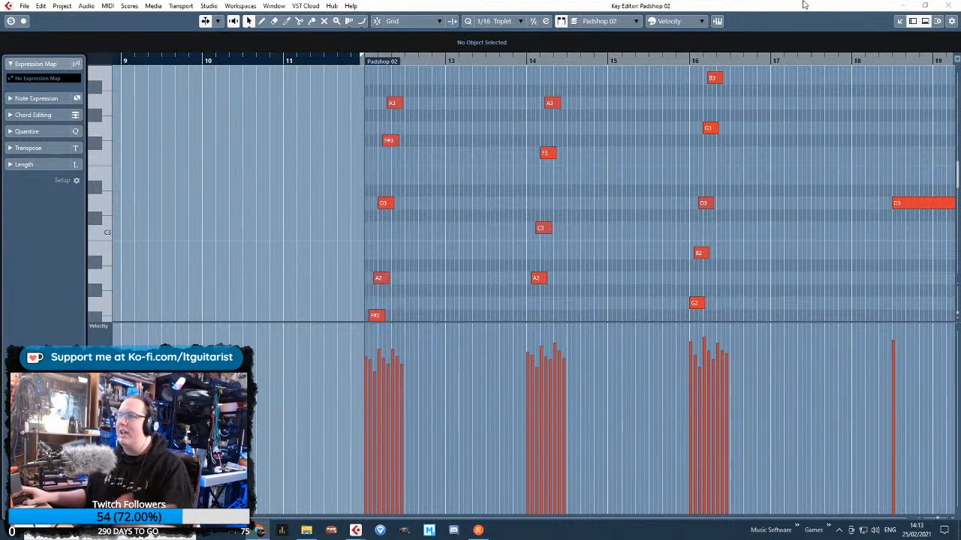
Close the Key Editor for the Padshop 02 part and set the project's playback position to bar 10
left_click_drag(673, 5, 534, 105)
left_click(851, 108)
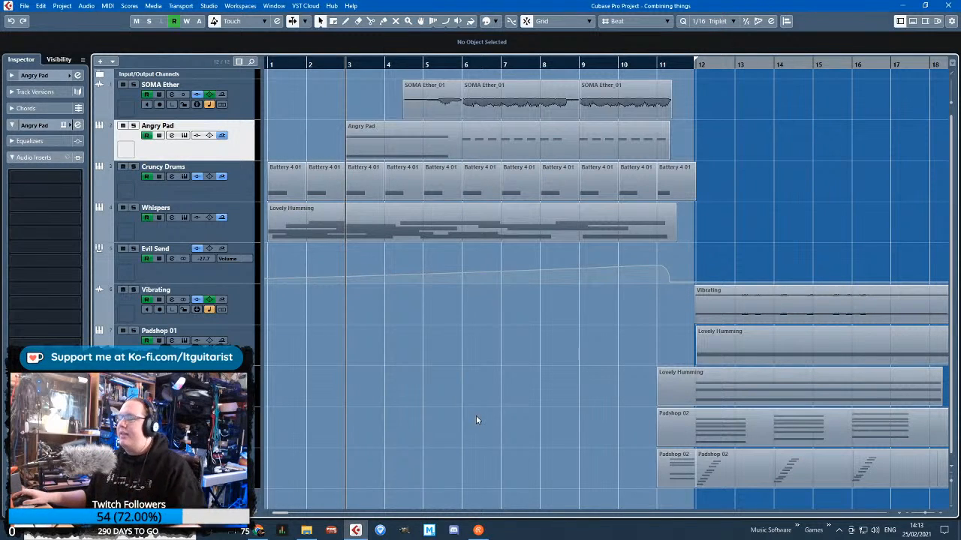
key("g")
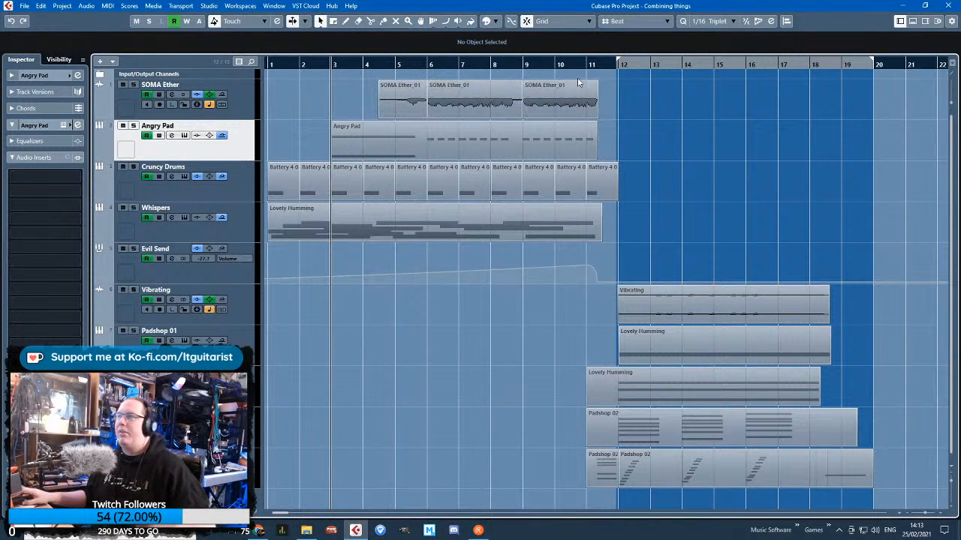
left_click(523, 66)
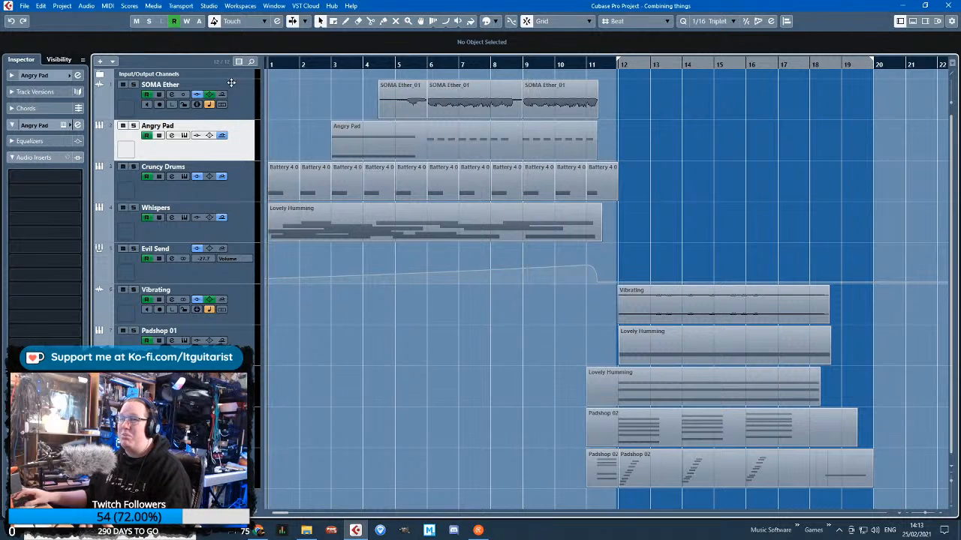
left_click_drag(531, 66, 532, 63)
left_click_drag(612, 66, 503, 47)
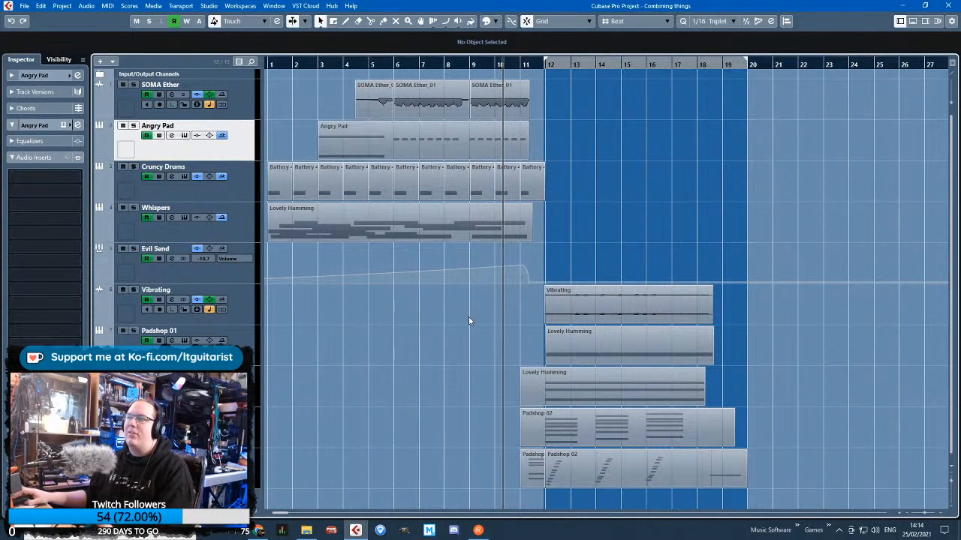
Clear the event selection around bar 11 and play the whole arrangement from bar 1
left_click_drag(575, 95, 526, 251)
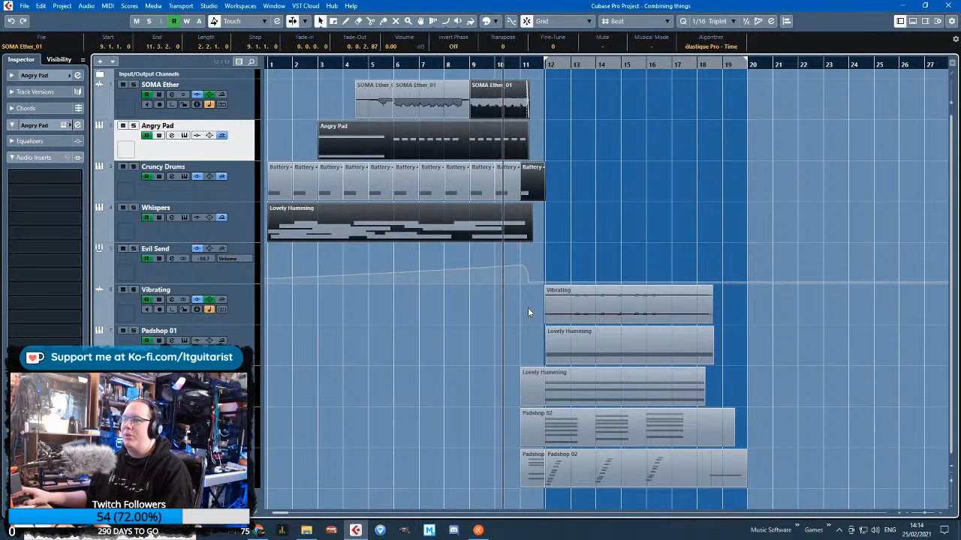
left_click(528, 309)
left_click_drag(422, 66, 199, 69)
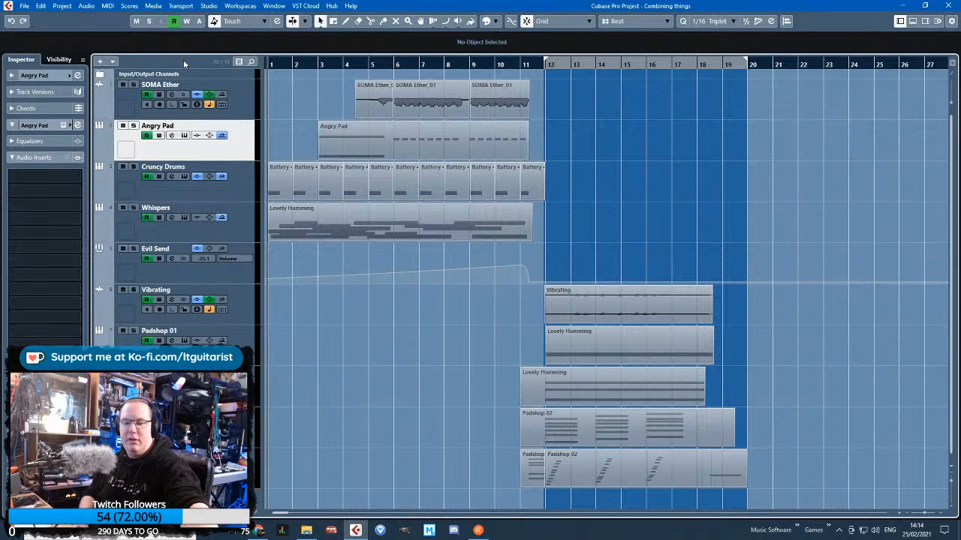
key("space")
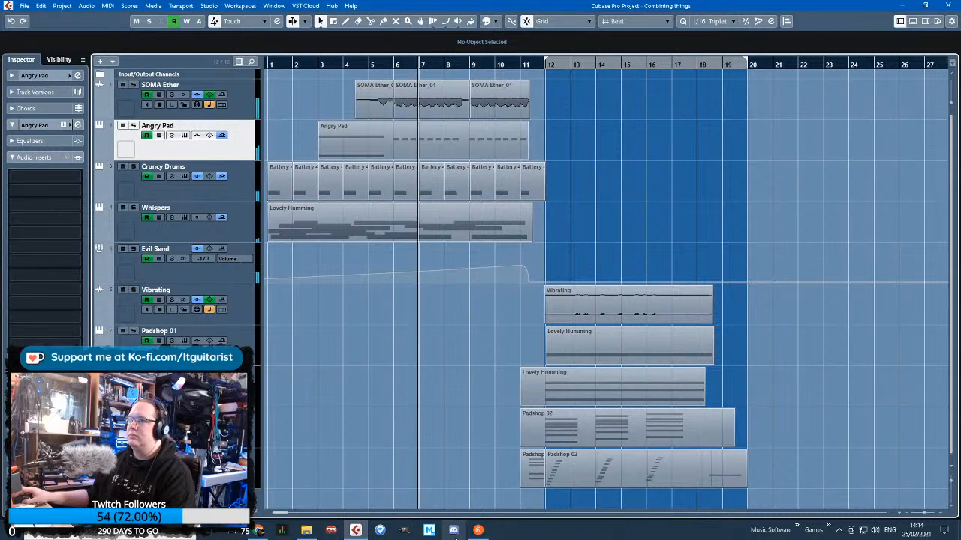
left_click(418, 453)
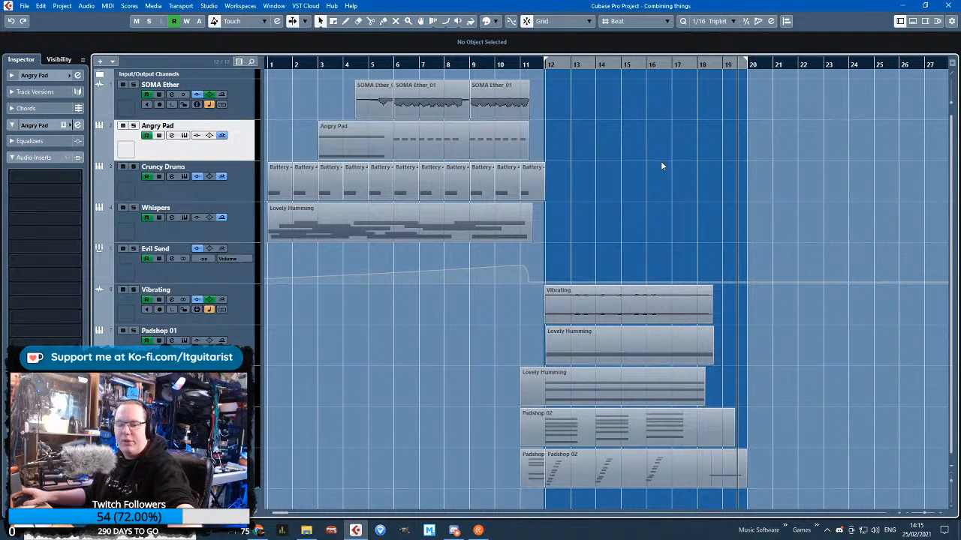
mouse_move(517, 66)
left_mouse_down()
mouse_move(318, 66)
mouse_move(539, 66)
mouse_move(515, 48)
left_mouse_up()
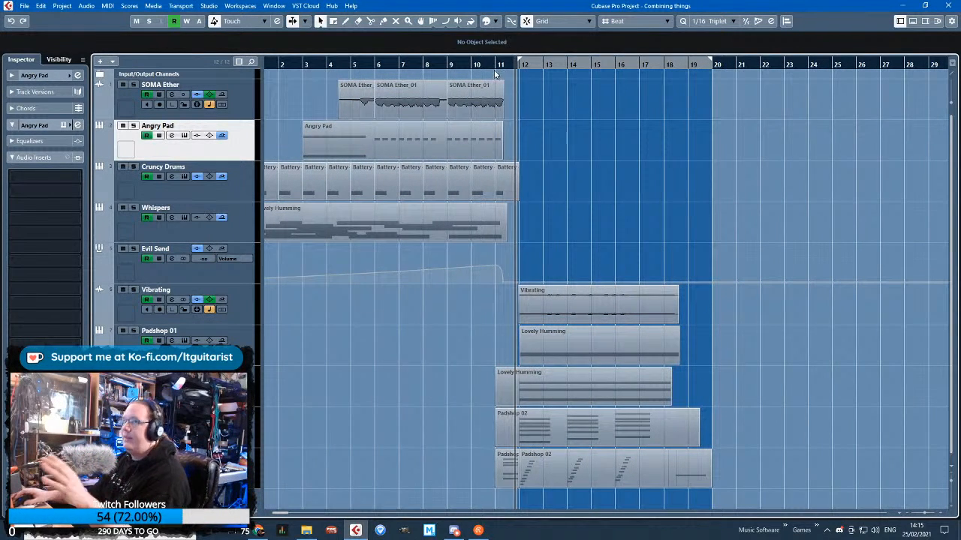
left_click_drag(568, 66, 547, 75)
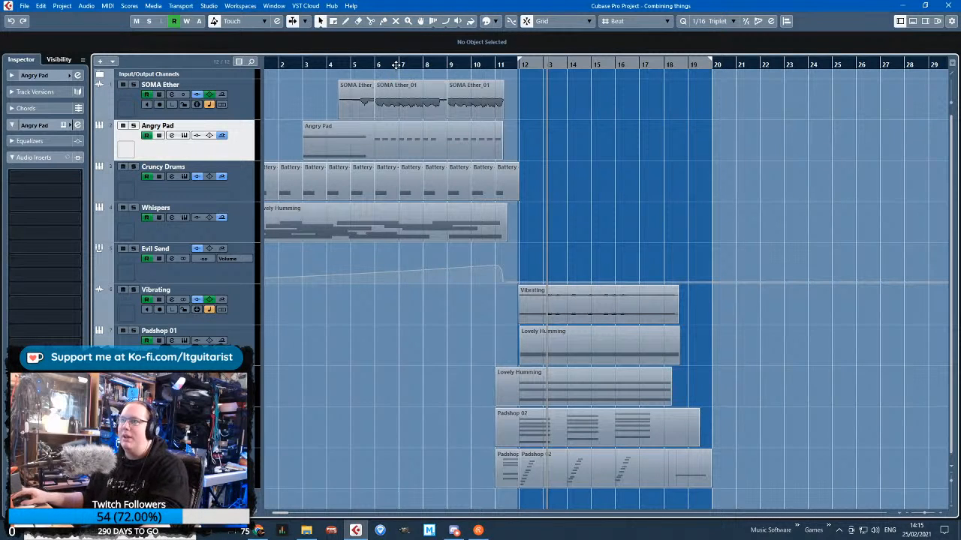
left_click_drag(294, 64, 212, 24)
left_click_drag(465, 57, 536, 34)
Save the project under the new name Idea 2 in the Audio Projects folder
left_click(24, 6)
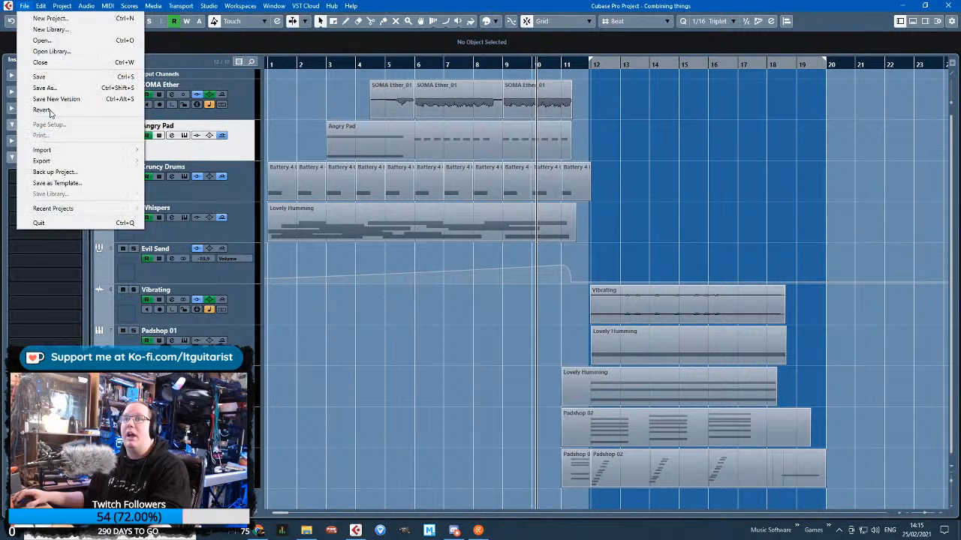
left_click(46, 88)
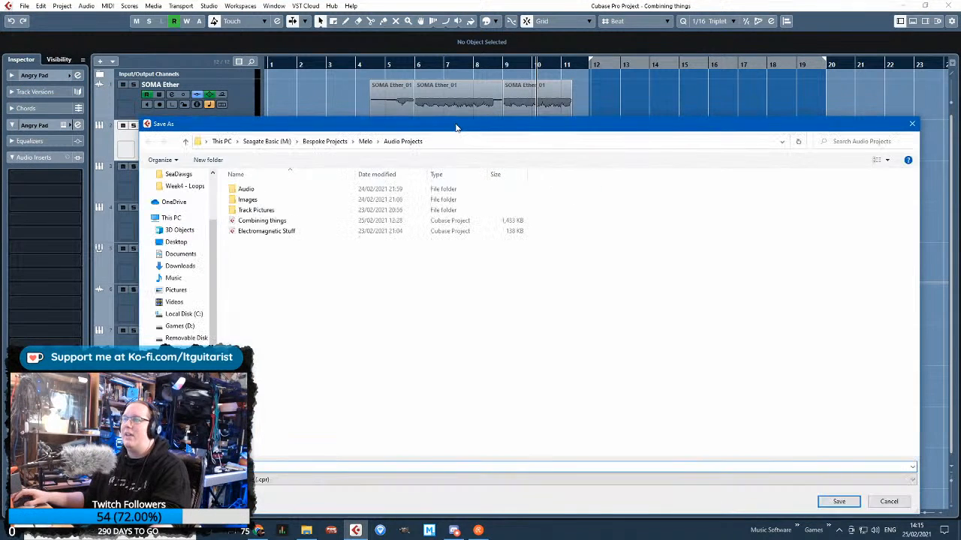
left_click_drag(455, 126, 0, 126)
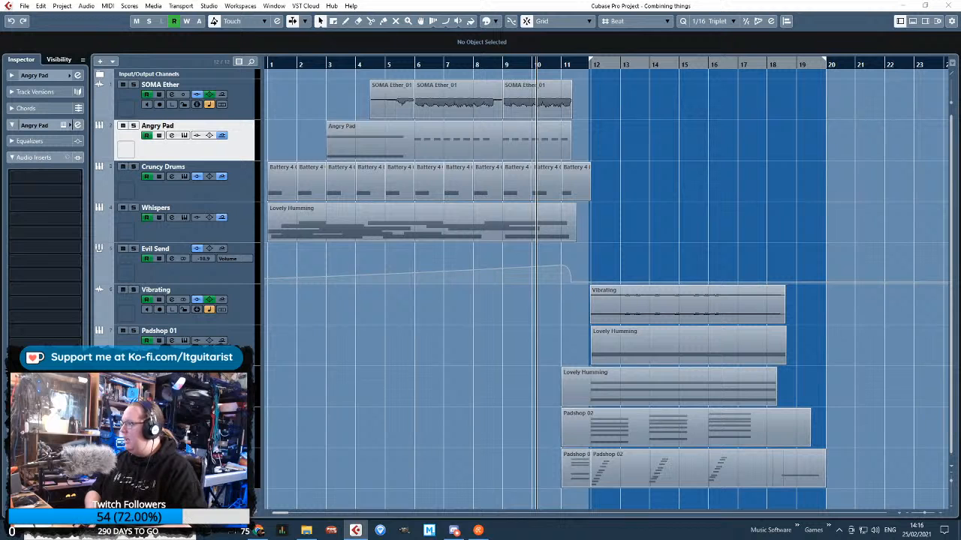
left_click(790, 123)
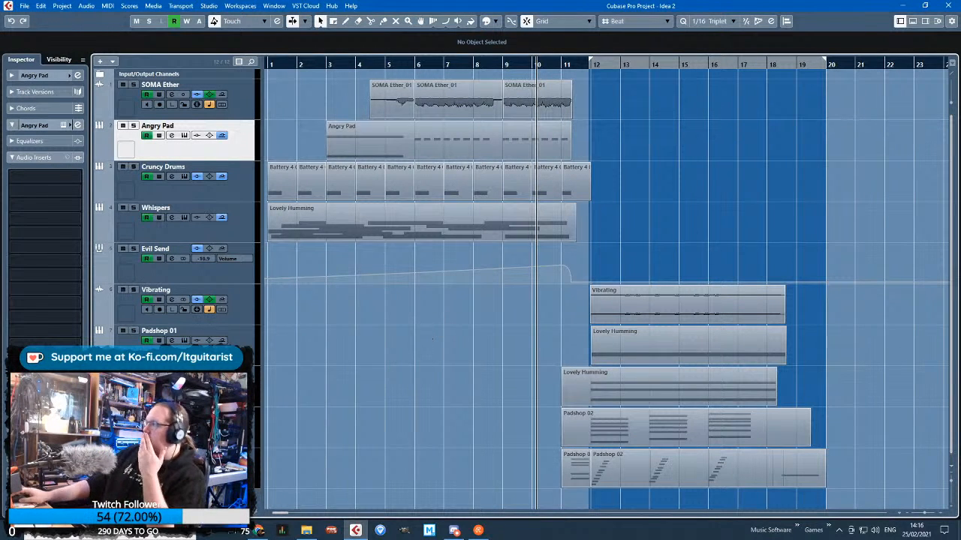
Return the playback position to bar 1 and listen to the opening section into bar 12
left_click_drag(269, 64, 268, 71)
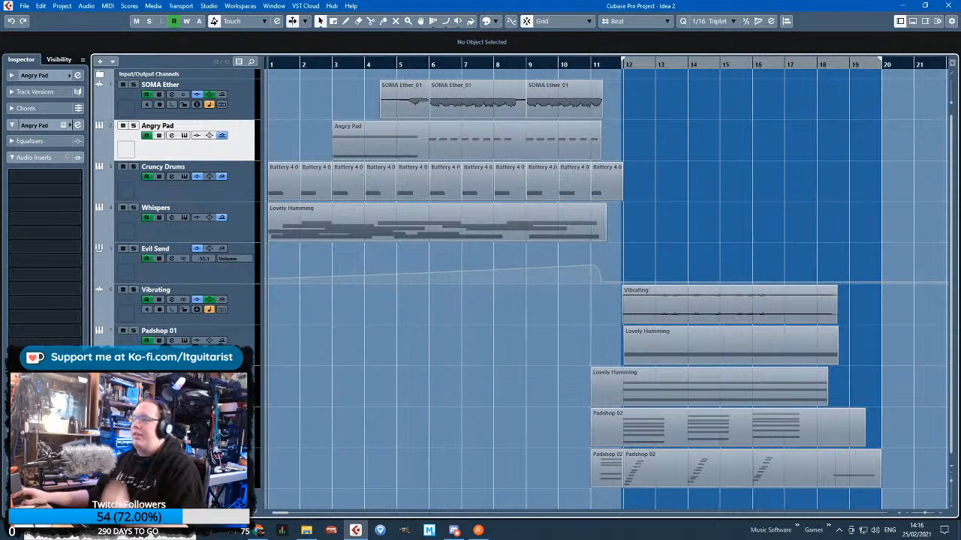
key("space")
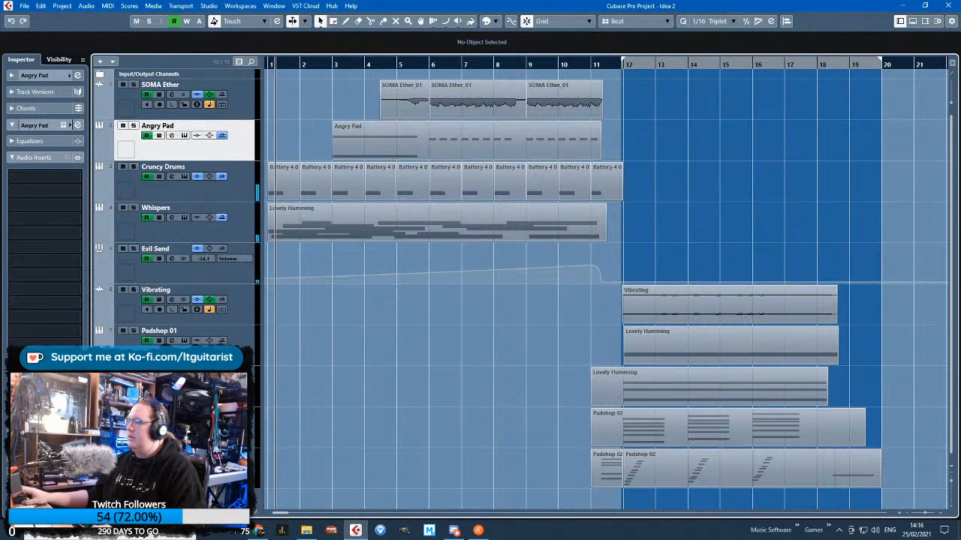
left_click(455, 531)
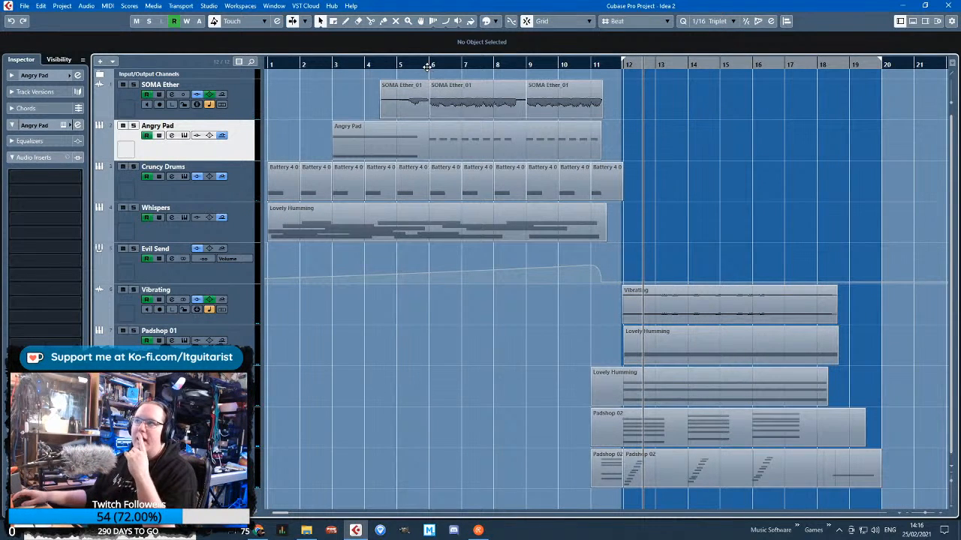
Audition the Vibrating track soloed from bar 14, and SOMA Ether with Evil Send soloed from bar 6
left_click_drag(434, 68, 694, 88)
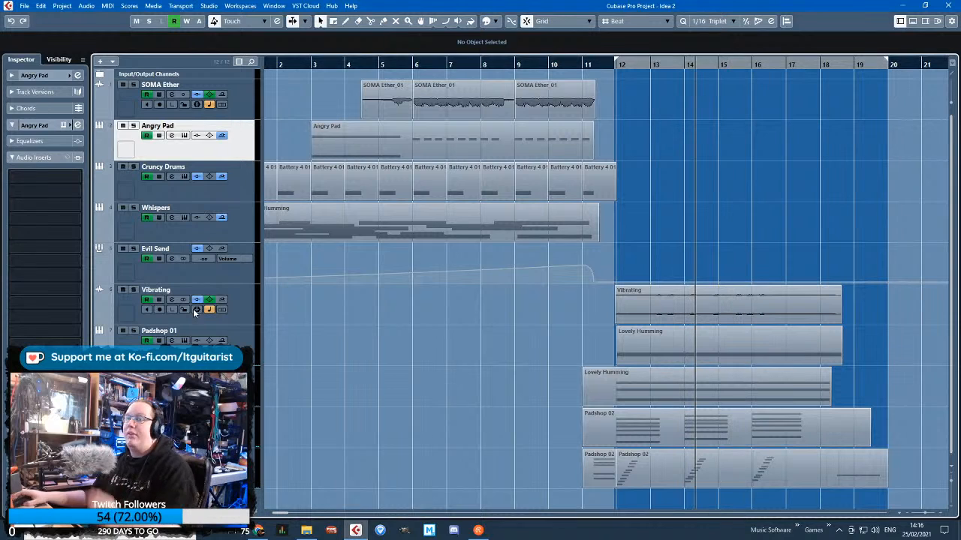
key("space")
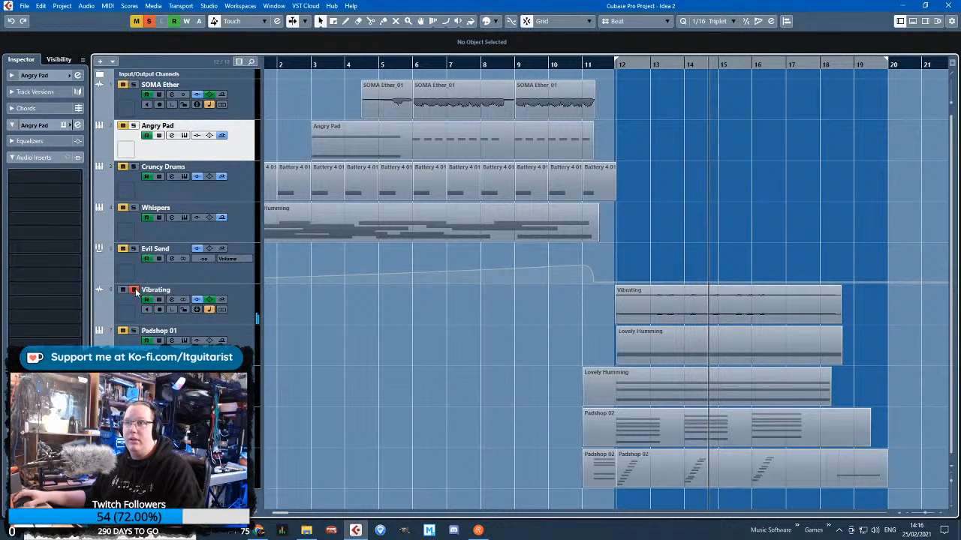
left_click(423, 65)
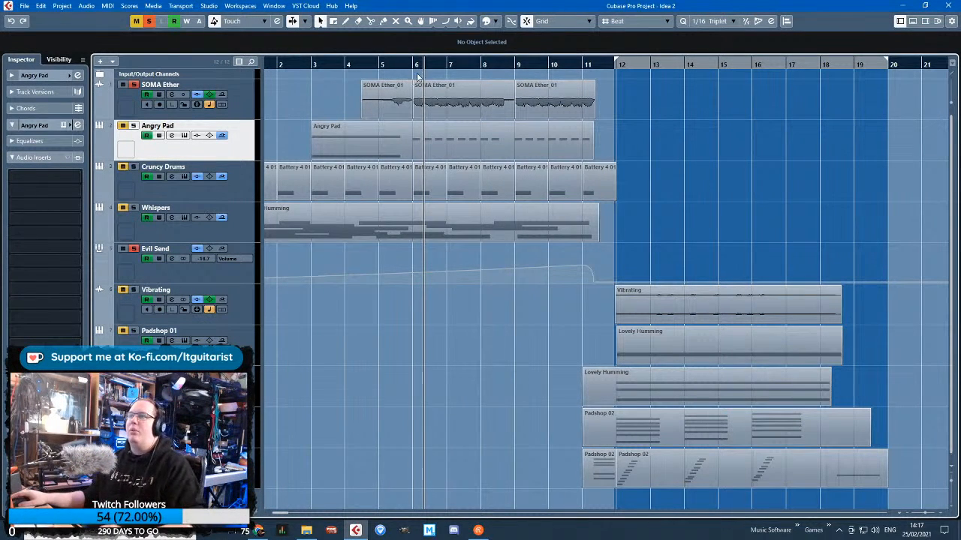
scroll(376, 343, "up", 3)
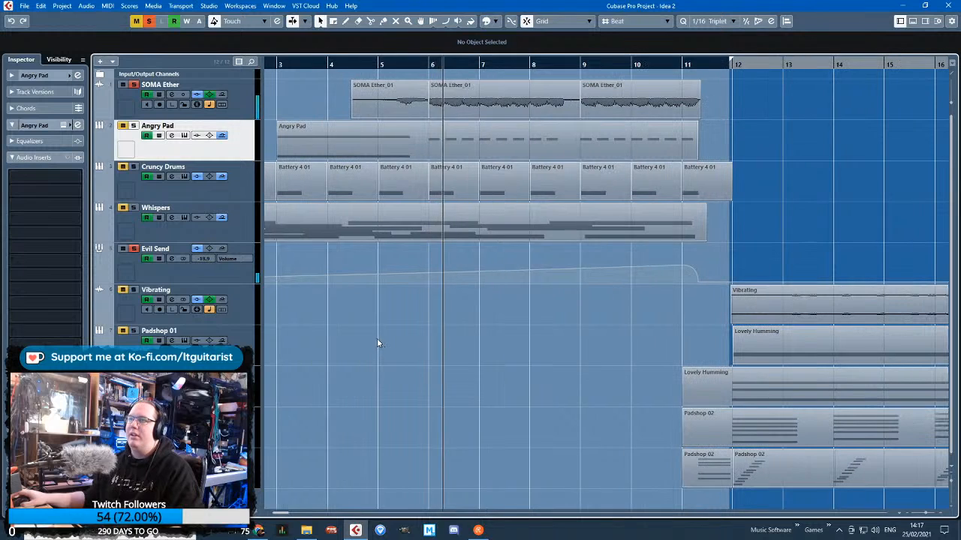
Show the SOMA Ether track's insert effects and compare the sound with Evil Send muted and unmuted
left_click(120, 110)
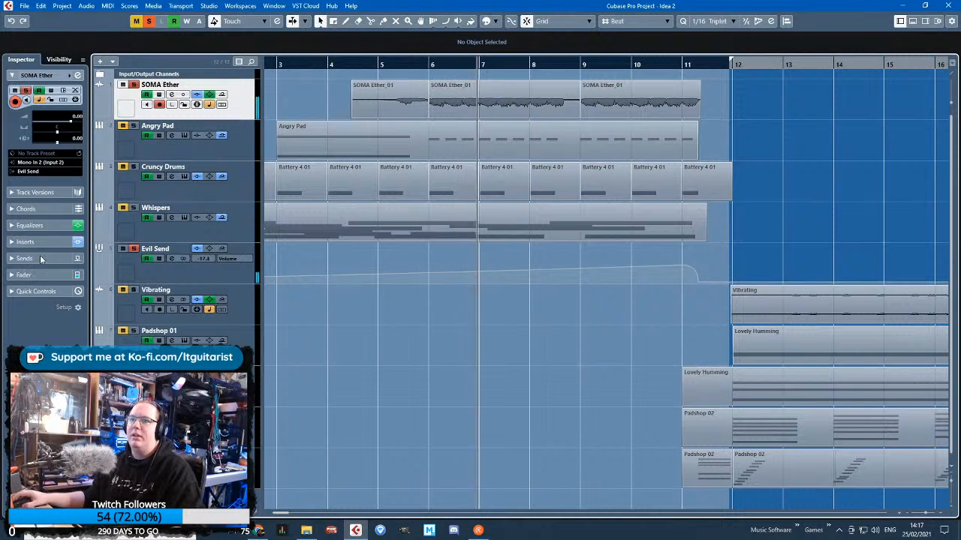
left_click(12, 226)
left_click(13, 363)
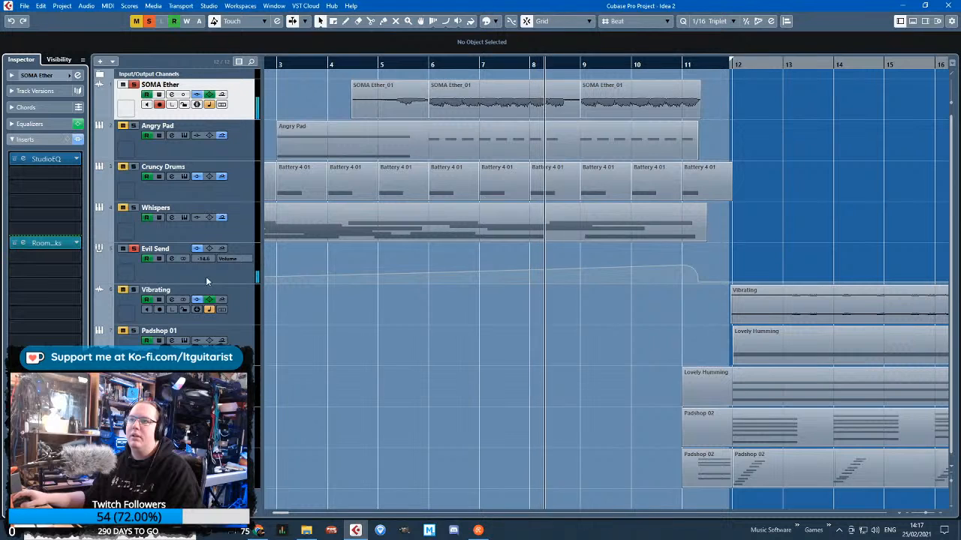
left_click(120, 249)
left_click(121, 249)
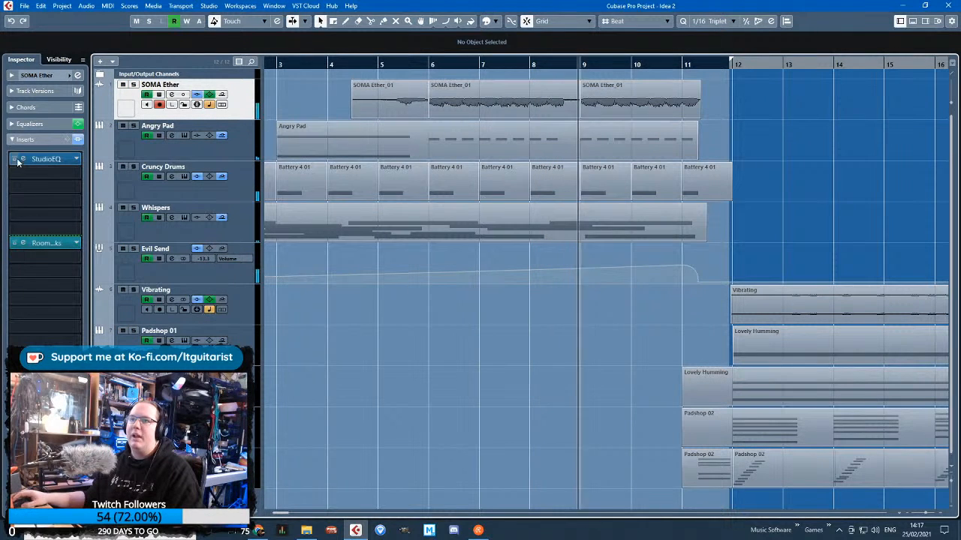
Bypass the Driver and VST Bass Amp inserts on Evil Send while auditioning the first five tracks soloed, and clear all solos
left_click(133, 249)
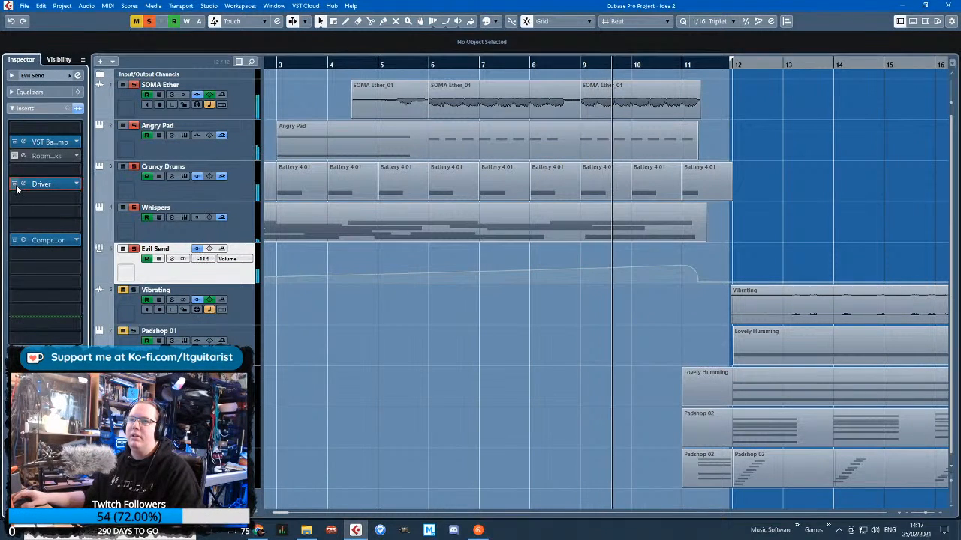
left_click(364, 65)
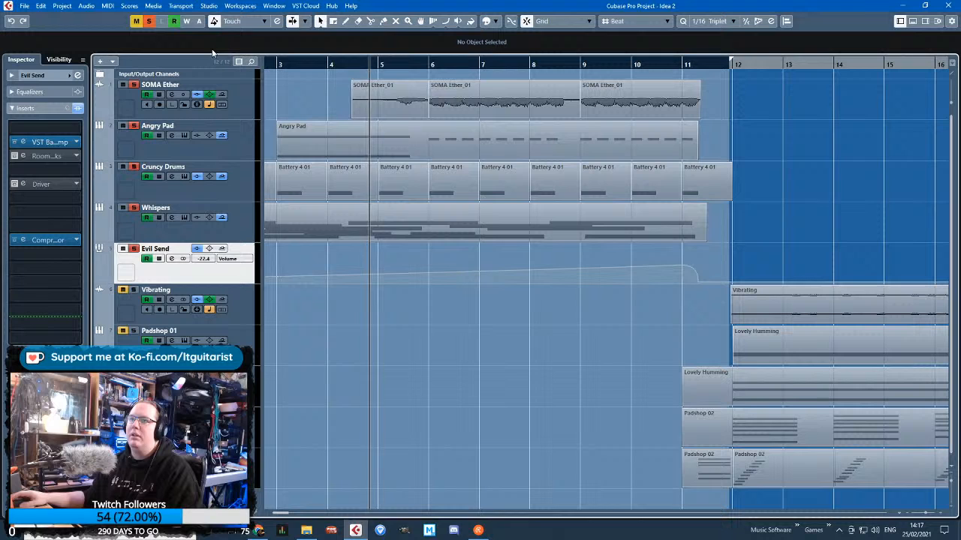
left_click(14, 142)
left_click(148, 20)
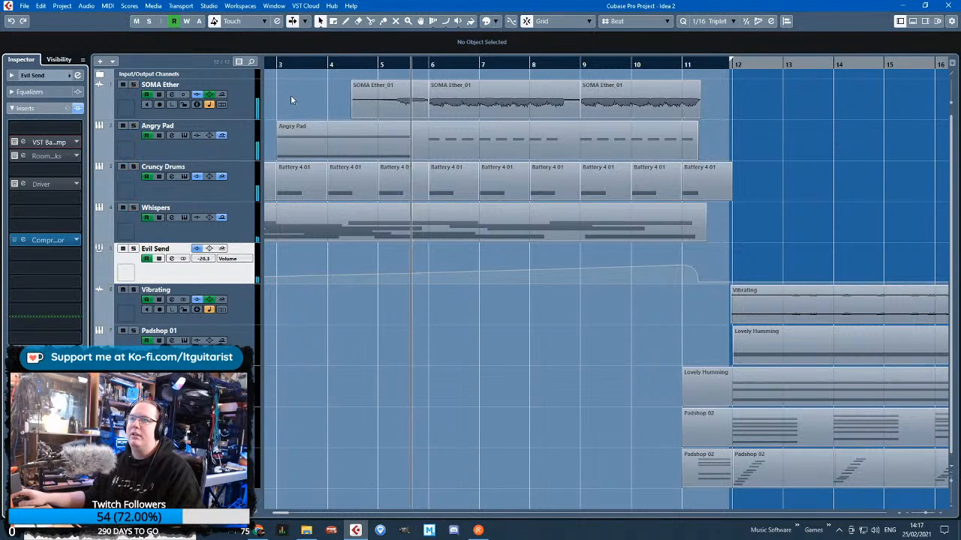
Solo the SOMA Ether track and listen to its clips through the Evil Send group
left_click(242, 114)
key("s")
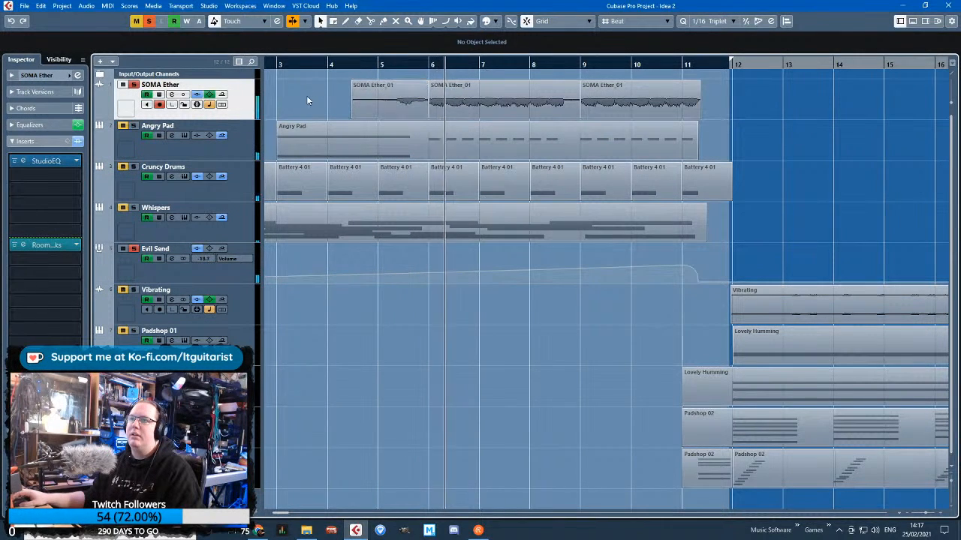
scroll(306, 95, "left", 2)
key("g")
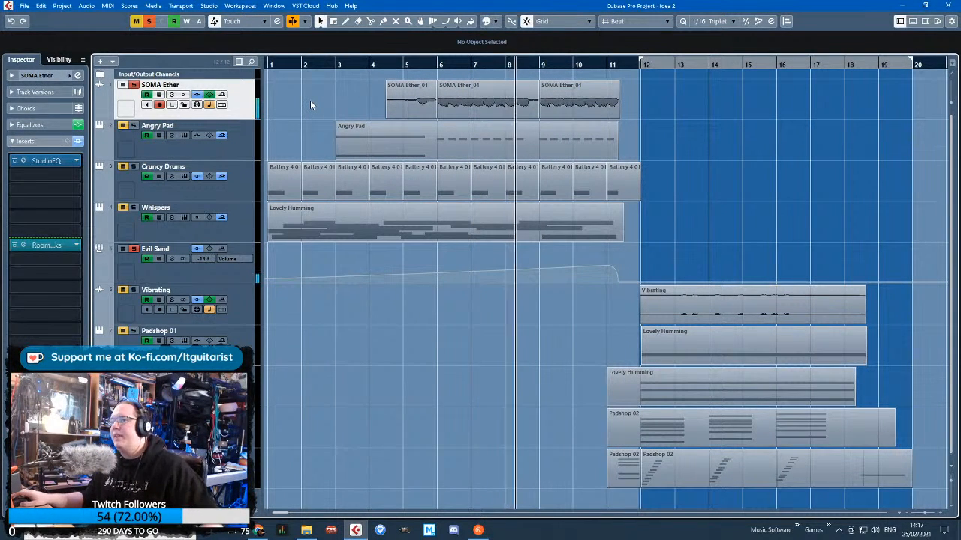
Delete the Evil Send group track and set the playback position to bar 6
left_click(222, 283)
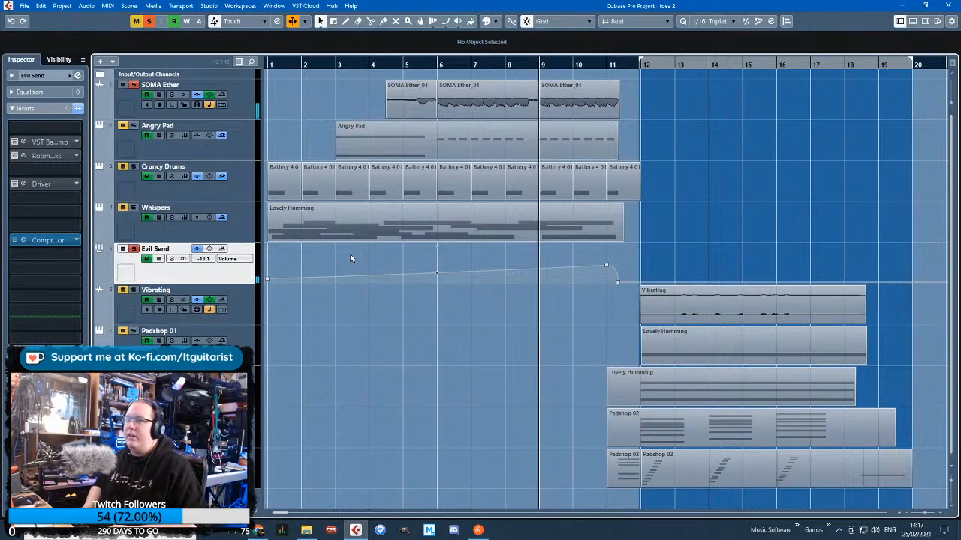
key("Delete")
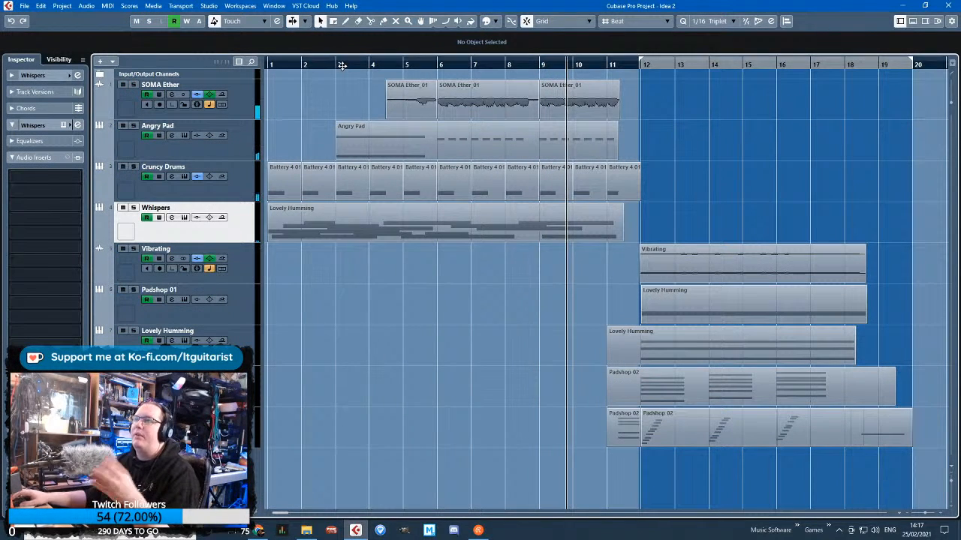
left_click(419, 65)
left_click_drag(450, 64, 431, 72)
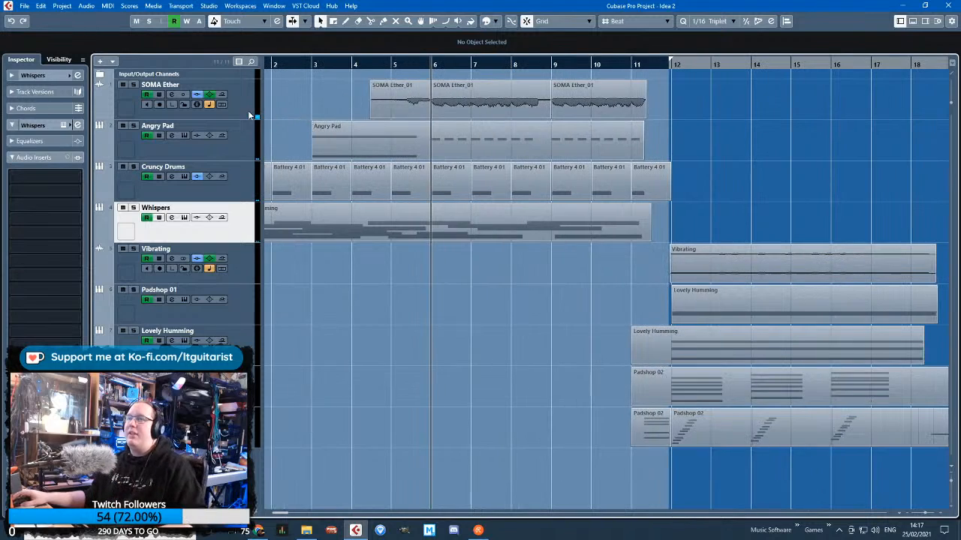
Increase the height of the SOMA Ether track to show its waveforms larger
left_click(249, 117)
left_click_drag(248, 118, 249, 168)
scroll(439, 150, "up", 3)
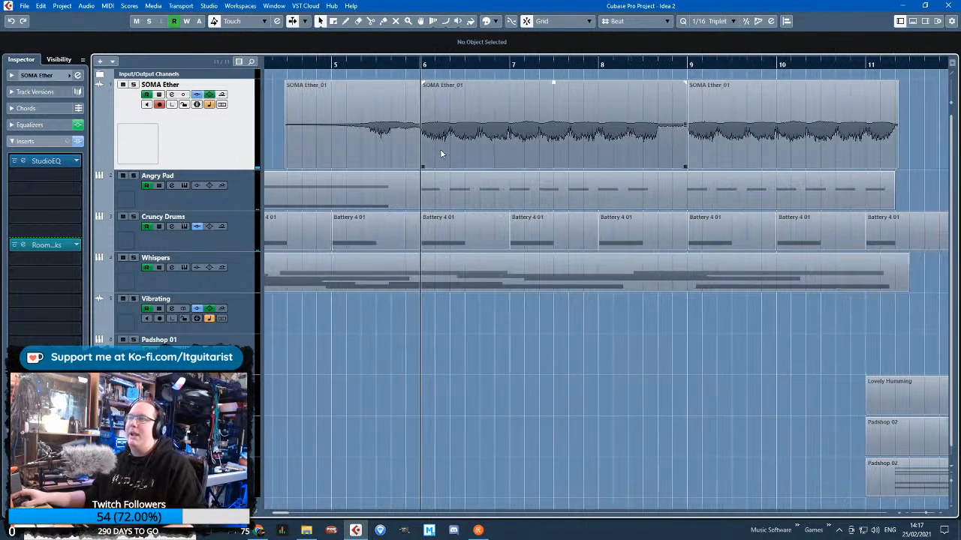
Solo the SOMA Ether track and play it from bar 6
mouse_move(435, 65)
left_mouse_down()
mouse_move(504, 56)
mouse_move(472, 48)
mouse_move(424, 51)
mouse_move(418, 59)
left_mouse_up()
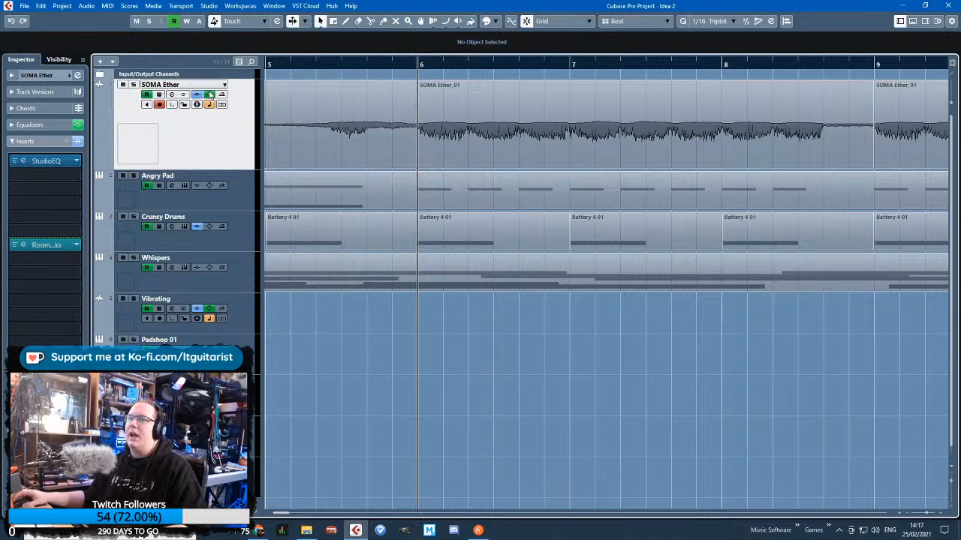
key("s")
key("space")
scroll(391, 202, "down", 3)
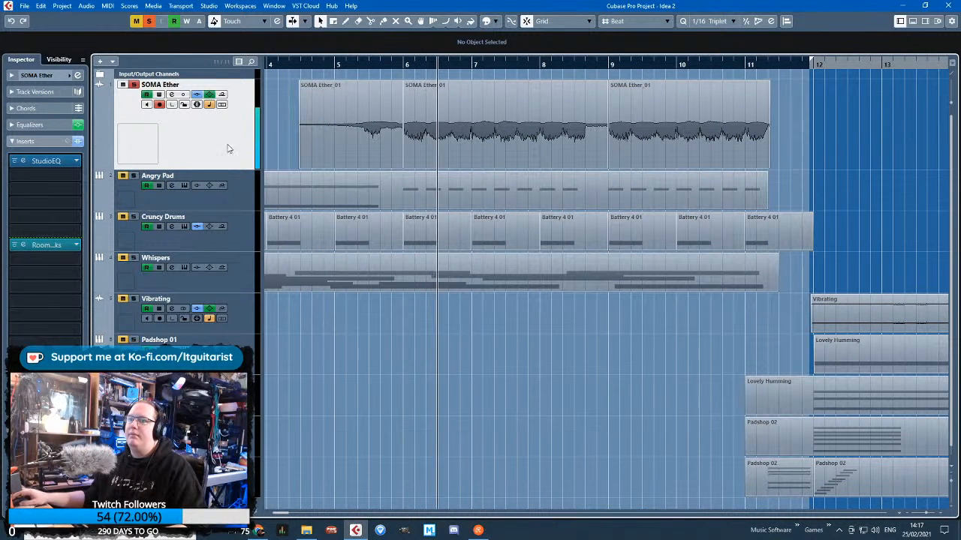
Check the SOMA Ether track's input and output routing
left_click(38, 75)
left_click(36, 163)
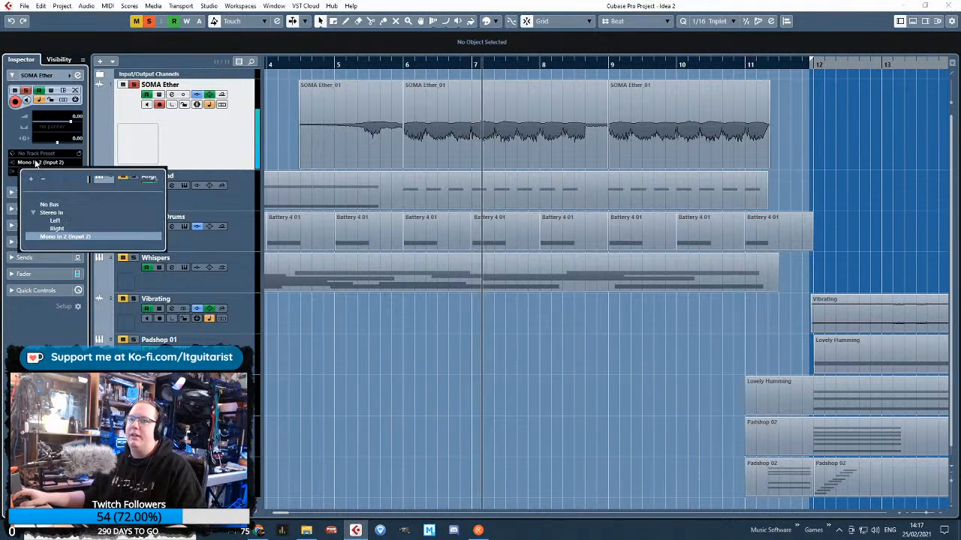
left_click(35, 163)
left_click(28, 171)
left_click(63, 222)
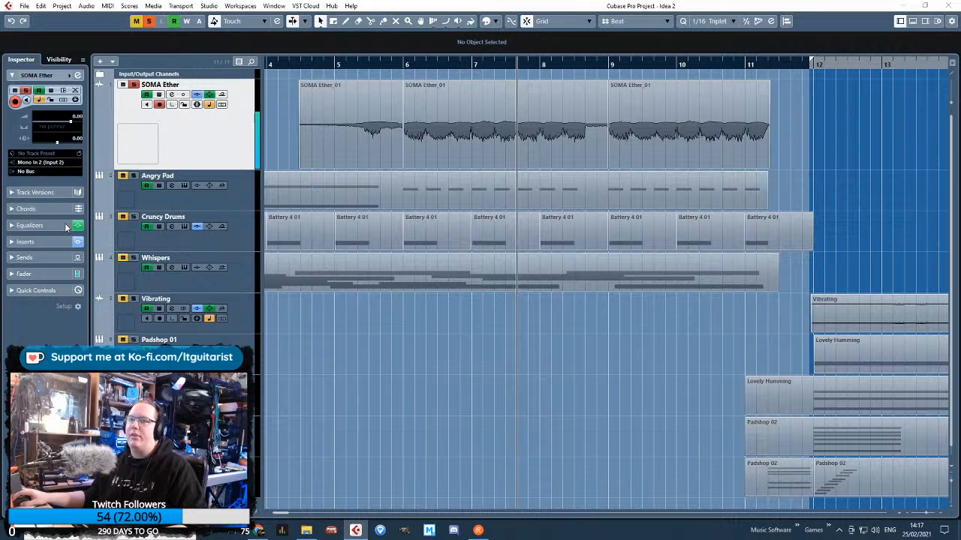
Expand the Input/Output Channels folder and re-solo the SOMA Ether track so that Stereo Out is soloed with it
left_click(396, 64)
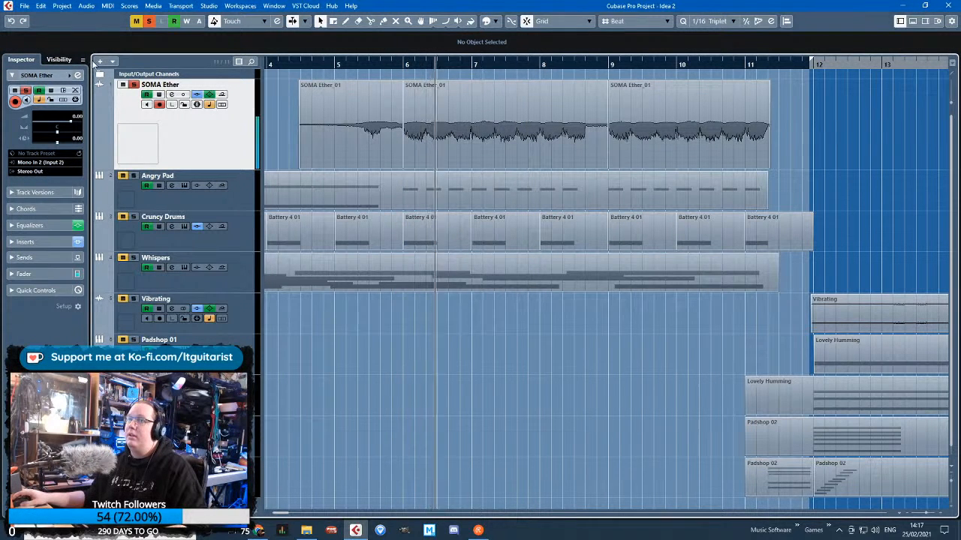
left_click(100, 75)
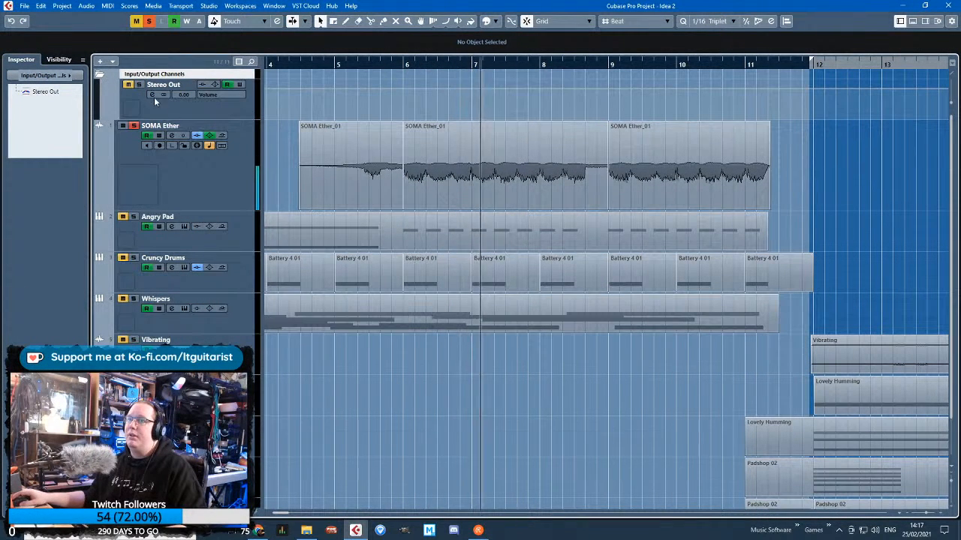
left_click(182, 177)
left_click(150, 22)
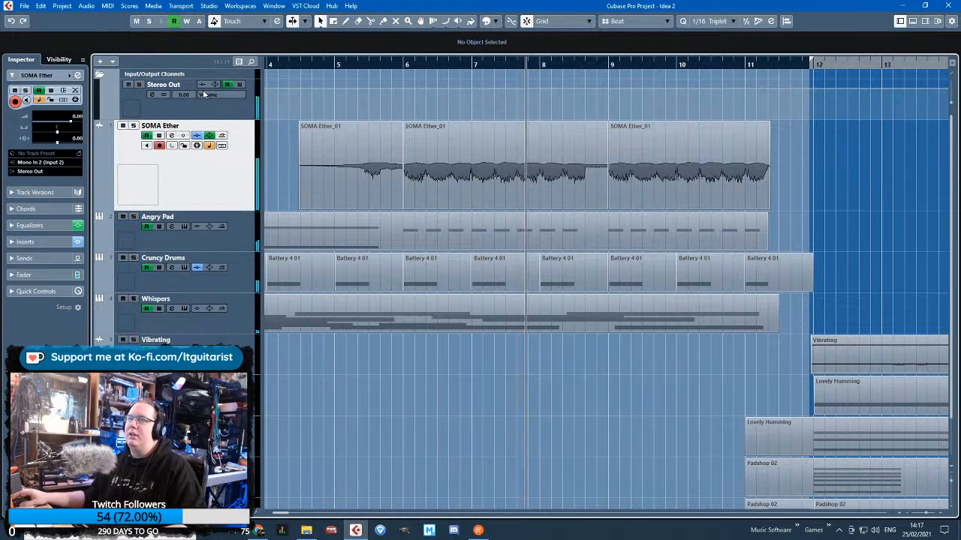
key("s")
Play the soloed SOMA Ether track from bar 6 and collapse the Input/Output Channels folder
left_click(403, 63)
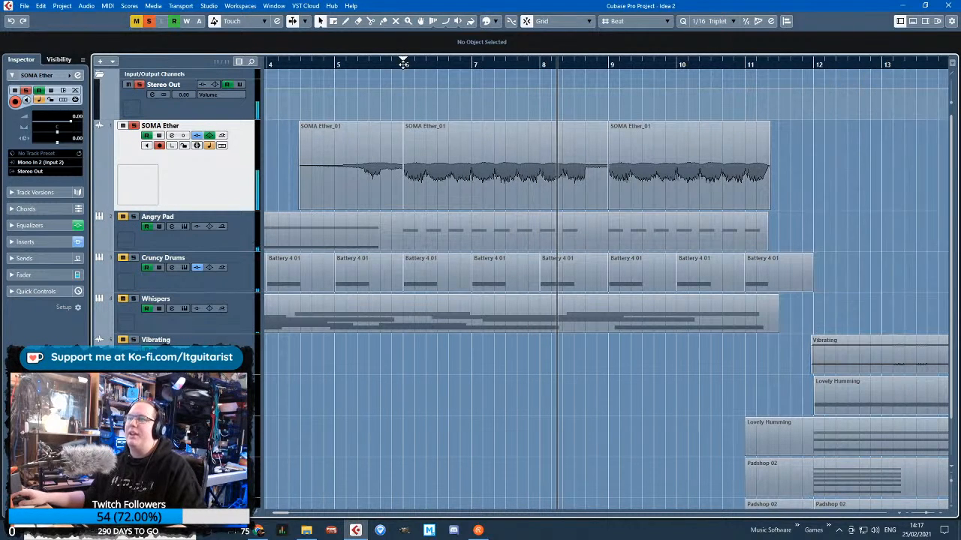
left_click_drag(403, 65, 404, 69)
scroll(436, 204, "down", 2)
scroll(441, 215, "up", 3)
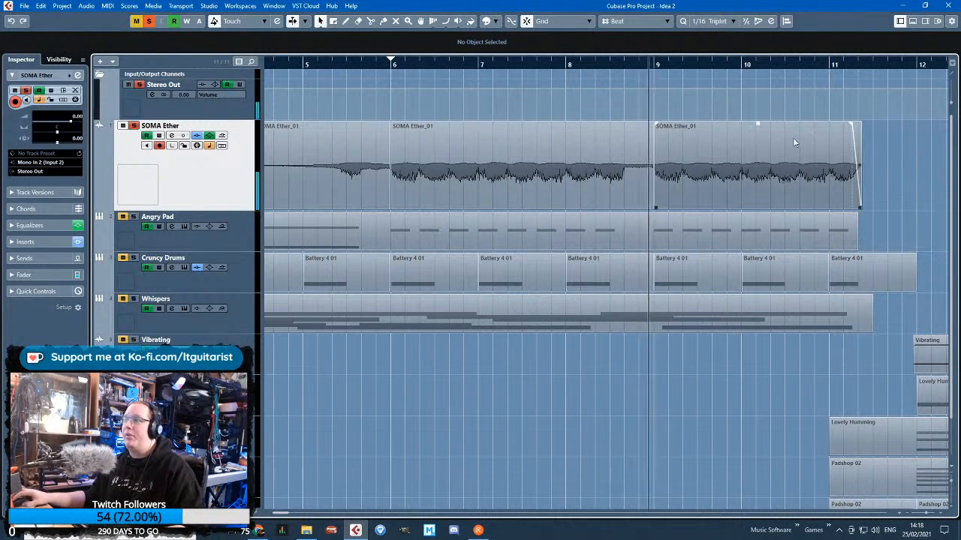
key("g")
key("g")
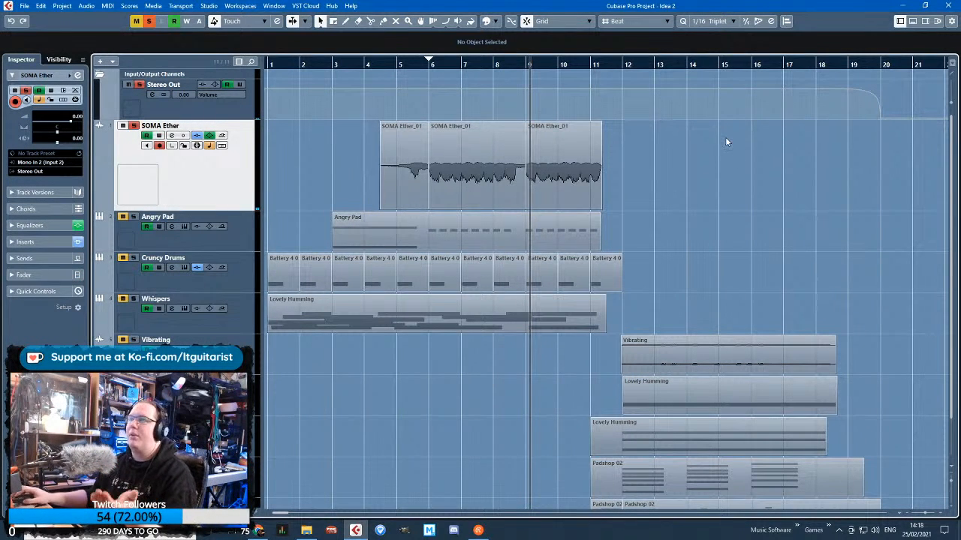
left_click(102, 75)
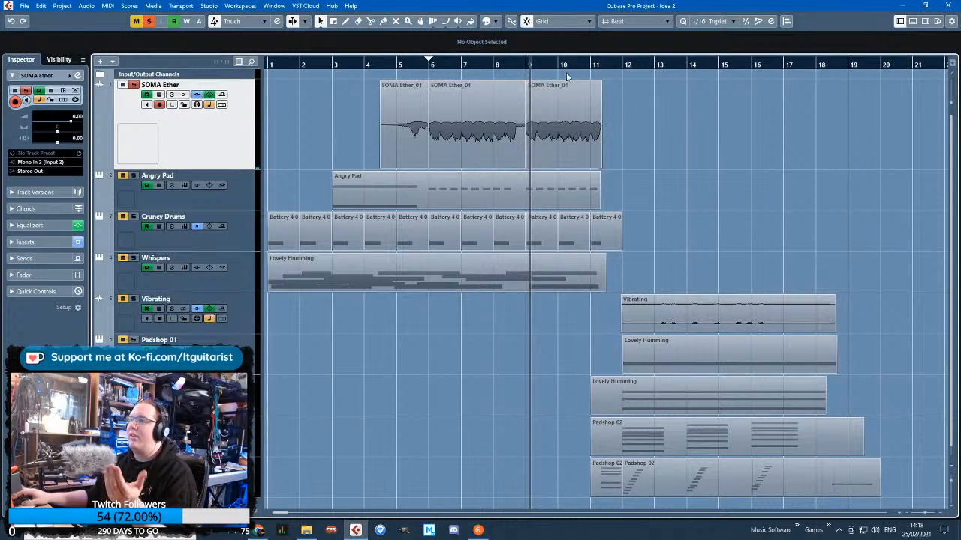
left_click_drag(588, 63, 448, 59)
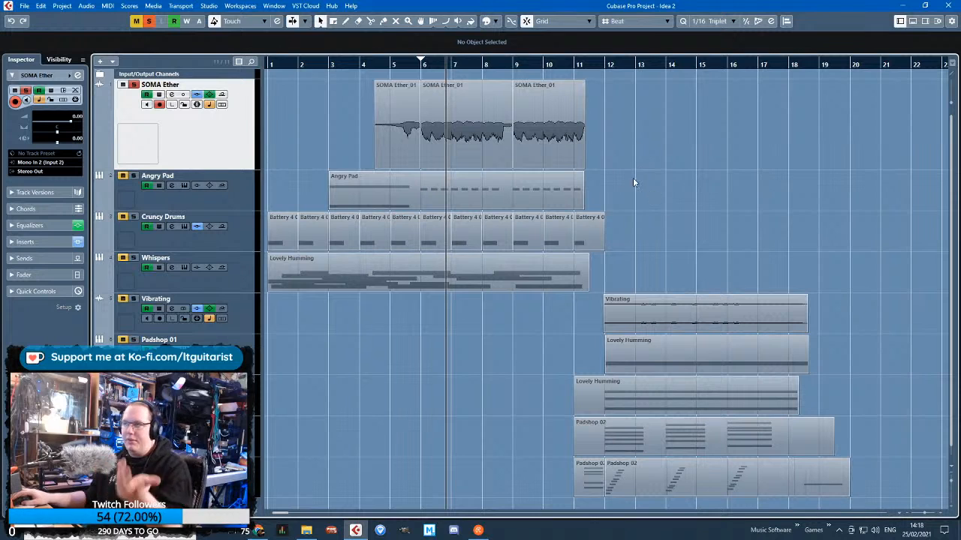
Try to split the Angry Pad part just before bar 9
left_click(444, 182)
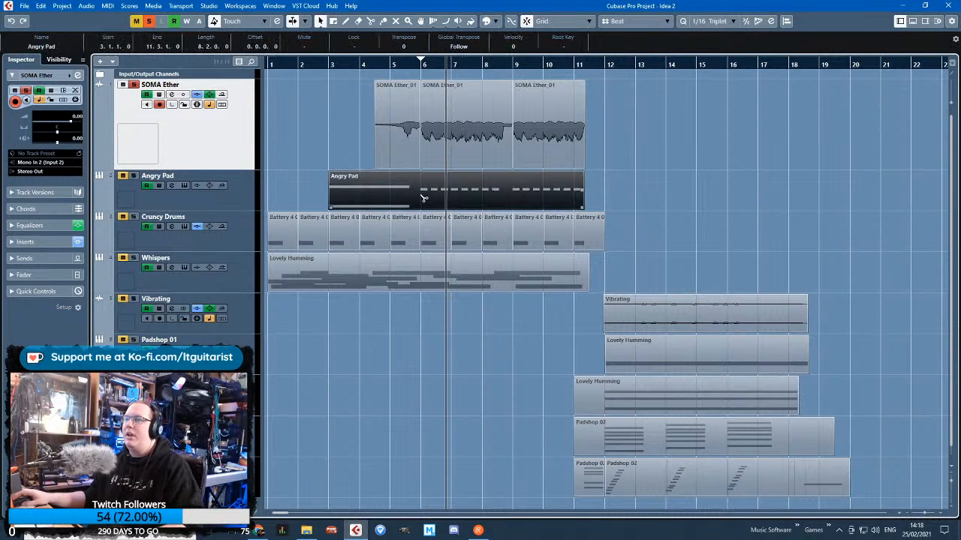
key("3")
left_click(507, 203)
key("1")
left_click(626, 198)
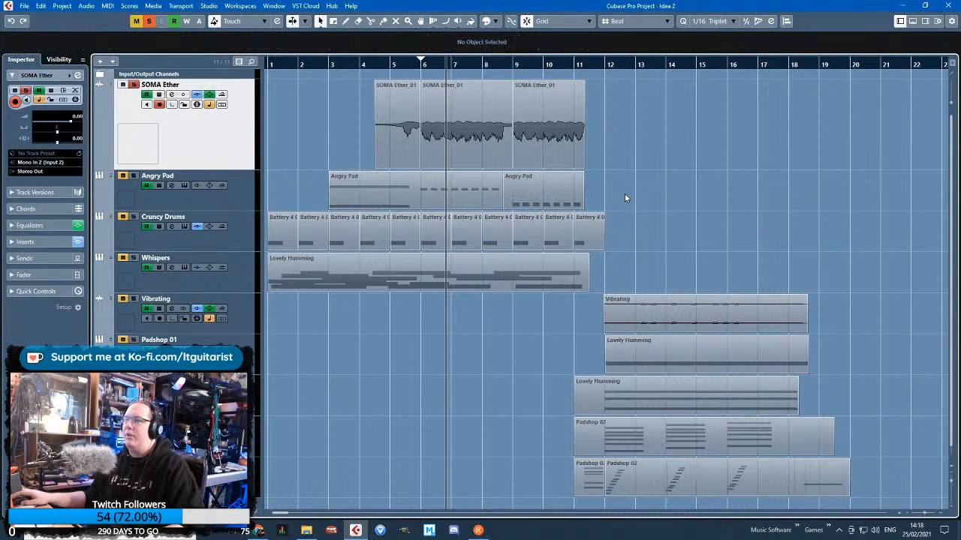
key("ctrl+z")
Move the Angry Pad, Cruncy Drums and Whispers parts together so that they begin at bar 33, leaving SOMA Ether in place
key("g")
key("g")
left_click_drag(501, 253, 225, 90)
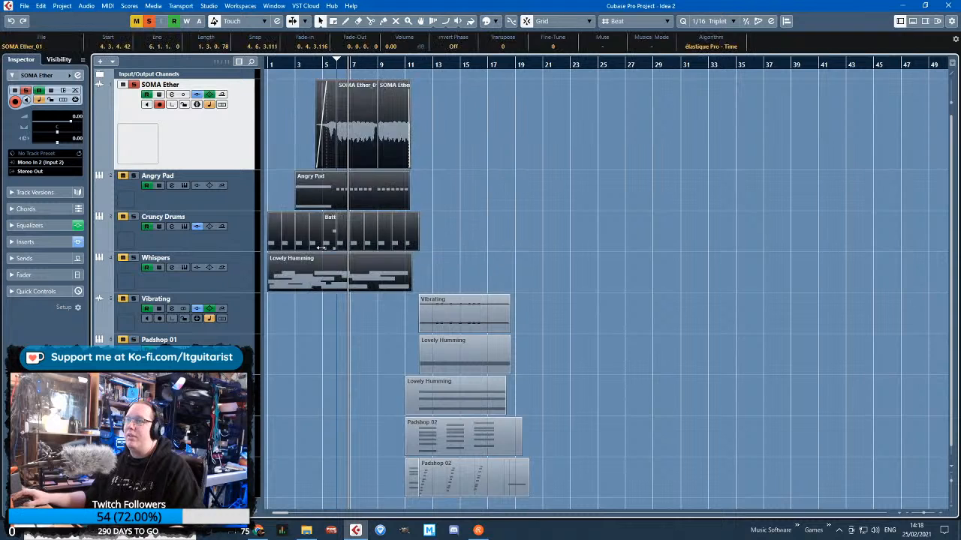
left_click_drag(501, 178, 473, 193)
left_click_drag(266, 269, 266, 271)
left_click_drag(328, 277, 772, 278)
left_click(464, 266)
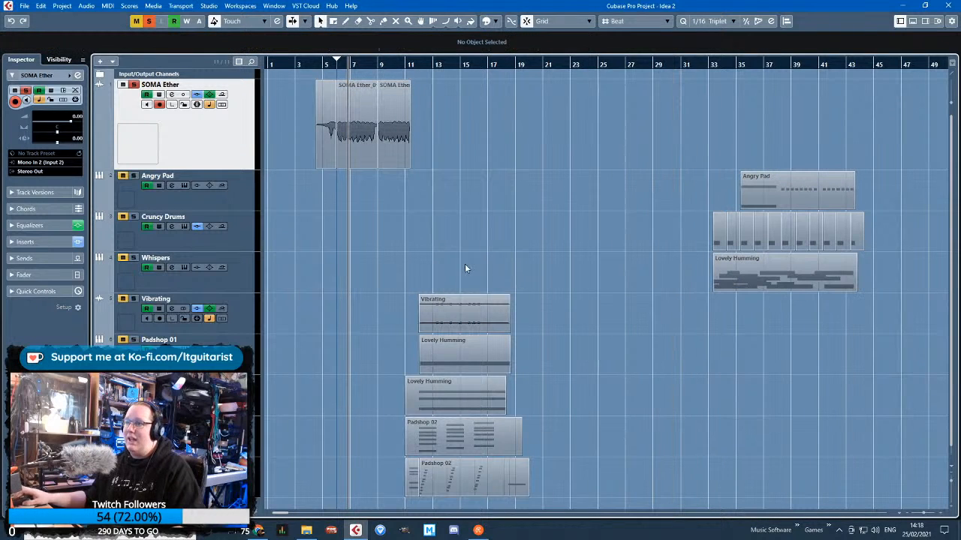
Take the Lovely Humming and Padshop 02 parts out of the opening section, leaving only the SOMA Ether and Vibrating audio clips
left_click_drag(366, 358, 485, 490)
left_click(617, 442)
scroll(303, 395, "up", 3)
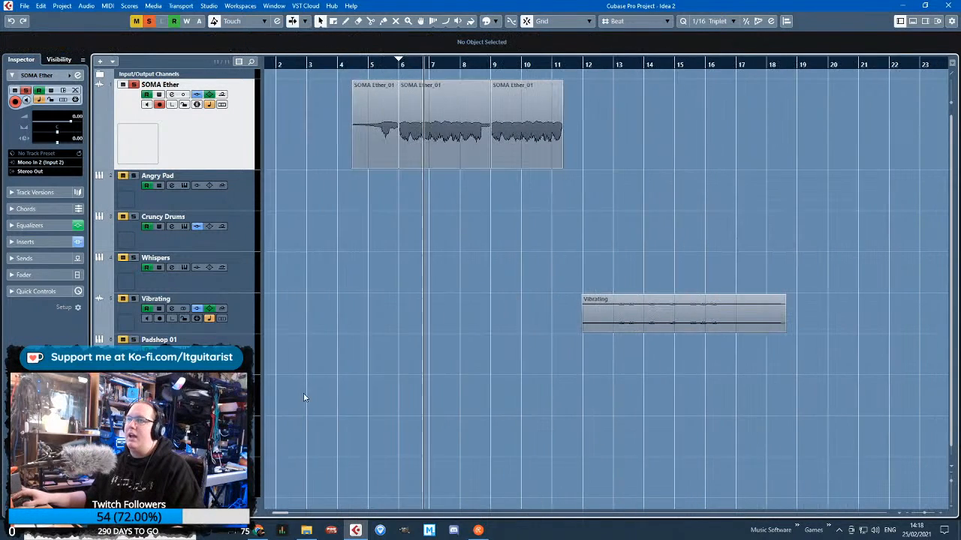
scroll(300, 383, "left", 1)
left_click_drag(483, 66, 532, 60)
scroll(495, 131, "down", 1)
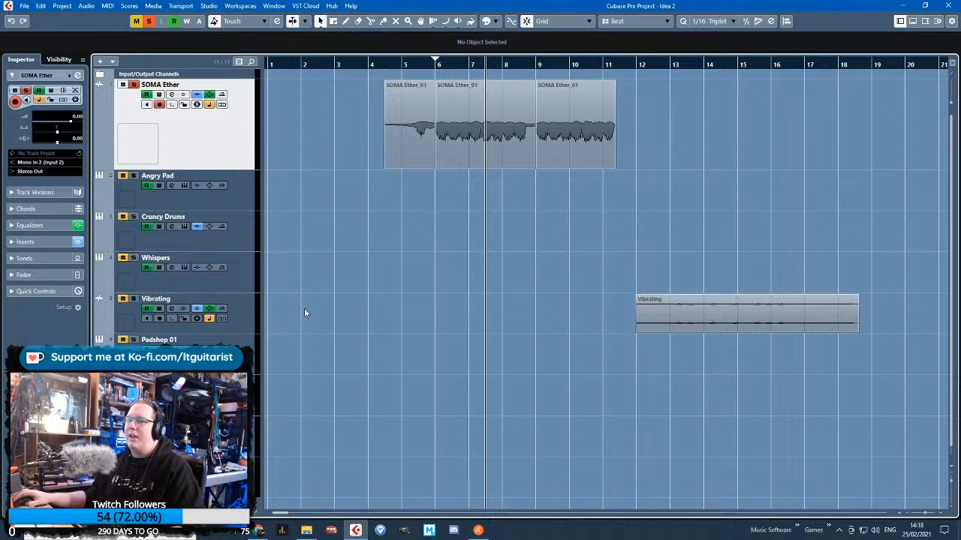
Move the Vibrating clip earlier so that it starts just before bar 7, at about 6.6.2
left_click(745, 318)
left_click_drag(749, 257, 761, 51)
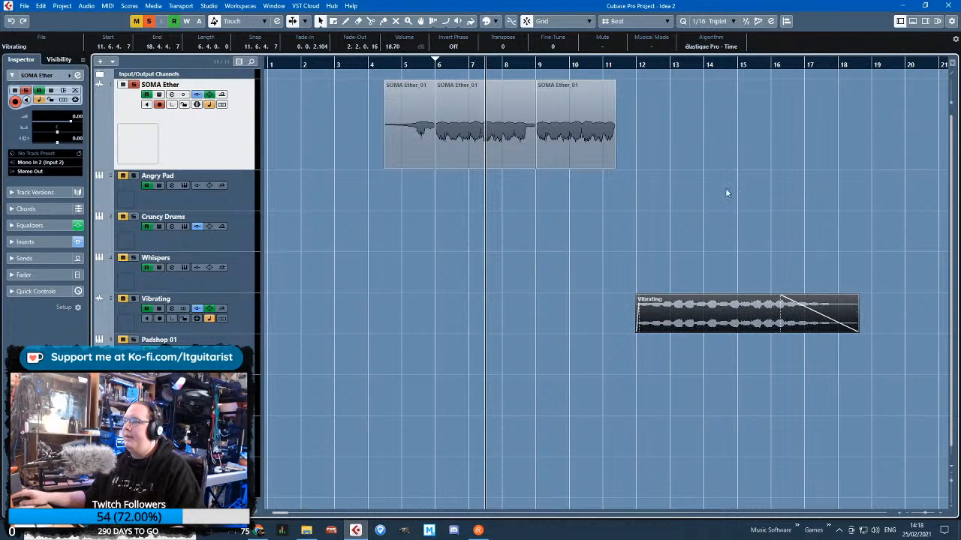
left_click(726, 189)
left_click(508, 122)
left_click(653, 263)
left_click_drag(686, 308, 584, 319)
scroll(481, 279, "up", 3)
scroll(525, 318, "up", 2)
scroll(584, 319, "down", 2)
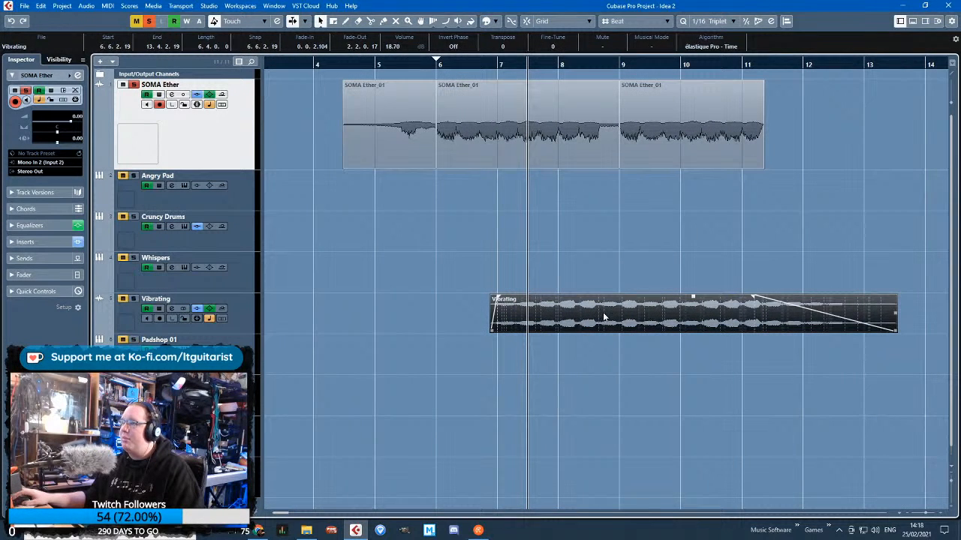
left_click(625, 267)
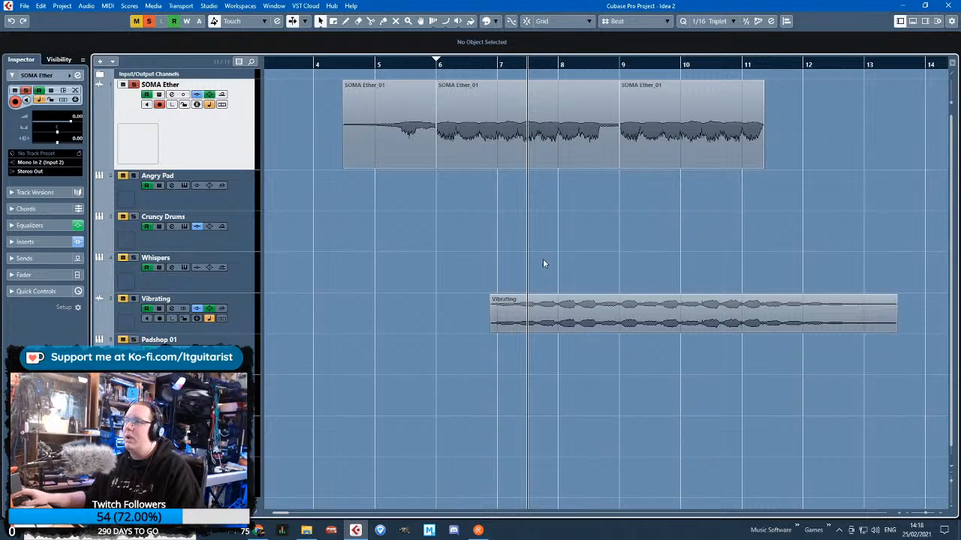
Move the three SOMA Ether clips together two bars earlier, so the second clip starts at bar 4
scroll(544, 263, "left", 3)
left_click_drag(841, 221, 549, 130)
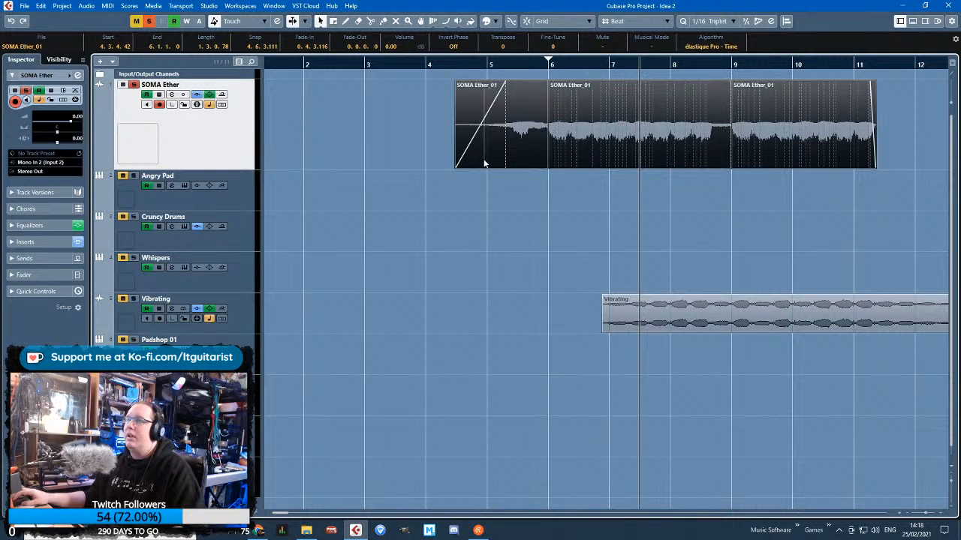
left_click_drag(484, 164, 450, 150)
scroll(470, 193, "up", 4)
scroll(570, 154, "down", 5)
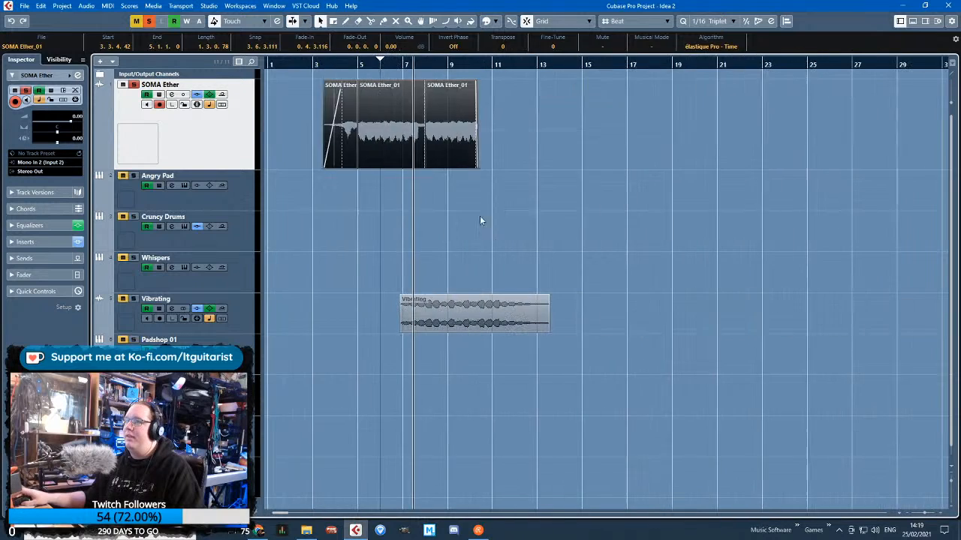
scroll(388, 200, "up", 2)
left_click_drag(502, 127, 460, 141)
left_click(508, 216)
Extend the last SOMA Ether clip to end at bar 10 and lengthen its fade-out slightly
scroll(513, 256, "up", 4)
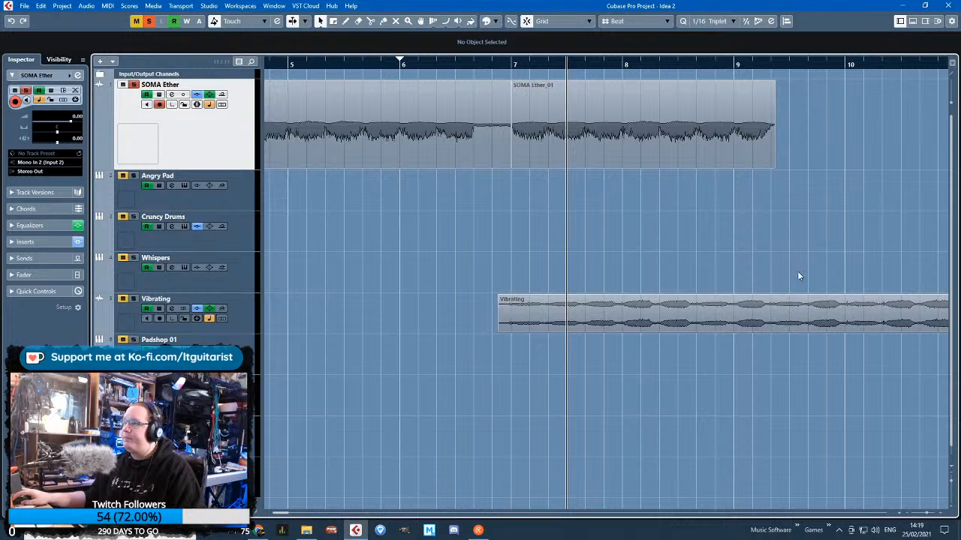
left_click_drag(776, 167, 844, 168)
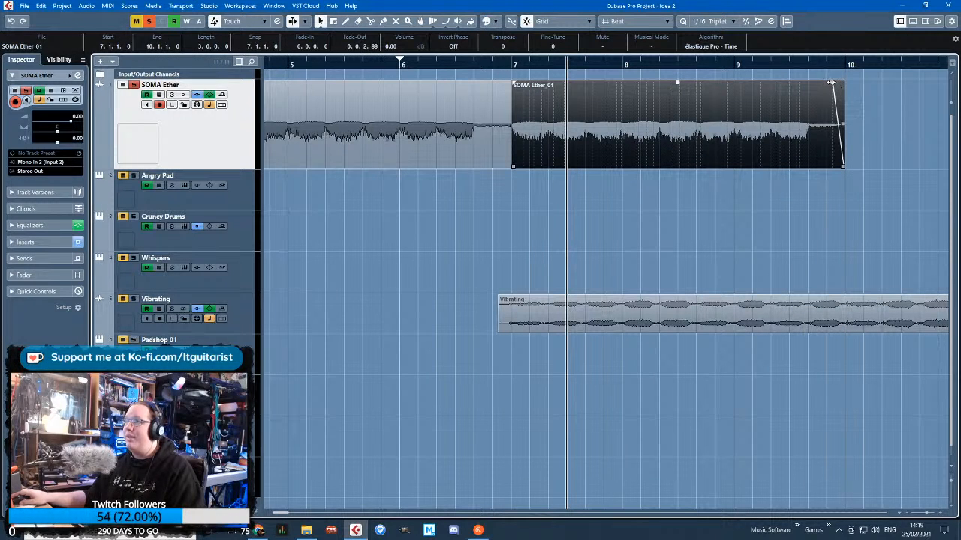
left_click_drag(830, 83, 825, 82)
key("g")
key("g")
key("g")
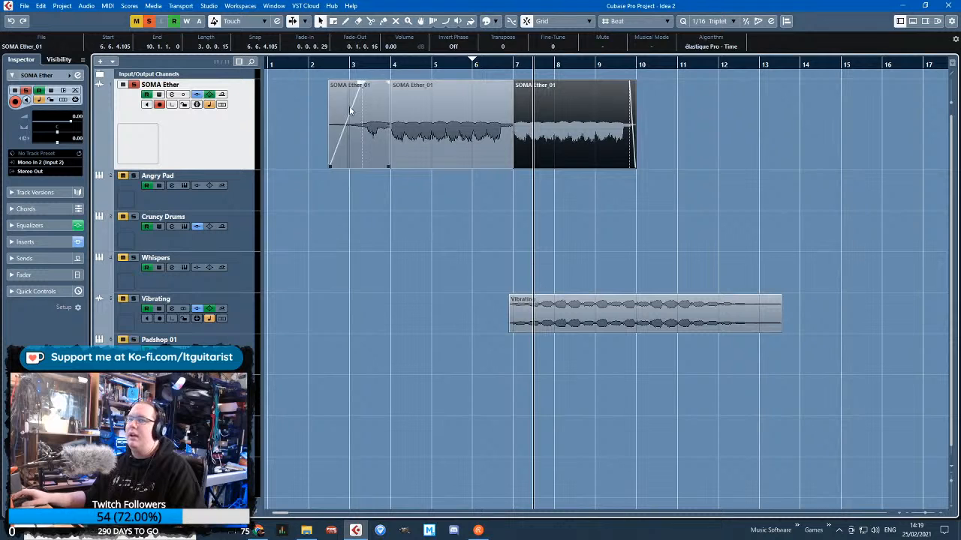
Solo the Vibrating track and move it directly below the SOMA Ether track
left_click(500, 64)
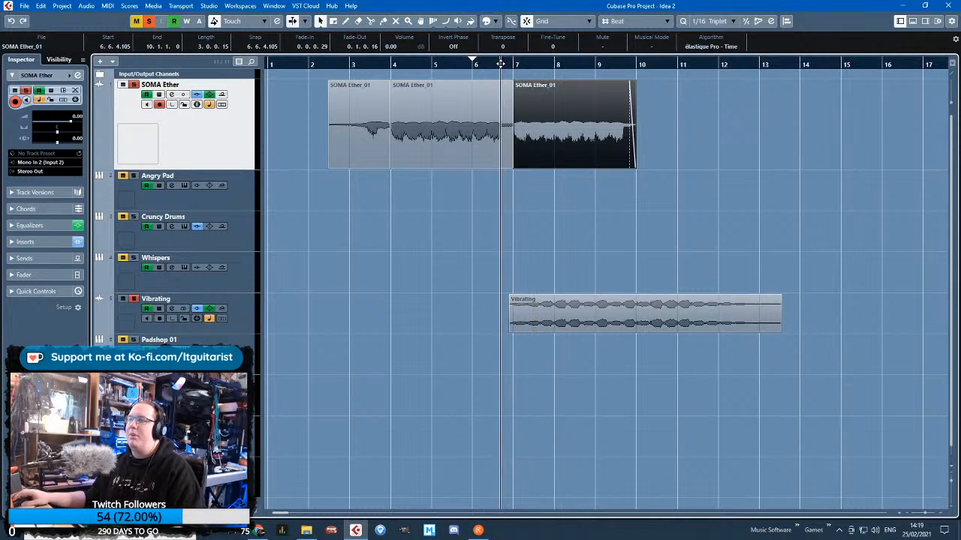
left_click_drag(226, 330, 246, 194)
key("g")
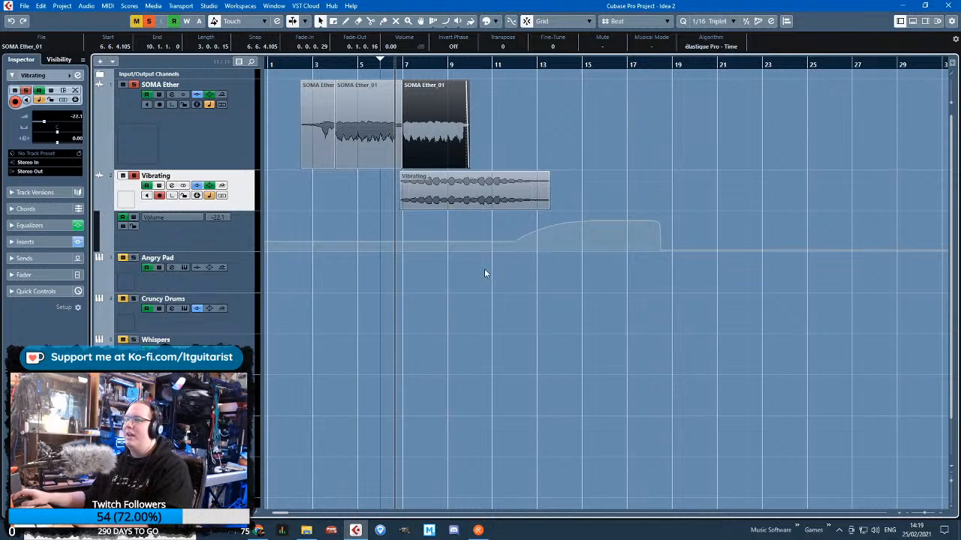
Delete the volume automation points on the Vibrating track so the lane is flat
left_click_drag(484, 270, 554, 213)
key("Delete")
left_click_drag(705, 291, 552, 203)
key("Delete")
left_click(368, 187)
Shift the SOMA Ether FreqHFL automation from before bar 10 earlier, so it begins with the first clip at 2.4.1
key("h")
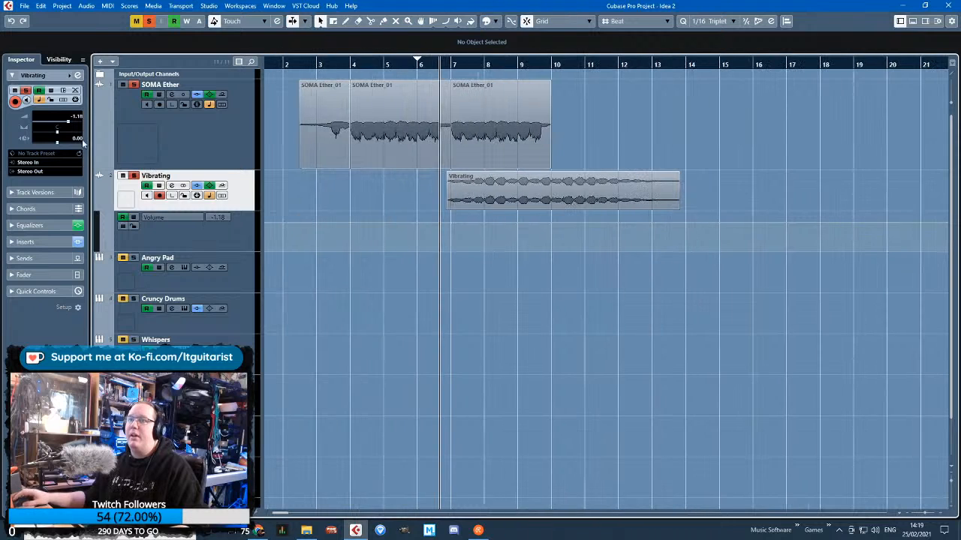
left_click(97, 163)
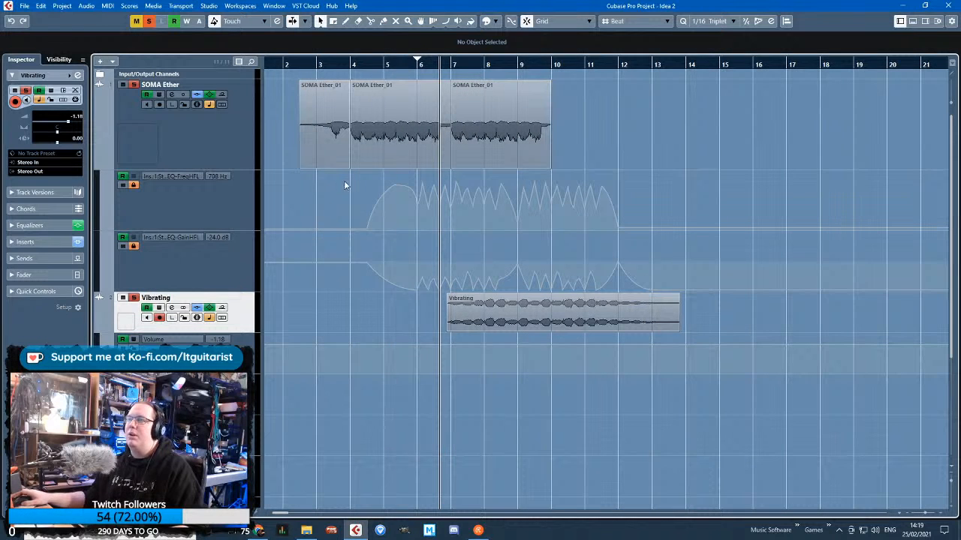
key("h")
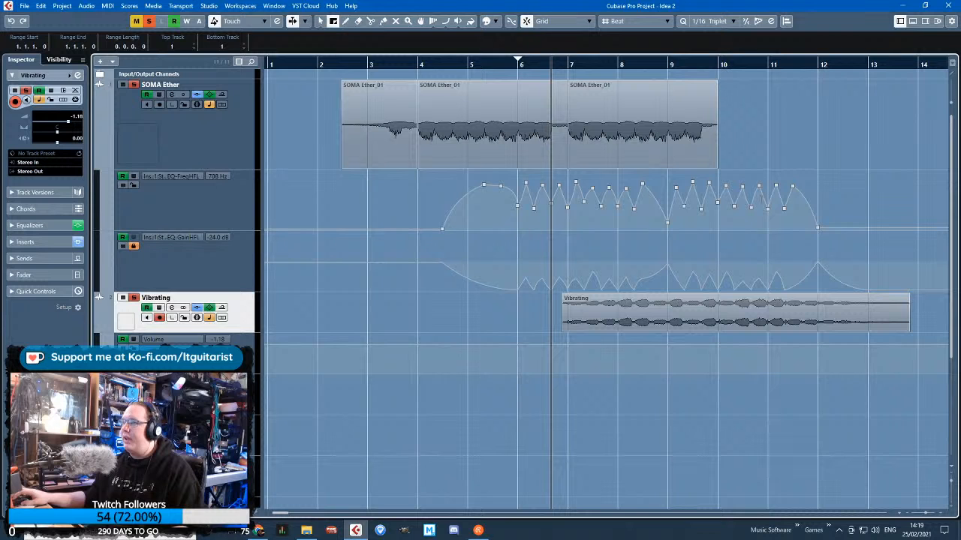
left_click_drag(717, 199, 459, 199)
key("Delete")
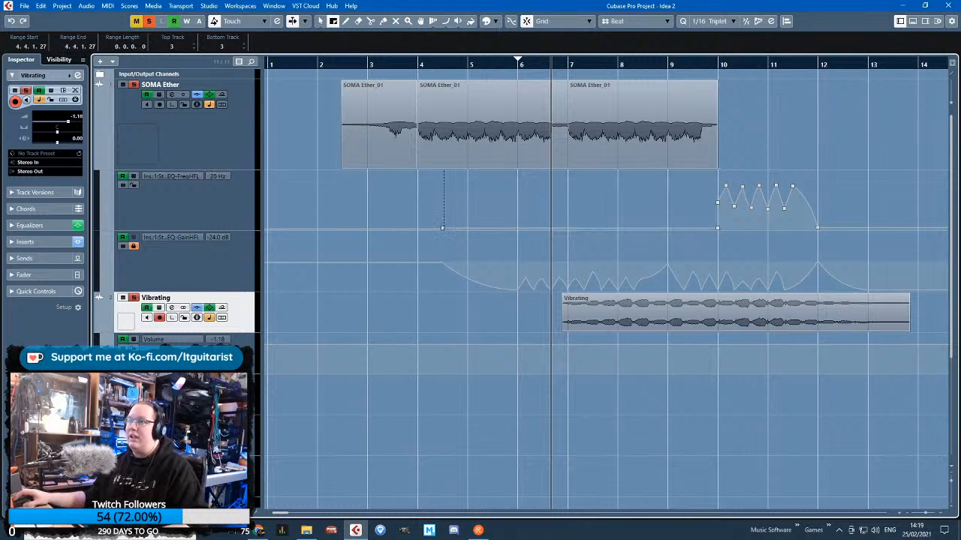
left_click_drag(342, 214, 638, 216)
key("ctrl+v")
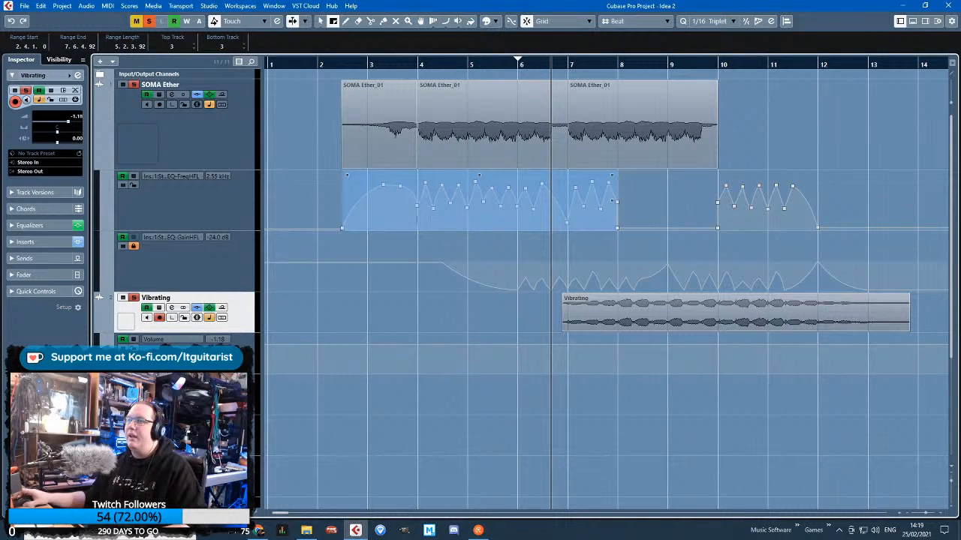
Remove the extra point from the SOMA Ether FreqHFL automation curve between bars 3 and 4
scroll(413, 219, "up", 3)
scroll(412, 218, "down", 2)
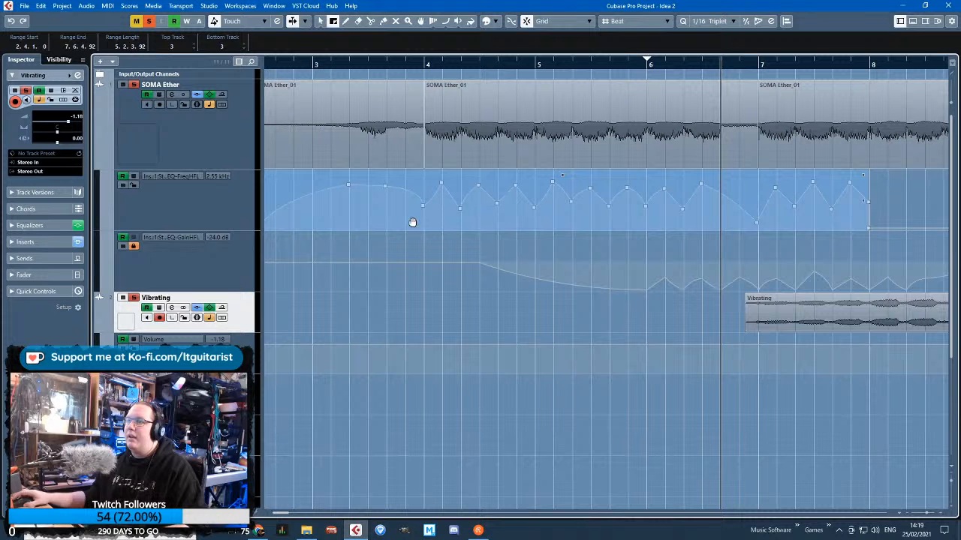
key("1")
left_click_drag(385, 200, 397, 193)
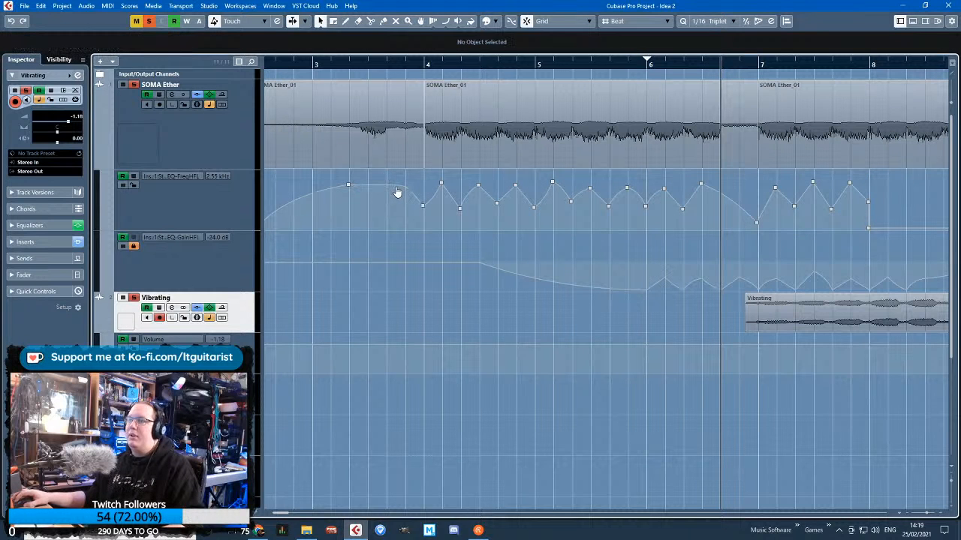
Duplicate the bar 7 range of the SOMA Ether FreqHFL automation into bars 8 and 9, and clear the old automation after bar 10
scroll(403, 203, "down", 3)
scroll(684, 239, "down", 2)
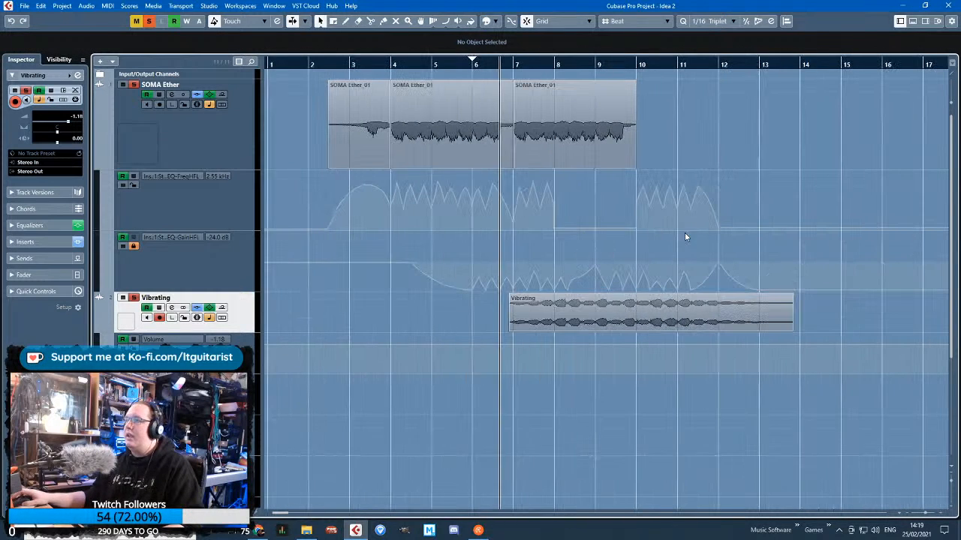
left_click(335, 23)
scroll(550, 204, "up", 2)
left_click(554, 206)
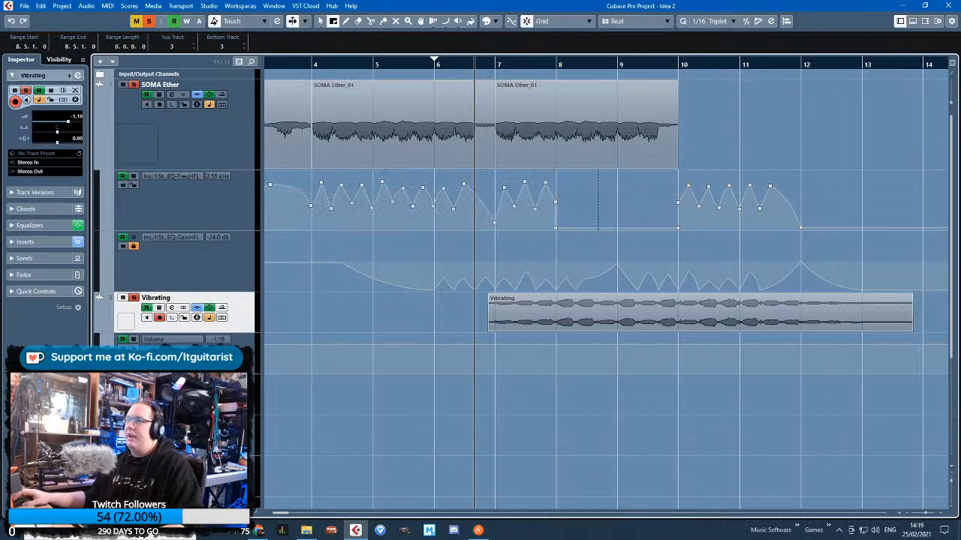
left_click_drag(556, 206, 496, 210)
key("ctrl+d")
key("ctrl+d")
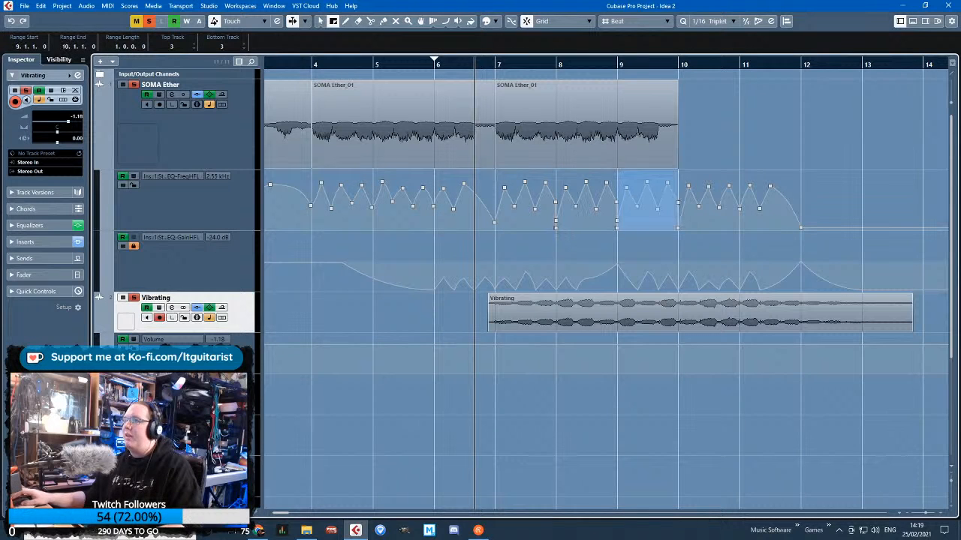
left_click_drag(852, 218, 679, 219)
key("Delete")
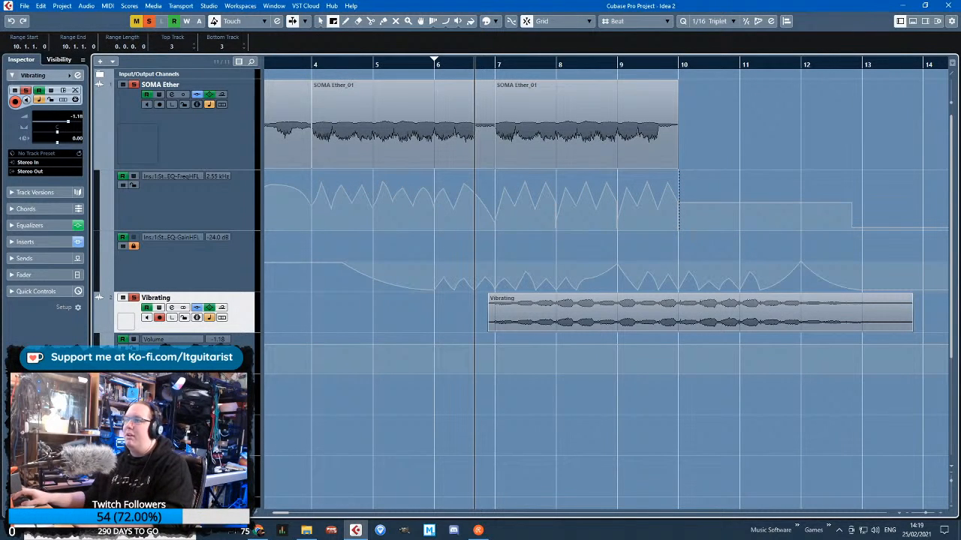
Clean up the stray FreqHFL points at bars 8 and 9, setting the low point at 8.1.1 to 182 Hz
left_click(319, 21)
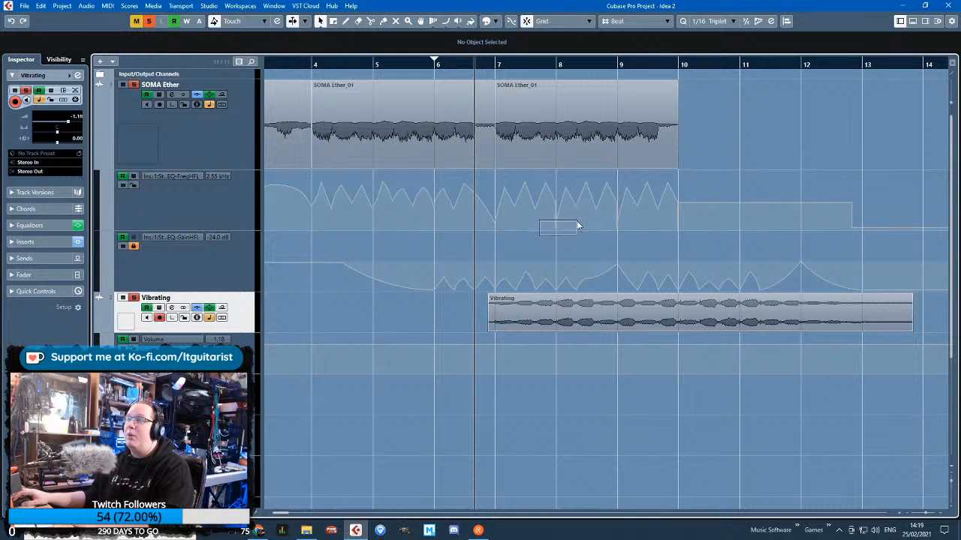
left_click_drag(577, 222, 578, 222)
key("Delete")
left_click_drag(599, 233, 634, 223)
key("Delete")
scroll(560, 221, "up", 3)
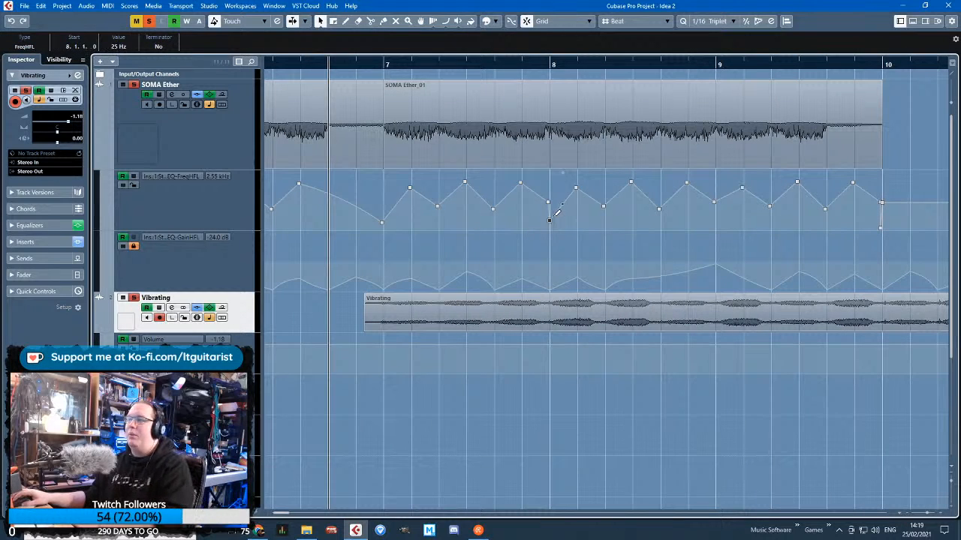
left_click_drag(549, 204, 550, 212)
scroll(548, 229, "down", 3)
scroll(620, 213, "up", 4)
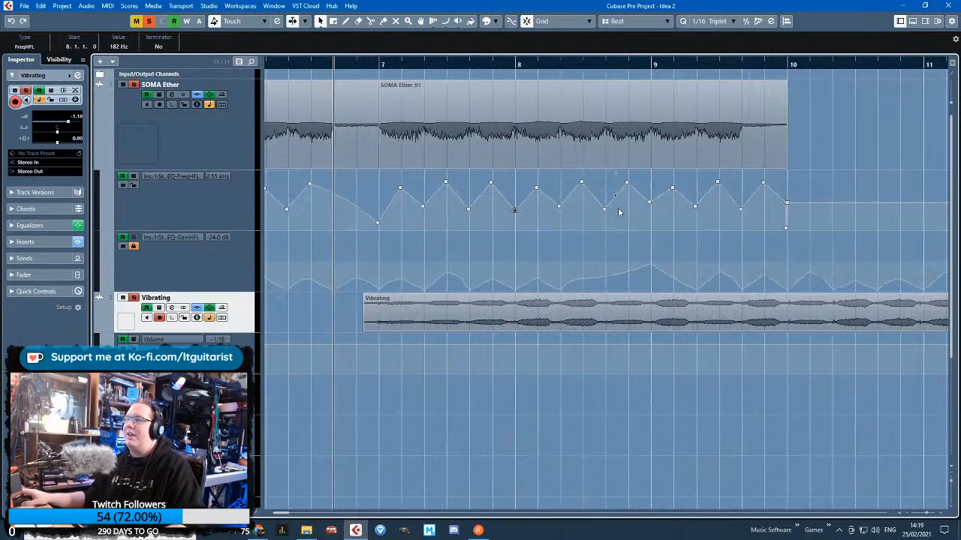
left_click(598, 212)
Delete the leftover FreqHFL points from bar 10 onward and end the curve with one low point at bar 10
scroll(600, 217, "down", 3)
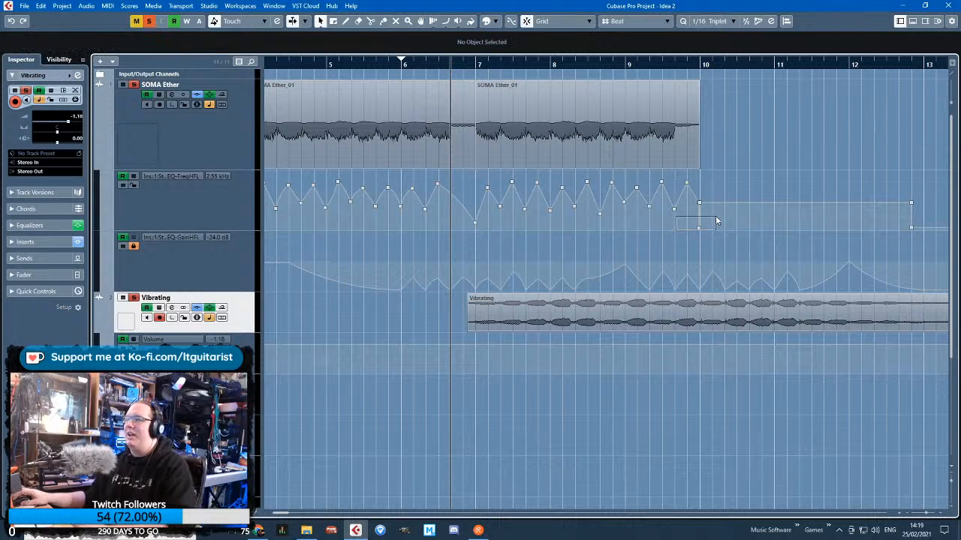
left_click_drag(698, 218, 695, 218)
key("Delete")
key("Delete")
key("Delete")
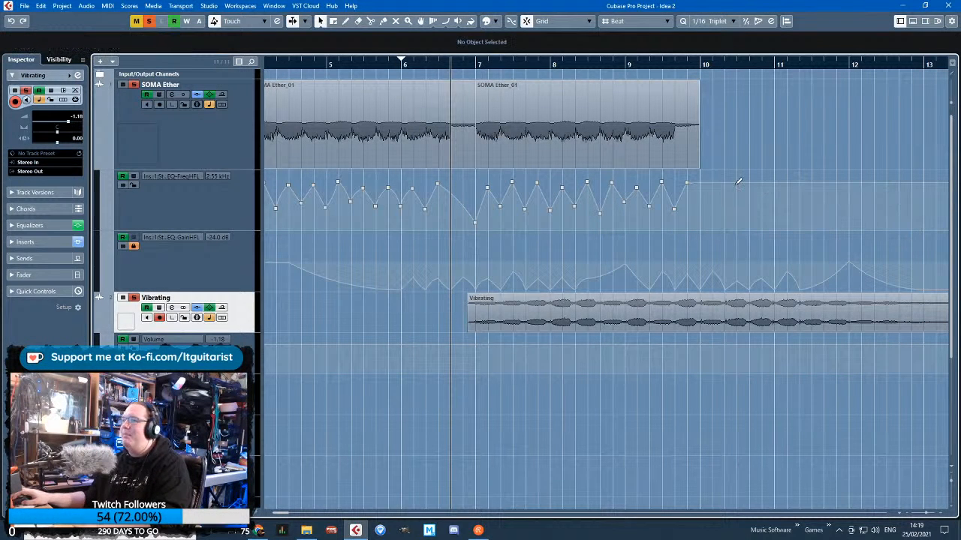
left_click_drag(708, 186, 708, 217)
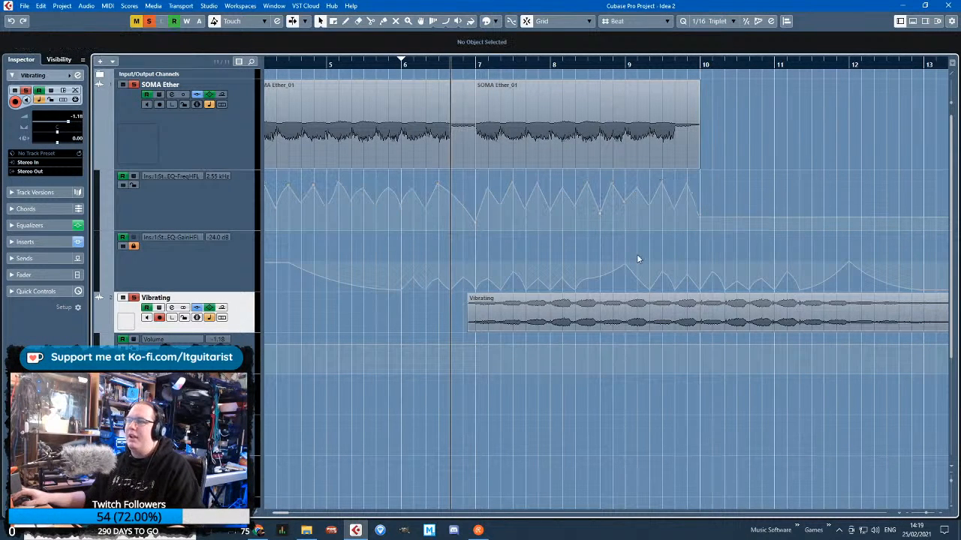
Move the SOMA Ether GainHFL automation range from 4.4.1–13.6.1 earlier, so it begins at 2.4.1
left_click(332, 21)
key("g")
left_click_drag(719, 263, 410, 263)
key("Delete")
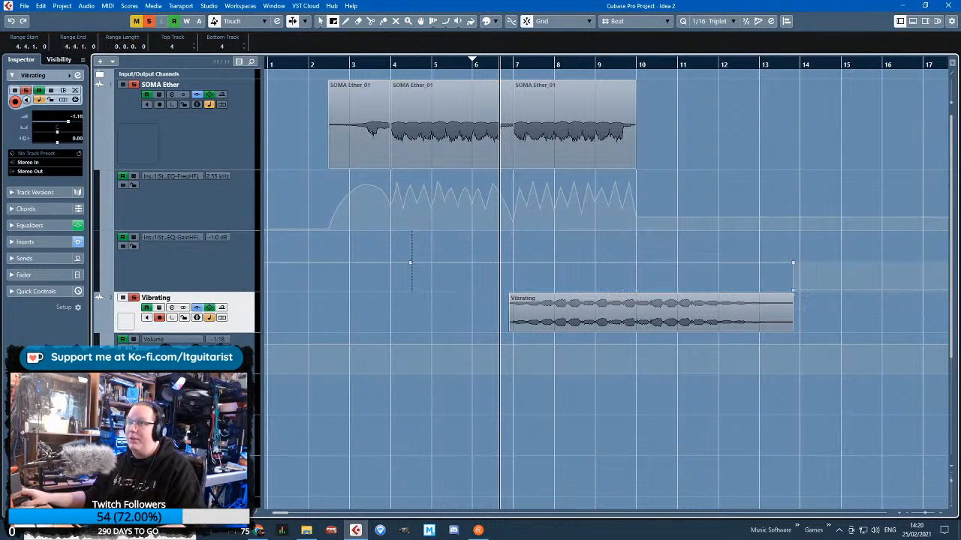
left_click_drag(329, 263, 377, 263)
key("h")
key("h")
key("g")
key("ctrl+v")
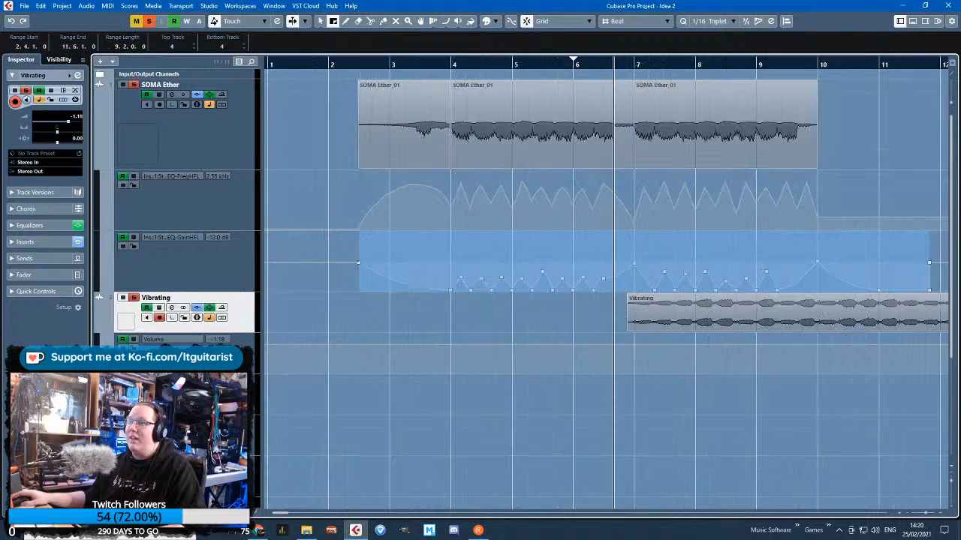
Play back the realigned automation and delete the raised GainHFL points after bar 11 so the lane's end stays low
key("1")
key("h")
key("h")
key("space")
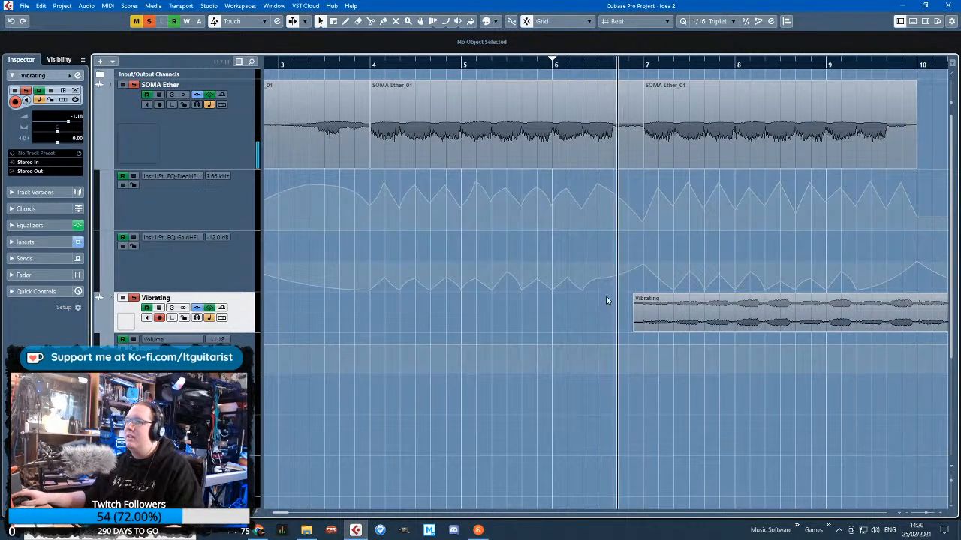
key("g")
key("g")
key("g")
left_click_drag(789, 246, 926, 279)
key("Delete")
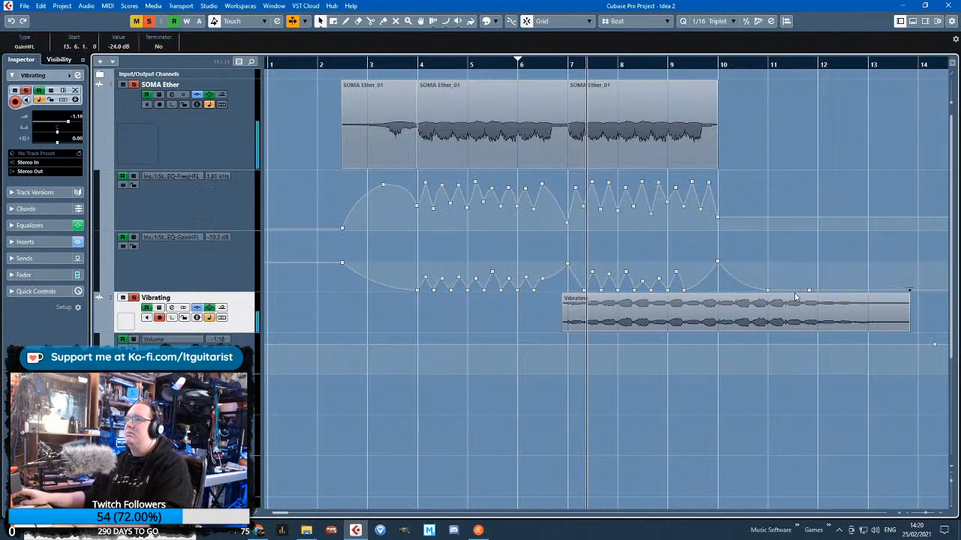
Show SOMA Ether's Volume automation instead of FreqHFL, with -8.46 at 2.4.1 and 7.1.1 and a fade to -∞ at 10.1.1
left_click(174, 155)
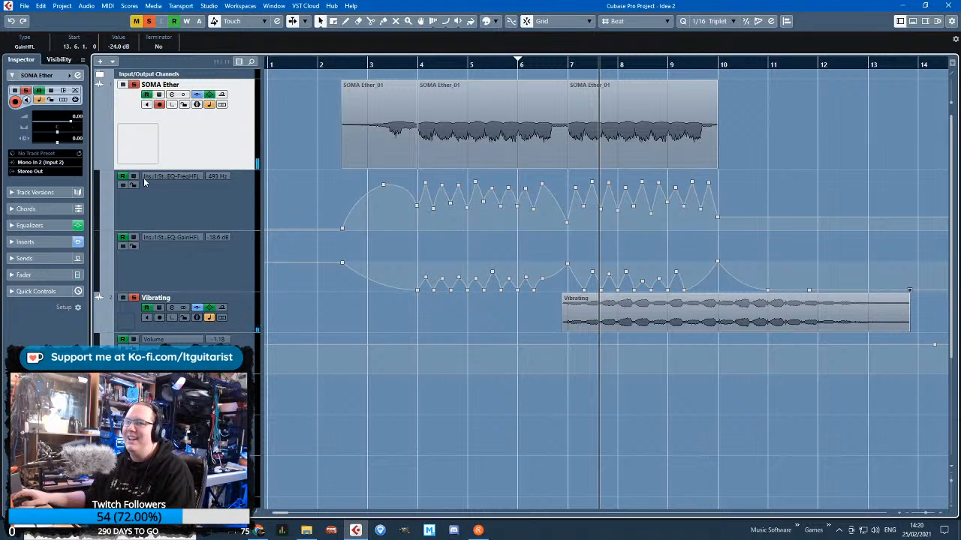
left_click(171, 177)
left_click(193, 189)
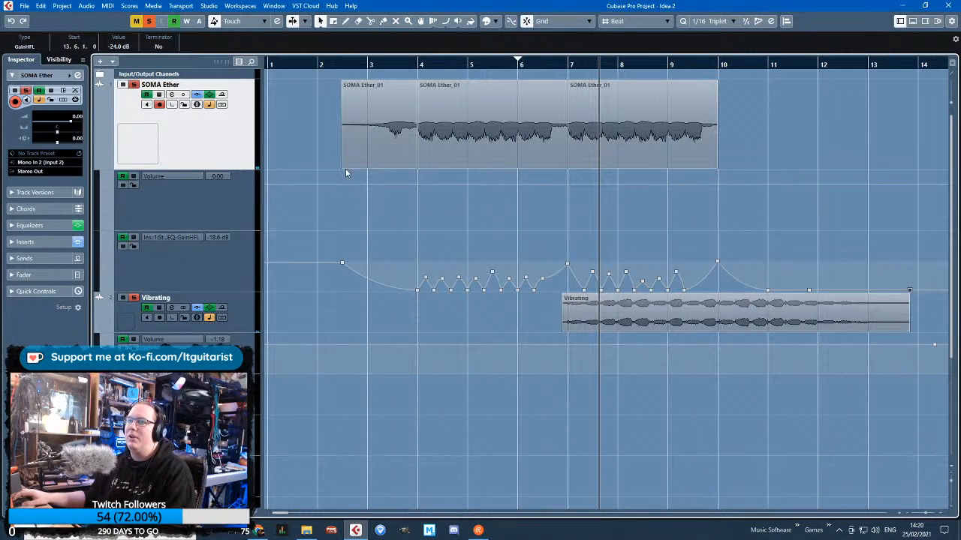
left_click_drag(360, 197, 344, 202)
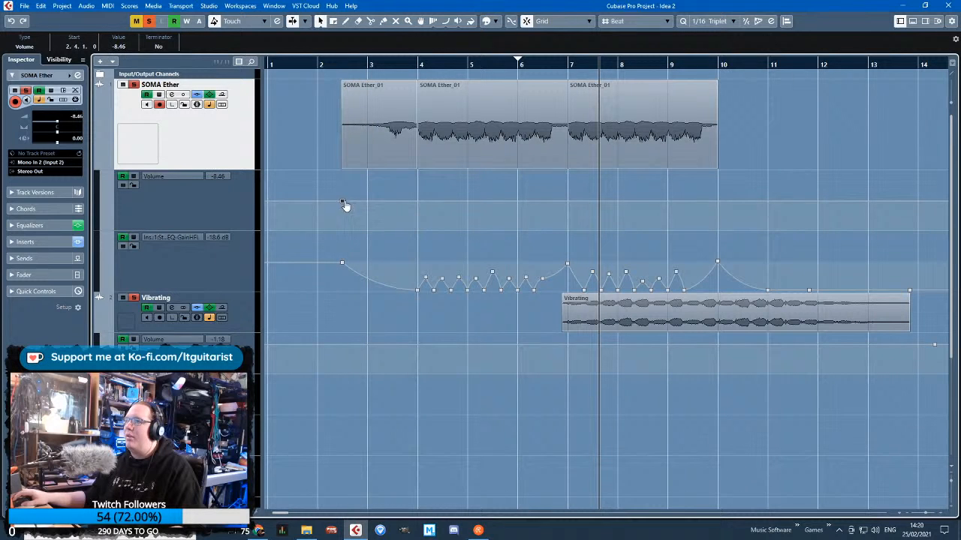
left_click(569, 201)
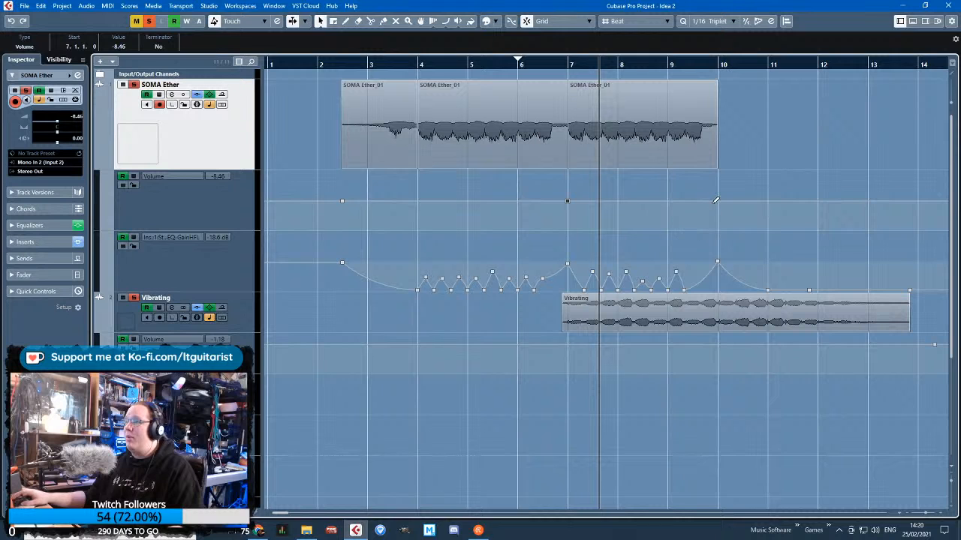
left_click_drag(715, 200, 717, 229)
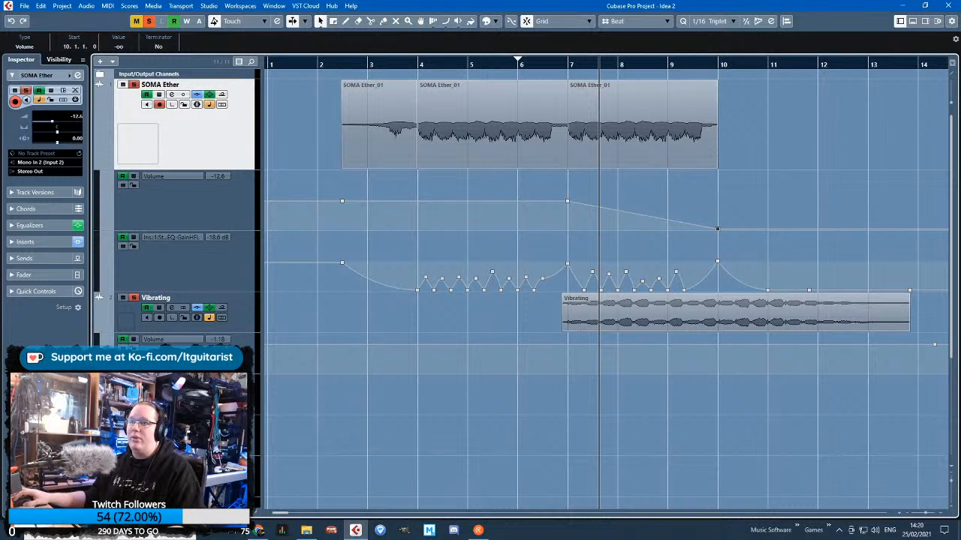
Add a volume fade-in on the Vibrating track, from silence at bar 7 up to -1.18 at bar 10
left_click(413, 383)
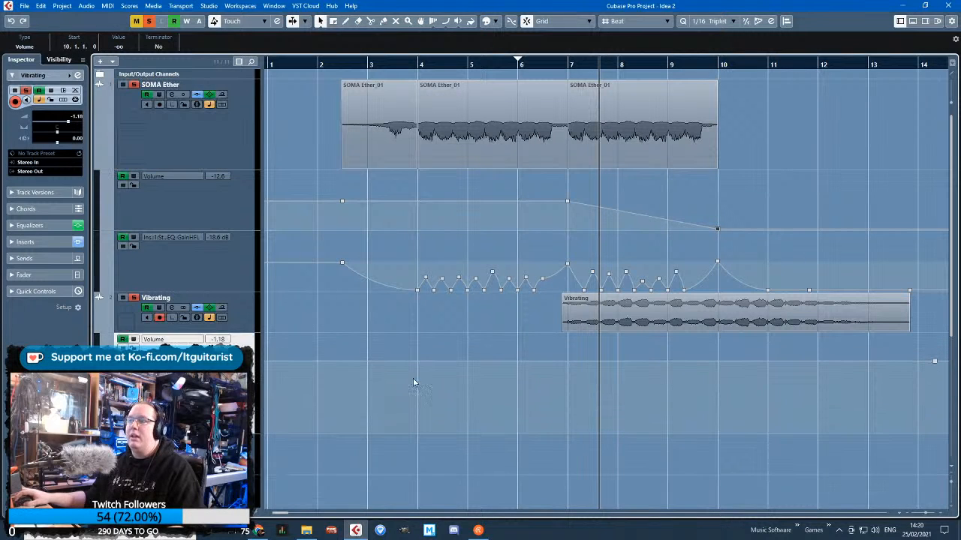
left_click(718, 361)
left_click_drag(561, 361, 567, 469)
left_click(542, 411)
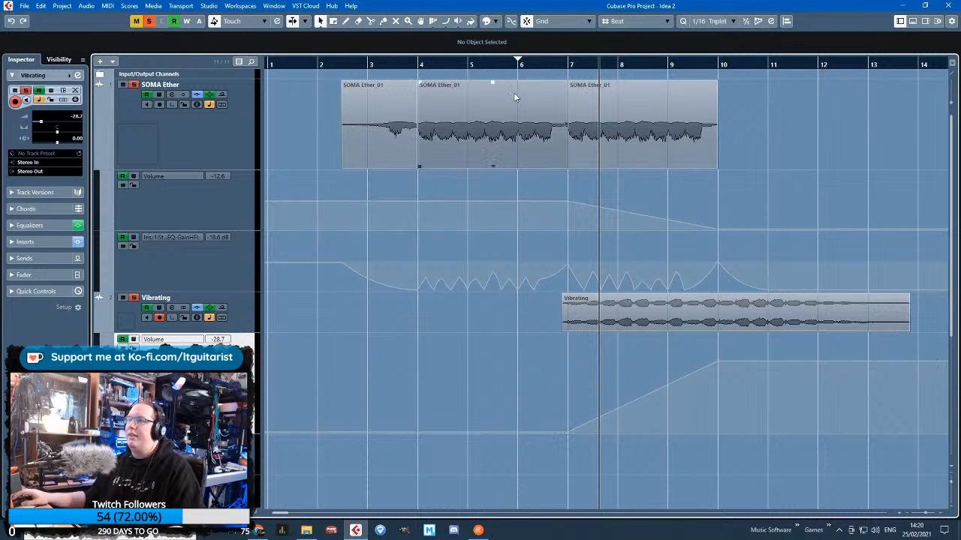
Play the crossfade, delete the last Vibrating volume point past bar 14, and lower the bar 10 point to -11.0
left_click(511, 64)
key("space")
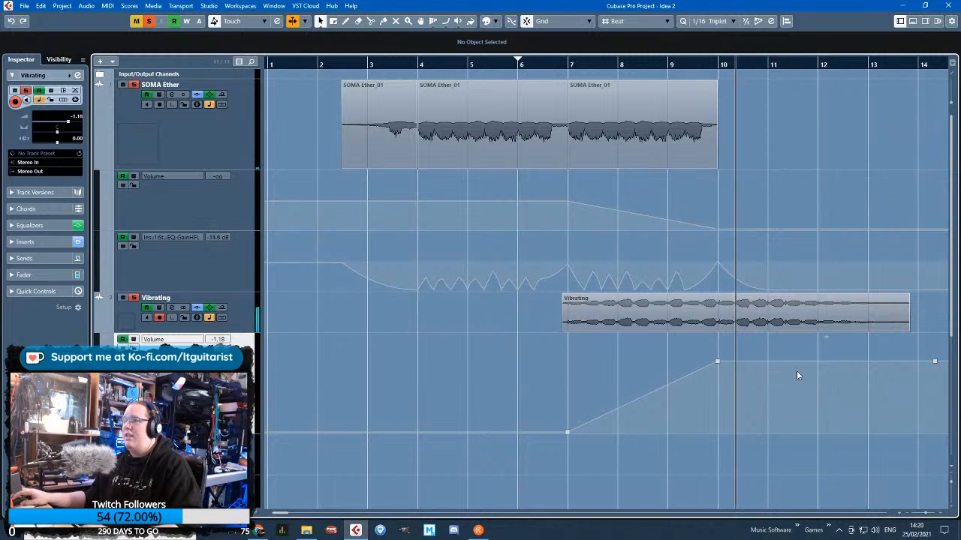
left_click_drag(872, 377, 950, 354)
key("Delete")
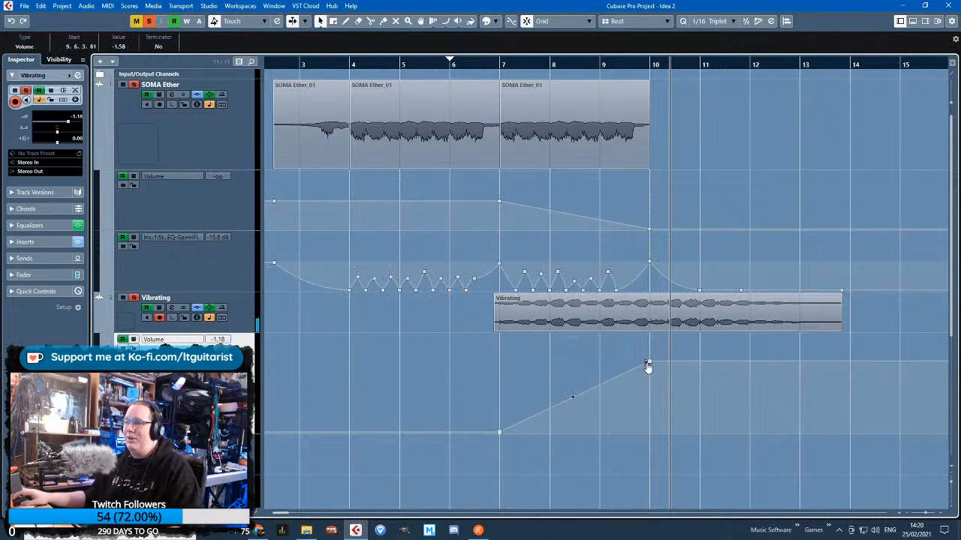
left_click_drag(647, 365, 649, 391)
Bypass the Vibrating track's inserts and play the crossfade from just before bar 7
left_click(235, 338)
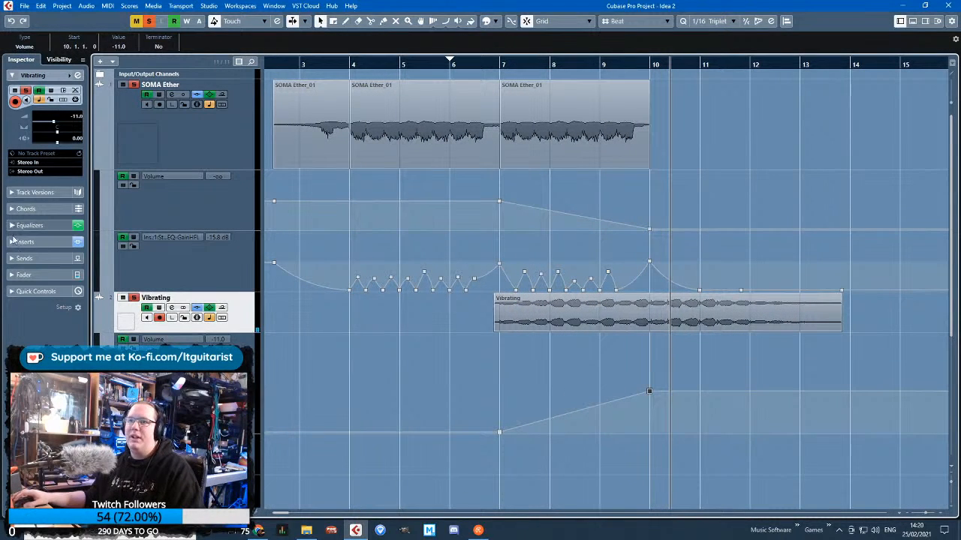
left_click(21, 225)
left_click(21, 364)
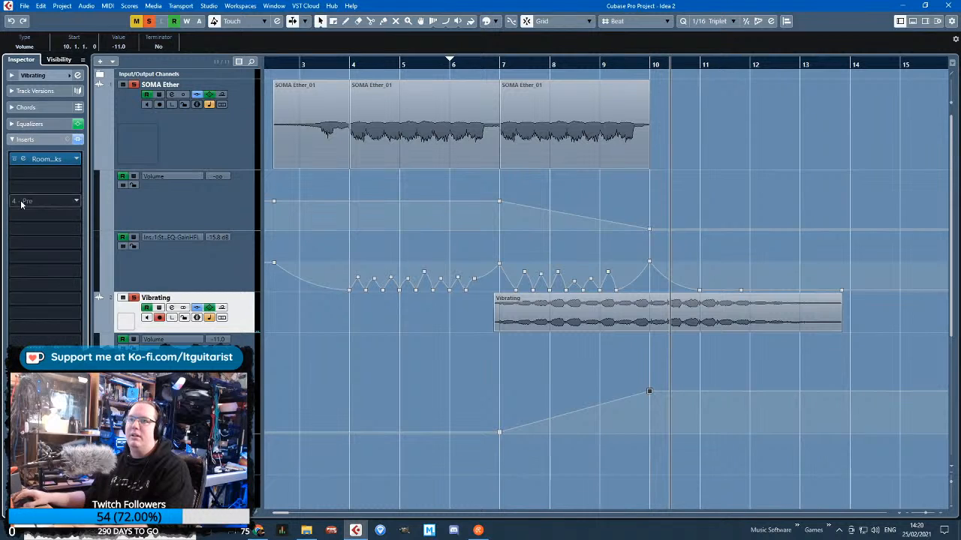
left_click(482, 64)
left_click(234, 127)
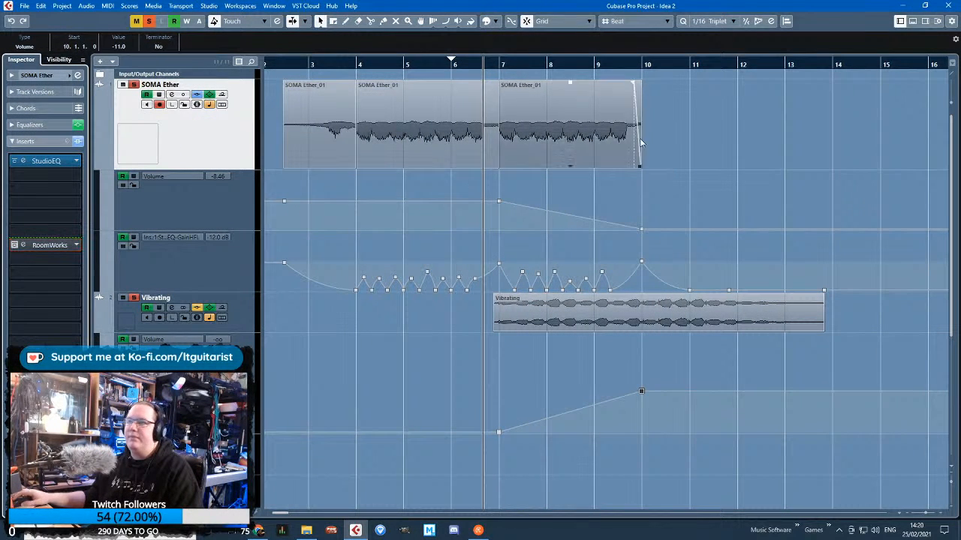
key("space")
scroll(457, 353, "up", 1, "ctrl")
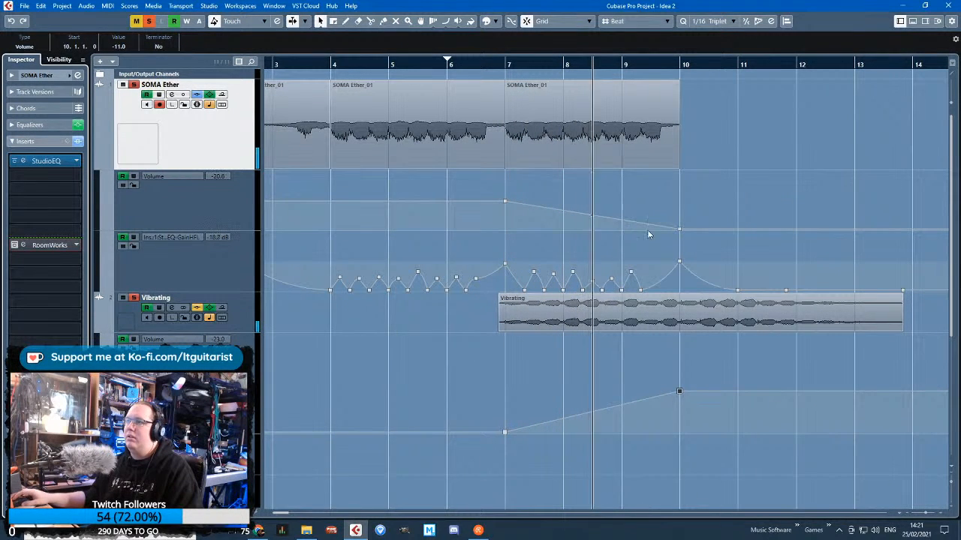
Bend the SOMA Ether fade-out and Vibrating fade-in between bars 7 and 10 into curves, and replay the crossfade
left_click_drag(592, 222, 613, 215)
left_click(499, 63)
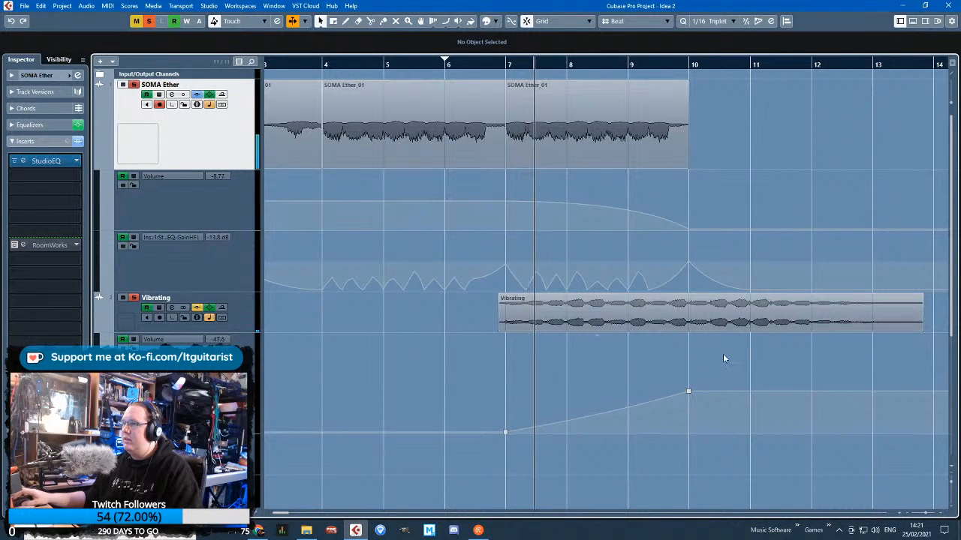
scroll(703, 210, "down", 4)
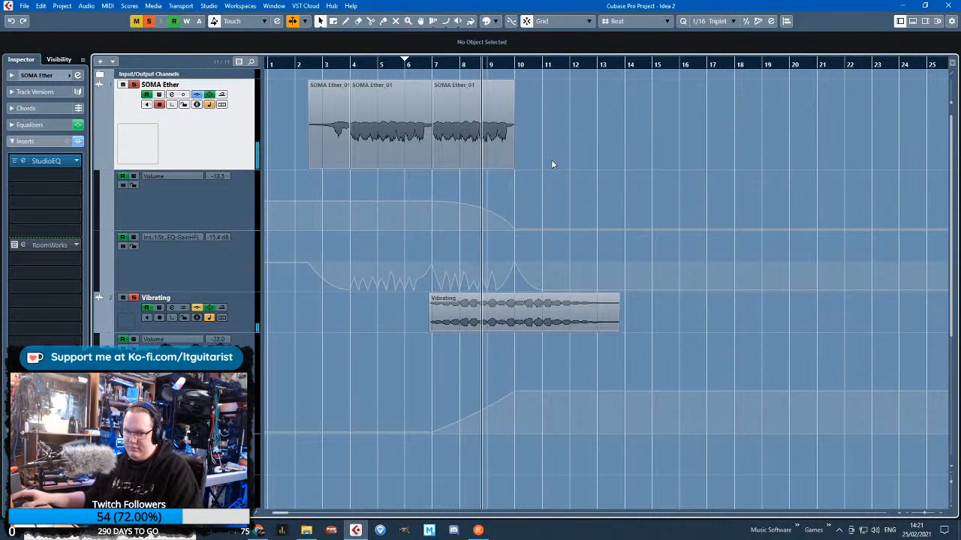
scroll(487, 207, "up", 4)
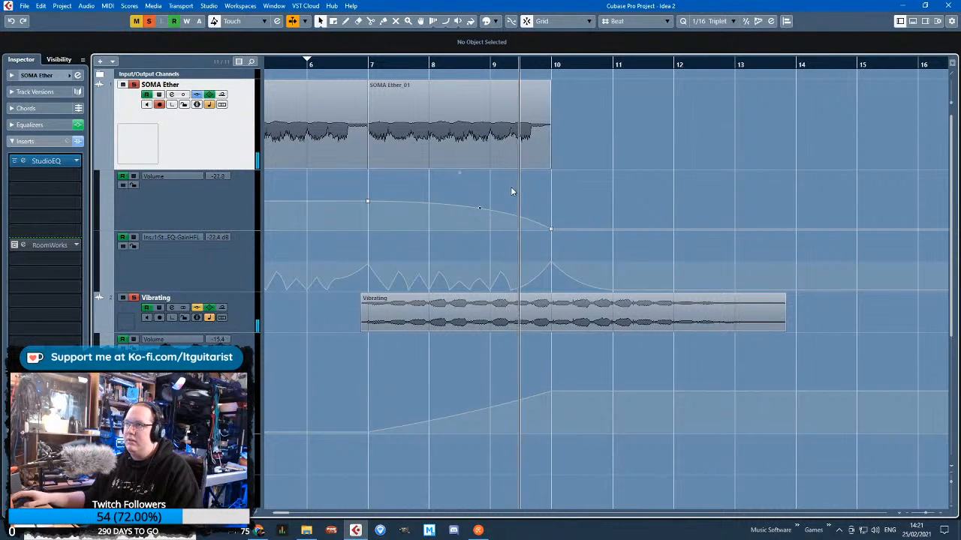
scroll(552, 210, "down", 2)
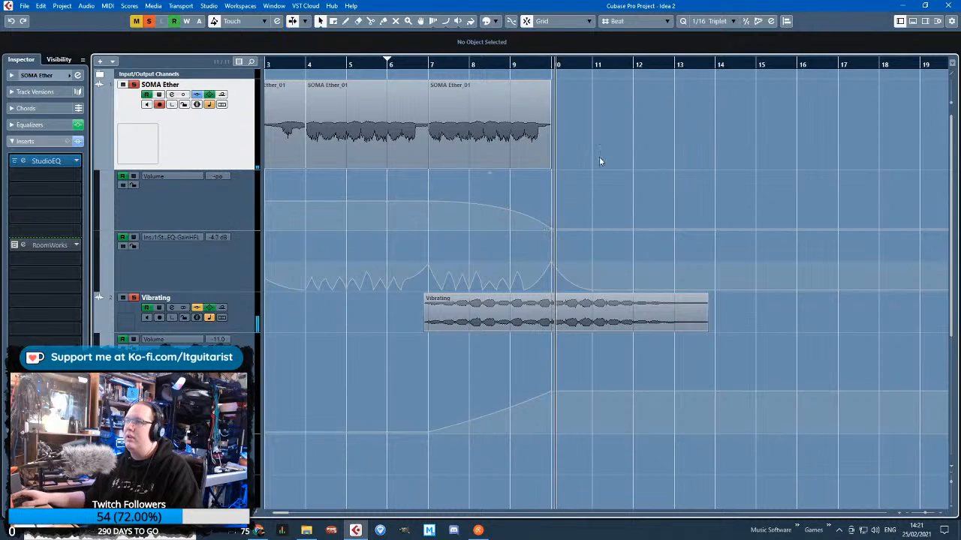
left_click(537, 155)
key("ctrl+d")
scroll(543, 183, "up", 4)
key("ctrl+z")
scroll(542, 228, "down", 2)
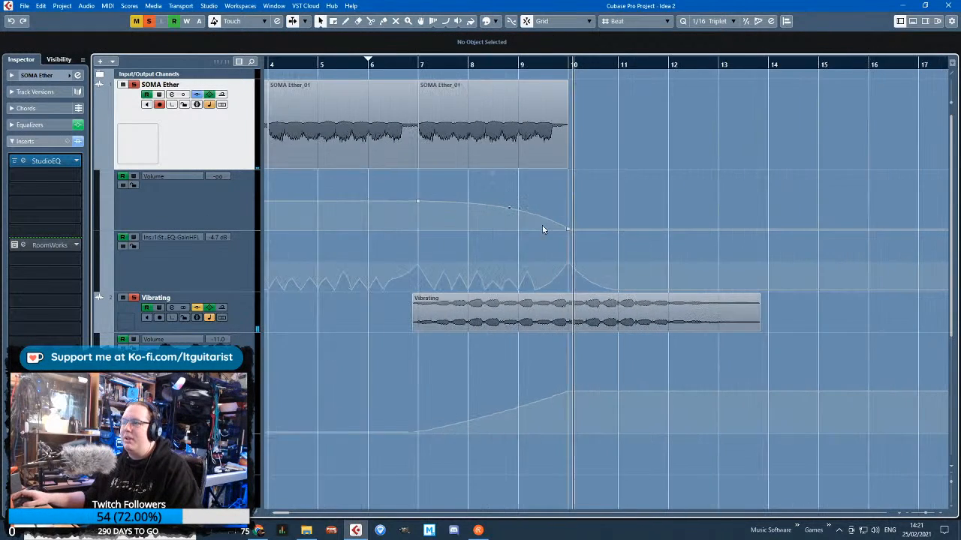
Lock the Volume and GainHFL automation lanes of the SOMA Ether track
scroll(571, 248, "up", 3)
scroll(585, 269, "down", 3)
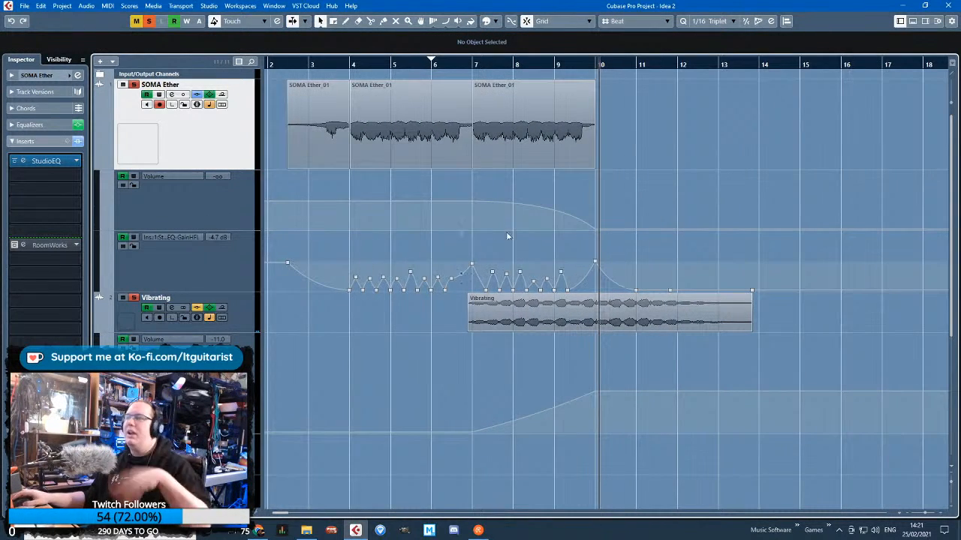
scroll(580, 386, "left", 1)
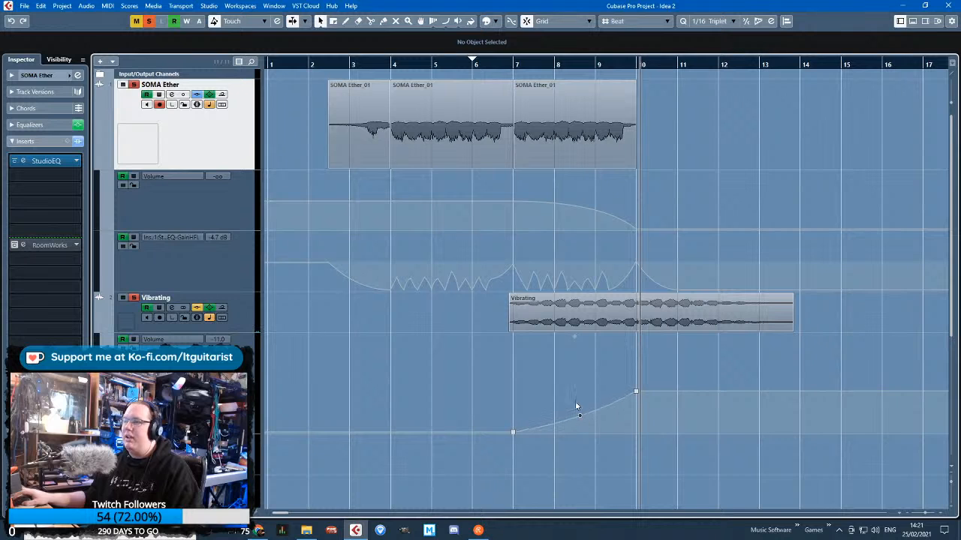
left_click(135, 265)
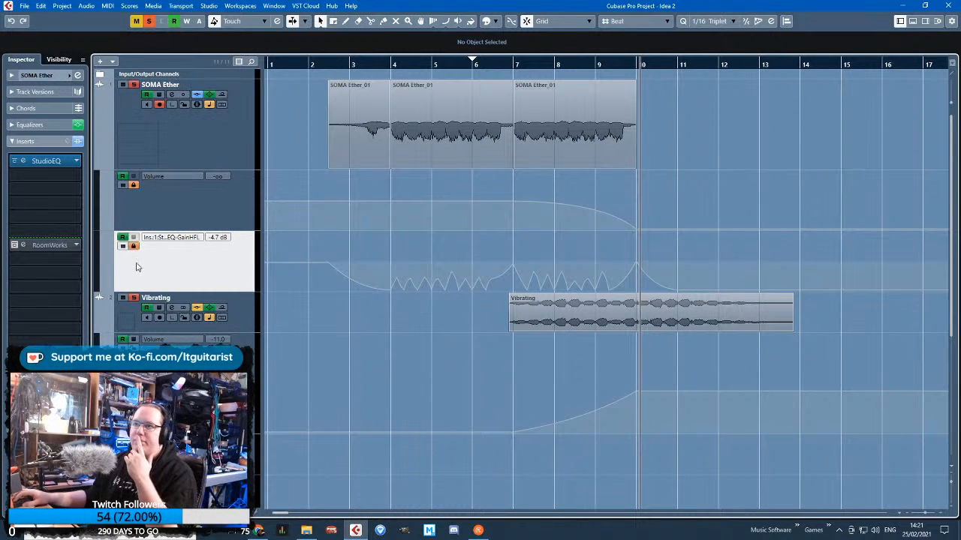
Hide the automation lanes of the SOMA Ether and Vibrating tracks and reduce the SOMA Ether track's height
left_click(102, 331)
left_click(99, 166)
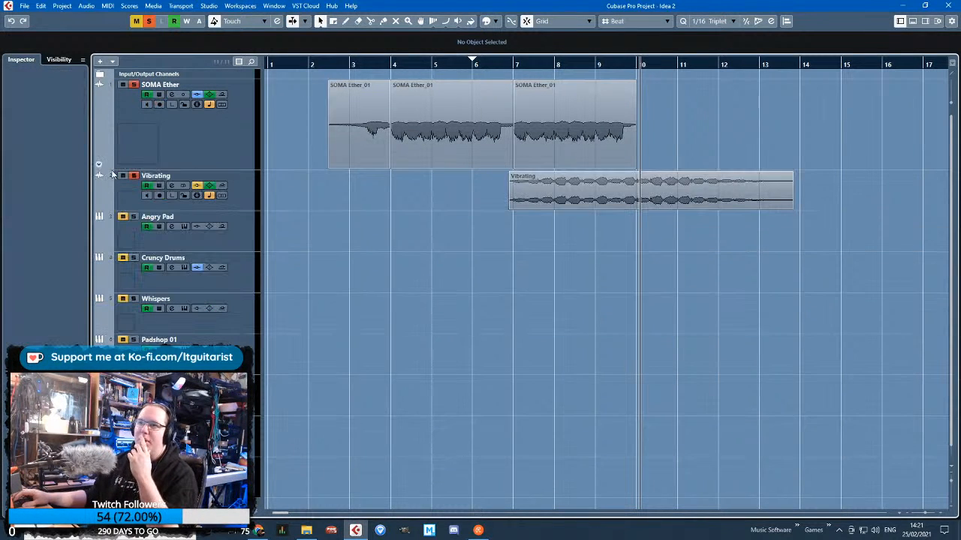
left_click(223, 155)
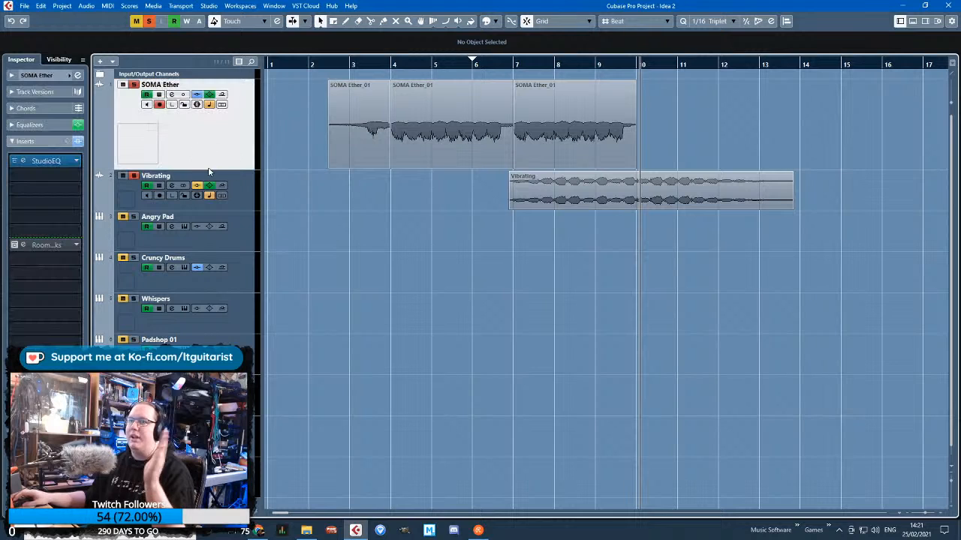
left_click_drag(227, 168, 237, 119)
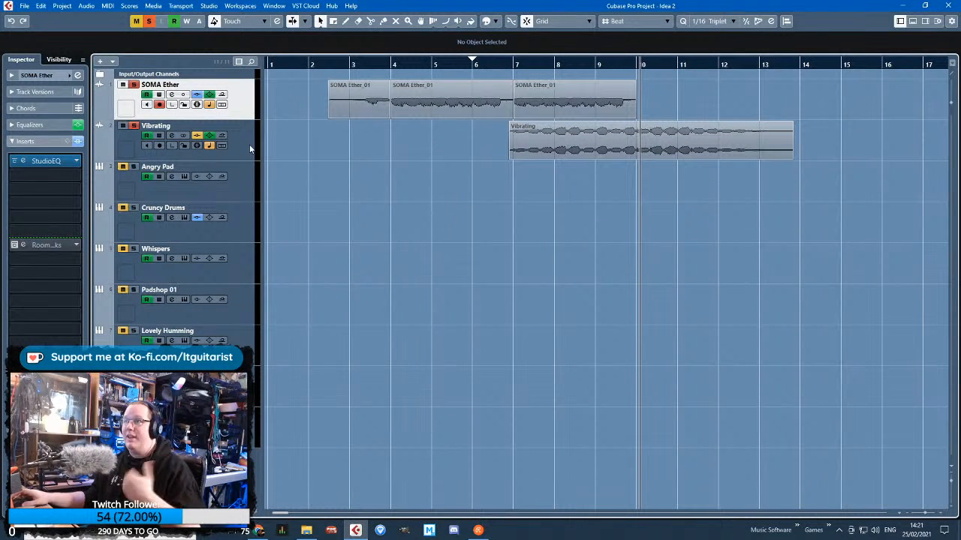
Add a stereo group channel named Gadget Level fed by the SOMA Ether and Vibrating tracks
right_click(249, 145)
left_click(268, 160)
right_click(248, 162)
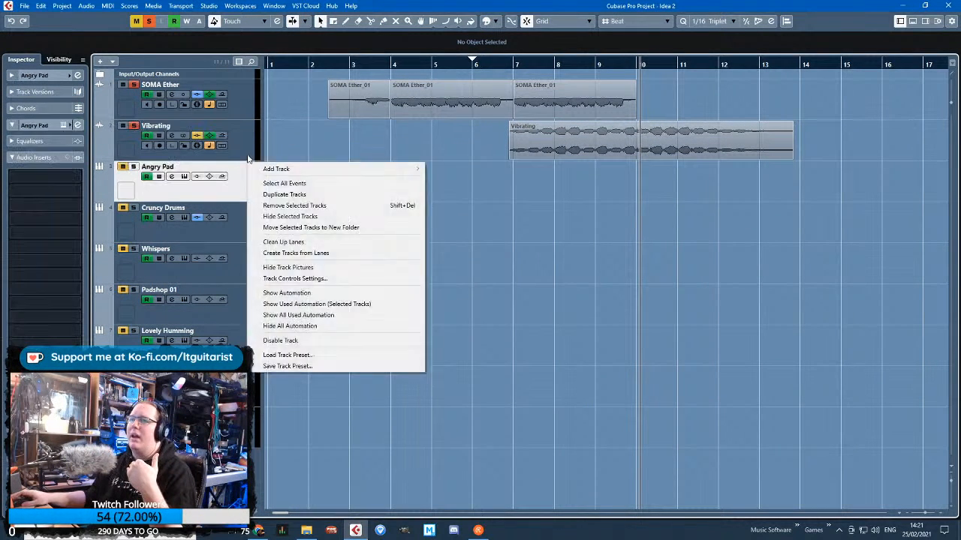
right_click(248, 154)
left_click(250, 108)
left_click(249, 108, "shift")
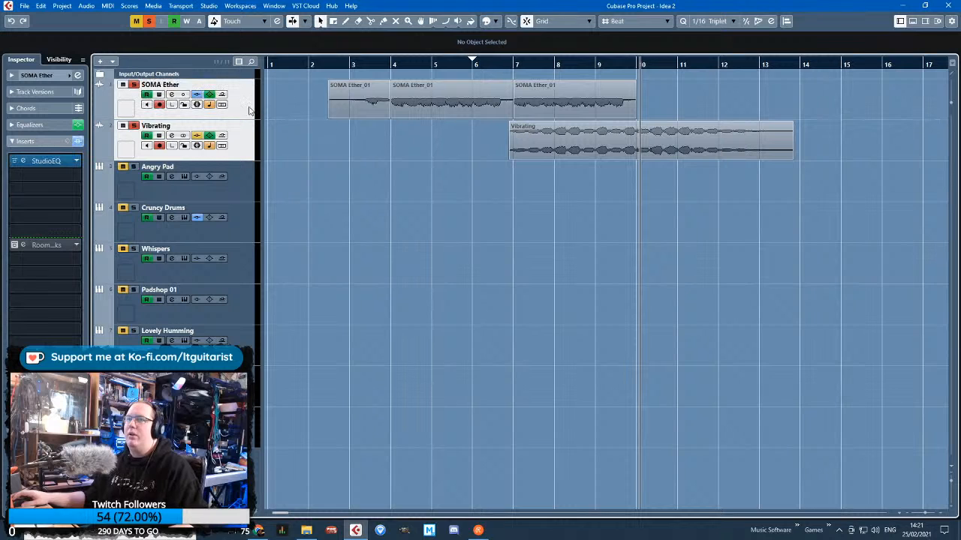
right_click(249, 109)
mouse_move(315, 114)
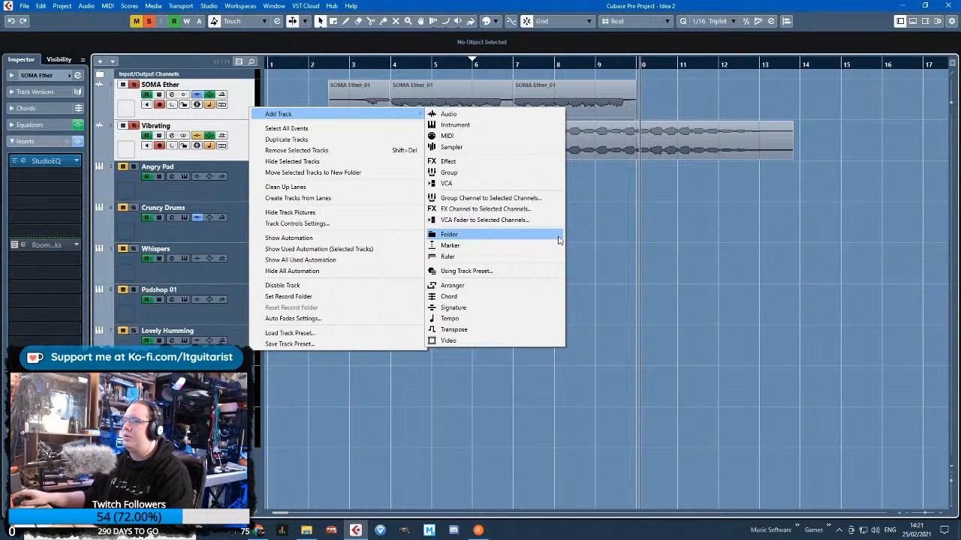
left_click(540, 199)
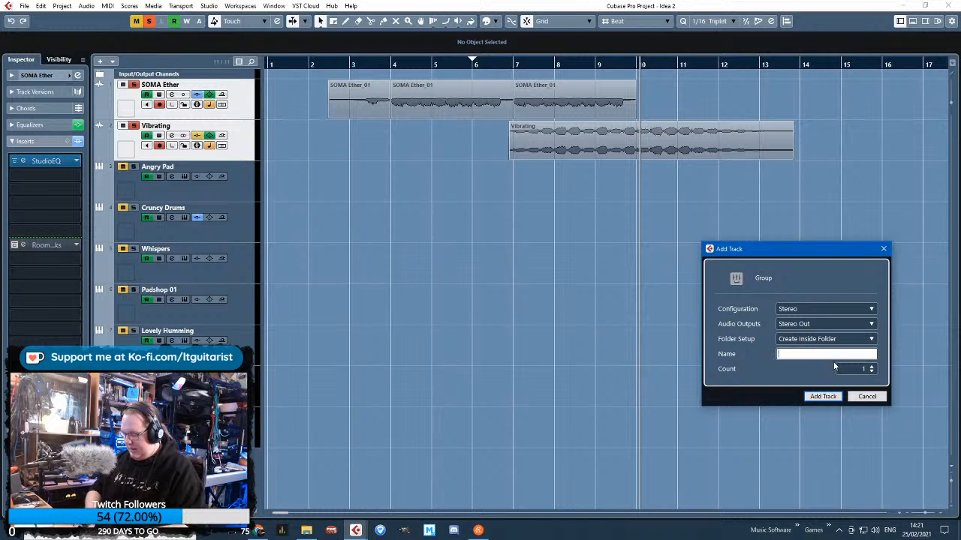
type("Gad")
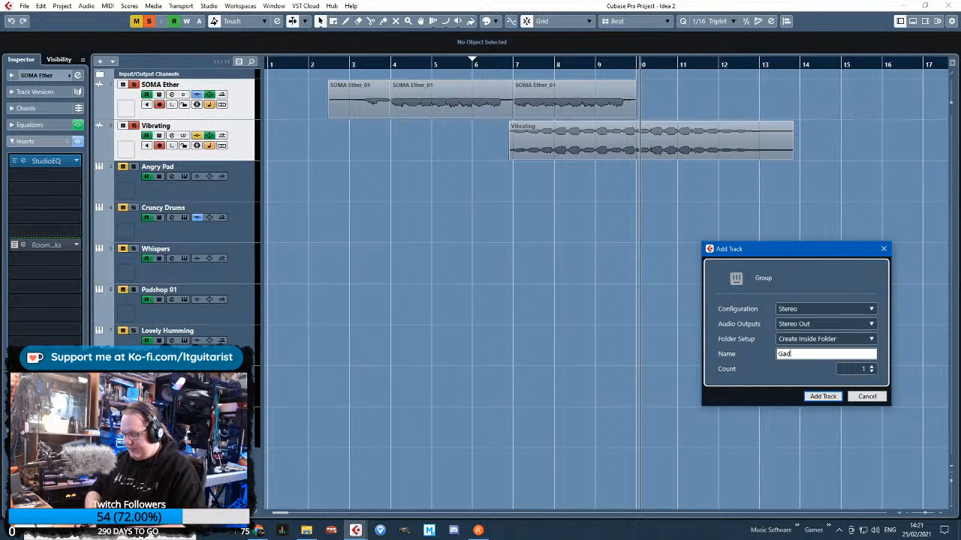
type("get Level")
key("Return")
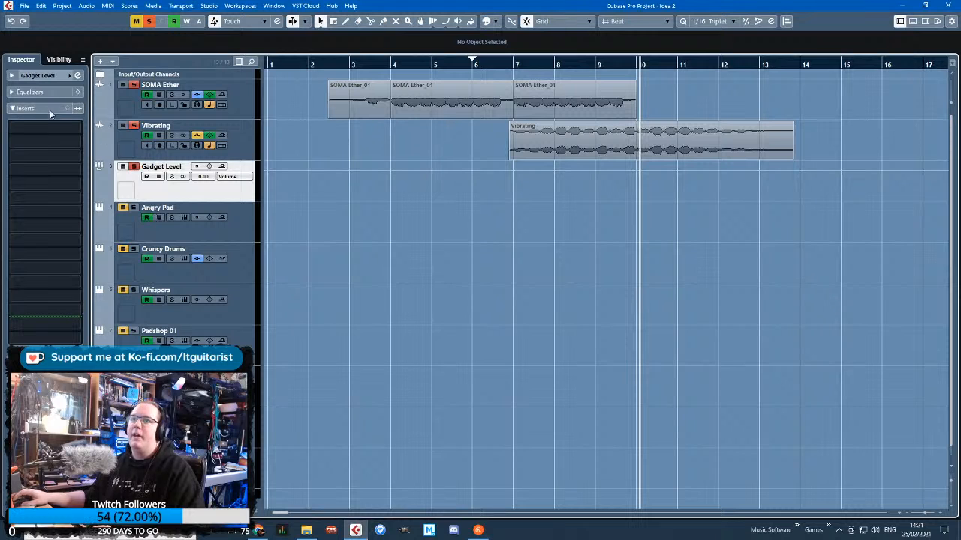
Check the settings and output routing of the SOMA Ether and Vibrating tracks against the Gadget Level group
left_click(241, 109)
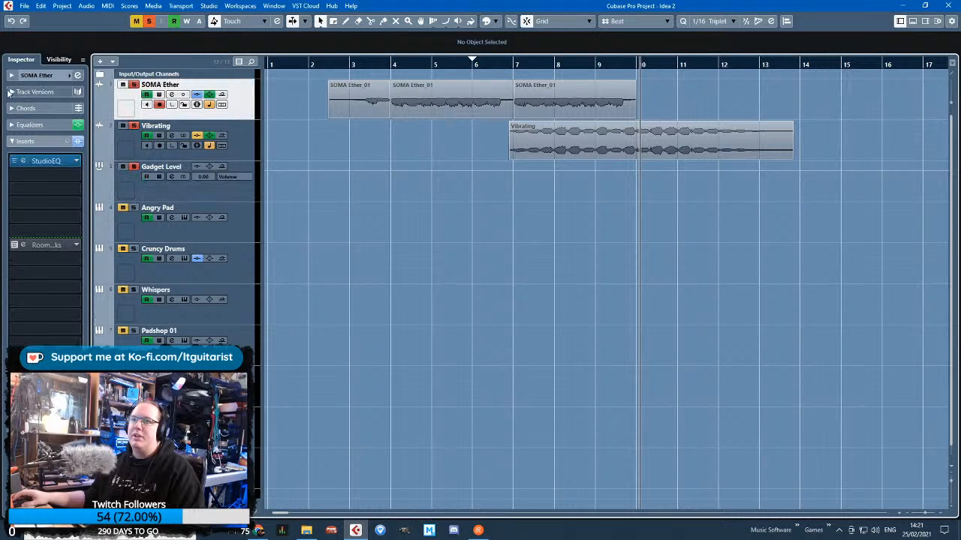
left_click(12, 76)
left_click(245, 150)
left_click(243, 174)
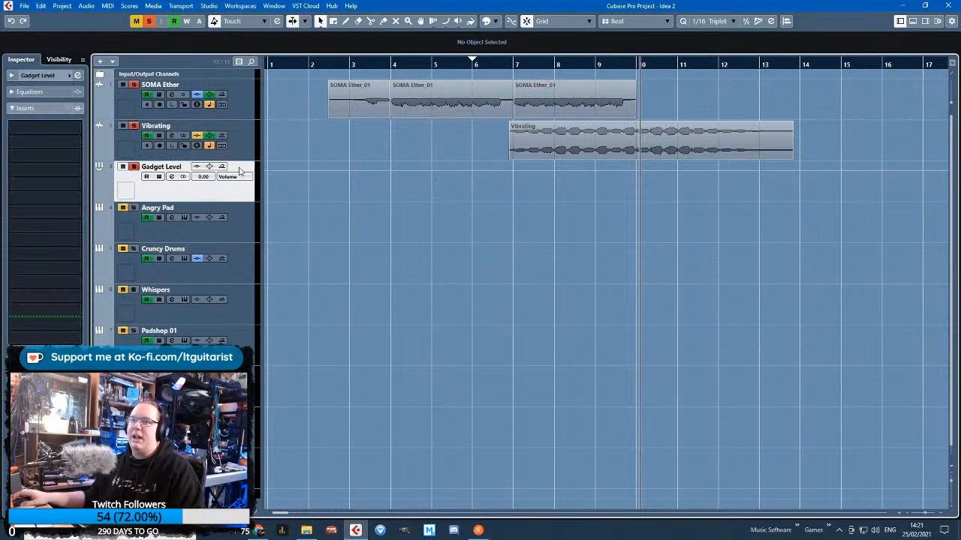
left_click(234, 105)
Insert a Compressor from the Dynamics effects on the Gadget Level group
left_click(497, 64)
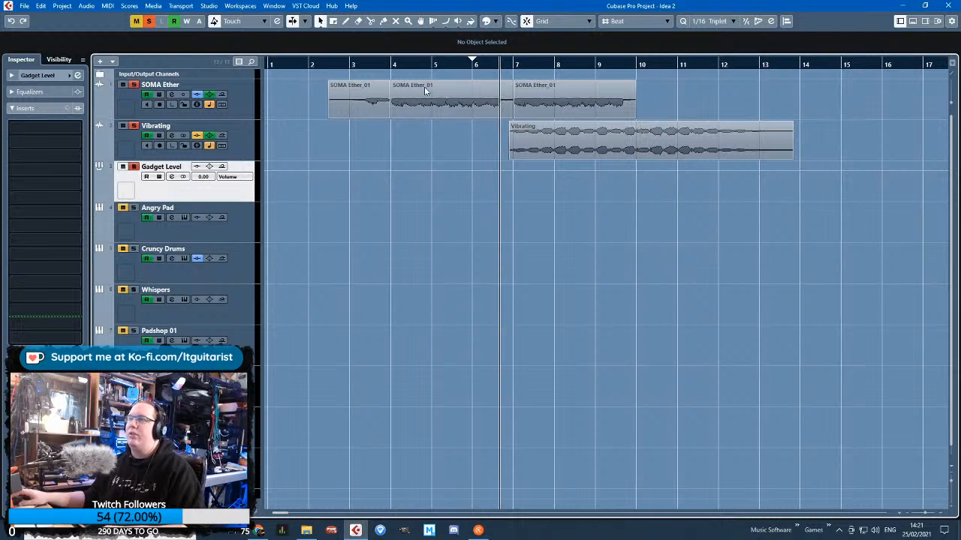
left_click(79, 131)
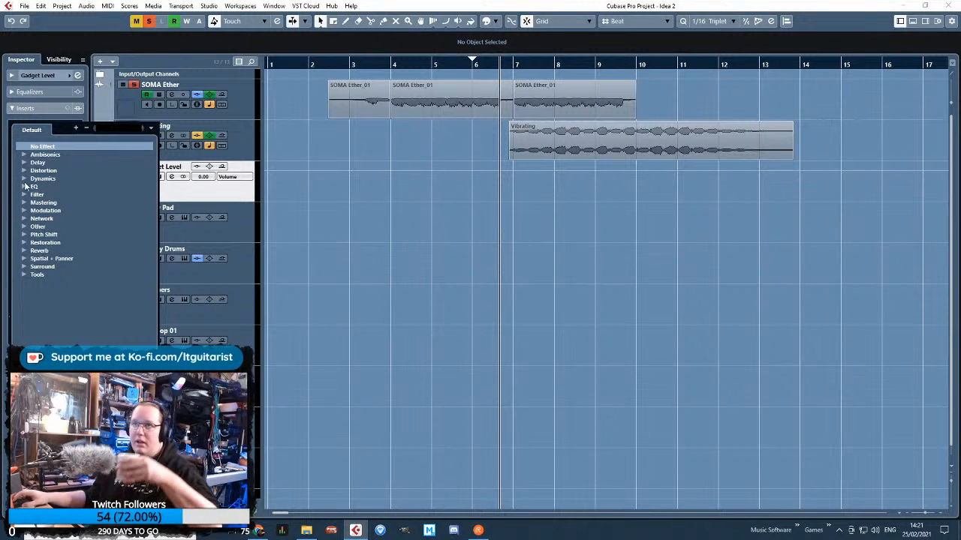
left_click(24, 178)
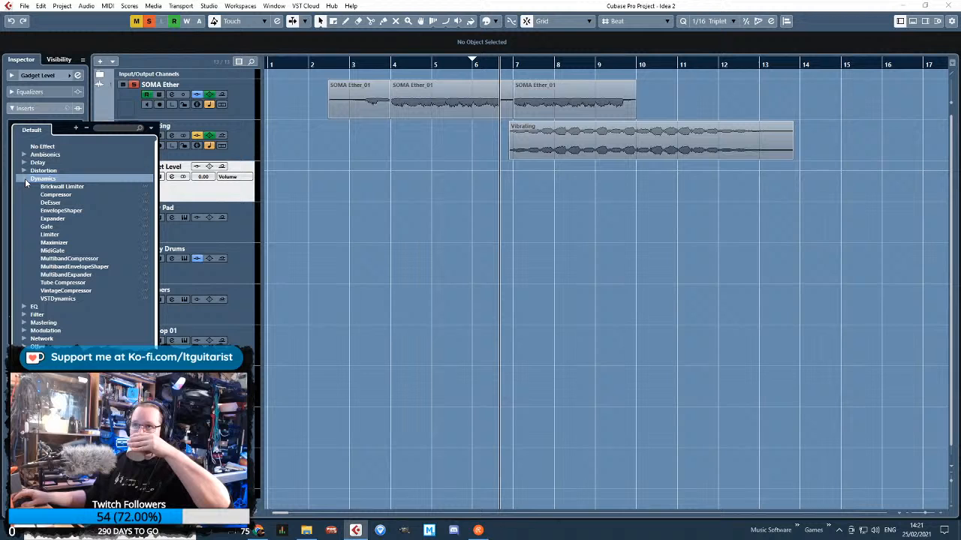
left_click(60, 195)
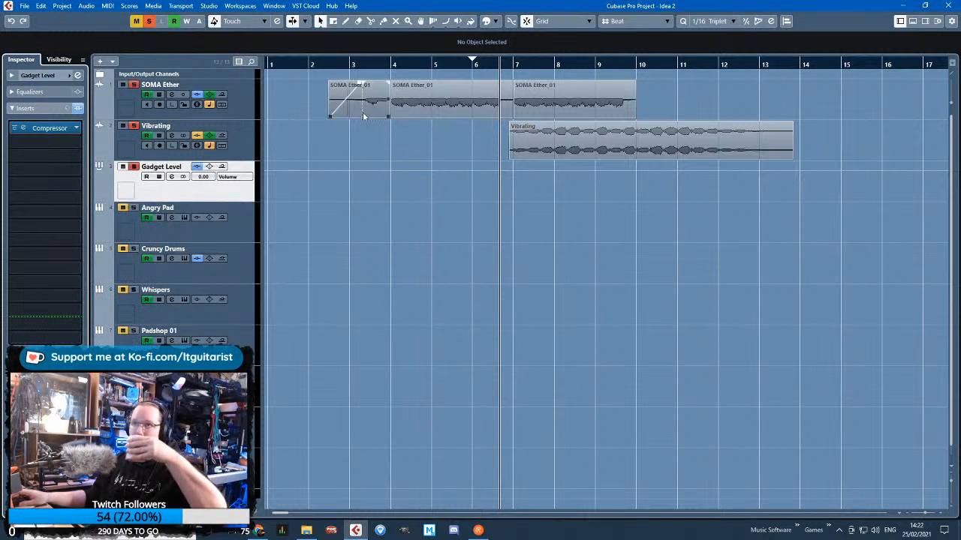
Play from just before bar 4 and set the Gadget Level compressor's threshold to -43.3 dB and ratio to 3.83:1
left_click(376, 64)
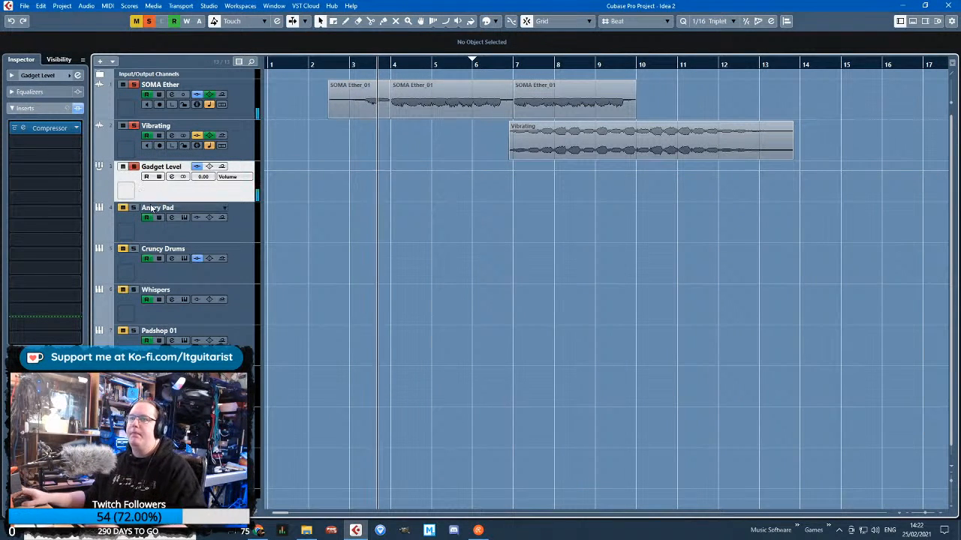
left_click(64, 132)
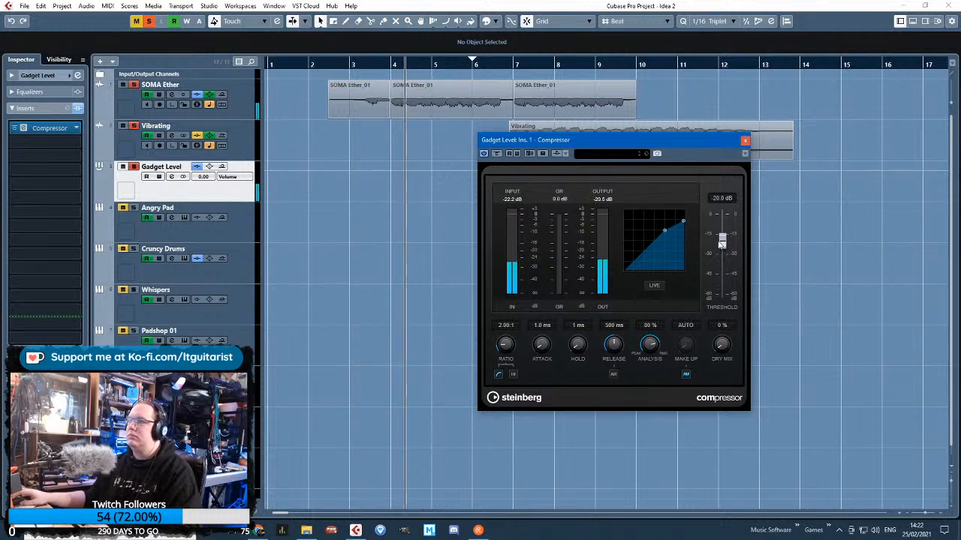
left_click_drag(664, 231, 683, 244)
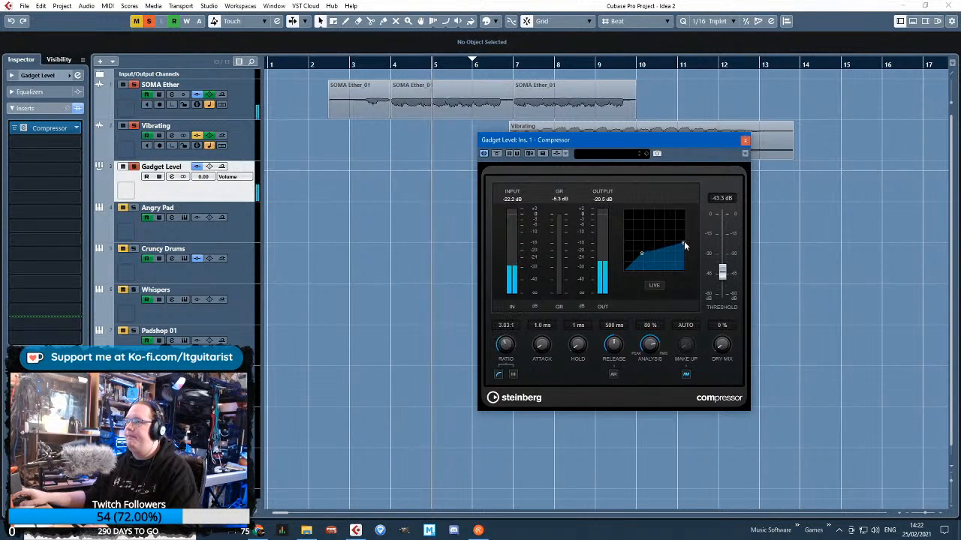
Turn off the compressor's automatic make-up gain, set make-up to 4.6 dB and dry mix to 10 %, and close the plug-in
left_click(686, 373)
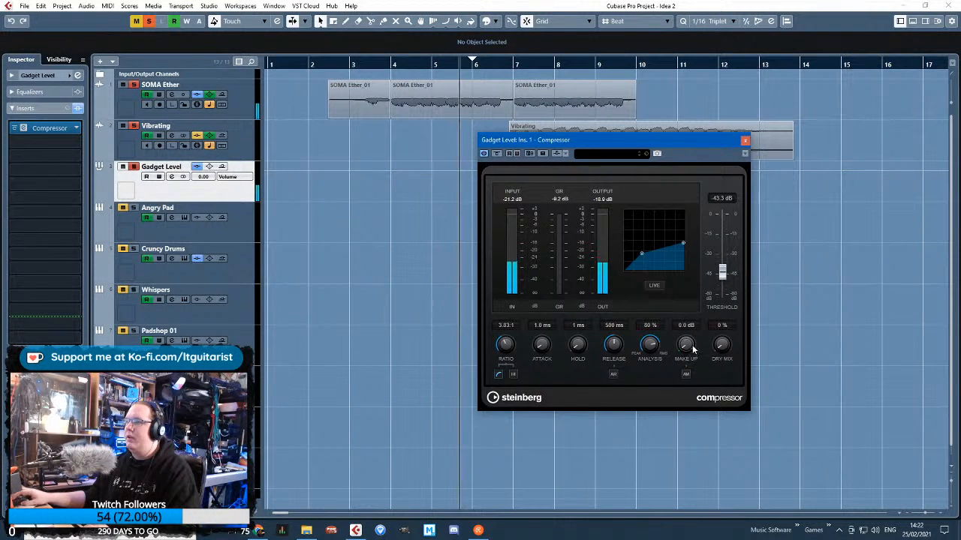
left_click_drag(692, 348, 692, 322)
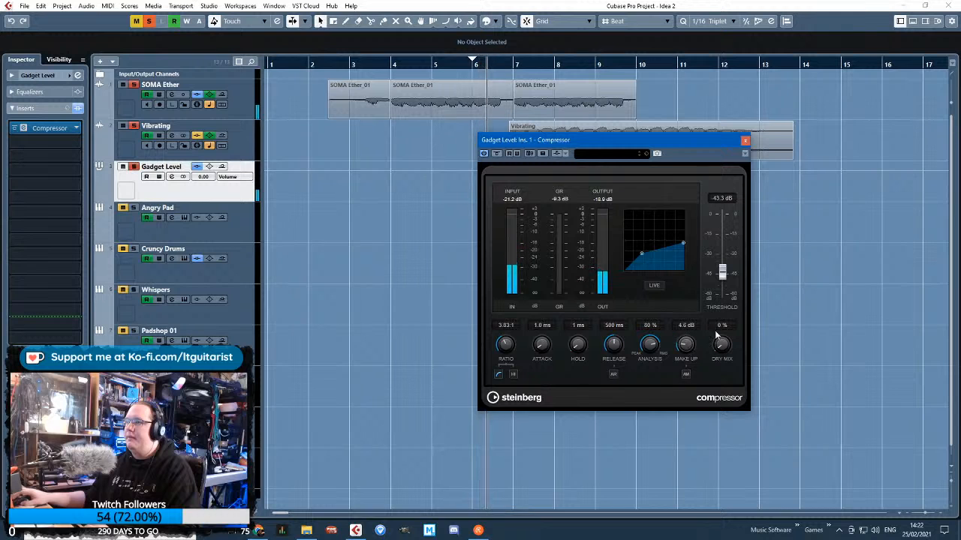
type("0")
key("Return")
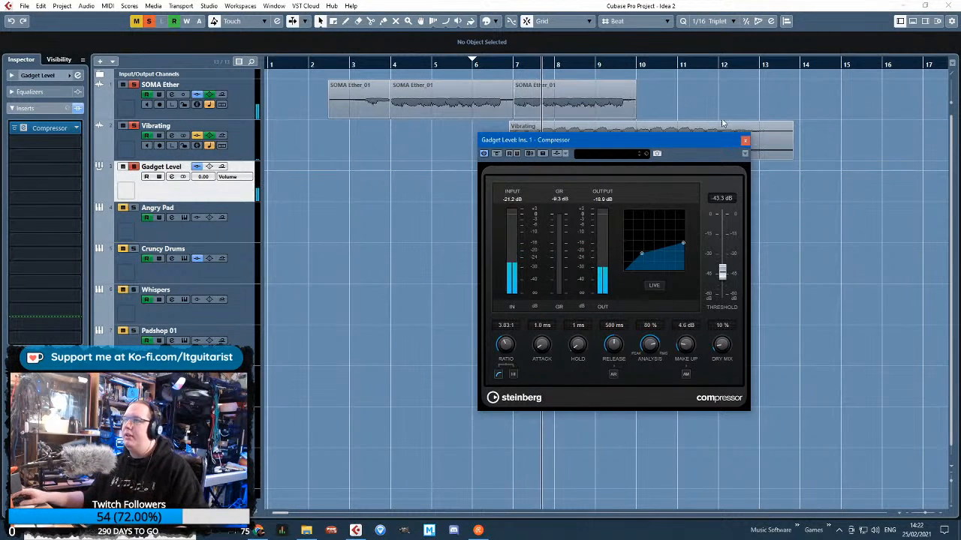
left_click(745, 140)
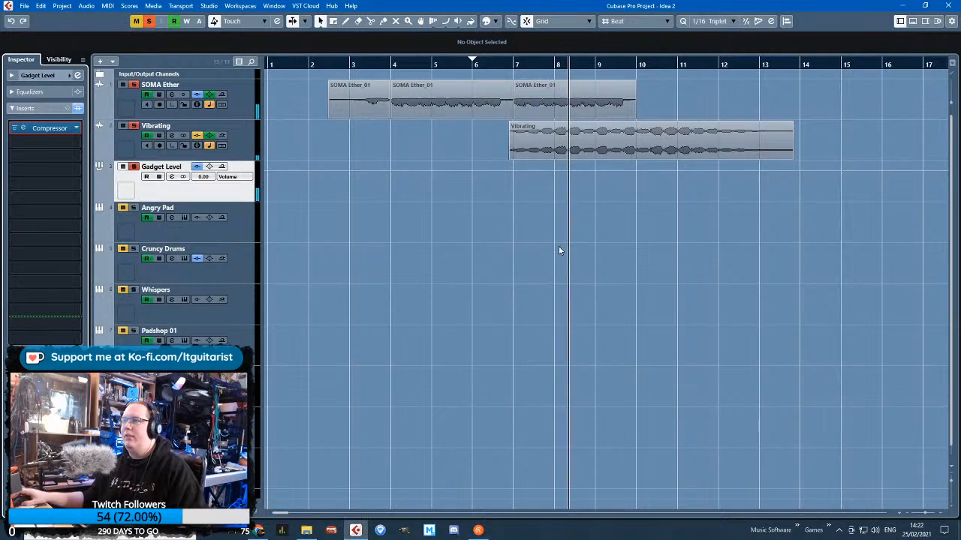
Nudge the Vibrating event slightly later, extend its start back to 6.6.1.0, and play the crossfade
scroll(568, 256, "up", 3)
scroll(587, 260, "up", 1)
left_click(529, 144)
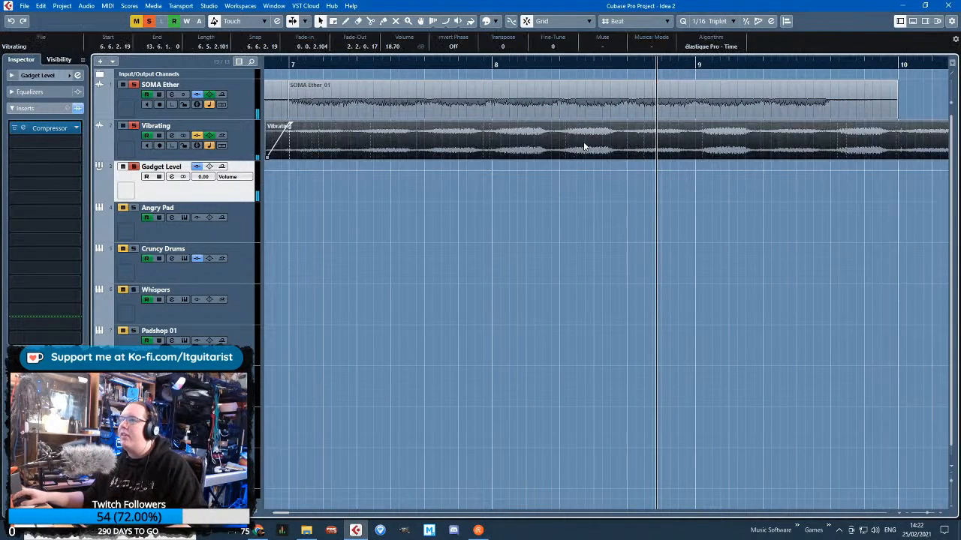
scroll(529, 147, "up", 3)
left_click_drag(526, 152, 534, 152)
scroll(521, 182, "down", 3)
left_click_drag(286, 65, 287, 73)
key("space")
left_click_drag(308, 158, 296, 157)
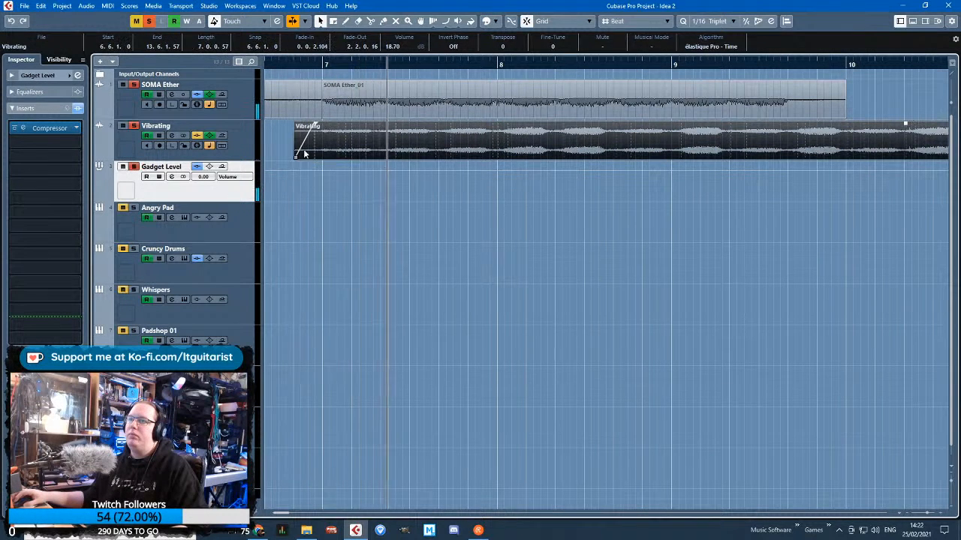
Examine the Vibrating track's volume automation against its audio event while the crossfade plays
left_click(102, 150)
scroll(331, 274, "down", 3)
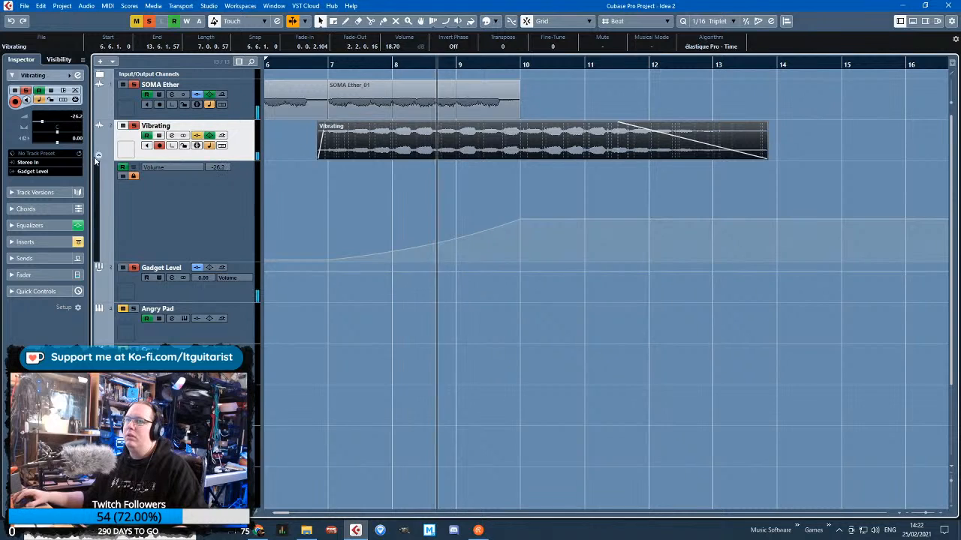
left_click(98, 156)
left_click(358, 259)
scroll(359, 259, "down", 3)
left_click_drag(299, 256, 212, 259)
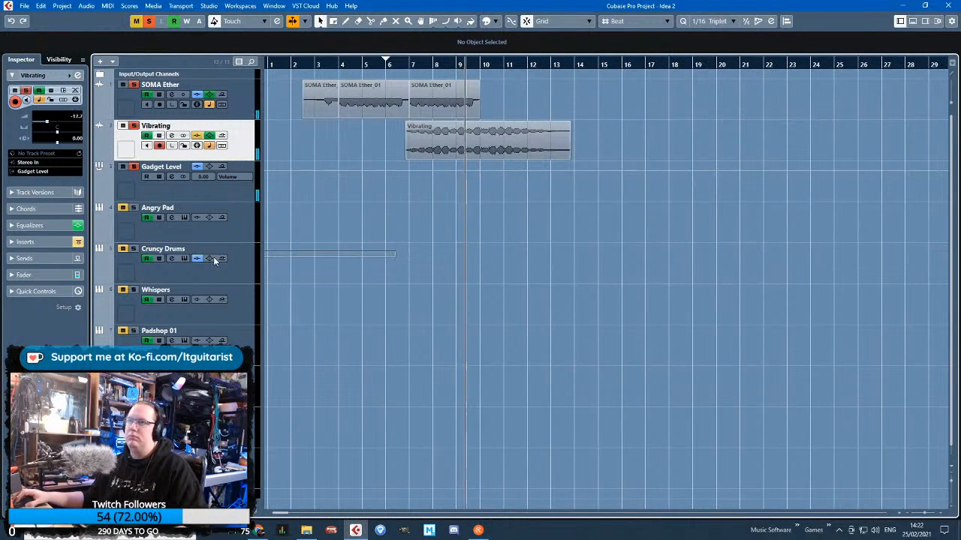
scroll(486, 217, "up", 3)
left_click(457, 151)
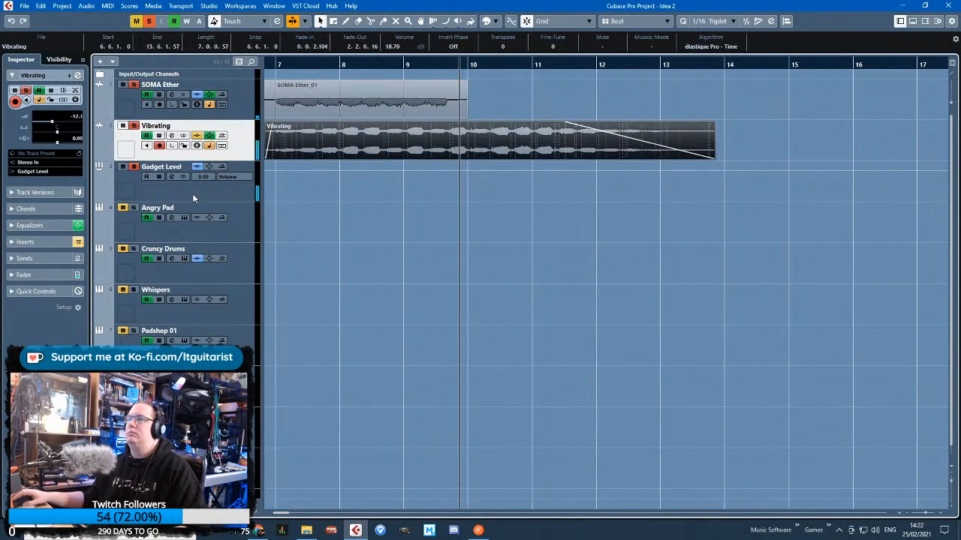
Unlock the Vibrating volume lane and draw a curved fade-out from bar 10 down to silence at 13.5.1.0
left_click(99, 156)
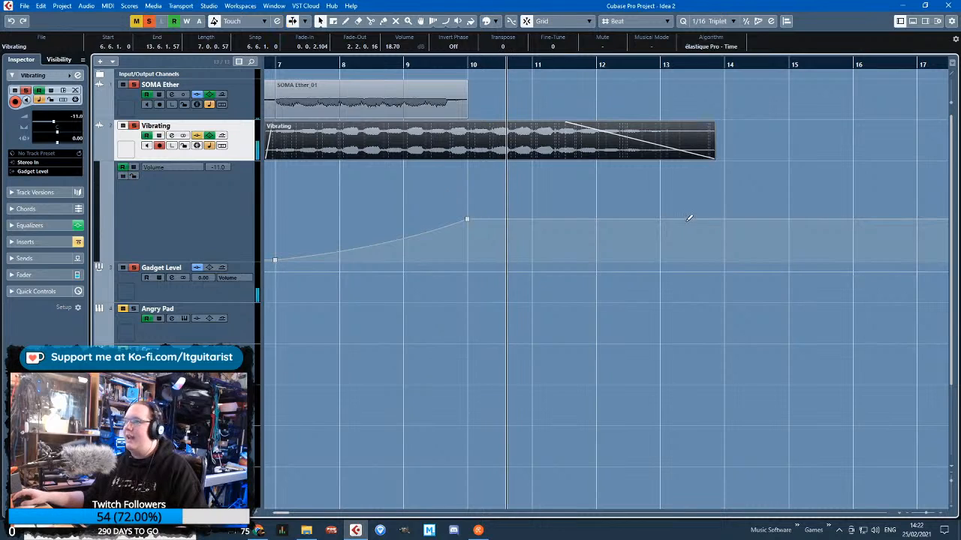
left_click_drag(668, 217, 724, 279)
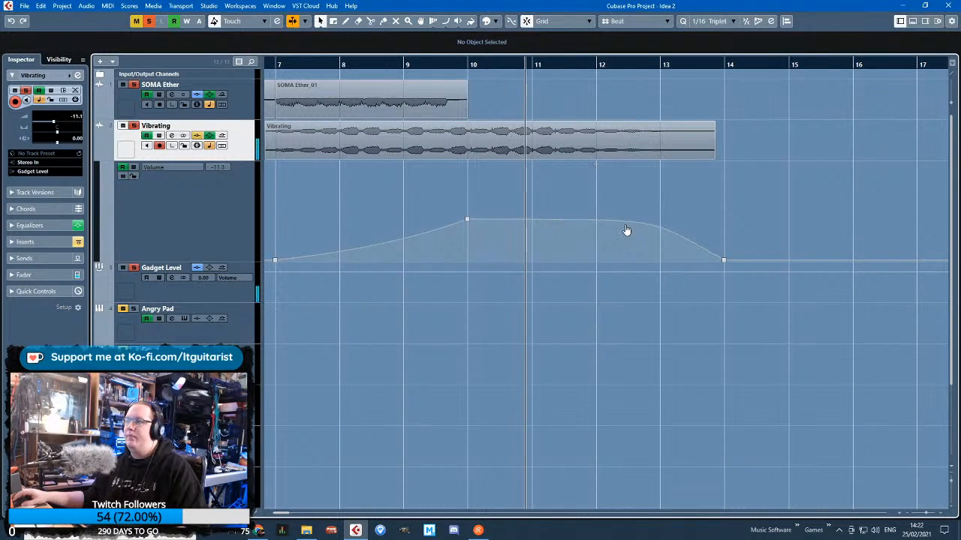
scroll(652, 231, "down", 3)
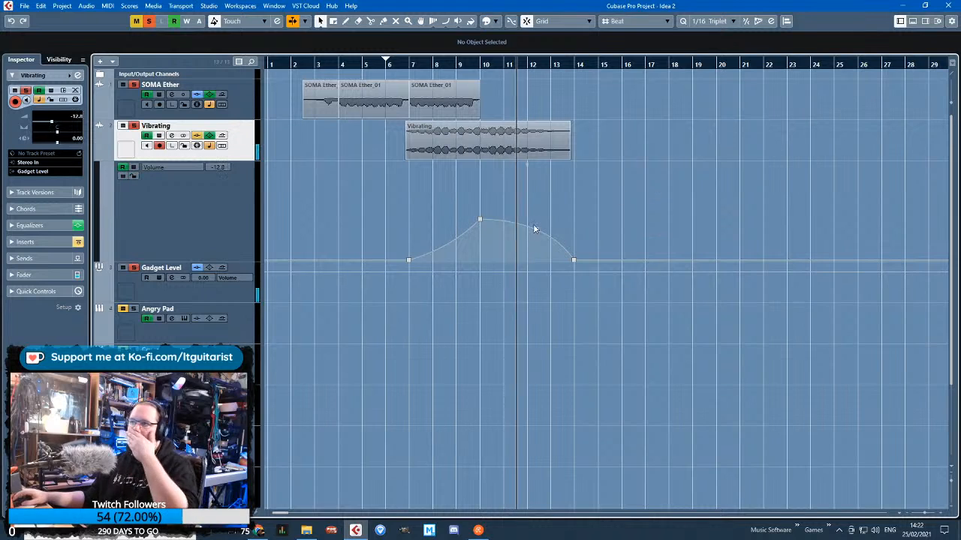
left_click_drag(572, 260, 566, 260)
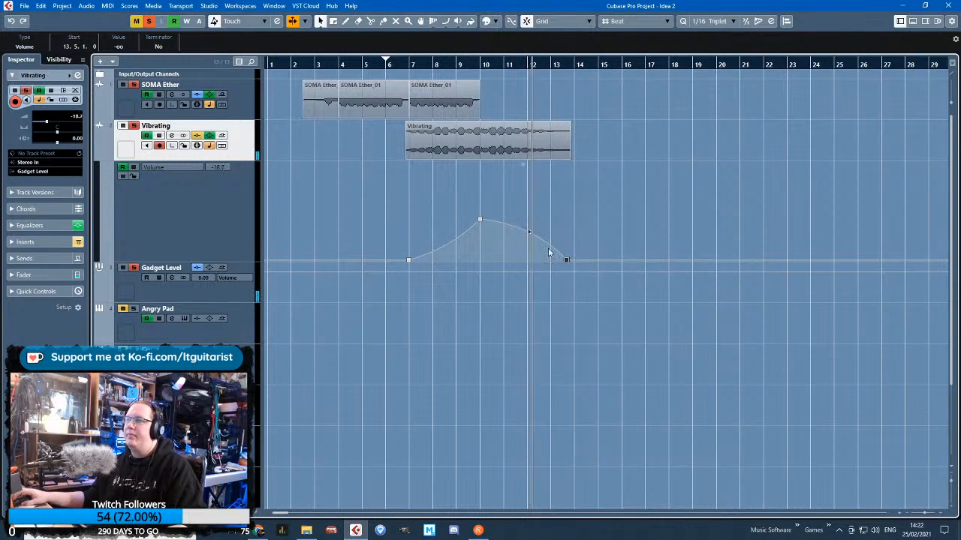
left_click(530, 237)
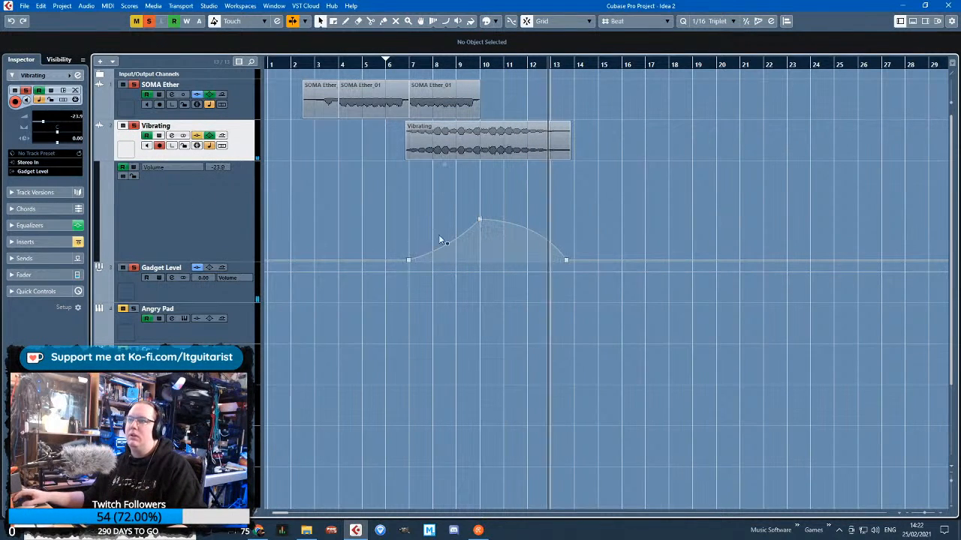
Hide the Vibrating automation lane and place the playhead just before bar 2
left_click(98, 157)
key("g")
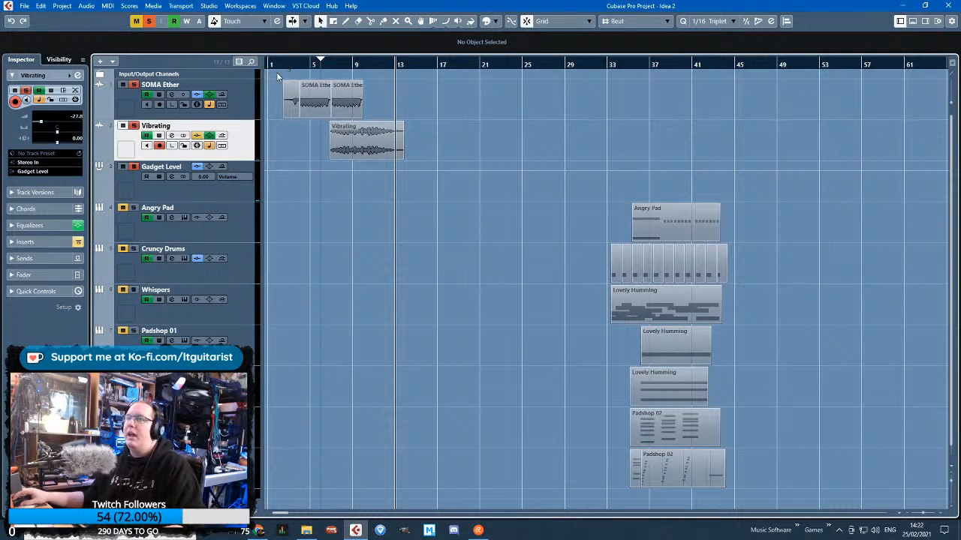
key("h")
key("h")
key("h")
key("h")
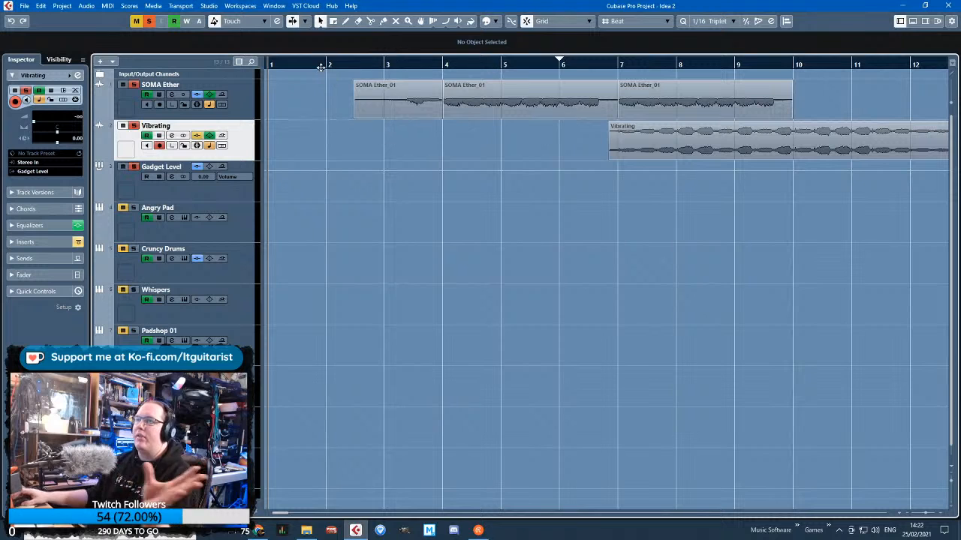
left_click_drag(321, 67, 299, 57)
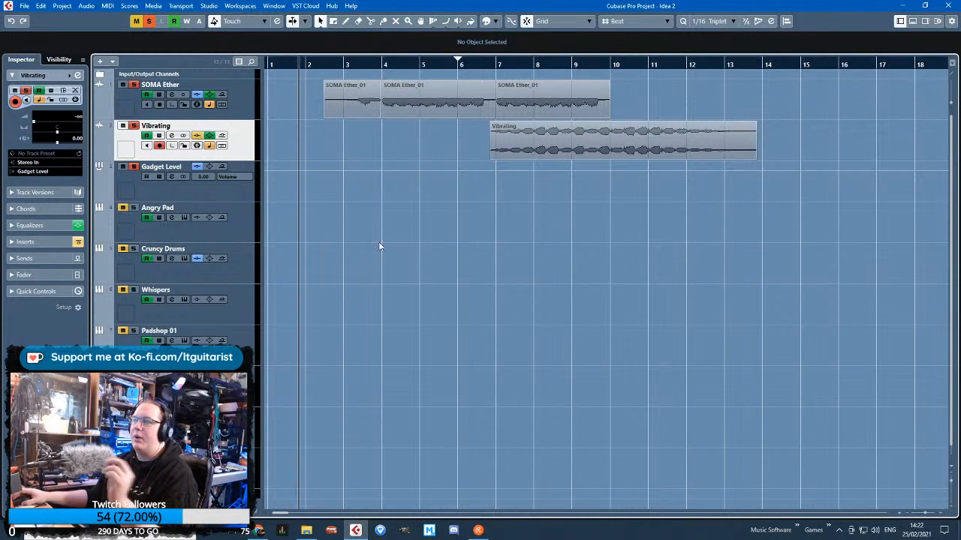
Reduce the height of the Gadget Level track
key("g")
key("g")
key("g")
scroll(439, 282, "down", 1)
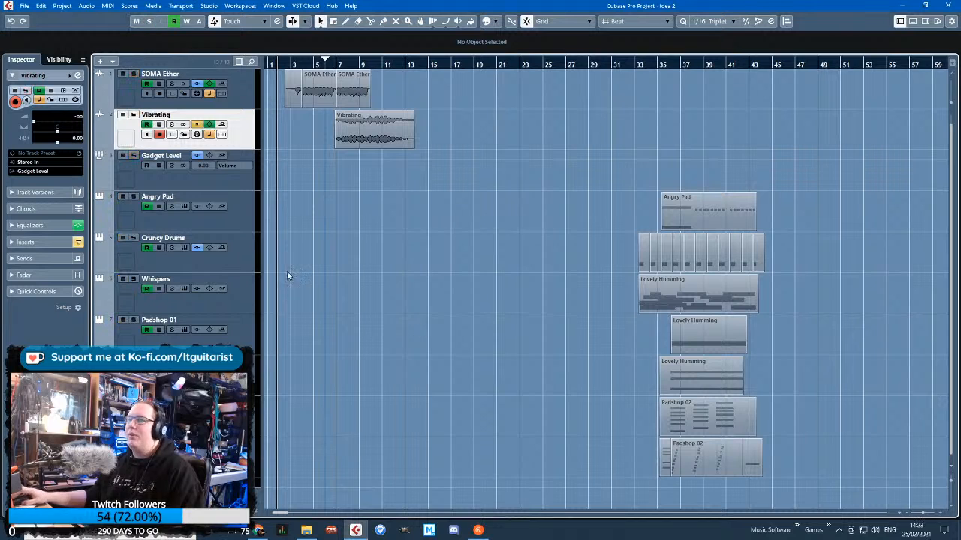
left_click_drag(240, 191, 242, 167)
Solo Whispers, show its volume automation, and delete the points holding it silent between about bars 11 and 33
left_click(246, 287)
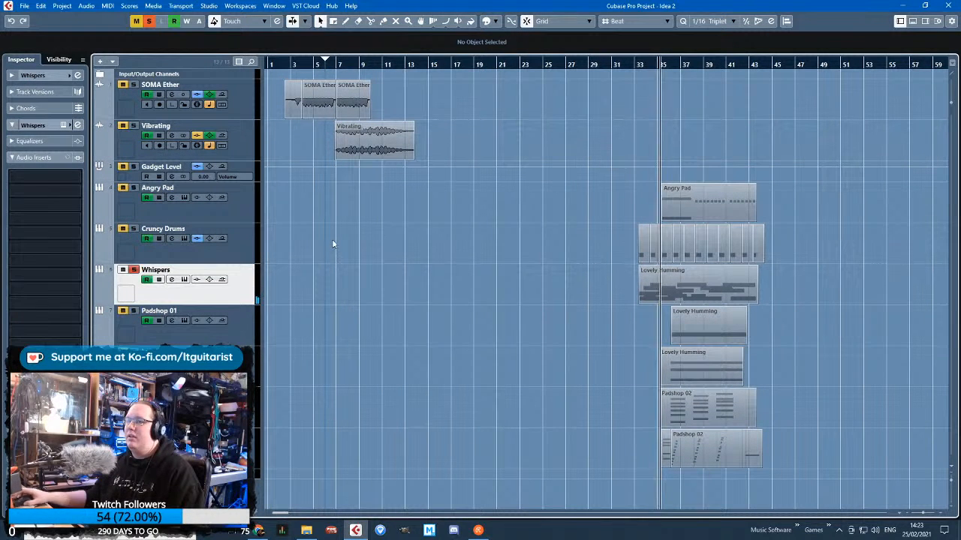
left_click(99, 300)
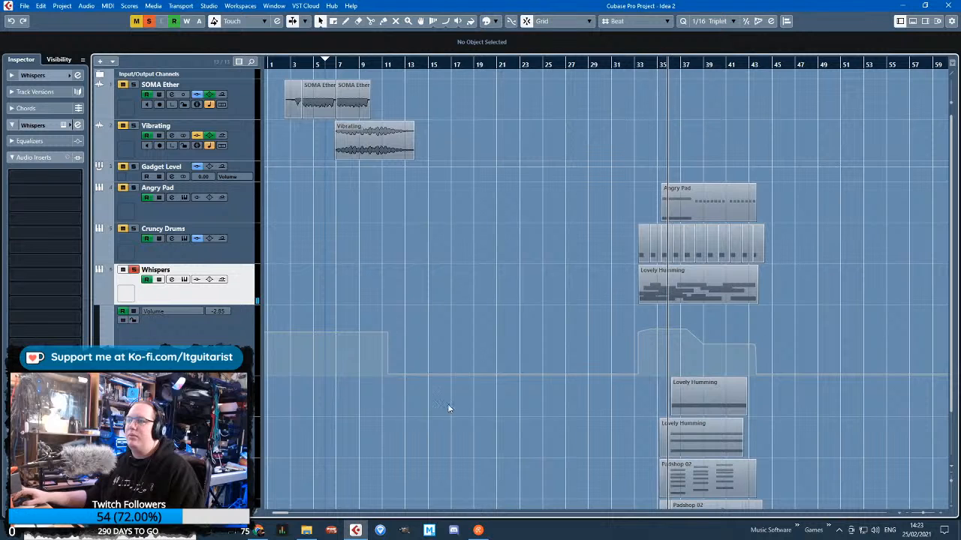
left_click_drag(314, 396, 655, 360)
key("Delete")
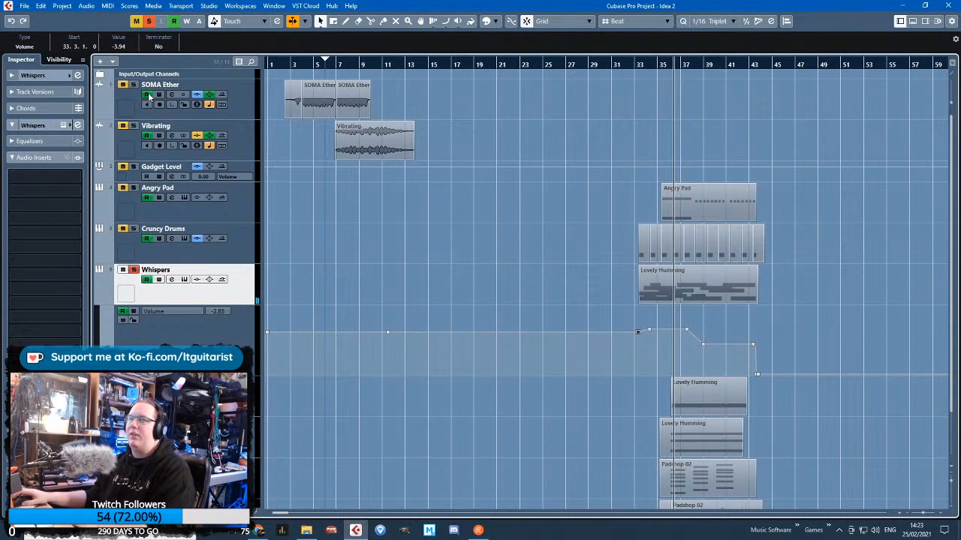
Check the Stereo Out channel's track during playback and hide the Whispers volume lane
left_click(100, 75)
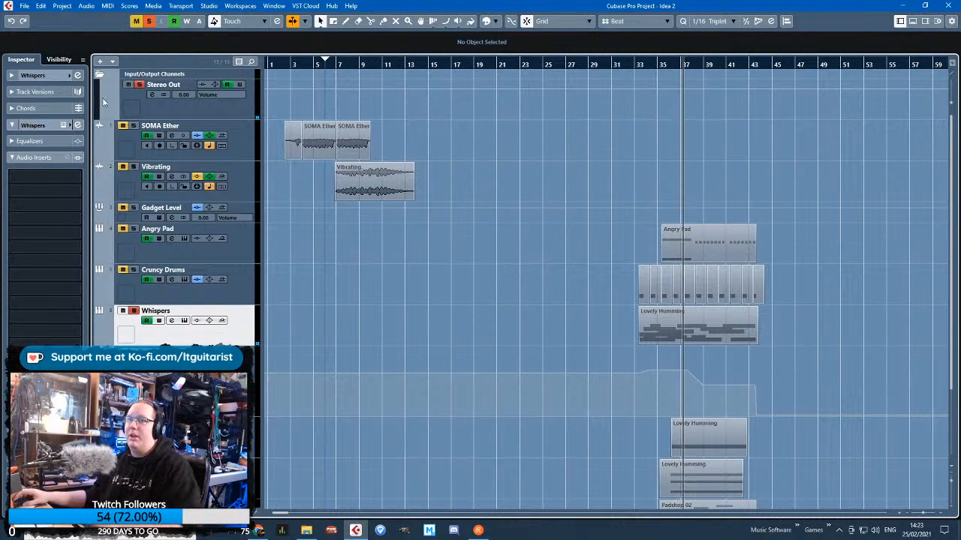
left_click(100, 75)
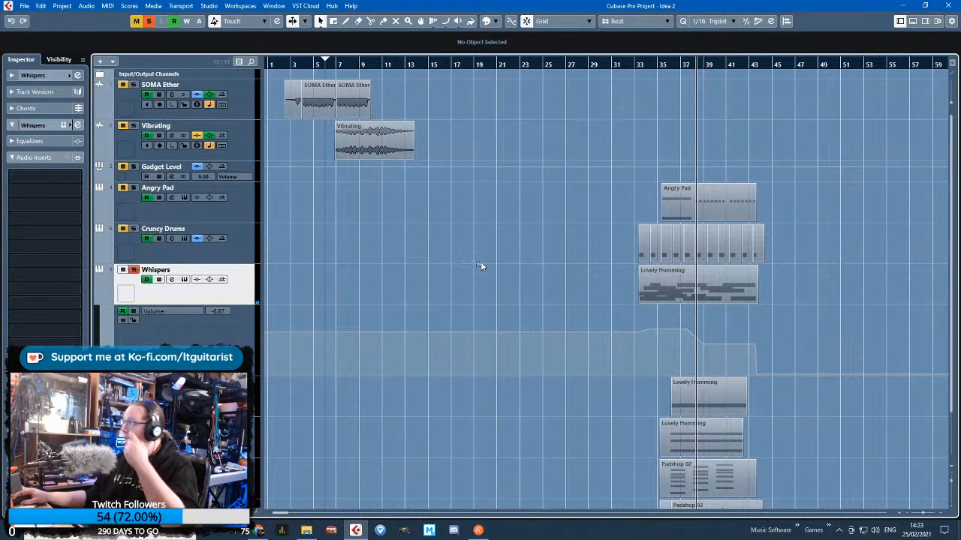
left_click_drag(289, 65, 210, 71)
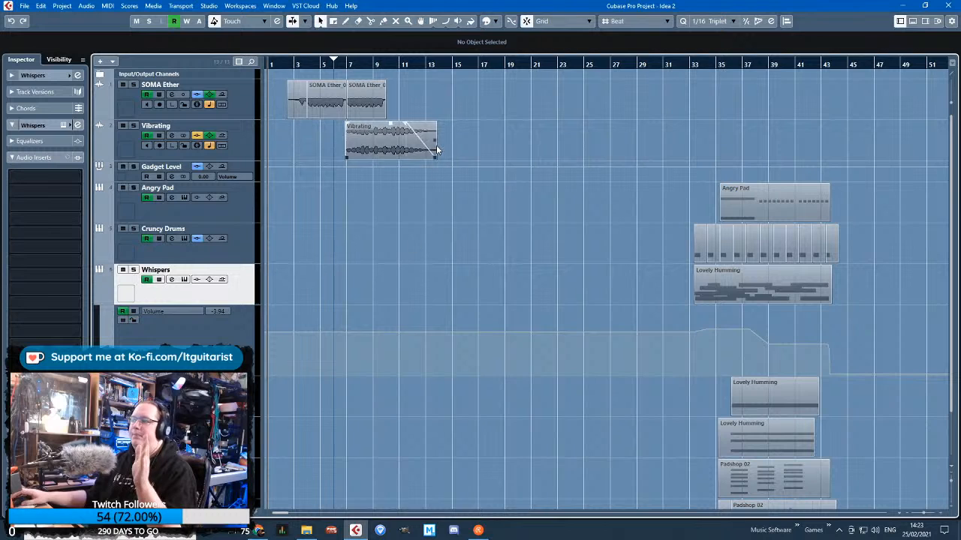
left_click_drag(392, 57, 578, 58)
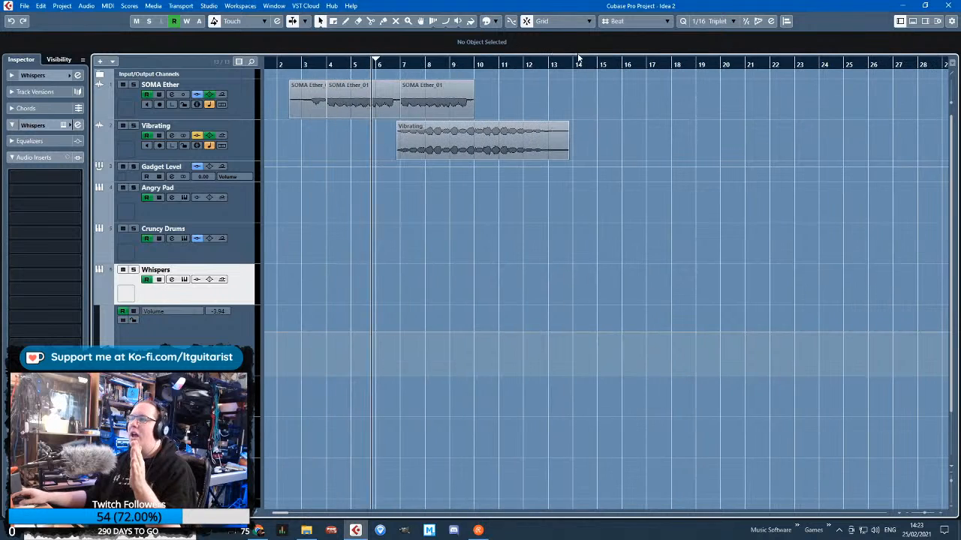
left_click(97, 302)
Move the upper Padshop 02 chord part near bar 35 back to start at 15.1.1.0
scroll(485, 282, "down", 3)
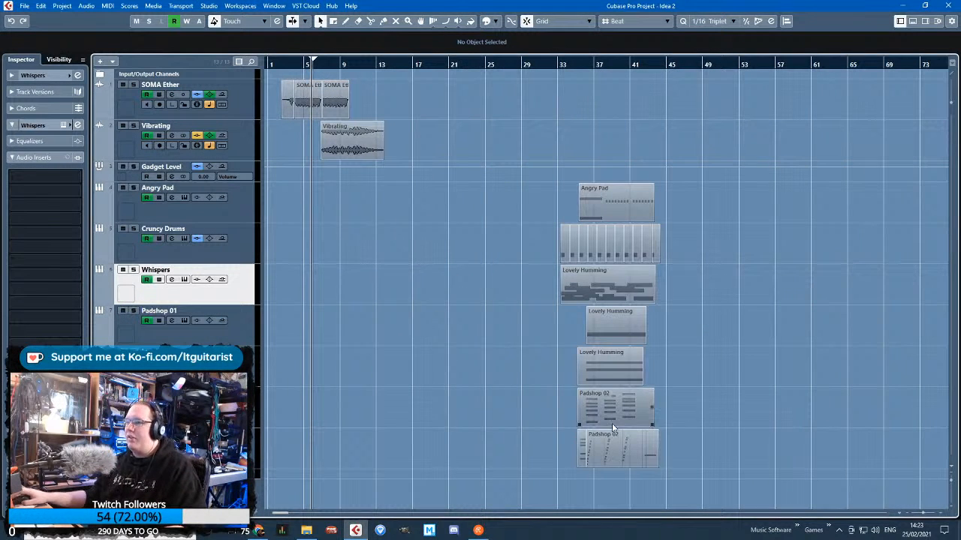
left_click(611, 444)
left_click_drag(520, 442, 644, 448)
left_click(635, 415)
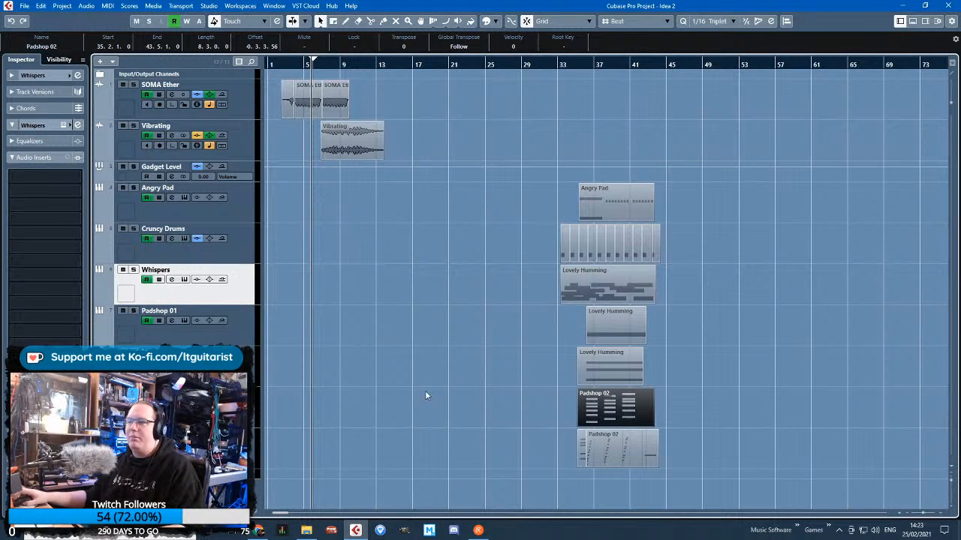
scroll(457, 394, "up", 2)
left_click_drag(680, 411, 410, 409)
left_click(338, 405)
scroll(322, 404, "left", 2)
Reorder the Padshop 02 chord track so it sits directly beneath Gadget Level
left_click(252, 398)
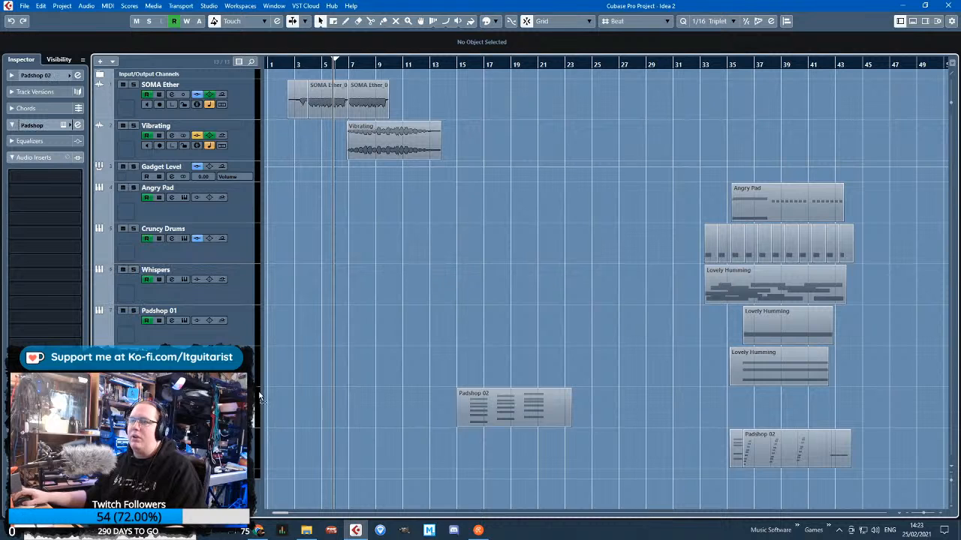
left_click_drag(231, 197, 232, 197)
scroll(349, 292, "up", 4)
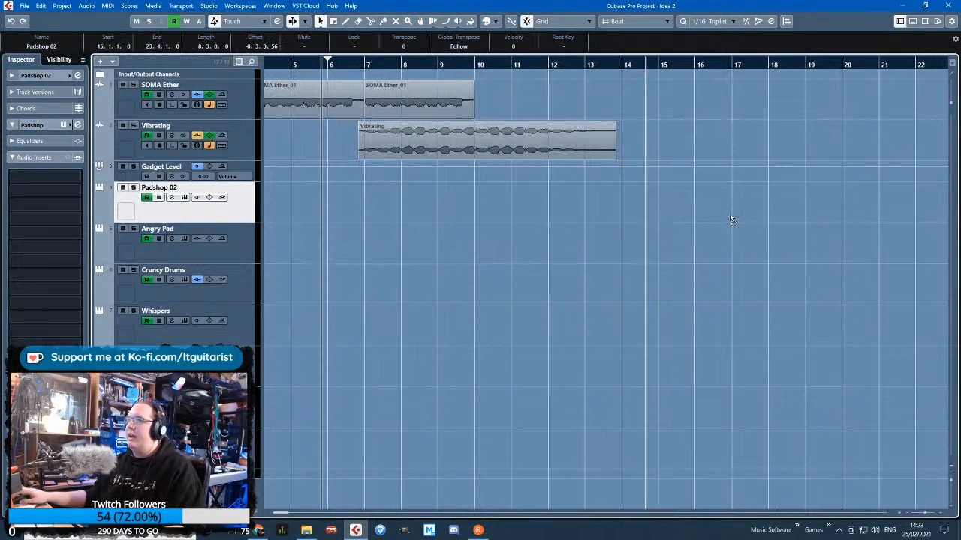
Move the Padshop 02 part to start at 9.1.1.0 and play it against Vibrating
left_click_drag(810, 199, 586, 194)
left_click(466, 71)
key("space")
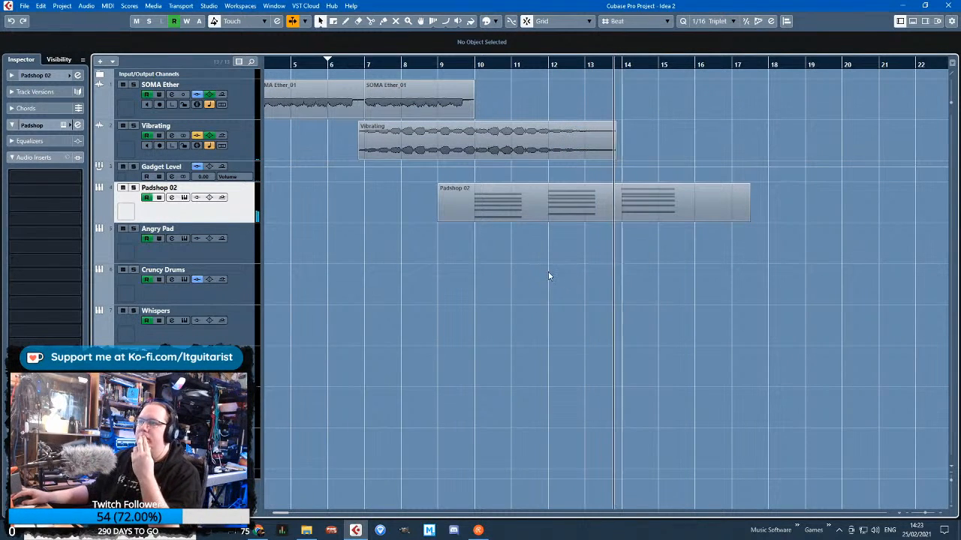
Trim the Padshop 02 part to end at 16.1.1.0 and move it one bar earlier to start at 8.1.1.0
left_click(702, 211, "alt")
key("Delete")
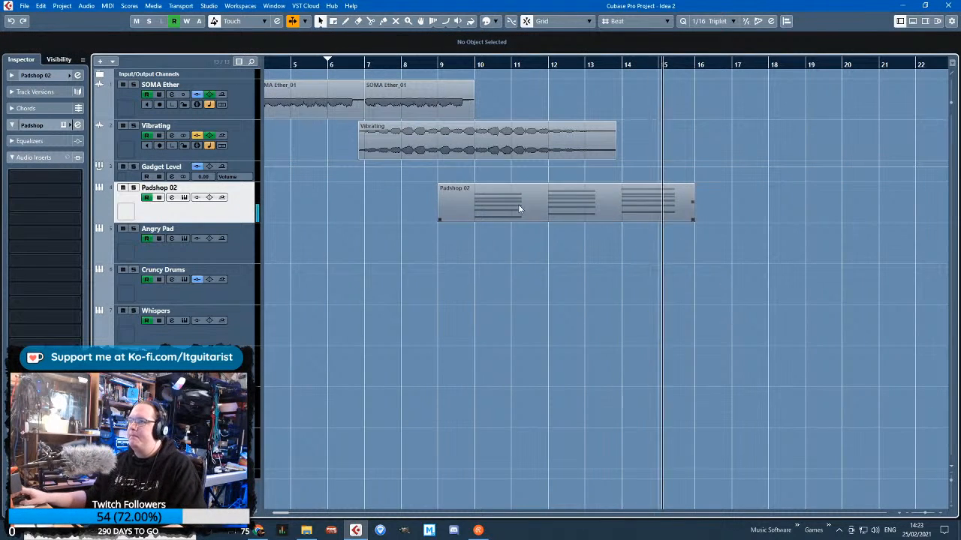
left_click(665, 207)
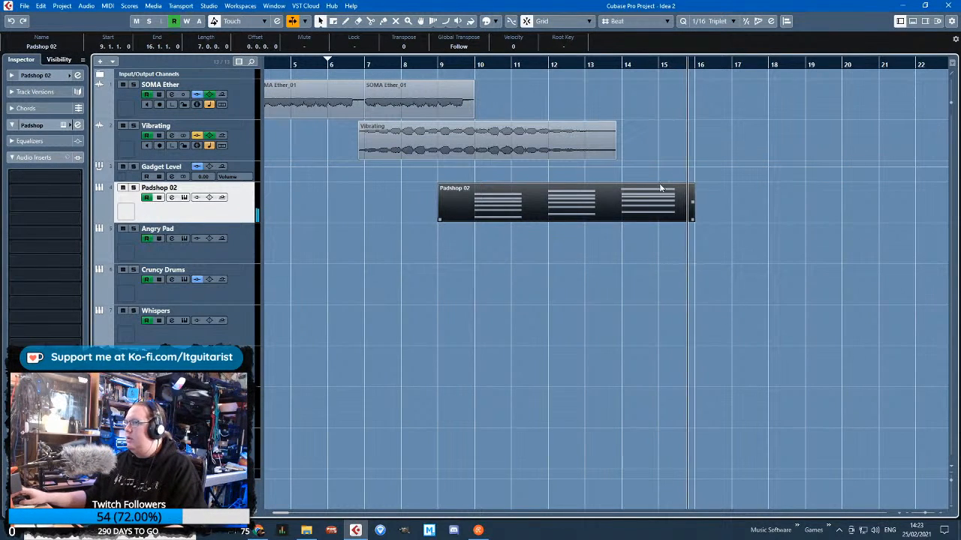
left_click(737, 58)
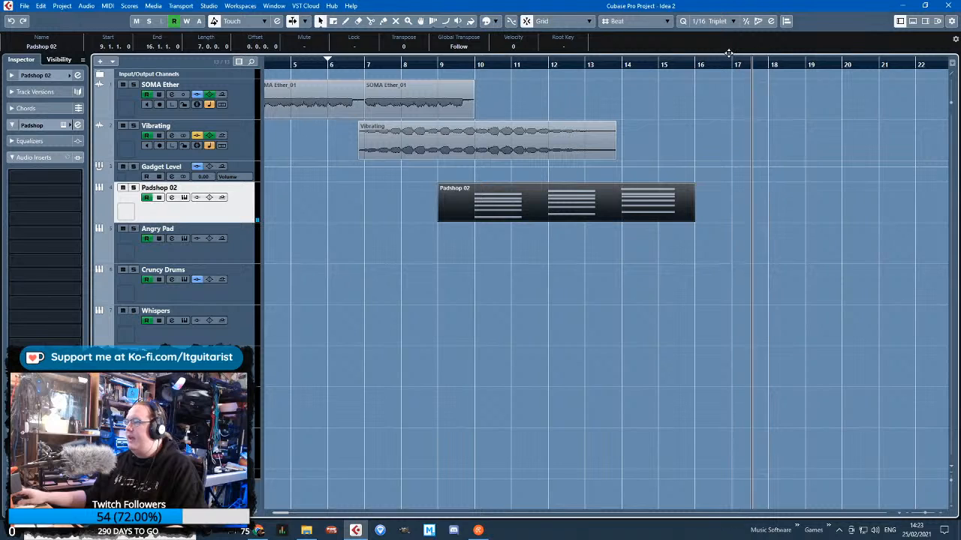
left_click_drag(504, 214, 487, 206)
left_click(516, 293)
Duplicate the Padshop 02 part, move the copy to start at bar 14, and glue both into one part
left_click(639, 208)
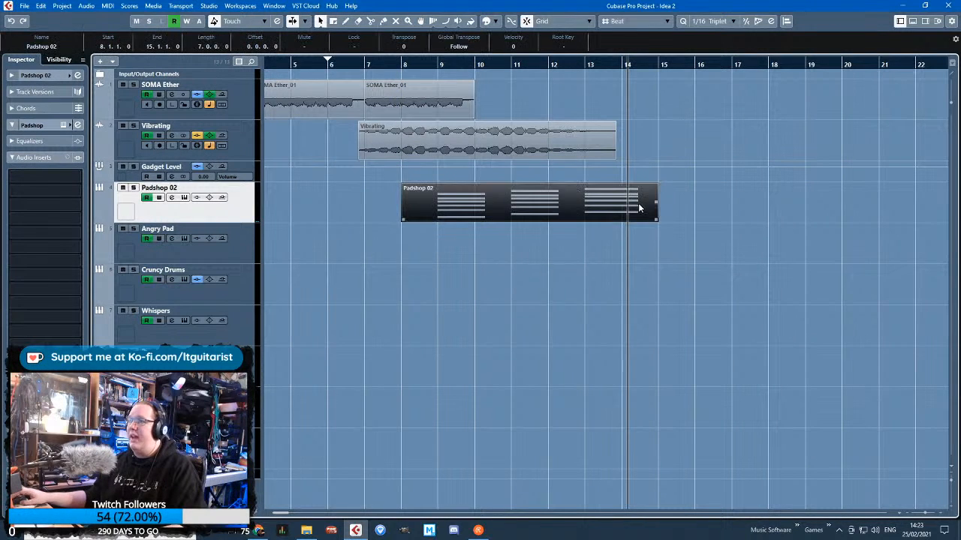
key("ctrl+d")
left_click_drag(720, 211, 673, 211)
key("4")
key("ctrl+z")
key("1")
key("4")
left_click(538, 199)
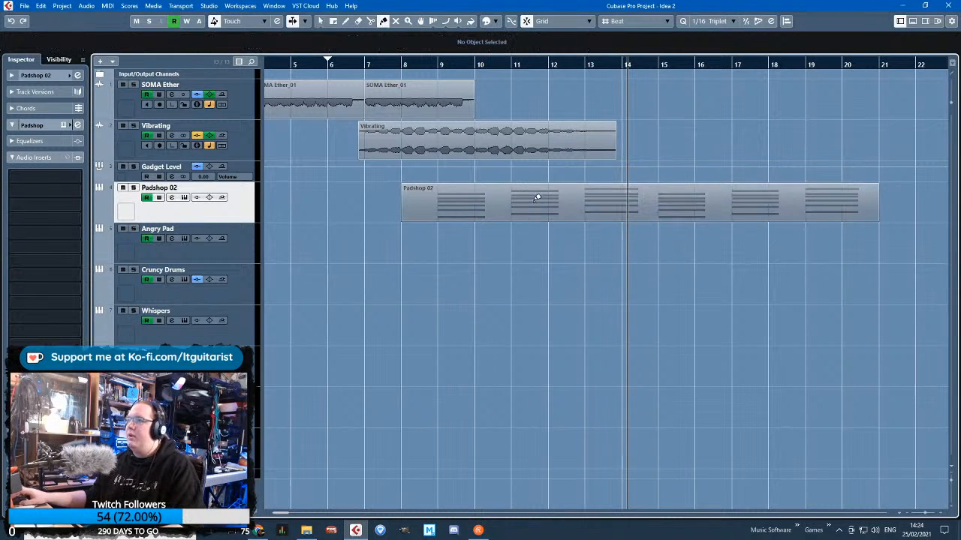
Split the glued Padshop 02 part at bar 17, delete the remainder, and play the chord sequence
key("1")
key("3")
left_click(733, 205)
key("1")
left_click(781, 205)
key("Delete")
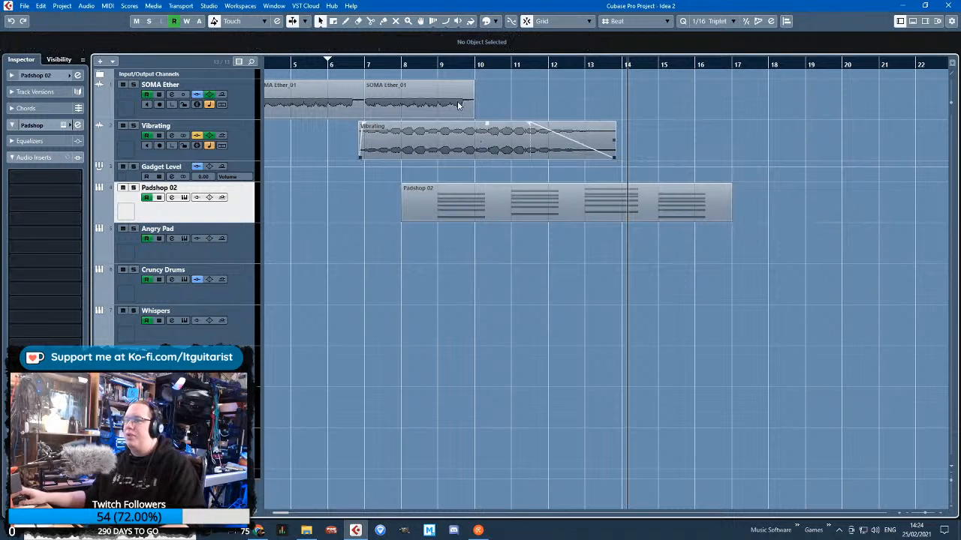
left_click(429, 64)
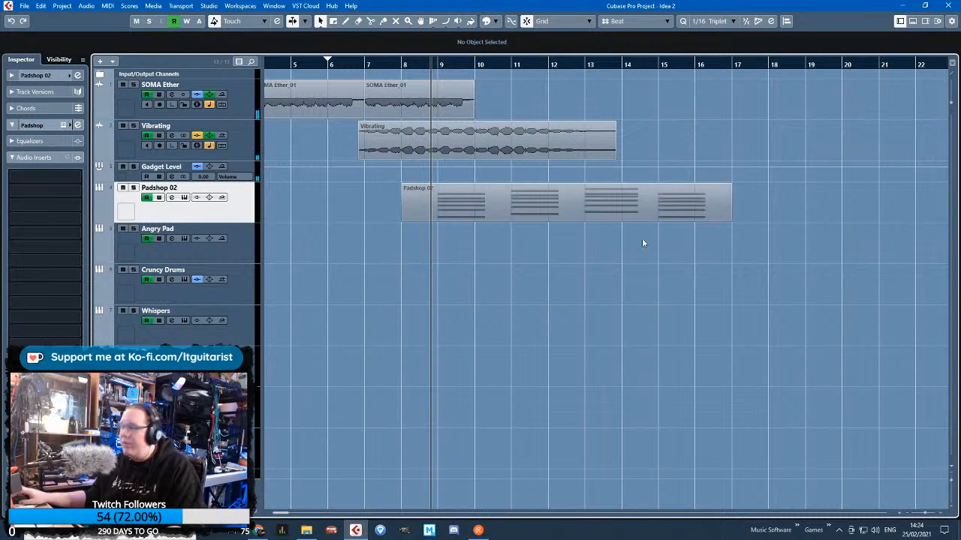
scroll(344, 255, "down", 2)
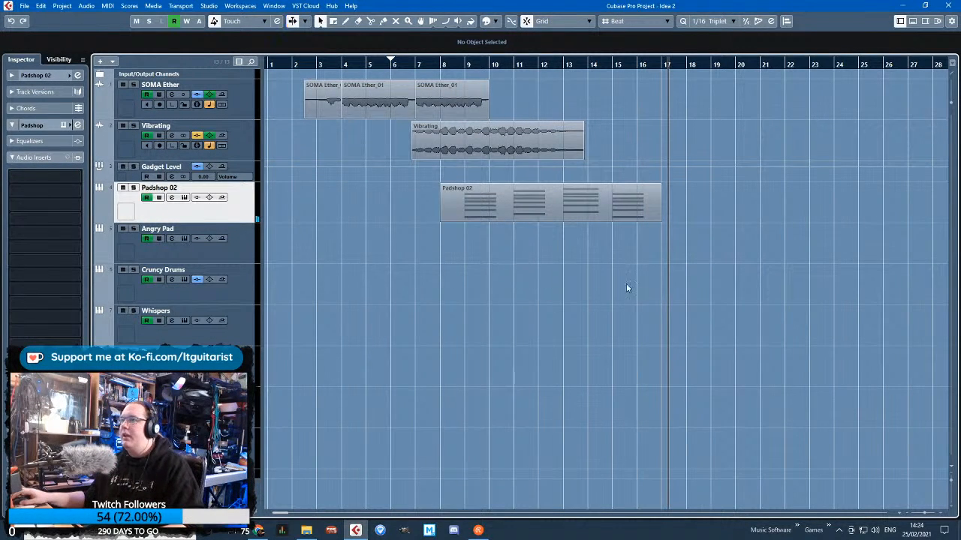
Try extending the Padshop 02 part to 20.3.1.0 and cut it back to bar 17
left_click_drag(660, 220, 743, 219)
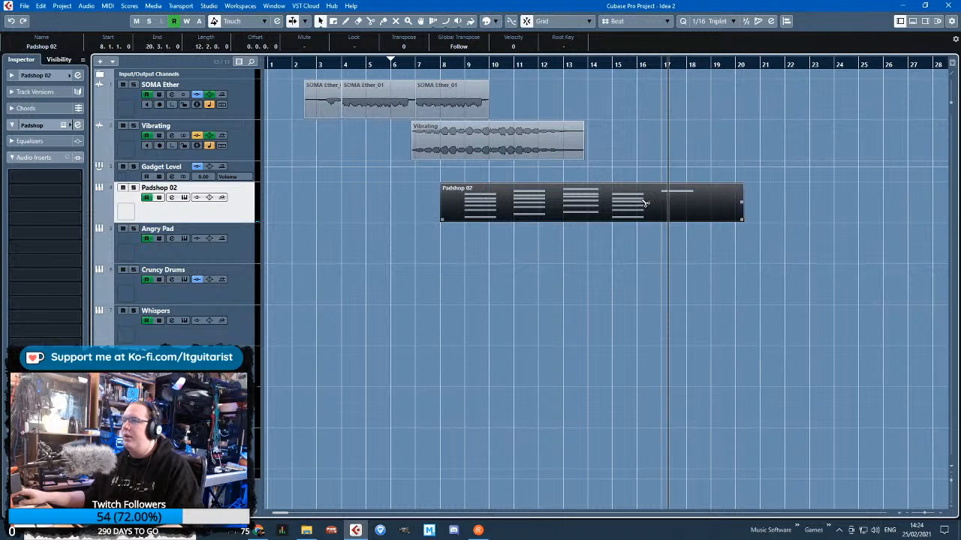
left_click(658, 208, "alt")
key("Delete")
left_click_drag(657, 220, 662, 221)
left_click(622, 274)
Play the overlap of SOMA Ether, Vibrating and Padshop 02 to examine how the chords enter
key("g")
key("h")
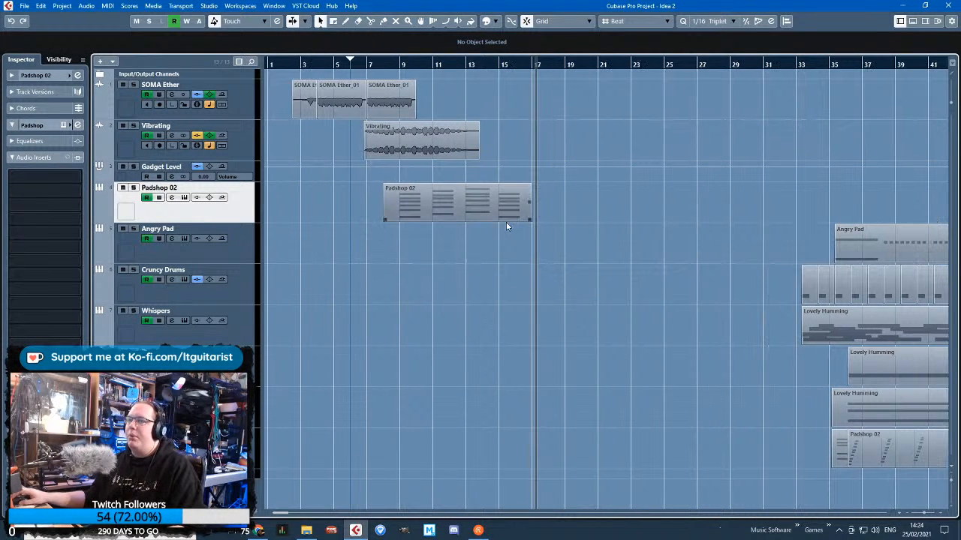
left_click_drag(399, 65, 538, 84)
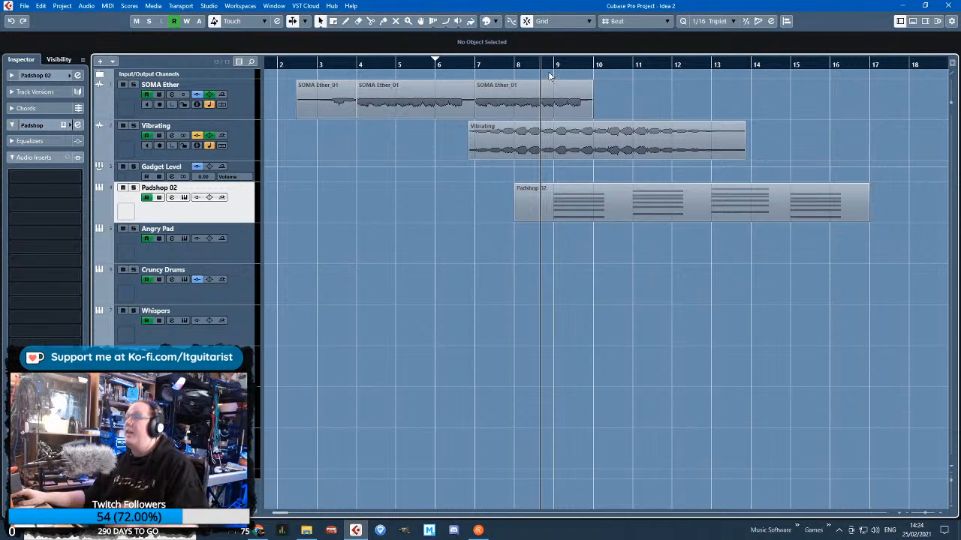
mouse_move(553, 68)
left_mouse_down()
mouse_move(638, 65)
mouse_move(542, 54)
left_mouse_up()
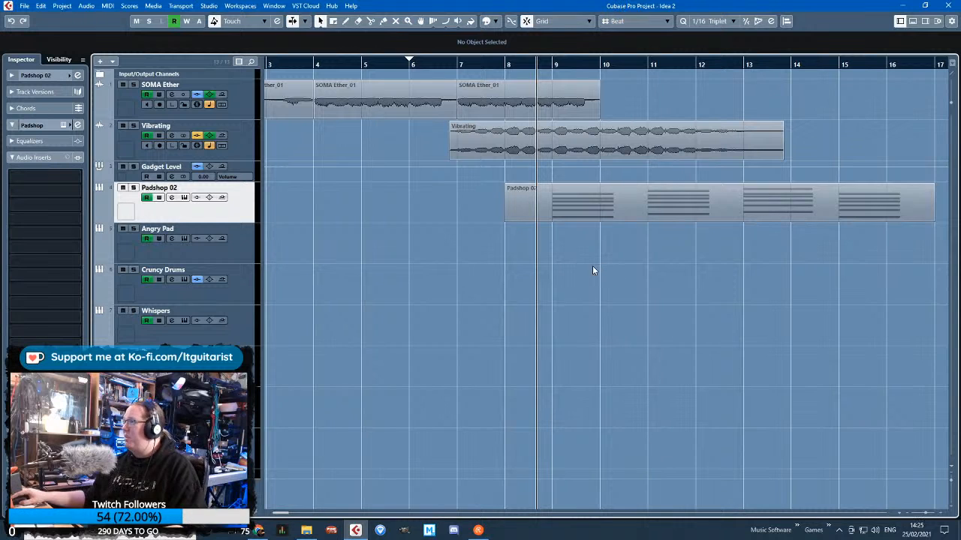
key("space")
key("h")
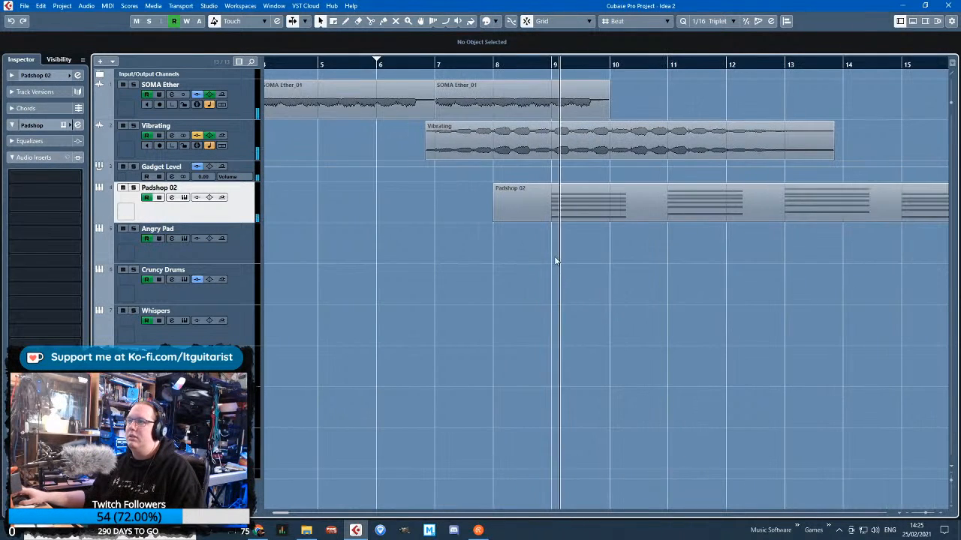
key("g")
key("g")
key("g")
left_click_drag(476, 61, 448, 45)
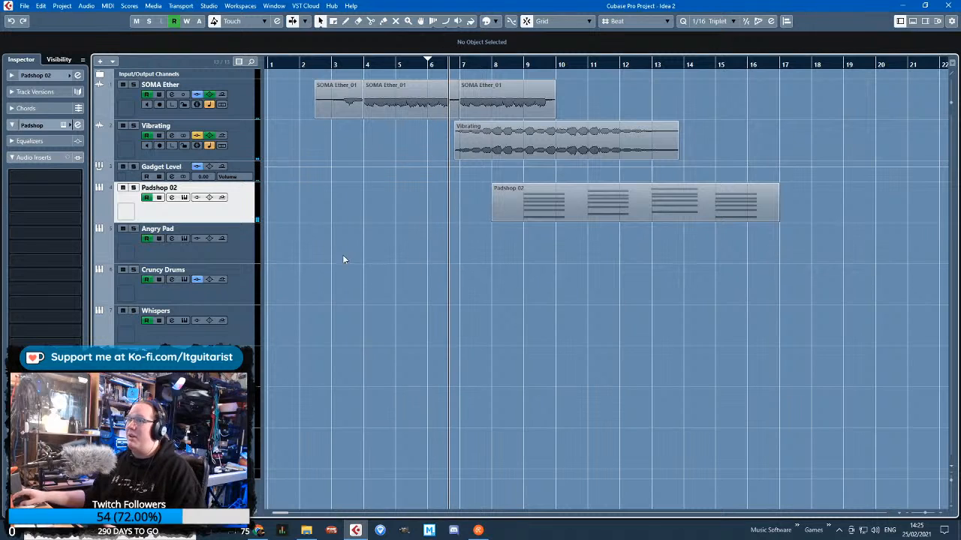
Show and unlock the Padshop 02 volume automation and delete its points so the level stays flat
left_click(98, 219)
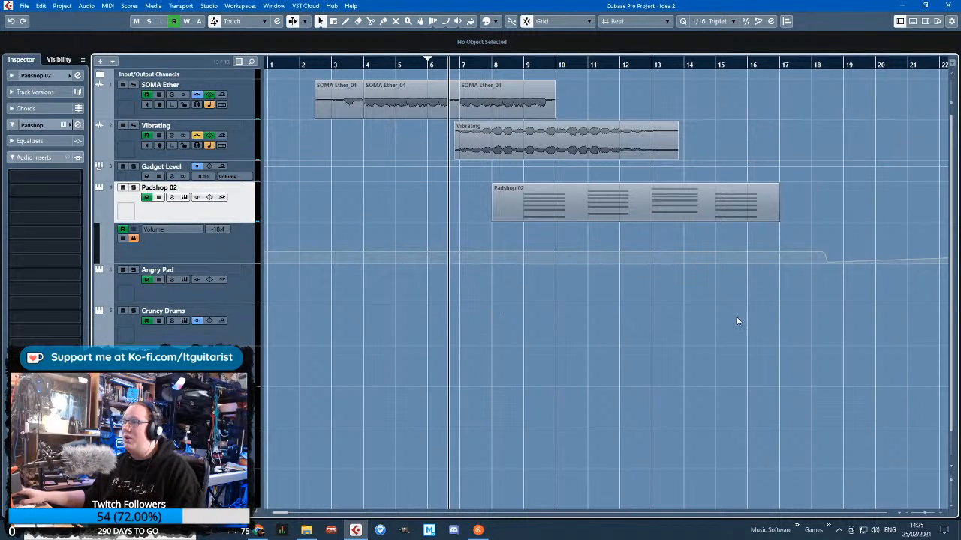
left_click(133, 238)
scroll(456, 301, "down", 4)
left_click_drag(459, 297, 569, 233)
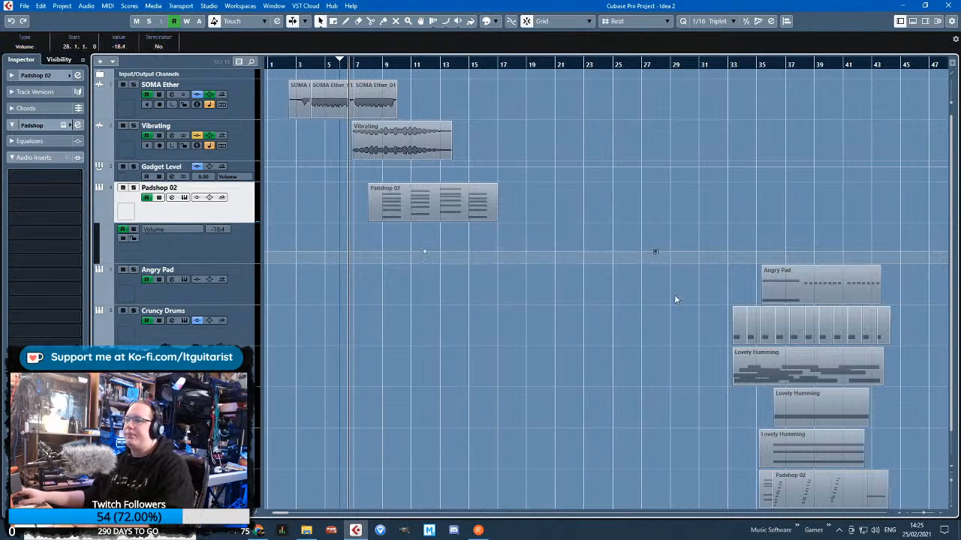
key("Delete")
left_click_drag(454, 292, 414, 241)
key("Delete")
Hide the Padshop 02 volume automation lane
right_click(239, 221)
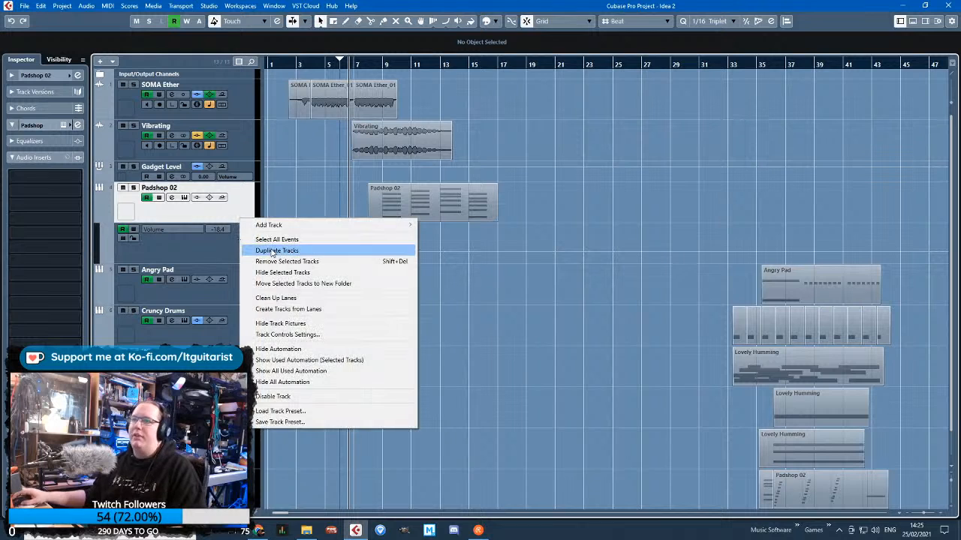
left_click(299, 194)
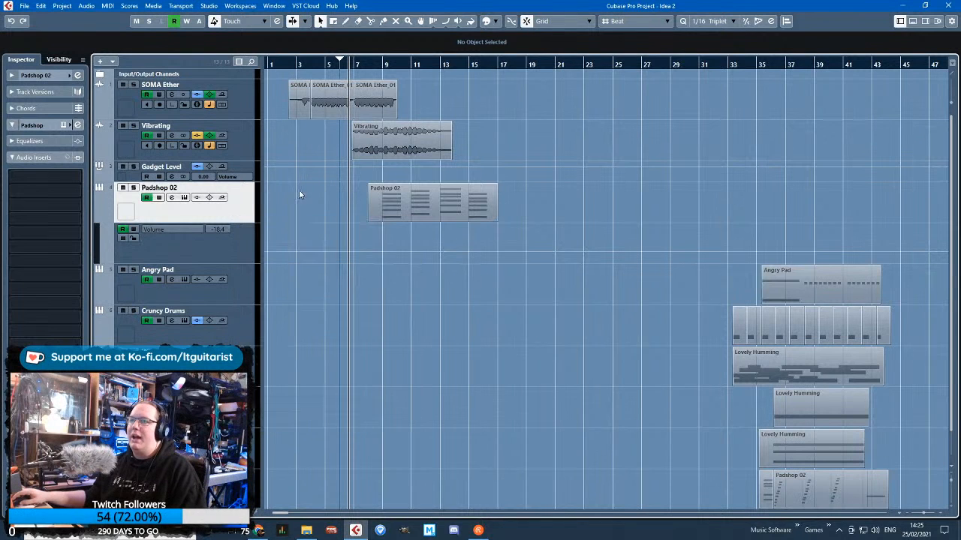
left_click(95, 217)
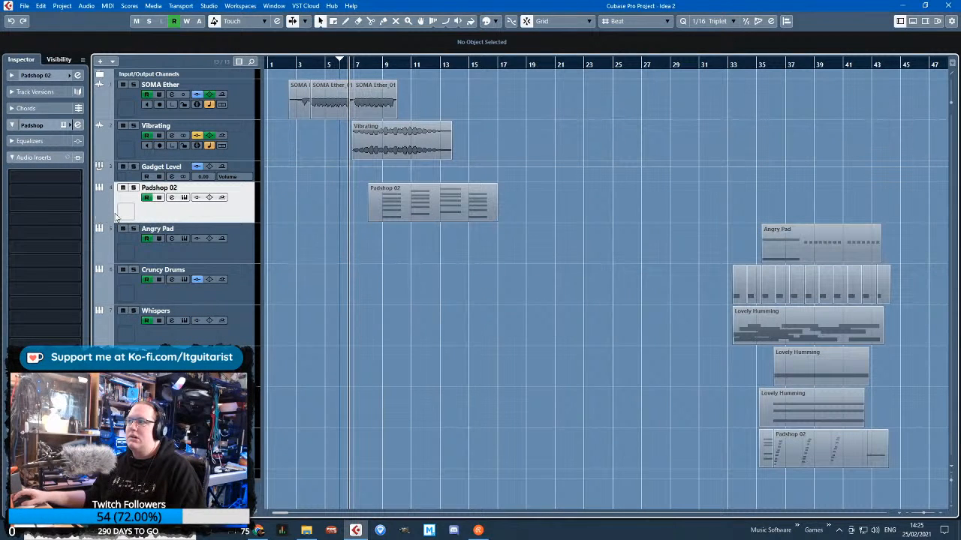
Add one folder track below Padshop 02 and name it Converging Pad
right_click(194, 214)
mouse_move(317, 219)
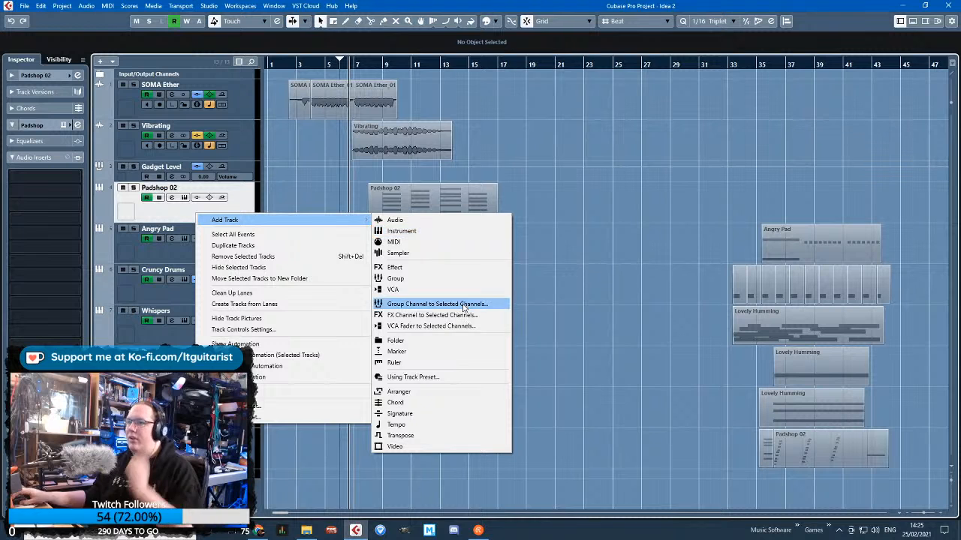
left_click(446, 340)
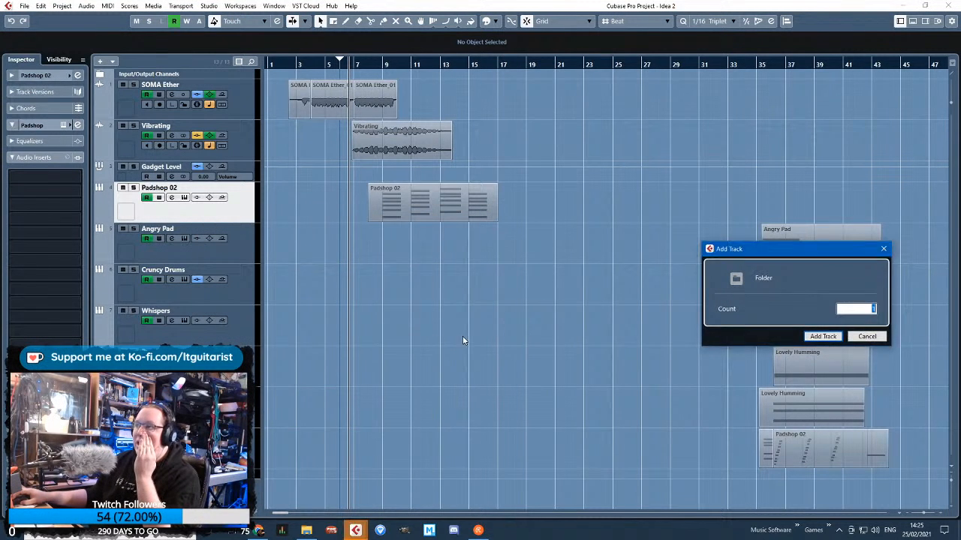
left_click(823, 336)
type("Converging Pad")
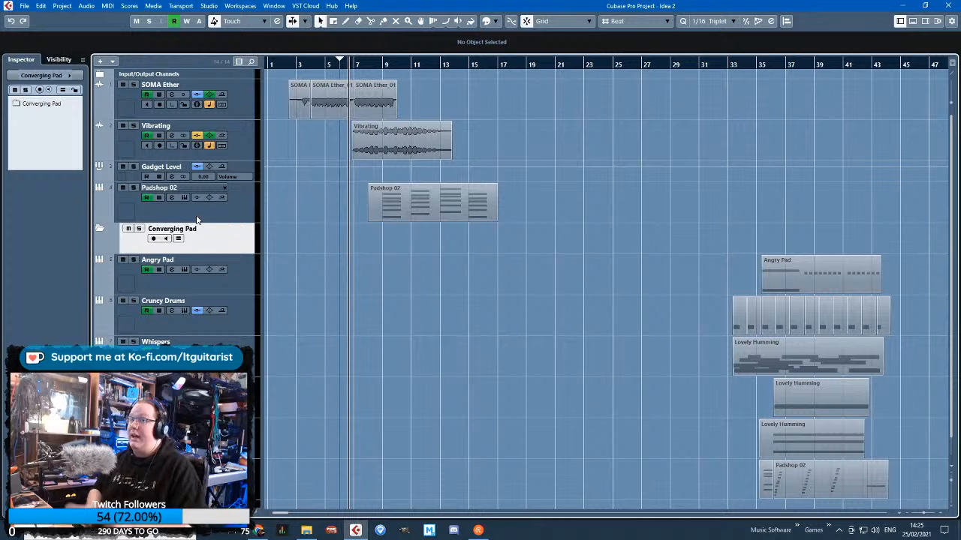
Move the Padshop 02 track into the Converging Pad folder
left_click(198, 218)
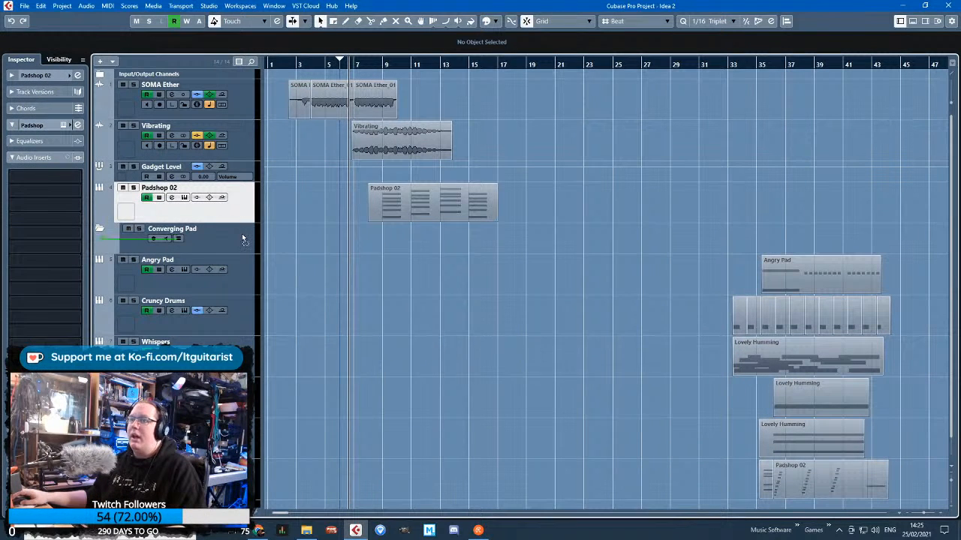
left_click_drag(242, 238, 244, 237)
left_click(291, 206)
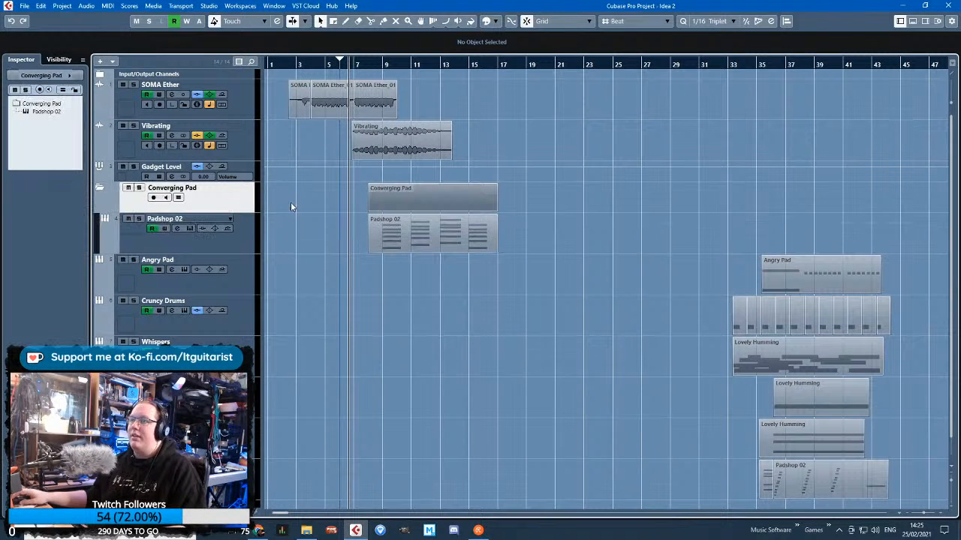
Add a stereo effect track with No Effect inside the Converging Pad folder and place it above Padshop 02
right_click(245, 204)
mouse_move(289, 212)
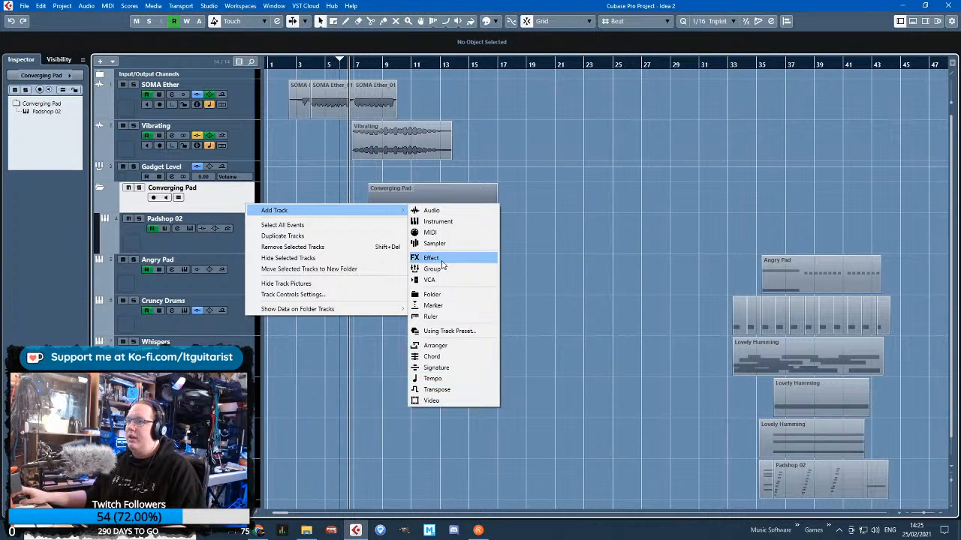
left_click(442, 261)
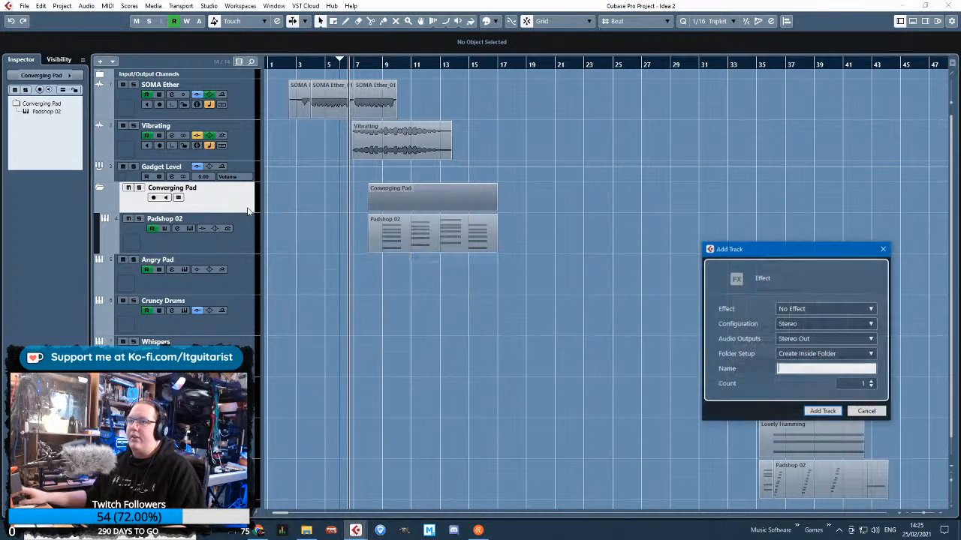
left_click(833, 415)
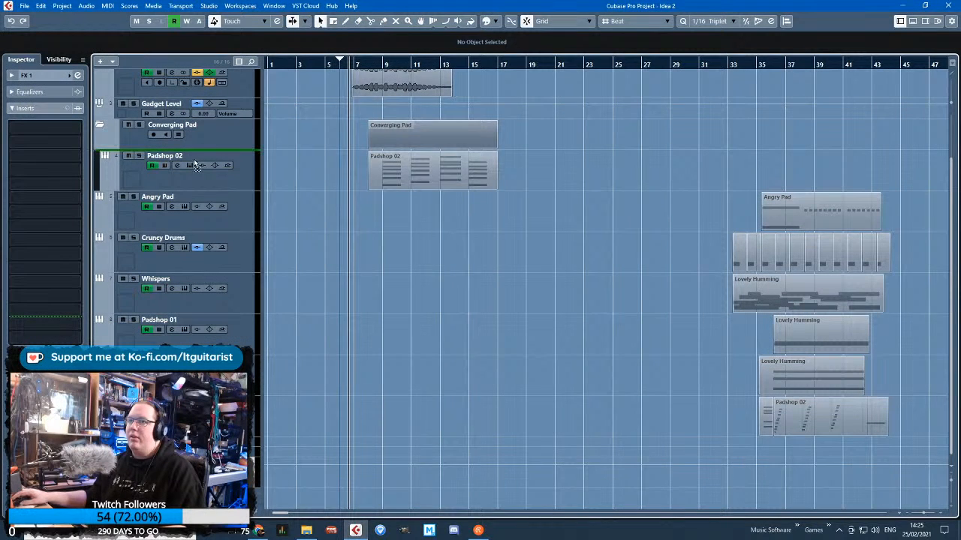
left_click_drag(195, 163, 196, 164)
scroll(357, 345, "up", 2)
scroll(276, 251, "up", 2)
Route an audio send from Padshop 02 to FX 1 and set the send level to -8.00
left_click(241, 265)
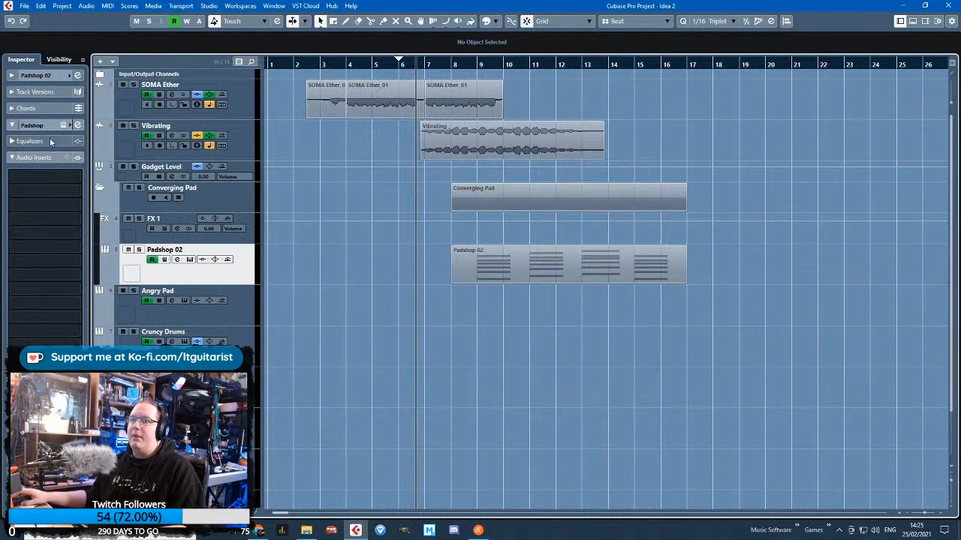
left_click(34, 433)
left_click(78, 192)
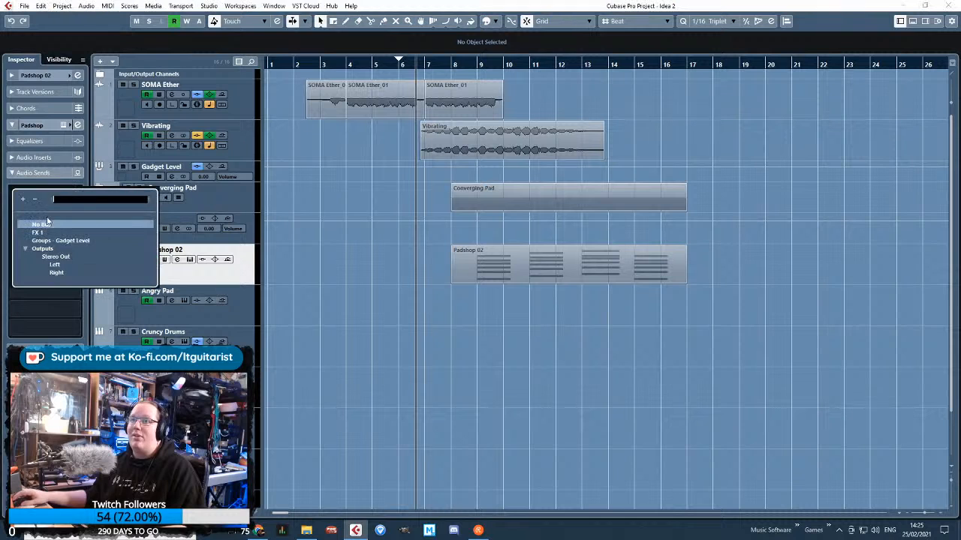
left_click(42, 233)
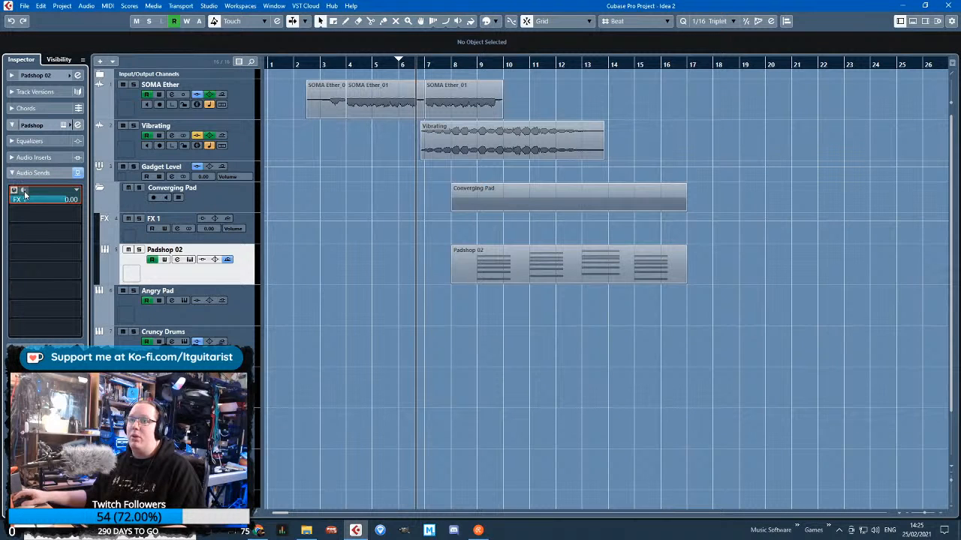
left_click(11, 76)
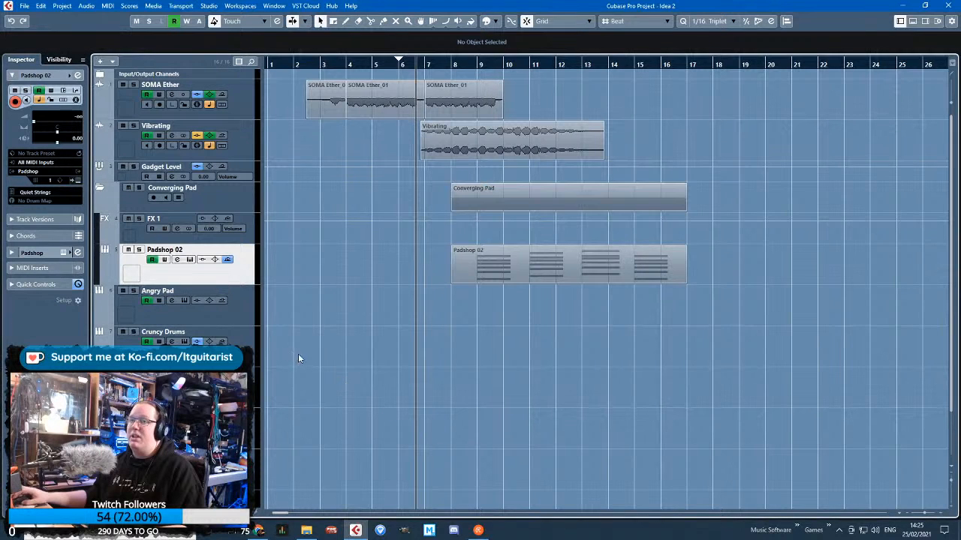
left_click(24, 253)
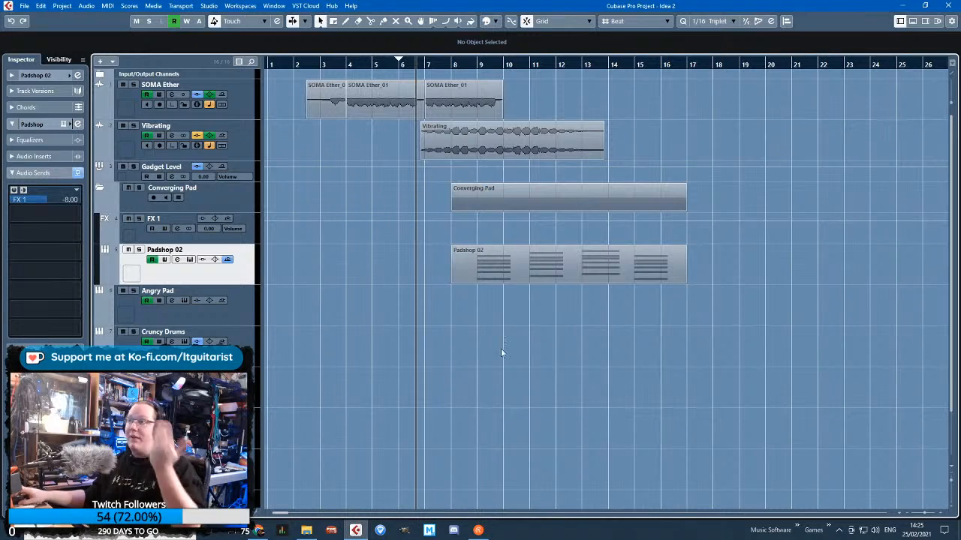
Duplicate the Padshop 02 track and open the original track's chord part for note editing
right_click(237, 279)
left_click(270, 314)
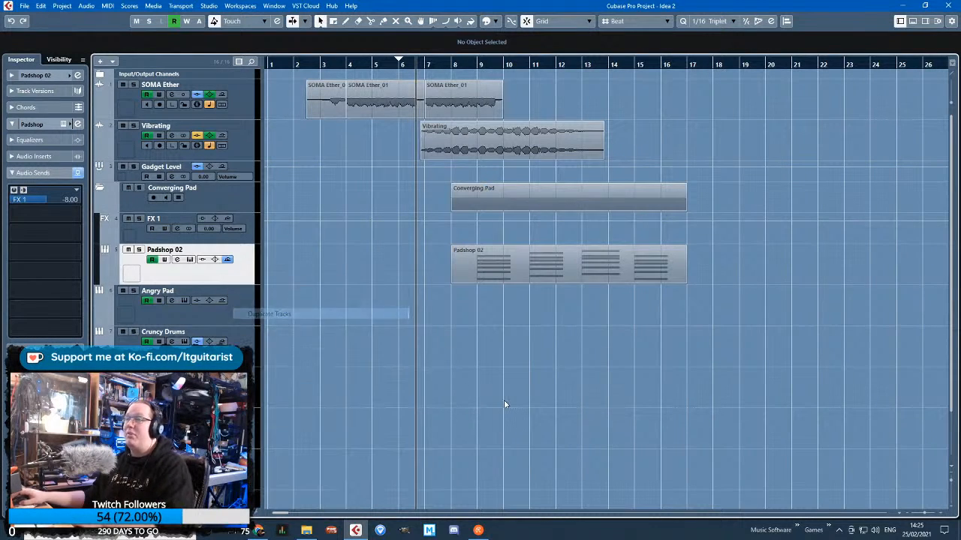
left_click(502, 273)
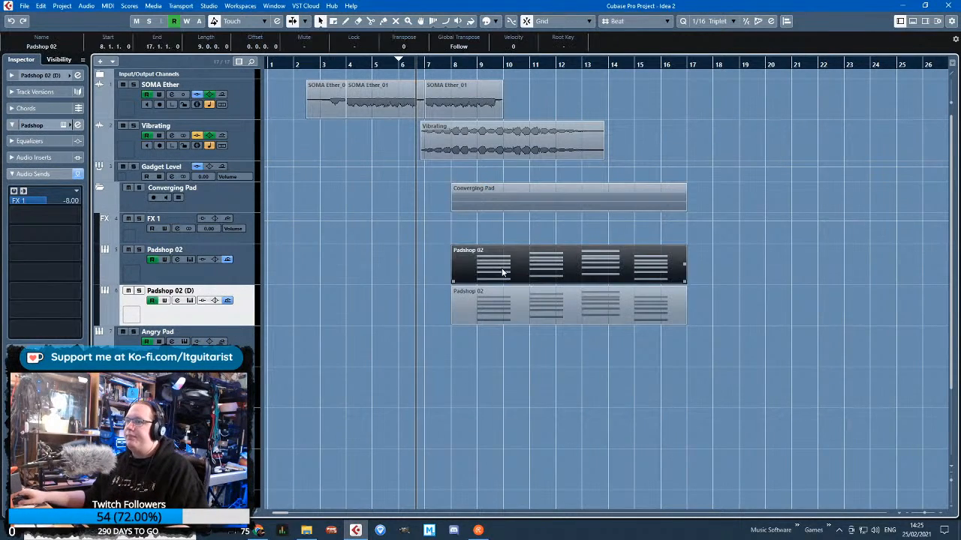
double_click(502, 273)
double_click(367, 104)
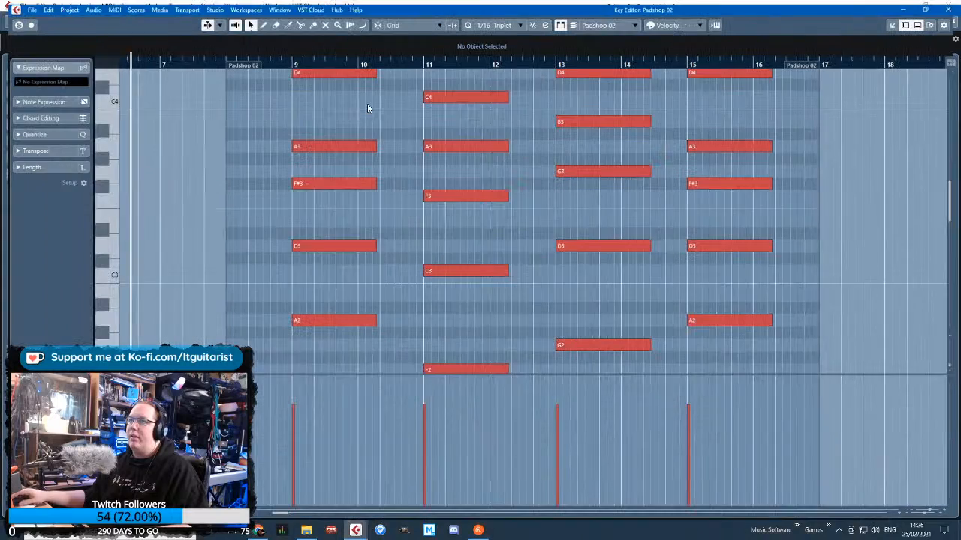
Delete the lower notes of all four chords in the original Padshop 02 part, keeping only each chord's highest note
scroll(308, 290, "down", 3)
scroll(320, 321, "up", 8)
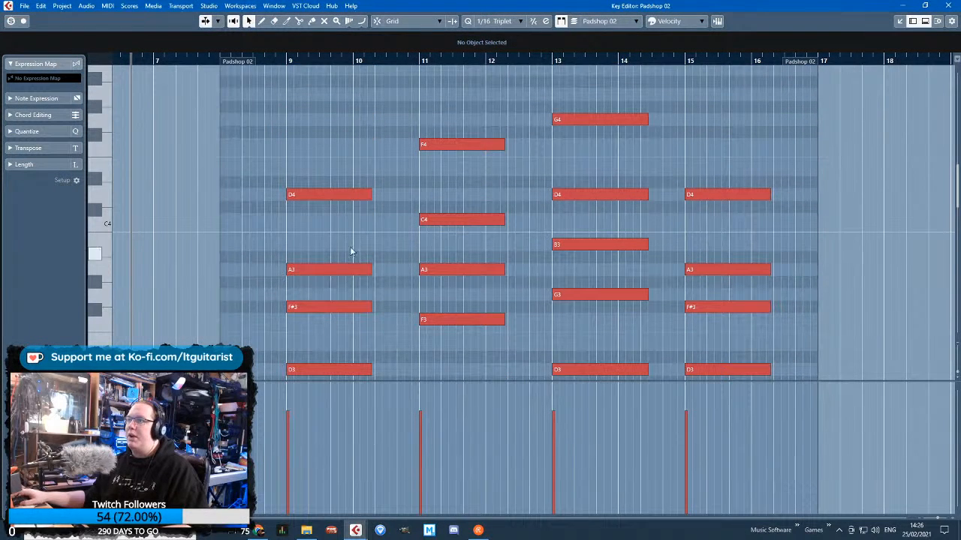
left_click_drag(300, 228, 330, 375)
key("Delete")
key("Delete")
left_click_drag(453, 210, 590, 191)
key("Delete")
left_click_drag(676, 232, 719, 335)
key("Delete")
scroll(720, 323, "down", 4)
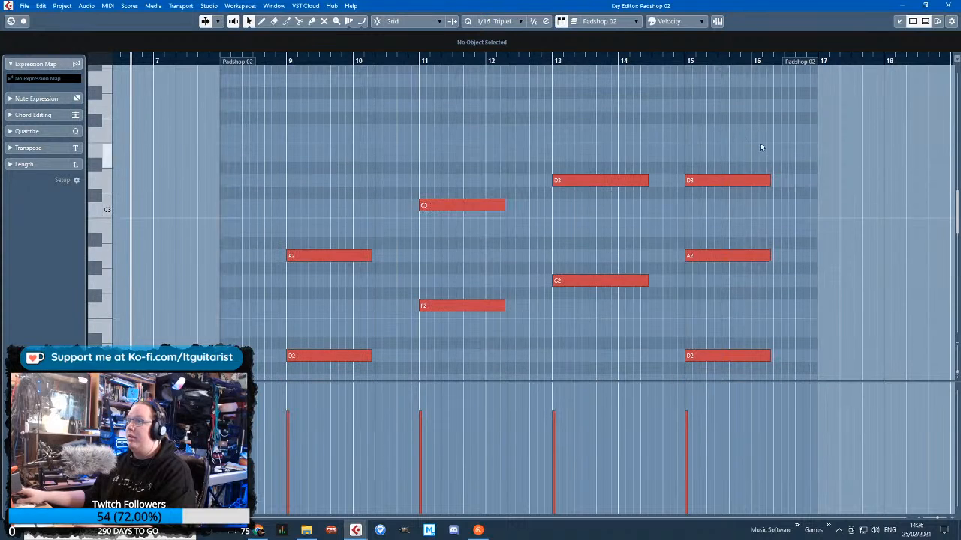
left_click_drag(761, 140, 298, 350)
key("Delete")
scroll(633, 248, "up", 5)
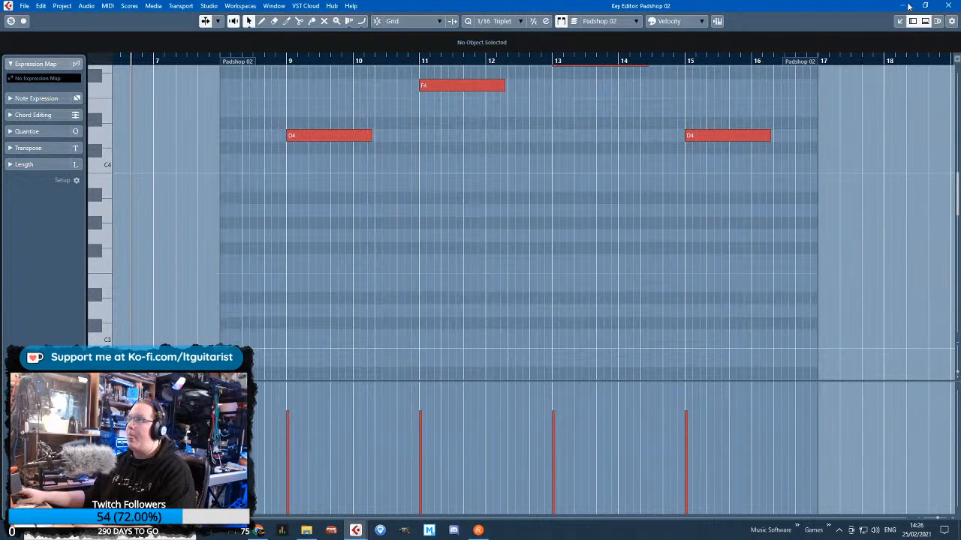
left_click(937, 6)
left_click(735, 296)
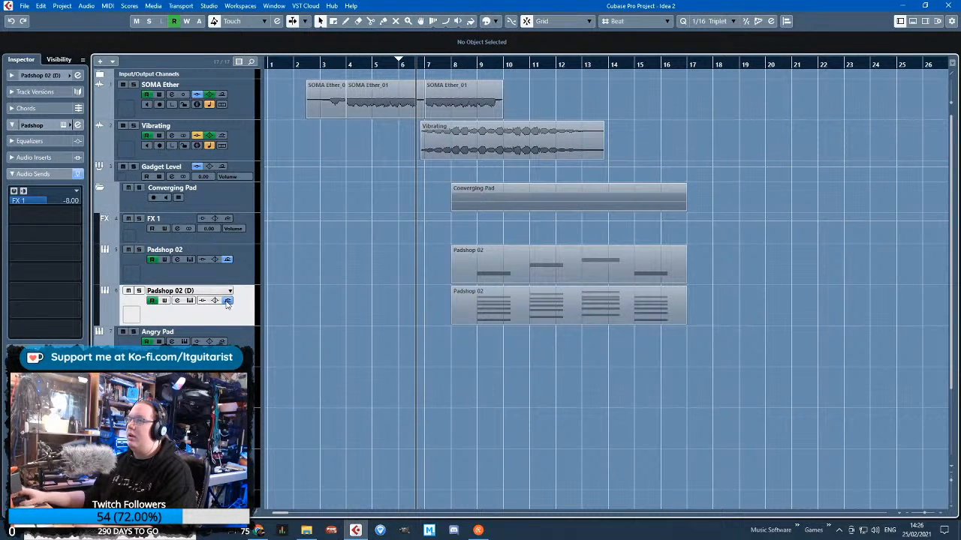
Duplicate the Padshop 02 (D) track and place one full-chord copy above the single-note Padshop 02 track
right_click(244, 324)
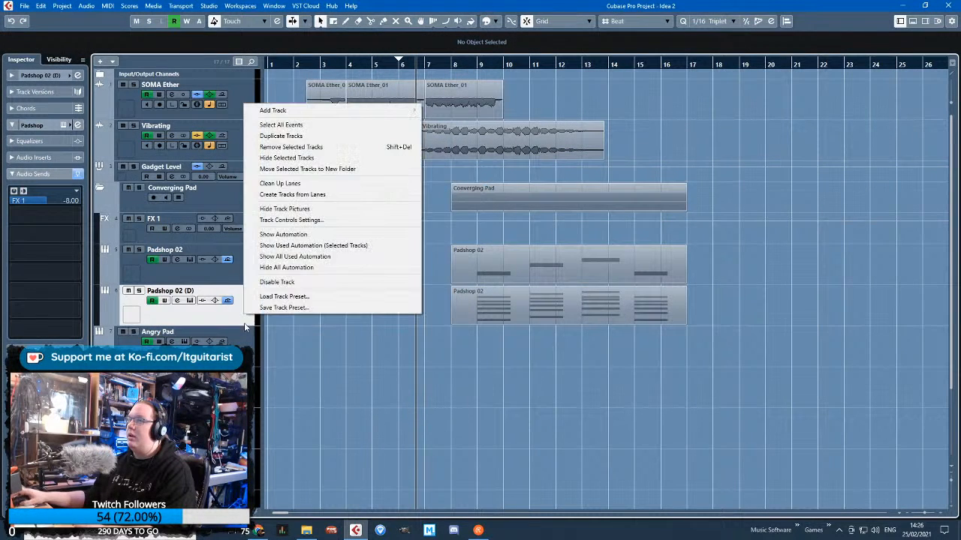
left_click(323, 136)
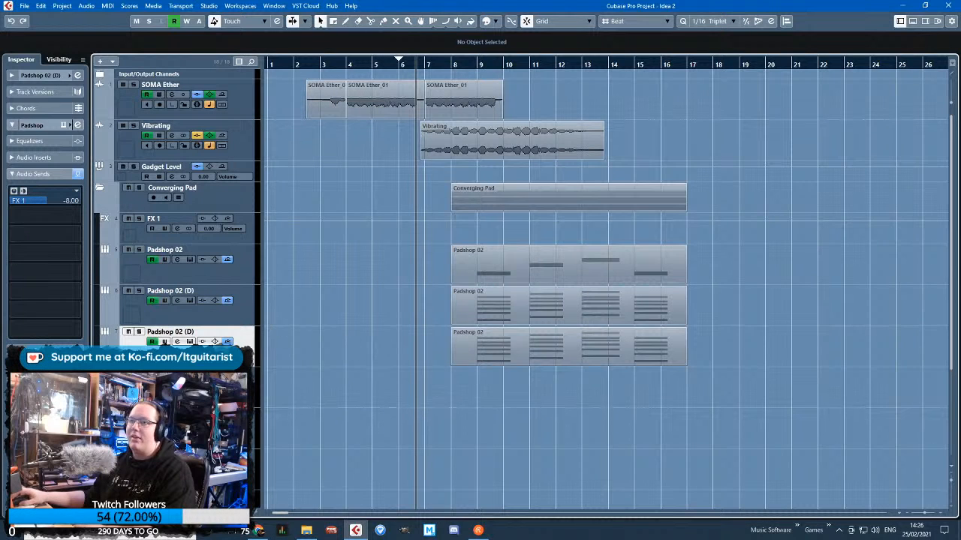
left_click_drag(232, 301, 247, 267)
Split the full-chord part on the uppermost Padshop 02 (D) track at bar 11 and delete the section before it
left_click(513, 264)
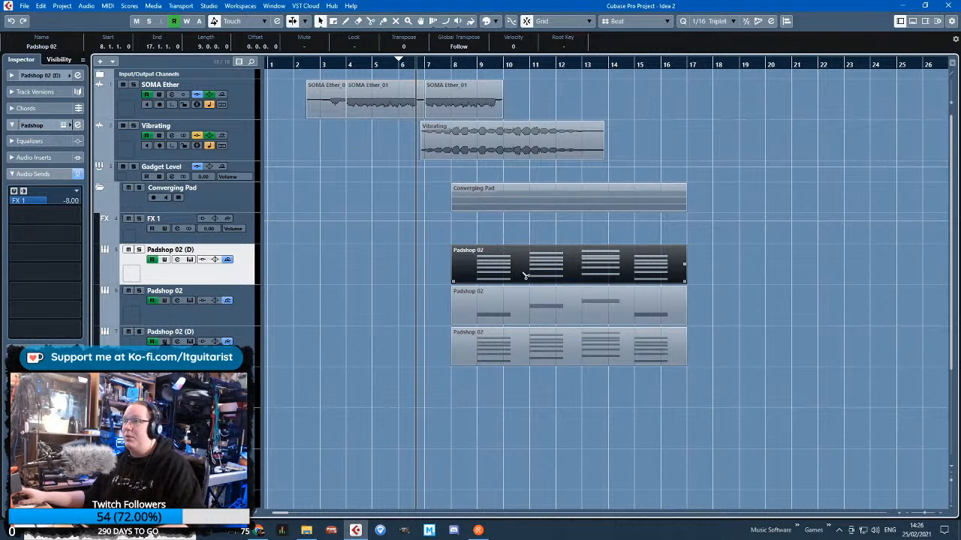
left_click(525, 275, "alt")
left_click(490, 288)
key("Delete")
Split the parts on the single-note Padshop 02 track and the Padshop 02 (D) track below it at bar 11, deleting the later sections
left_click(547, 320)
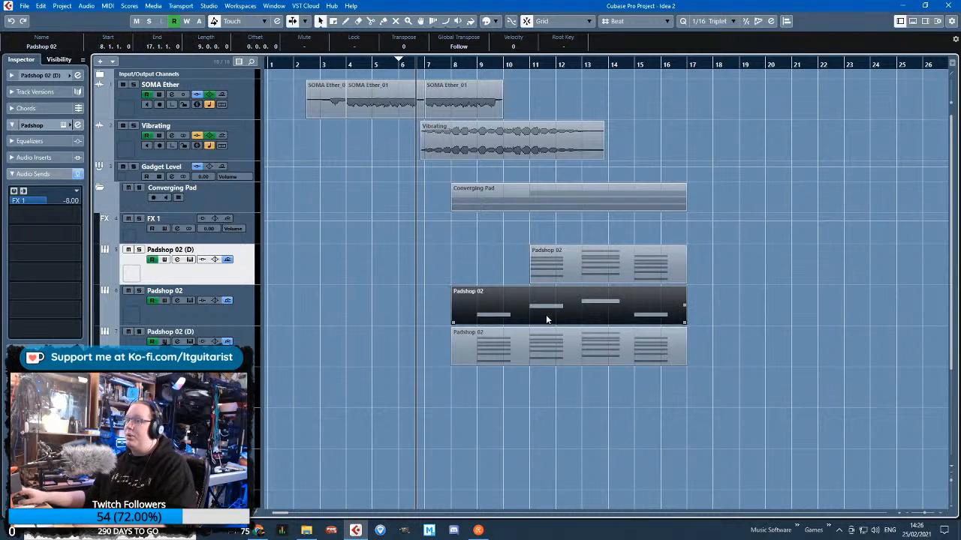
left_click(530, 312, "alt")
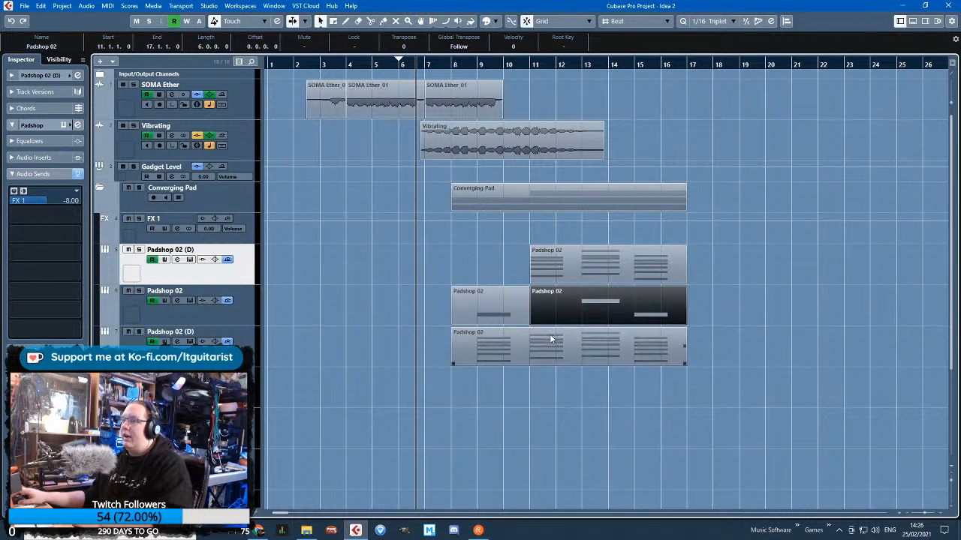
key("Delete")
left_click(529, 354)
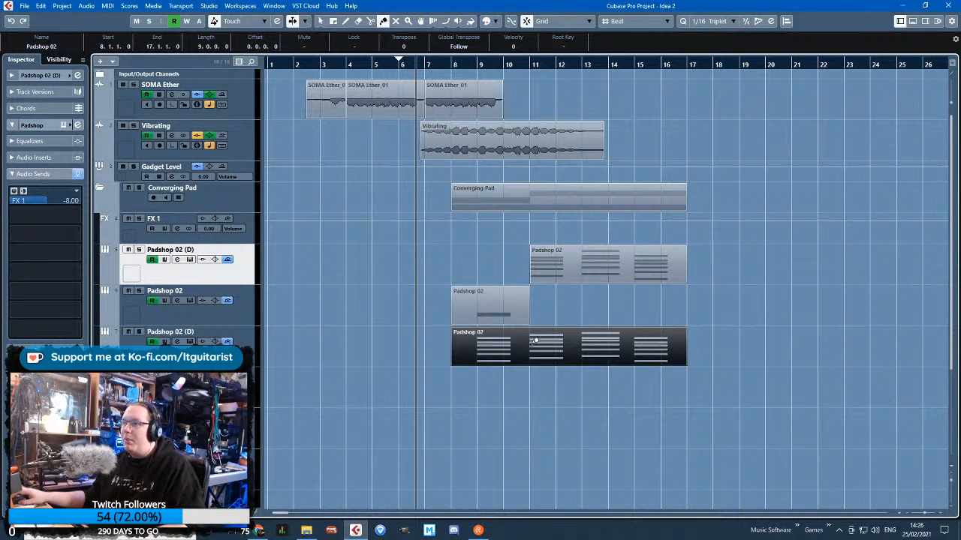
left_click(534, 341, "alt")
key("Delete")
key("h")
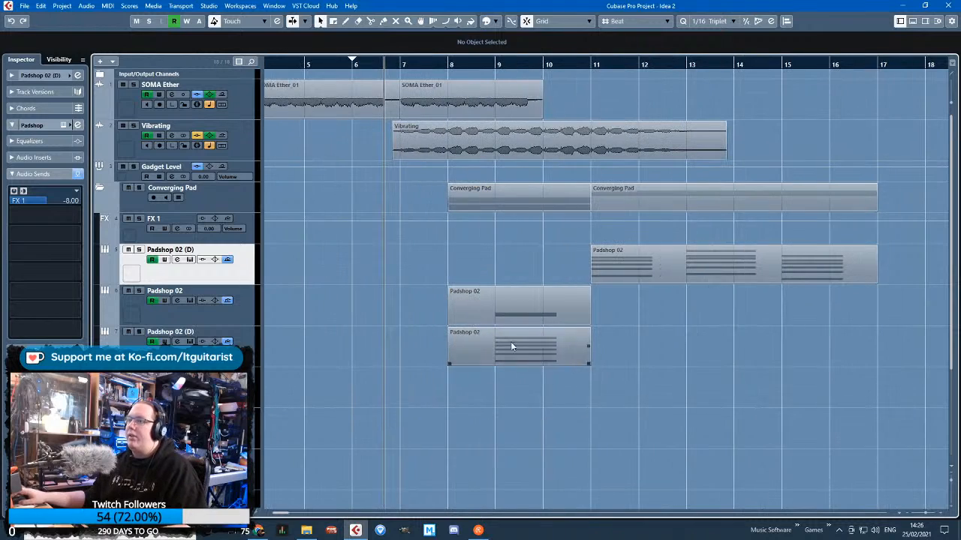
left_click(280, 339)
double_click(496, 358)
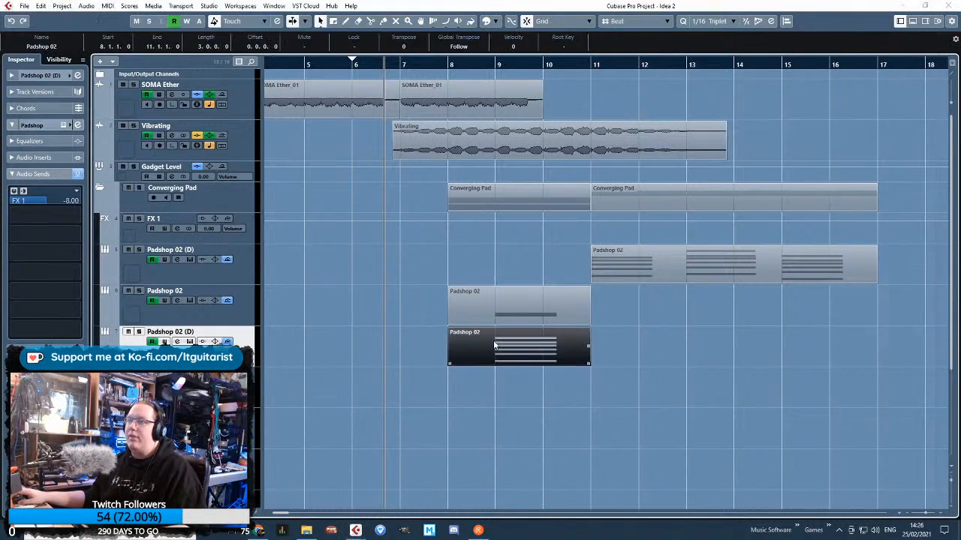
left_click(936, 5)
Shorten both Padshop 02 parts that start at bar 8 so they end at 10.6.1.0
left_click(567, 311, "shift")
key("h")
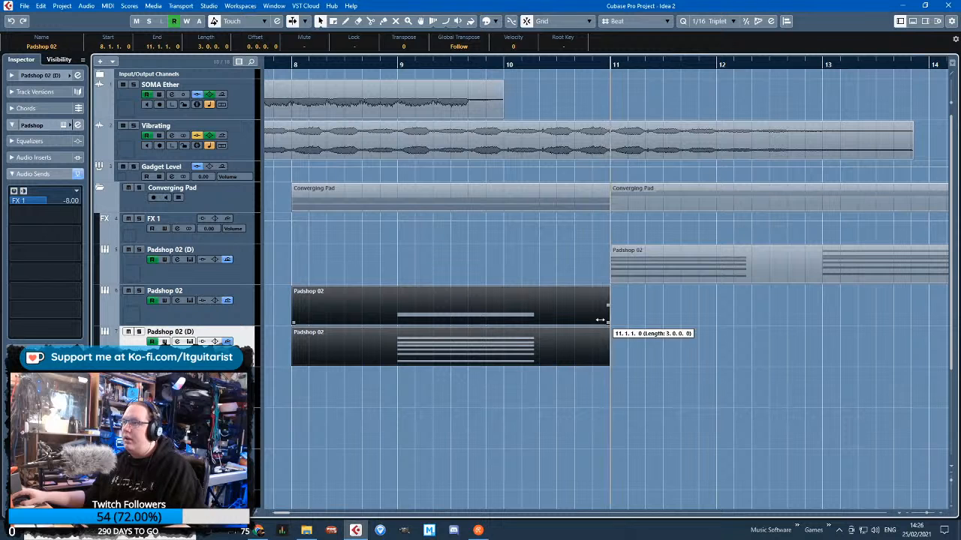
left_click_drag(600, 320, 591, 320)
scroll(508, 334, "down", 2)
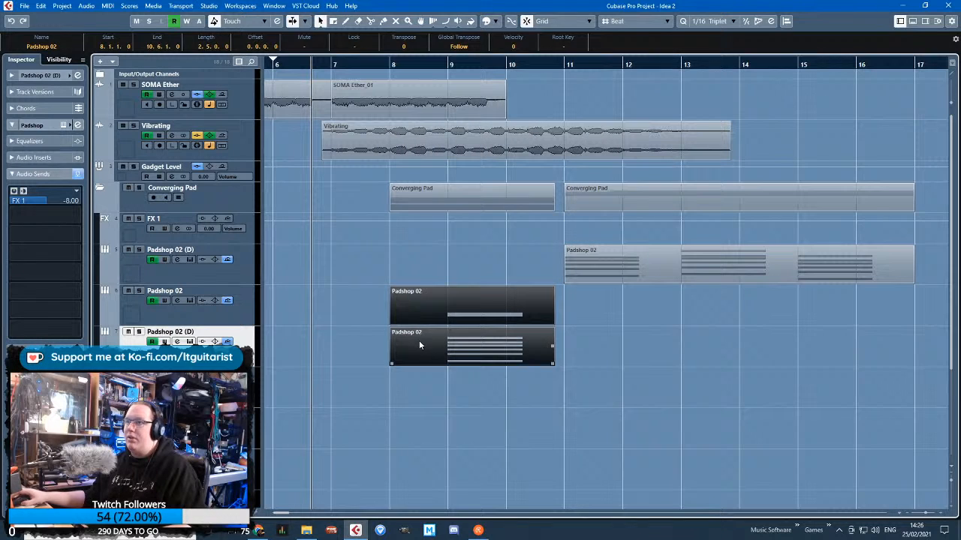
left_click(470, 418)
Duplicate the lower shortened Padshop 02 (D) track and reduce the original part's bar 9 chord to a single note
right_click(246, 357)
left_click(301, 178)
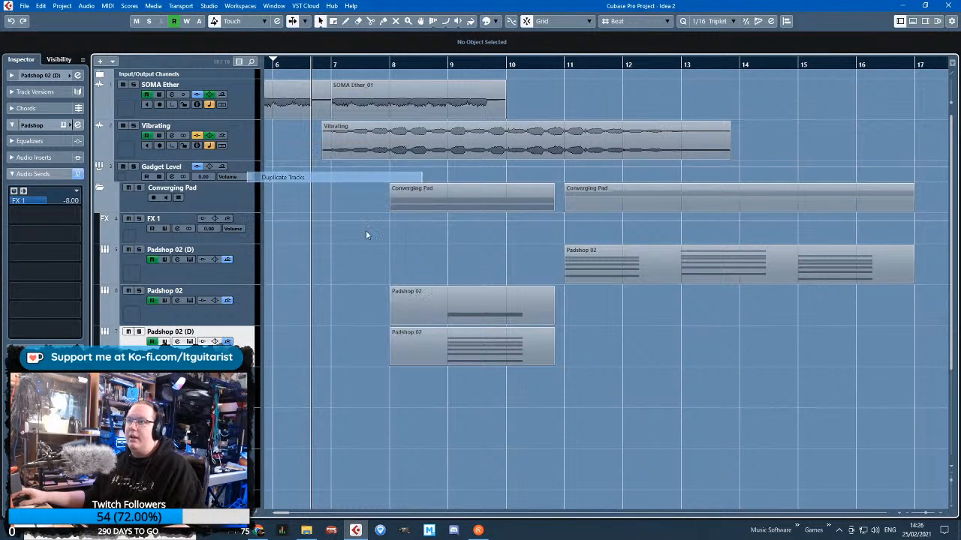
double_click(497, 356)
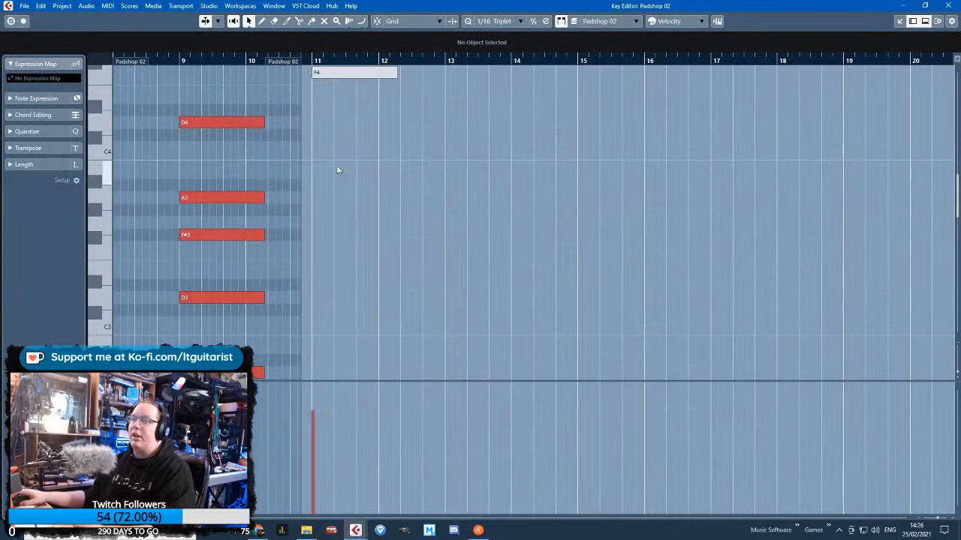
scroll(204, 145, "down", 10)
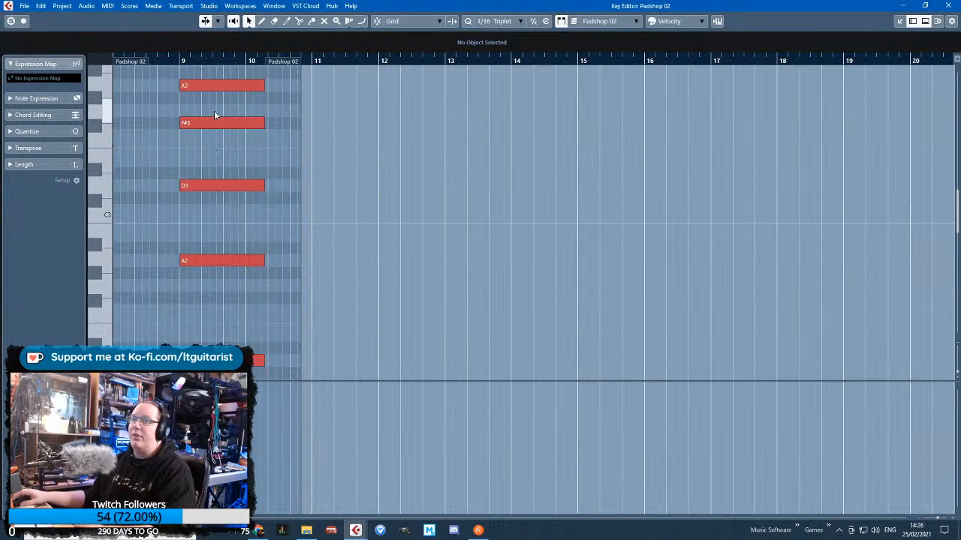
left_click(946, 5)
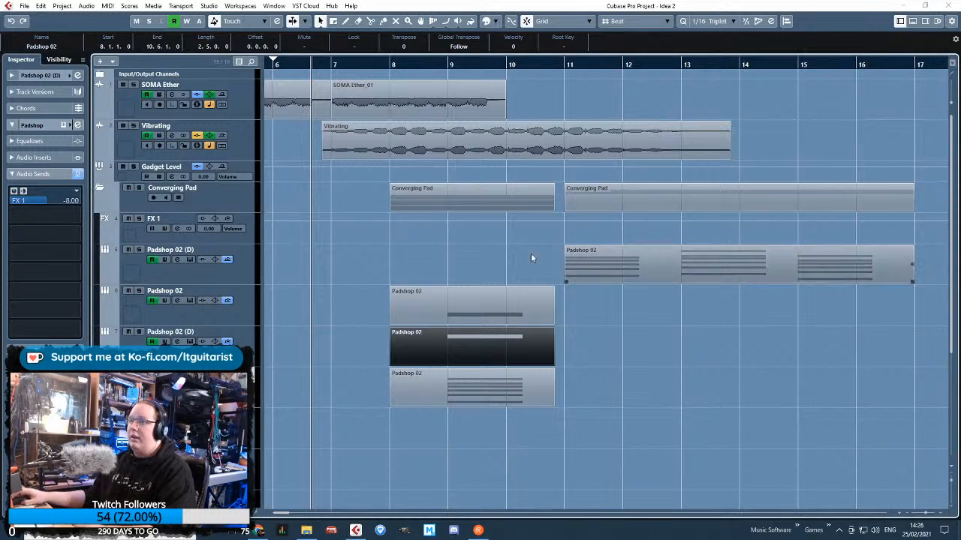
Duplicate the remaining full-chord track at bar 8 and delete every note except F#3 from the original's part
right_click(249, 386)
left_click(287, 207)
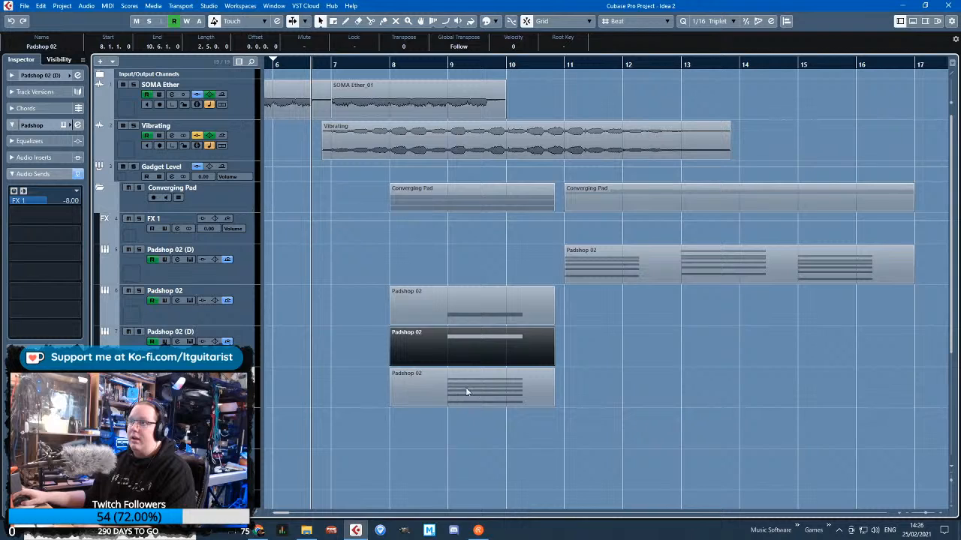
double_click(466, 391)
scroll(303, 199, "up", 3)
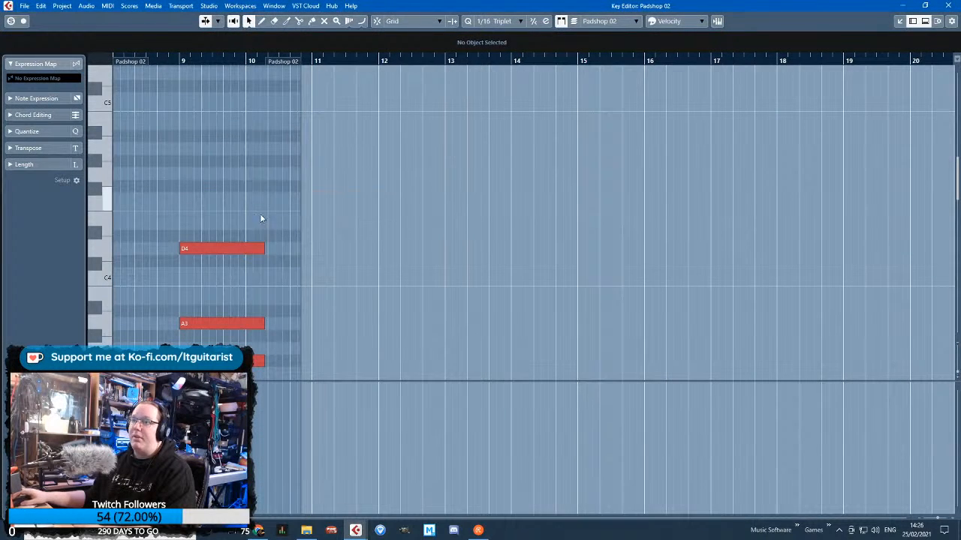
left_click_drag(216, 342, 215, 343)
key("Delete")
scroll(213, 307, "down", 4)
left_click_drag(217, 225, 572, 265)
key("Delete")
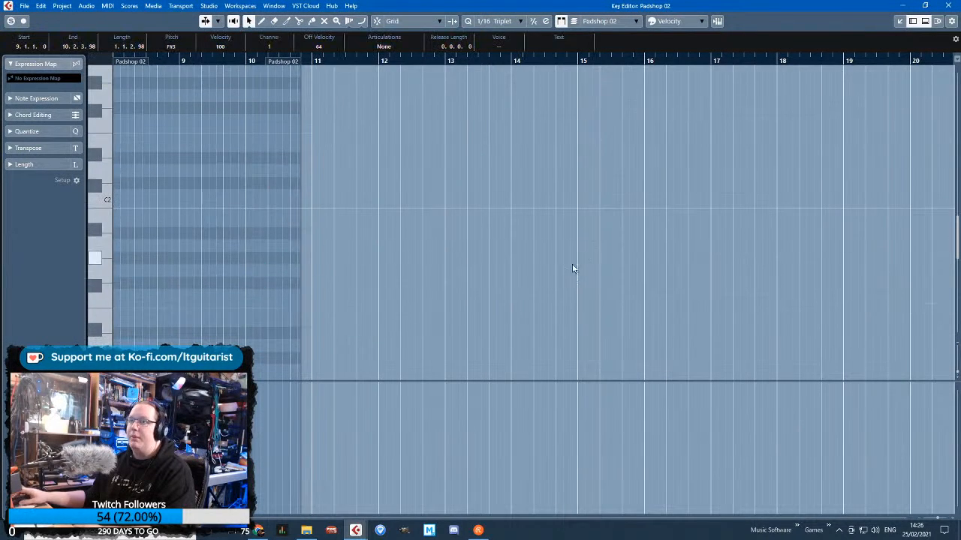
left_click(948, 6)
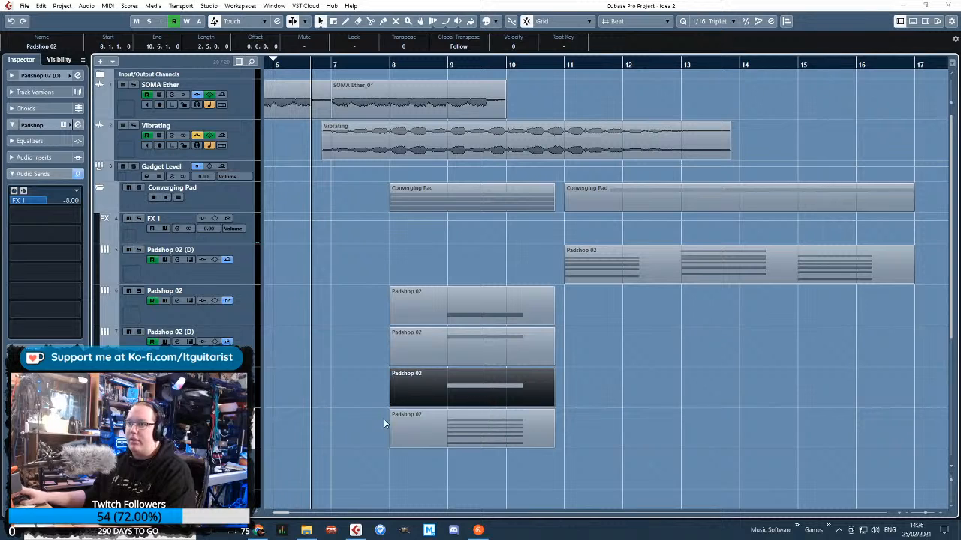
Duplicate the remaining full-chord Padshop 02 track at bar 8 and delete every note except D3 from the original's part
right_click(223, 230)
left_click(300, 261)
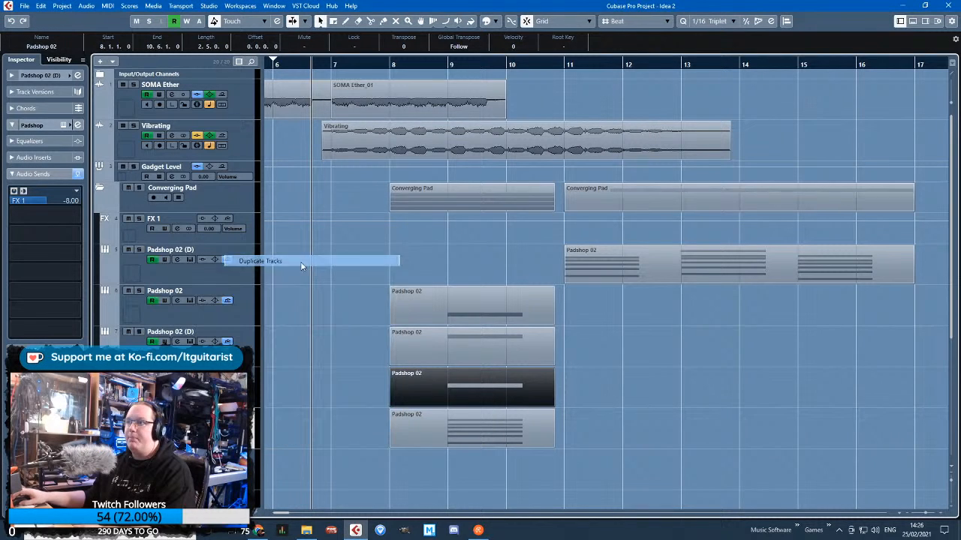
double_click(479, 430)
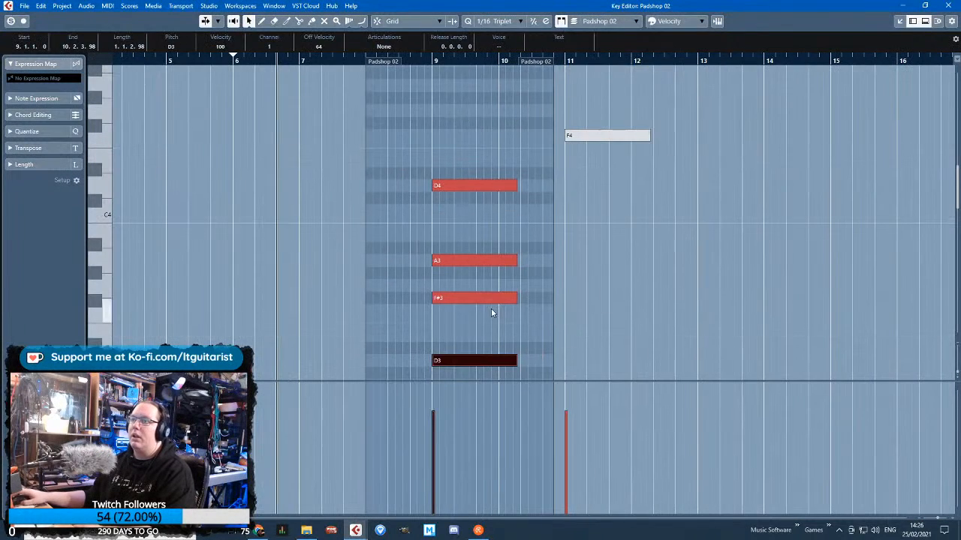
left_click_drag(412, 97, 661, 300)
key("Delete")
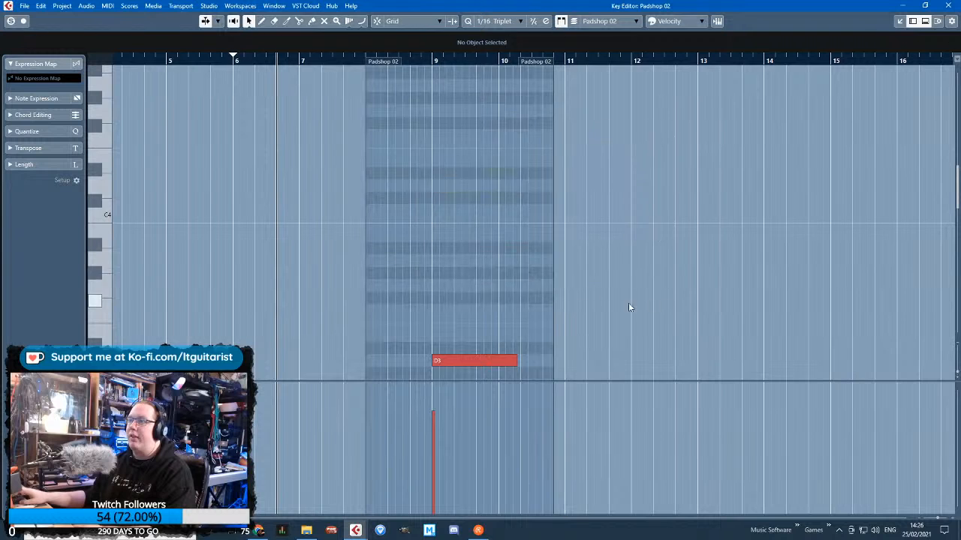
scroll(585, 274, "down", 3)
left_click_drag(520, 215, 459, 365)
key("Delete")
left_click(948, 5)
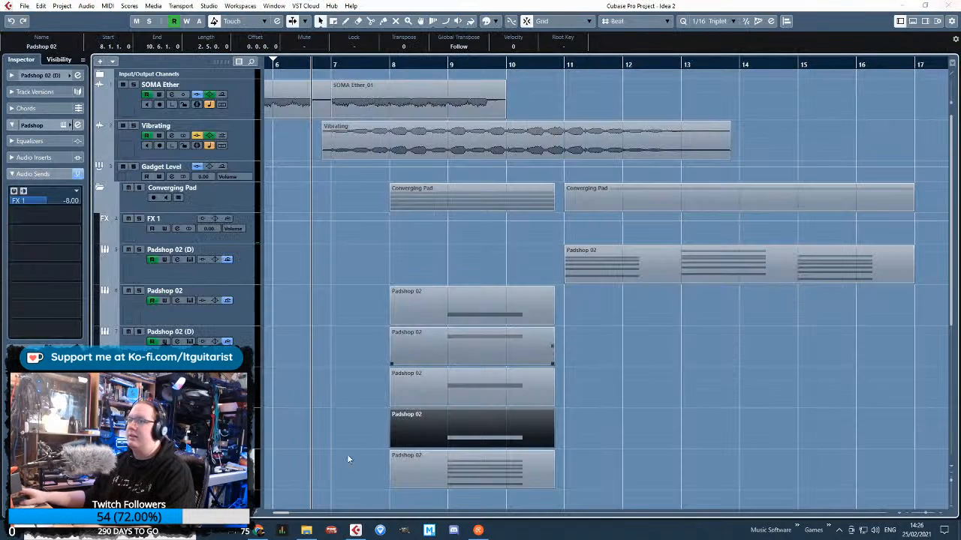
Duplicate the full-chord Padshop 02 track again and delete the notes above A2 from the original's part
right_click(242, 266)
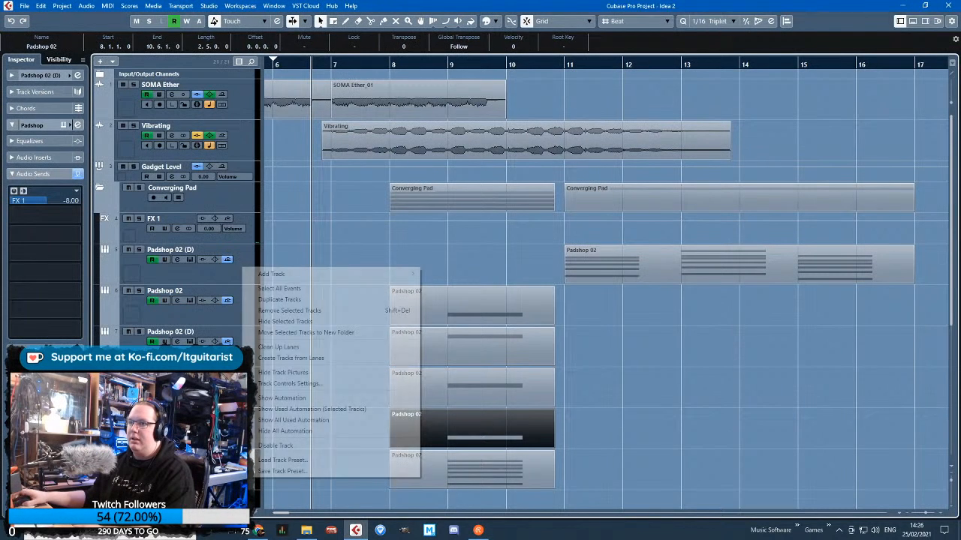
left_click(300, 300)
scroll(351, 386, "down", 4)
double_click(487, 294)
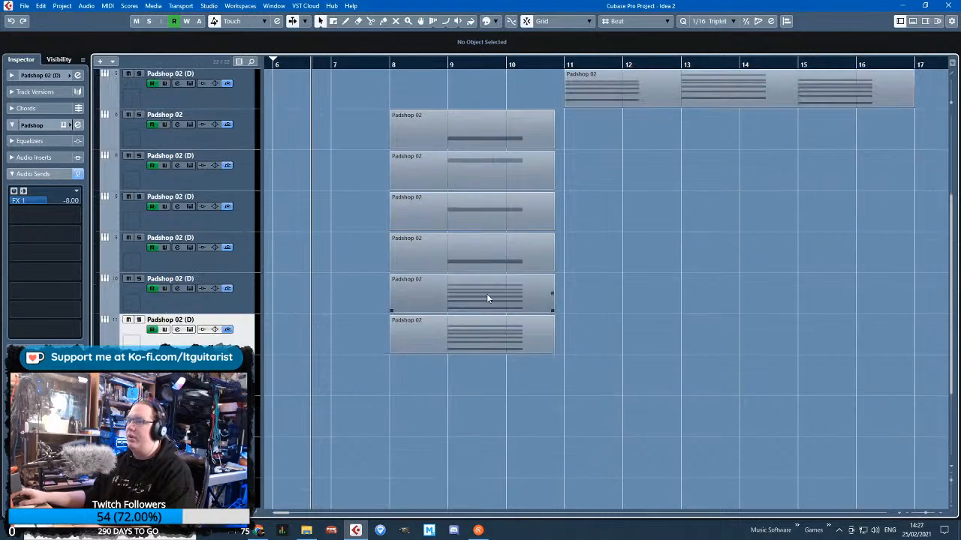
scroll(244, 281, "down", 1)
scroll(244, 282, "up", 1)
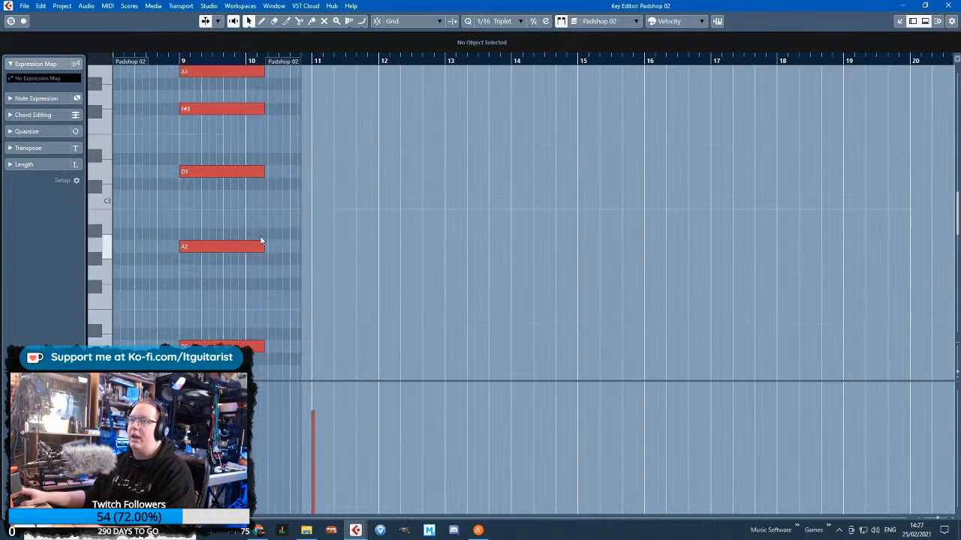
left_click_drag(262, 240, 194, 76)
key("Delete")
left_click_drag(246, 161, 410, 333)
key("Delete")
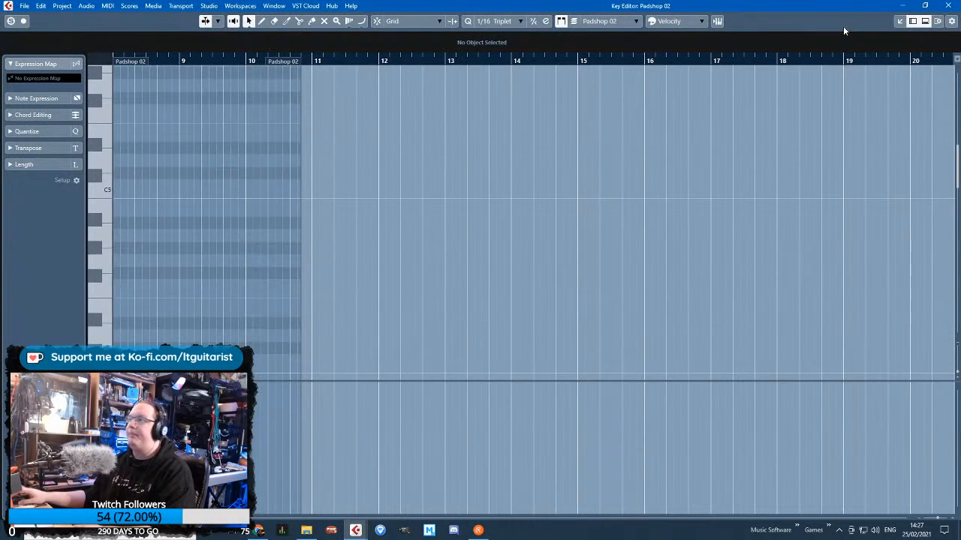
left_click(947, 5)
Delete every note except D2 from the part on the lowest Padshop 02 (D) track
double_click(466, 335)
left_click_drag(371, 294, 173, 79)
key("Delete")
left_click(947, 5)
Trim the start of the six reduced Padshop 02 parts, move them earlier and time-stretch them to span 6.5.1.0 to 10.5.1.0
scroll(555, 180, "up", 2)
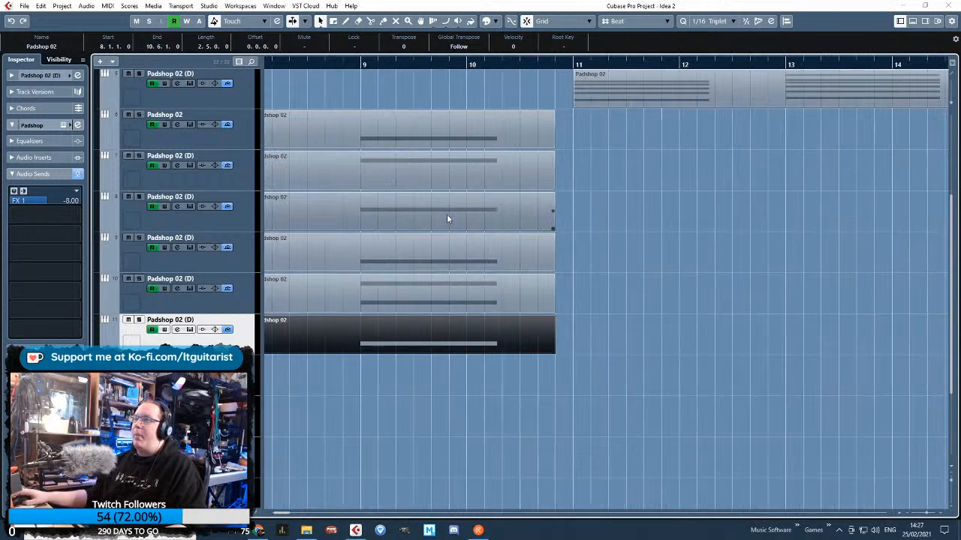
scroll(390, 199, "up", 2)
left_click(380, 194)
scroll(413, 192, "left", 3)
scroll(413, 192, "up", 2)
left_click_drag(443, 65, 398, 64)
scroll(453, 417, "down", 4)
left_click_drag(568, 184, 575, 109)
scroll(518, 192, "up", 2)
left_click(504, 153, "shift")
left_click_drag(504, 156, 379, 166)
left_click_drag(471, 163, 457, 167)
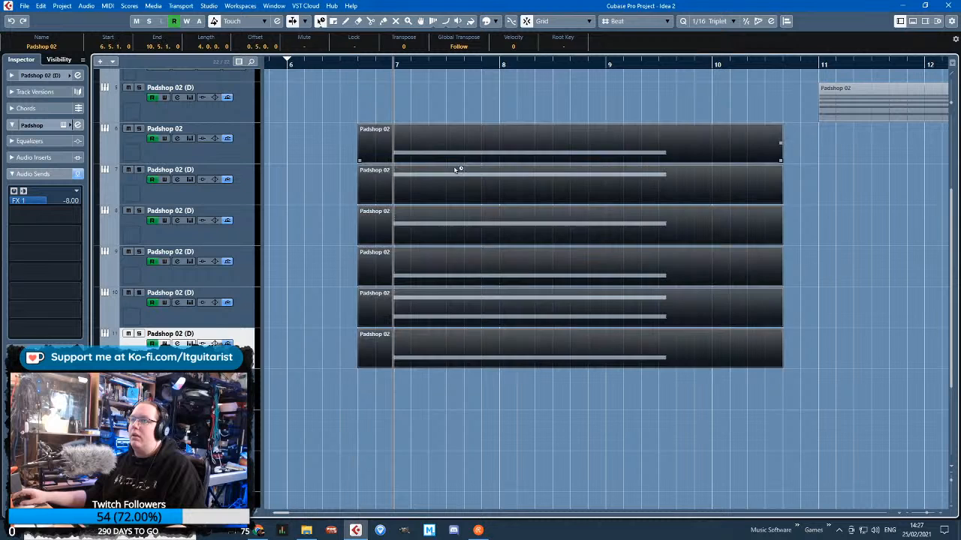
Play back the project, solo the FX 1 channel and lower its volume to -6.68
key("space")
scroll(227, 144, "up", 3)
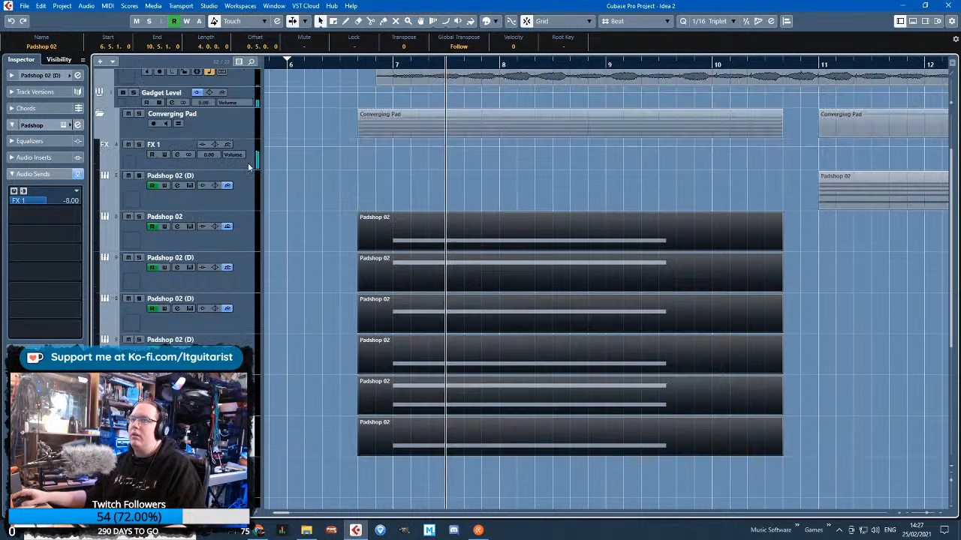
left_click(139, 144)
scroll(383, 242, "down", 3)
left_click(656, 278)
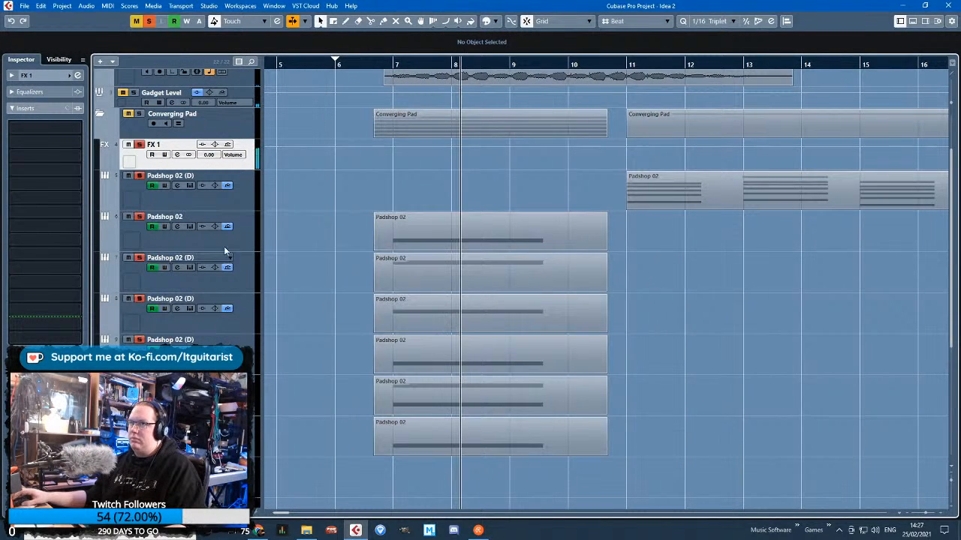
left_click_drag(210, 155, 215, 188)
key("f")
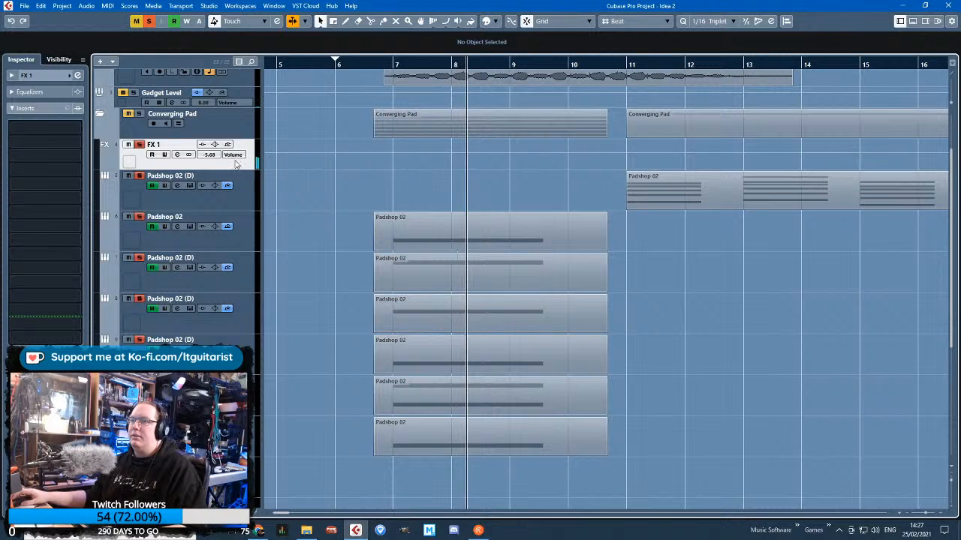
Time-stretch the six reduced Padshop 02 parts so they end at 12.1.1.0, and return to normal sizing
left_click_drag(718, 469, 703, 254)
key("1")
key("1")
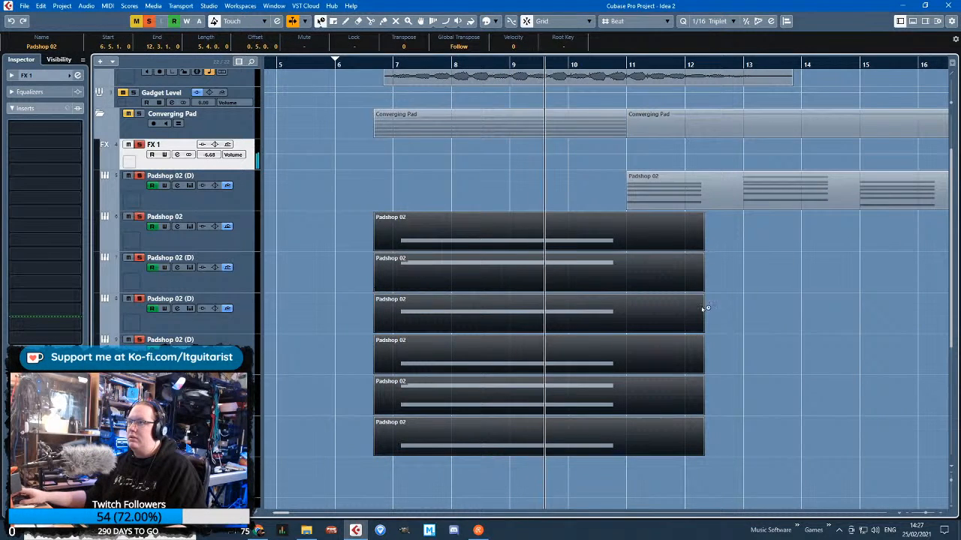
scroll(698, 308, "up", 3)
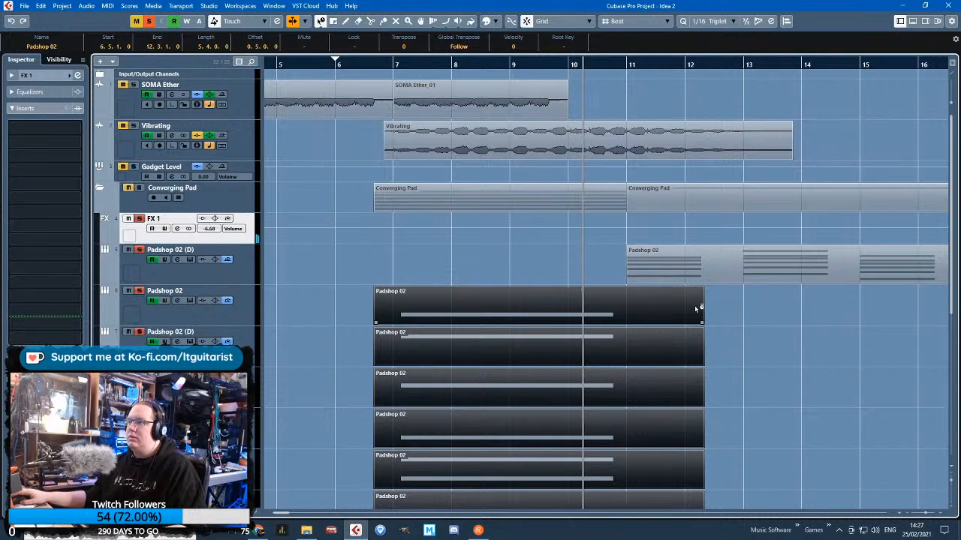
left_click_drag(702, 325, 685, 324)
key("1")
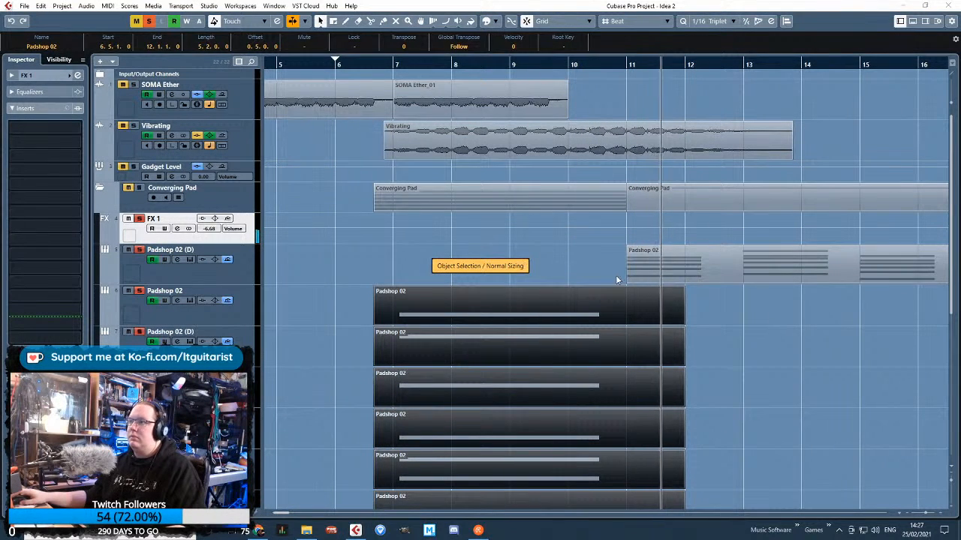
Shorten the six Padshop 02 parts so they end at 11.1.1.0, where the later chord part begins
left_click(728, 266)
scroll(716, 306, "up", 2)
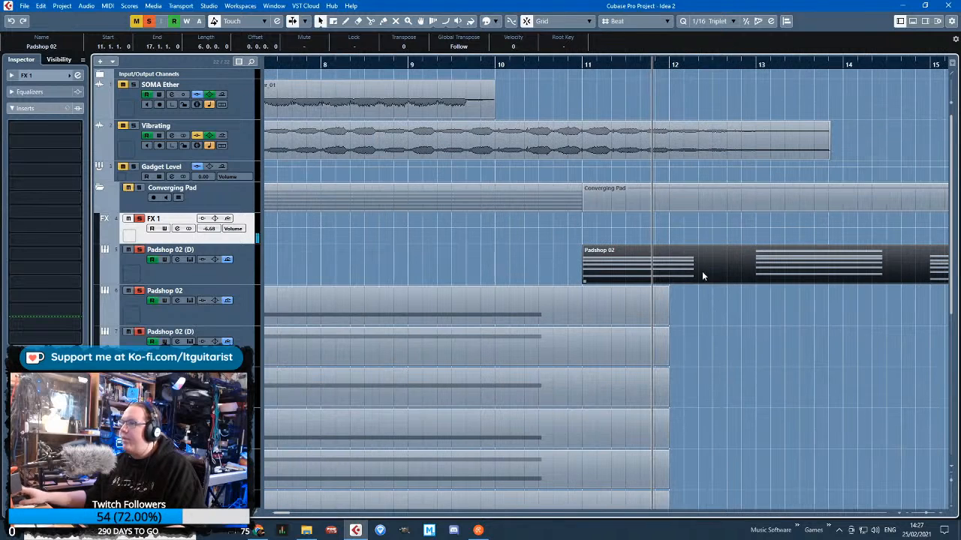
left_click_drag(745, 62, 509, 70)
scroll(686, 267, "down", 2)
left_click_drag(697, 218, 631, 434)
left_click_drag(661, 236, 580, 237)
left_click(368, 170)
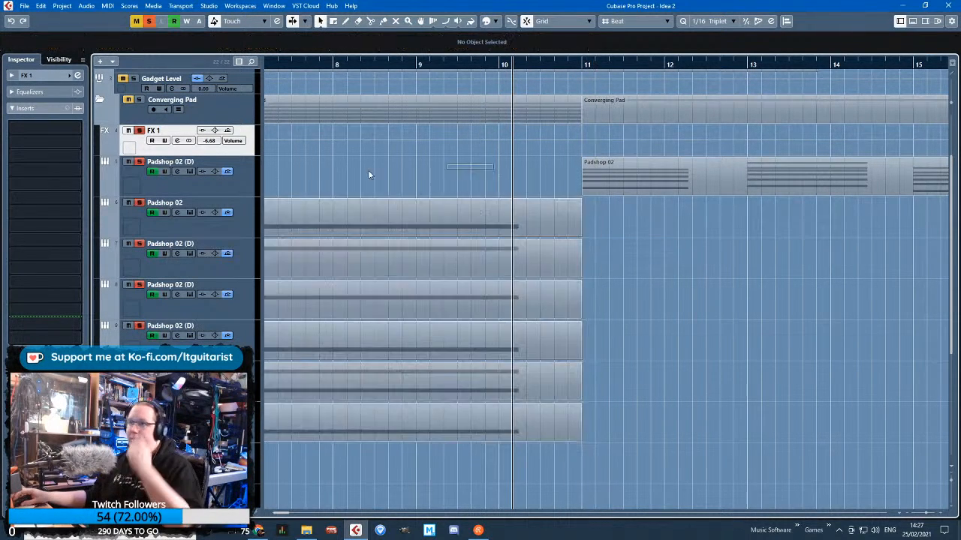
Check the lowest Padshop 02 part's note and delete the lower note from the two-note part above it, leaving only A2
scroll(410, 172, "left", 3)
left_click(229, 232)
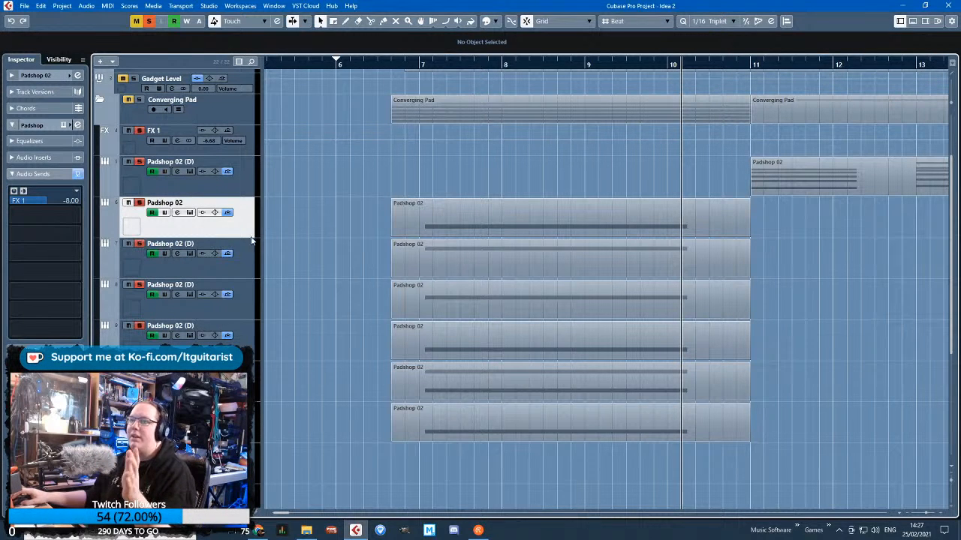
left_click(317, 422)
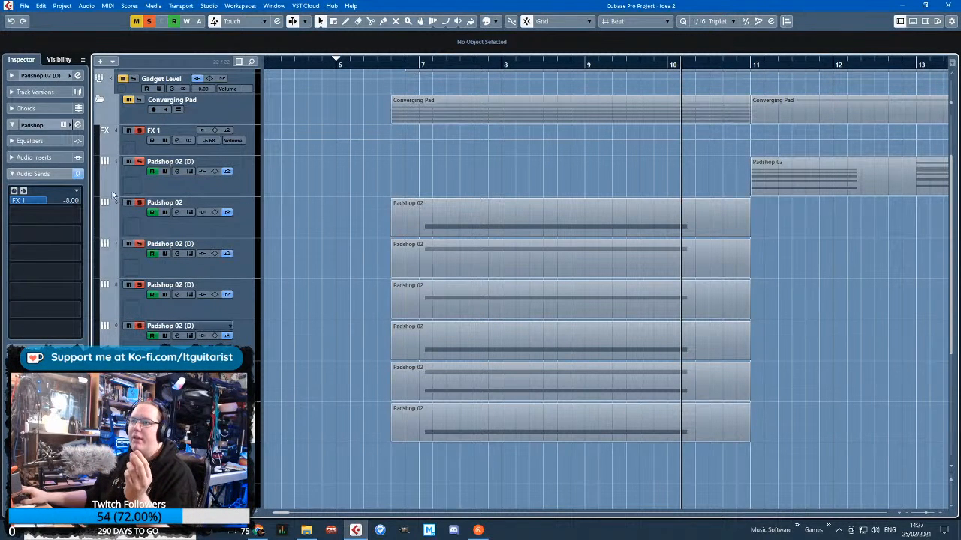
left_click(401, 421)
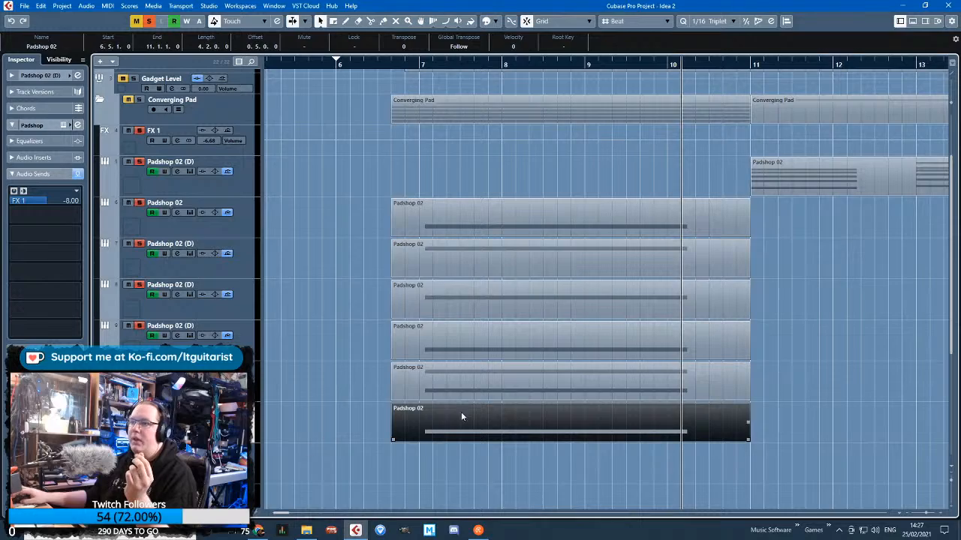
double_click(495, 420)
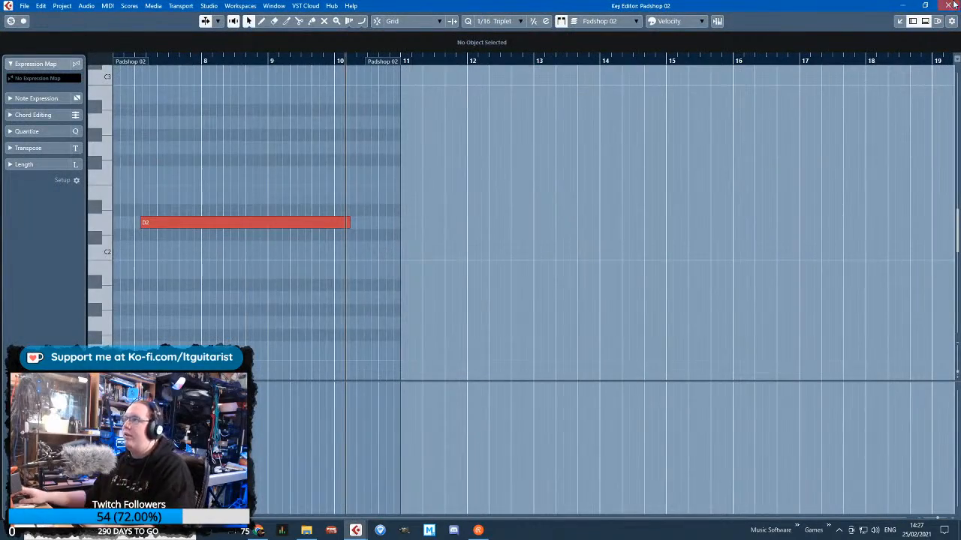
left_click(953, 5)
double_click(631, 385)
left_click_drag(393, 328, 233, 228)
key("Delete")
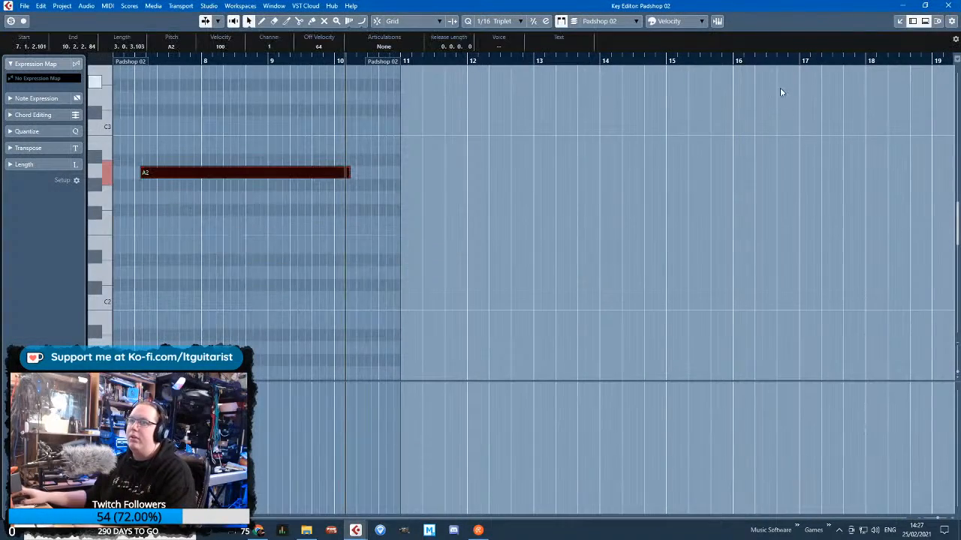
left_click(946, 5)
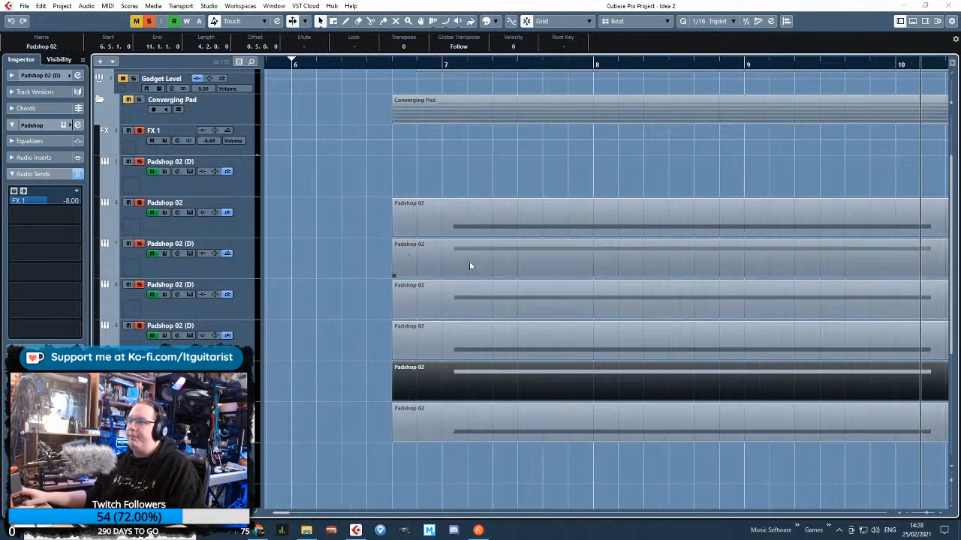
Open the lowest Padshop 02 part in the Key Editor and switch its controller lane to an enlarged Pitchbend lane
left_click(449, 409)
double_click(449, 409)
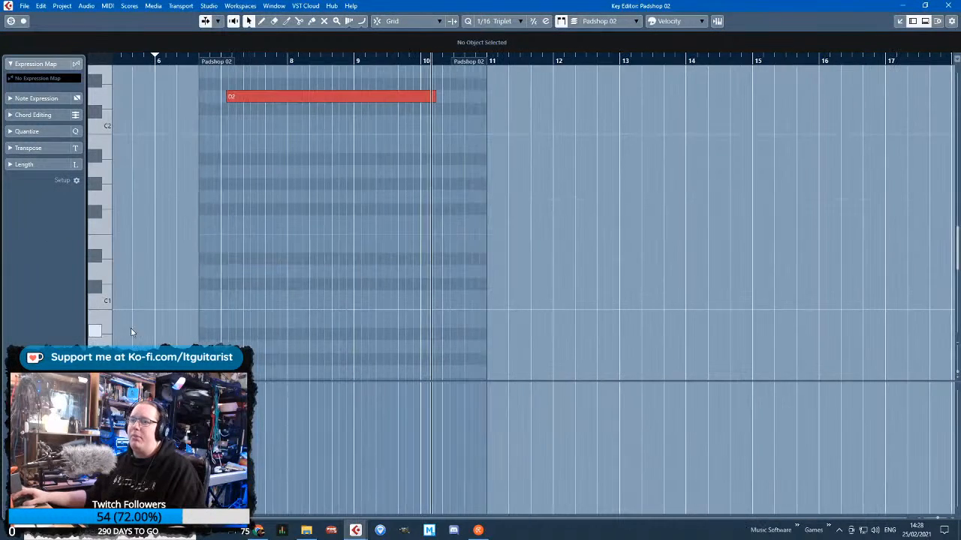
left_click(101, 387)
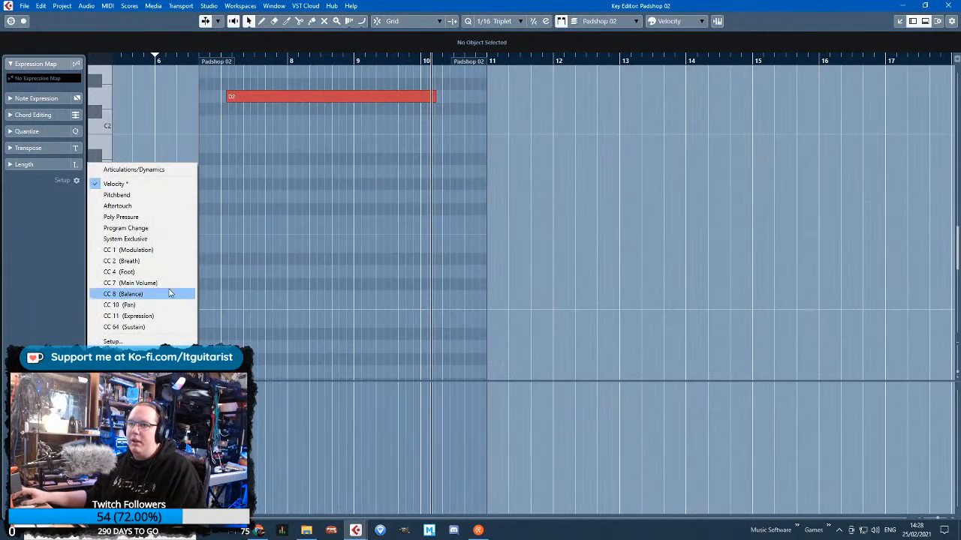
left_click(153, 197)
left_click_drag(321, 378, 186, 203)
scroll(187, 208, "up", 5, "ctrl")
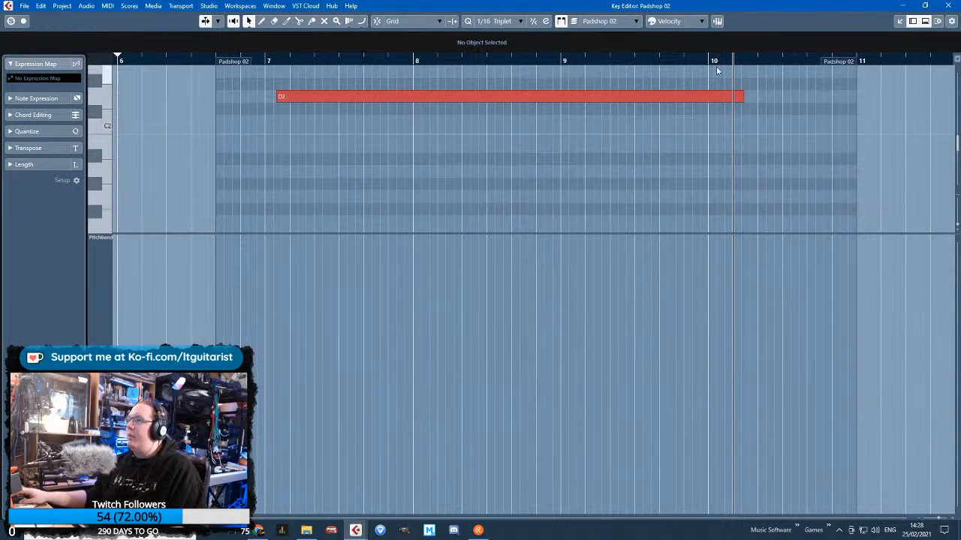
Draw a curved Pitchbend ramp under the D2 note, rising from the lane's minimum at bar 7 to 0 at bar 10
left_click(339, 56)
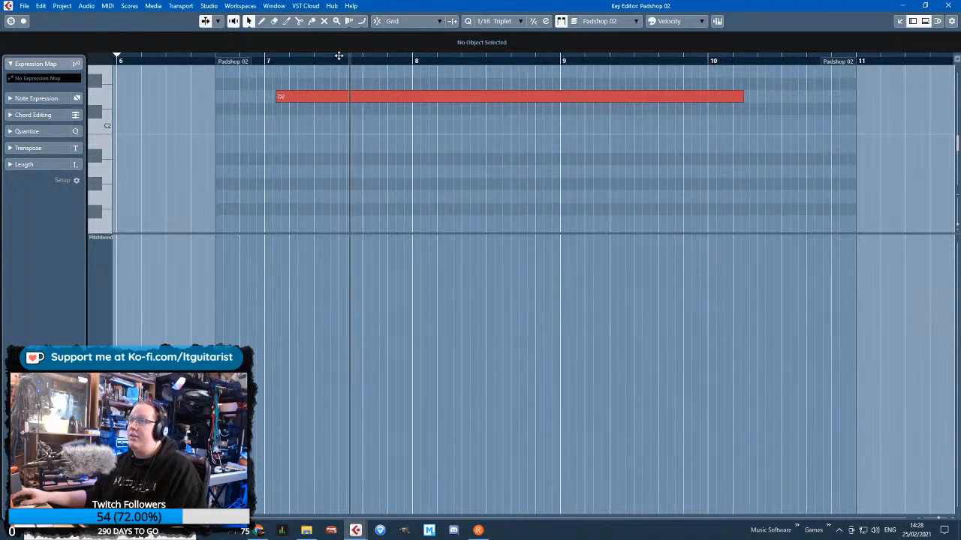
left_click_drag(338, 56, 290, 60)
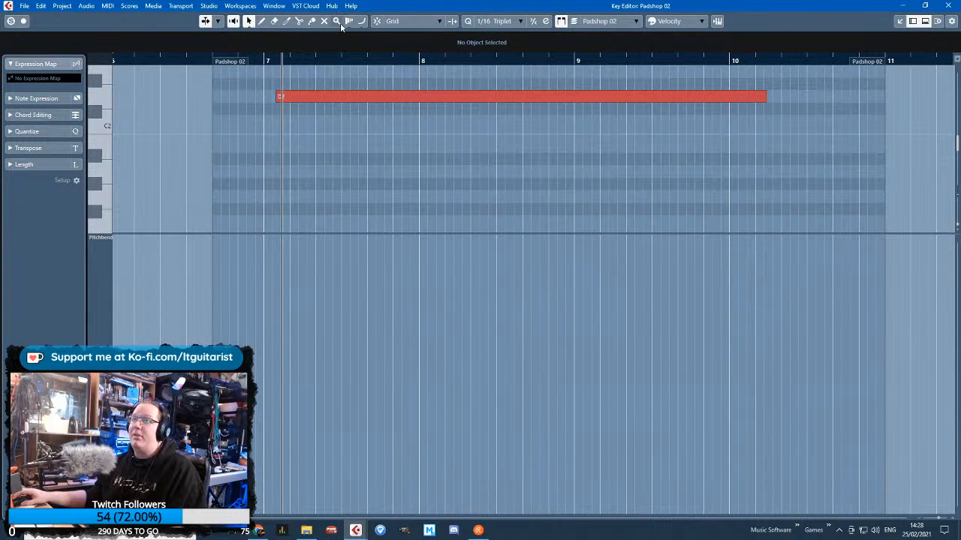
left_click_drag(267, 510, 733, 393)
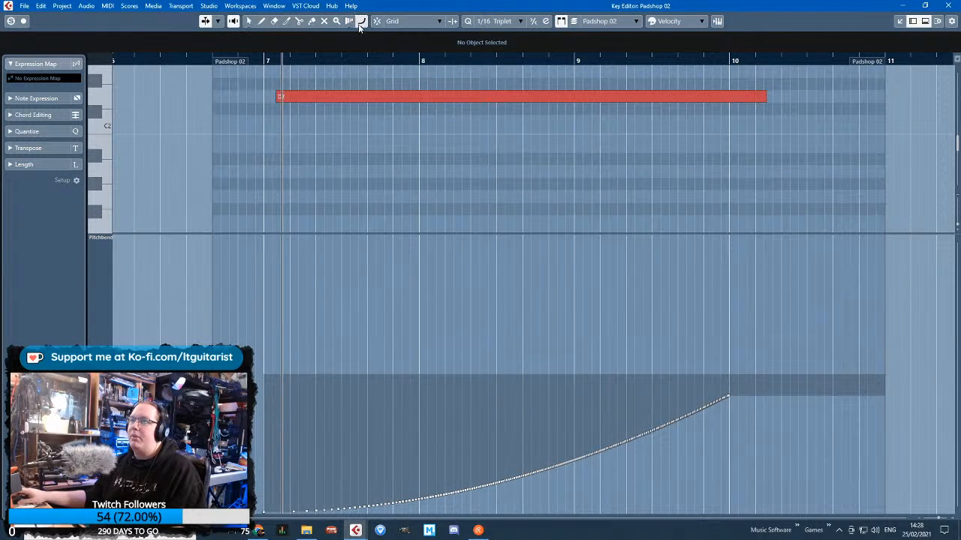
mouse_move(265, 510)
left_mouse_down()
mouse_move(725, 388)
mouse_move(739, 374)
left_mouse_up()
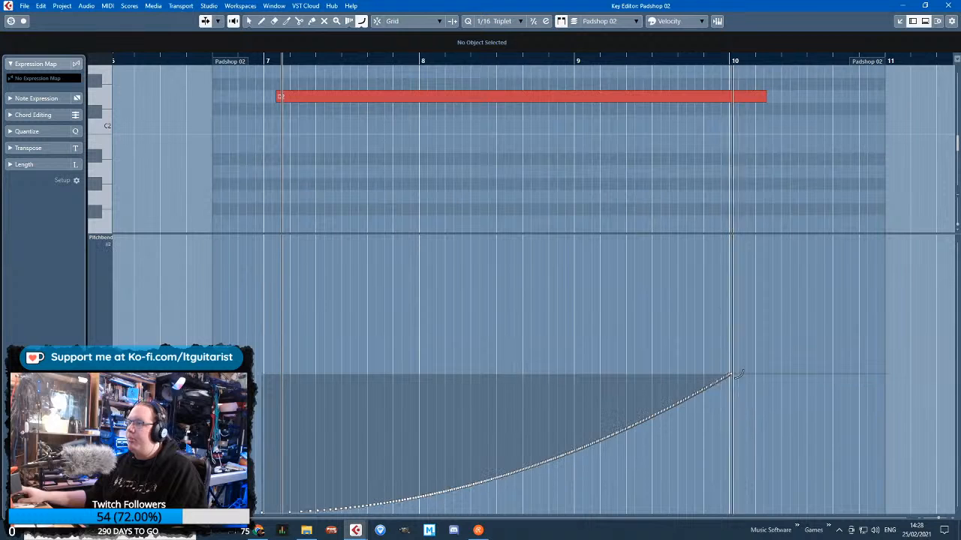
scroll(743, 411, "up", 7)
left_click_drag(674, 389, 651, 391)
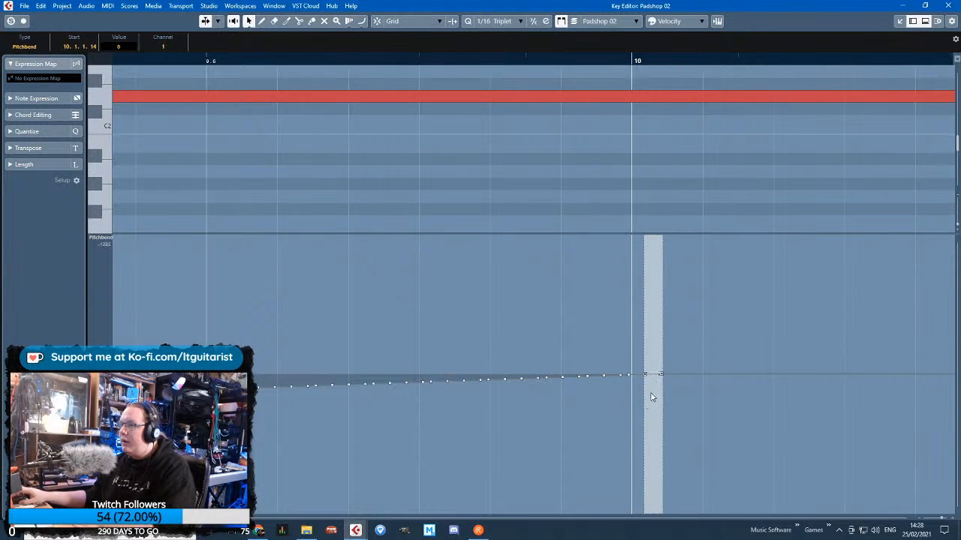
left_click(661, 374)
left_click(645, 374)
scroll(648, 396, "down", 6)
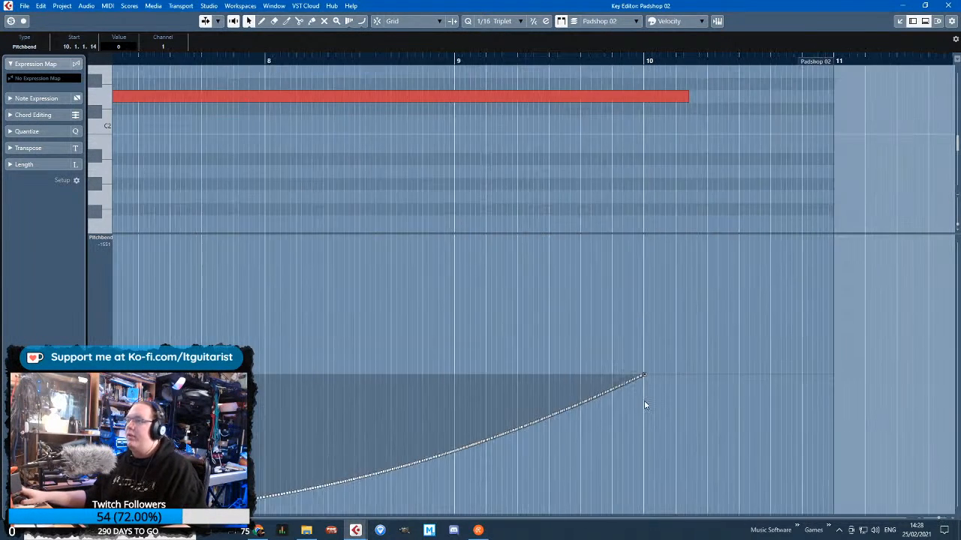
left_click(948, 5)
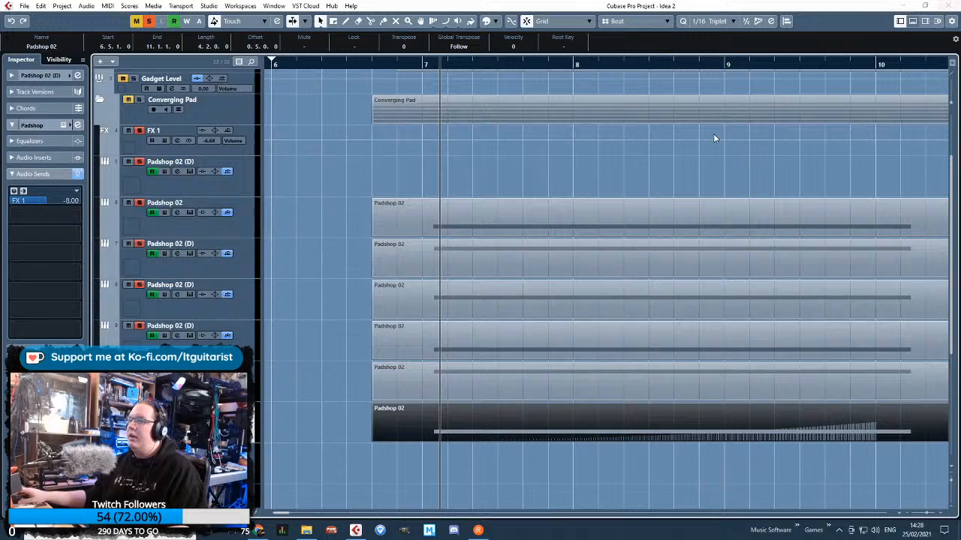
Open the A2 part in the Key Editor with an enlarged Pitchbend lane and extend the note's start back to 7.1.2.16
double_click(423, 389)
left_click_drag(284, 333, 147, 315)
scroll(256, 366, "up", 3)
scroll(256, 367, "left", 3)
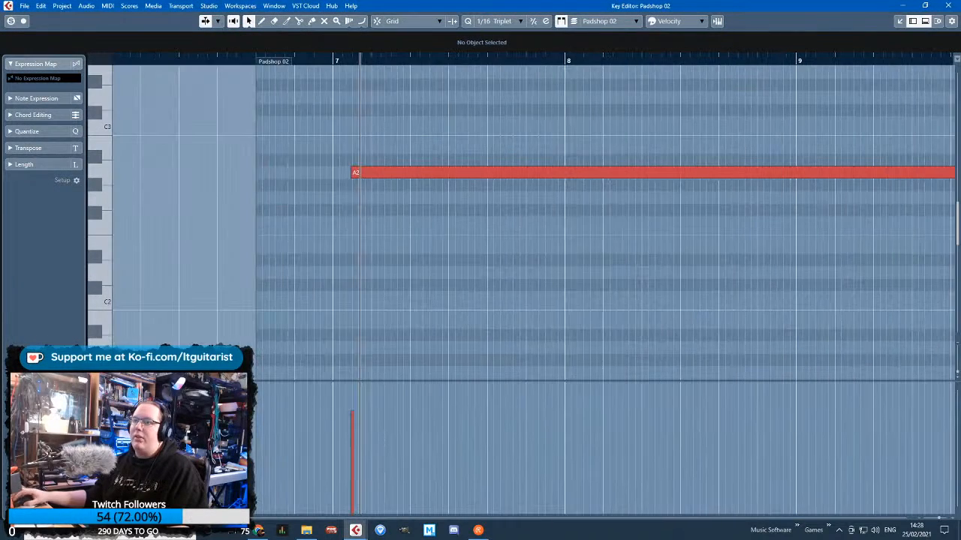
left_click(100, 388)
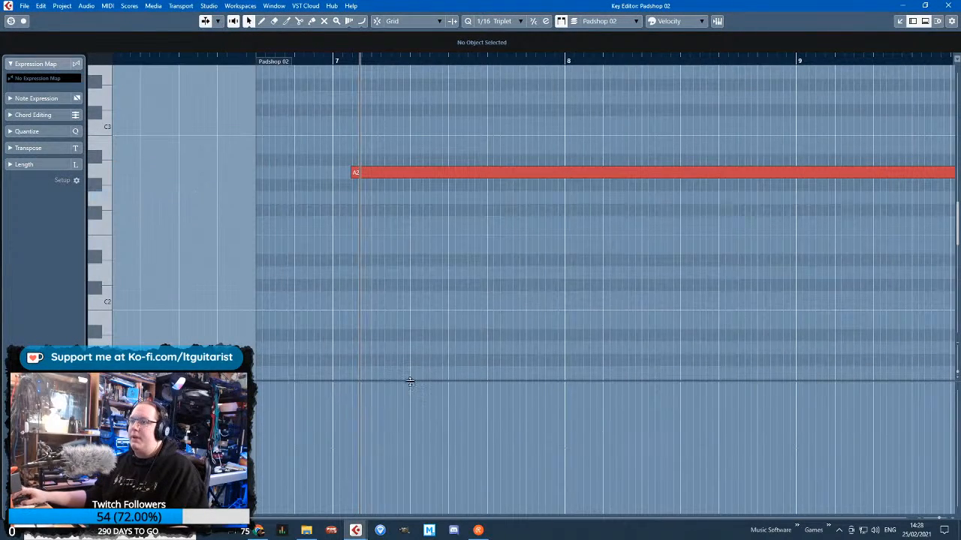
left_click_drag(410, 382, 410, 206)
scroll(409, 163, "down", 3)
scroll(406, 163, "up", 3)
left_click_drag(383, 175, 377, 175)
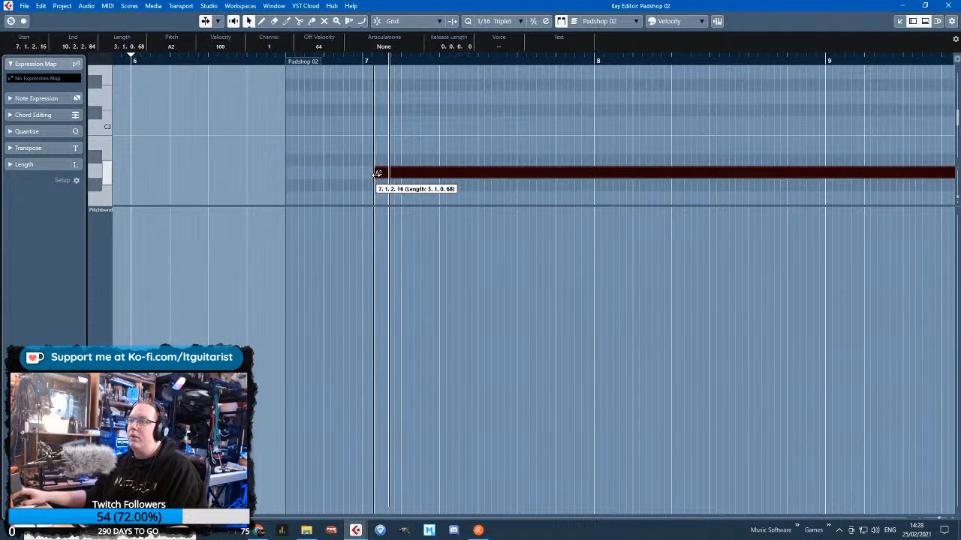
Try a curved Pitchbend ramp under the A2 note, falling gently from the lane's maximum at bar 7 to slightly above 0 at bar 10
scroll(437, 255, "down", 1)
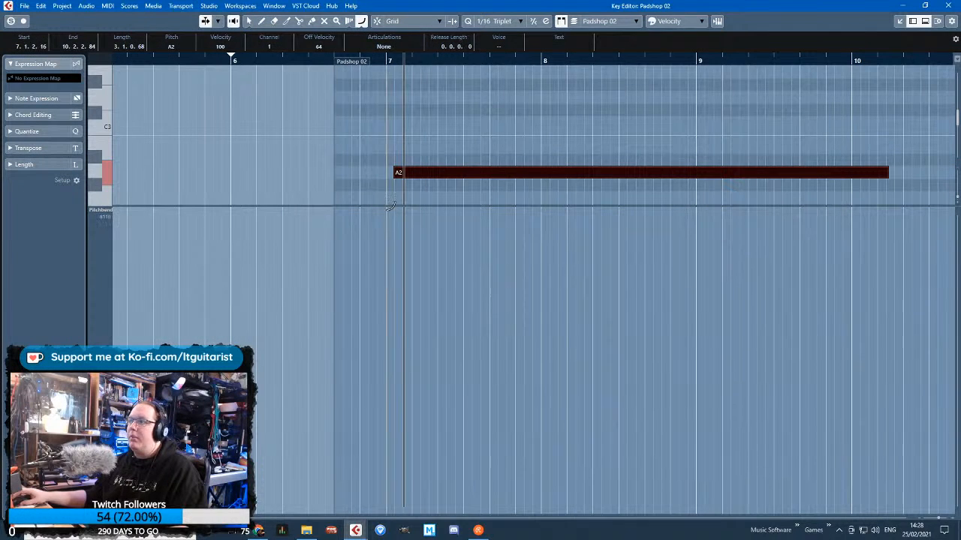
mouse_move(388, 209)
left_mouse_down()
mouse_move(858, 328)
mouse_move(855, 351)
left_mouse_up()
key("1")
Redraw the A2 note's Pitchbend curve to fall steeply from the maximum at bar 7 and flatten to 0 approaching bar 10, then close the editor
left_click(361, 23)
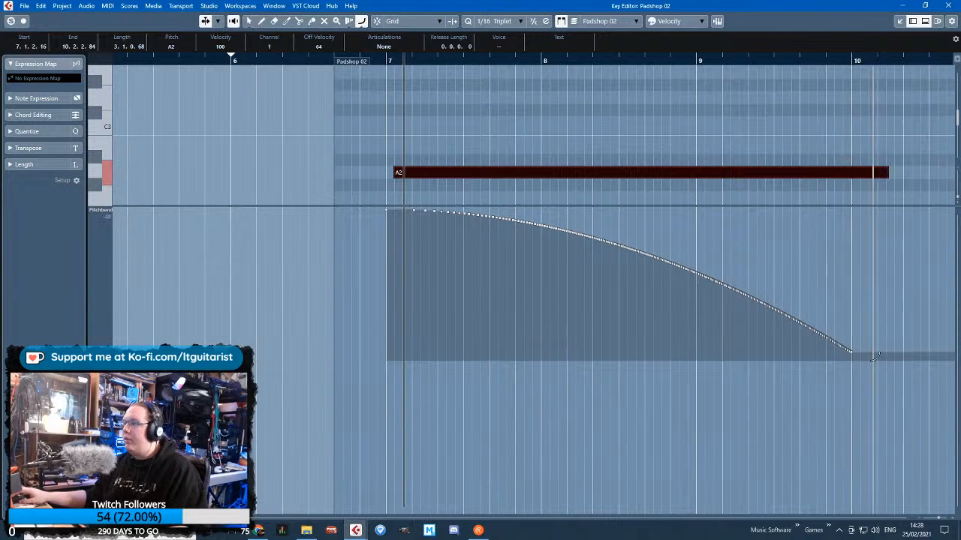
left_click_drag(852, 359, 390, 205)
key("1")
scroll(883, 378, "up", 5)
scroll(832, 348, "down", 5)
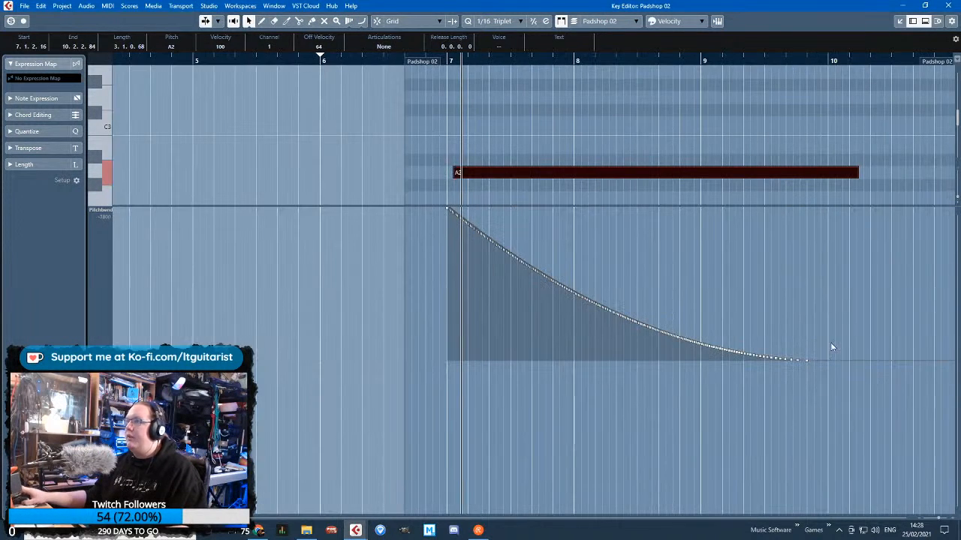
left_click(948, 6)
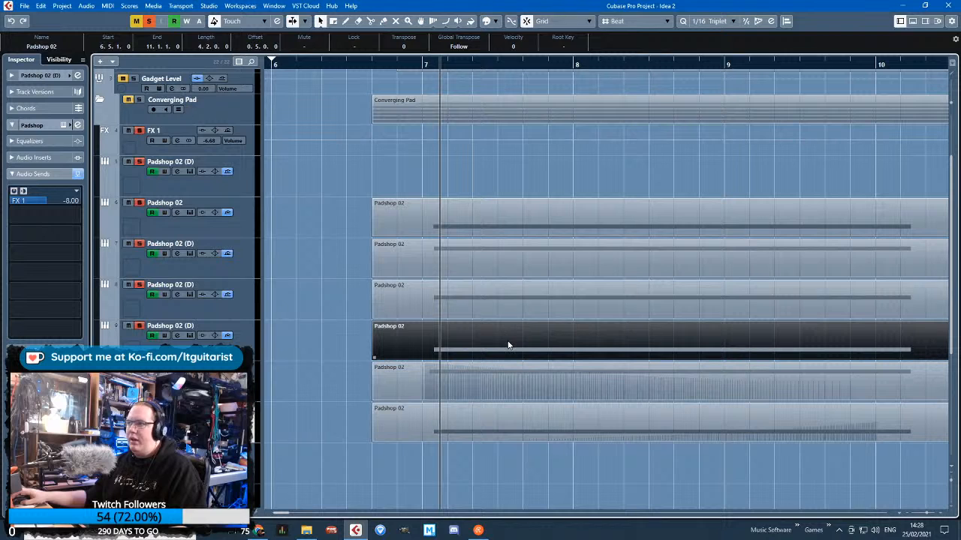
Open the Padshop 02 part above the A2 part in the Key Editor and switch its controller lane to an enlarged Pitchbend lane
double_click(508, 345)
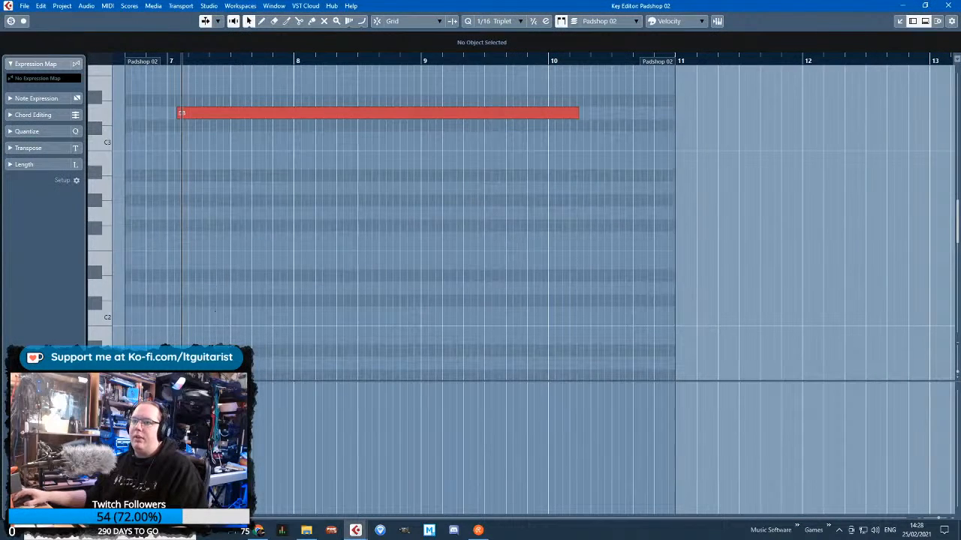
key("ctrl+a")
left_click(100, 388)
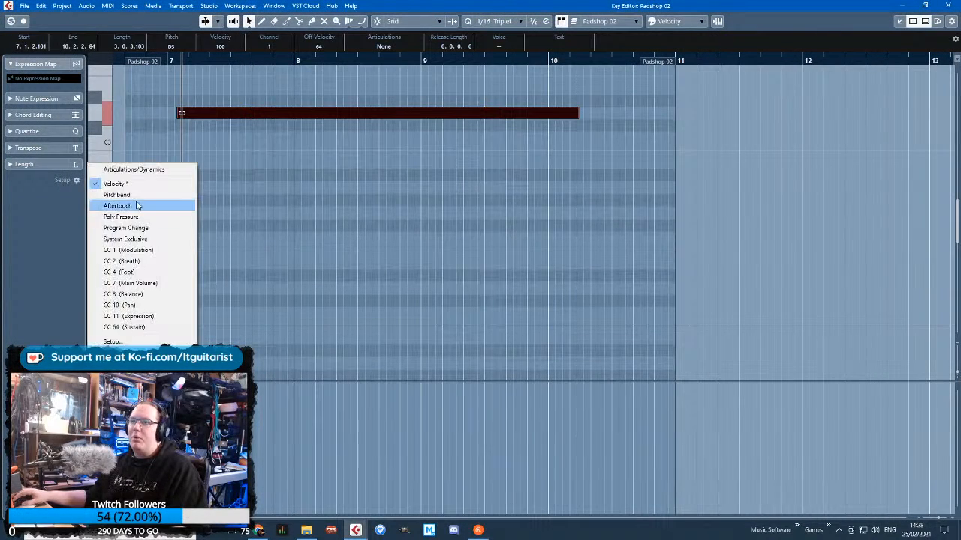
left_click(137, 195)
left_click_drag(279, 381, 279, 230)
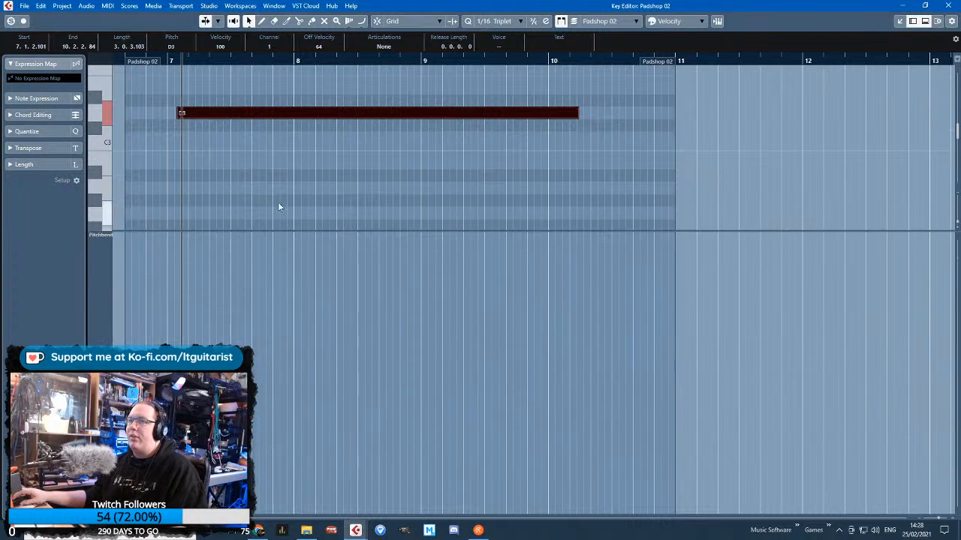
Draw a curved Pitchbend ramp under the D3 note, falling from the lane's maximum at the note's start to 0 at bar 10
left_click(241, 297)
scroll(239, 299, "left", 3)
key("h")
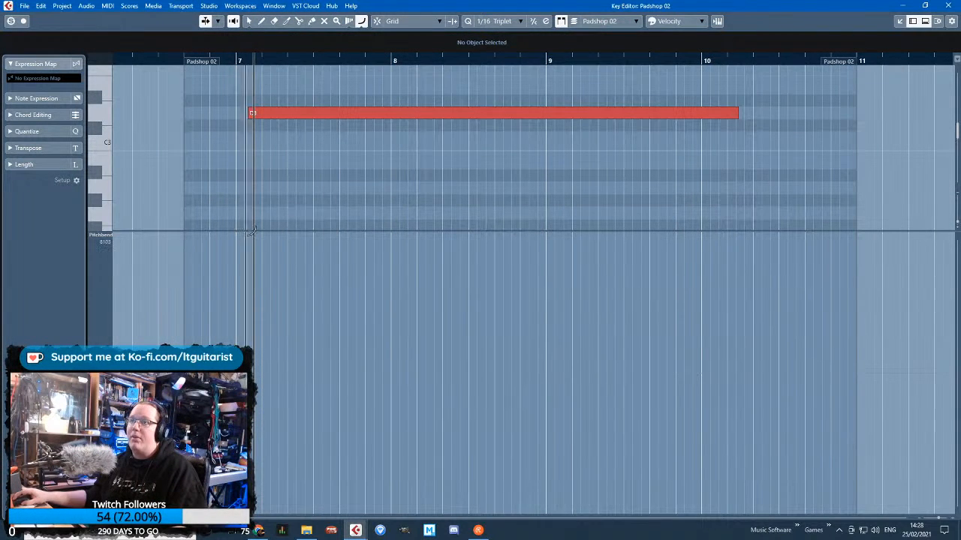
mouse_move(251, 234)
left_mouse_down()
mouse_move(515, 274)
mouse_move(691, 285)
mouse_move(704, 365)
left_mouse_up()
key("g")
key("g")
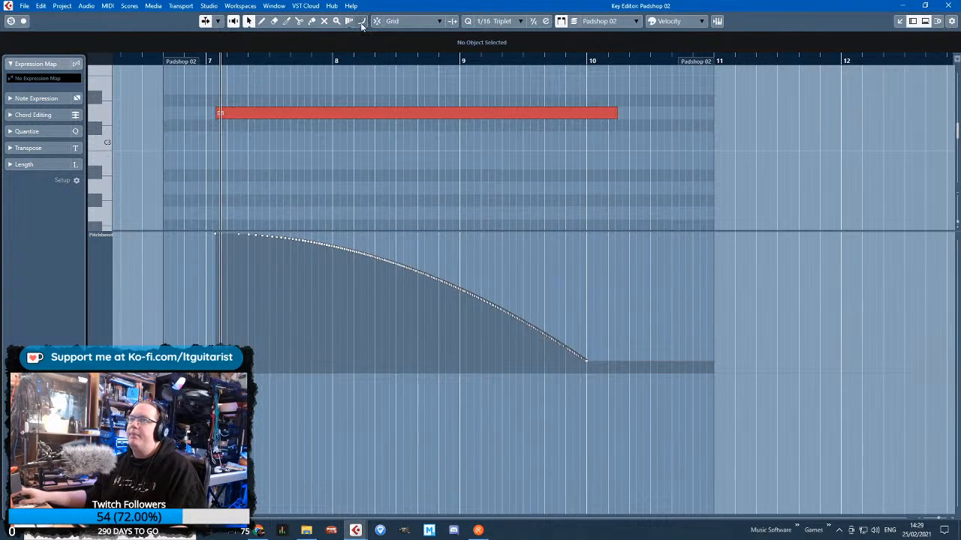
mouse_move(221, 231)
left_mouse_down()
mouse_move(500, 324)
mouse_move(589, 366)
left_mouse_up()
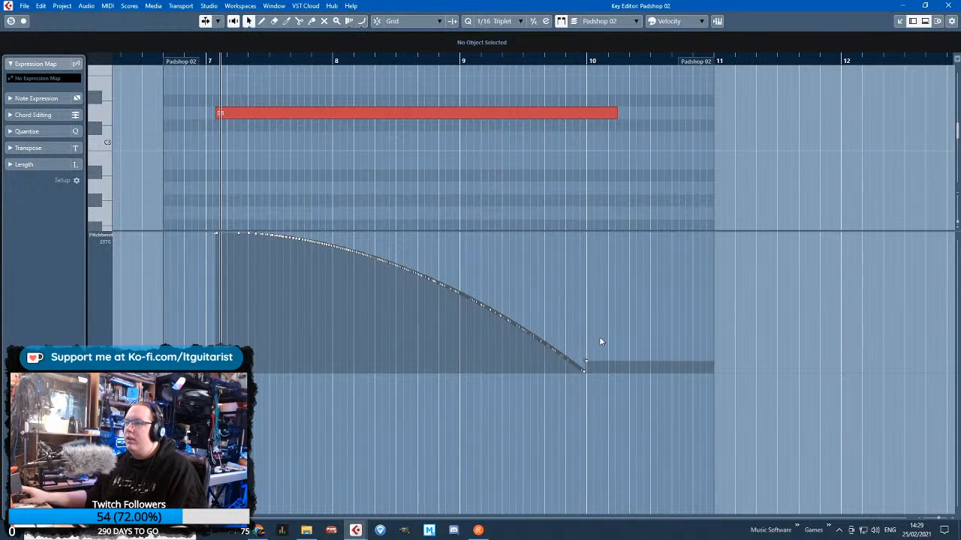
Delete the stray Pitchbend point above 0 at bar 10 and return to the project's arrangement near bar 7
scroll(592, 348, "up", 5)
left_click(560, 363)
key("Delete")
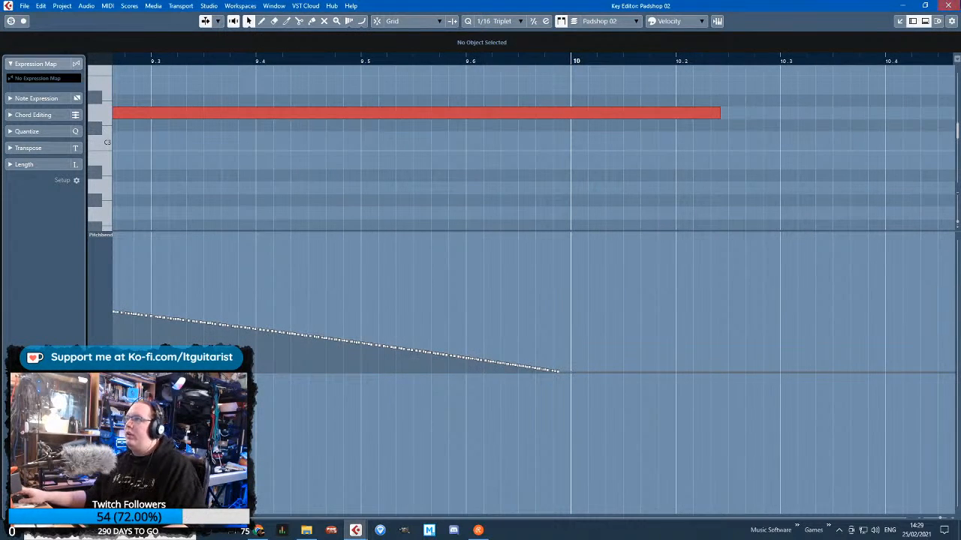
left_click(948, 5)
left_click(434, 61)
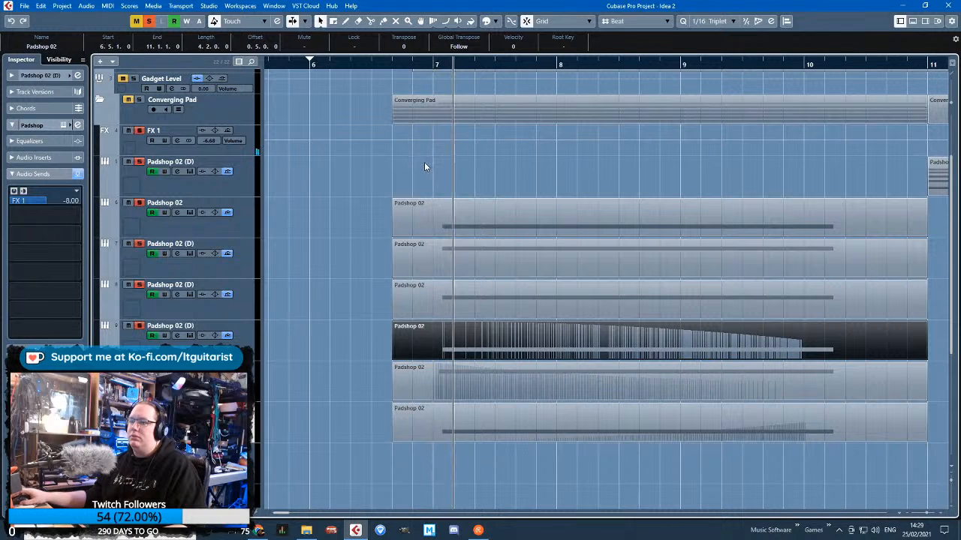
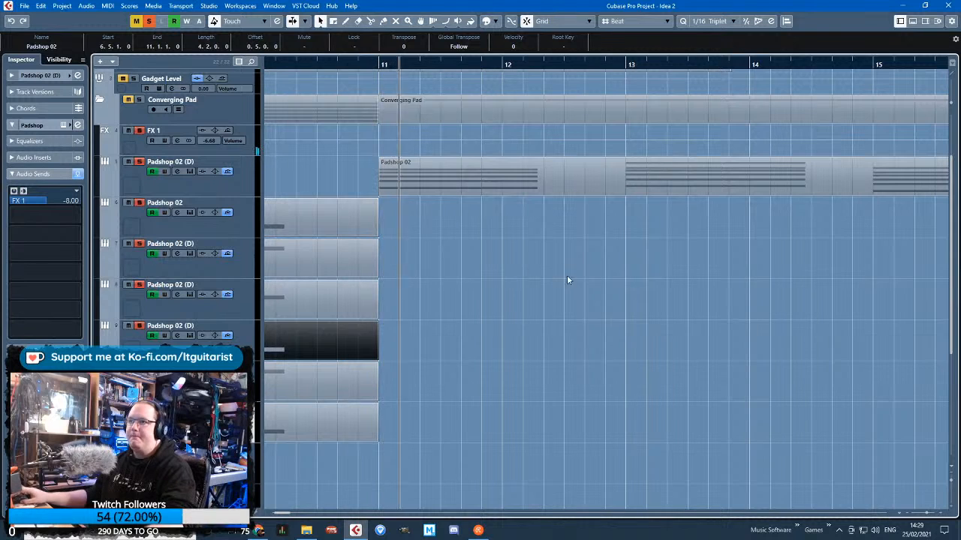
Select the Padshop 02 part on track 8 and open that track's Padshop instrument
left_click_drag(696, 344, 762, 388)
scroll(763, 389, "down", 2)
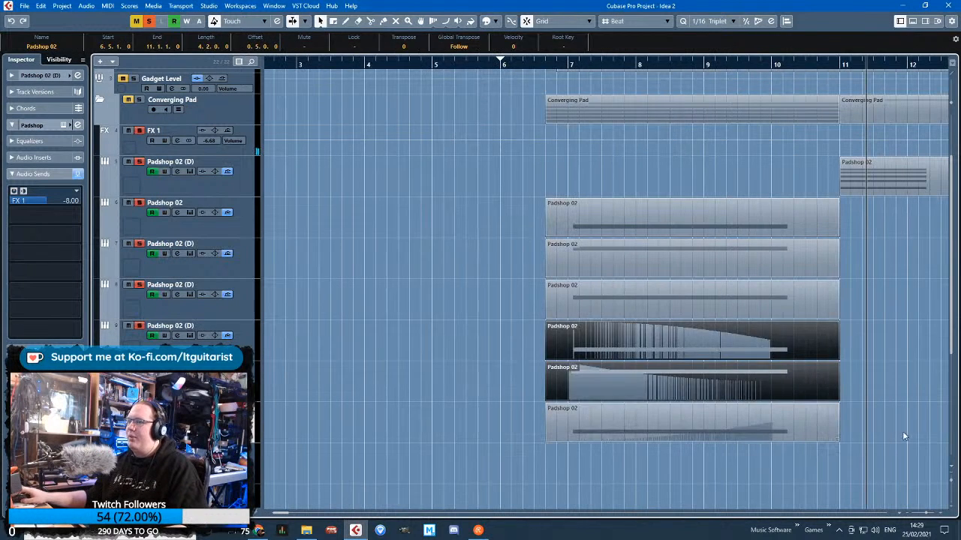
left_click(902, 431)
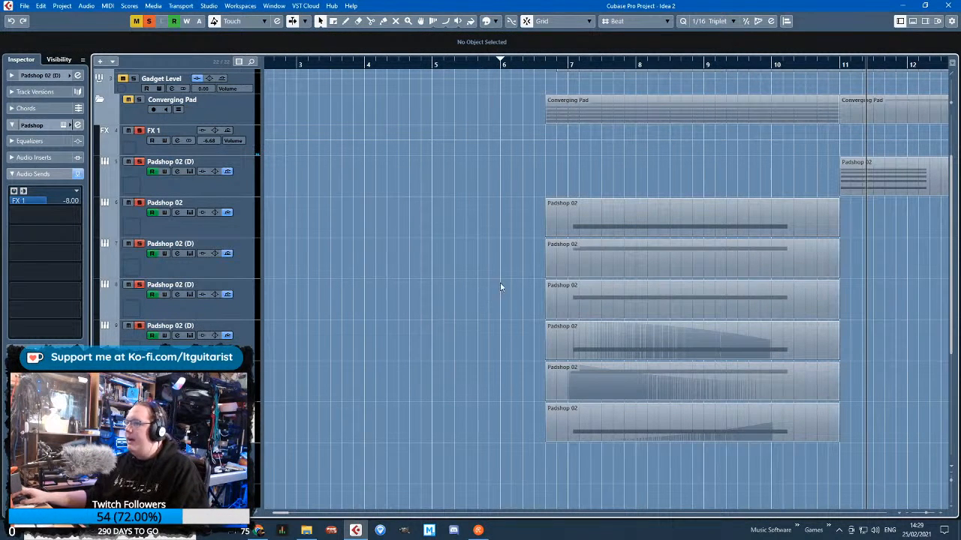
left_click(586, 307)
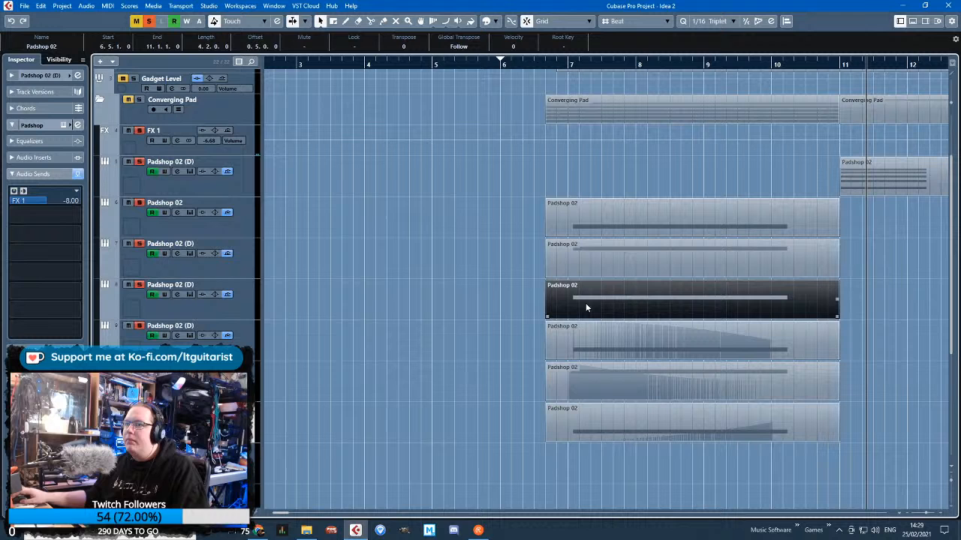
left_click(221, 316)
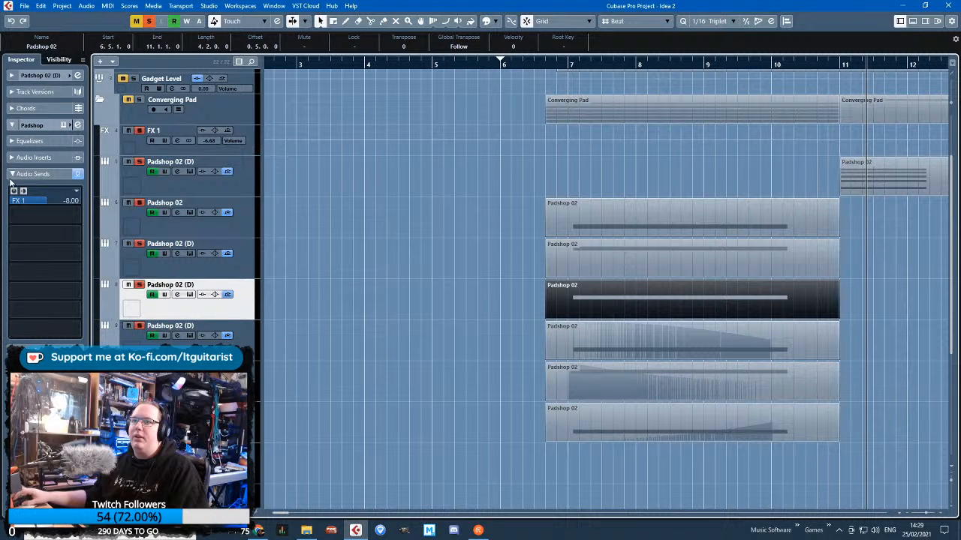
left_click(12, 175)
left_click(63, 125)
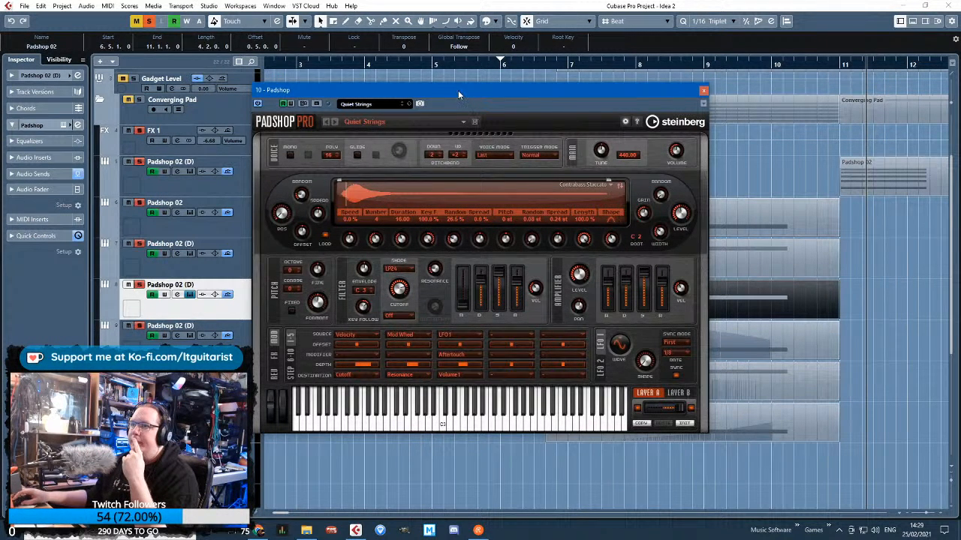
left_click_drag(457, 90, 471, 83)
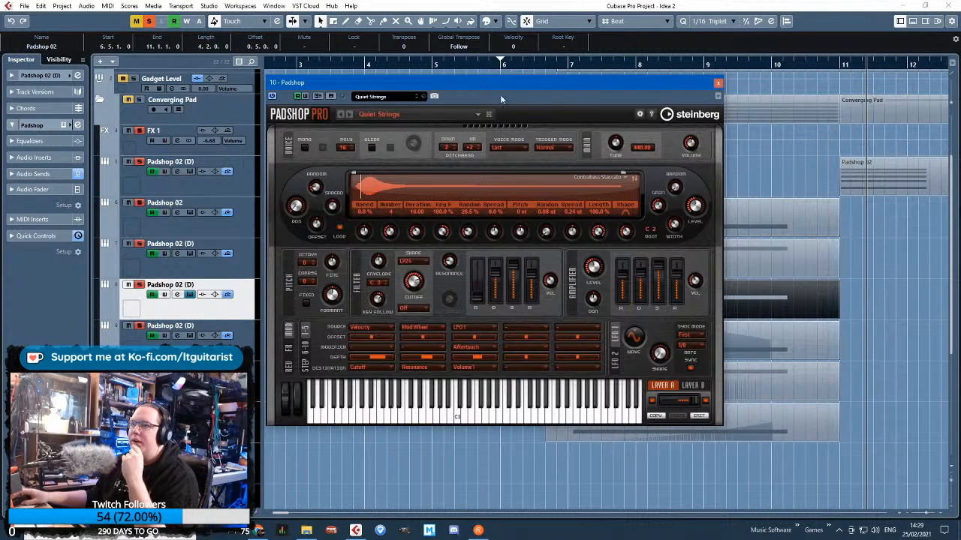
Add an automation lane under track 8 and assign it Padshop's Layer B parameter B Fine
left_click(103, 316)
left_click(165, 326)
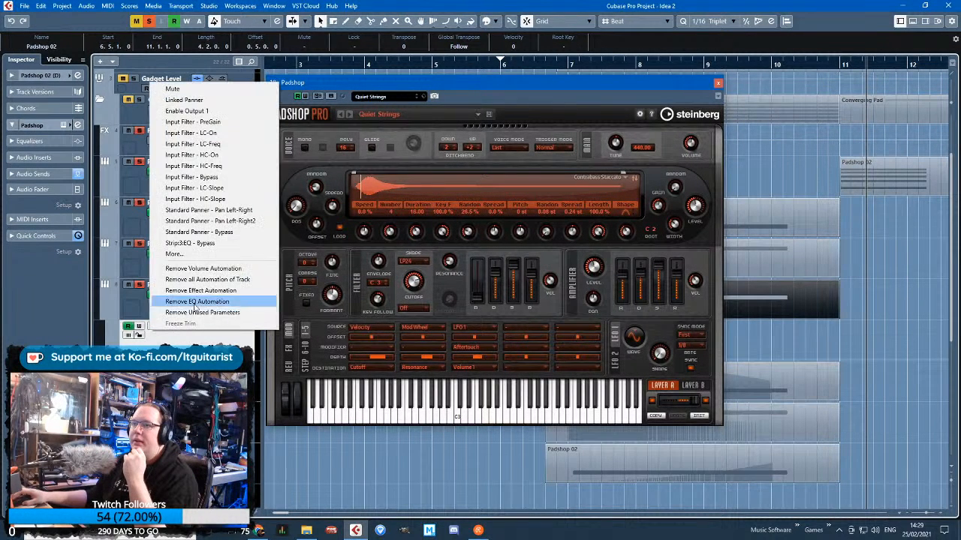
left_click(202, 255)
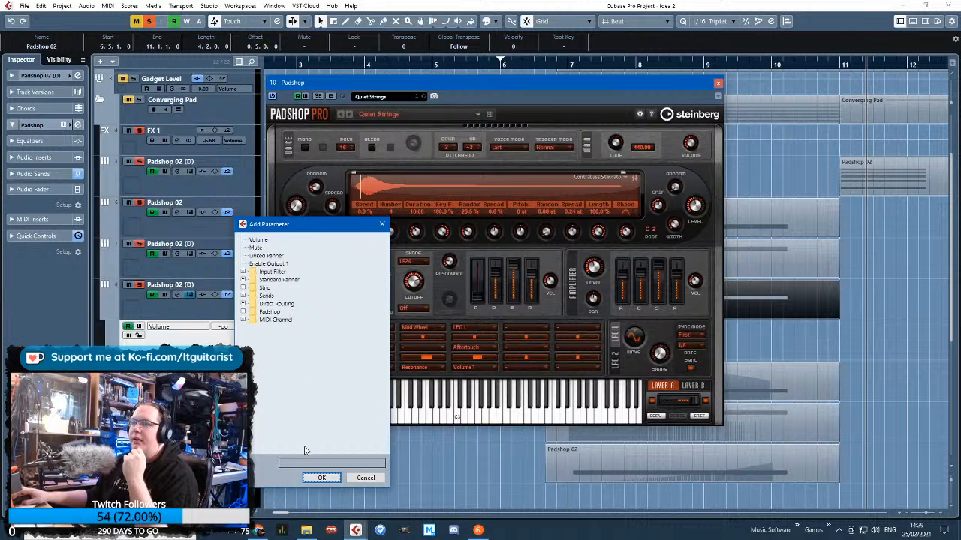
left_click(243, 312)
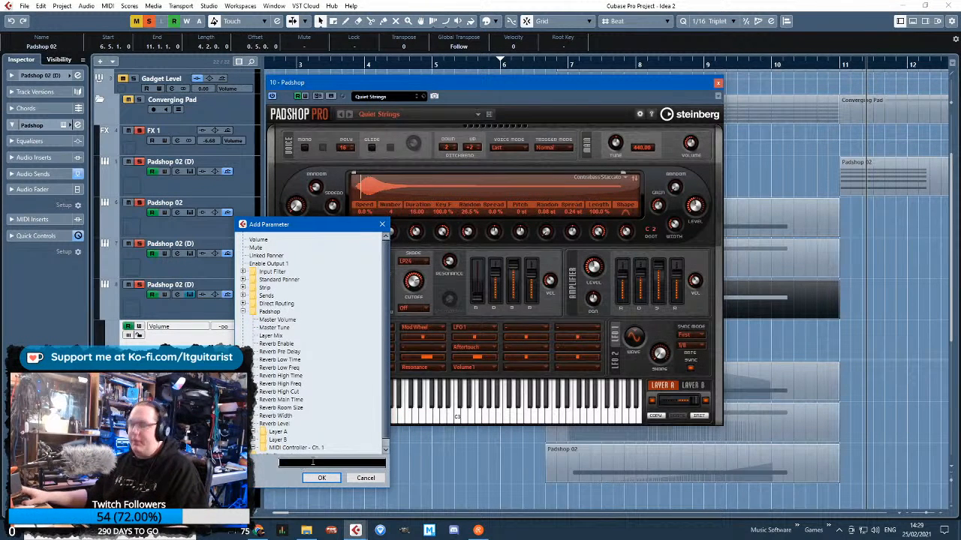
type("f")
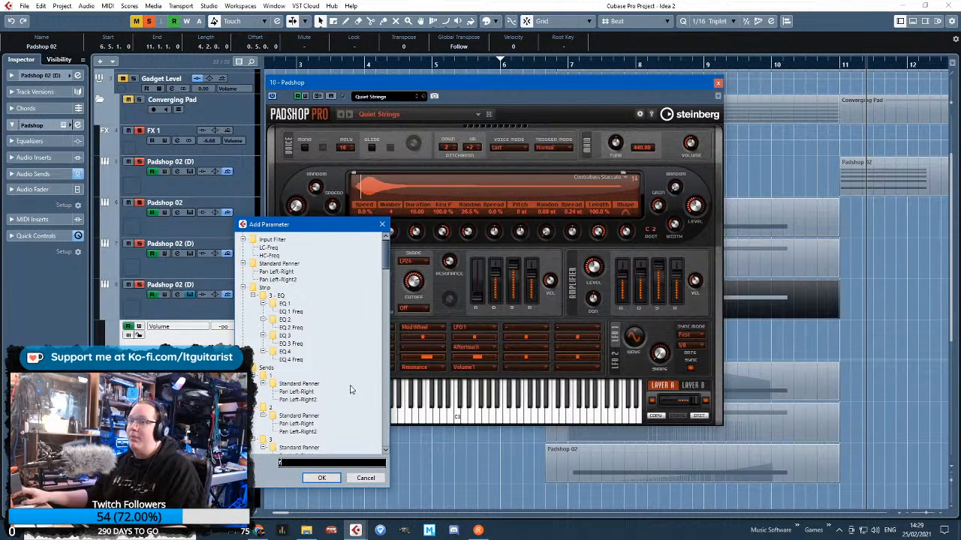
type("ine")
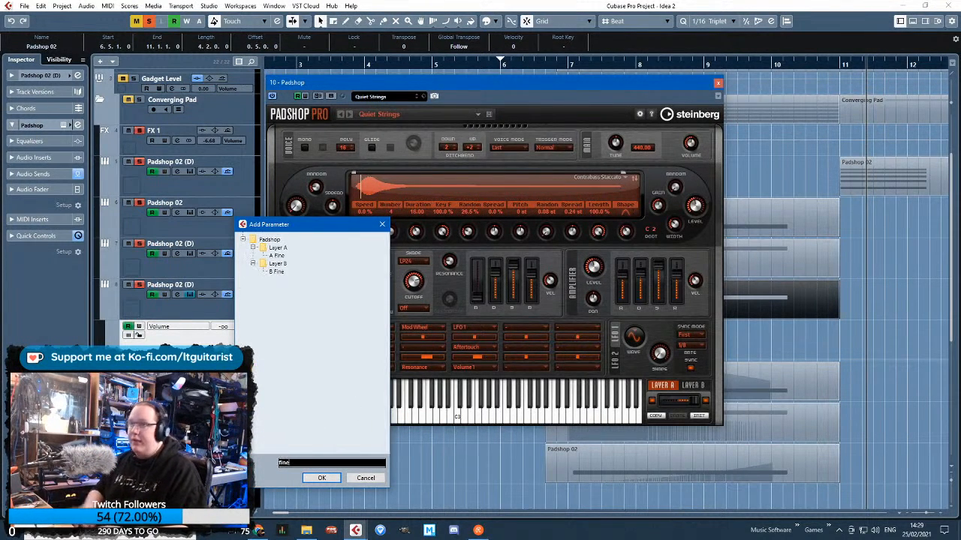
double_click(278, 272)
Move the Padshop window aside and draw a B Fine ramp on track 8 from -100 at bar 7 to 0 at bar 10
left_click_drag(498, 88, 960, 115)
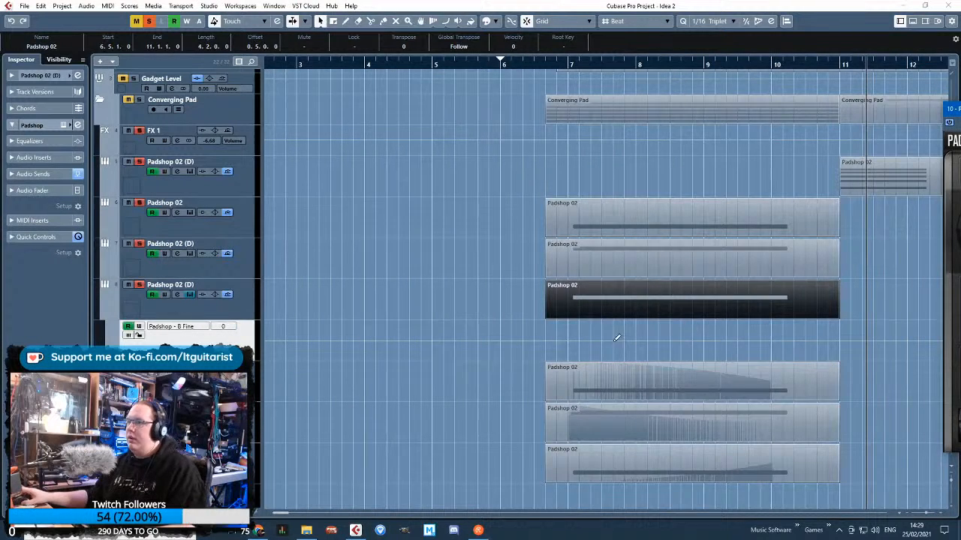
scroll(617, 334, "up", 3)
left_click_drag(812, 327, 795, 343)
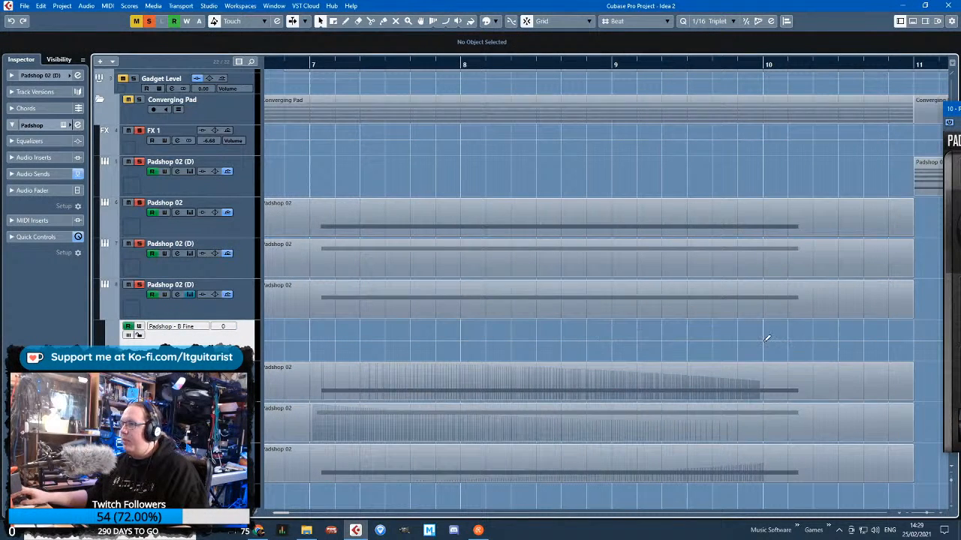
left_click(762, 340)
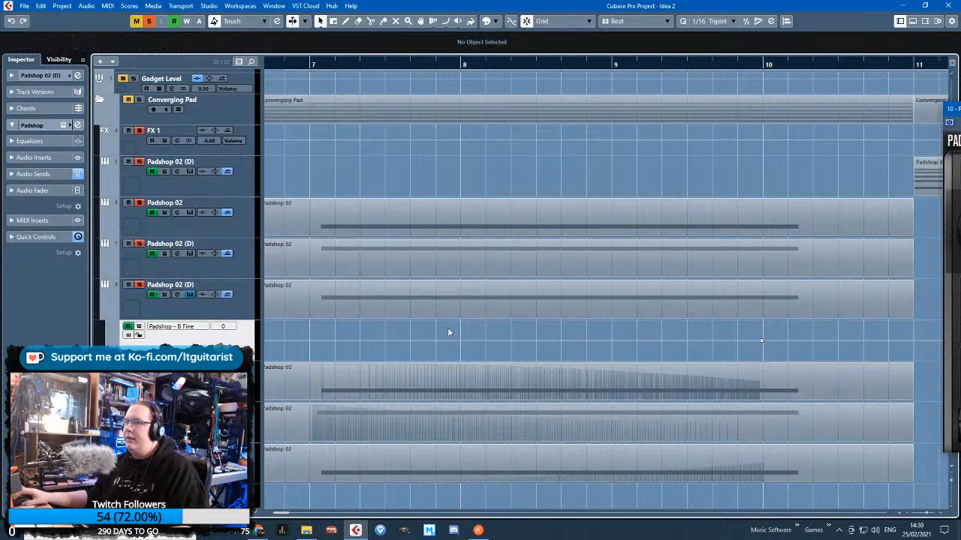
scroll(451, 333, "left", 3)
left_click_drag(461, 340, 435, 360)
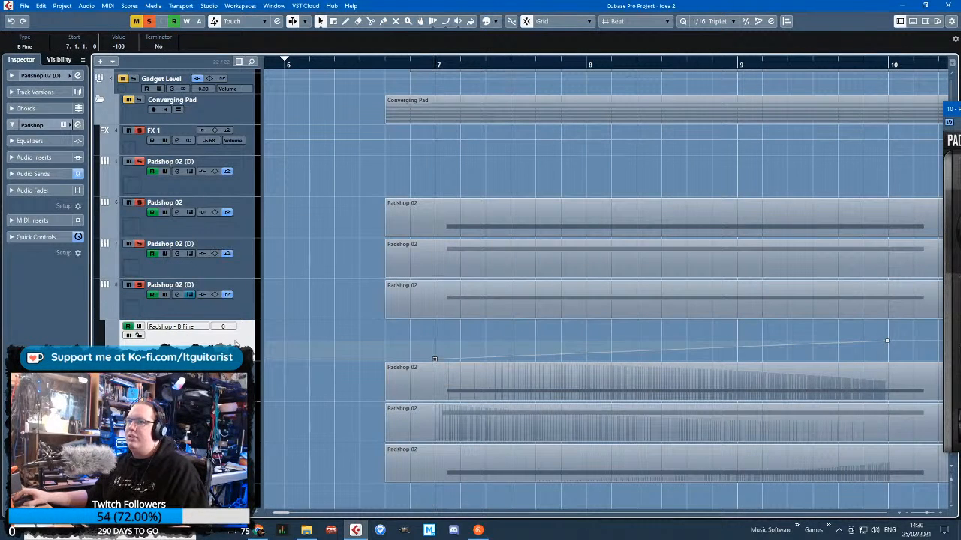
Solo track 8 and play its B Fine ramp from bar 7
left_click(428, 72)
left_click(430, 64)
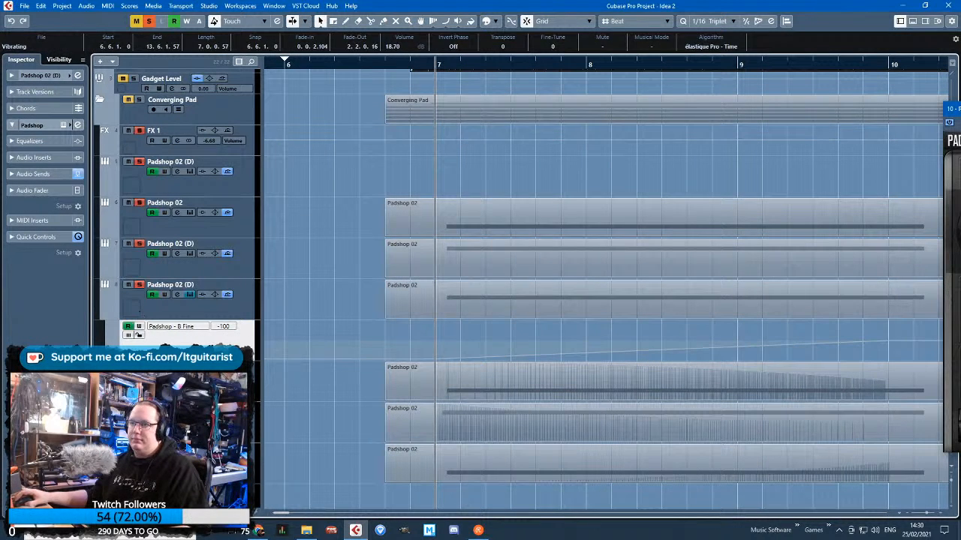
left_click(234, 295)
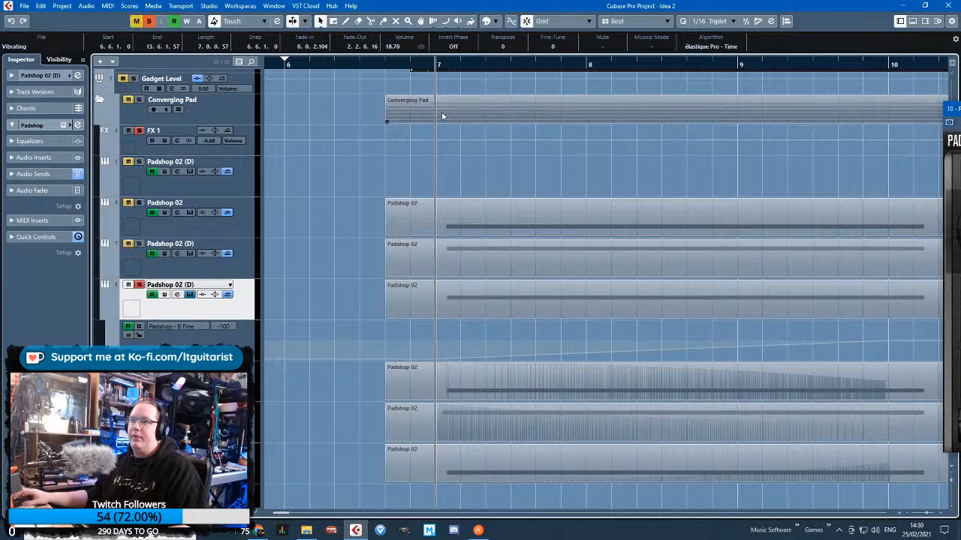
scroll(470, 244, "down", 2)
key("space")
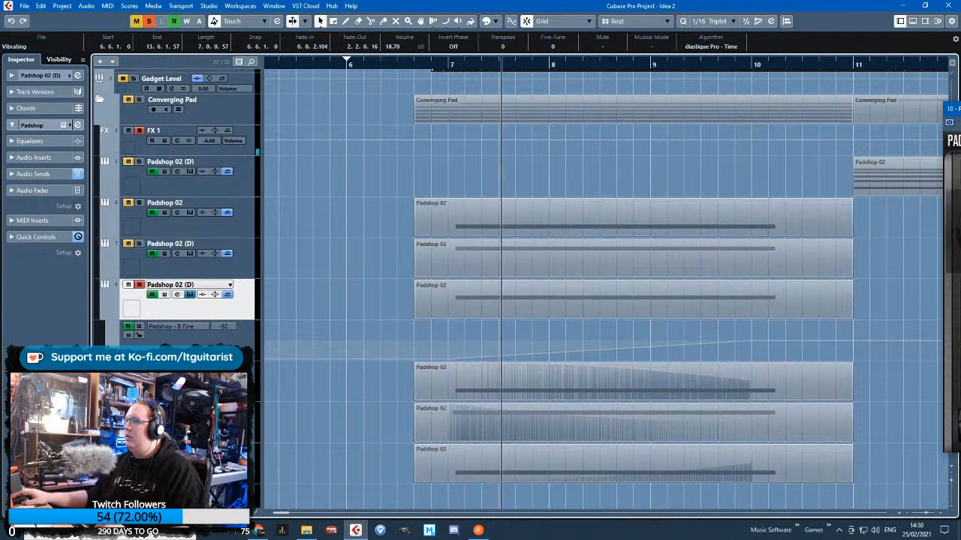
Bend the middle of track 8's B Fine ramp slightly upward into a curve and stop playback
left_click(600, 350)
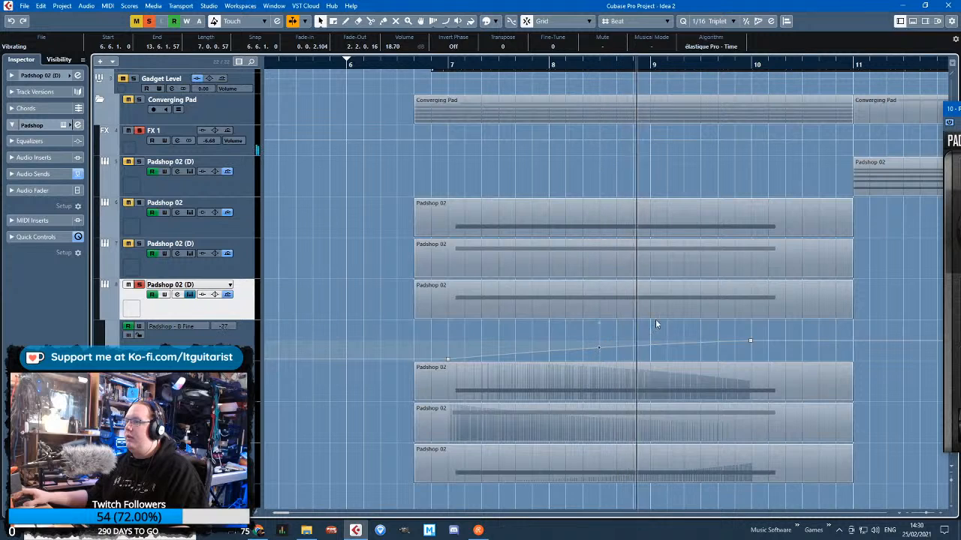
left_click(708, 290)
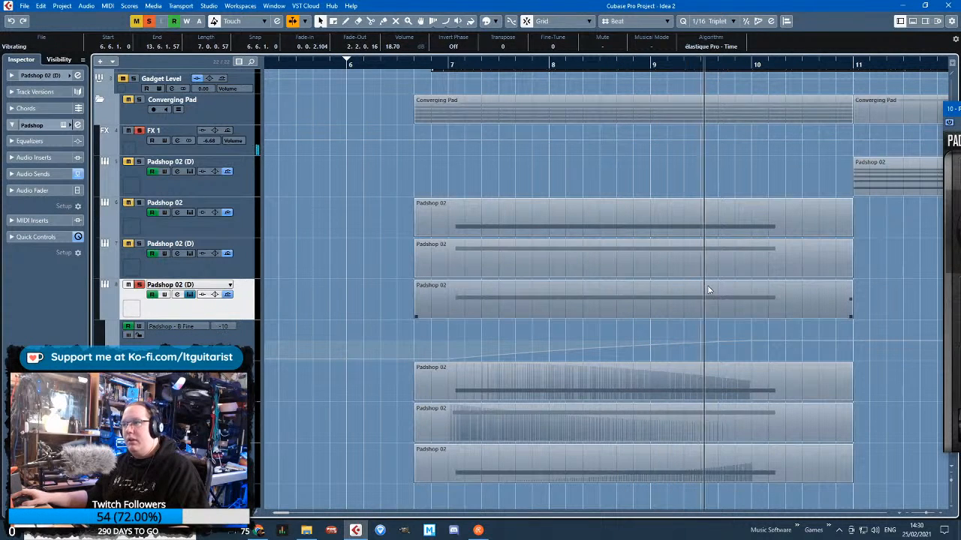
key("space")
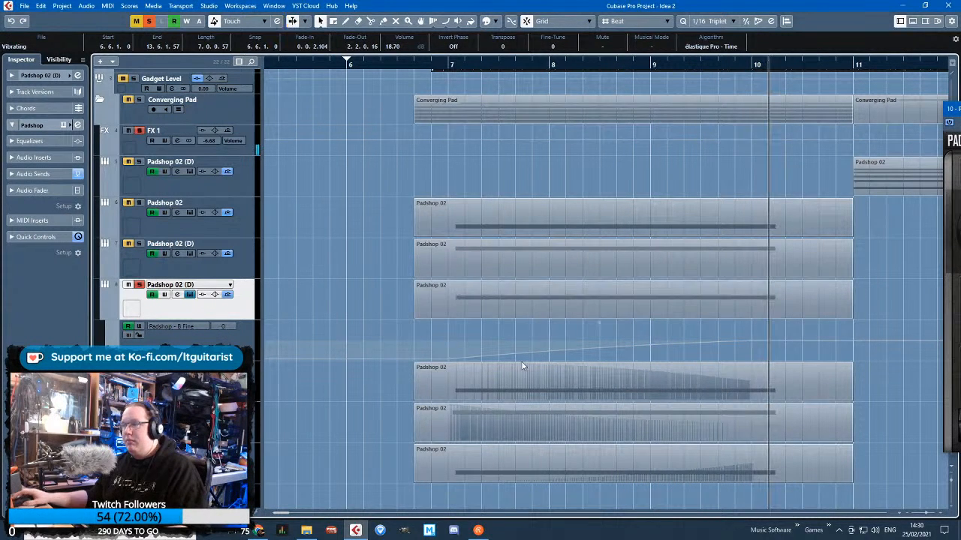
left_click(105, 398)
left_click(178, 409)
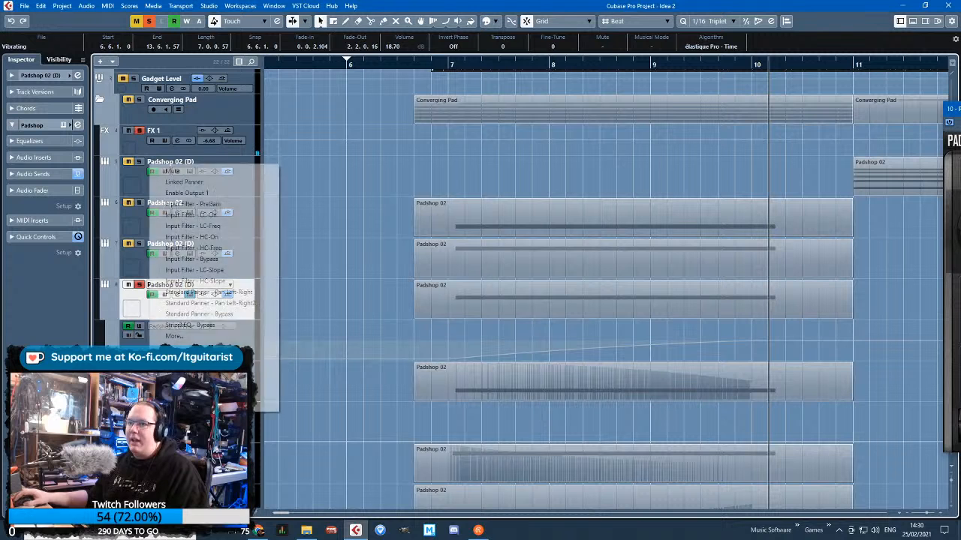
left_click(350, 427)
Add a Padshop B Fine automation lane under track 10 and draw a curve falling from 100 at bar 7 to 0 at bar 10
scroll(350, 426, "down", 4)
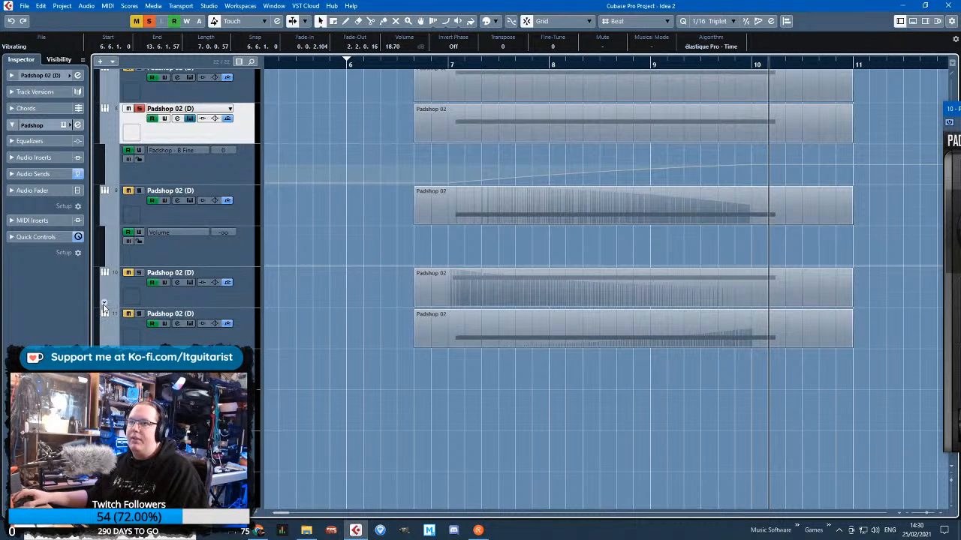
left_click(105, 308)
left_click(162, 315)
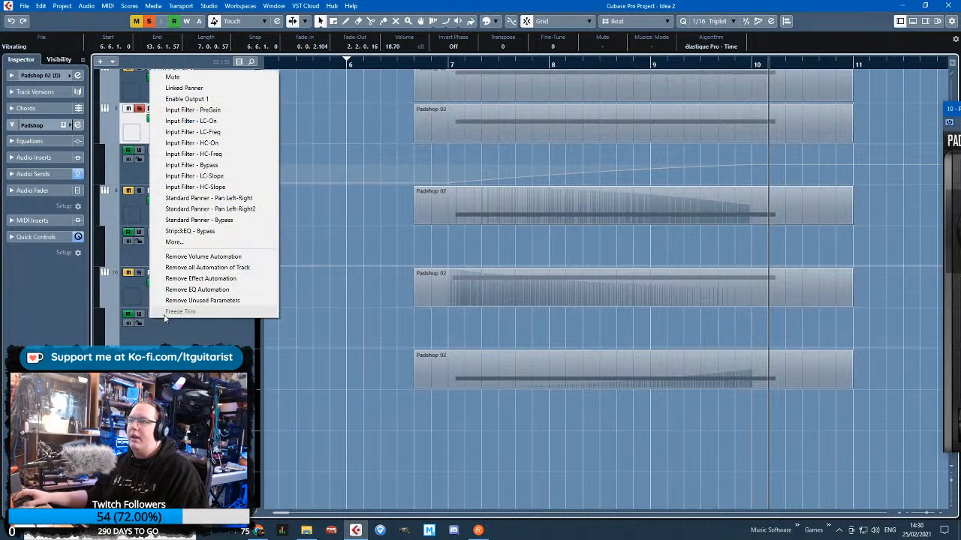
left_click(197, 243)
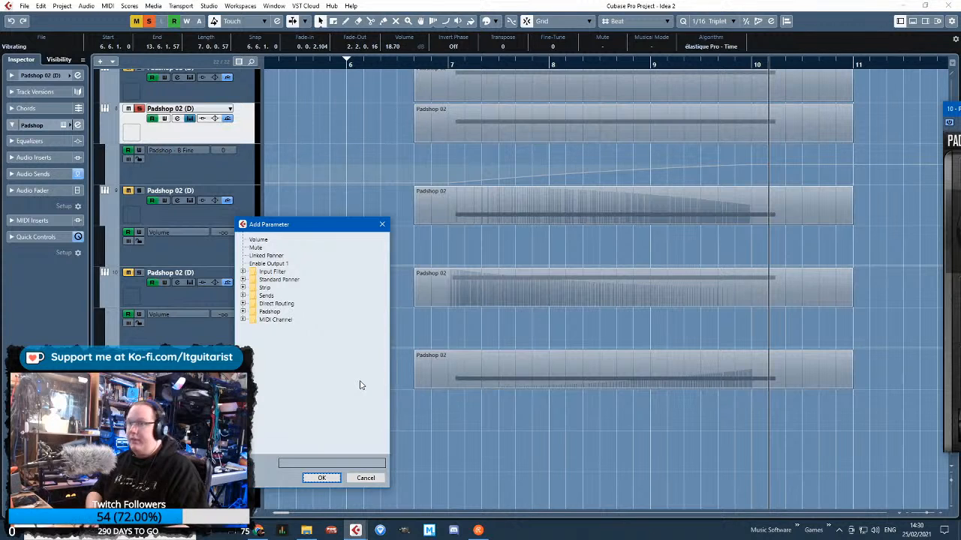
type("fine")
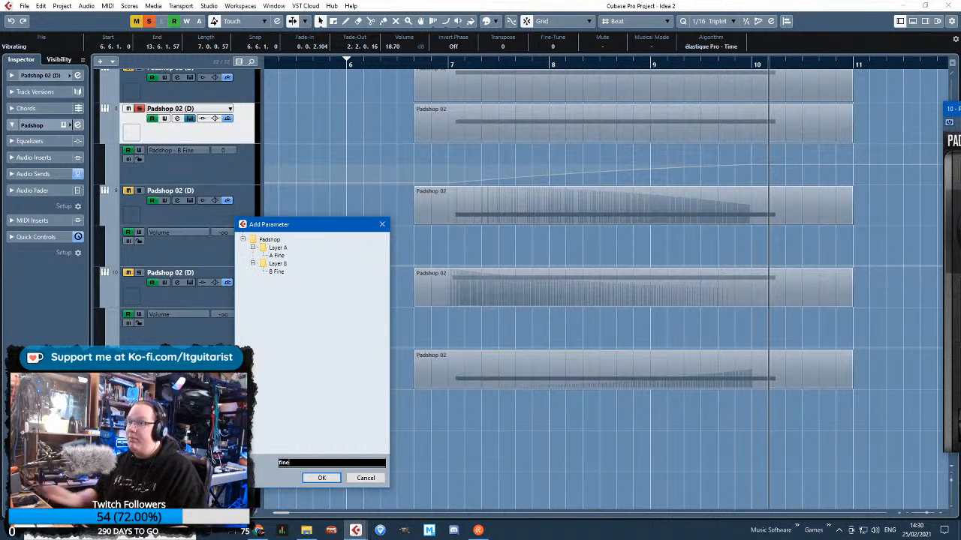
double_click(273, 274)
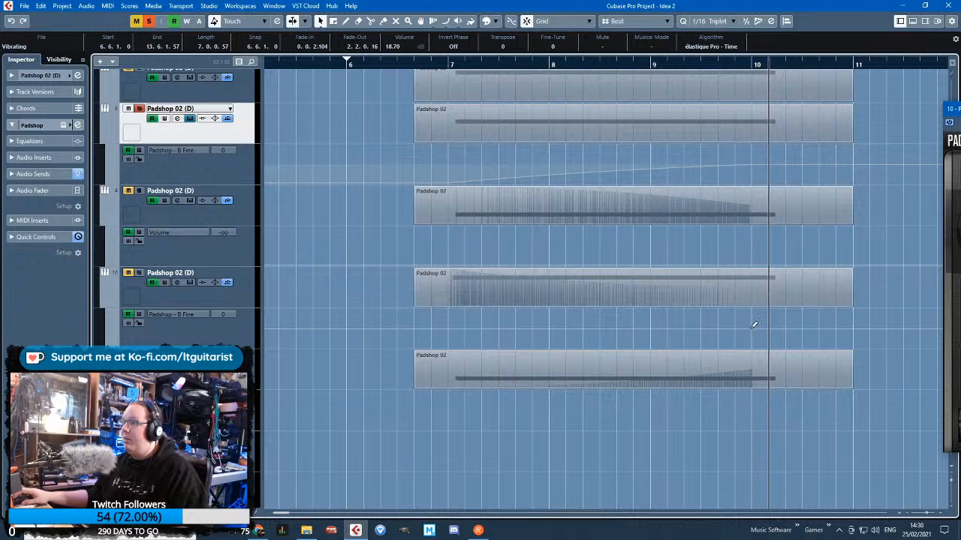
mouse_move(757, 326)
left_mouse_down()
mouse_move(476, 320)
mouse_move(447, 309)
left_mouse_up()
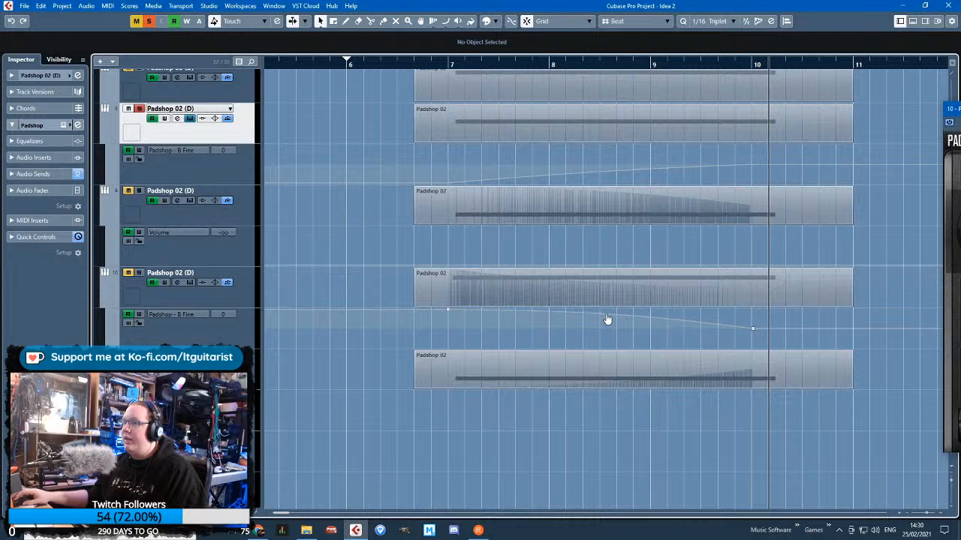
Solo track 10 together with track 8 and play both from the start of their parts
left_click(415, 64)
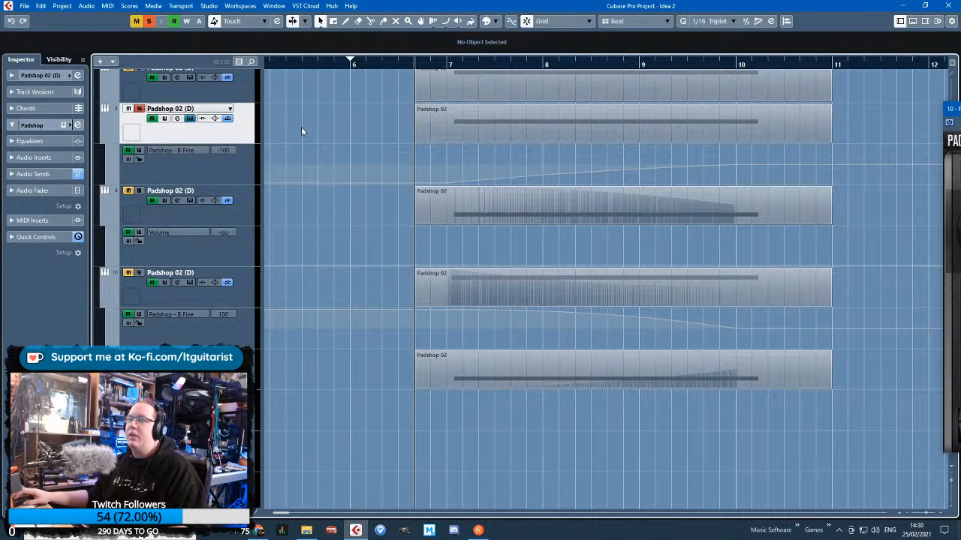
left_click(138, 274)
key("space")
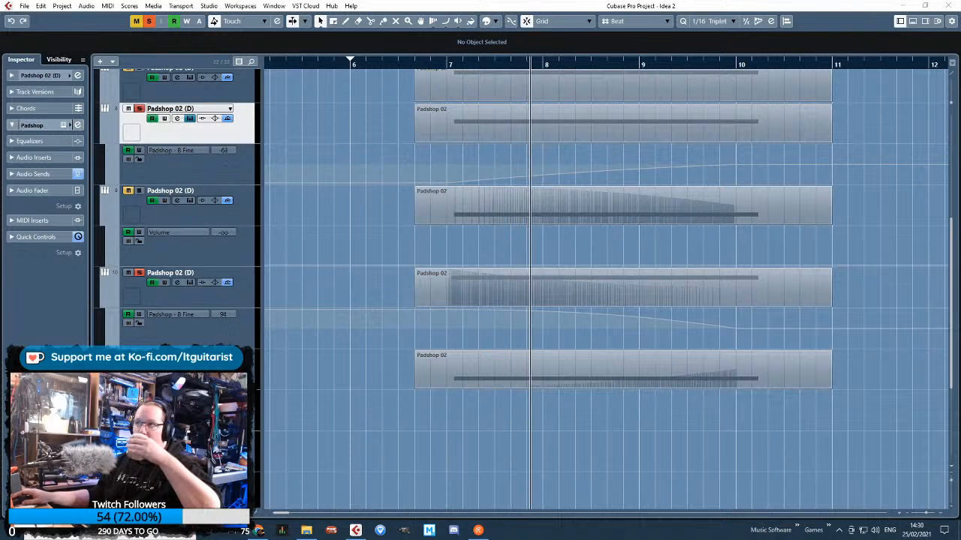
left_click(379, 206)
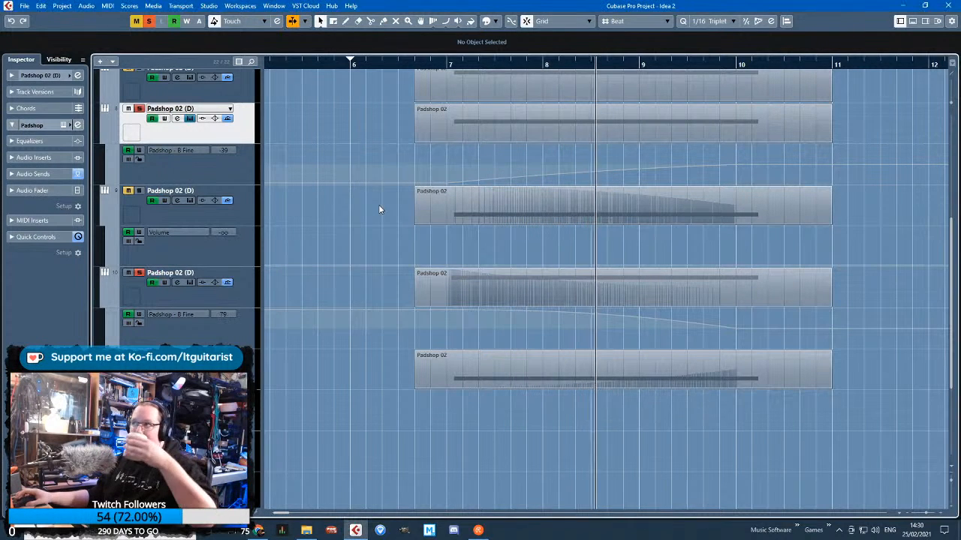
Hide the automation lanes under tracks 10 and 9 and clear all track solos
scroll(421, 213, "up", 2)
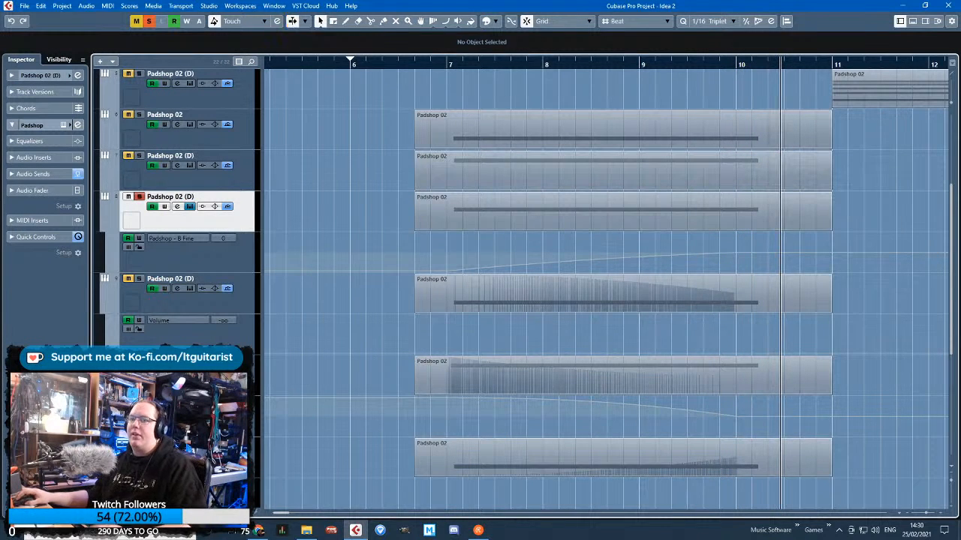
left_click(104, 390)
left_click(105, 309)
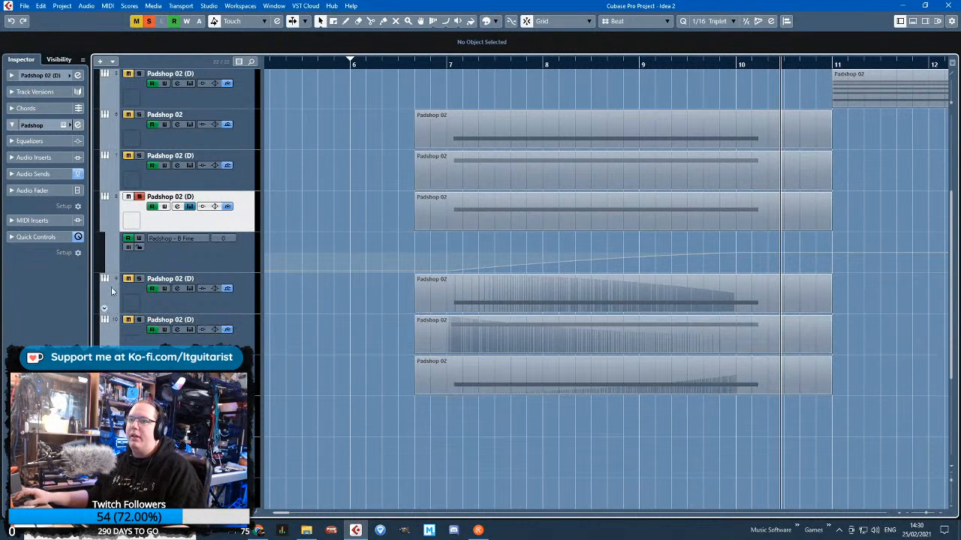
Add a Padshop B Fine automation lane under track 7, with the playhead set to bar 7
left_click(134, 177)
left_click(450, 68)
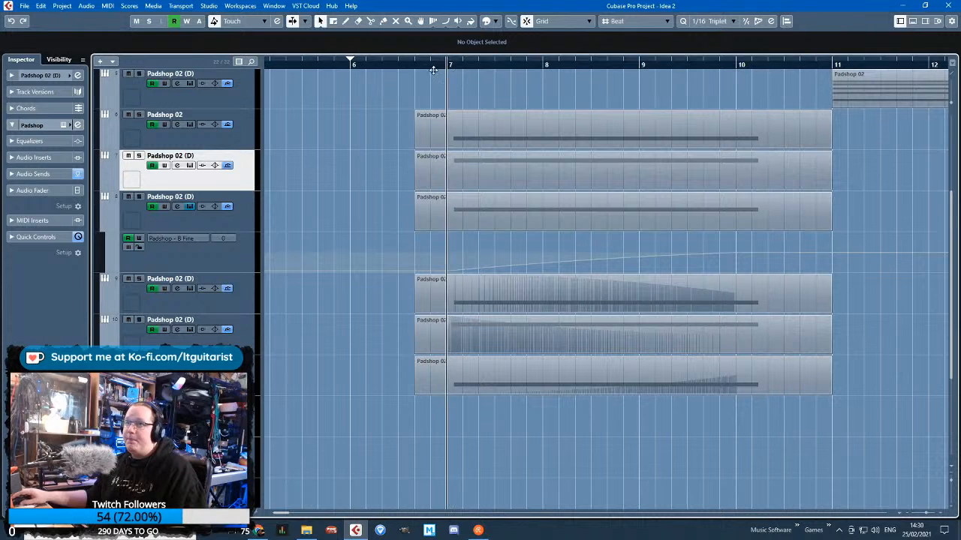
left_click(105, 185)
left_click(106, 184)
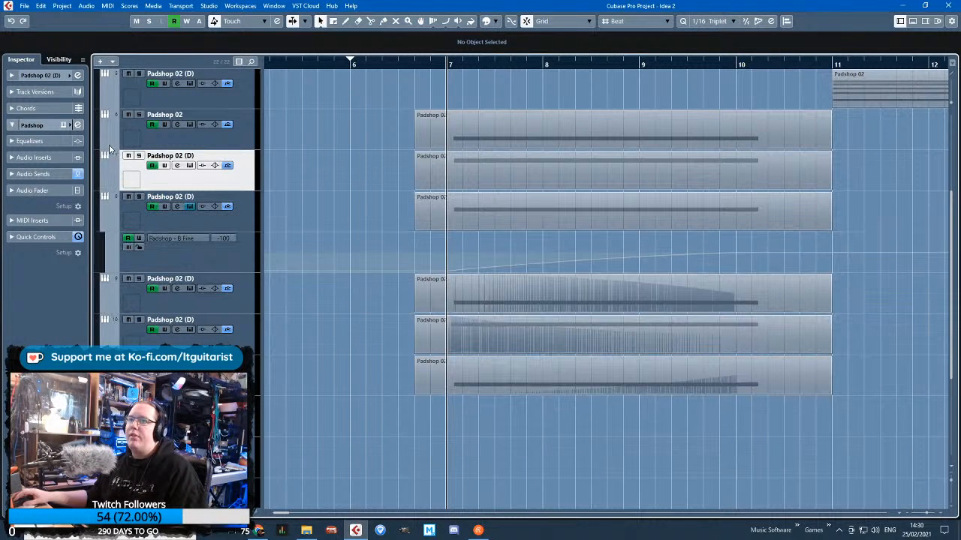
left_click(106, 185)
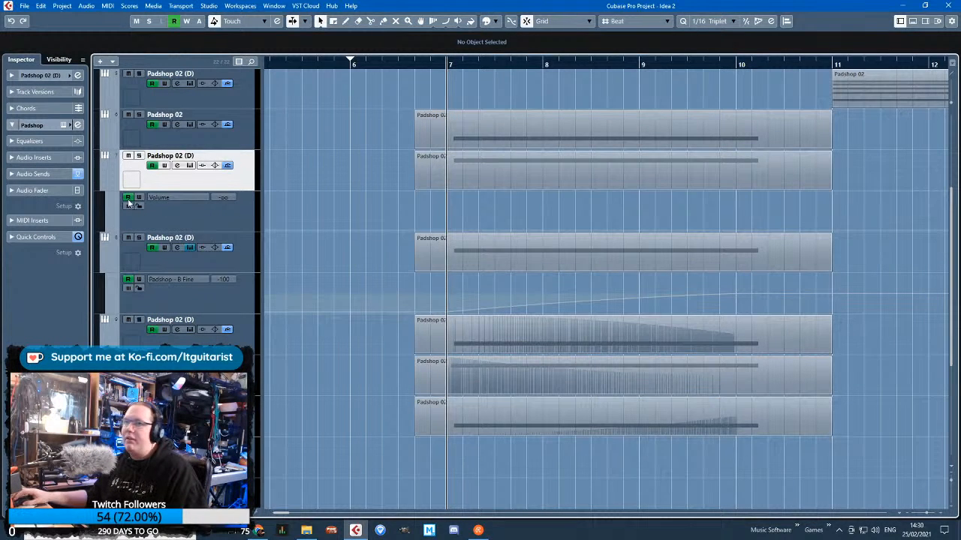
left_click(184, 205)
left_click(178, 199)
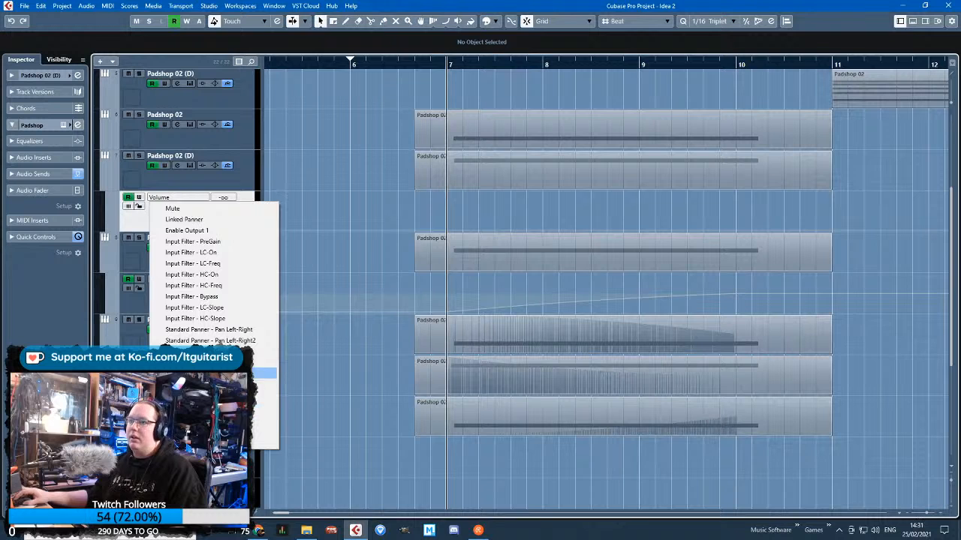
left_click(266, 372)
left_click(243, 311)
scroll(293, 422, "down", 1)
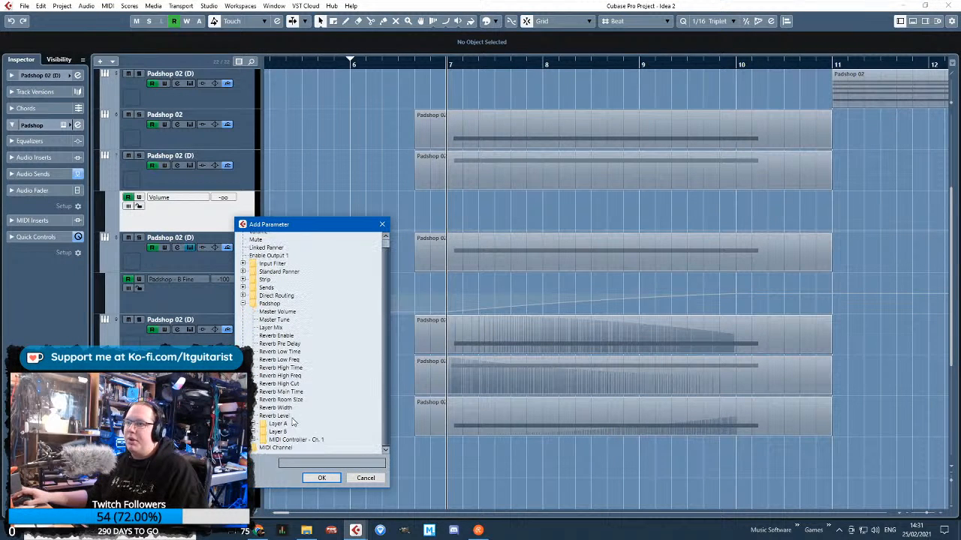
type("fine")
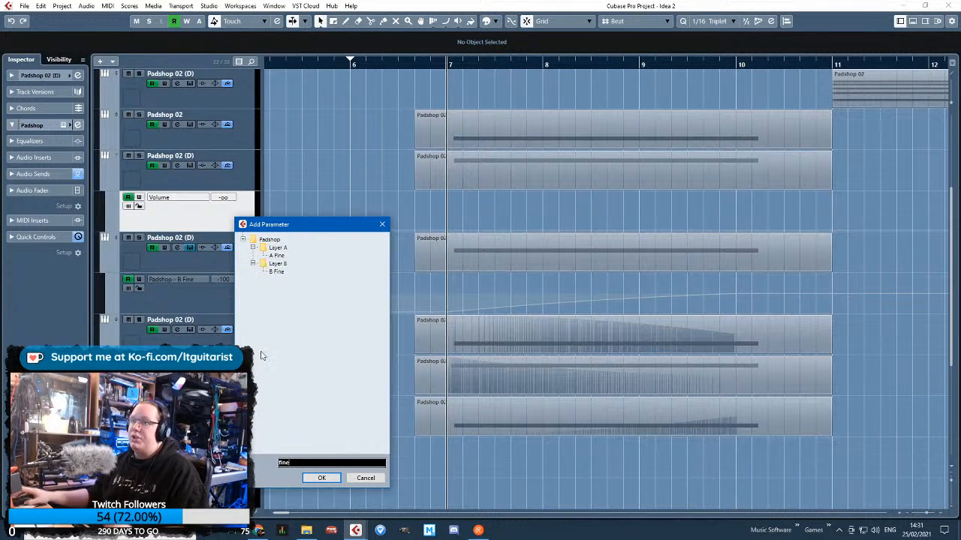
double_click(282, 272)
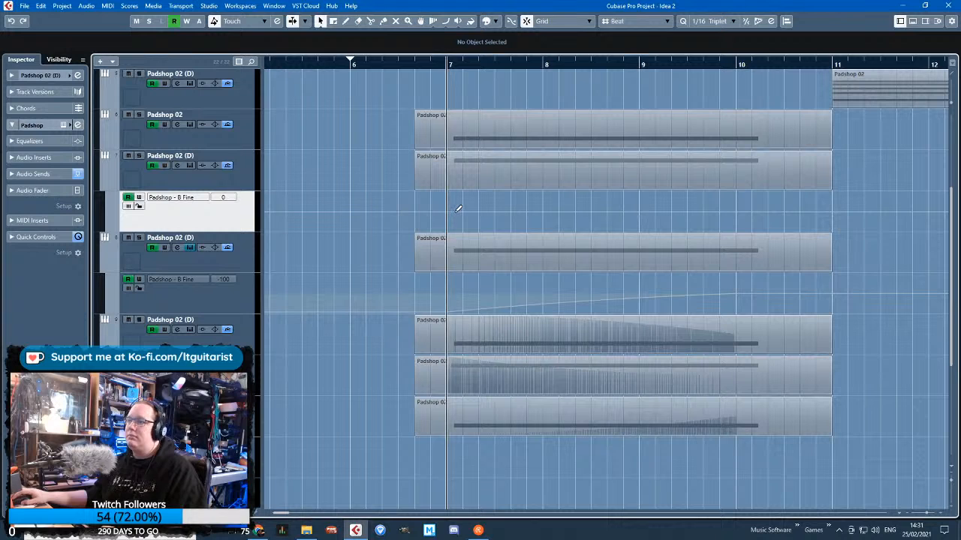
Draw track 7's B Fine automation rising from -52 at bar 7 to 0 at bar 10 and hide the lanes under tracks 7 and 8
left_click(736, 211)
left_click_drag(459, 211, 454, 218)
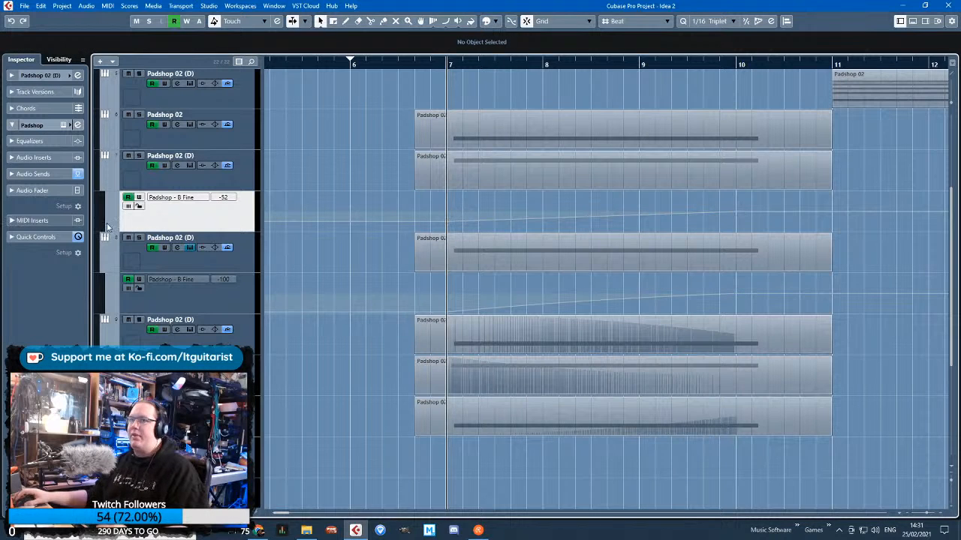
left_click(139, 206)
left_click(103, 185)
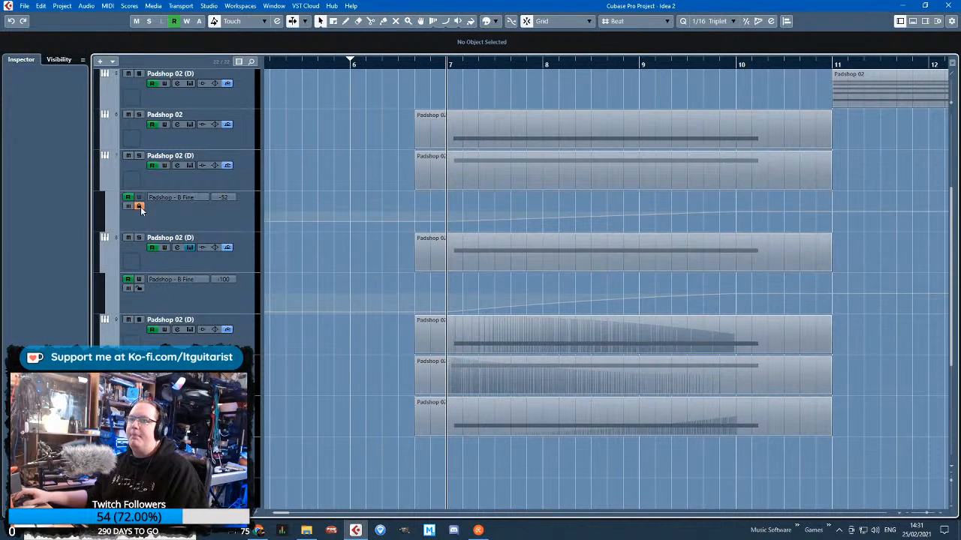
left_click(103, 187)
left_click(106, 227)
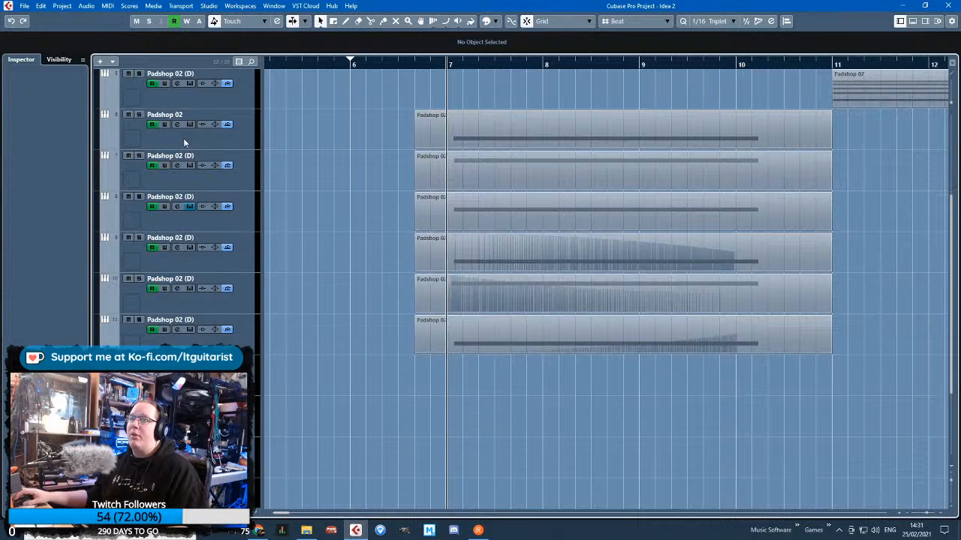
Add a Padshop Master Tune automation lane under track 6
left_click(183, 138)
left_click(105, 144)
left_click(166, 158)
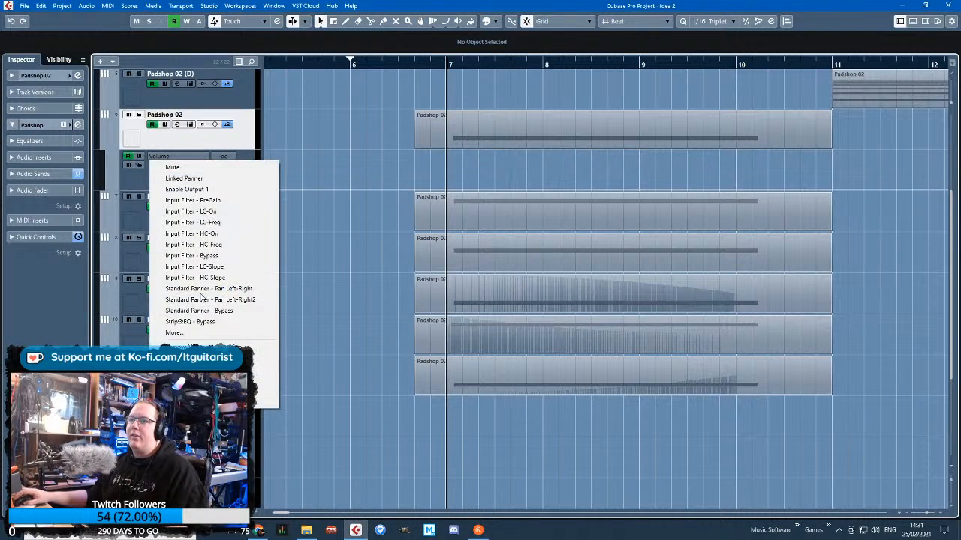
left_click(180, 328)
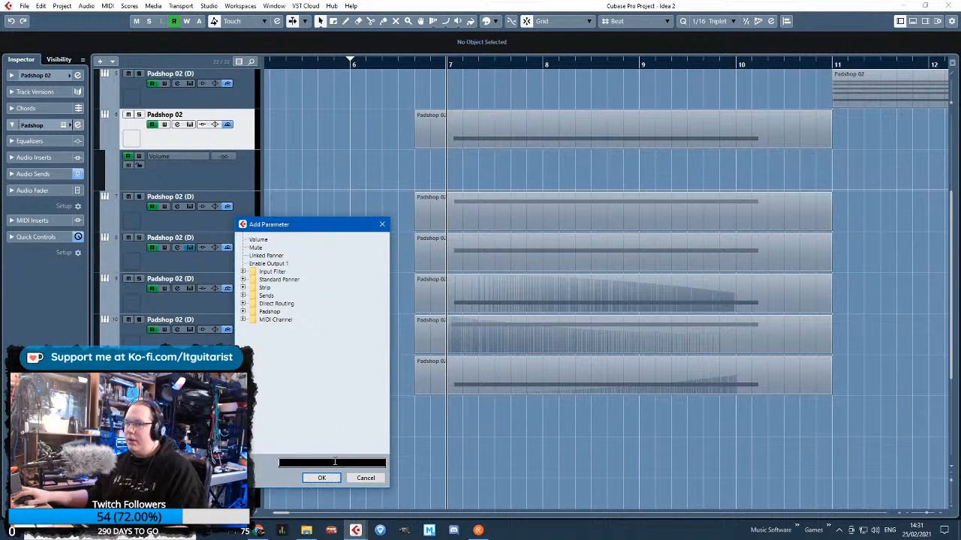
type("tune")
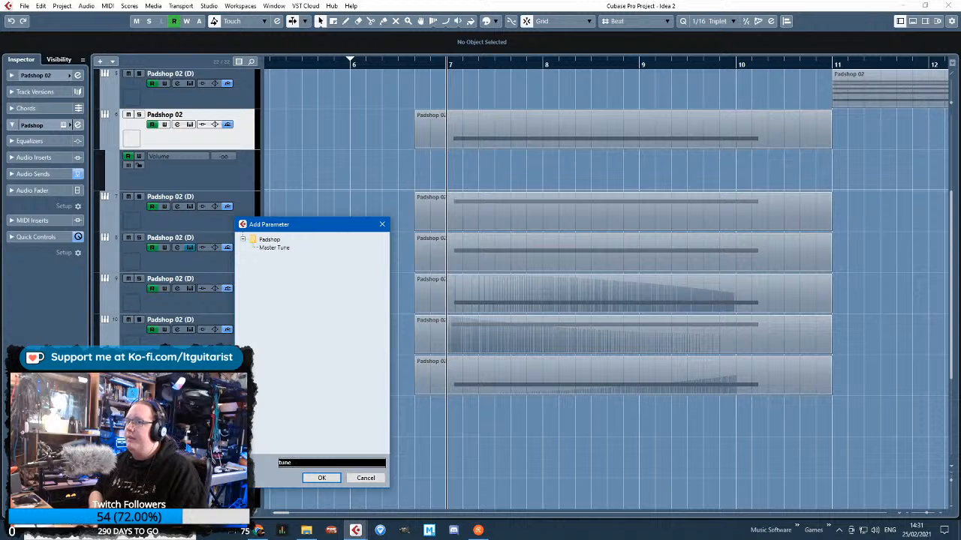
double_click(273, 248)
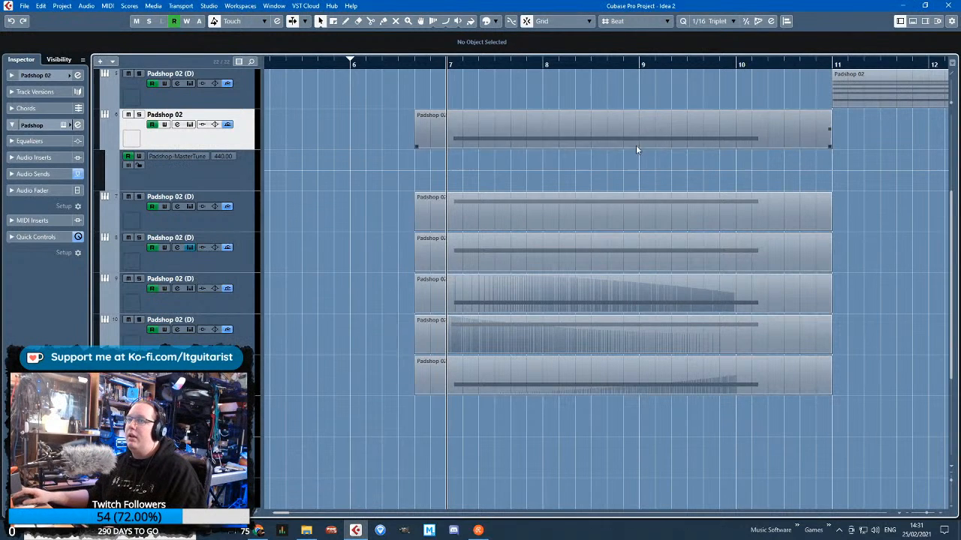
Draw track 6's Master Tune ramp falling from 449.25 at 7.2.1 to 440 near bar 10 and listen to it soloed
left_click(734, 171)
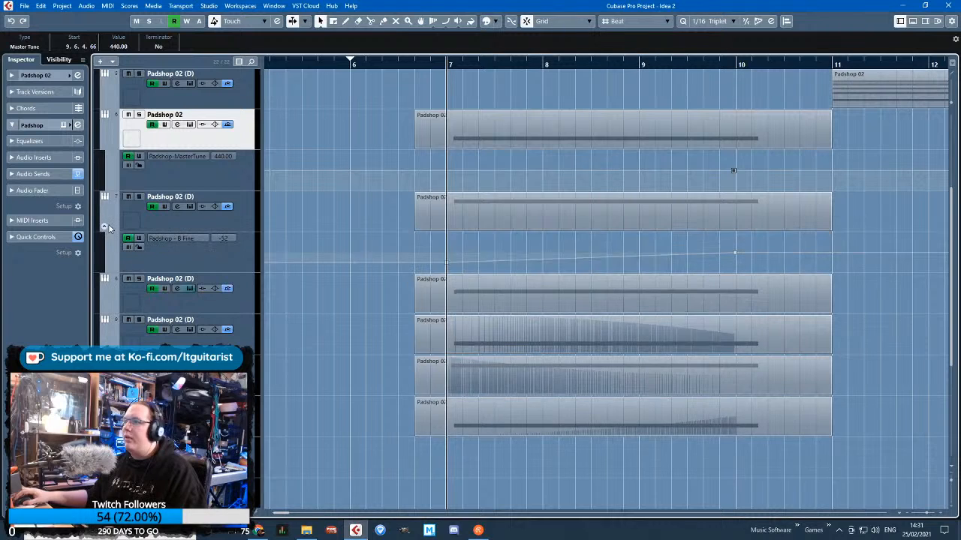
left_click_drag(462, 170, 461, 163)
key("space")
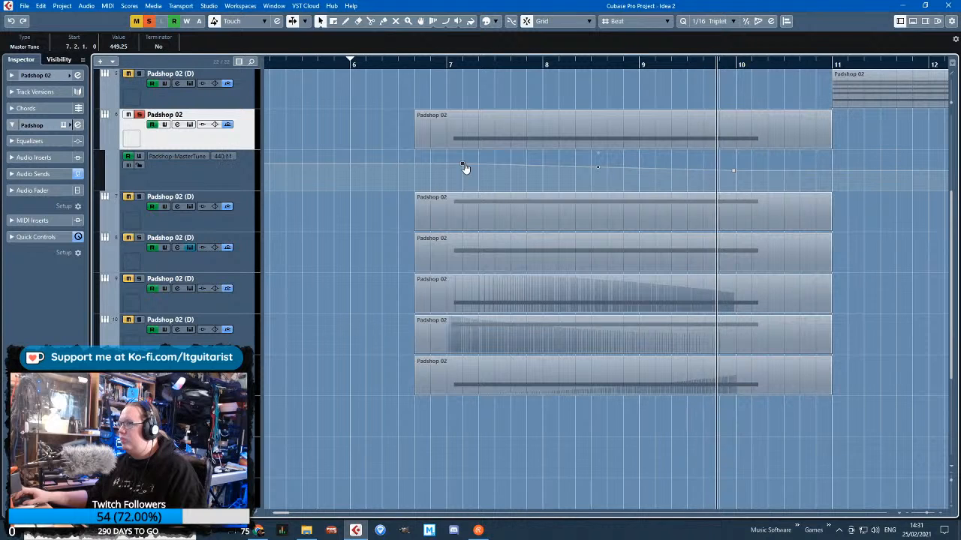
key("space")
Raise the starting point of track 6's Master Tune ramp to 466.20 and replay it from bar 7
left_click_drag(463, 166, 463, 152)
left_click_drag(453, 65, 452, 61)
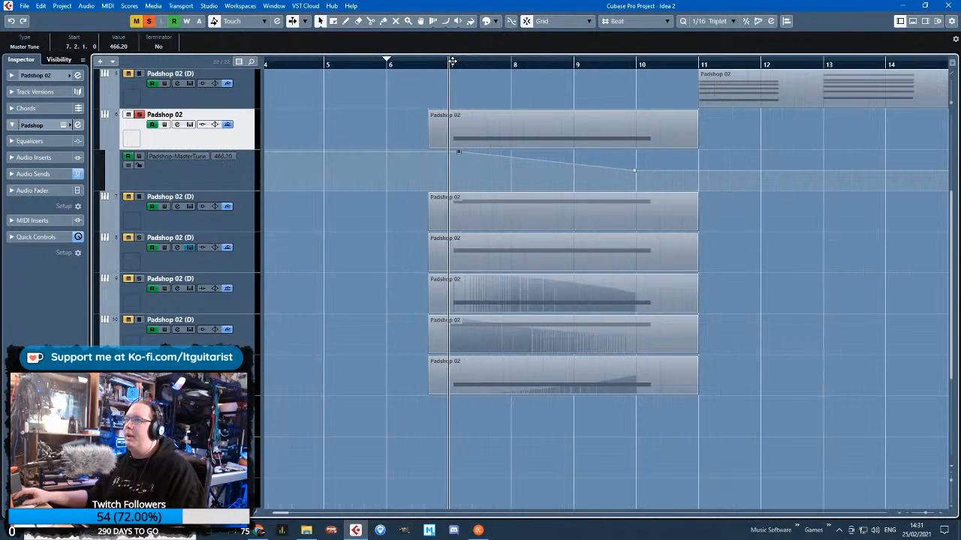
key("space")
Move the starting point of track 6's Master Tune ramp earlier to 7.1.3.75 and listen through the end of the part
scroll(463, 165, "up", 4)
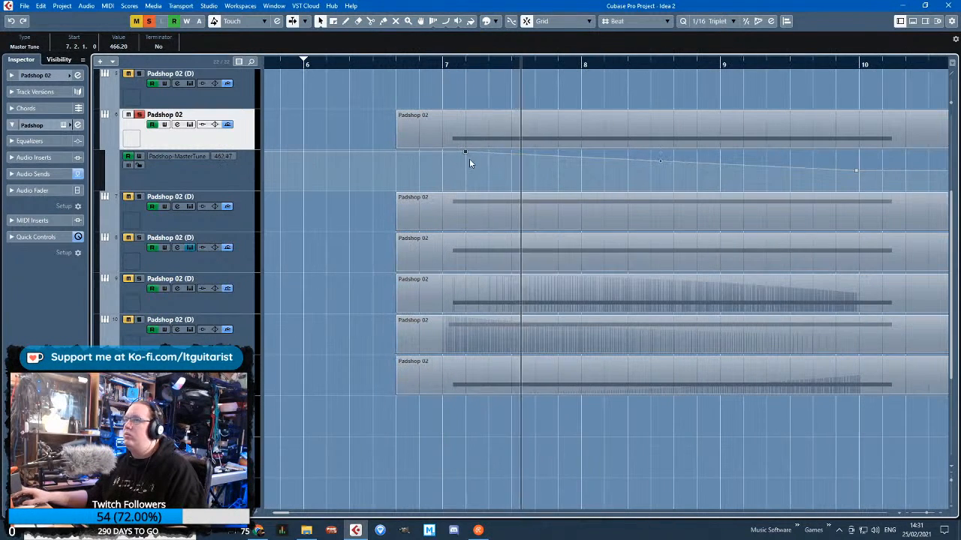
left_click_drag(465, 153, 457, 153)
scroll(457, 155, "down", 3)
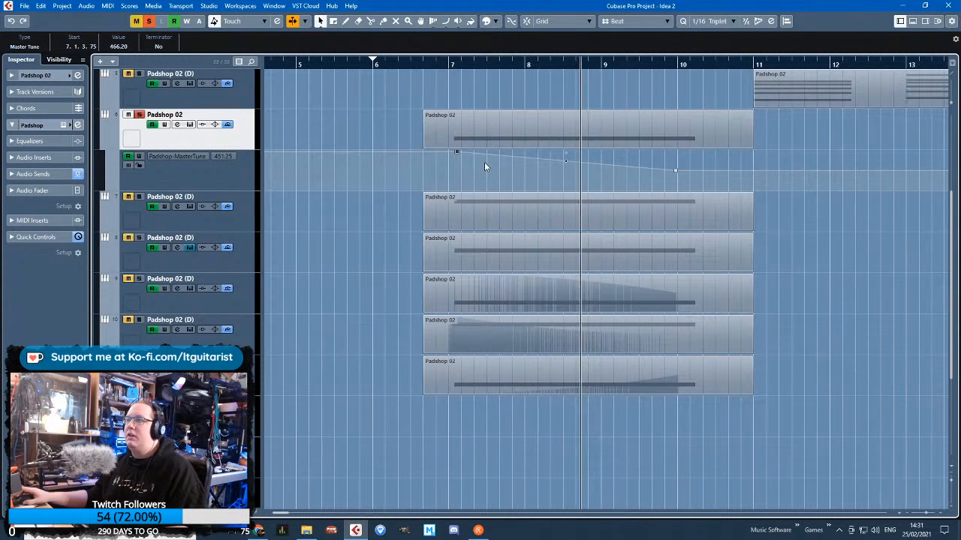
left_click(566, 164)
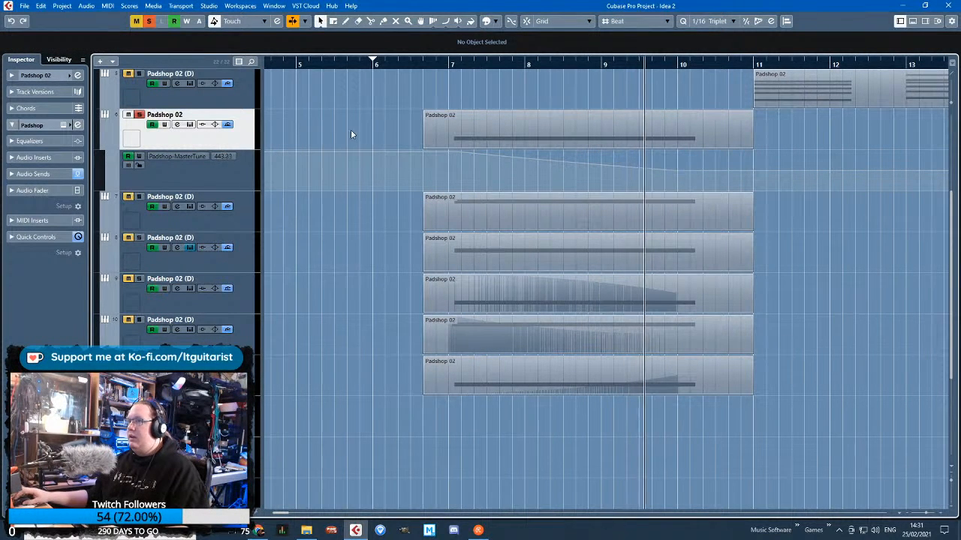
scroll(368, 148, "up", 4)
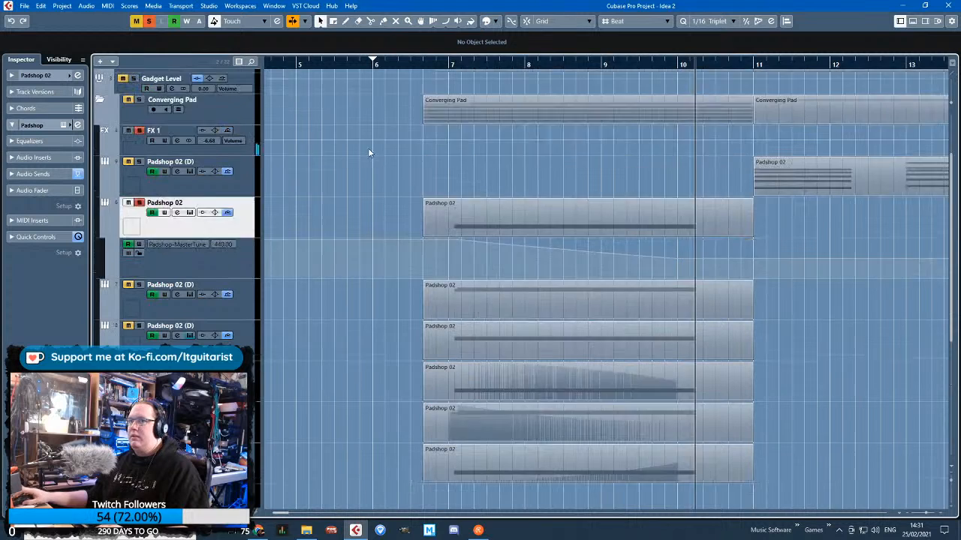
scroll(405, 225, "down", 2)
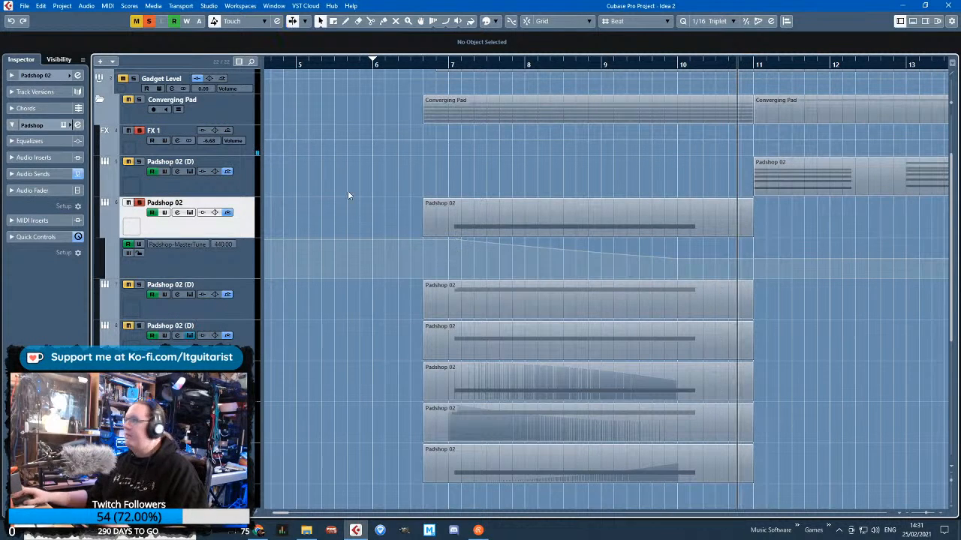
Solo the whole Converging Pad folder and play its tracks together from before bar 7 into bar 11
left_click(141, 99)
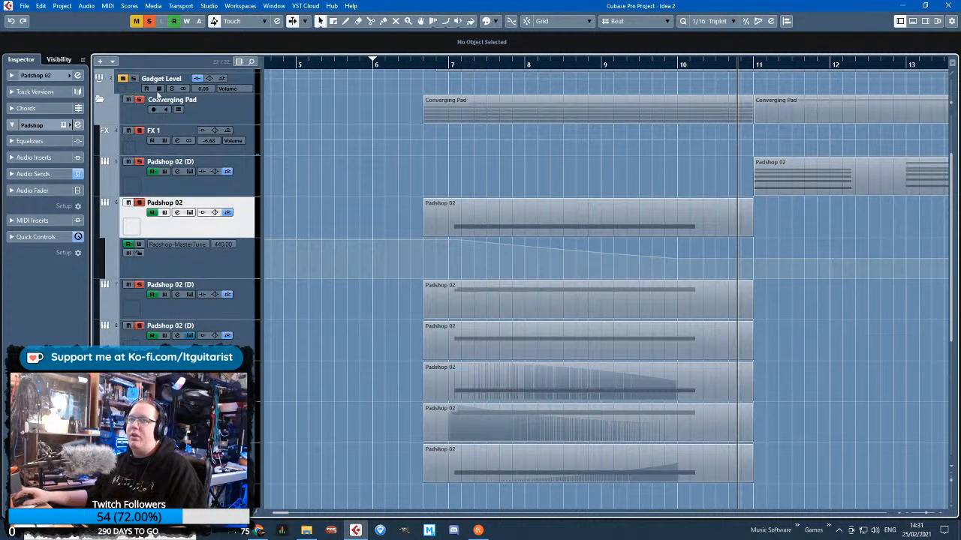
left_click(414, 64)
key("space")
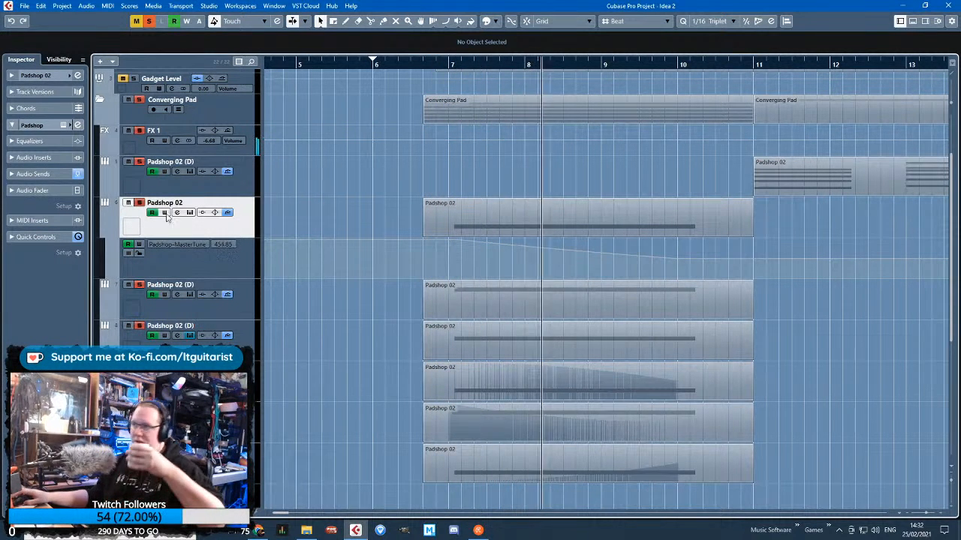
left_click_drag(293, 176, 248, 175)
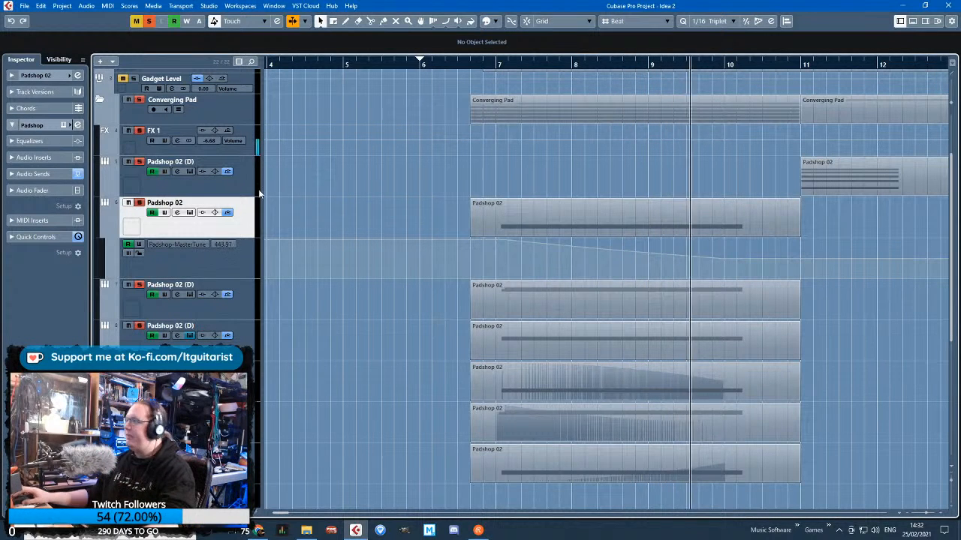
scroll(849, 203, "up", 2)
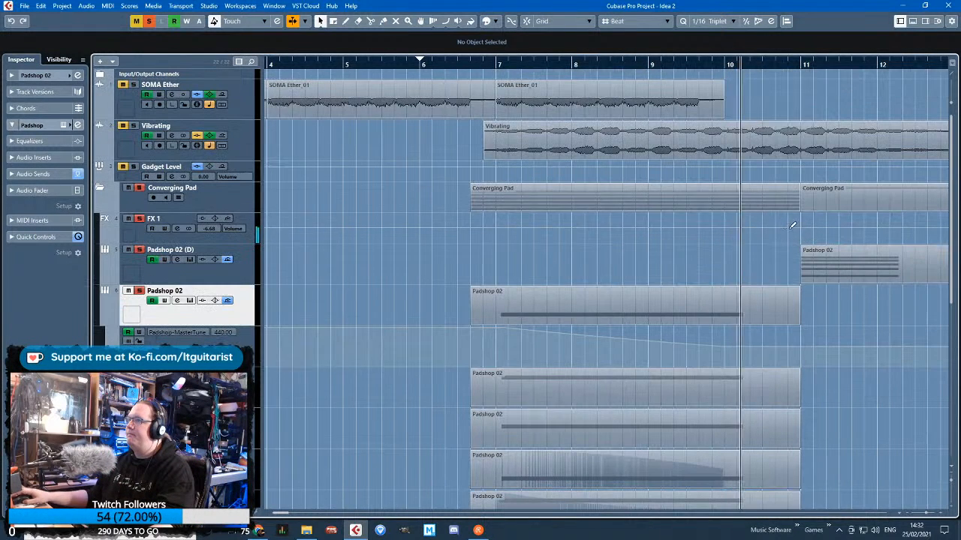
mouse_move(849, 313)
left_mouse_down()
mouse_move(949, 315)
mouse_move(834, 319)
left_mouse_up()
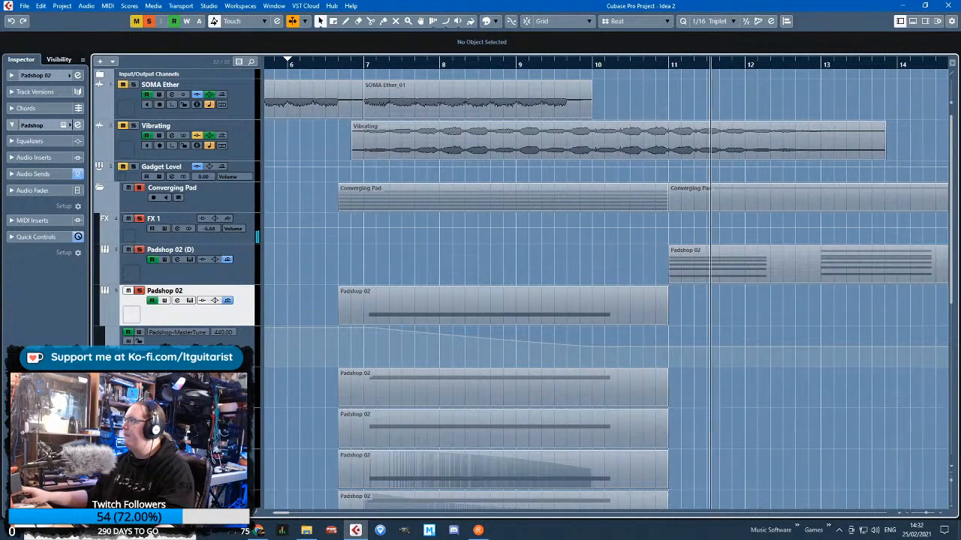
Bring track 10's Padshop window into view and hide the Master Tune lane under track 6
left_click_drag(959, 68, 715, 74)
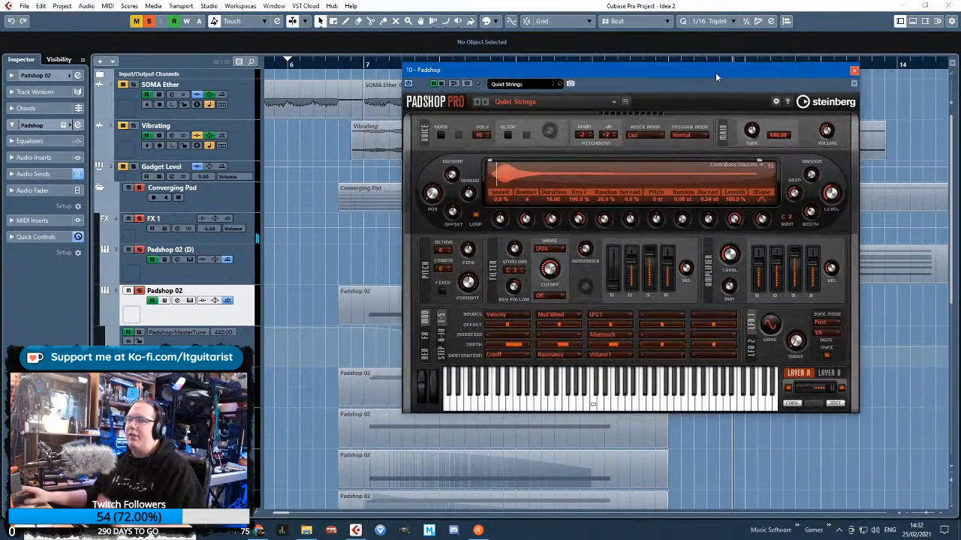
left_click(104, 322)
Open track 5's Padshop instrument beside the other one, replay from before bar 7, and remove track 5 from the solo
left_click(240, 275)
left_click(63, 124)
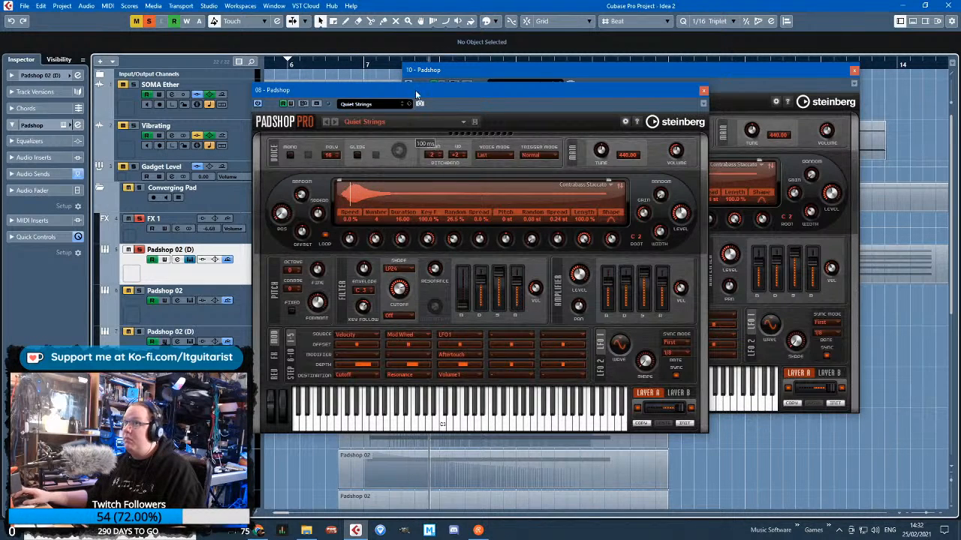
left_click_drag(414, 94, 545, 80)
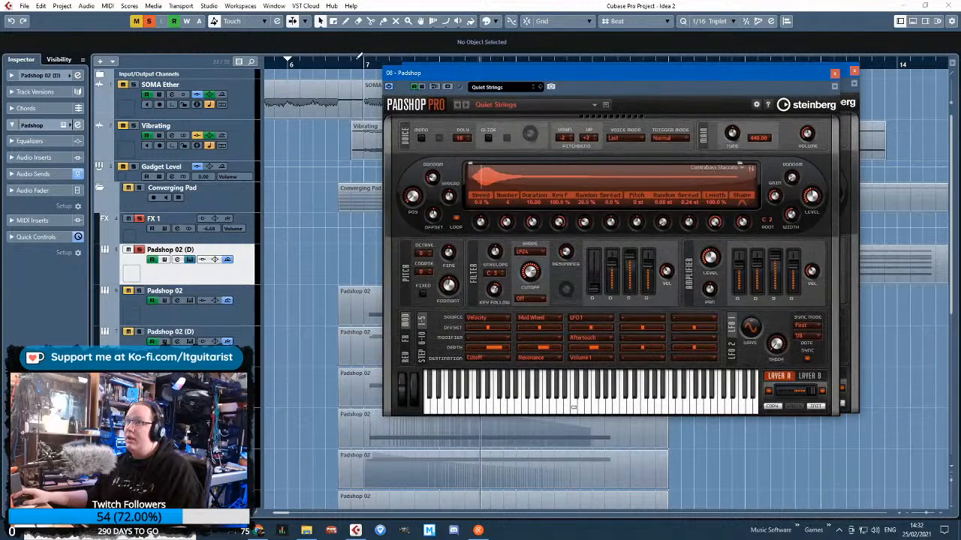
left_click(347, 65)
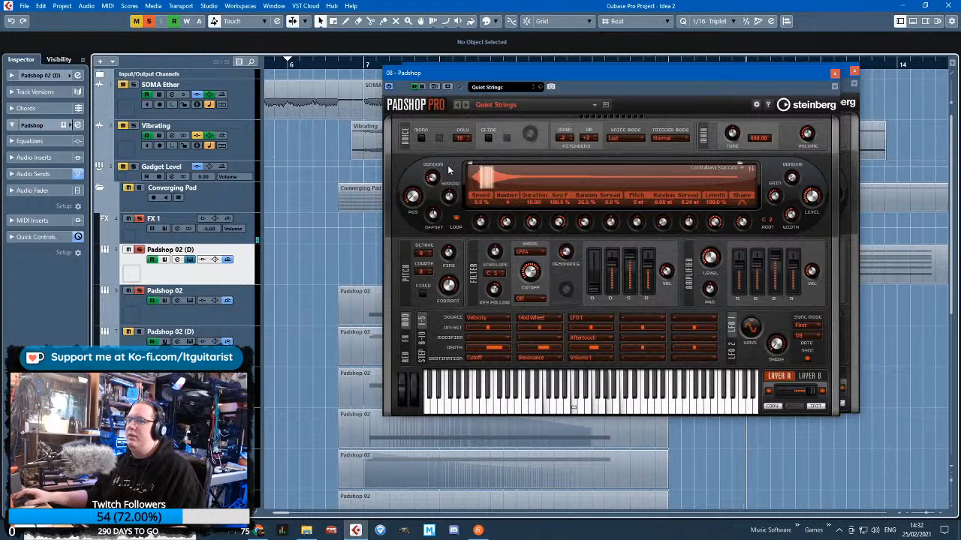
left_click(141, 251)
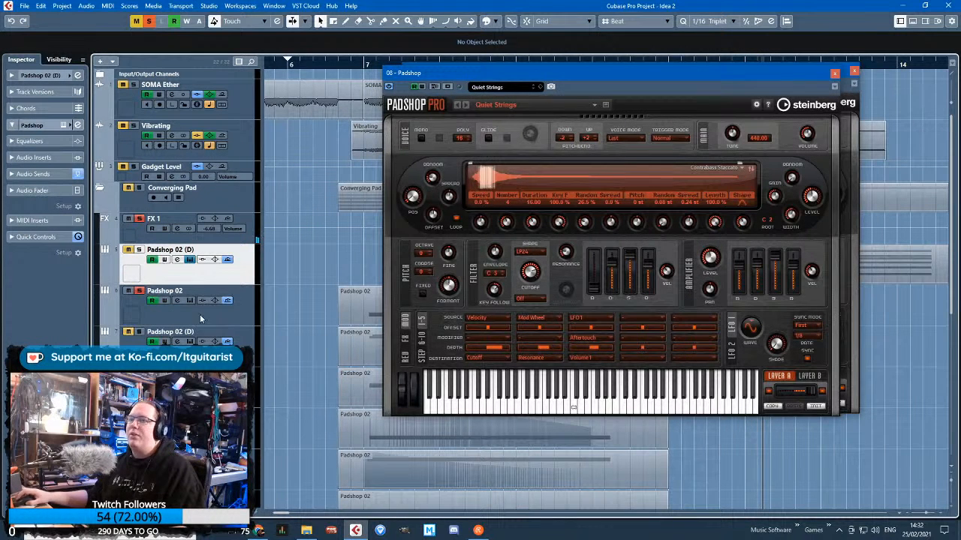
Open track 6's Padshop instrument, close the other Padshop windows and show its Layer B settings
left_click(167, 291)
left_click(66, 126)
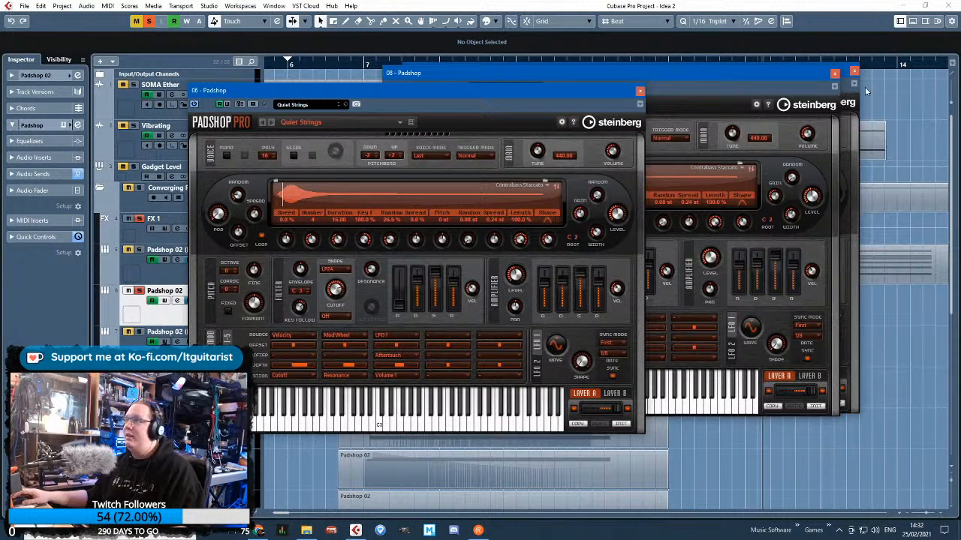
left_click(835, 73)
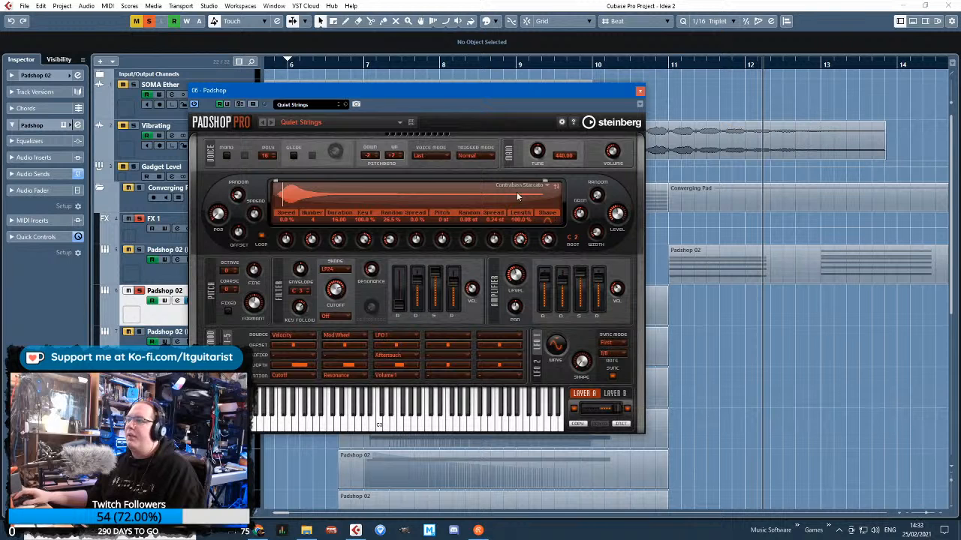
left_click(616, 393)
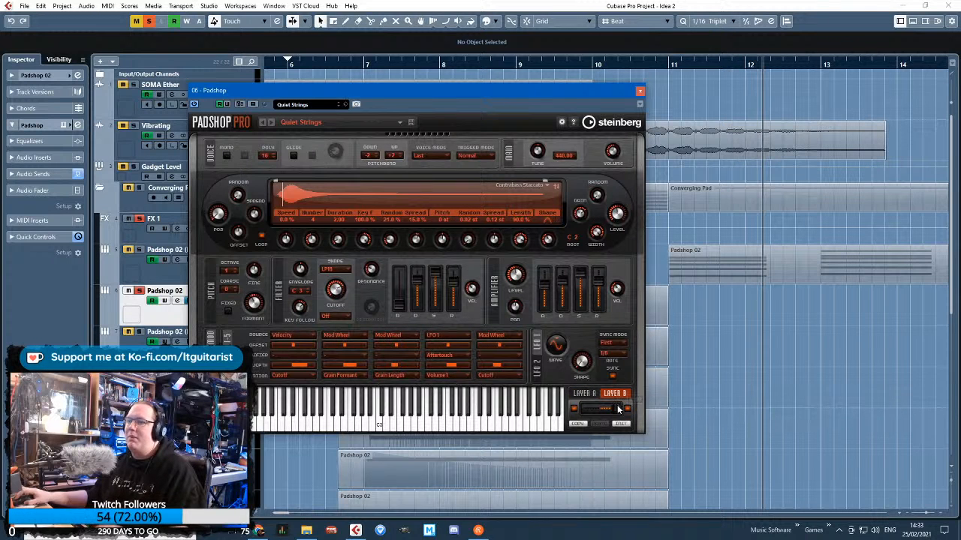
Adjust the balance between Layer A and Layer B in track 6's Padshop while replaying from just after bar 7
left_click_drag(617, 408, 587, 409)
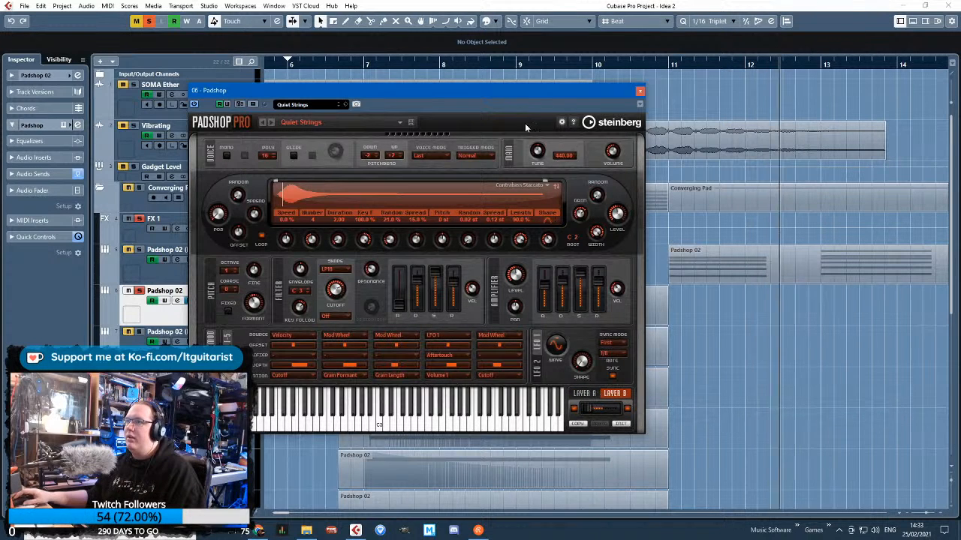
left_click(390, 63)
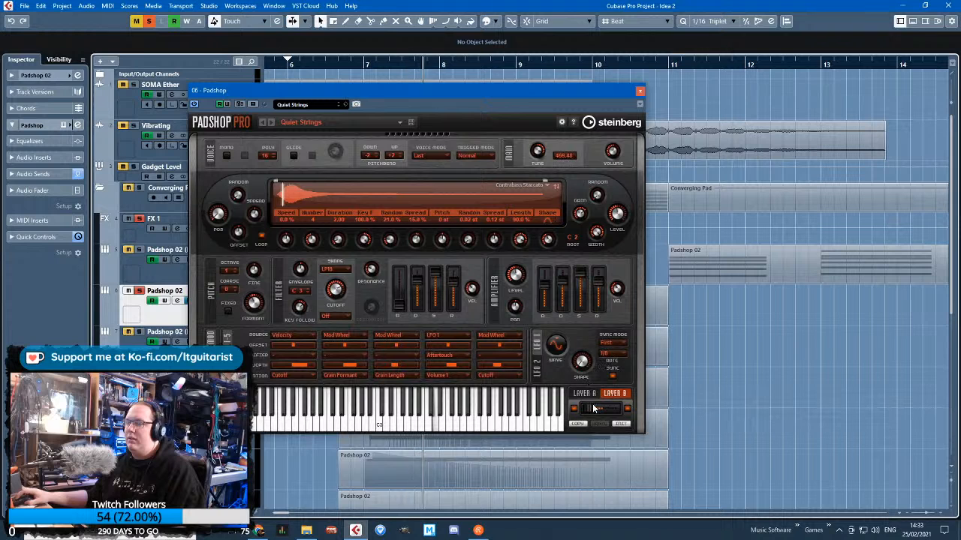
left_click_drag(593, 409, 611, 415)
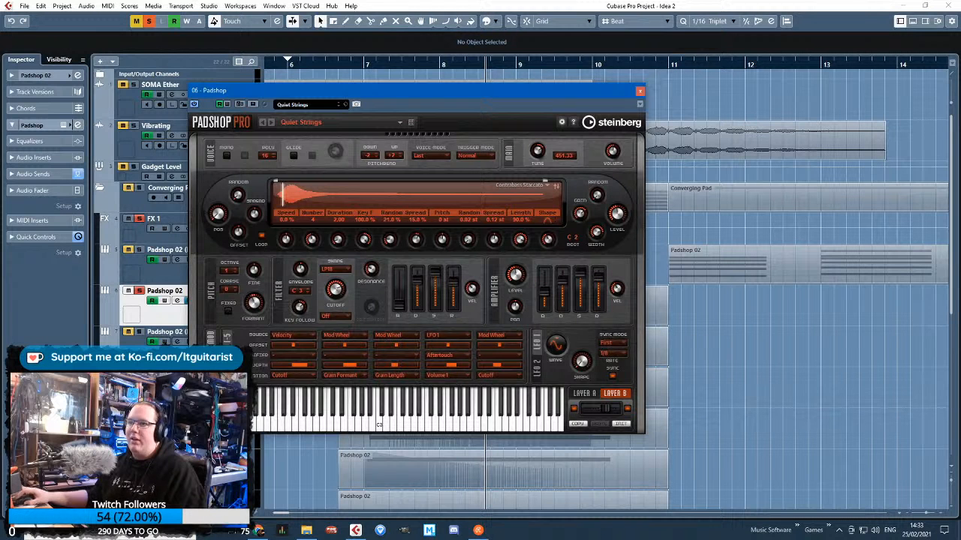
Look through the effects pages of track 6's Padshop, return to the modulation page, then close and reopen the instrument
left_click(211, 365)
left_click(211, 369)
left_click(211, 341)
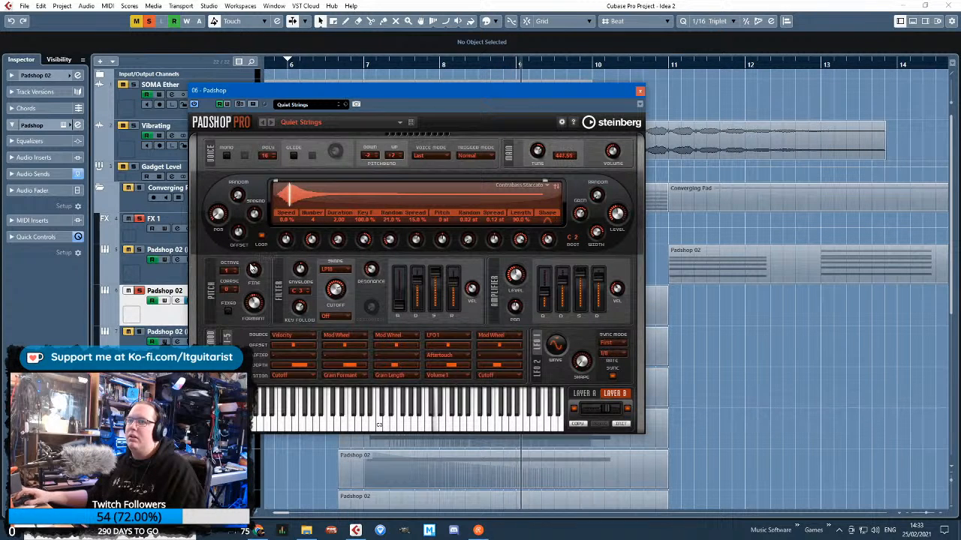
left_click(639, 91)
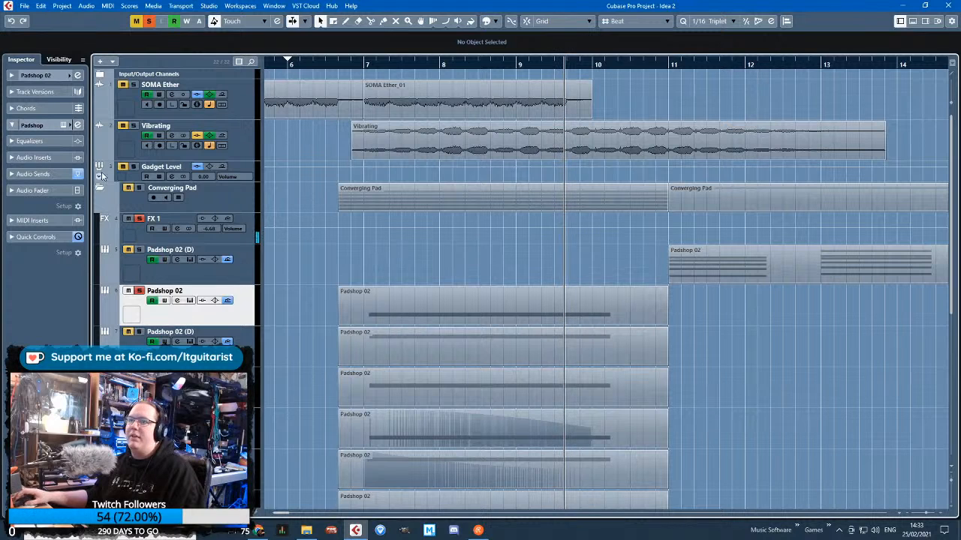
left_click(63, 125)
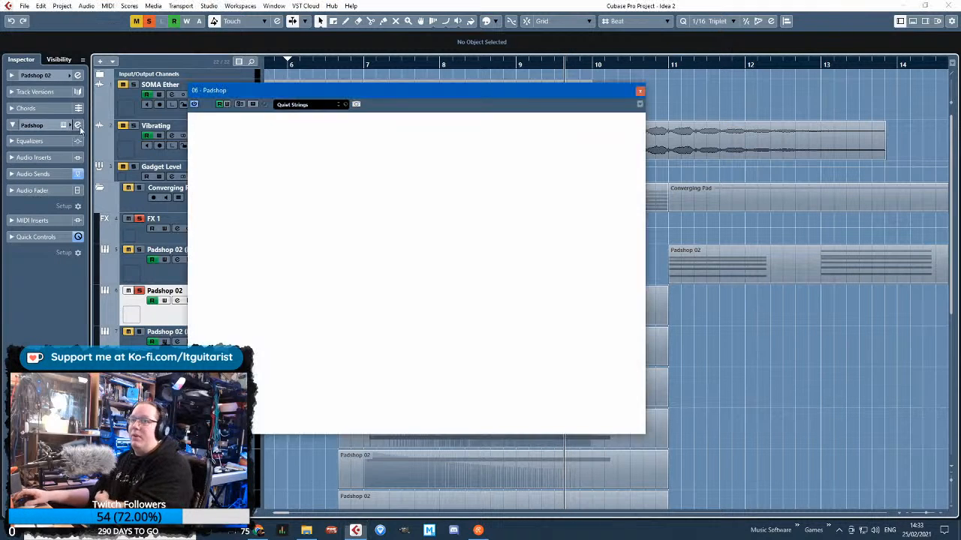
mouse_move(617, 218)
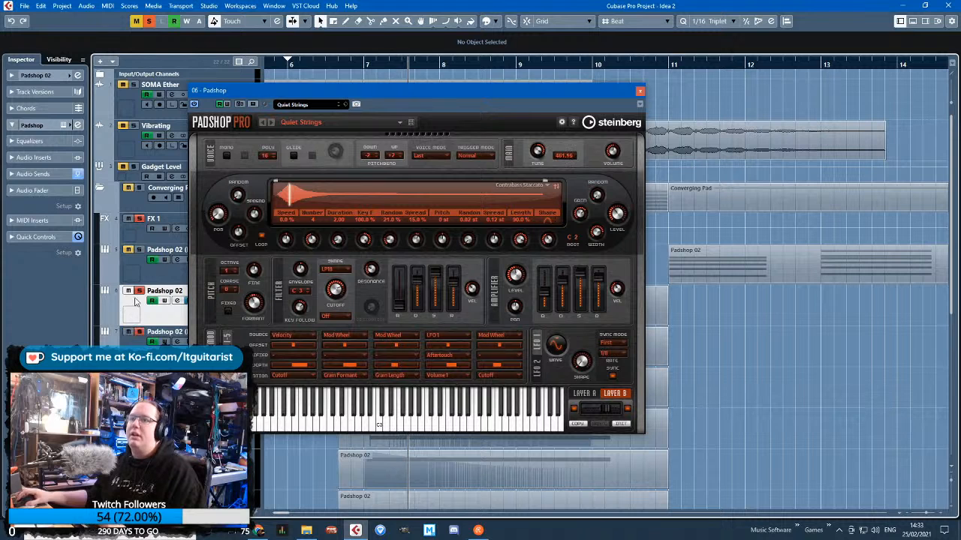
Solo track 7 instead of track 6, audition it with its Padshop Layer B settings open, and close the instrument
left_click(147, 341)
left_click(640, 91)
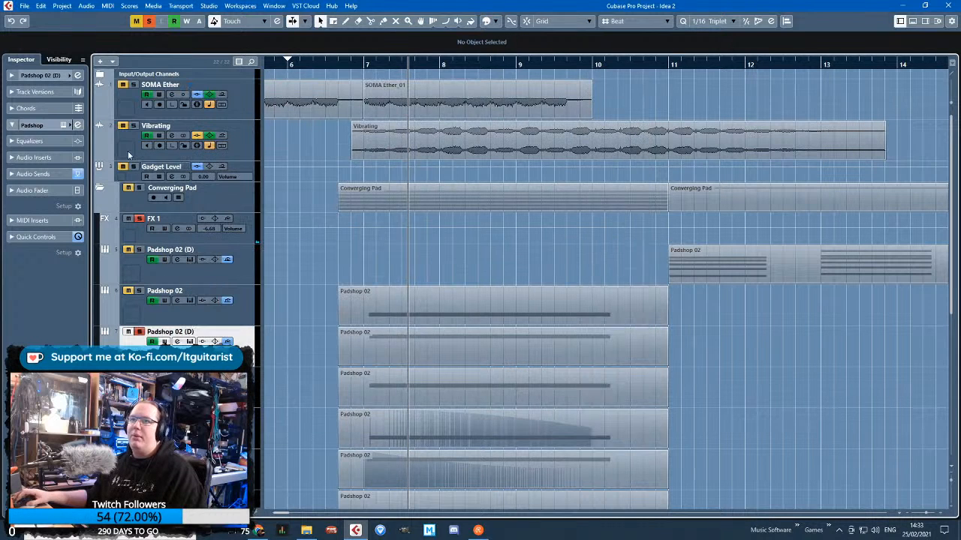
left_click(64, 126)
left_click(689, 407)
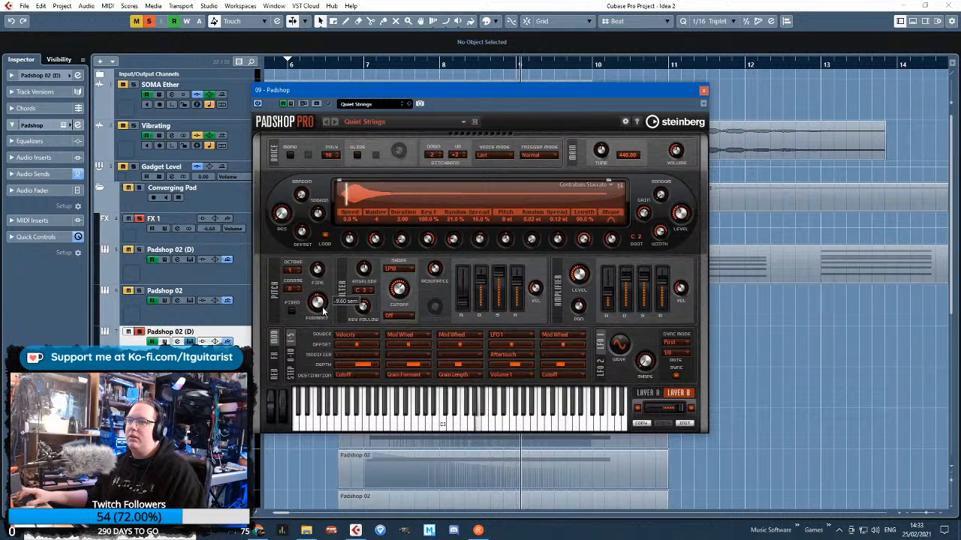
scroll(318, 303, "down", 2)
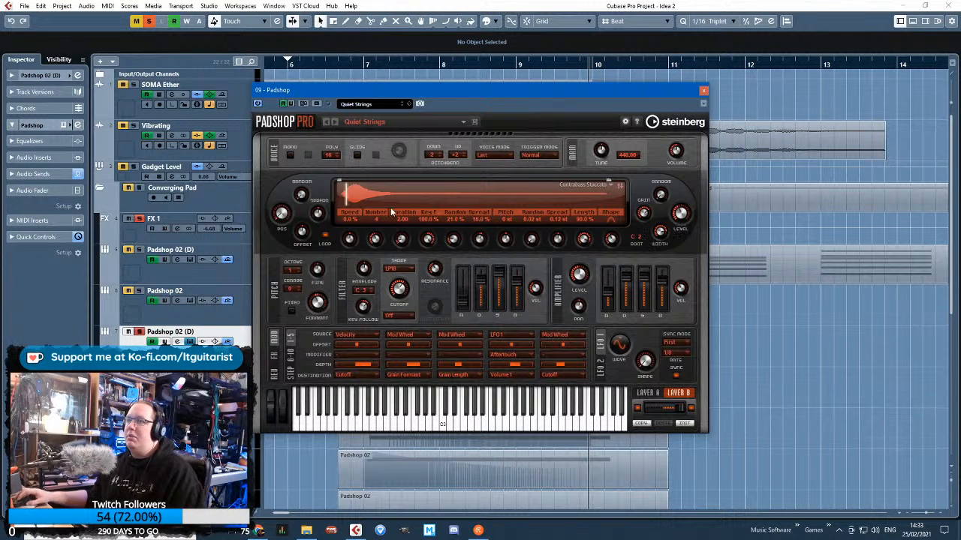
left_click(703, 90)
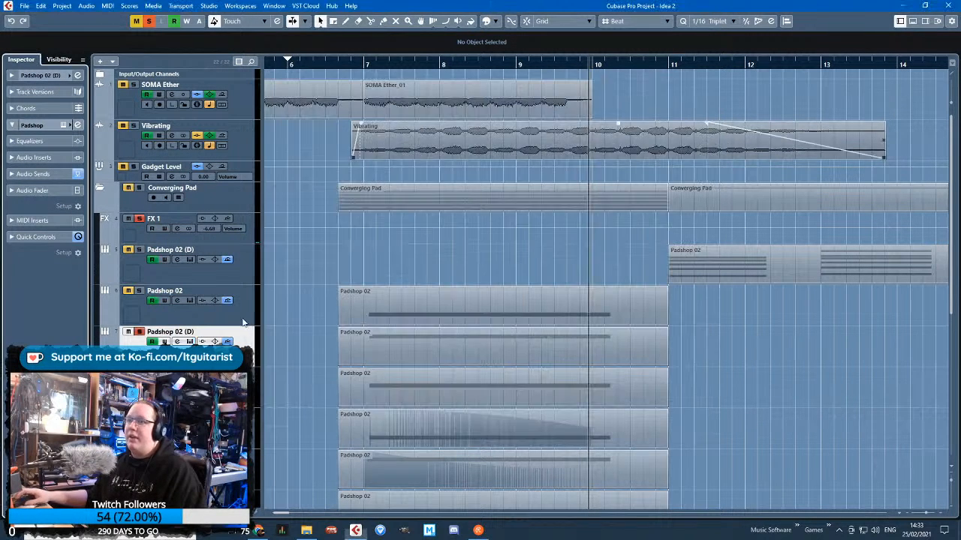
Solo track 9, open its Padshop instrument and raise Layer A's grain Speed to about 35 %
scroll(601, 285, "down", 3)
left_click(141, 329)
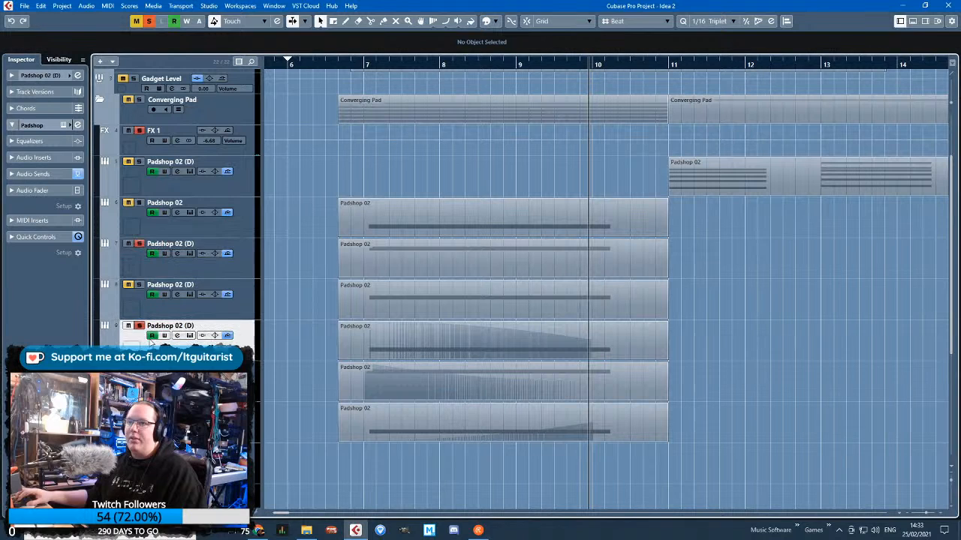
left_click(77, 125)
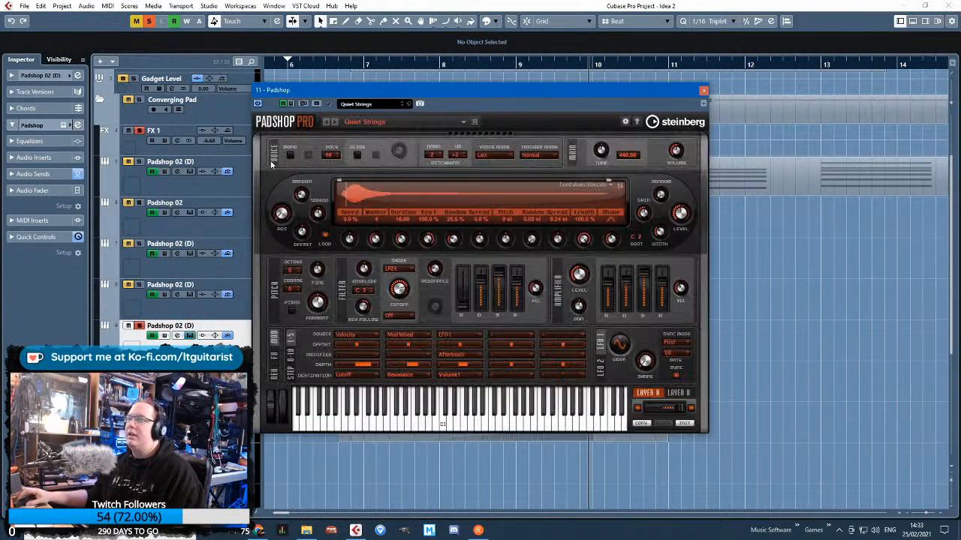
left_click_drag(341, 242, 347, 240)
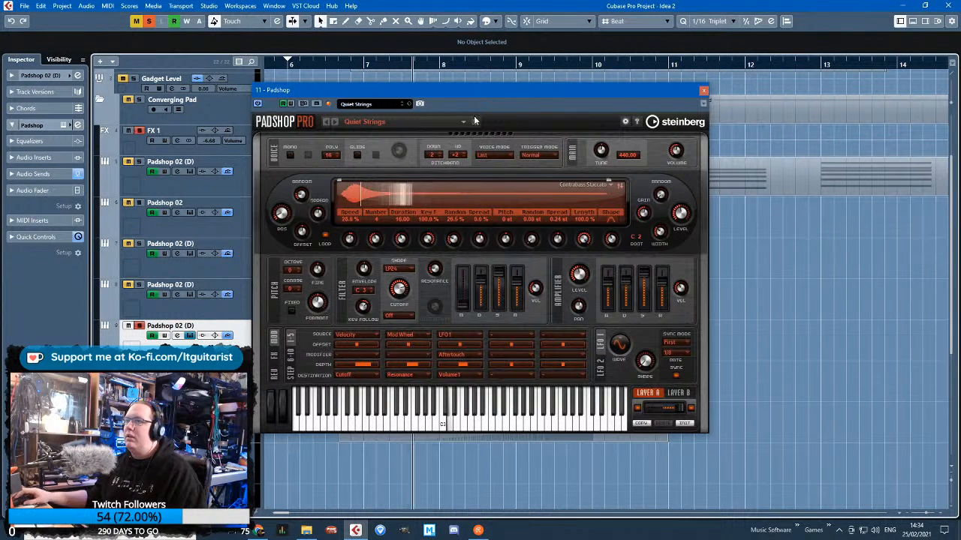
Set Layer B's grain Speed to 2.0 % in track 9's Padshop and close the instrument
left_click(677, 392)
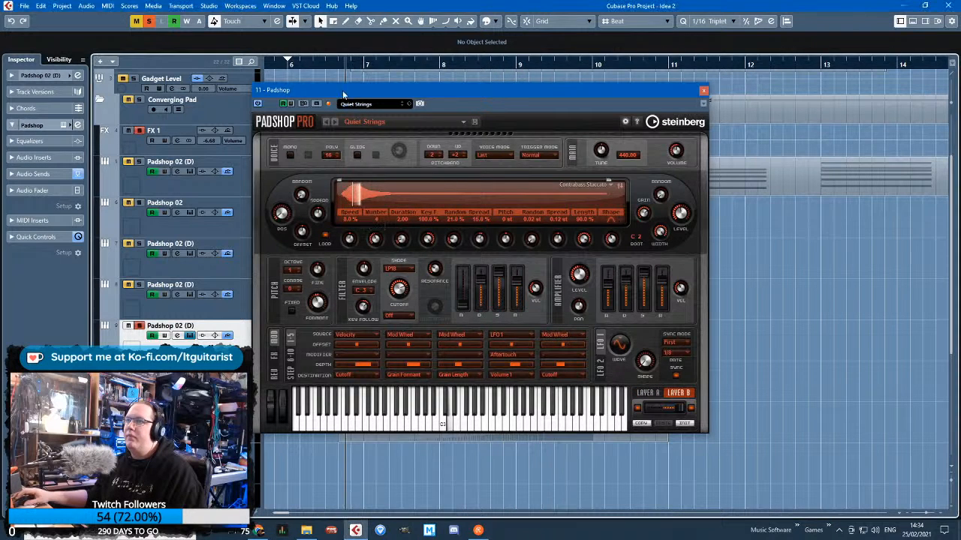
left_click_drag(347, 244, 346, 246)
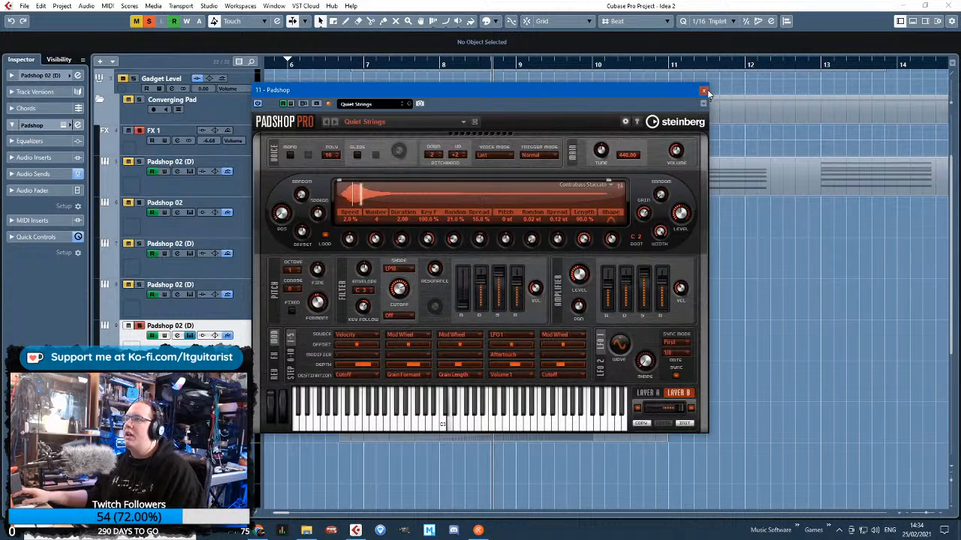
left_click(229, 333)
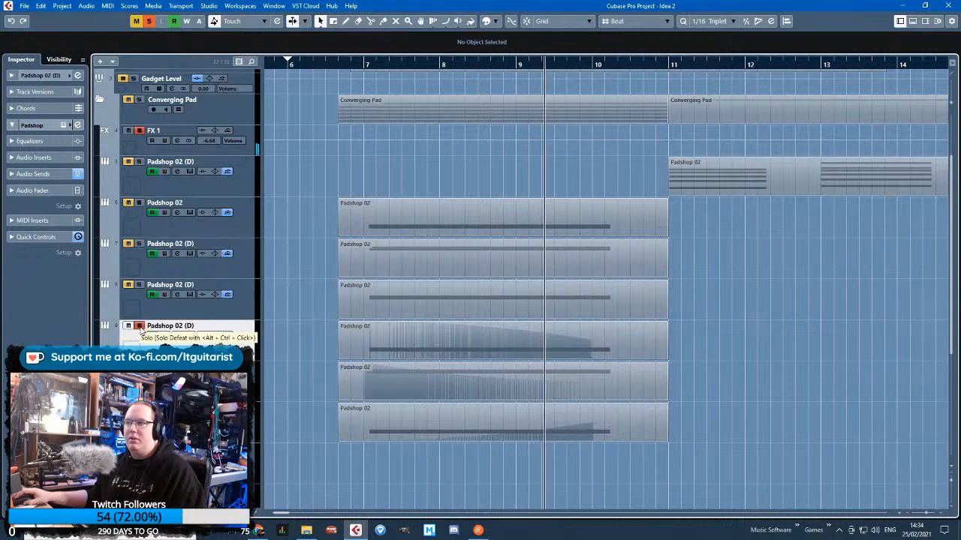
Remove track 9 from the solo, open the 13 - Padshop instrument, set Layer B's grain Number to 5, and close it
left_click(140, 326)
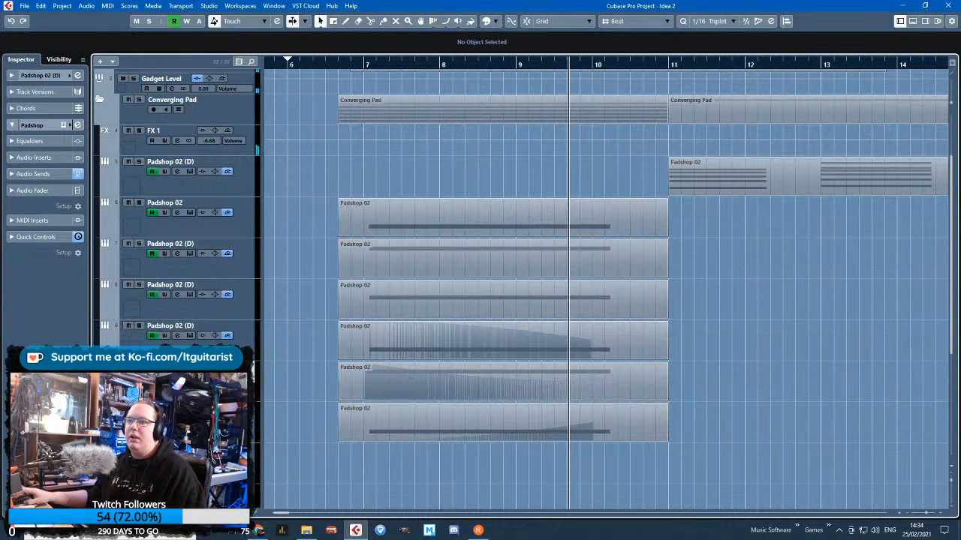
left_click(64, 126)
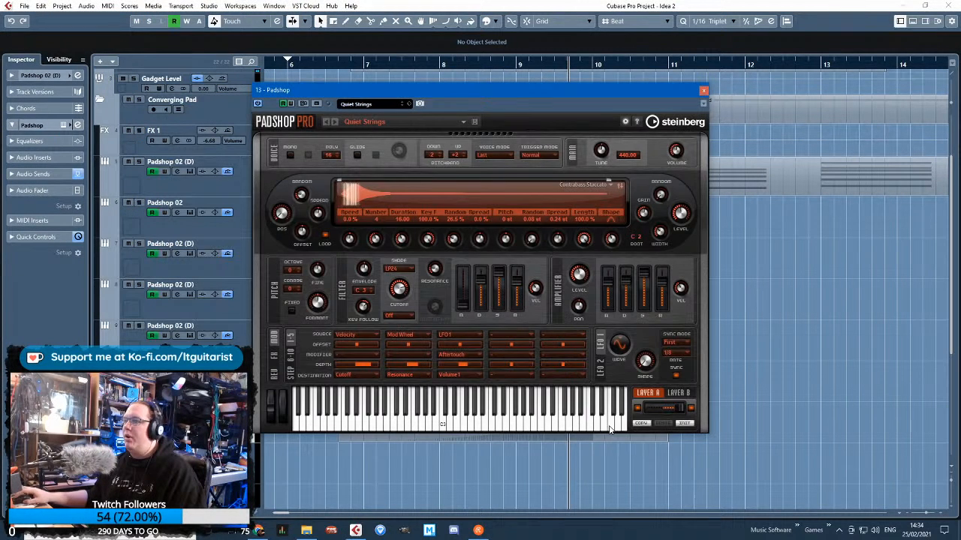
left_click(678, 393)
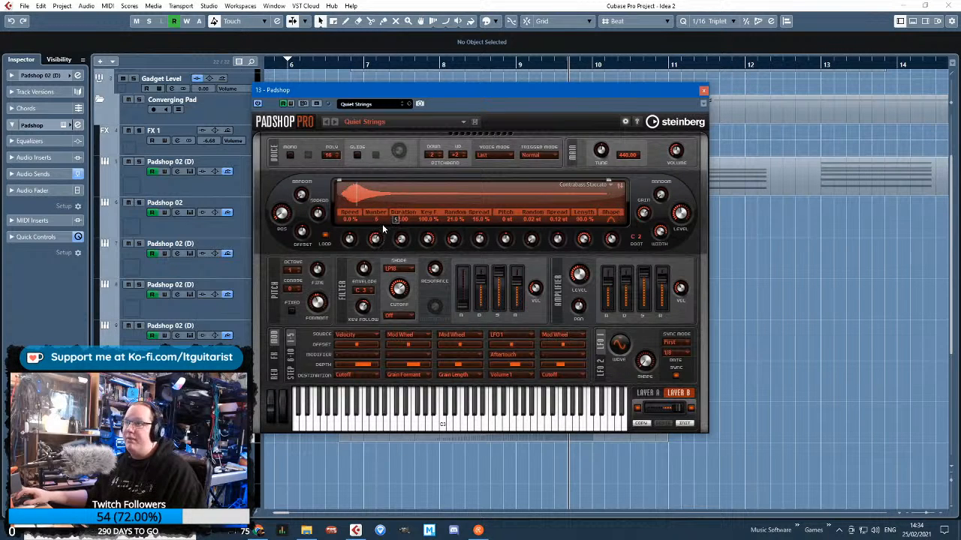
left_click(702, 91)
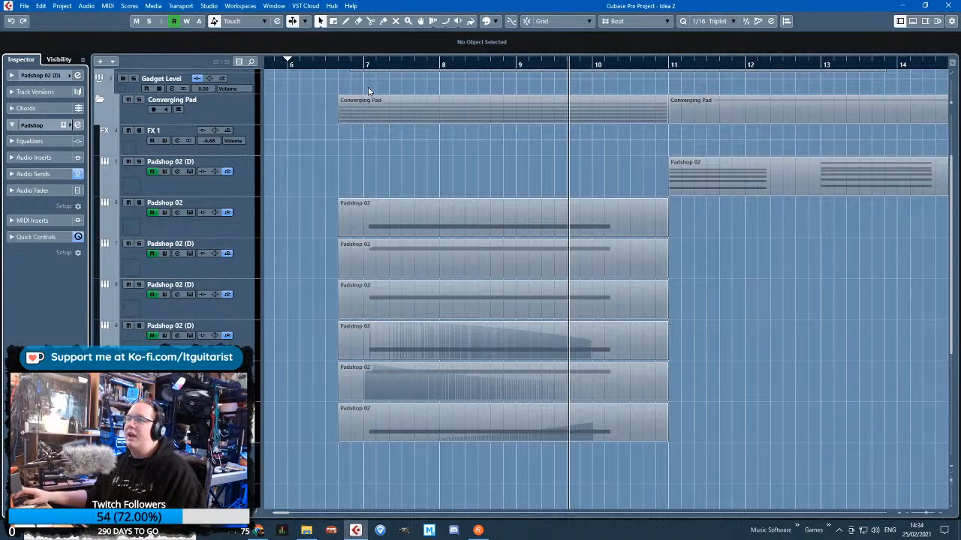
Place the playhead just before bar 7 and assign the automation lane under track 11 to Standard Panner - Pan Left-Right
left_click(355, 65)
left_click(235, 229)
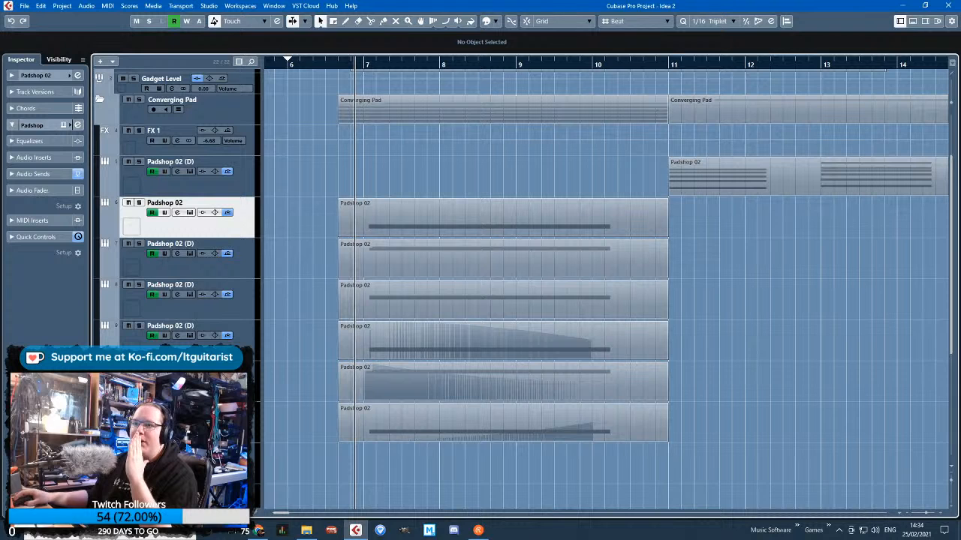
scroll(249, 331, "down", 3)
left_click(248, 330)
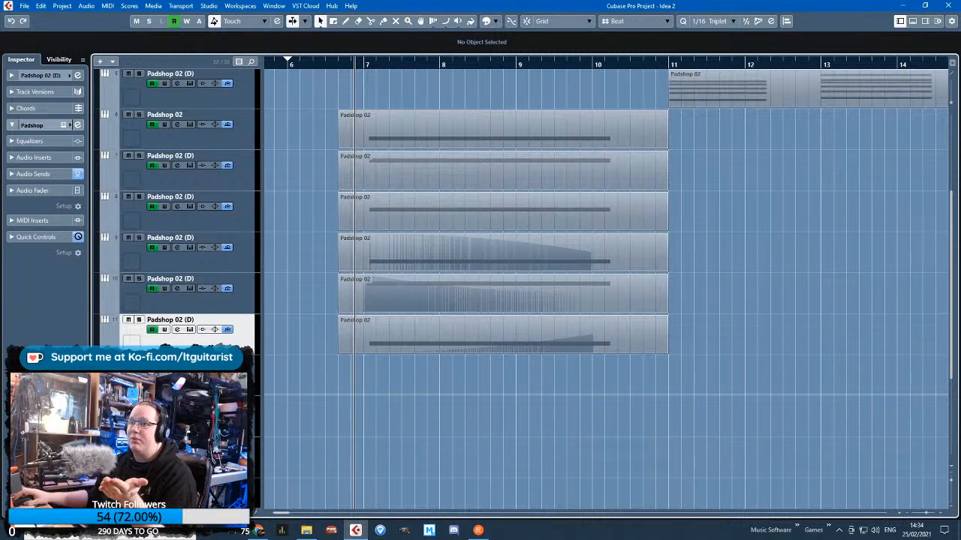
left_click(186, 361)
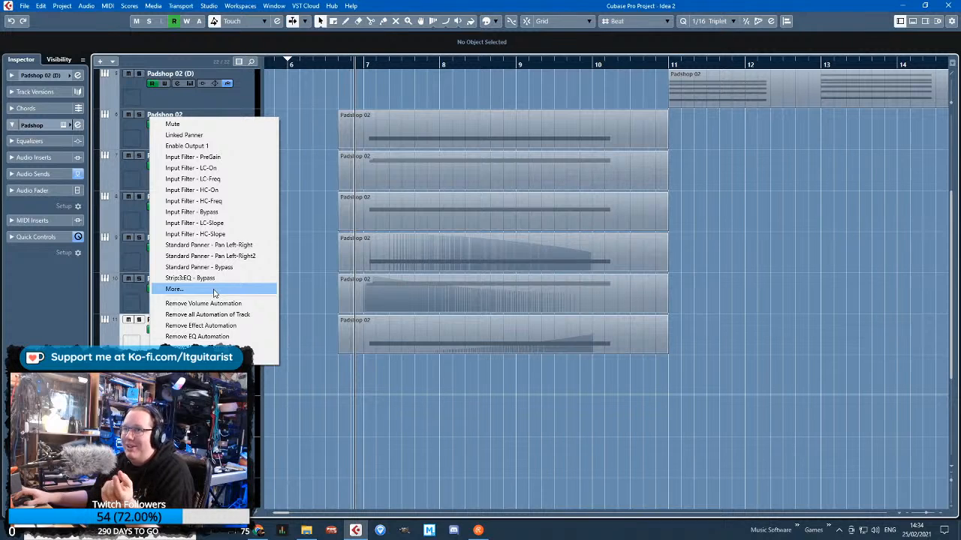
left_click(225, 245)
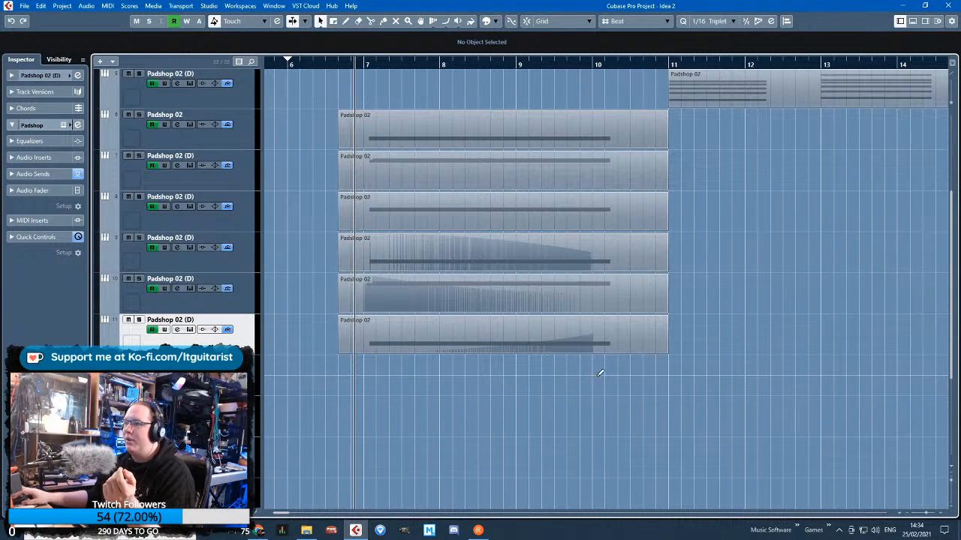
Draw a curved pan ramp on track 11 from fully right at bar 7 to centre at bar 10, and show track 10's automation lane
left_click_drag(598, 374, 366, 393)
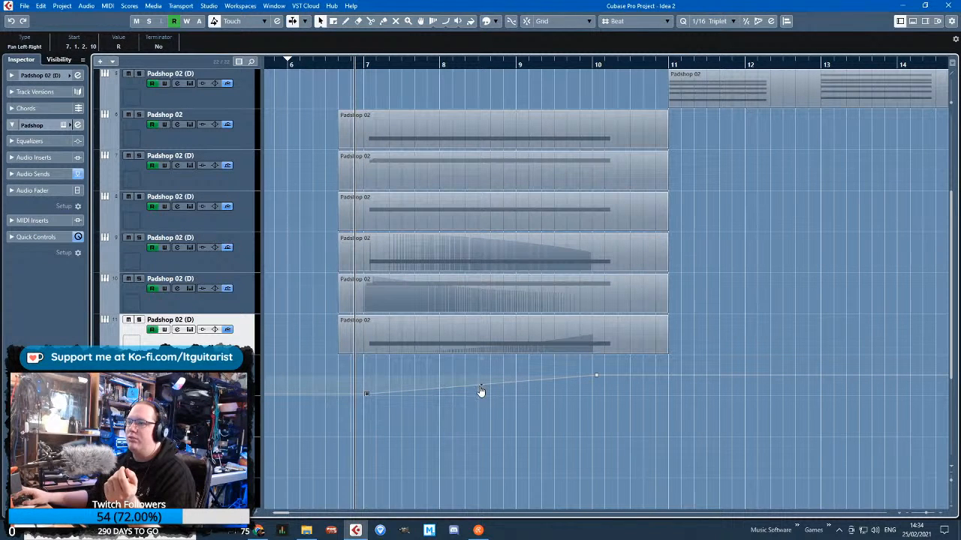
left_click_drag(480, 387, 482, 389)
left_click(105, 310)
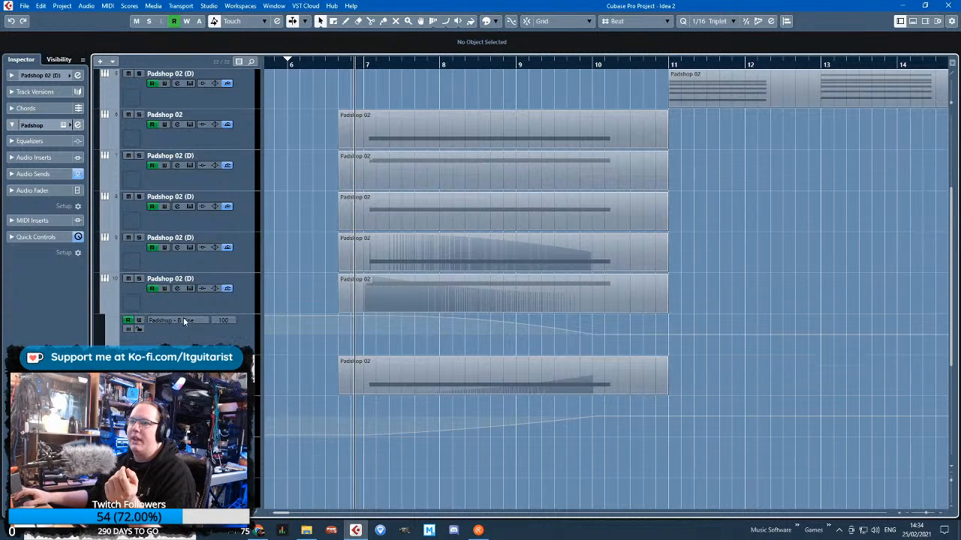
left_click(183, 319)
left_click(270, 233)
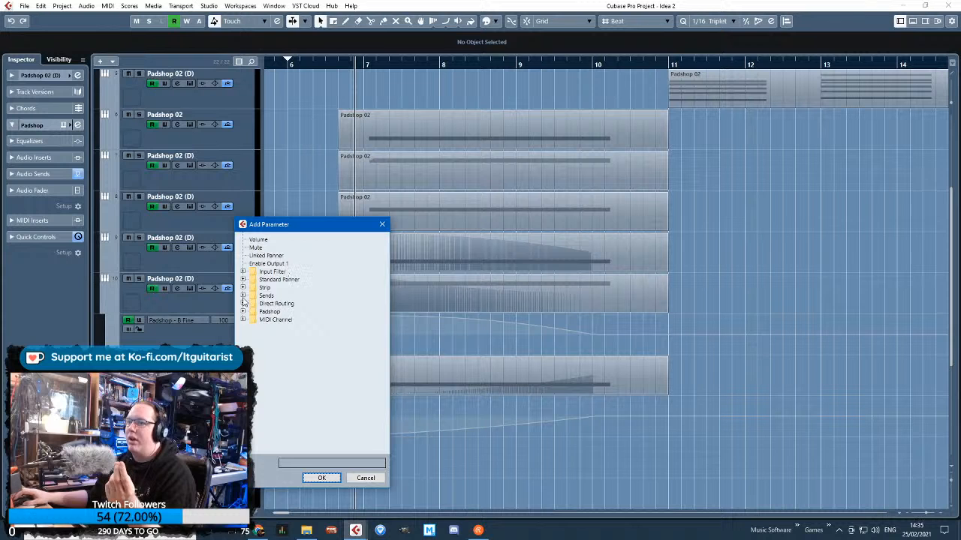
left_click(243, 311)
left_click(243, 311)
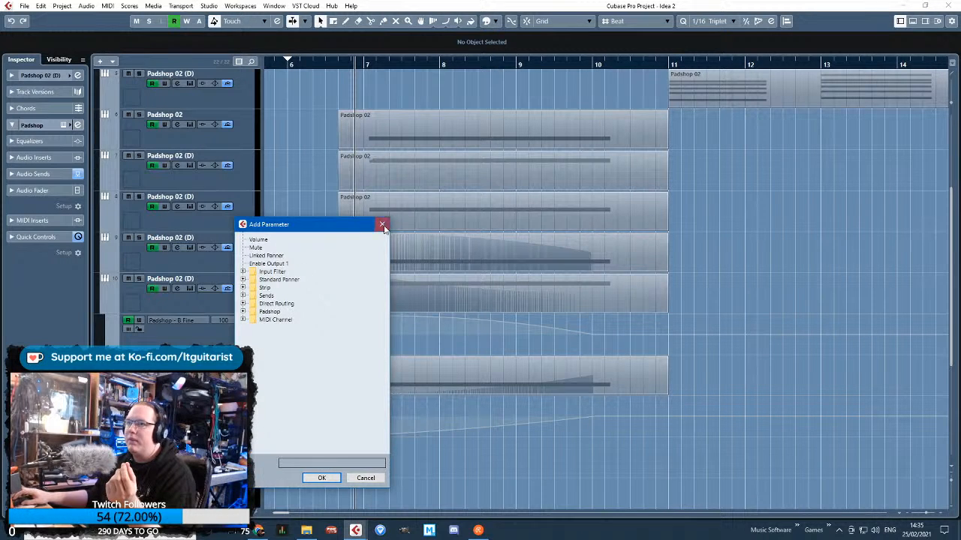
left_click(384, 227)
left_click(180, 321)
left_click(140, 344)
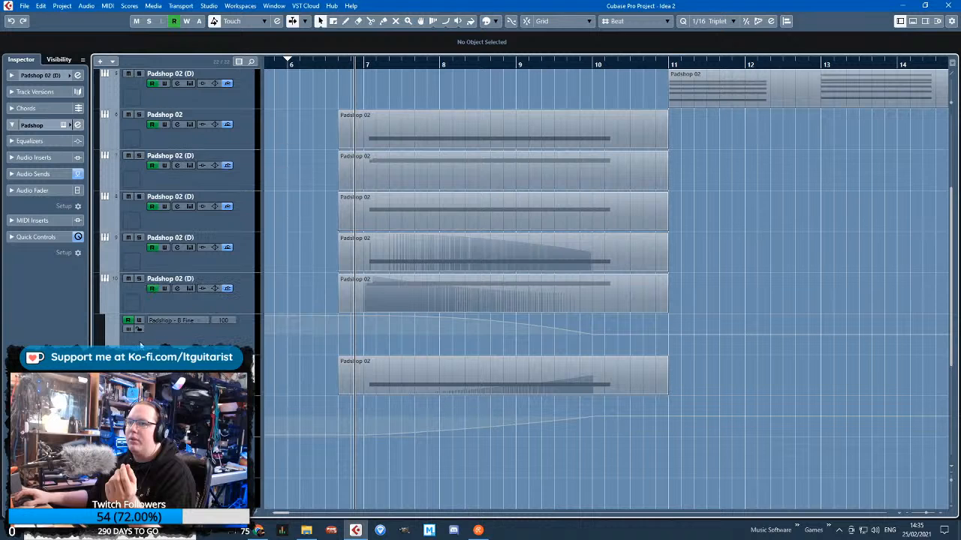
Assign track 10's lane to Standard Panner - Pan Left-Right and draw a curved ramp from L65 near bar 7 to centre near bar 10
left_click(171, 320)
left_click(211, 204)
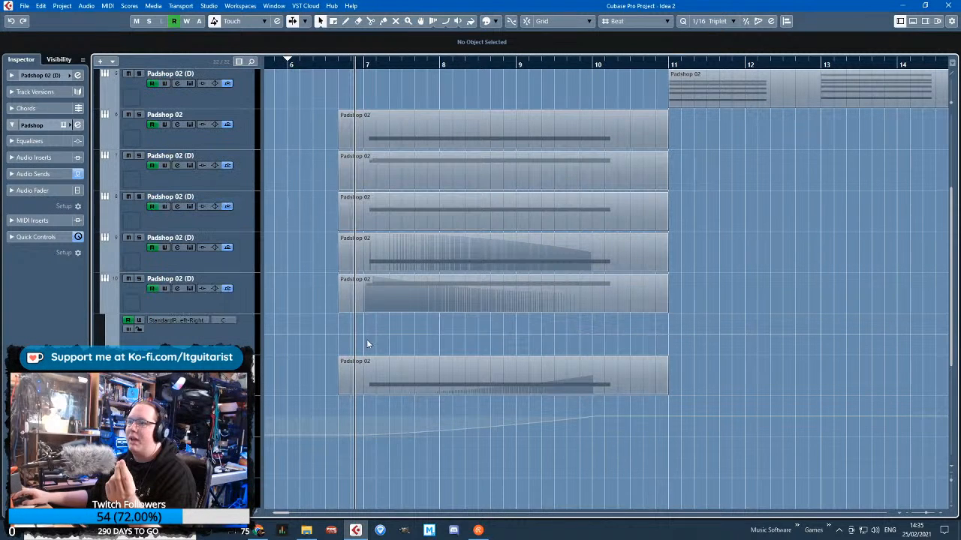
left_click(366, 340)
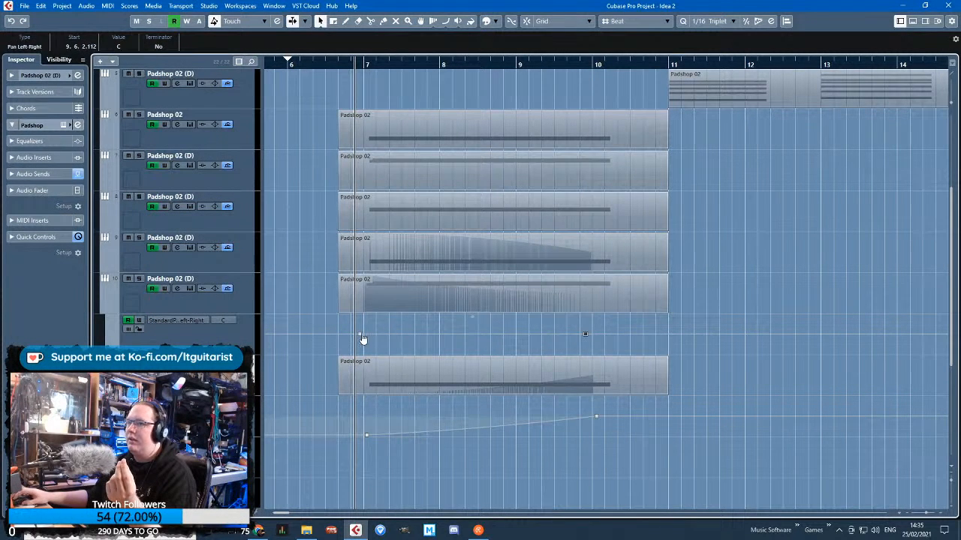
left_click_drag(362, 338, 363, 321)
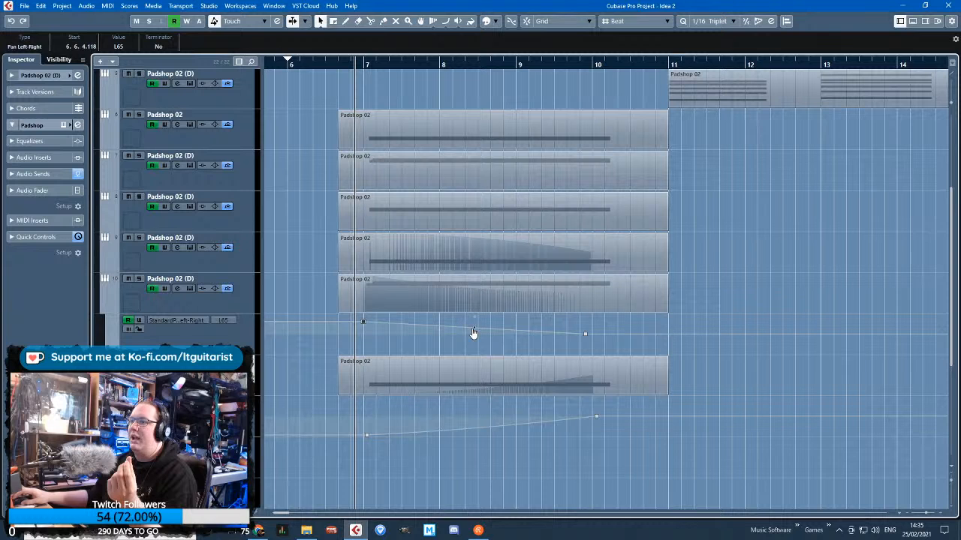
left_click(476, 332)
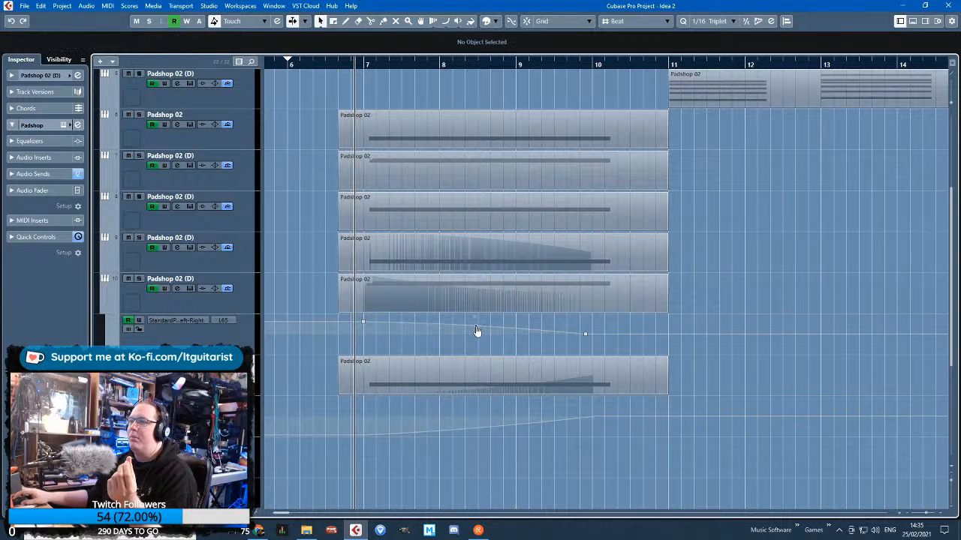
Assign track 9's automation lane to Standard Panner - Pan Left-Right and draw a ramp from R76 at bar 7 to centre at bar 10
left_click(105, 269)
left_click(187, 282)
left_click(189, 207)
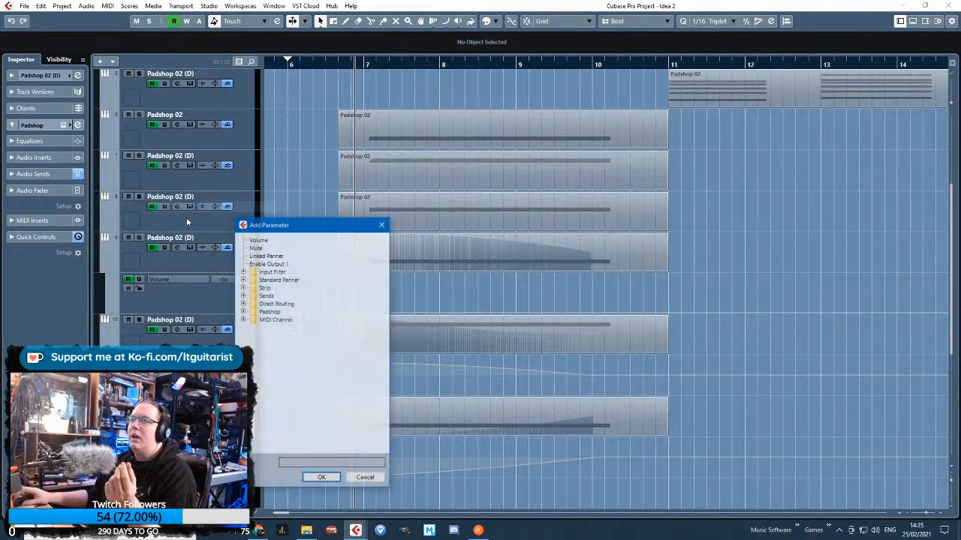
left_click(382, 225)
left_click(162, 279)
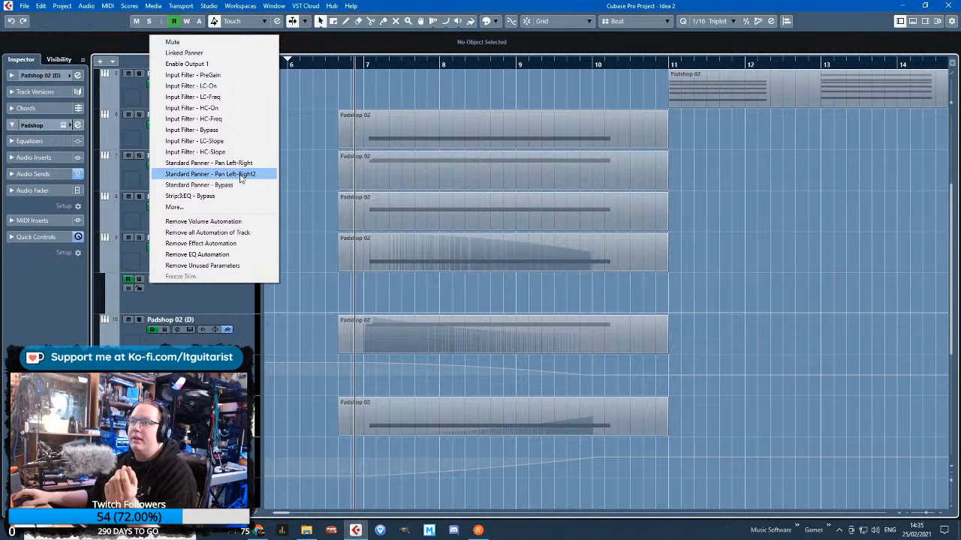
left_click(221, 163)
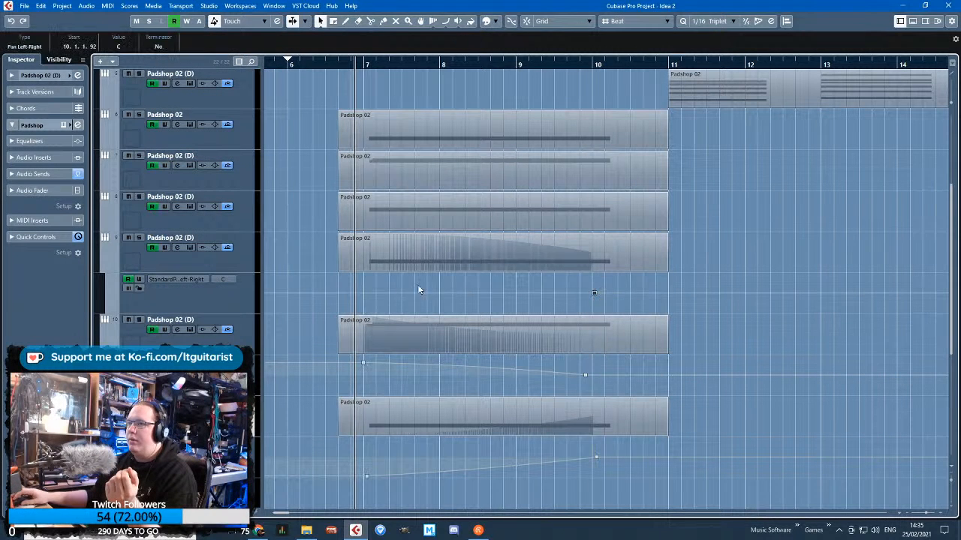
left_click_drag(373, 290, 367, 306)
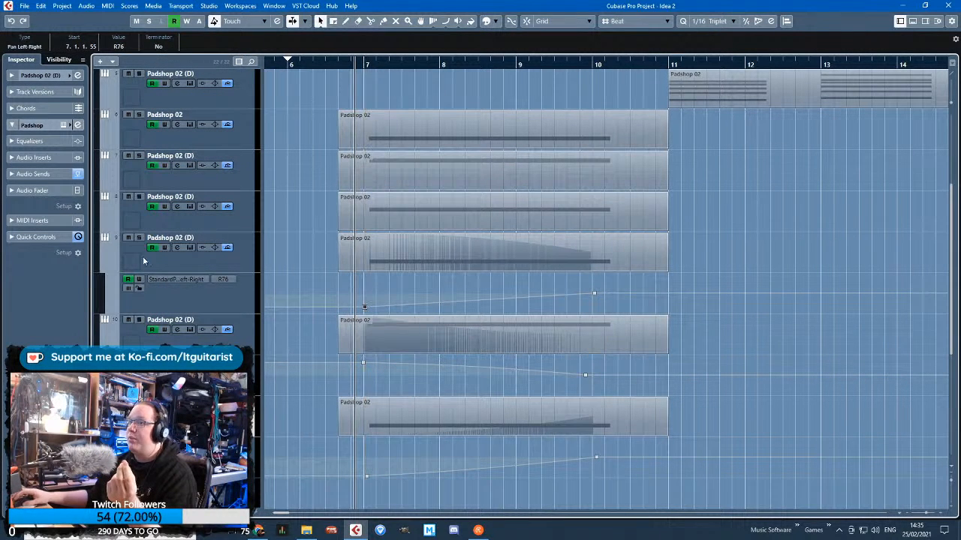
Assign track 8's automation lane to Standard Panner - Pan Left-Right and draw a curved ramp from fully left just before bar 7 to centre at bar 10
left_click(153, 226)
left_click(103, 229)
left_click(165, 239)
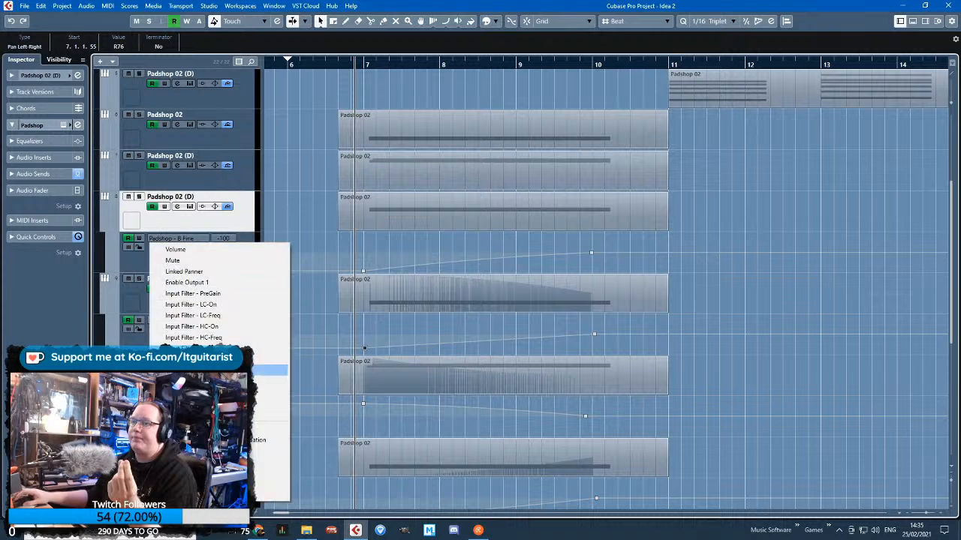
left_click(270, 413)
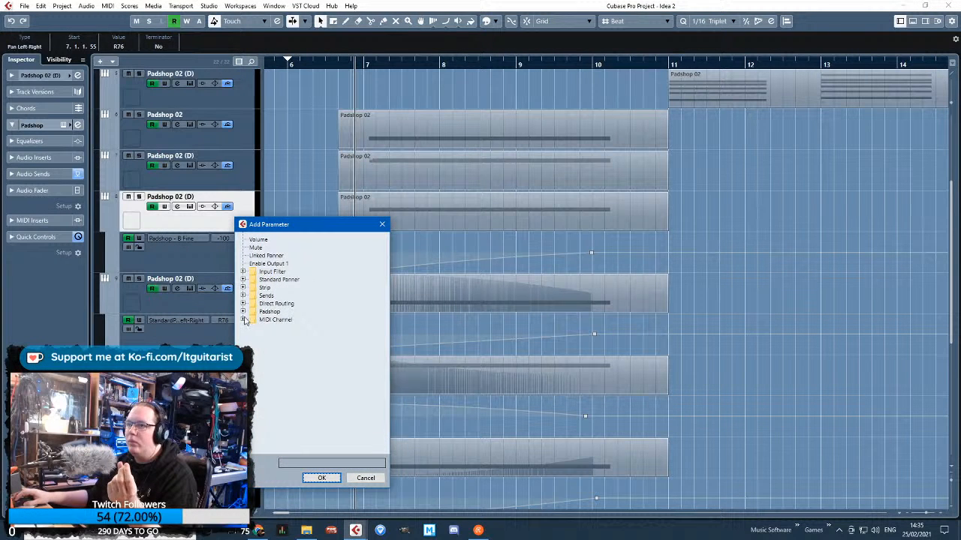
key("Escape")
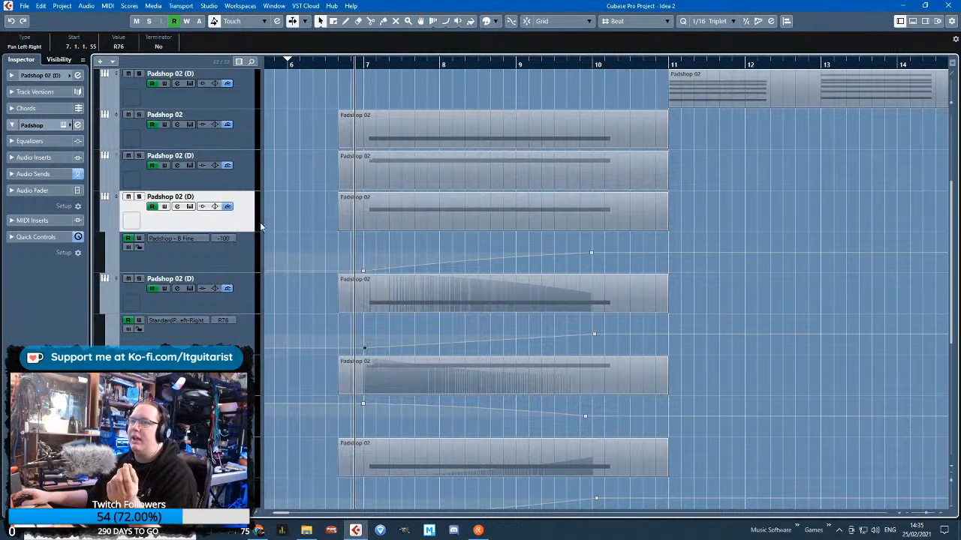
left_click(167, 239)
left_click(270, 391)
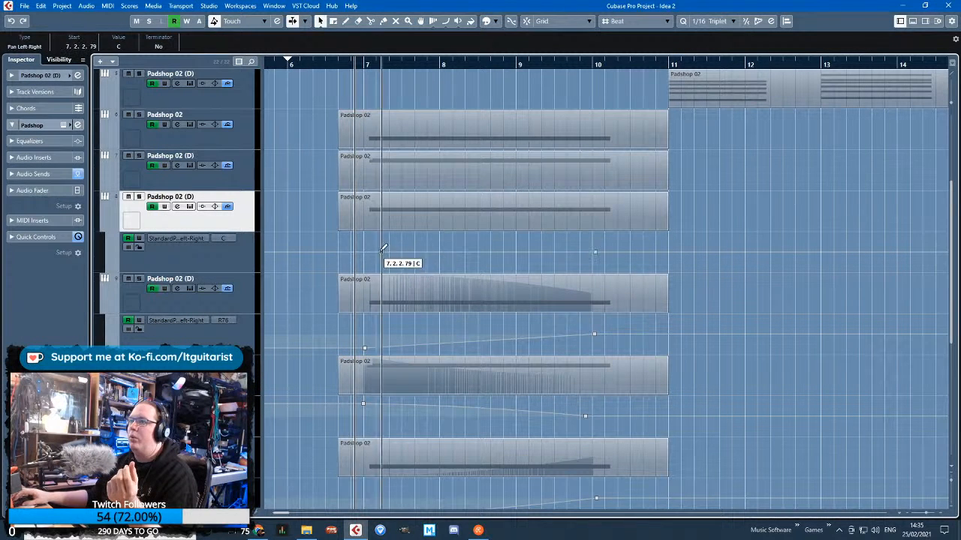
left_click_drag(381, 251, 357, 234)
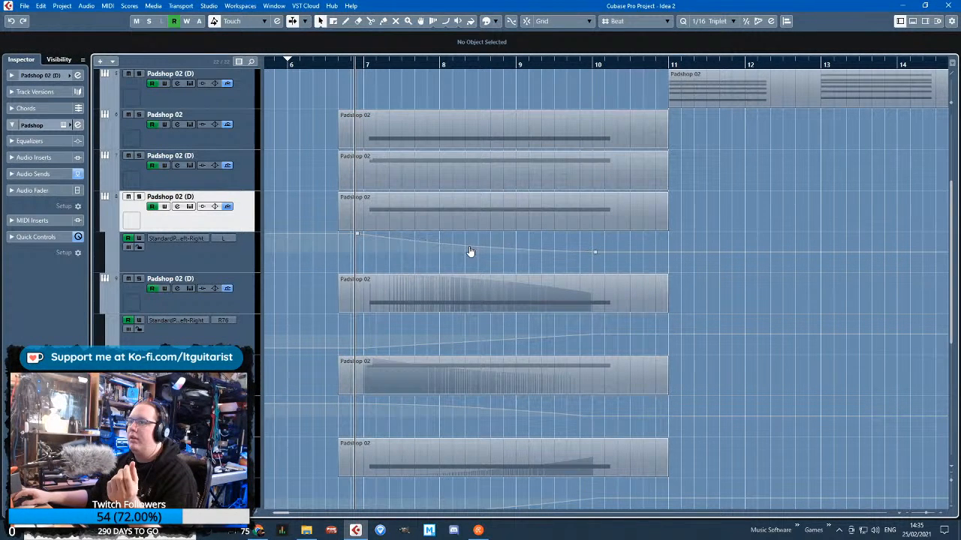
Assign track 7's automation lane to Standard Panner - Pan Left-Right and draw a curved ramp from R89 at bar 7 to centre near bar 10
left_click(115, 188)
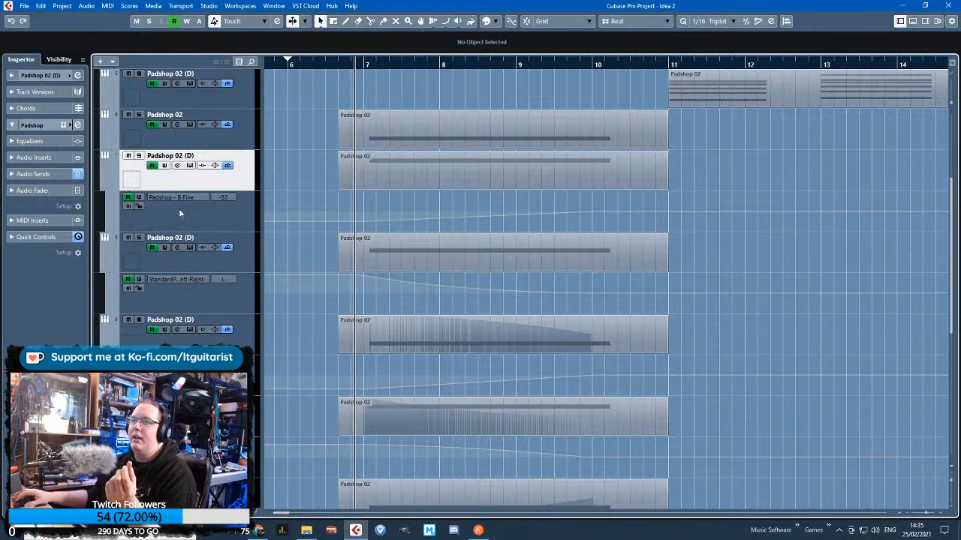
left_click(207, 197)
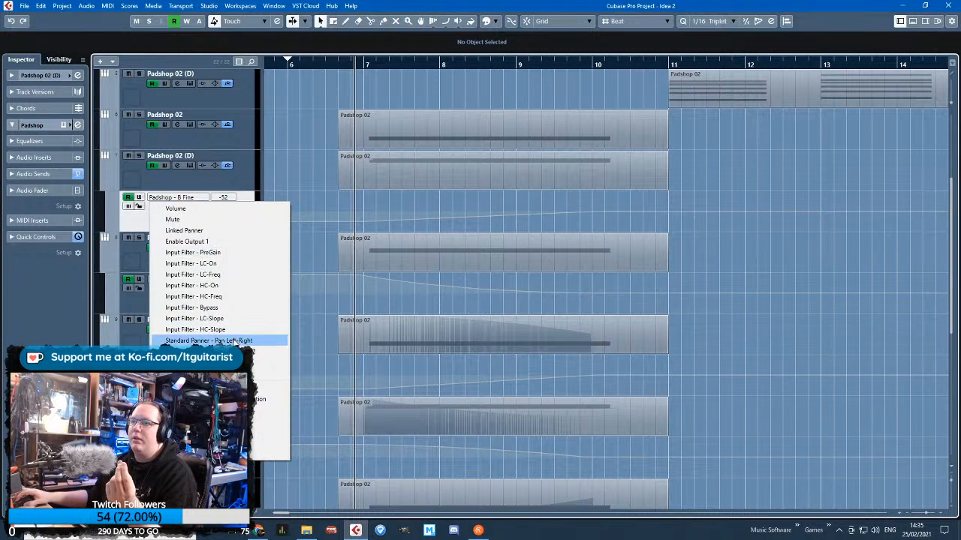
left_click(208, 341)
left_click_drag(362, 212, 364, 218)
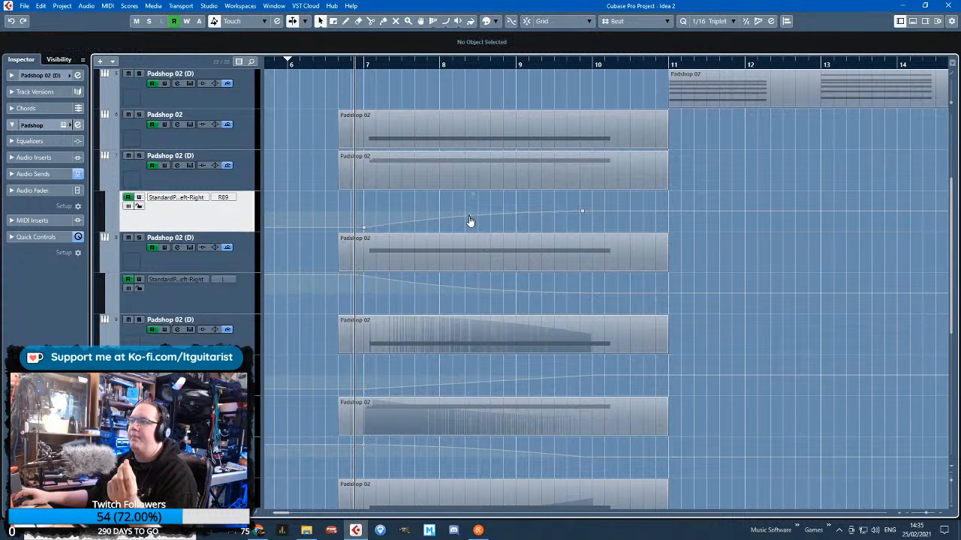
Assign track 6's automation lane to Standard Panner - Pan Left-Right and draw a curved ramp from L65 near bar 7 to centre near bar 10
left_click(115, 146)
left_click(162, 181)
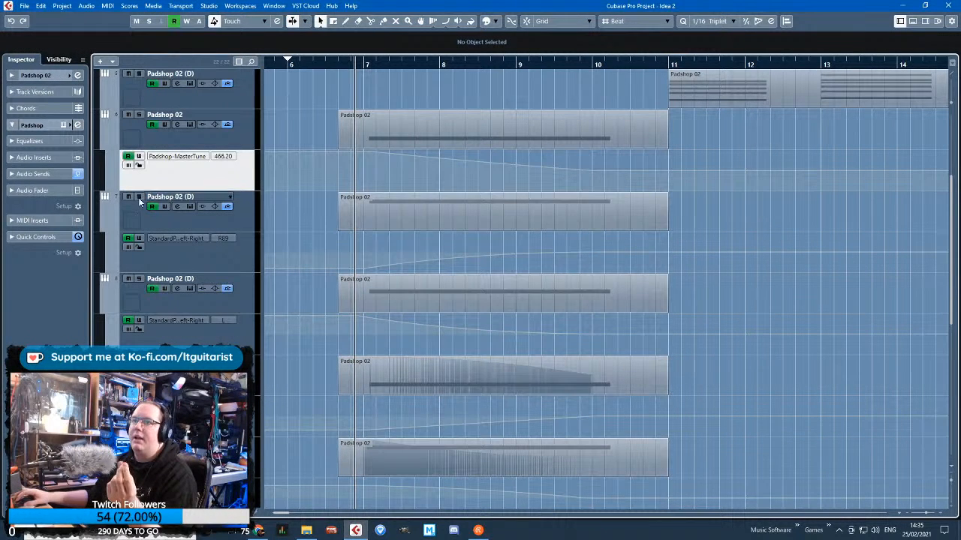
left_click(171, 158)
left_click(242, 299)
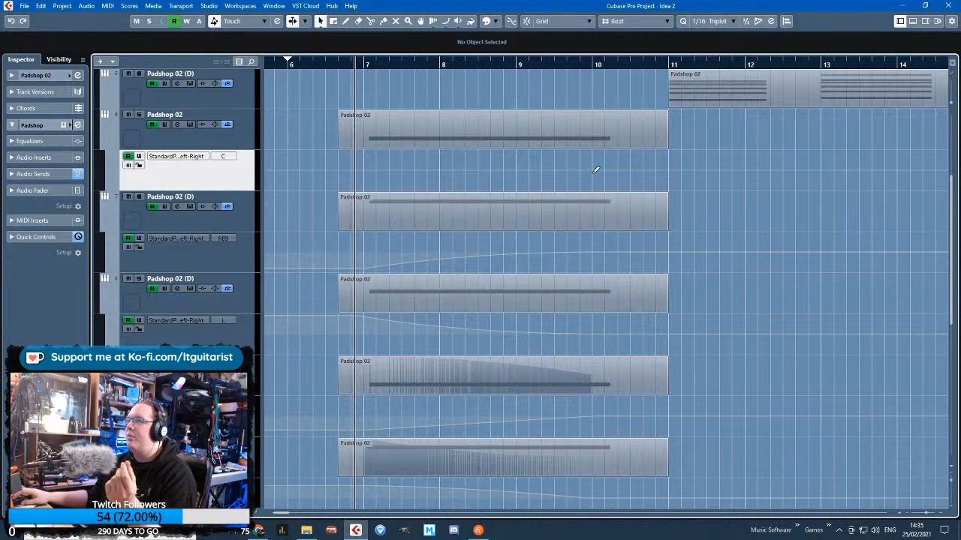
left_click_drag(370, 170, 368, 157)
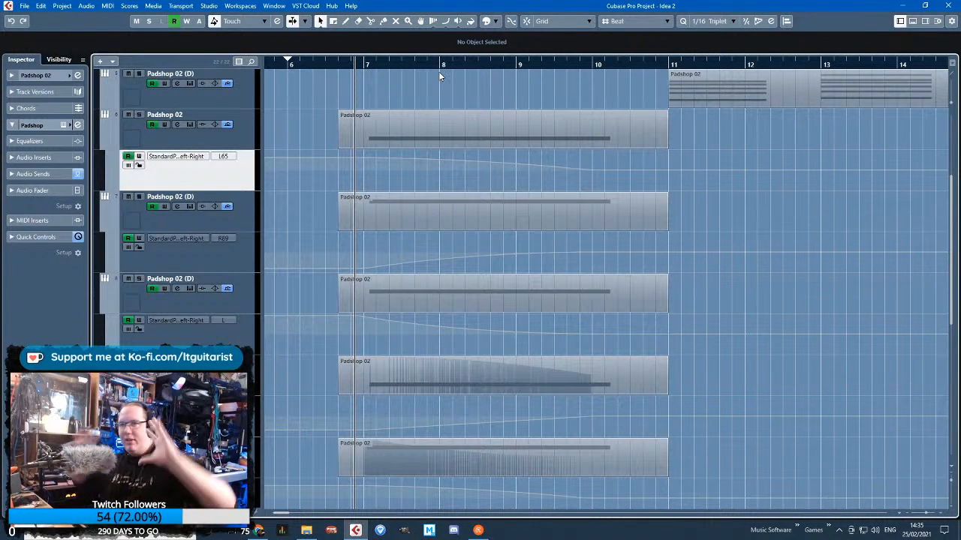
Play the passage from just before bar 7 and hide the automation lanes of tracks 6 to 11
key("space")
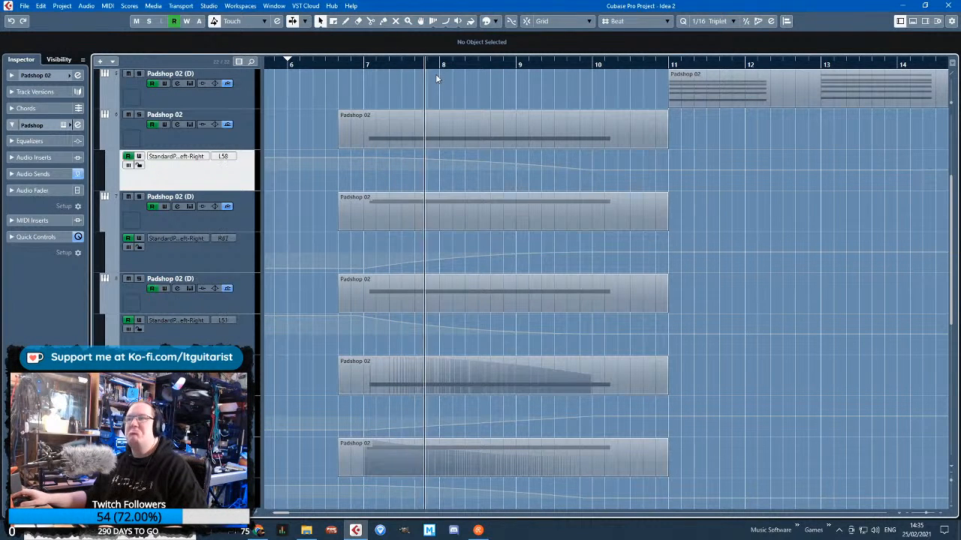
scroll(406, 224, "up", 4)
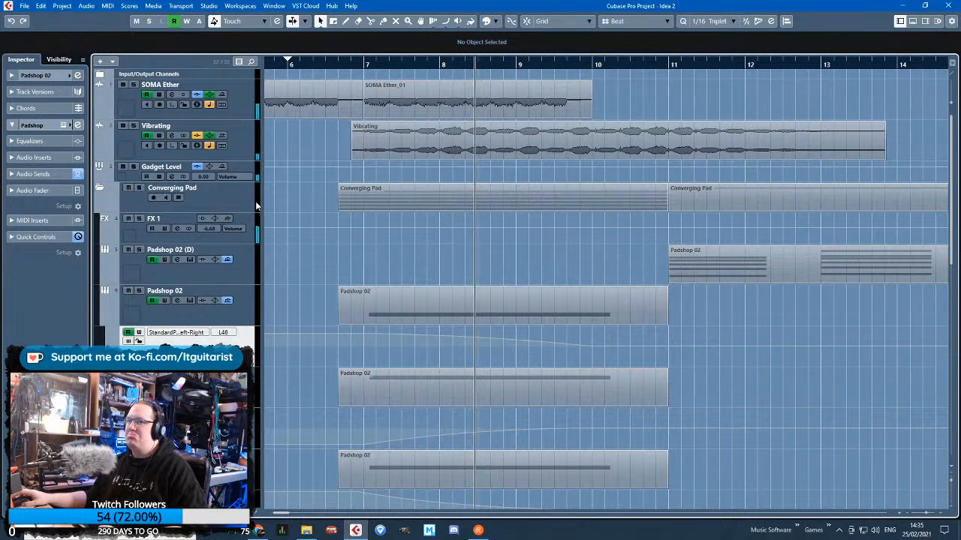
scroll(349, 243, "down", 4)
left_click(100, 144)
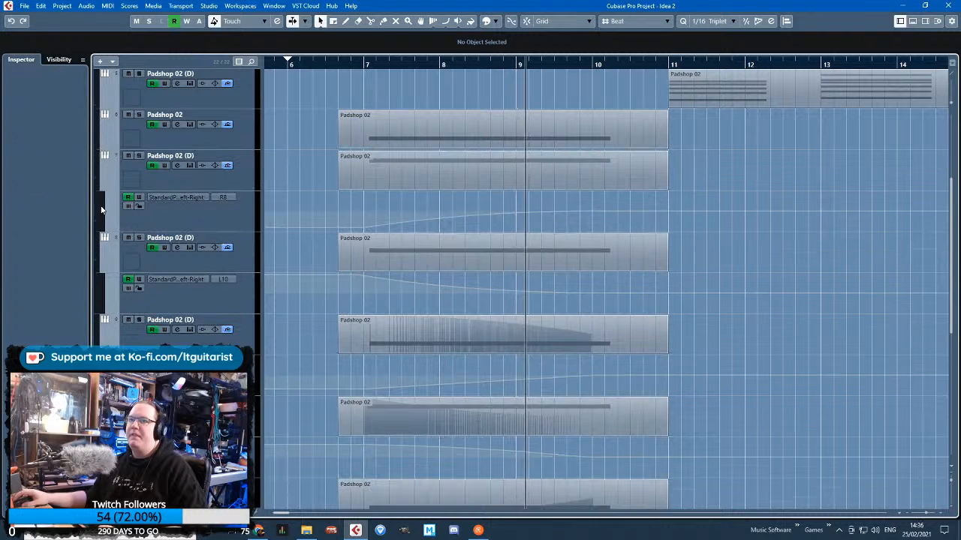
left_click(102, 185)
left_click(103, 225)
left_click(106, 241)
left_click(107, 311)
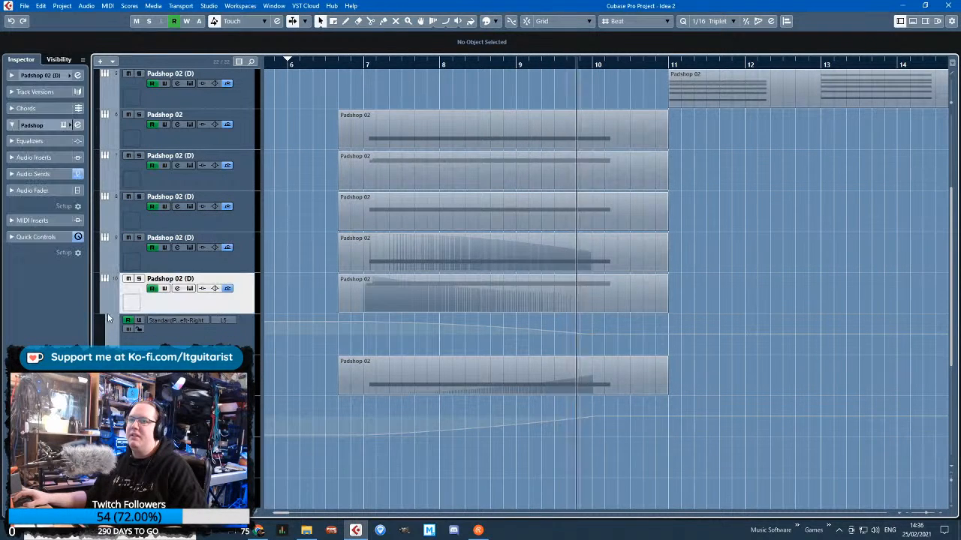
left_click(109, 310)
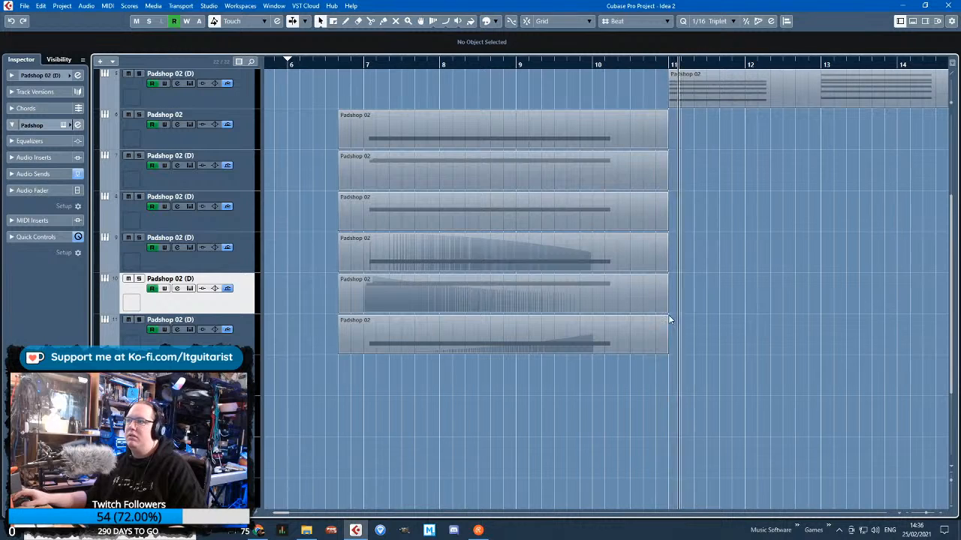
Select the six Padshop 02 parts on tracks 6 to 11 and examine their notes together in the Key Editor with a smaller controller lane
left_click_drag(643, 339, 638, 336)
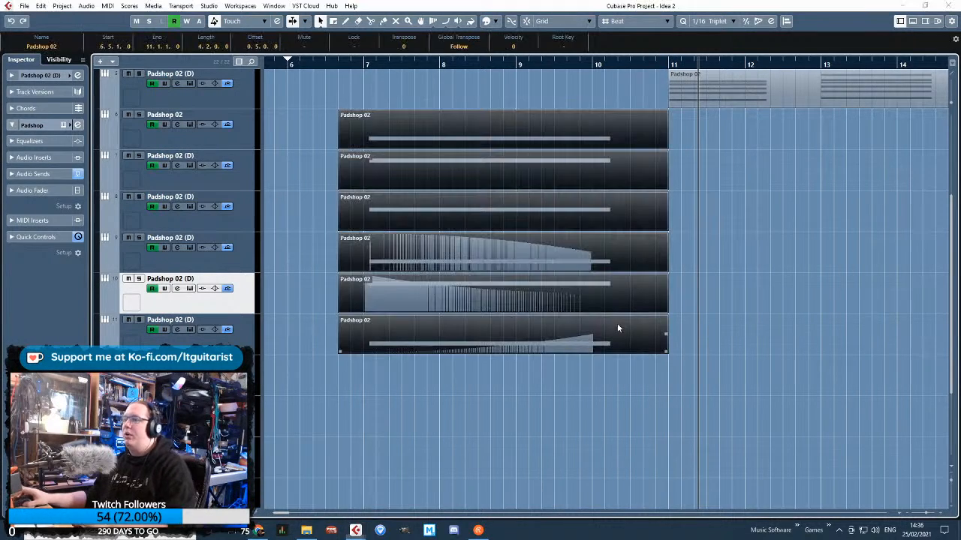
double_click(617, 324)
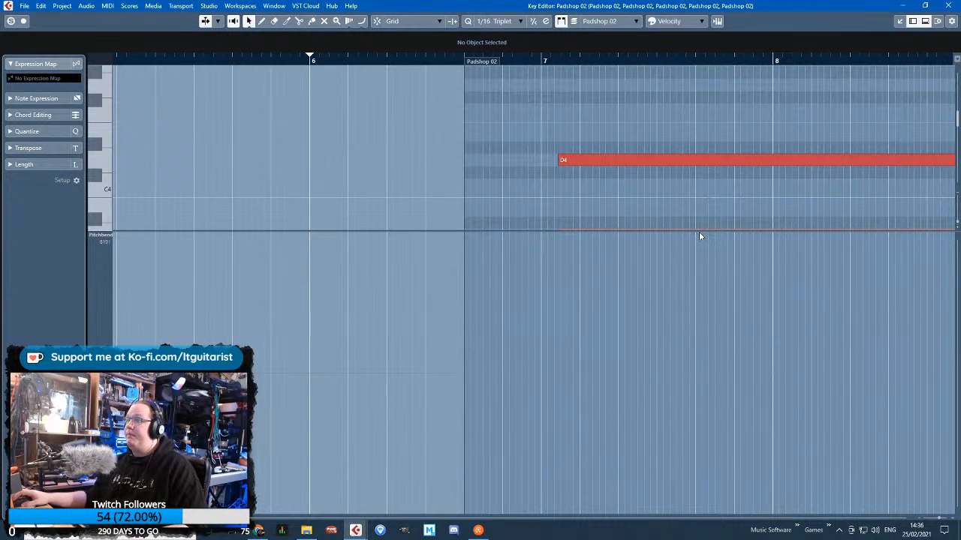
left_click_drag(698, 232, 662, 448)
scroll(676, 338, "down", 4)
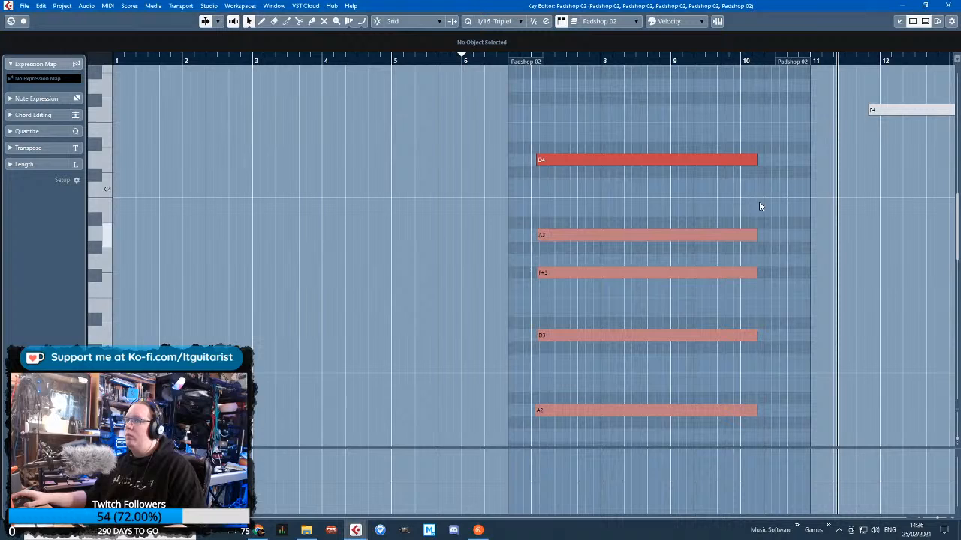
left_click(946, 6)
Move the six selected Padshop 02 parts slightly earlier, to start at 6.4.3.63, so their notes begin close to bar 7
scroll(300, 375, "up", 3)
scroll(555, 139, "up", 2)
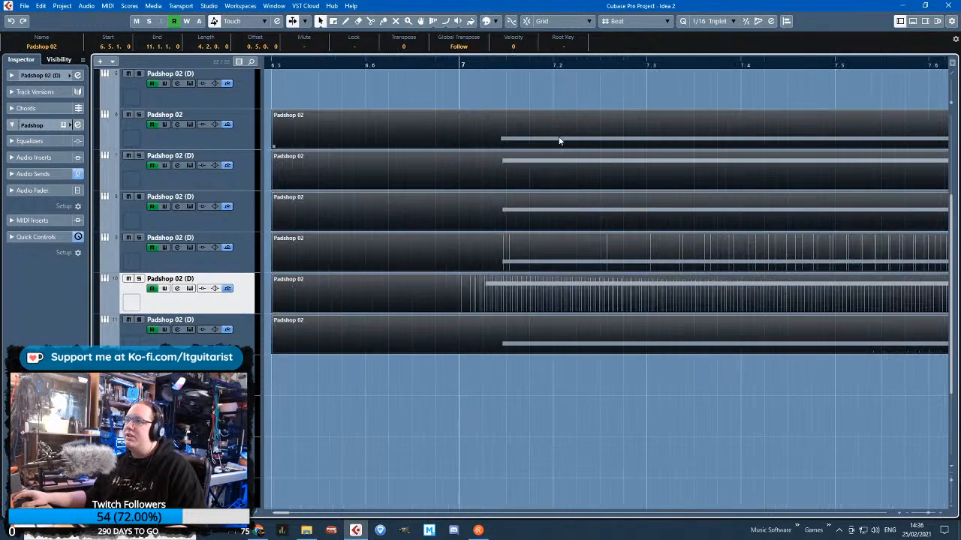
left_click_drag(559, 140, 534, 137)
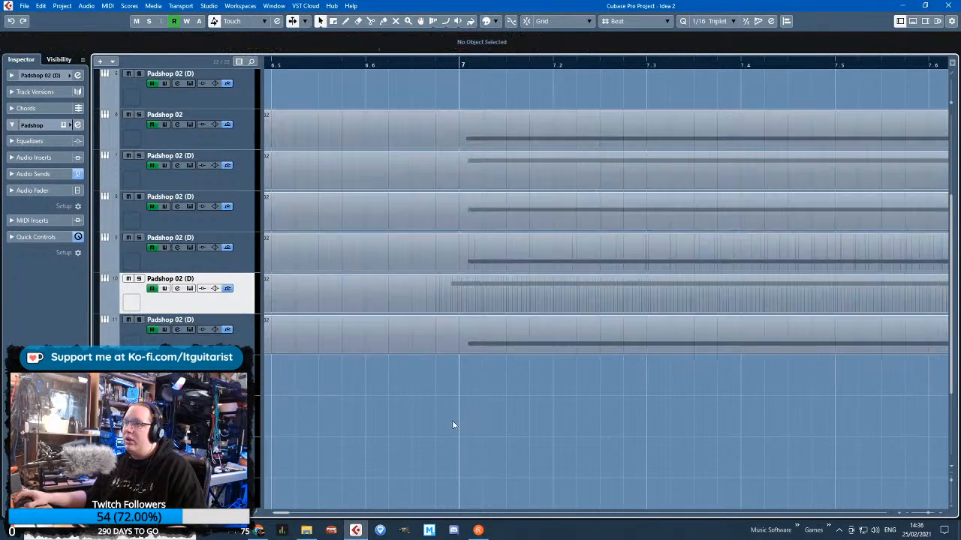
scroll(605, 211, "down", 3)
Stagger the note starts around bar 7 in the Key Editor: A3 at 6.6.4.83, F#3 slightly later and D2 at 6.6.4.106
key("Return")
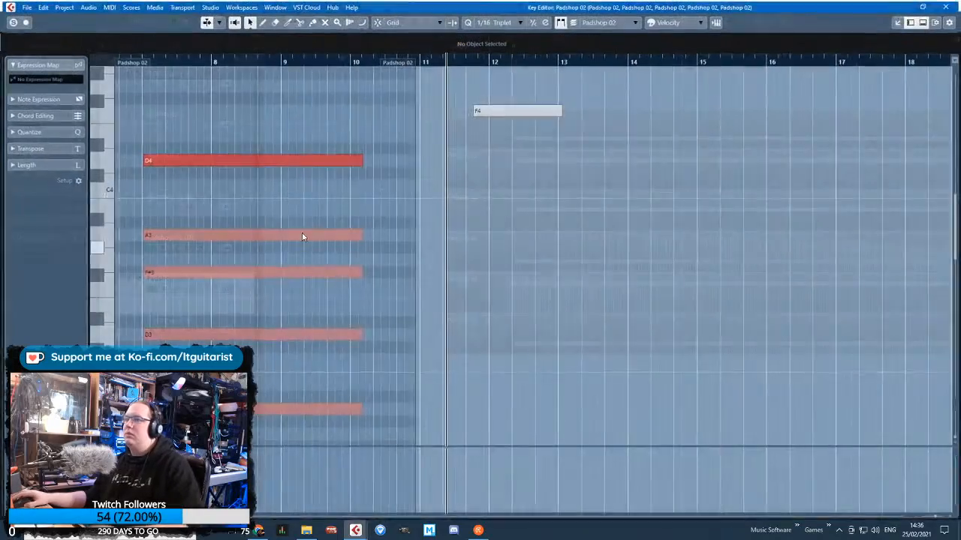
scroll(194, 236, "up", 3)
left_click_drag(229, 236, 225, 236)
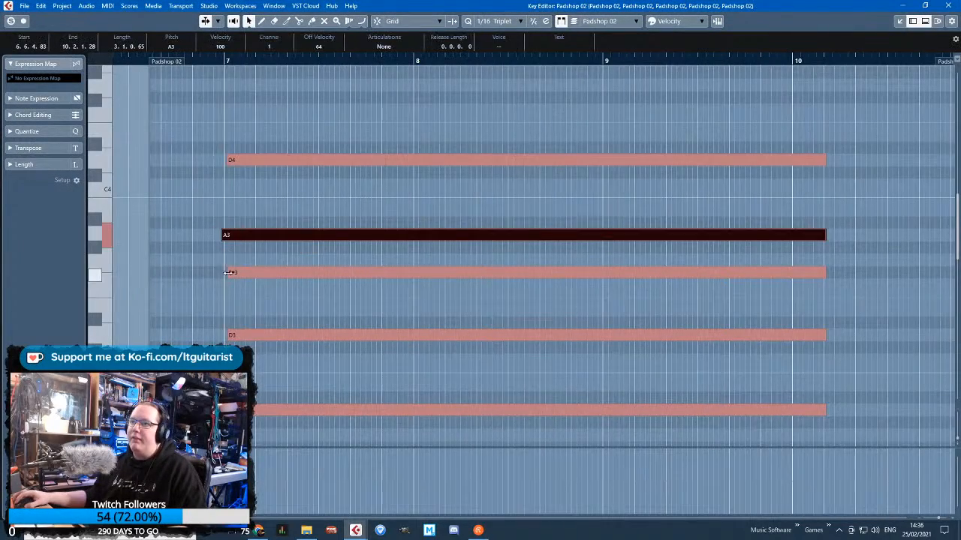
left_click_drag(228, 272, 231, 274)
scroll(230, 285, "down", 3)
left_click_drag(228, 358, 225, 359)
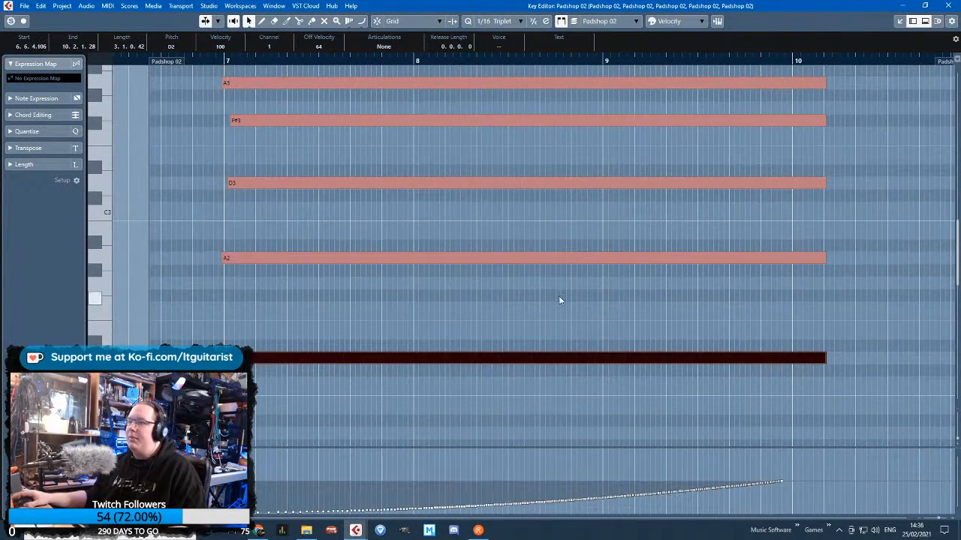
Select all the converging pad notes and extend their ends together to about the middle of bar 10
scroll(559, 300, "down", 3)
left_click_drag(666, 369, 636, 64)
scroll(669, 267, "up", 2)
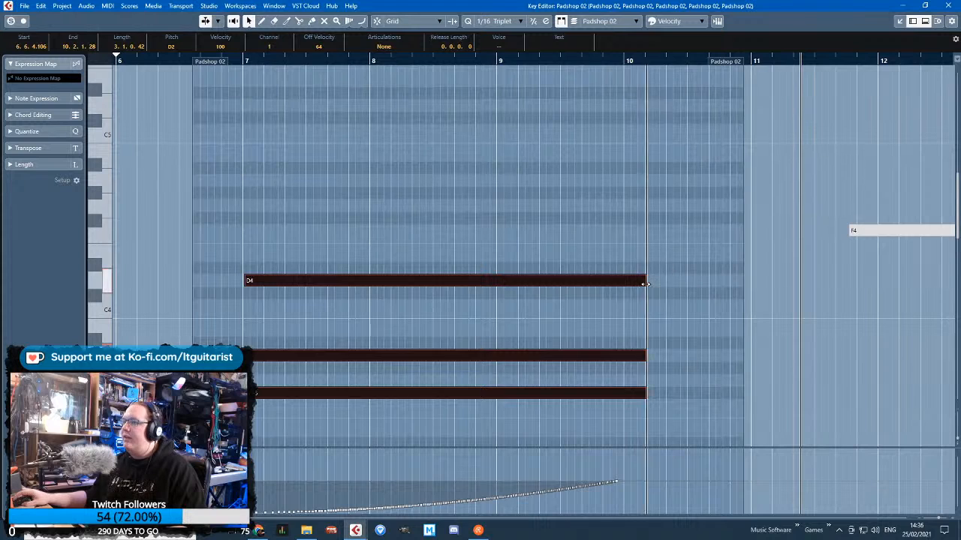
left_click_drag(645, 283, 677, 295)
Delete the stray F4 note just before bar 12 and close the Key Editor
scroll(841, 292, "down", 3)
left_click_drag(882, 275, 885, 89)
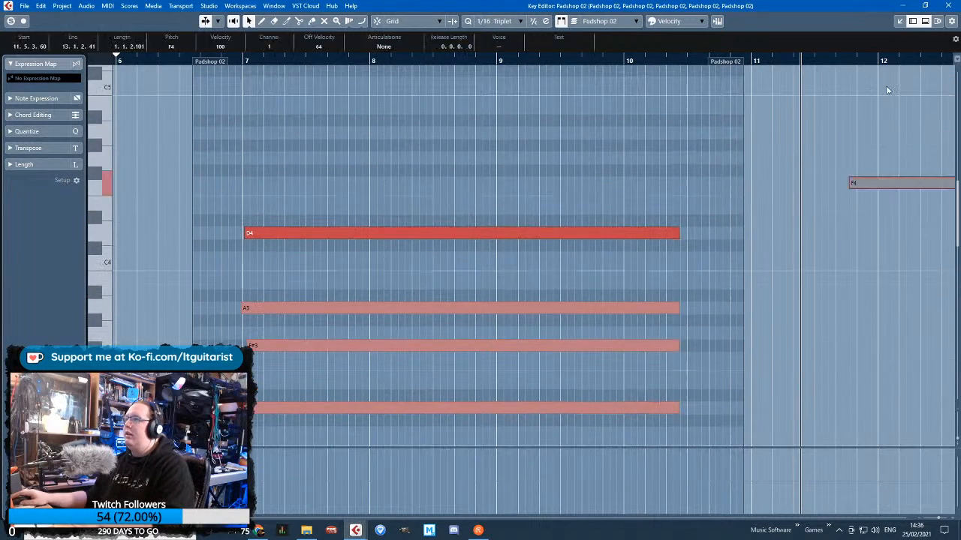
key("Delete")
left_click(948, 6)
Trim the starts of the six Padshop 02 parts to 6.5.1.0 and extend their ends to 11.1.1.0
scroll(672, 315, "down", 3, "ctrl")
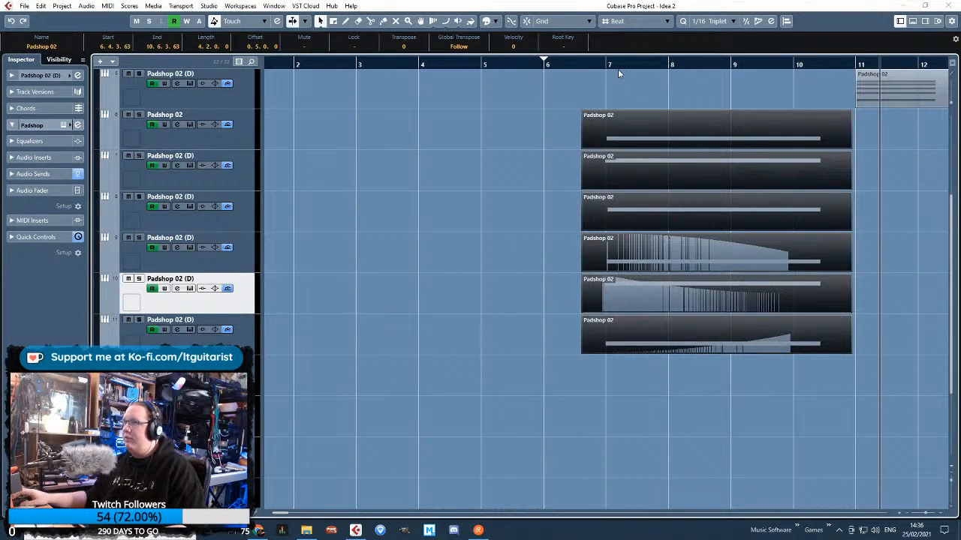
scroll(616, 414, "up", 3, "ctrl")
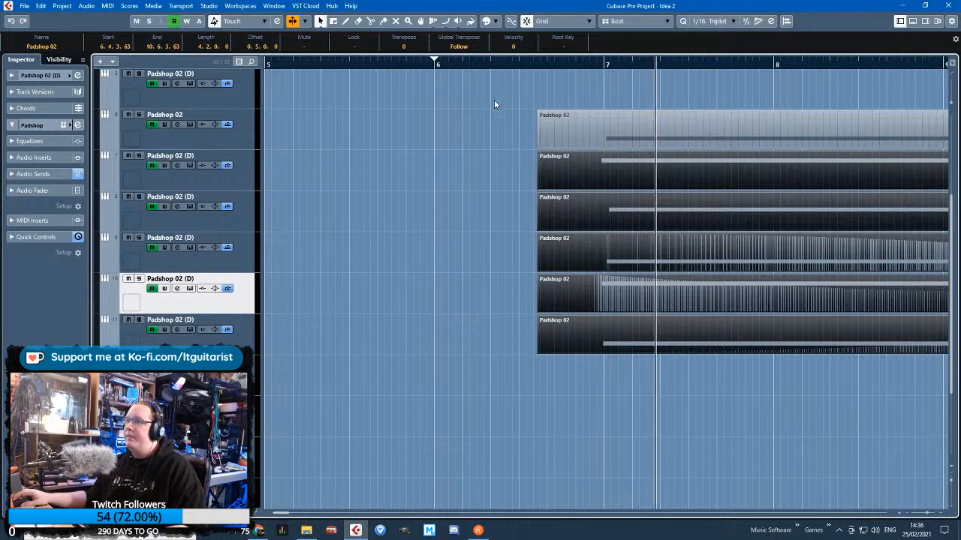
left_click_drag(539, 146, 549, 146)
scroll(414, 223, "down", 3, "ctrl")
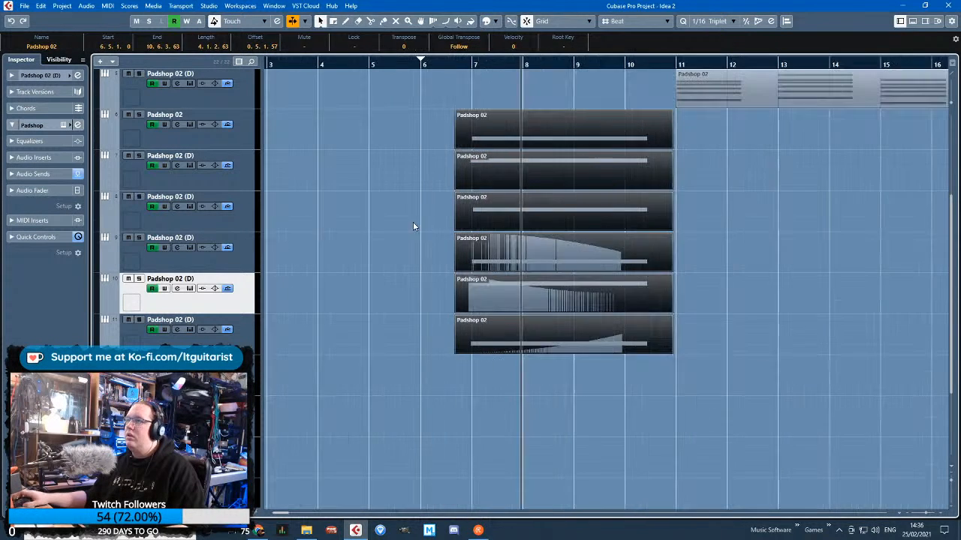
left_click_drag(716, 370, 678, 146)
Select the FX 1 track inside the Converging Pad folder
scroll(667, 145, "up", 1, "ctrl")
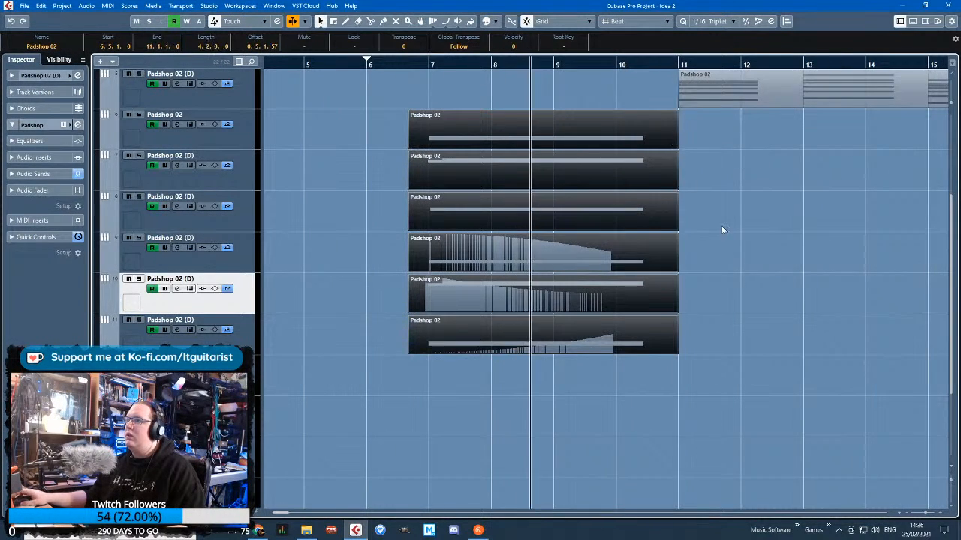
scroll(675, 231, "up", 5)
left_click(110, 241)
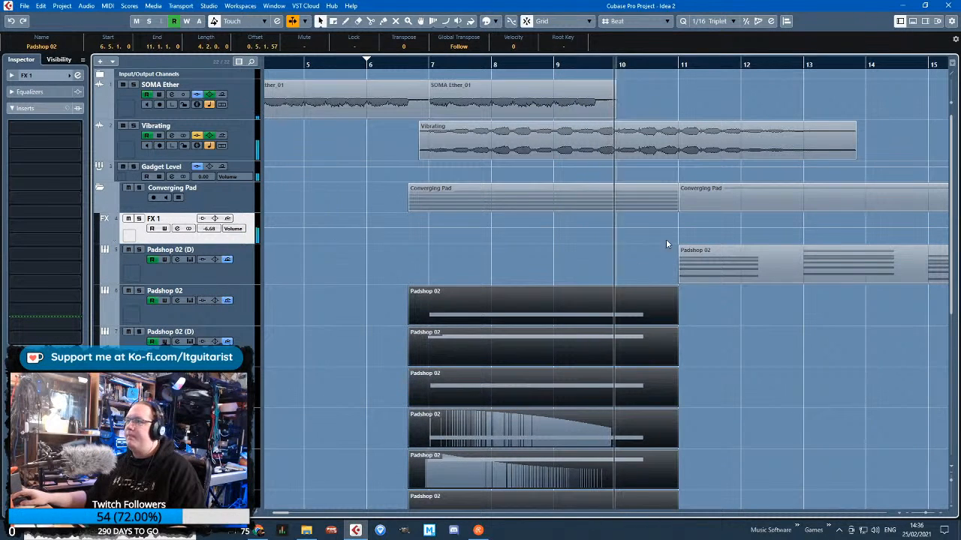
Automate the FX 1 volume to rise along a curve from -oo at 6.6.1.0 to -9.59 at 10.6.1.0
left_click(668, 226)
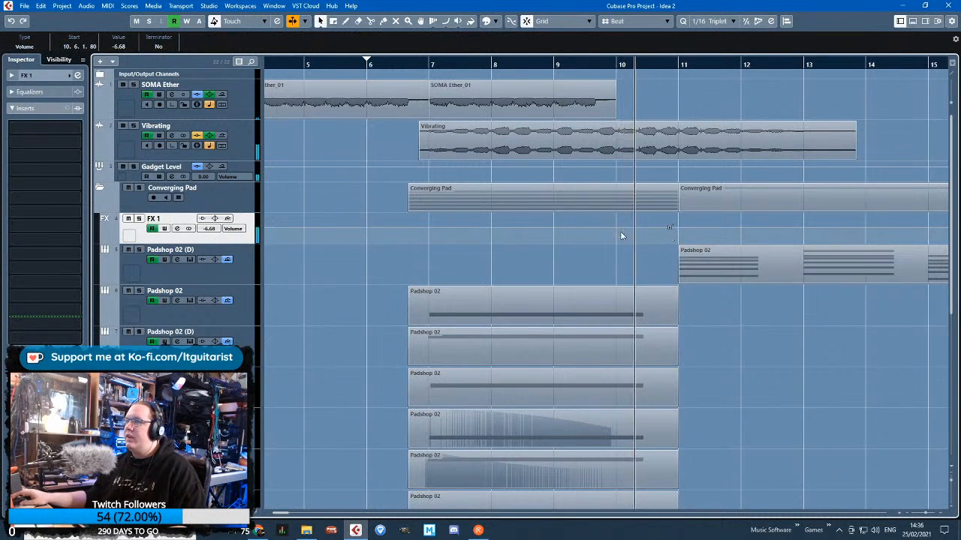
left_click(420, 239)
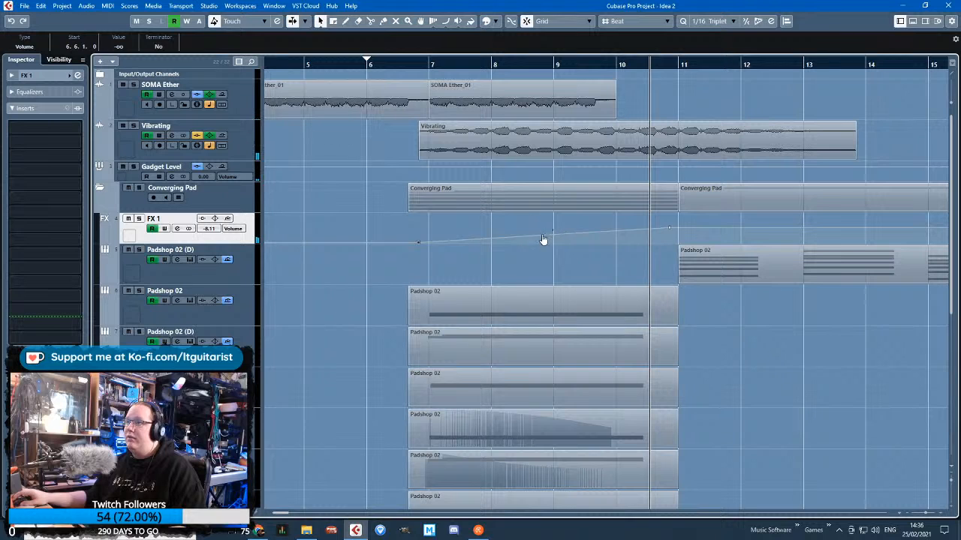
left_click(417, 65)
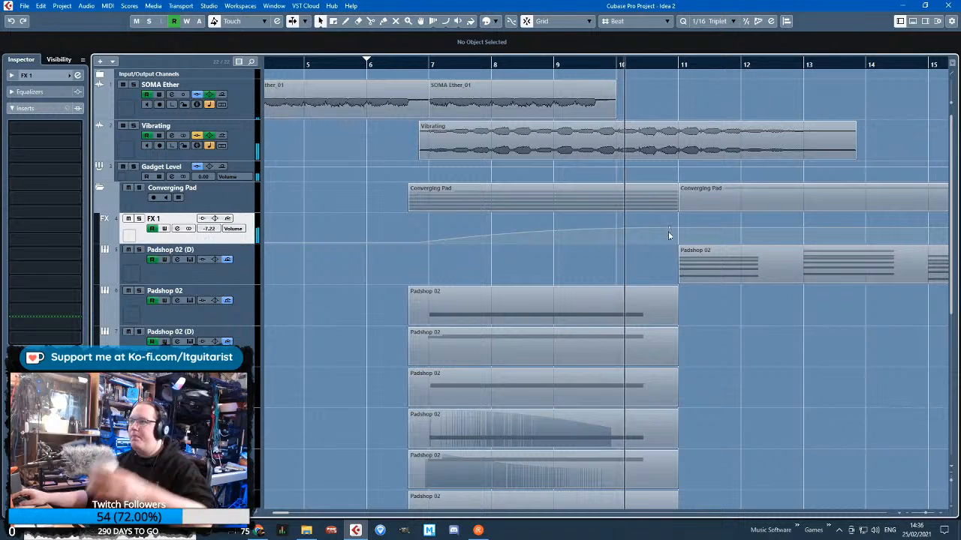
left_click_drag(668, 231, 669, 231)
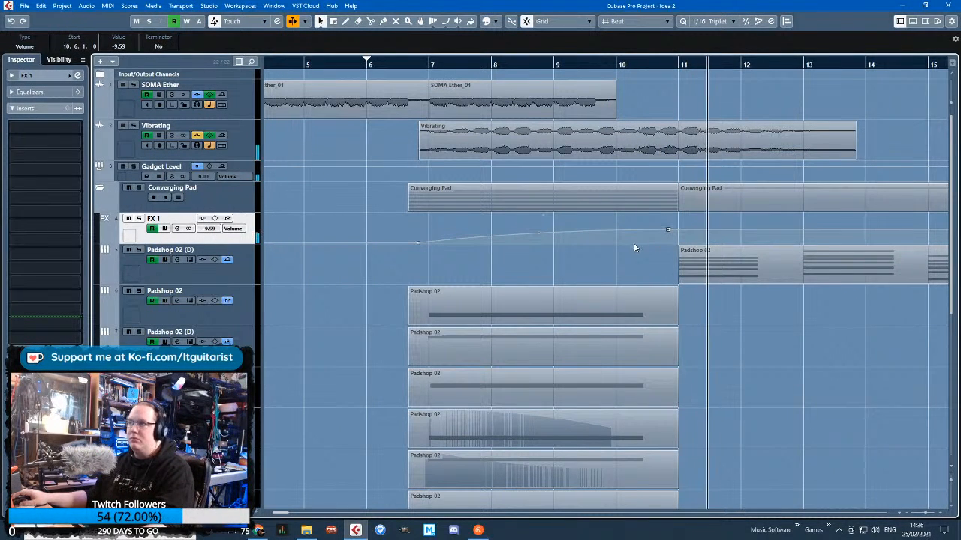
Open the Padshop 02 chord part that starts at bar 11 in the Key Editor
left_click_drag(738, 395, 949, 396)
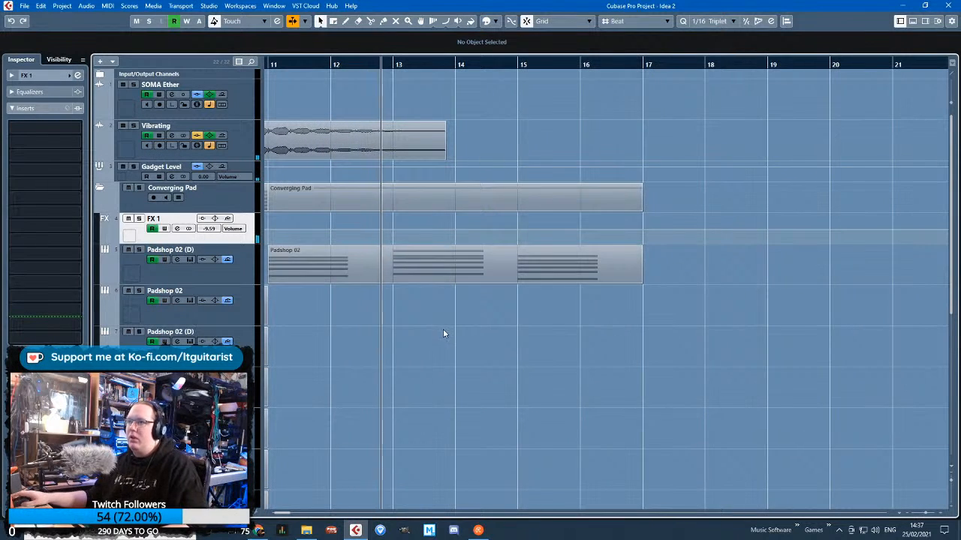
scroll(444, 333, "down", 3)
scroll(497, 271, "left", 4)
double_click(664, 263)
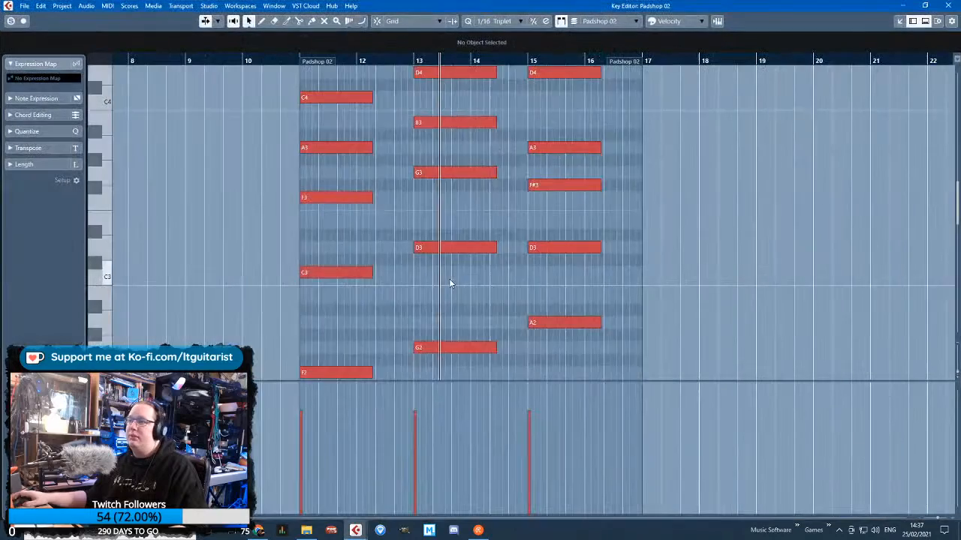
Extend the ends of all the notes in the three chords to around the middle of bars 12, 14 and 16
scroll(584, 283, "up", 7)
key("ctrl+a")
scroll(412, 223, "down", 2)
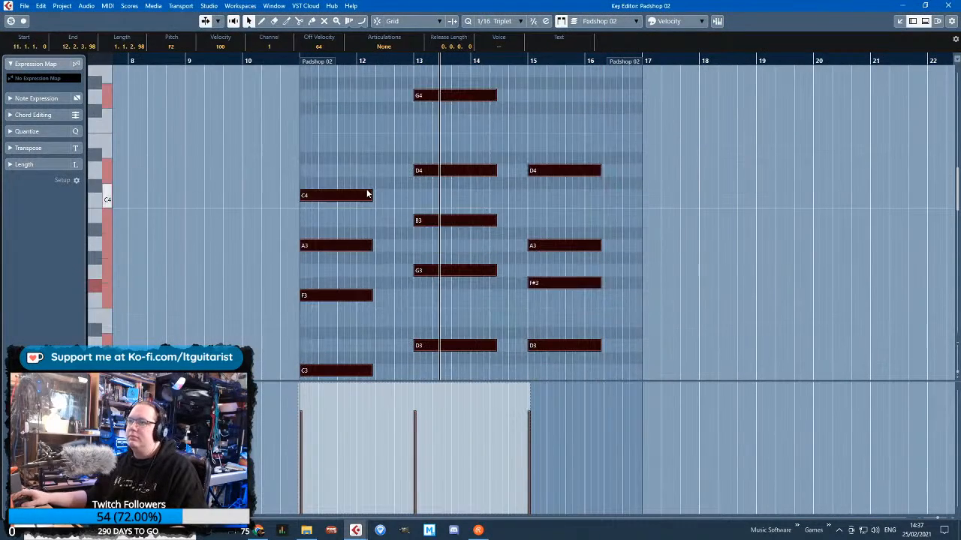
mouse_move(372, 193)
left_mouse_down()
mouse_move(386, 194)
mouse_move(347, 182)
mouse_move(370, 184)
left_mouse_up()
left_click(364, 148)
left_click(331, 196)
key("ctrl+d")
scroll(518, 225, "up", 3)
left_click(506, 288)
scroll(356, 257, "up", 3)
left_click(371, 172)
scroll(370, 181, "down", 6)
scroll(583, 225, "up", 6)
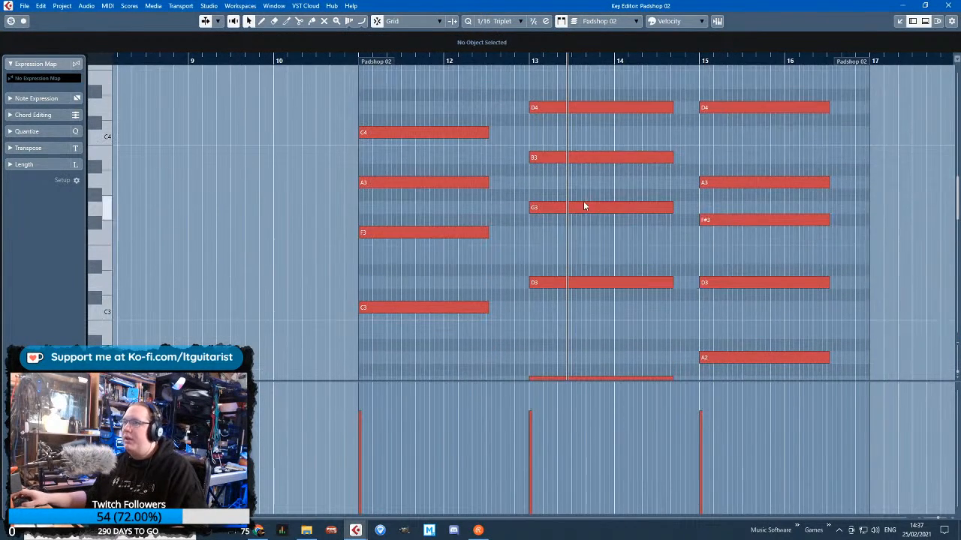
Raise the A3 note of the chord at bar 15 by one octave to A4
left_click(757, 247)
key("shift+Up")
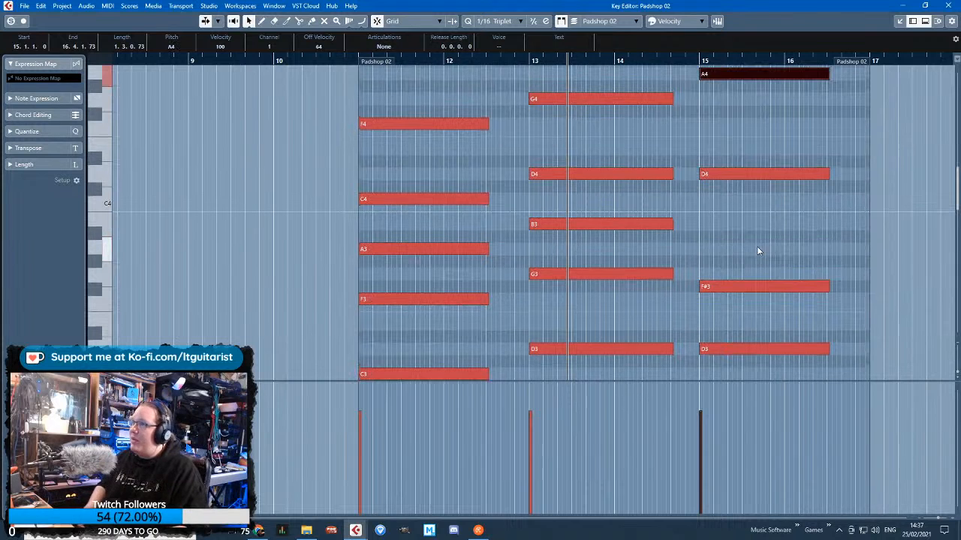
scroll(757, 246, "down", 4)
scroll(747, 260, "up", 3)
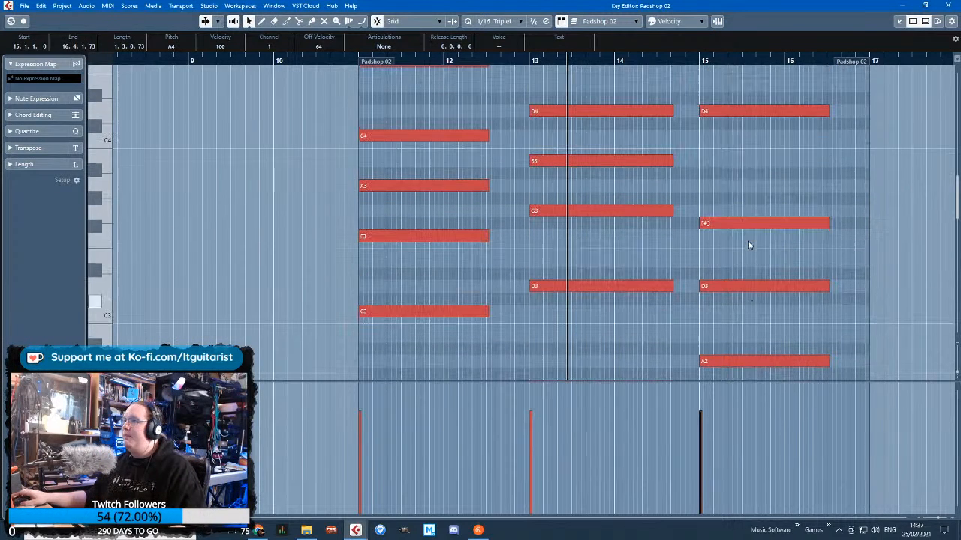
Lower the two bottom D notes of the chord at bar 15 by one octave each, to D1 and D2
scroll(738, 260, "down", 4)
left_click(747, 272)
key("shift+Down")
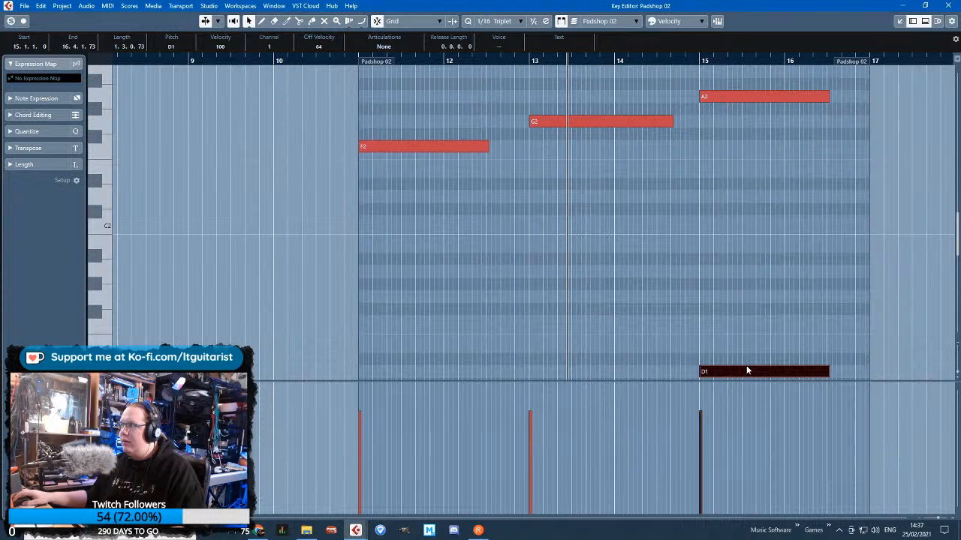
scroll(747, 366, "up", 6)
left_click_drag(730, 321, 748, 242)
scroll(767, 276, "down", 5)
key("shift+Down")
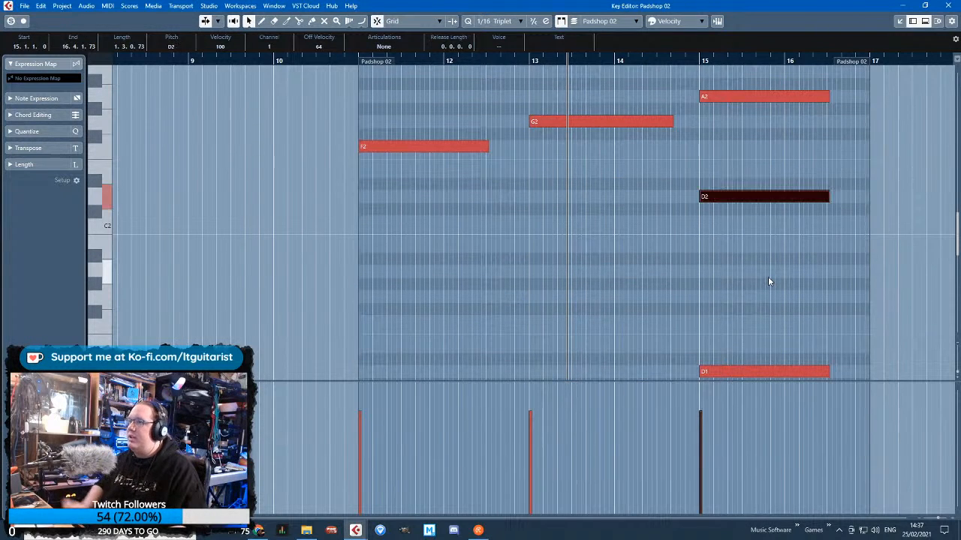
Extend the end of the F#3 note in the bar 15 chord slightly and close the Key Editor
scroll(768, 276, "up", 5)
scroll(737, 260, "up", 3)
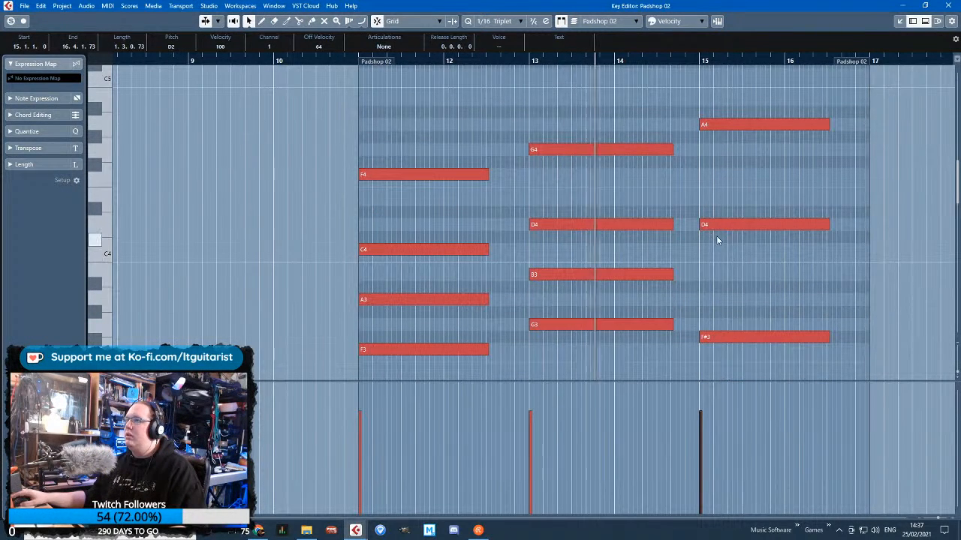
left_click(692, 253)
scroll(686, 248, "down", 1)
scroll(608, 222, "down", 4)
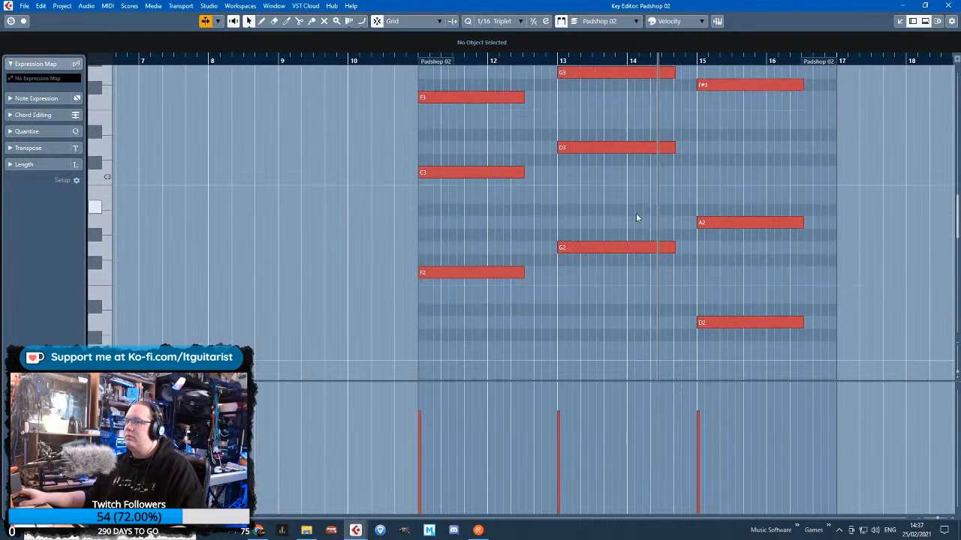
scroll(505, 233, "up", 2)
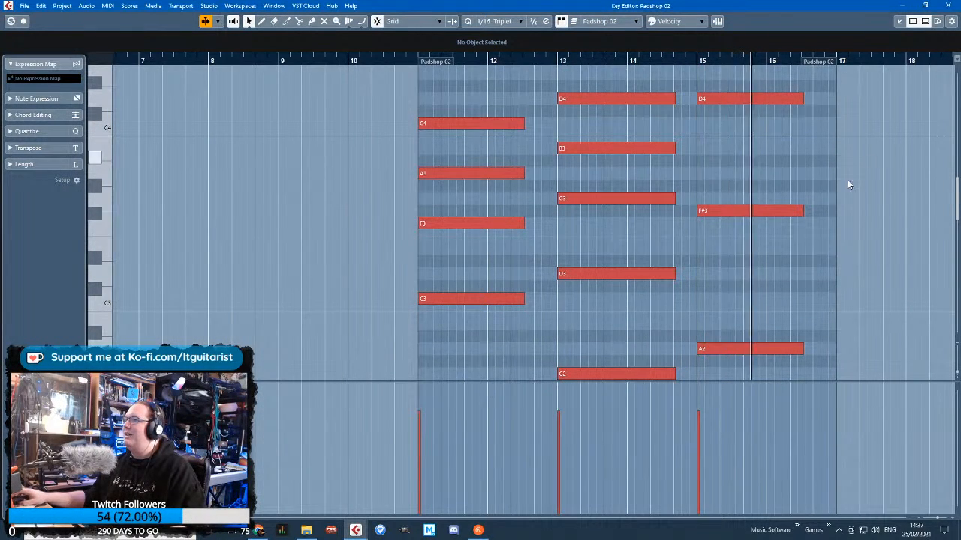
scroll(809, 208, "up", 2)
left_click_drag(797, 211, 804, 210)
left_click(808, 199)
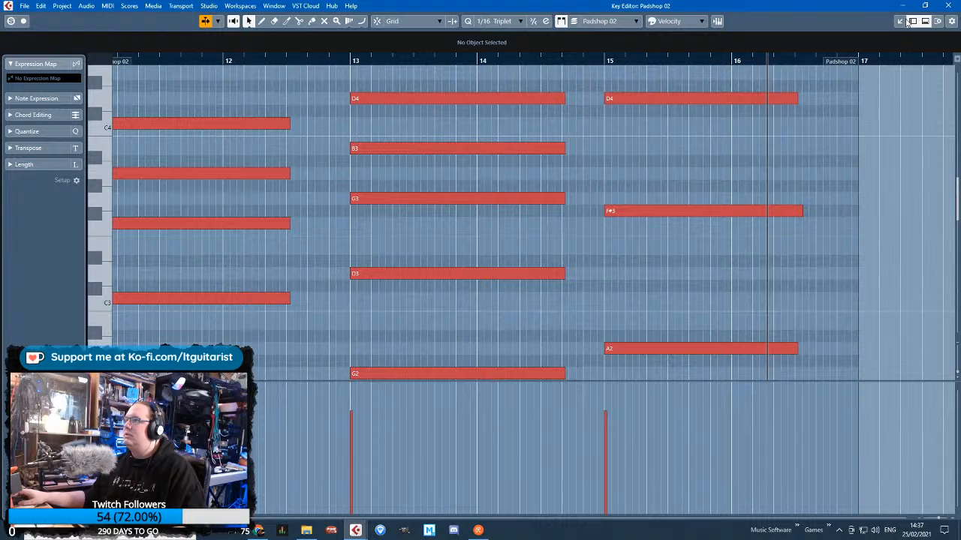
left_click(950, 5)
Reopen the Padshop 02 chord part in the Key Editor and extend the part's end to bar 18
left_click(824, 309)
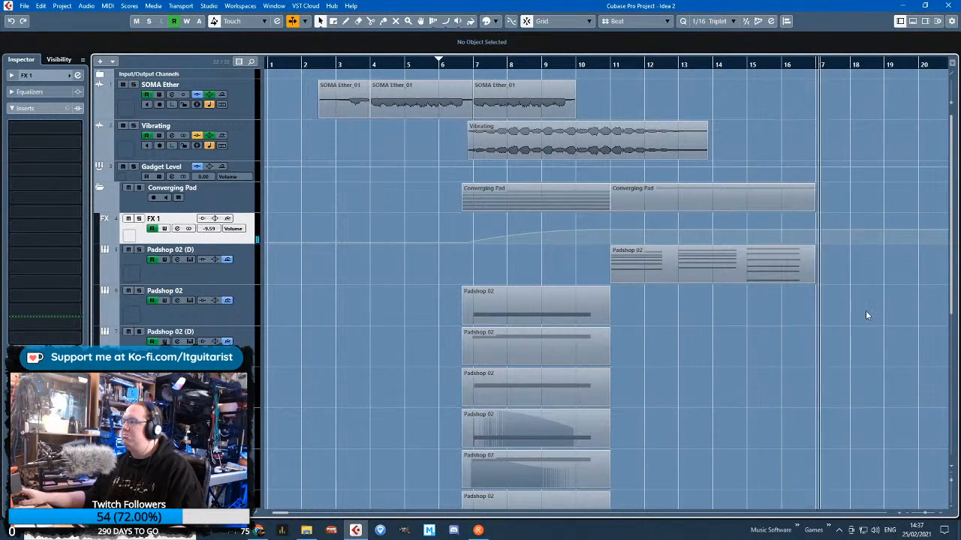
scroll(865, 311, "up", 1)
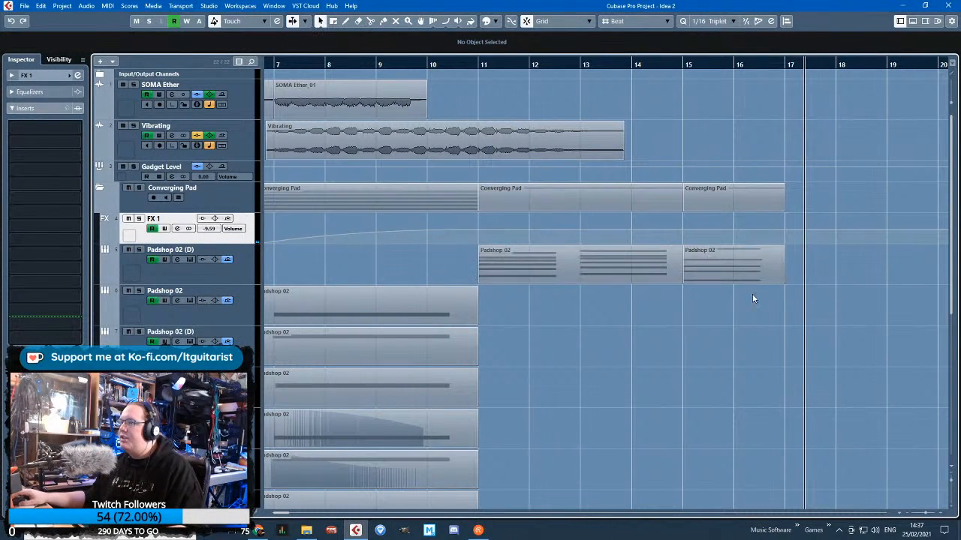
double_click(743, 273)
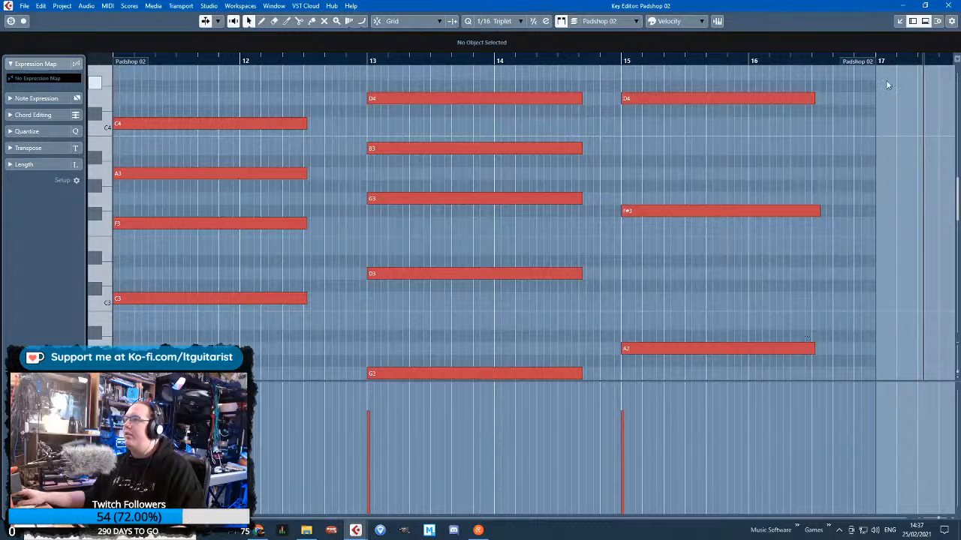
mouse_move(866, 62)
left_mouse_down()
mouse_move(945, 63)
mouse_move(902, 66)
left_mouse_up()
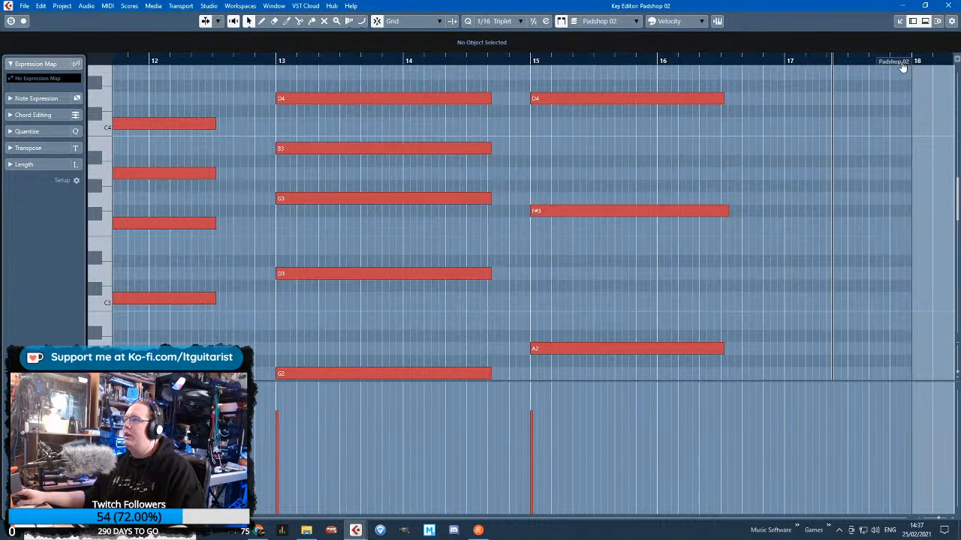
Extend the ends of the bar 15 chord's notes together to just past bar 17 and close the Key Editor
scroll(663, 290, "down", 5)
left_click_drag(719, 22, 721, 74)
scroll(730, 126, "up", 2)
left_click_drag(724, 199, 813, 212)
left_click(816, 214)
left_click(947, 5)
Start playback from bar 6 and solo the Converging Pad folder
key("g")
key("g")
key("g")
left_click_drag(385, 60, 385, 67)
key("space")
left_click(212, 204)
key("s")
key("h")
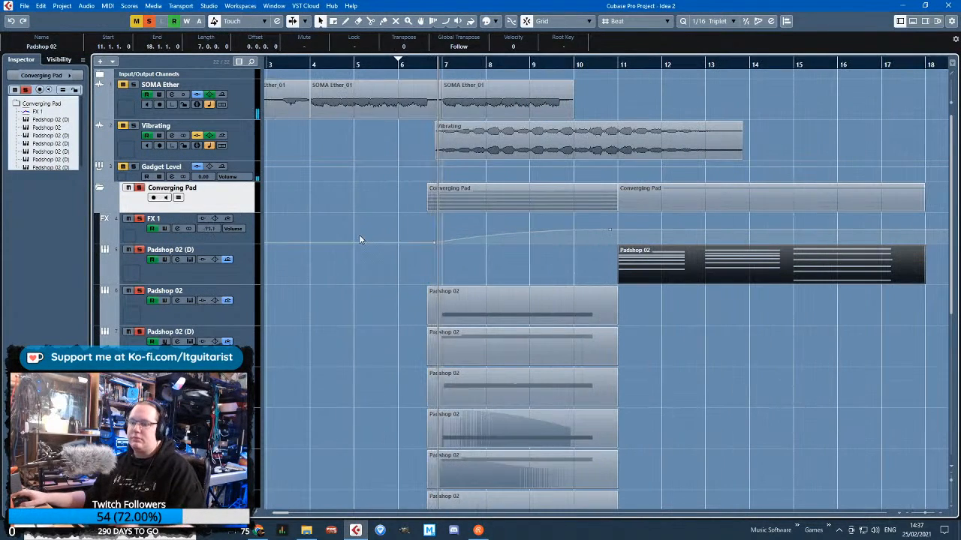
Select the six lower Padshop 02 tracks in the Converging Pad folder and reduce their track height to about half
scroll(356, 281, "down", 2)
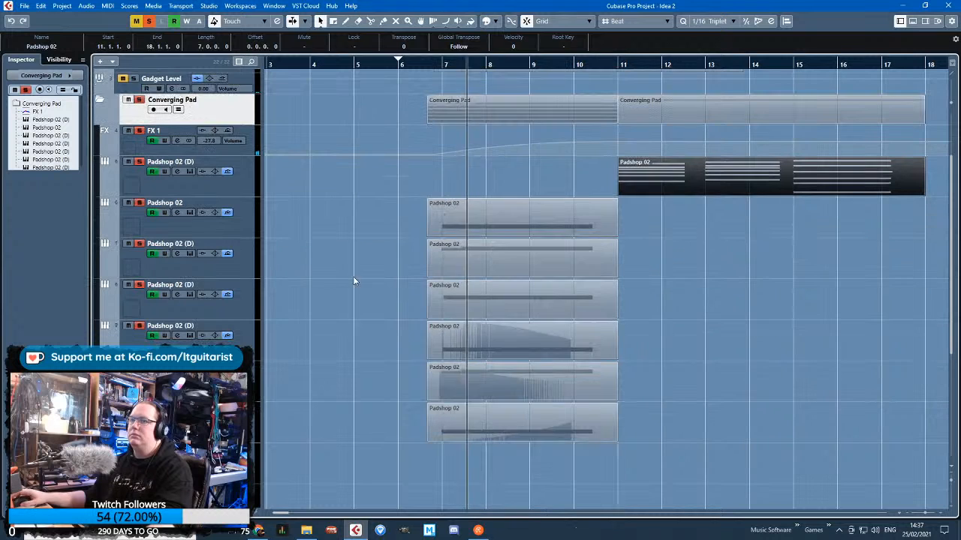
left_click(236, 415)
left_click(251, 210, "shift")
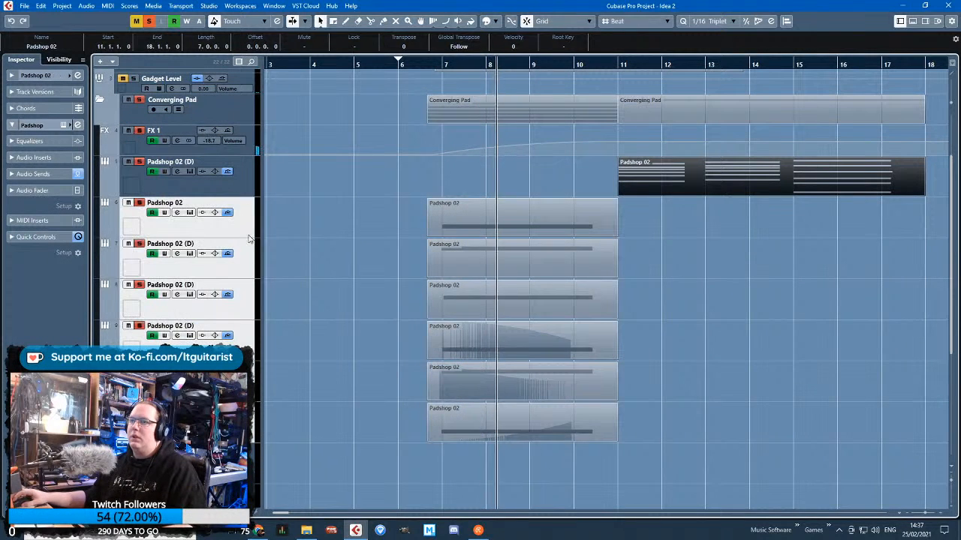
left_click_drag(251, 239, 254, 219)
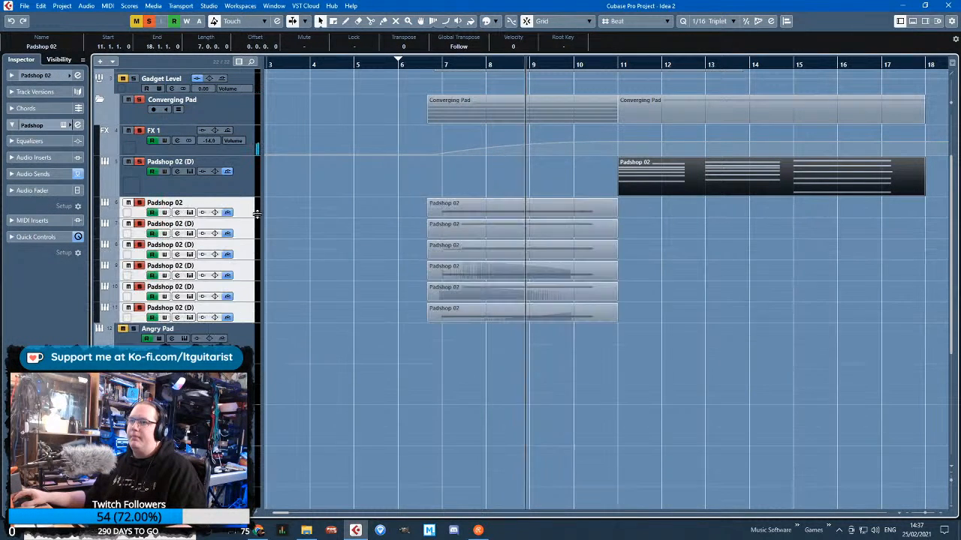
left_click(345, 259)
Insert the Frequency EQ in the first insert slot of the FX 1 track
key("g")
scroll(374, 326, "up", 3)
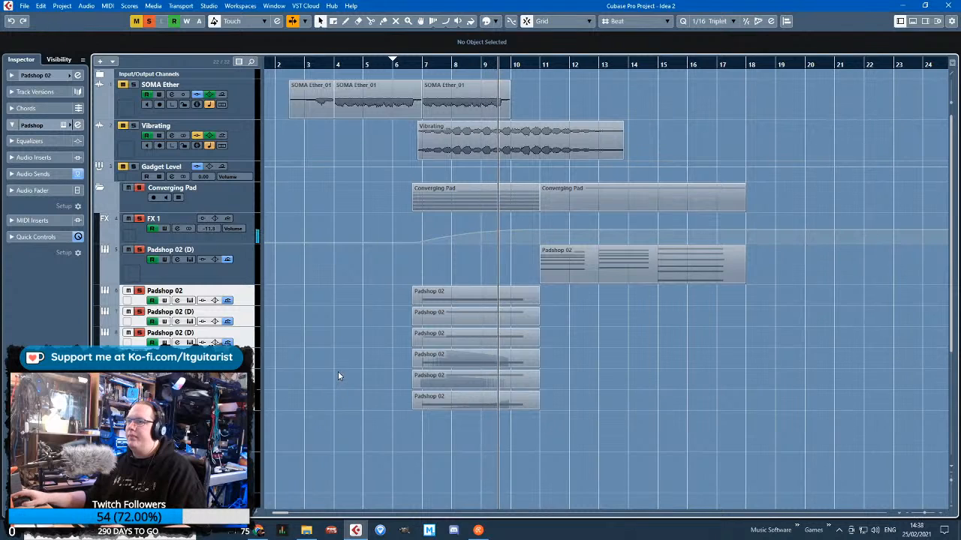
scroll(439, 320, "up", 3)
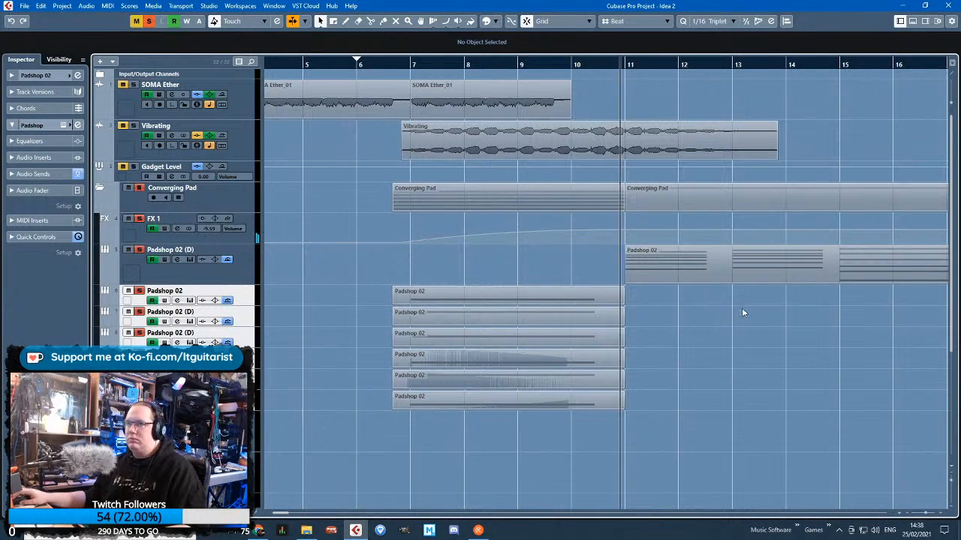
left_click(379, 238)
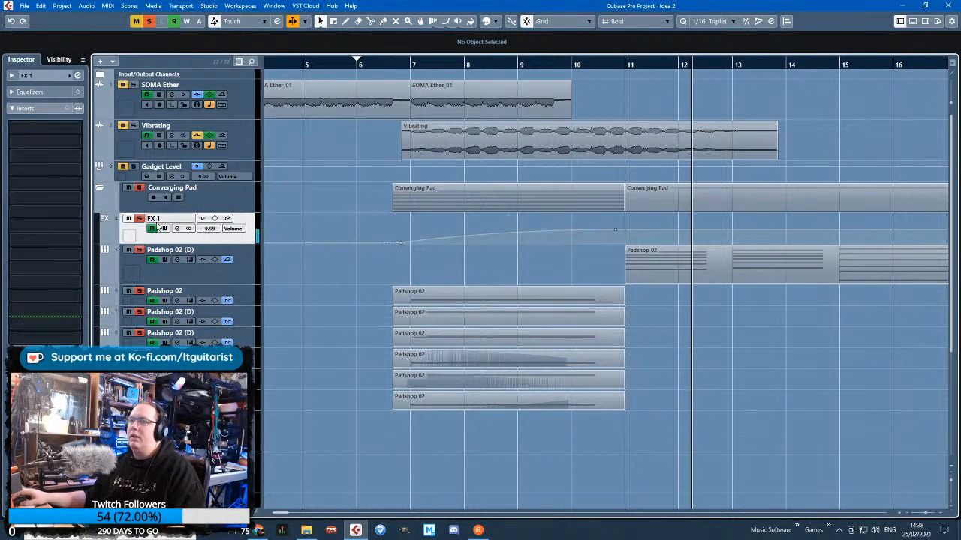
left_click(45, 126)
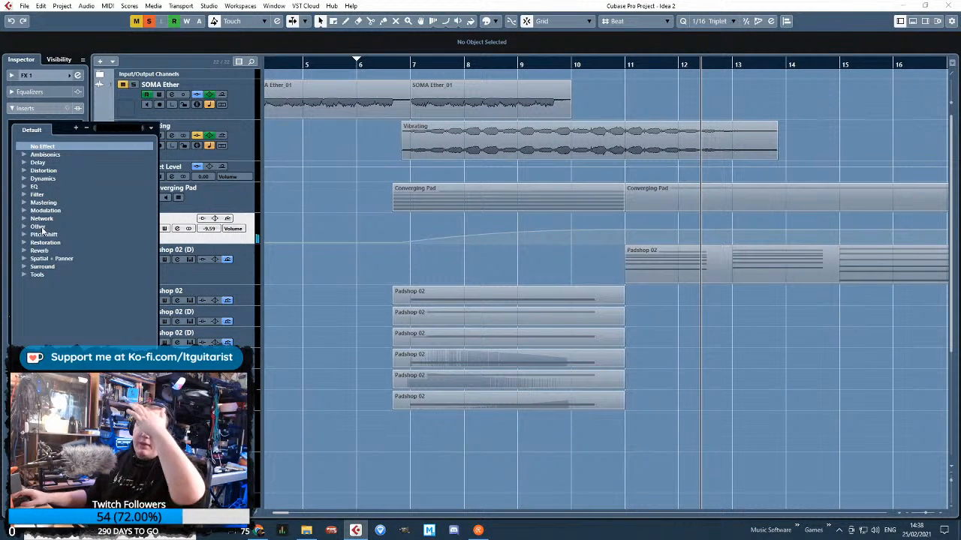
left_click(23, 187)
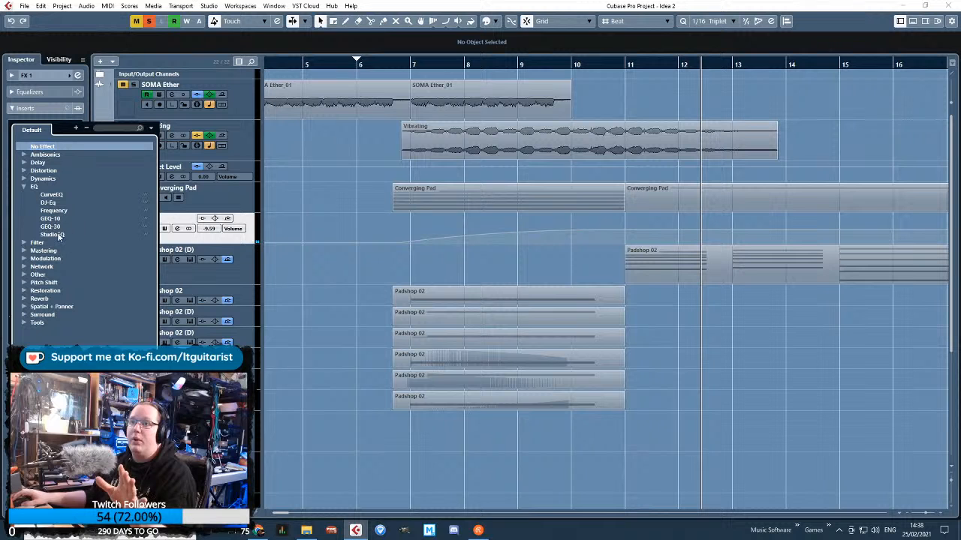
left_click(54, 212)
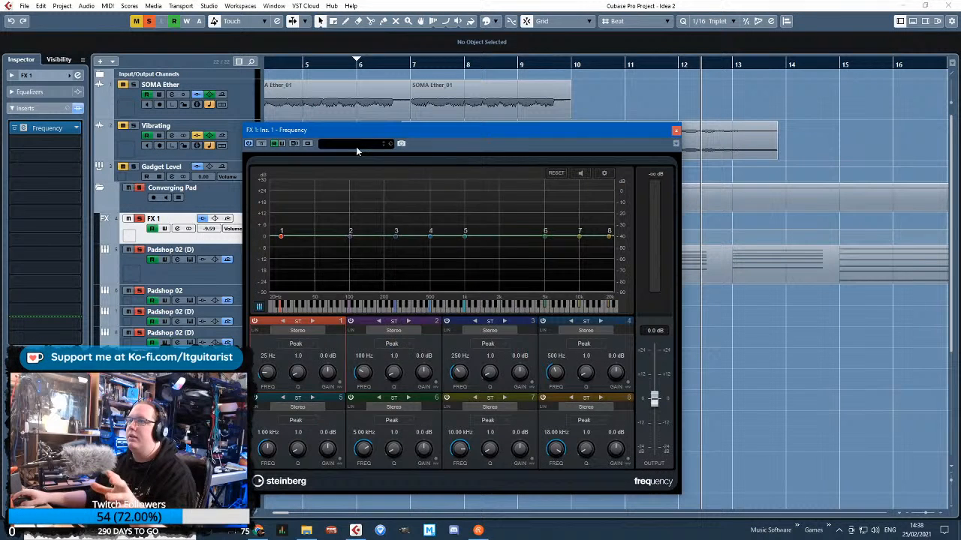
Search the Frequency presets for "pad" and load Pad and Strings 1
left_click(356, 147)
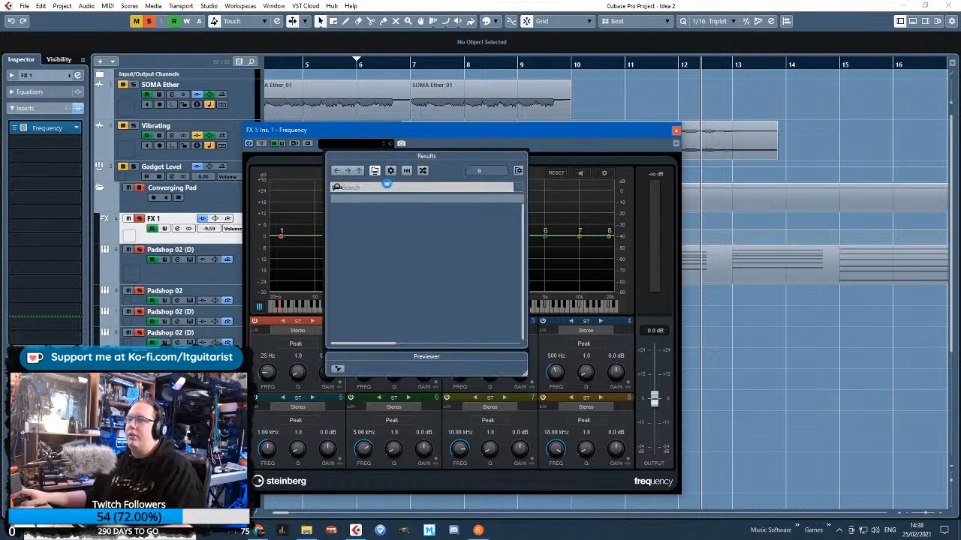
type("pad")
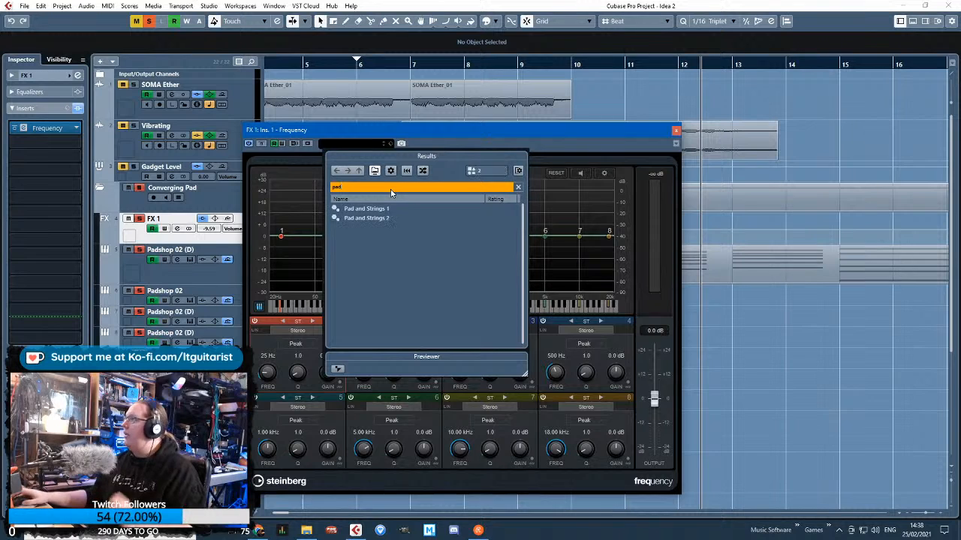
double_click(379, 211)
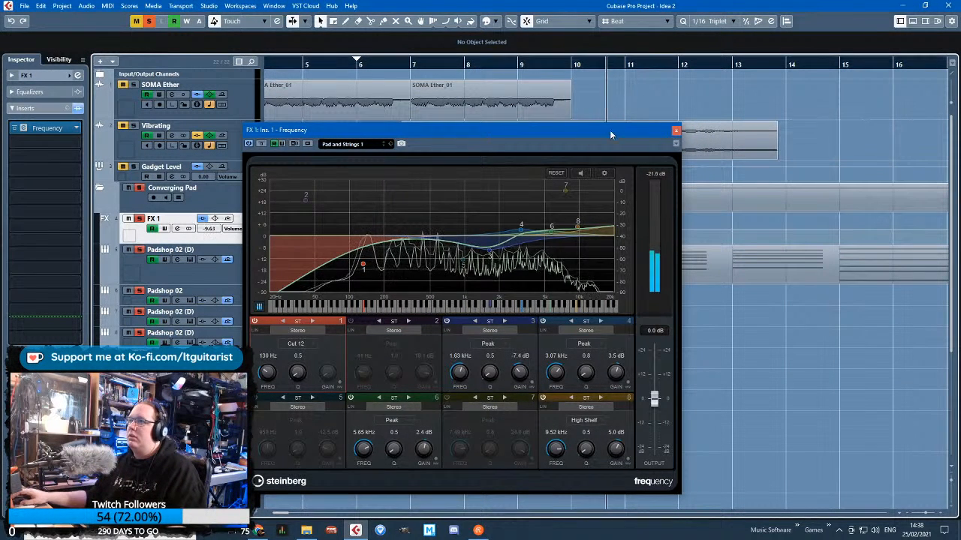
Set EQ band 3 to 1.55 kHz at -5.3 dB and the band 1 low cut to 150 Hz
left_click_drag(488, 254, 485, 249)
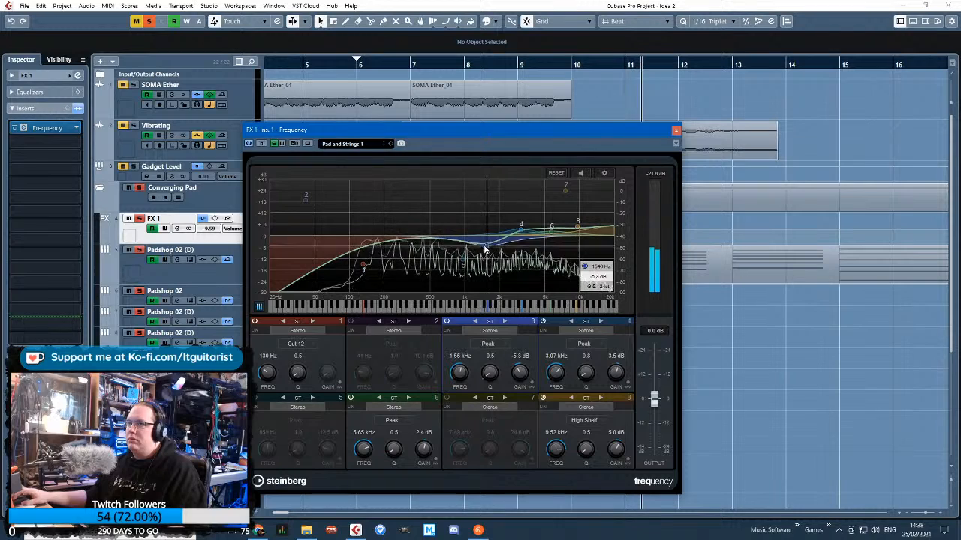
left_click_drag(364, 266, 370, 266)
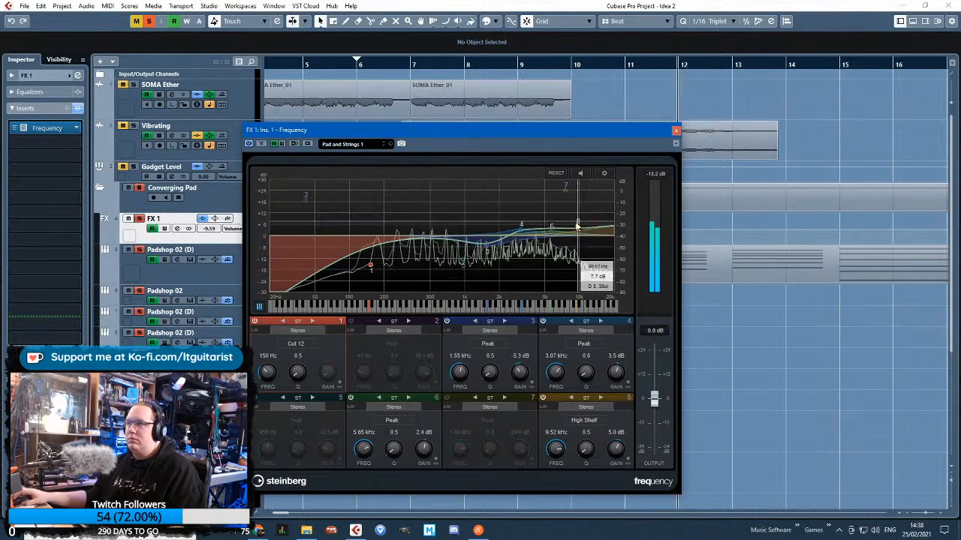
Set the high shelf on EQ band 8 to 8.78 kHz at -13.3 dB
left_click_drag(577, 222, 573, 264)
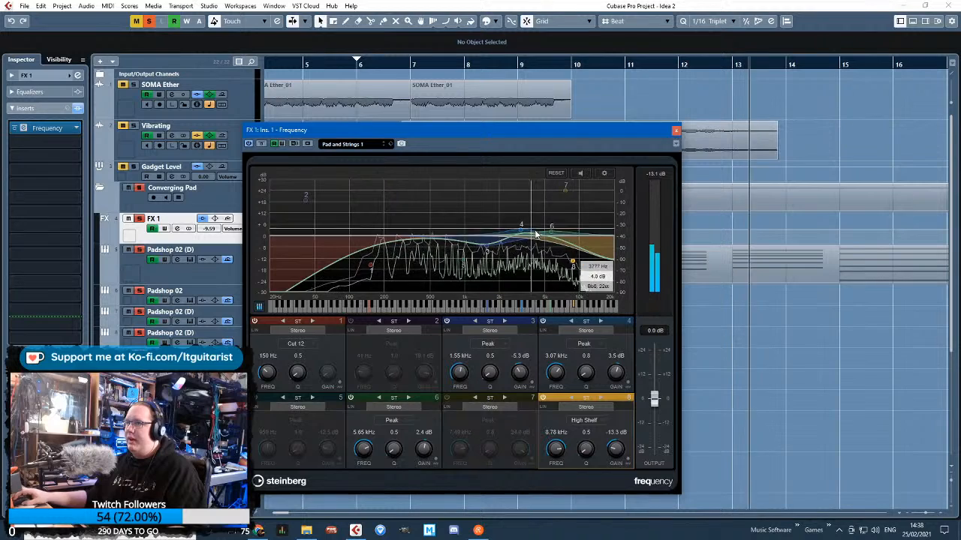
Insert StereoEnhancer in the second insert slot of FX 1, load its Pimp My Pad! preset and close the Frequency window
left_click(47, 127)
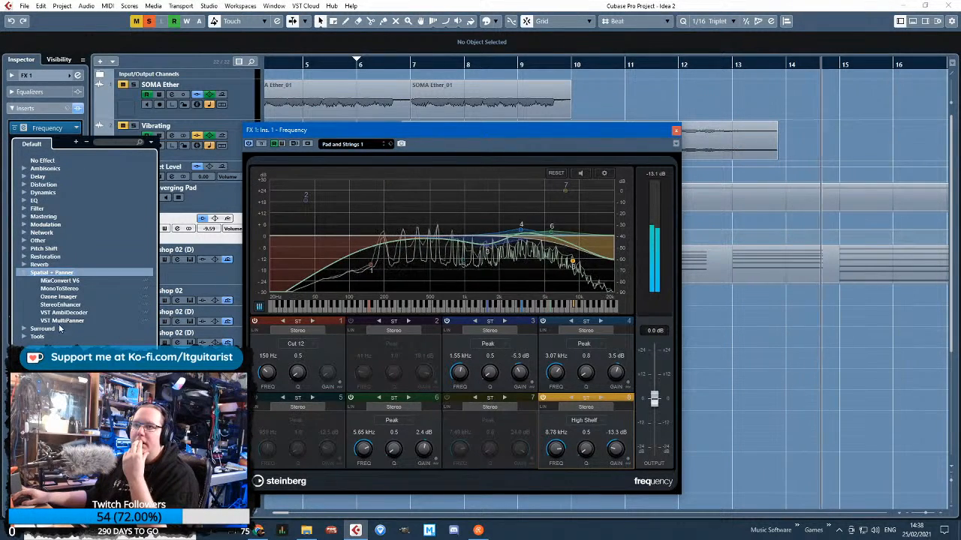
left_click(60, 305)
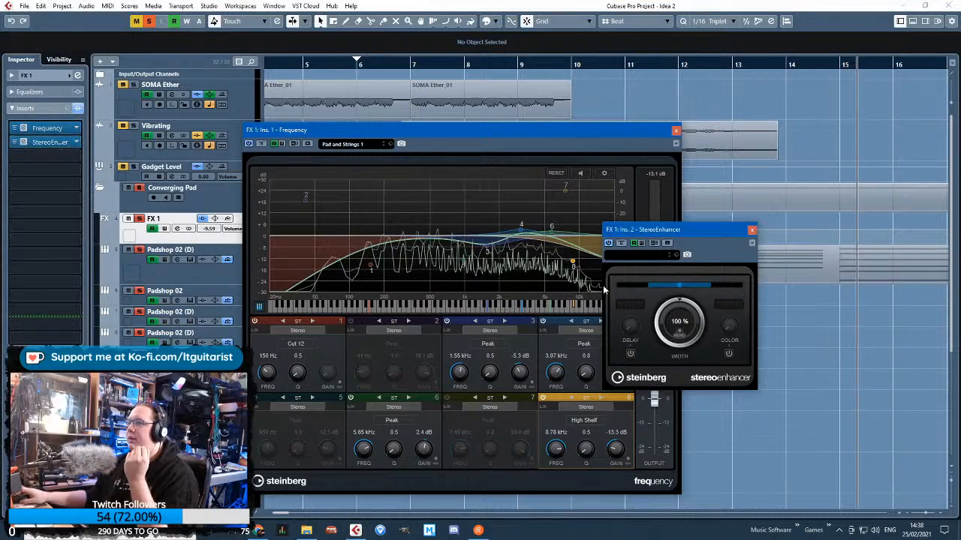
left_click(644, 255)
double_click(646, 406)
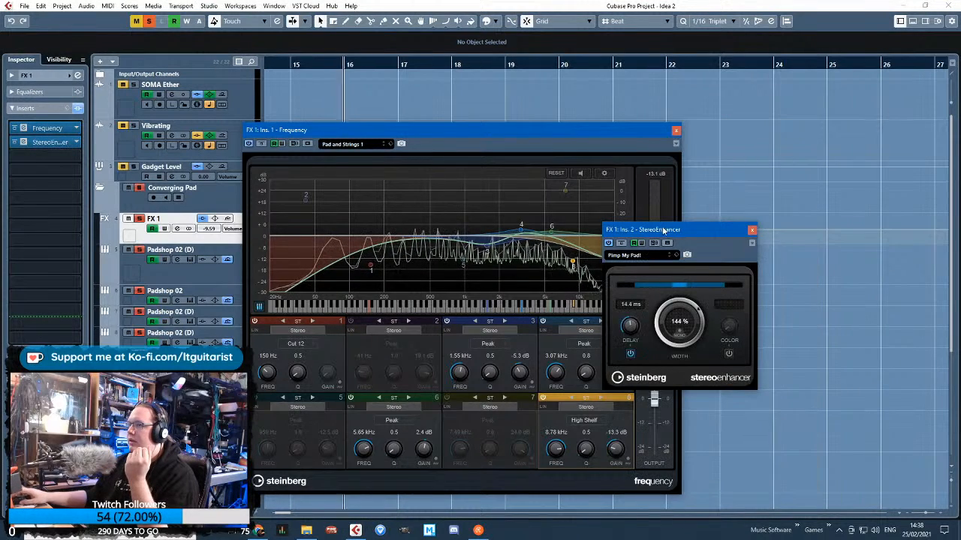
left_click(676, 130)
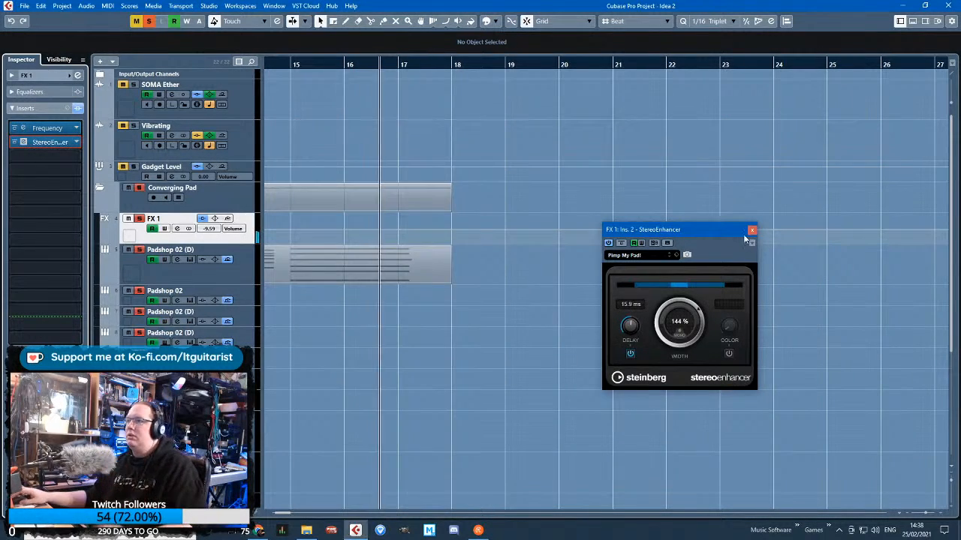
Open the Padshop instrument of the bar 11 chord track, audition the chords from bar 11 and close it again
left_click(514, 207)
scroll(511, 207, "left", 5)
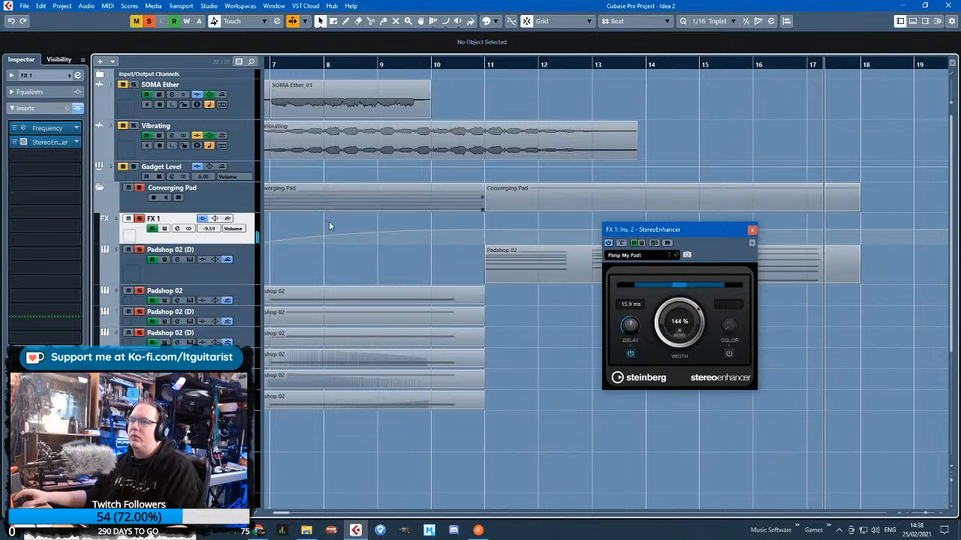
key("space")
left_click(245, 268)
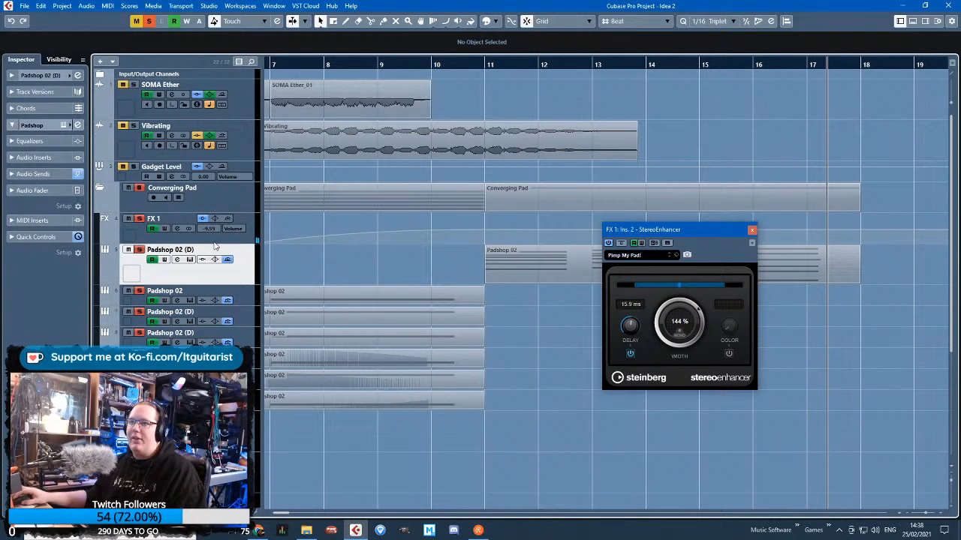
left_click(63, 126)
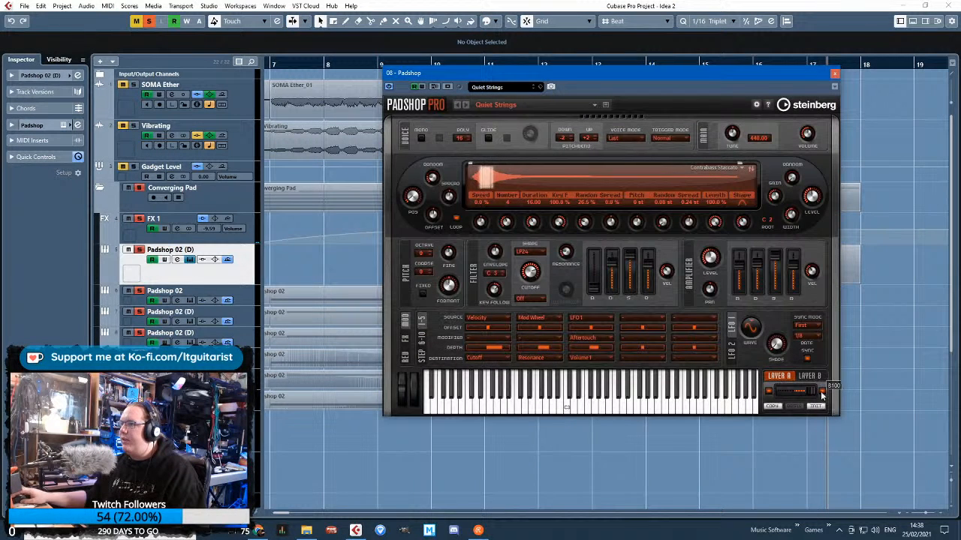
left_click(501, 65)
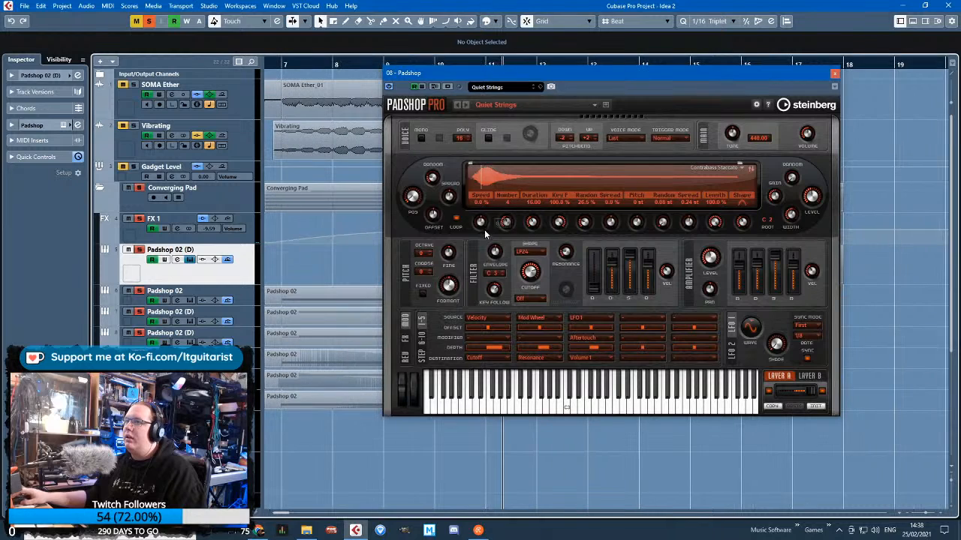
mouse_move(414, 210)
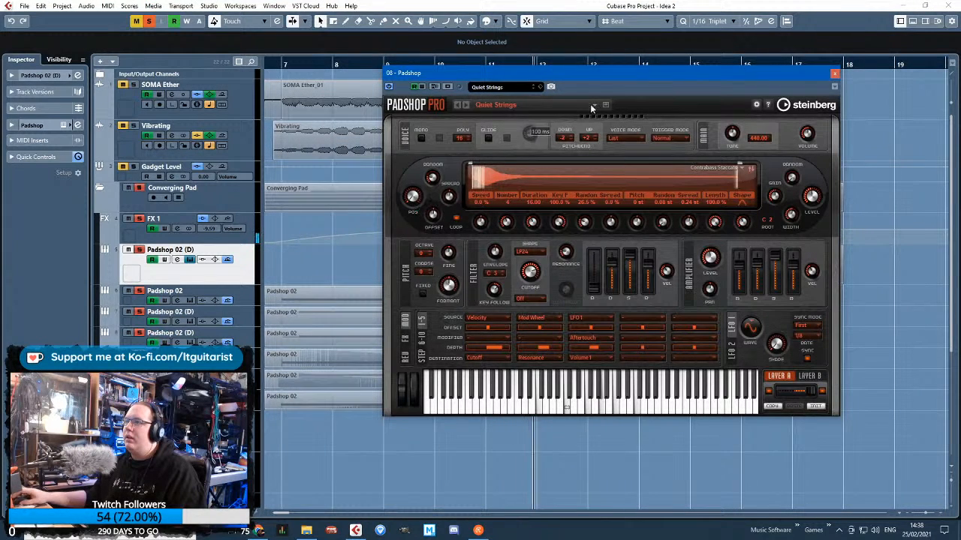
left_click_drag(486, 69, 413, 148)
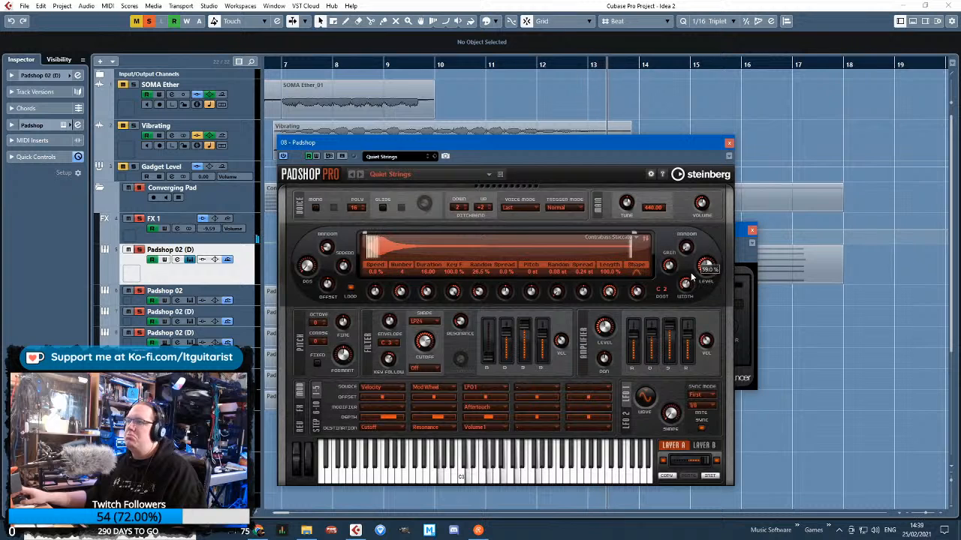
left_click(726, 143)
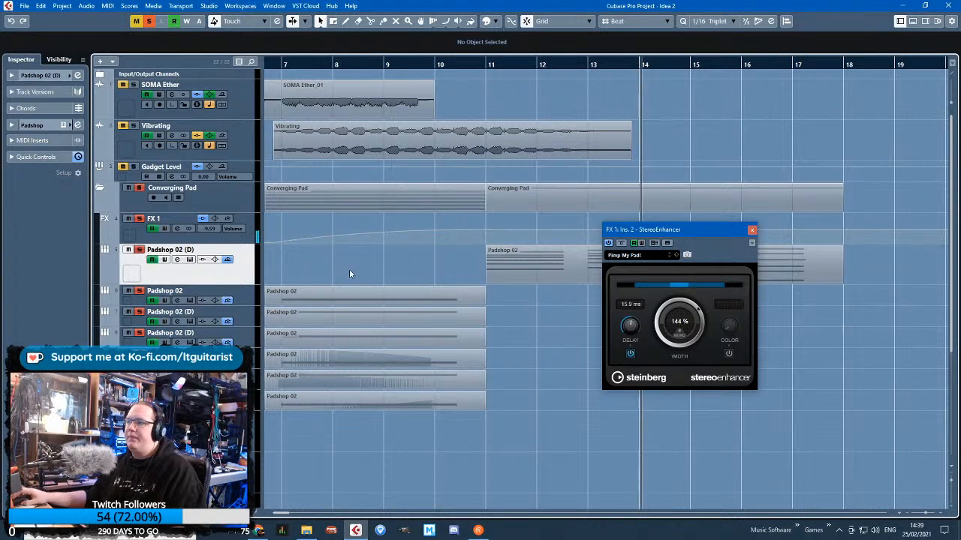
Play the Converging Pad from before bar 7, set the FX 1 StereoEnhancer width to 136 % and close the plug-in
left_click(243, 241)
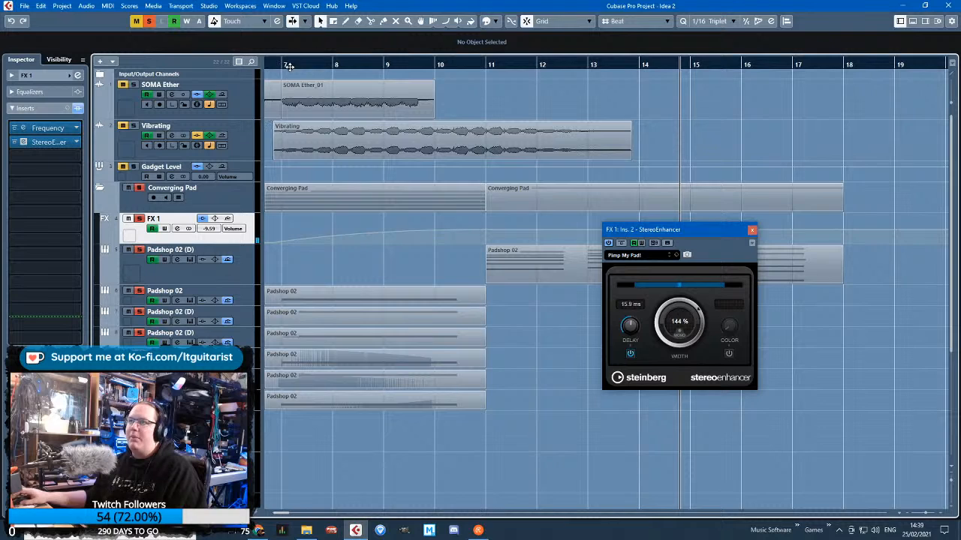
left_click_drag(289, 66, 345, 137)
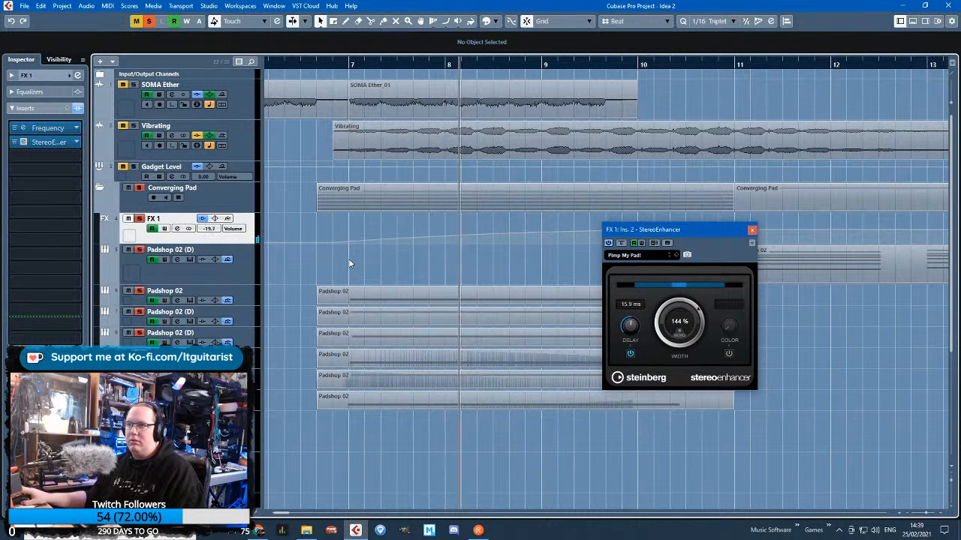
left_click_drag(655, 324, 661, 330)
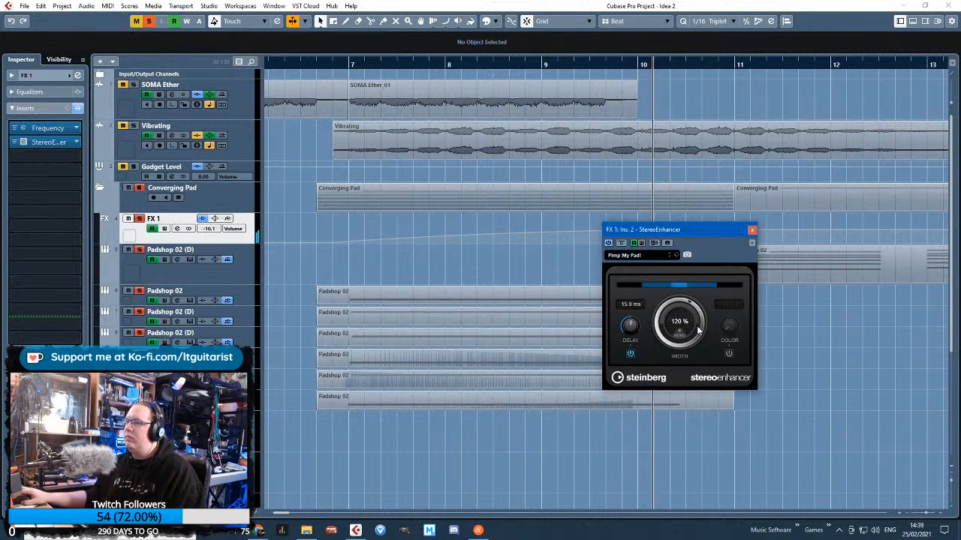
left_click_drag(695, 357, 688, 338)
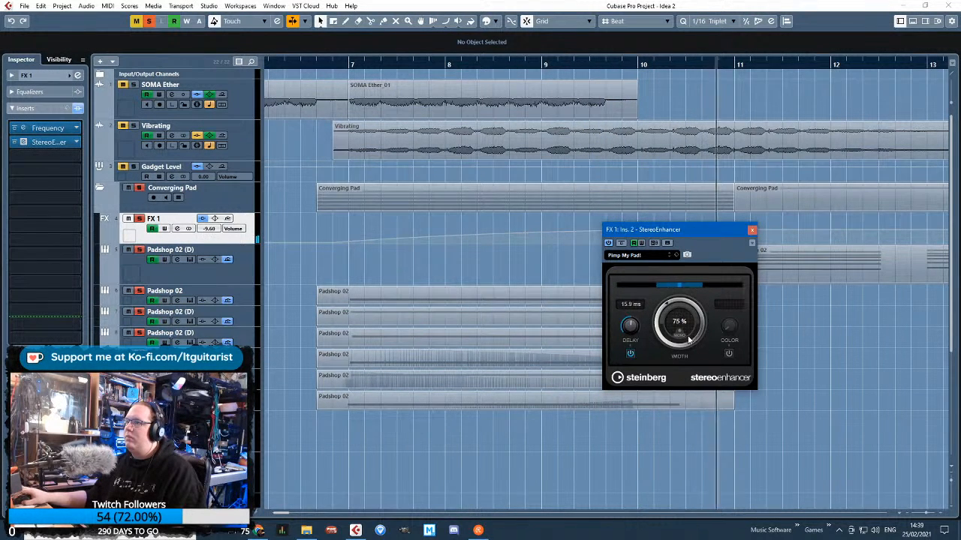
left_click(752, 230)
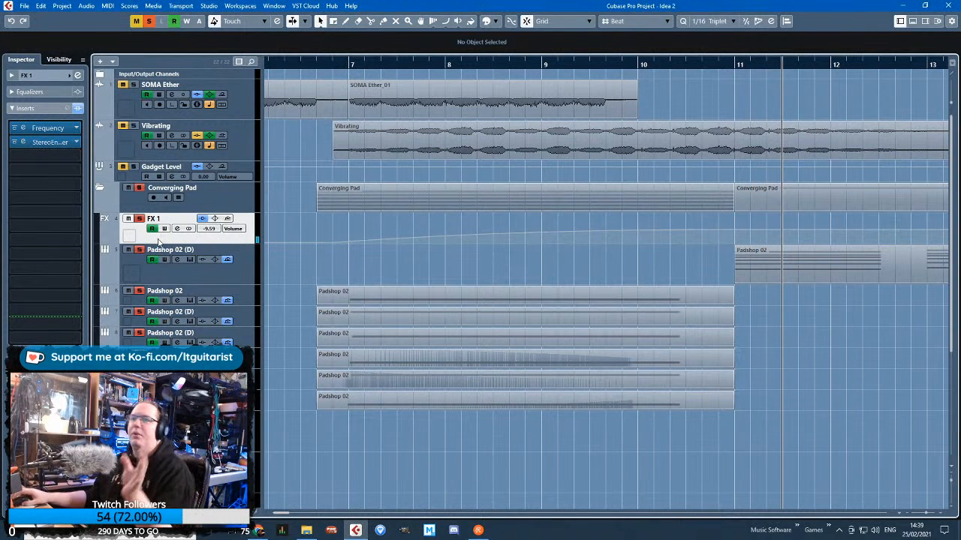
Show an automation lane under FX 1 and assign it to the StereoEnhancer Width parameter
left_click(112, 242)
left_click(164, 251)
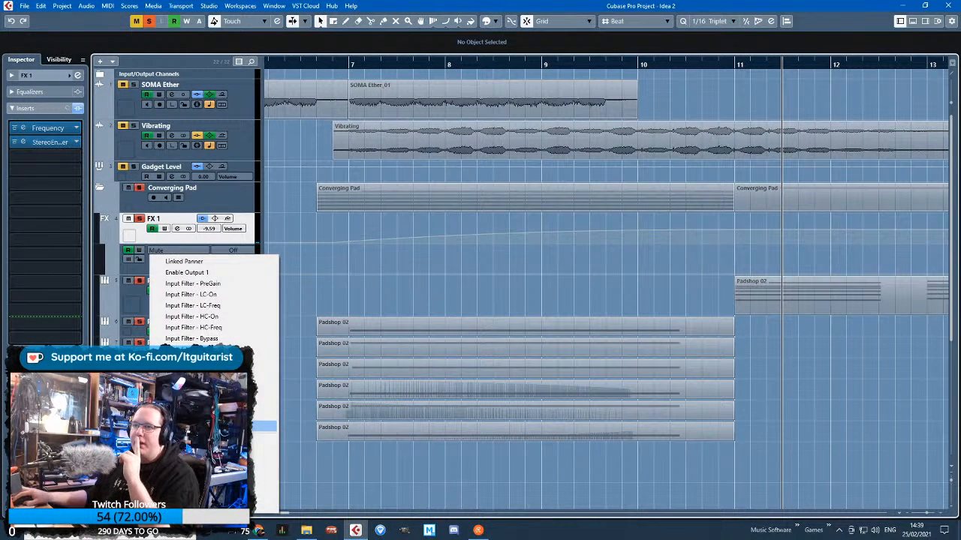
left_click(264, 425)
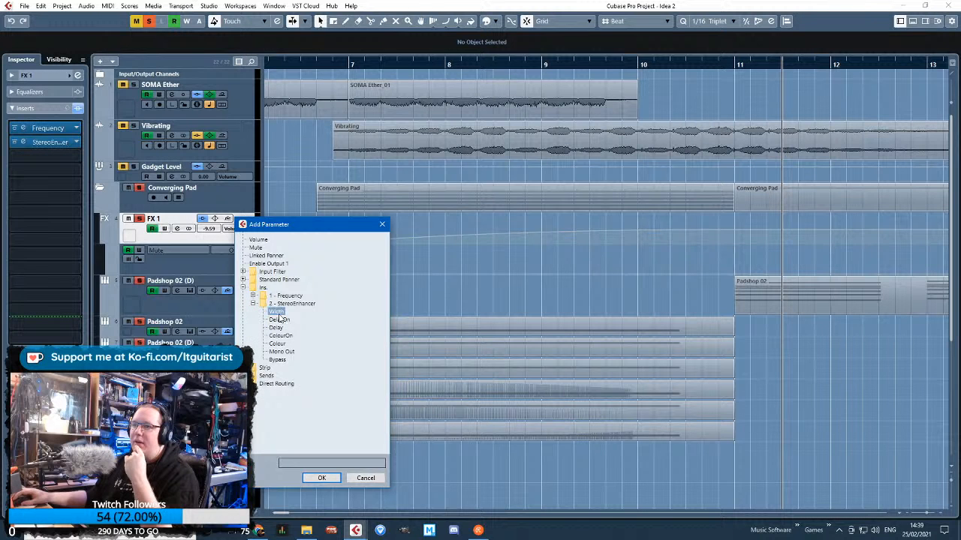
double_click(277, 311)
Add Width automation points at bars 7 and 11 with a lower point at bar 10, and curve the rise to bar 11
scroll(707, 327, "up", 3)
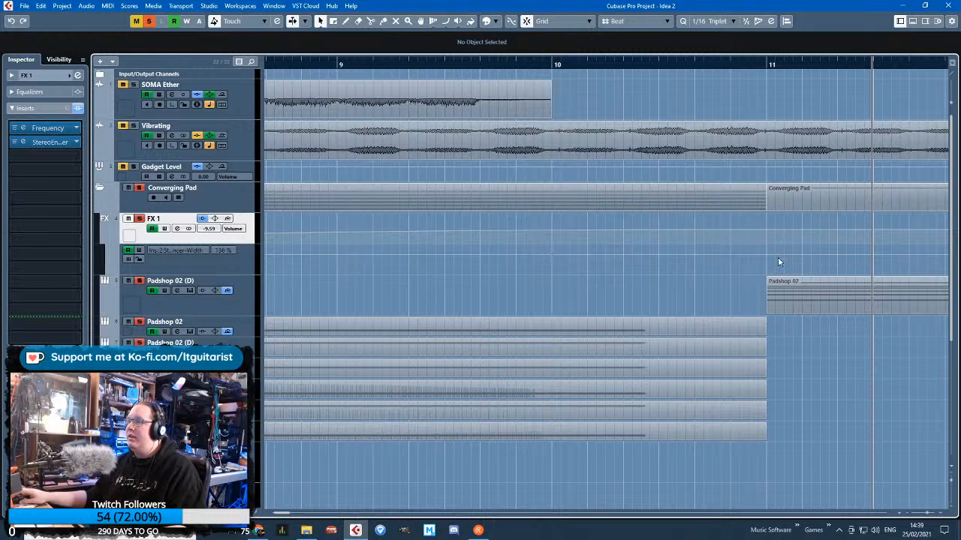
scroll(516, 293, "down", 1)
left_click_drag(269, 291, 491, 291)
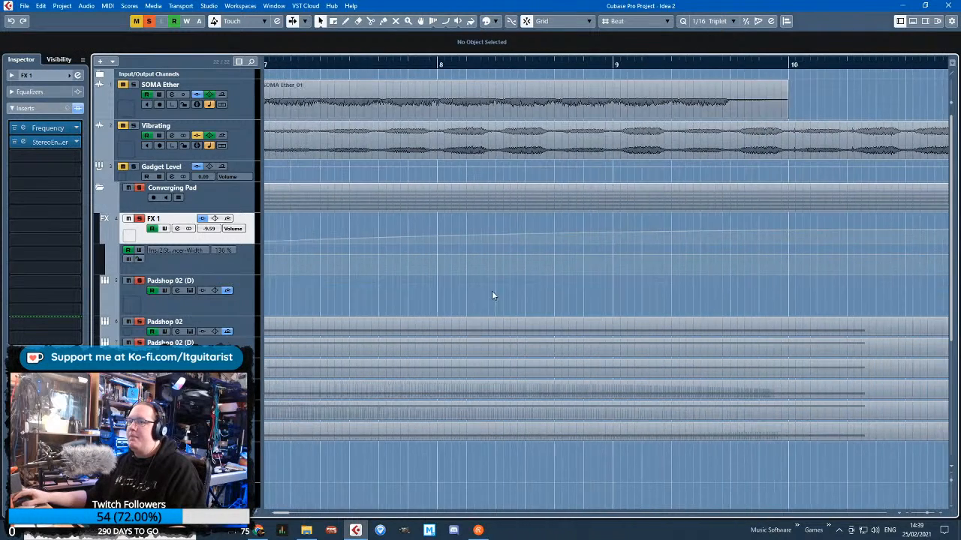
scroll(435, 291, "down", 4)
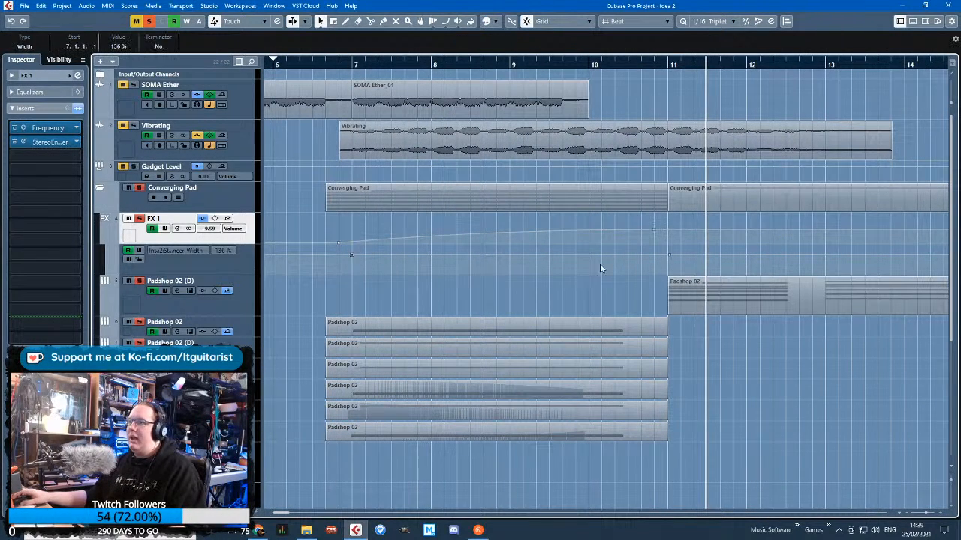
left_click_drag(608, 253, 592, 263)
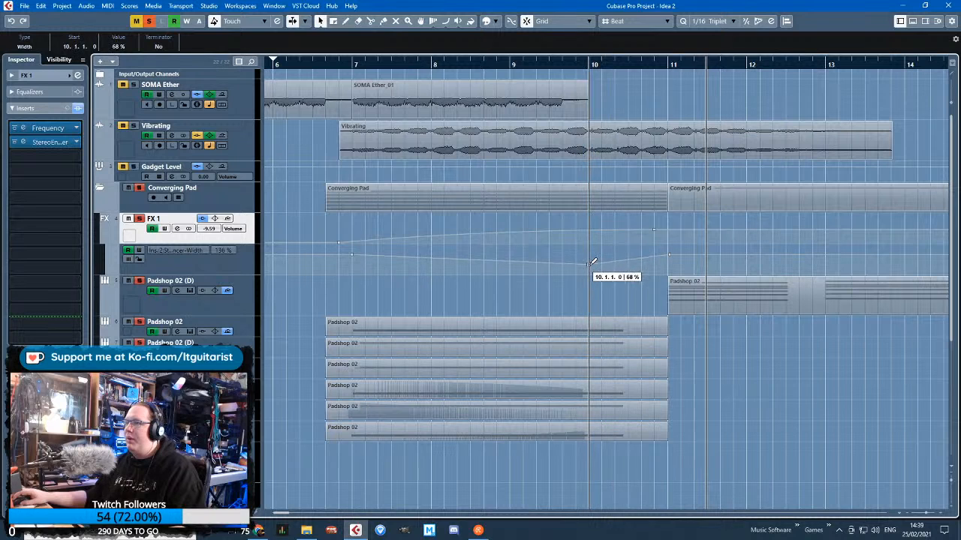
scroll(626, 263, "up", 1)
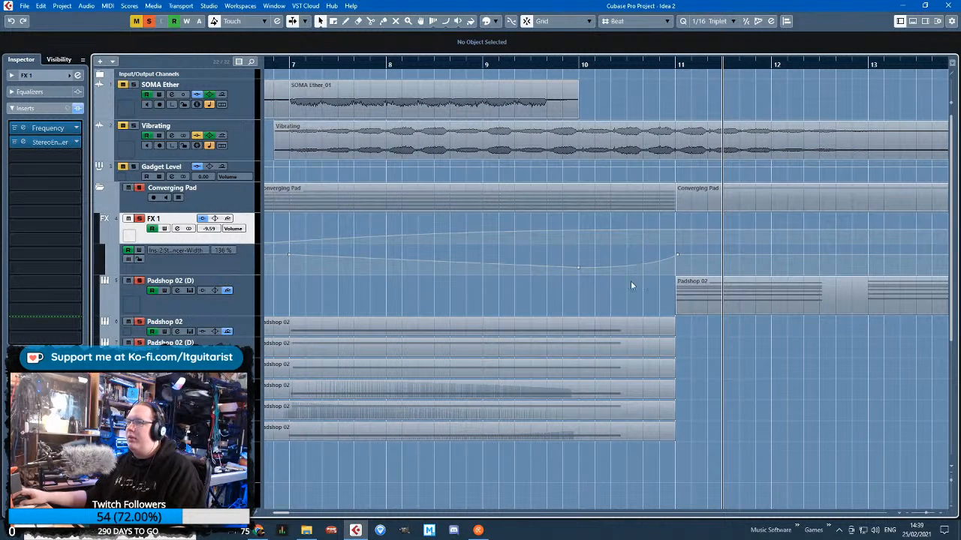
Lower the Width automation point at bar 10 to 25 % and raise the one at bar 7 to 200 %
scroll(525, 270, "left", 3)
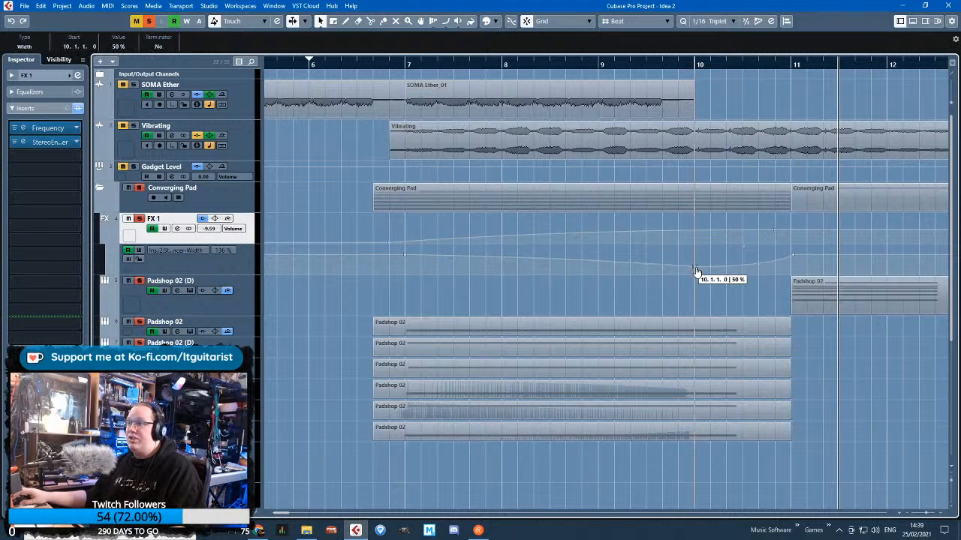
left_click_drag(696, 275, 695, 276)
left_click(393, 68)
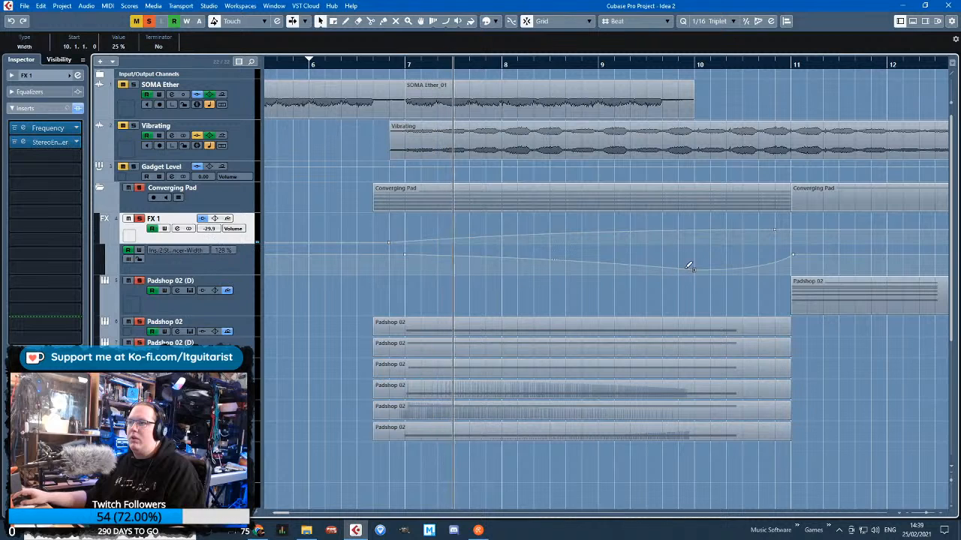
left_click_drag(405, 254, 410, 229)
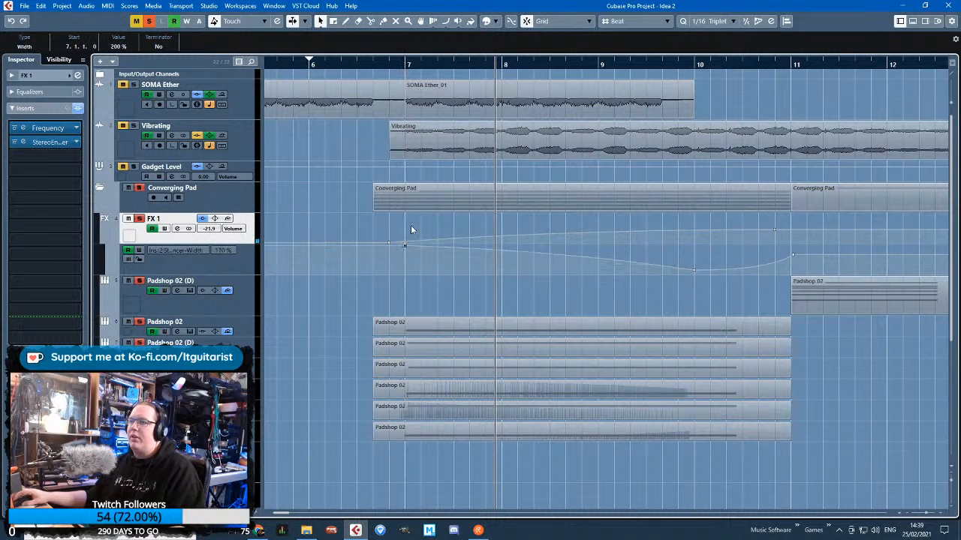
Replay the section from before bar 7, align the last Width point to bar 11 and set the bar 10 point to 46 %
left_click(394, 69)
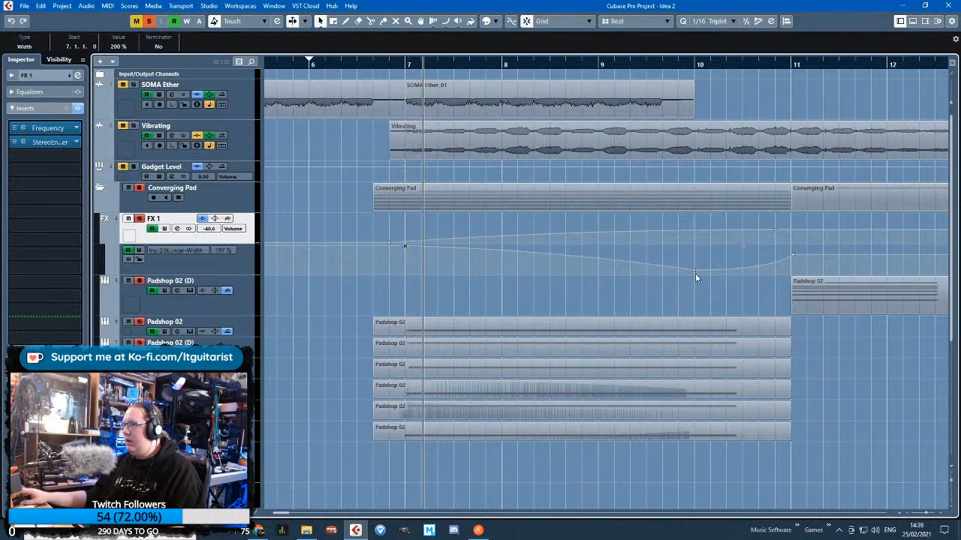
scroll(803, 275, "up", 3)
scroll(798, 300, "down", 2)
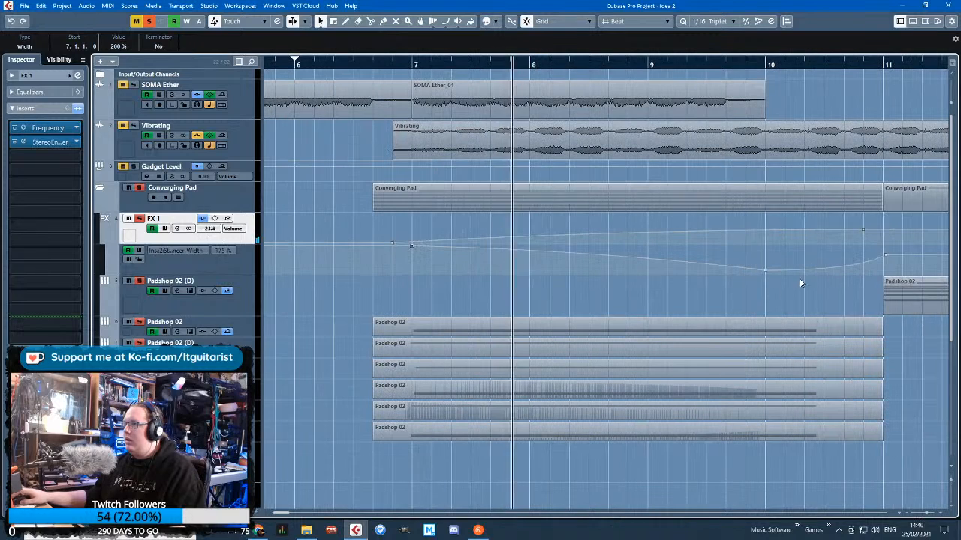
left_click(886, 257)
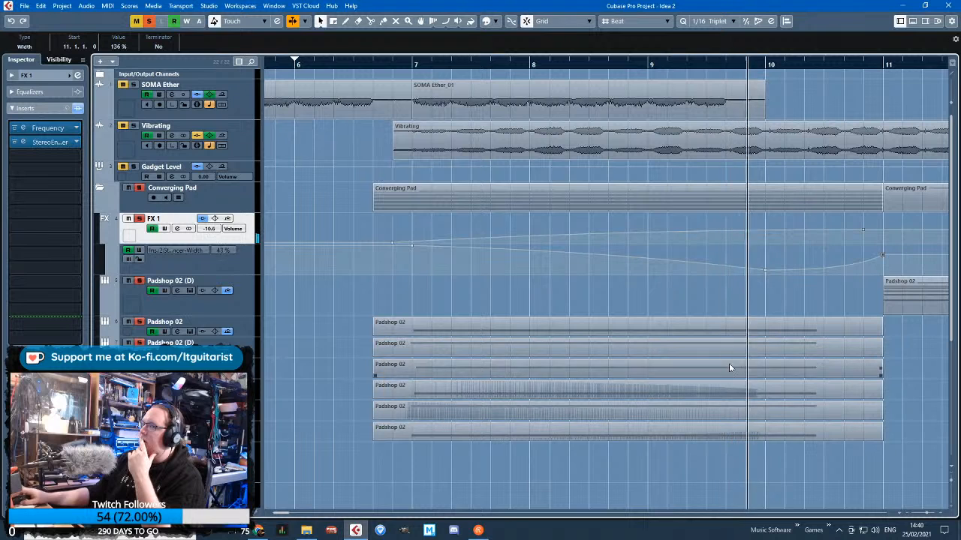
left_click(765, 270)
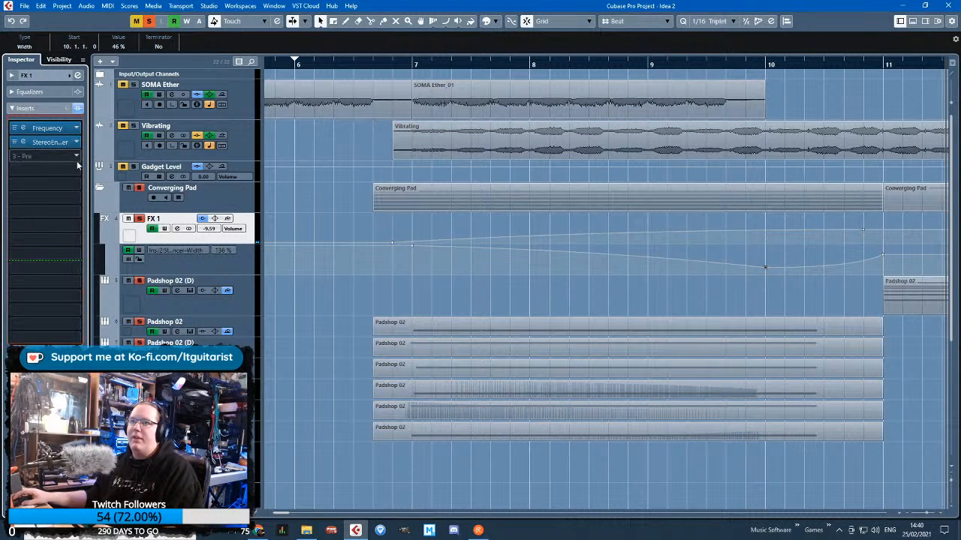
Add the RoomWorks reverb in a late insert slot of the FX 1 channel
left_click(76, 185)
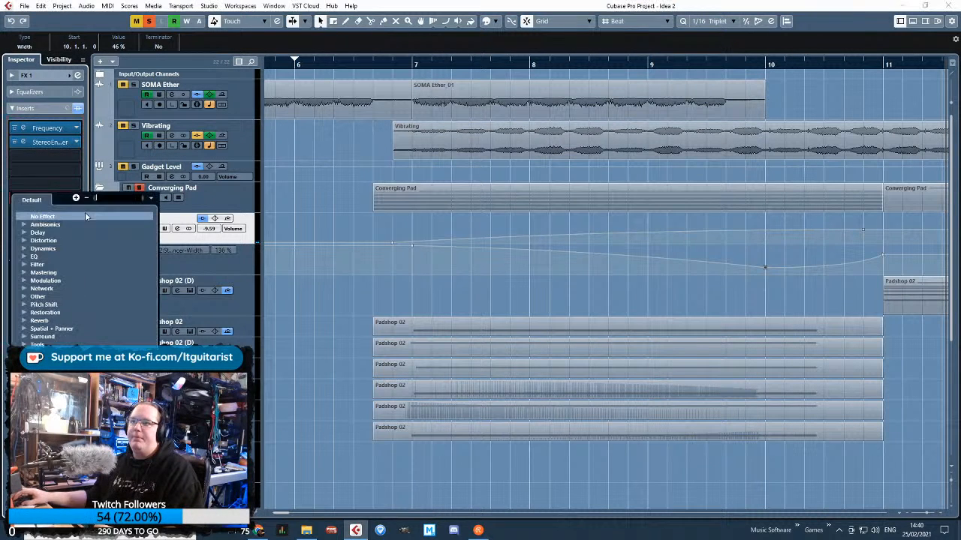
left_click(278, 311)
left_click(73, 281)
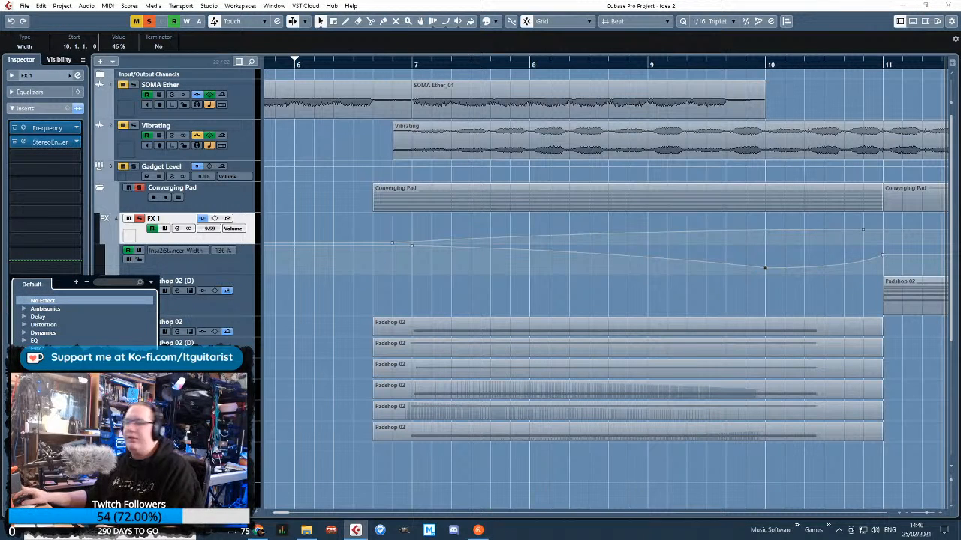
key("Escape")
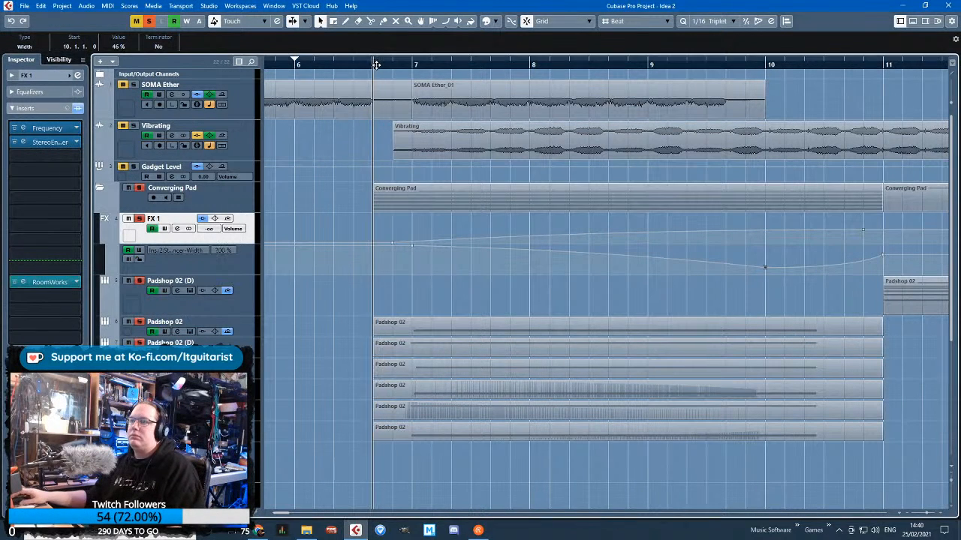
Load the Surr. Chamber preset in RoomWorks and set mix to 31 %, size to 164 and reverb time to 5.58 s
left_click(49, 281)
left_click(314, 159)
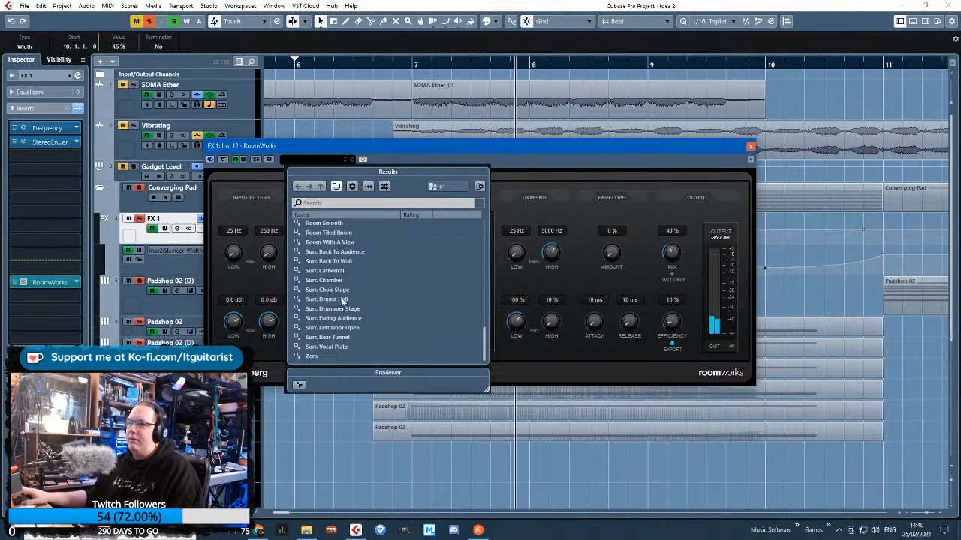
double_click(338, 280)
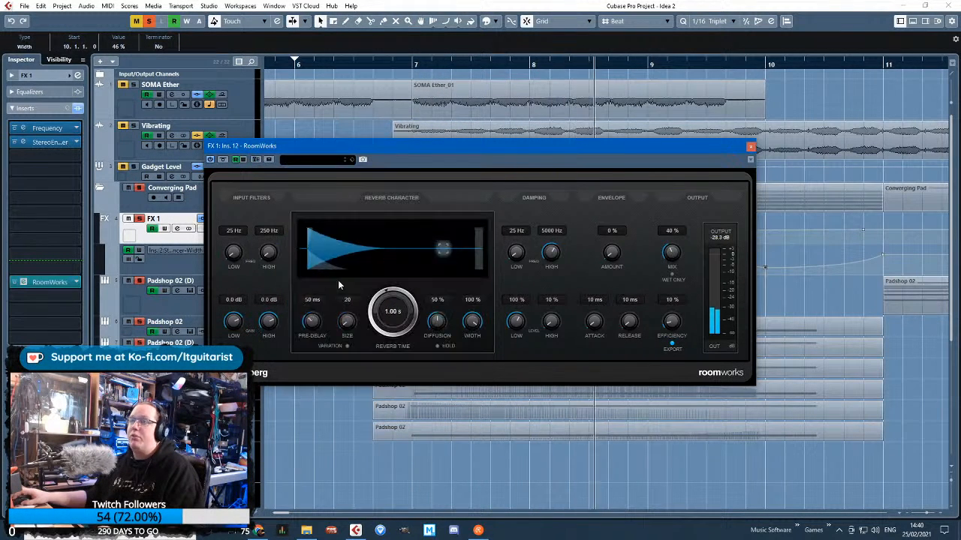
left_click_drag(679, 250, 677, 276)
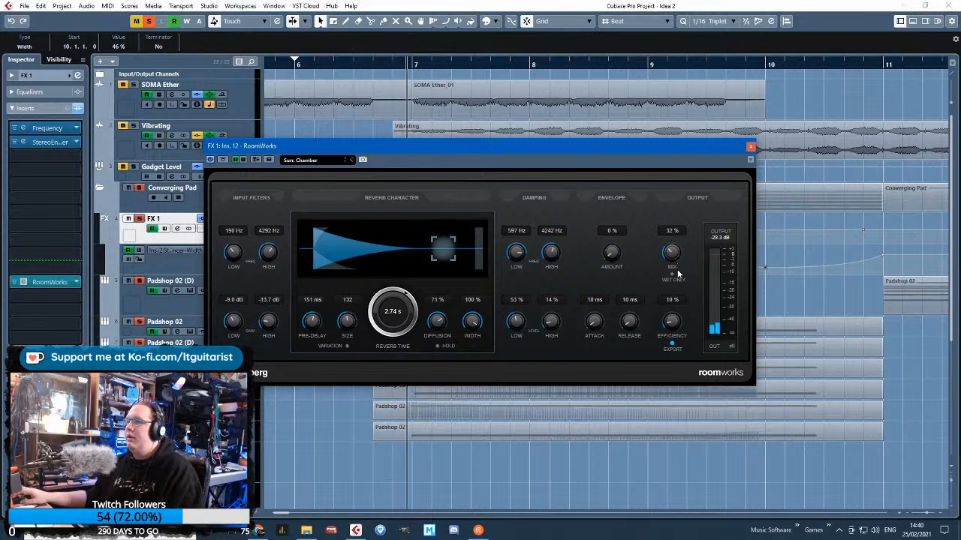
scroll(404, 309, "up", 2)
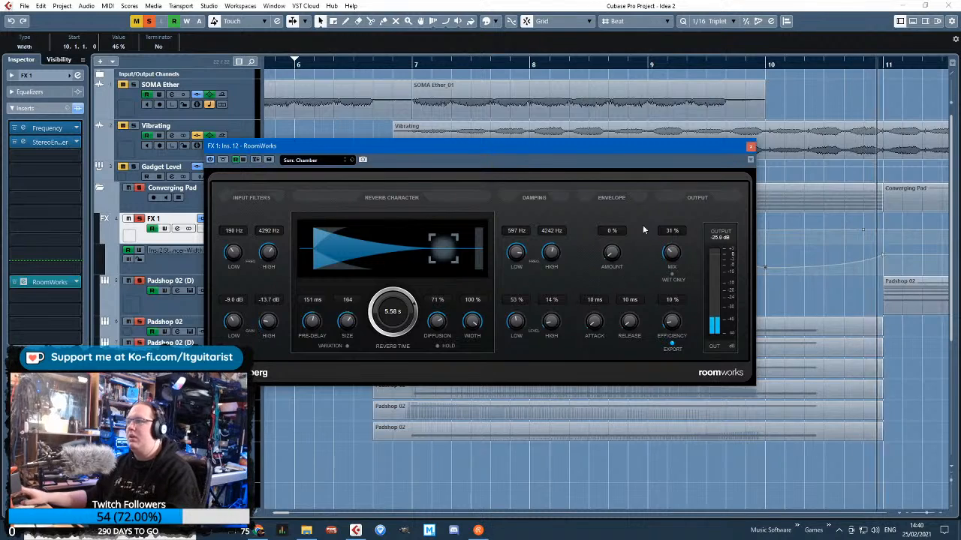
left_click(750, 147)
Play the Converging Pad section past bar 11 to hear the reverb, and hide the Width automation lane under FX 1
left_click(643, 405)
scroll(643, 405, "down", 2)
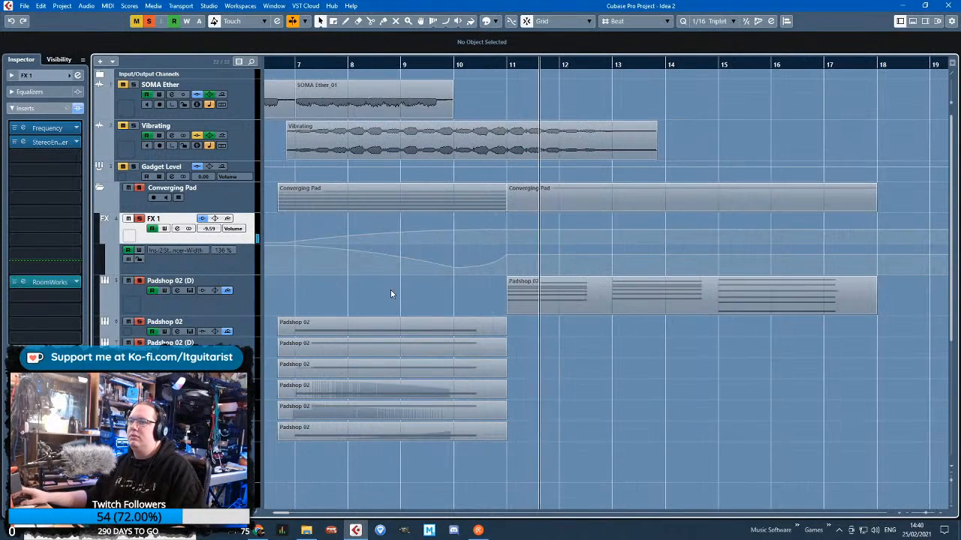
scroll(356, 298, "left", 2)
scroll(588, 351, "up", 2)
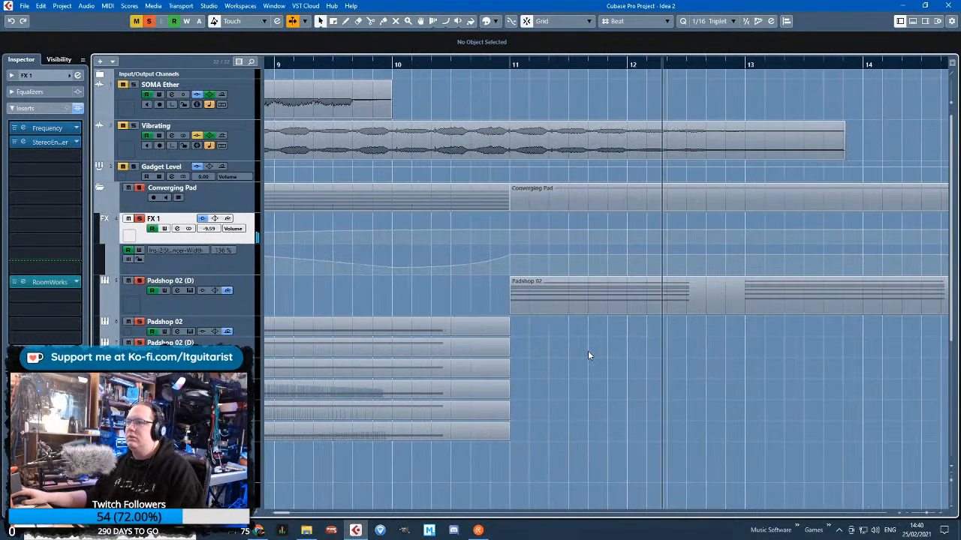
scroll(606, 350, "down", 1)
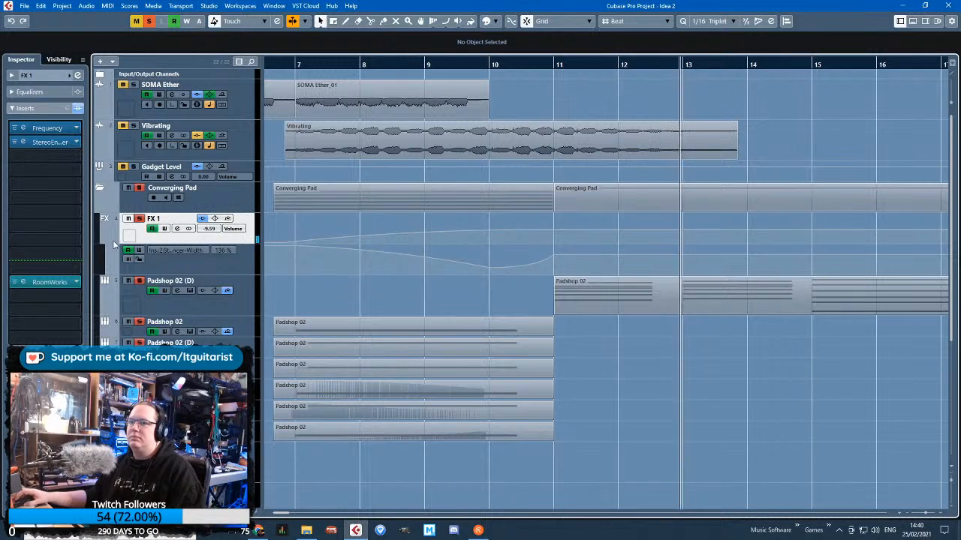
scroll(719, 455, "down", 3)
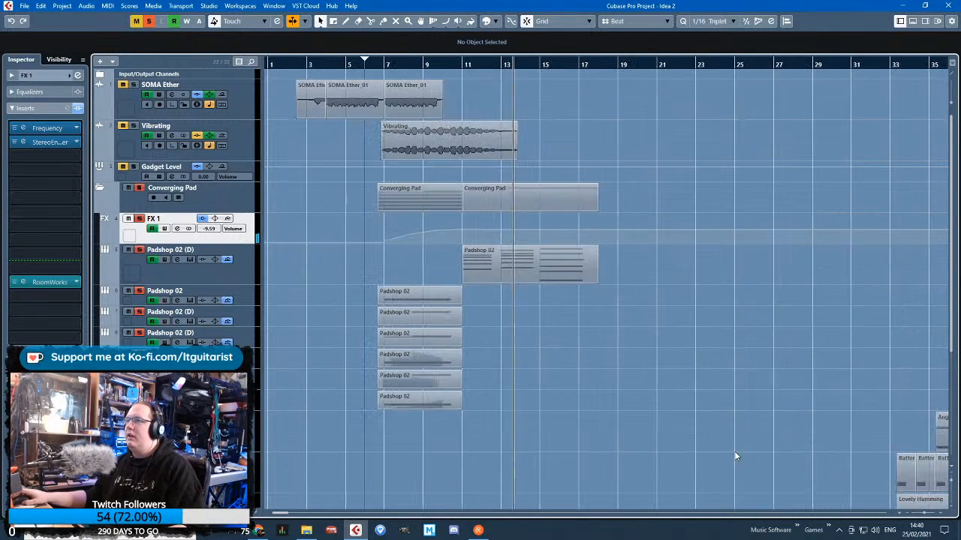
In the bar 11 Padshop 02 part, move the upper notes of the bar 15 chord earlier to about 14.3.4
scroll(473, 464, "up", 2)
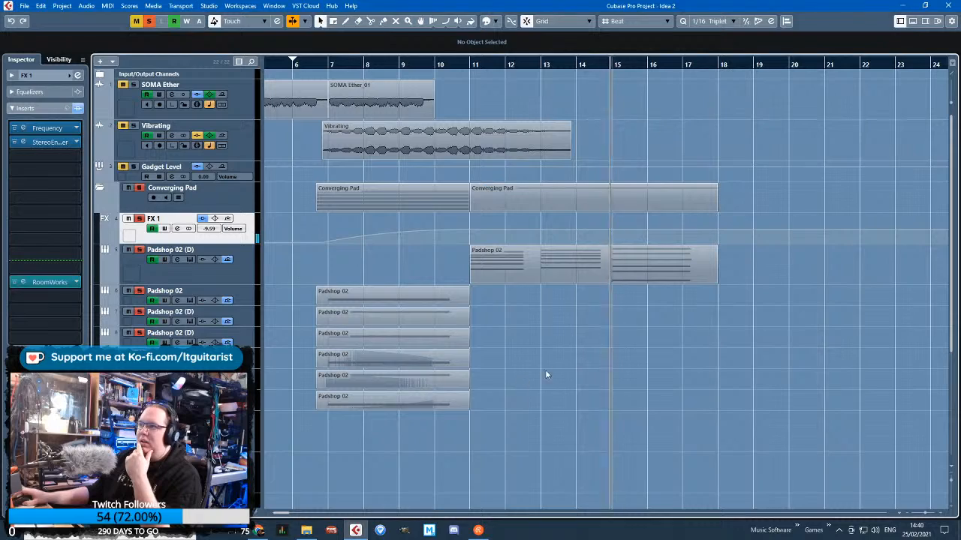
scroll(594, 314, "up", 1)
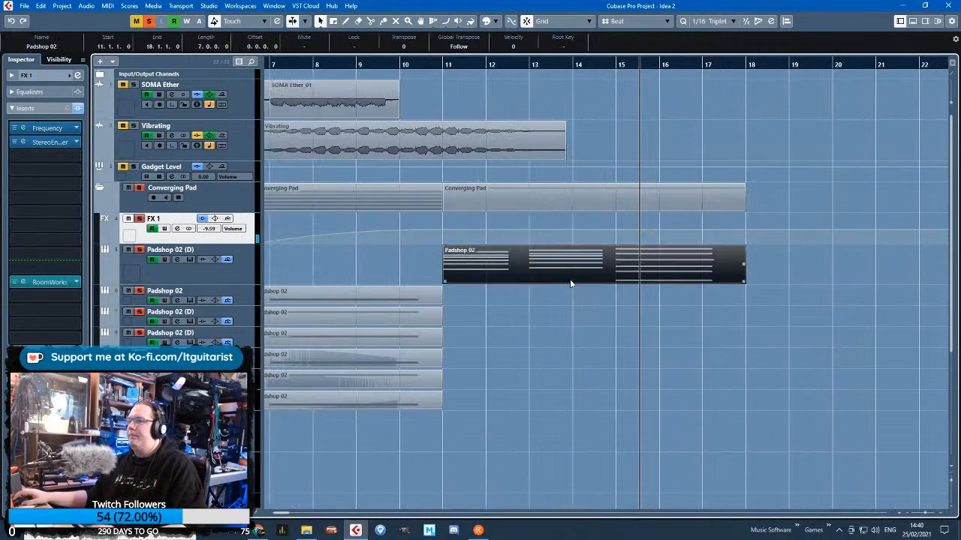
double_click(569, 280)
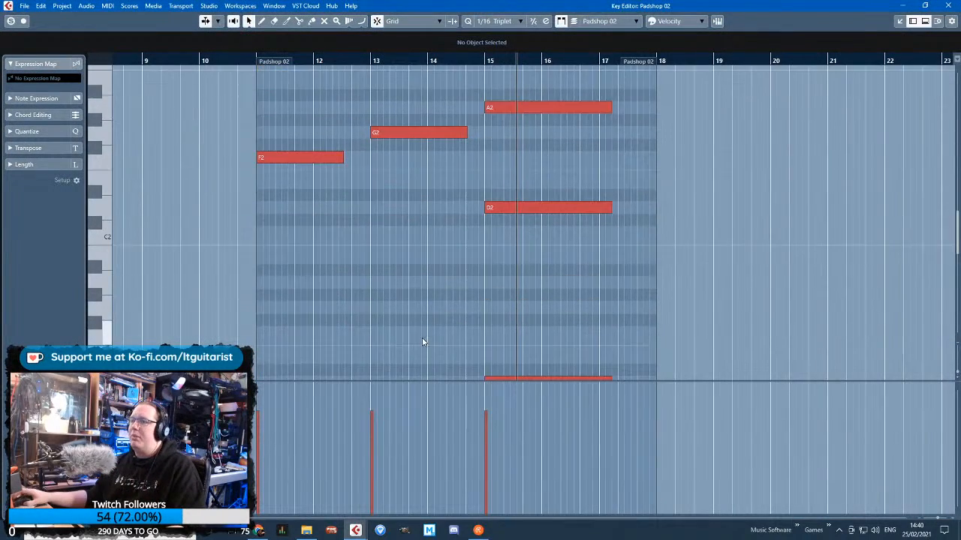
left_click_drag(430, 72, 439, 150)
scroll(448, 169, "up", 3)
left_click_drag(481, 234, 424, 233)
left_click_drag(553, 128, 572, 372)
left_click_drag(542, 274, 485, 289)
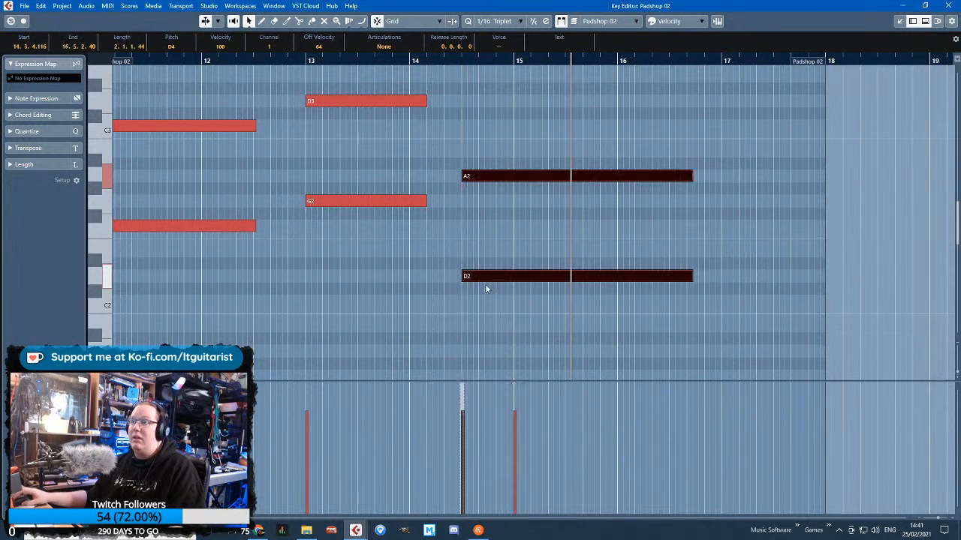
left_click(948, 6)
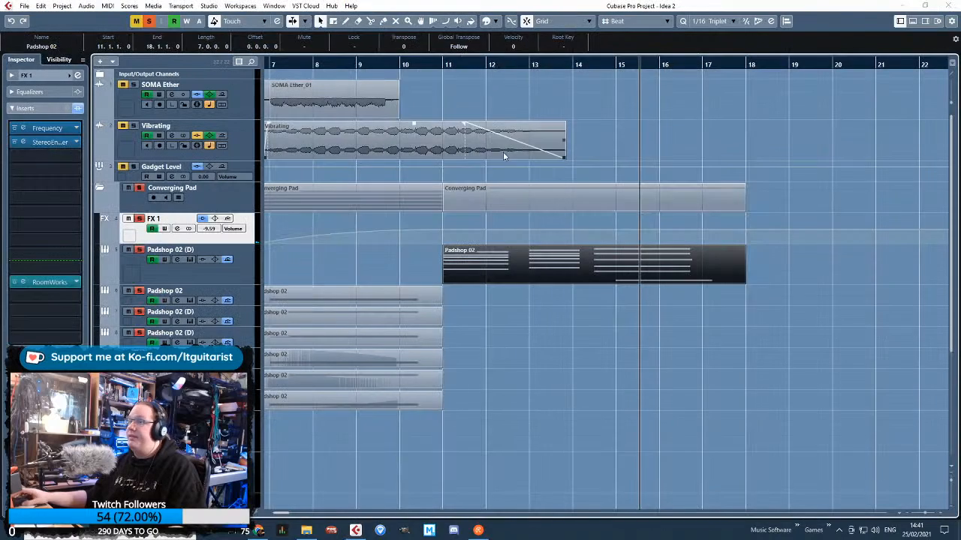
Move the remaining low bar 15 note of the Padshop 02 part earlier to line up with its chord, and replay the pad section
double_click(643, 259)
left_click_drag(540, 266, 488, 266)
left_click(948, 6)
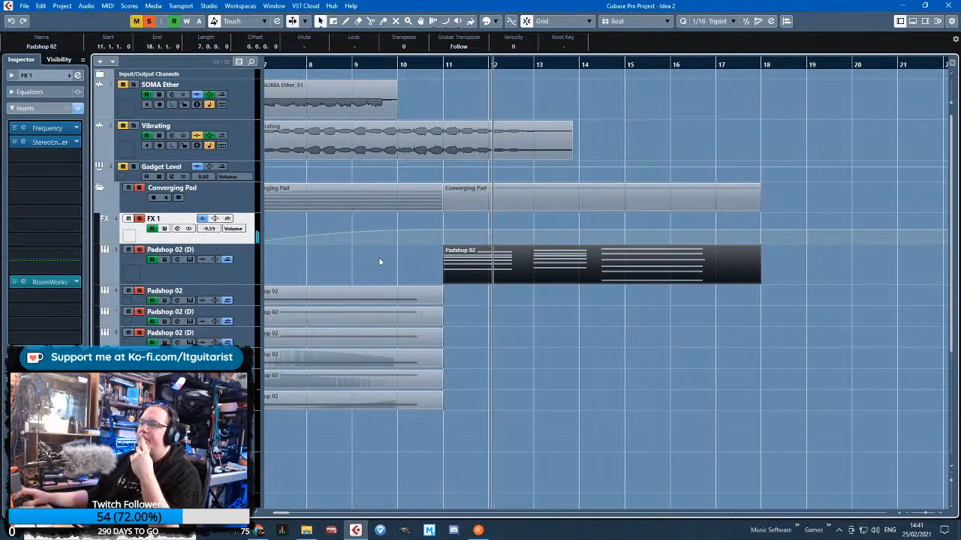
left_click(330, 276)
scroll(408, 268, "left", 5)
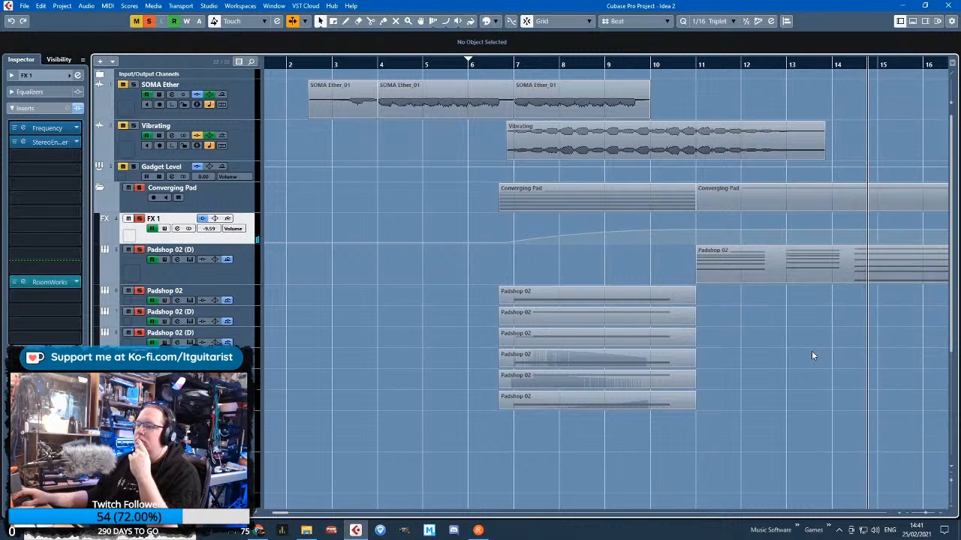
scroll(900, 358, "right", 1)
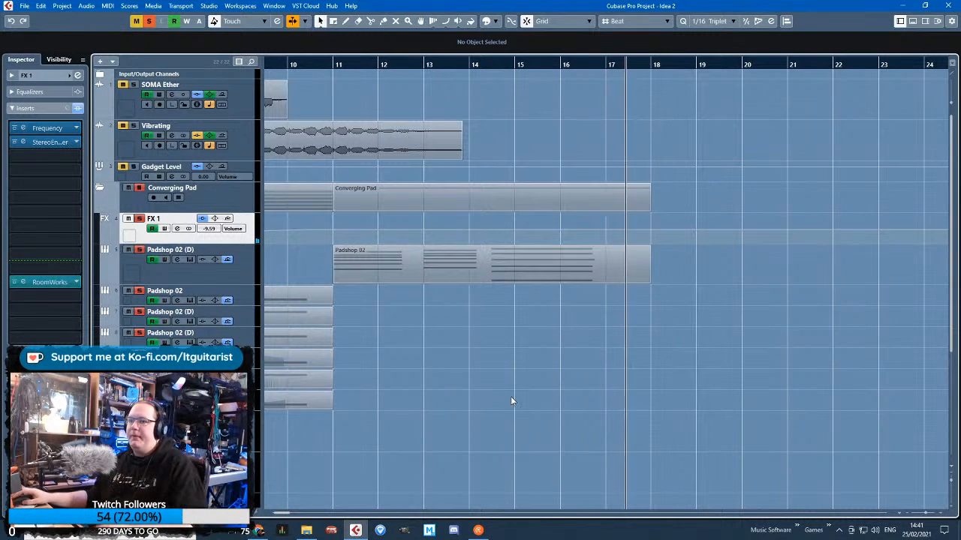
Turn off solo on the Converging Pad folder and play the full arrangement from about bar 4, showing the folder's tracks
left_click_drag(495, 442, 210, 450)
left_click(100, 191)
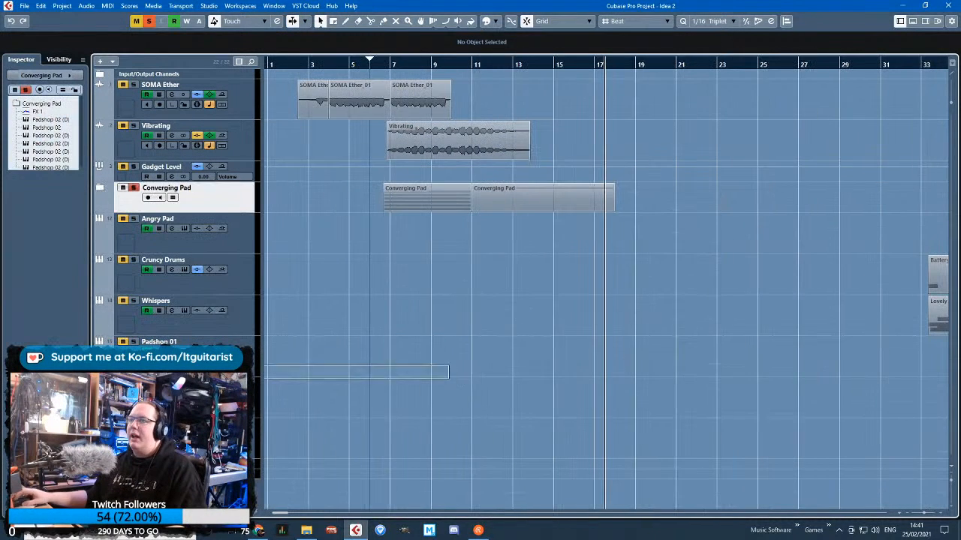
left_click(330, 61)
left_click(133, 188)
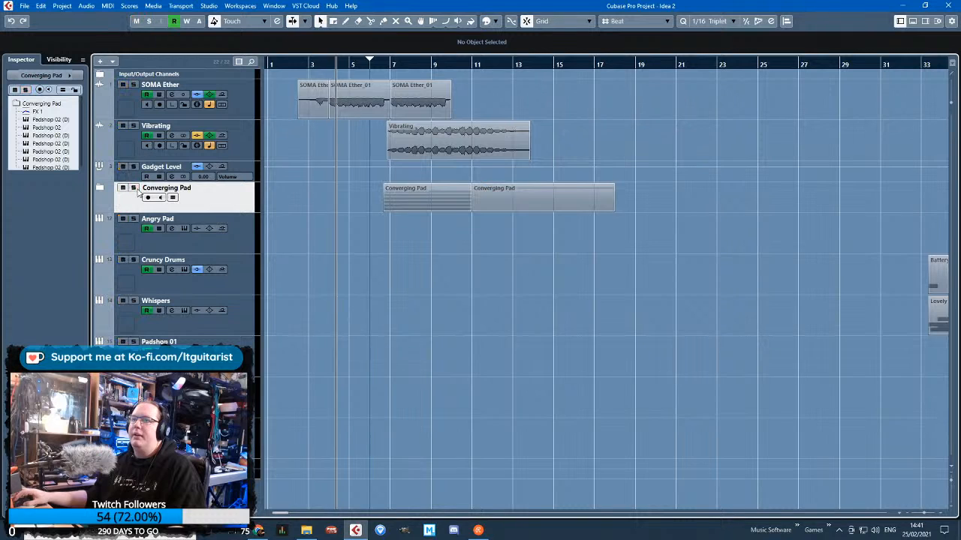
key("h")
scroll(450, 297, "left", 1)
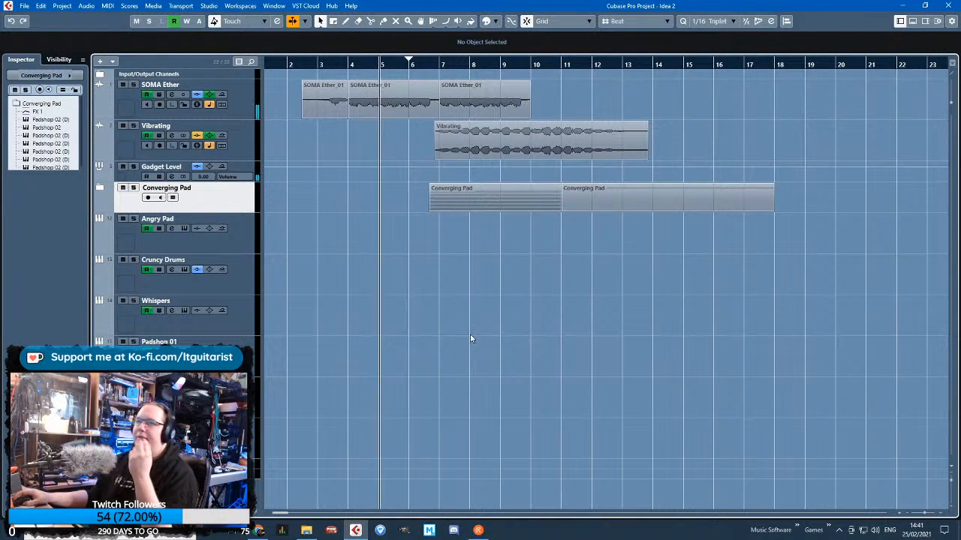
left_click(99, 190)
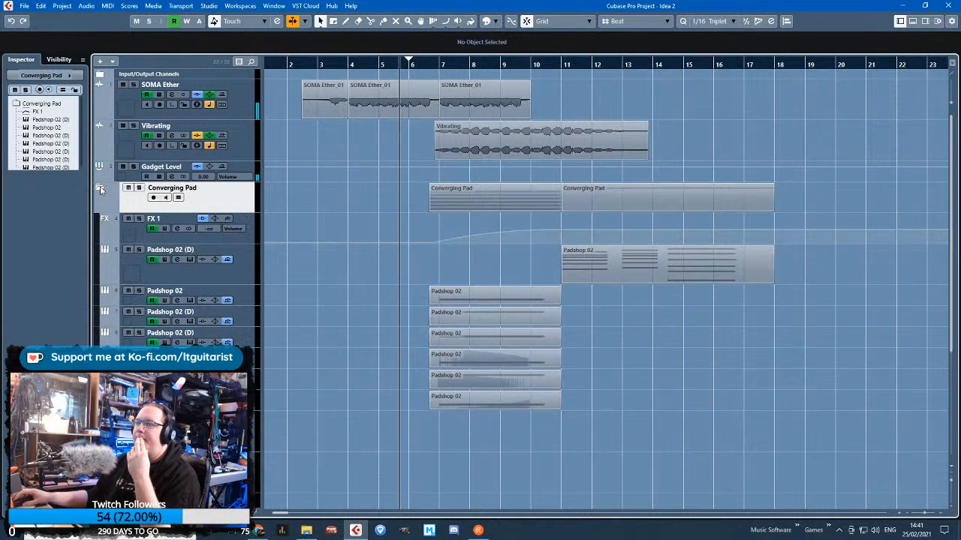
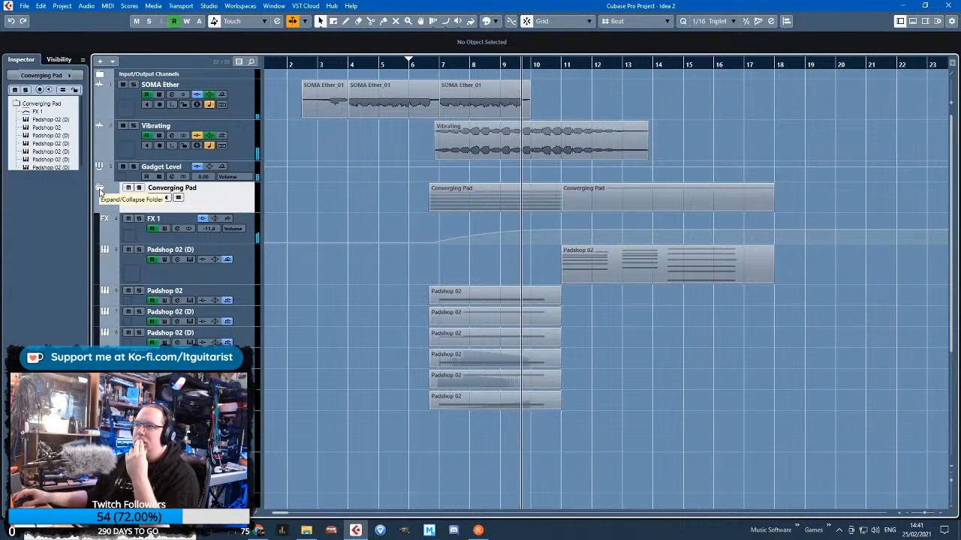
Show the Vibrating track's volume automation and bow its rise between bars 7 and 10 upward
left_click(97, 157)
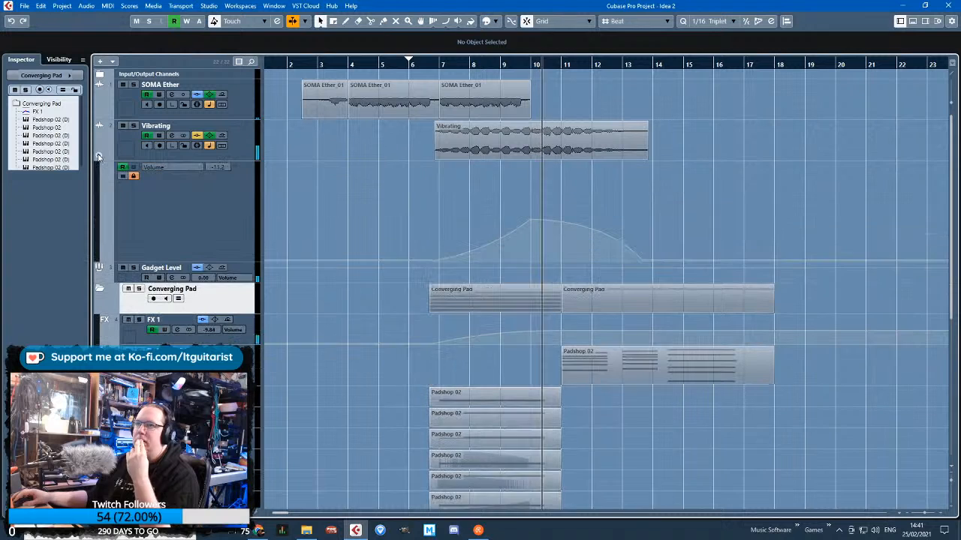
left_click(97, 112)
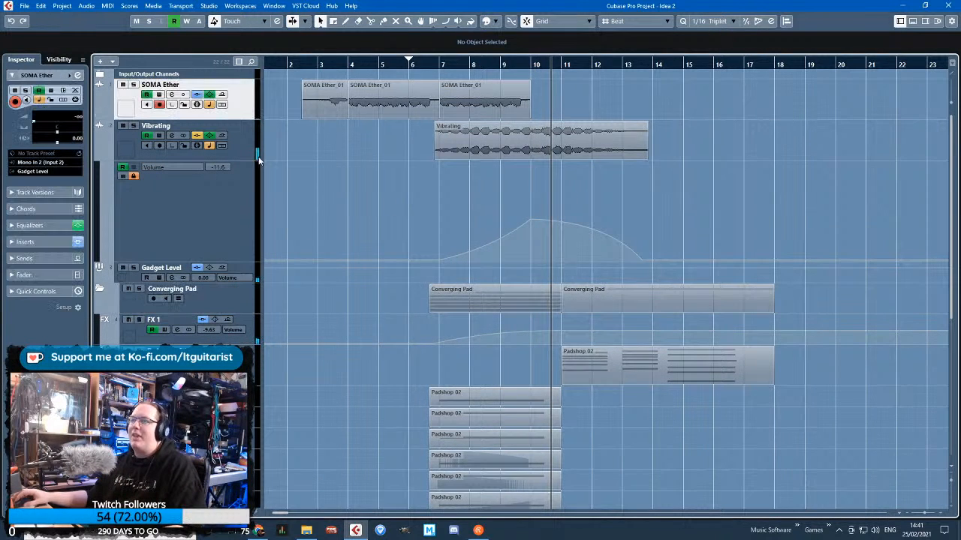
scroll(467, 229, "up", 3)
left_click(141, 175)
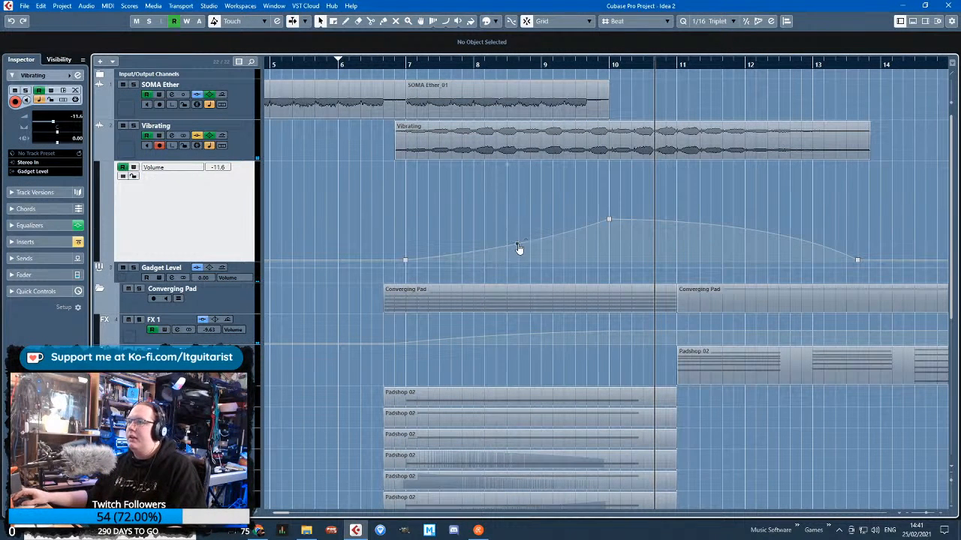
left_click_drag(518, 248, 547, 224)
Unlock SOMA Ether's volume automation, bend its fade-out between bars 7 and 10 downward, and play from about bar 7
left_click(120, 115)
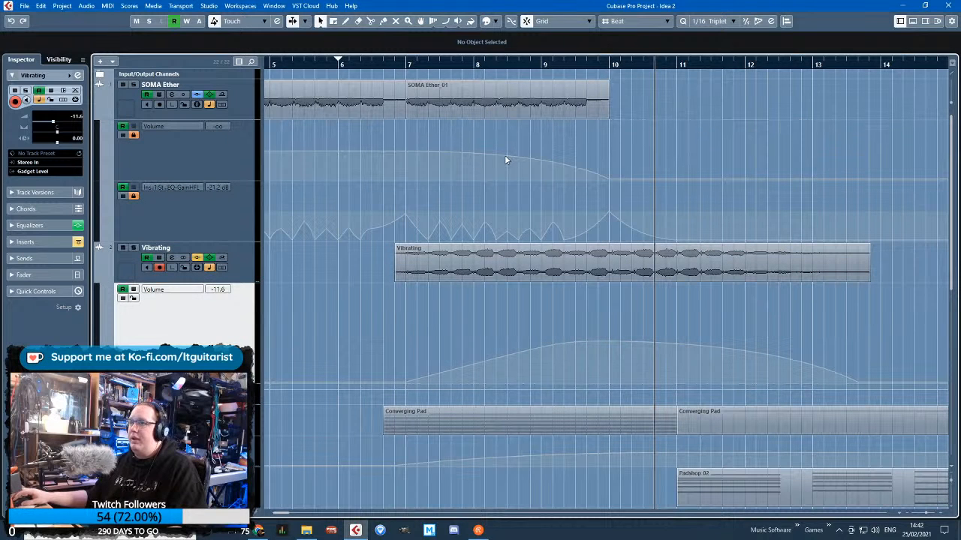
left_click(133, 136)
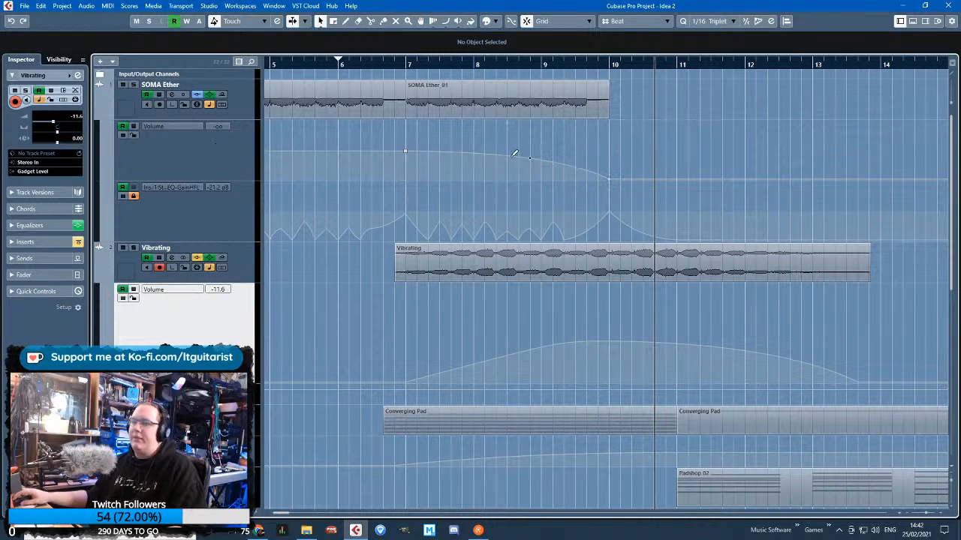
left_click_drag(530, 159, 515, 172)
left_click(400, 66)
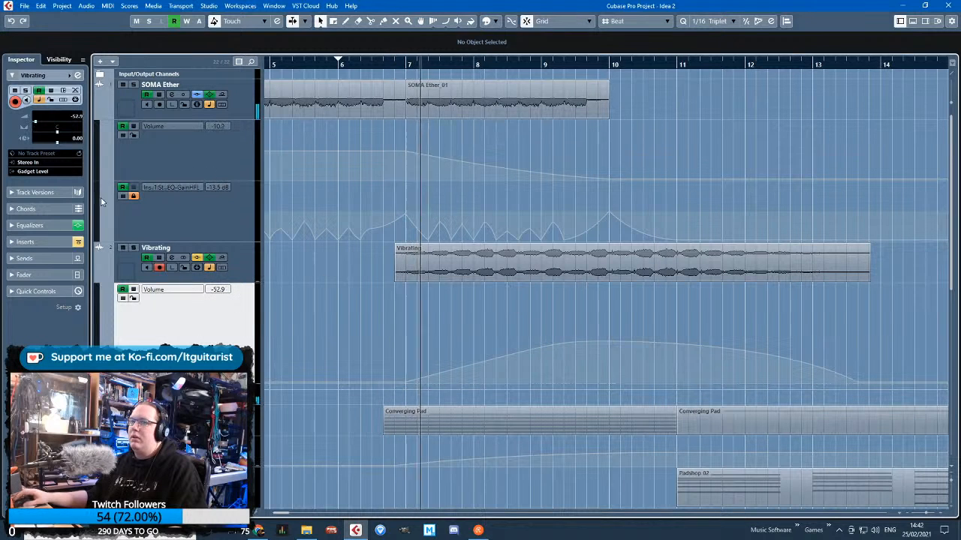
Flatten the bend in Vibrating's volume rise slightly and straighten SOMA Ether's volume fade between bars 7 and 10
left_click(106, 114)
left_click(106, 114)
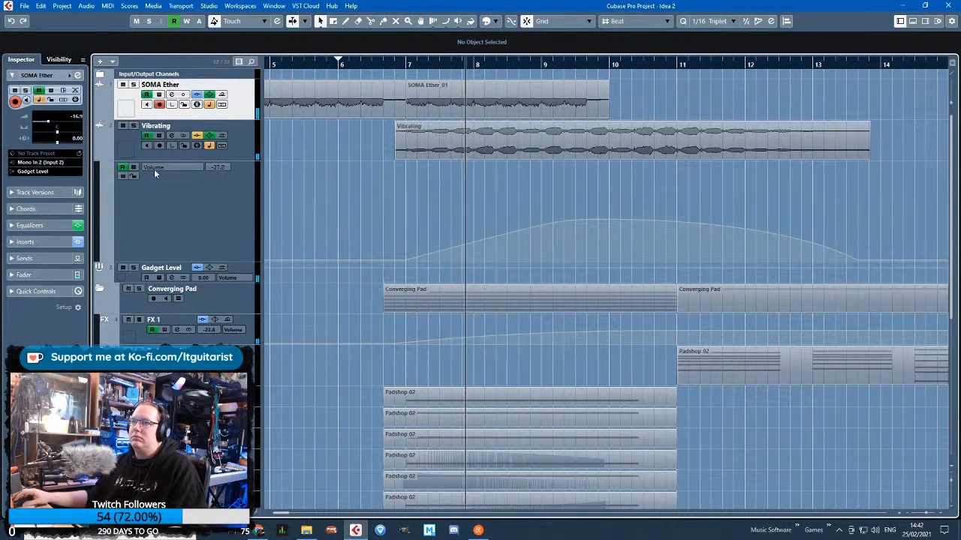
left_click_drag(546, 224, 548, 229)
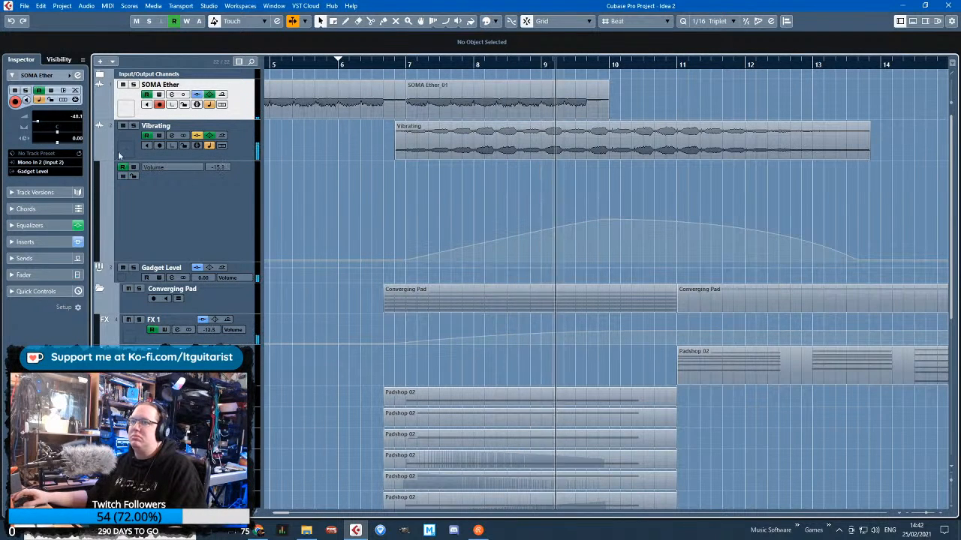
left_click(106, 114)
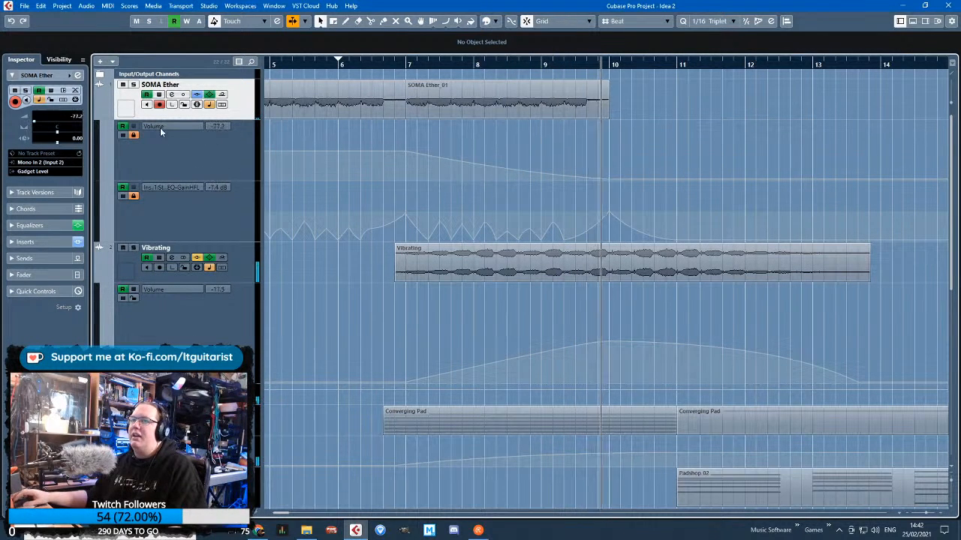
left_click(133, 135)
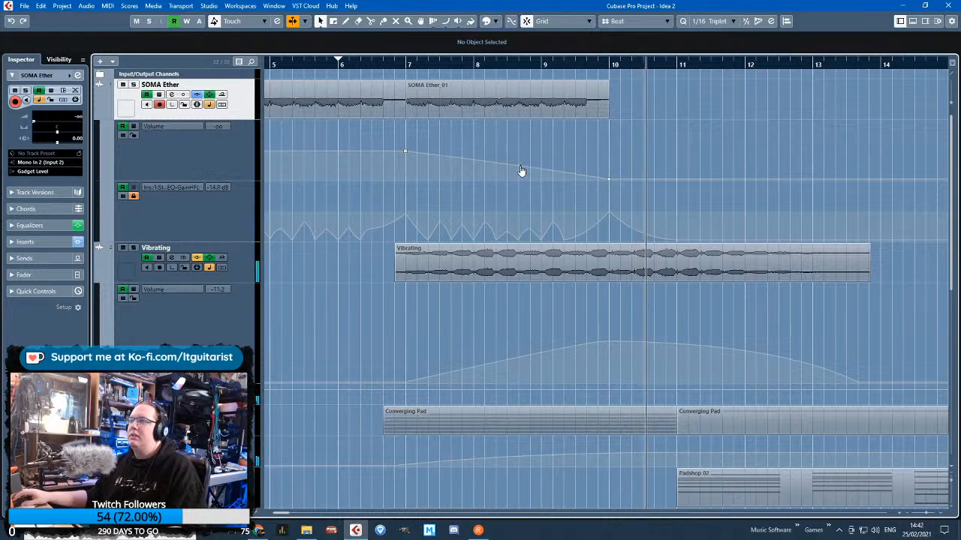
Extend the start of the Vibrating clip back to 5.3.1 and move its first volume automation point to the same position
scroll(453, 249, "left", 3)
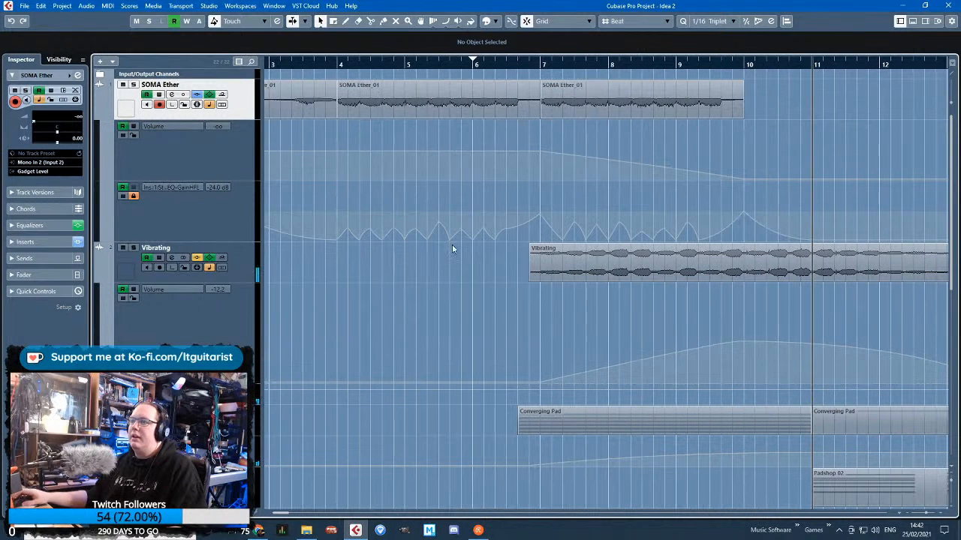
left_click_drag(529, 279, 425, 288)
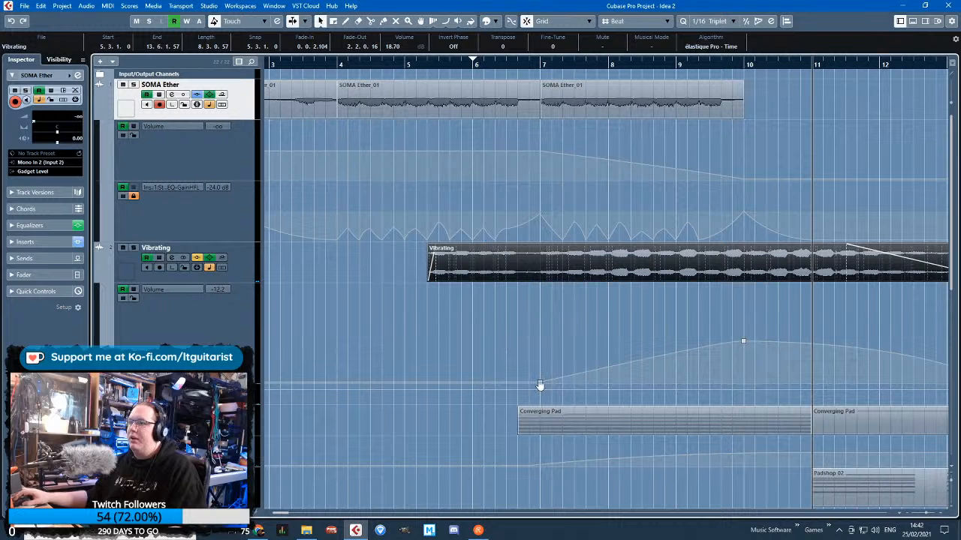
left_click_drag(539, 385, 426, 384)
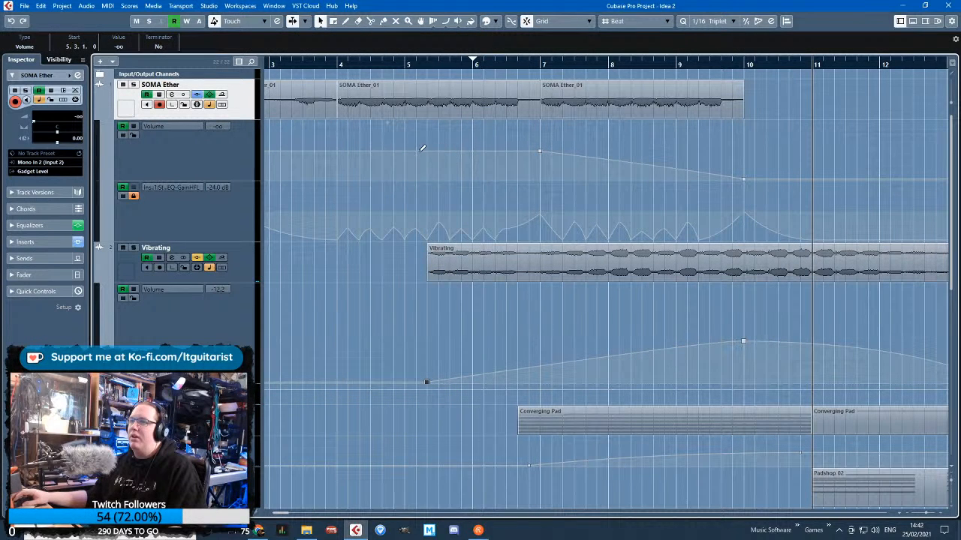
Start SOMA Ether's volume fade at about 5.3.1 with a new point, delete the bar 7 point, and curve the fade
left_click(427, 150)
left_click(539, 150)
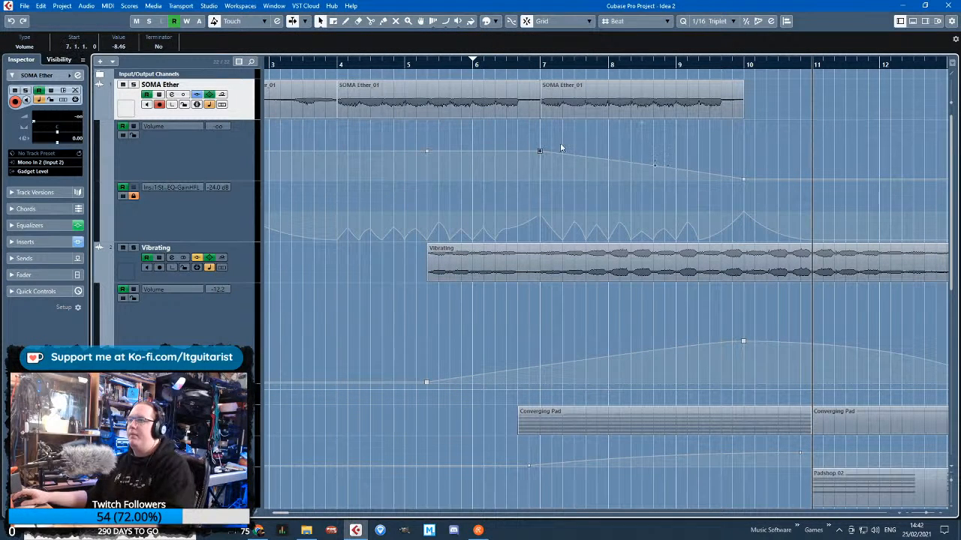
key("Delete")
left_click_drag(586, 168, 593, 165)
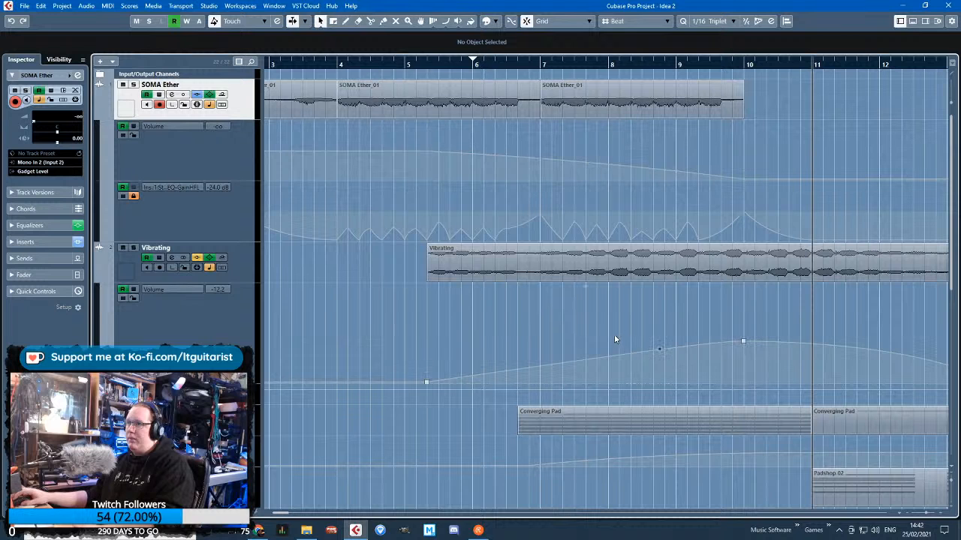
Play the SOMA Ether to Vibrating crossfade from about bar 5 and hide both tracks' automation lanes
left_click(410, 65)
key("space")
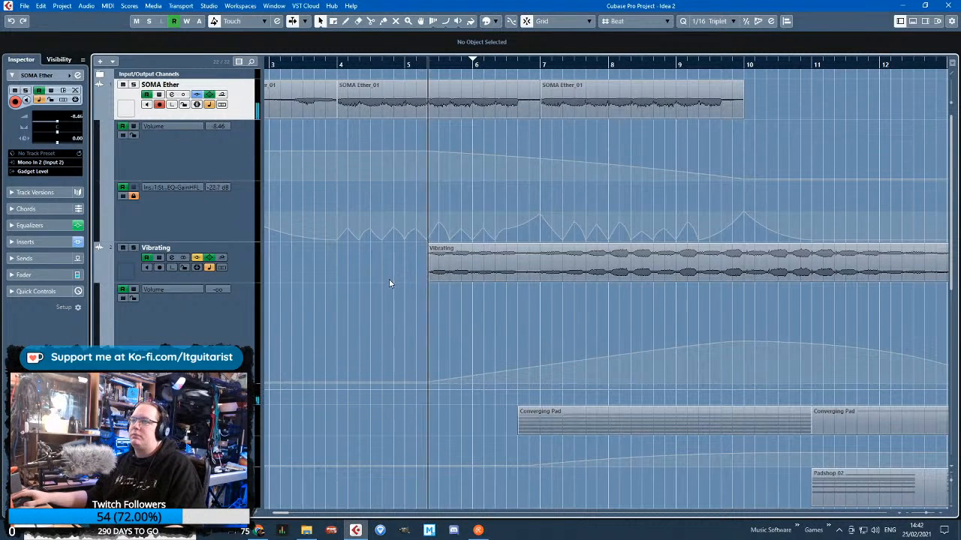
scroll(386, 281, "down", 1)
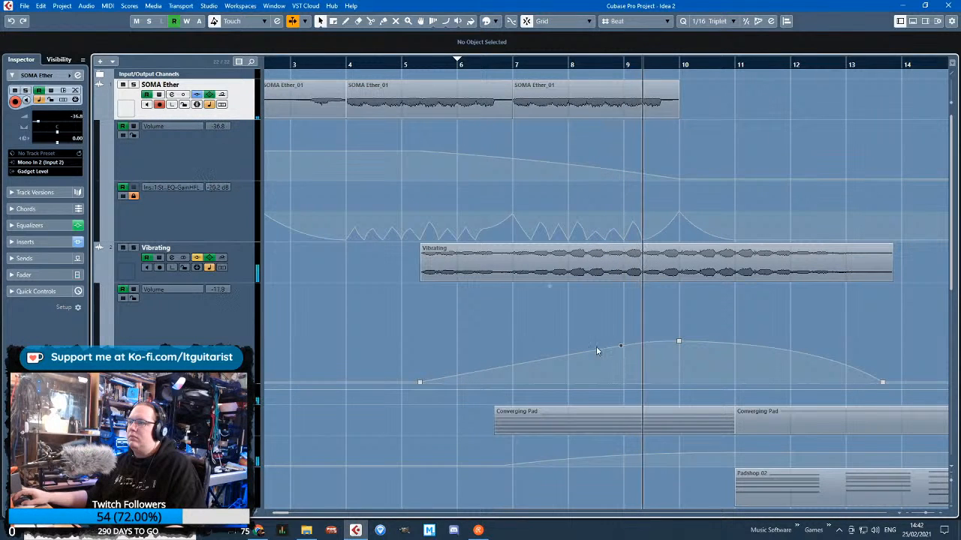
left_click(95, 111)
left_click(94, 165)
left_click(97, 154)
scroll(337, 337, "down", 3)
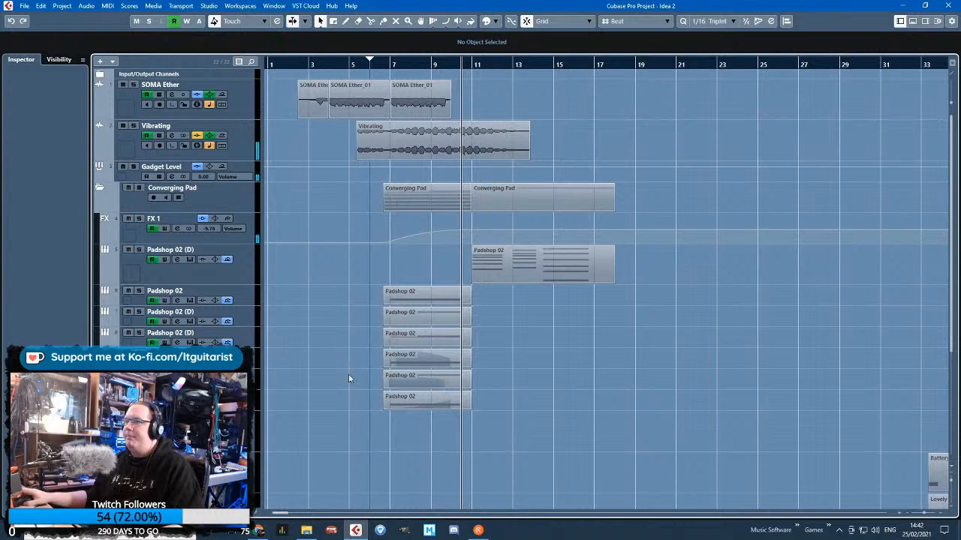
scroll(348, 378, "up", 2)
Create an empty one-bar part at bar 5 on the Angry Pad track and open it in the Key Editor
left_click(187, 426)
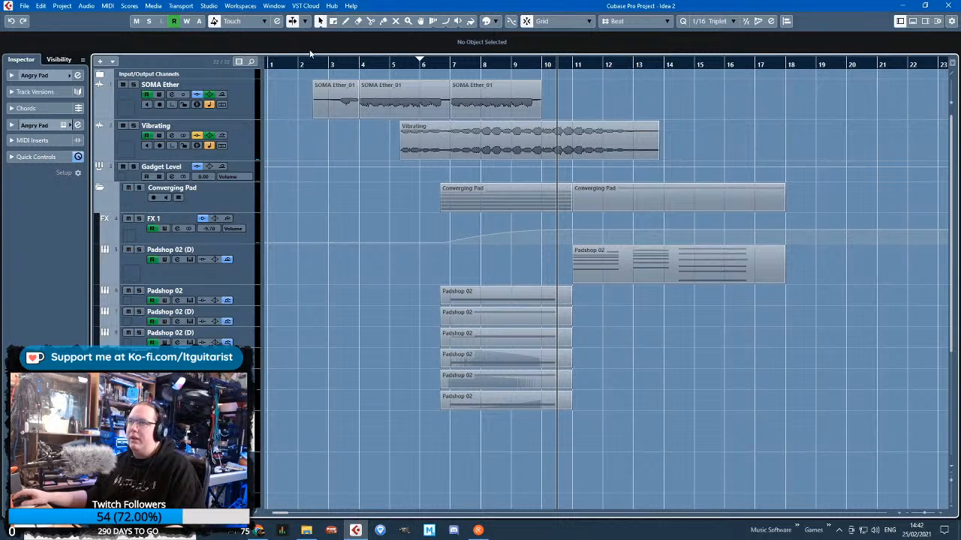
left_click_drag(394, 429, 412, 433)
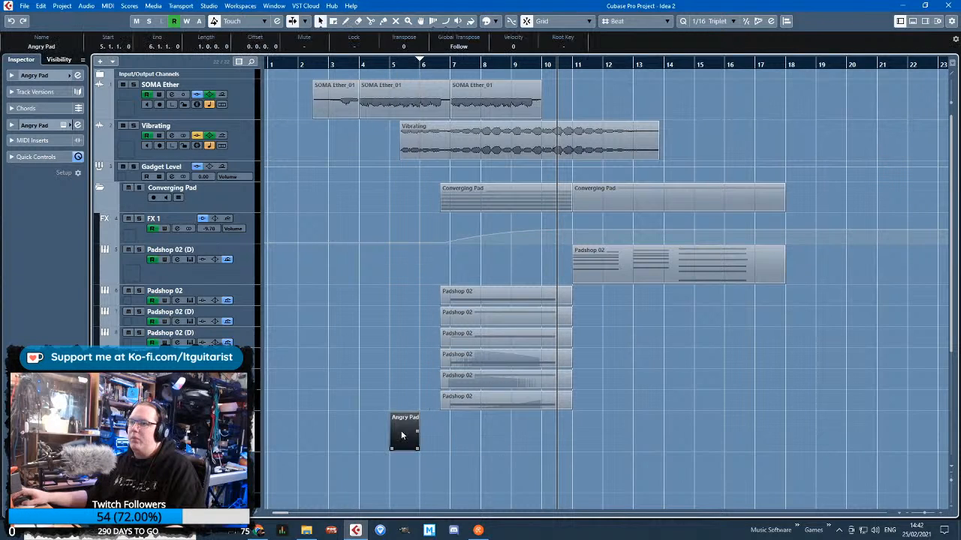
double_click(401, 435)
scroll(78, 273, "left", 3)
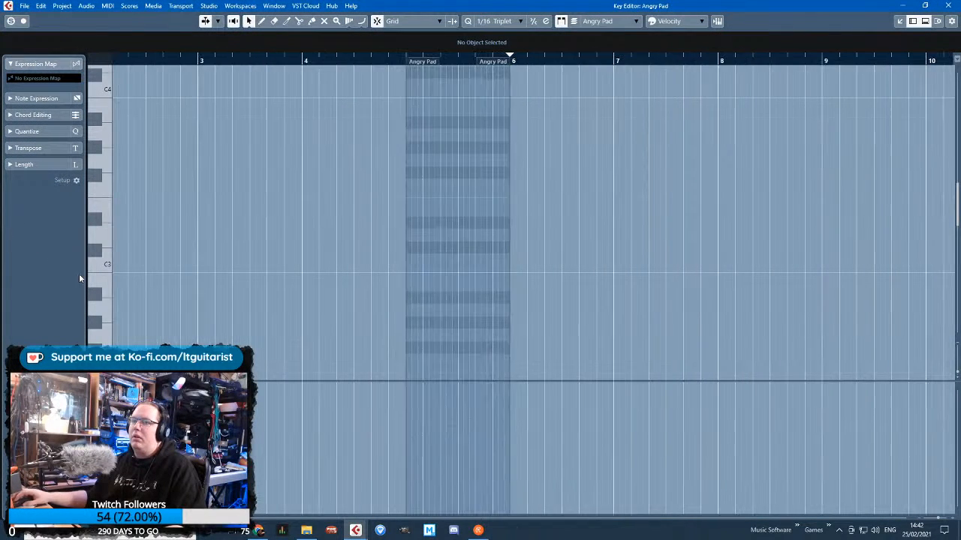
Draw a D3 note from 5.1.1 to 5.4.3 in the Angry Pad part and play it from just before bar 5
scroll(424, 351, "down", 1)
scroll(452, 212, "up", 2)
left_click_drag(389, 173, 473, 182)
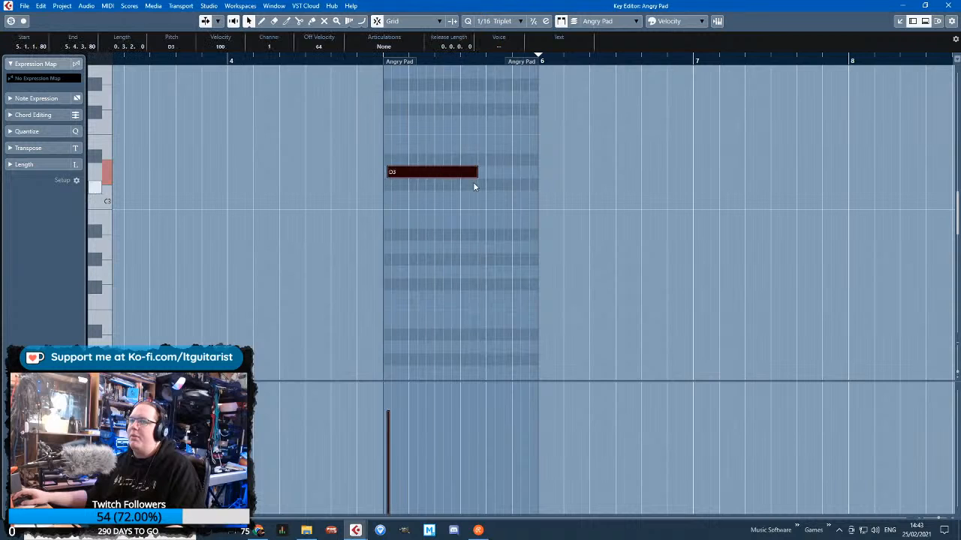
scroll(451, 179, "up", 2)
left_click(333, 55)
key("space")
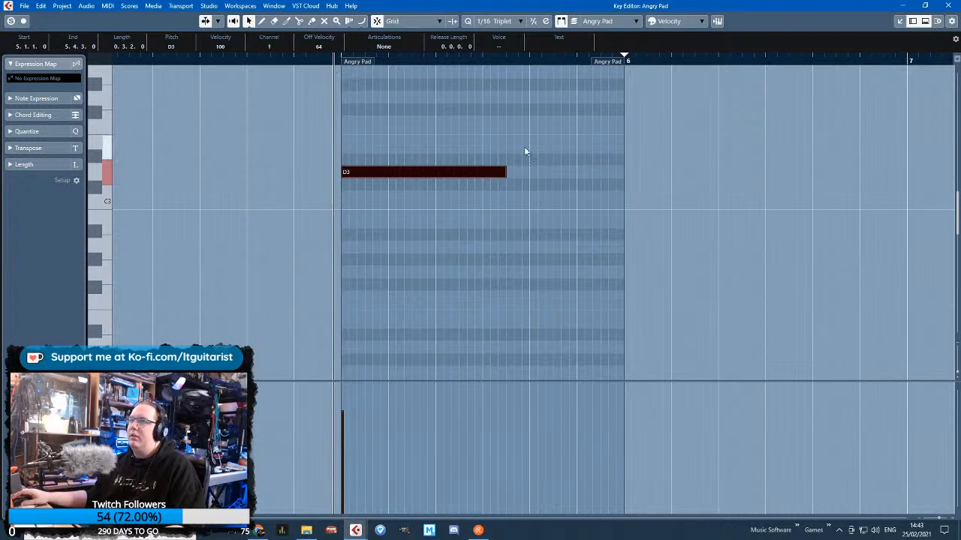
Shorten the D3 note to a length of 0.1.3.40, then stop playback and close the Key Editor
left_click_drag(506, 172, 426, 175)
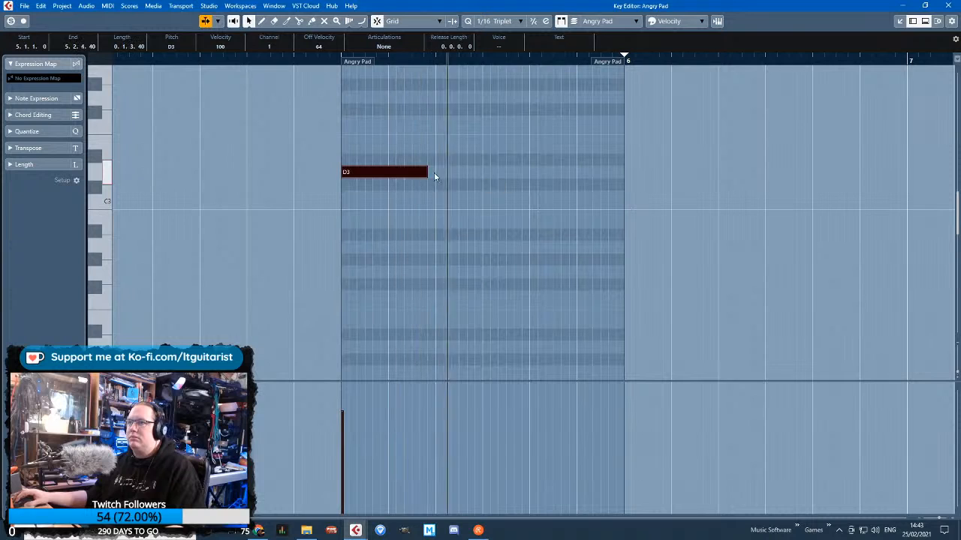
key("space")
key("Return")
scroll(420, 353, "up", 2)
left_click(365, 348)
Copy the one-bar Angry Pad part from bar 5 to bar 7
scroll(384, 371, "left", 3)
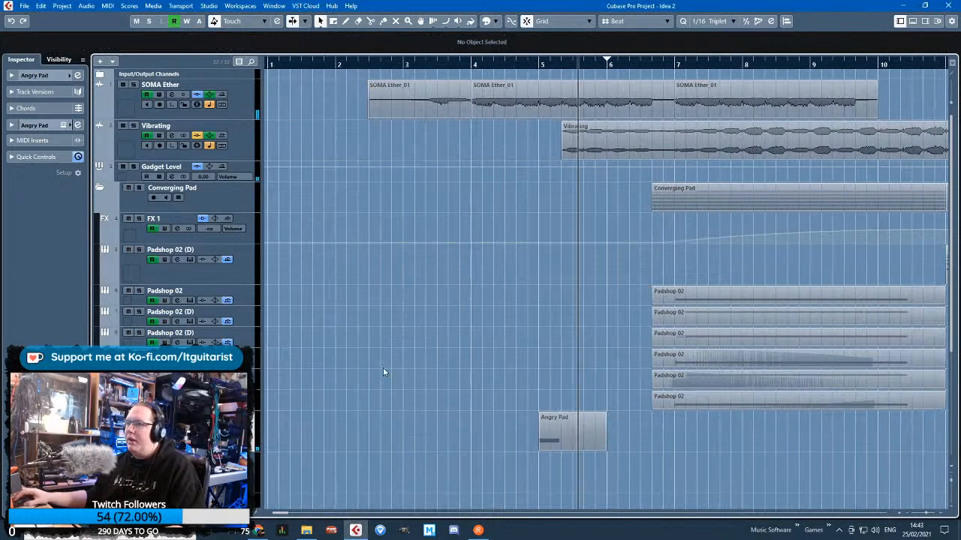
left_click_drag(569, 445, 709, 444)
key("ctrl+d")
left_click_drag(777, 441, 556, 431)
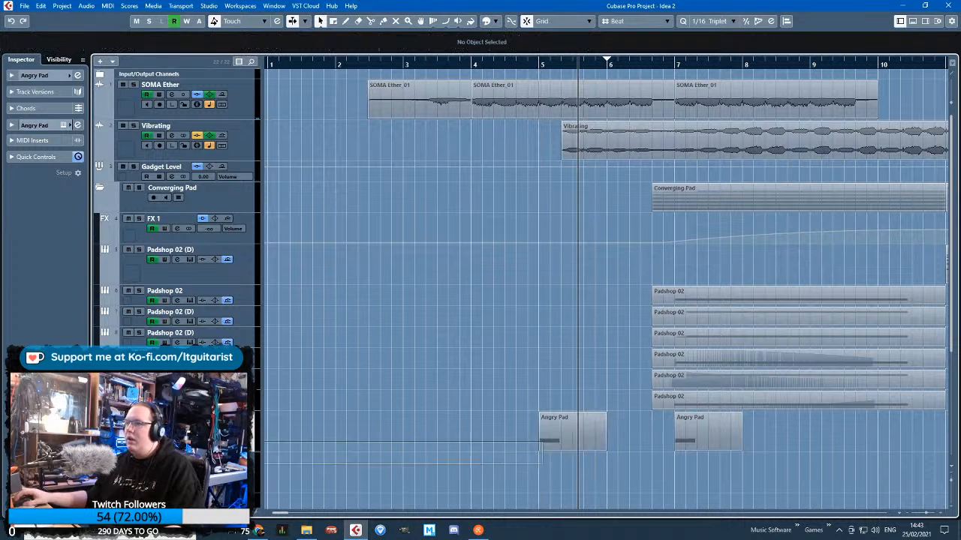
left_click(521, 429)
Duplicate the Angry Pad part twice more, placing the copies at bars 3 and 1
left_click(562, 433)
key("ctrl+d")
left_click_drag(629, 435, 423, 435)
left_click(433, 361)
left_click(460, 430)
key("ctrl+d")
left_click_drag(502, 428, 299, 428)
left_click(305, 384)
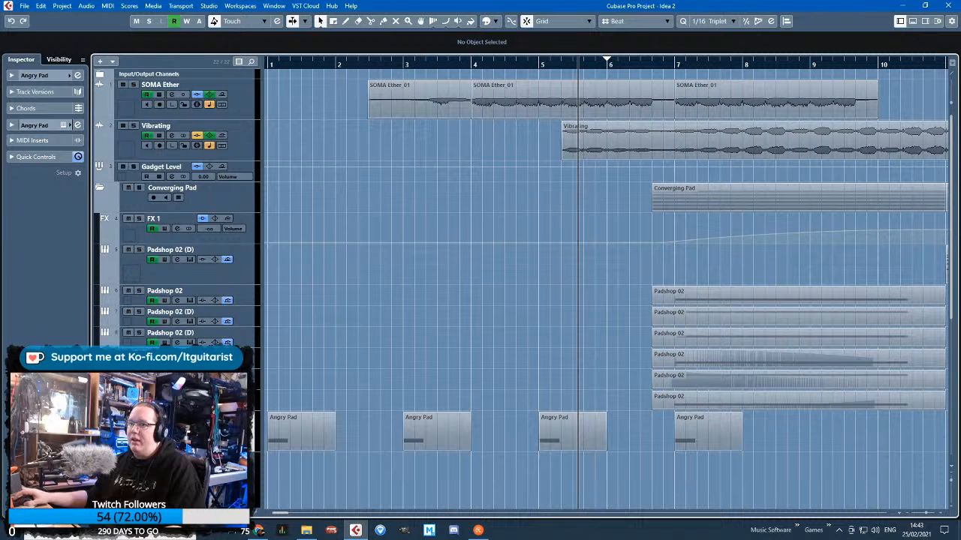
Move Angry Pad's first volume point to bar 1 at -30.5 and its peak point to bar 5 at -10.00 during playback
scroll(659, 415, "down", 4)
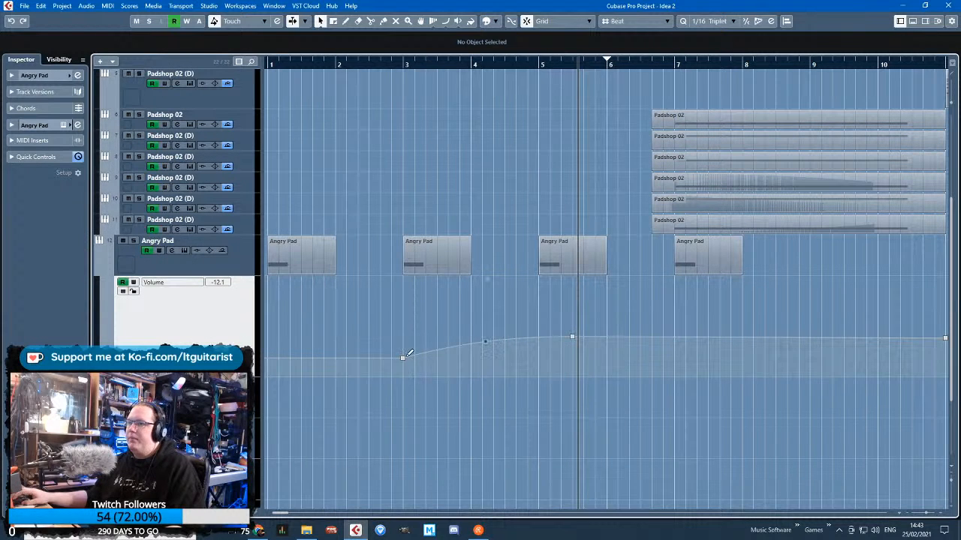
left_click_drag(404, 357, 268, 364)
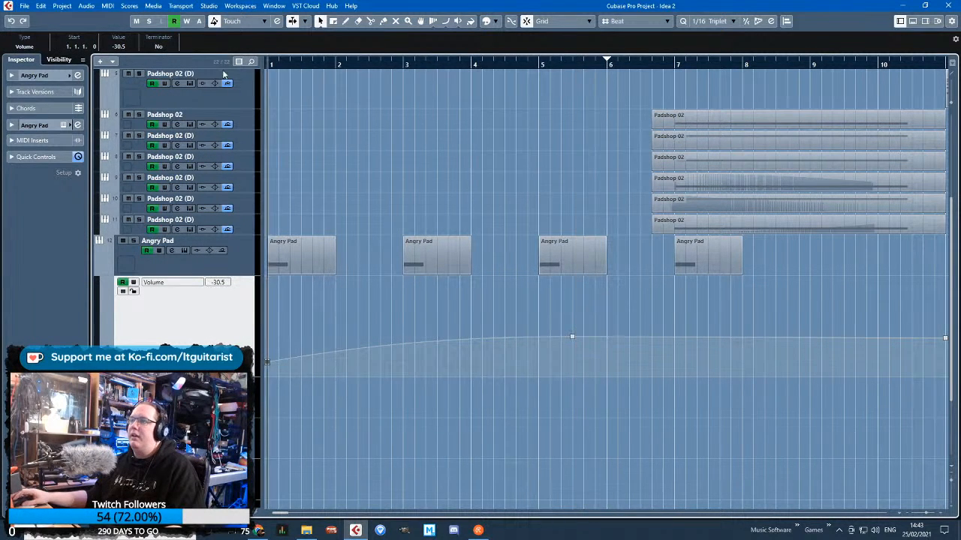
key("space")
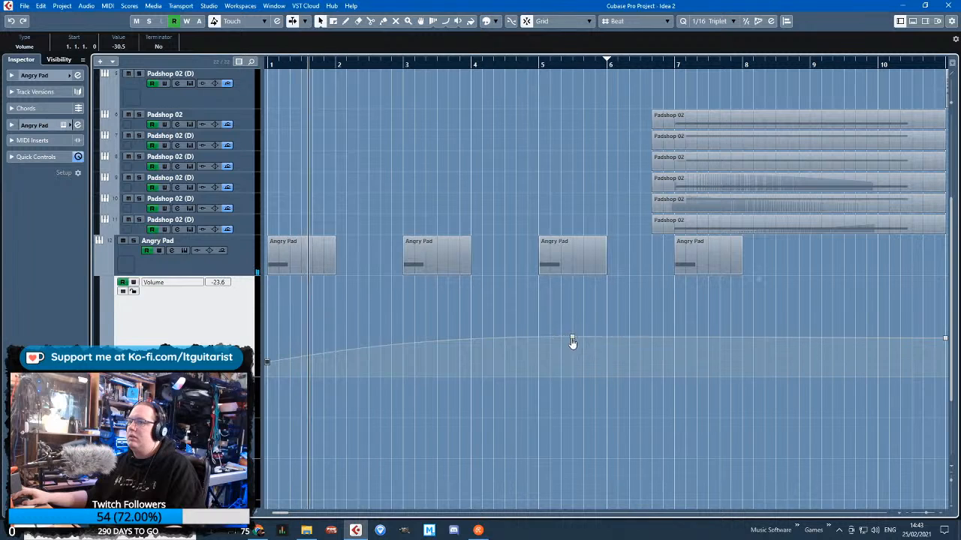
left_click_drag(572, 343, 541, 331)
Delete Angry Pad's volume points around bar 11 and curve the level gently down from bar 5 to bar 8
key("g")
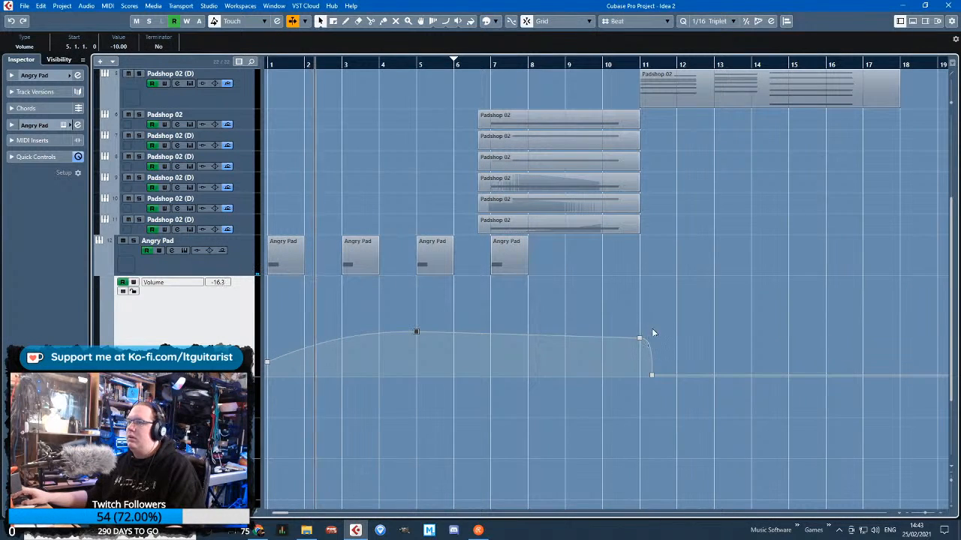
left_click_drag(656, 331, 627, 384)
key("Delete")
left_click_drag(550, 349, 479, 337)
scroll(469, 340, "up", 1)
scroll(405, 412, "left", 2)
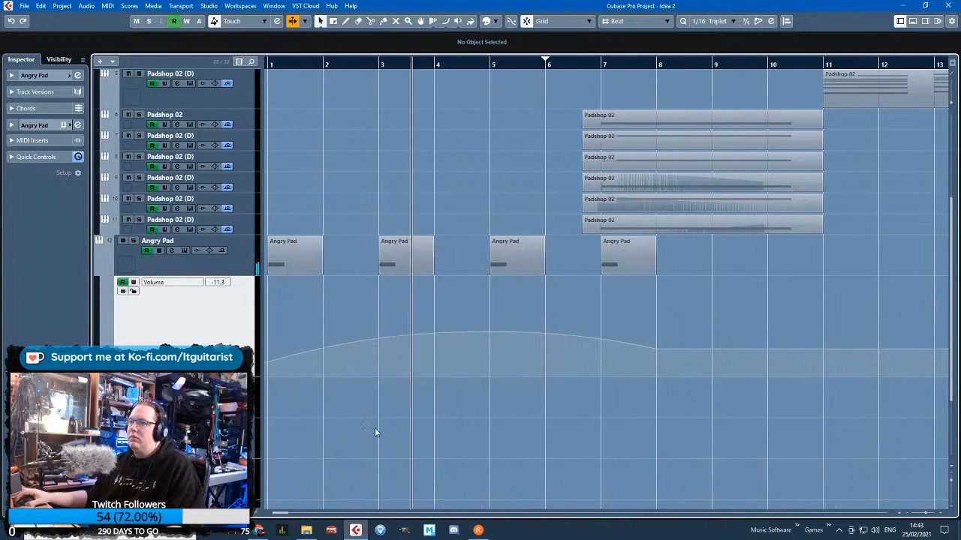
Hide the Angry Pad volume lane and listen to the opening with its four repeated parts
scroll(376, 431, "up", 5)
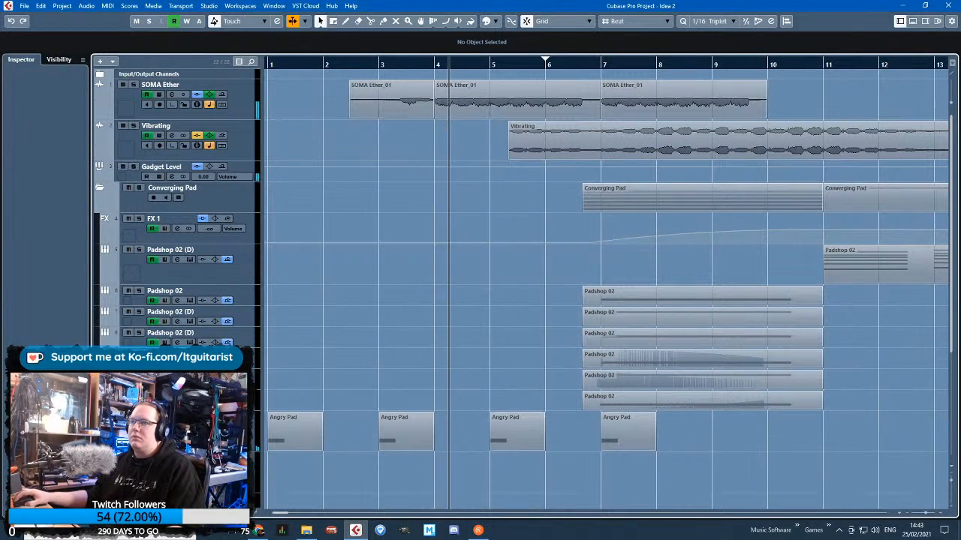
scroll(402, 344, "down", 1)
scroll(338, 378, "down", 3)
scroll(360, 360, "up", 1)
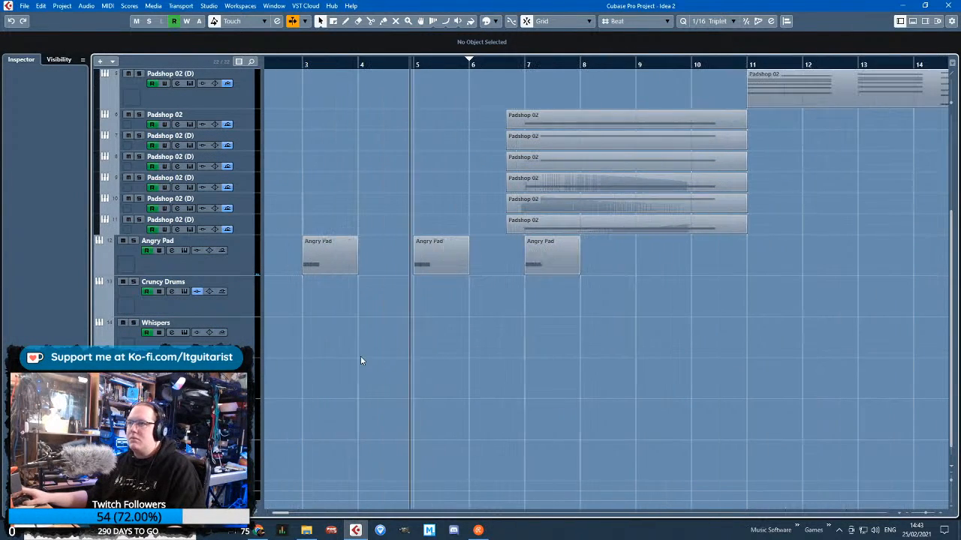
scroll(424, 304, "left", 2)
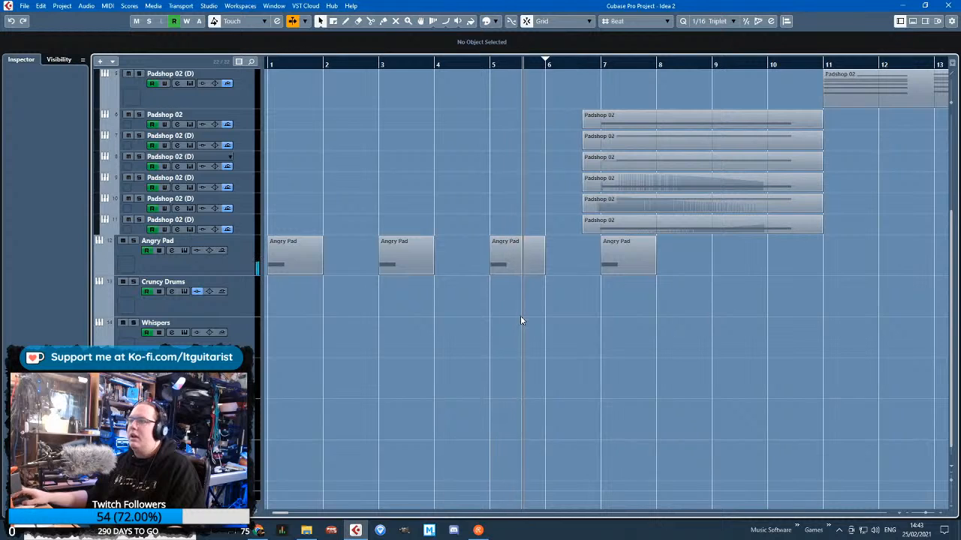
Collapse the Converging Pad folder track and listen to the opening up to about bar 9
scroll(522, 320, "up", 3)
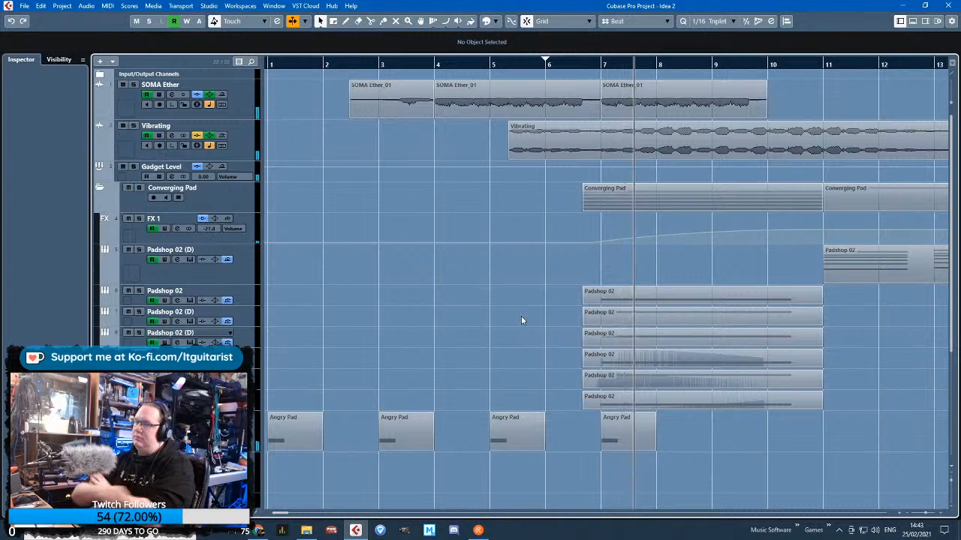
left_click(99, 187)
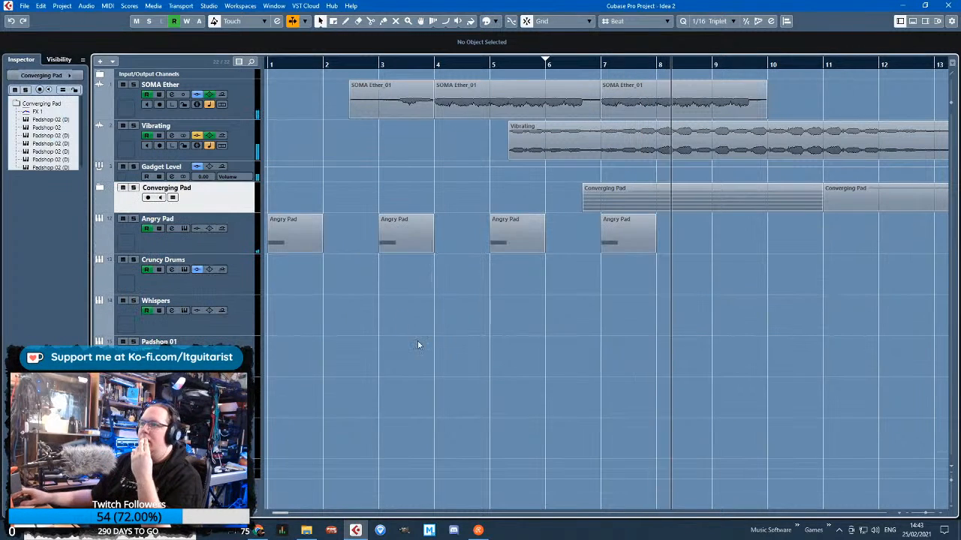
key("g")
left_click_drag(452, 325, 202, 303)
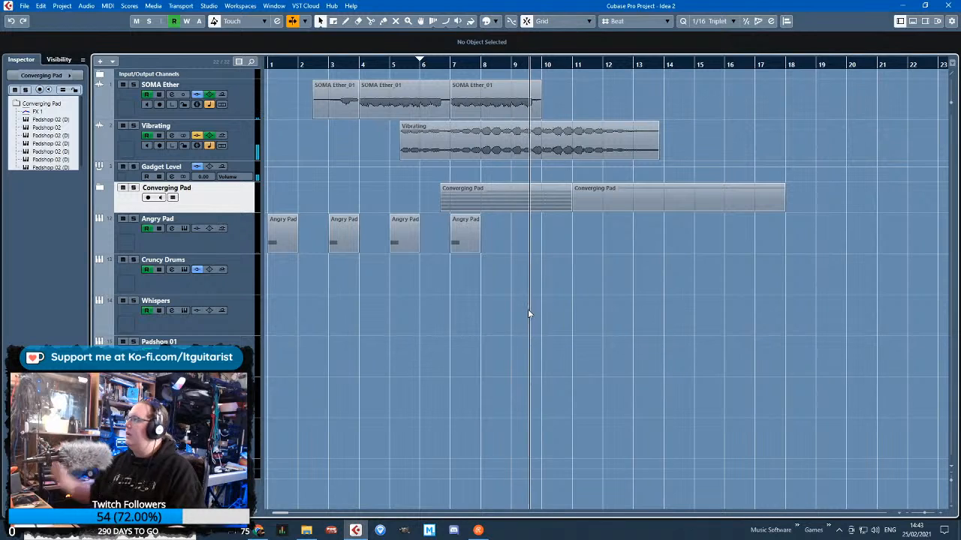
left_click_drag(486, 320, 344, 320)
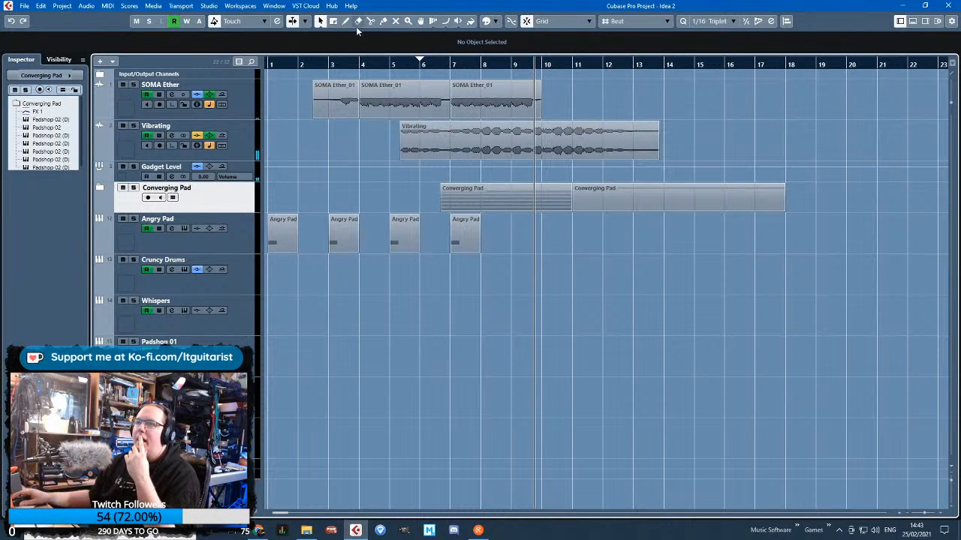
left_click(343, 61)
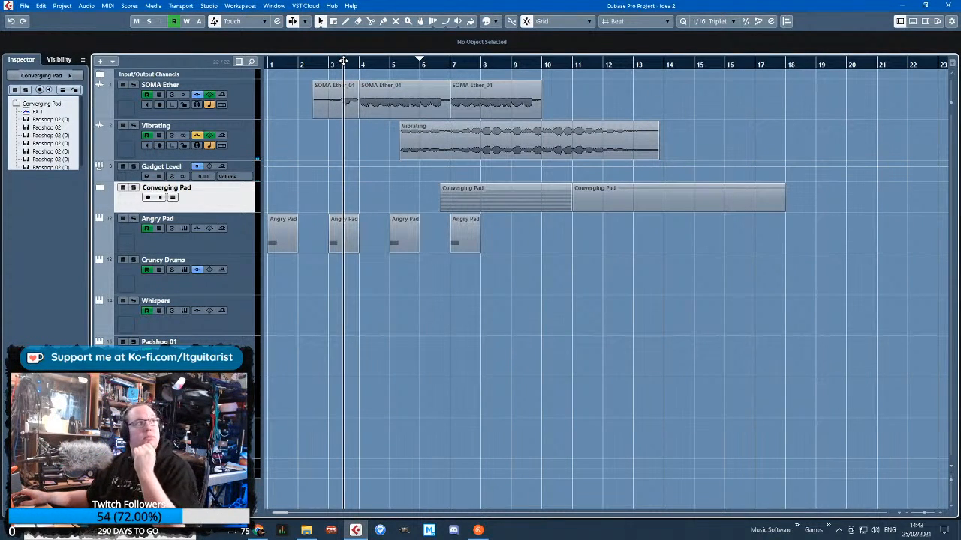
Show Cruncy Drums' automation lanes and bring the first Battery 4 01 part from bar 33 to bar 2
scroll(451, 346, "down", 4)
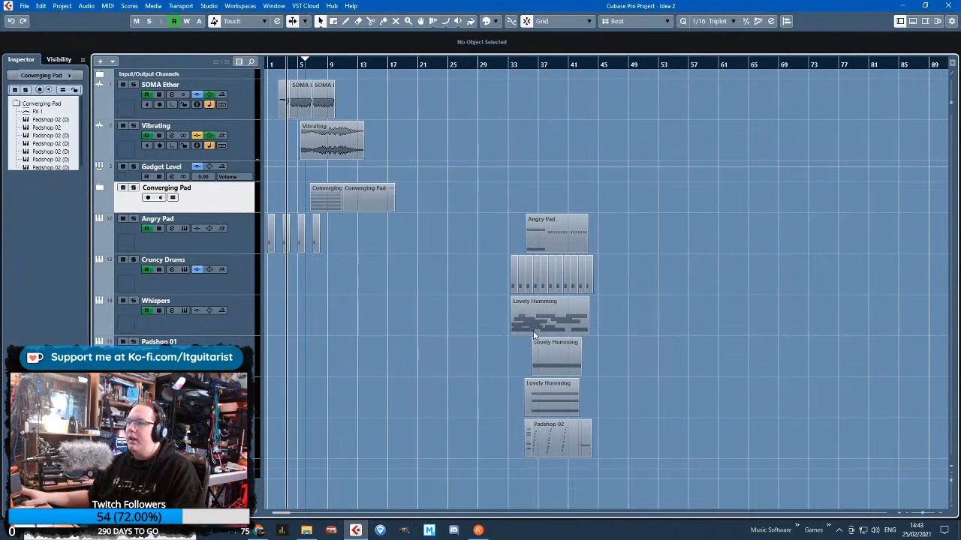
left_click(278, 292)
left_click(97, 289)
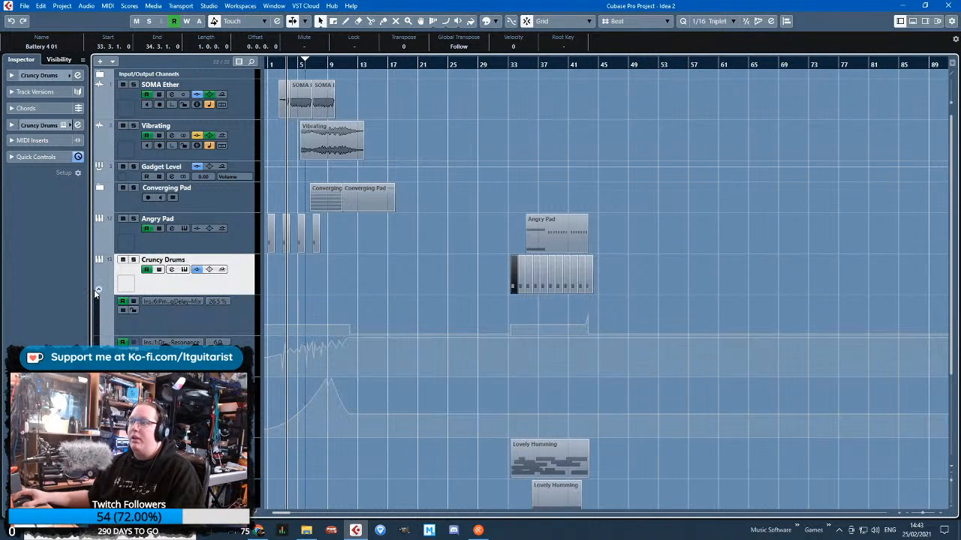
left_click(458, 272)
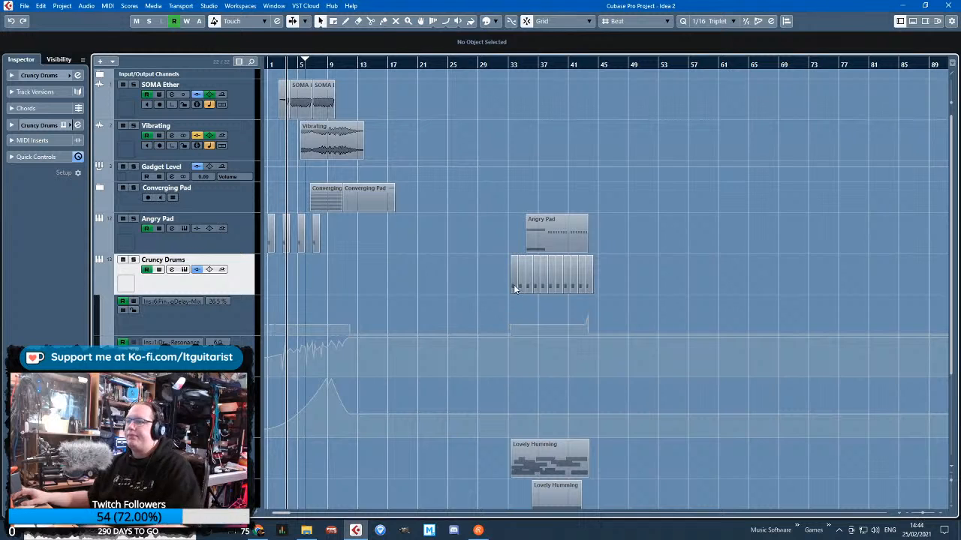
left_click_drag(514, 286, 110, 283)
key("h")
key("h")
key("h")
key("h")
key("h")
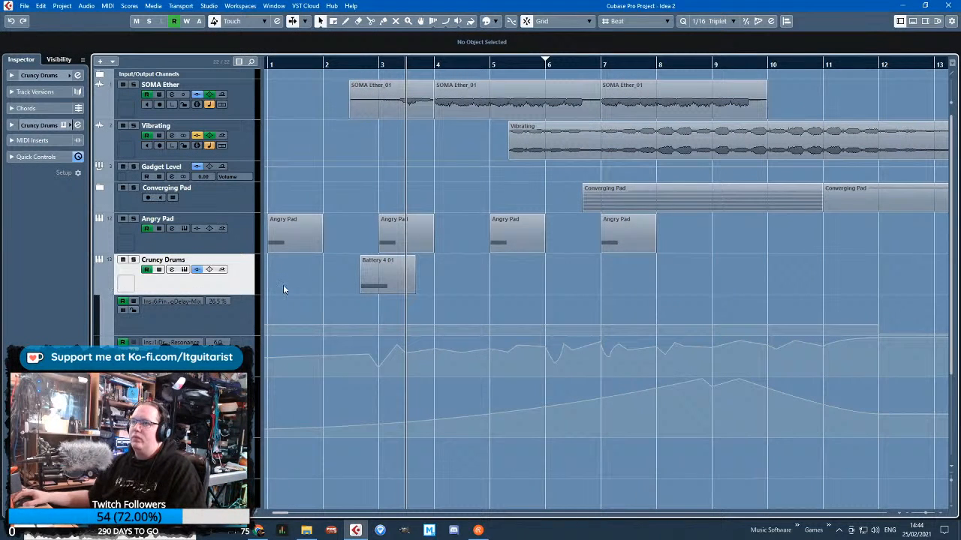
left_click_drag(379, 282, 398, 296)
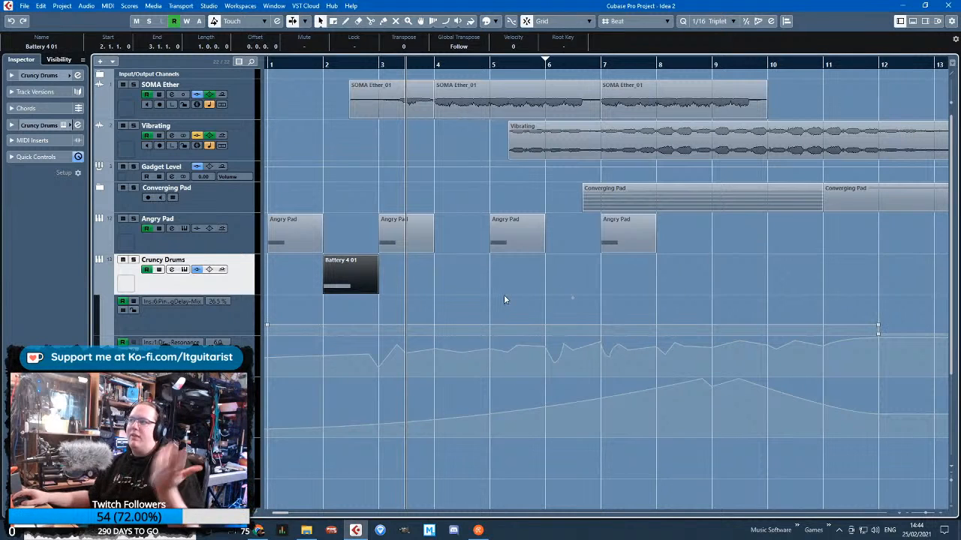
Open the bar 2 Battery 4 01 part and delete its other notes, keeping only the C#1 at the start
left_click(550, 314)
double_click(334, 274)
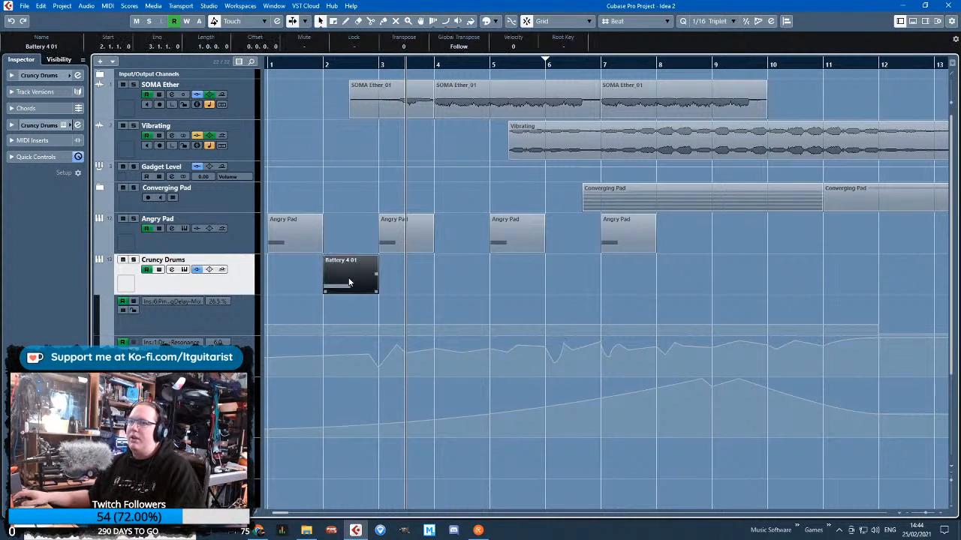
left_click_drag(627, 275, 420, 188)
key("Delete")
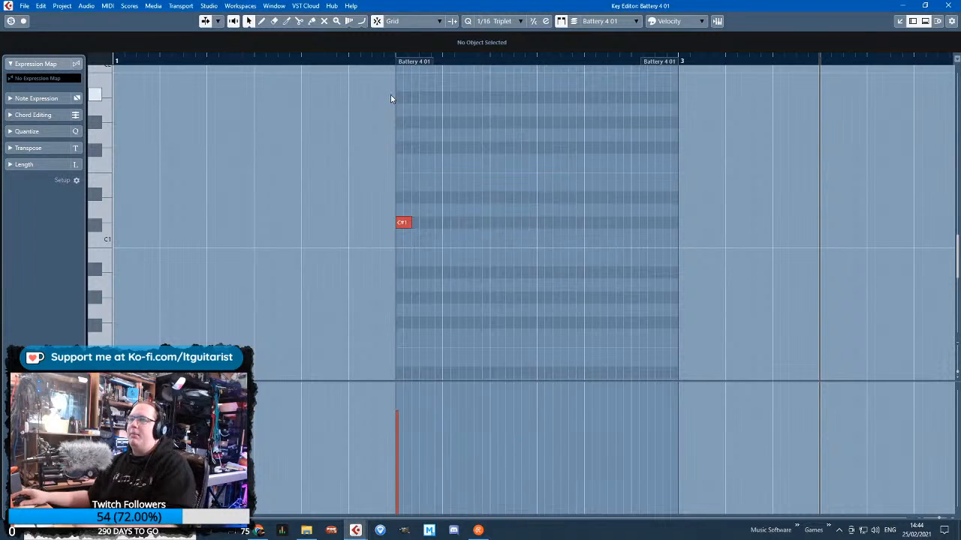
scroll(450, 268, "up", 2)
left_click(364, 216)
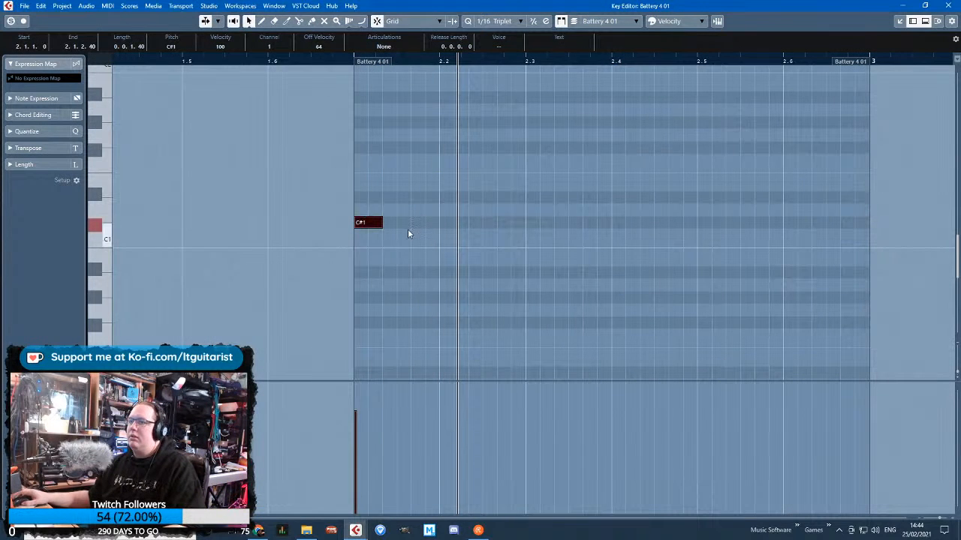
Duplicate the C#1 note twice, placing the last copy at 2.2.3.0, and lower both copies' velocities, the last to 74
key("ctrl+d")
left_click_drag(396, 224, 427, 225)
key("ctrl+d")
left_click_drag(457, 225, 500, 225)
left_click(414, 424)
left_click(484, 438)
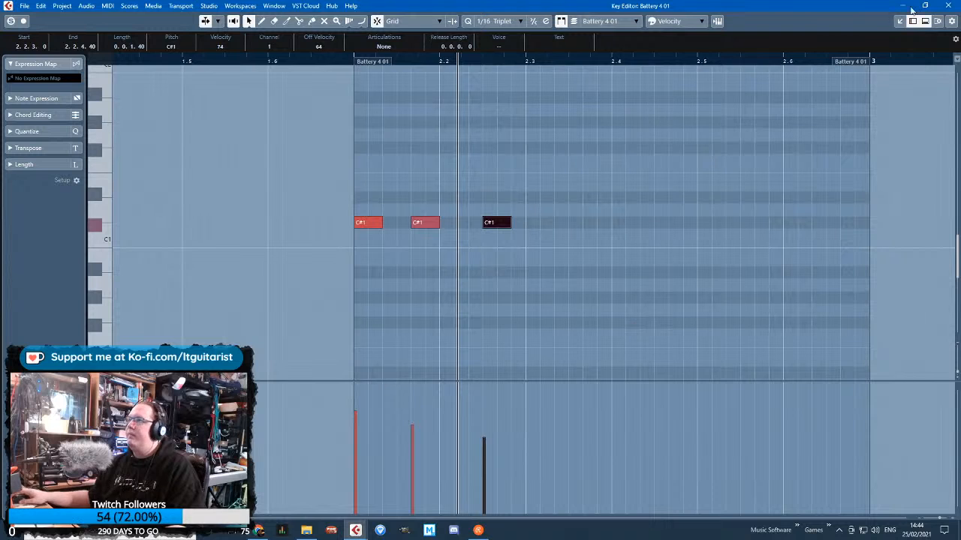
left_click(948, 5)
Play the arrangement from bar 2 to hear the three-hit Battery 4 01 part
left_click_drag(323, 65, 331, 241)
key("space")
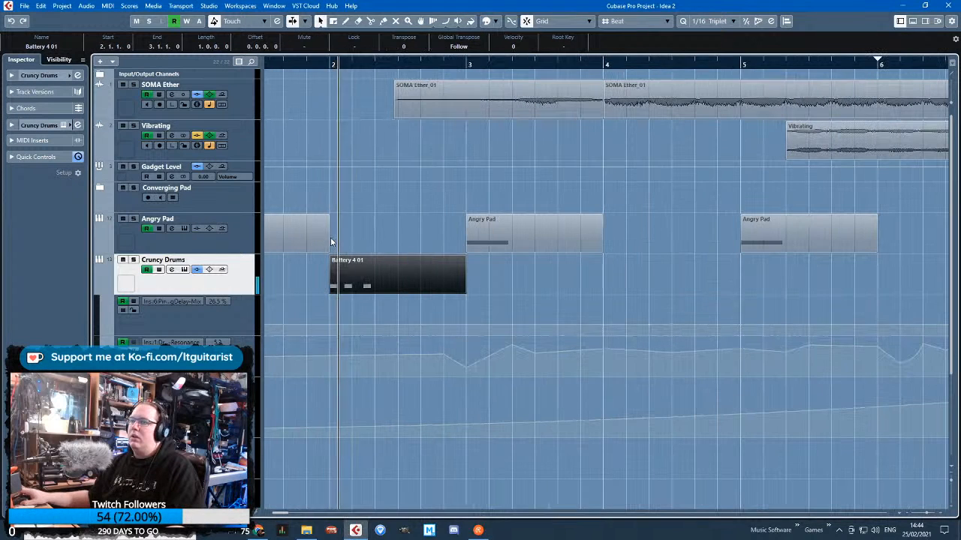
scroll(330, 236, "up", 1)
left_click(387, 241)
scroll(413, 219, "down", 3)
left_click_drag(337, 133, 229, 111)
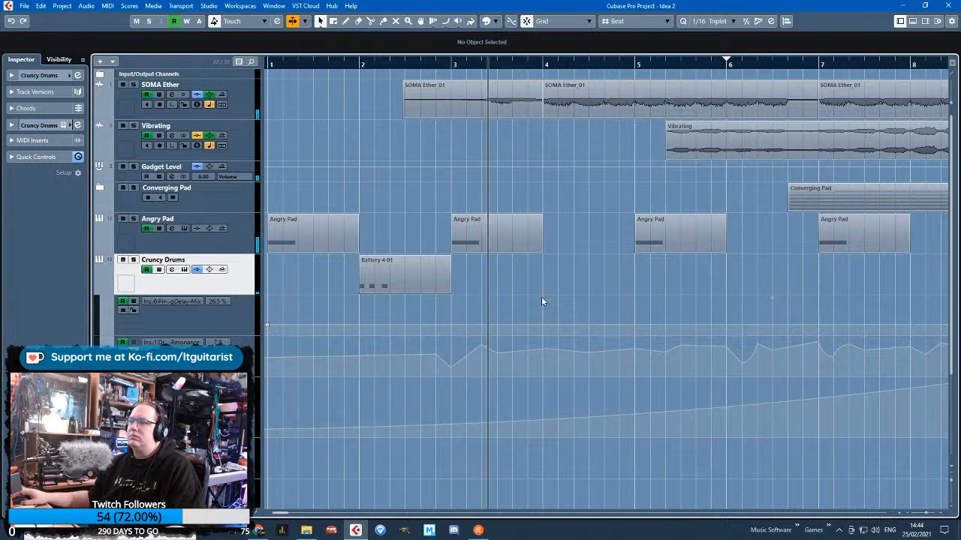
Duplicate the Battery 4 01 part to bars 4 and 6 on the Cruncy Drums track
left_click_drag(411, 279, 577, 279)
key("ctrl+d")
left_click_drag(685, 280, 776, 280)
key("g")
left_click_drag(358, 193, 299, 192)
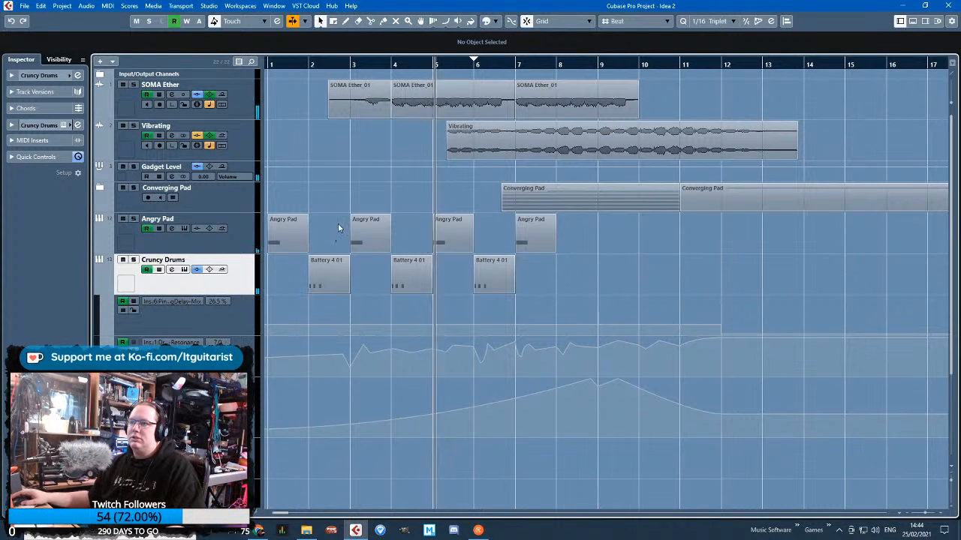
key("h")
left_click_drag(368, 191, 195, 178)
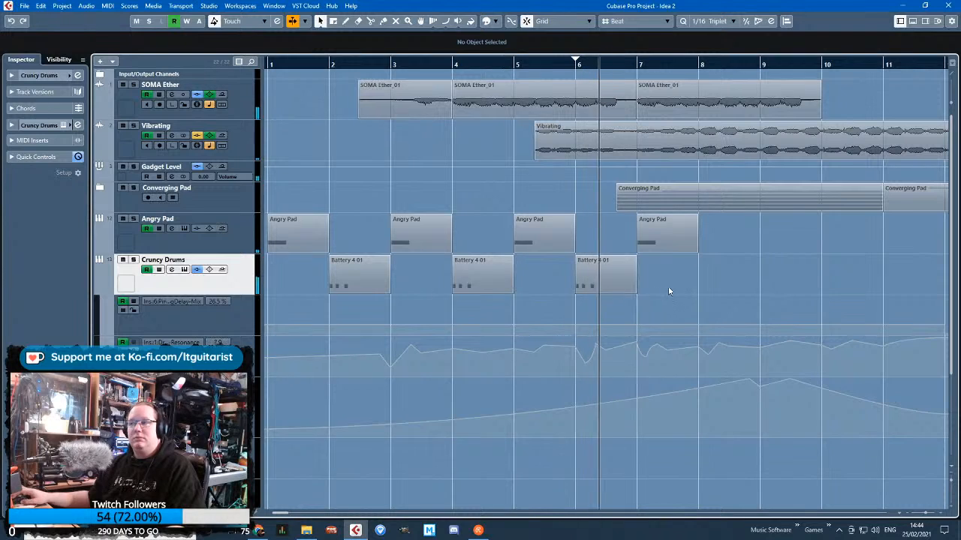
Duplicate the bar 2 Battery 4 01 part to bar 3 and replace its notes with one D1 at 3.4.1.0
left_click(373, 282)
key("ctrl+d")
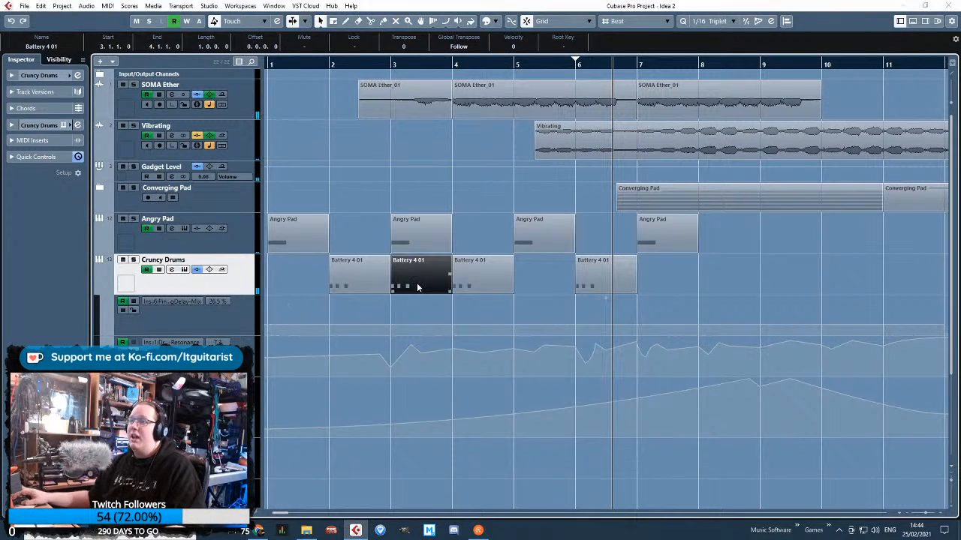
double_click(418, 288)
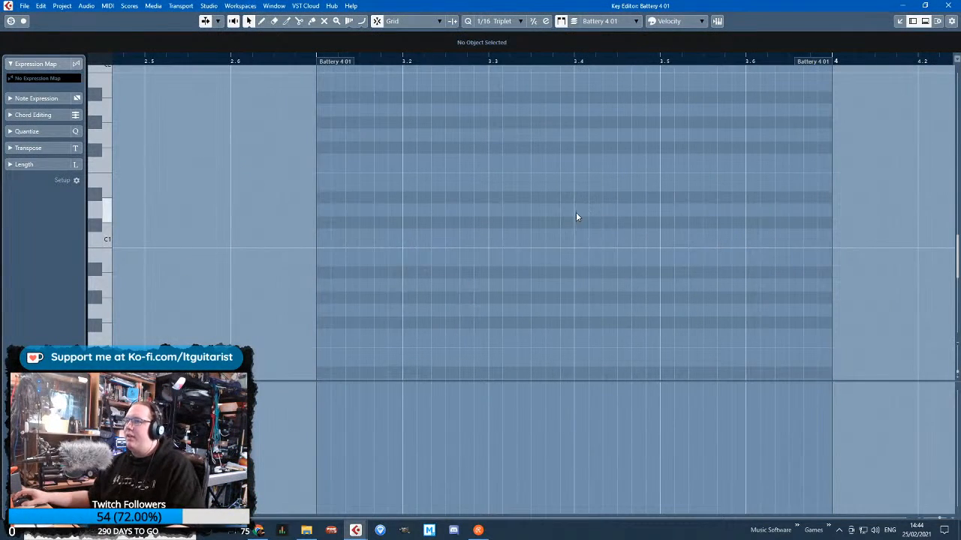
double_click(576, 213)
mouse_move(605, 211)
left_mouse_down()
mouse_move(611, 245)
mouse_move(614, 212)
left_mouse_up()
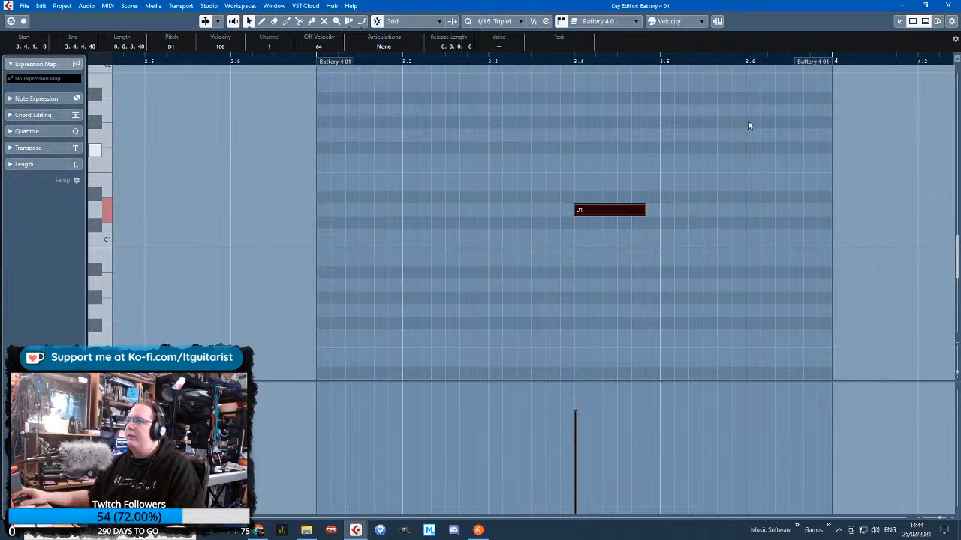
left_click(947, 6)
Show Volume in Cruncy Drums' first automation lane and move the bar 3 part's D1 note to A1 at 3.1.1.0
left_click(188, 302)
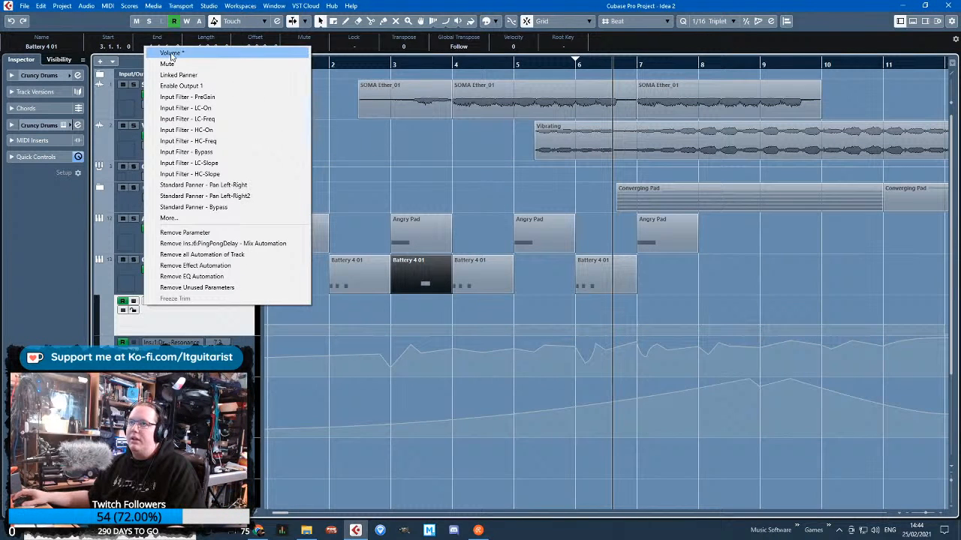
left_click(172, 54)
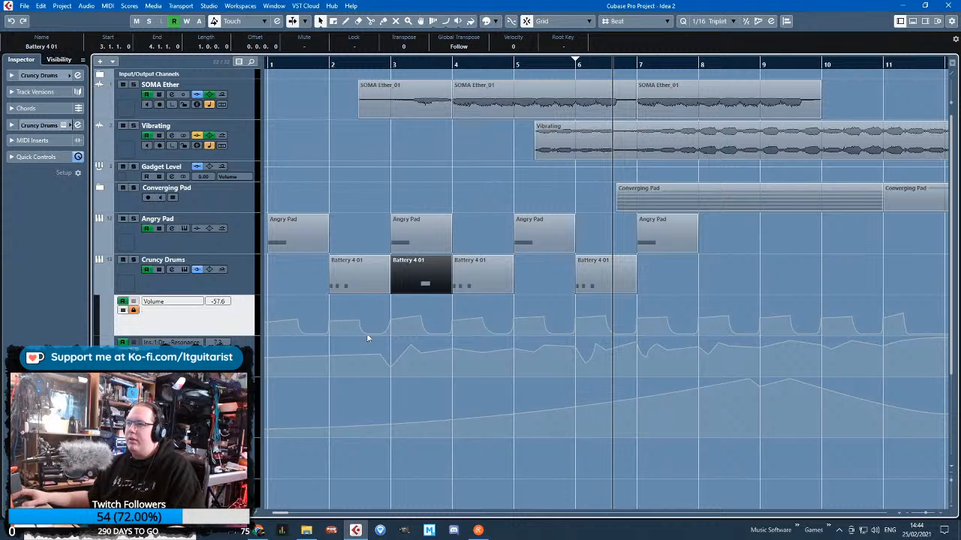
double_click(412, 279)
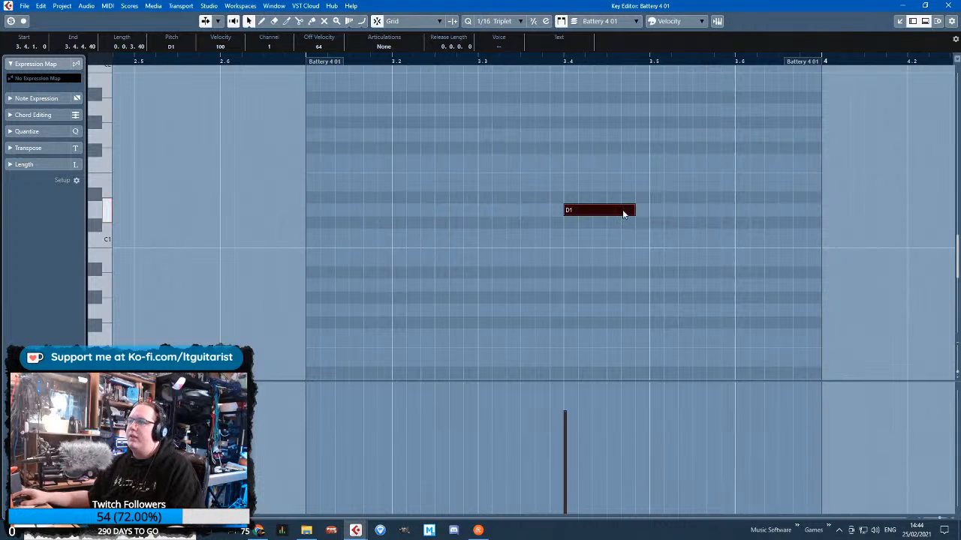
left_click_drag(623, 214, 328, 110)
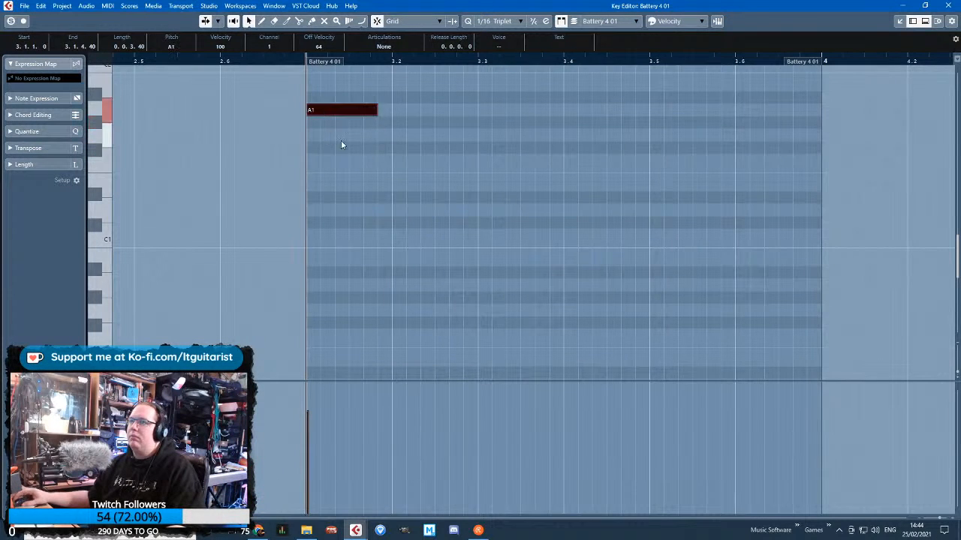
Duplicate the A1 note to 3.2.2.40 and close the part's note editor
scroll(390, 124, "up", 1)
key("ctrl+d")
left_click_drag(417, 126, 465, 129)
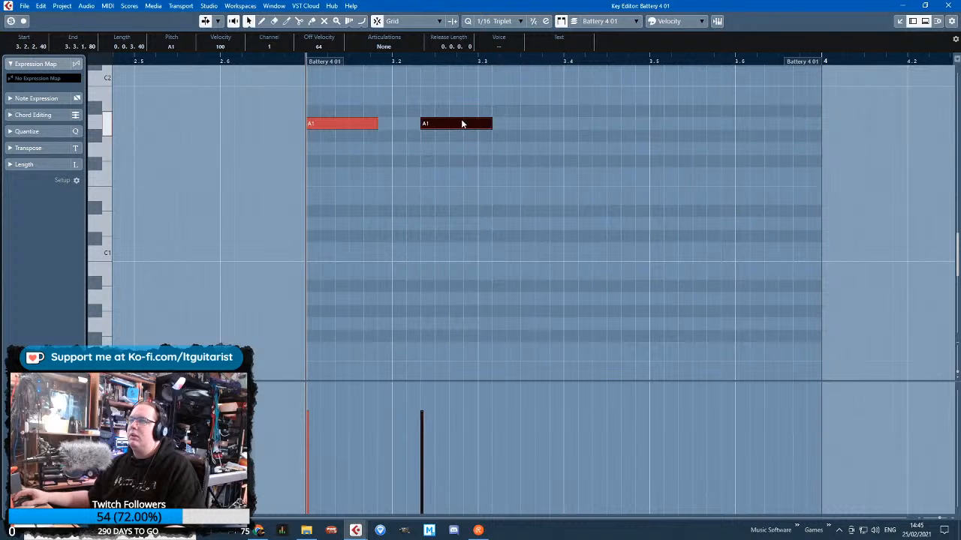
left_click(948, 6)
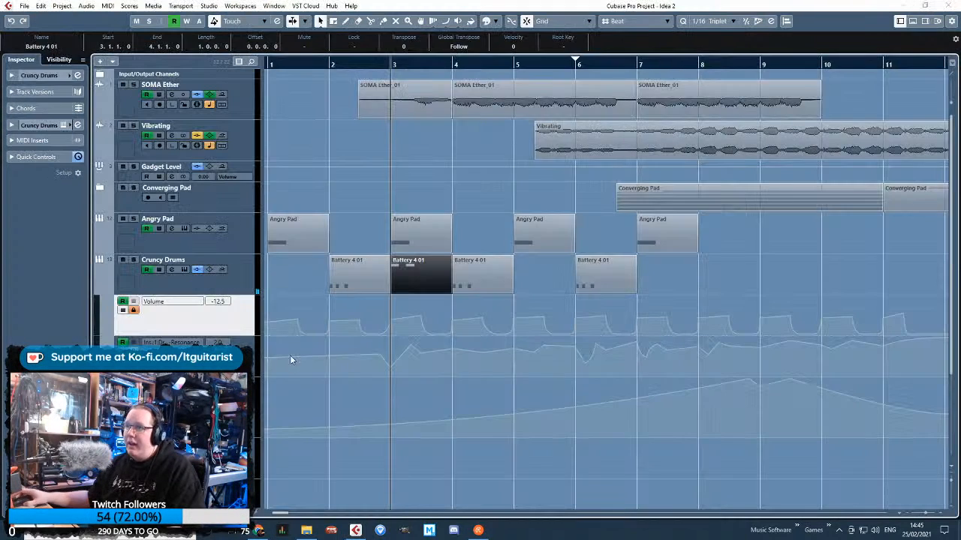
Trim the bar 3 Battery 4 01 part to its first half bar and move it to 3.4.1.0
scroll(319, 345, "up", 2)
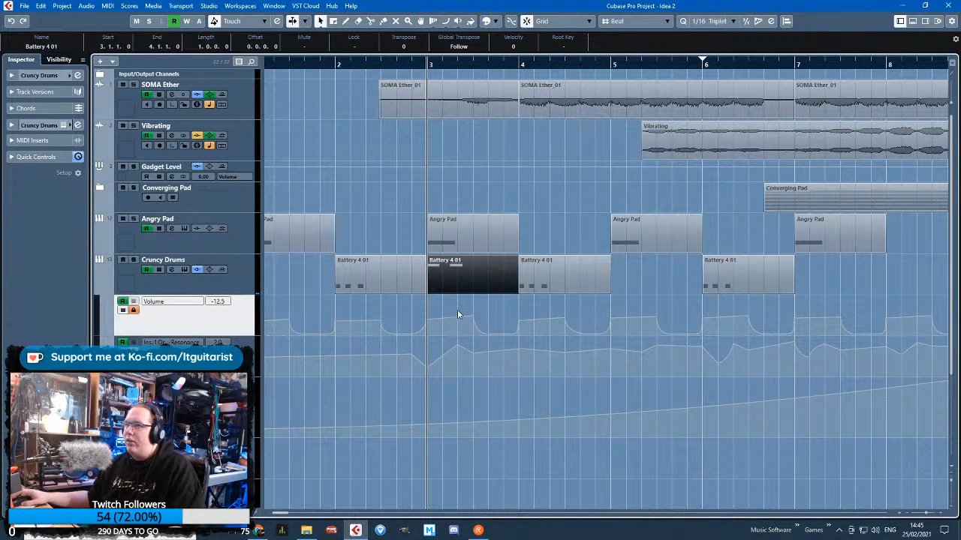
left_click(458, 311)
left_click(477, 287, "alt")
left_click(484, 286)
key("Delete")
left_click_drag(459, 287, 492, 285)
key("ctrl+z")
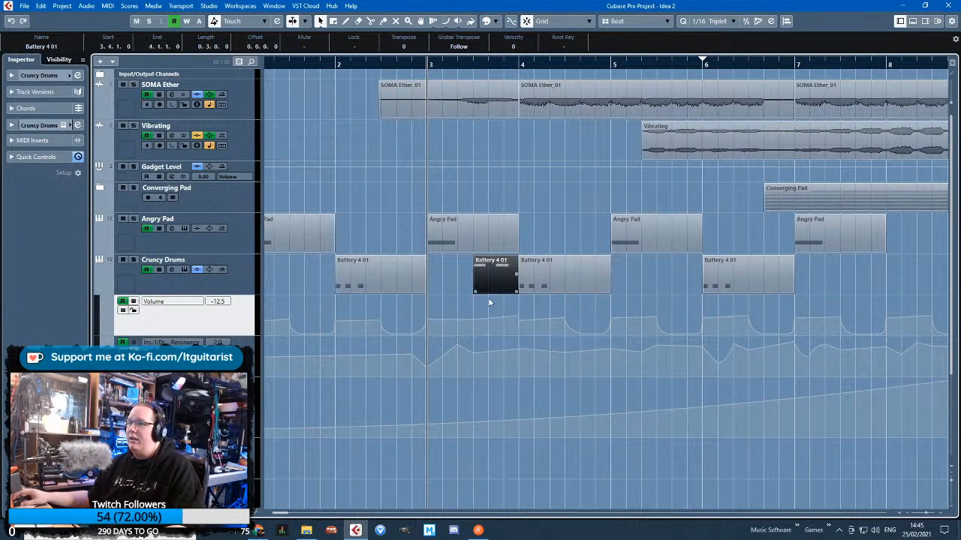
Paste copies of the half-bar Battery 4 01 part at 1.4.1.0 and 5.4.1.0
key("ctrl+d")
key("ctrl+z")
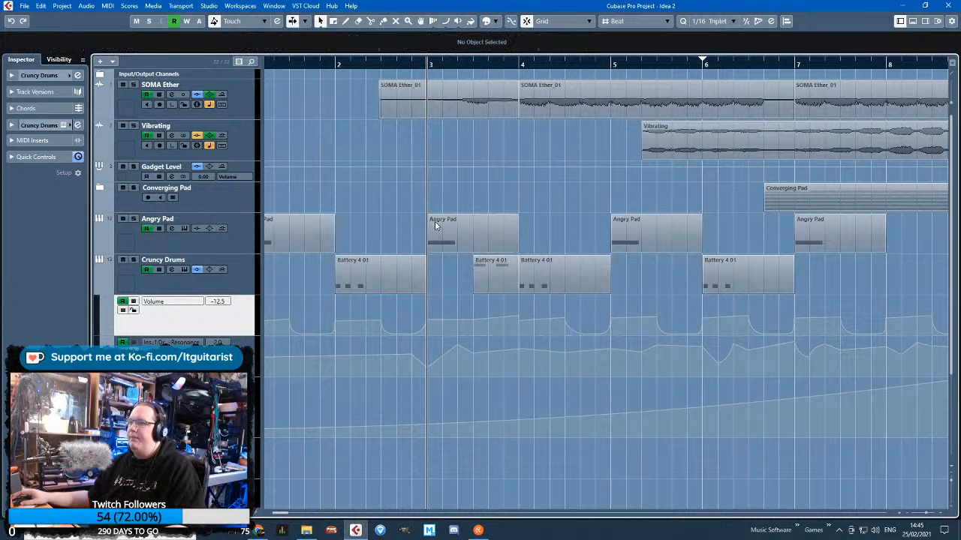
left_click(487, 285)
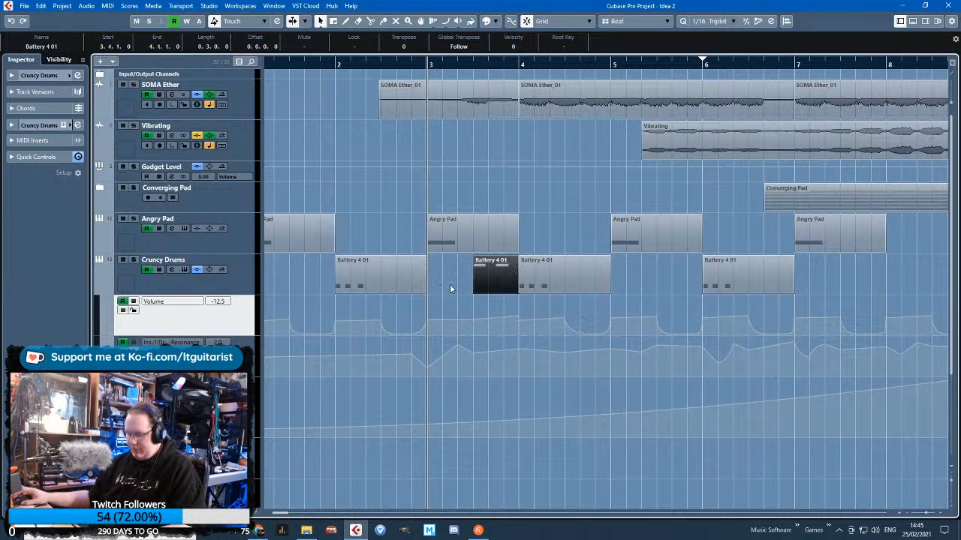
scroll(322, 66, "left", 1)
left_click(318, 65)
key("ctrl+v")
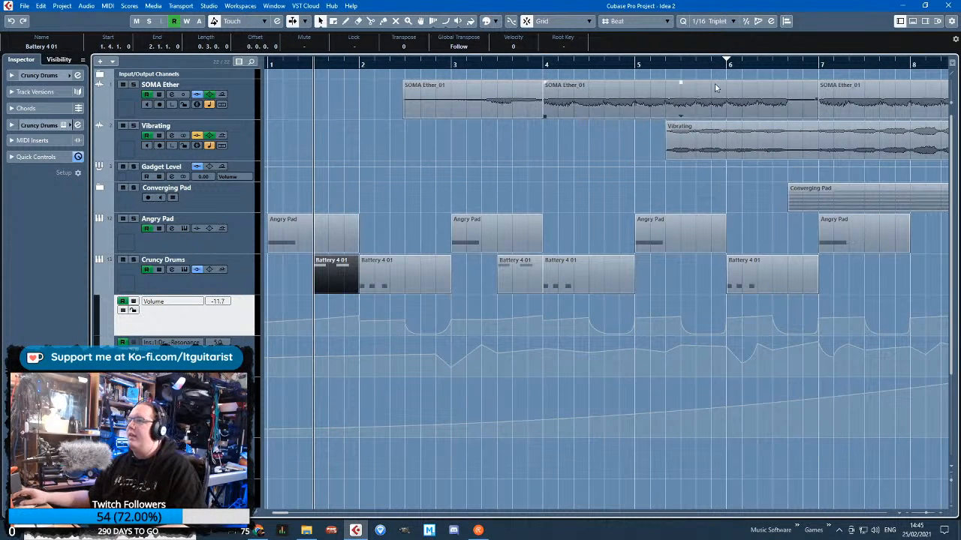
left_click(681, 65)
key("ctrl+v")
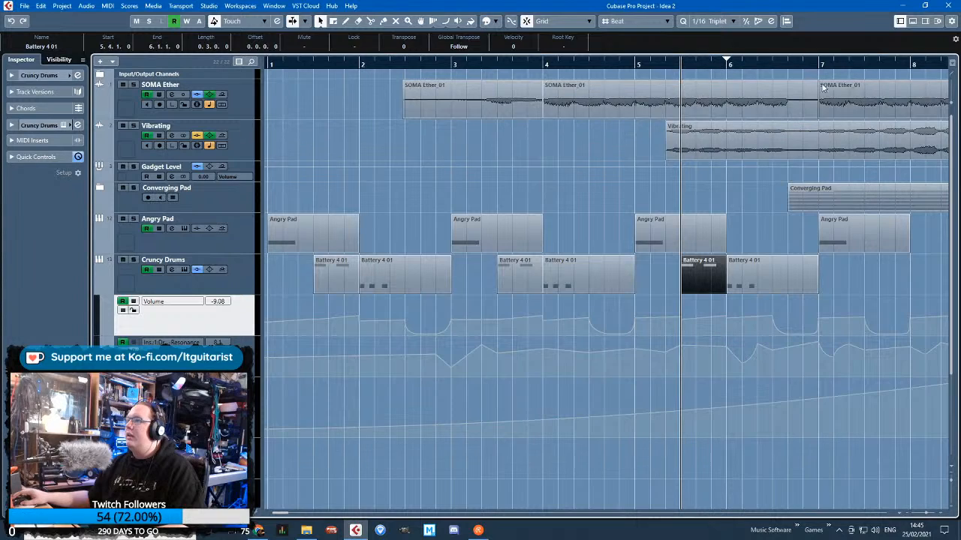
Paste another copy of the half-bar Battery 4 01 part at 7.4.1.0
left_click(797, 73)
left_click_drag(803, 64, 773, 74)
key("g")
key("h")
key("h")
key("ctrl+v")
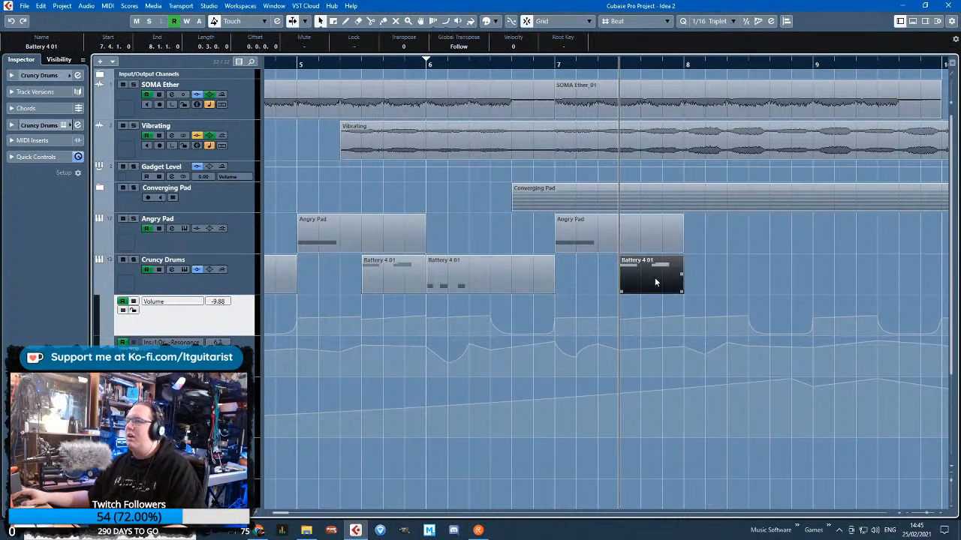
Delete Cruncy Drums' volume point at bar 7 so the level stays low until 7.4.1.0
key("g")
key("h")
key("h")
left_click(588, 318)
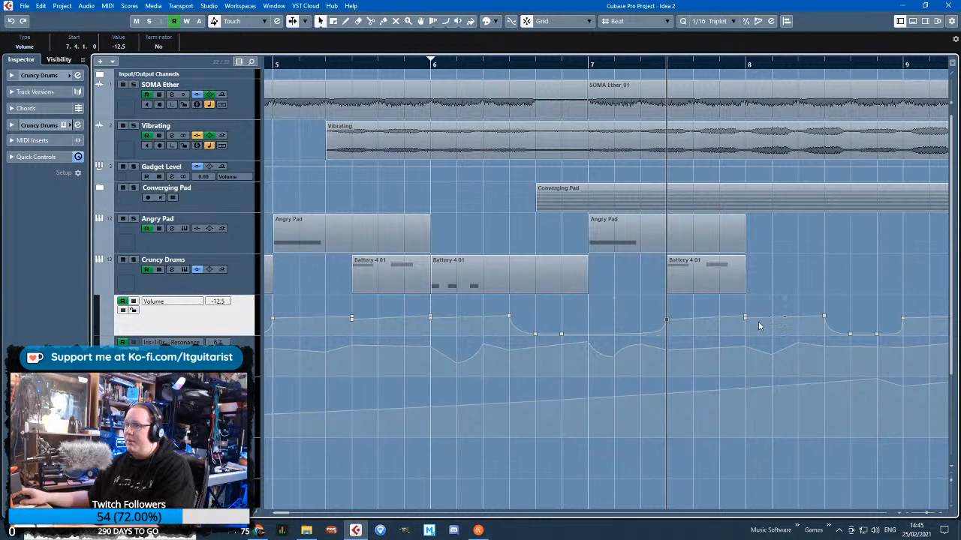
Drop Cruncy Drums' volume to -oo at 8.1.1.0 and delete the volume points after it through bar 9
left_click(824, 316)
key("Delete")
left_click_drag(747, 325, 753, 360)
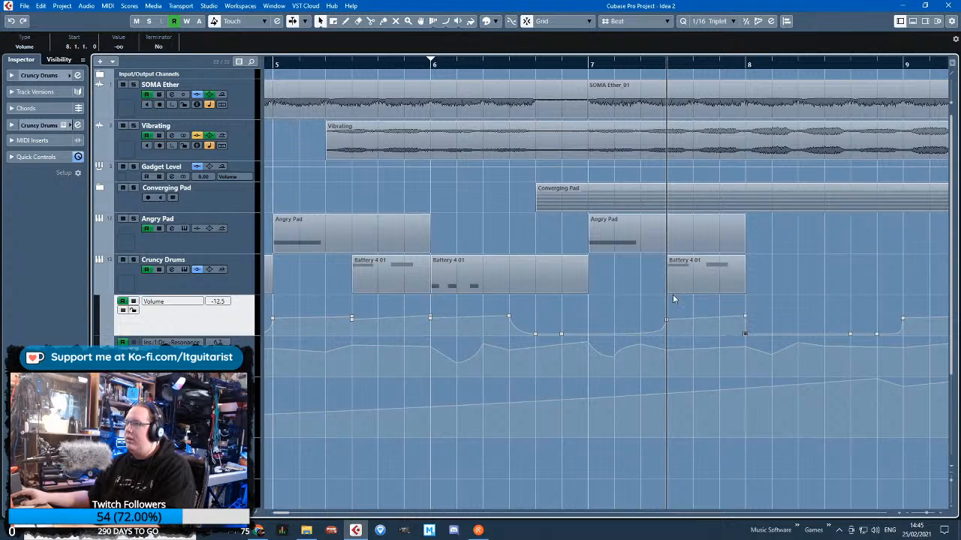
key("g")
key("g")
left_click_drag(791, 304, 920, 333)
key("Delete")
Keep Cruncy Drums' volume silent at bar 1 with a curved rise into 1.4.1.0, and delete the duplicate point at bar 2
left_click_drag(476, 466, 257, 464)
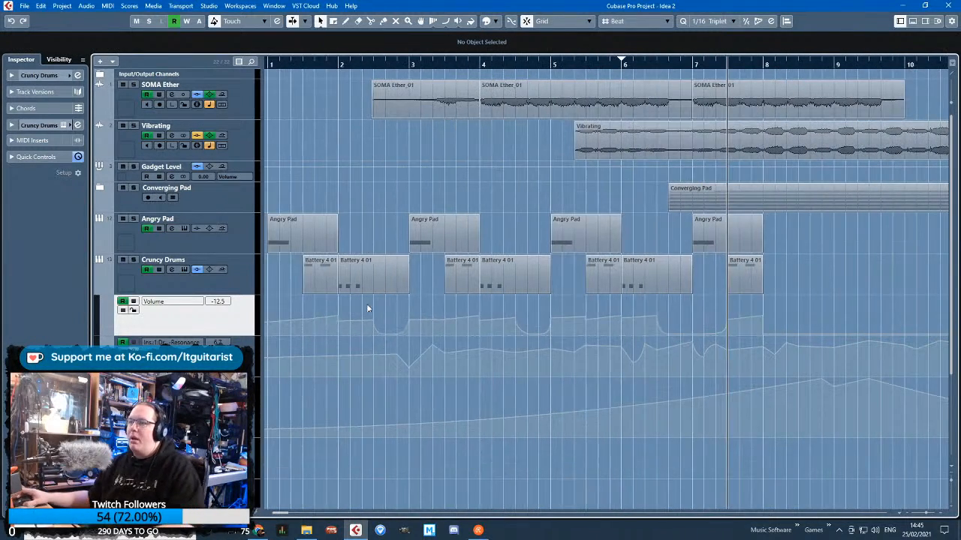
scroll(359, 306, "up", 2)
left_click_drag(333, 303, 169, 300)
scroll(318, 330, "up", 2)
left_click(325, 334)
scroll(325, 336, "left", 2)
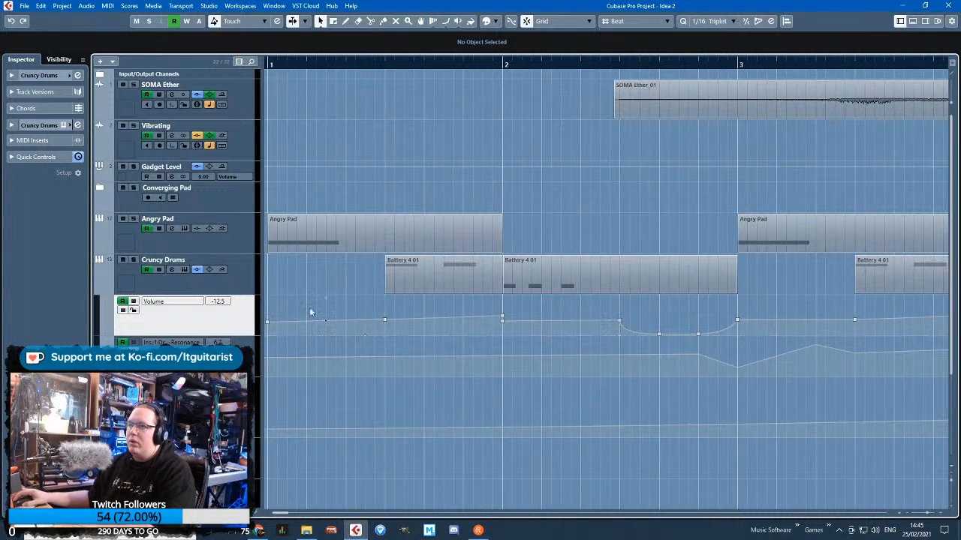
left_click_drag(384, 321, 347, 352)
left_click_drag(230, 338, 231, 340)
key("Delete")
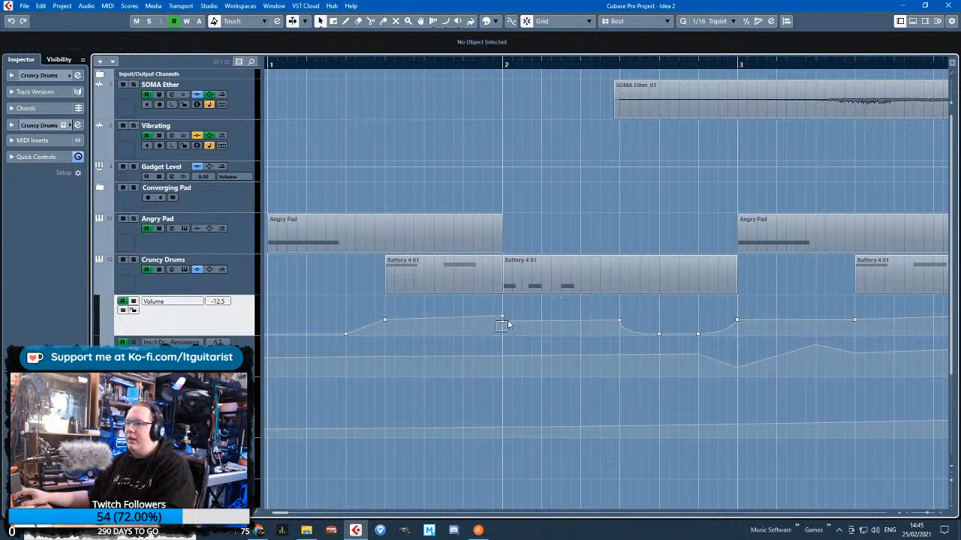
left_click(368, 338)
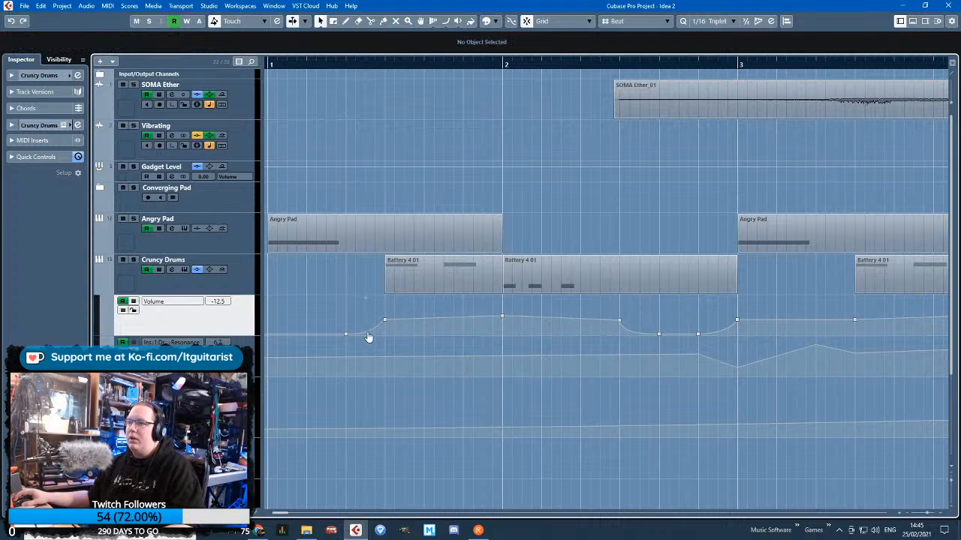
Delete Cruncy Drums' volume point at bar 3 and keep the level silent until 3.3.1.0, curving up to 3.4.1.0
scroll(697, 332, "down", 2)
scroll(621, 321, "up", 2)
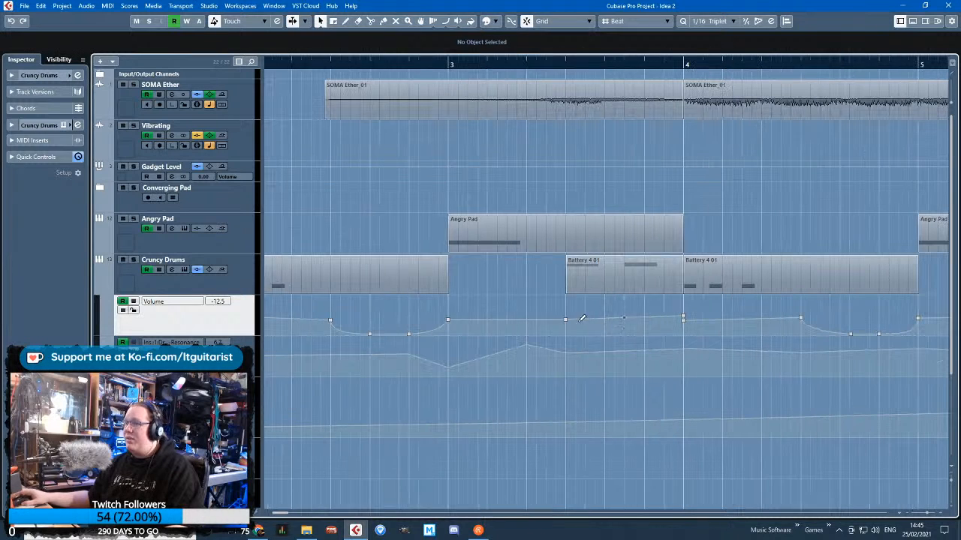
left_click_drag(485, 328, 435, 302)
key("Delete")
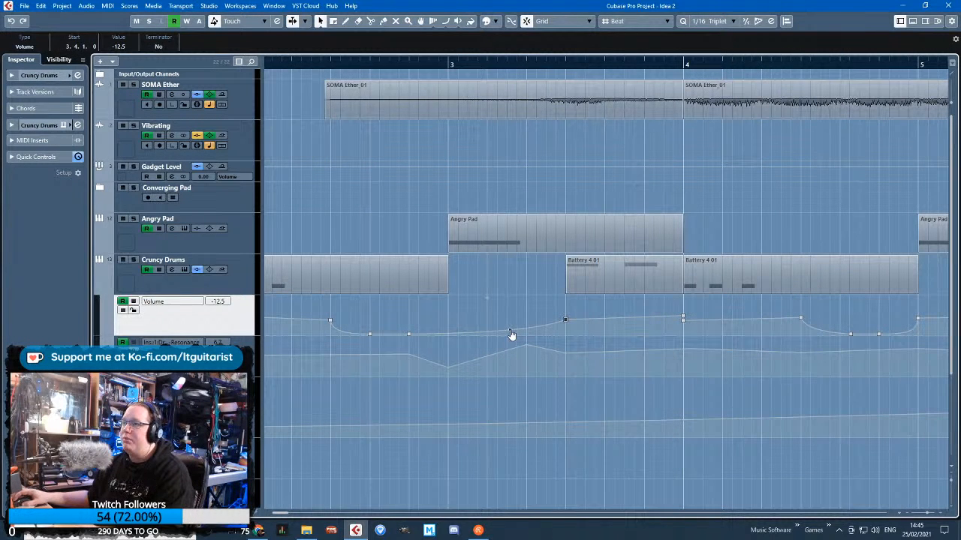
left_click_drag(517, 328, 553, 365)
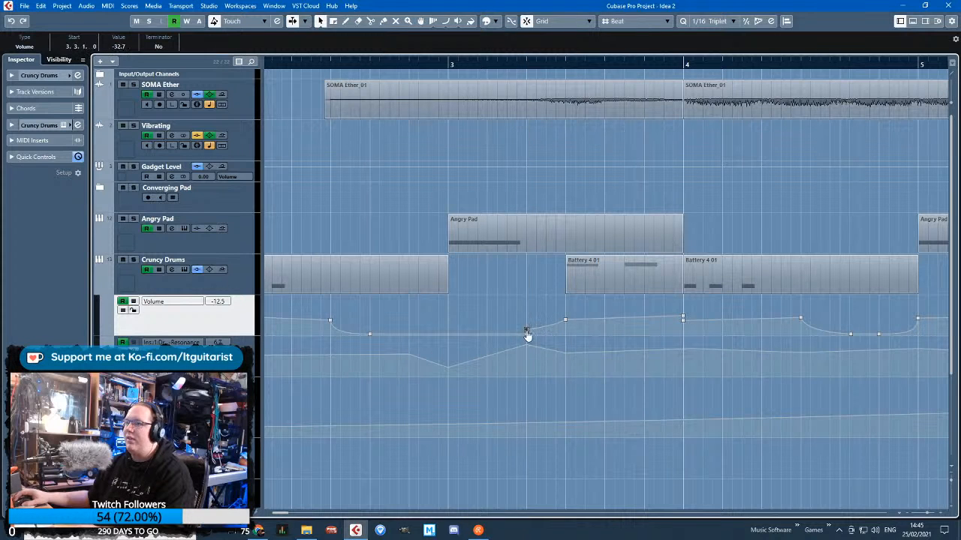
key("Delete")
Delete the duplicate volume point at bar 4 and level Cruncy Drums' volume through 6.4.1.0 at -8.43
left_click_drag(686, 322, 734, 320)
scroll(782, 355, "down", 4)
scroll(783, 354, "up", 3)
key("Delete")
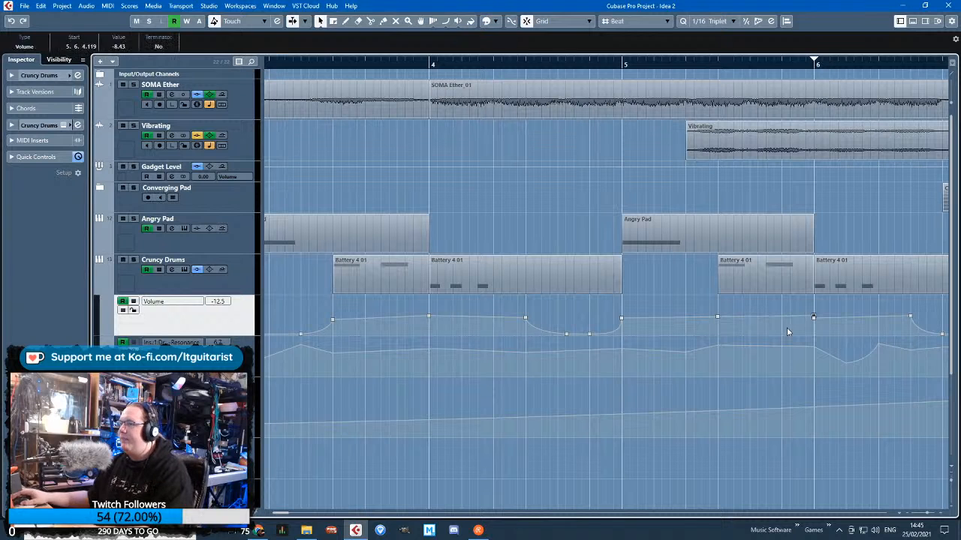
left_click_drag(818, 322, 817, 318)
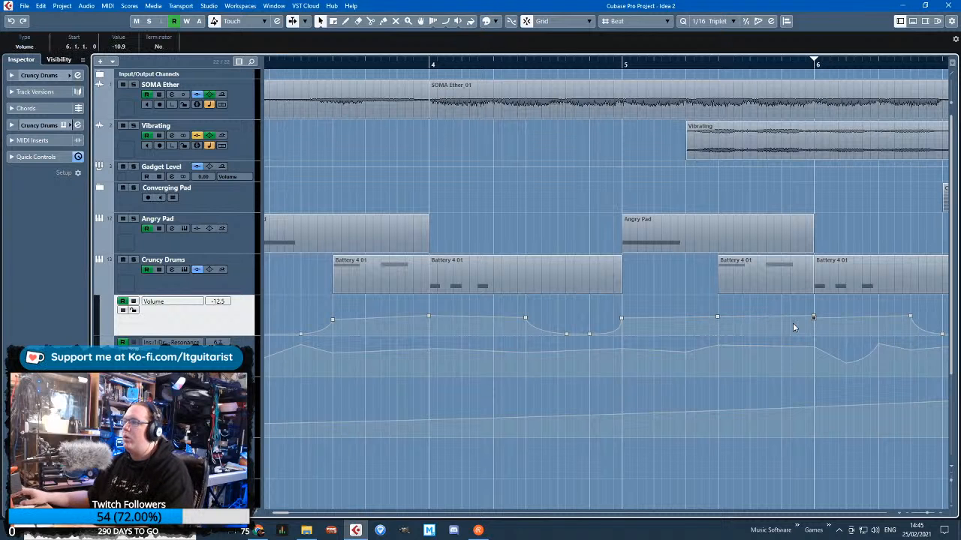
Delete Cruncy Drums' volume point at bar 5 and move the preceding silent point to 5.3.1.0
left_click(622, 316)
key("Delete")
left_click_drag(589, 335, 698, 363)
Move the silent volume point after Cruncy Drums' last part to 8.2.1.0 to make a short fade-out
key("g")
key("g")
key("h")
key("h")
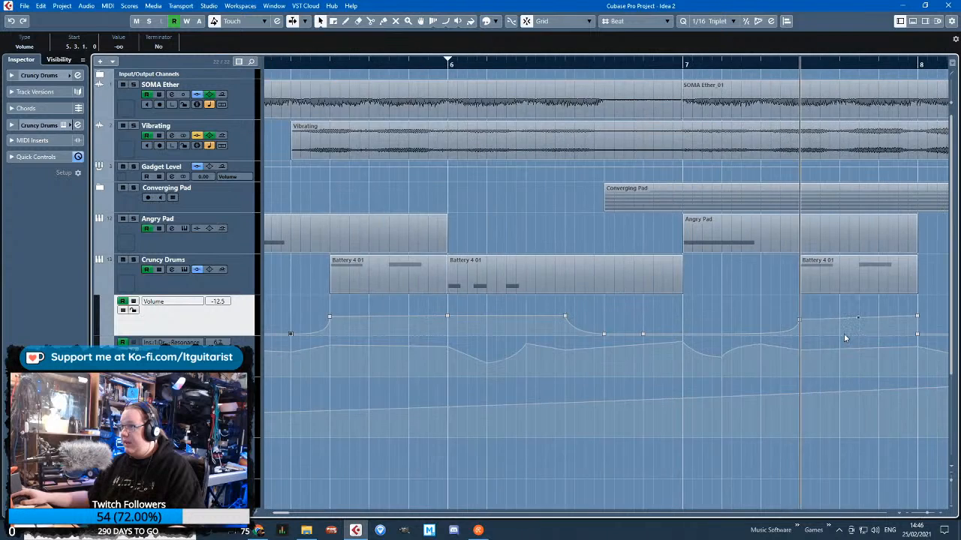
key("g")
left_click_drag(882, 336, 901, 346)
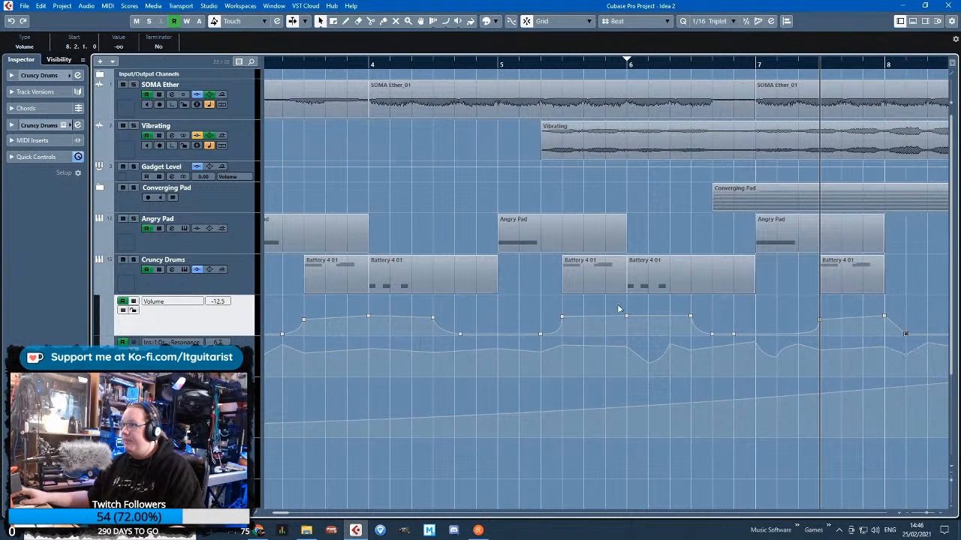
Solo Cruncy Drums and Angry Pad and play them from bar 1 to check the volume shaping
key("g")
left_click(237, 258)
key("s")
left_click(293, 64)
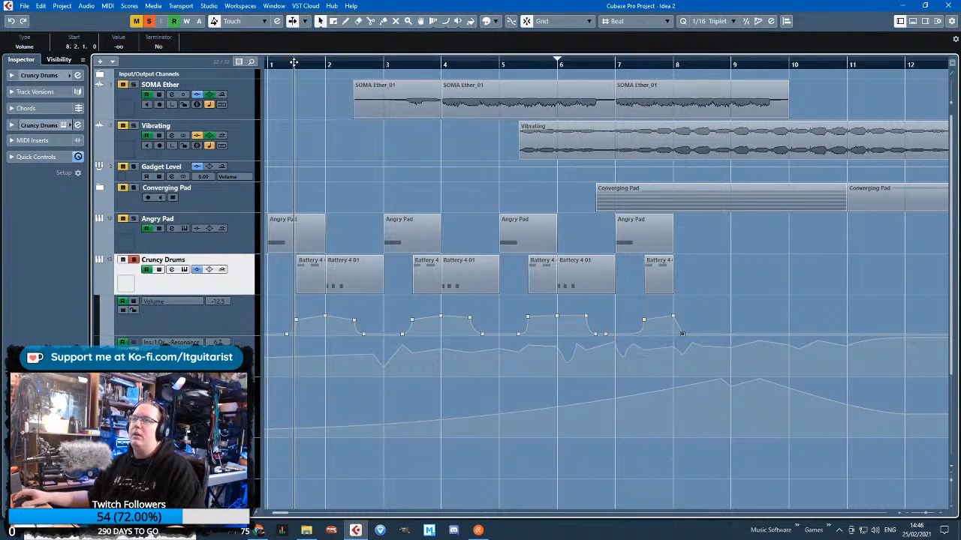
left_click(135, 219)
key("space")
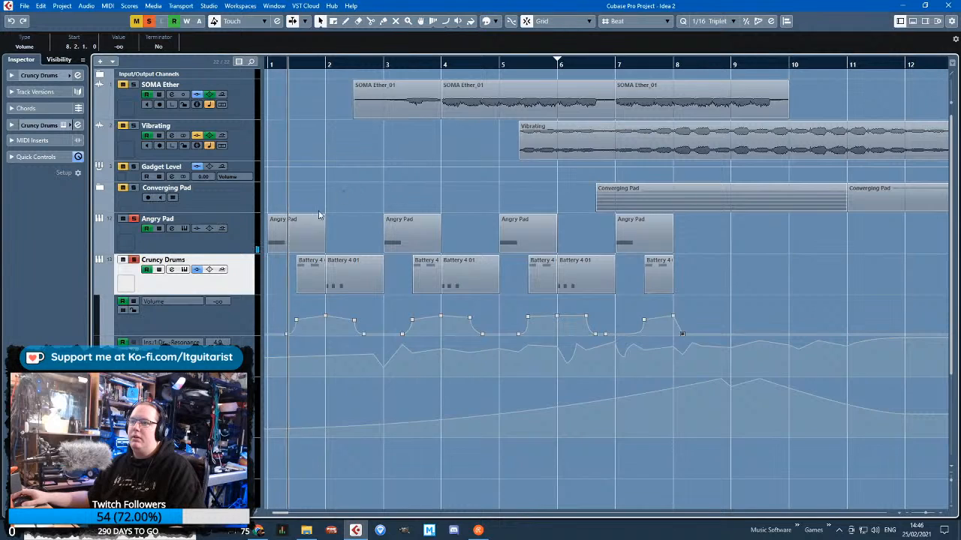
key("h")
key("g")
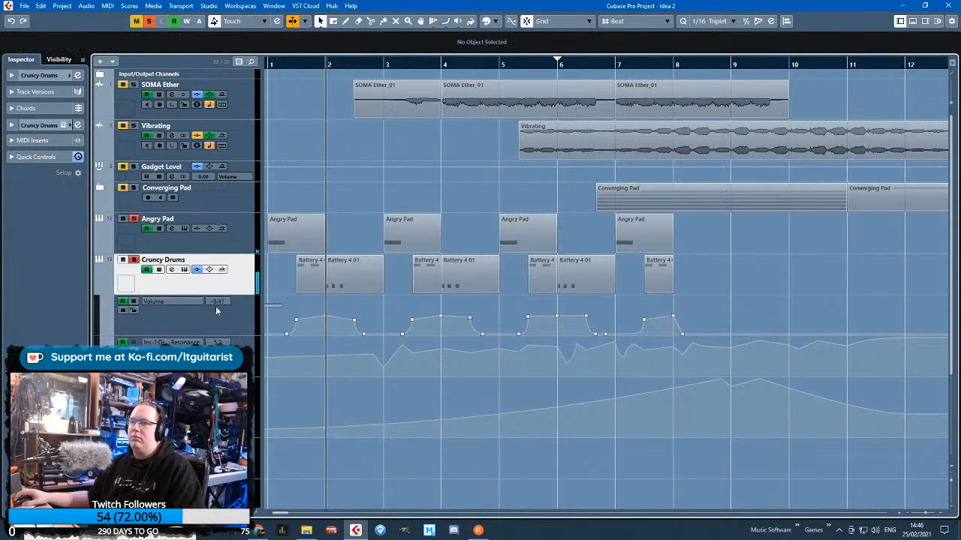
key("g")
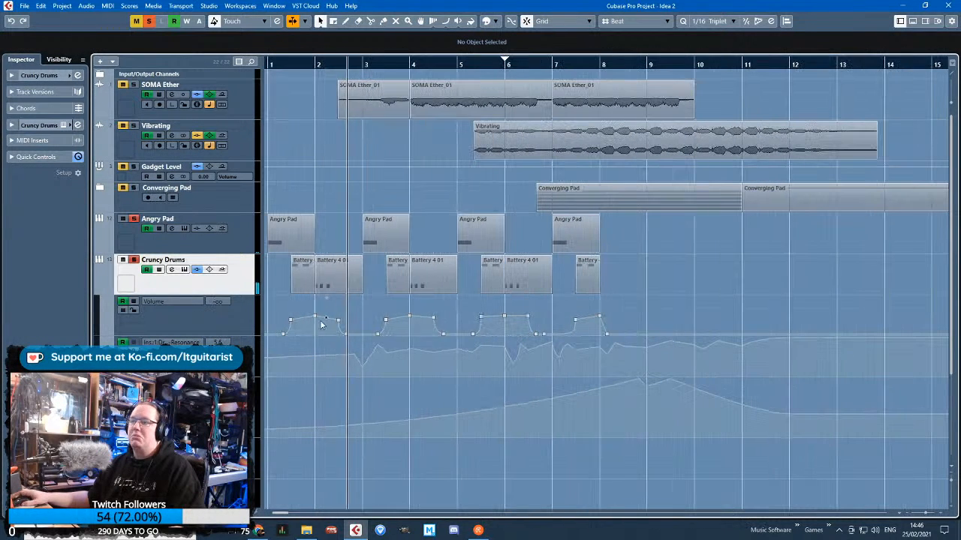
Scale down all of Cruncy Drums' volume peaks from bar 1 to bar 8, with 1.4.1.0 at -21.6
left_click_drag(641, 307, 267, 325)
left_click(634, 302)
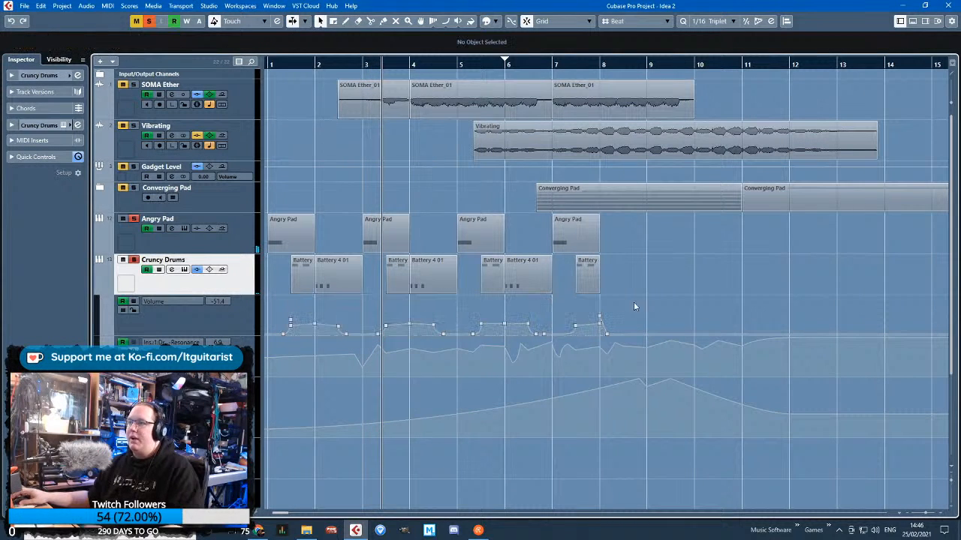
left_click_drag(635, 303, 576, 328)
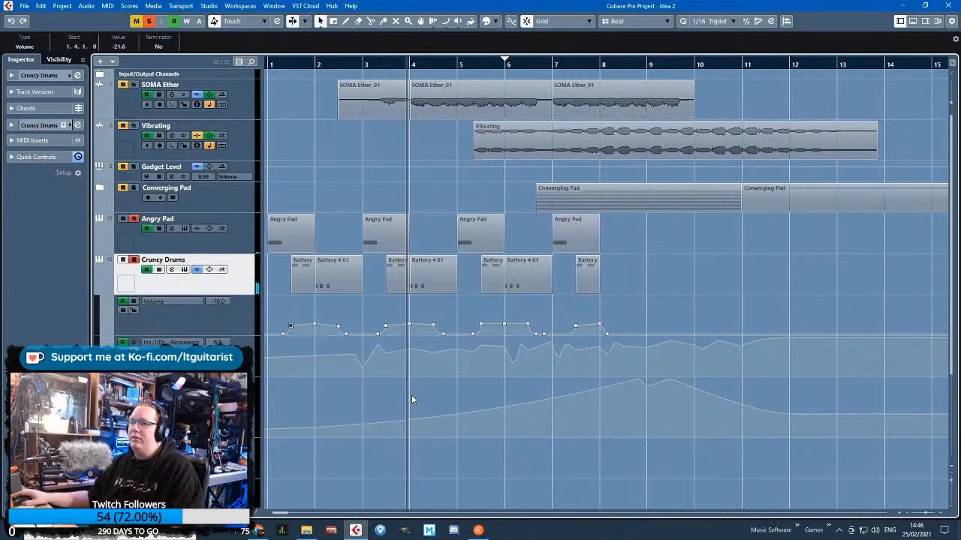
scroll(409, 400, "up", 3)
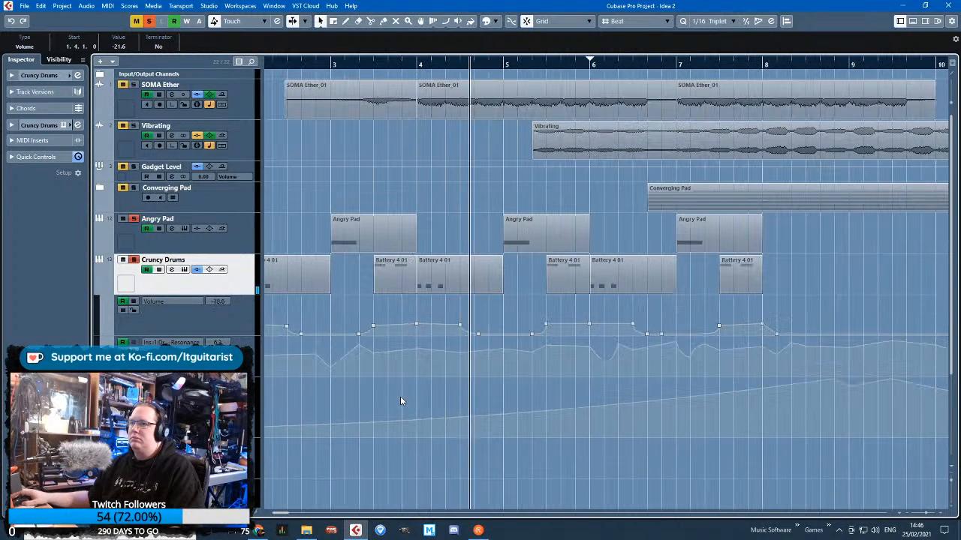
scroll(400, 397, "down", 2)
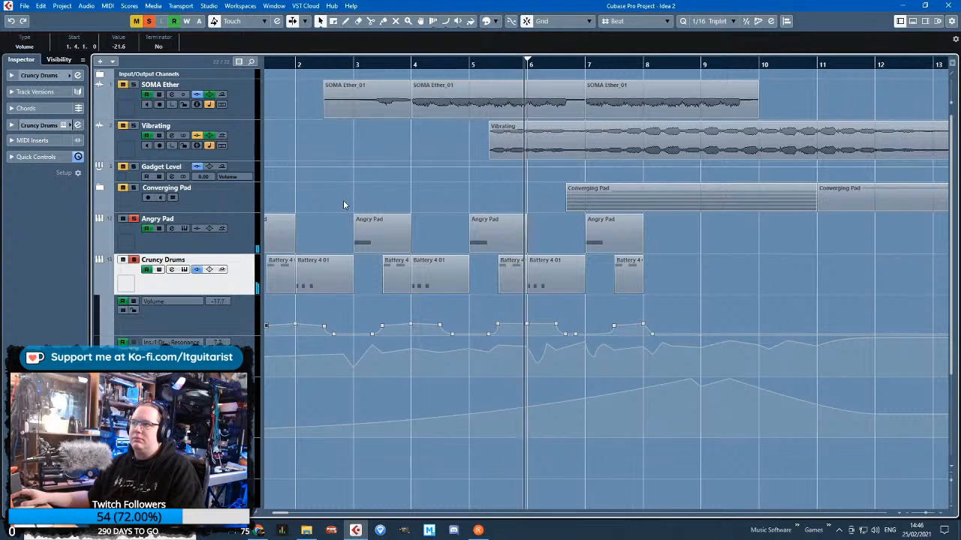
Enlarge Cruncy Drums' volume lane and lower the peaks further, with 1.4.1.0 at -26.2, 4.4.1.0 at -24.8 and bar 6 at -20.2
left_click_drag(404, 309, 204, 436)
key("space")
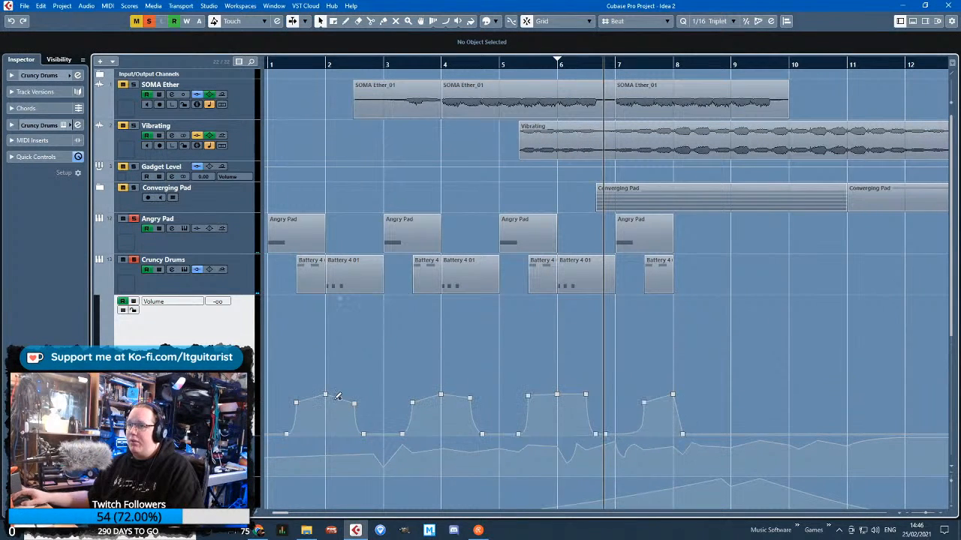
left_click_drag(295, 403, 295, 410)
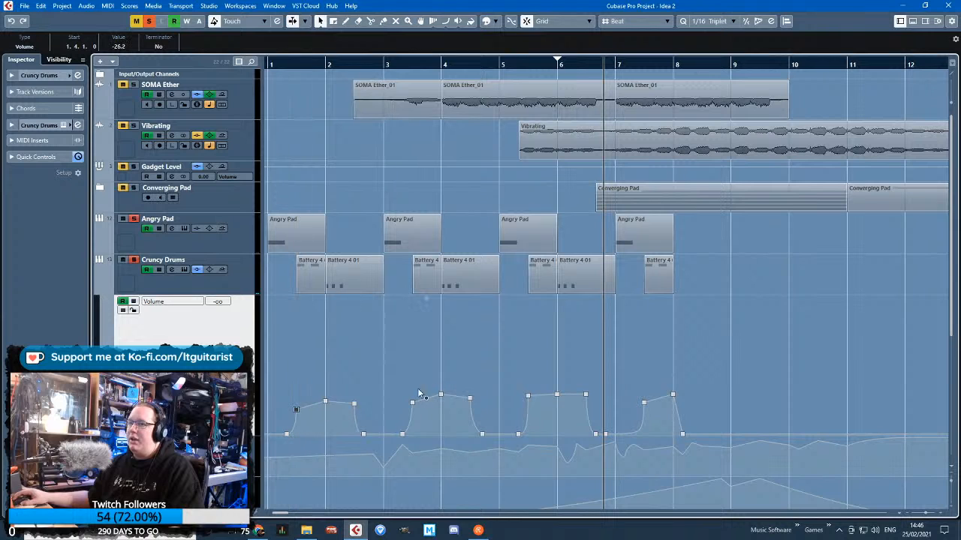
left_click_drag(470, 394, 470, 408)
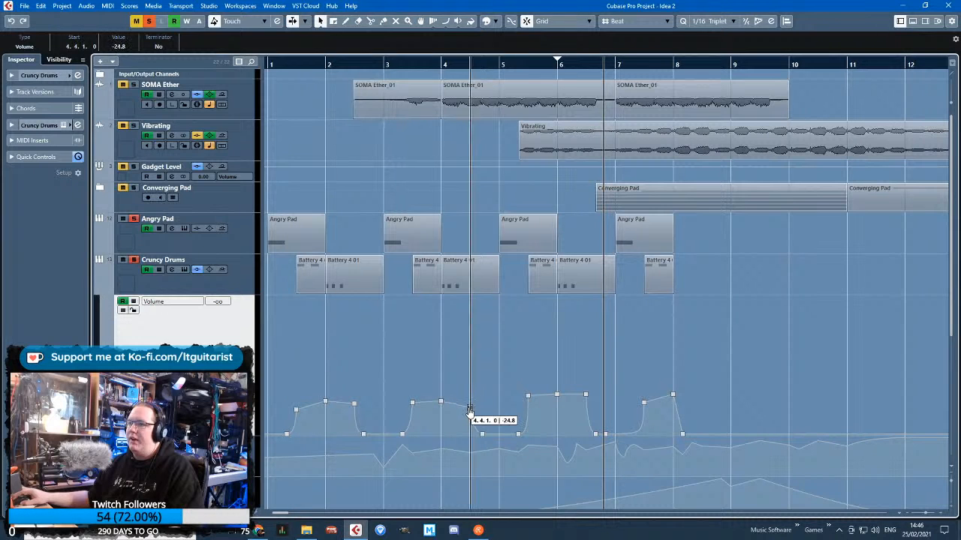
left_click_drag(528, 395, 528, 406)
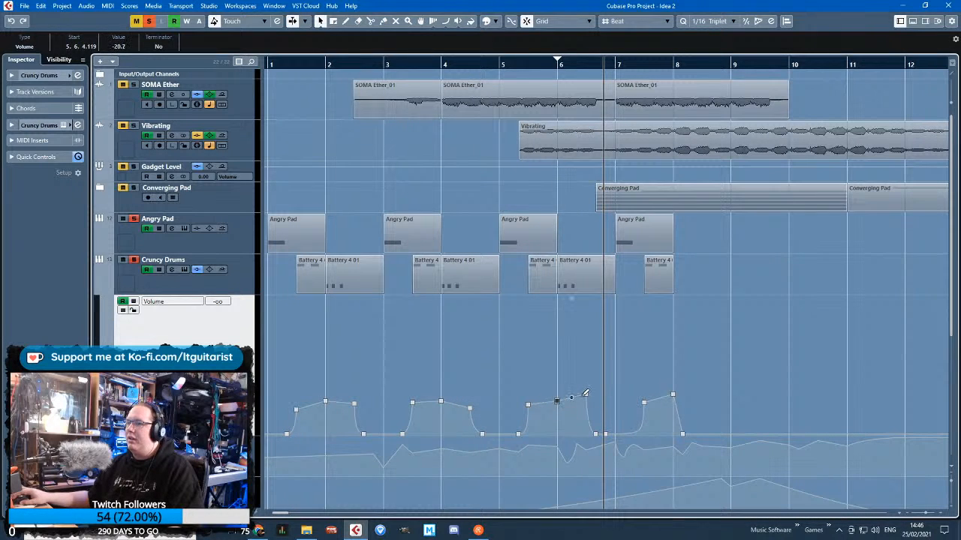
left_click_drag(585, 394, 585, 405)
left_click_drag(413, 404, 412, 406)
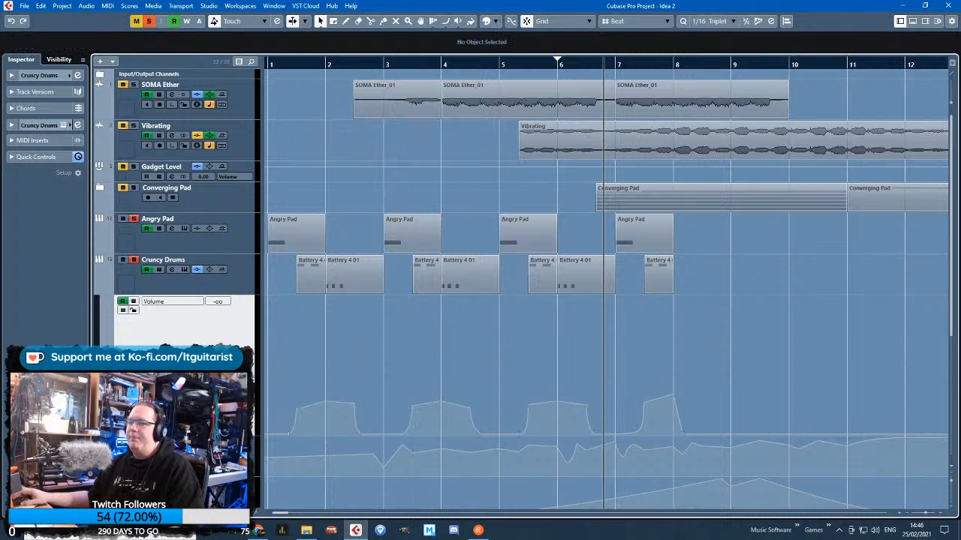
Hide Cruncy Drums' automation lanes, clear the solos and play the opening with all tracks
left_click(98, 290)
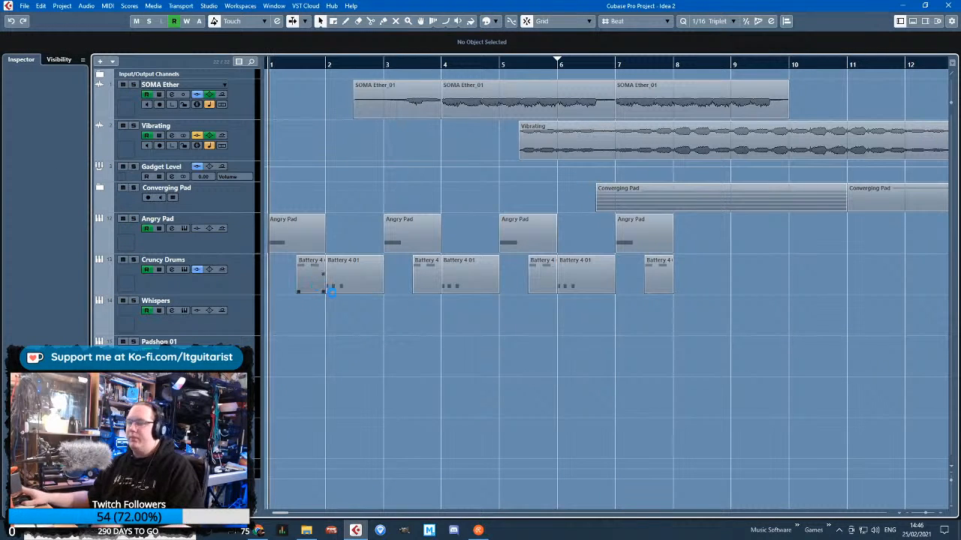
key("space")
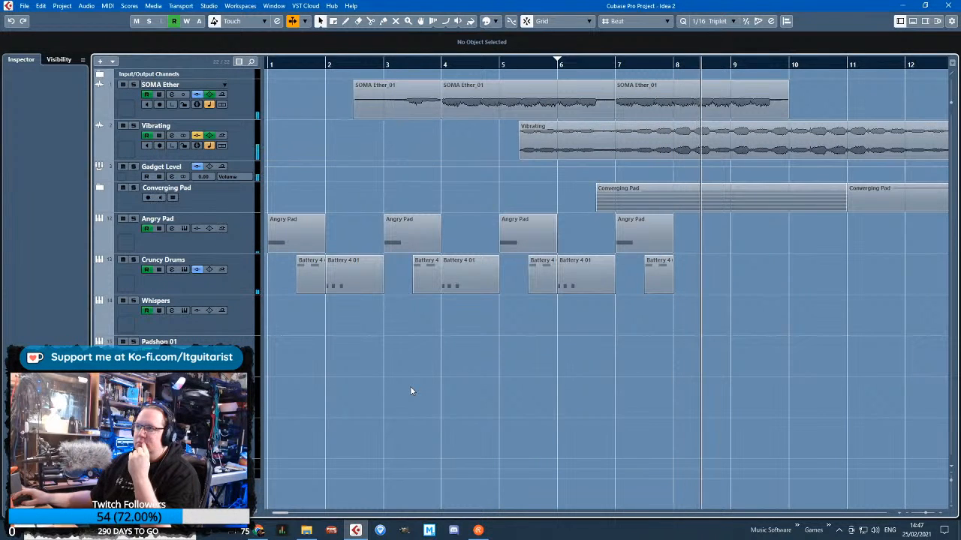
Remove the second note from the Battery 4 01 part at 7.4.1.0
left_click_drag(728, 304, 659, 266)
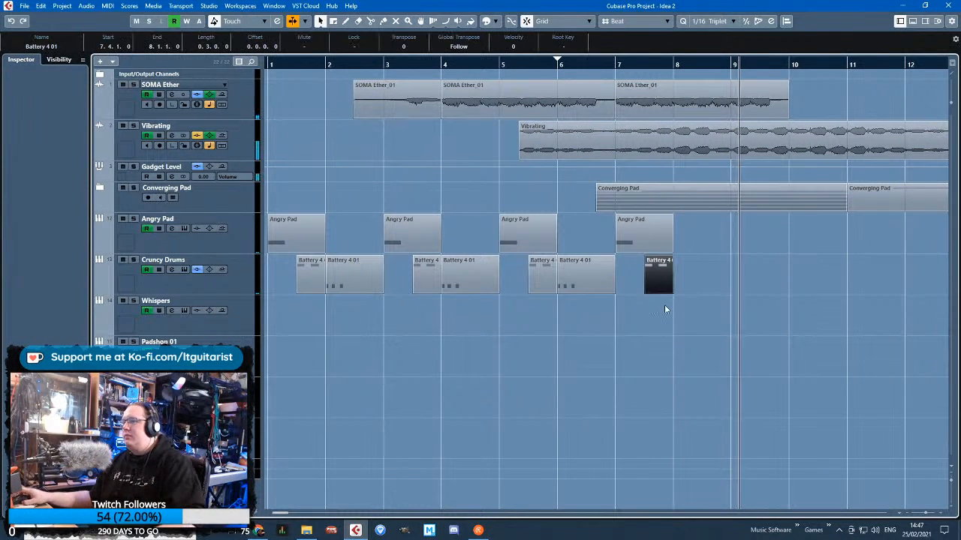
scroll(657, 313, "up", 4)
mouse_move(708, 290)
left_mouse_down()
mouse_move(644, 288)
mouse_move(708, 292)
left_mouse_up()
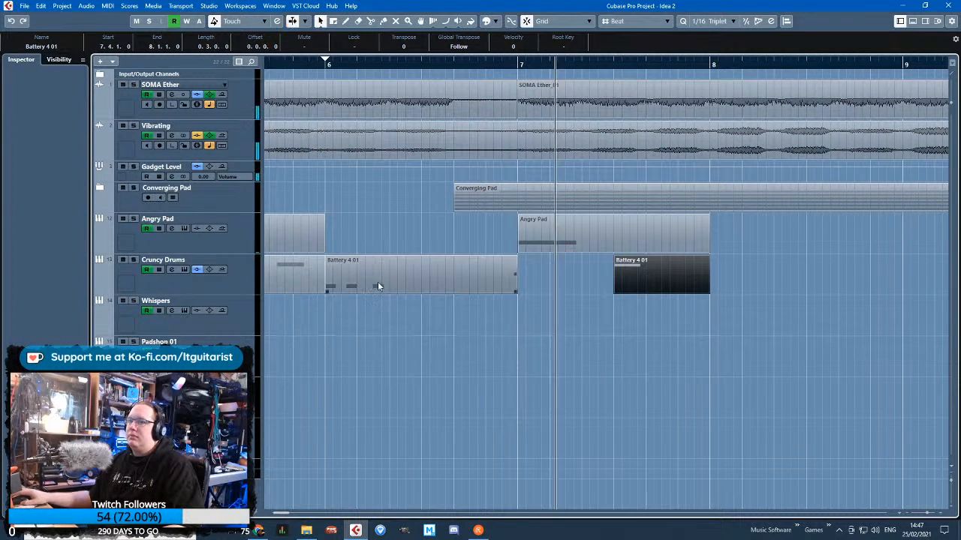
Listen to bars 7 to 9 to check how the reduced drum part fits the arrangement
key("g")
left_click(96, 291)
left_click(96, 292)
left_click(305, 340)
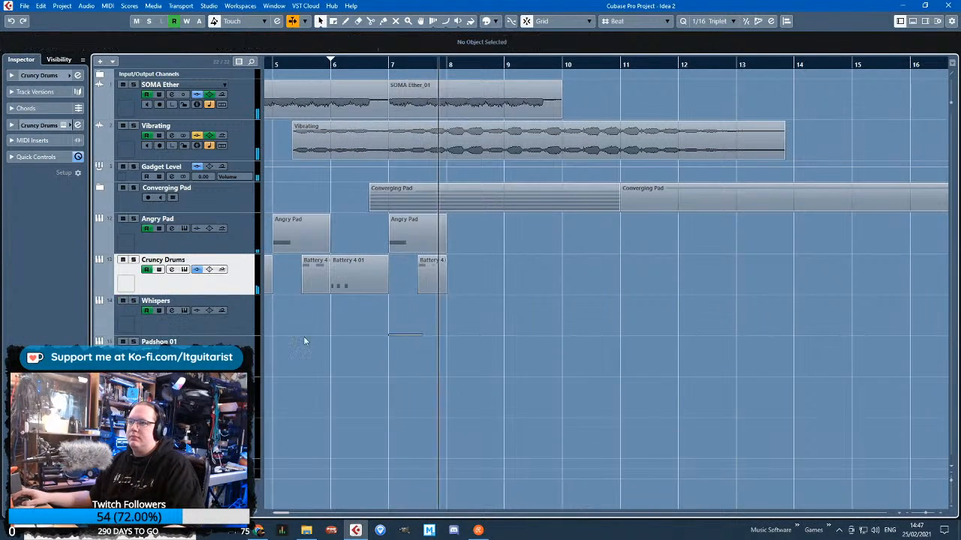
scroll(304, 341, "left", 3)
left_click(96, 291)
left_click(97, 292)
key("g")
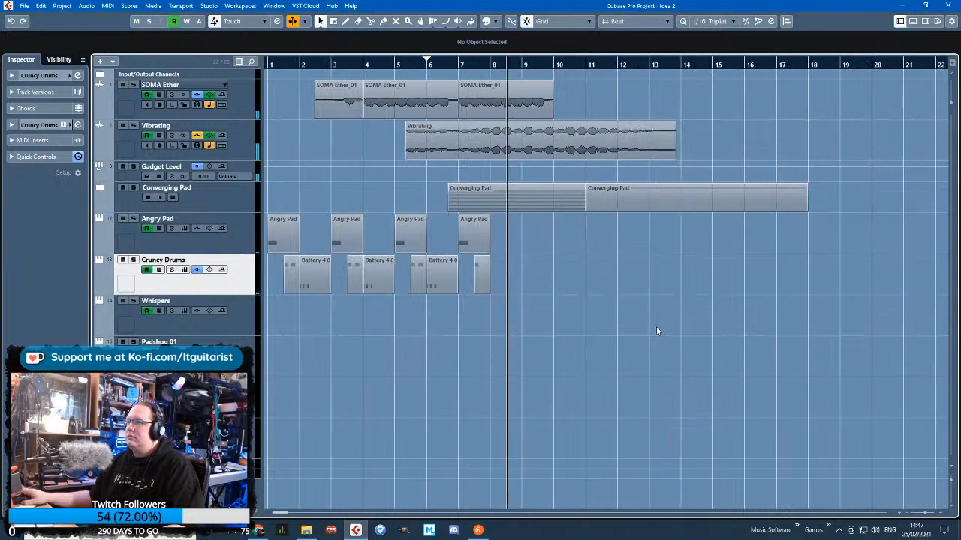
key("h")
key("h")
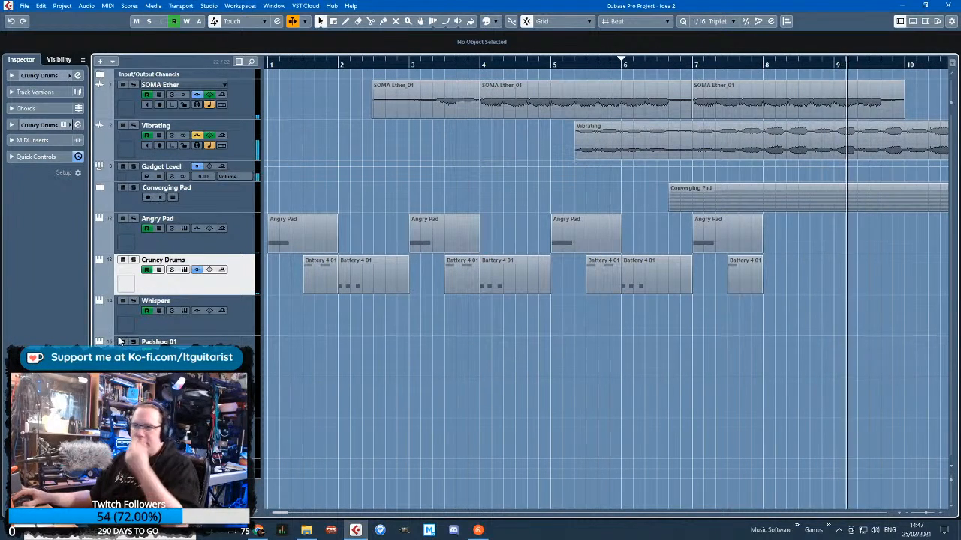
Duplicate the single-note Battery 4 01 part from 7.4.1.0 to 8.4.1.0 and 9.4.1.0
left_click(738, 284)
key("ctrl+d")
left_click_drag(773, 275, 809, 274)
left_click(692, 66)
left_click_drag(929, 359, 935, 360)
left_click(713, 271)
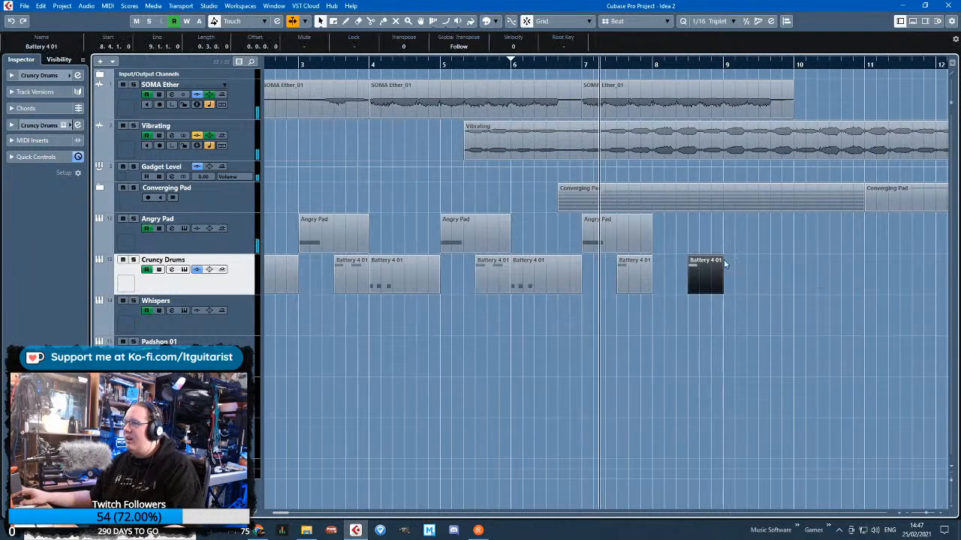
key("ctrl+d")
left_click_drag(751, 278, 774, 280)
left_click(727, 347)
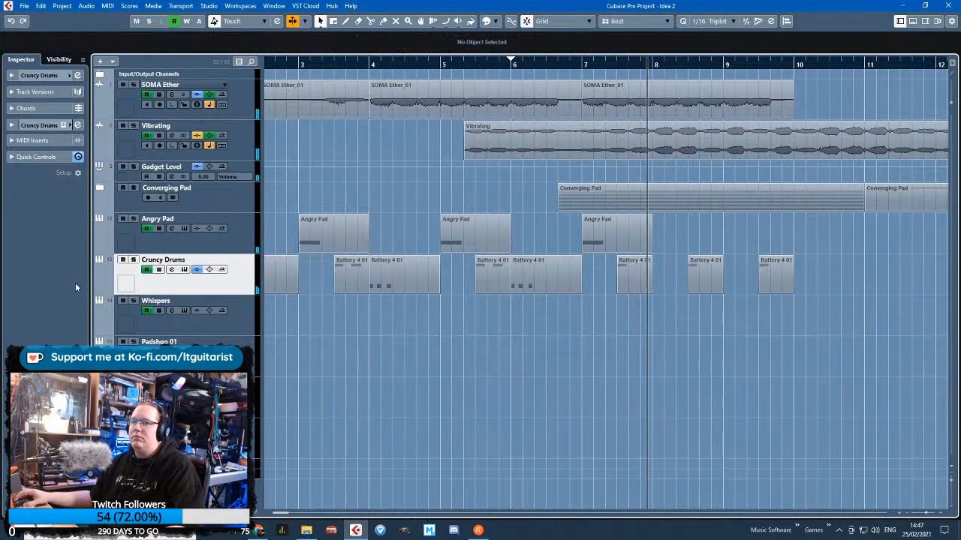
Show Cruncy Drums' volume automation, extend the last fade-out to bar 10, and lower its points at 7.4.1.0 and 8.1.1.0
left_click(99, 290)
scroll(811, 434, "up", 1)
key("space")
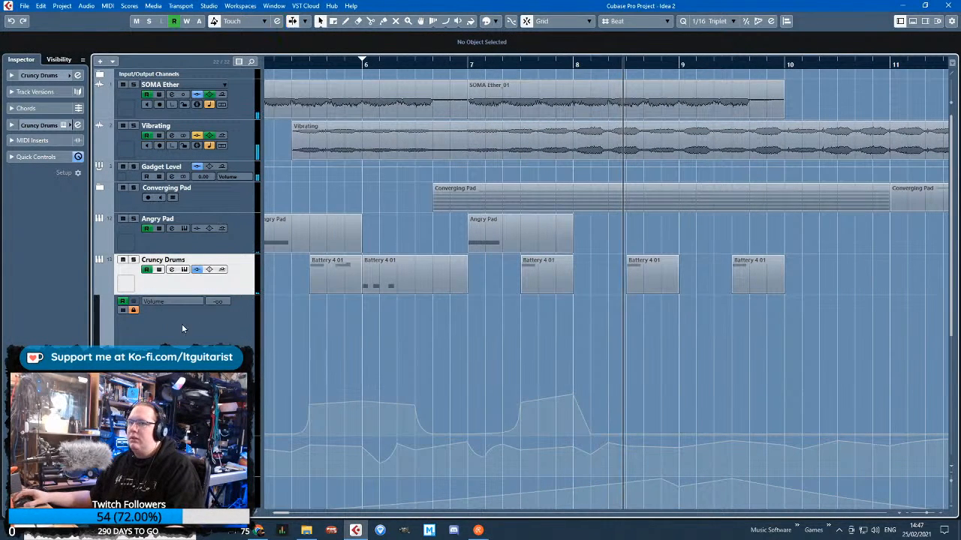
left_click_drag(590, 434, 783, 434)
left_click_drag(522, 408, 520, 412)
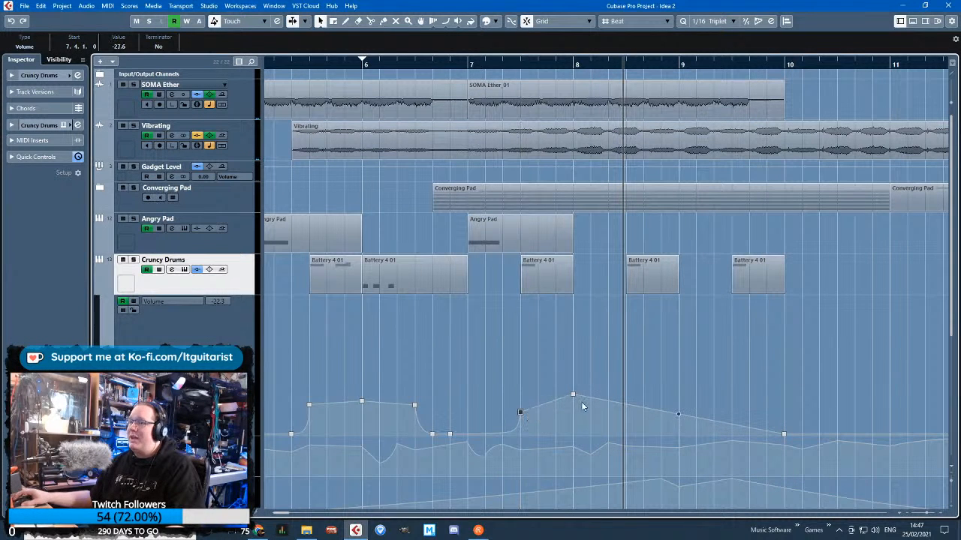
left_click_drag(574, 395, 573, 409)
Reshape Cruncy Drums' last fade during playback: delete the volume point at 8.1.1.0, bow the curve and end it at 10.2.1.0
left_click(517, 65)
key("space")
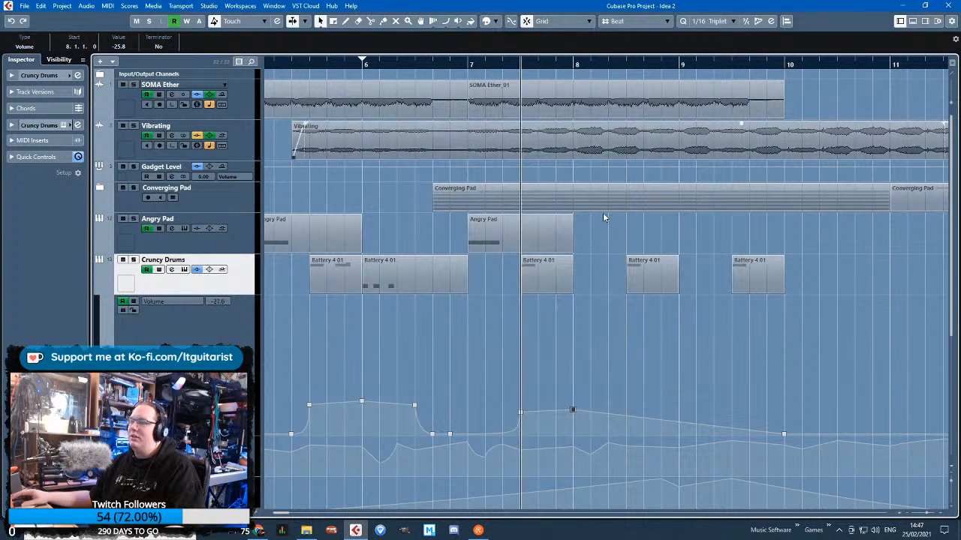
left_click_drag(591, 351, 577, 423)
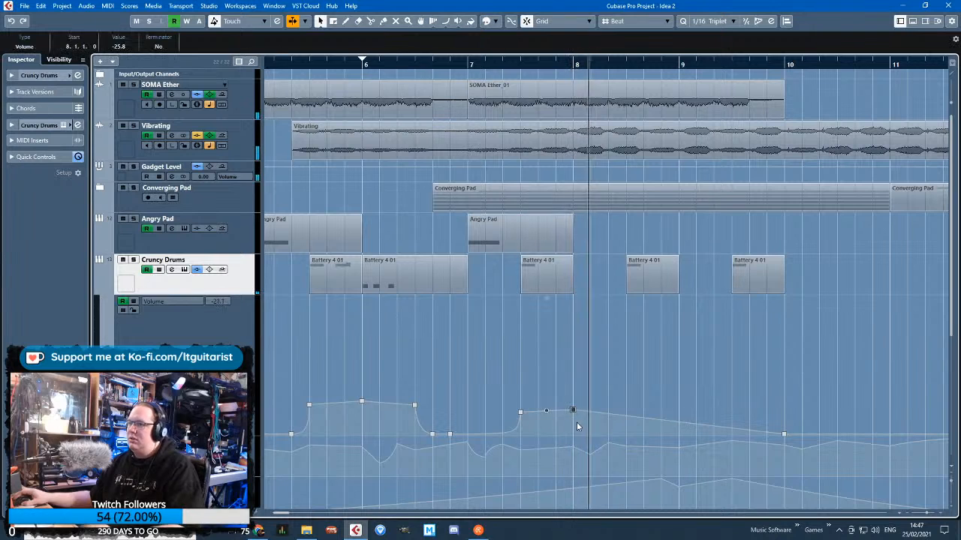
key("Delete")
left_click(659, 426)
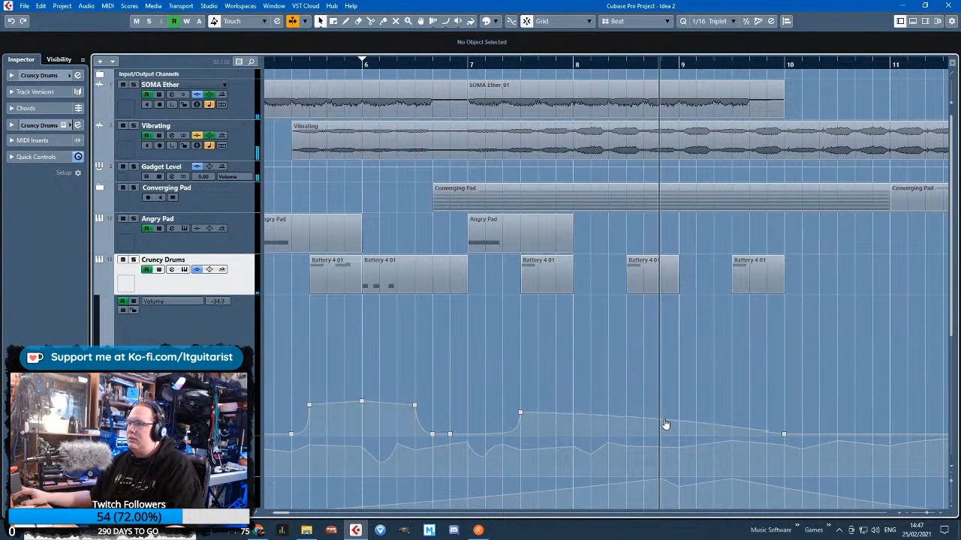
left_click_drag(783, 434, 803, 444)
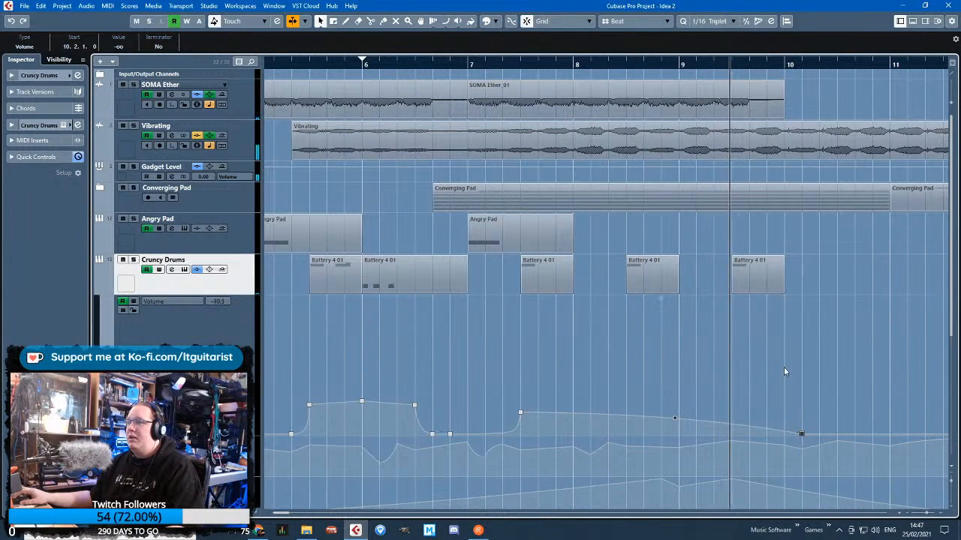
Deselect the volume points and hide Cruncy Drums' automation lane
left_click(533, 405)
scroll(530, 401, "down", 4)
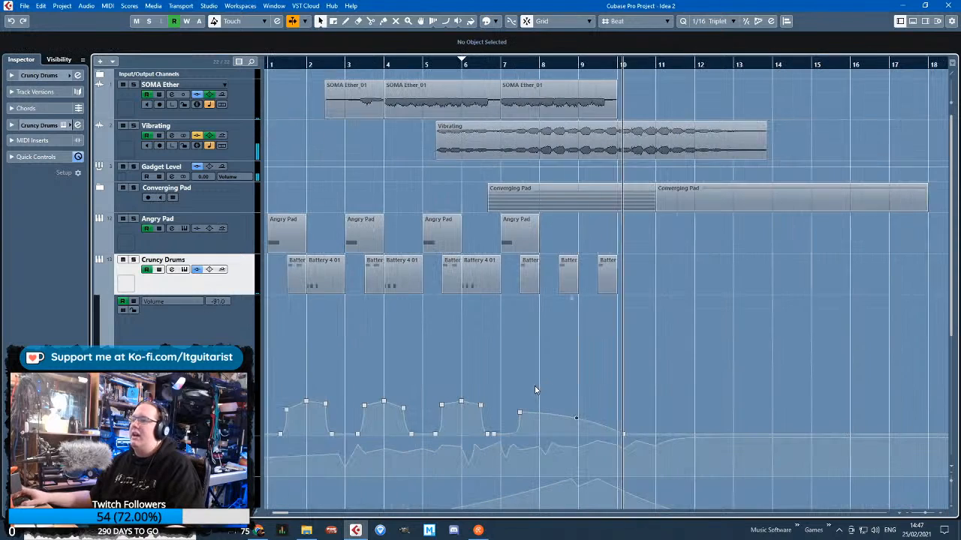
left_click(123, 291)
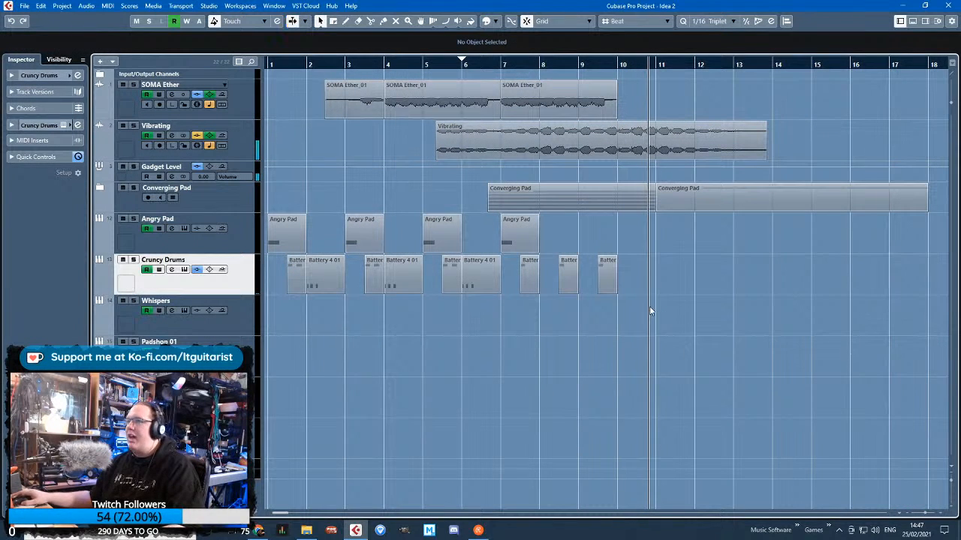
Return to the start of the arrangement, solo Angry Pad to check it, and clear the solo
scroll(551, 388, "down", 2)
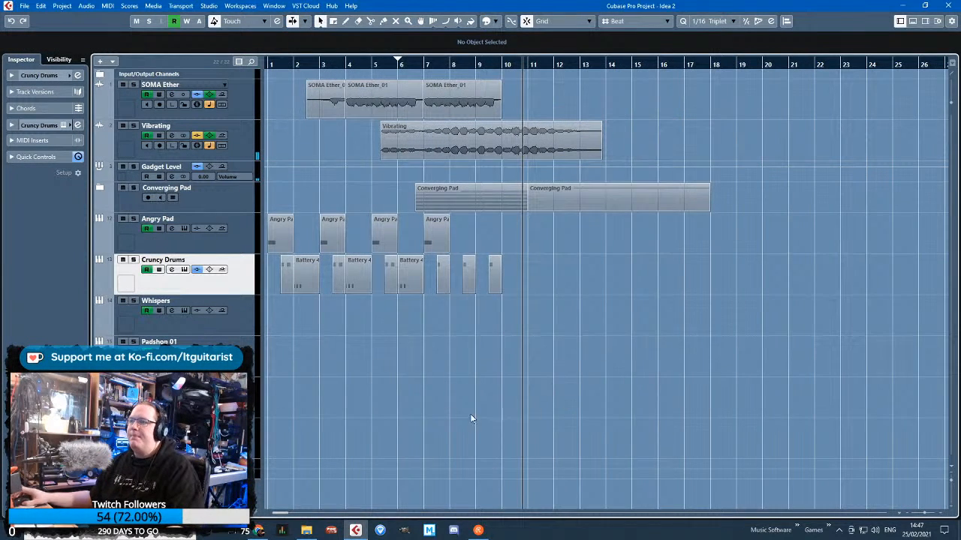
scroll(472, 418, "up", 2)
left_click_drag(497, 66, 250, 70)
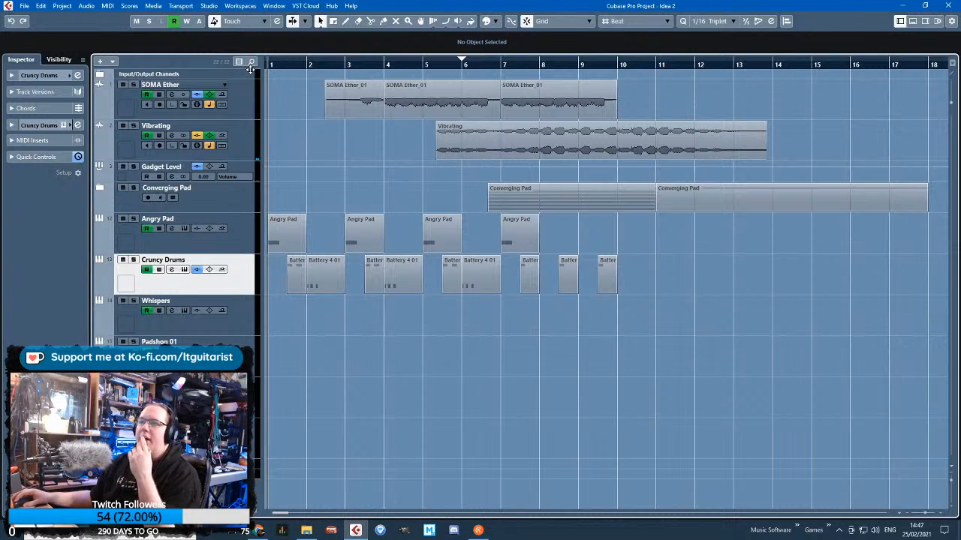
key("h")
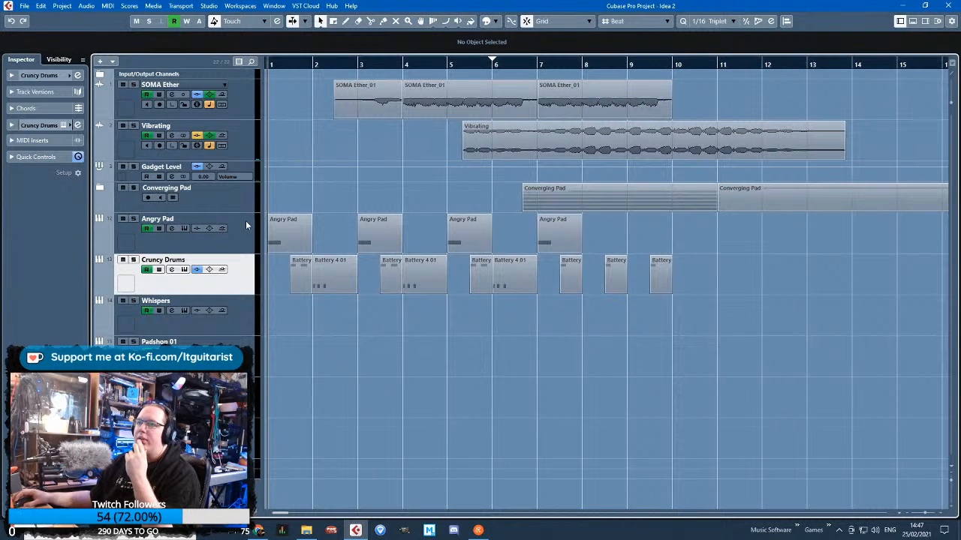
left_click(186, 219)
key("space")
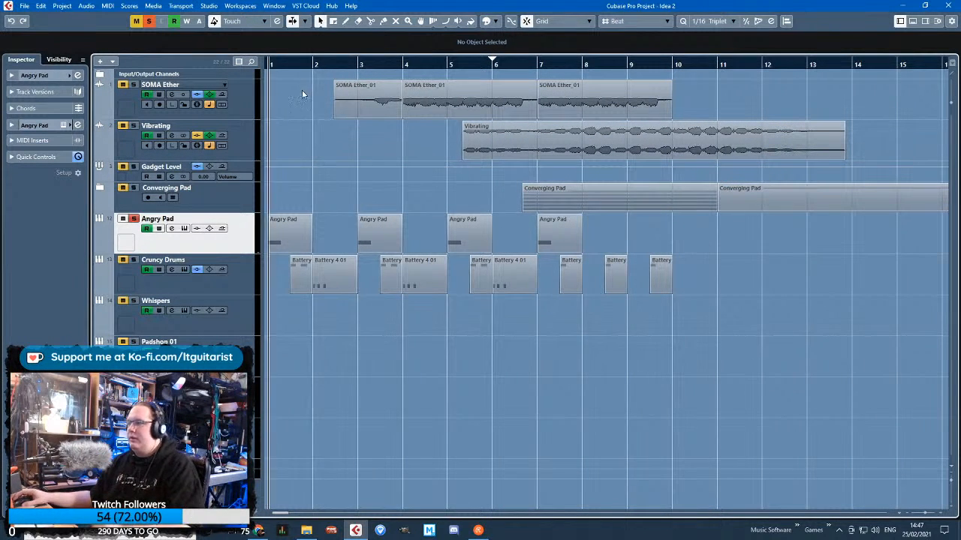
left_click(135, 220)
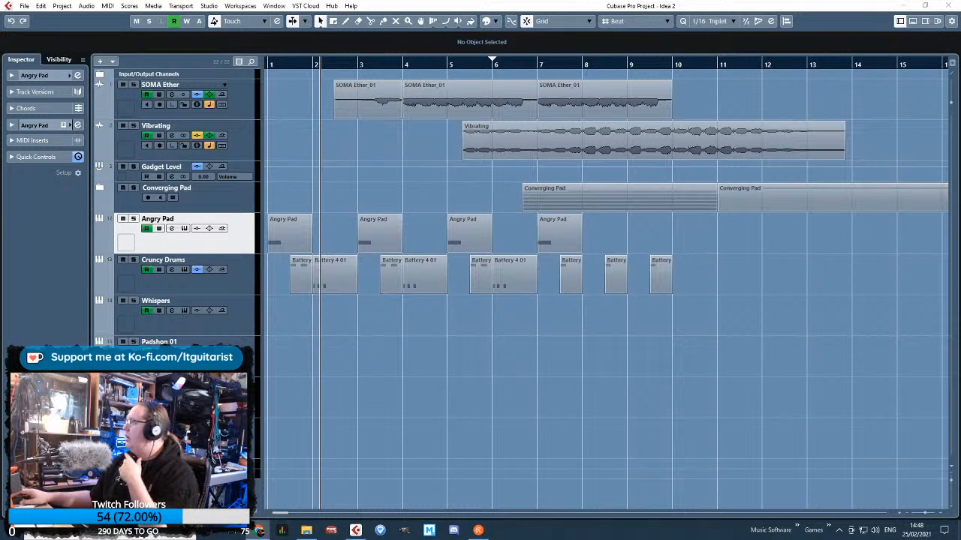
Switch to the BBC Sound Effects website, search for "sirens" and preview the first three results
left_click_drag(959, 176, 442, 1)
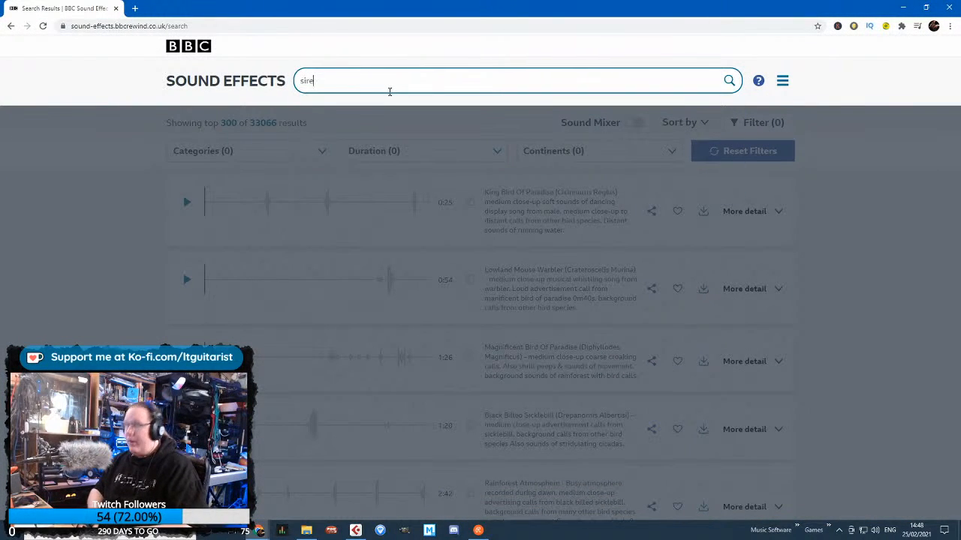
key("Return")
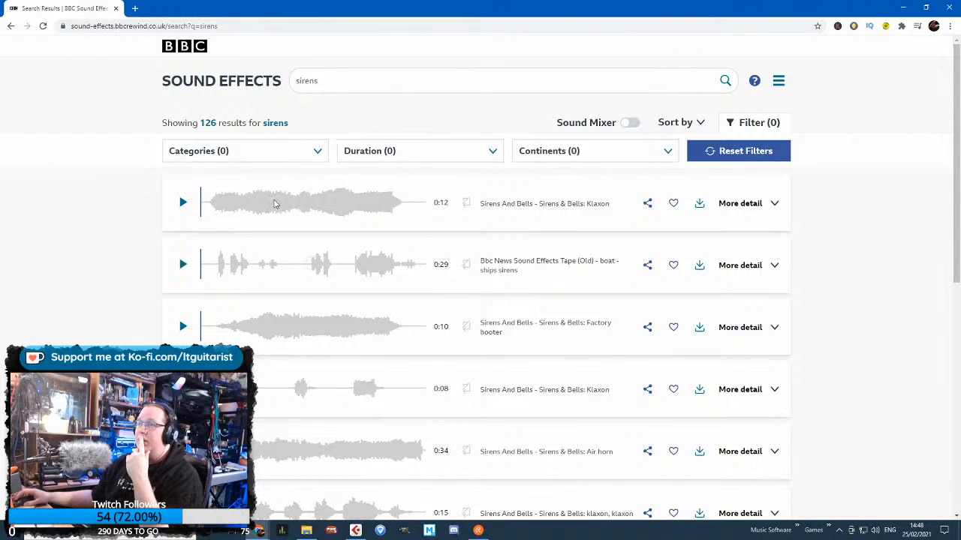
left_click(183, 203)
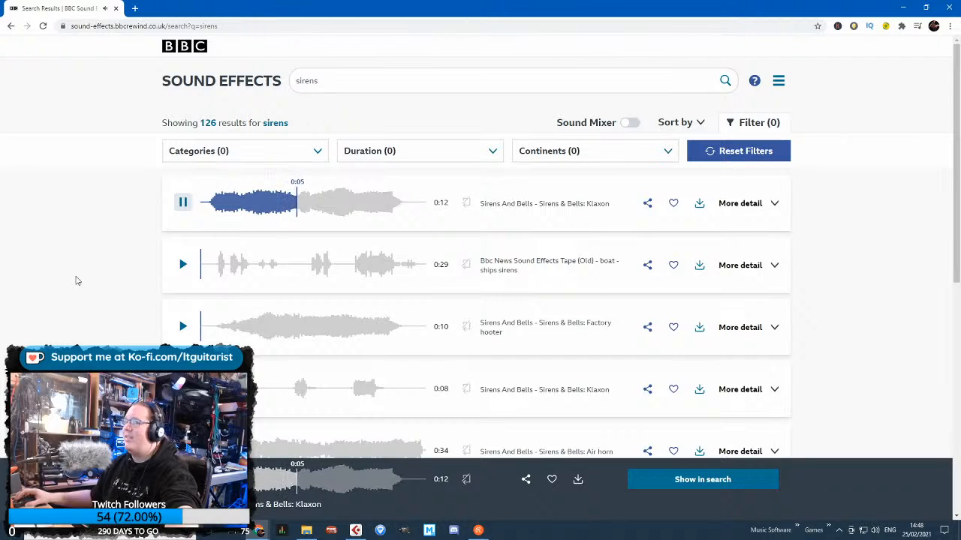
left_click(183, 264)
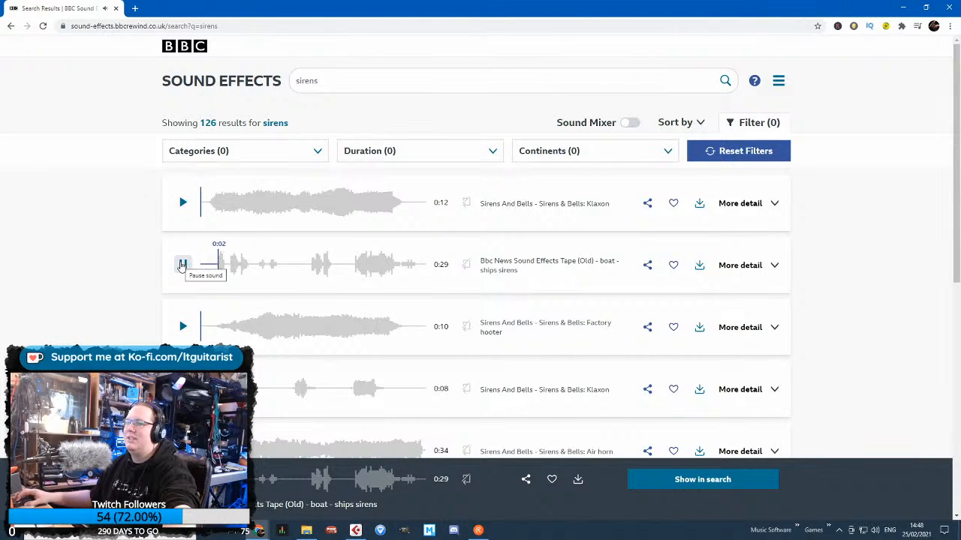
left_click(184, 328)
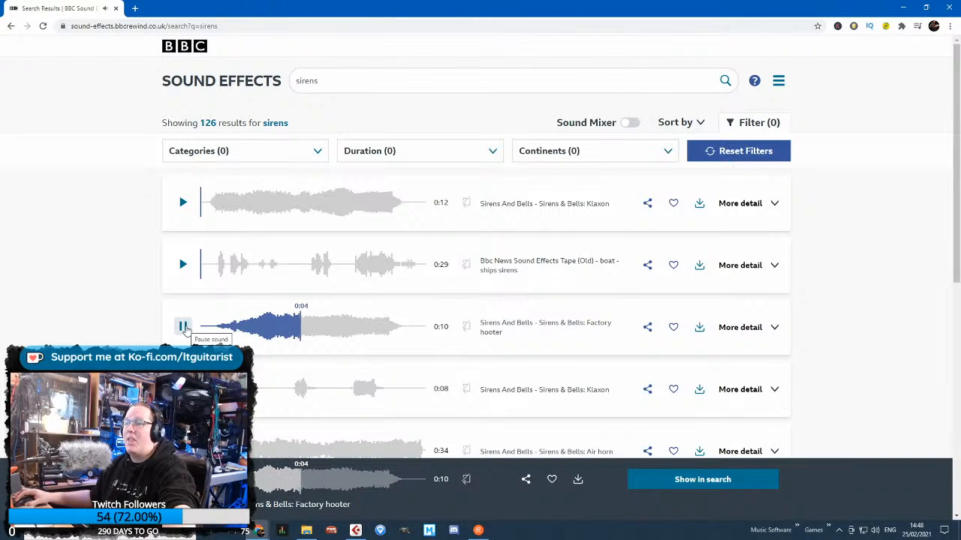
Stop the preview and download the 10-second Factory hooter recording as a WAV file
left_click(698, 330)
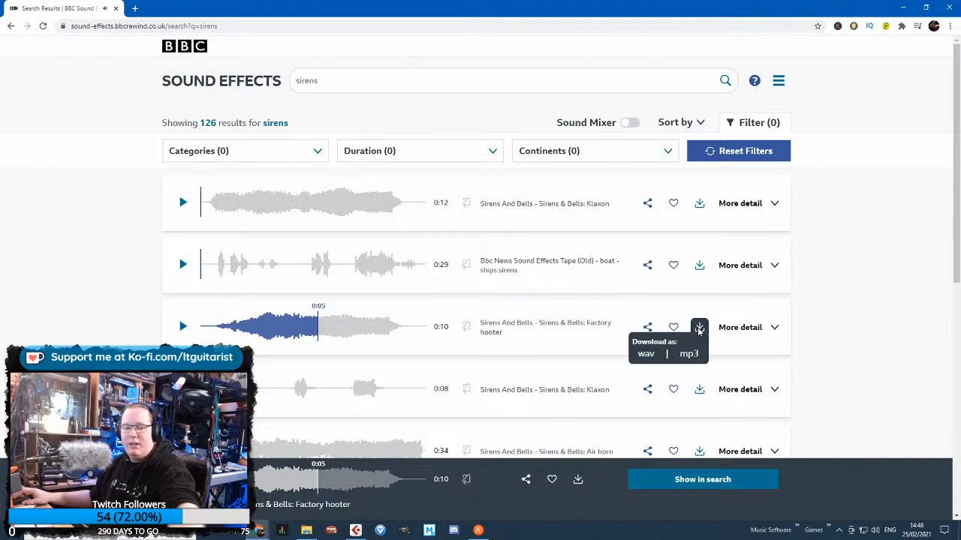
left_click(699, 332)
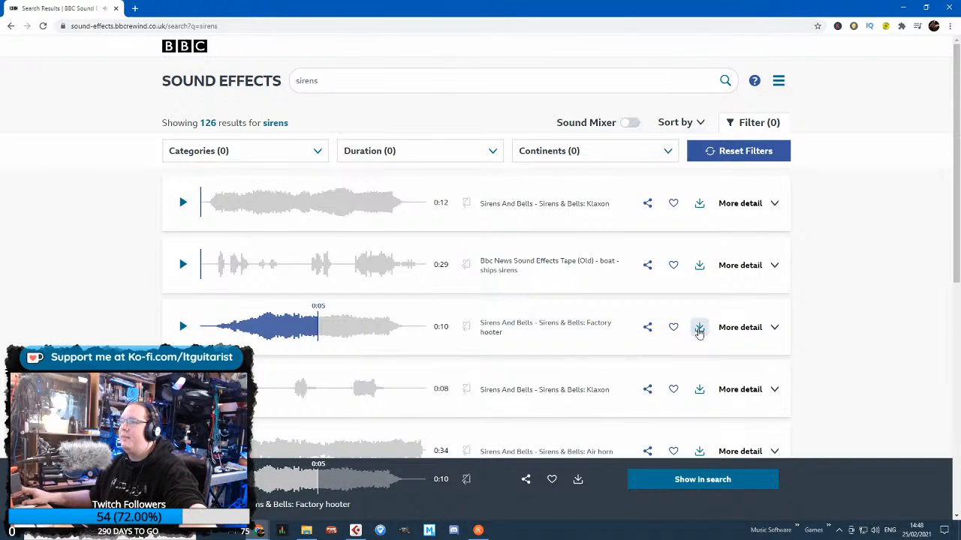
left_click(650, 354)
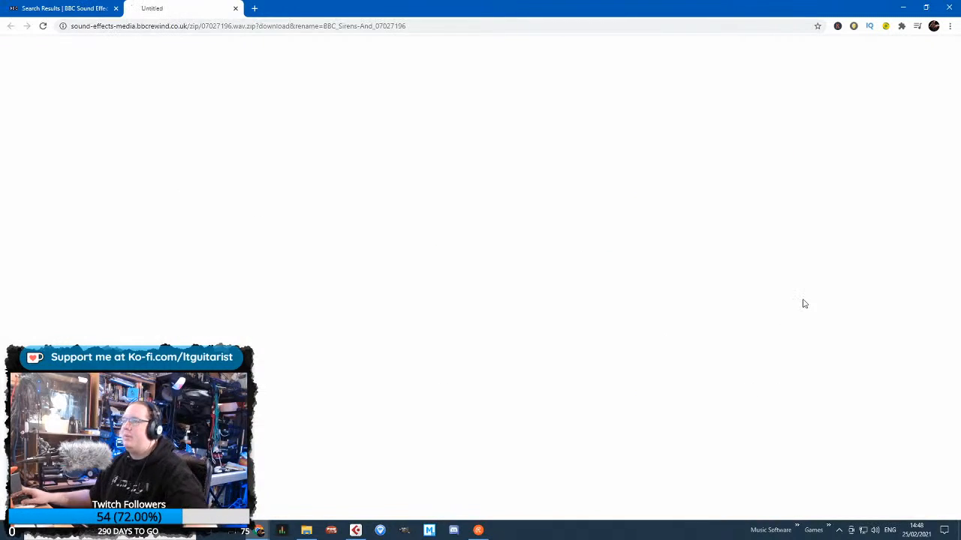
Preview the 8-second Klaxon and the 34-second Air horn, and download the Air horn as a WAV file
scroll(103, 209, "down", 1)
scroll(102, 209, "down", 1)
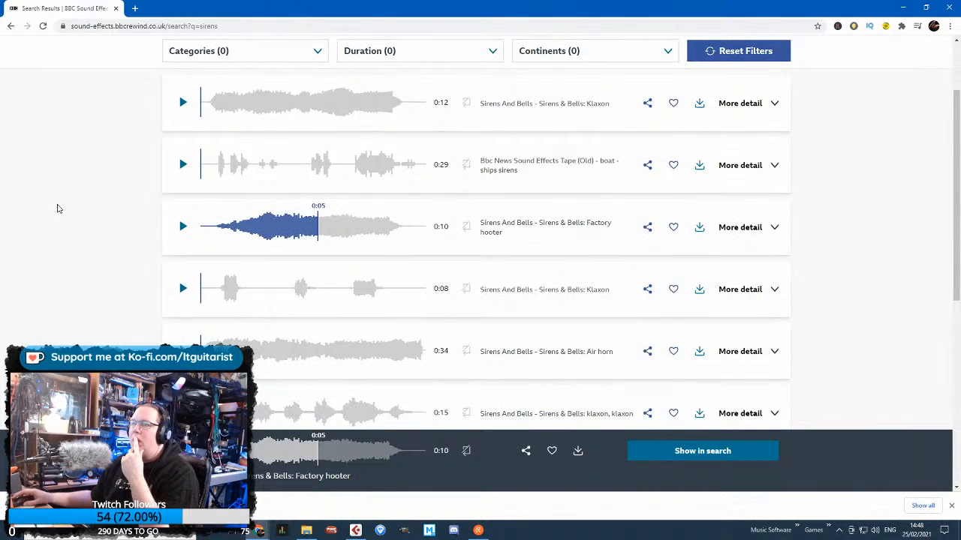
left_click(183, 289)
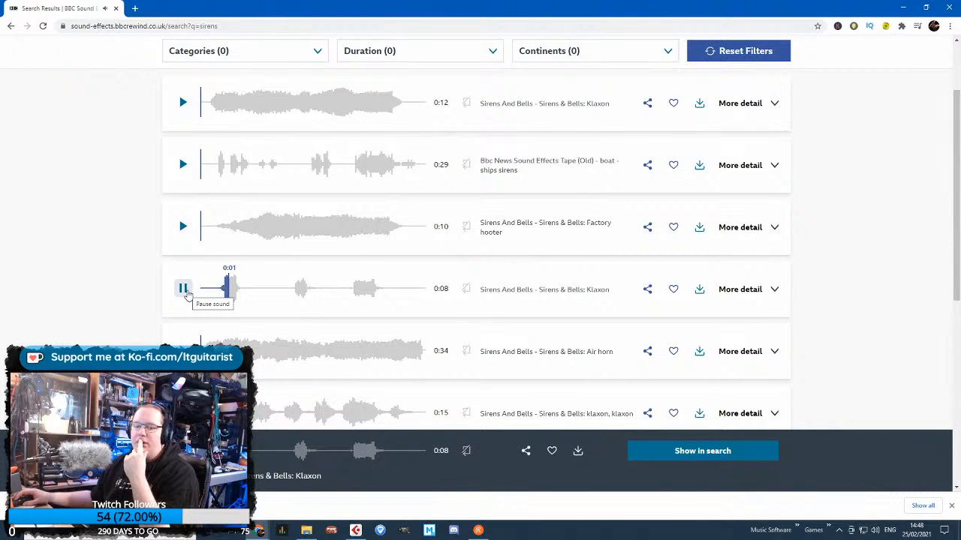
left_click(183, 351)
scroll(118, 299, "down", 1)
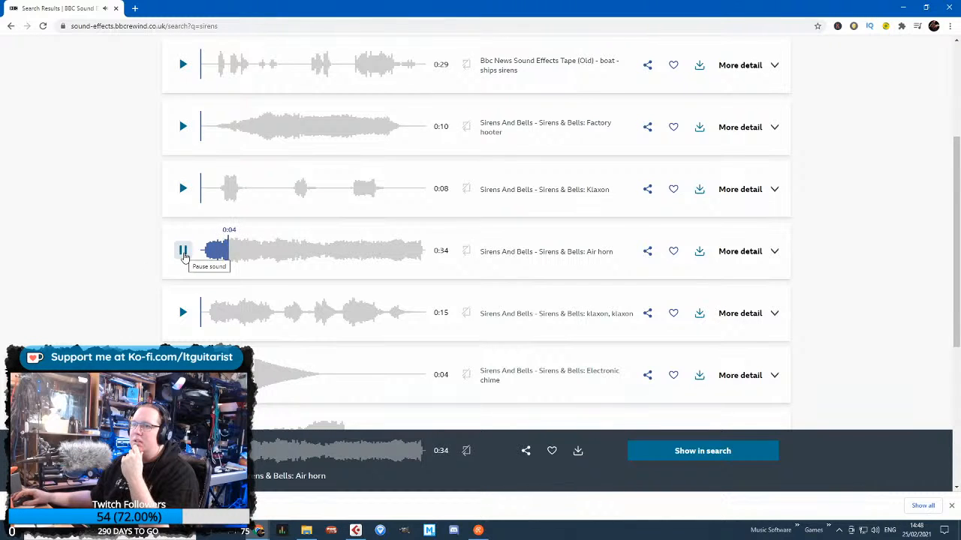
left_click(184, 252)
left_click(700, 253)
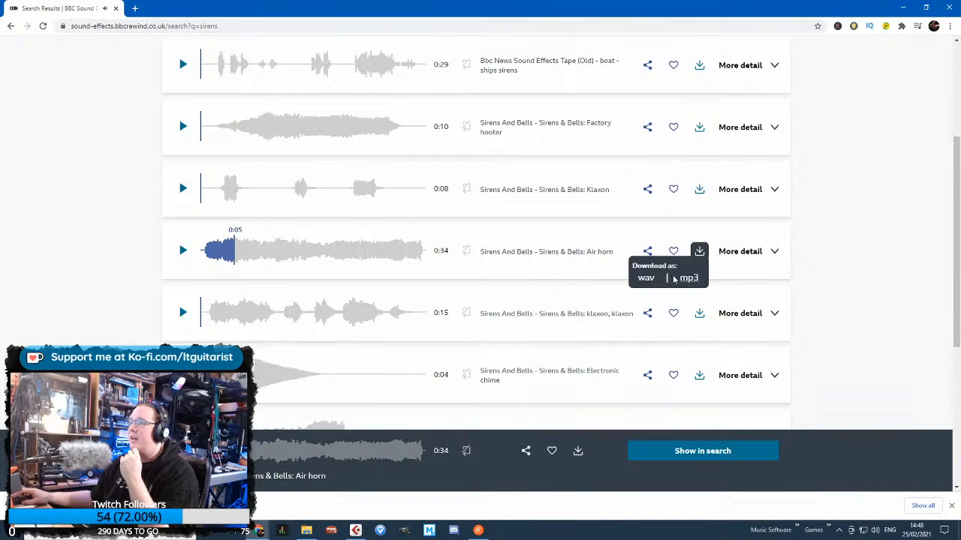
left_click(647, 278)
Preview the 15-second klaxon, the Electronic chime and the 6-second Factory hooter, and download that hooter as a WAV file
scroll(187, 297, "down", 1)
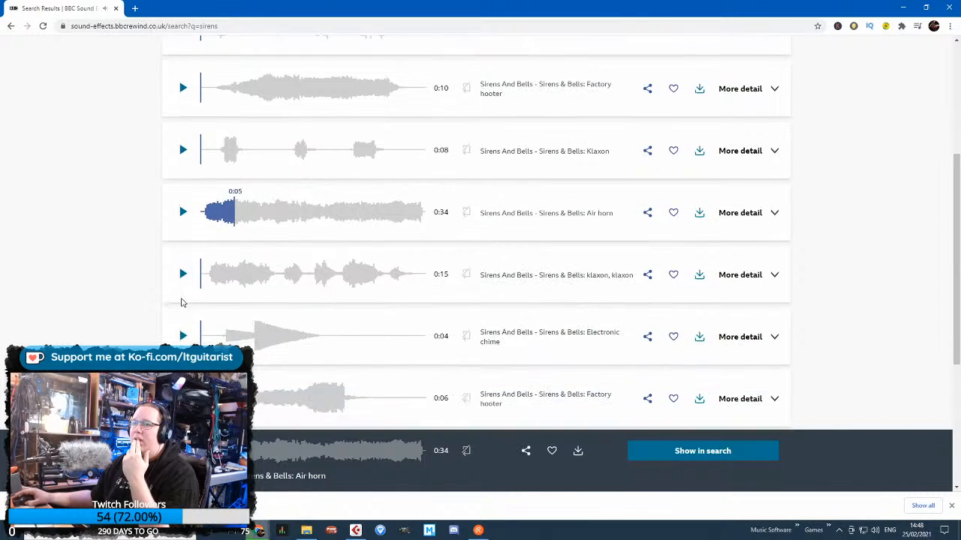
left_click(184, 264)
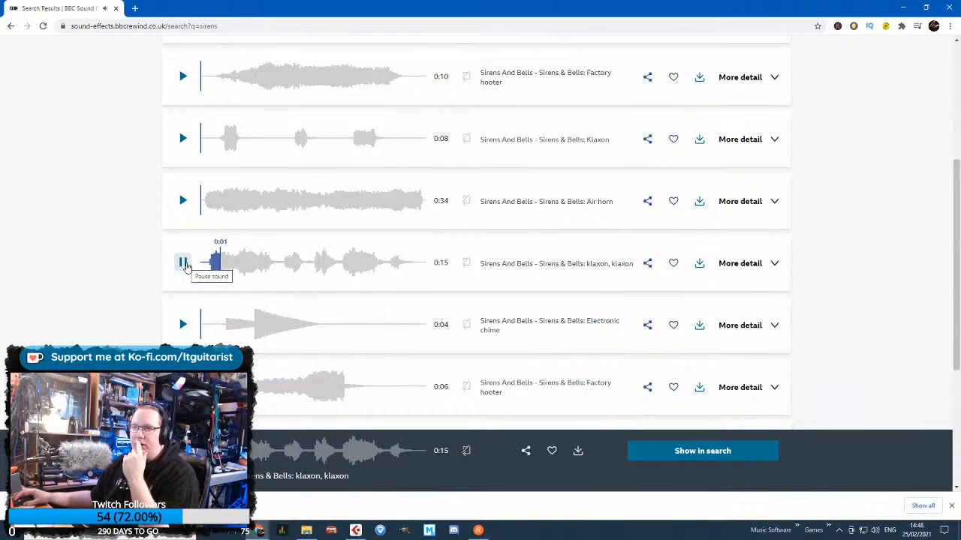
left_click(182, 324)
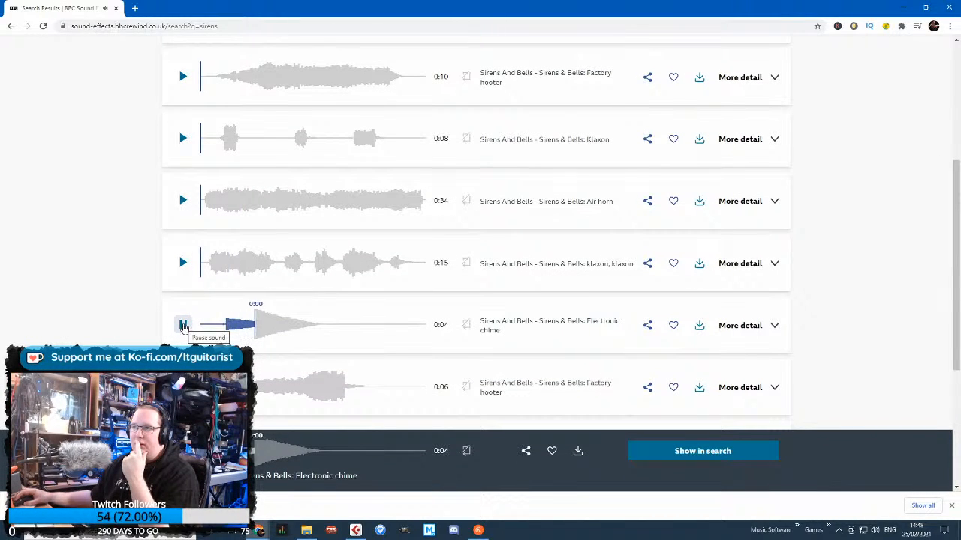
left_click(183, 387)
scroll(139, 343, "down", 2)
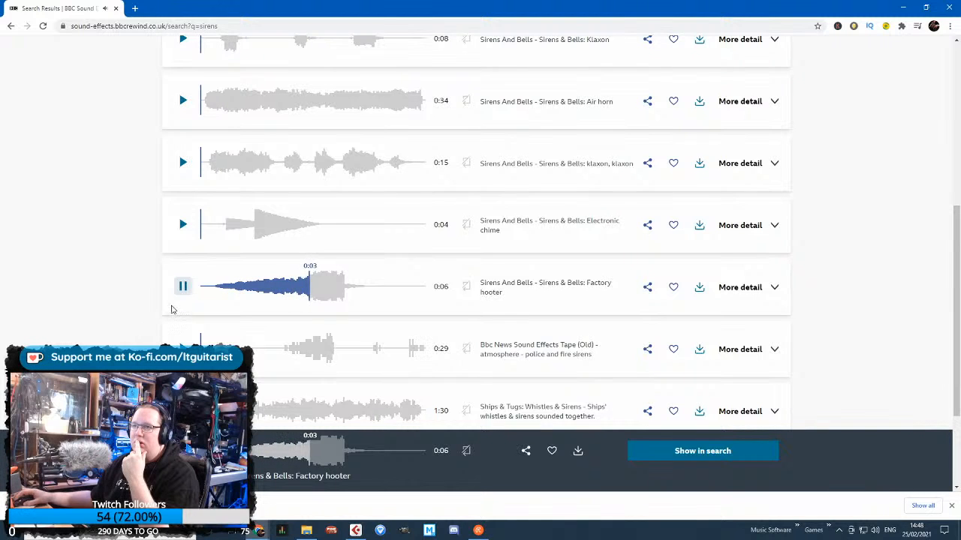
left_click(699, 287)
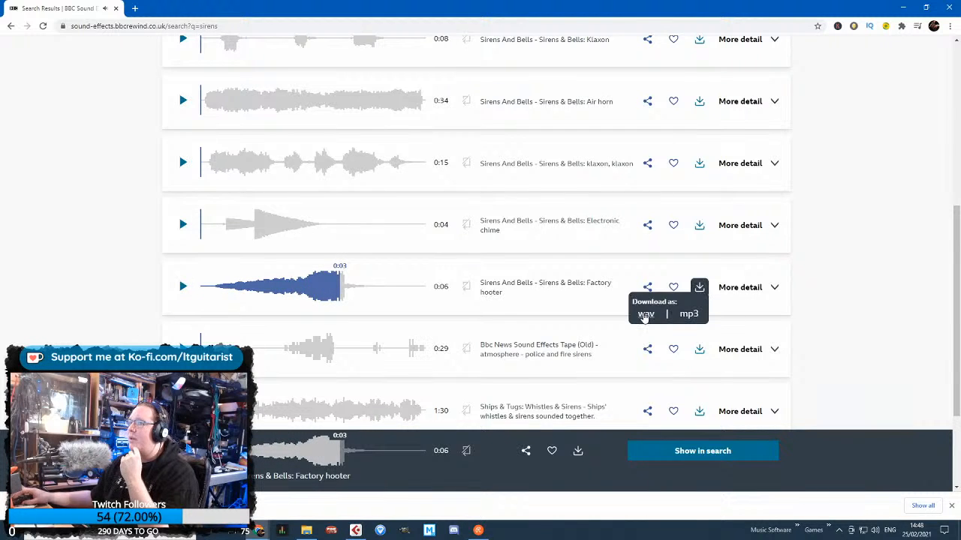
left_click(644, 315)
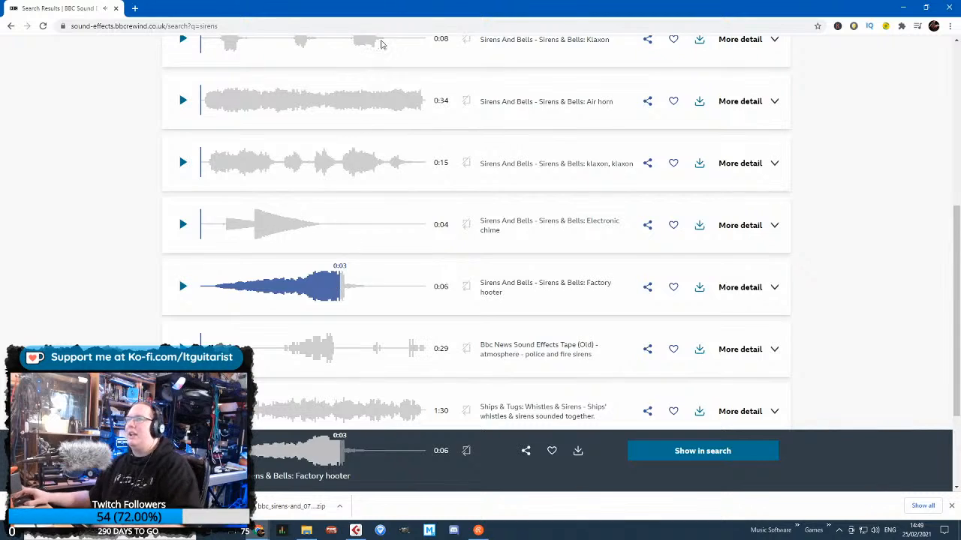
Switch to the Idea 2 project in Cubase and import the three downloaded BBC Sirens files below the existing tracks, starting at 1.4.1.0
key("alt+Tab")
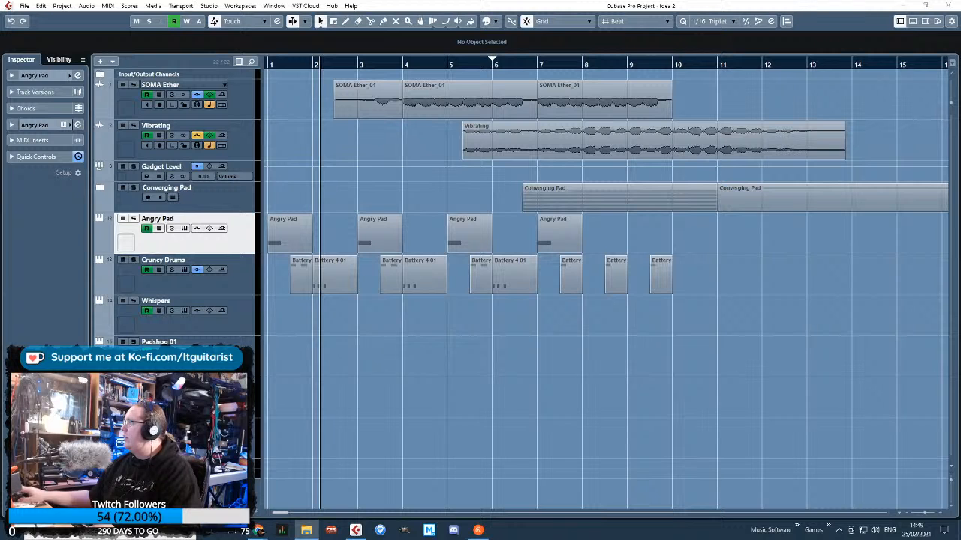
left_click(579, 358)
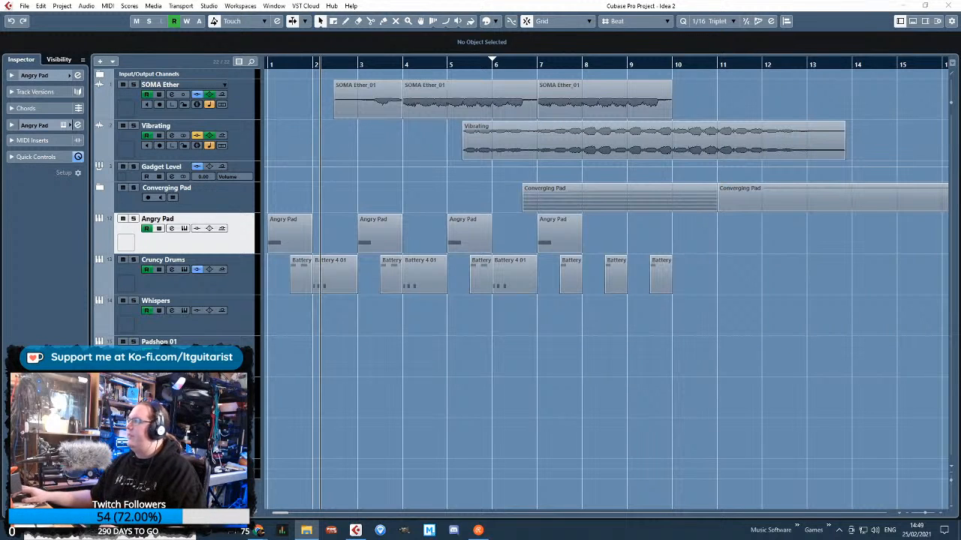
left_click_drag(255, 515, 308, 457)
left_click(453, 283)
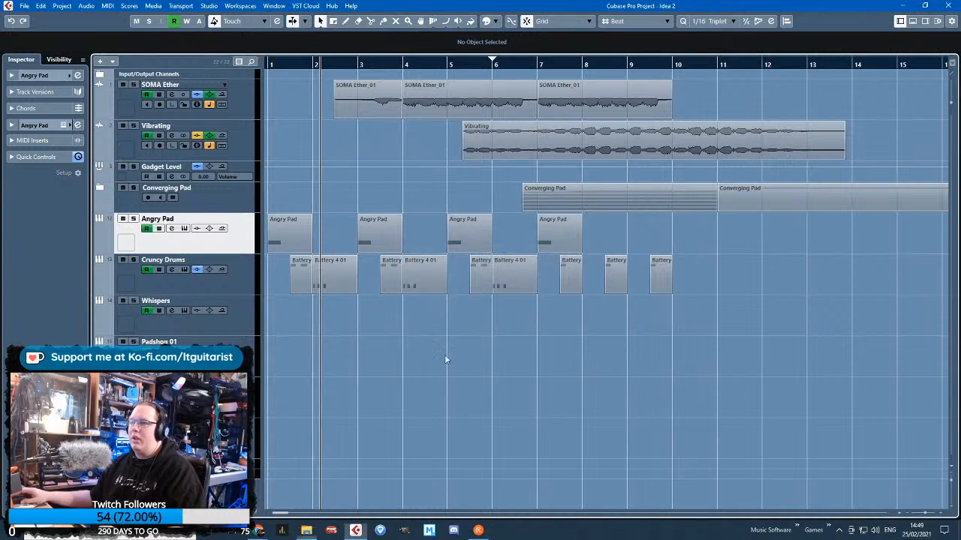
scroll(439, 359, "down", 1)
Move the BBC Sirens (2) and BBC Sirens (3) clips onto separate tracks, both starting at 1.4.1.0 under BBC Sirens (1)
left_click_drag(404, 469, 316, 502)
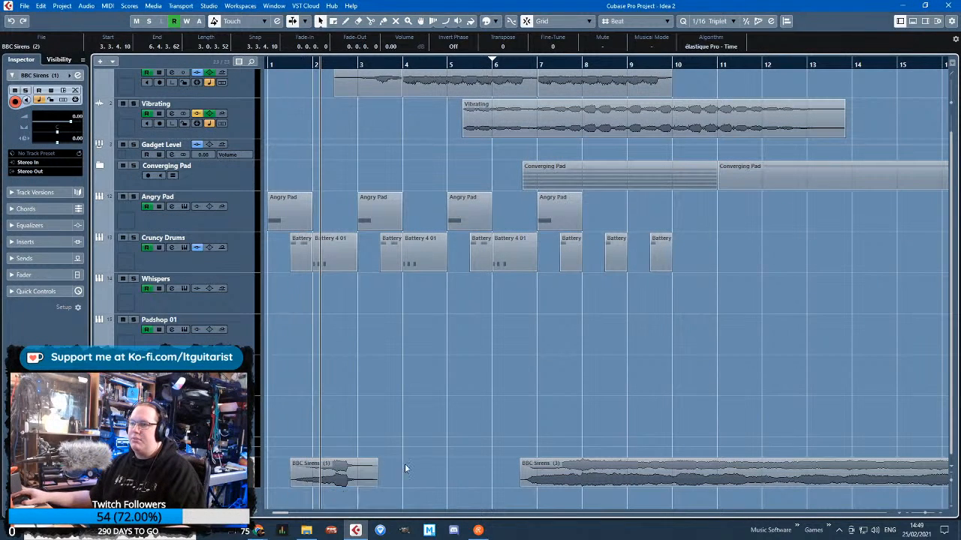
scroll(579, 467, "down", 1)
left_click_drag(583, 443, 355, 506)
scroll(407, 343, "down", 1)
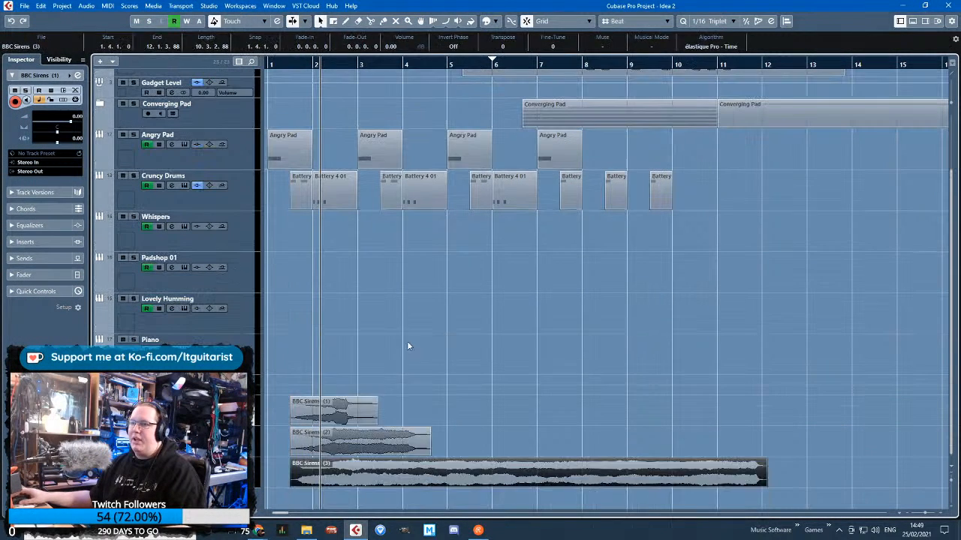
Lower the three siren clips to -2.45 dB and set track volumes to -12 for BBC Sirens (1) and Audio 01, 0.00 for Audio 02
left_click(535, 453)
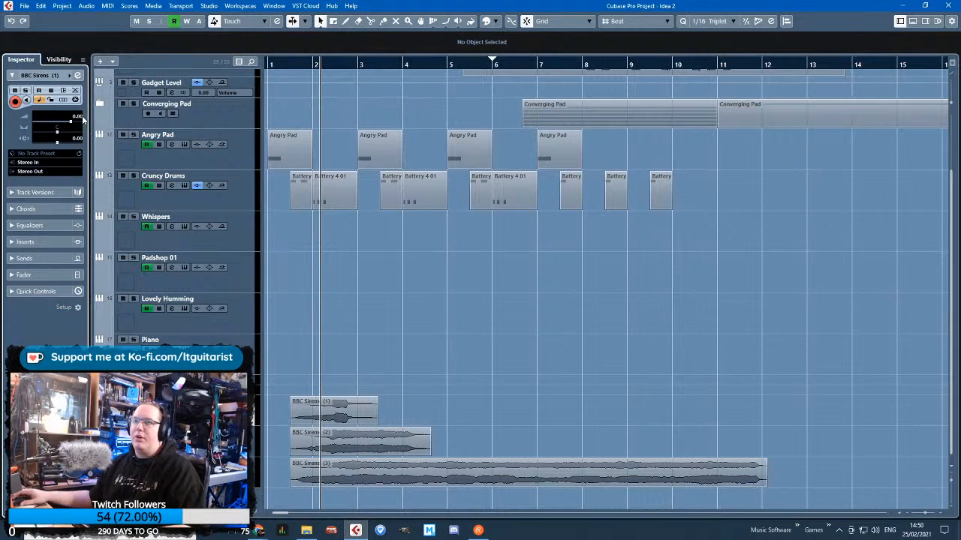
left_click(166, 441)
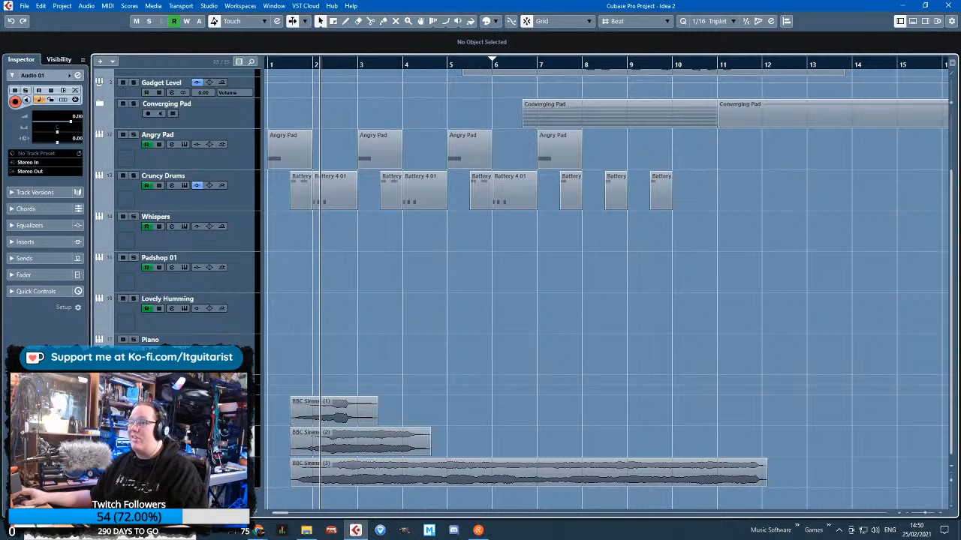
left_click(74, 115)
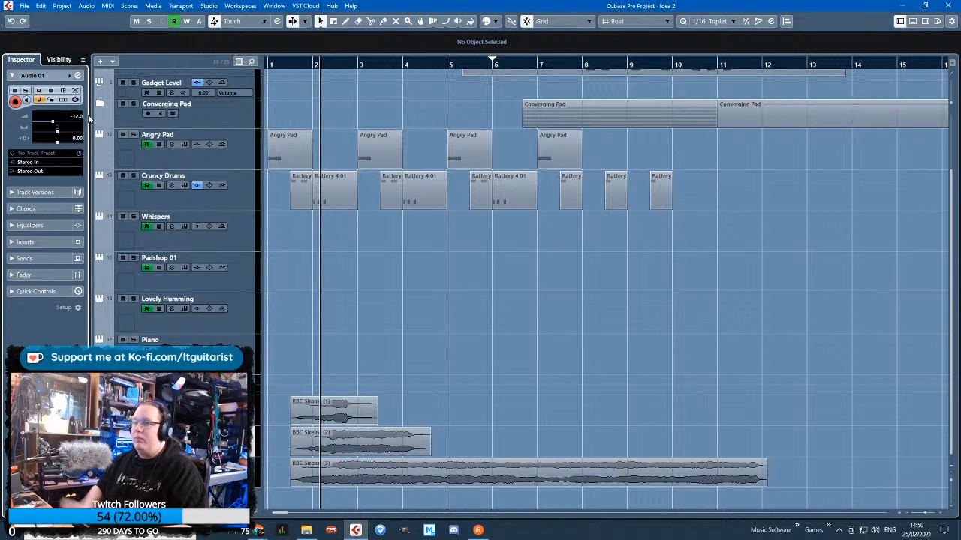
left_click(257, 471)
left_click(75, 115)
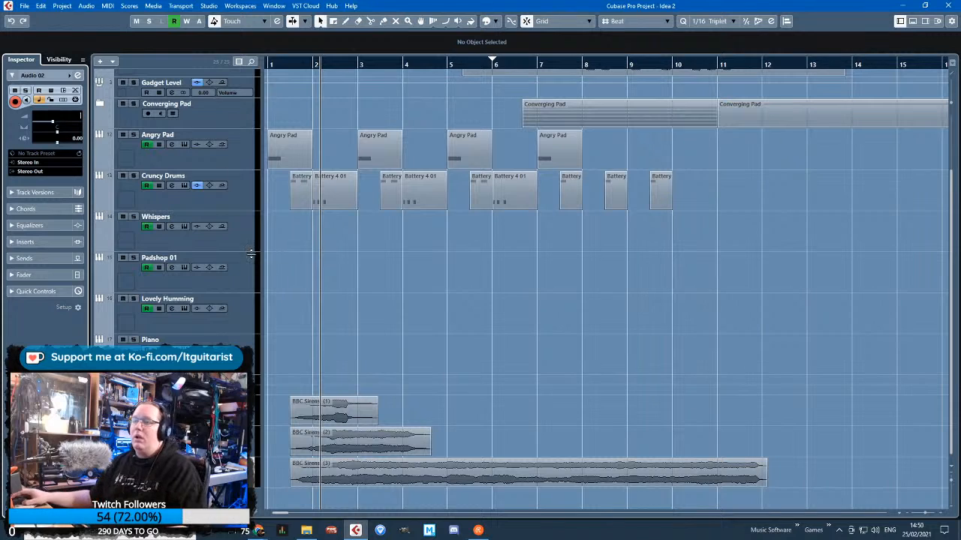
left_click(361, 292)
Move the BBC Sirens (1), Audio 01 and Audio 02 tracks directly below the Cruncy Drums track
scroll(332, 350, "up", 4)
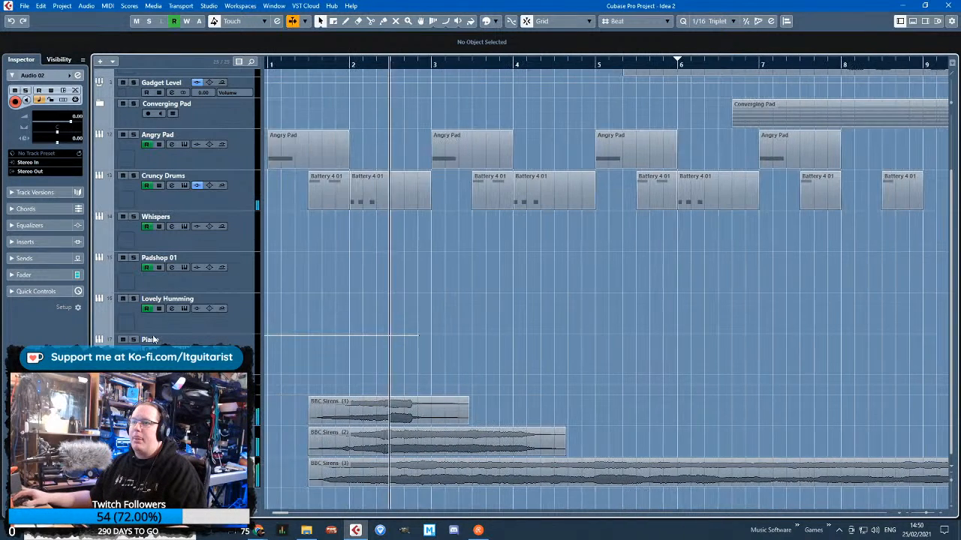
scroll(393, 327, "up", 2)
left_click_drag(441, 65, 421, 84)
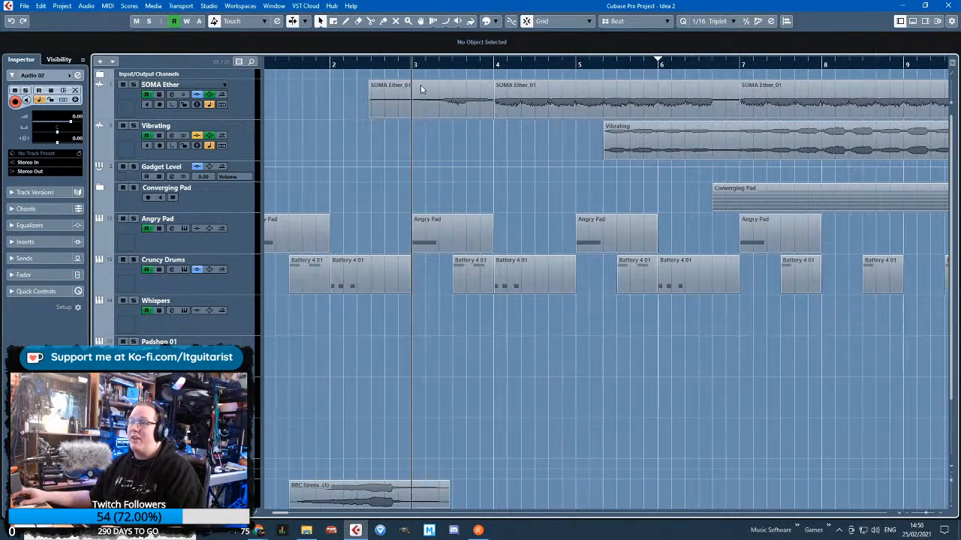
scroll(473, 268, "down", 2)
left_click(237, 412)
left_click(236, 473, "shift")
left_click_drag(237, 473, 257, 223)
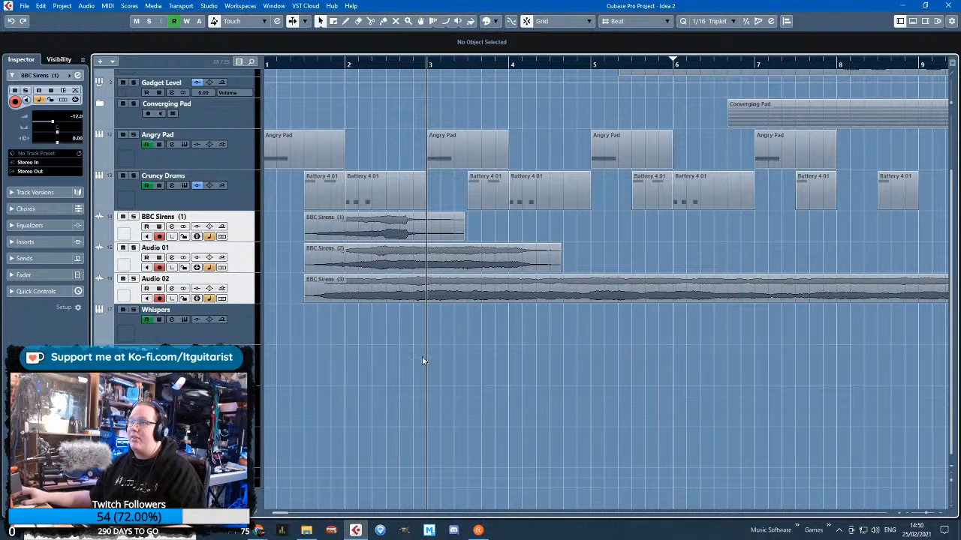
Shift the BBC Sirens (1) clip so that it starts at 2.5.3.10 and its loudest part ends at bar 4
left_click_drag(451, 235, 537, 238)
key("h")
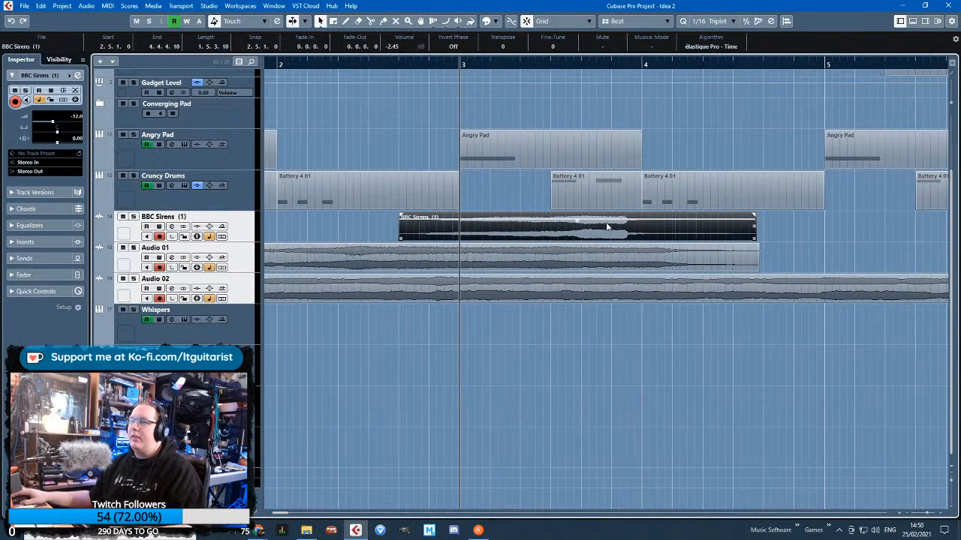
left_click_drag(660, 232, 677, 228)
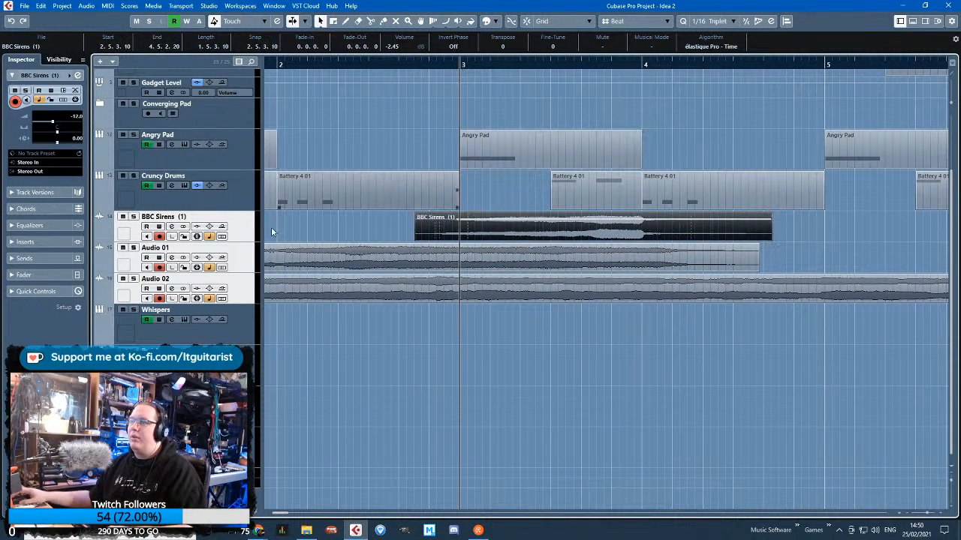
Reposition and trim the BBC Sirens (2) clip on Audio 01 to run from 2.5.1.57 to 4.1.1.35
left_click(398, 241)
key("g")
left_click_drag(476, 264, 631, 246)
key("h")
key("Delete")
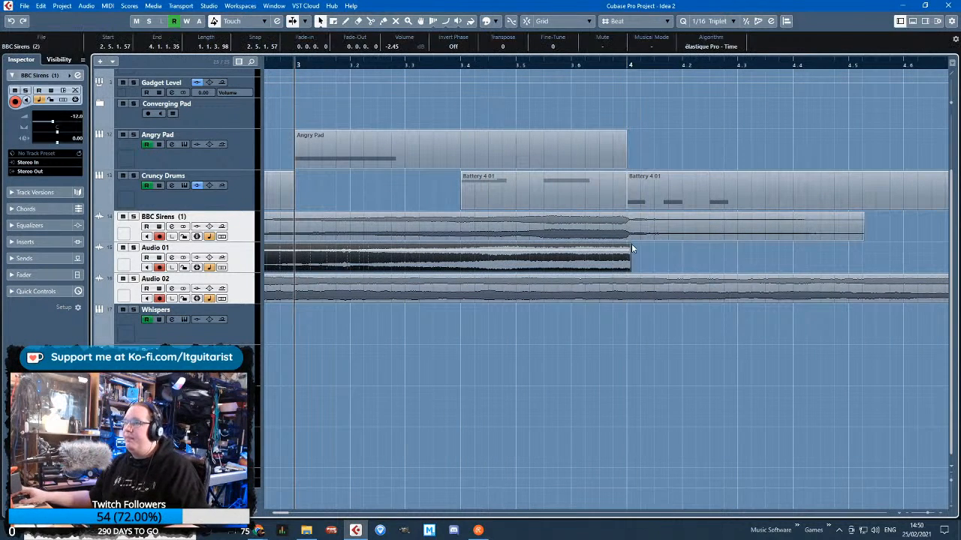
Add a 0.0.0.109 fade-out to BBC Sirens (2), and end BBC Sirens (1) at 4.3.1.72 with a 0.2.0.37 fade-out
left_click(860, 232)
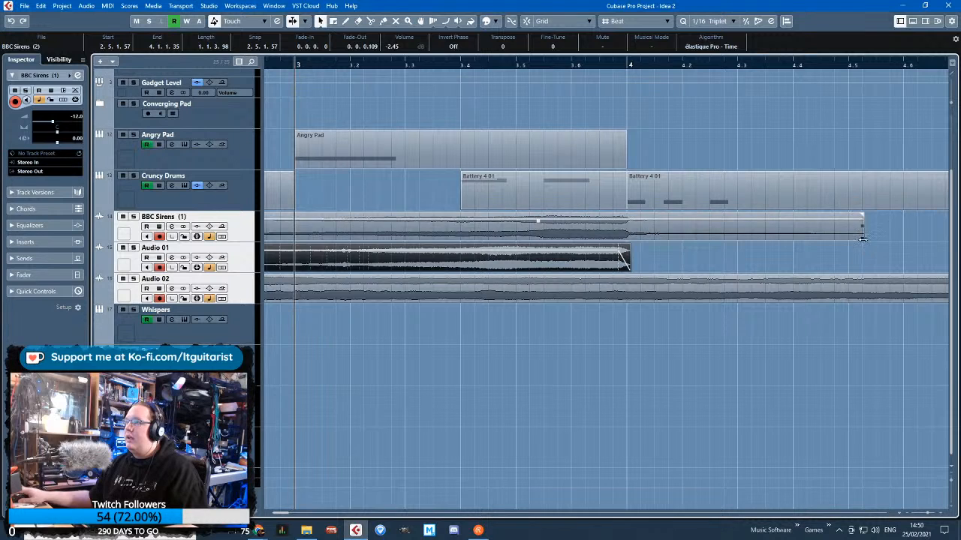
left_click_drag(861, 231, 631, 218)
key("g")
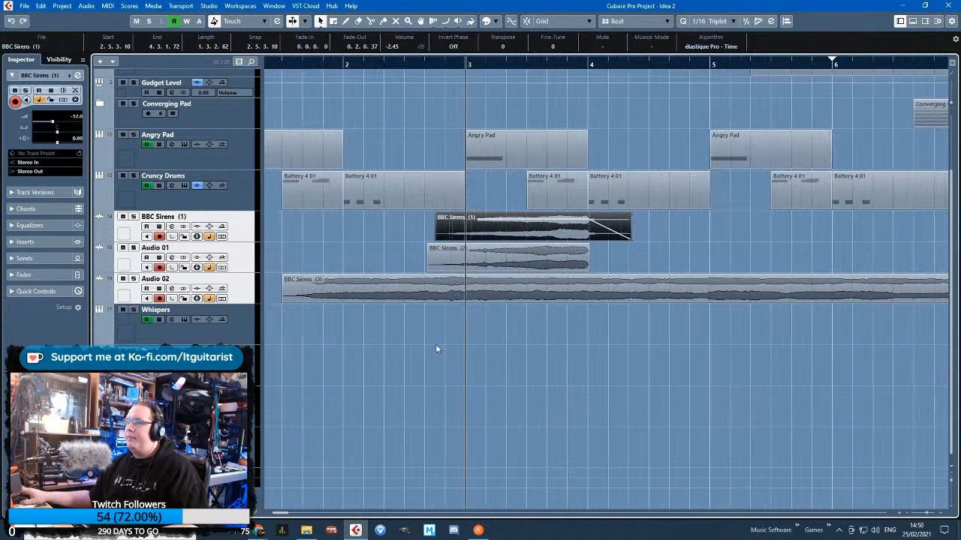
Solo the Audio 01 and BBC Sirens (1) tracks and play them from just before bar 3
left_click(133, 248)
left_click(133, 217)
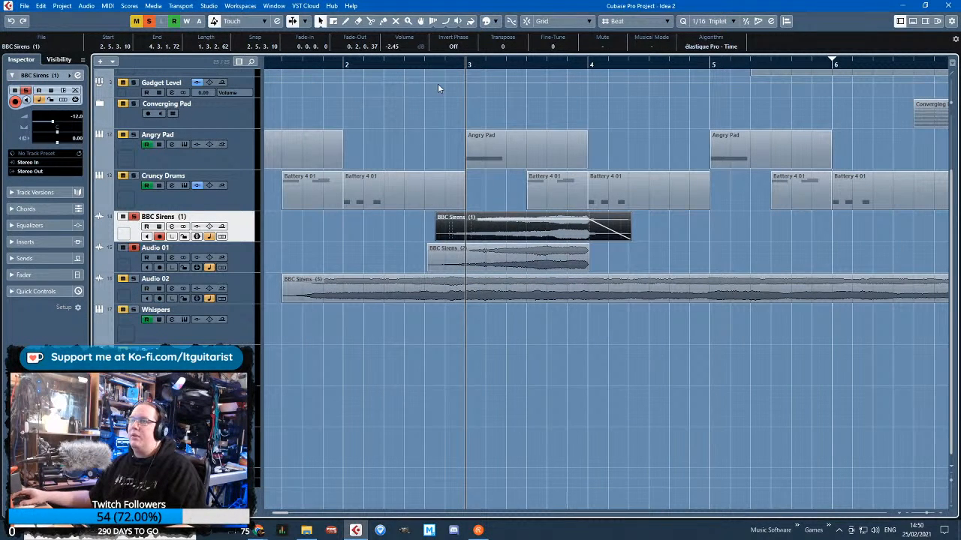
left_click_drag(436, 64, 425, 172)
key("space")
Give the BBC Sirens (2) clip a 0.2.1.116 fade-in and stop playback
left_click_drag(412, 246, 506, 256)
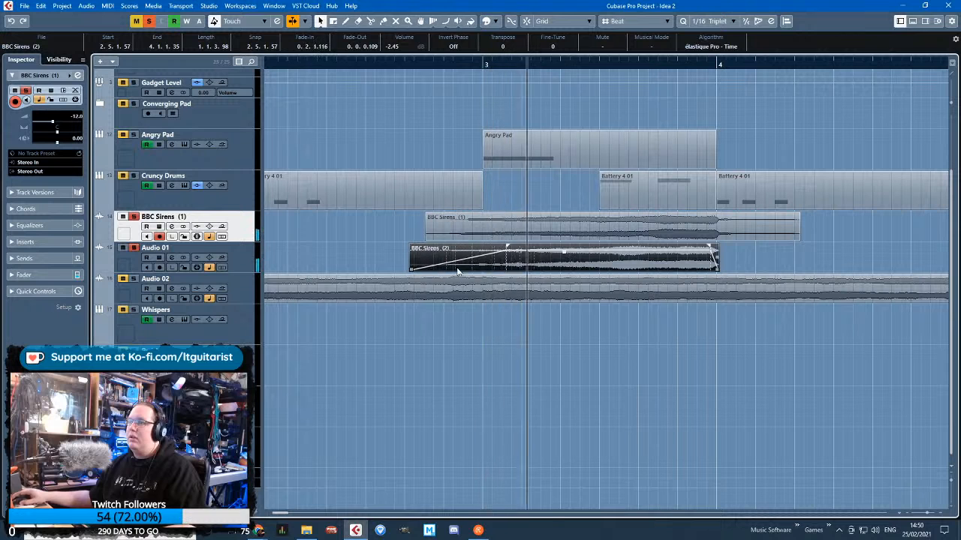
left_click(404, 243)
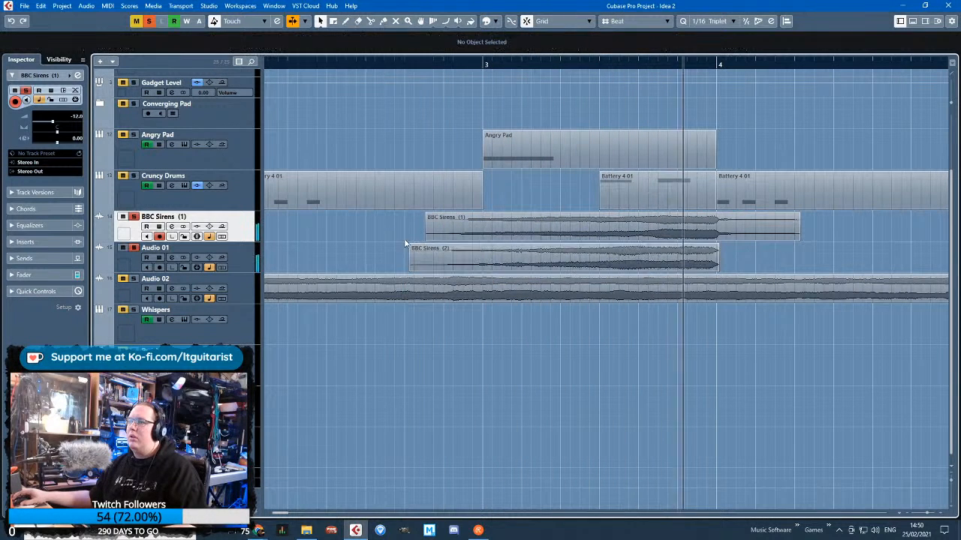
key("space")
Split the BBC Sirens (3) clip at bar 4 and move the remaining part to 5.6.1.0
scroll(577, 233, "down", 2)
left_click(577, 232)
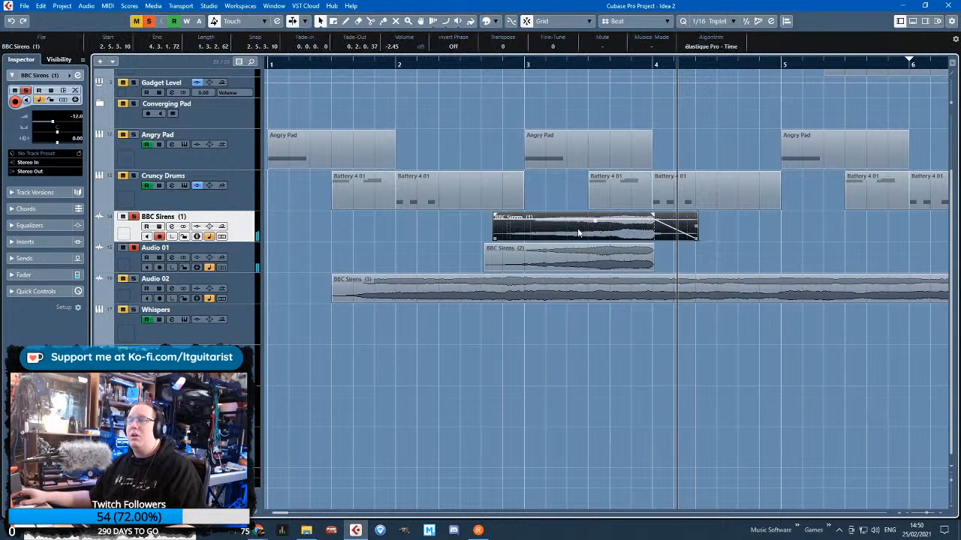
scroll(647, 316, "down", 2)
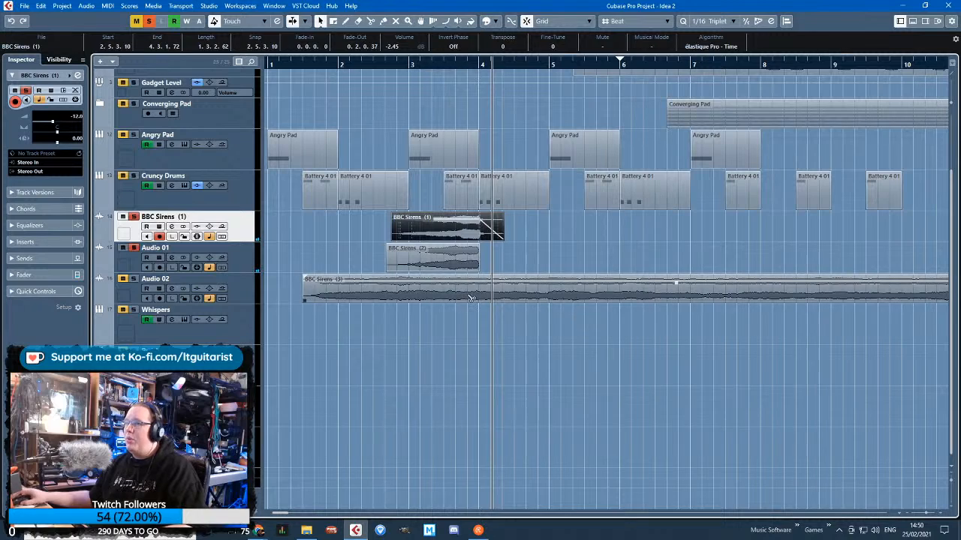
left_click(481, 294, "alt")
left_click(485, 320)
left_click_drag(488, 291, 619, 291)
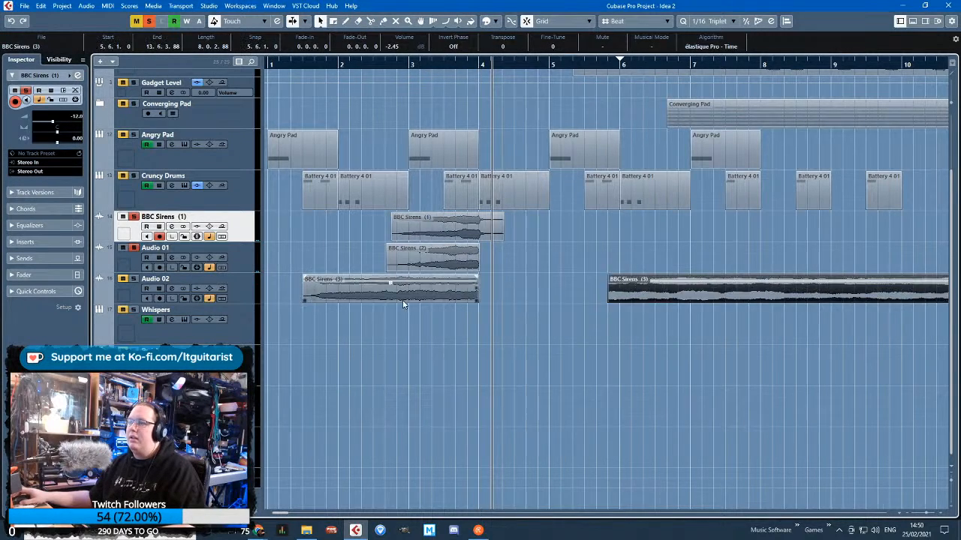
Extend the first BBC Sirens (3) clip's end to 4.1.1.59 and add a 0.0.0.70 fade-out
scroll(489, 301, "up", 3)
double_click(489, 296)
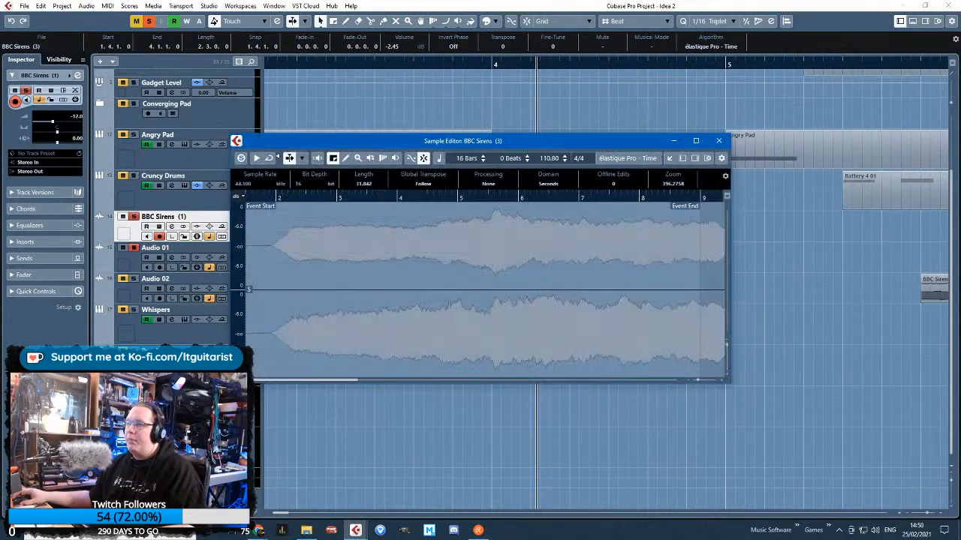
left_click(719, 141)
scroll(561, 243, "up", 2)
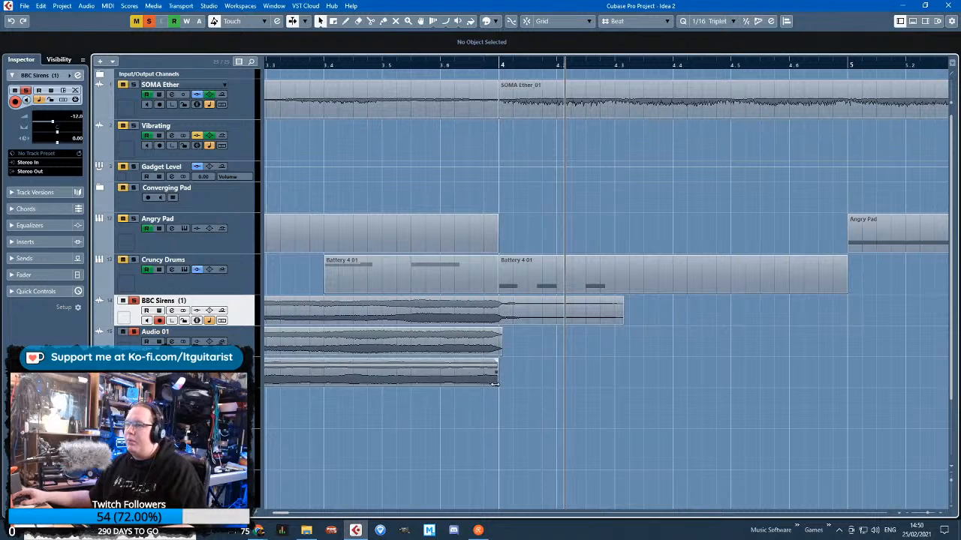
left_click_drag(501, 382, 502, 381)
left_click(483, 421)
key("g")
key("g")
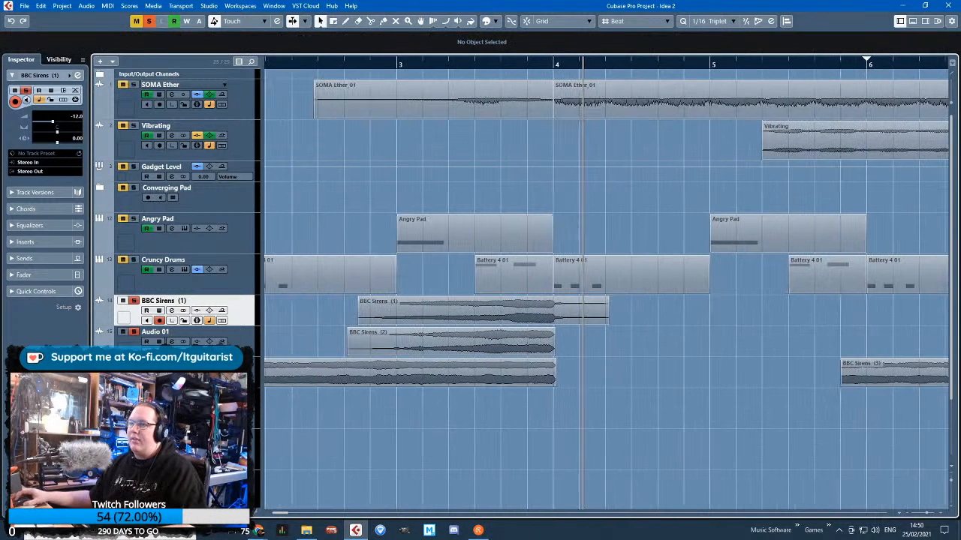
left_click_drag(253, 448, 263, 444)
mouse_move(347, 386)
left_mouse_down()
mouse_move(374, 386)
mouse_move(347, 386)
left_mouse_up()
Show the volume automation lane of the Audio 02 track and make the lane taller
left_click(195, 367)
scroll(195, 367, "down", 2)
left_click(98, 300)
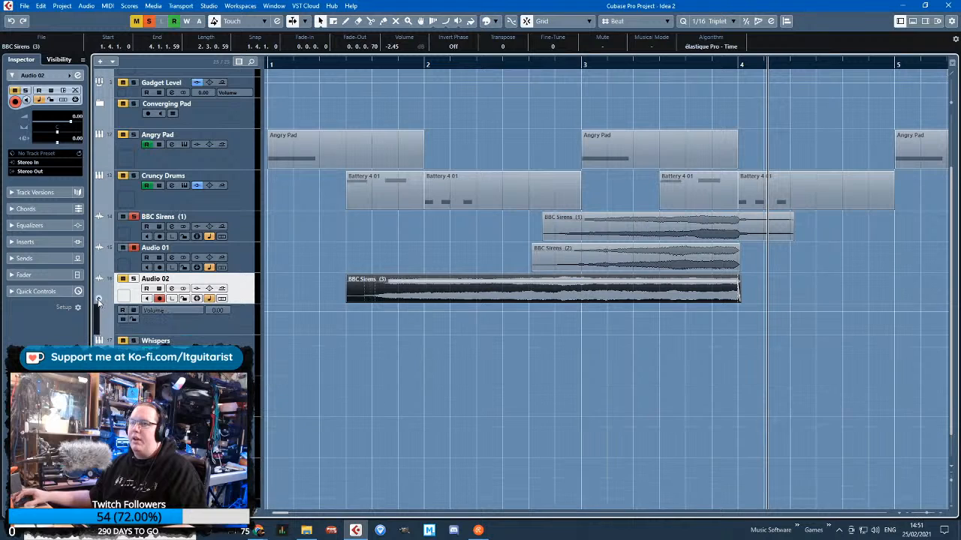
left_click_drag(182, 335, 182, 352)
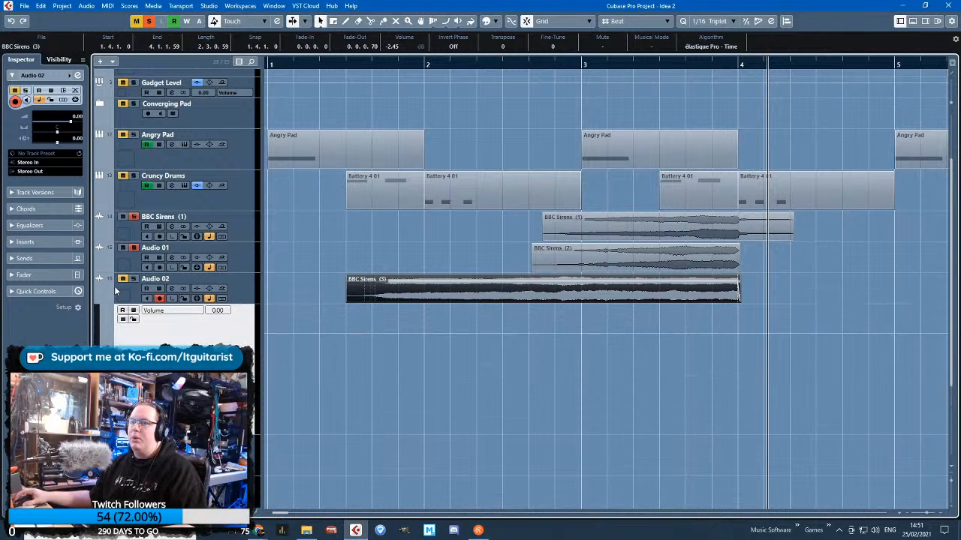
Draw a curved volume rise on Audio 02 from -11.1 at bar 3 through a point at 3.5 to -0.03 at bar 4
left_click(739, 334)
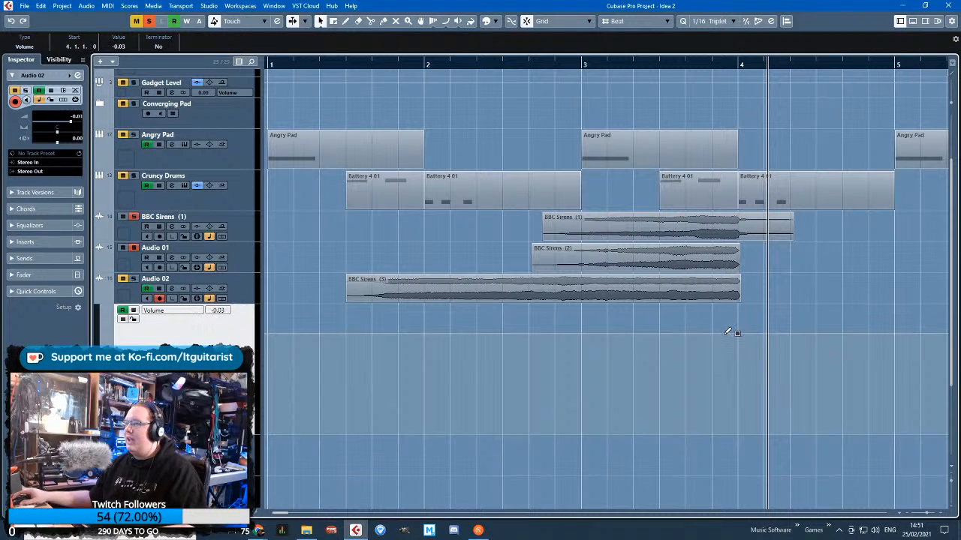
left_click_drag(685, 334, 707, 345)
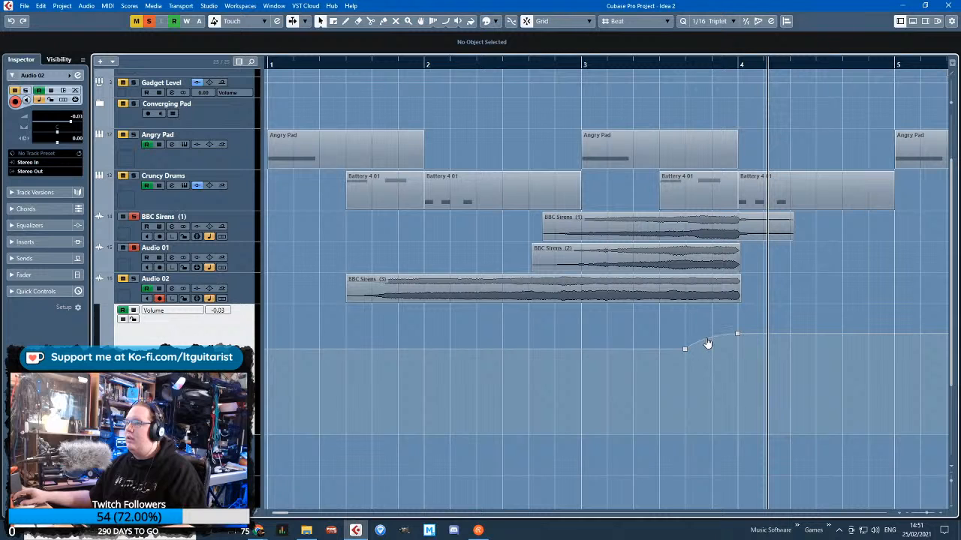
left_click_drag(625, 349, 581, 379)
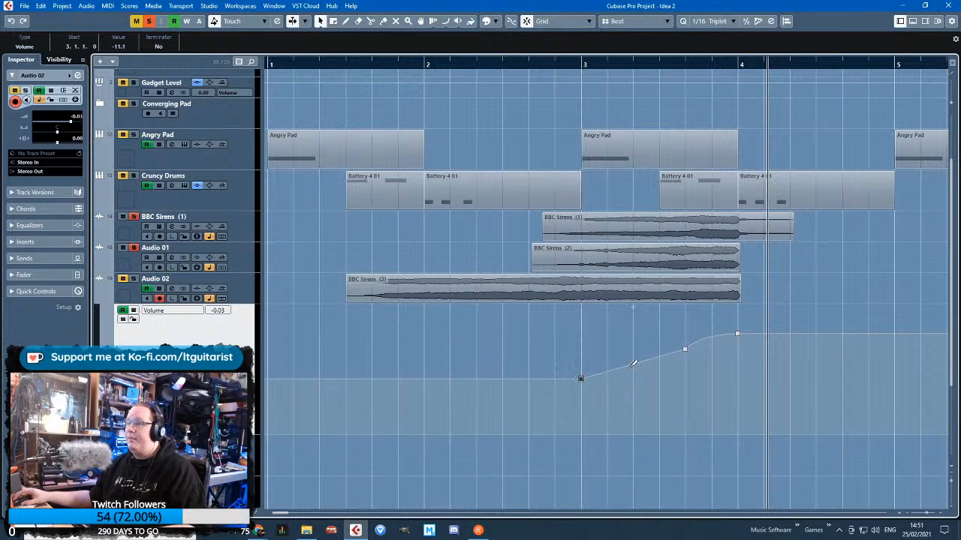
left_click_drag(691, 350, 691, 346)
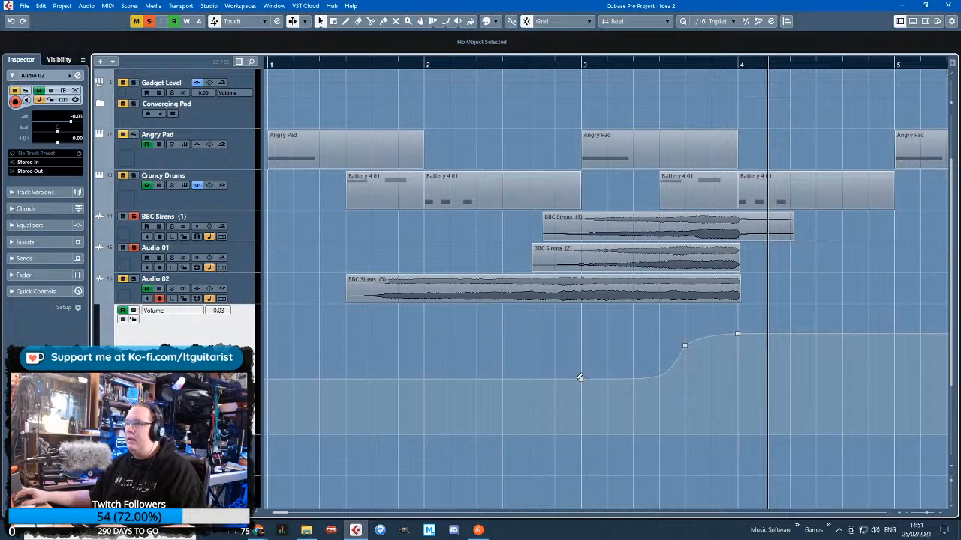
Move the bar 3 volume point to 1.6.1.0 at -18.4, add a slightly lower point at 1.4, and solo Audio 02
left_click_drag(580, 376, 397, 399)
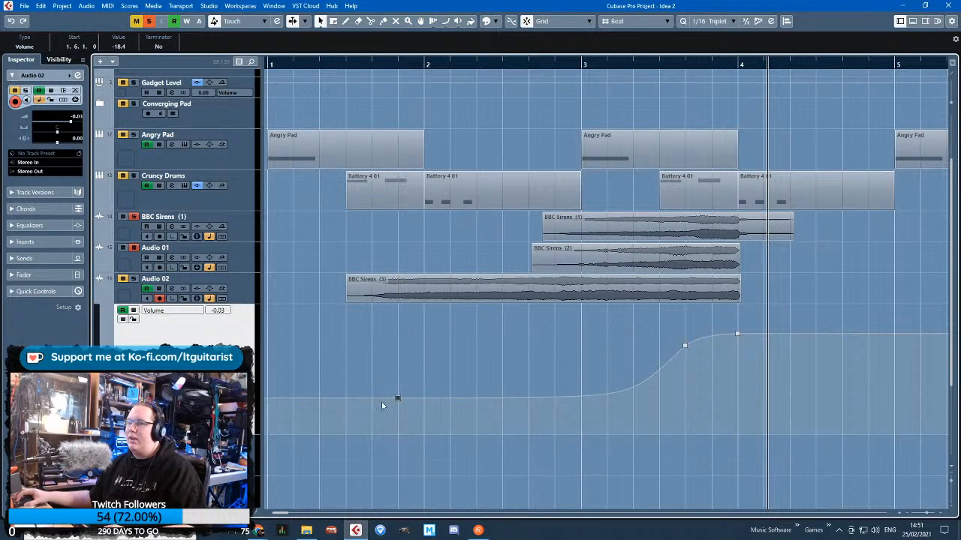
left_click(345, 400)
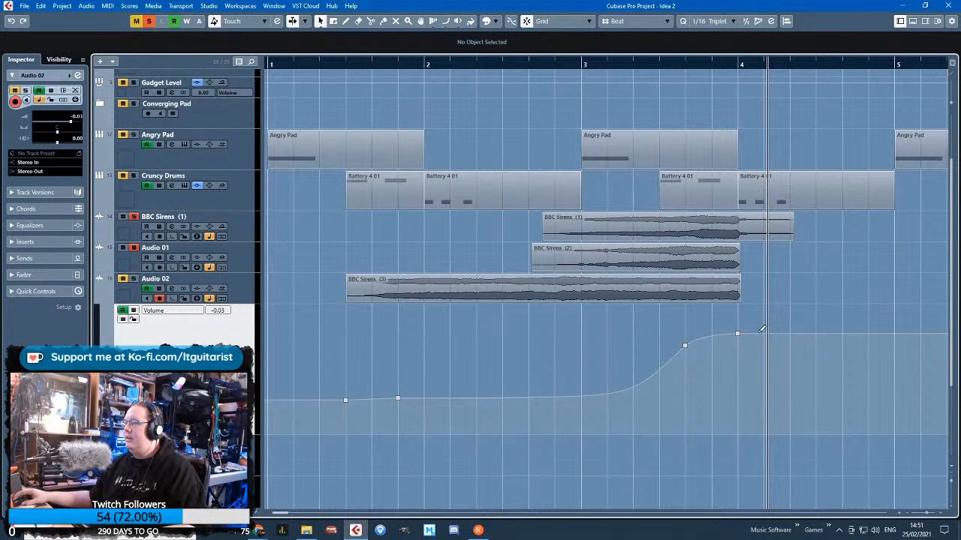
left_click(395, 86)
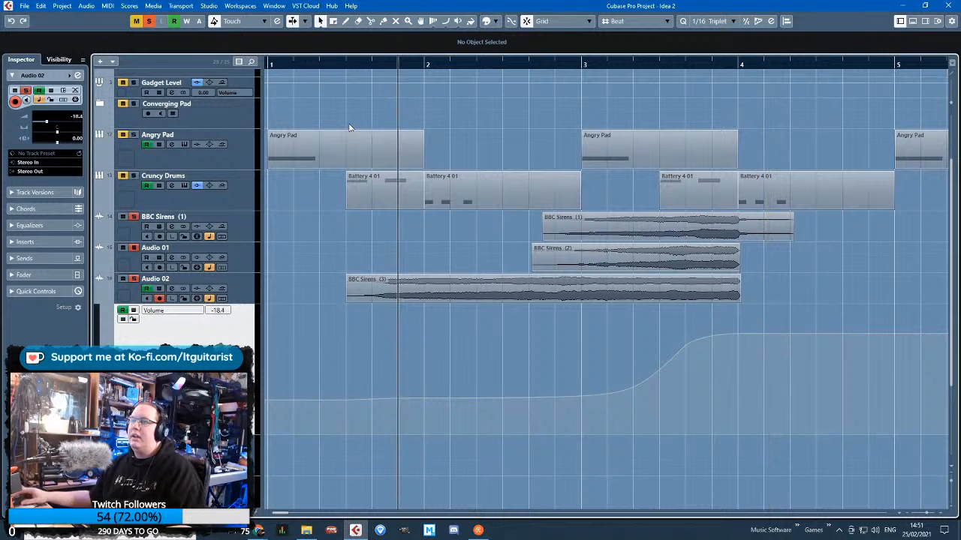
Pan BBC Sirens (1) to L62 and Audio 01 to R81, then play the soloed siren tracks
left_click(225, 218)
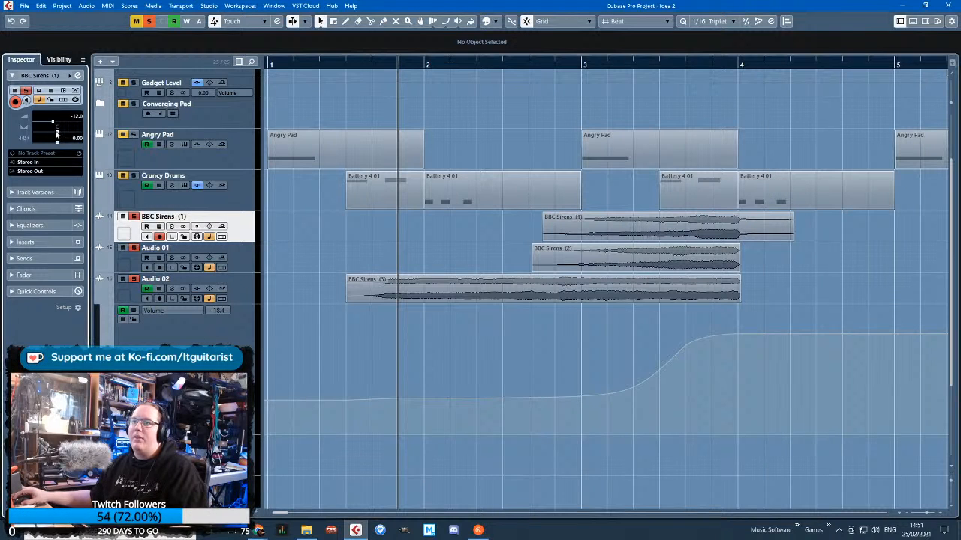
key("Down")
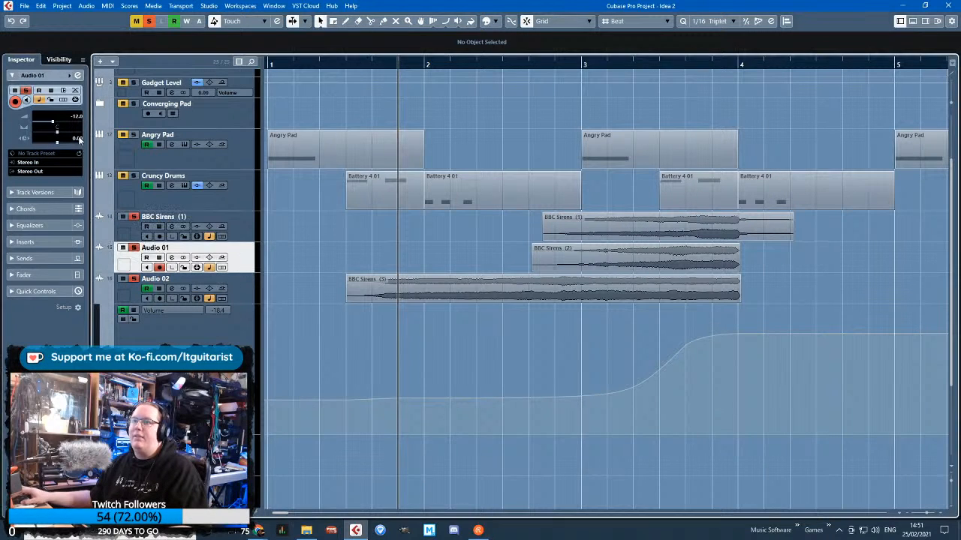
left_click_drag(428, 63, 347, 77)
key("space")
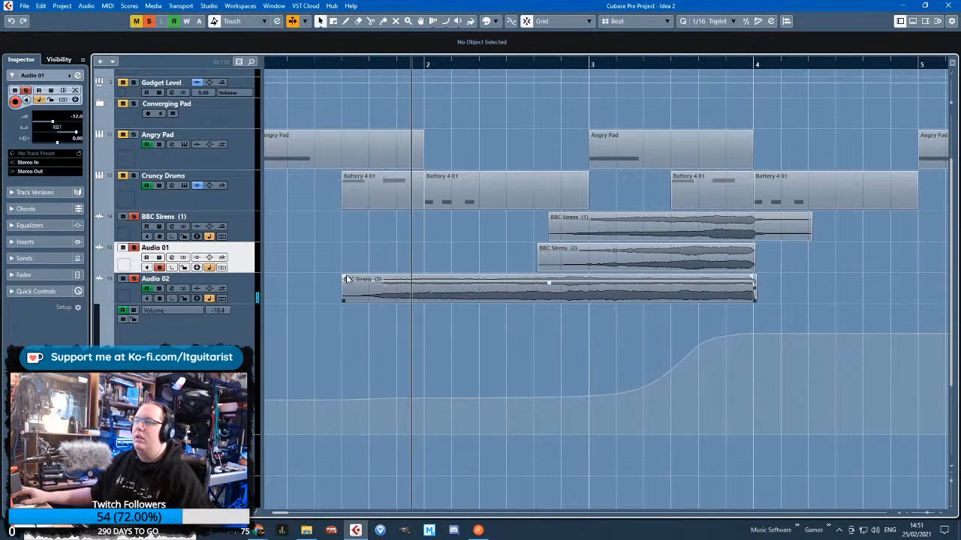
left_click(363, 283)
left_click(441, 254)
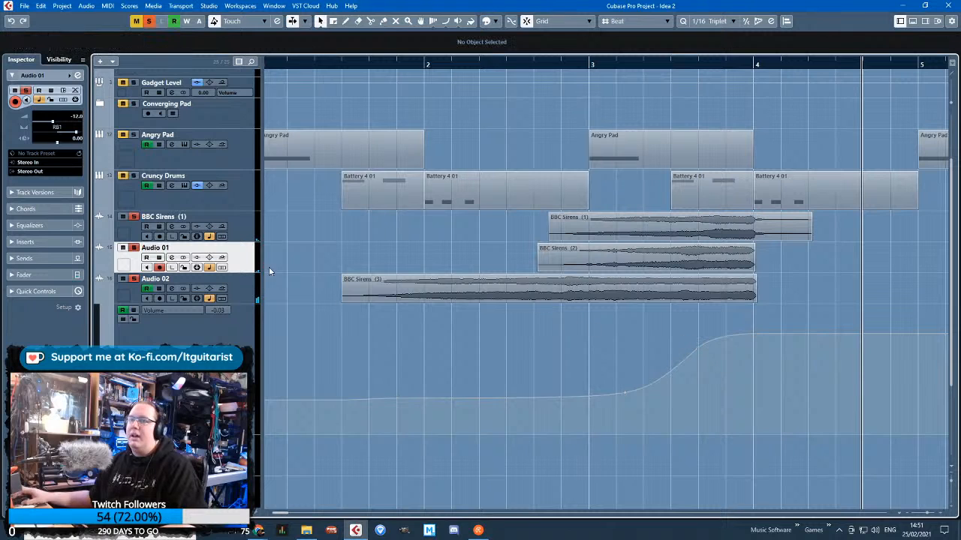
Cut the low end with the equalizers of Audio 02, Audio 01 and BBC Sirens (1), using -24 dB at 20 Hz
left_click(264, 290)
left_click(369, 64)
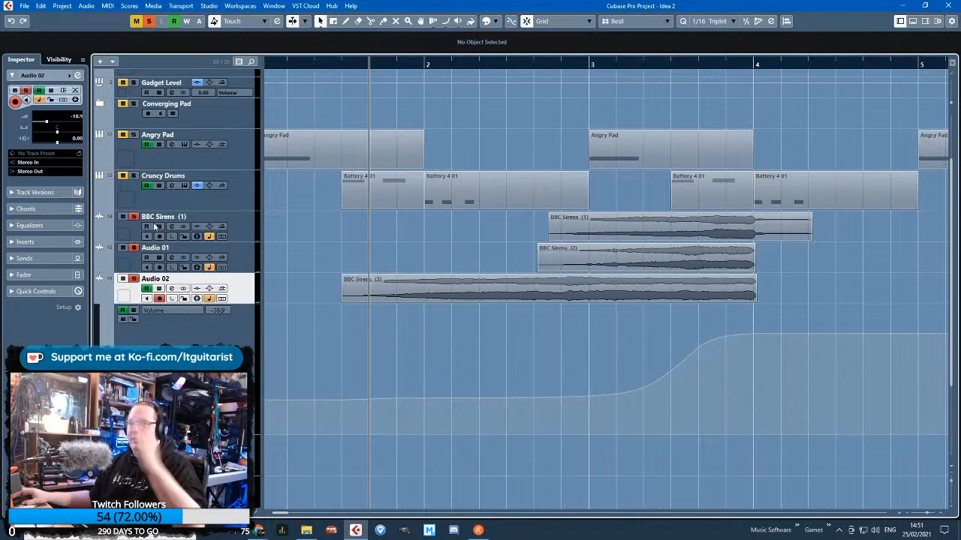
left_click(13, 242)
left_click(12, 124)
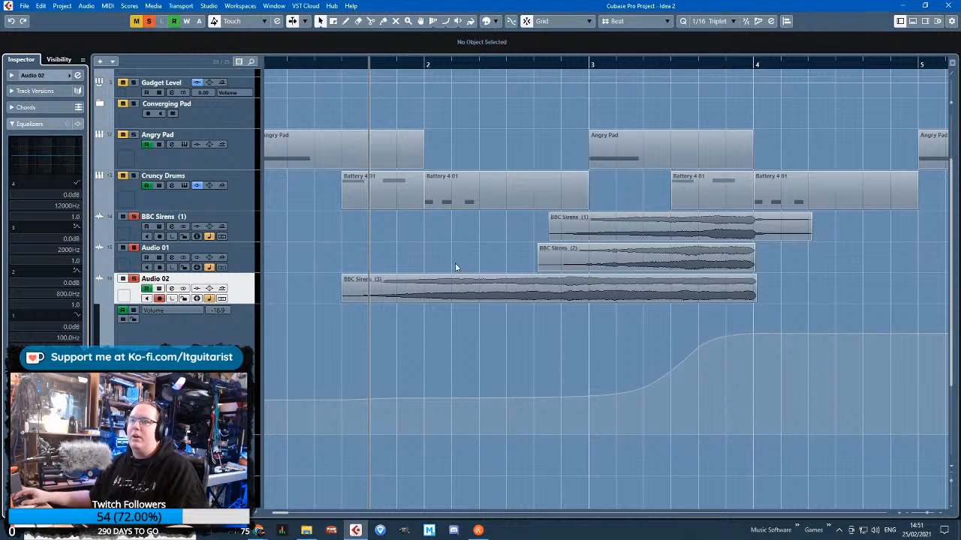
key("space")
left_click_drag(31, 156, 9, 188)
left_click(241, 250)
key("Up")
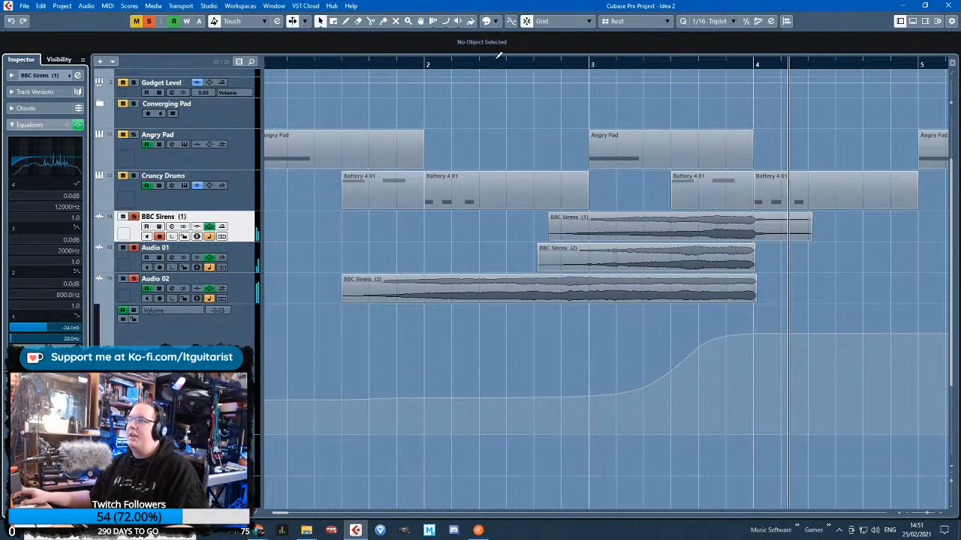
left_click(405, 65)
Insert the Vibrato modulation effect in the first insert slot of Audio 02
left_click(243, 291)
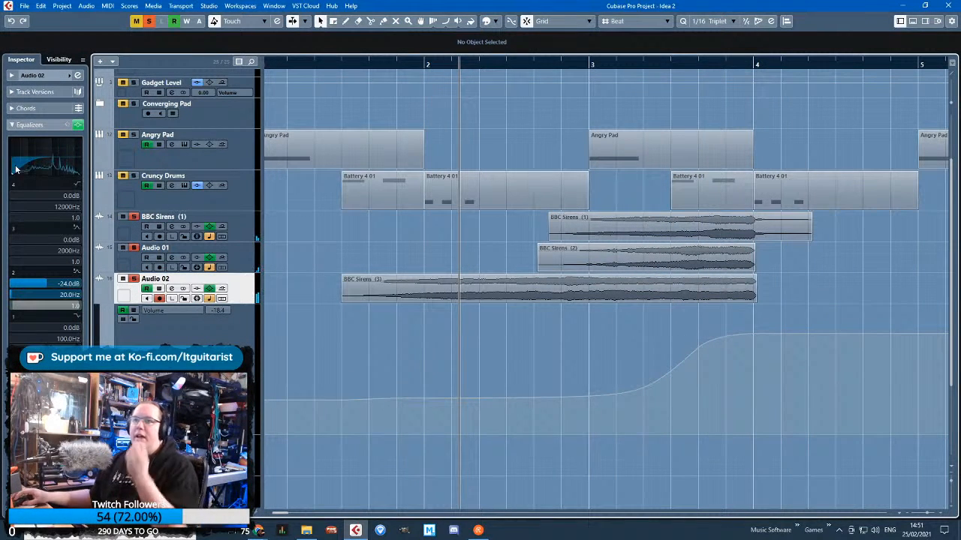
left_click(76, 159)
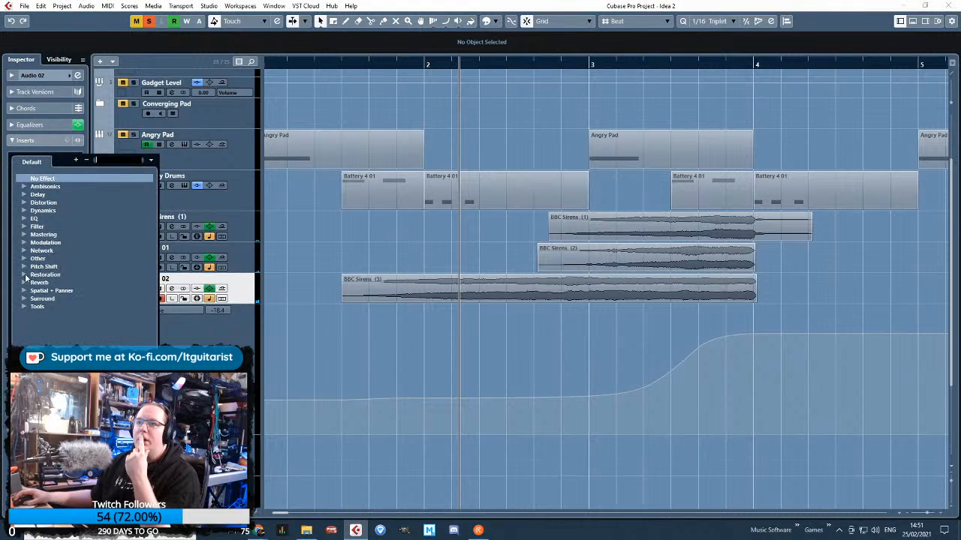
left_click(27, 244)
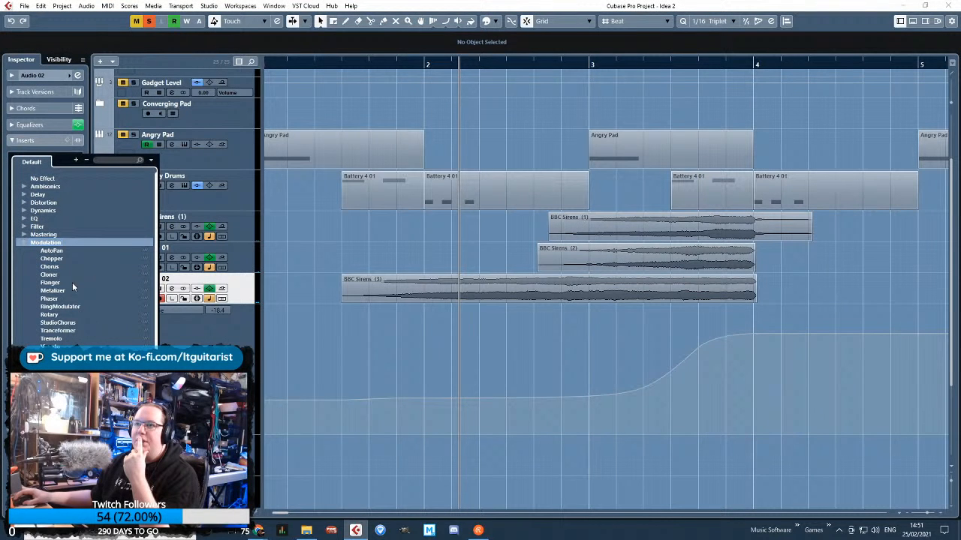
left_click(52, 342)
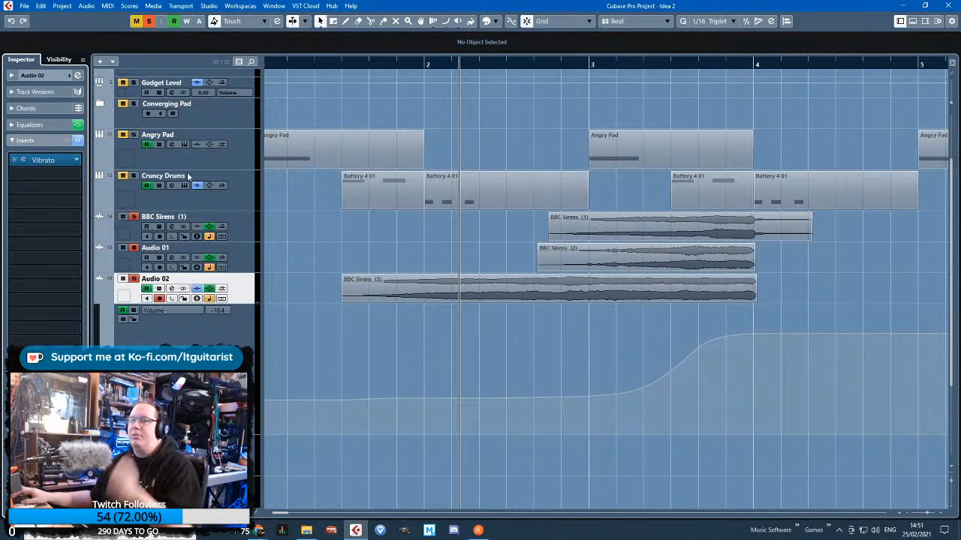
Leave only Audio 02 soloed and mark the range from bar 2 to bar 4 for looped playback
left_click(134, 248)
left_click(134, 216)
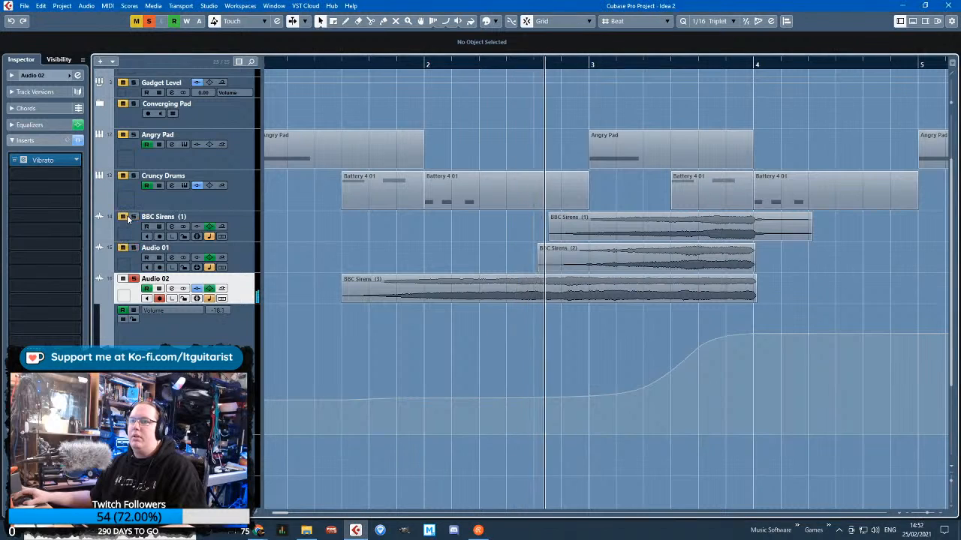
left_click(36, 158)
left_click_drag(432, 60, 765, 92)
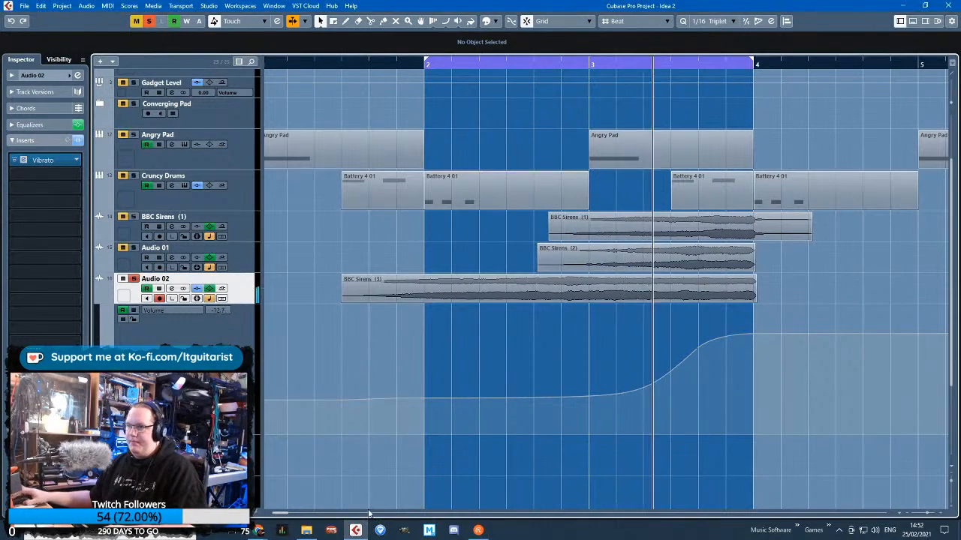
left_click(356, 531)
left_click(356, 531)
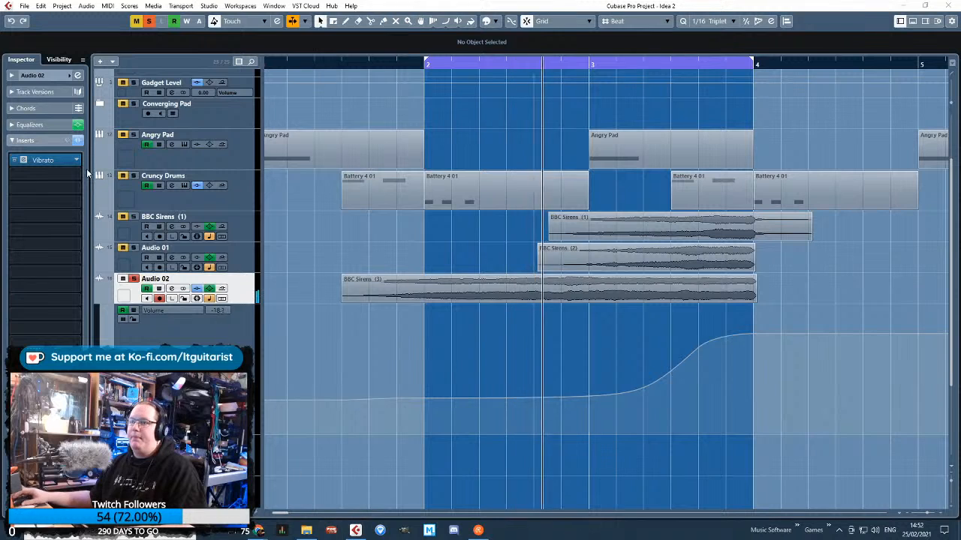
Replace the Vibrato insert on Audio 02 with the Phaser modulation effect
left_click(77, 161)
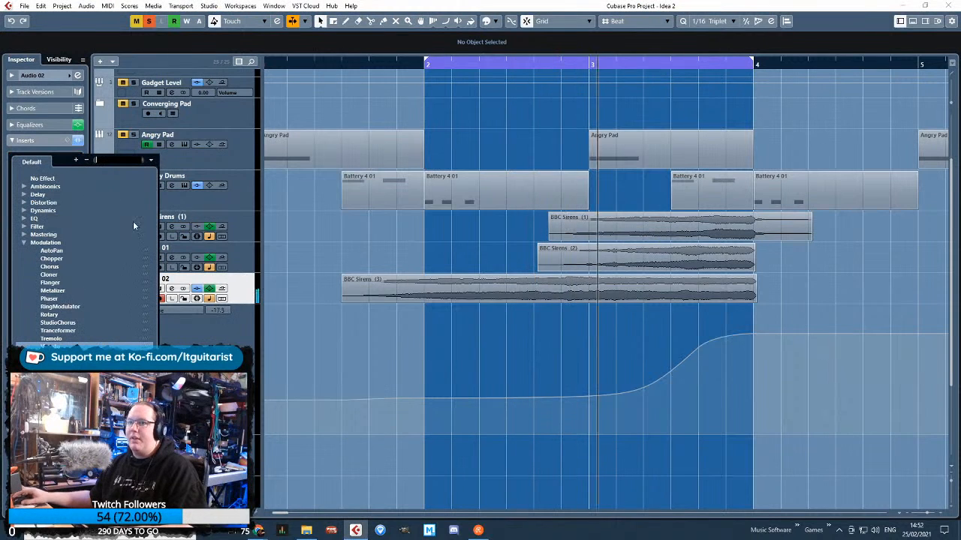
left_click(23, 242)
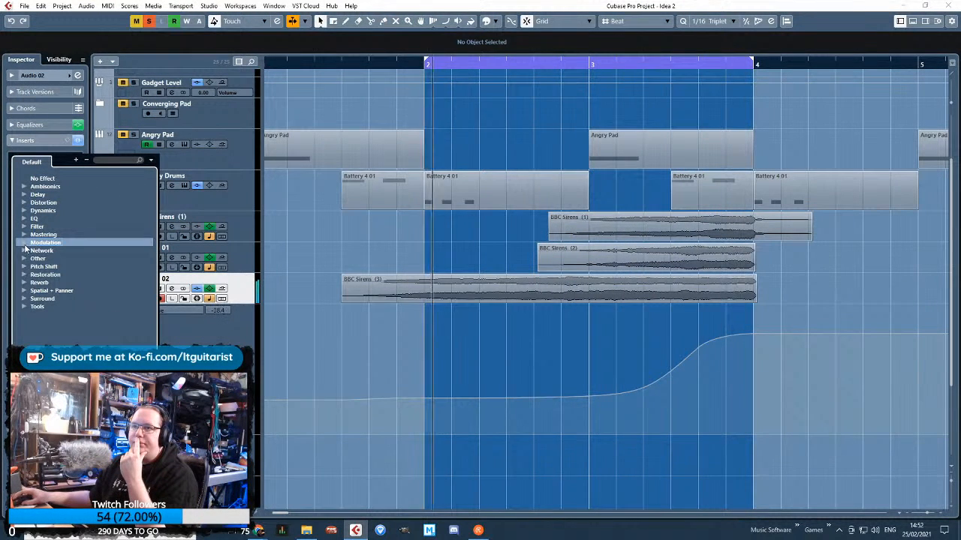
left_click(24, 243)
left_click(48, 298)
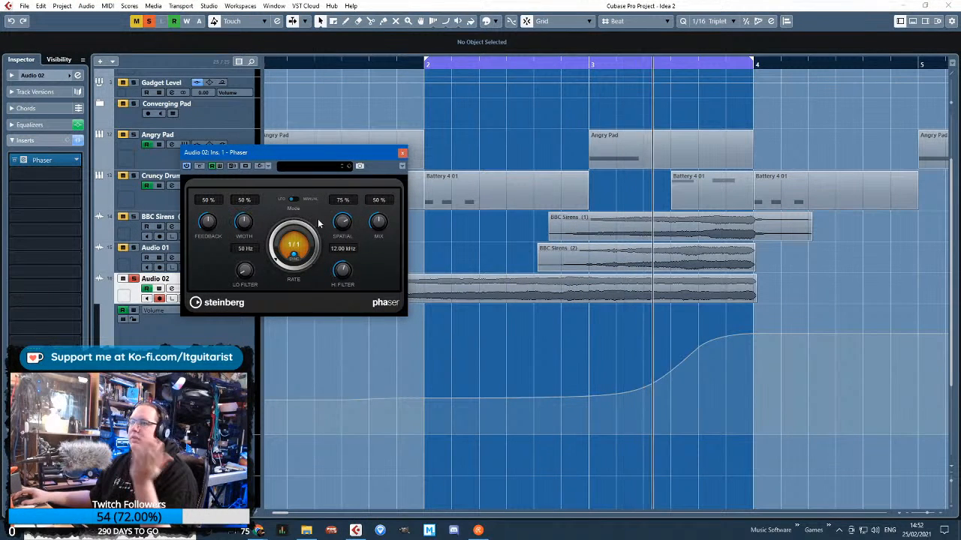
Set the Phaser to 67% feedback, 70% width, 14.73 kHz high filter, 34% mix and an unsynced 0.6 Hz rate, and close it
left_click_drag(249, 225, 211, 213)
left_click_drag(337, 275, 342, 265)
left_click_drag(380, 223, 387, 213)
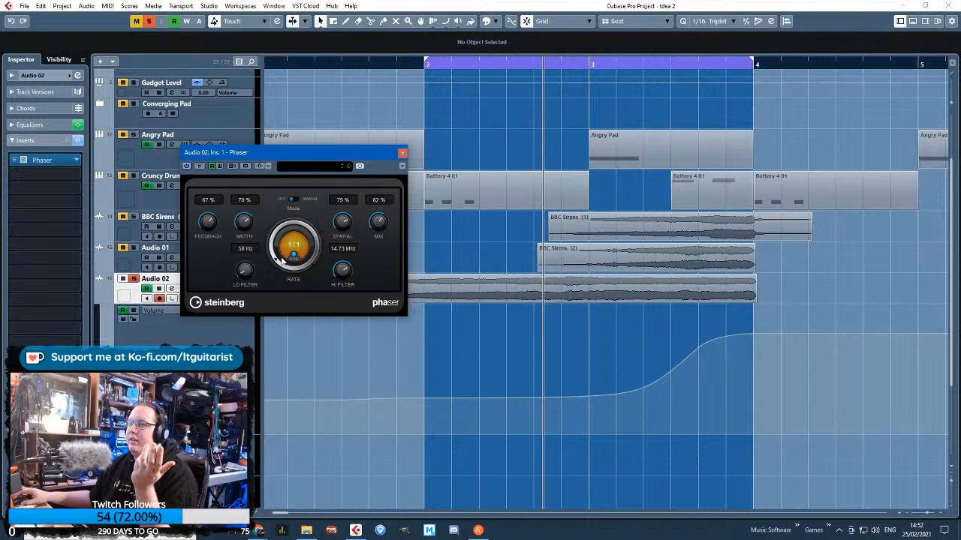
left_click(293, 255)
left_click_drag(276, 256, 277, 250)
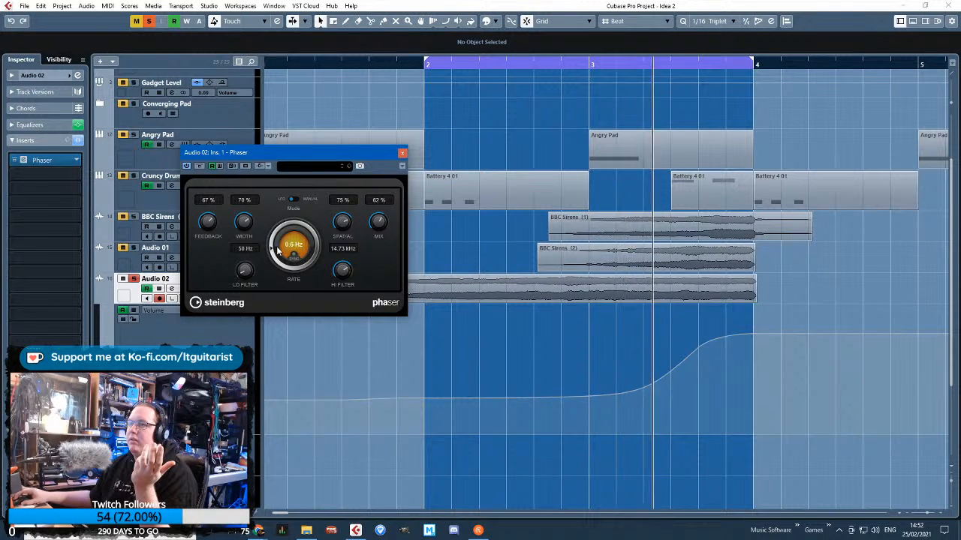
left_click_drag(381, 222, 357, 248)
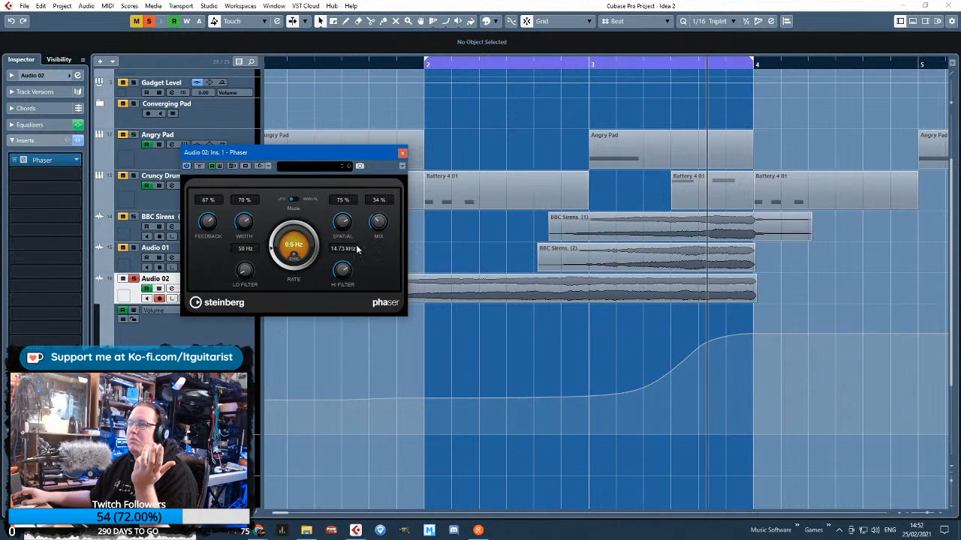
left_click(403, 155)
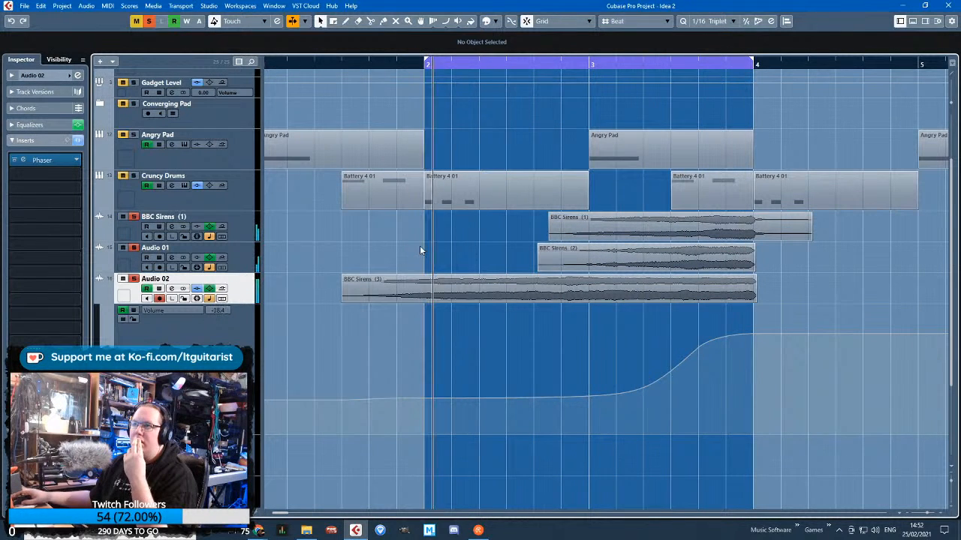
Clear the solos on all tracks and play the opening section with the full arrangement
key("space")
key("g")
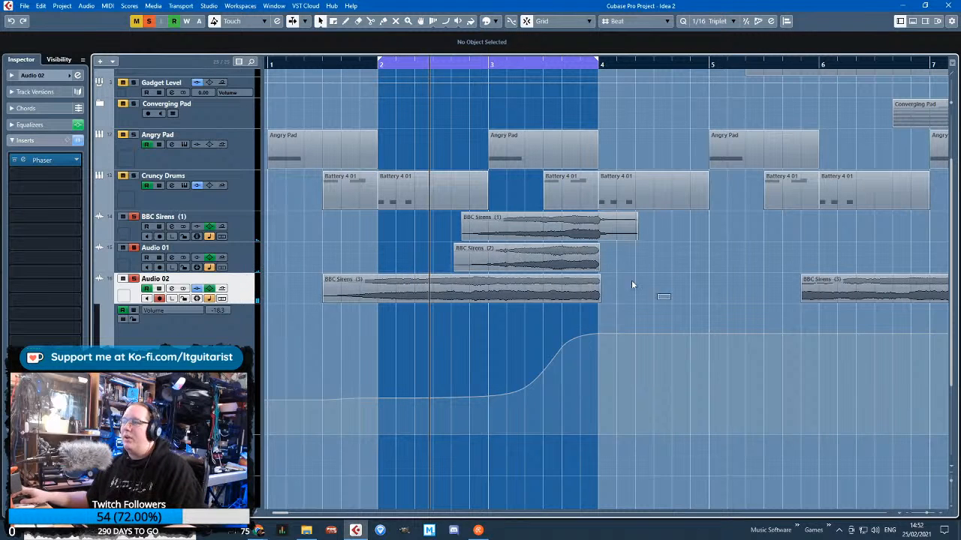
left_click_drag(631, 284, 546, 220)
left_click(375, 232)
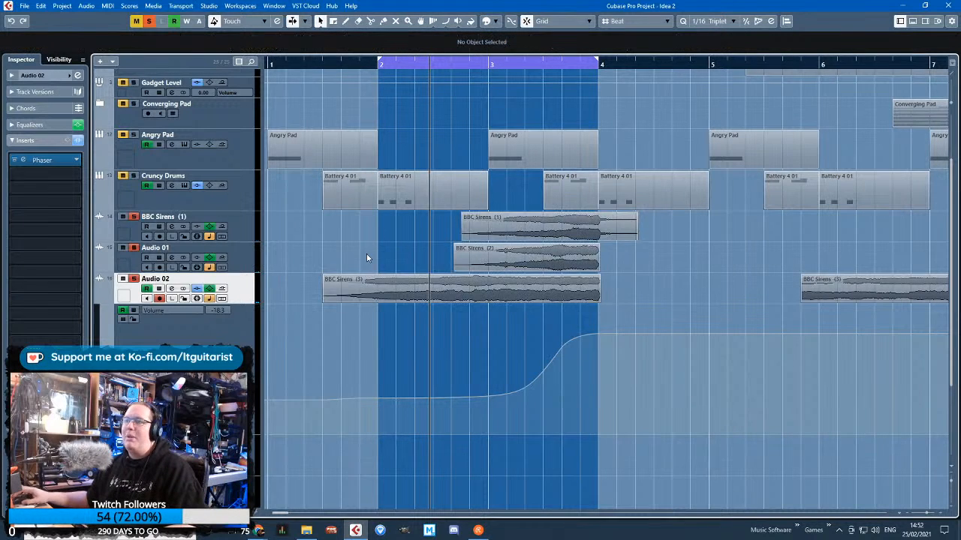
scroll(317, 225, "up", 3)
left_click_drag(342, 64, 311, 63)
key("space")
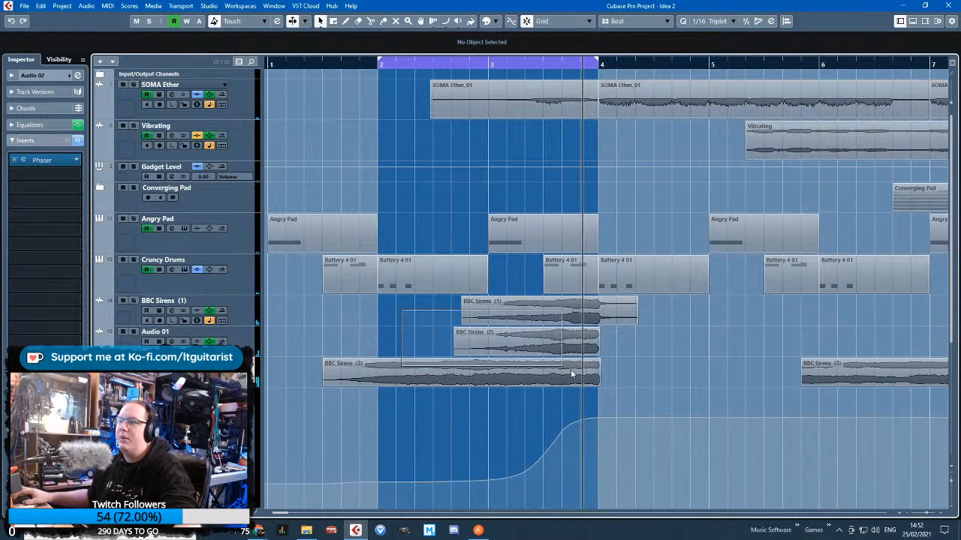
Lower the clip volume of the three overlapping BBC Sirens clips before bar 4 by 4.94 dB and play them back
left_click_drag(570, 370, 463, 373)
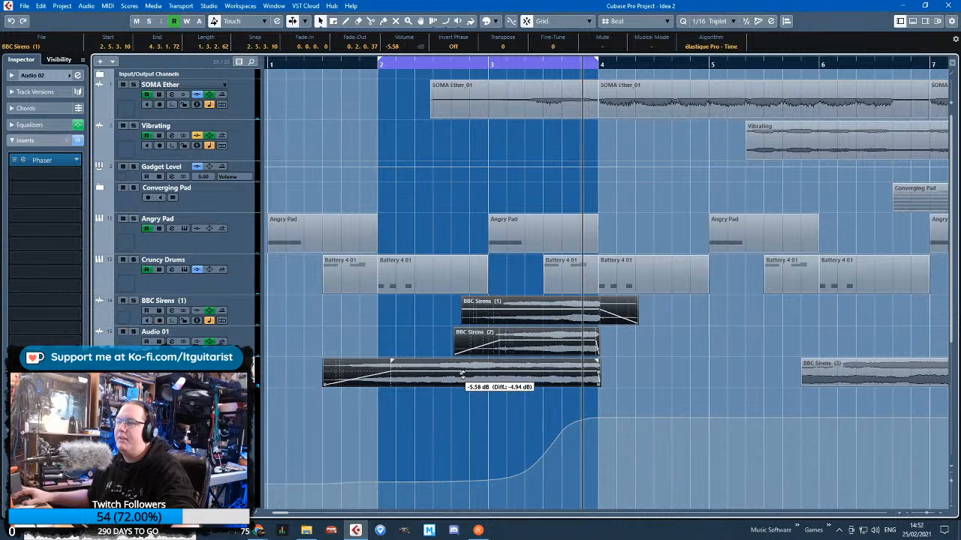
left_click_drag(361, 63, 358, 73)
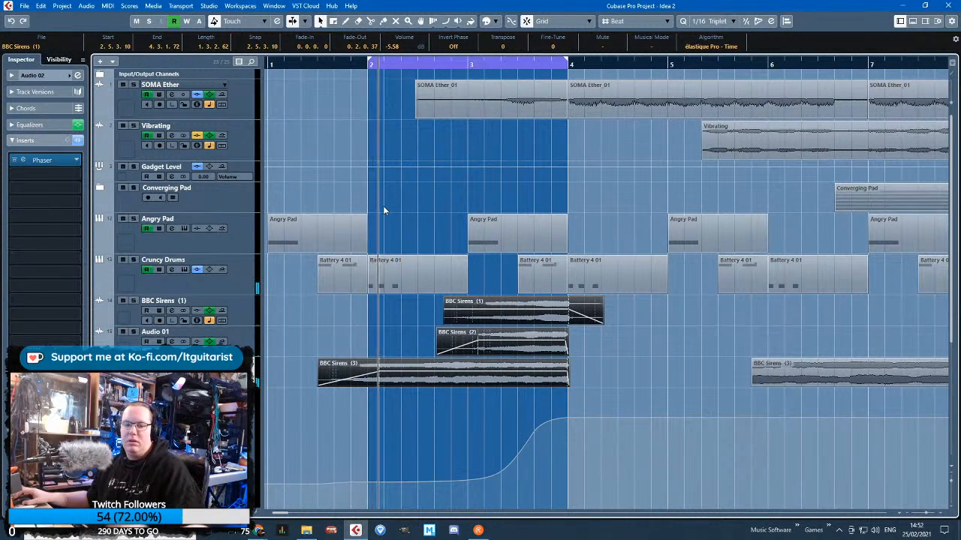
left_click(342, 324)
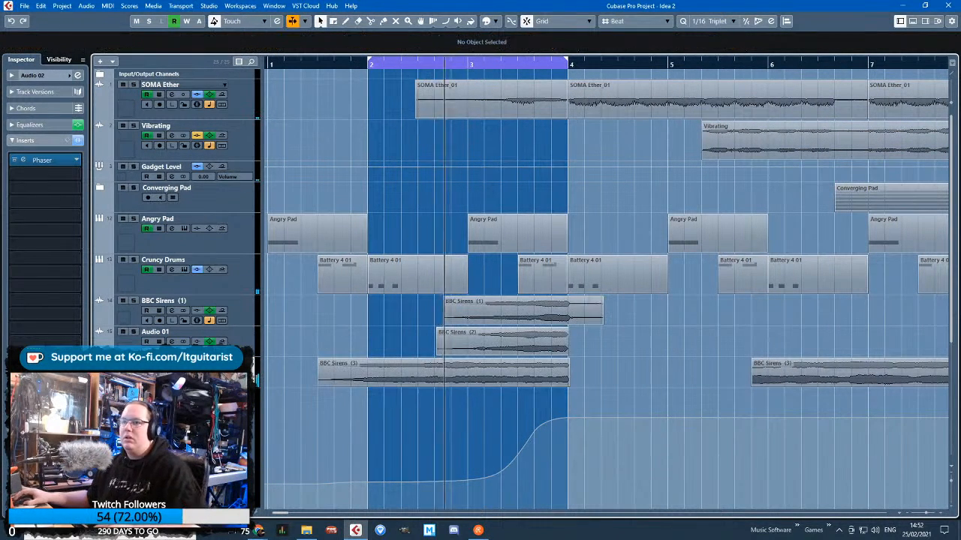
Lower Audio 02's volume automation point at bar 4 to -6.12 and the point at 3.5.1.0 to -10.8
left_click(23, 75)
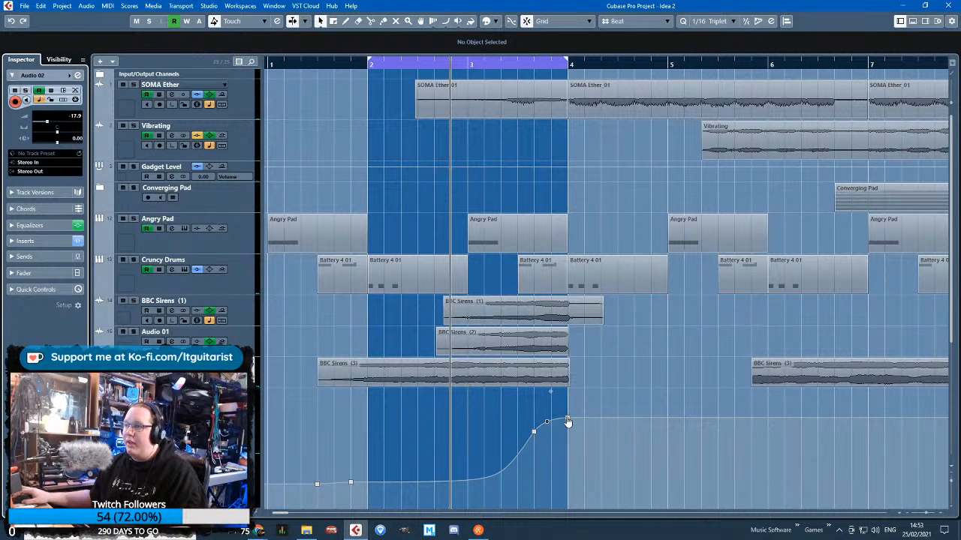
left_click_drag(568, 422, 568, 445)
scroll(565, 451, "down", 2)
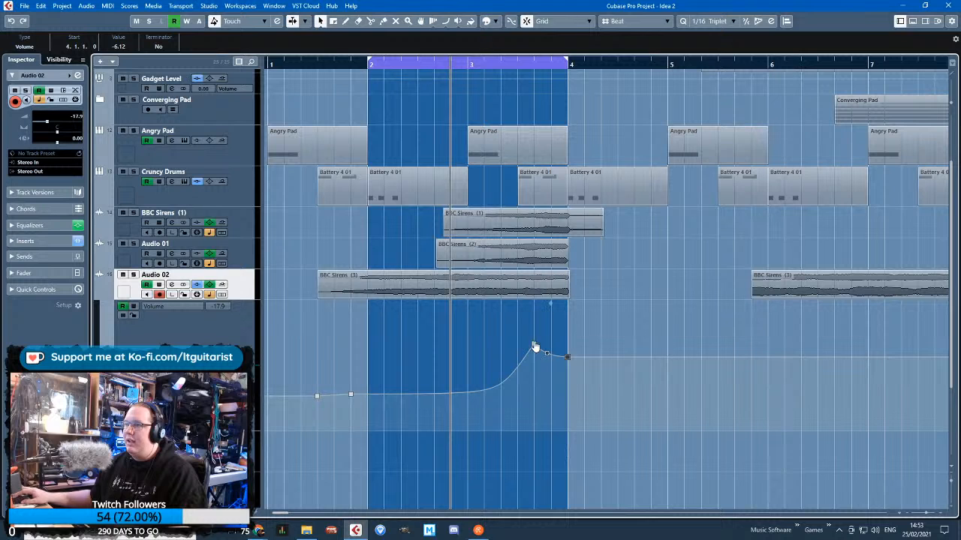
left_click_drag(535, 346, 534, 359)
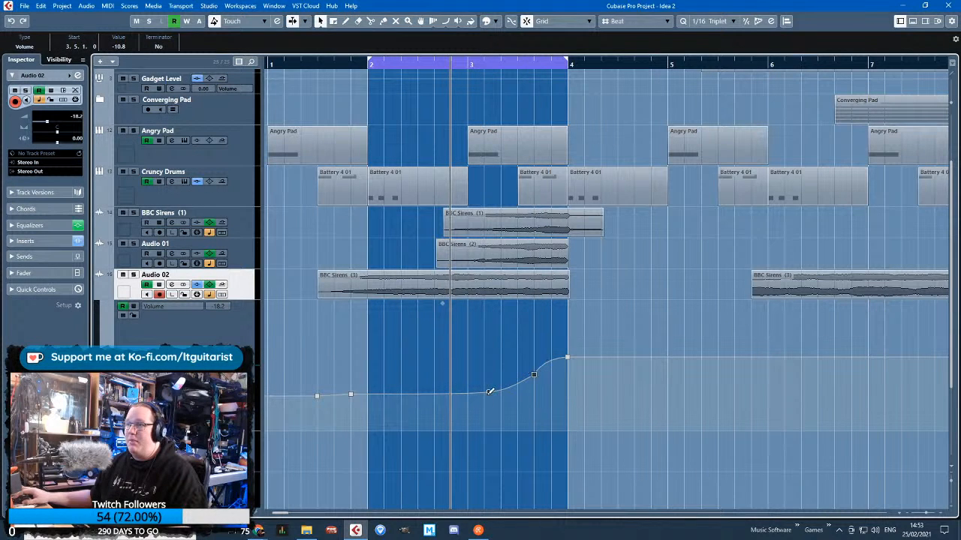
Lower Audio 02's early volume points, with 1.6.1.0 at -26.7, raise the 3.5 point slightly and play the loop
left_click_drag(313, 395, 350, 412)
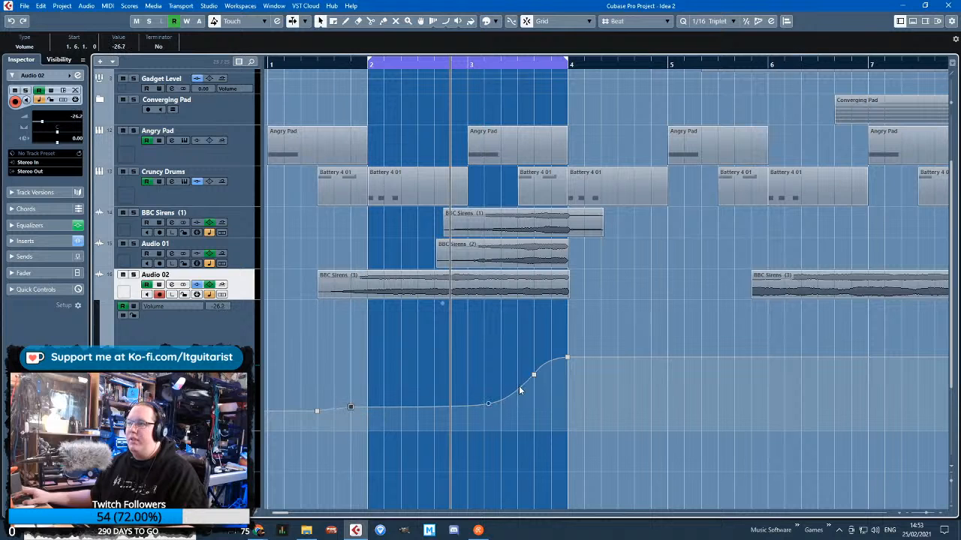
left_click_drag(535, 380, 534, 374)
left_click(564, 324)
key("space")
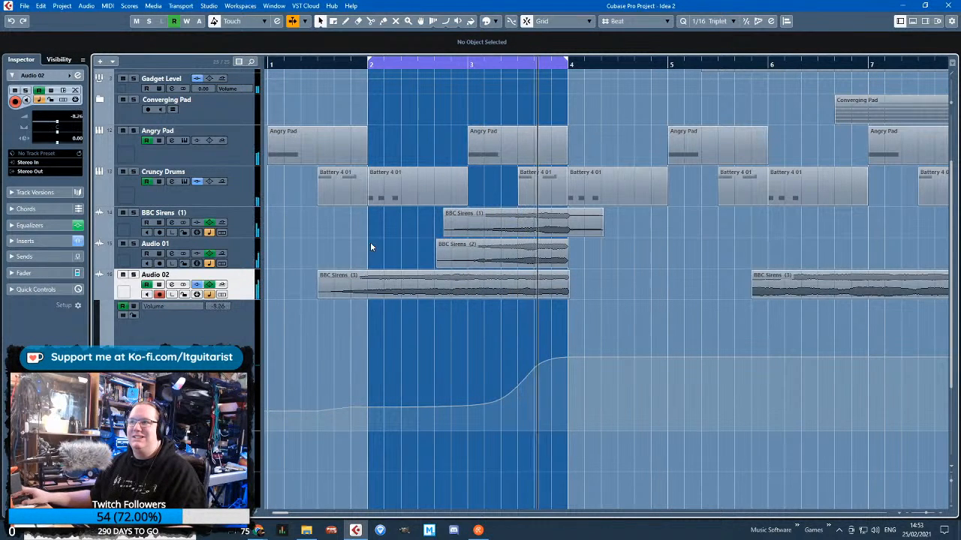
Automate a volume rise on BBC Sirens (1) from -25.4 at 2.6.1.0 to a higher point at bar 4
left_click(244, 225)
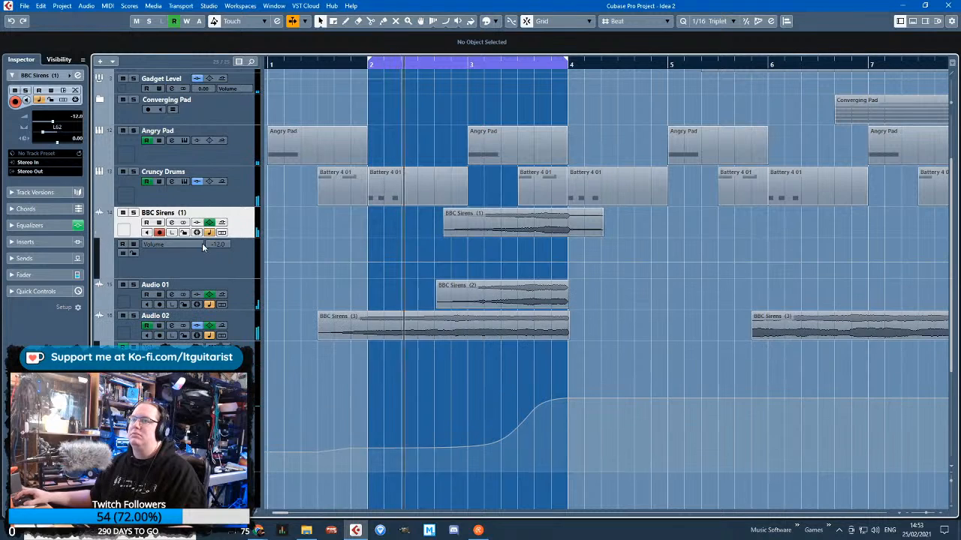
left_click_drag(568, 262, 568, 266)
left_click(453, 268)
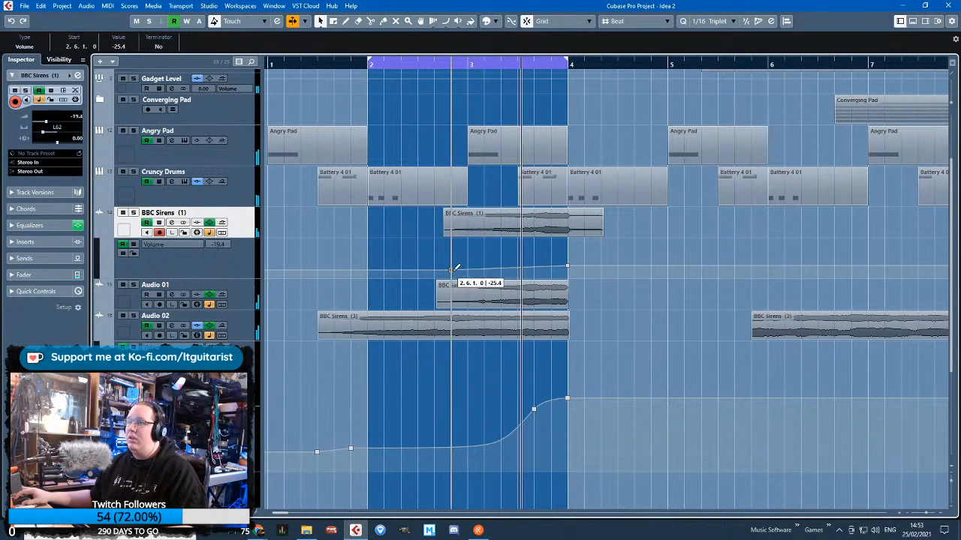
Automate a volume rise on Audio 01 from -22.1 at 2.6.1.0 to a higher point at bar 4, and hide the upper automation lanes
left_click(98, 307)
left_click(99, 307)
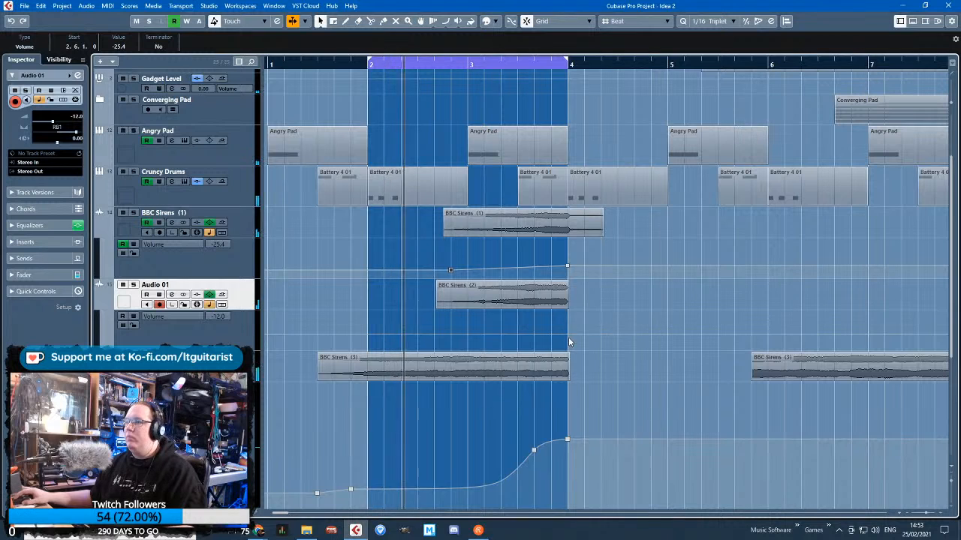
left_click(568, 334)
left_click_drag(568, 334, 568, 338)
left_click(451, 341)
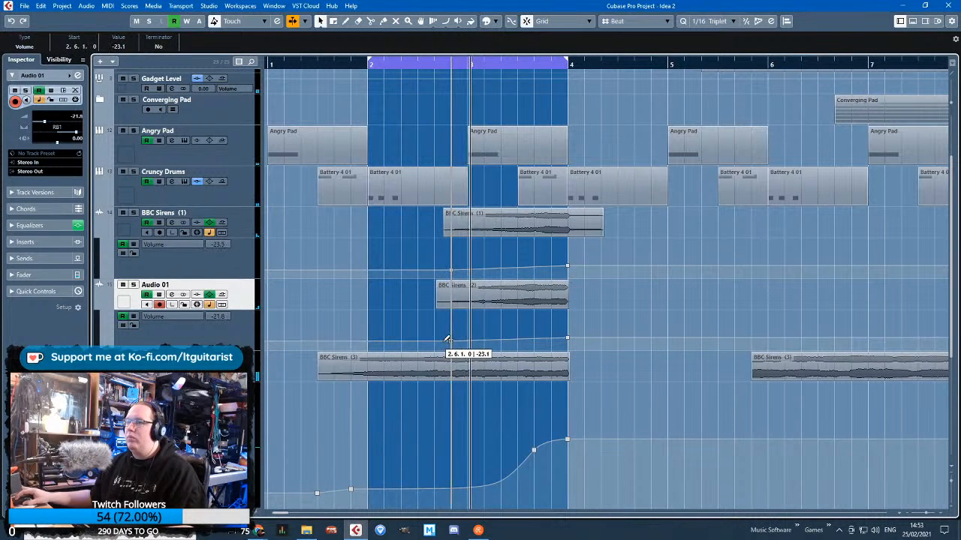
left_click(451, 341)
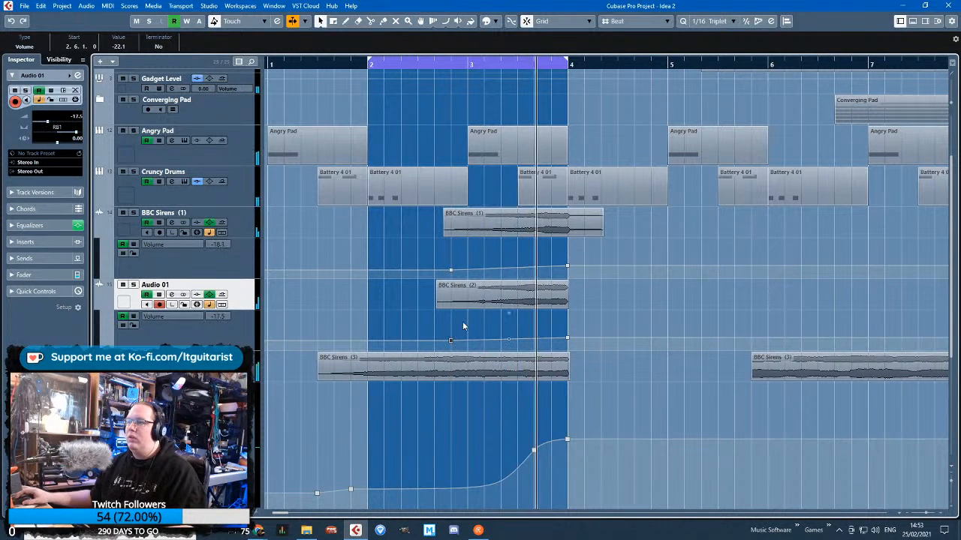
left_click(98, 307)
left_click(97, 235)
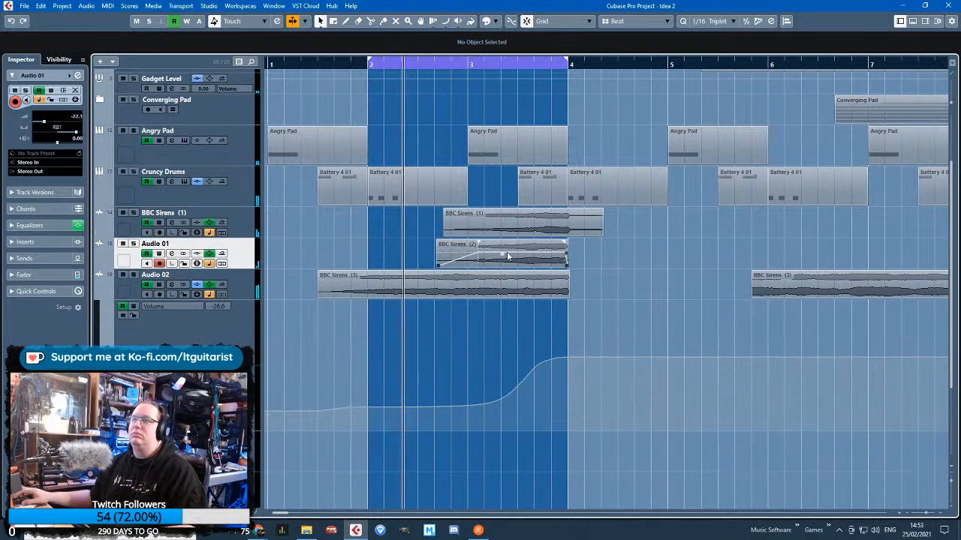
Lower Audio 02's early volume points, with 1.4.1.0 at -45.4, and set the point at 3.5.1.0 to -10.8
key("g")
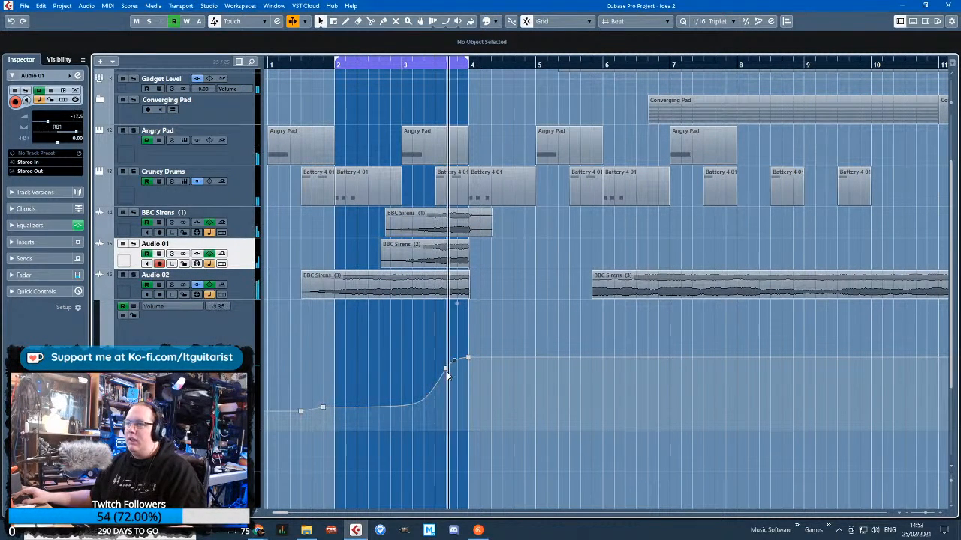
left_click_drag(446, 369, 446, 377)
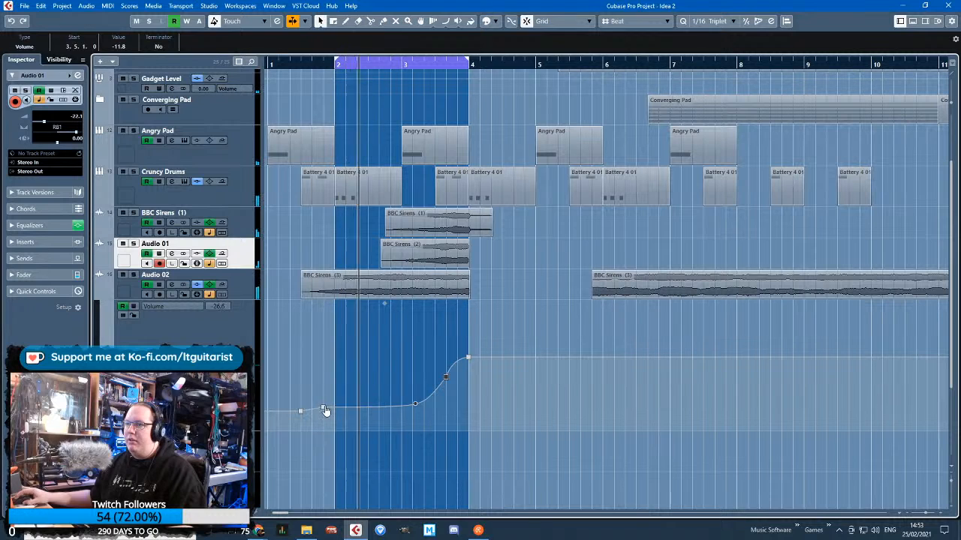
left_click_drag(323, 408, 301, 421)
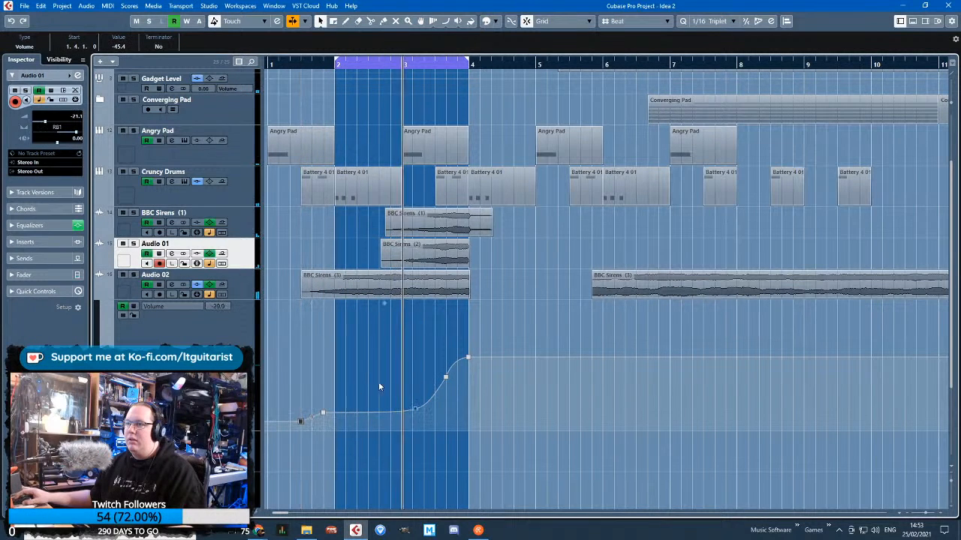
scroll(447, 370, "up", 3)
left_click_drag(446, 378, 446, 374)
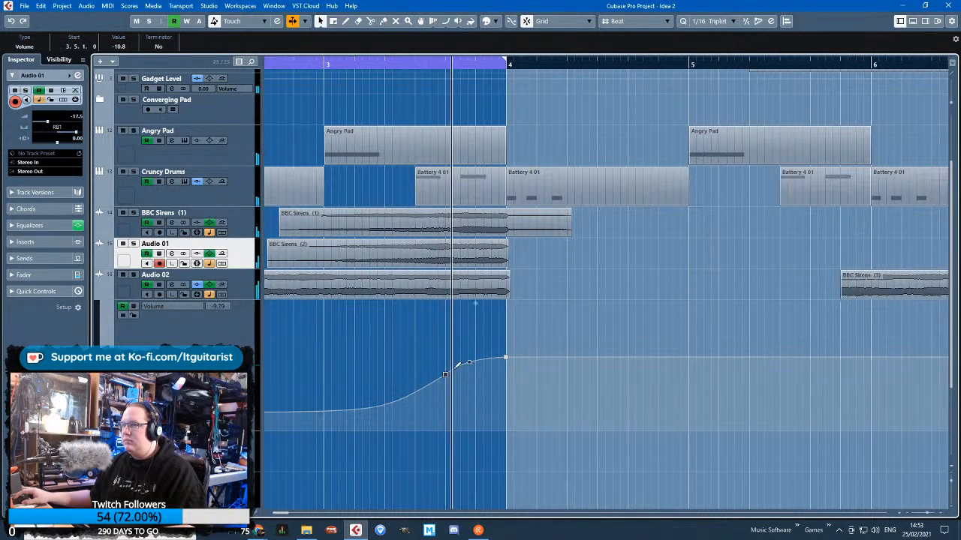
left_click(423, 342)
scroll(422, 342, "down", 3)
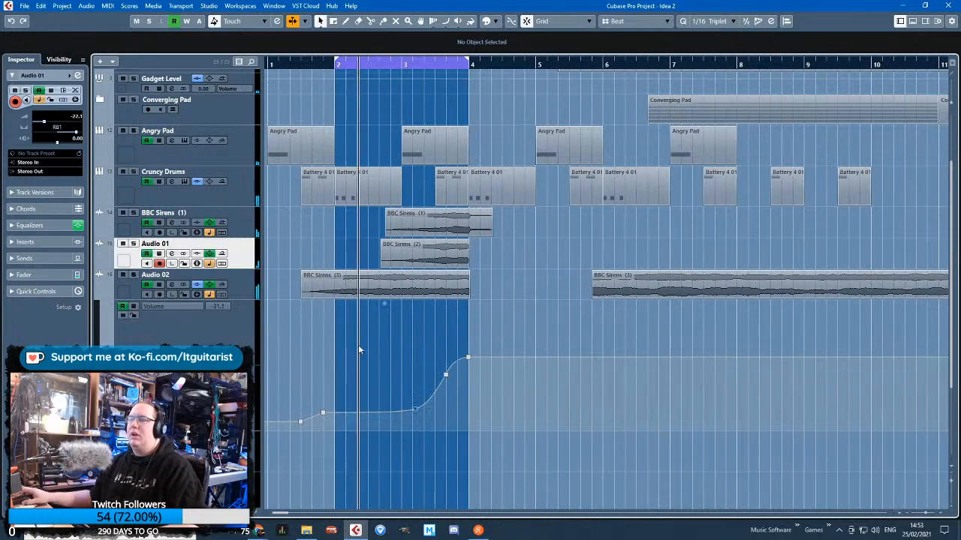
Hide Audio 02's automation lane, delete its BBC Sirens (3) clip starting shortly before bar 6, and turn off cycle playback
left_click(139, 300)
scroll(337, 355, "down", 3)
scroll(426, 357, "up", 3)
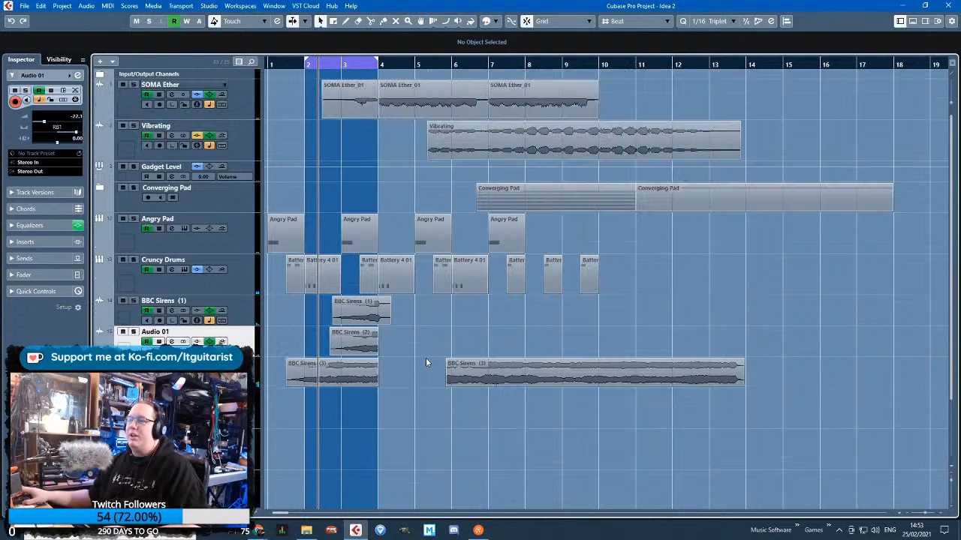
left_click(523, 367)
key("Delete")
scroll(380, 334, "up", 5)
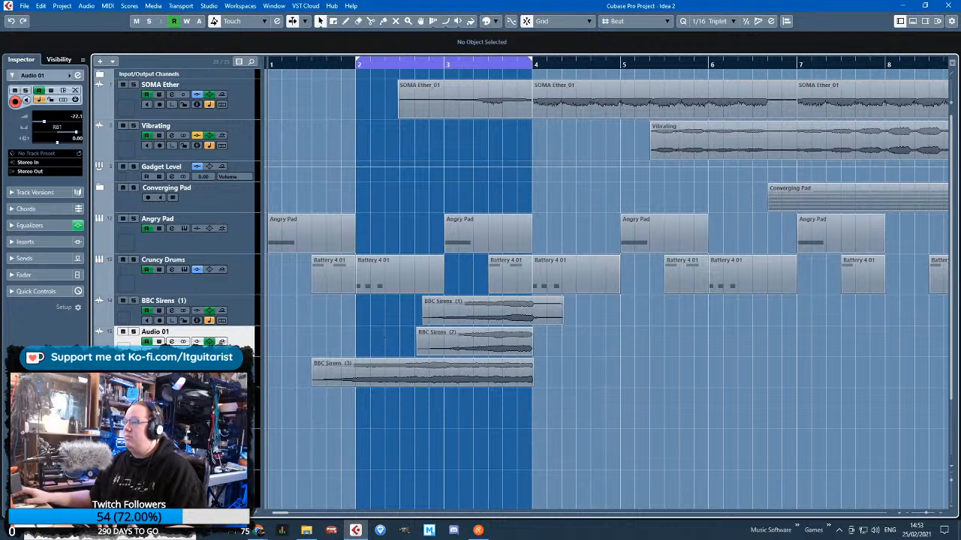
key("KP_Divide")
left_click(312, 136)
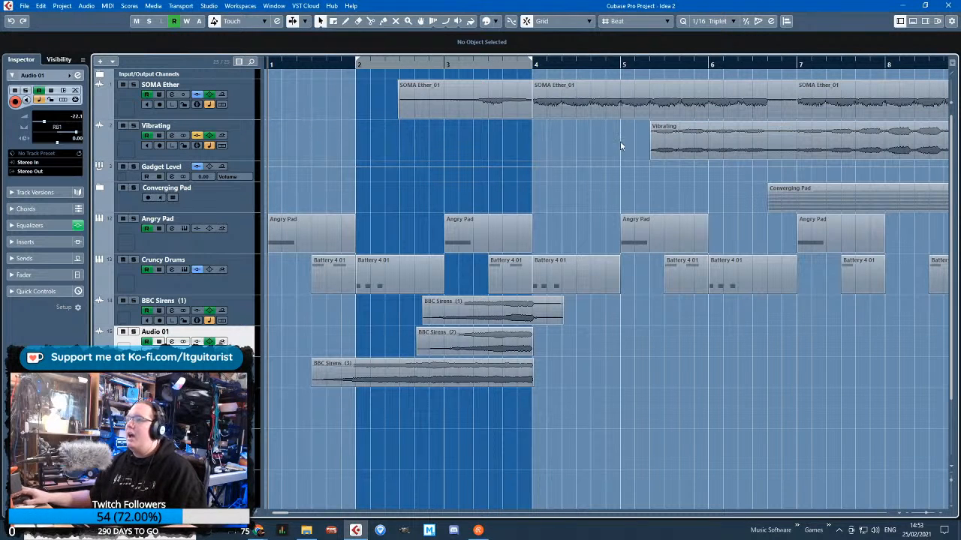
Add a marker track, place it between Cruncy Drums and BBC Sirens (1), and put a marker at bar 1
left_click_drag(551, 63, 165, 11)
right_click(240, 200)
mouse_move(300, 215)
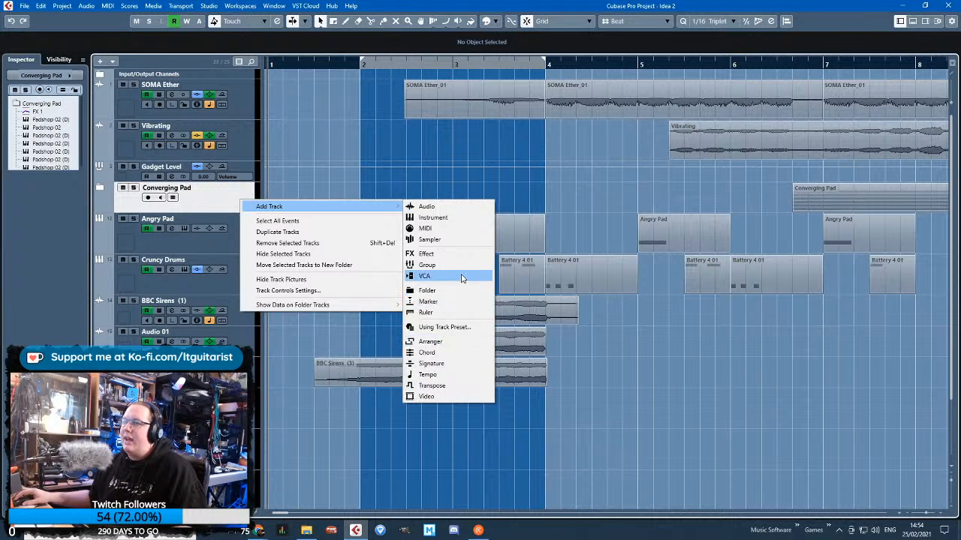
left_click(457, 304)
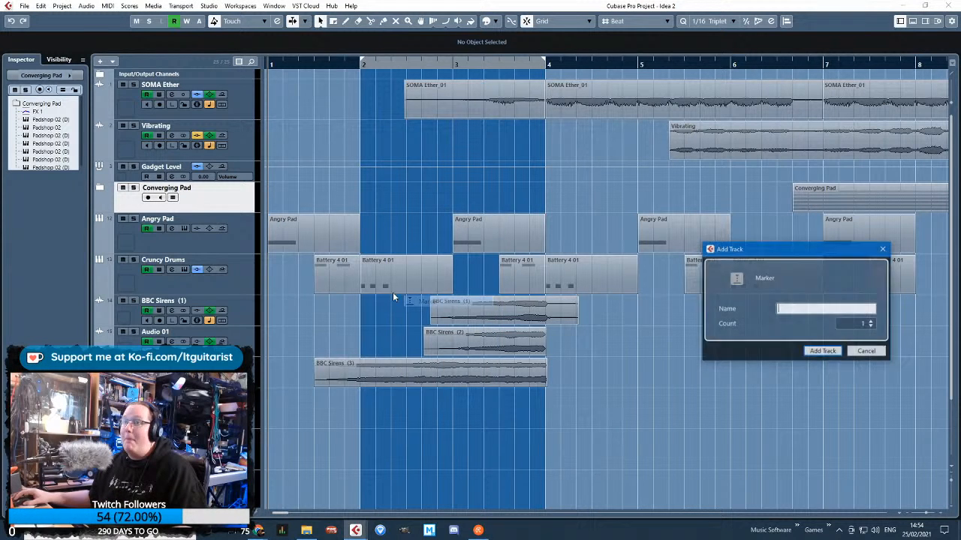
left_click(826, 351)
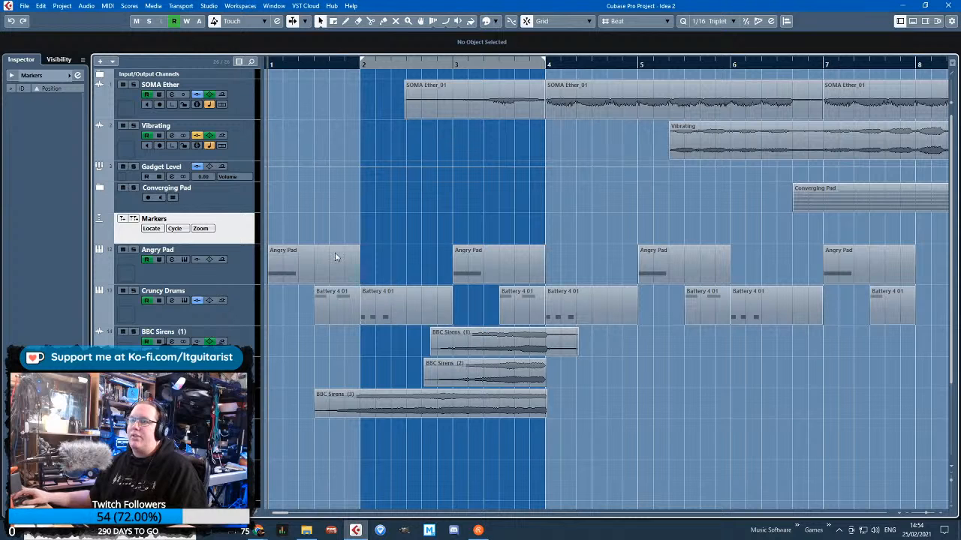
left_click_drag(244, 239, 225, 323)
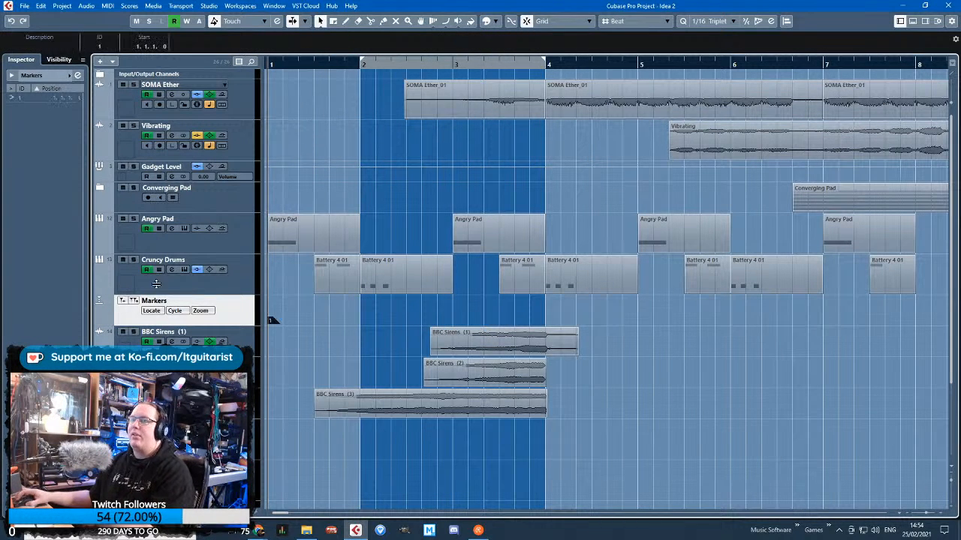
Add markers at bars 2 and 4, shift the bar 4 marker to bar 3 and remove the bar 2 marker
left_click(365, 65)
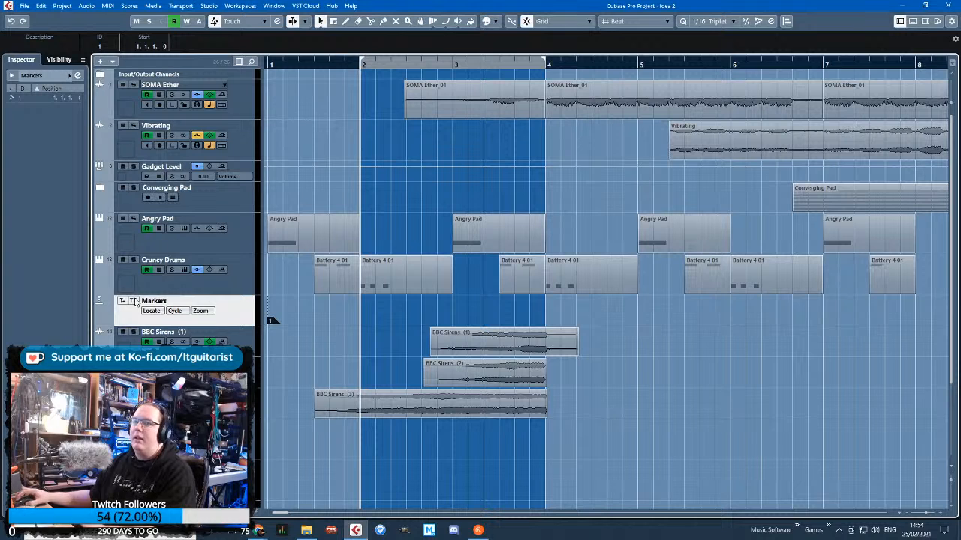
left_click(311, 220)
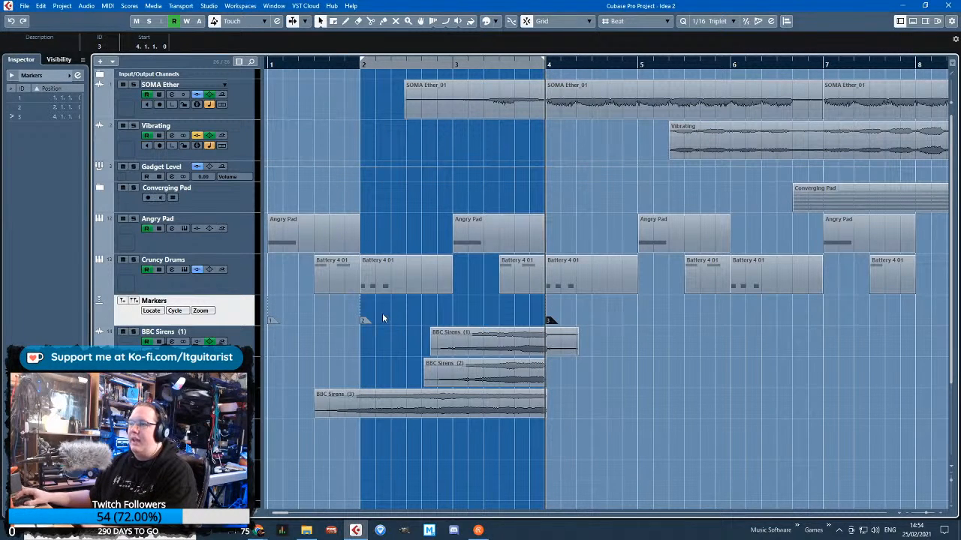
left_click_drag(548, 321, 463, 330)
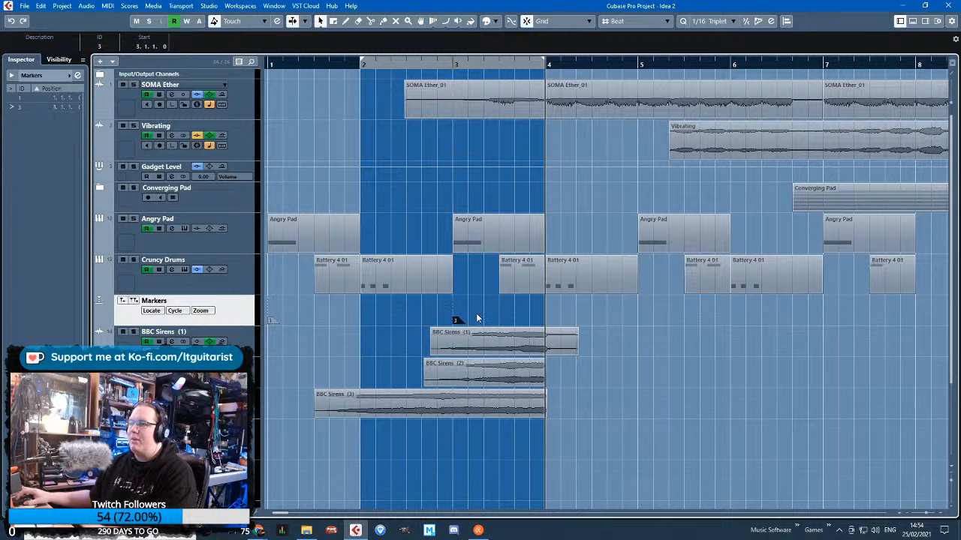
Add markers at bars 4, 5, 6 and 7
left_click_drag(635, 66, 537, 75)
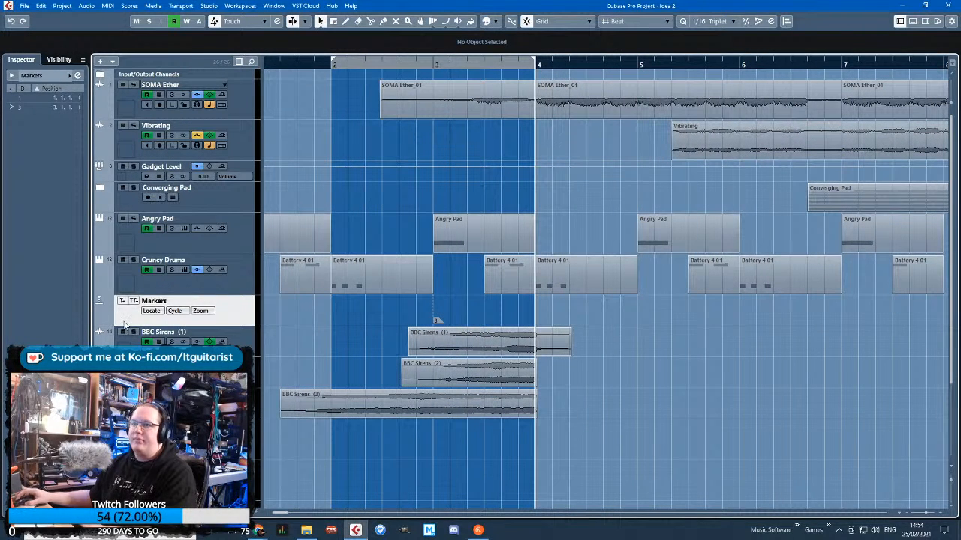
left_click(635, 66)
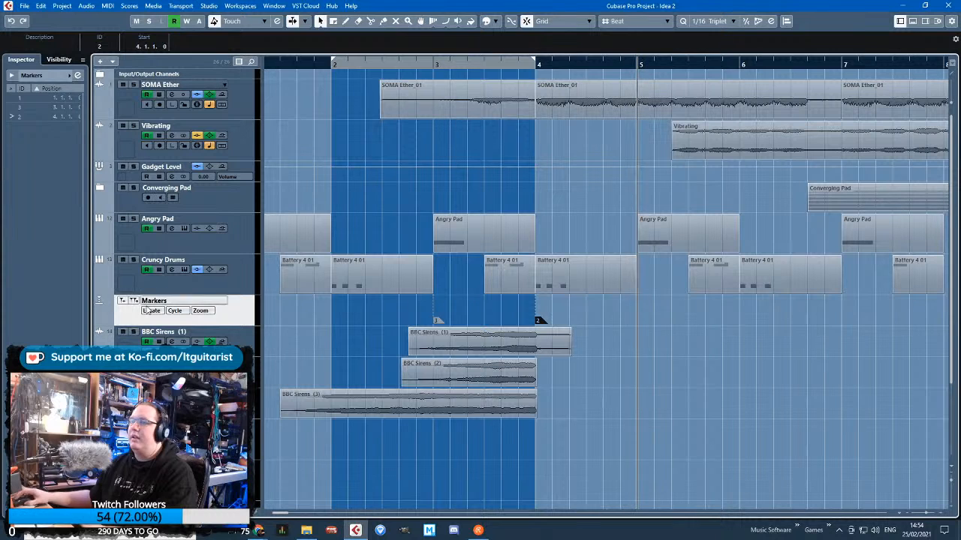
scroll(872, 356, "right", 1)
left_click(685, 66)
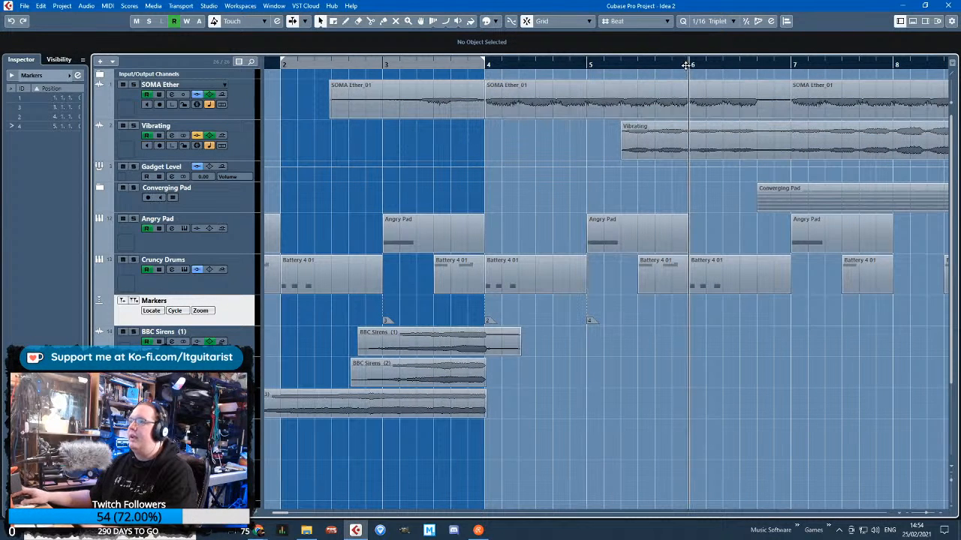
left_click(886, 366)
scroll(886, 366, "right", 3)
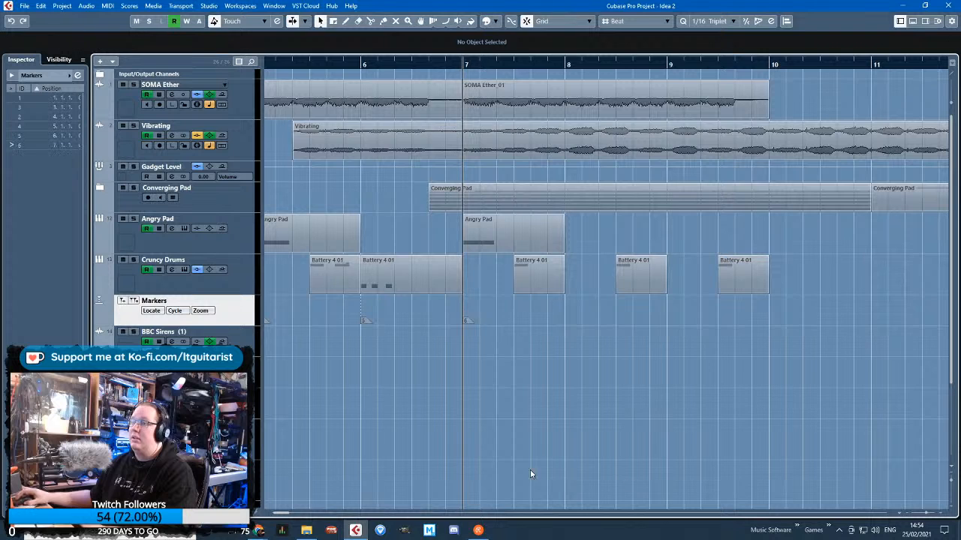
scroll(530, 474, "left", 5)
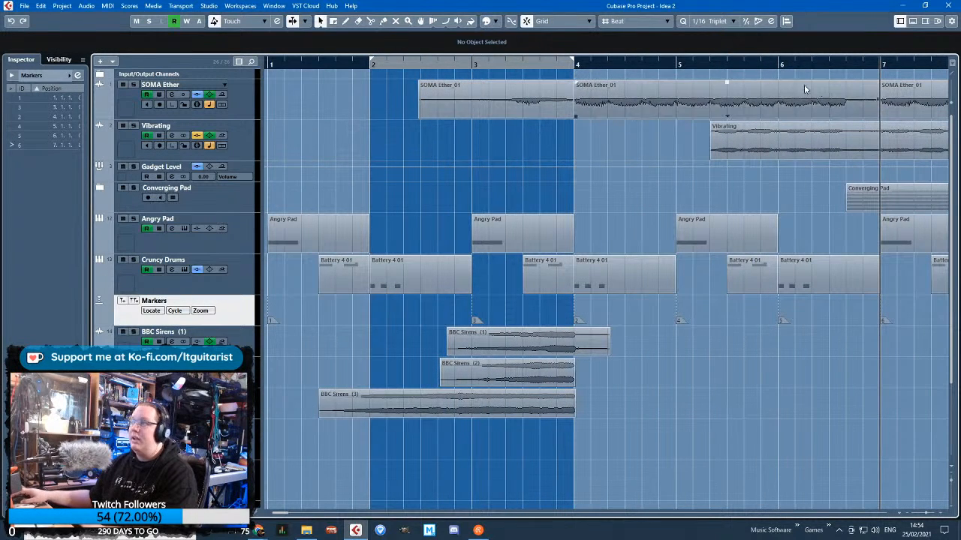
Open the marker list and describe the bar 6 marker as "Bits of Everything" and the bar 7 marker as "Fade out"
left_click(776, 66)
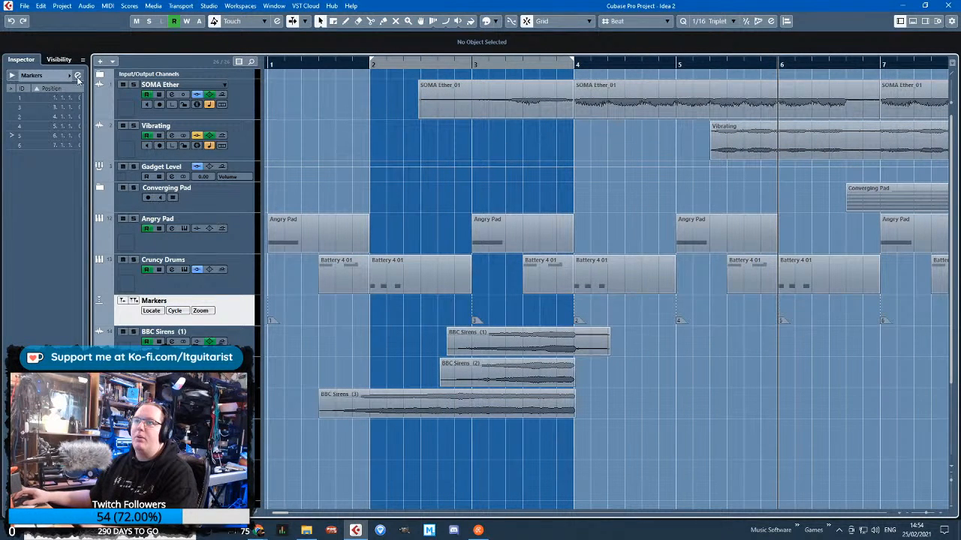
left_click(77, 77)
left_click(551, 337)
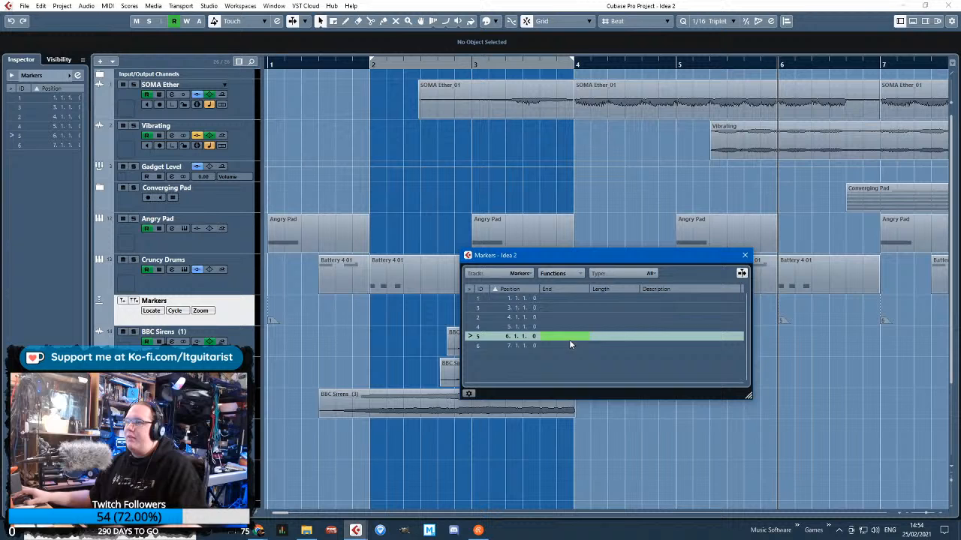
double_click(659, 336)
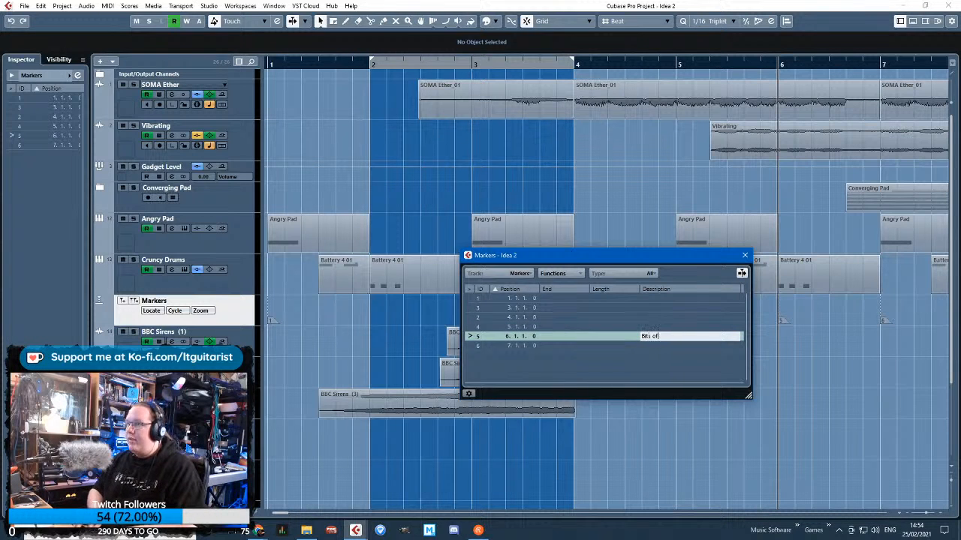
left_click(656, 346)
double_click(663, 346)
type("Face")
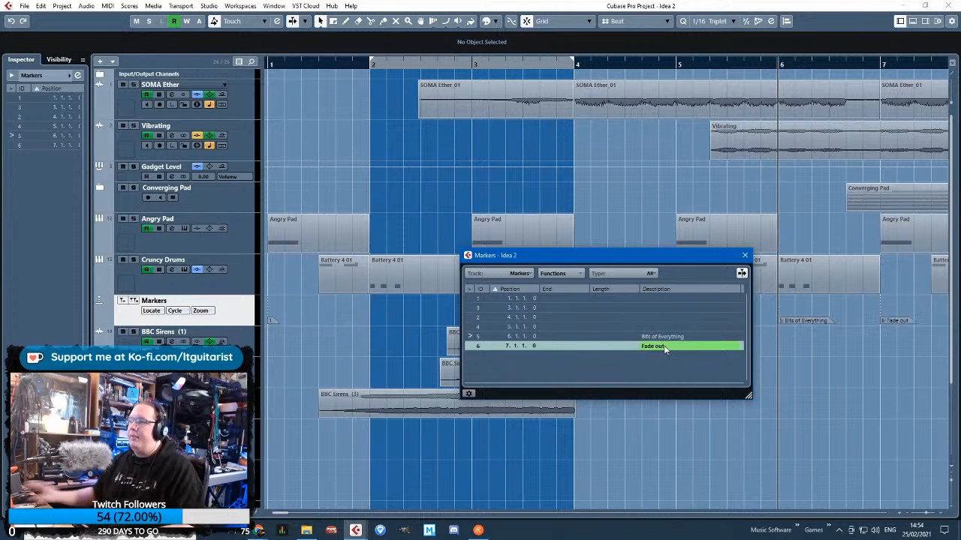
Swap markers 2 and 3 so that marker 2 sits at bar 3 and marker 3 at bar 4
left_click(639, 309)
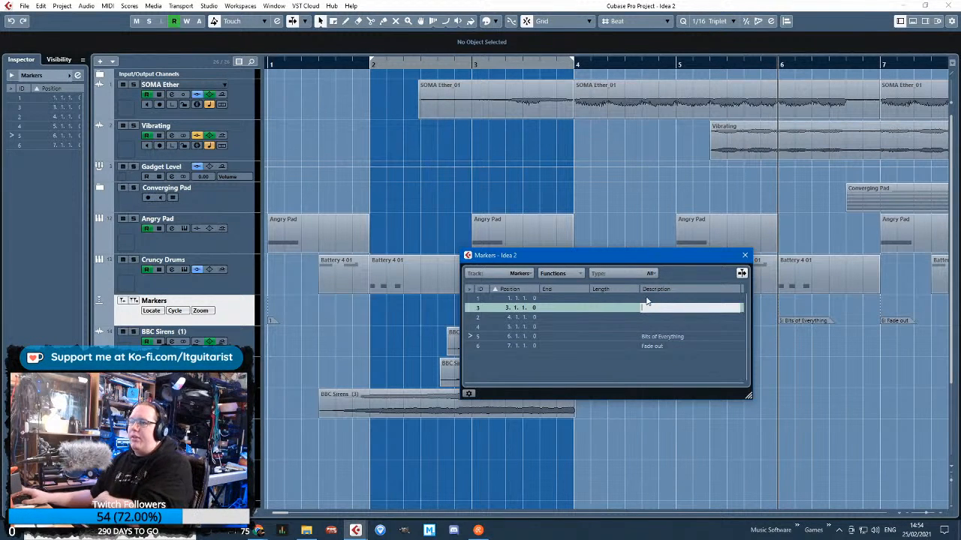
mouse_move(659, 263)
left_mouse_down()
mouse_move(731, 382)
mouse_move(711, 350)
left_mouse_up()
mouse_move(578, 321)
left_mouse_down()
mouse_move(441, 321)
mouse_move(578, 328)
left_mouse_up()
left_click_drag(442, 323, 476, 322)
Describe the marker at bar 3 as "Sirens" and the marker at bar 4 as "Shouting" in the marker list
left_click(77, 76)
double_click(722, 400)
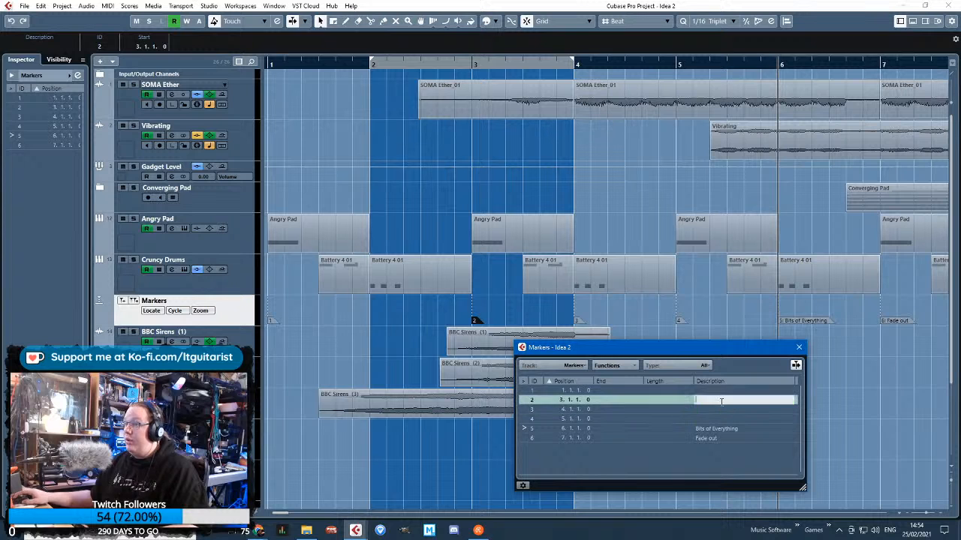
key("Return")
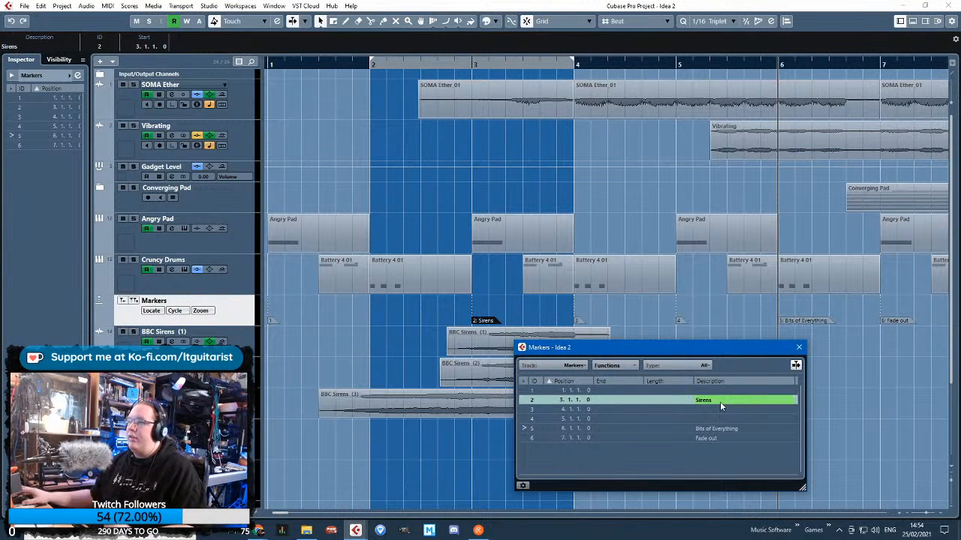
double_click(709, 409)
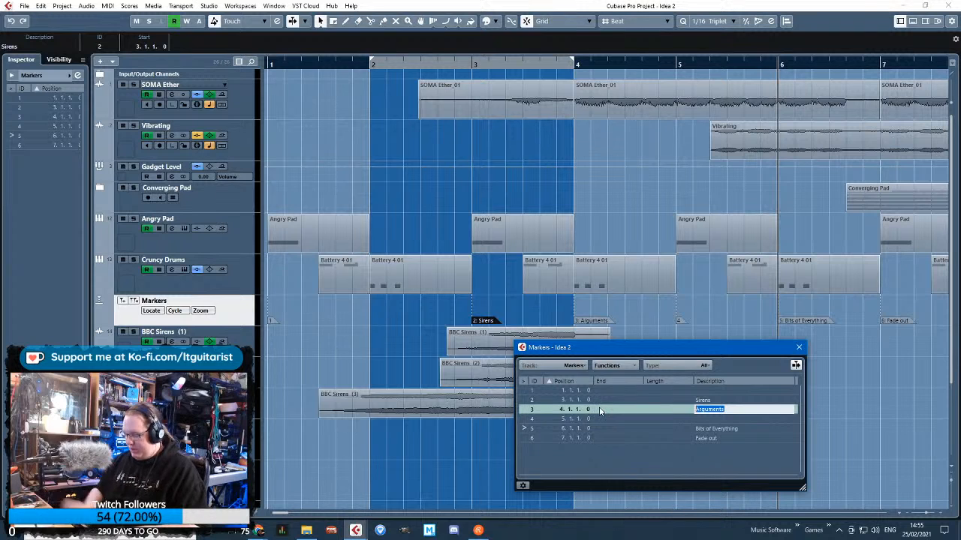
type("Shouting")
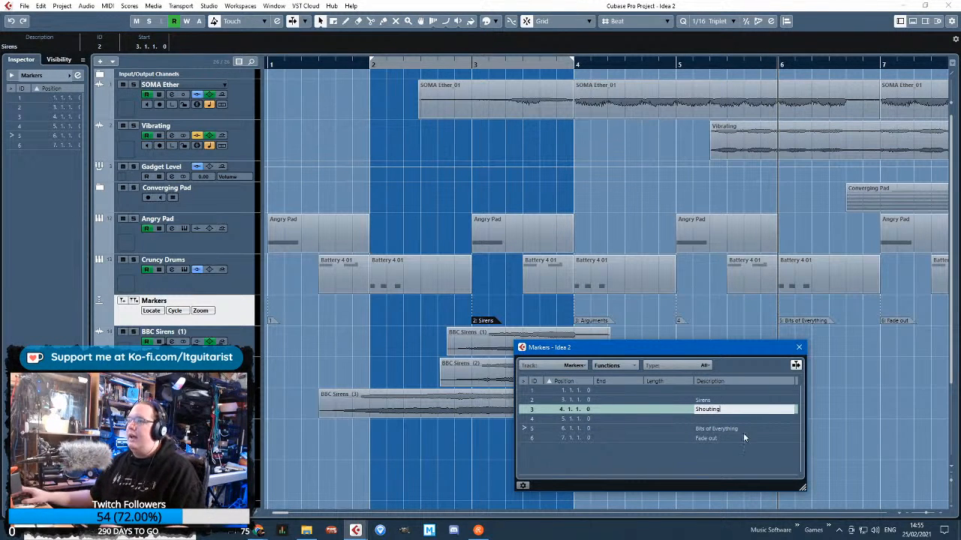
Finish the marker descriptions, leaving markers 1 and 4 blank, and close the marker list
double_click(764, 419)
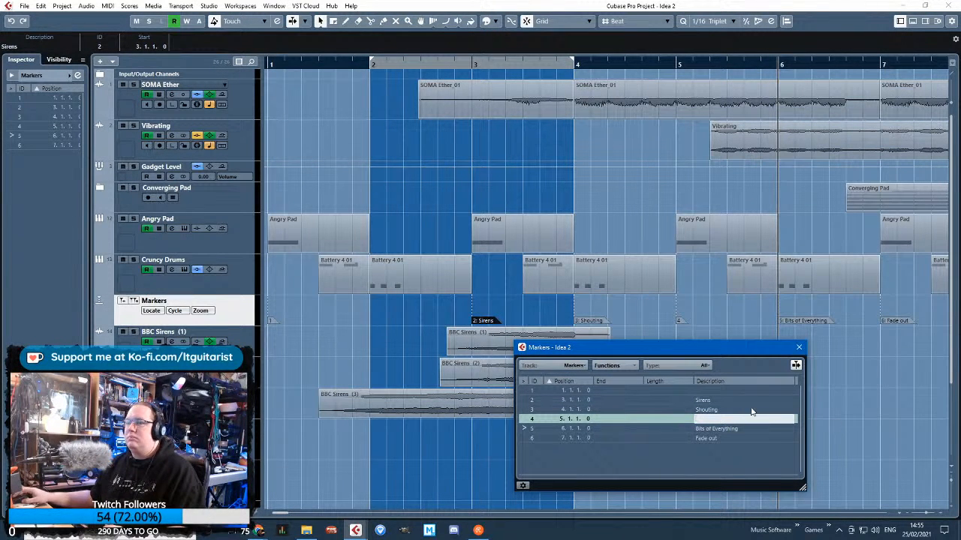
left_click(712, 388)
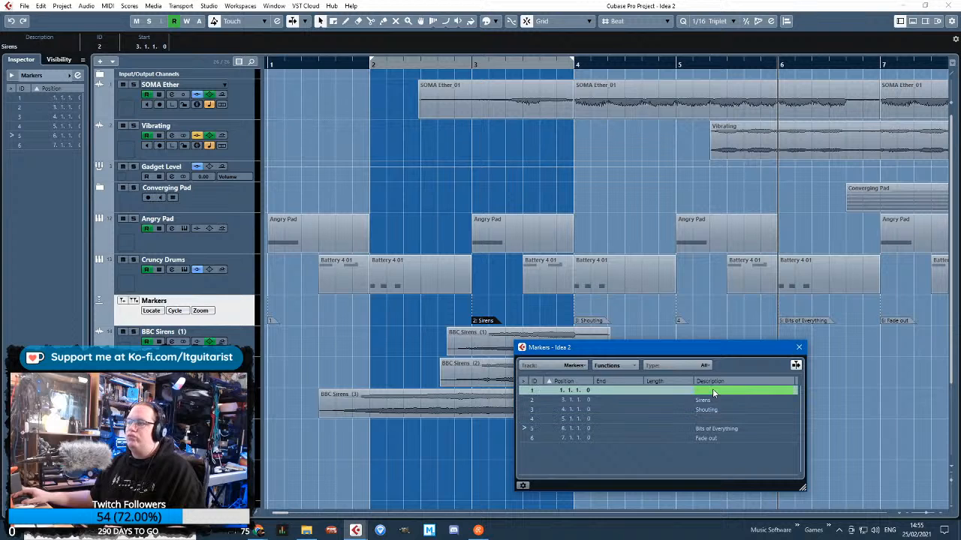
left_click(800, 349)
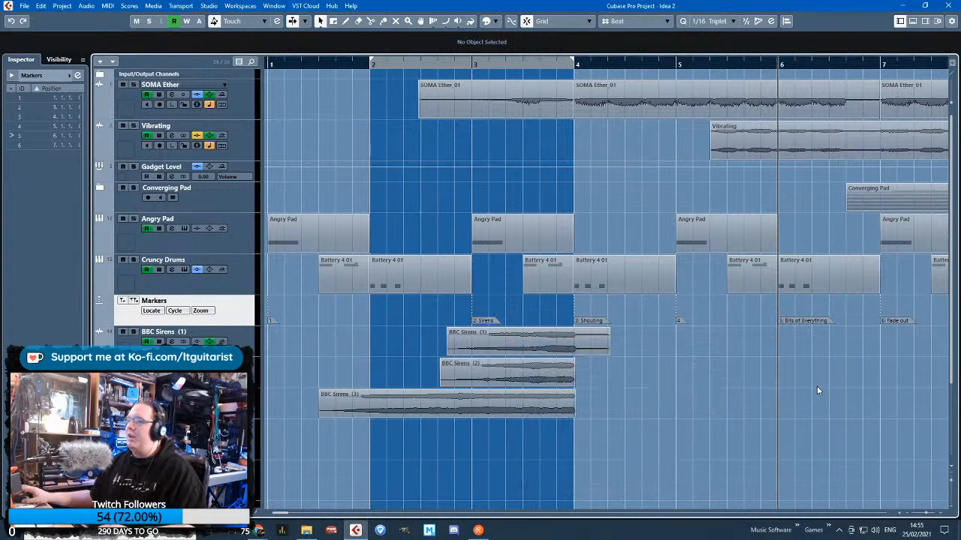
Show the Whispers track's volume automation and move its Lovely Humming part from bar 33 to start at bar 3
key("g")
key("g")
key("g")
key("g")
key("g")
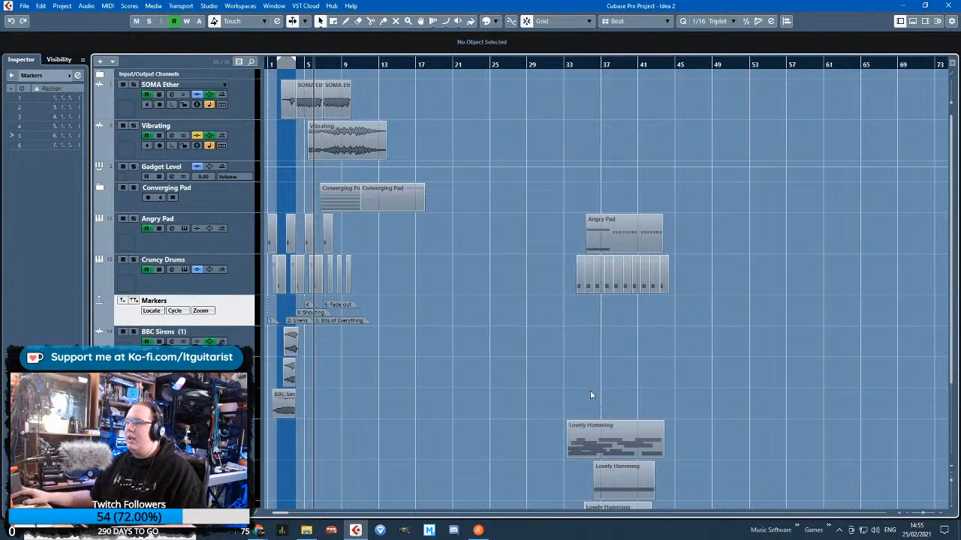
key("h")
scroll(526, 413, "down", 3)
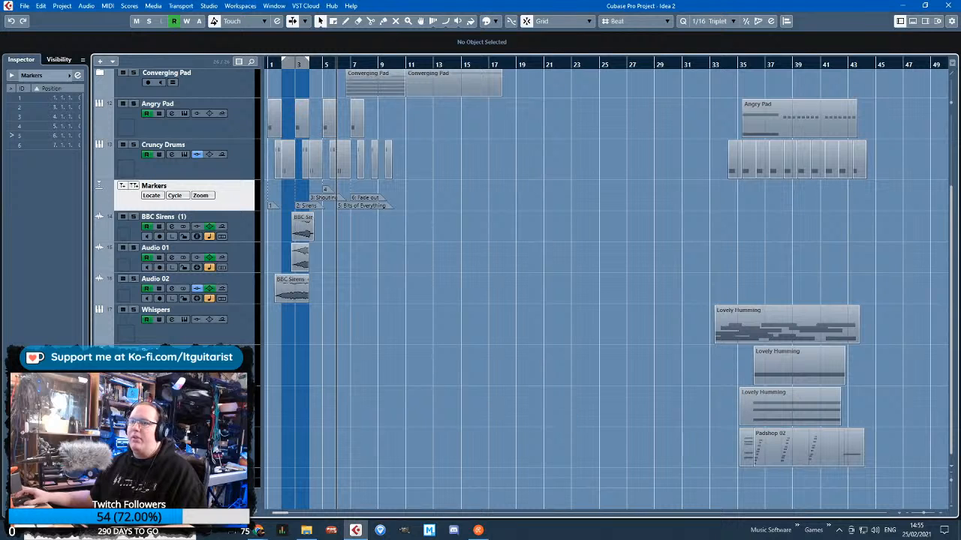
left_click(114, 344)
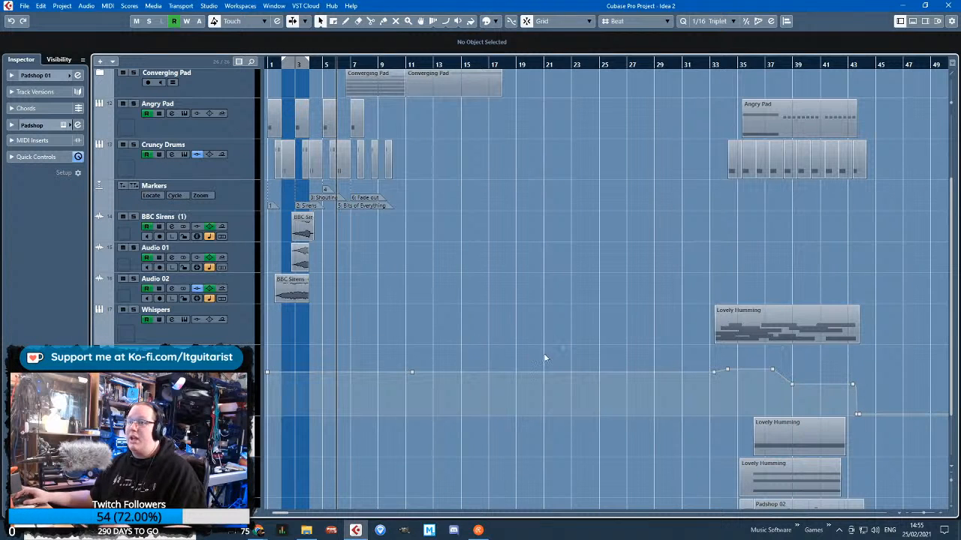
left_click_drag(720, 332, 280, 345)
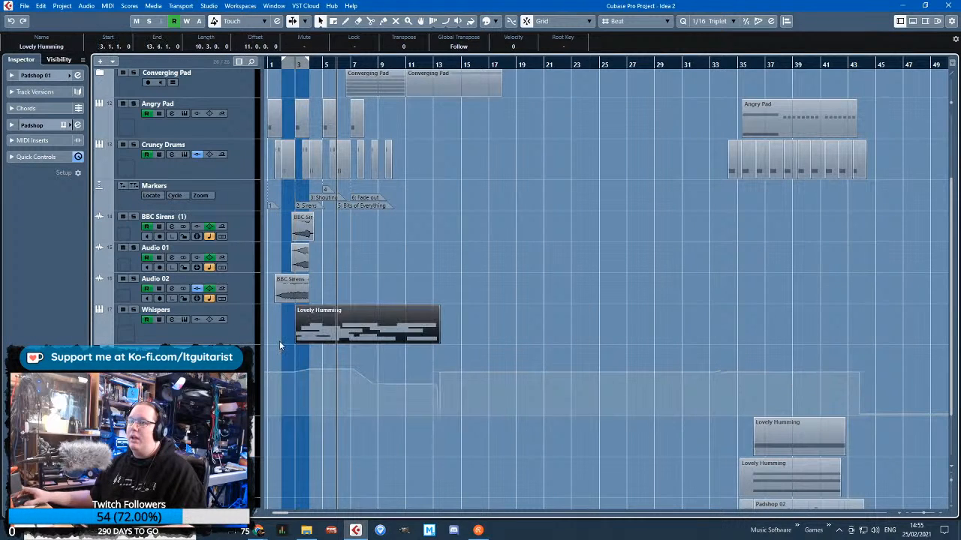
Split the Lovely Humming part on the Whispers track at 5.4.1 and delete the piece after the cut
scroll(280, 345, "up", 4)
left_click(563, 339, "alt")
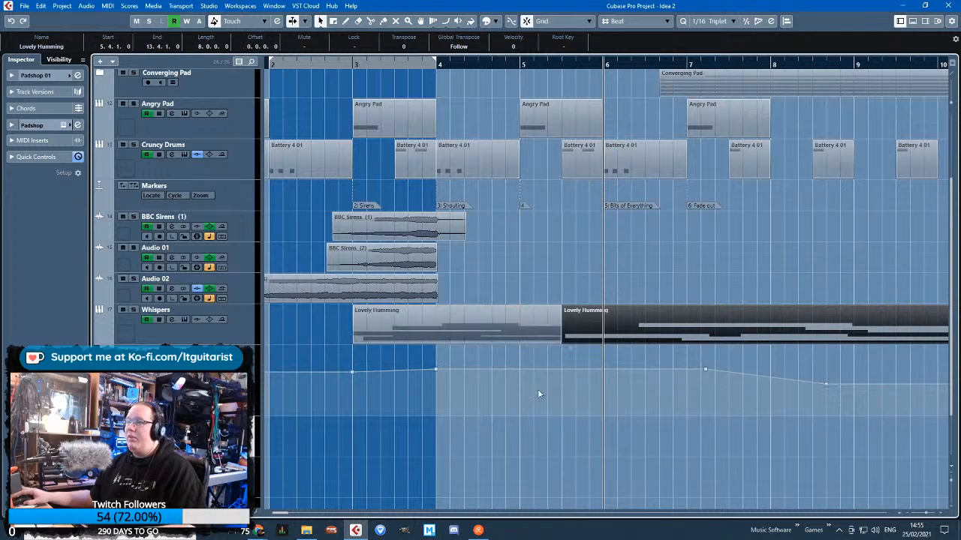
scroll(537, 389, "down", 4)
key("Delete")
scroll(335, 301, "up", 3)
scroll(335, 300, "up", 3)
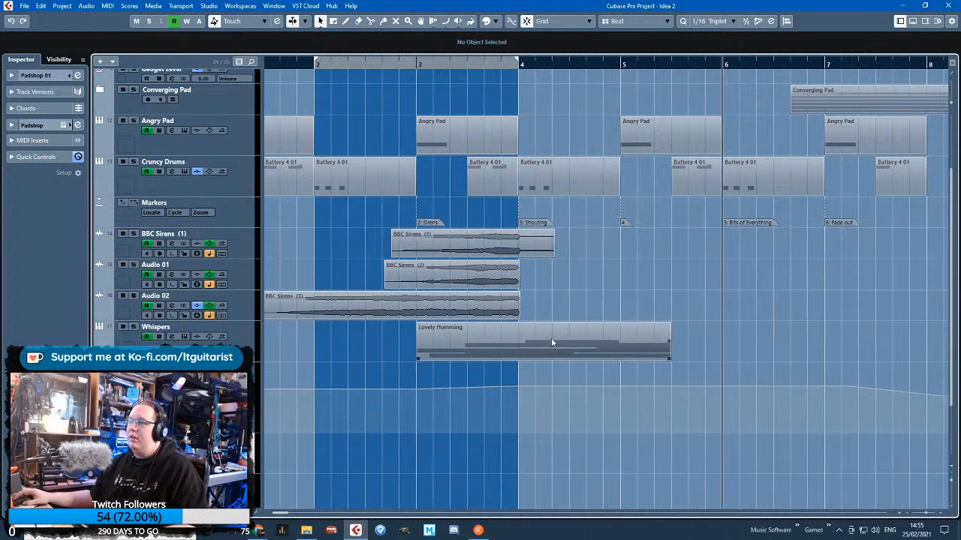
Move the shortened Lovely Humming part to start at 3.4.1 and make its volume automation rise from -24.9 there to -1.53 at 4.2.1
left_click_drag(551, 342, 600, 341)
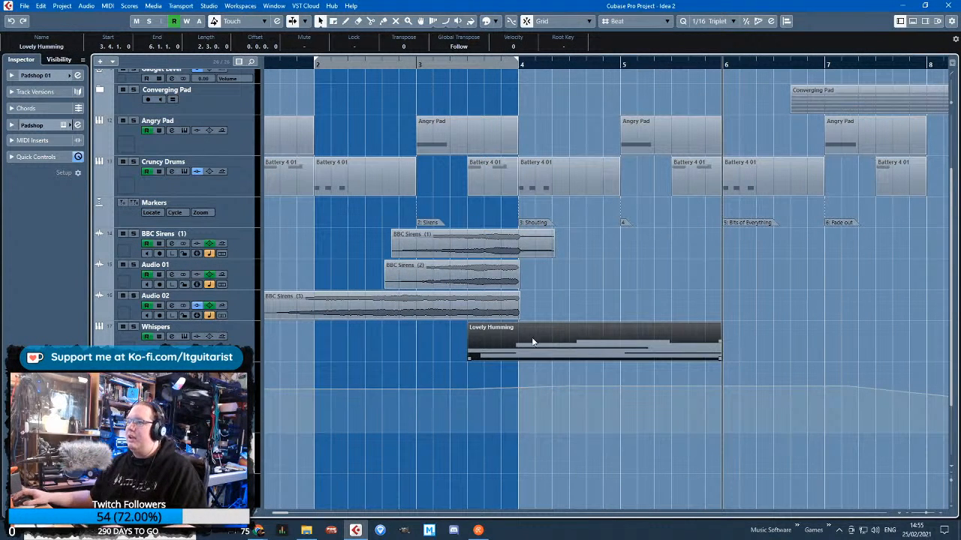
left_click_drag(518, 388, 534, 386)
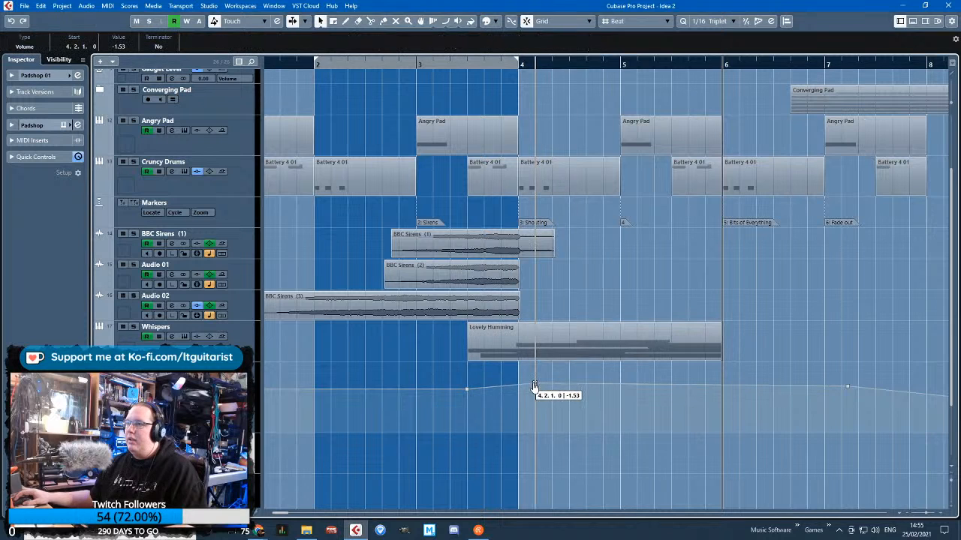
left_click_drag(467, 389, 467, 432)
scroll(468, 432, "up", 3)
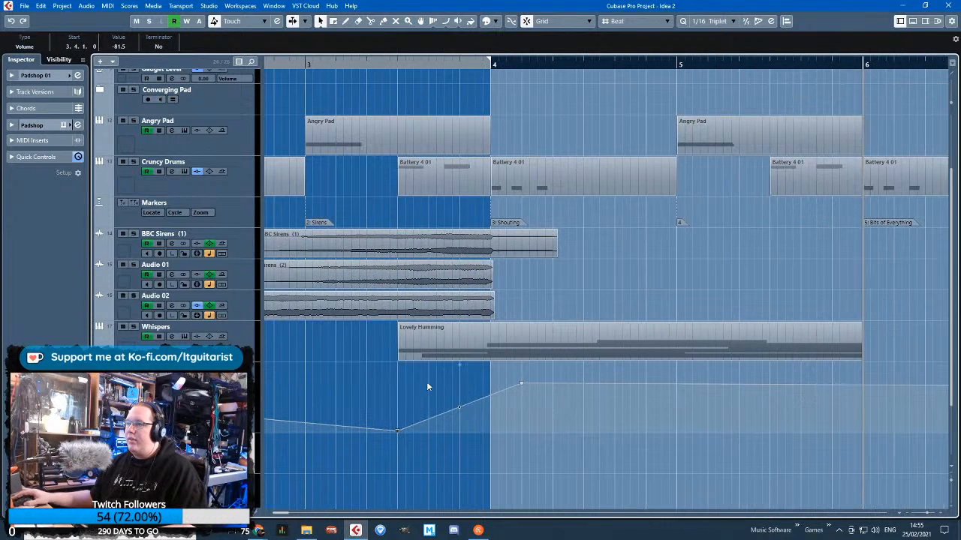
left_click(426, 383)
scroll(426, 383, "left", 4)
left_click_drag(733, 431, 735, 422)
scroll(726, 422, "down", 3)
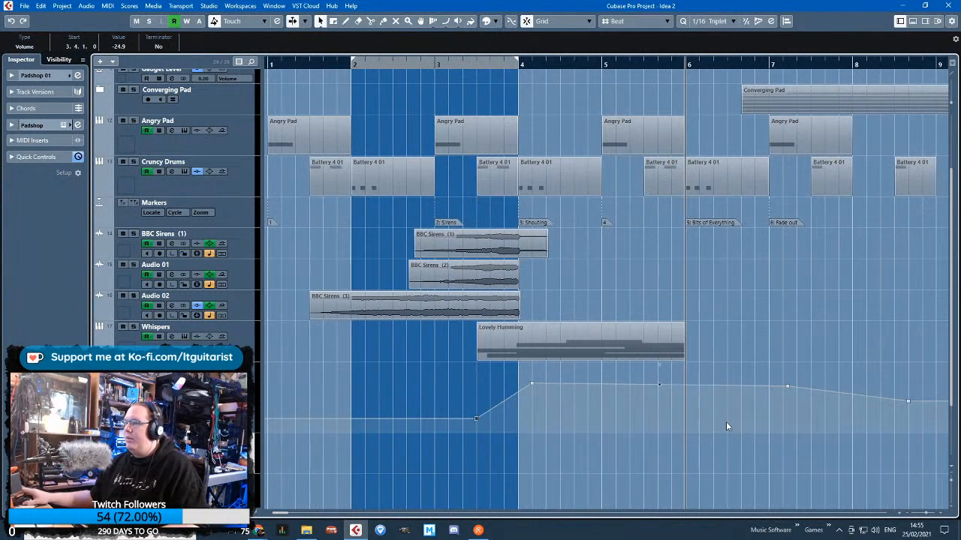
Add a Whispers volume point at 5.1.1 and reshape the following points so the volume drops to -34.4 at 5.2.1
left_click(605, 385)
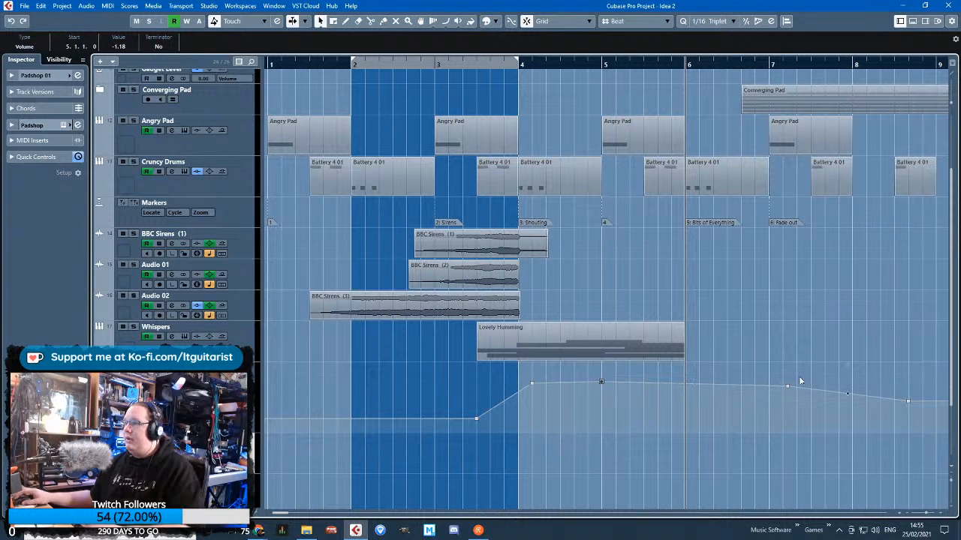
left_click_drag(863, 368, 928, 423)
key("Delete")
left_click_drag(765, 387, 593, 426)
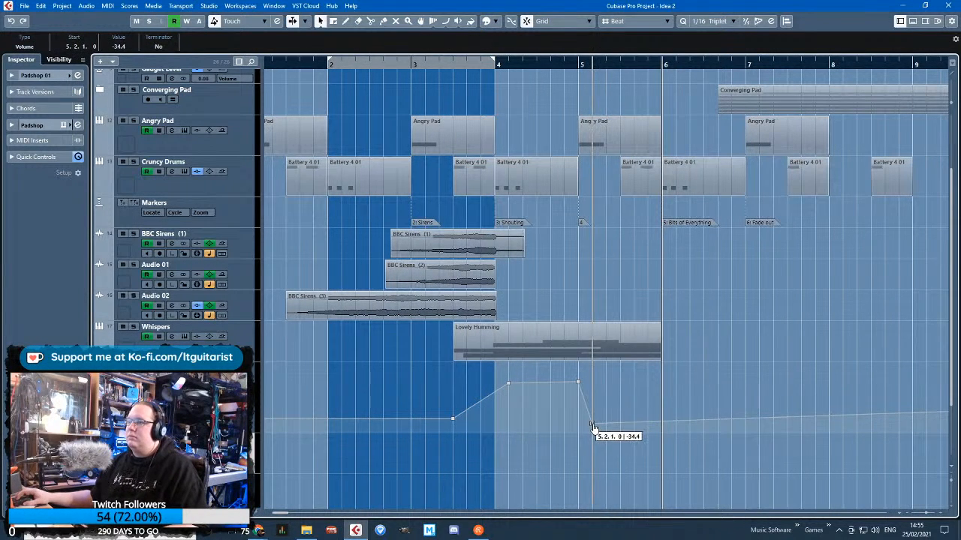
Delete the leftover Whispers volume automation points up to bar 43
scroll(620, 421, "down", 5)
left_click_drag(497, 373, 539, 454)
key("Delete")
scroll(300, 442, "up", 1)
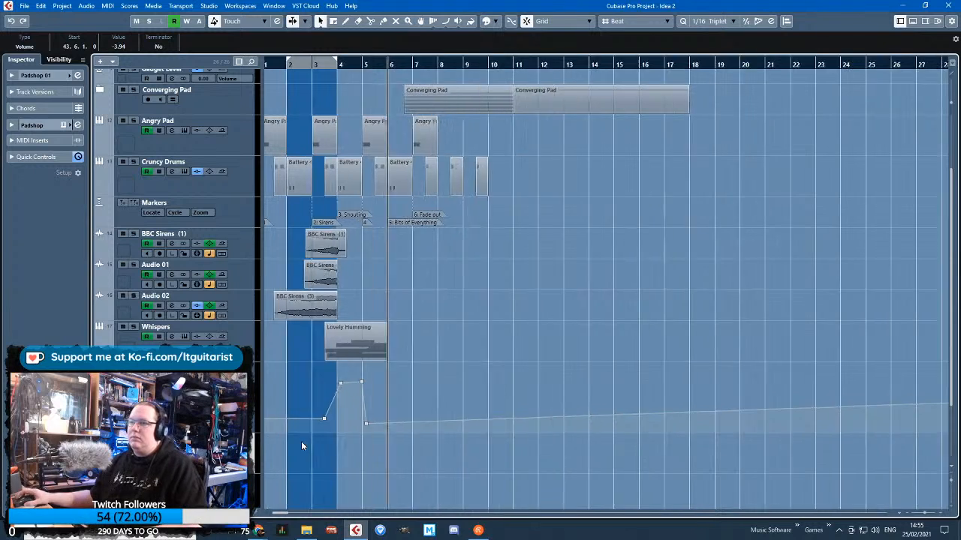
scroll(302, 442, "down", 6)
left_click_drag(462, 263, 569, 343)
key("Delete")
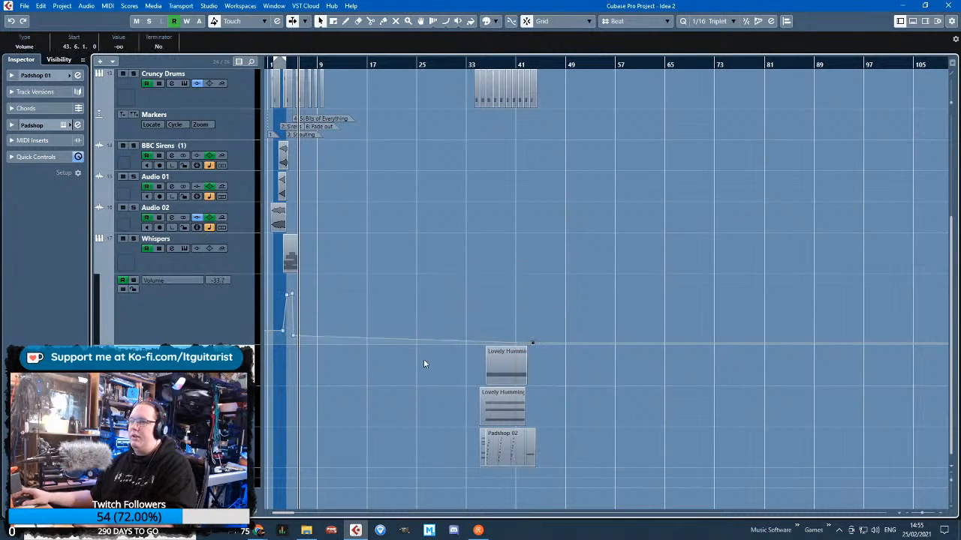
key("Delete")
scroll(296, 61, "up", 8)
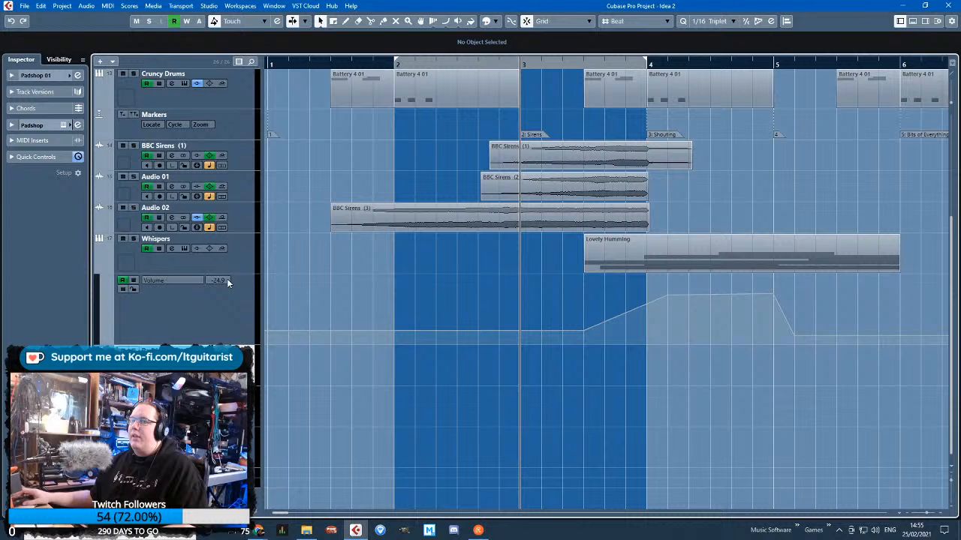
Solo the Whispers track and play it back from bar 3
left_click(238, 259)
key("s")
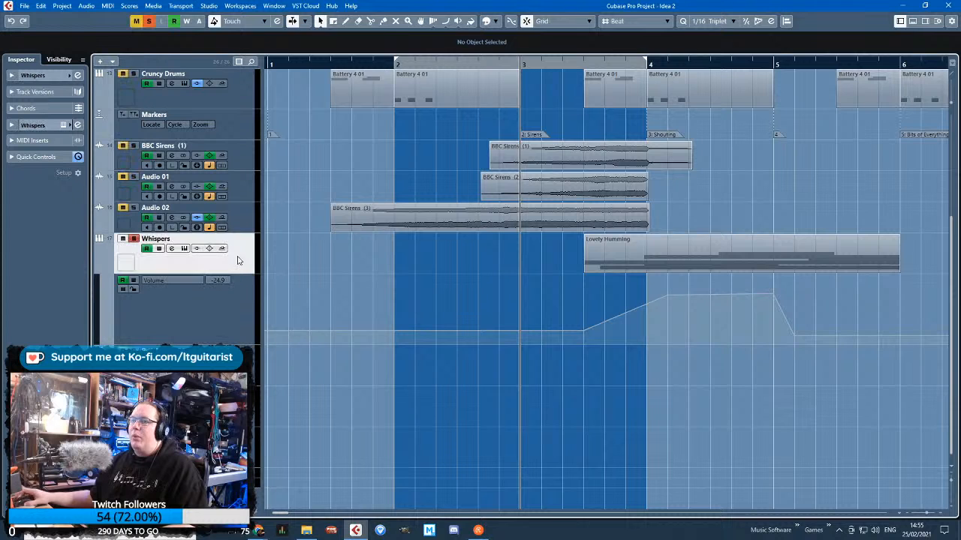
key("space")
scroll(664, 350, "up", 1)
mouse_move(636, 401)
left_mouse_down()
mouse_move(931, 408)
mouse_move(766, 383)
left_mouse_up()
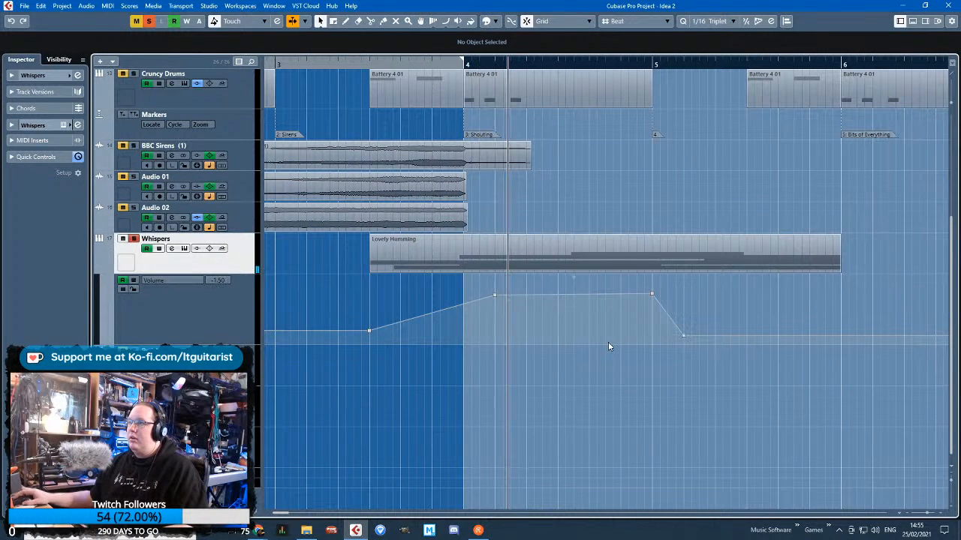
Open the Lovely Humming part for note editing and move its long D#3 note to start at 3.6.3.80
double_click(664, 257)
scroll(566, 274, "down", 2)
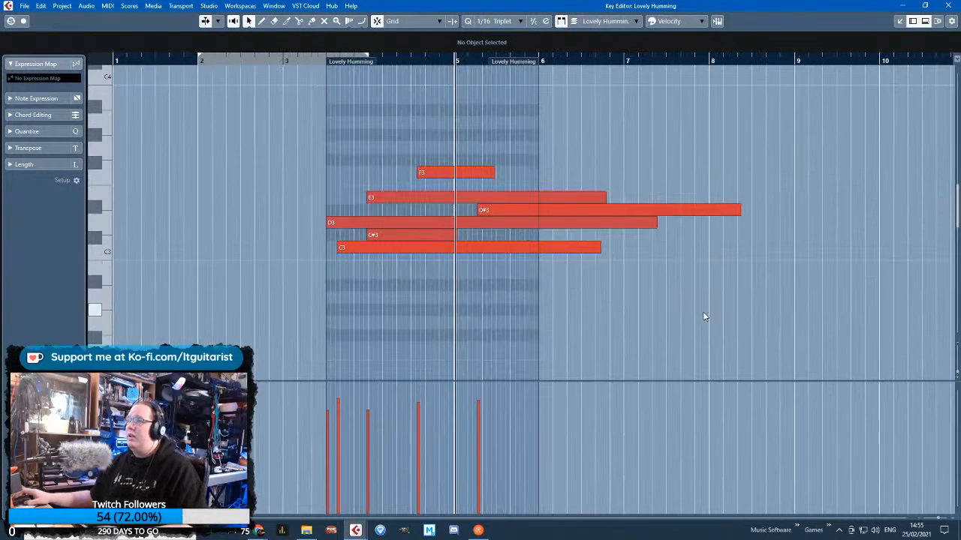
left_click_drag(703, 313, 674, 245)
left_click_drag(478, 211, 582, 211)
left_click_drag(626, 211, 419, 211)
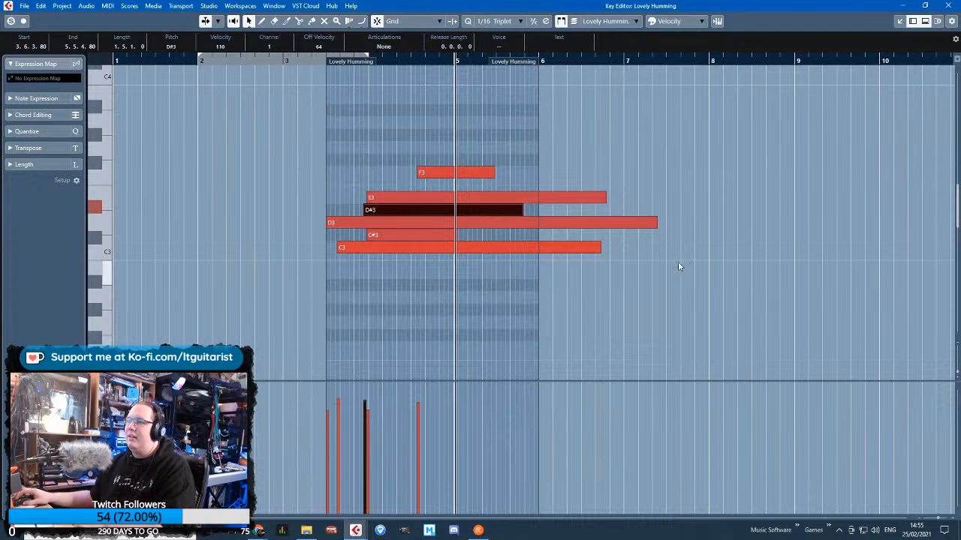
Shorten the overhanging E3, D3 and C3 notes to end within the part by bar 6, and close the note editor
left_click_drag(680, 264, 516, 198)
left_click(519, 181)
left_click_drag(477, 250, 525, 250)
left_click(452, 236)
left_click(462, 250)
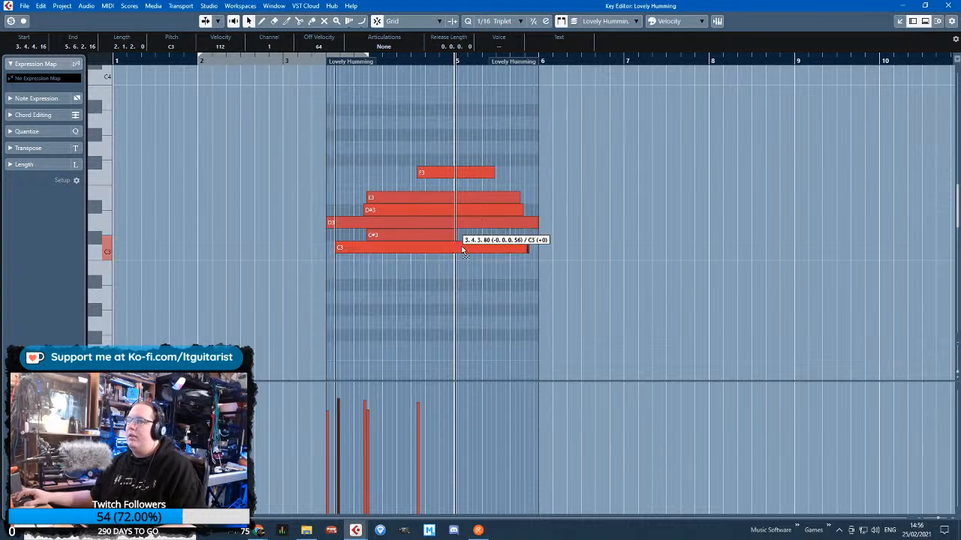
left_click(948, 5)
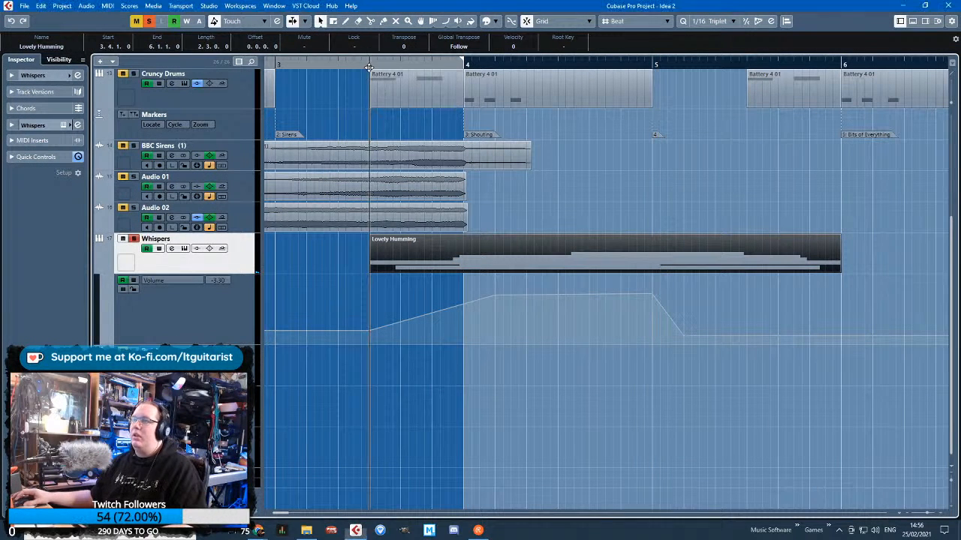
Add a volume point at bar 4 on the Whispers automation and bend the rise into a smooth S-shaped curve
left_click(434, 316)
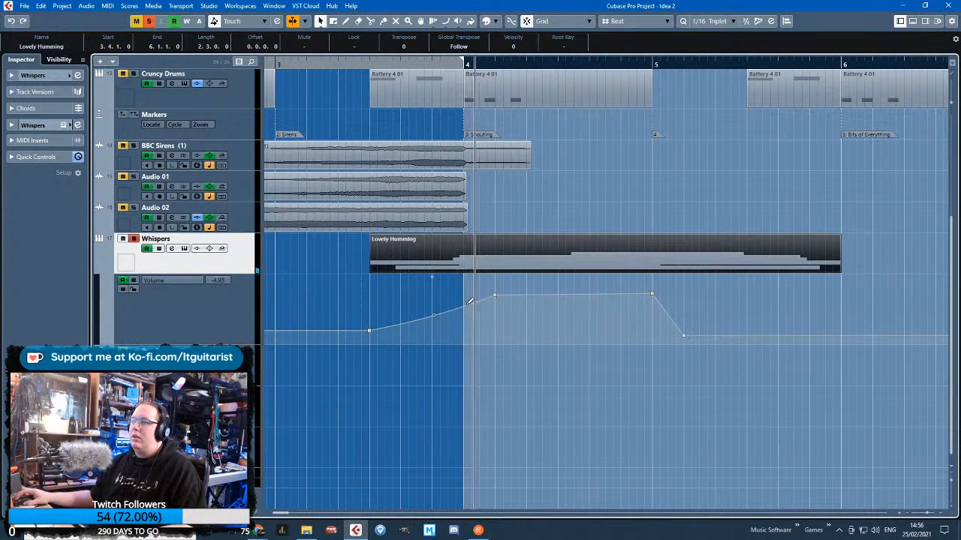
left_click_drag(435, 316, 466, 311)
scroll(461, 317, "up", 3)
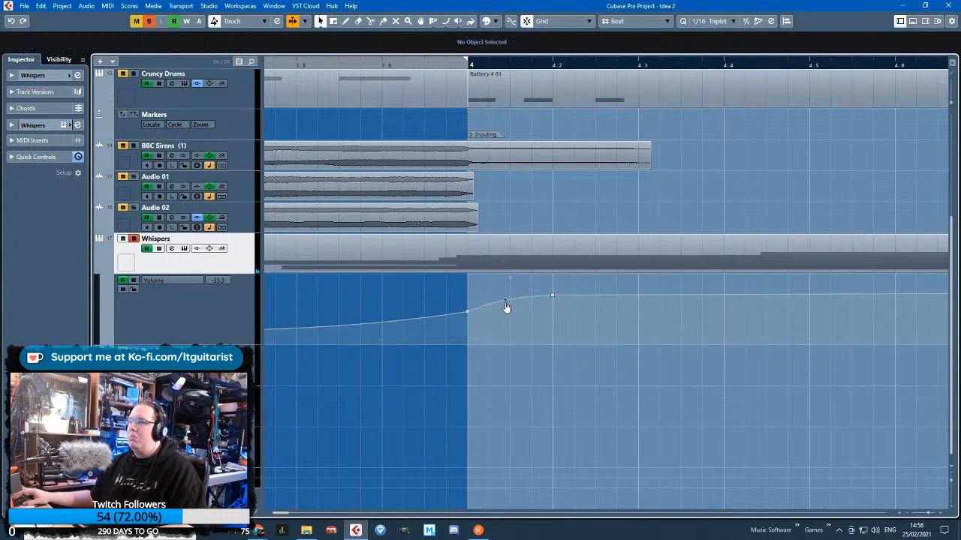
scroll(511, 309, "down", 4)
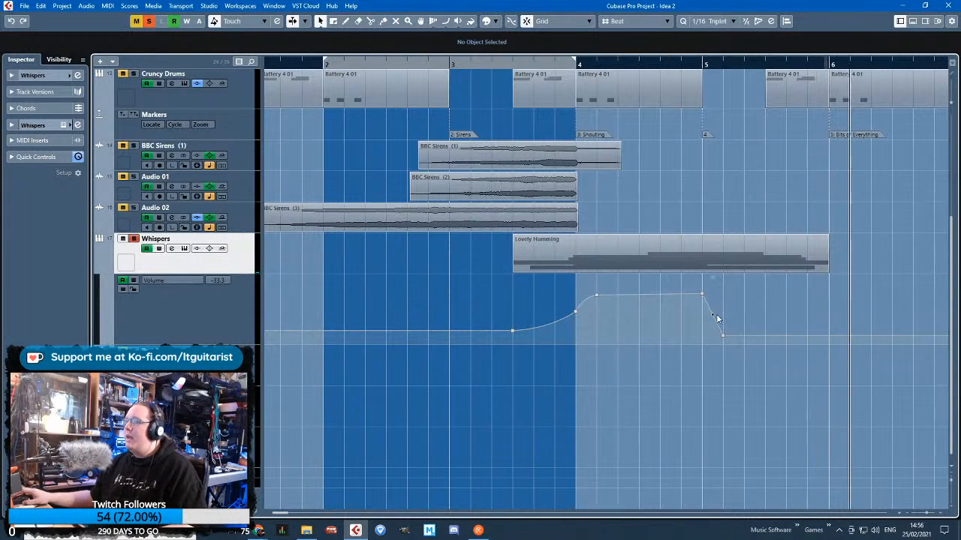
Curve the Whispers fade-out to a point at 5.3.1 with -24.9 and add a further point at 5.6.1 with -47.7
scroll(719, 315, "up", 2)
left_click_drag(722, 331, 745, 336)
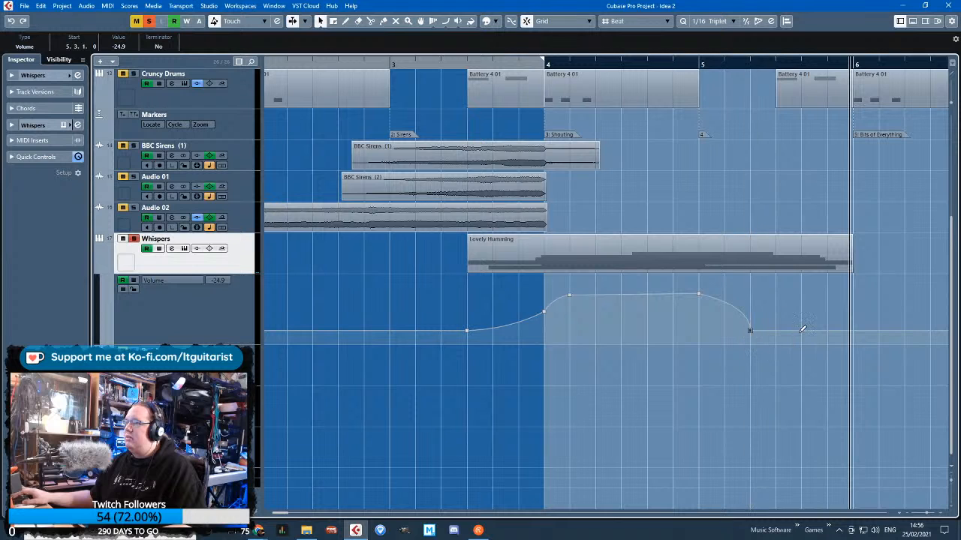
left_click(826, 340)
During playback, move the middle fade-out point to 5.2.1, curve the tail towards 5.6.1 and start the fade just before bar 5
left_click(447, 63)
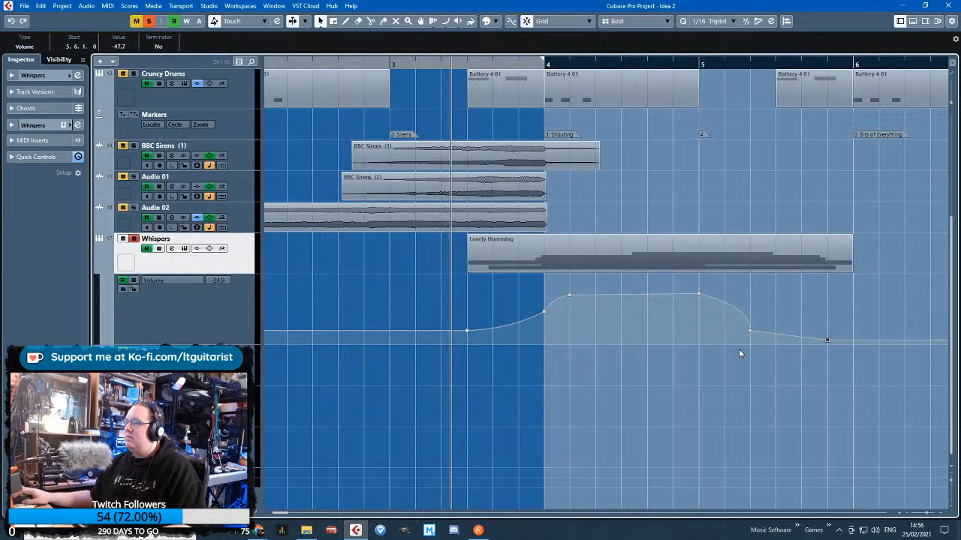
left_click_drag(735, 332, 724, 308)
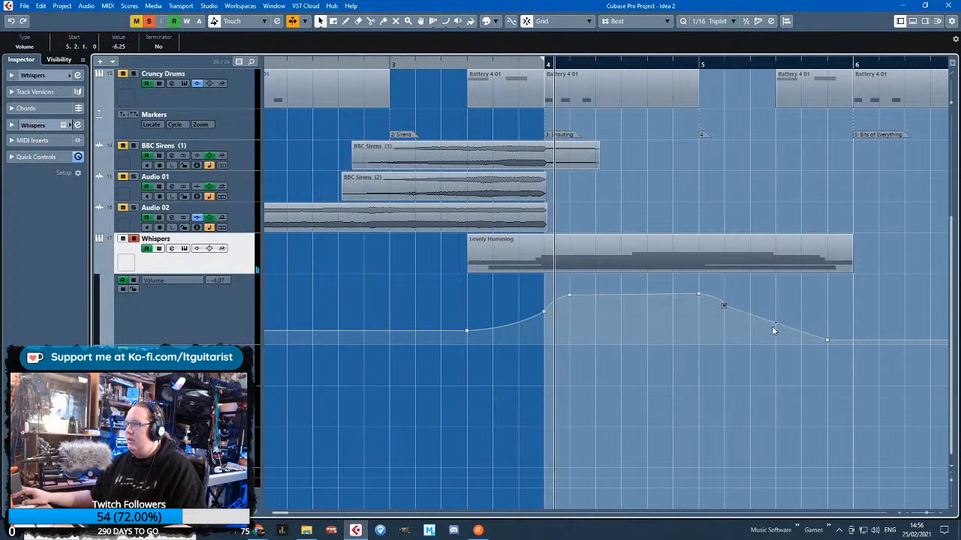
left_click_drag(777, 328, 770, 339)
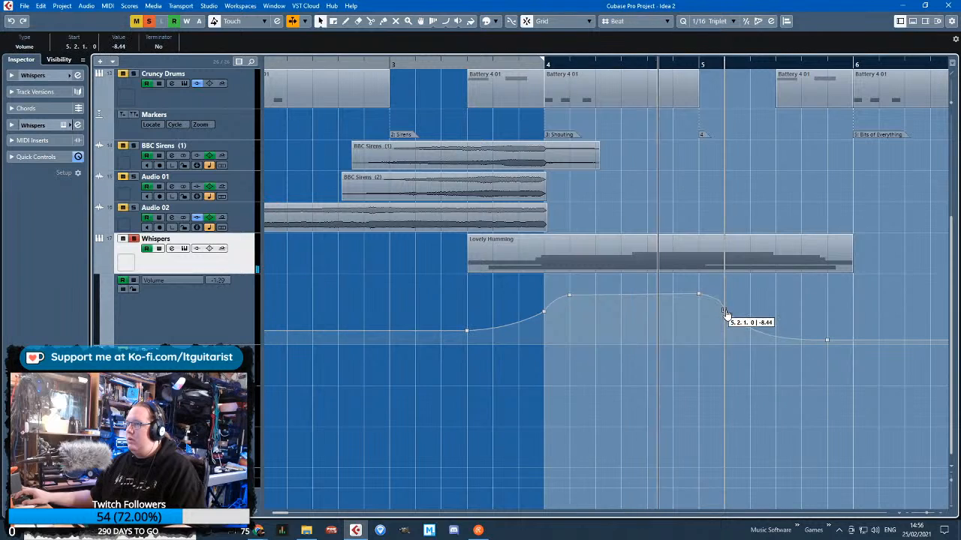
mouse_move(701, 298)
left_mouse_down()
mouse_move(681, 298)
mouse_move(724, 319)
mouse_move(708, 307)
left_mouse_up()
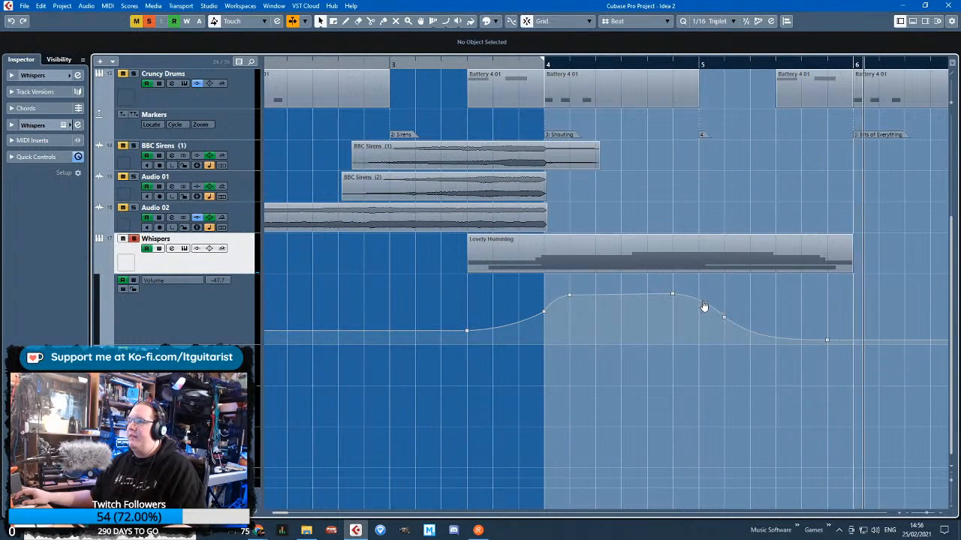
Hide the Whispers track's volume automation lane
key("g")
key("g")
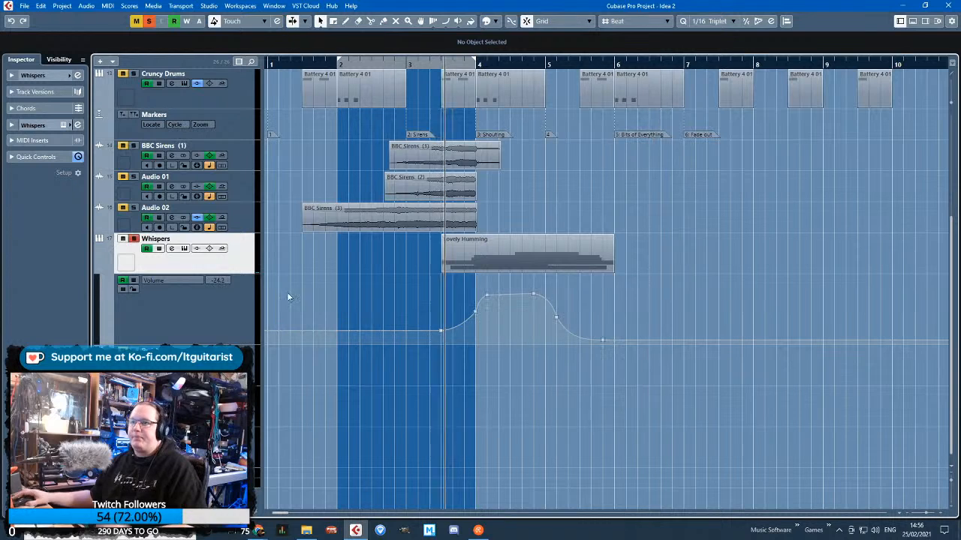
left_click(98, 270)
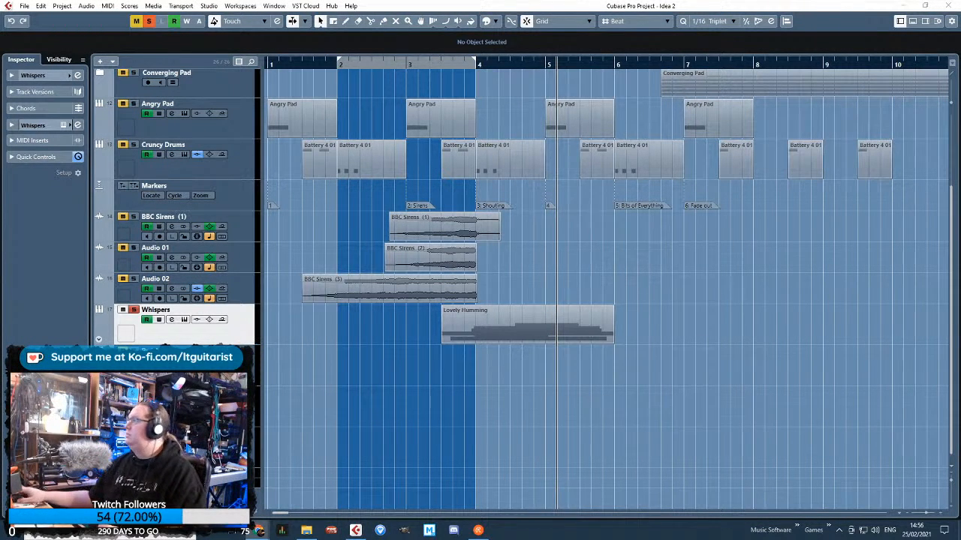
Switch to the BBC Sound Effects results for shouting, preview the "Outdoor Crowds" exterior shouting, screaming and laughing recording, and download it as WAV
left_click_drag(960, 8, 535, 24)
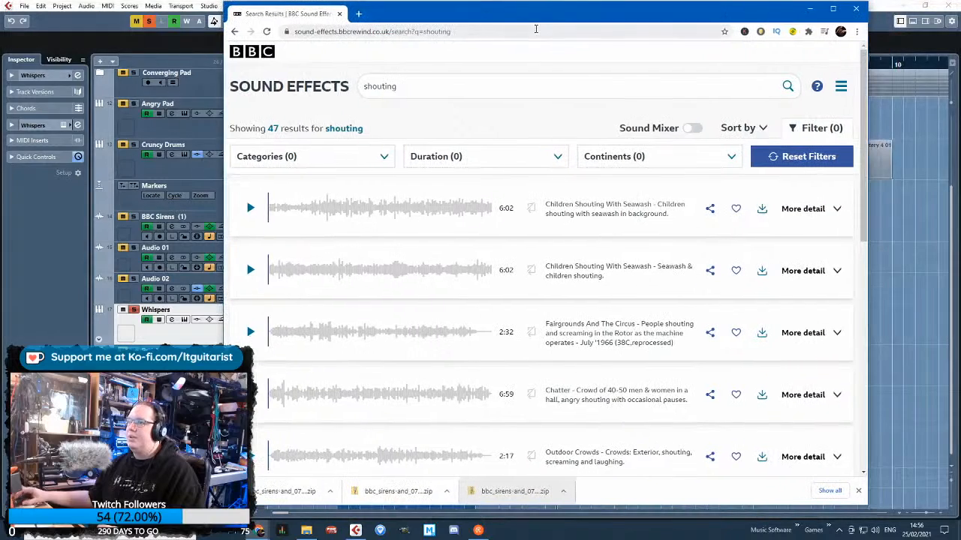
scroll(408, 373, "down", 1)
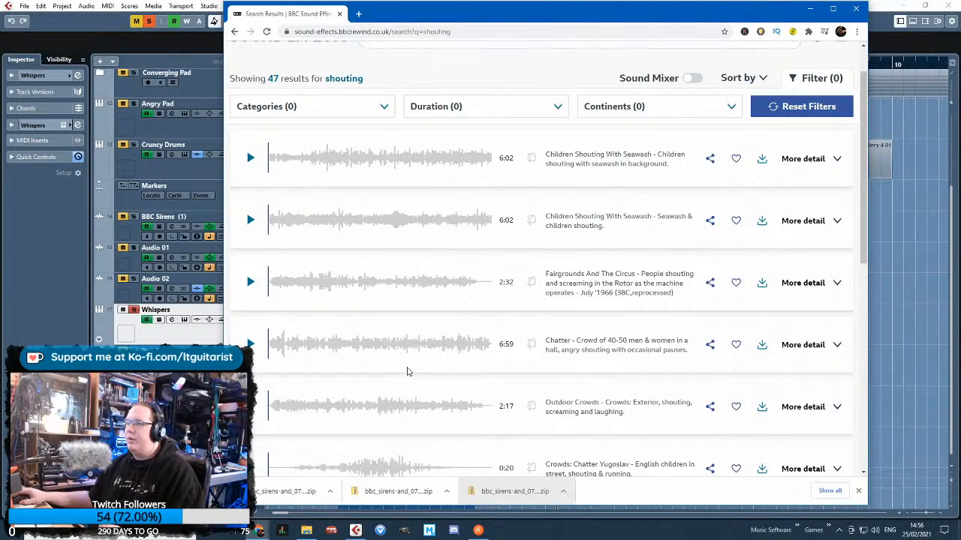
scroll(433, 391, "down", 1)
left_click(251, 357)
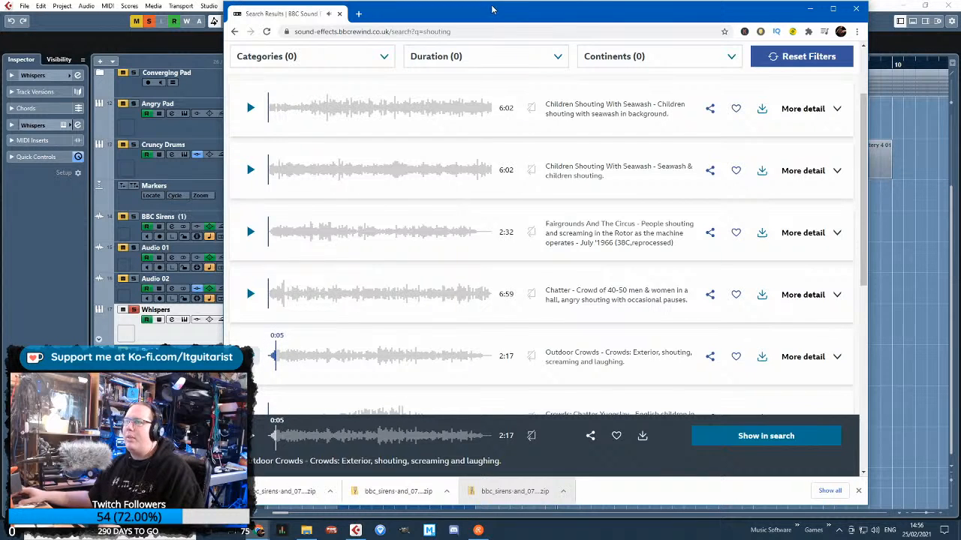
left_click_drag(487, 14, 481, 15)
left_click(757, 358)
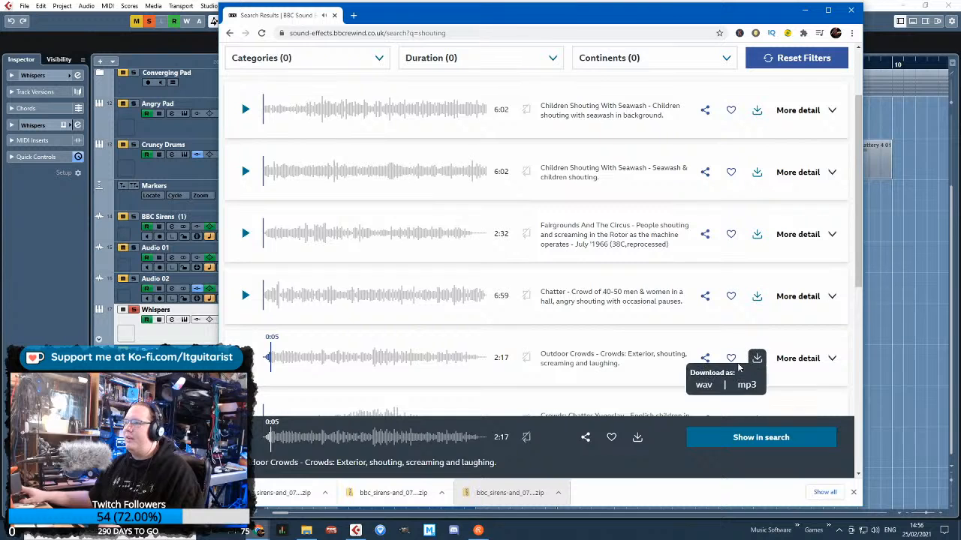
left_click(703, 385)
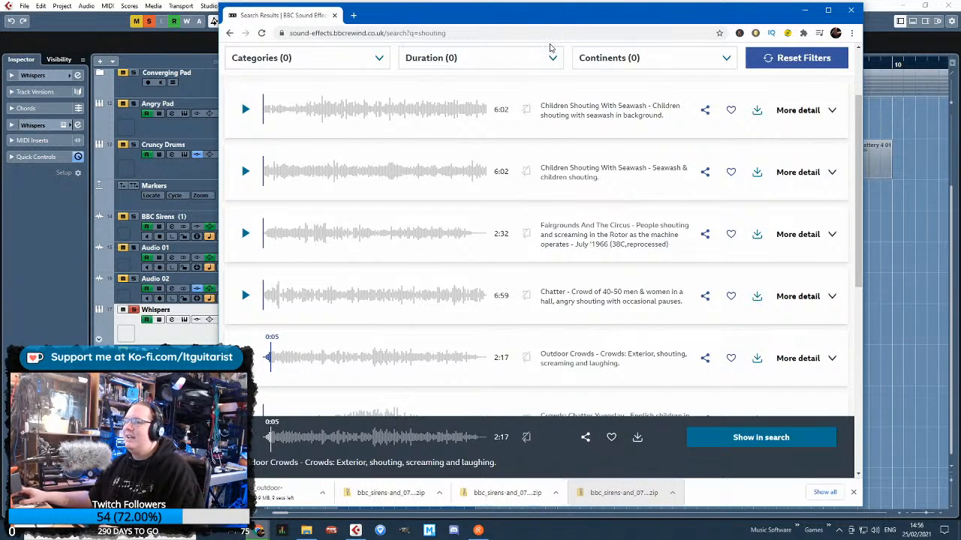
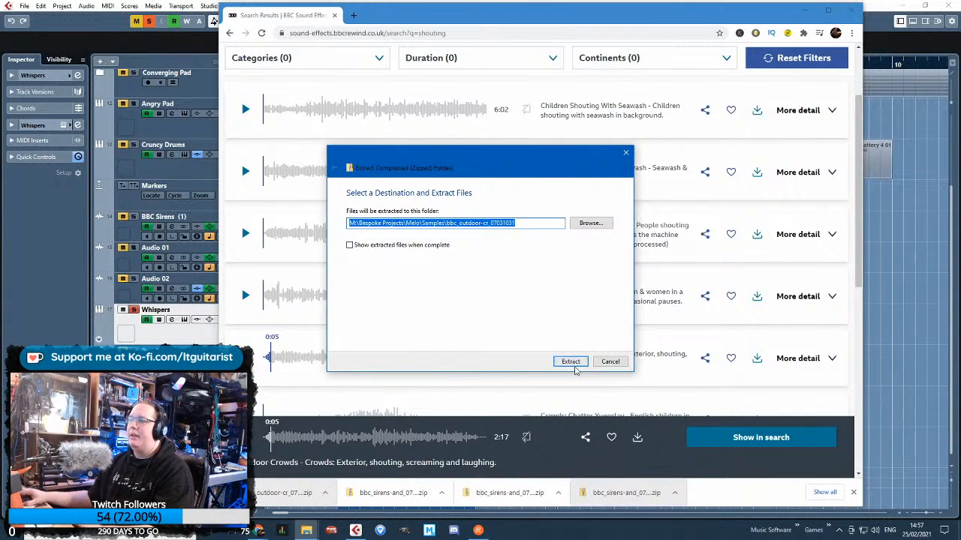
Extract the downloaded crowd recording into the Melo Samples folder and import it into the Idea 2 project on a new track
left_click(571, 362)
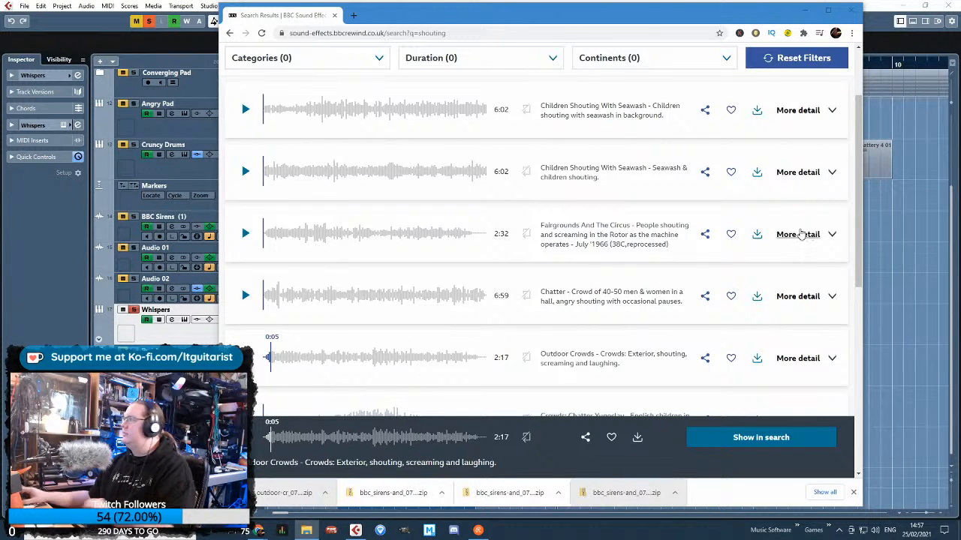
left_click(808, 10)
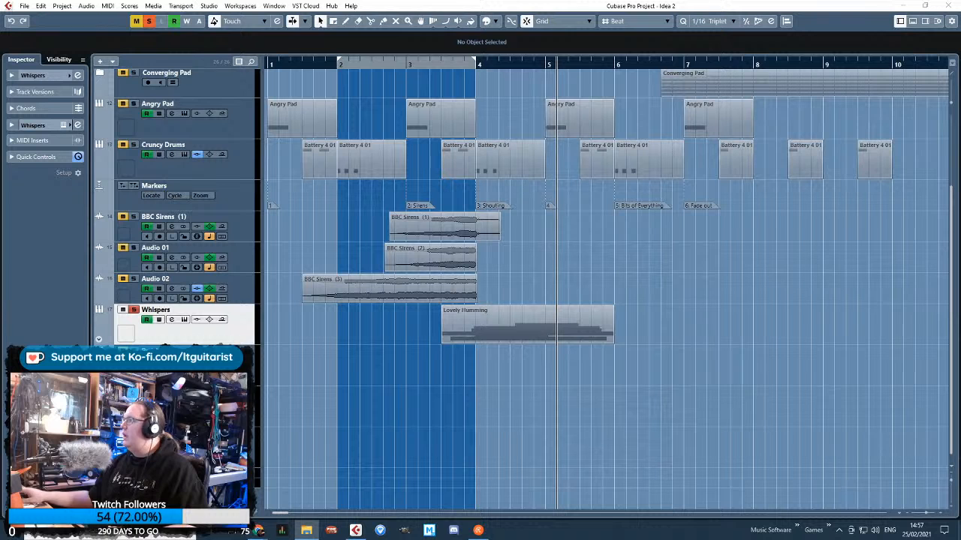
left_click_drag(378, 404, 384, 494)
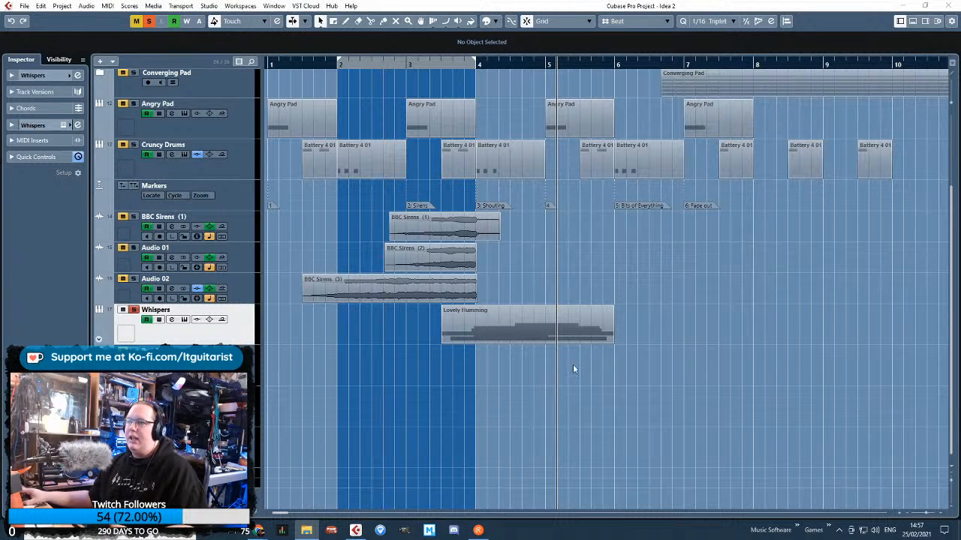
Split the BBC Fun Crowd recording at 6.2.1, 14.5.1, 22.4.1 and 28.5.1, and delete the first and second in-between stretches to leave three pieces
scroll(447, 419, "down", 2)
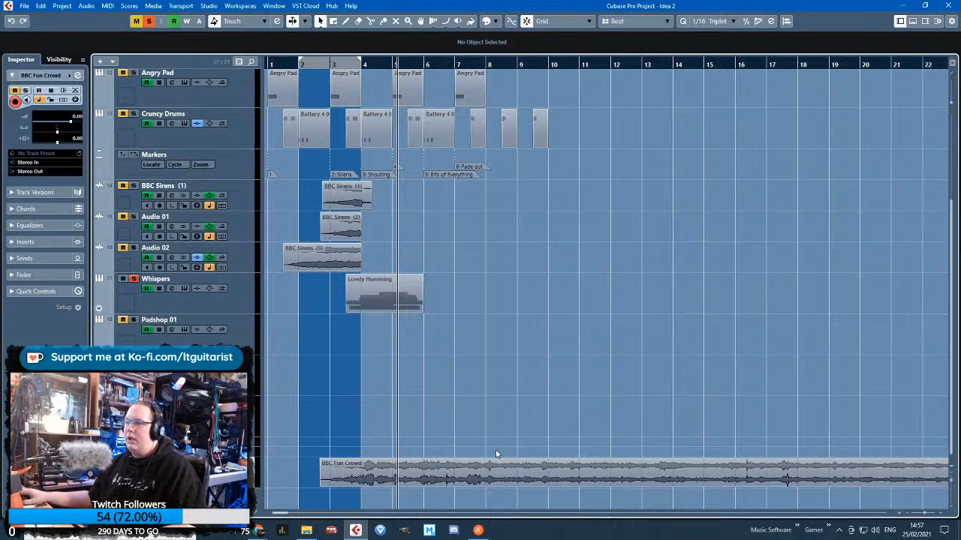
scroll(556, 466, "down", 3)
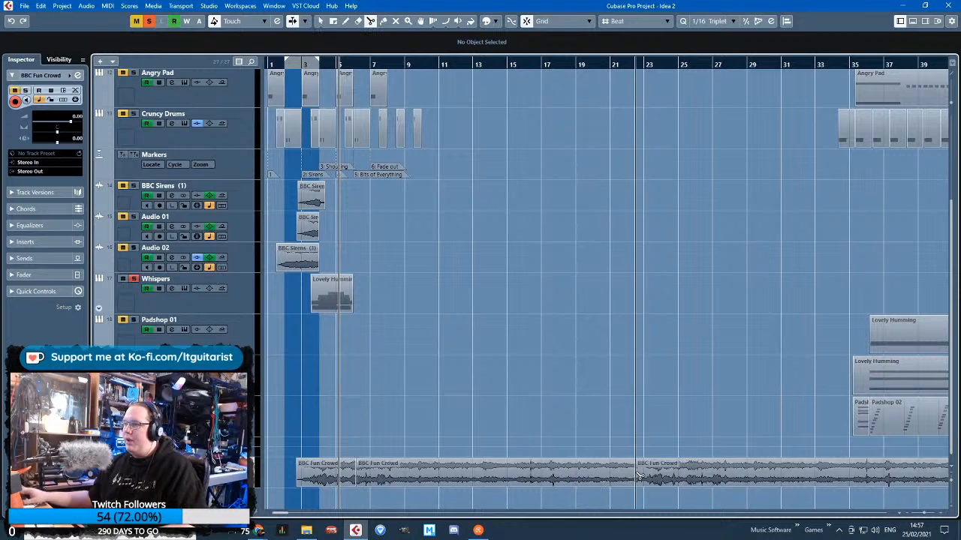
scroll(638, 474, "down", 2)
left_click(399, 474)
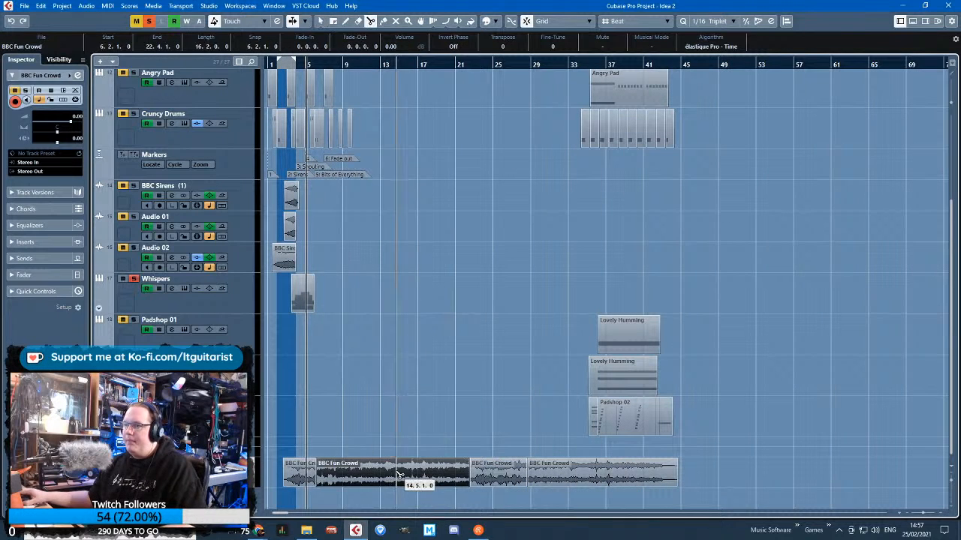
left_click_drag(399, 474, 569, 482)
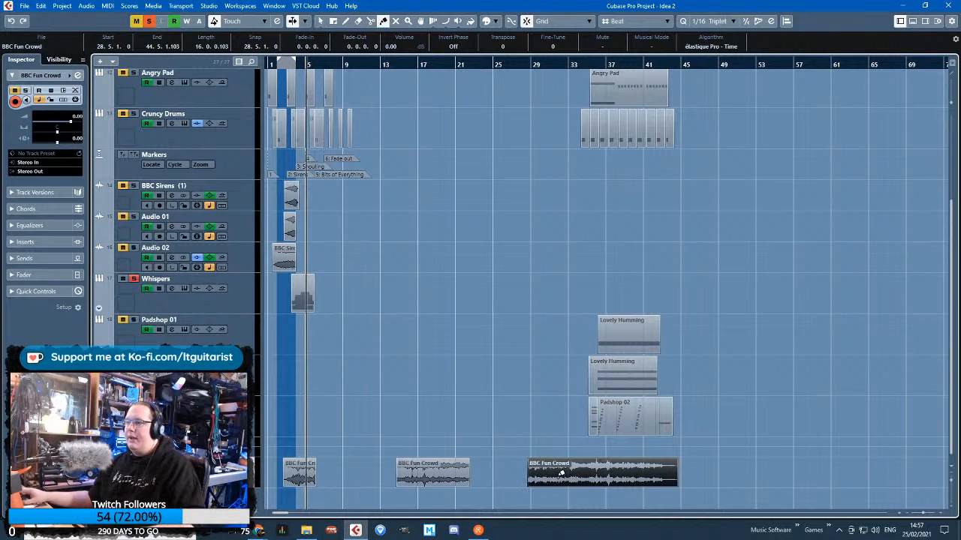
Split the final crowd piece at about bar 31 and delete the part after the cut
left_click(560, 473)
key("3")
left_click(556, 478)
key("1")
left_click(576, 479)
key("Delete")
Move the middle crowd piece to a new track below the first, and bring the short last piece forward to 8.3.1
left_click_drag(430, 386, 248, 374)
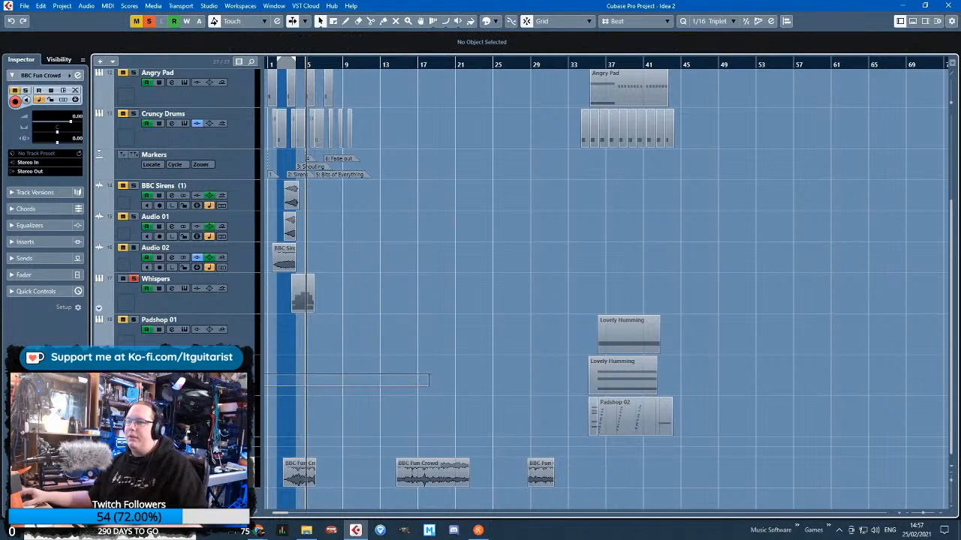
left_click_drag(434, 467, 302, 493)
left_click_drag(550, 476, 358, 472)
left_click(296, 412)
scroll(295, 405, "up", 3)
scroll(365, 381, "left", 2)
scroll(367, 381, "up", 3)
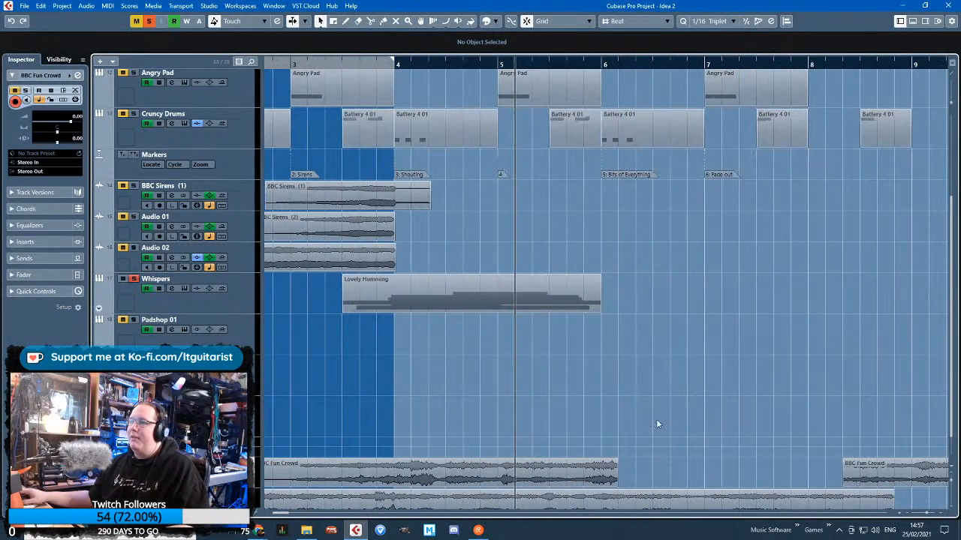
Move the short crowd piece earlier so that it runs from 6.3.1 to 8.6.1
scroll(601, 413, "down", 1)
scroll(553, 386, "down", 2)
left_click(851, 451)
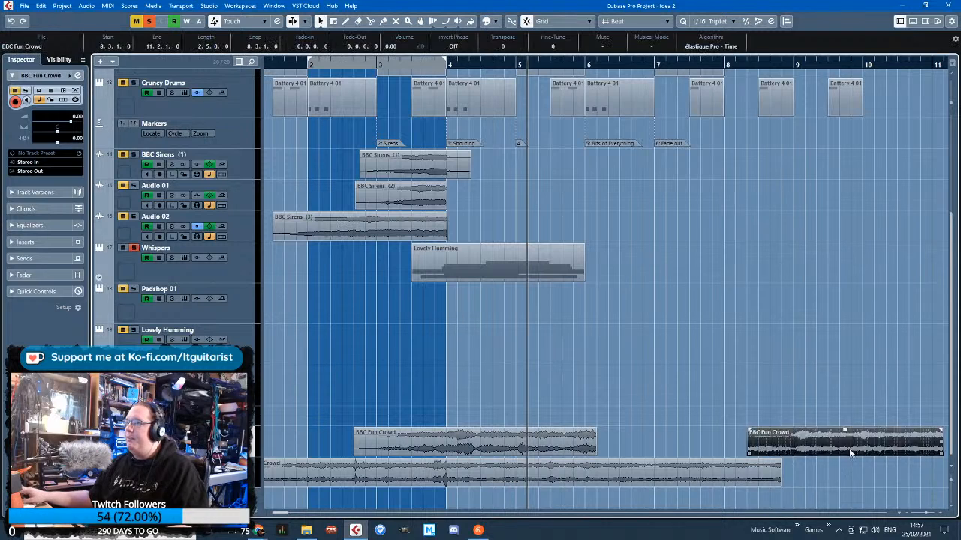
left_click_drag(850, 451, 713, 451)
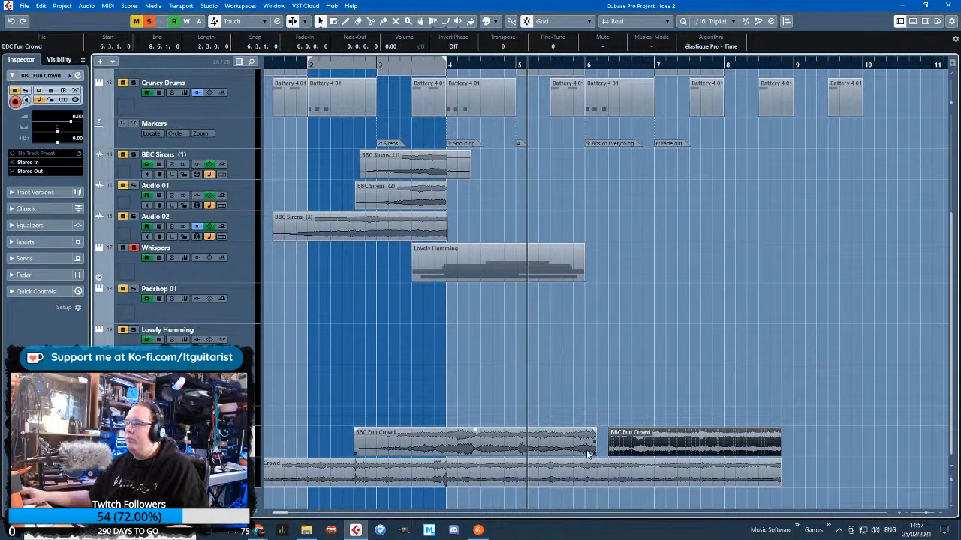
Trim the first crowd clip and the clip on the track below so both run from 3.6.1 to 5.2.1
left_click_drag(596, 450, 525, 449)
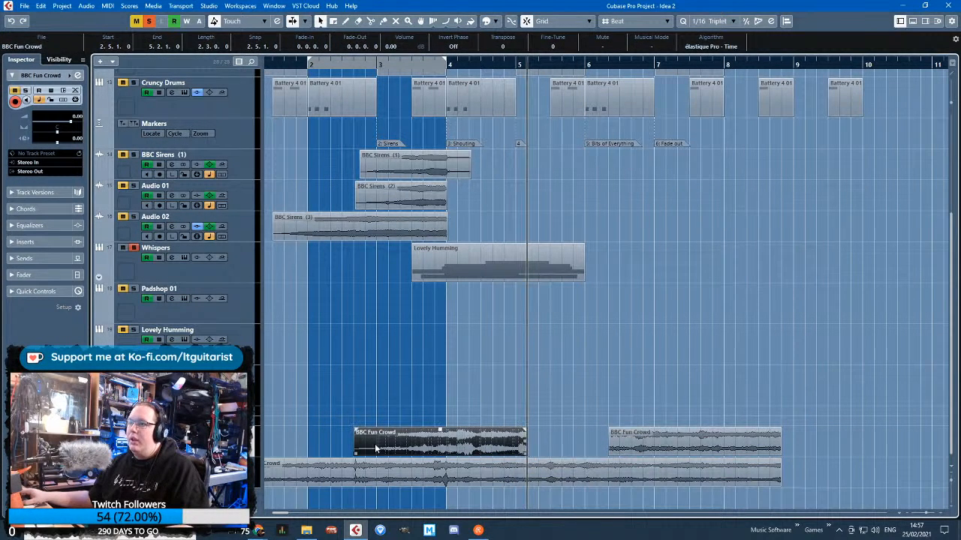
left_click_drag(353, 458, 435, 457)
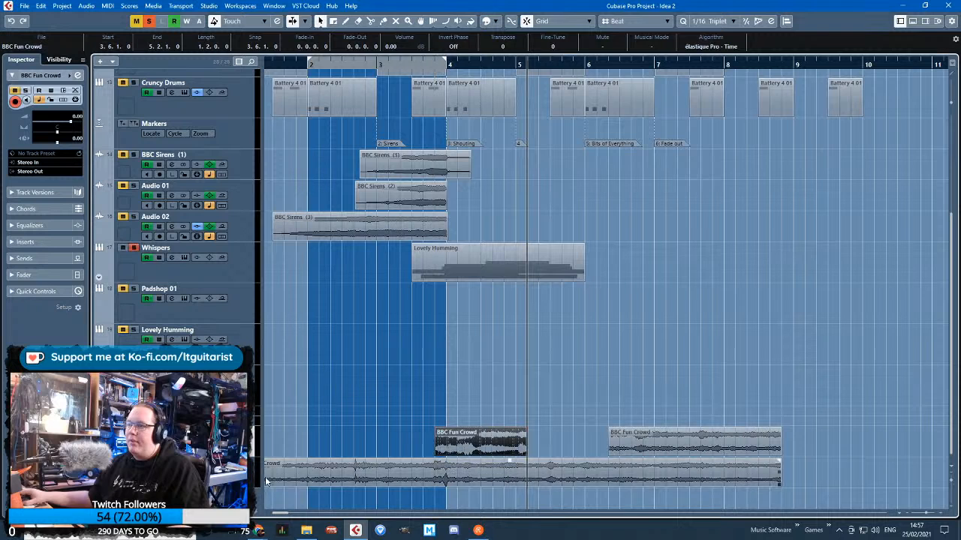
left_click_drag(282, 500, 466, 488)
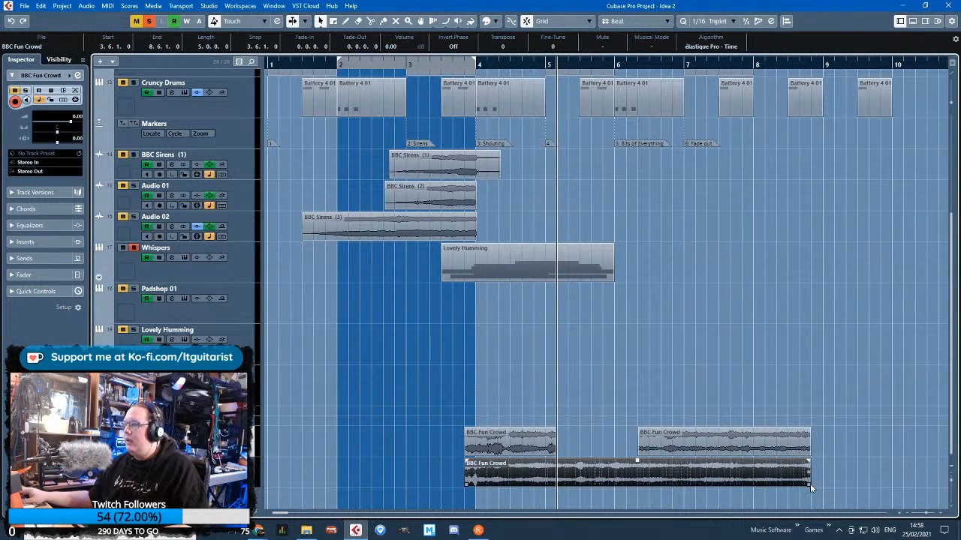
left_click_drag(807, 483, 555, 483)
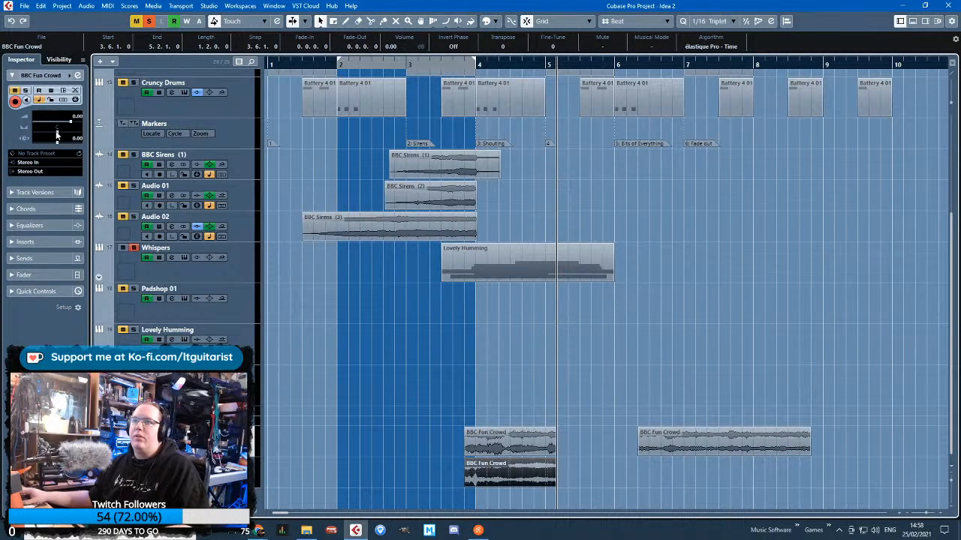
Pan the two crowd tracks to opposite sides and move both directly above the Whispers track
mouse_move(57, 135)
left_mouse_down()
mouse_move(34, 141)
mouse_move(81, 137)
left_mouse_up()
left_click(165, 467)
left_click(233, 443, "shift")
left_click_drag(232, 442, 239, 258)
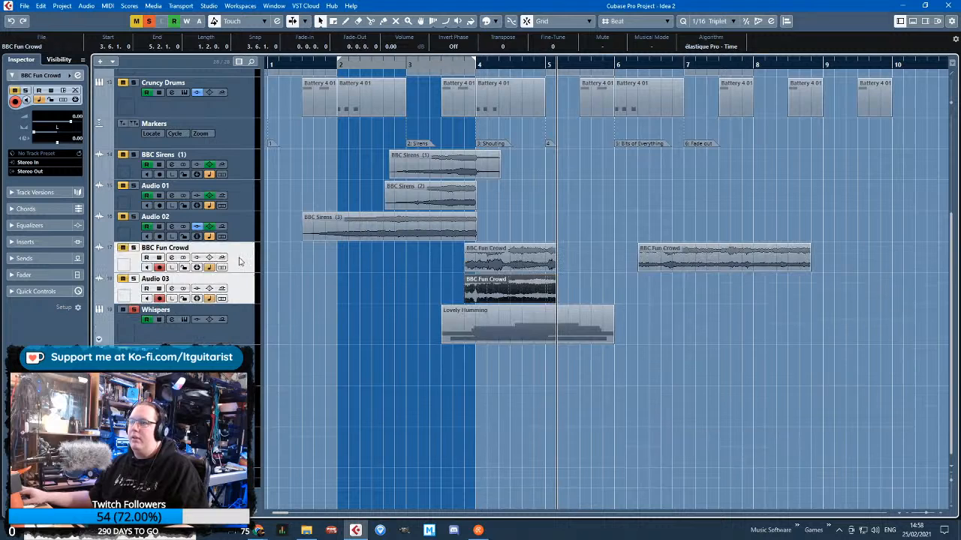
Rename the two crowd tracks Crowd L and Crowd R
double_click(165, 248)
type("Crowd L")
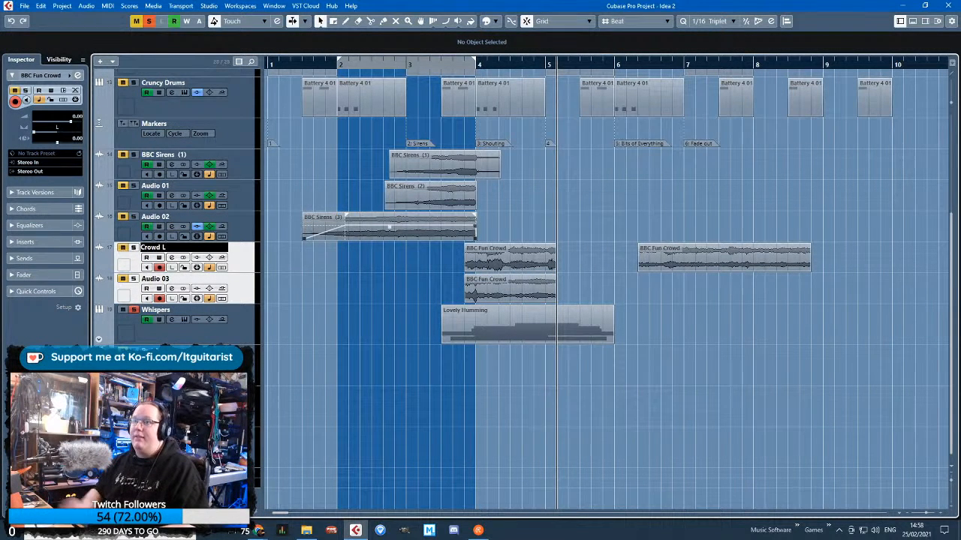
key("Tab")
type("C")
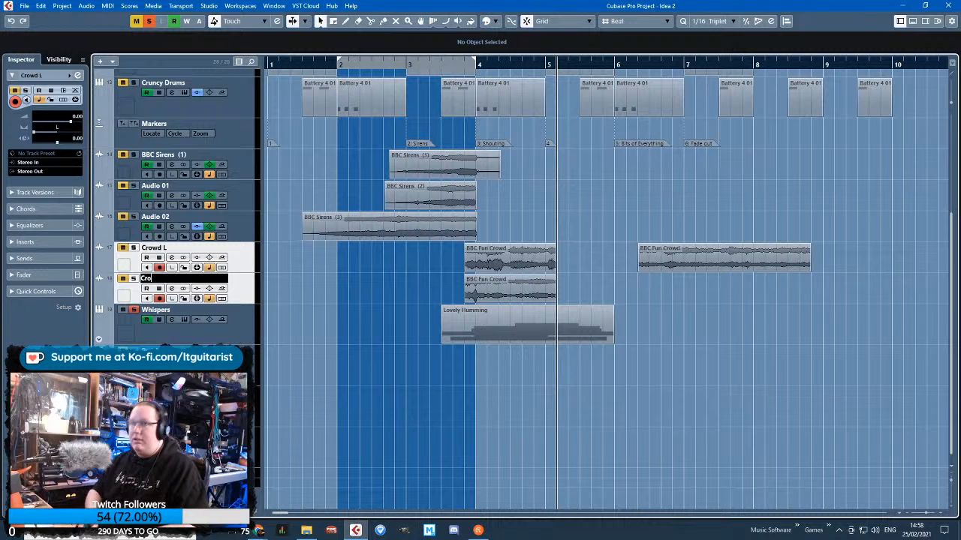
type("rowd R")
key("Return")
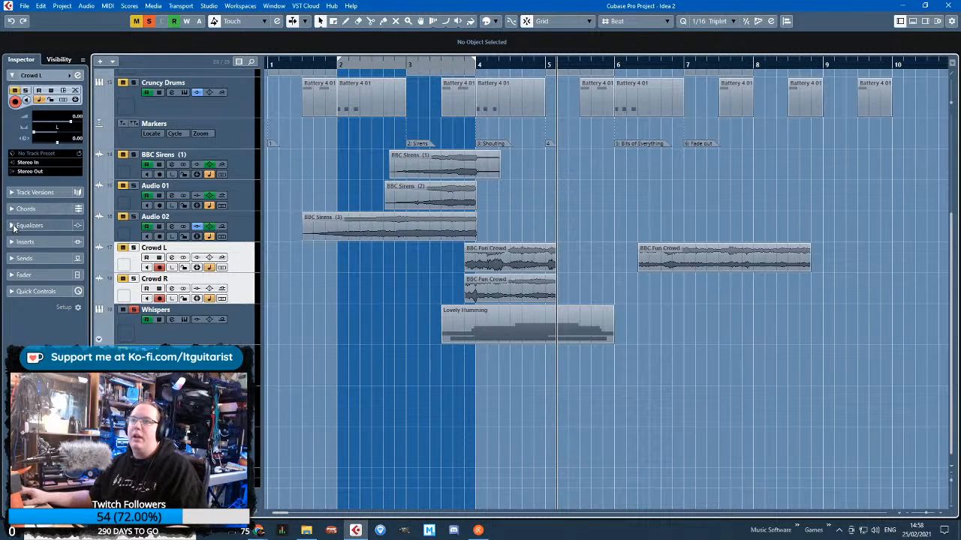
Cut the low end in the equalizers of Crowd L and Crowd R by -24.0 dB at about 30 Hz
left_click(30, 225)
left_click_drag(28, 151, 15, 182)
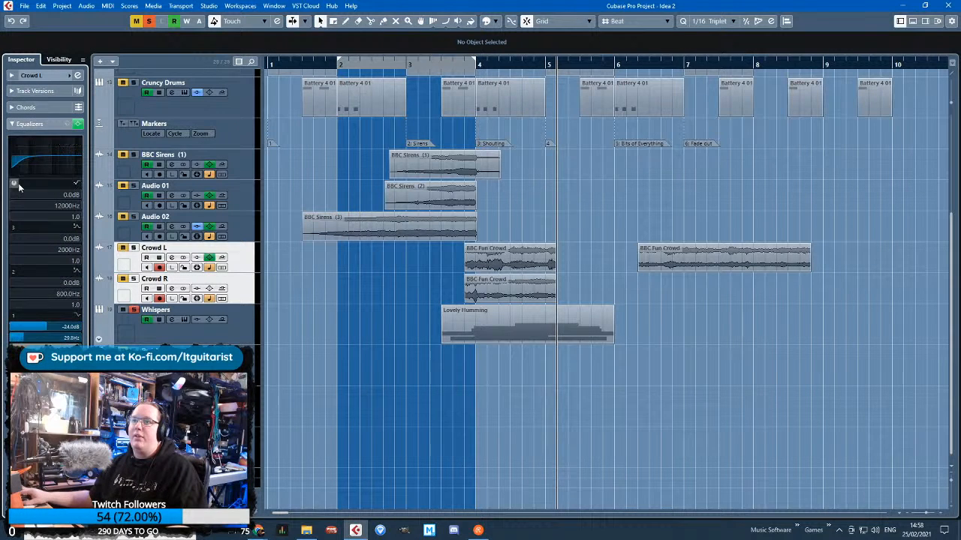
left_click(244, 300)
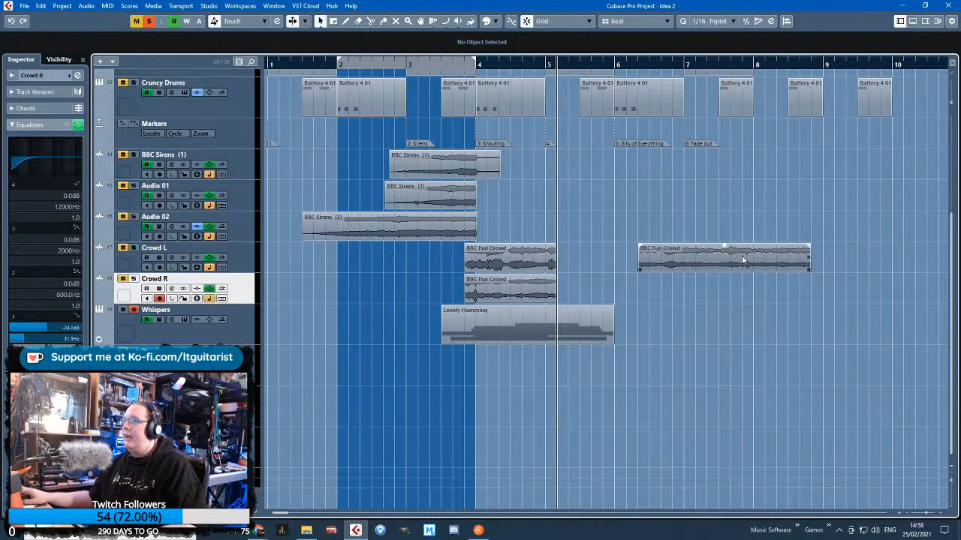
Select all the crowd clips and give them short fade-ins and fade-outs
left_click(660, 254)
left_click_drag(448, 261, 701, 287)
left_click_drag(555, 246, 550, 248)
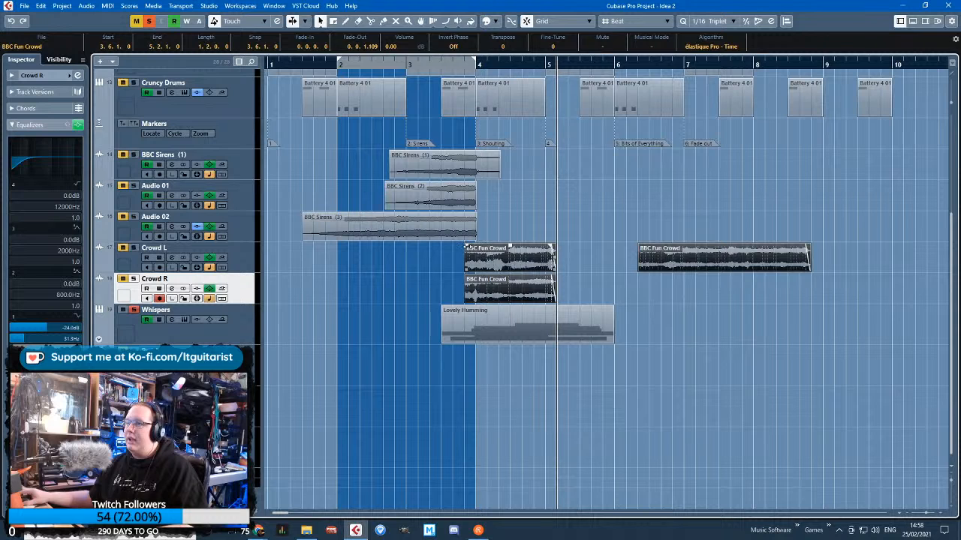
left_click(436, 272)
Show Crowd L's volume automation and add a point at 4.1.1
left_click(99, 270)
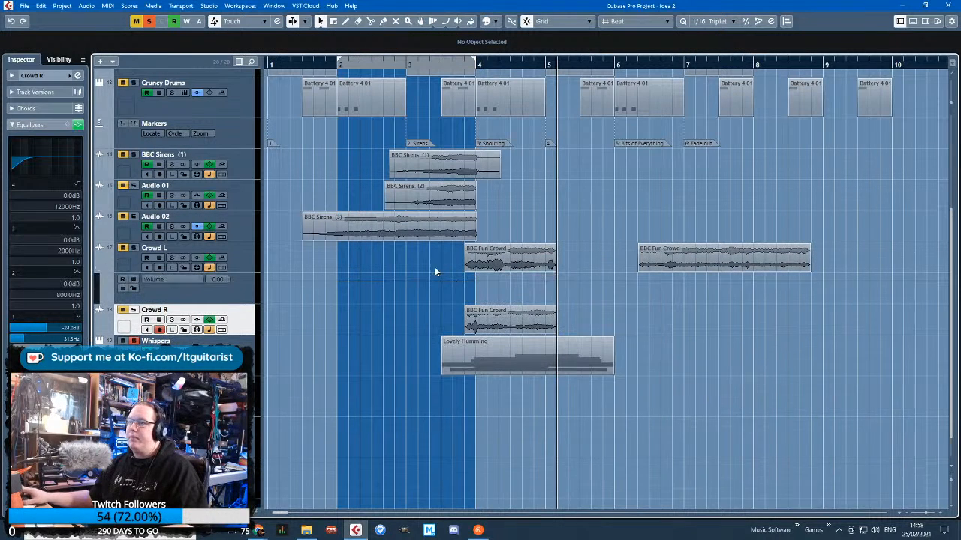
scroll(450, 264, "up", 2)
mouse_move(492, 271)
left_mouse_down()
mouse_move(465, 272)
mouse_move(491, 276)
left_mouse_up()
left_click(720, 310)
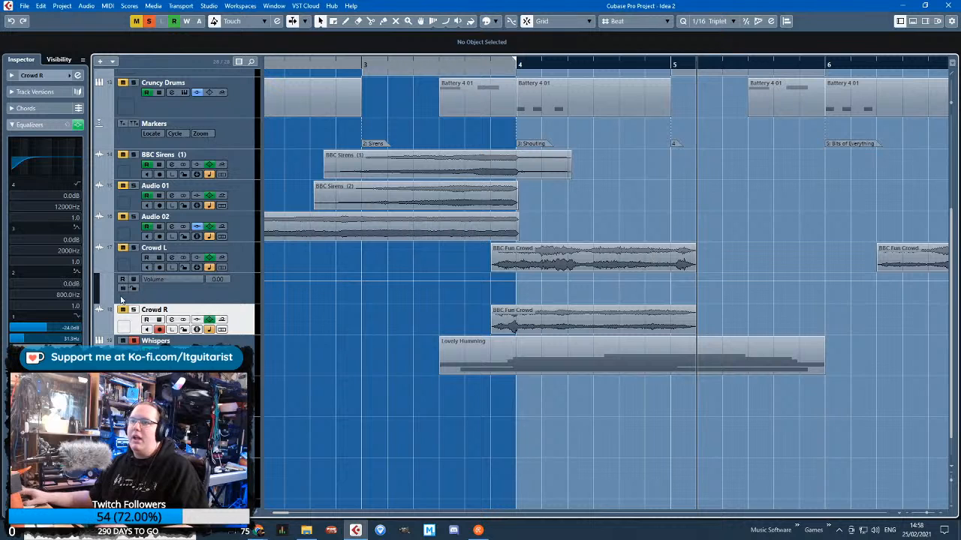
left_click(518, 283)
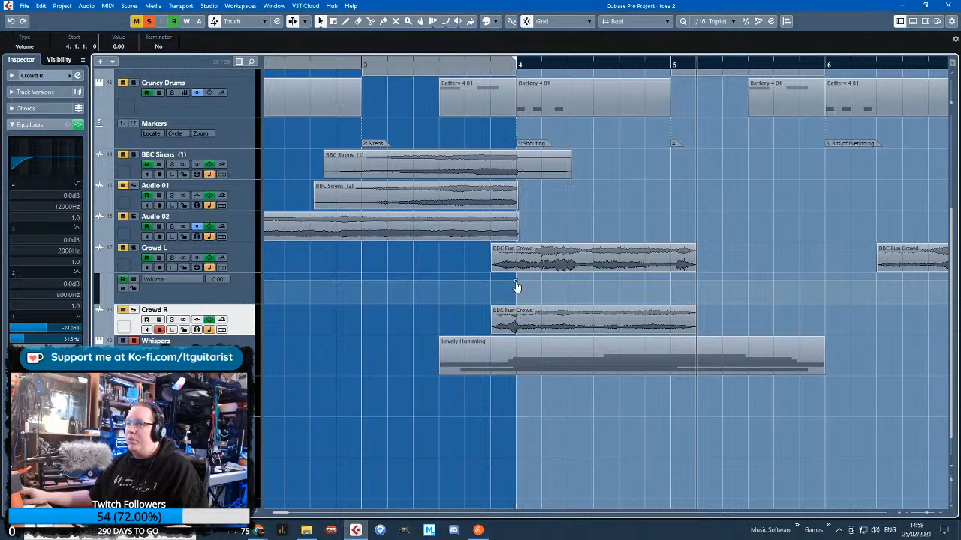
Clear the active solos, play from before bar 3, and lower Crowd L's volume point at 4.1.1 to -7.11
left_click_drag(453, 68, 283, 66)
left_click(148, 21)
key("space")
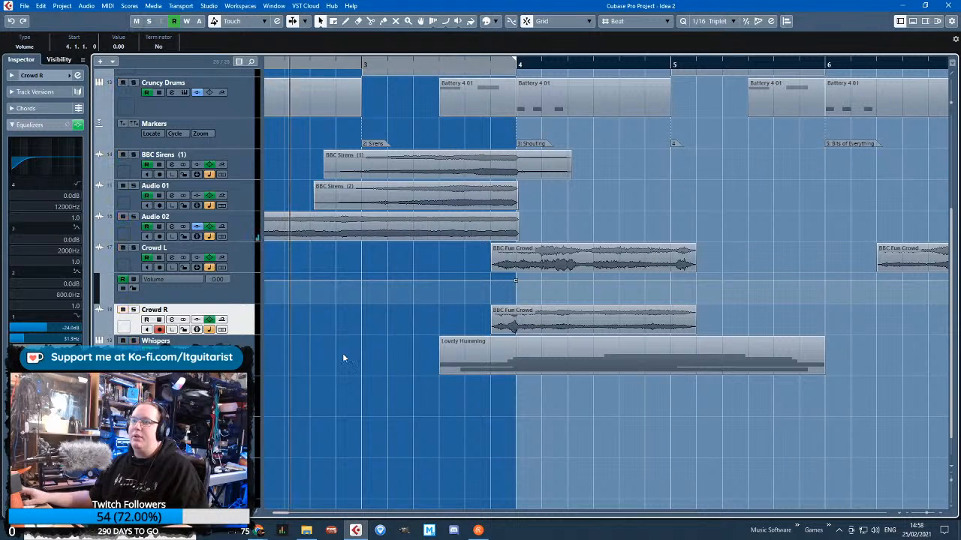
scroll(345, 349, "up", 5)
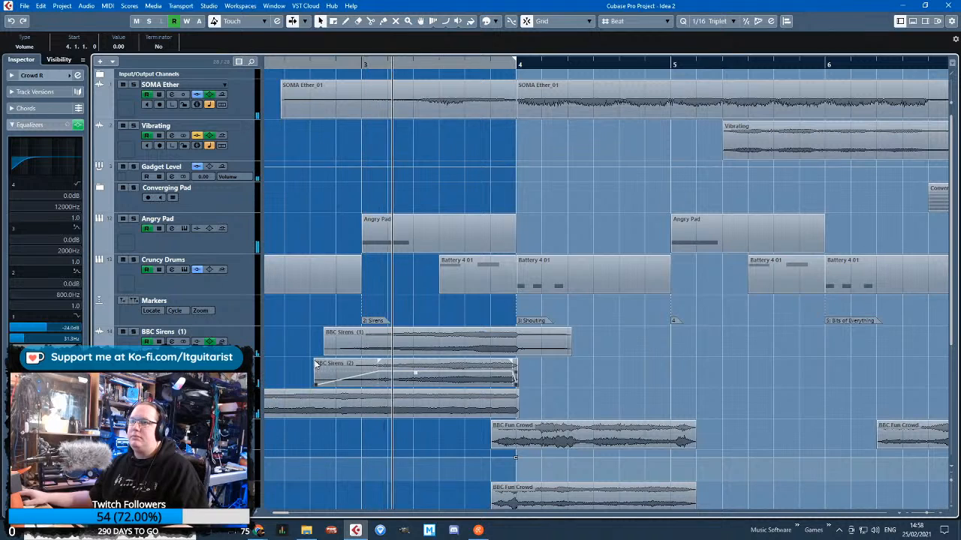
scroll(570, 343, "down", 5)
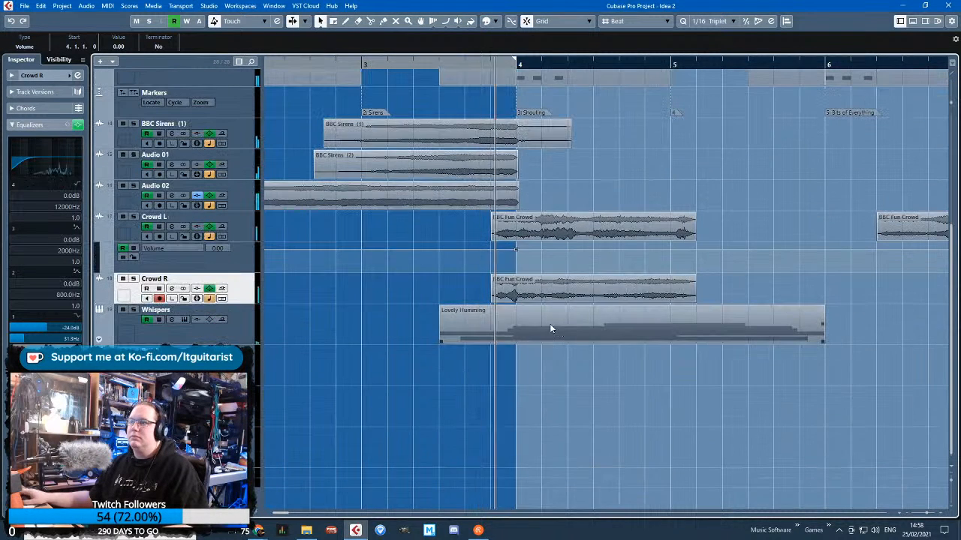
left_click_drag(516, 248, 516, 257)
Add a Crowd R volume point at 4.1.1 with -7.70 and, during playback, lower Crowd L's point there to -10.3
left_click(98, 300)
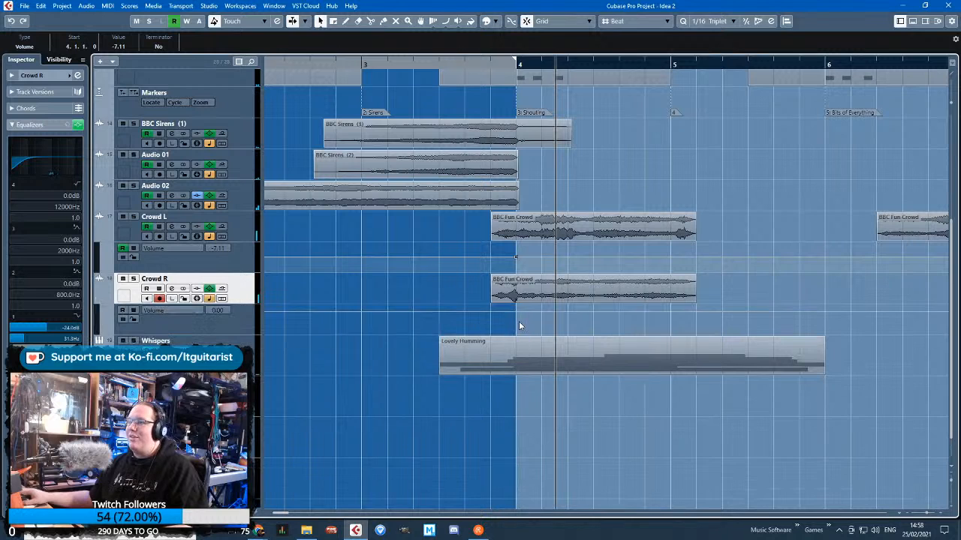
left_click_drag(517, 312, 517, 318)
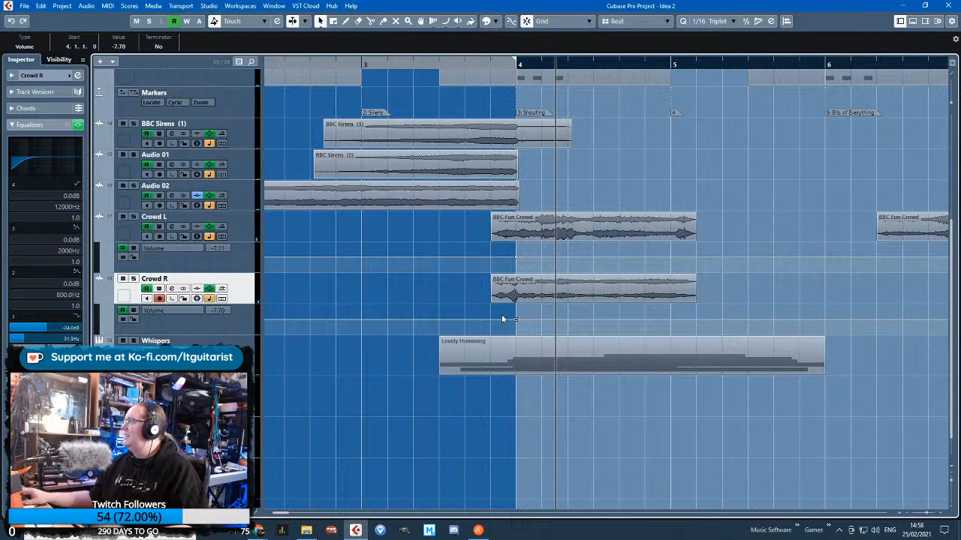
key("space")
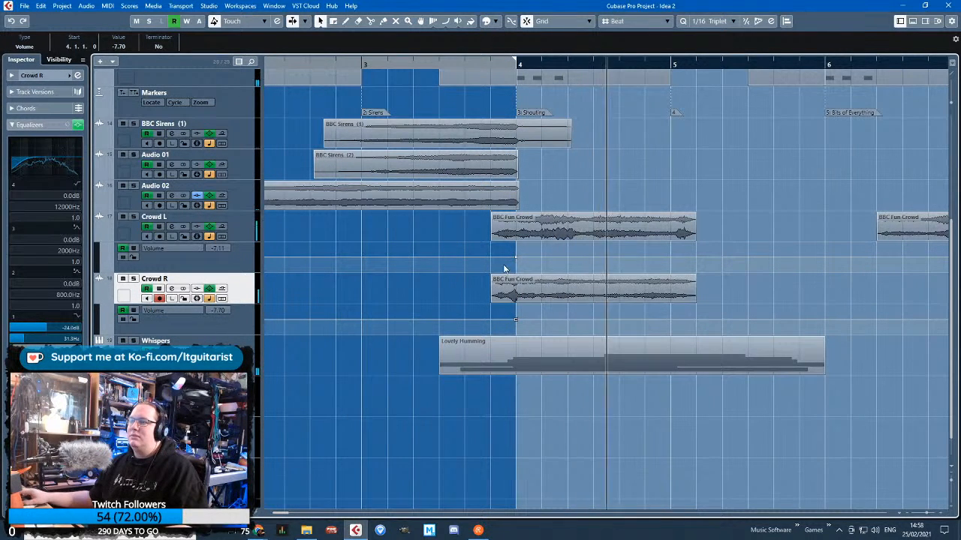
left_click_drag(516, 257, 515, 261)
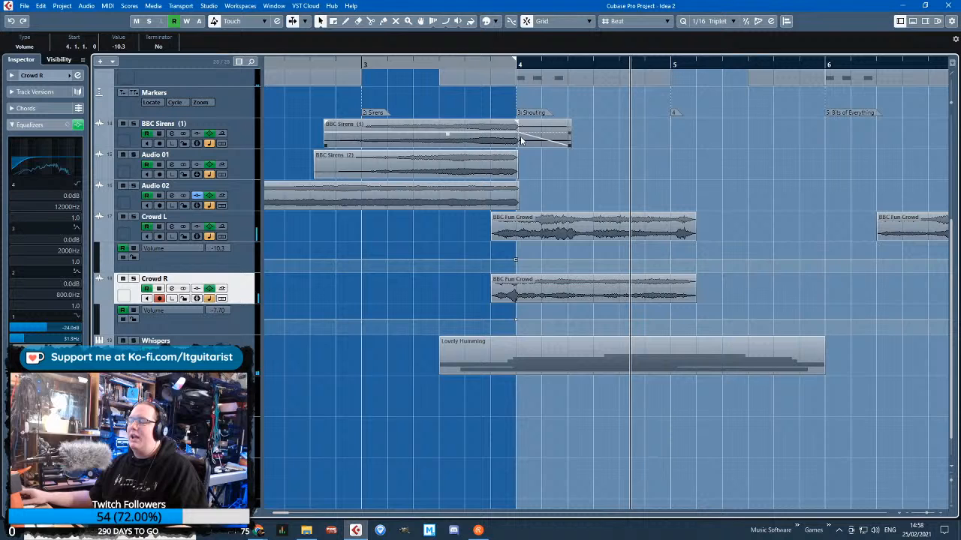
Replay the crowd section and shape Crowd L's volume fade-in from silence at 3.6.1 to -8.31 at 4.2.1
left_click(529, 65)
left_click(608, 174)
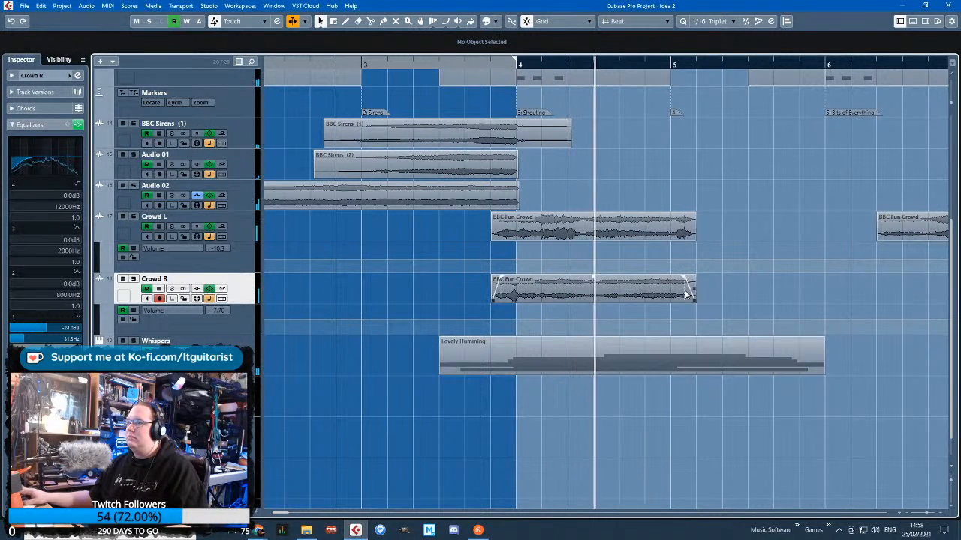
scroll(540, 252, "up", 2)
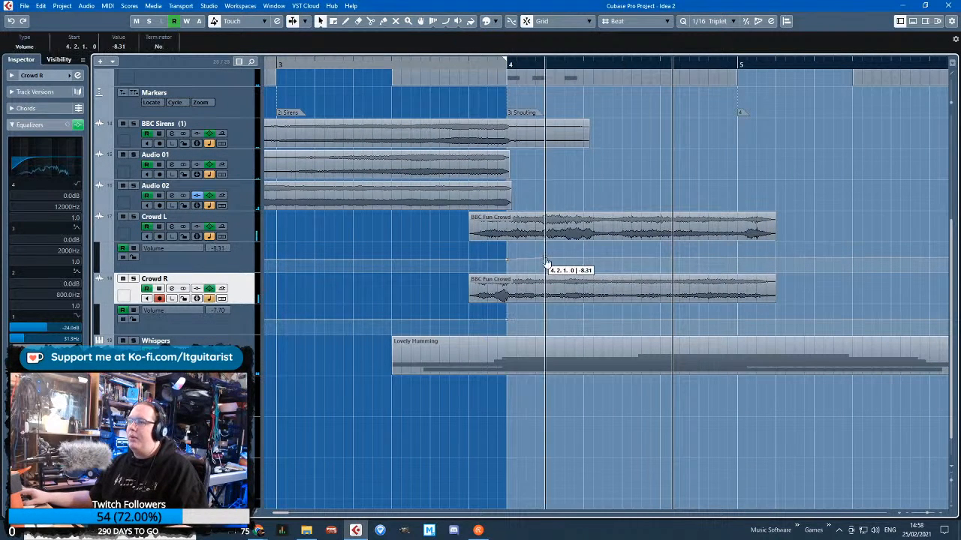
left_click_drag(509, 262, 468, 288)
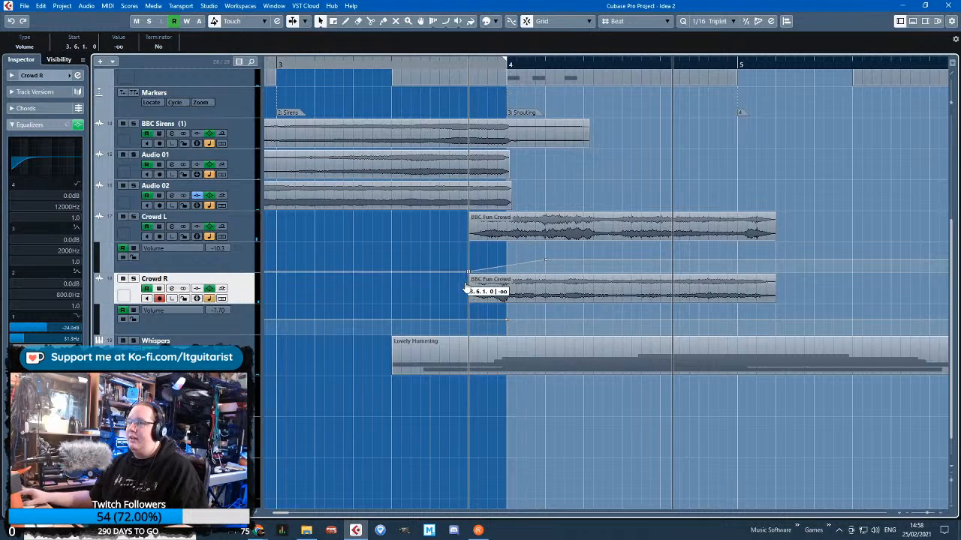
Give Crowd R a volume fade-in from 3.6.1 to 4.2.1, and fade both crowd tracks out from 4.6.1 to silence at 5.2.1
left_click(546, 320)
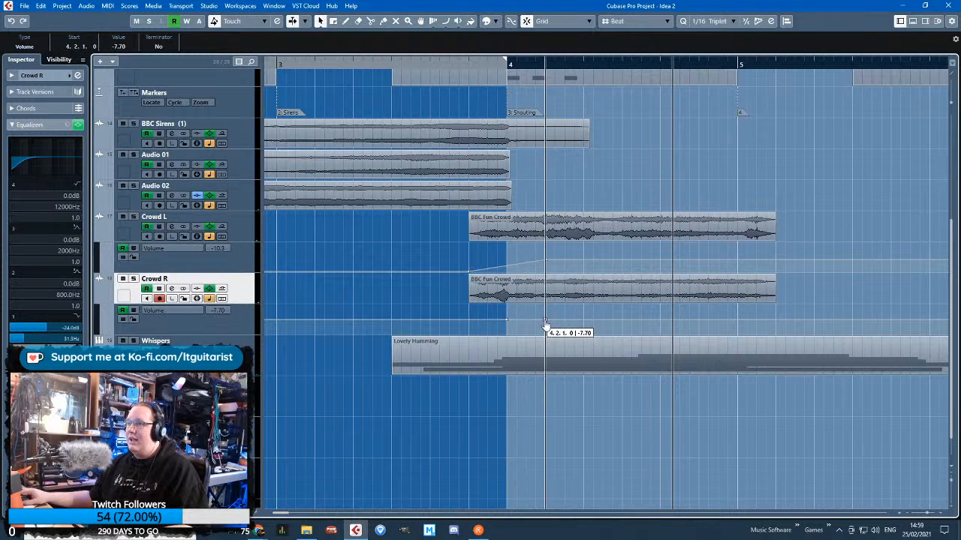
left_click_drag(507, 321, 469, 347)
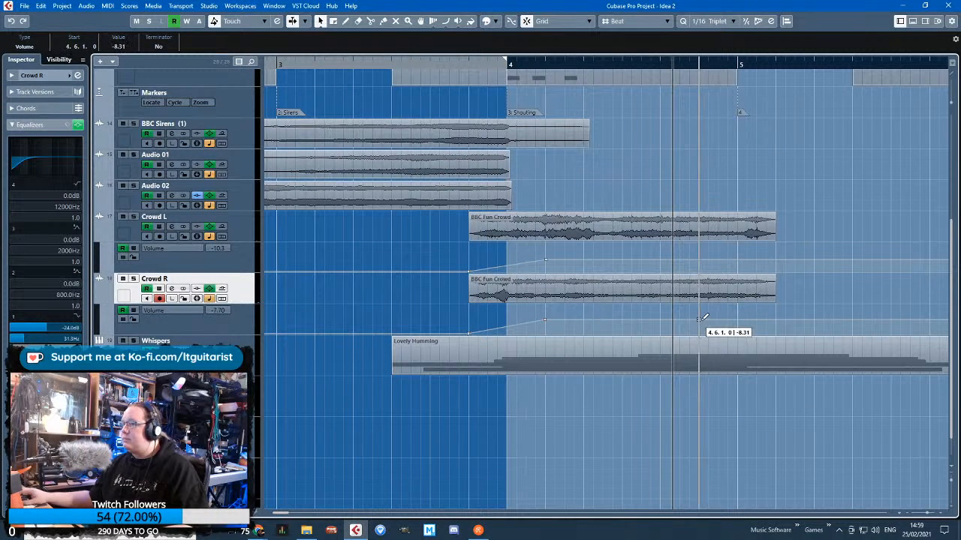
left_click_drag(780, 324, 776, 347)
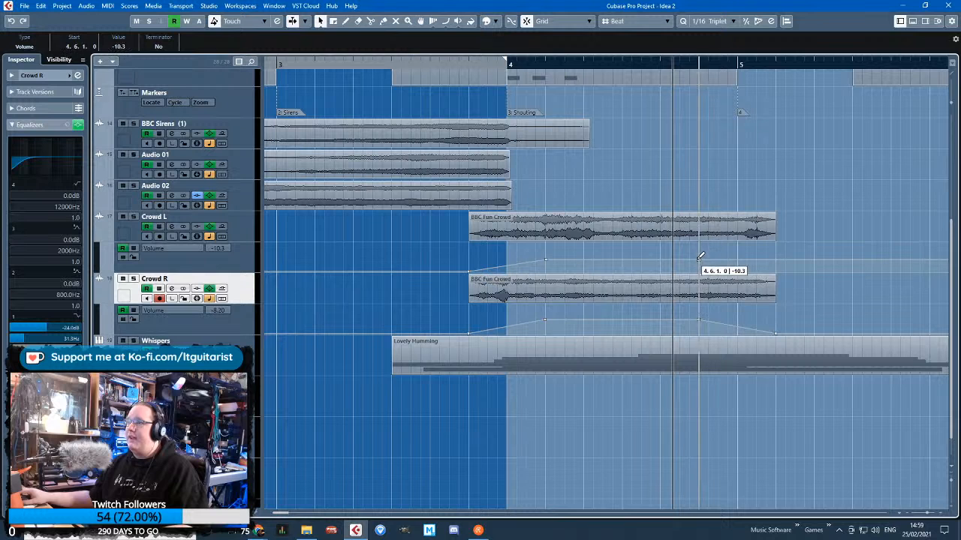
left_click_drag(774, 261, 773, 295)
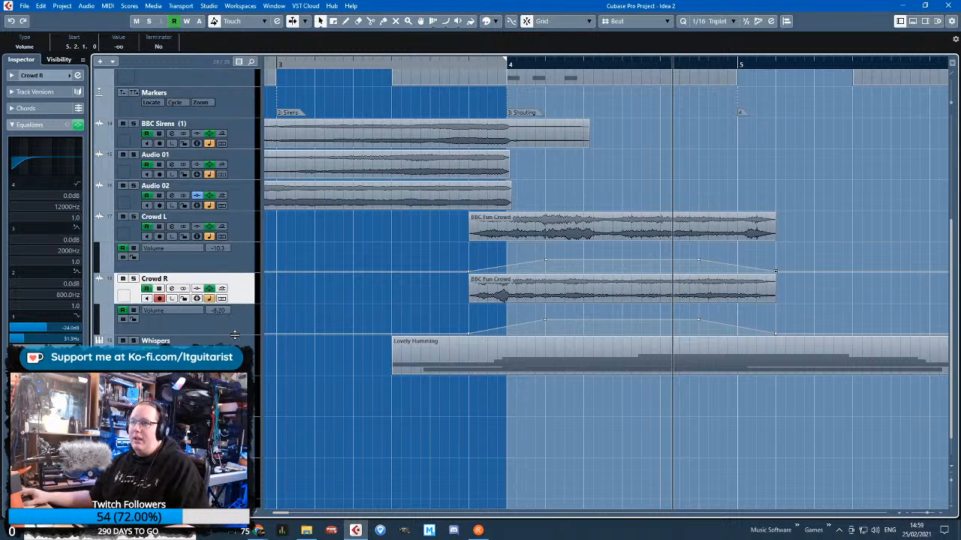
Enlarge both crowd tracks' volume lanes and add midpoints on their fades at 4.1.1 and 5.1.1
left_click_drag(234, 334, 258, 443)
left_click_drag(253, 272, 258, 343)
scroll(547, 322, "up", 2)
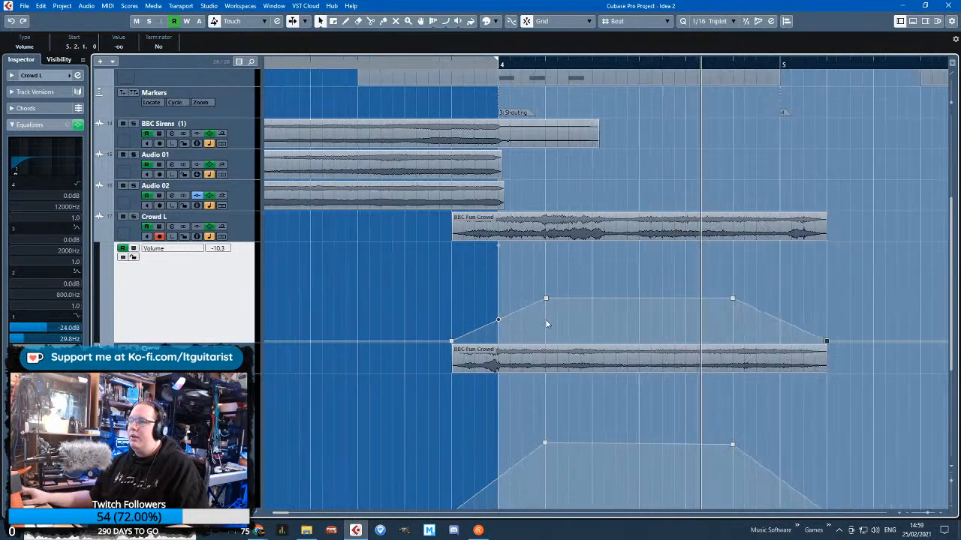
left_click_drag(502, 313, 488, 319)
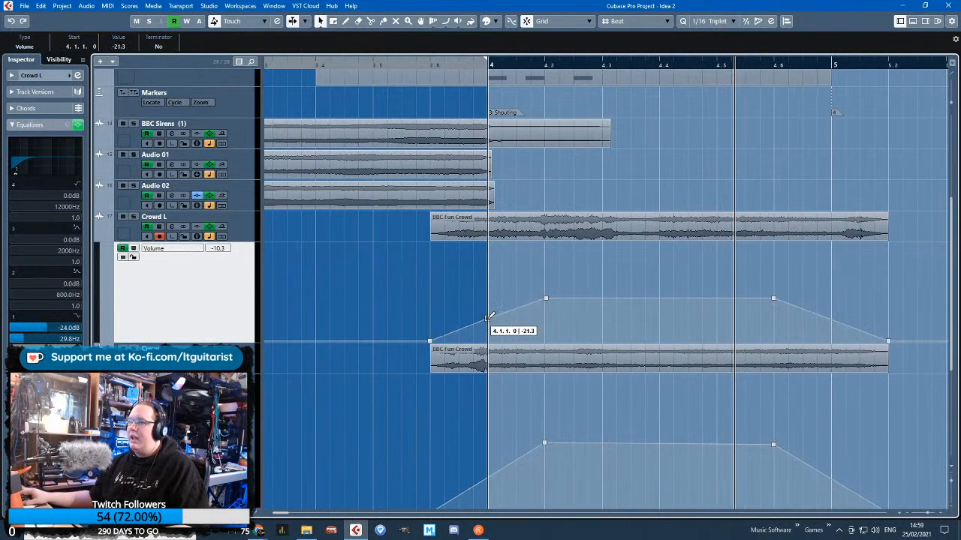
left_click(830, 320)
scroll(835, 316, "down", 3)
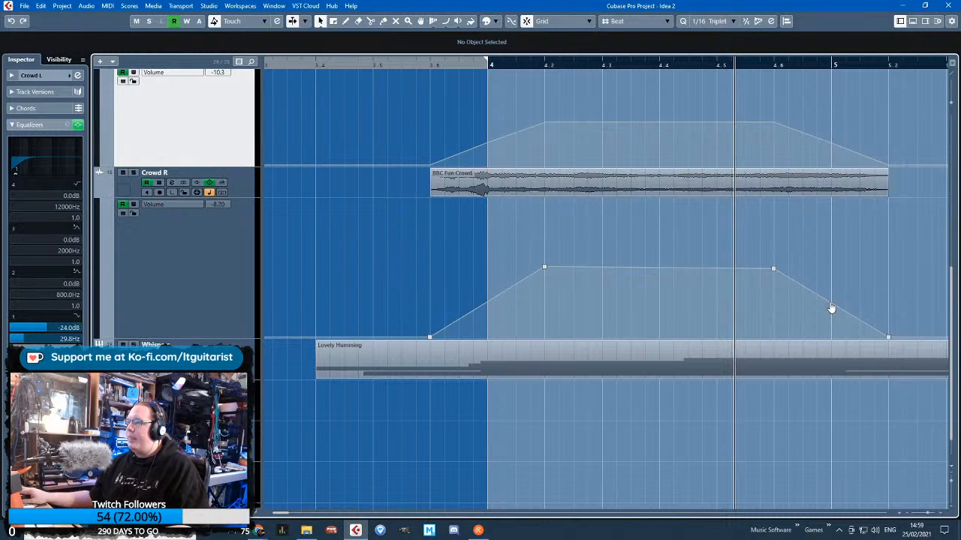
left_click(830, 307)
left_click(487, 300)
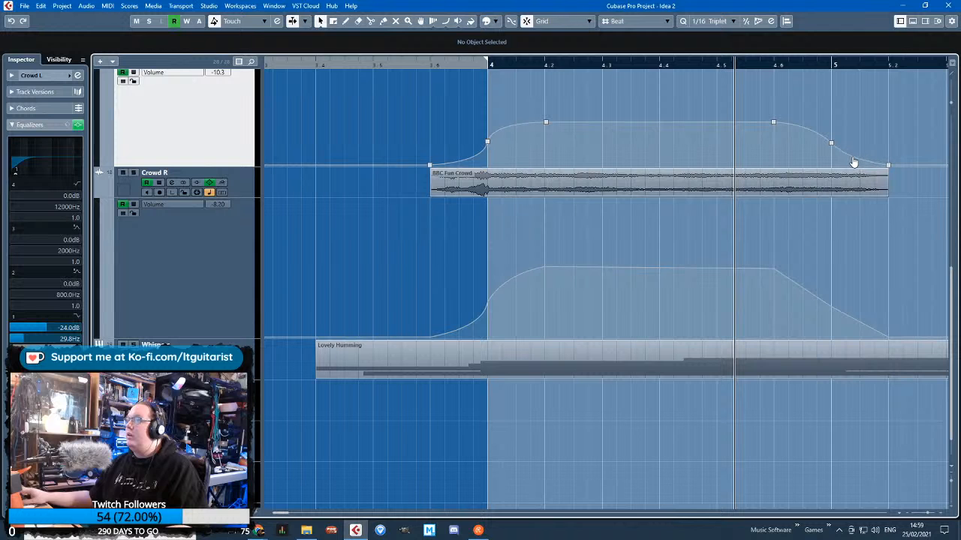
Bend both crowd fades into smooth curves and raise their points at 5.1.1, setting Crowd L's to -20.2
left_click(831, 144)
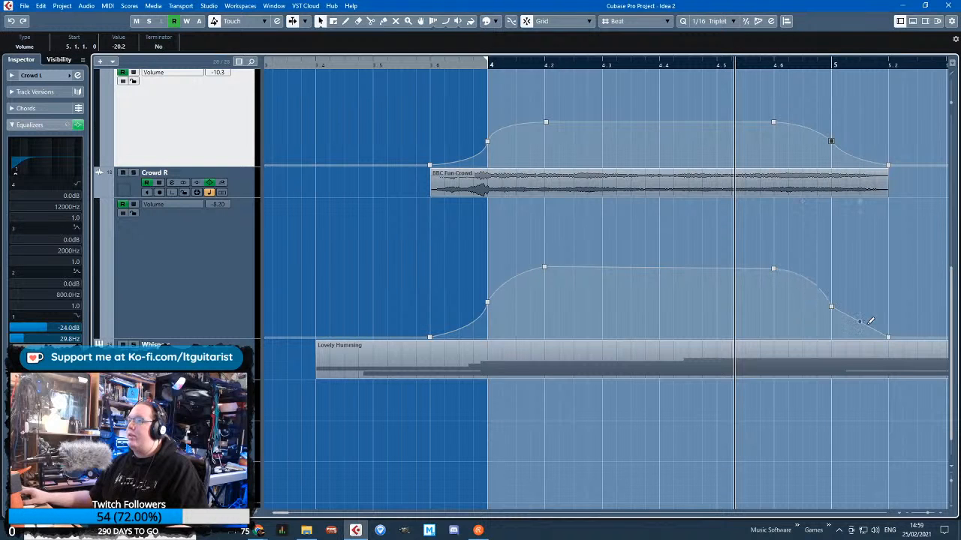
left_click(832, 307)
left_click_drag(831, 307, 832, 300)
left_click_drag(857, 294, 949, 264)
Extend the first BBC Fun Crowd clips on Crowd L and Crowd R to end at 5.4.1
scroll(695, 229, "up", 3)
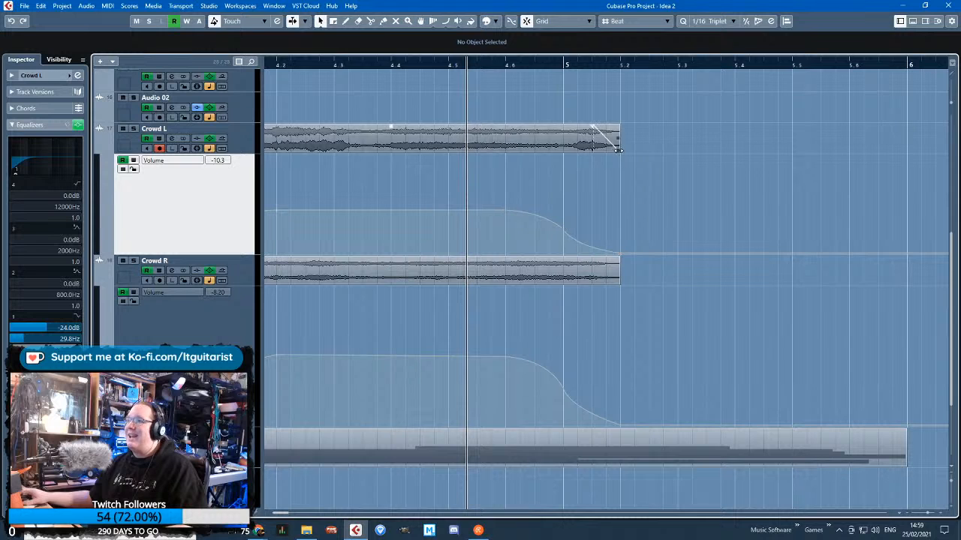
left_click_drag(618, 149, 734, 150)
left_click_drag(618, 277, 734, 279)
Stretch Crowd R's fade-out to silence at 5.4.1, bend its tail, and raise the volume point at 5.1.1 slightly
left_click(622, 425)
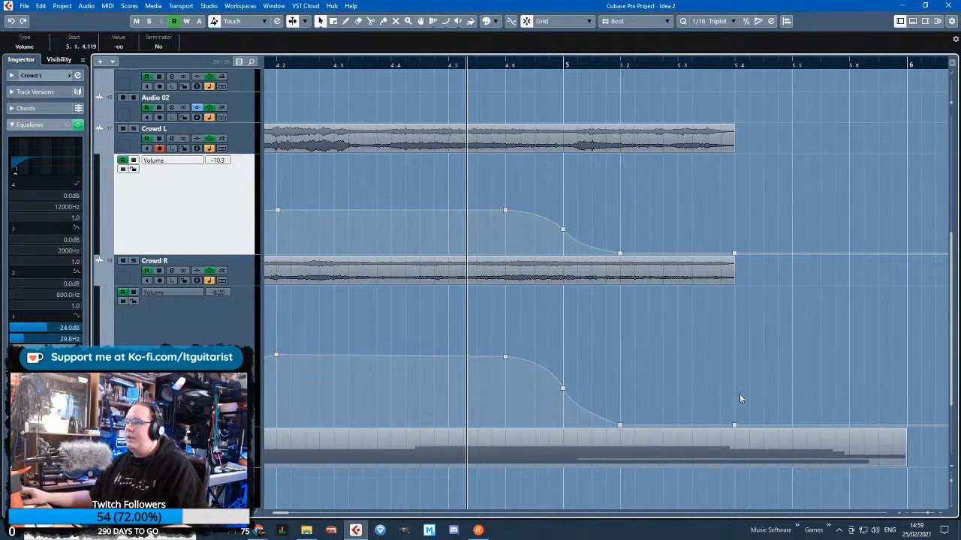
left_click(621, 423)
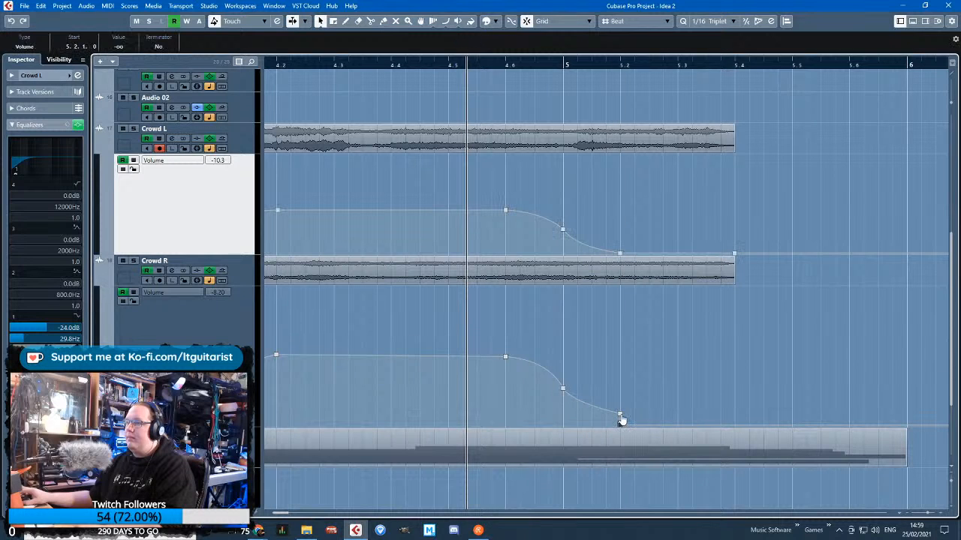
left_click_drag(622, 428, 736, 442)
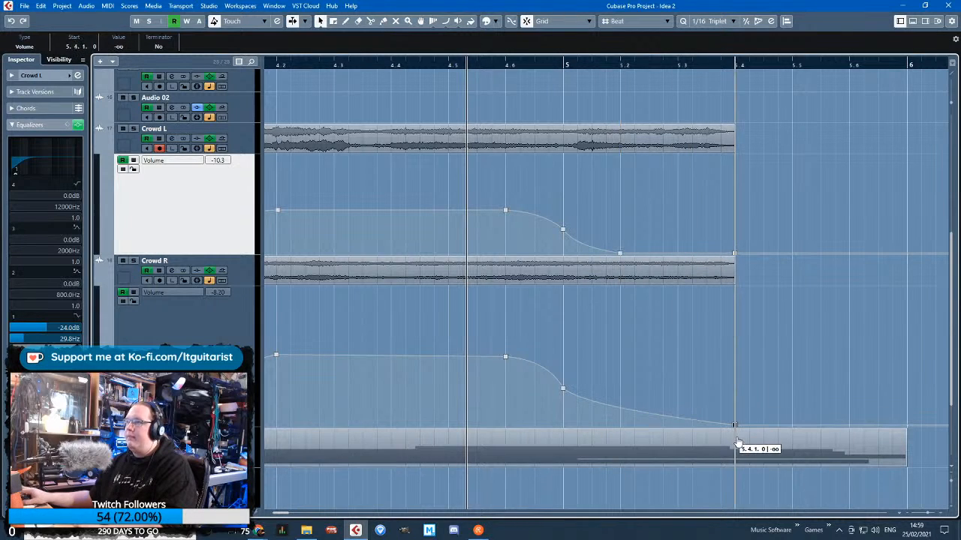
left_click_drag(616, 412, 607, 416)
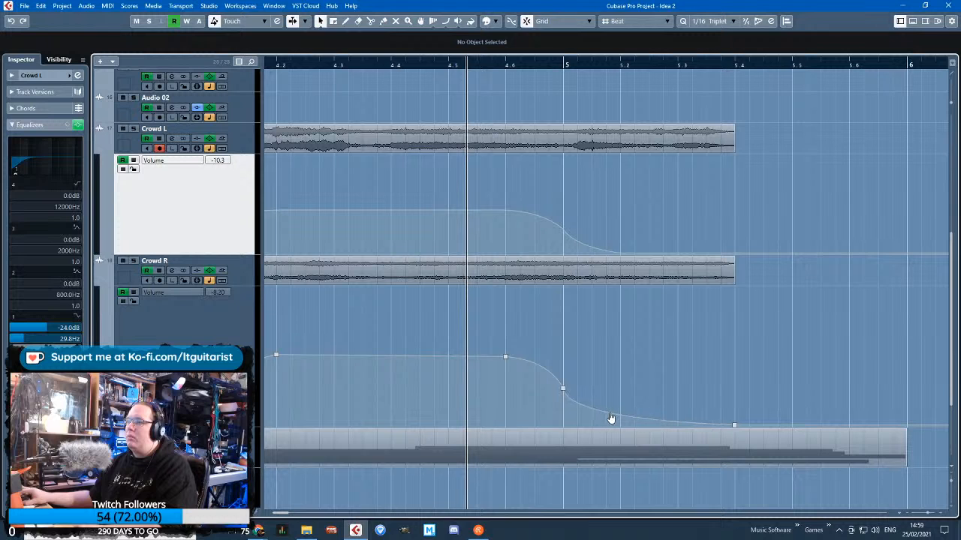
left_click(562, 383)
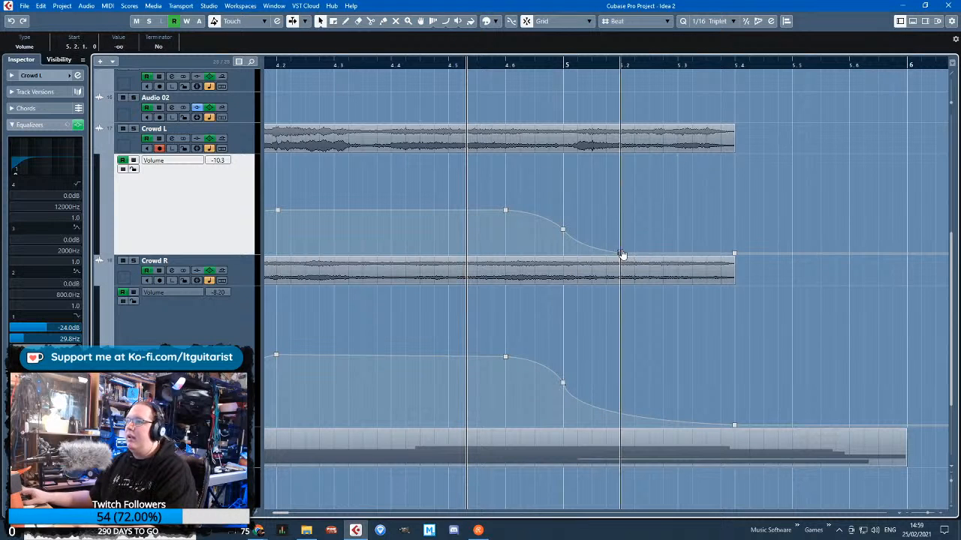
Stretch Crowd L's fade-out to silence at 5.4.1 and raise its volume point at 5.1.1
left_click_drag(621, 253, 736, 254)
left_click_drag(562, 230, 563, 223)
left_click(591, 194)
Play the crowd section from just before bar 4 and raise Crowd L's volume point at 5.1.1 a little further
scroll(593, 195, "down", 3)
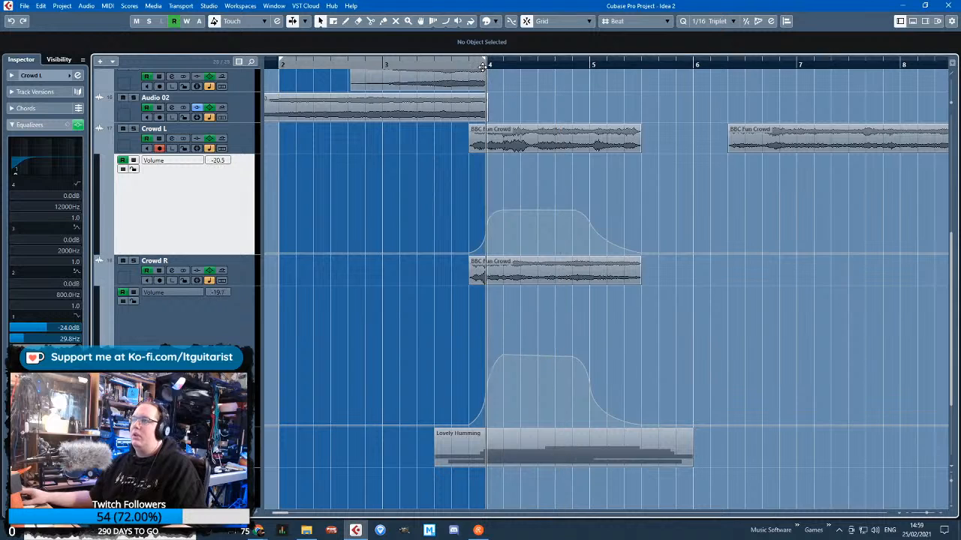
scroll(611, 236, "up", 2)
left_click(611, 244)
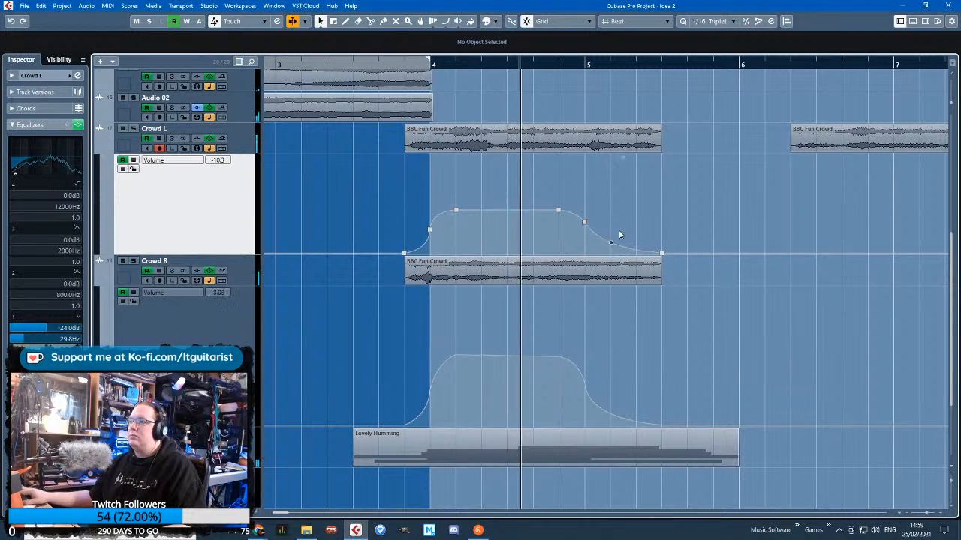
scroll(615, 255, "up", 3)
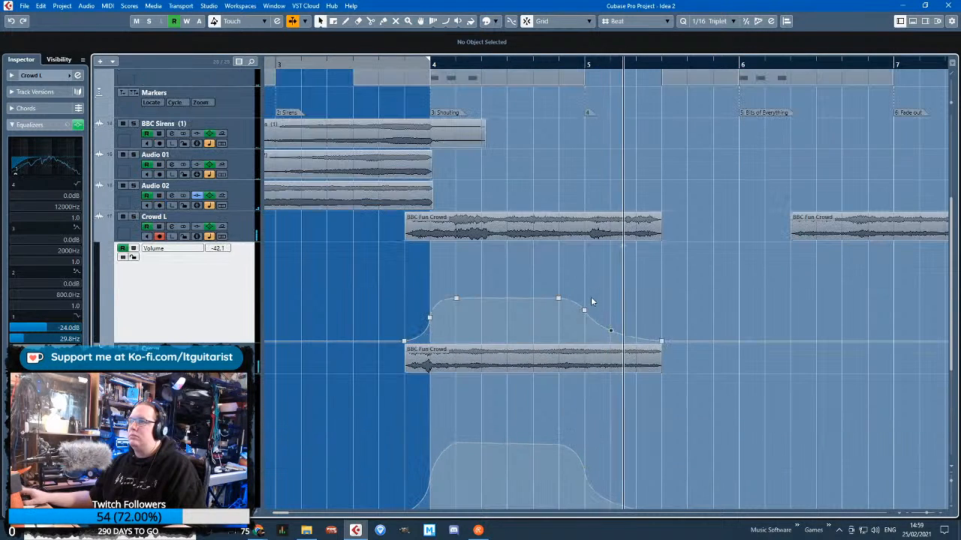
left_click(585, 310)
left_click(572, 284)
scroll(567, 274, "down", 3)
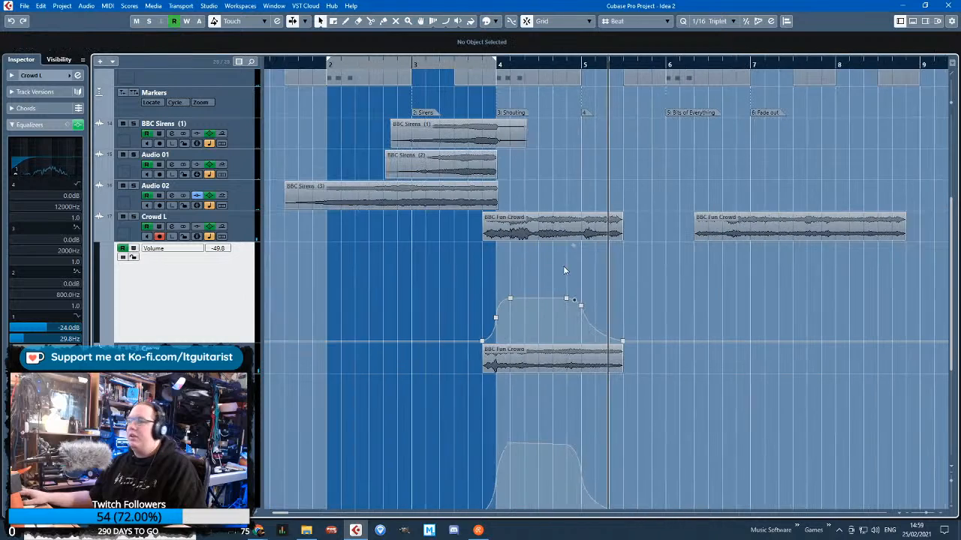
Replay the transition into the Shouting marker and listen to the crowd fades against the other tracks
left_click_drag(506, 65, 481, 69)
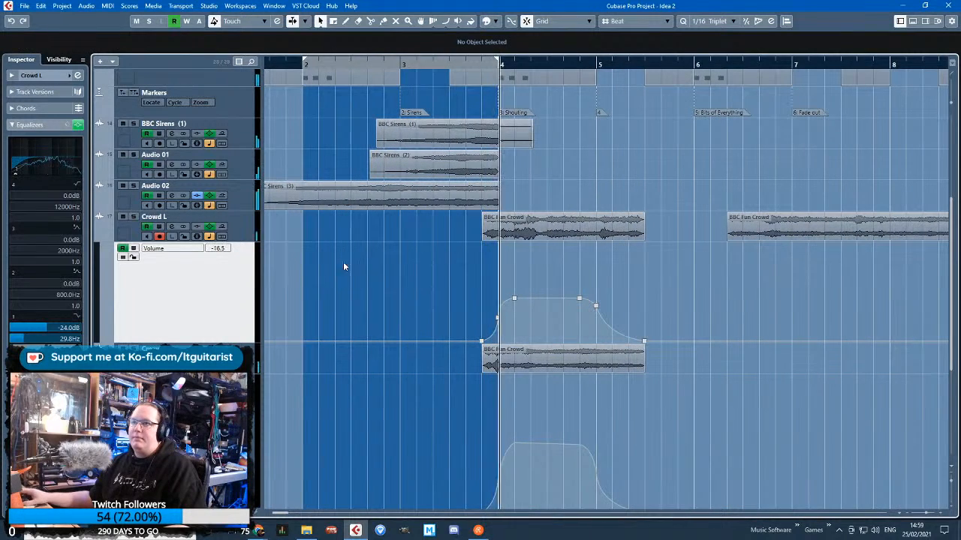
scroll(399, 277, "up", 4)
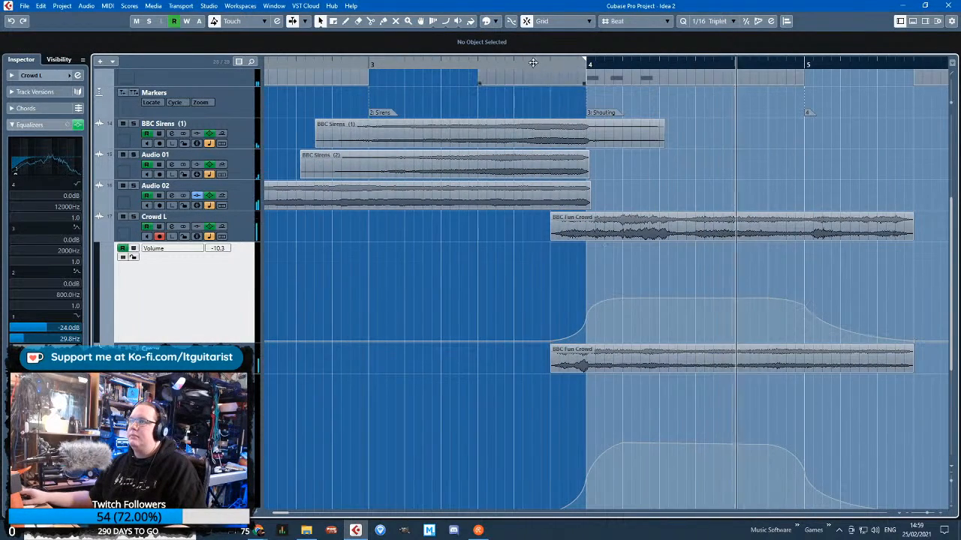
left_click(509, 65)
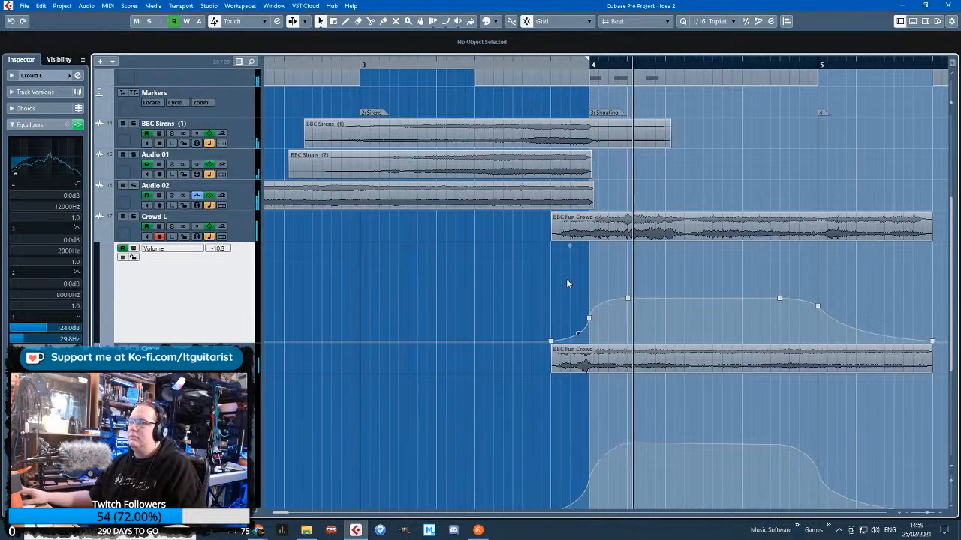
scroll(580, 301, "up", 3)
scroll(585, 308, "down", 4)
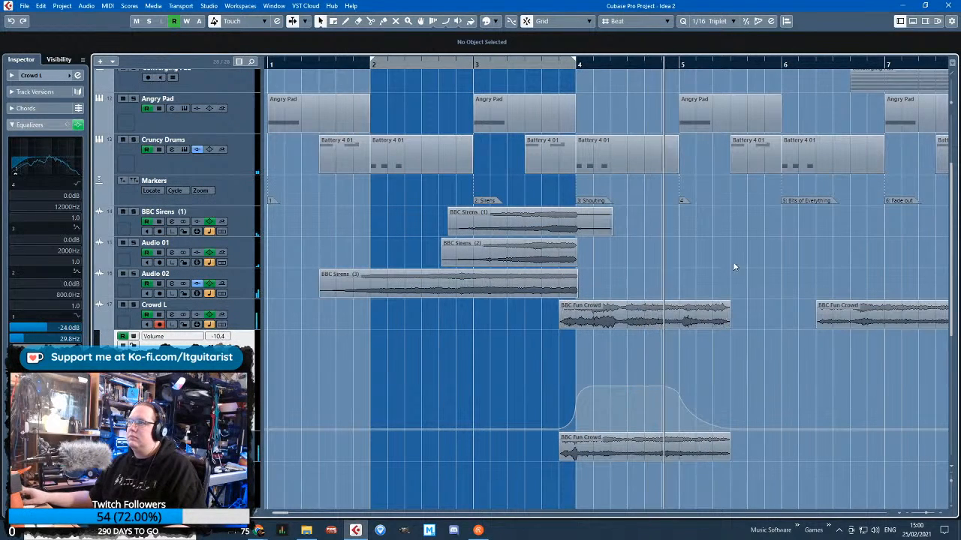
scroll(783, 265, "down", 6)
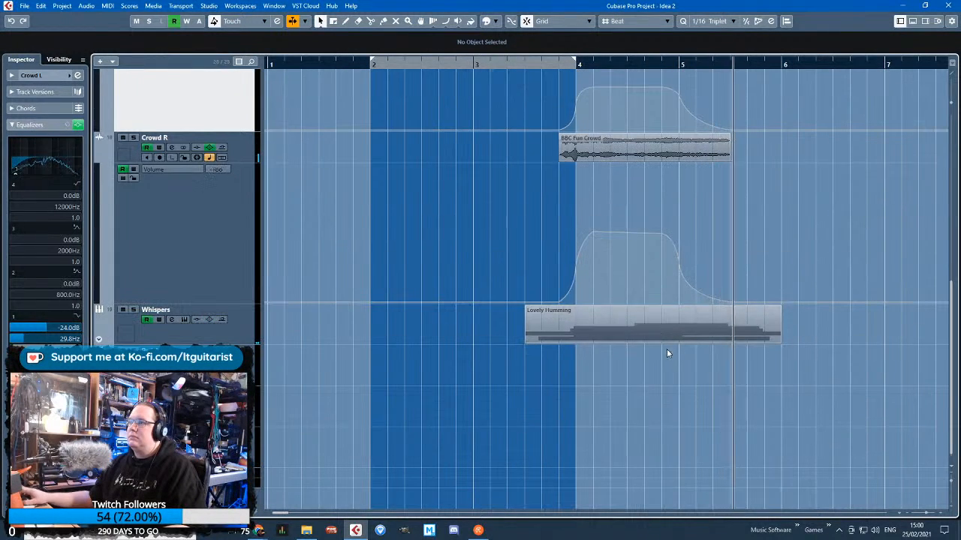
Show the Whispers track's automation and channel settings, and audition it in solo from early in bar 4
left_click(98, 339)
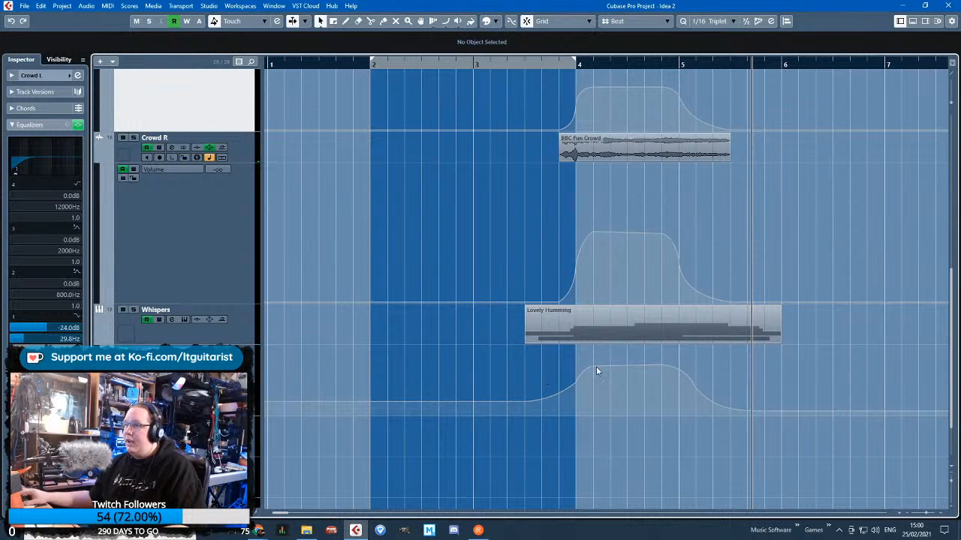
left_click(264, 337)
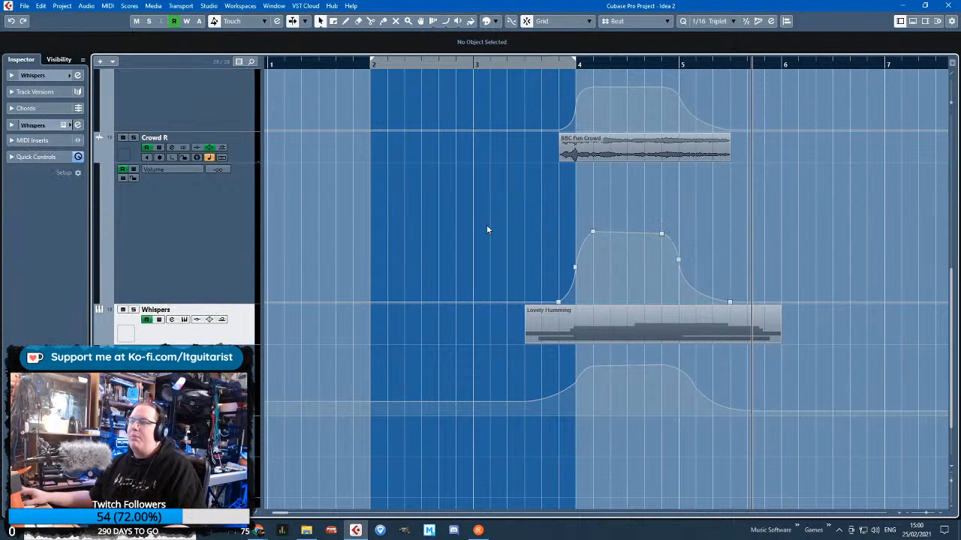
left_click(590, 65)
left_click(32, 75)
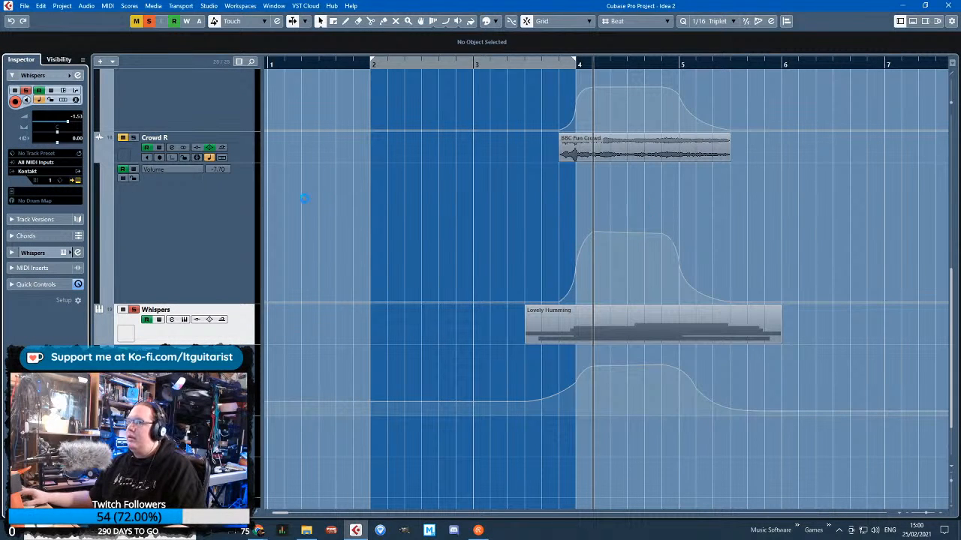
key("space")
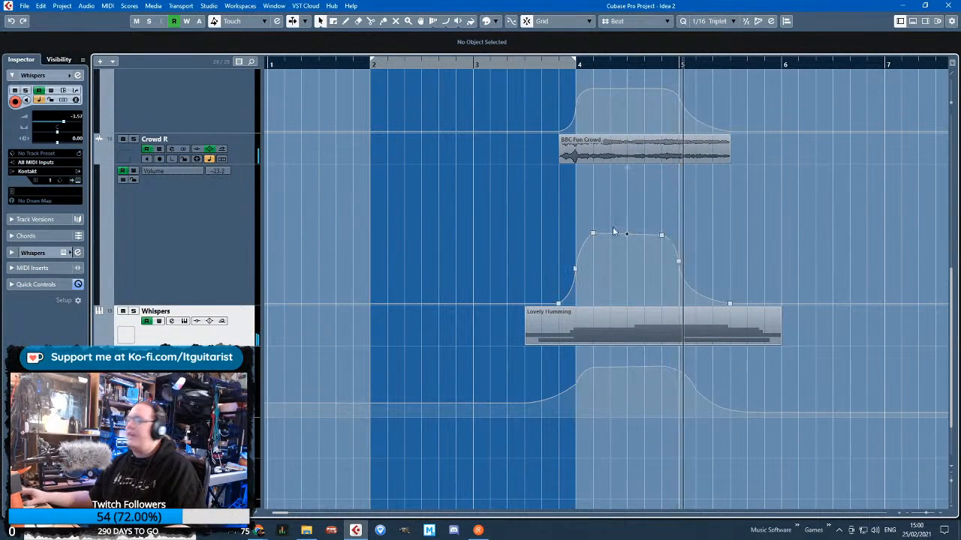
Level Crowd R's volume plateau by raising the point at 4.6.1 to match the one at 4.2.1
scroll(825, 243, "right", 2)
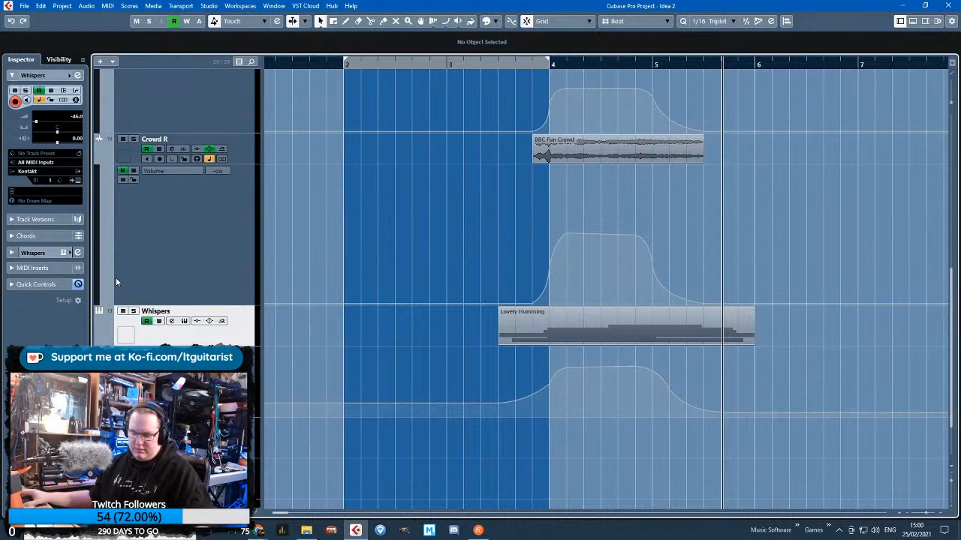
scroll(406, 327, "up", 5)
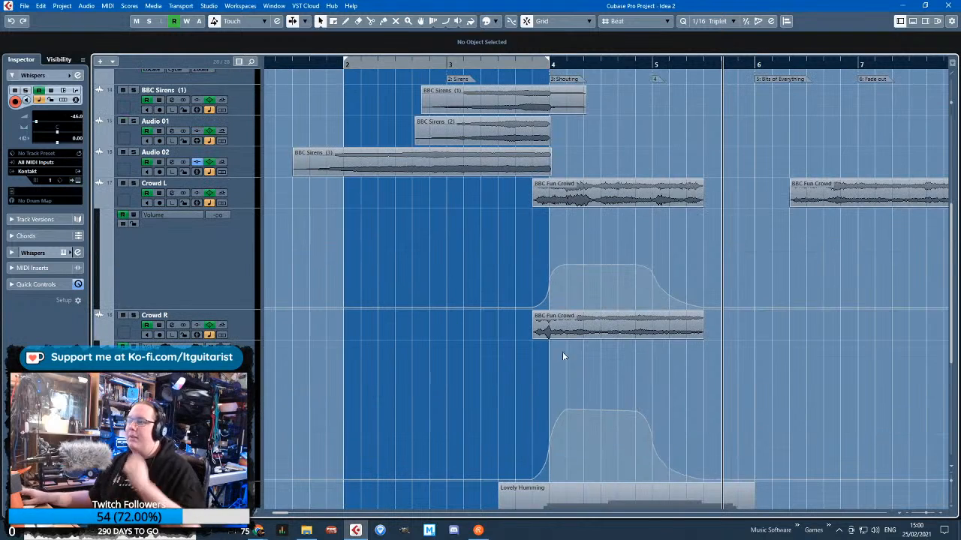
scroll(651, 433, "up", 3)
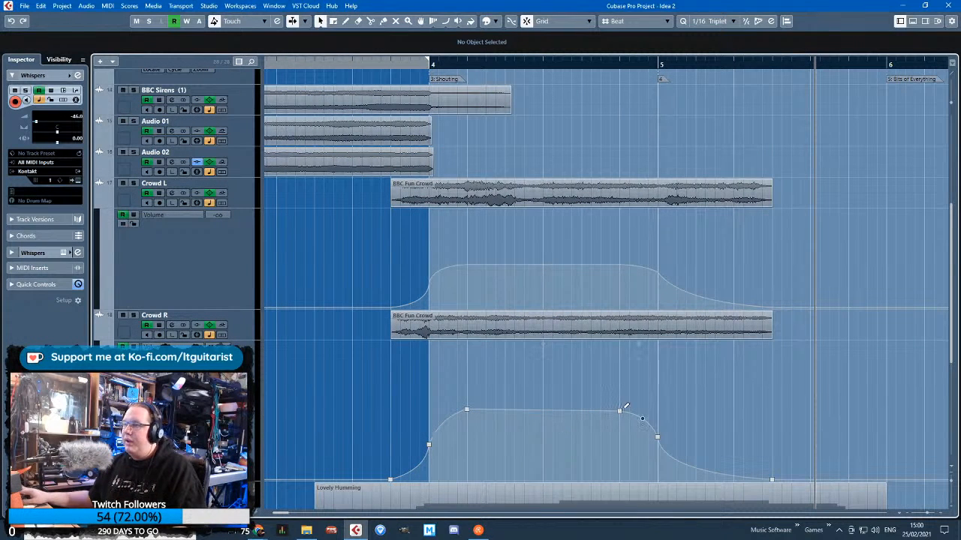
left_click(620, 410)
left_click_drag(619, 410, 619, 409)
left_click(642, 351)
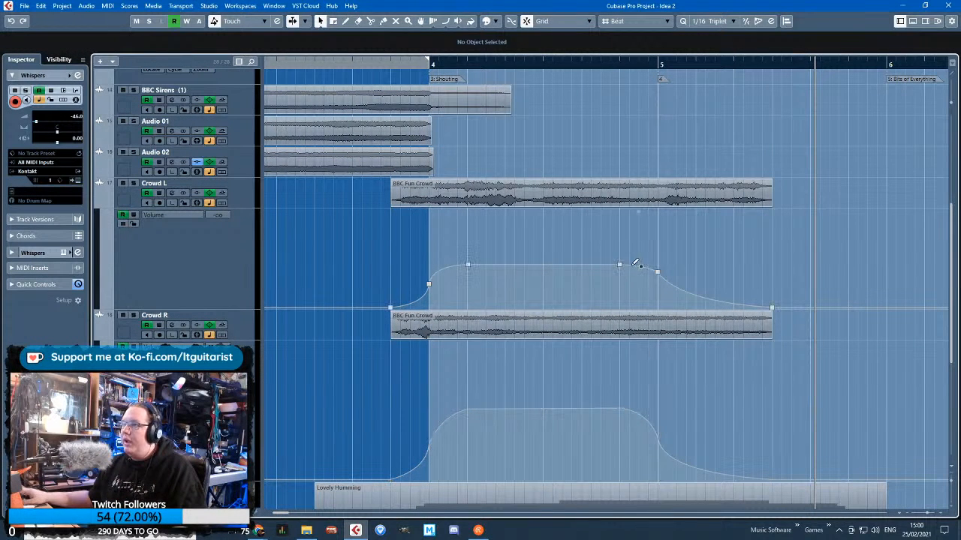
Lock the volume automation of Crowd L and Crowd R, hide their lanes, and move the playhead back to mid-bar 3
left_click(134, 224)
left_click(133, 355)
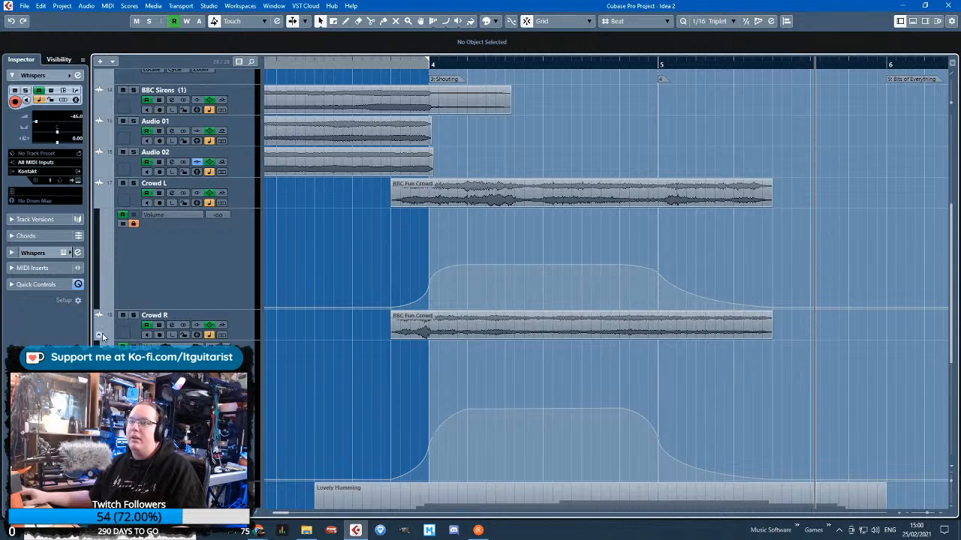
left_click(100, 335)
left_click(99, 203)
scroll(443, 259, "down", 2)
scroll(466, 260, "up", 2)
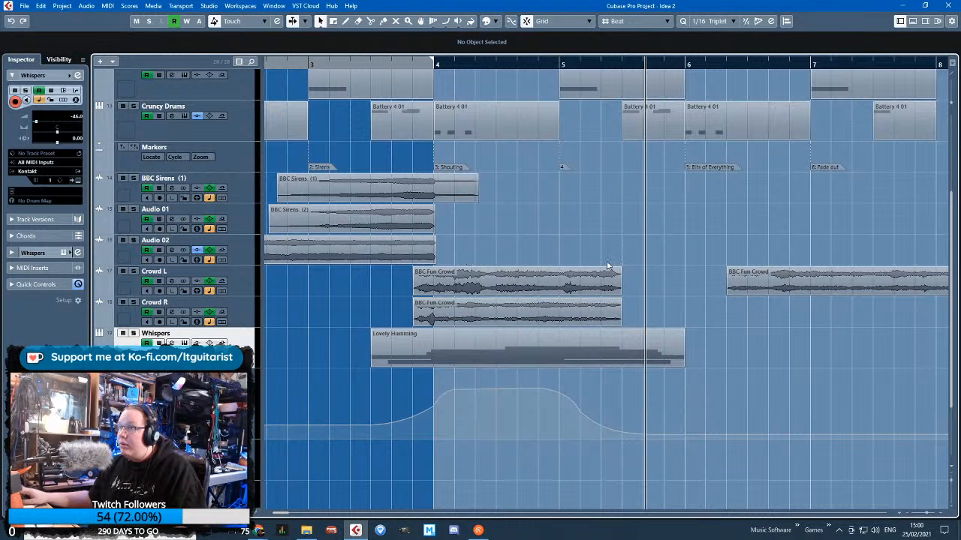
left_click(371, 65)
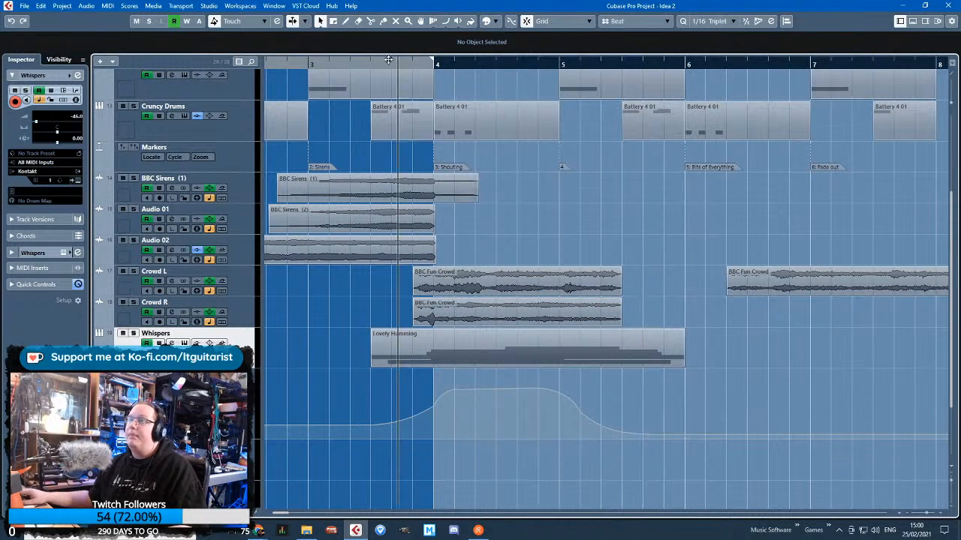
Play the arrangement from mid-bar 3 and listen through the Shouting section to bar 5
key("space")
left_click(443, 219)
left_click_drag(767, 237, 951, 242)
scroll(614, 245, "down", 2)
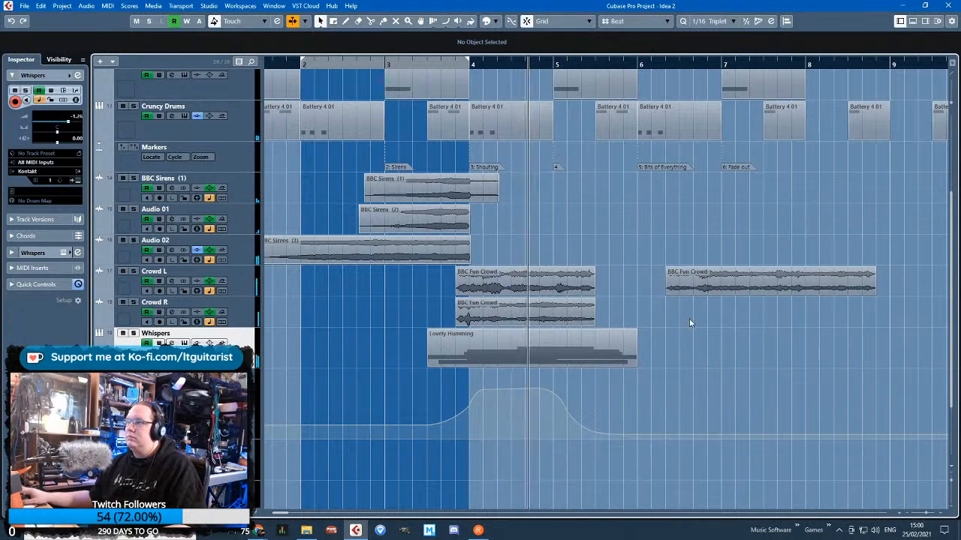
scroll(747, 338, "up", 1)
key("space")
Unlock Crowd L's volume automation and draw a curved fade-in over its second crowd clip, rising through 7.1.1 to a peak shortly after bar 7
scroll(639, 283, "right", 4)
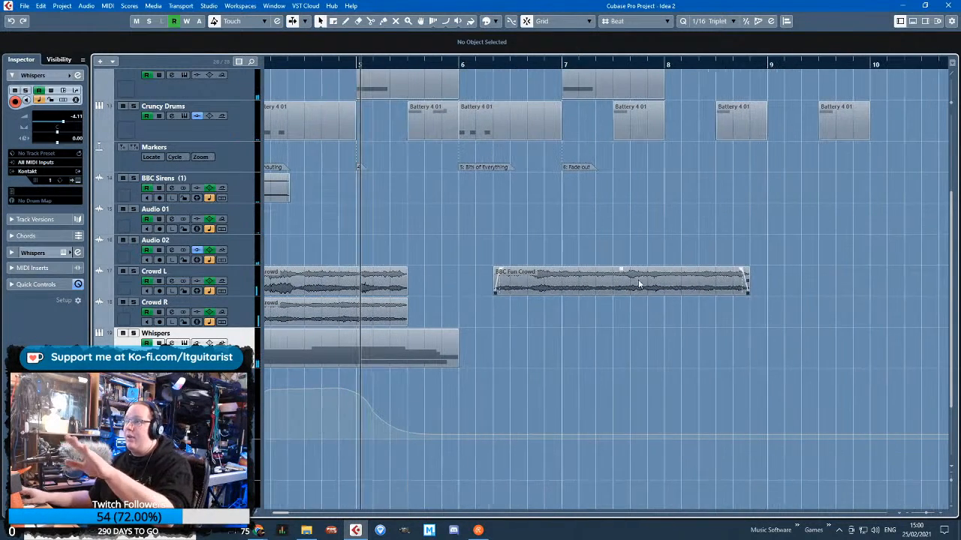
left_click(101, 292)
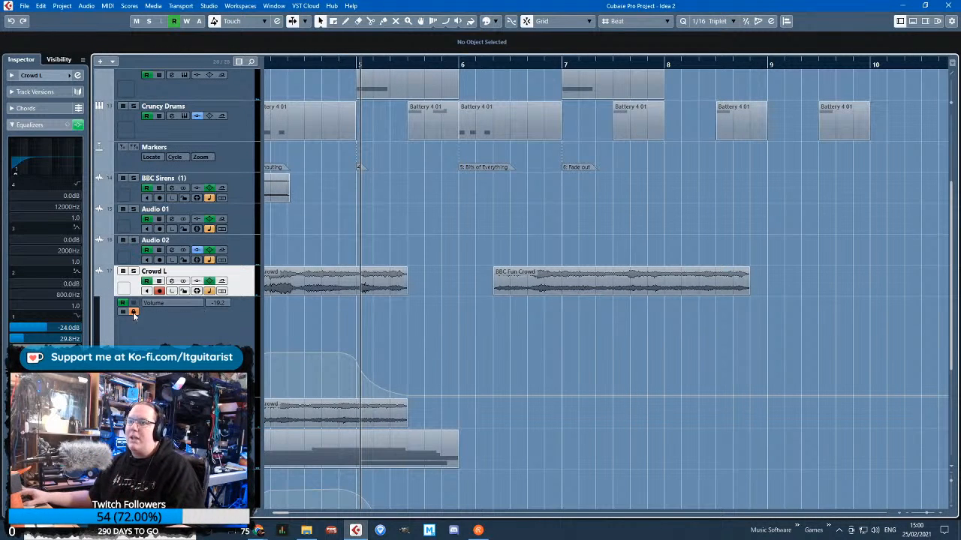
left_click(492, 396)
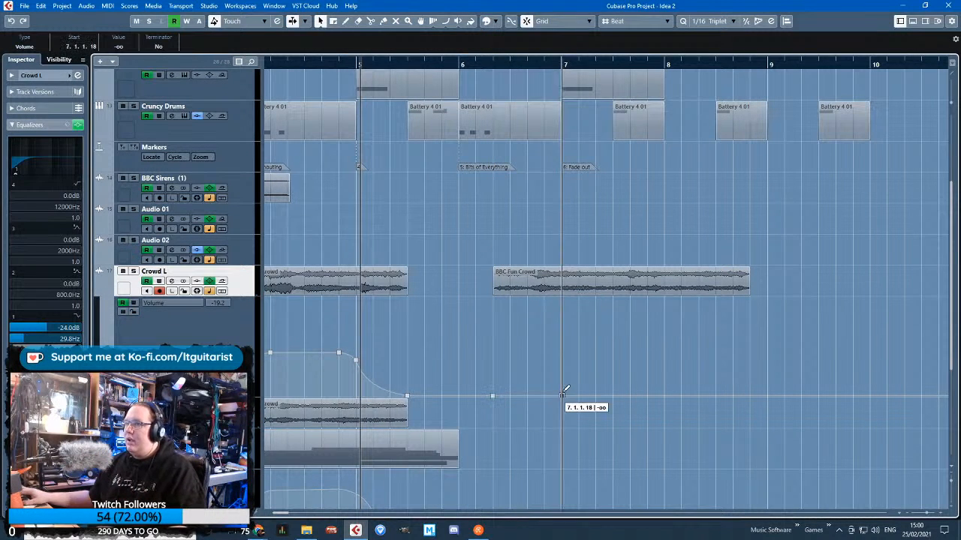
left_click_drag(563, 396, 553, 368)
left_click(526, 360)
scroll(568, 352, "up", 2)
left_click_drag(588, 331, 587, 342)
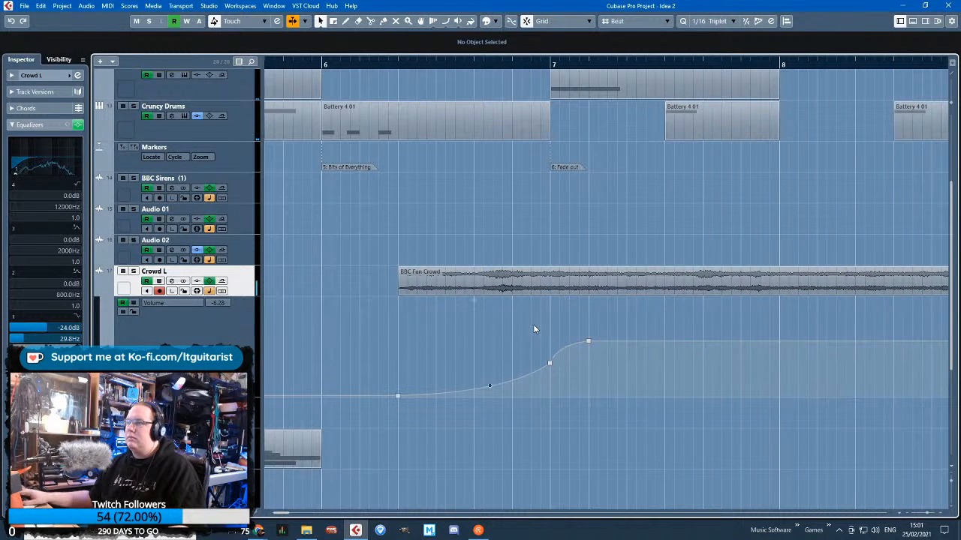
Add a curved volume fade-out on Crowd L from the peak after bar 7 down to silence at the second crowd clip's end
scroll(566, 319, "down", 3)
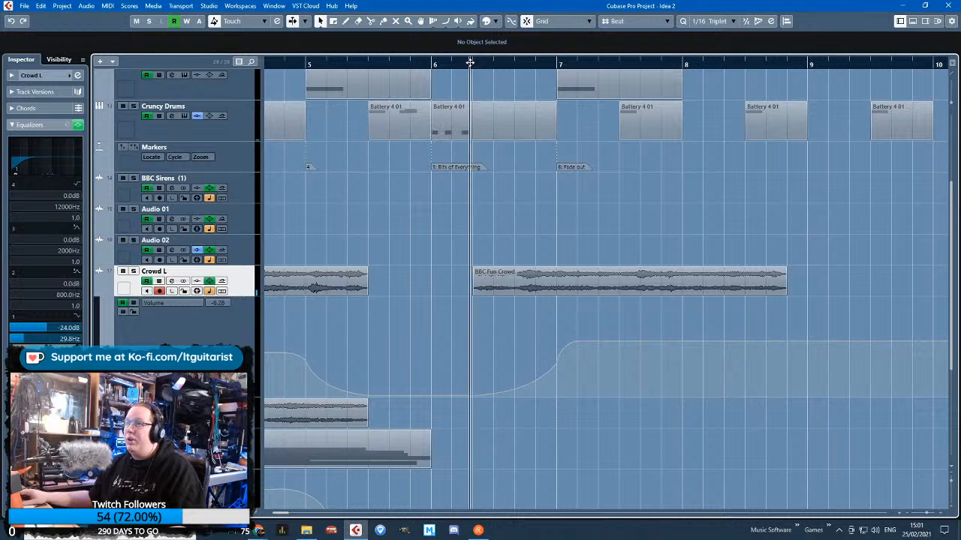
mouse_move(603, 341)
left_mouse_down()
mouse_move(620, 361)
mouse_move(786, 396)
left_mouse_up()
scroll(571, 356, "up", 2)
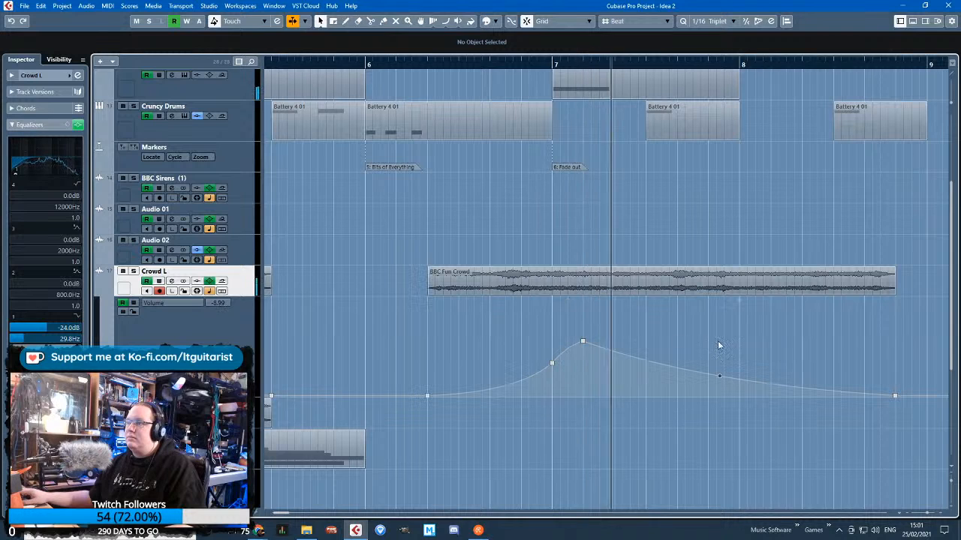
left_click(713, 379)
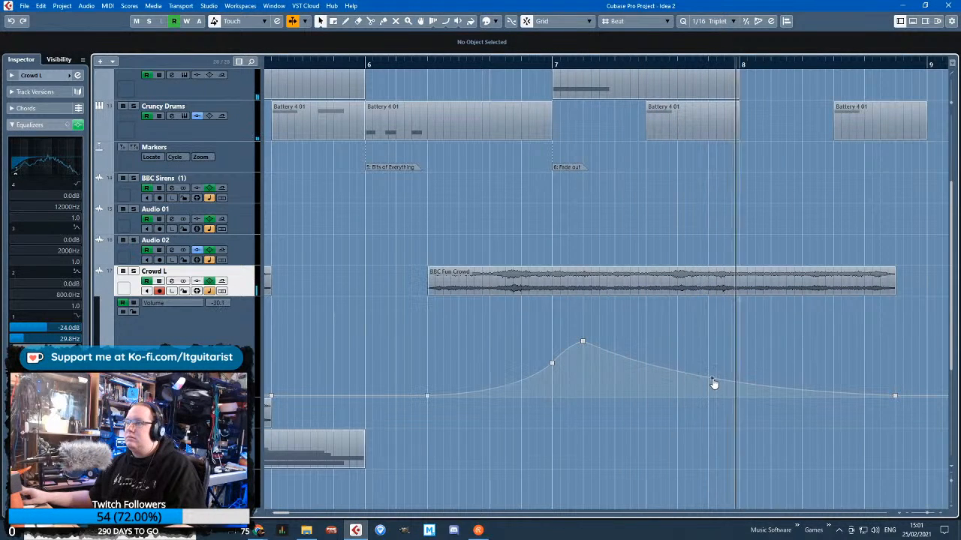
scroll(858, 347, "down", 2)
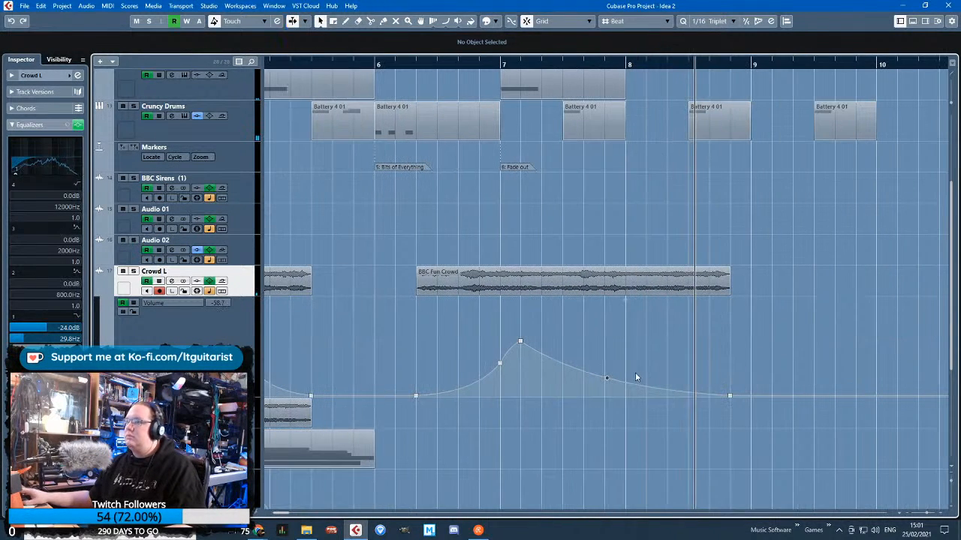
Add a second, lower volume swell to Crowd L just after bar 8, with a dip before it and a curved fade to 8.6.1
left_click_drag(628, 385, 647, 343)
left_click(730, 396)
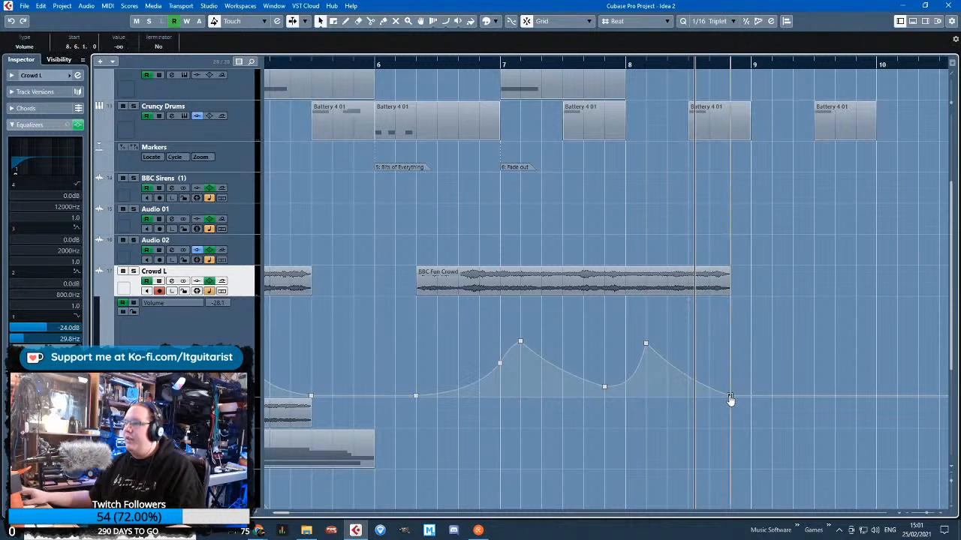
scroll(607, 373, "up", 2)
left_click(714, 387)
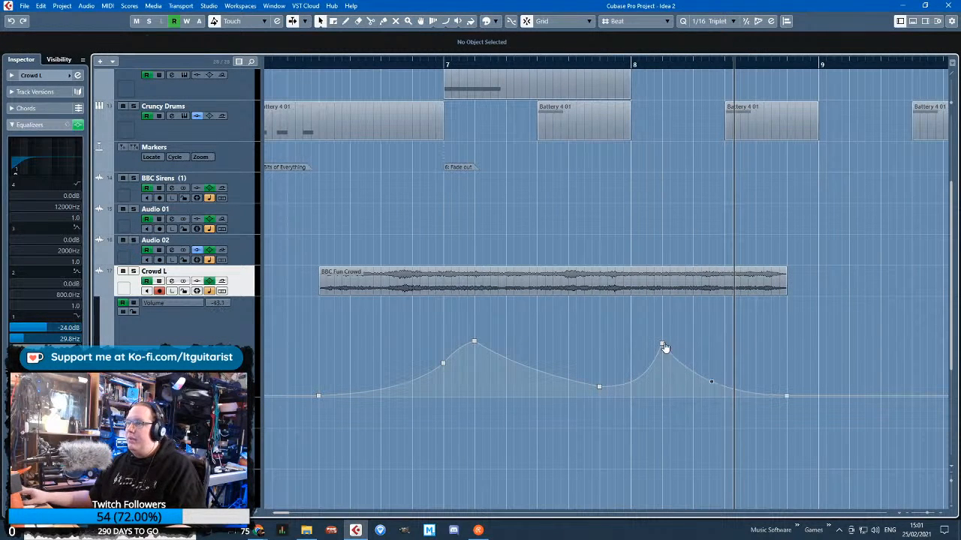
left_click_drag(663, 345, 662, 362)
Replay Crowd L's second clip from bar 6 and flatten the curve of its final fade-out
left_click(362, 67)
scroll(406, 225, "down", 3)
key("space")
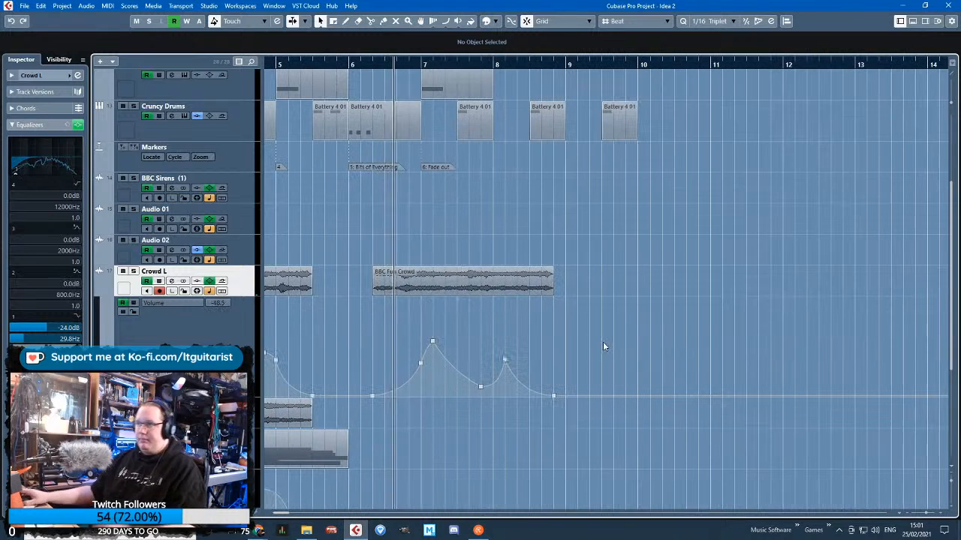
left_click(602, 343)
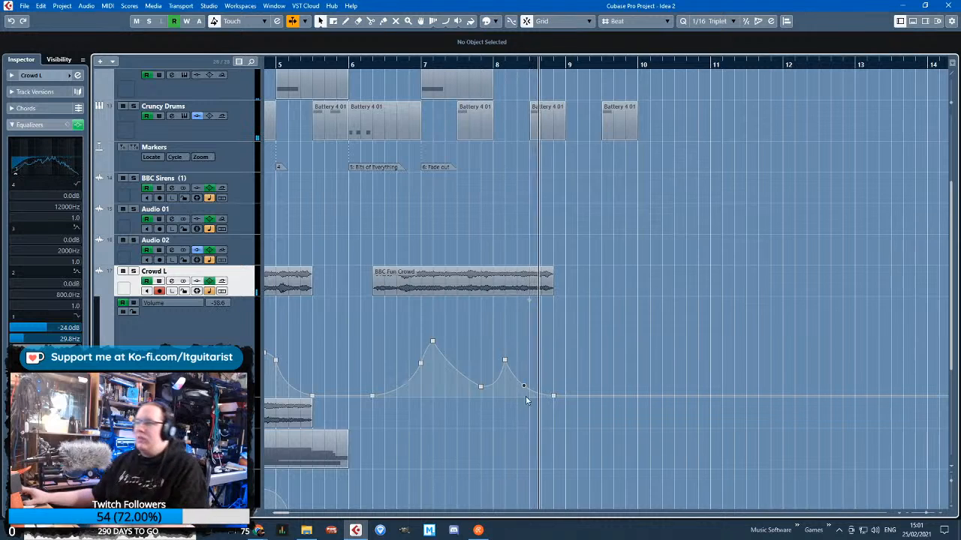
key("h")
key("h")
left_click_drag(504, 388, 520, 387)
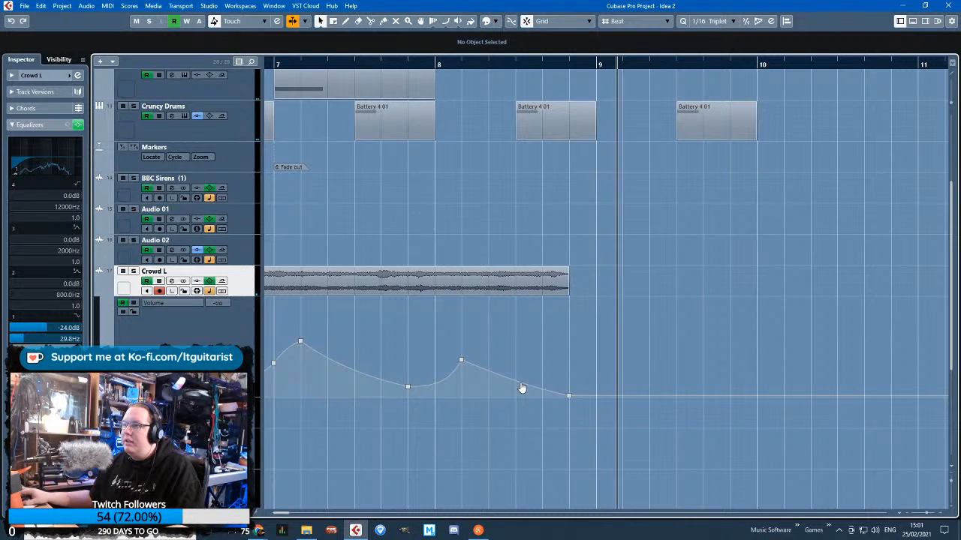
Replay from late in bar 7 and listen to Crowd L's reshaped final fade-out
left_click(395, 78)
left_click(404, 66)
left_click(604, 329)
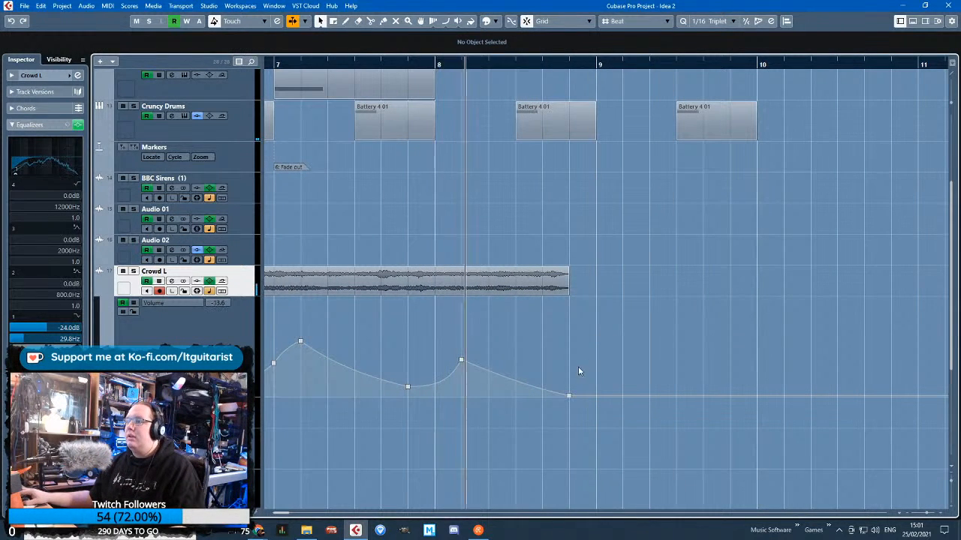
key("g")
key("g")
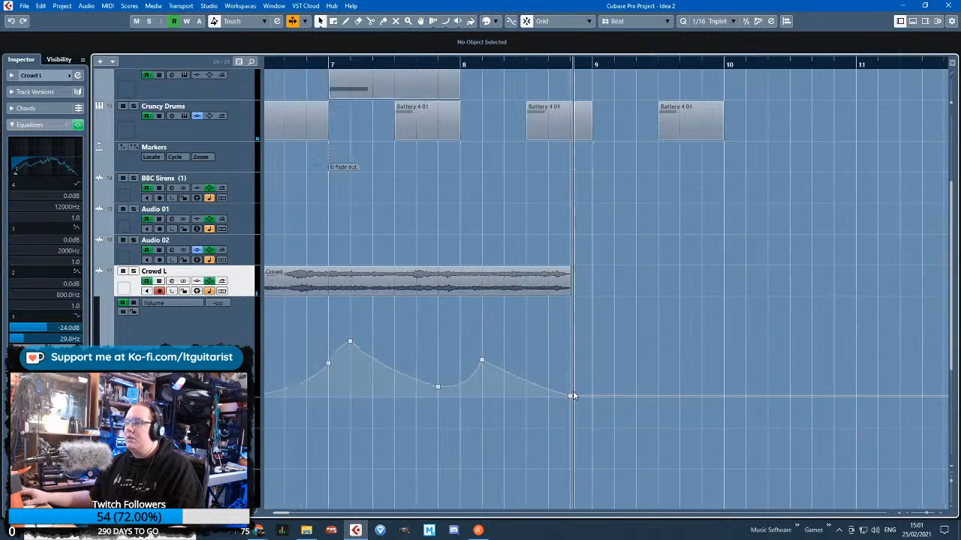
Lock Crowd L's volume automation and hide its lane while listening on past bar 9
left_click(136, 314)
scroll(556, 331, "up", 3)
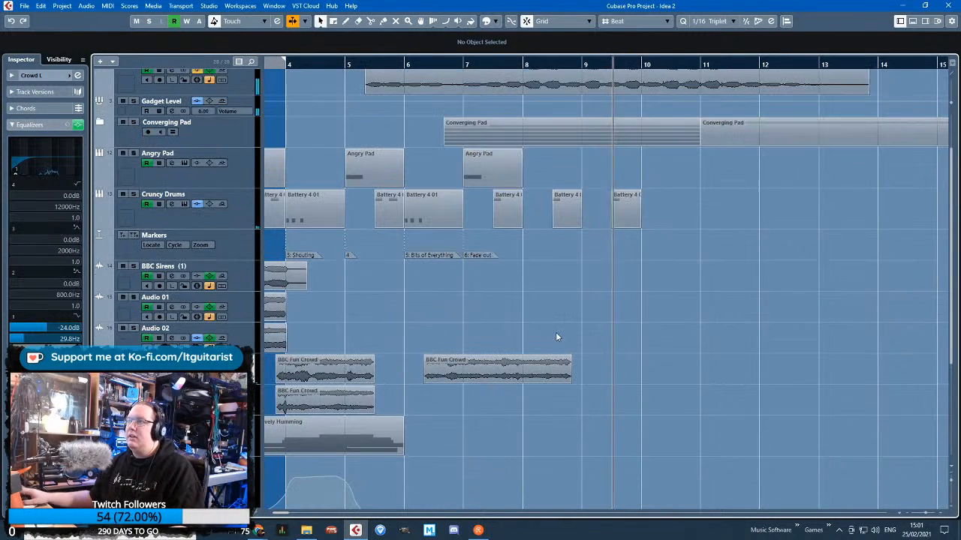
key("g")
key("g")
scroll(519, 359, "down", 3)
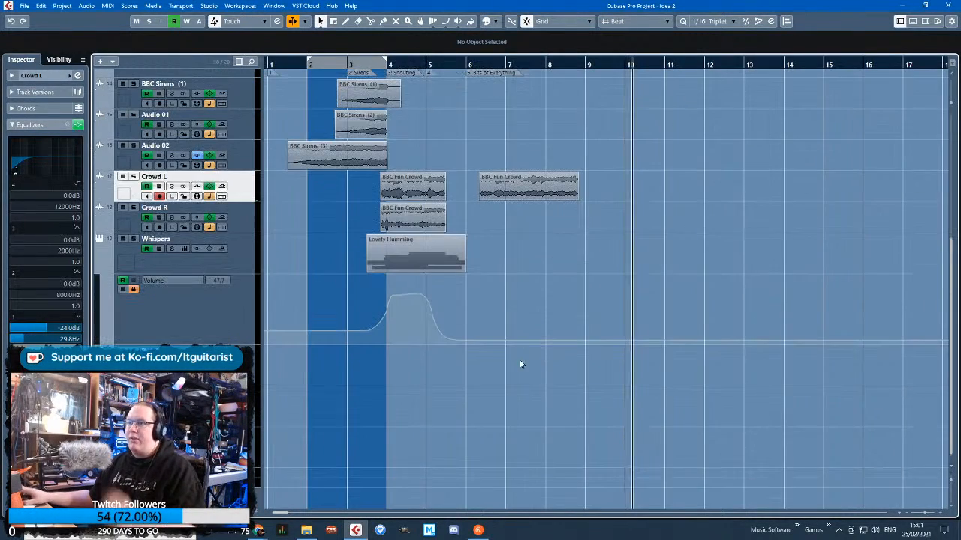
scroll(385, 311, "up", 3)
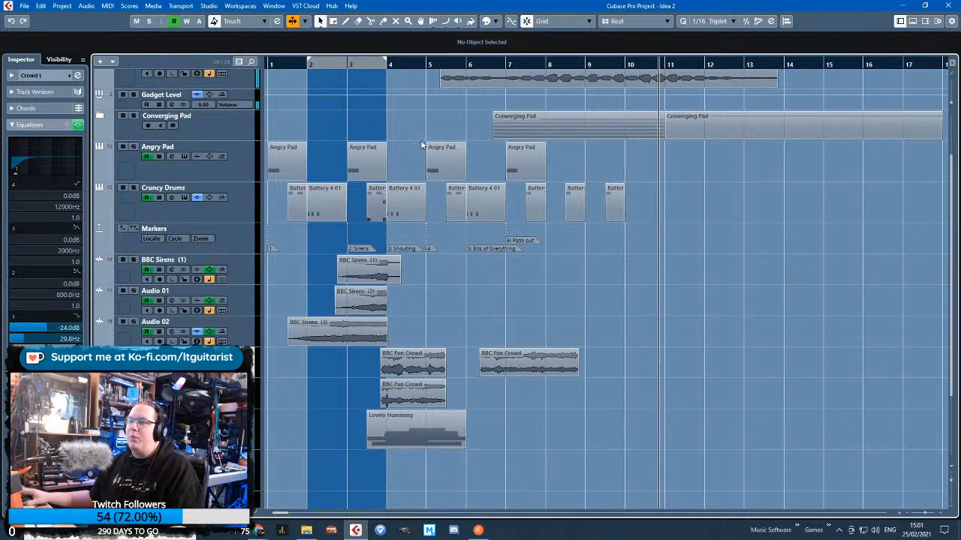
Stop playback and colour the Sirens marker and the three BBC Sirens clips red
key("space")
left_click_drag(297, 65, 223, 75)
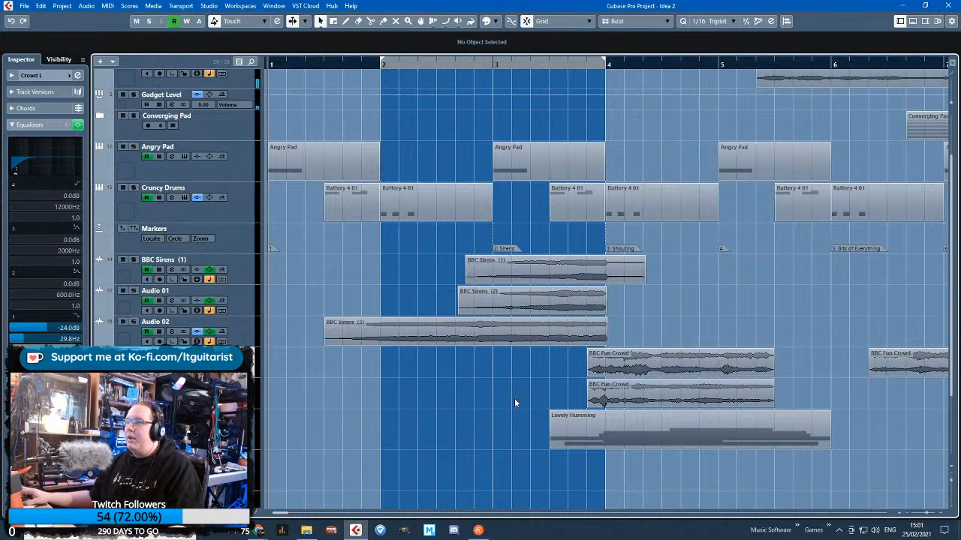
left_click_drag(554, 382, 499, 243)
left_click(492, 23)
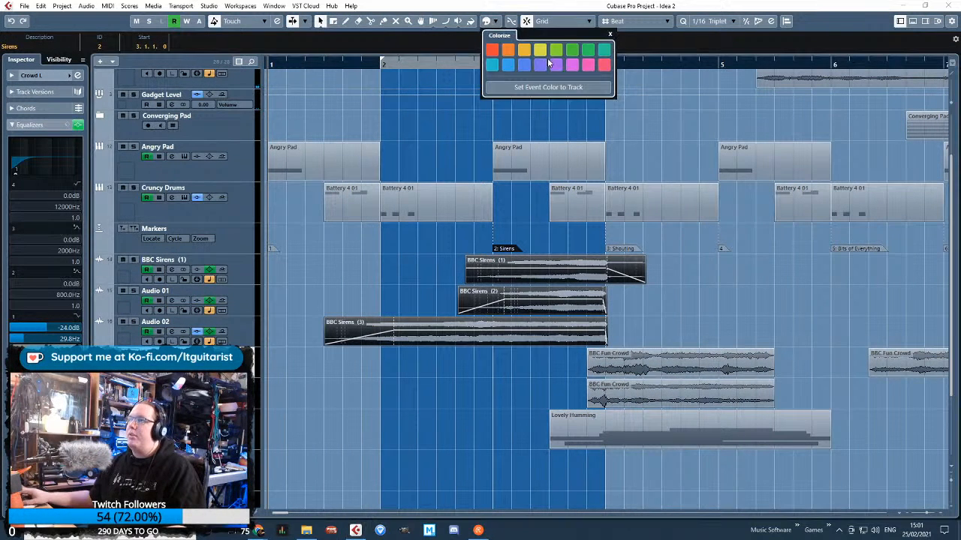
left_click(492, 51)
left_click(364, 251)
left_click(732, 295)
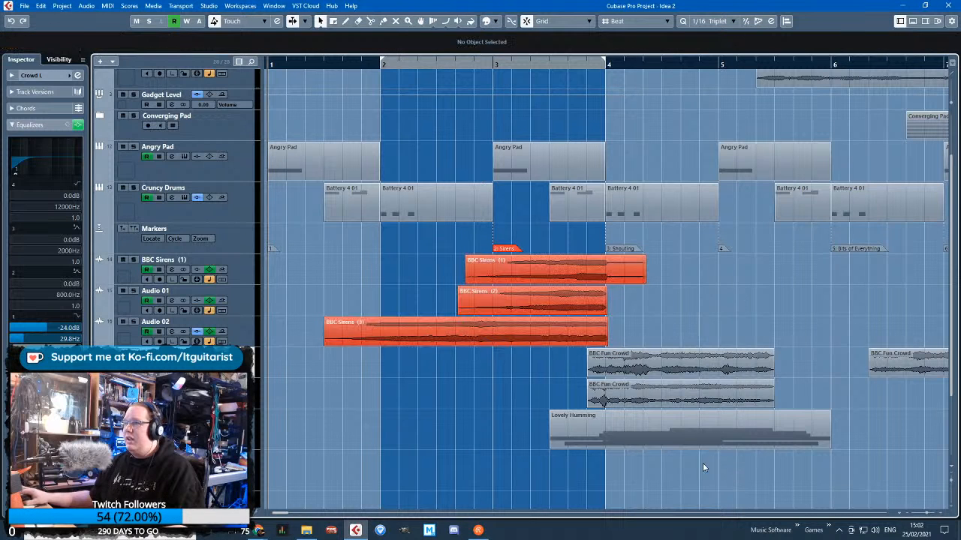
Colour the Shouting marker, all three BBC Fun Crowd clips and the Lovely Humming part lime green
left_click_drag(703, 464, 654, 362)
left_click(640, 248, "ctrl")
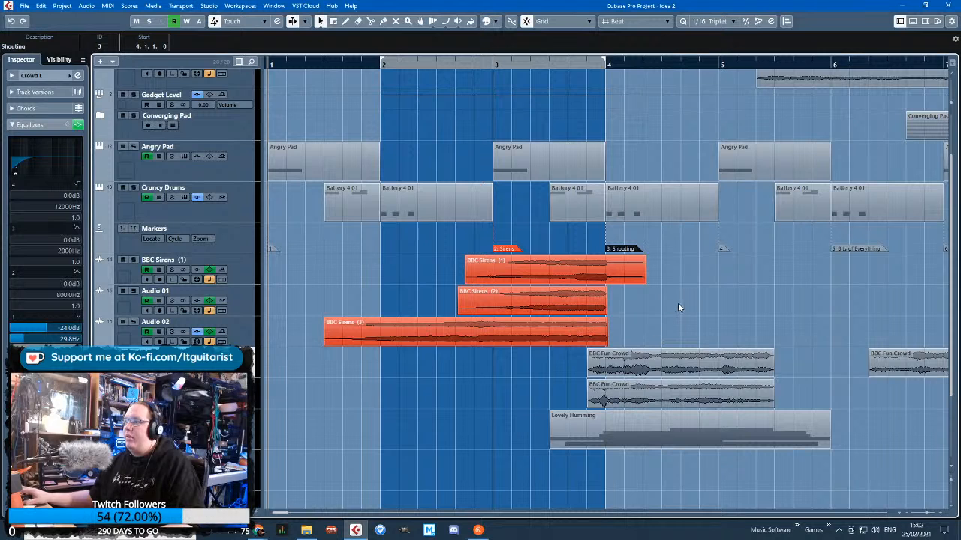
left_click_drag(910, 441, 577, 353)
left_click(492, 22)
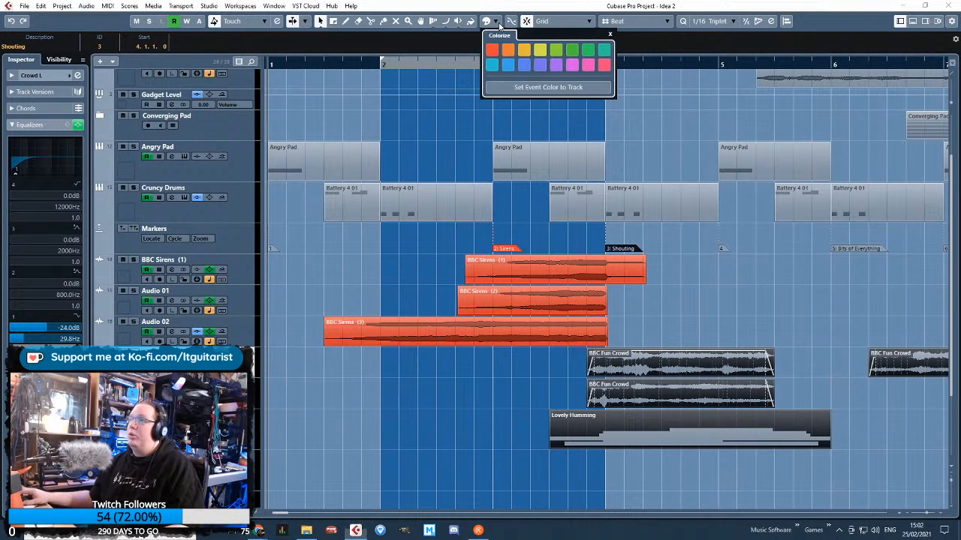
left_click(555, 49)
left_click(880, 273)
scroll(712, 270, "right", 5)
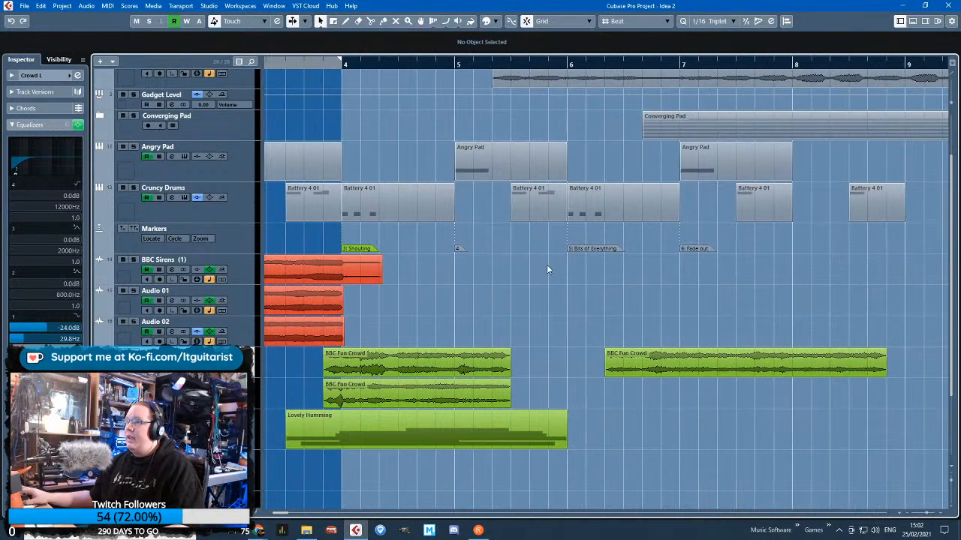
Colour the unnamed marker 4 at bar 5 pink
scroll(553, 276, "down", 2)
scroll(294, 252, "left", 2)
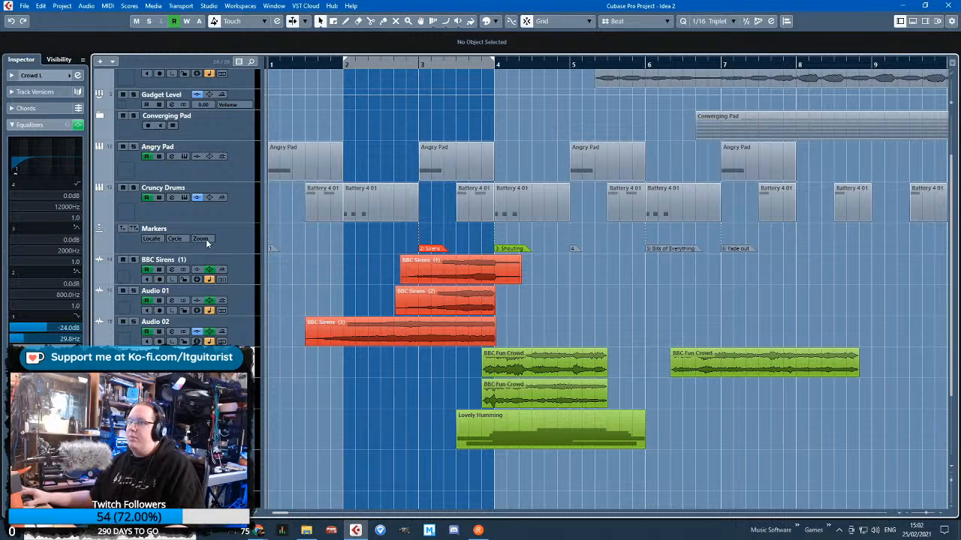
left_click(574, 249)
left_click(495, 23)
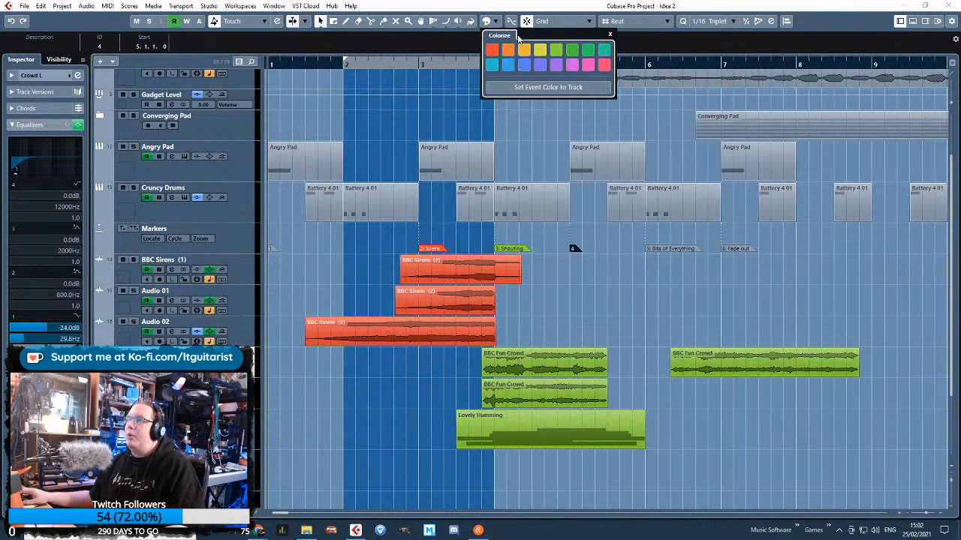
left_click(572, 66)
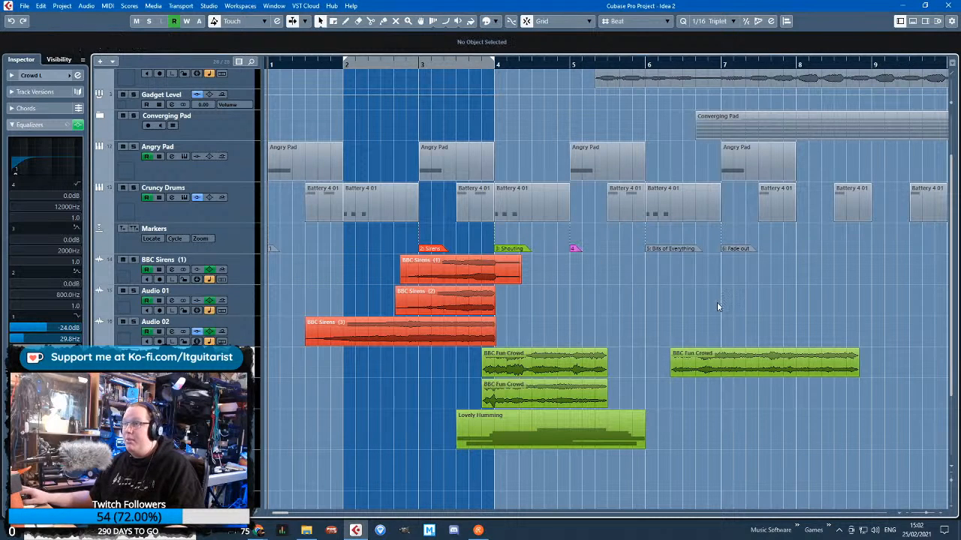
left_click(646, 250)
left_click(495, 22)
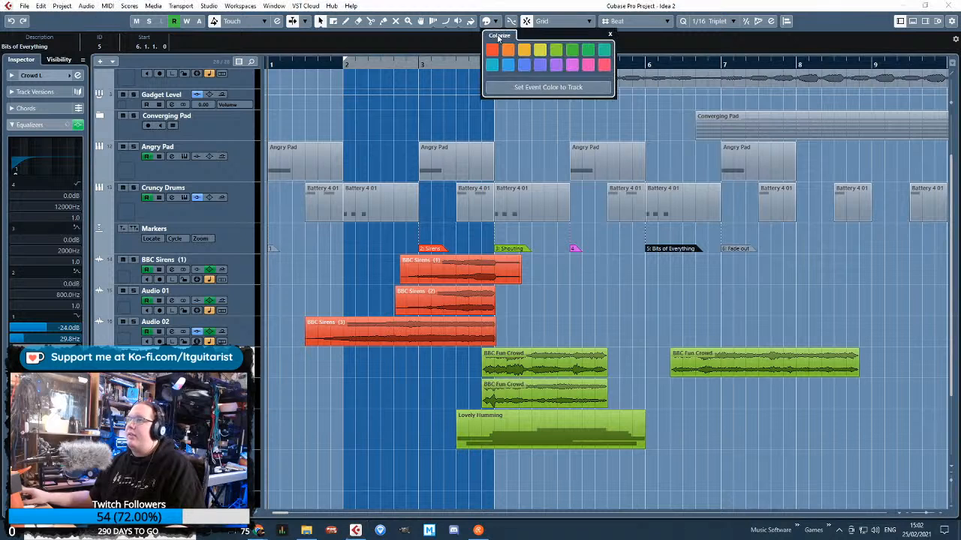
left_click(739, 292)
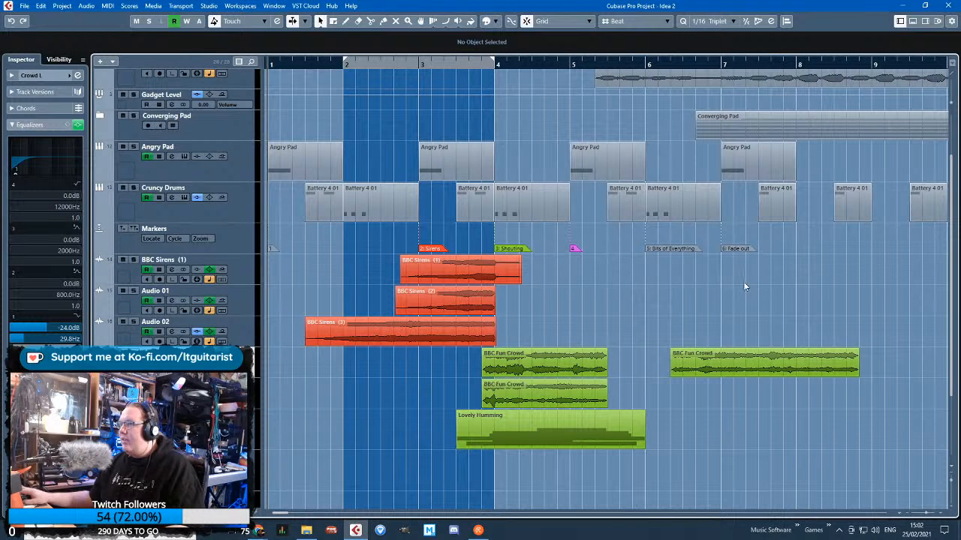
Colour marker 1 at the start of the project blue and place the playhead early in bar 6
left_click(496, 22)
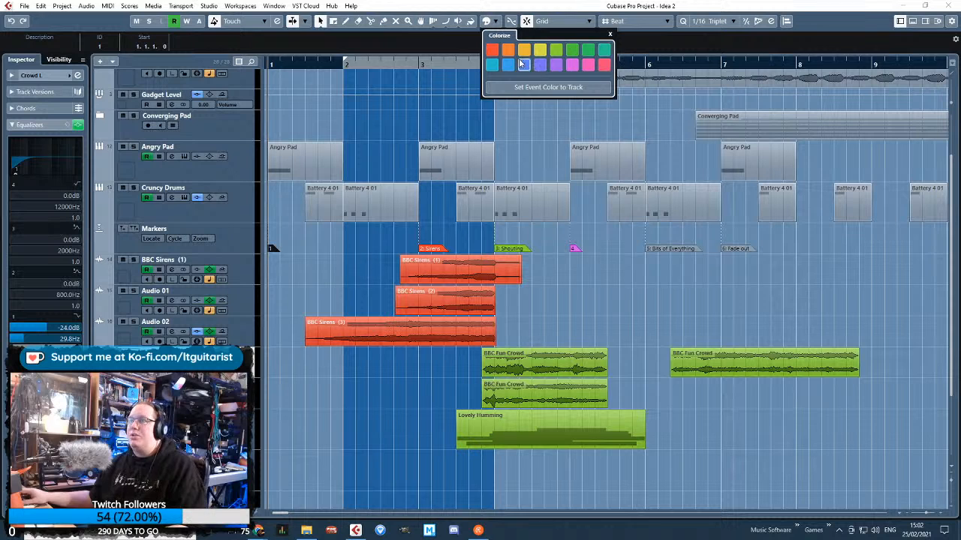
left_click(616, 303)
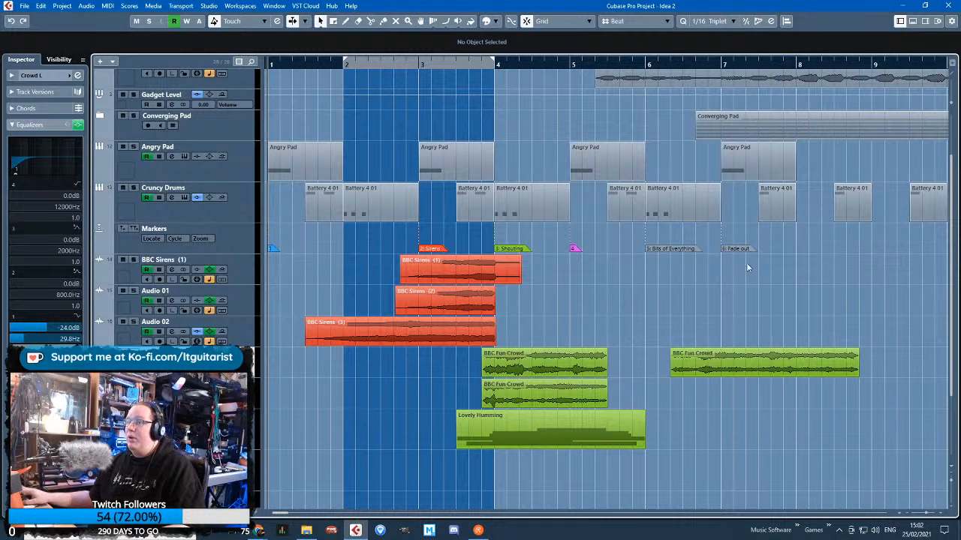
left_click(657, 64)
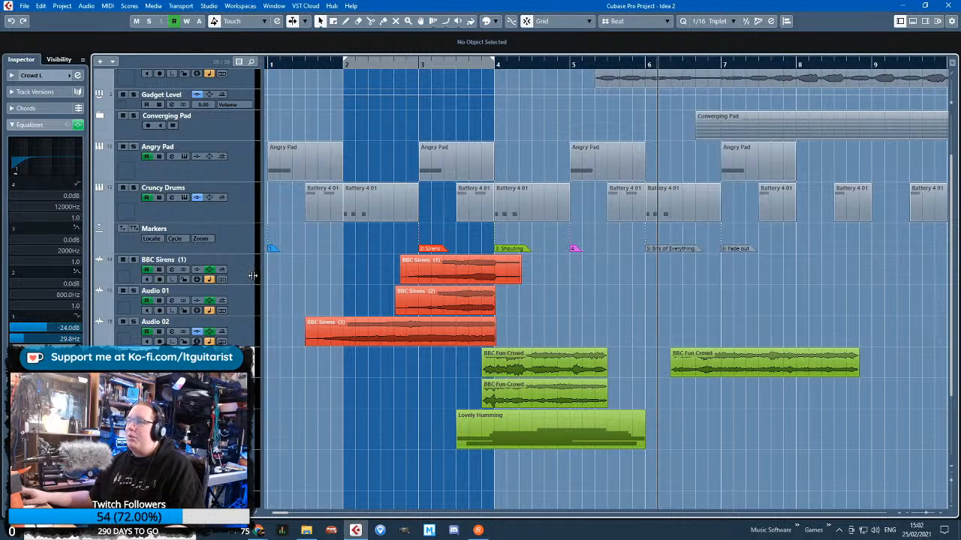
Show and lock Audio 01's volume automation, and copy BBC Sirens (2) along the same track to 6.5.1
left_click(99, 310)
left_click(233, 309)
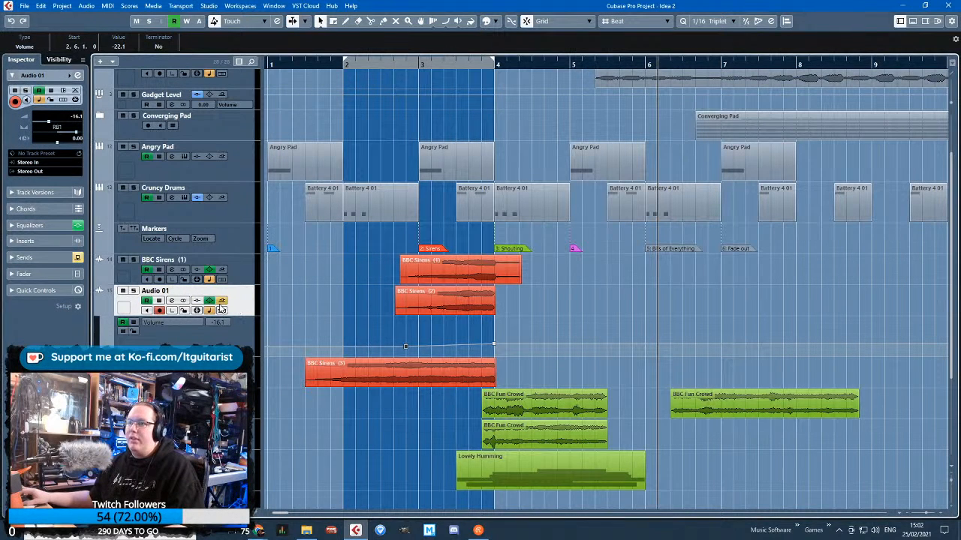
left_click(466, 304)
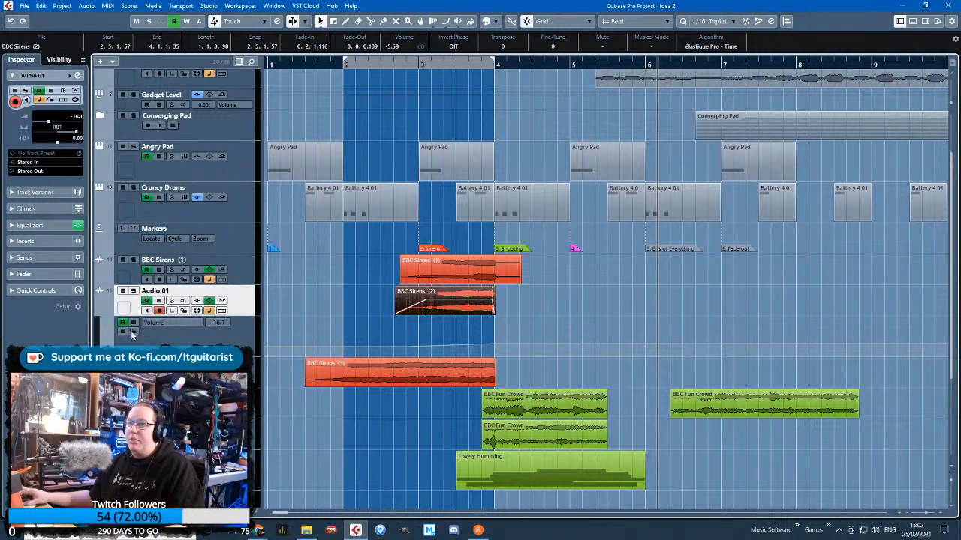
left_click(132, 332)
key("ctrl+d")
left_click_drag(542, 309, 742, 308)
scroll(774, 328, "up", 2)
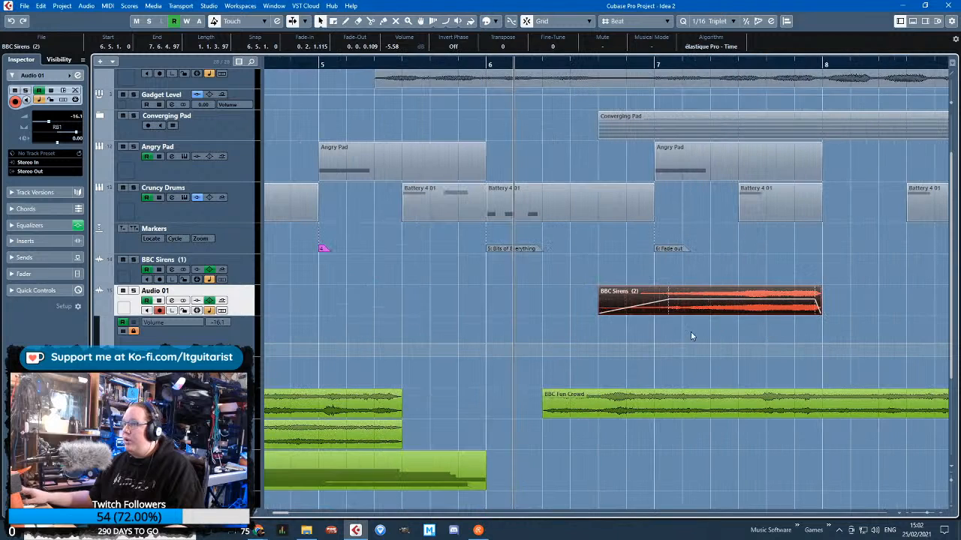
Show Crowd L's volume automation and extend the copied BBC Sirens (2) clip to 8.5.1 with a 0.3.1.43 fade-out
left_click(173, 398)
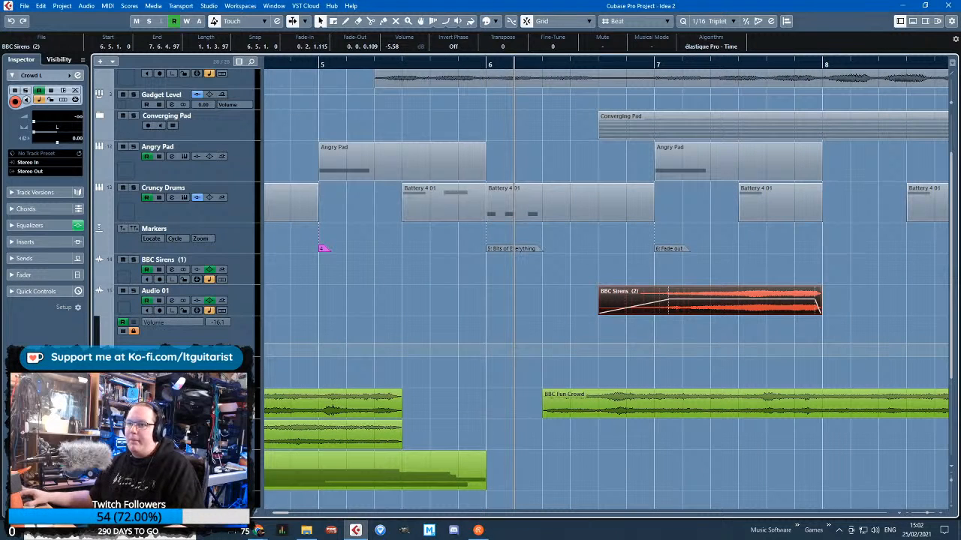
scroll(713, 376, "down", 4)
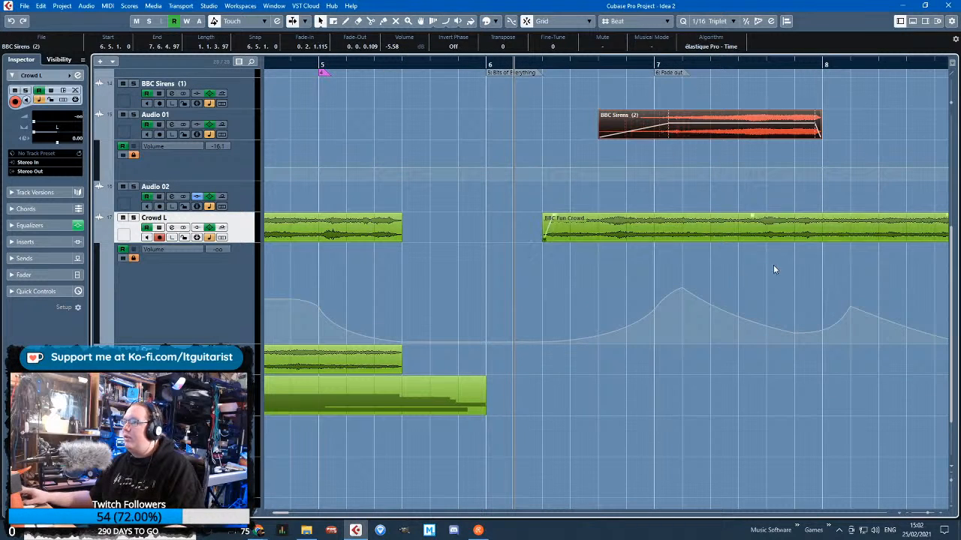
left_click_drag(860, 275, 950, 270)
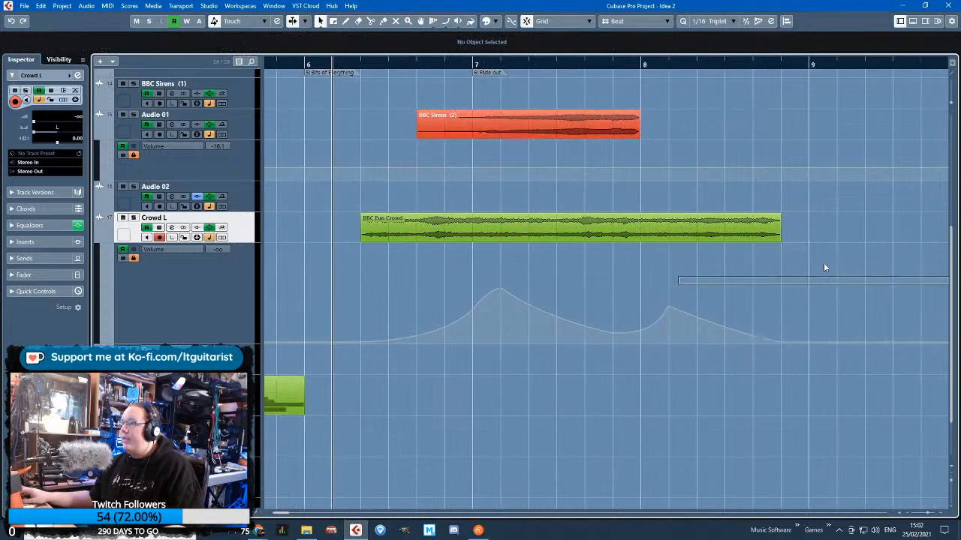
left_click_drag(472, 66, 539, 64)
scroll(541, 129, "up", 2)
left_click_drag(589, 222, 610, 199)
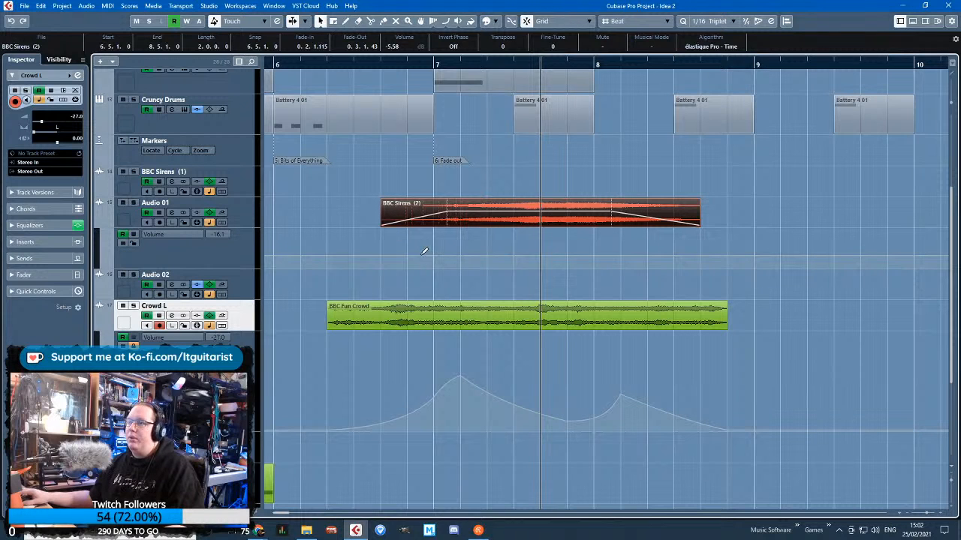
Shape Audio 01's volume under the copied siren, dipping to -37.5 at 6.5.1, peaking at 7.5.1 and dipping at 8.5.1 with curved segments
left_click(327, 255)
left_click(700, 256)
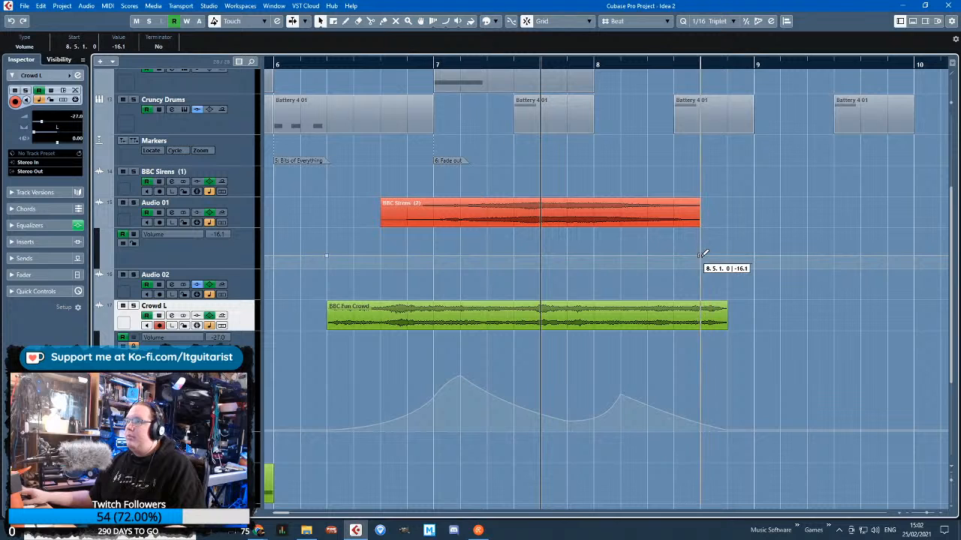
left_click(380, 256)
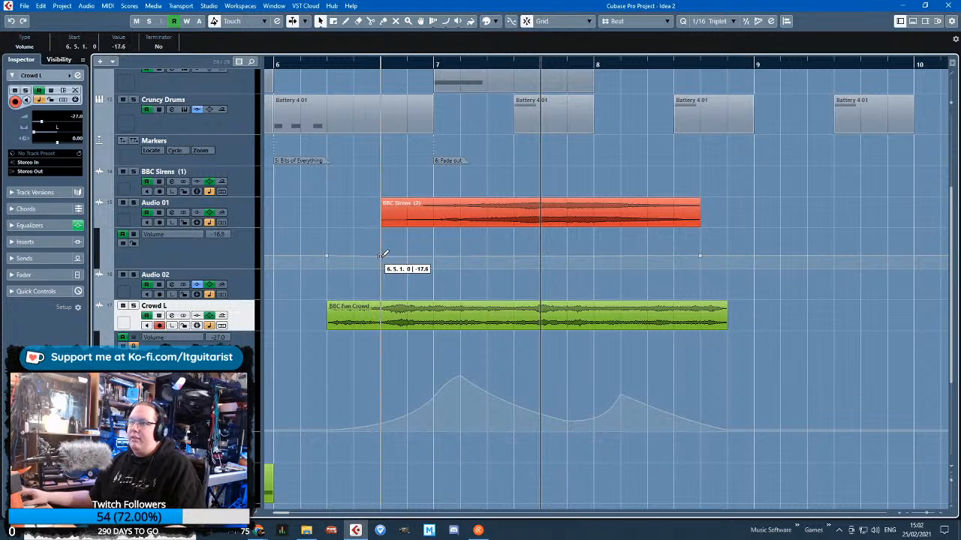
left_click(754, 257)
left_click_drag(698, 257, 700, 261)
left_click_drag(381, 263, 380, 264)
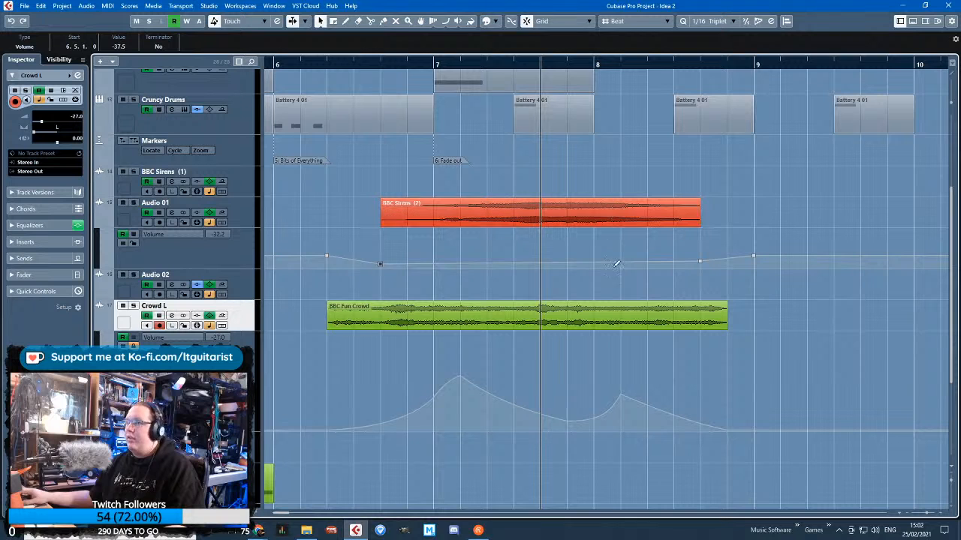
left_click_drag(539, 263, 541, 250)
left_click(463, 261)
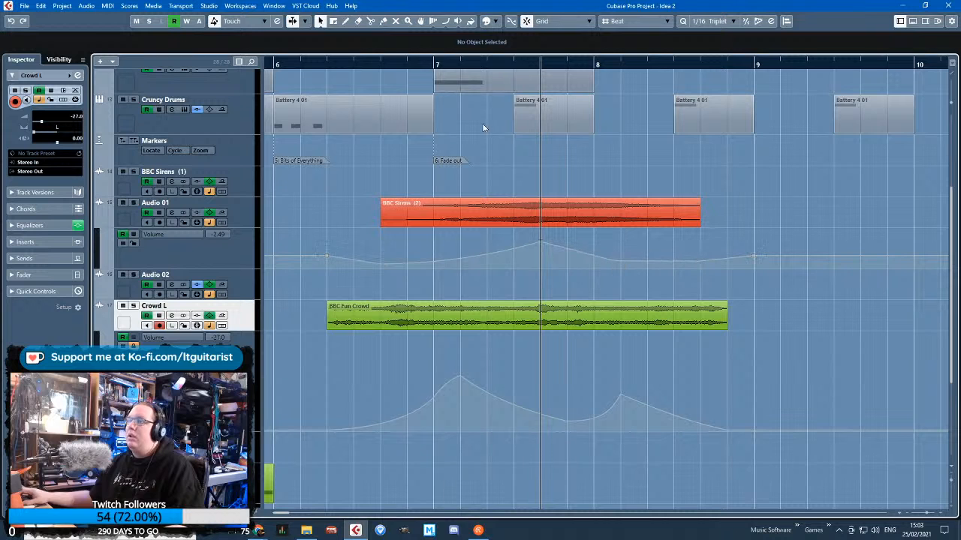
Play the siren section and refine Audio 01's volume curve to -7.19 at 7.5.1 and -33.1 at 8.5.1
left_click(388, 65)
key("space")
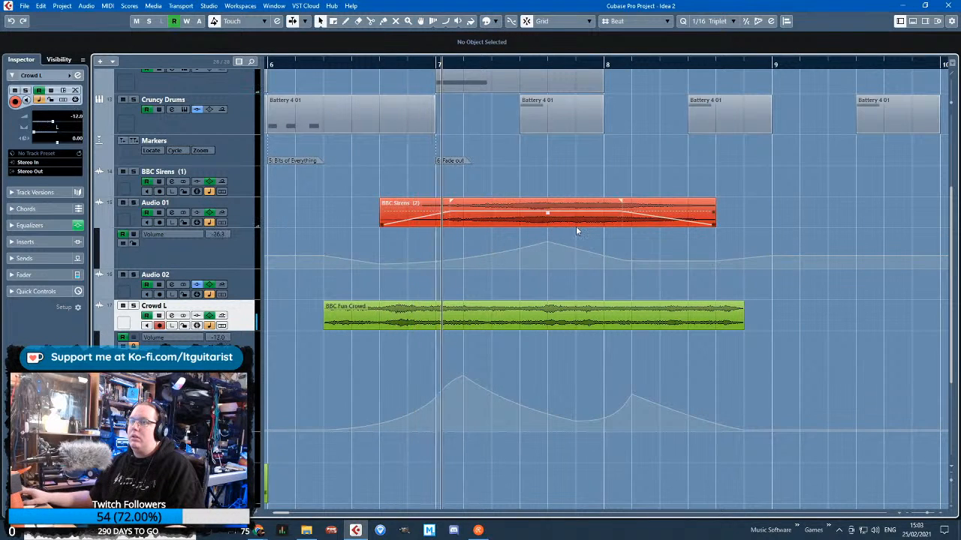
left_click_drag(548, 242, 548, 248)
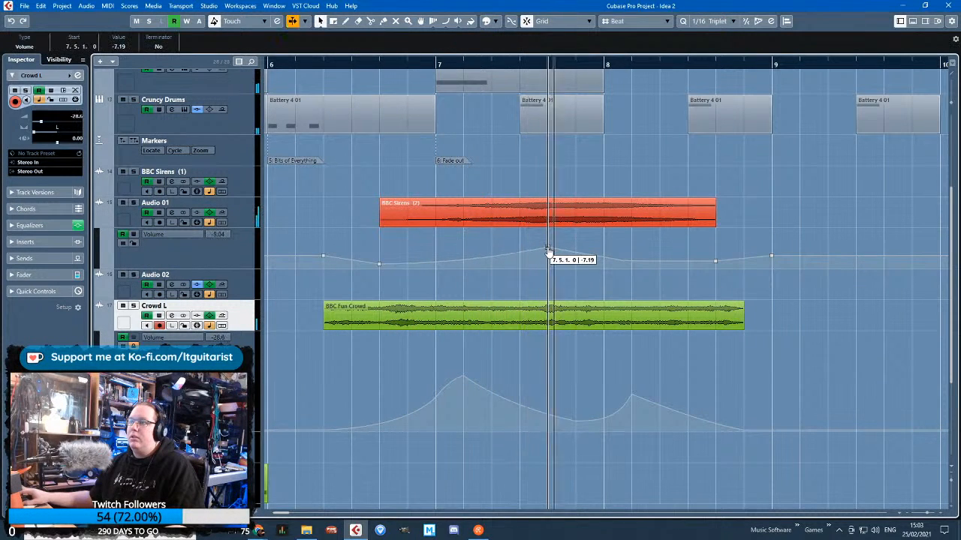
left_click_drag(465, 259, 466, 262)
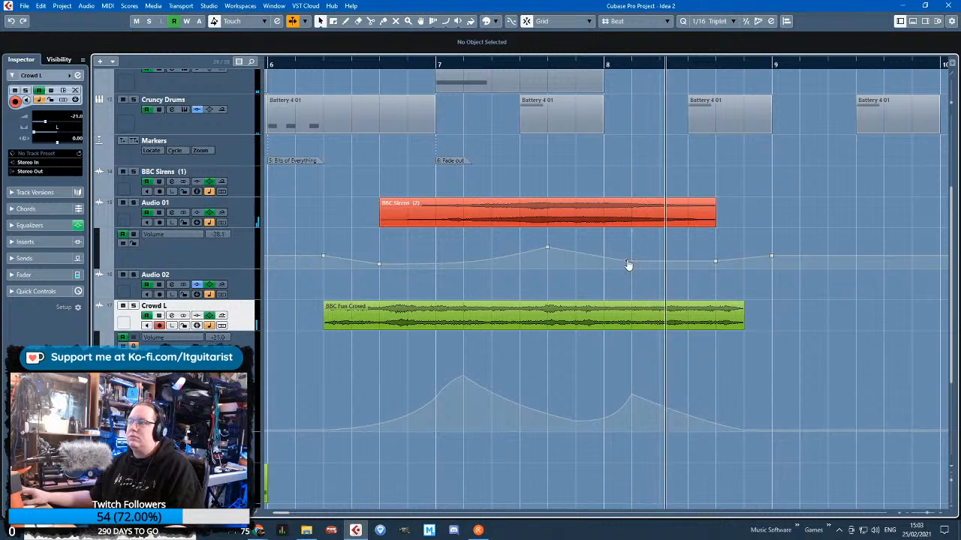
left_click_drag(714, 262, 718, 267)
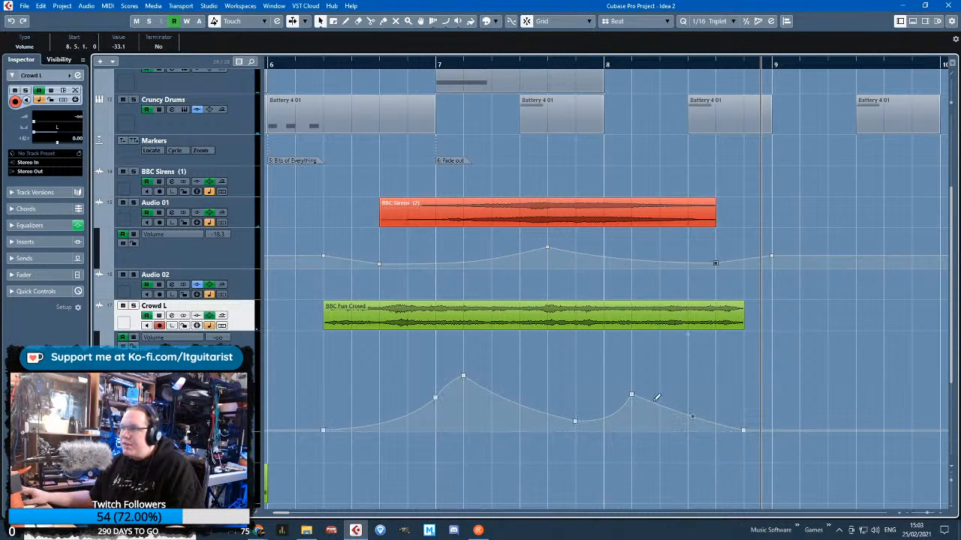
Lower Crowd L's second volume peak early in bar 8 and replay the section from late in bar 6
left_click_drag(633, 397, 633, 407)
left_click(597, 364)
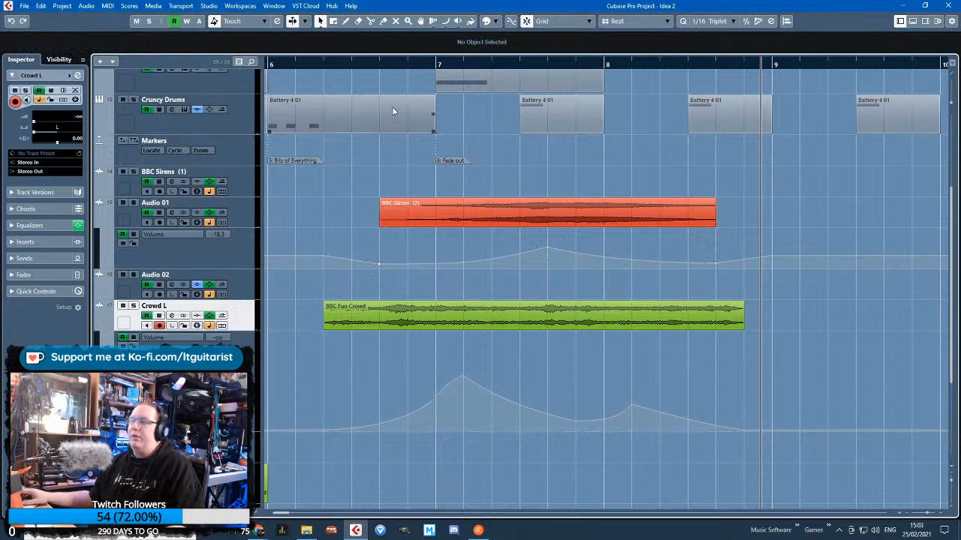
double_click(379, 58)
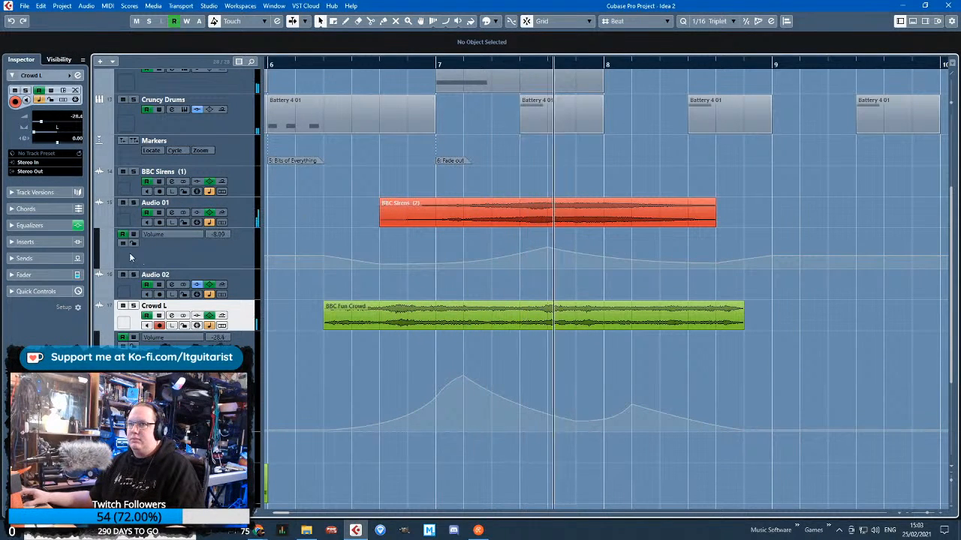
Hide the volume automation lanes of Audio 01 and Crowd L and stop playback
left_click(100, 223)
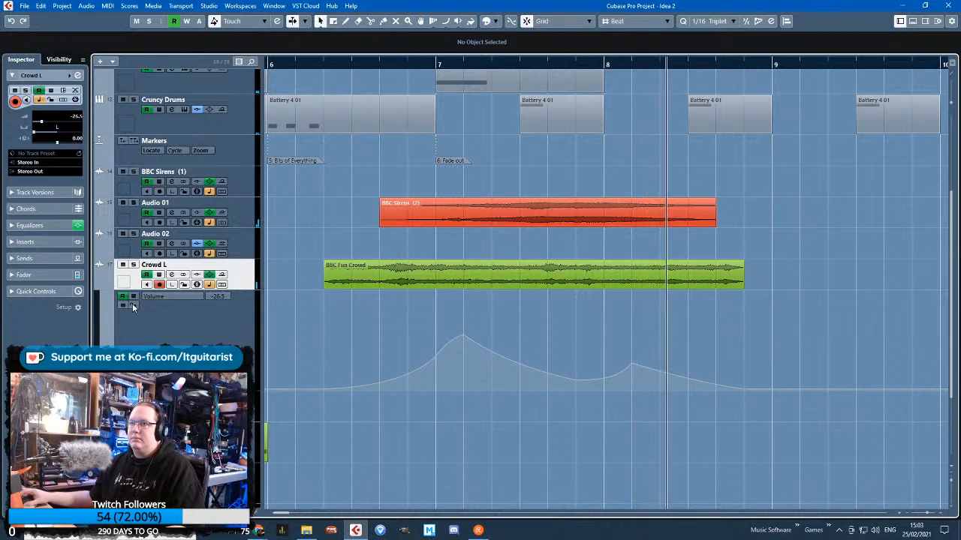
left_click(101, 286)
scroll(476, 400, "down", 6)
key("space")
Play the arrangement from the start of bar 1 with the upper tracks in view
scroll(348, 234, "up", 2)
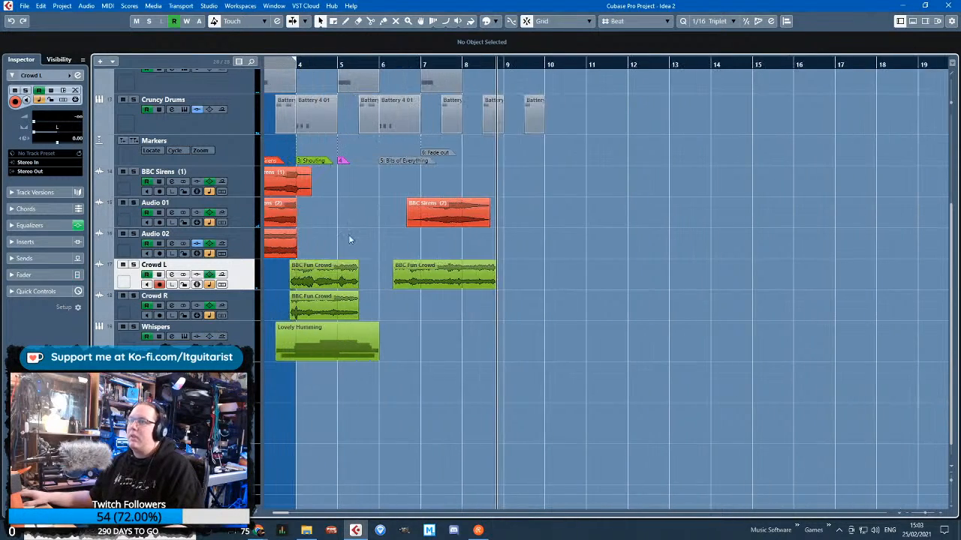
scroll(349, 234, "left", 2)
left_click_drag(448, 234, 506, 244)
scroll(427, 266, "up", 3)
scroll(425, 265, "up", 2)
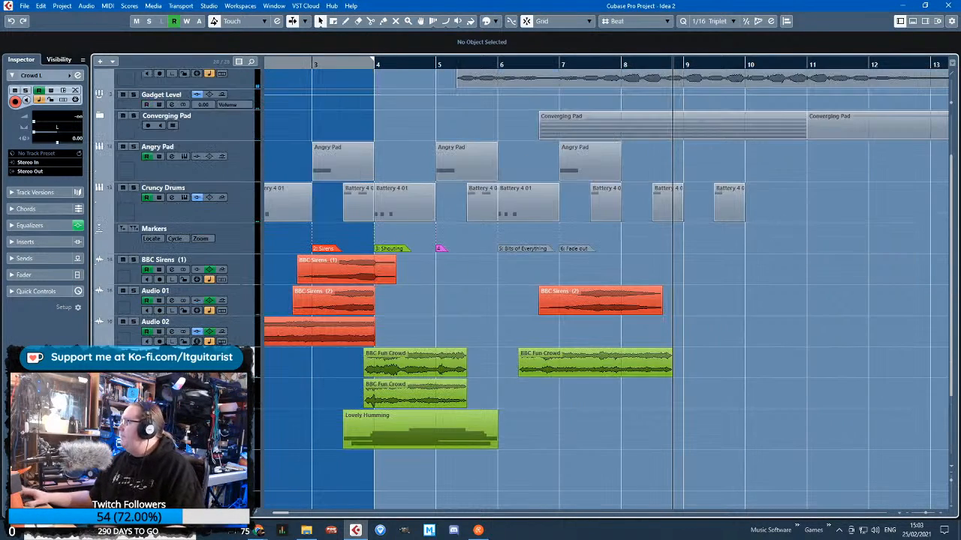
left_click_drag(389, 65, 267, 60)
scroll(474, 358, "up", 2)
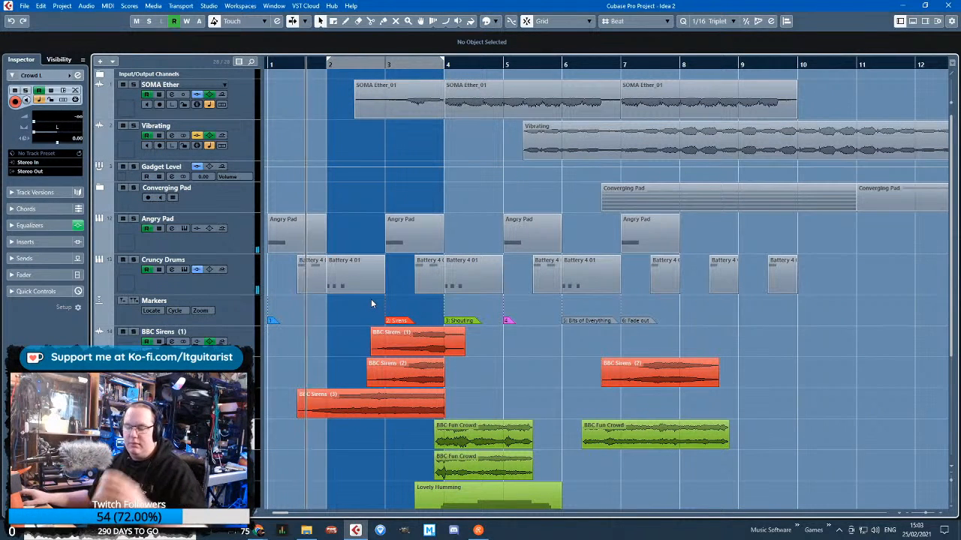
Stop playback and raise Angry Pad's volume curve to -17.5 at bar 1 and -6.12 at bar 5, also lifting the bar 8 point
left_click(252, 234)
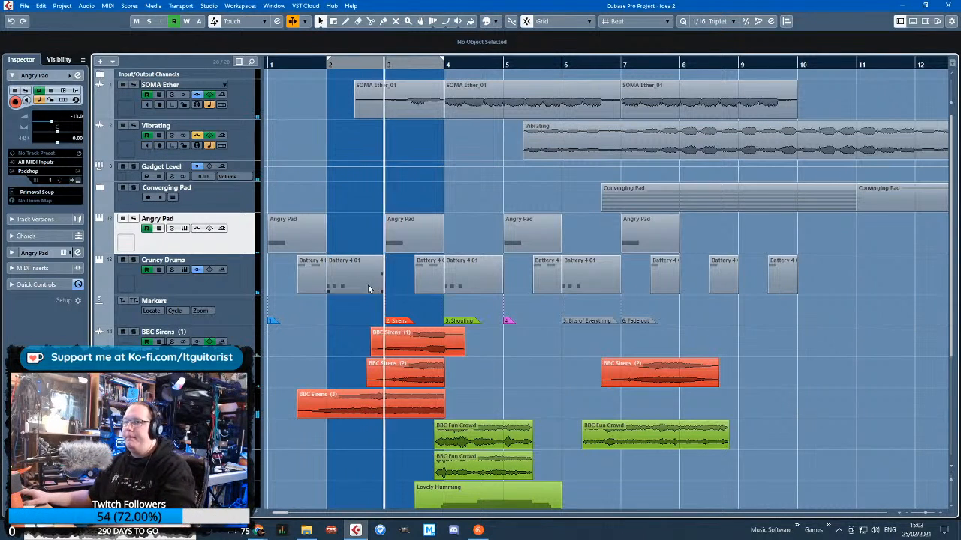
key("space")
left_click(99, 251)
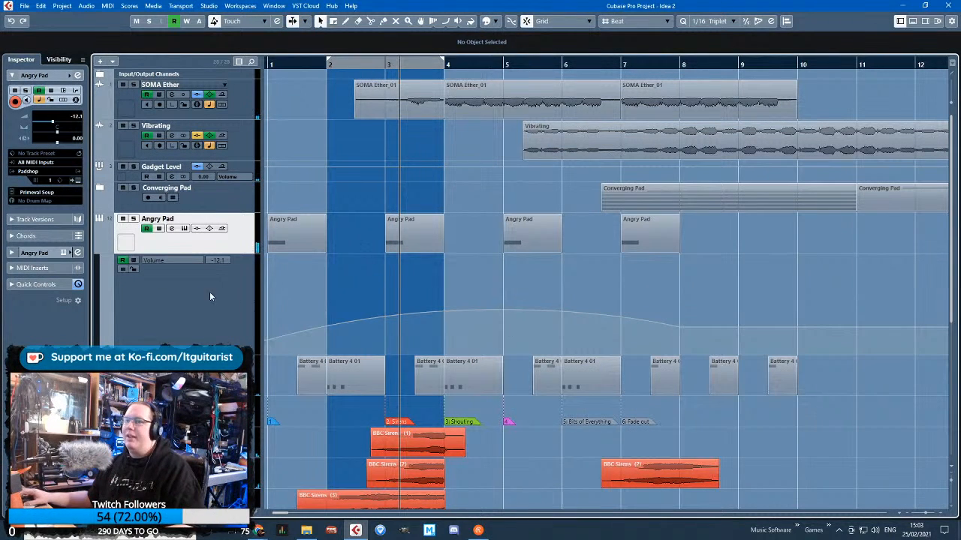
left_click_drag(503, 309, 503, 298)
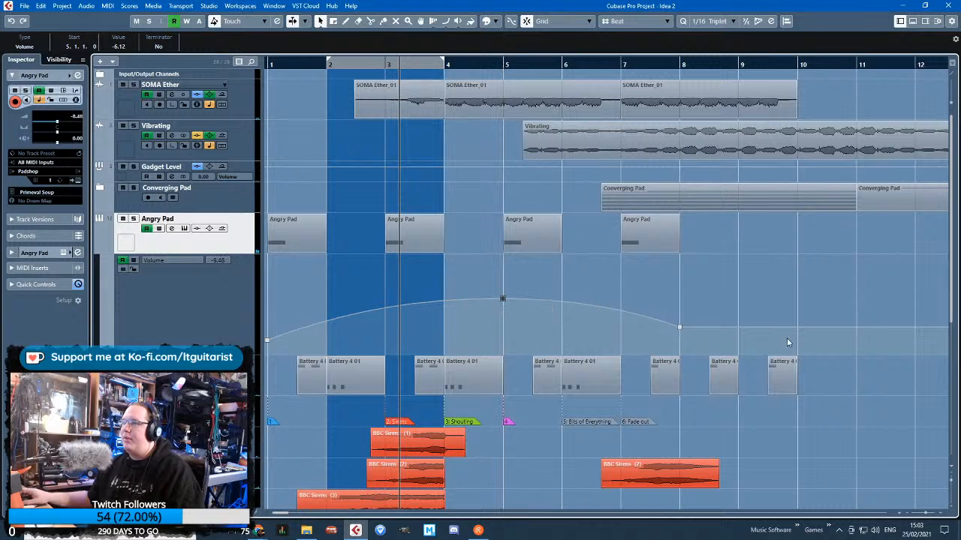
left_click_drag(678, 324, 679, 317)
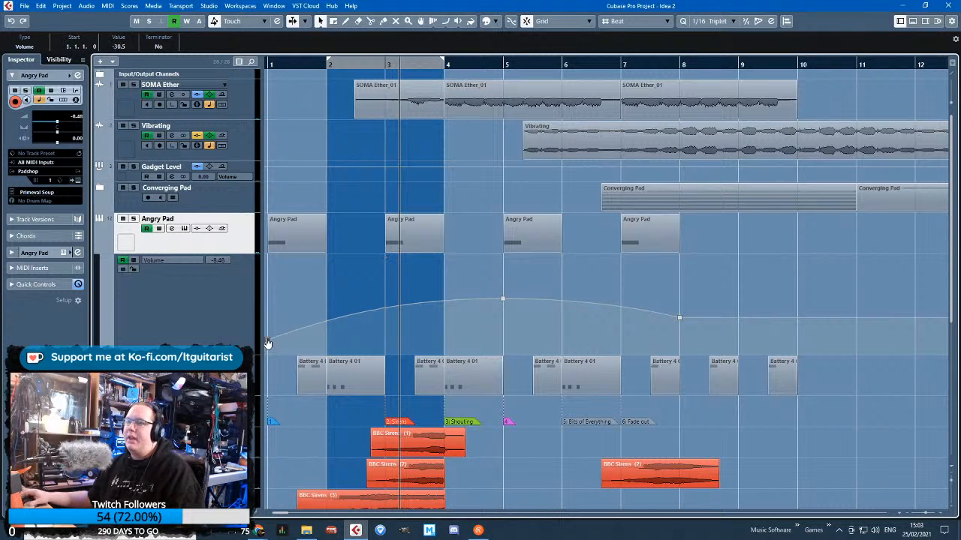
left_click_drag(267, 343, 267, 323)
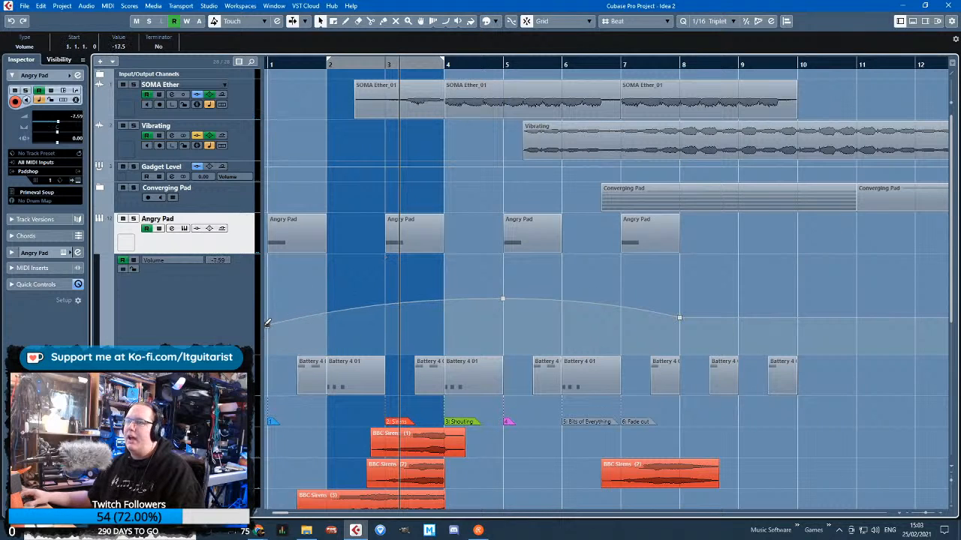
left_click(98, 250)
Raise the volume humps of Cruncy Drums up to 7.4.1 together and remove the duplicate points at 1.4.1 and 7.4.1
left_click(100, 291)
scroll(462, 353, "down", 2)
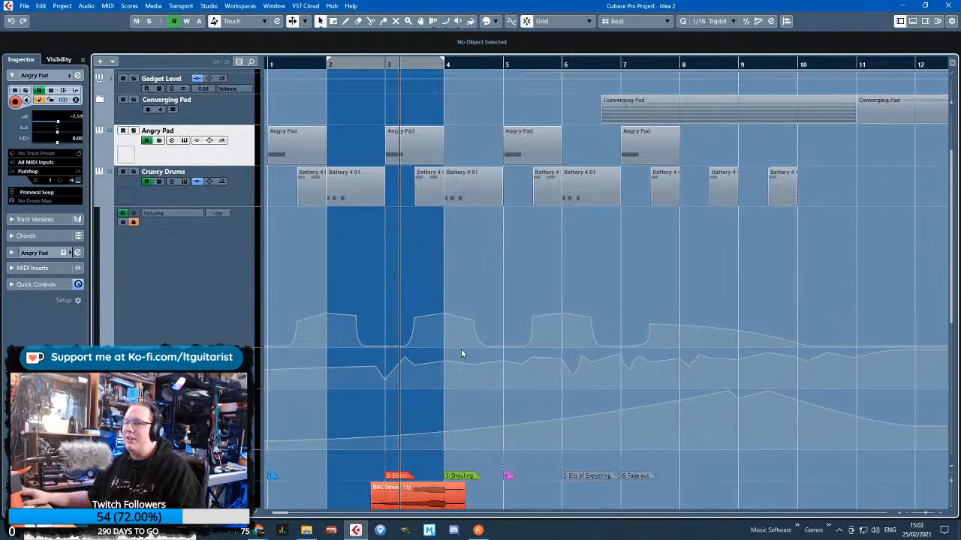
key("g")
left_click_drag(645, 290, 278, 329)
left_click_drag(439, 211, 441, 198)
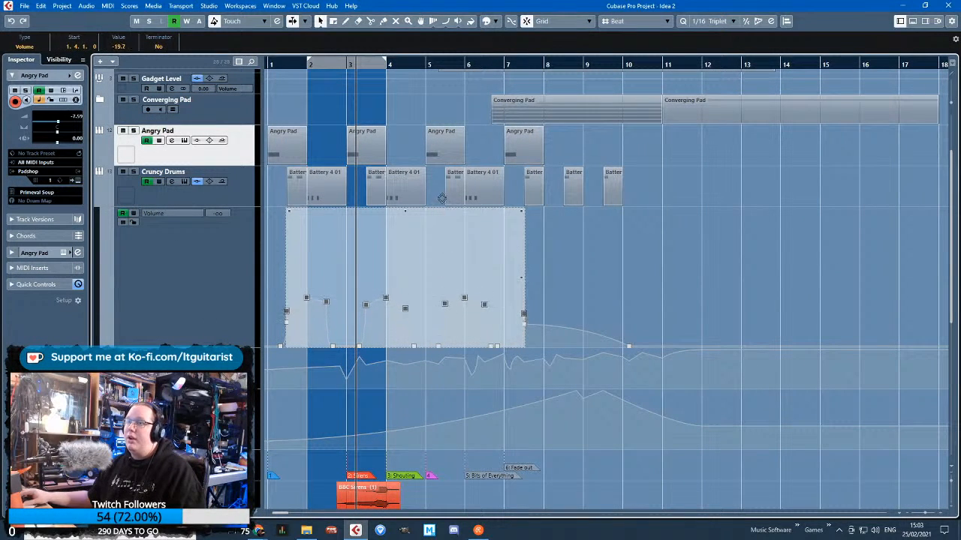
left_click(517, 359)
left_click(523, 326)
left_click(286, 322)
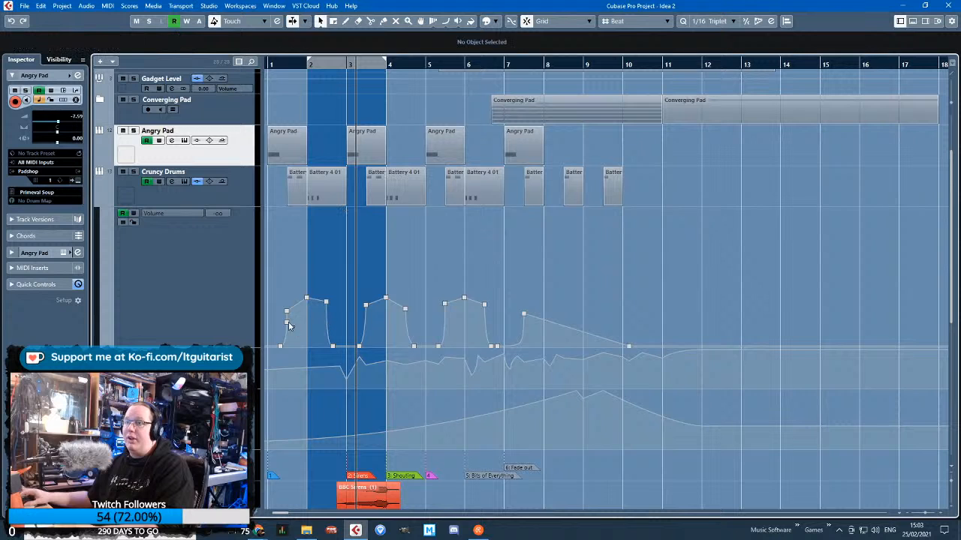
Curve Cruncy Drums' final volume fade, adjust the hump's shoulders around bar 4, and set the 7.4.1 point to -14.3
left_click_drag(579, 335, 605, 300)
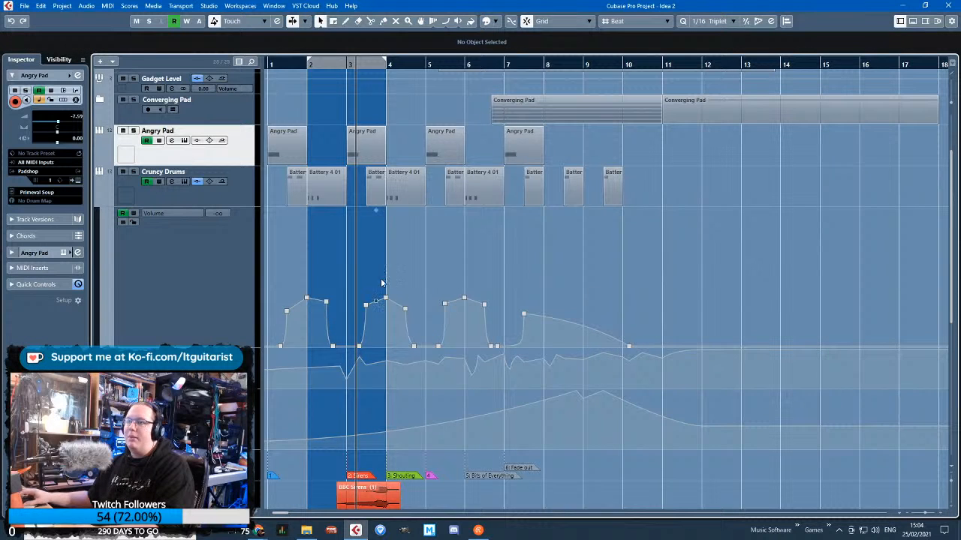
left_click(366, 306)
left_click_drag(409, 311, 390, 305)
scroll(412, 309, "up", 6)
key("ctrl+z")
scroll(389, 306, "down", 4)
scroll(389, 306, "down", 2)
left_click_drag(515, 314, 514, 299)
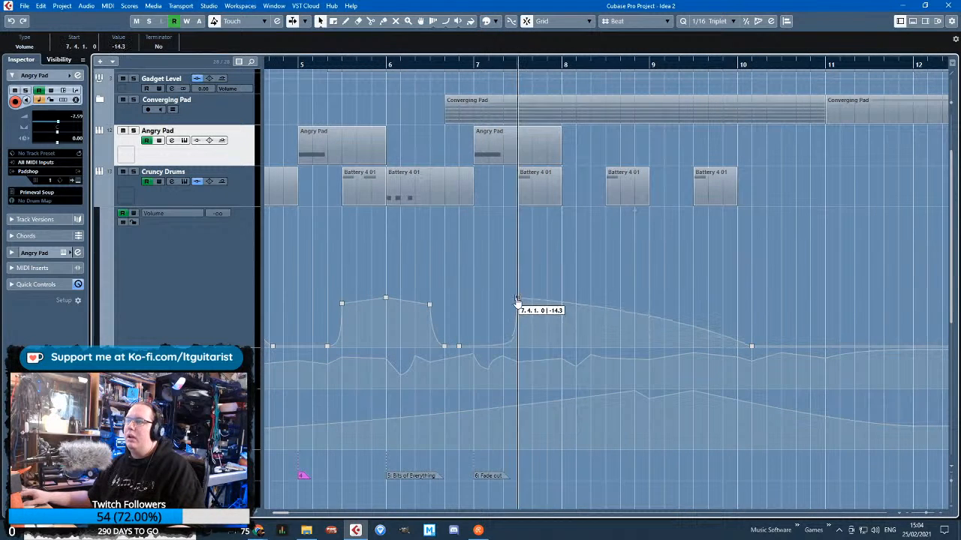
Lock Cruncy Drums' volume automation and hide its automation lanes
left_click_drag(418, 255, 225, 245)
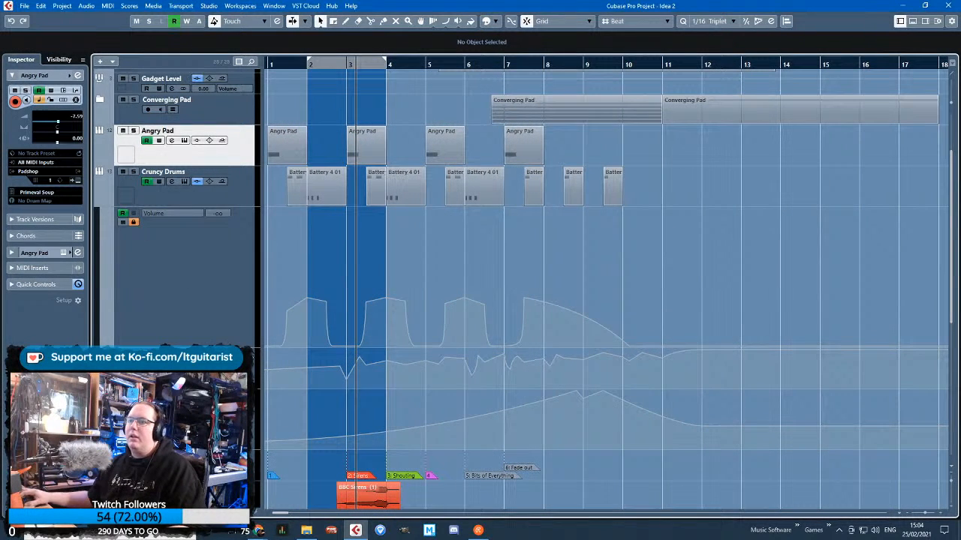
left_click_drag(244, 345, 238, 246)
left_click(107, 187)
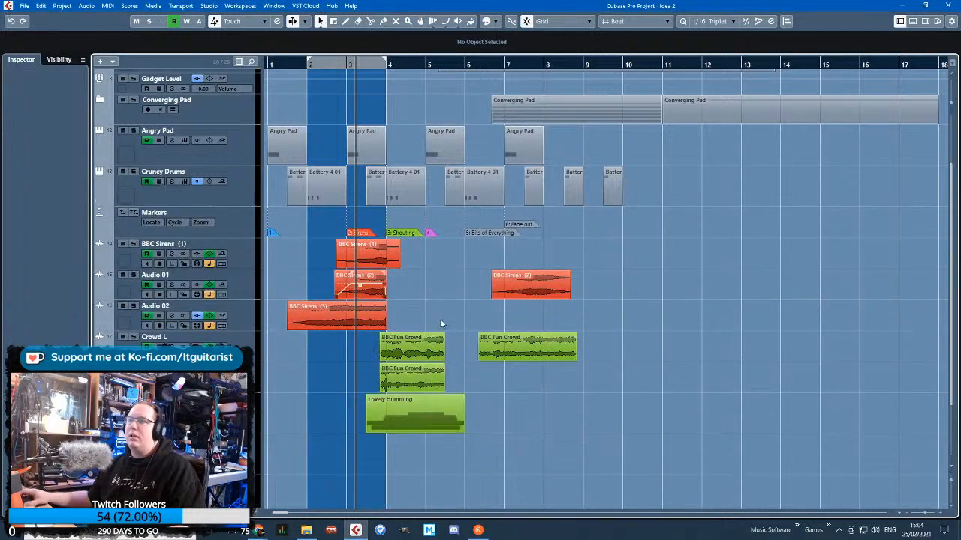
Listen to the arrangement from bar 3 onward while reviewing the clips against their markers
scroll(365, 200, "up", 3)
scroll(365, 200, "up", 3)
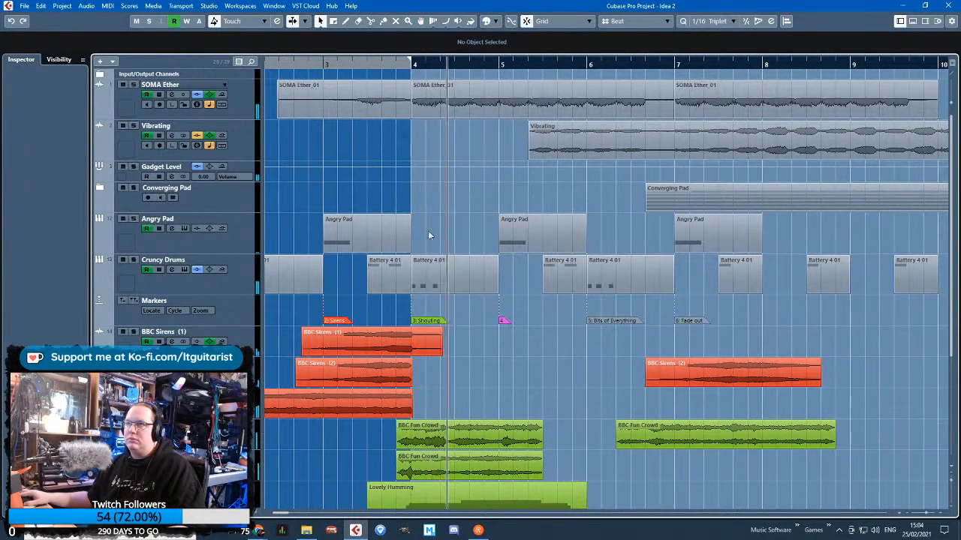
scroll(429, 232, "down", 1)
scroll(429, 232, "up", 2)
scroll(429, 231, "down", 2)
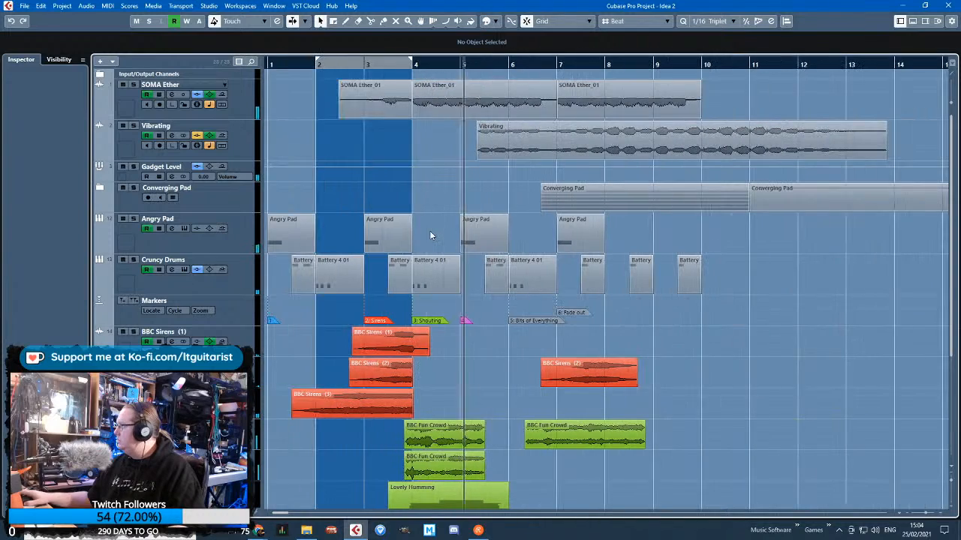
Play the arrangement through bar 8 while checking the pads, drums, sirens and crowds, and stop playback
scroll(519, 356, "up", 2)
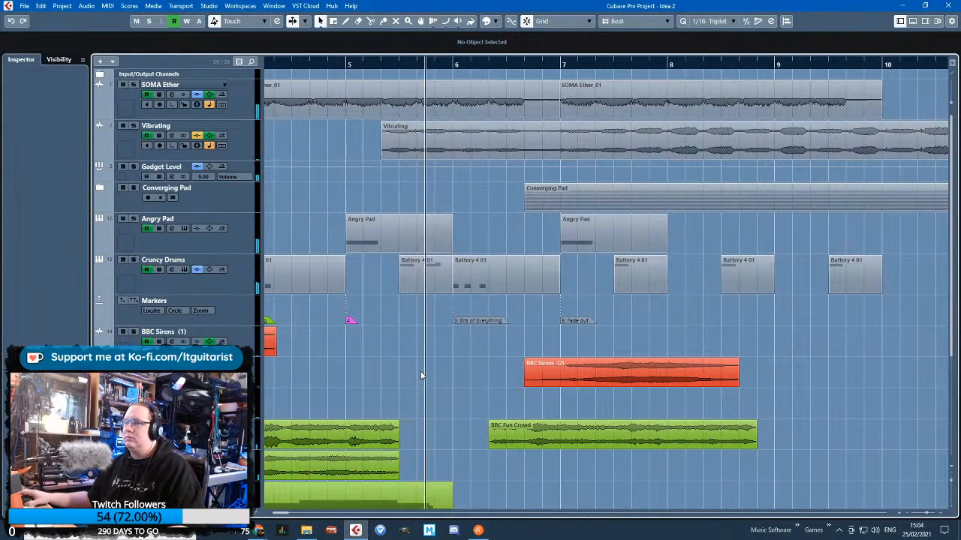
scroll(421, 374, "down", 2)
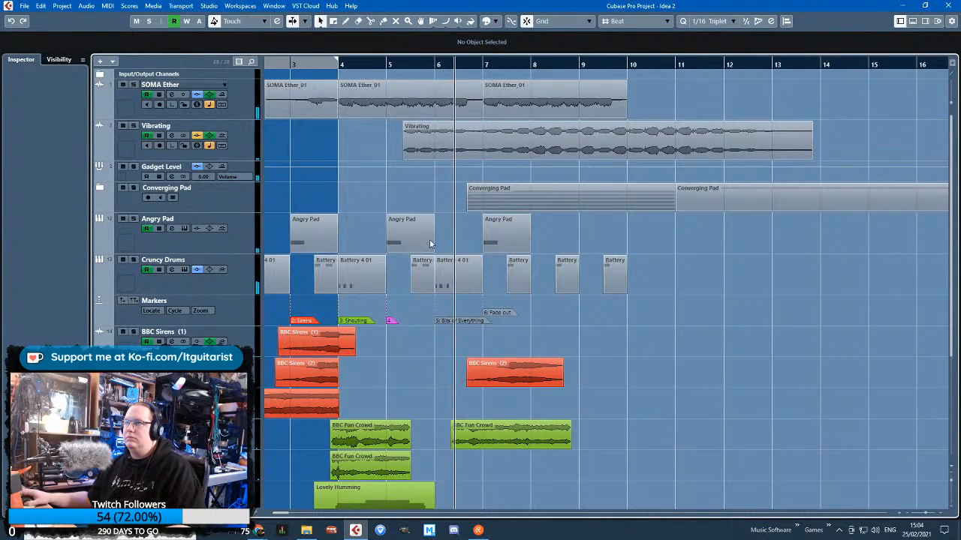
left_click_drag(365, 139, 166, 144)
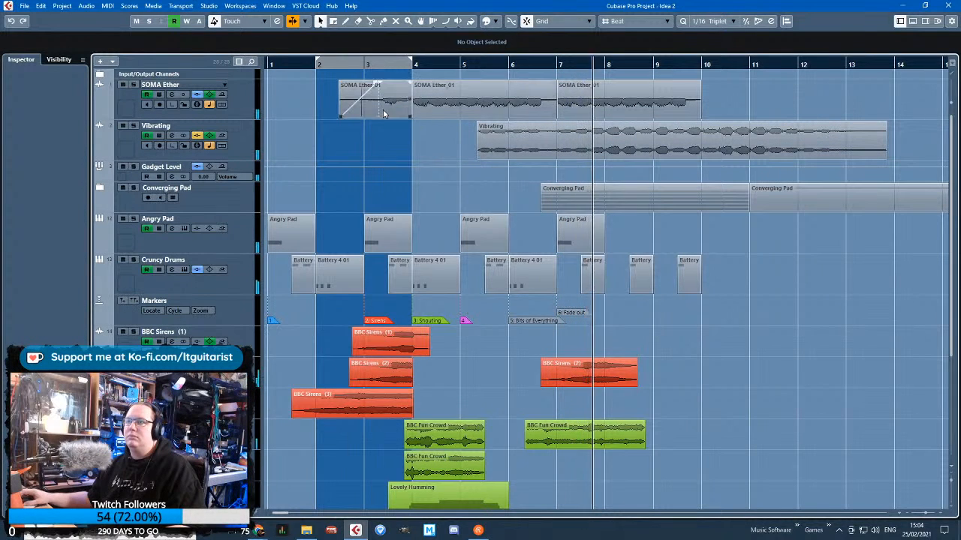
key("g")
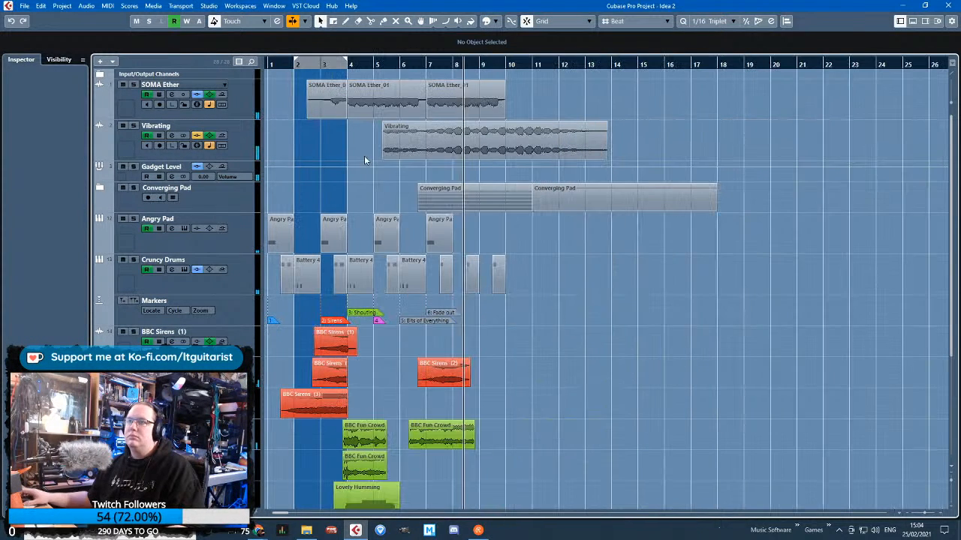
key("space")
Return the playhead to bar 1, review the tracks down to Whispers, and place the playhead at the marker on bar 5
left_click(268, 66)
key("h")
key("h")
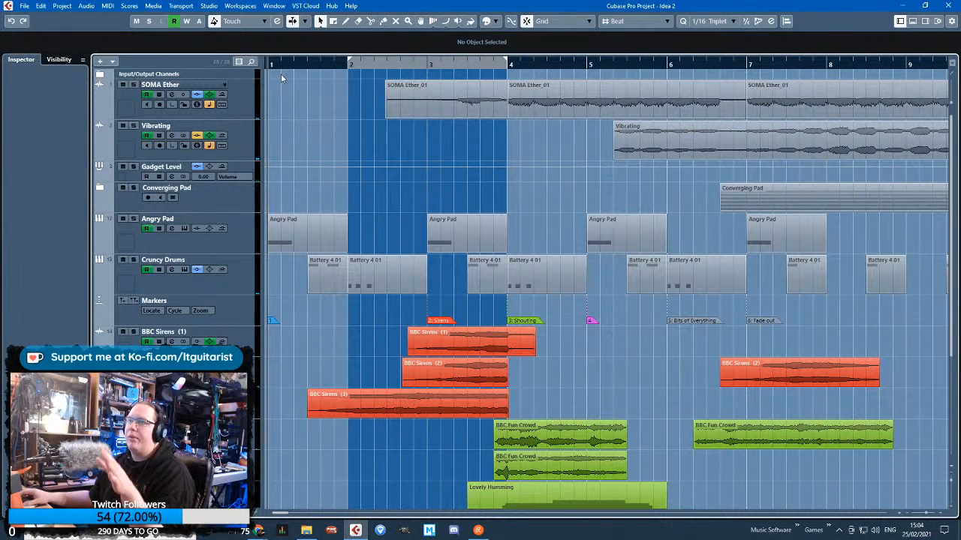
left_click_drag(302, 65, 264, 102)
scroll(559, 256, "down", 5)
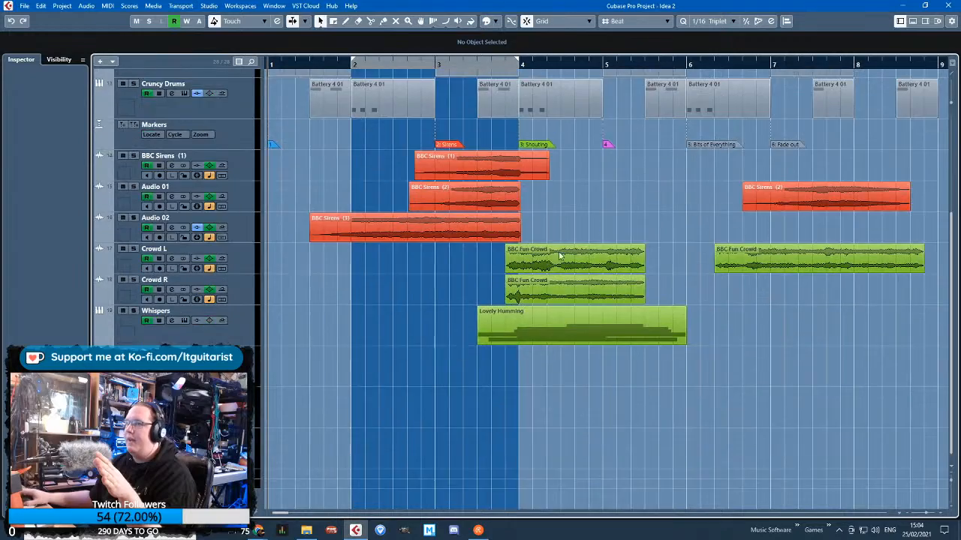
scroll(558, 256, "up", 5)
left_click_drag(619, 65, 530, 74)
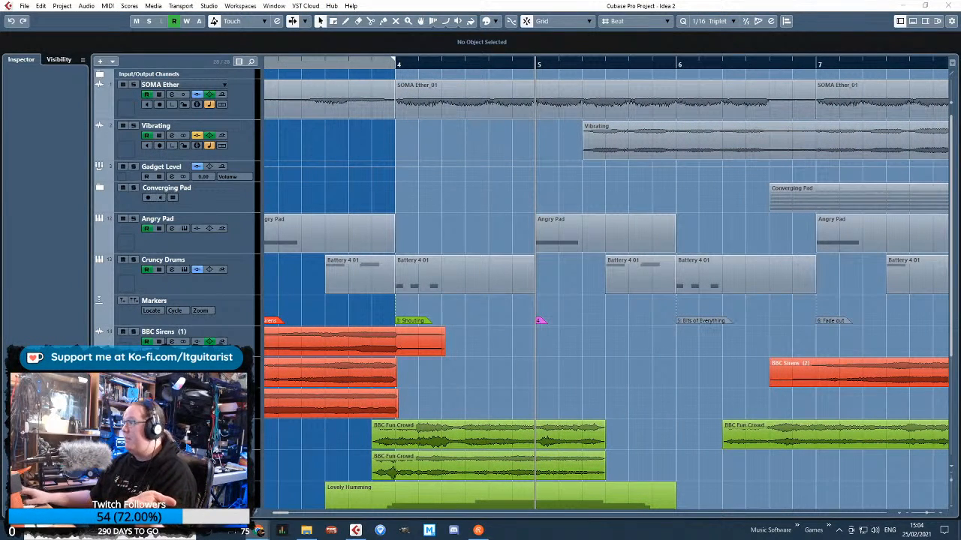
Switch to the BBC Sound Effects shouting results in Chrome and audition the World War 2 battleship Y-turret recording at several points
left_click(259, 531)
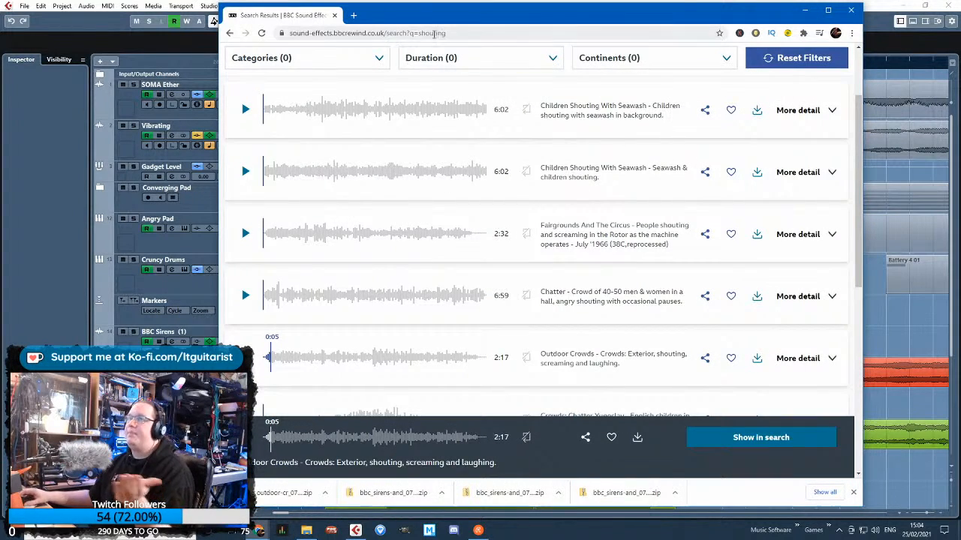
scroll(475, 167, "up", 2)
scroll(379, 240, "down", 2)
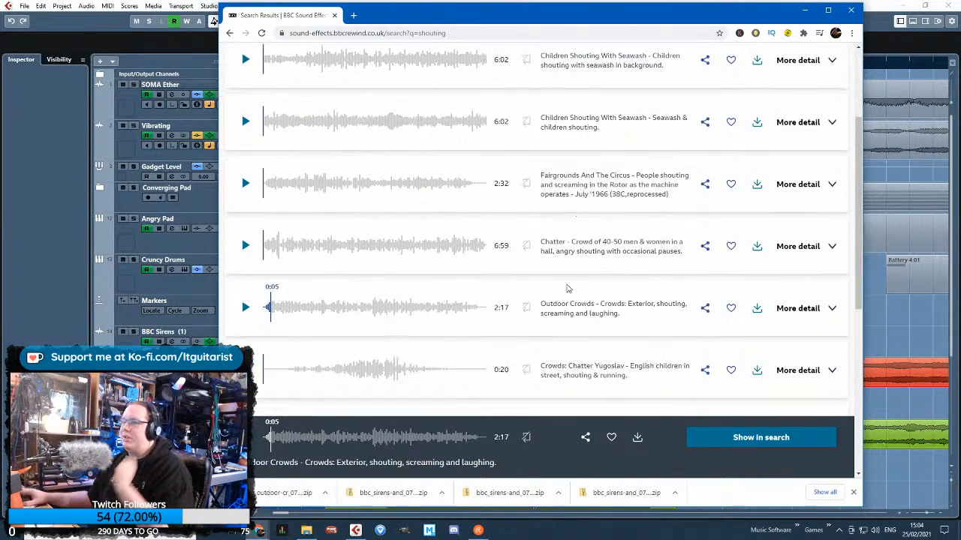
scroll(653, 303, "down", 4)
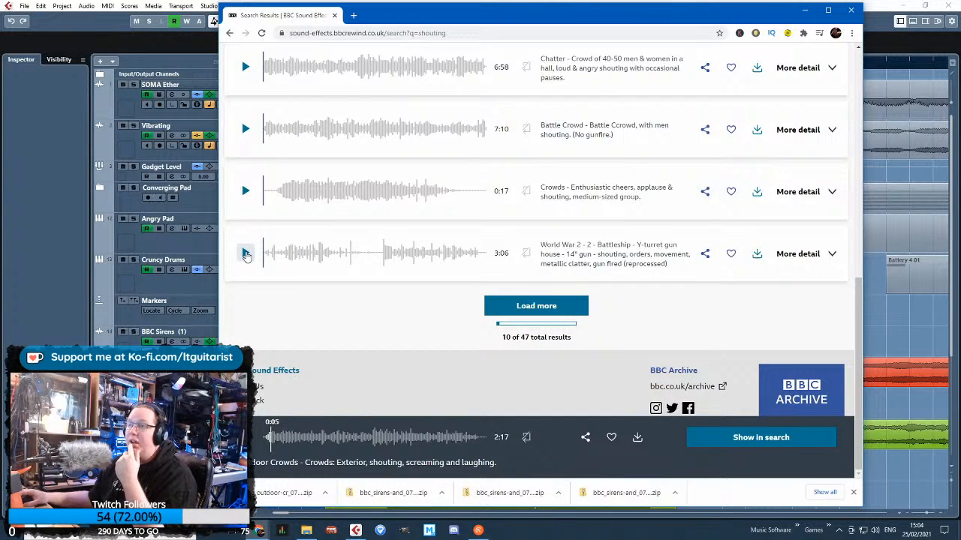
left_click(245, 254)
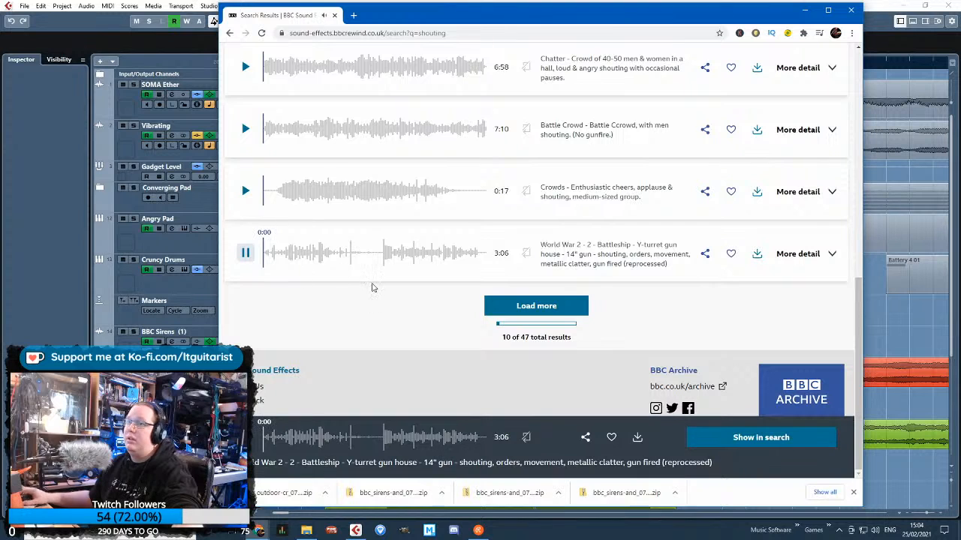
left_click(328, 269)
left_click(386, 259)
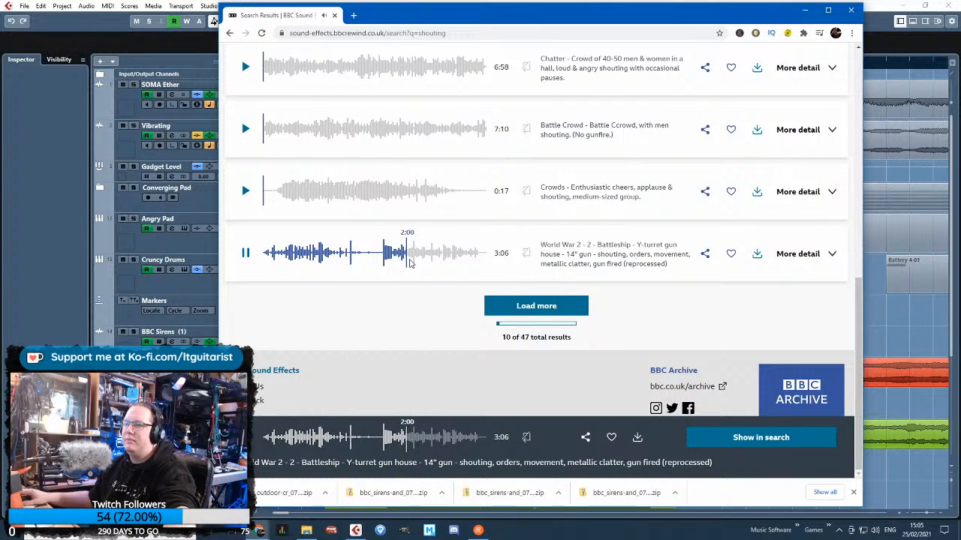
Close the downloads bar, stop the battleship preview, load more shouting results and look through them for angry crowd recordings
left_click(854, 493)
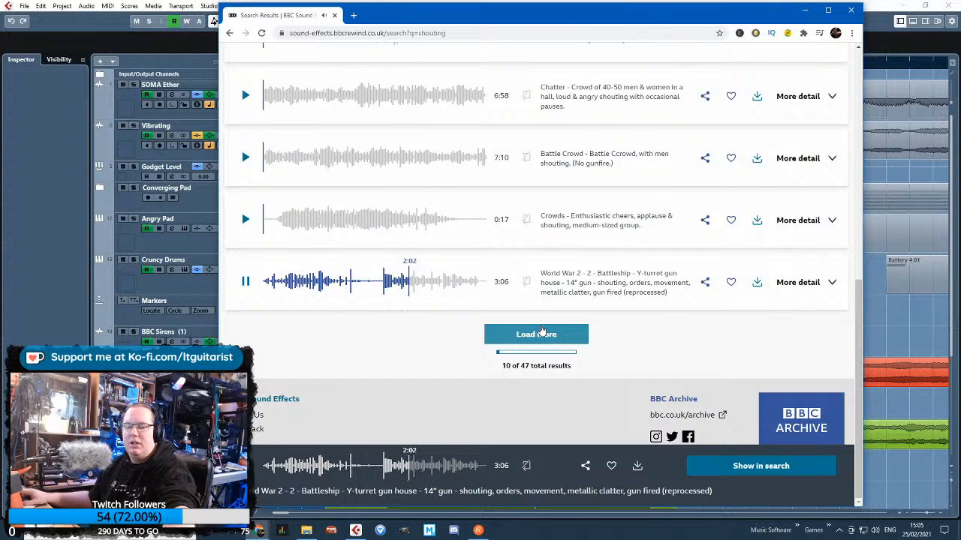
scroll(429, 340, "up", 5)
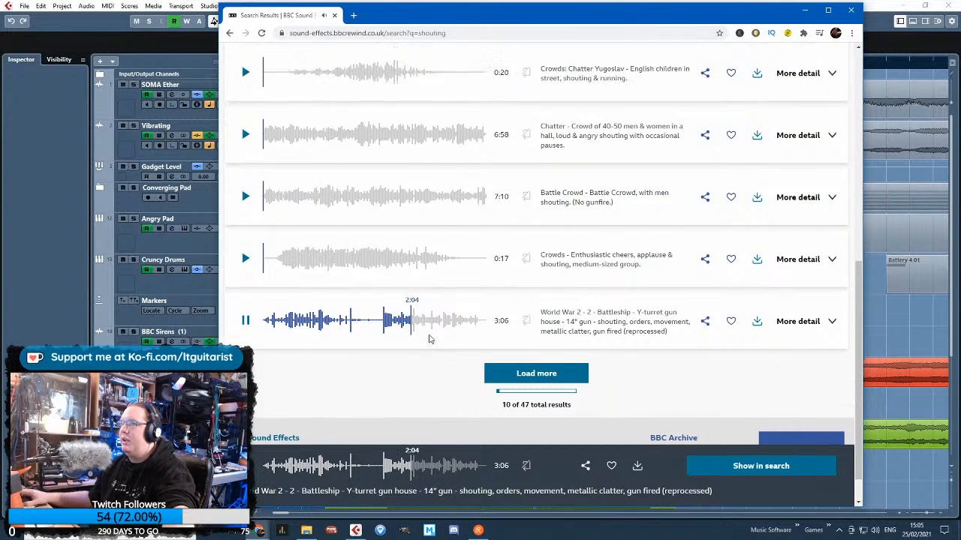
scroll(429, 339, "down", 5)
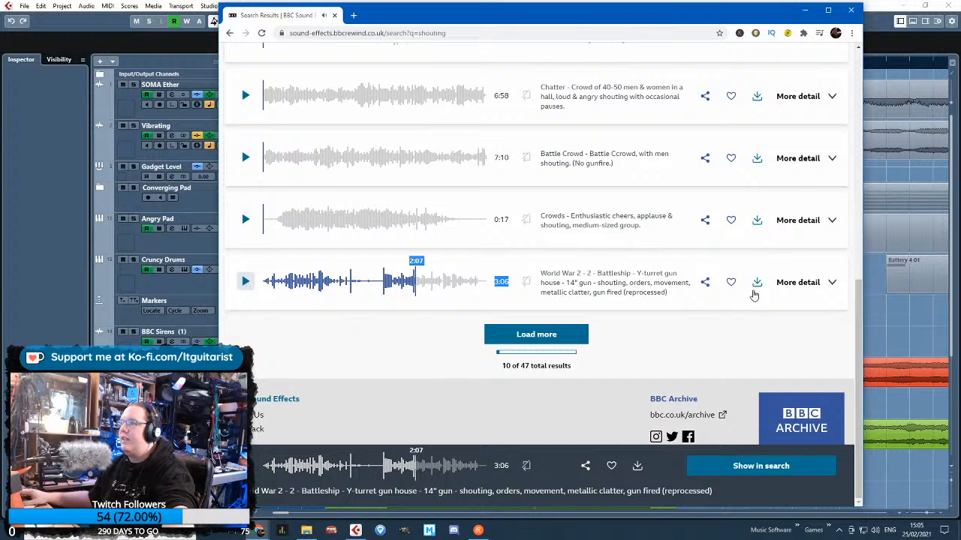
left_click(756, 284)
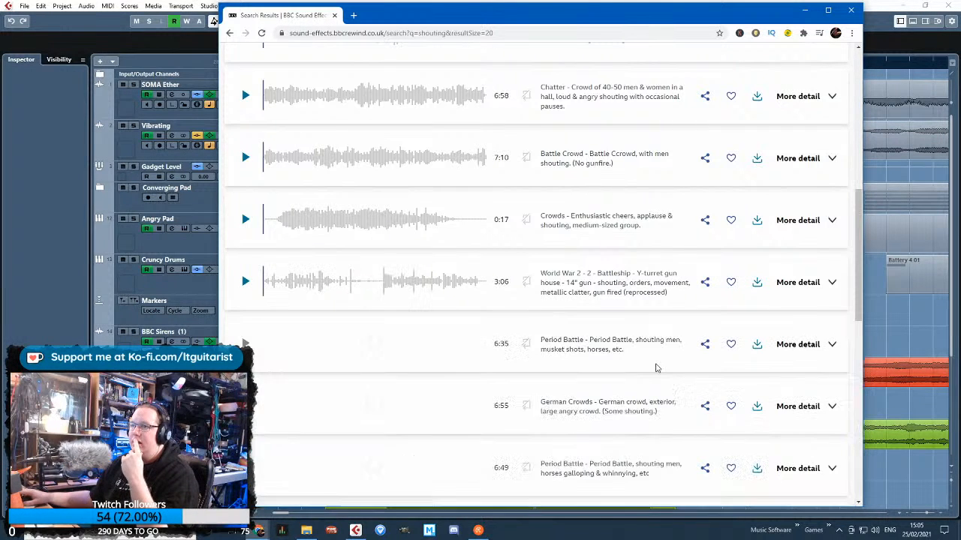
scroll(655, 367, "down", 3)
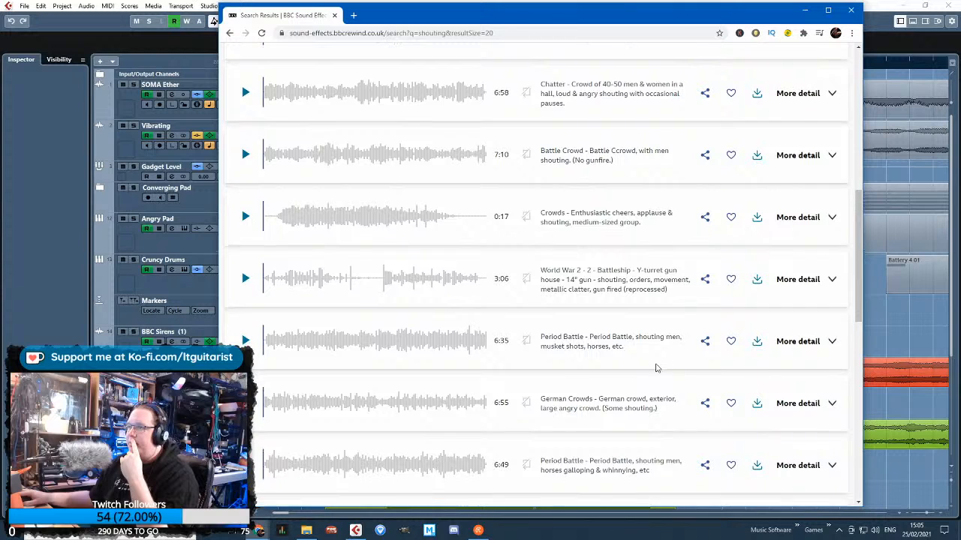
scroll(655, 368, "down", 3)
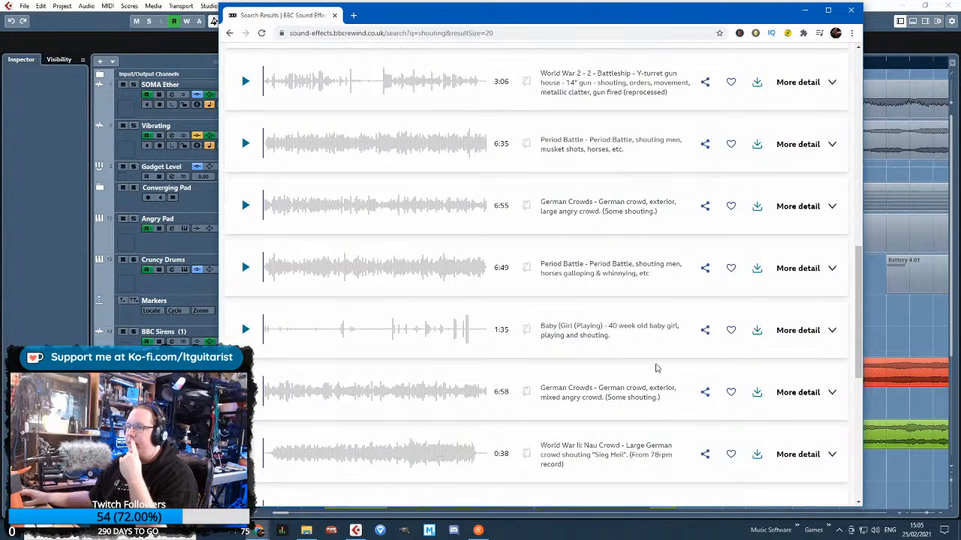
scroll(667, 368, "down", 3)
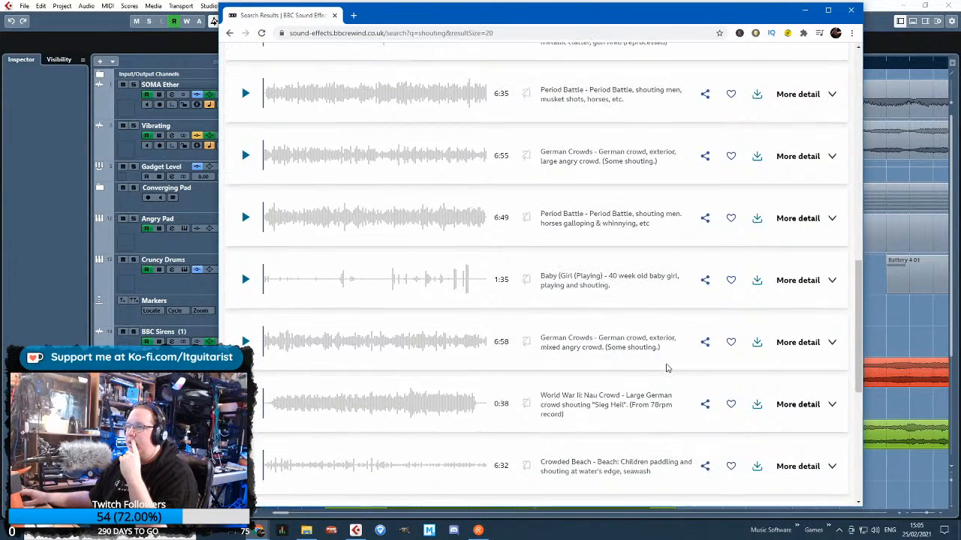
scroll(667, 368, "down", 3)
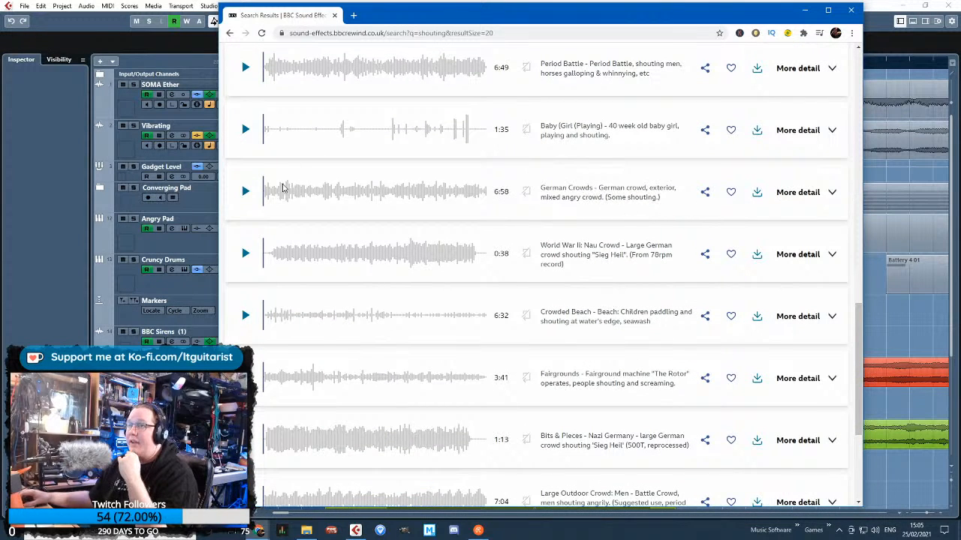
Audition and download the 6:58 German Crowds recording of a mixed angry crowd in an exterior setting
left_click(247, 193)
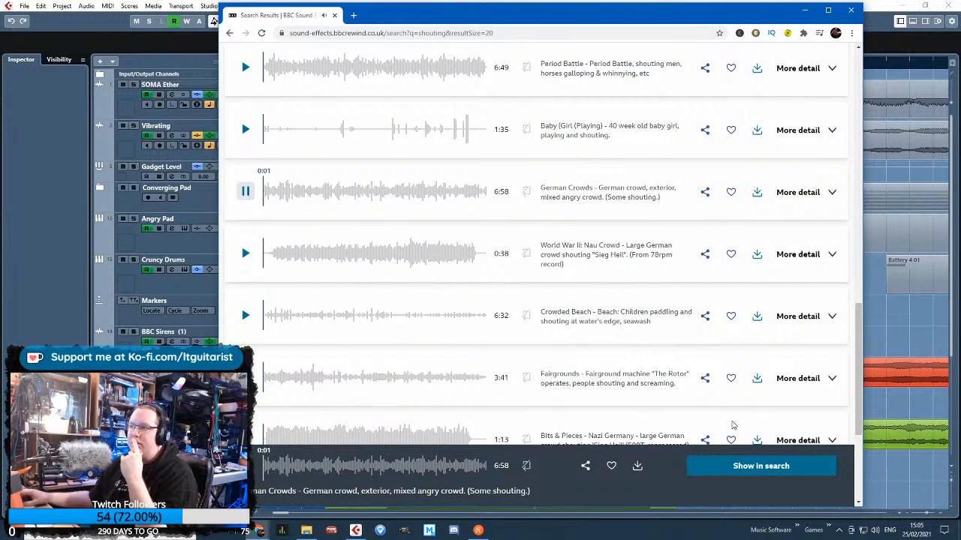
left_click(247, 466)
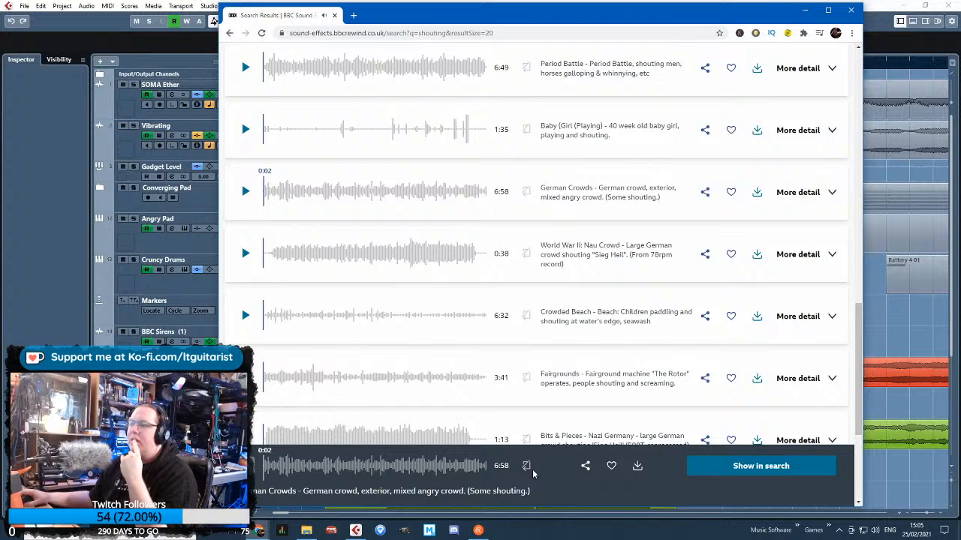
left_click(638, 467)
left_click(706, 300)
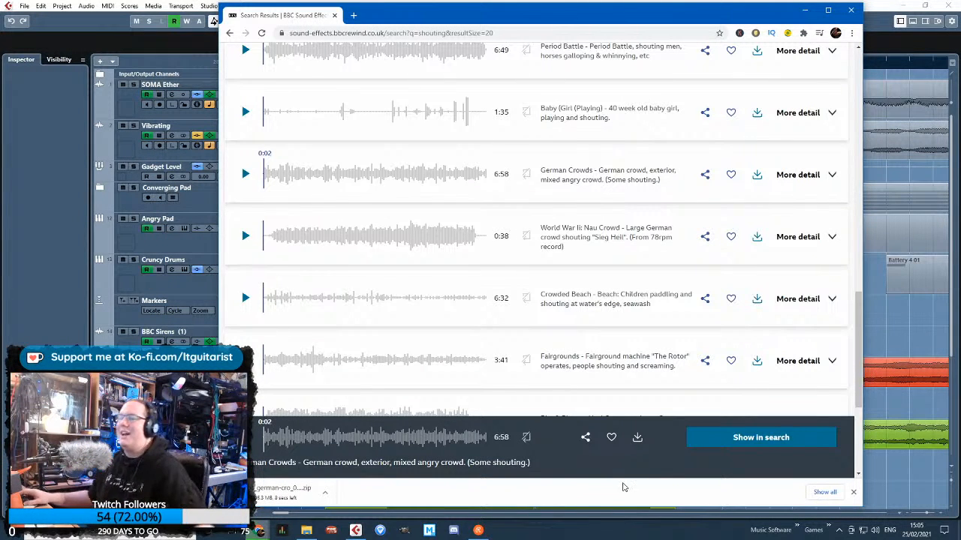
Load ten more shouting results and audition the Large Outdoor Crowd: Men and Exterior Crowds 1 recordings
scroll(593, 386, "down", 3)
left_click(576, 309)
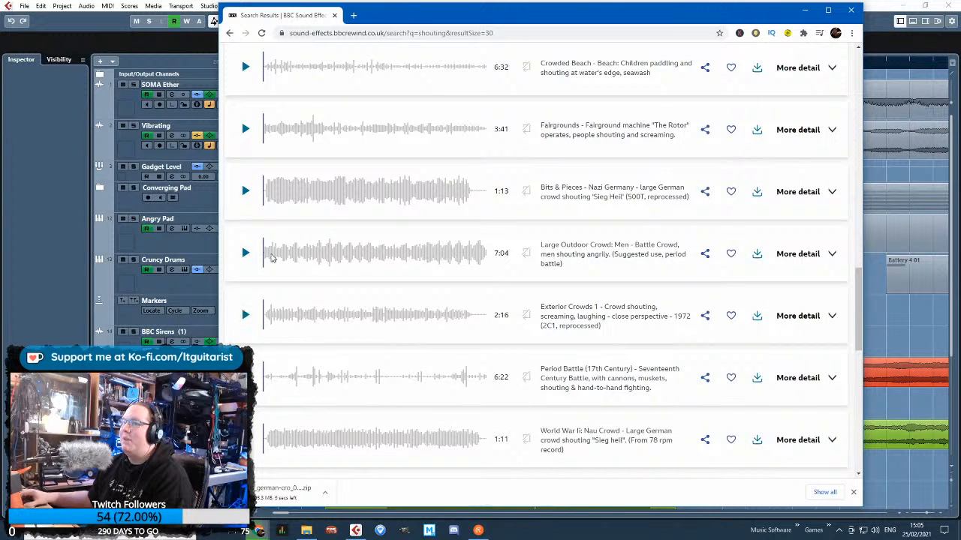
left_click(245, 253)
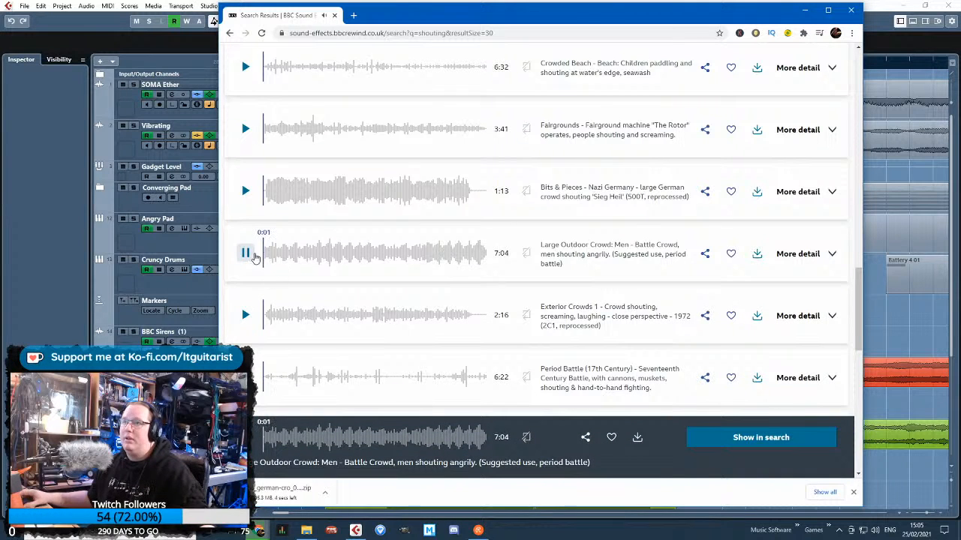
scroll(526, 324, "down", 1)
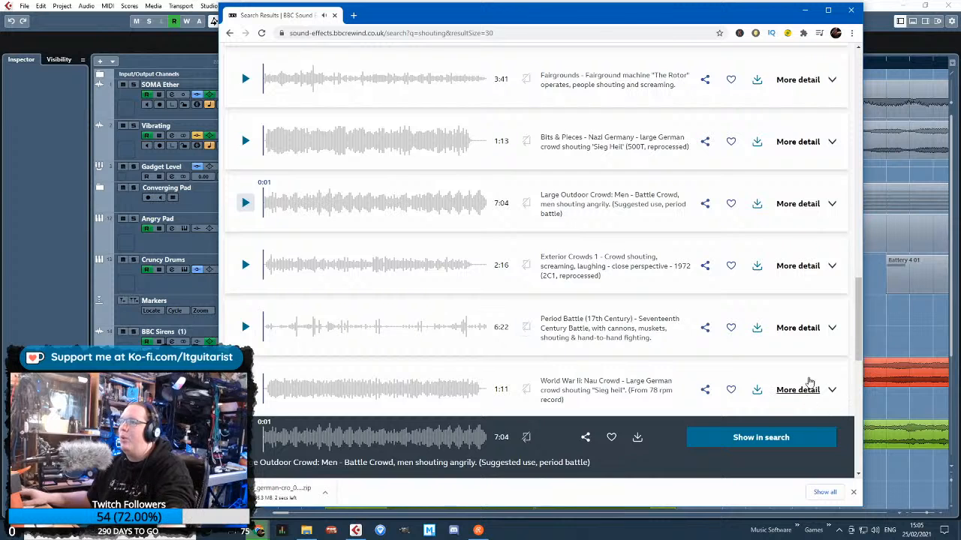
left_click(246, 266)
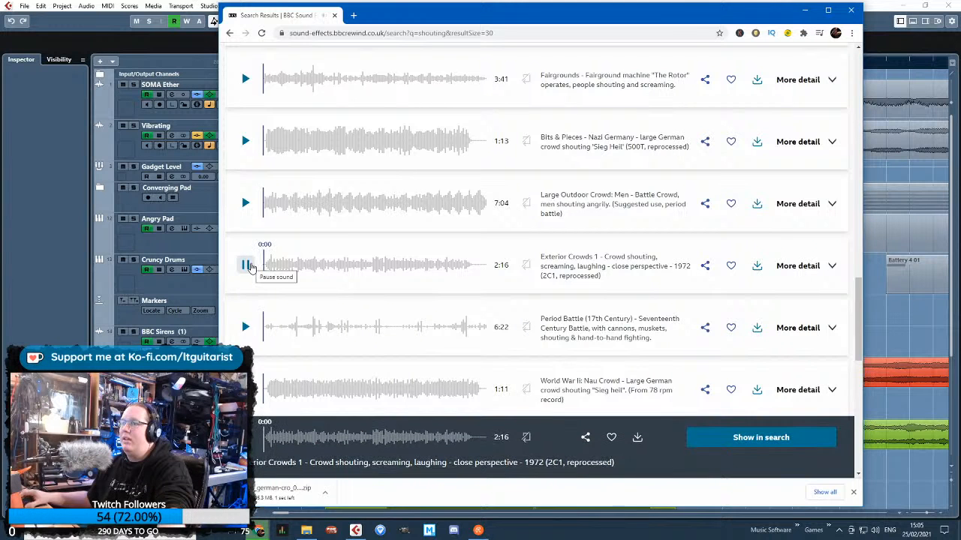
Look through the remaining loaded shouting results and load the following batch to check for further crowd recordings
scroll(370, 291, "down", 4)
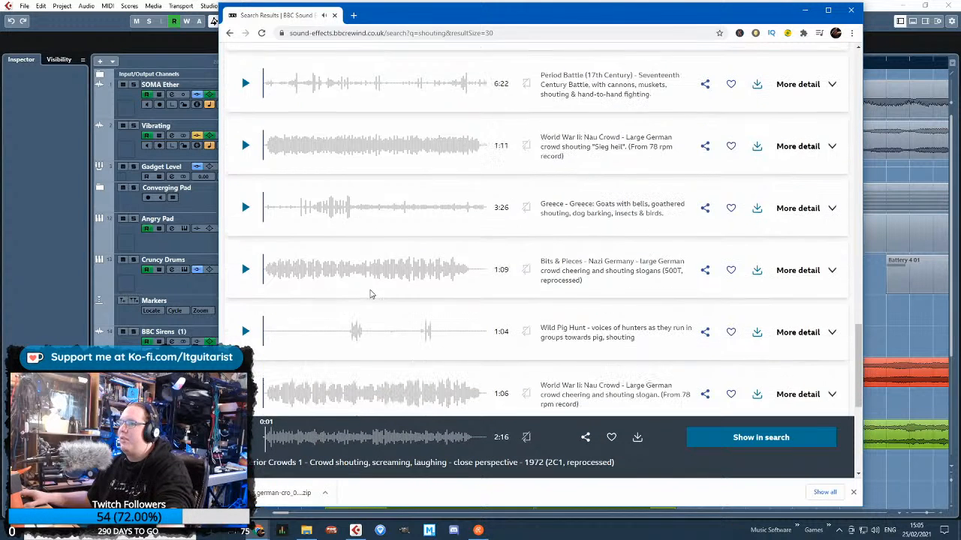
scroll(402, 285, "down", 2)
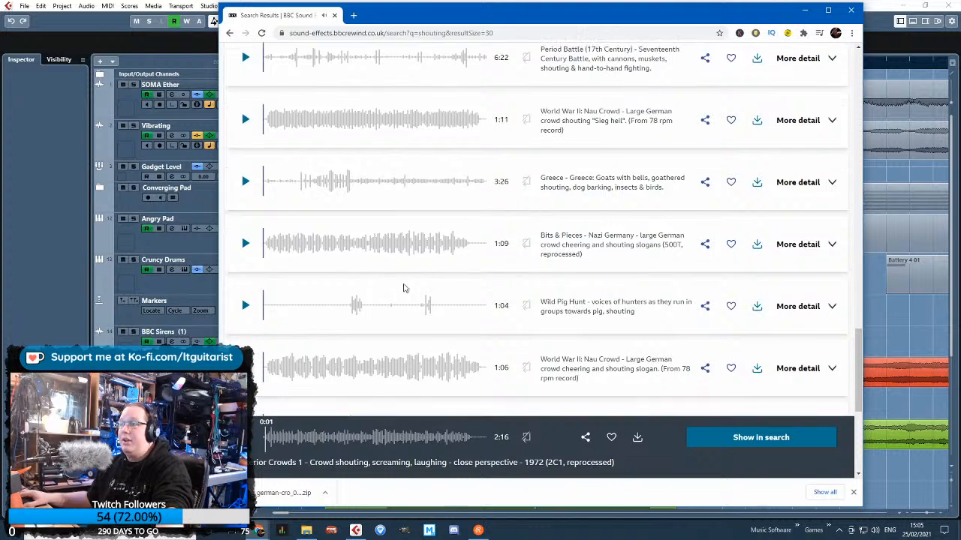
scroll(388, 281, "down", 1)
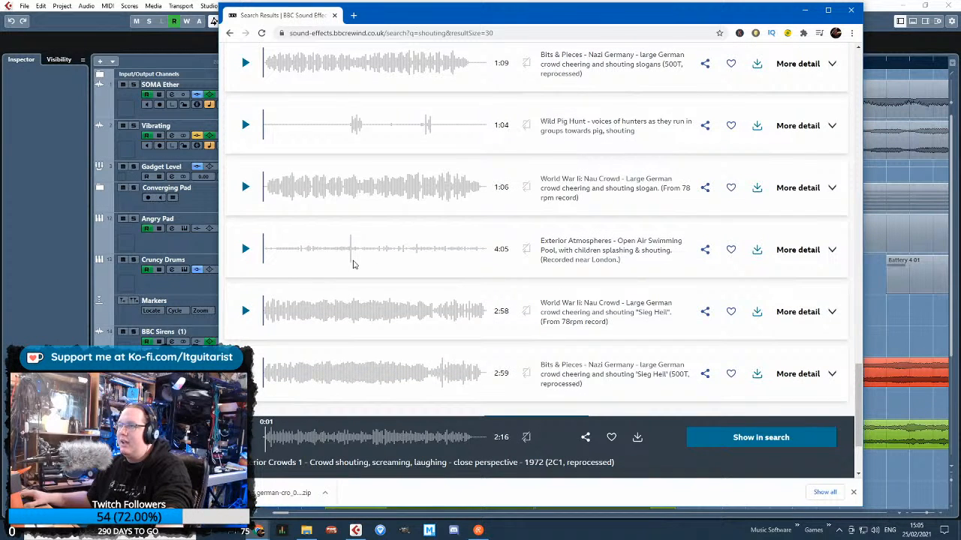
scroll(354, 265, "down", 2)
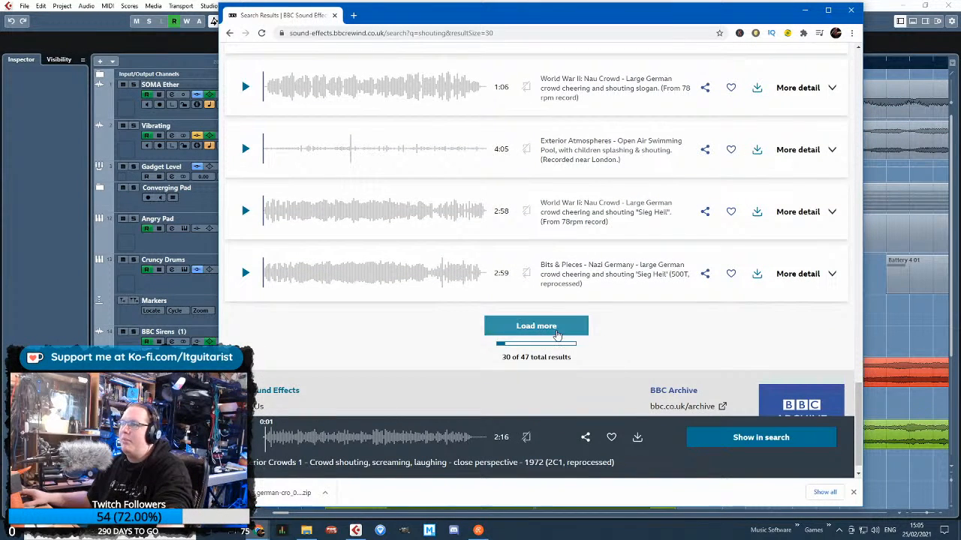
left_click(525, 325)
scroll(372, 381, "down", 4)
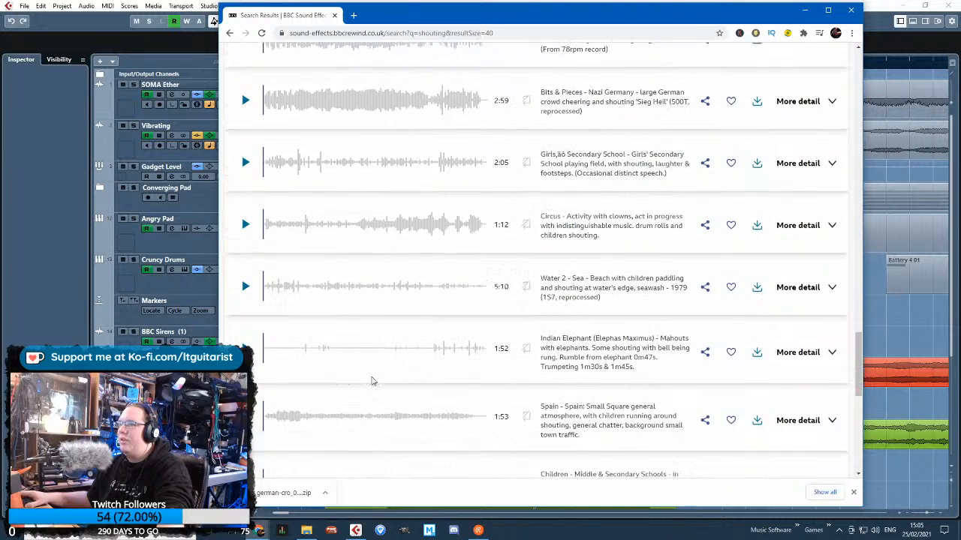
Minimise the browser, extract the downloaded German crowd archive to M:\Bespoke Projects\Melo\Samples\bbc_german-cro_07017162, and return to Cubase's crowd tracks
left_click(805, 11)
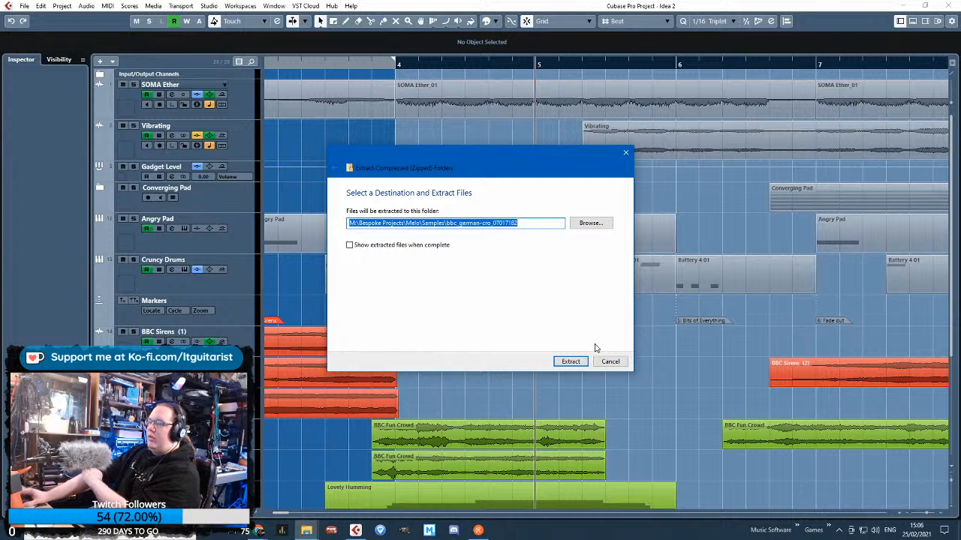
left_click(571, 361)
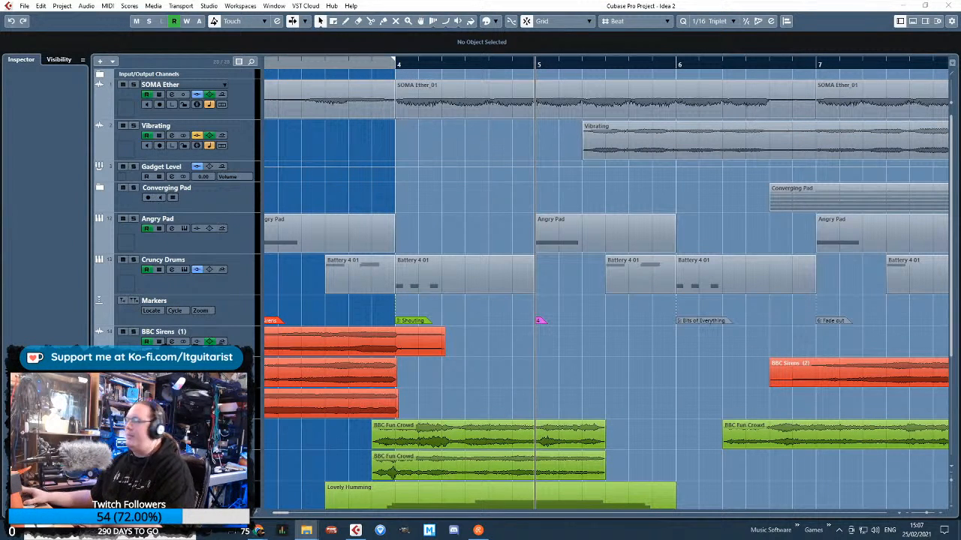
scroll(632, 359, "down", 5)
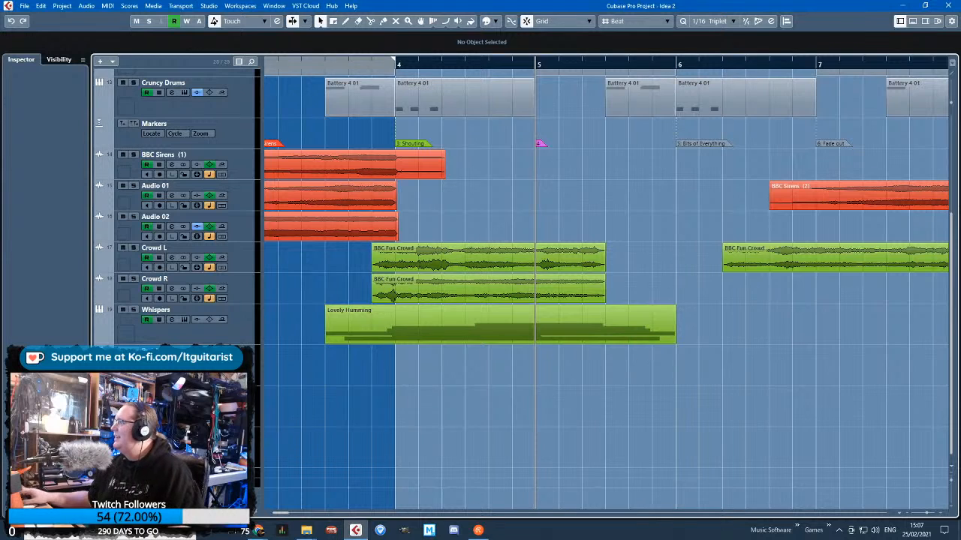
Place the BBC German Crowd sample on a new track late in bar 3, play it soloed and set its volume to -6.22
left_click_drag(347, 460, 349, 479)
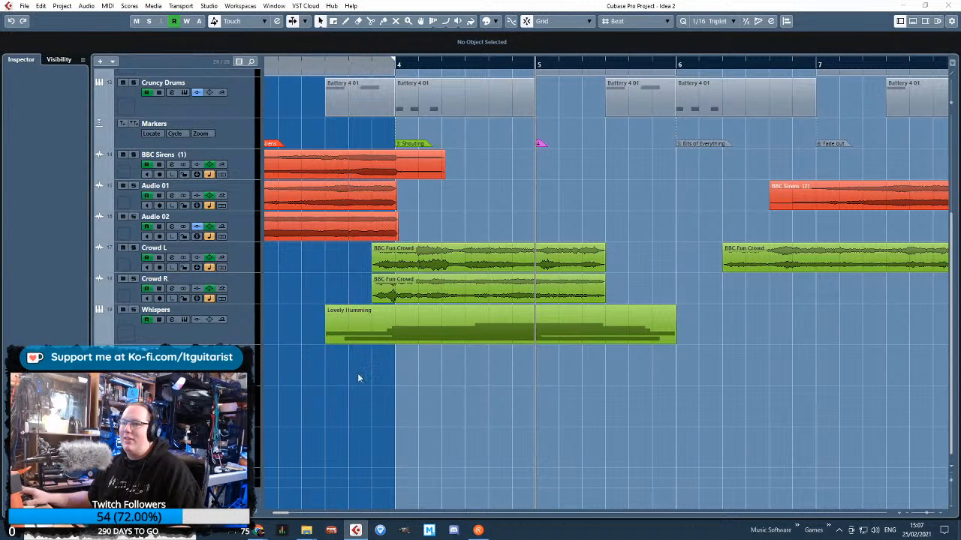
scroll(358, 417, "down", 3)
key("s")
key("space")
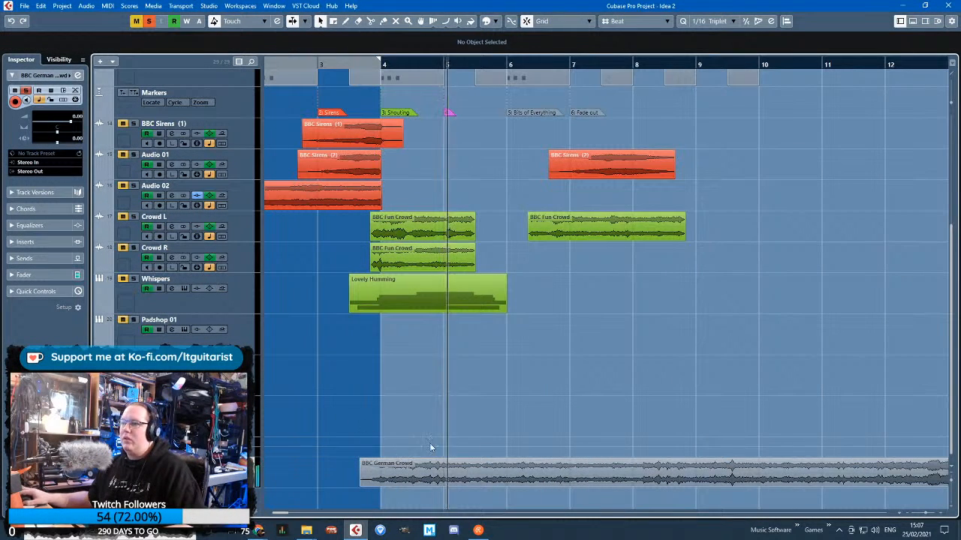
left_click_drag(70, 124, 61, 124)
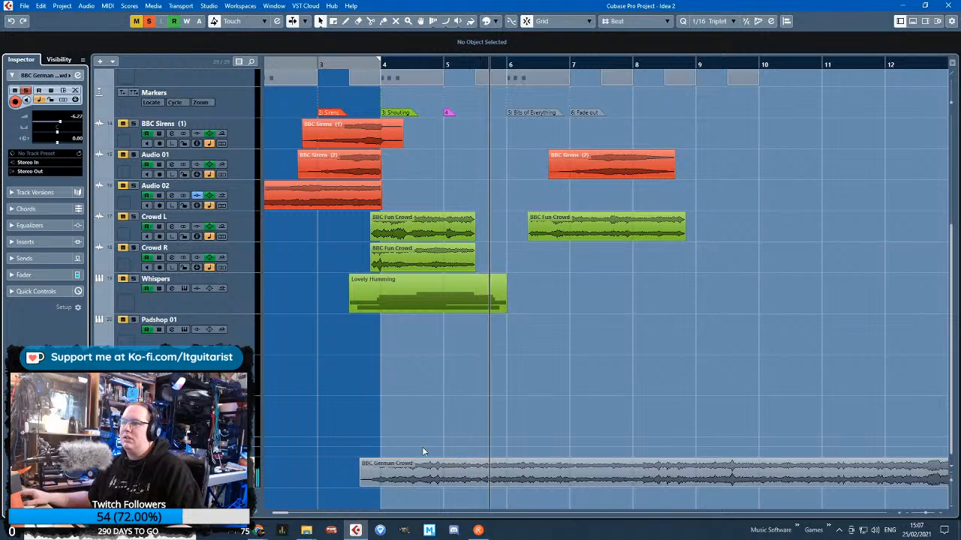
Split the BBC German Crowd clip midway through bar 5 and late in bar 6, delete the opening piece and move the remainder to 9.2.1
key("3")
left_click(476, 477)
left_click(562, 481)
key("1")
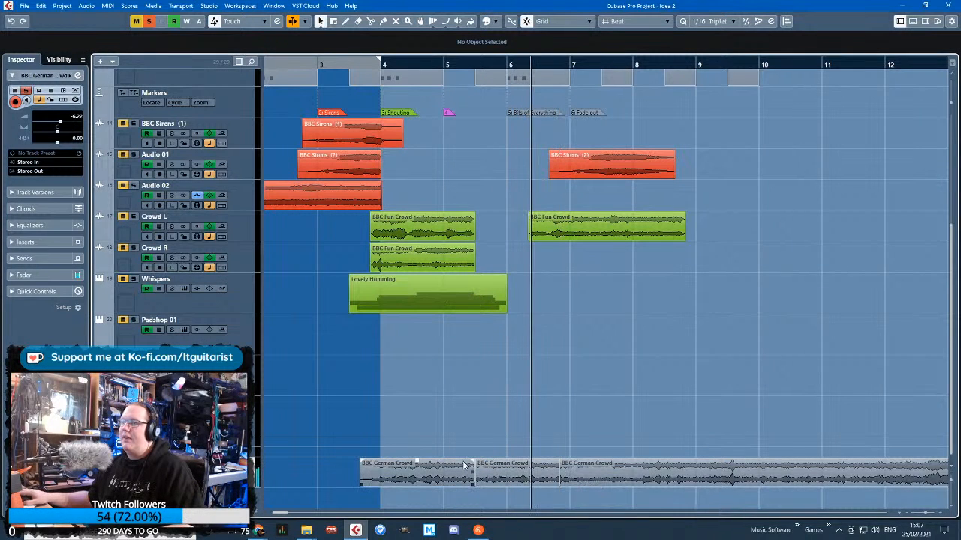
left_click(422, 478)
key("Delete")
left_click_drag(658, 480, 806, 481)
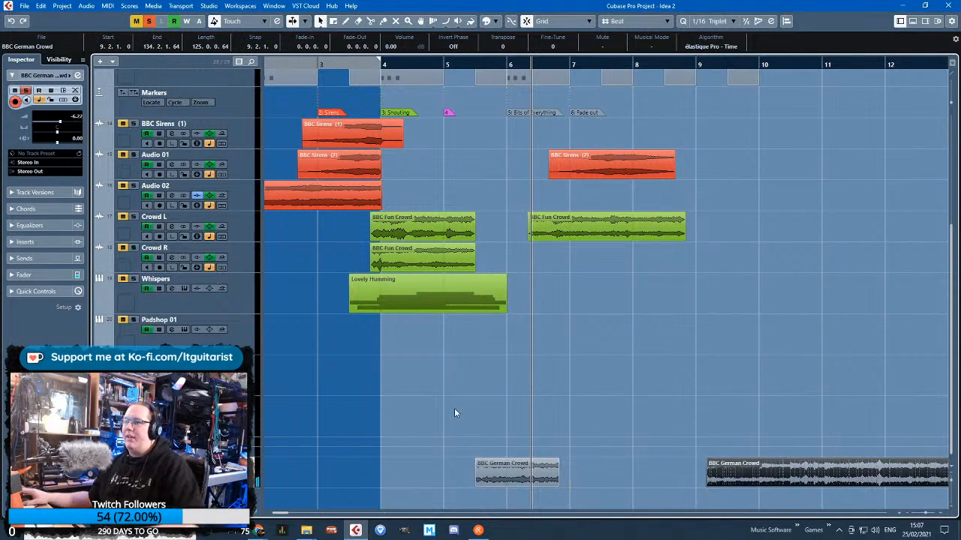
Move the BBC German Crowd track above Crowd L and place its short clip at 4.6.1
scroll(457, 444, "up", 2)
left_click_drag(243, 467, 244, 215)
left_click_drag(518, 226, 454, 225)
Automate a curved volume fade-in on BBC German Crowd, rising from silence at the clip's start to -4.67 at 5.3.1
left_click(101, 238)
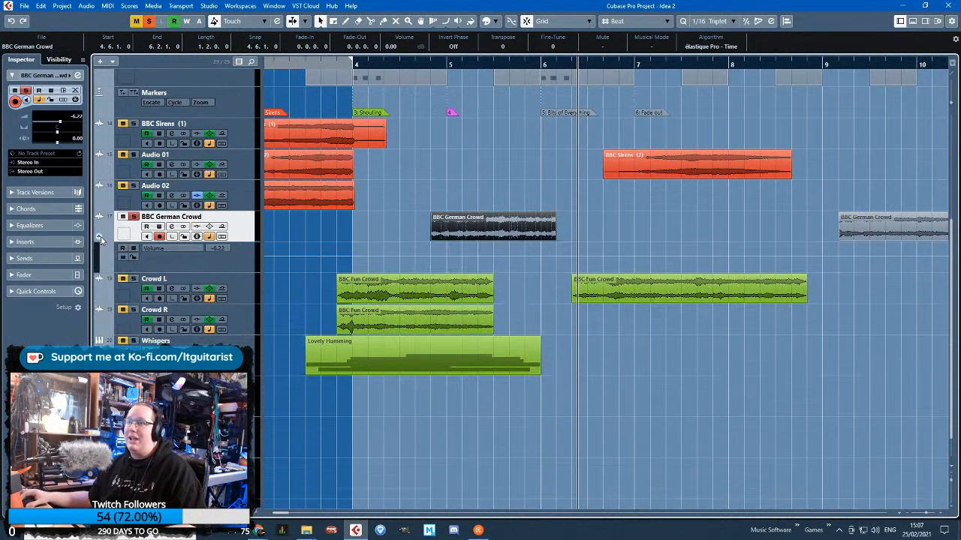
left_click(451, 256)
left_click_drag(422, 256, 481, 254)
scroll(462, 253, "up", 1)
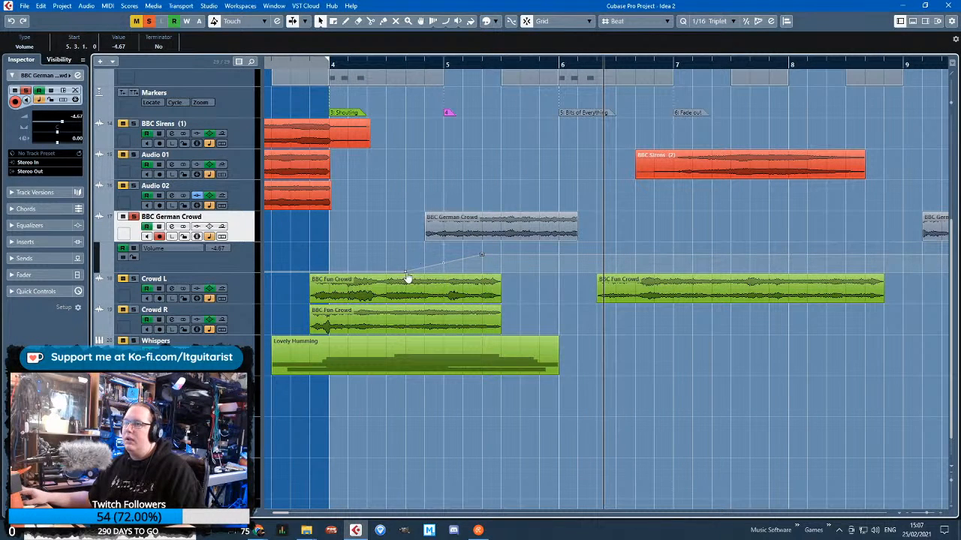
left_click(455, 272)
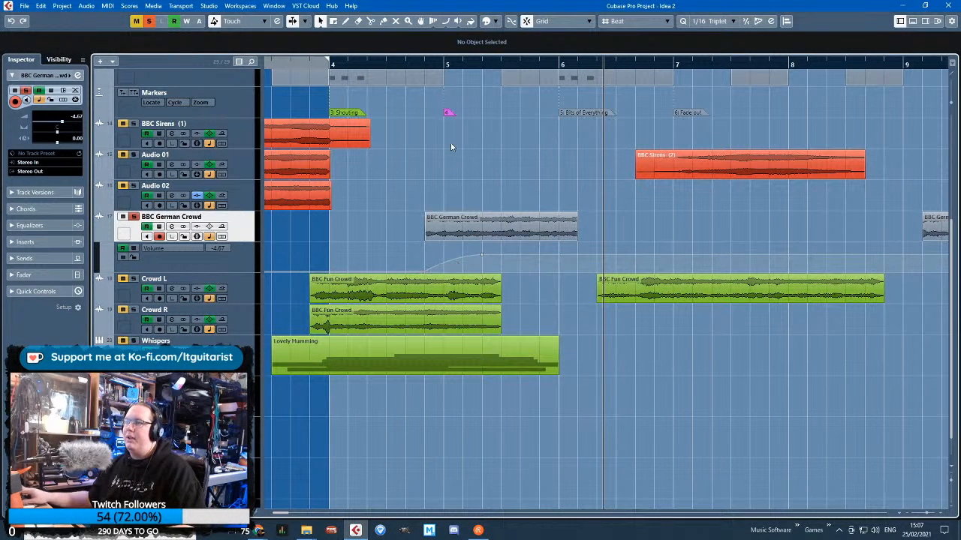
Extend the short BBC German Crowd clip to 7.1.1 and automate a curved volume fade-out to silence at its end
left_click_drag(578, 239, 673, 240)
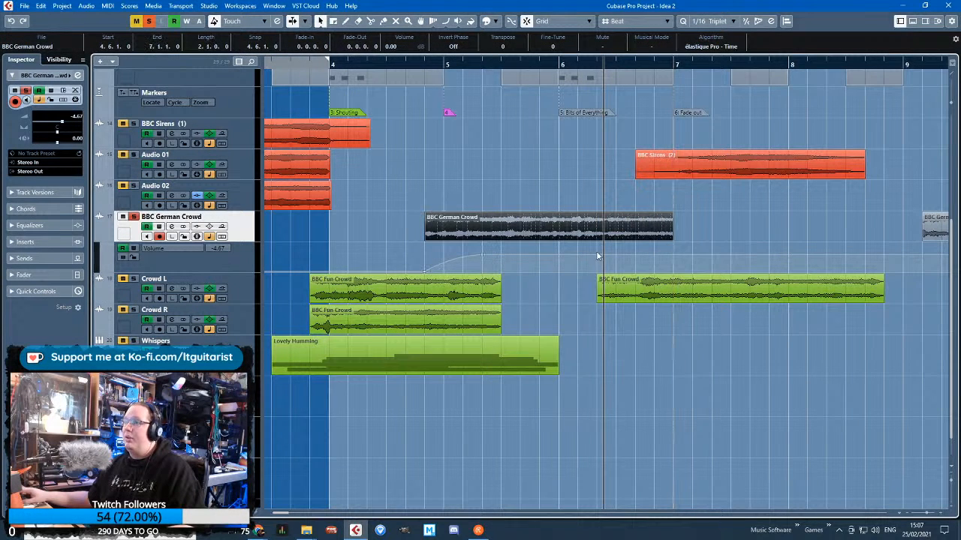
left_click(577, 250)
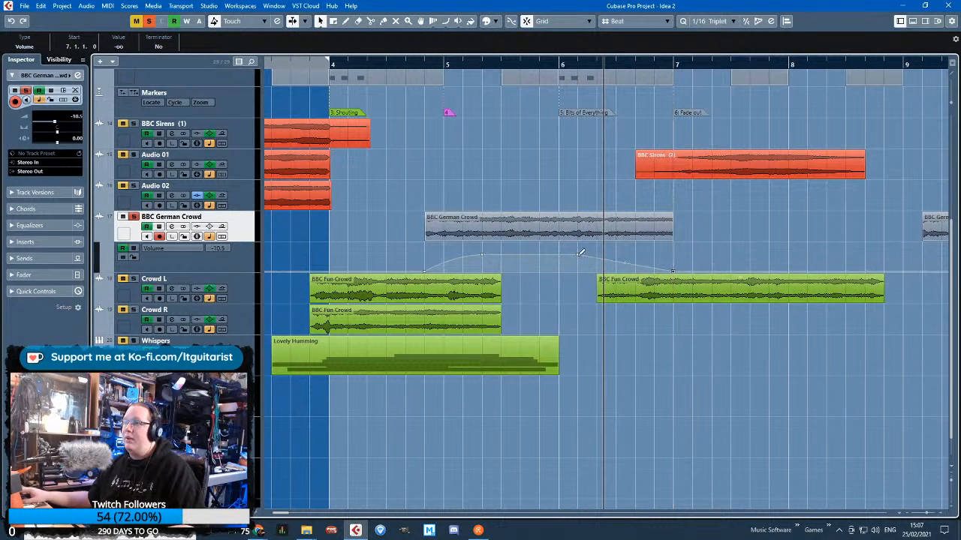
left_click_drag(624, 262, 624, 266)
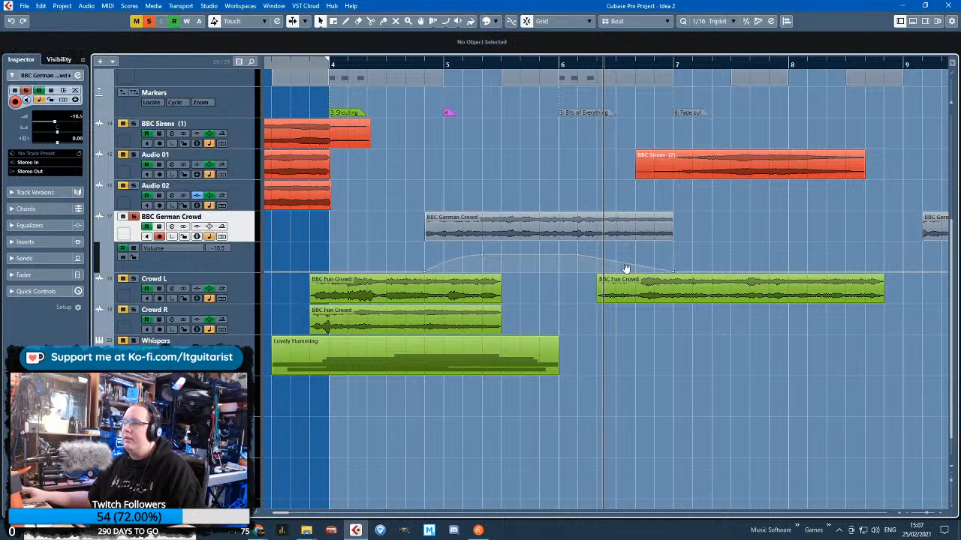
Cut the low end of BBC German Crowd during playback, setting the lowest EQ band to -24.0 dB at 29.8 Hz
key("space")
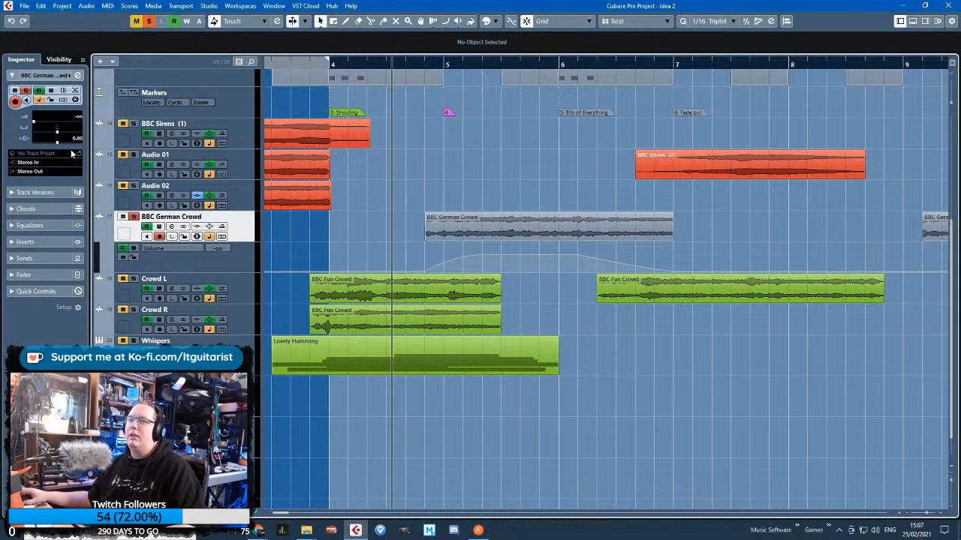
left_click(15, 225)
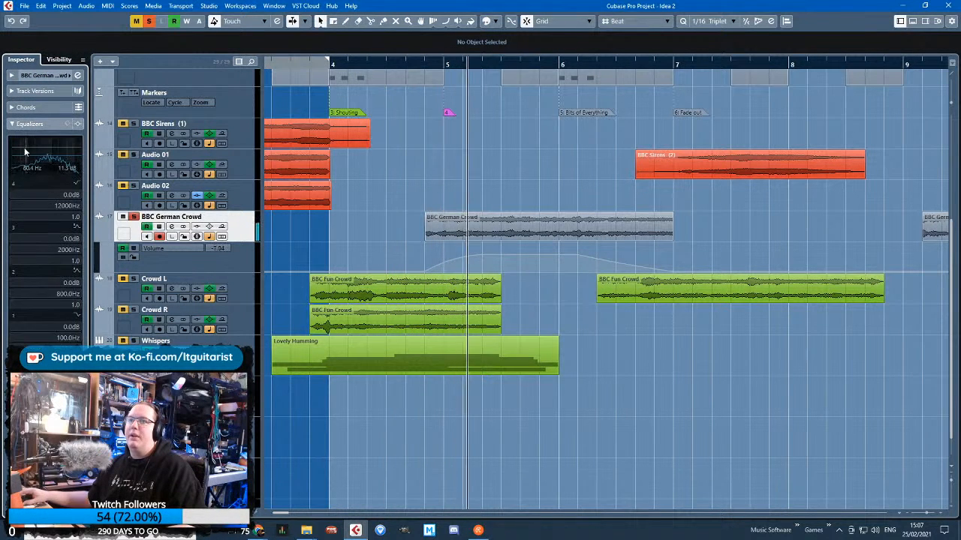
mouse_move(16, 172)
left_mouse_down()
mouse_move(15, 183)
mouse_move(22, 159)
mouse_move(5, 165)
left_mouse_up()
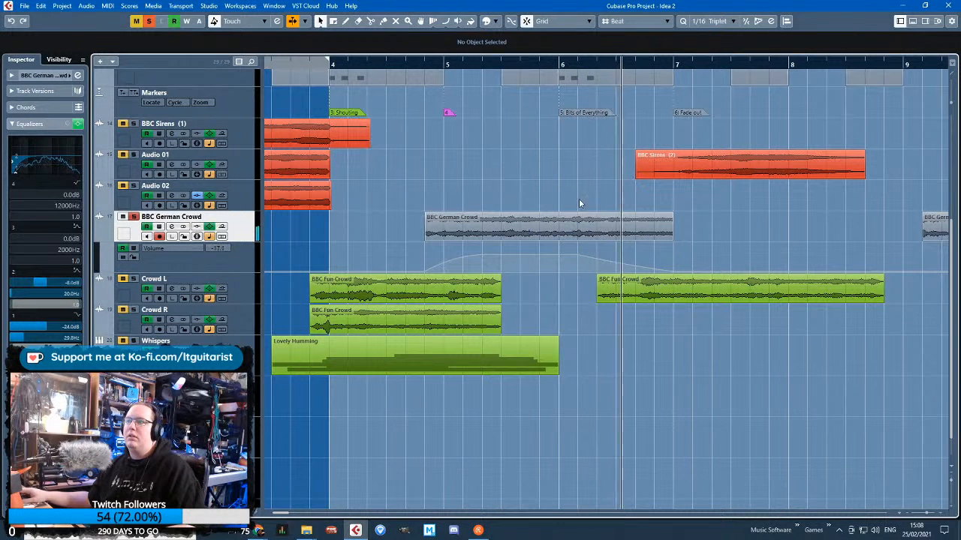
Extend the BBC German Crowd clip to 7.3.1 and move the end of its volume fade-out to match
left_click_drag(671, 239, 717, 245)
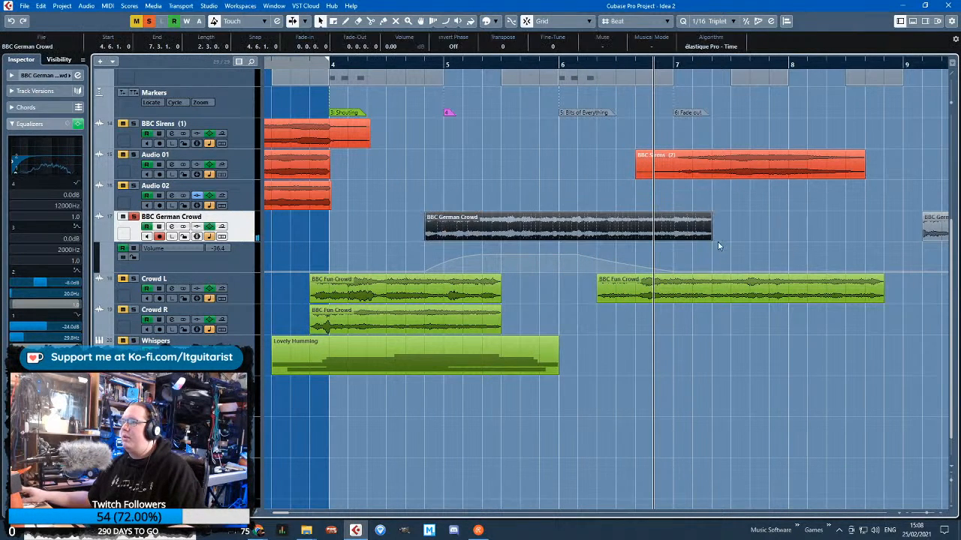
left_click(681, 267)
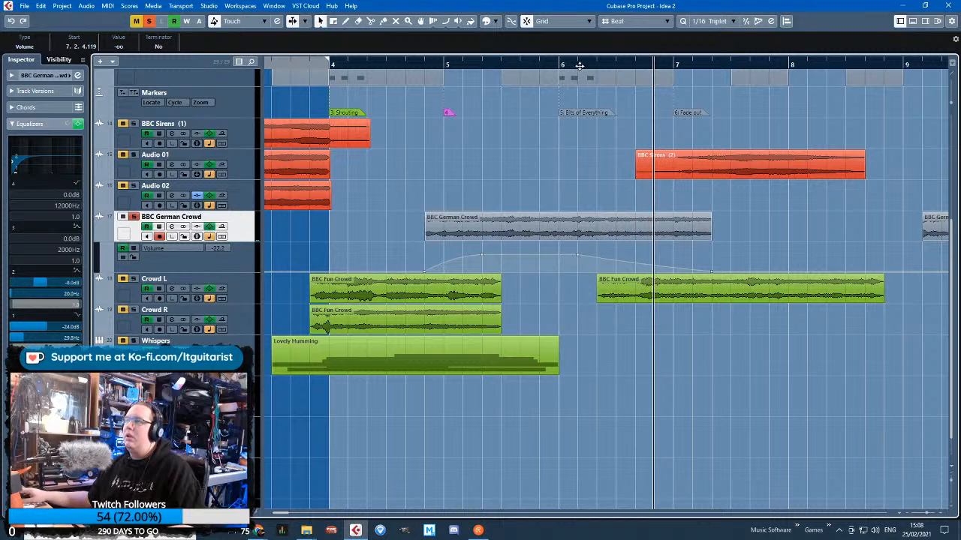
scroll(510, 314, "down", 3)
left_click(506, 315)
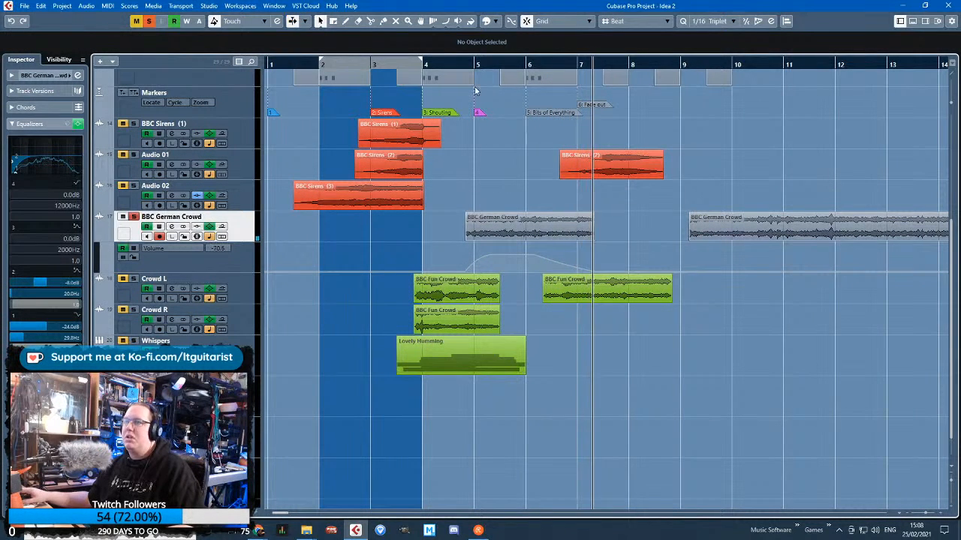
Unsolo BBC German Crowd, play the full mix from bar 4 and delete the leftover German crowd clip at bar 9
left_click(423, 65)
left_click(133, 217)
scroll(455, 357, "up", 2)
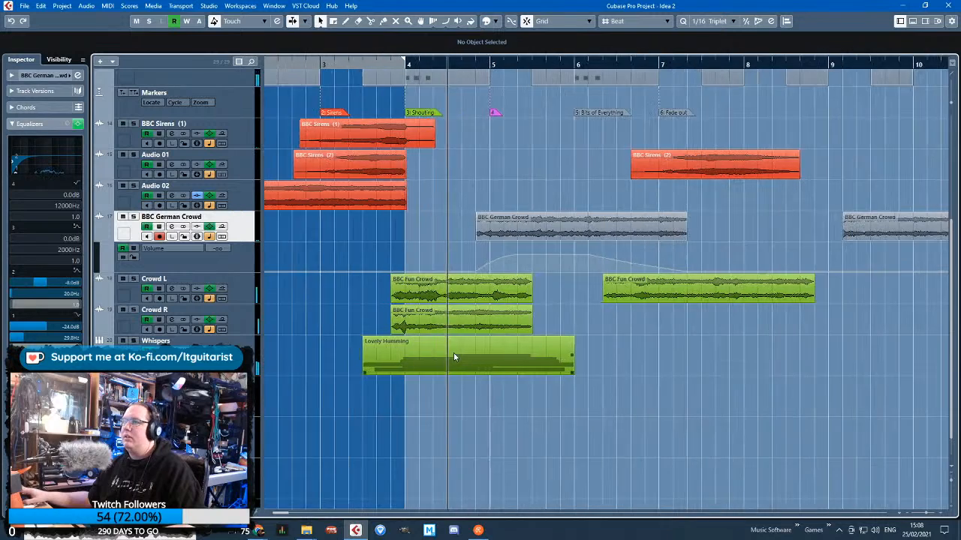
scroll(454, 356, "down", 3)
left_click_drag(522, 205, 567, 230)
key("Delete")
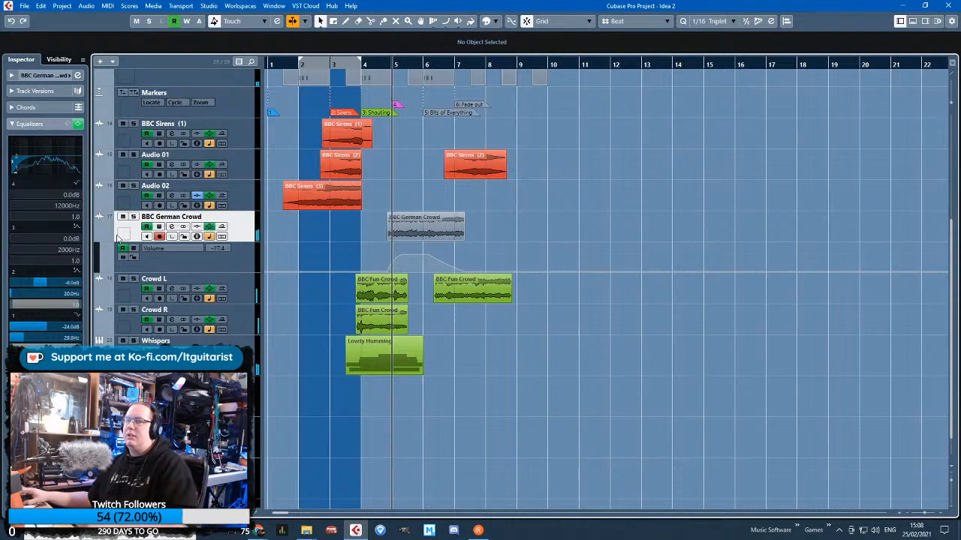
Try locking the BBC German Crowd volume automation while listening to the mix, and unlock it again
left_click(133, 256)
scroll(328, 325, "up", 2)
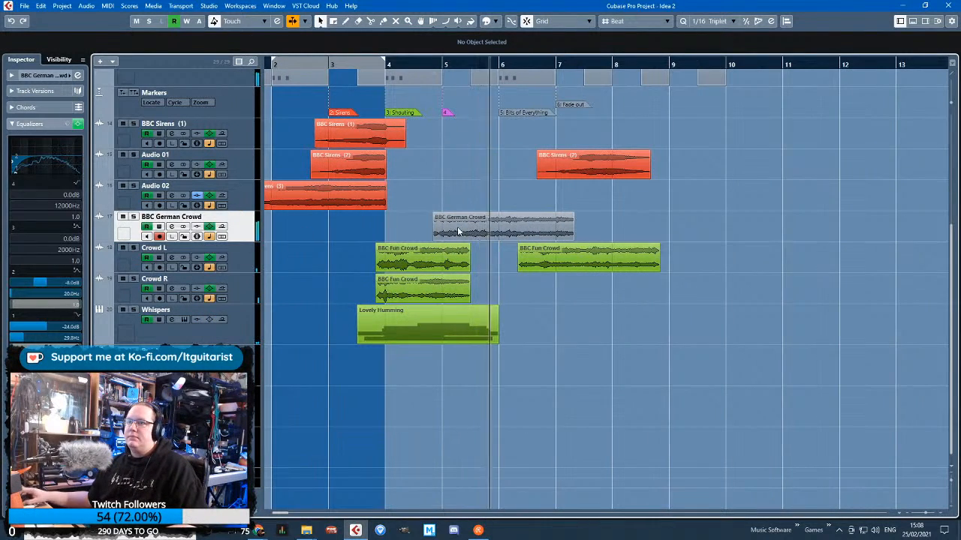
left_click(98, 238)
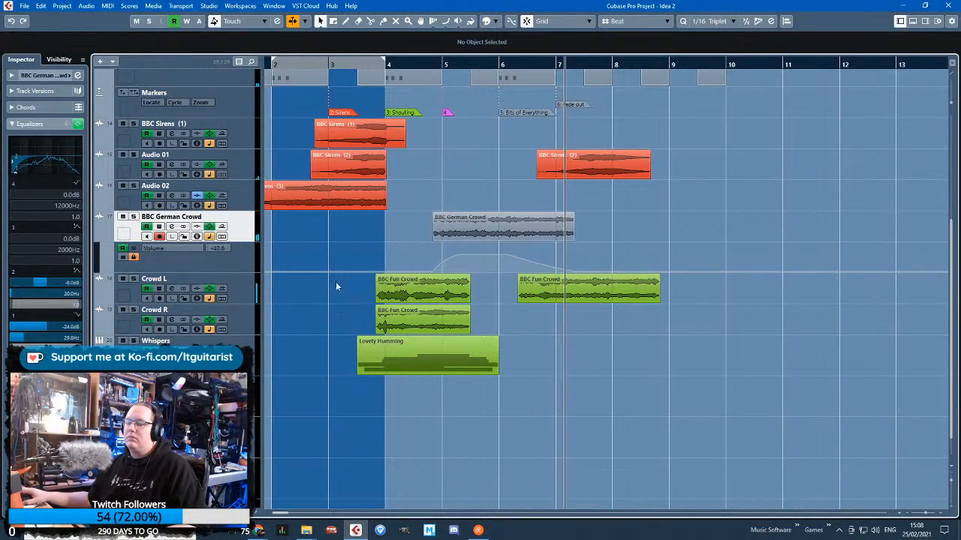
scroll(388, 323, "down", 2)
scroll(409, 353, "up", 4)
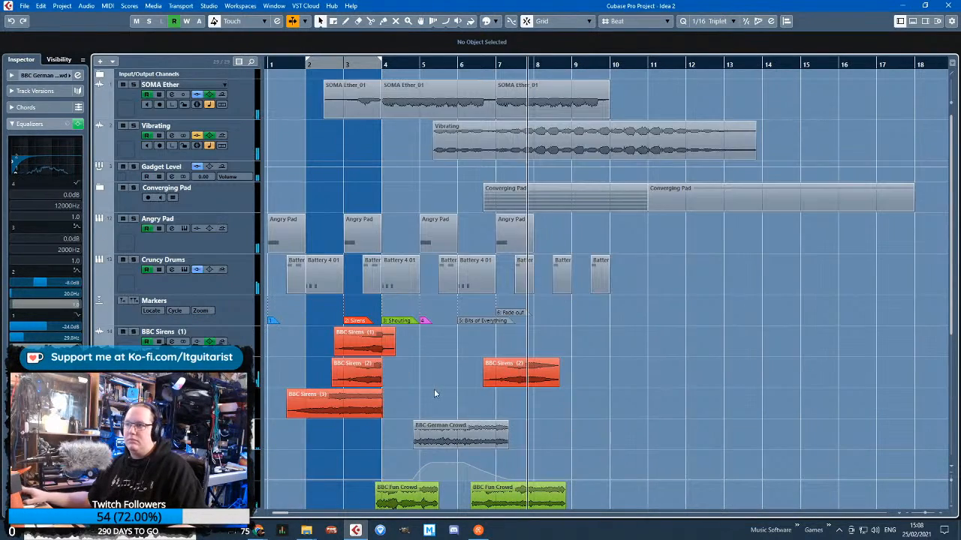
scroll(434, 388, "up", 2)
scroll(443, 378, "down", 3)
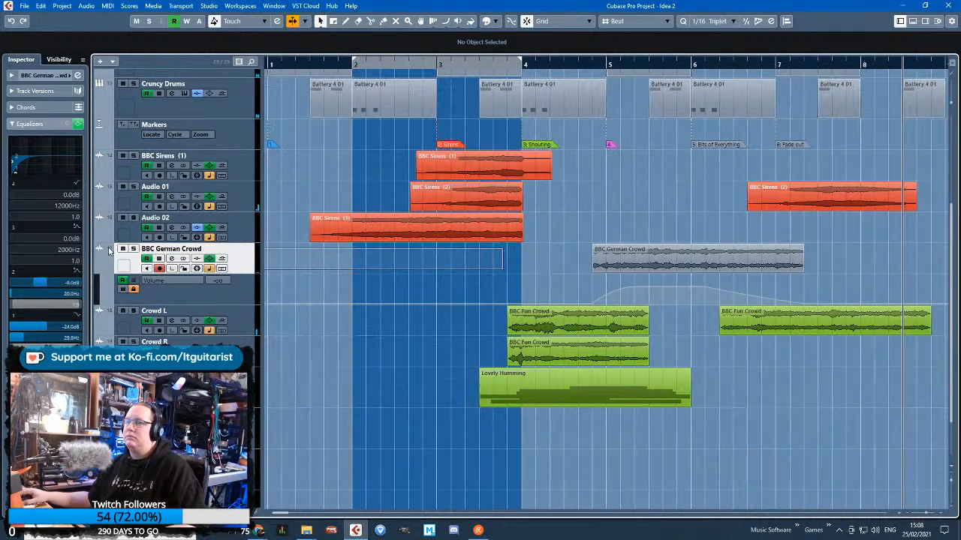
left_click_drag(109, 249, 112, 252)
key("space")
left_click(134, 288)
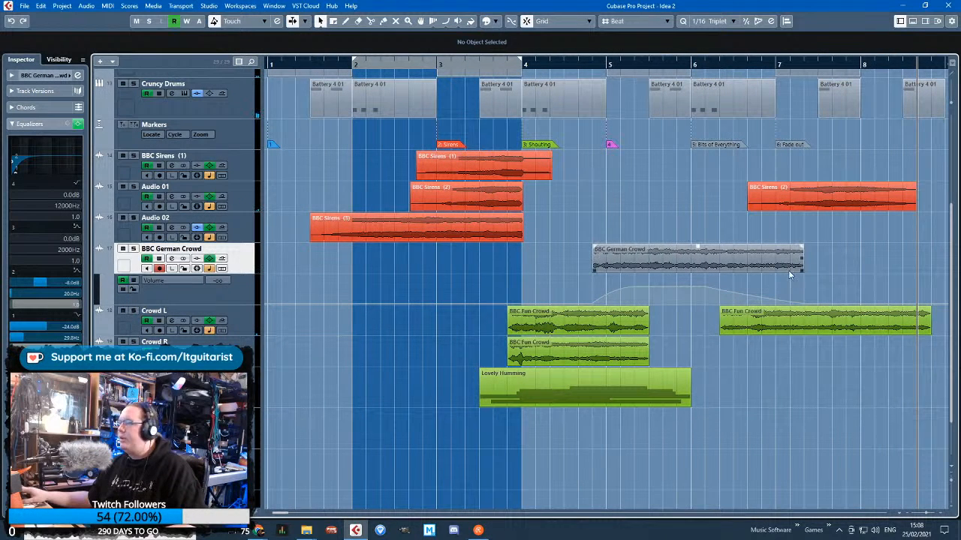
Extend the BBC German Crowd clip to 8.2.1 and move its final silent volume automation point to the new end
left_click_drag(800, 271, 873, 272)
left_click(803, 305)
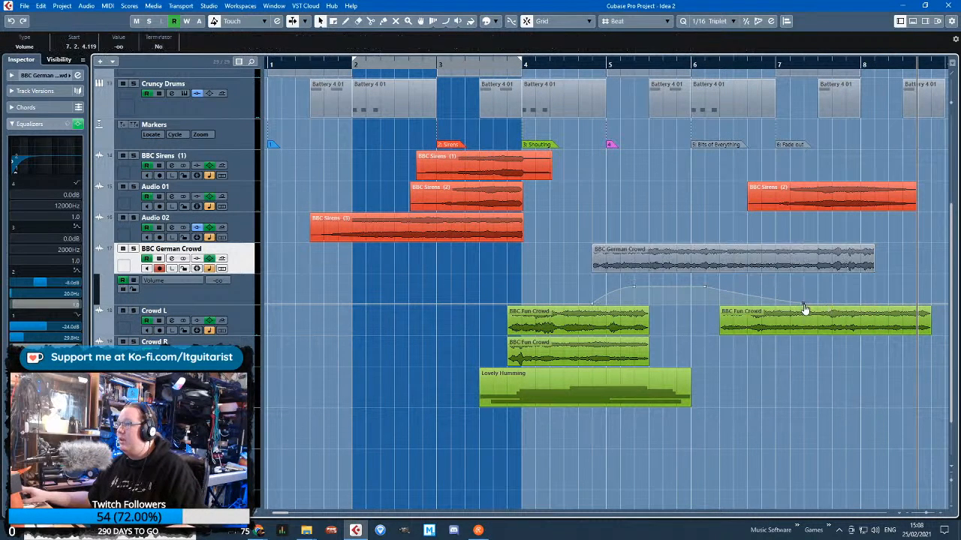
left_click_drag(804, 307, 877, 328)
Enlarge the volume automation lane, add a lower level point midway through bar 6 and curve the final fade to the clip's end
left_click_drag(178, 304, 179, 414)
scroll(780, 359, "up", 2)
left_click_drag(711, 348, 709, 369)
left_click_drag(817, 396, 851, 388)
Add short fades at the BBC German Crowd clip's ends and smooth its volume curve, lowering the 5.3.1 point to -7.08
left_click(917, 259)
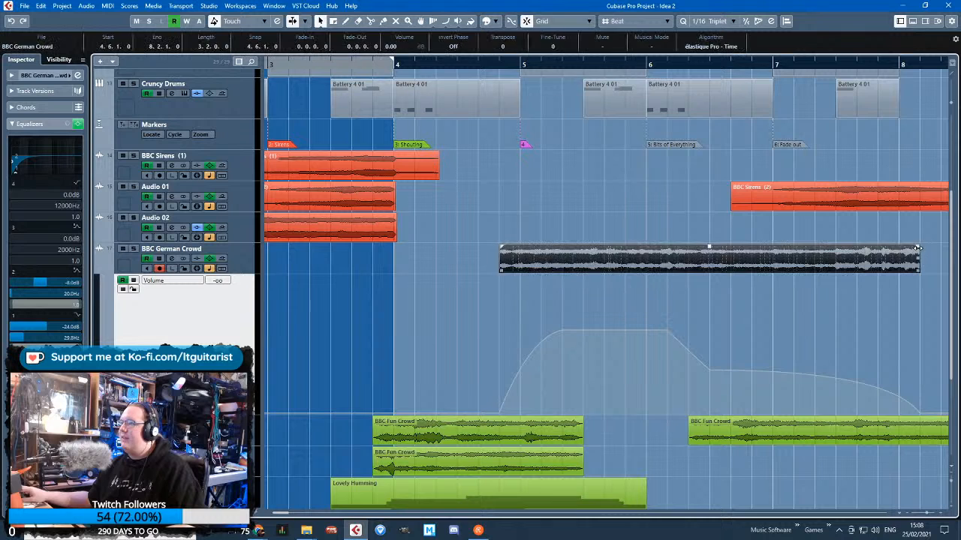
left_click(675, 347)
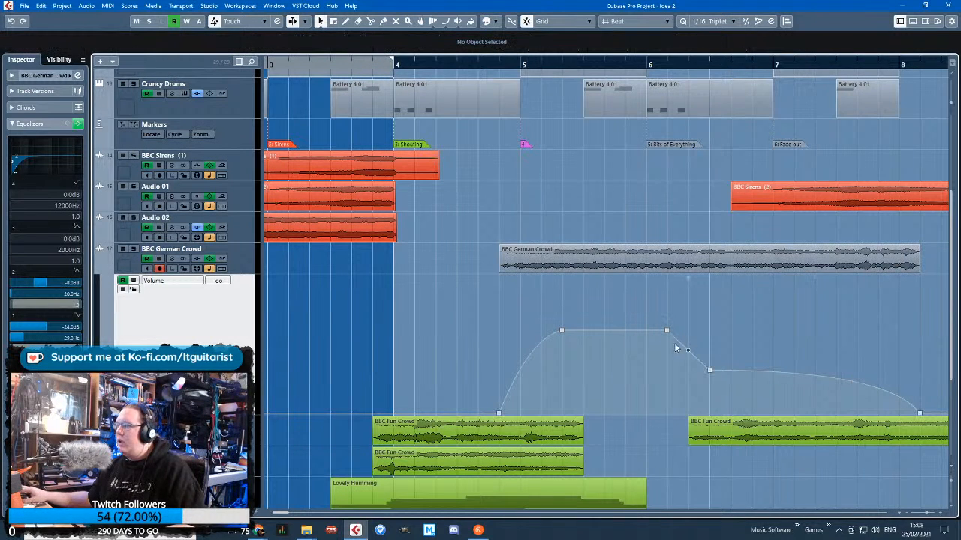
left_click_drag(709, 373, 709, 361)
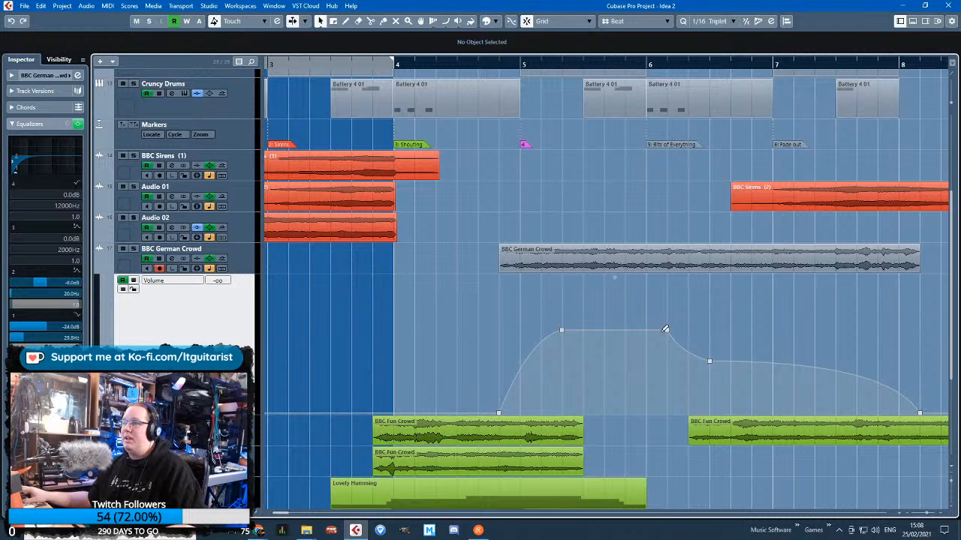
left_click_drag(665, 329, 666, 335)
left_click_drag(562, 330, 561, 340)
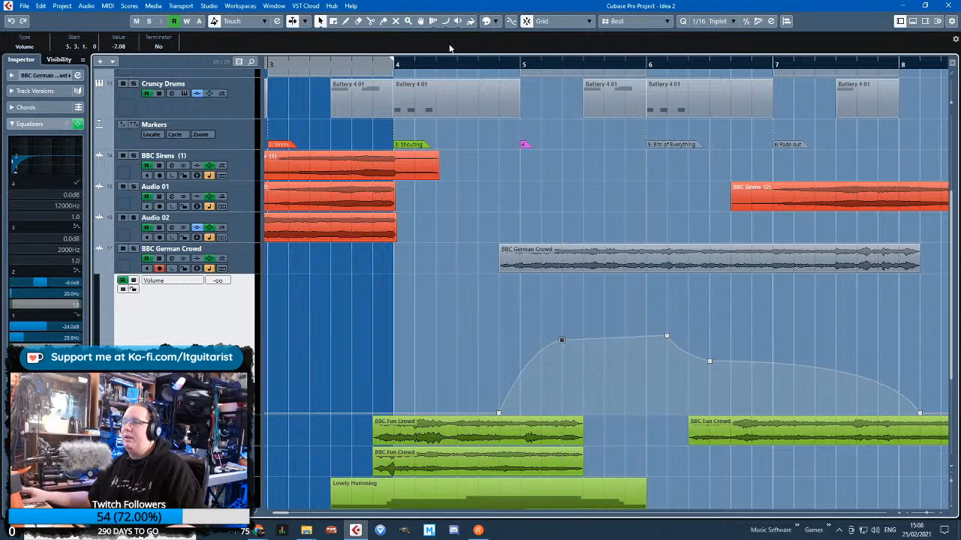
Play the mix from just before bar 5 to check the German crowd's level, and hide its automation lane
left_click(495, 62)
key("space")
left_click(542, 373)
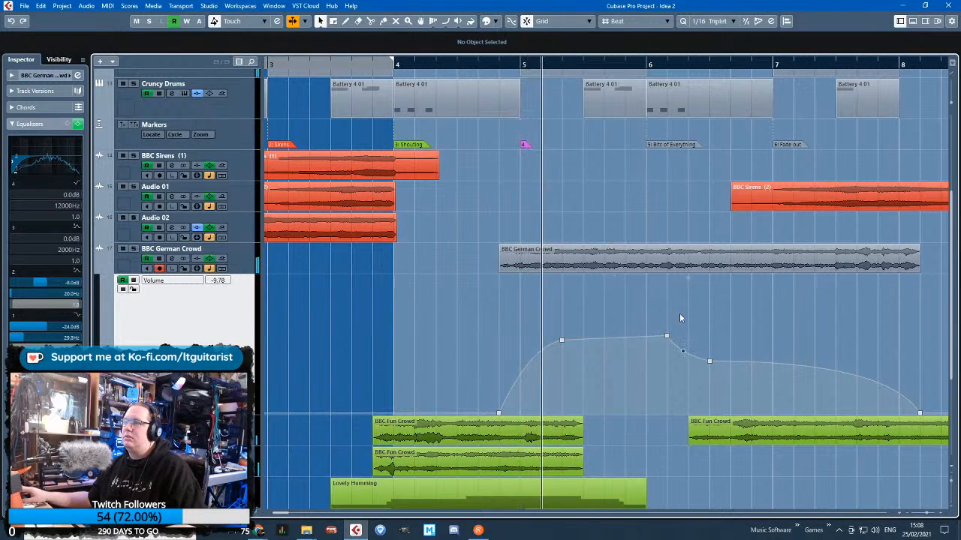
left_click(100, 268)
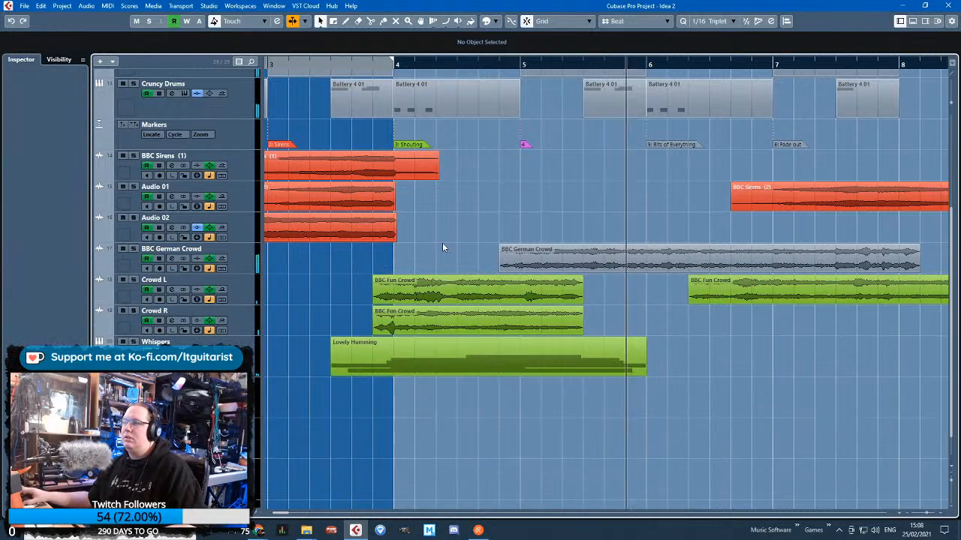
Colour the BBC German Crowd clip green
scroll(444, 246, "down", 2)
left_click(553, 259)
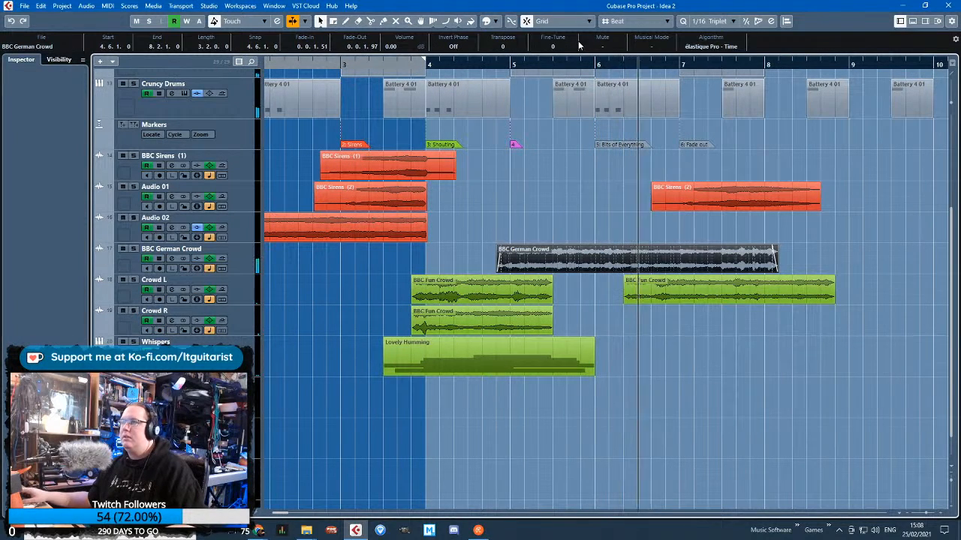
left_click(490, 21)
left_click(545, 57)
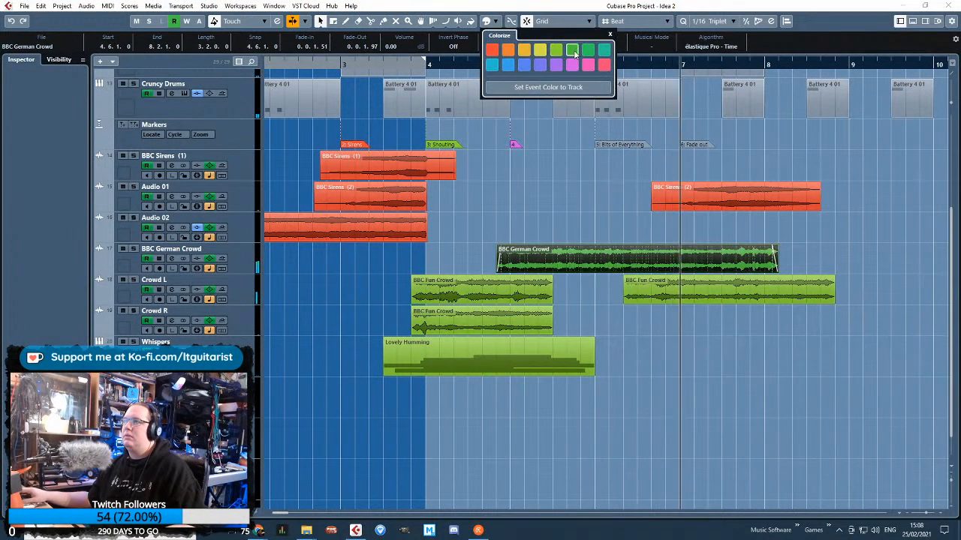
left_click(554, 203)
scroll(537, 347, "down", 2)
scroll(514, 314, "up", 3)
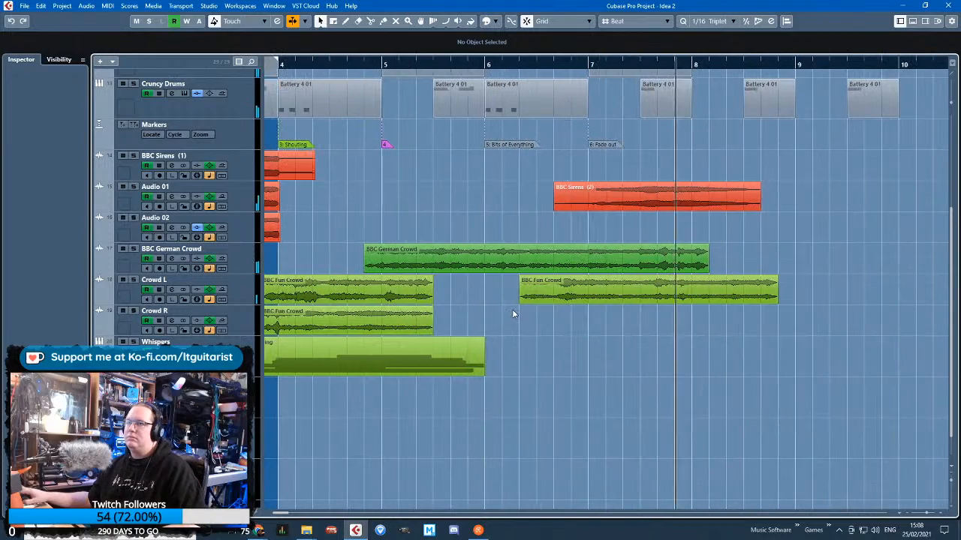
scroll(510, 200, "left", 3)
scroll(610, 198, "up", 3)
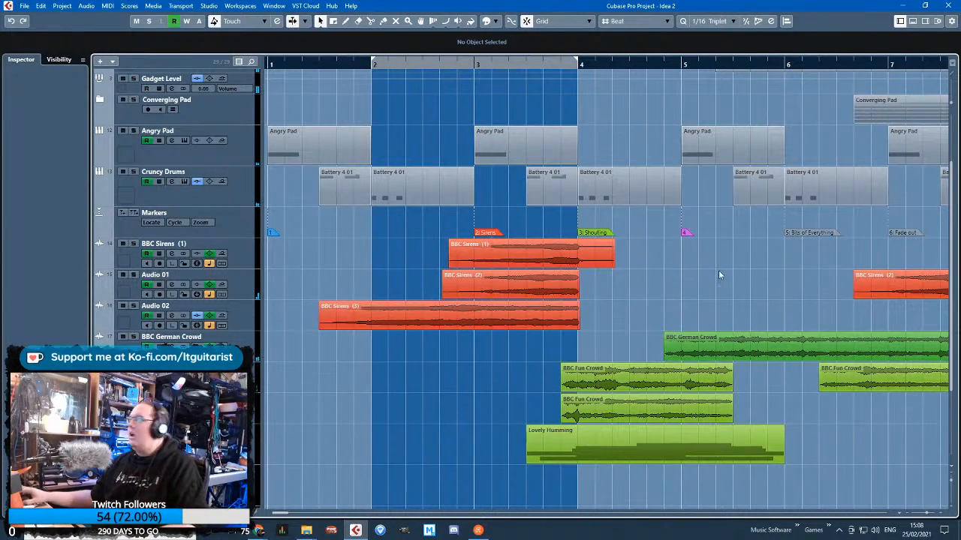
Examine the whole arrangement, from the opening tracks to the spare pad clips around bars 33 to 45
scroll(681, 307, "up", 2)
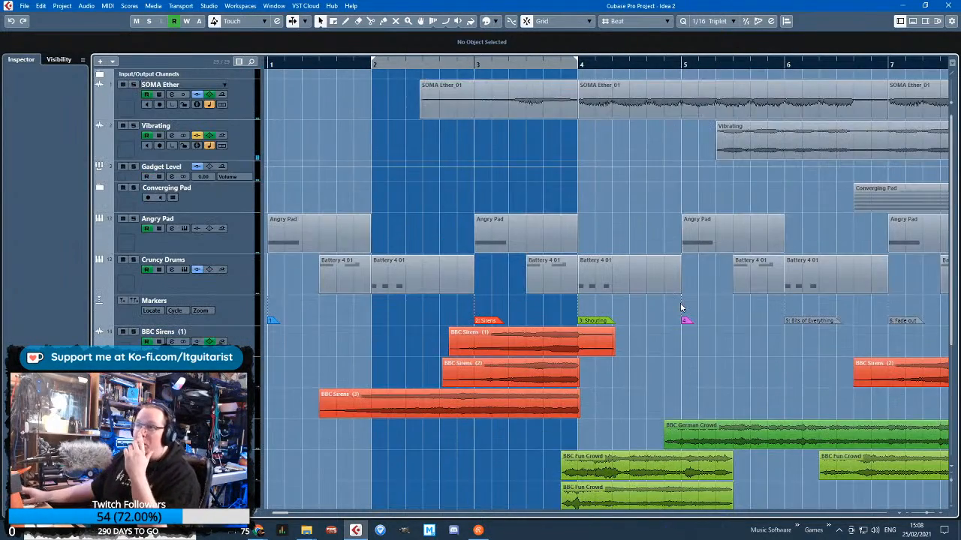
scroll(681, 308, "down", 4)
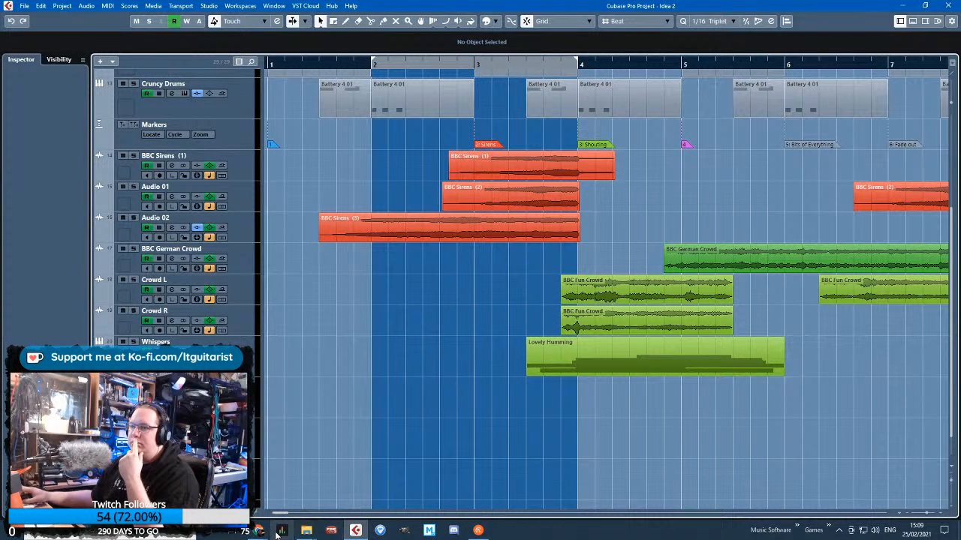
mouse_move(281, 531)
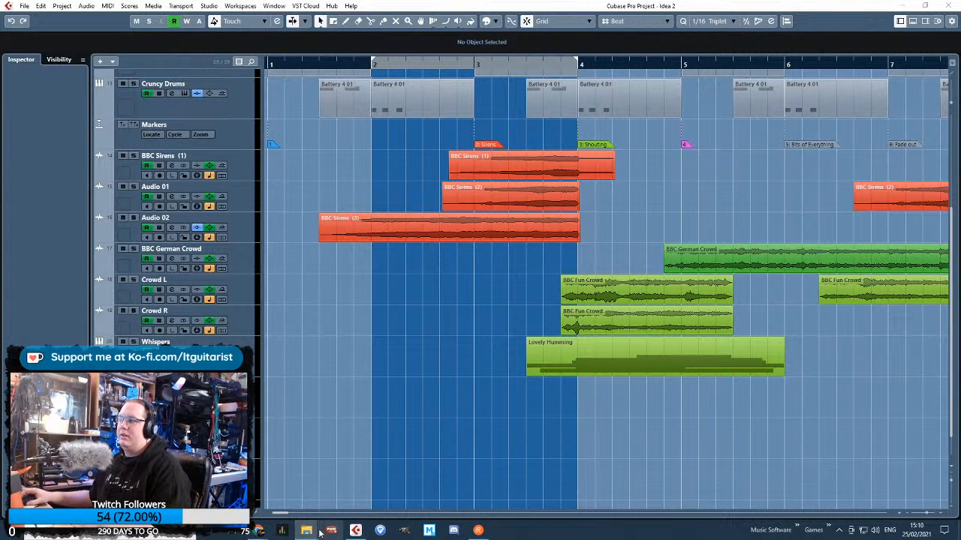
mouse_move(310, 530)
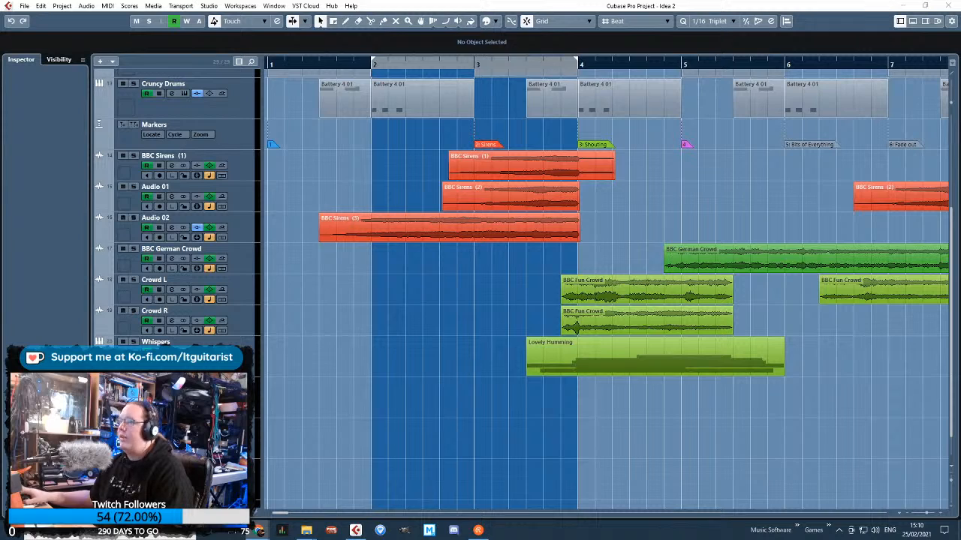
left_click(690, 221)
scroll(680, 236, "down", 4)
scroll(383, 276, "up", 4)
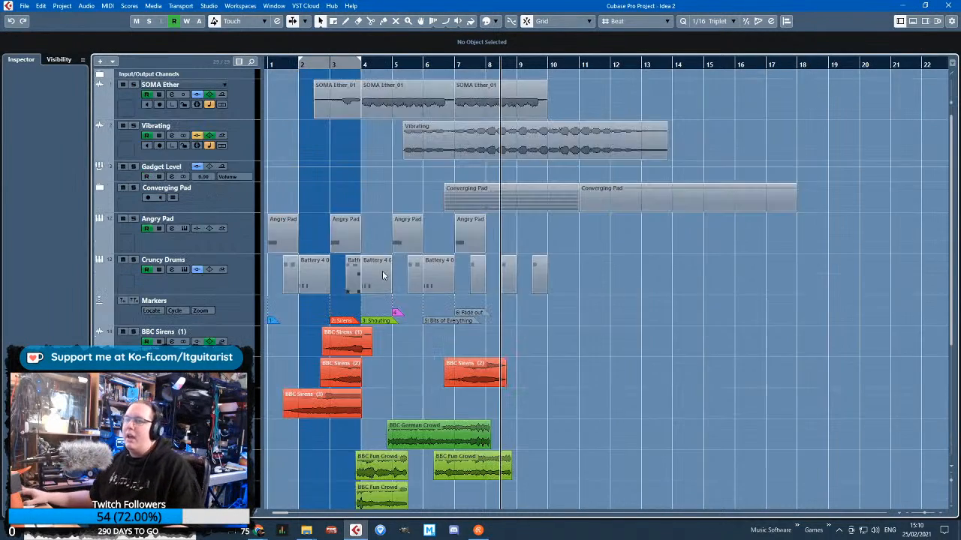
scroll(383, 275, "down", 9)
scroll(367, 378, "up", 1)
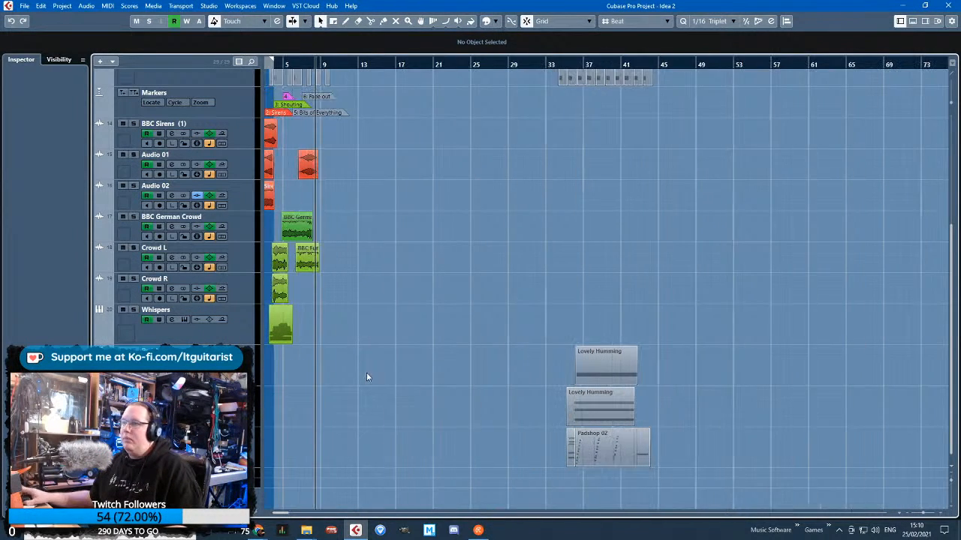
scroll(366, 377, "left", 1)
scroll(450, 379, "up", 3)
scroll(463, 358, "down", 3)
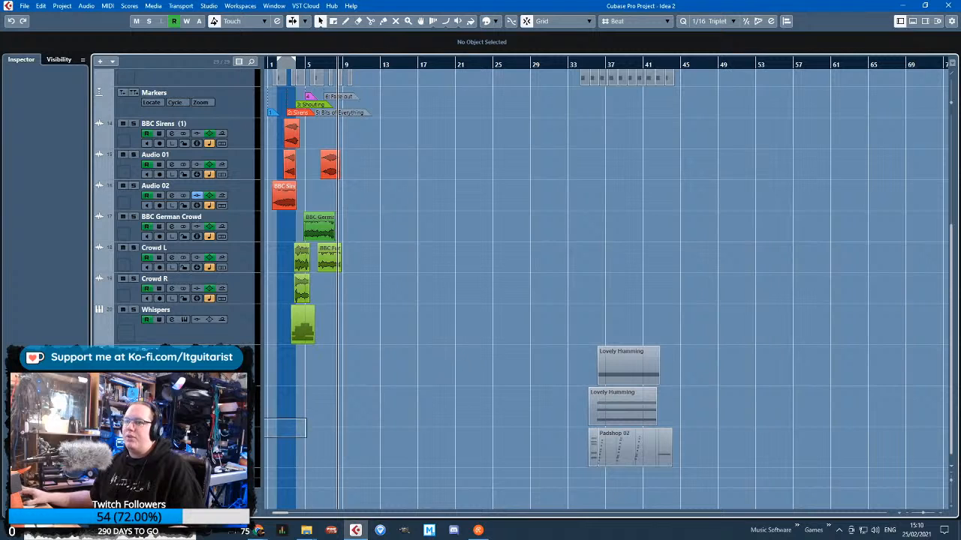
Solo the Padshop 01 track, play its clip from about bar 36, and remove the volume fade-out near bar 18 from its automation lane
left_click(133, 350)
left_click_drag(594, 63, 595, 68)
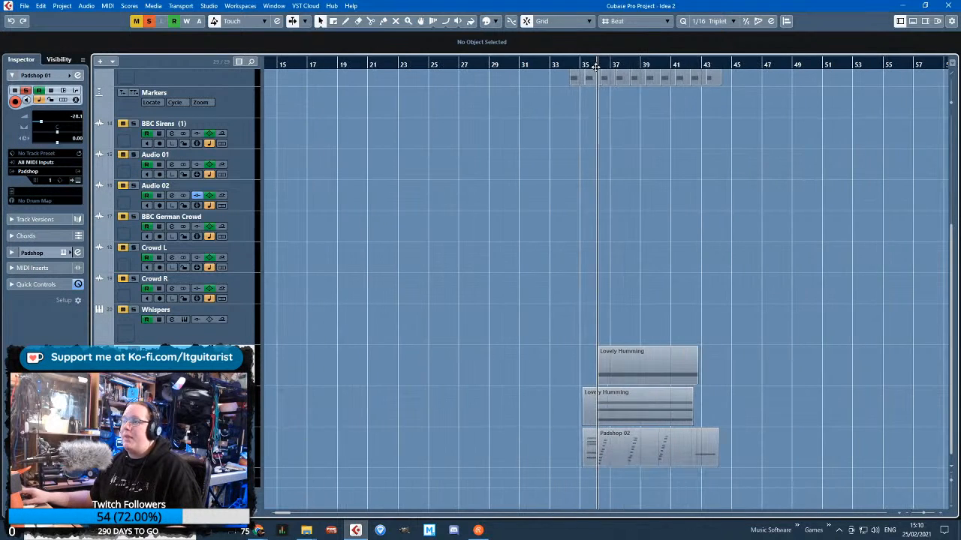
key("space")
left_click(99, 381)
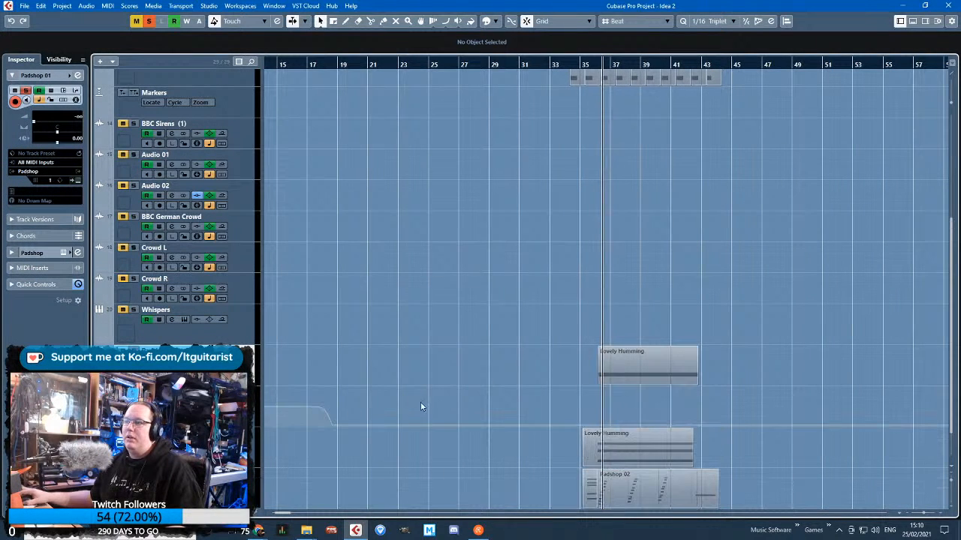
left_click(316, 437)
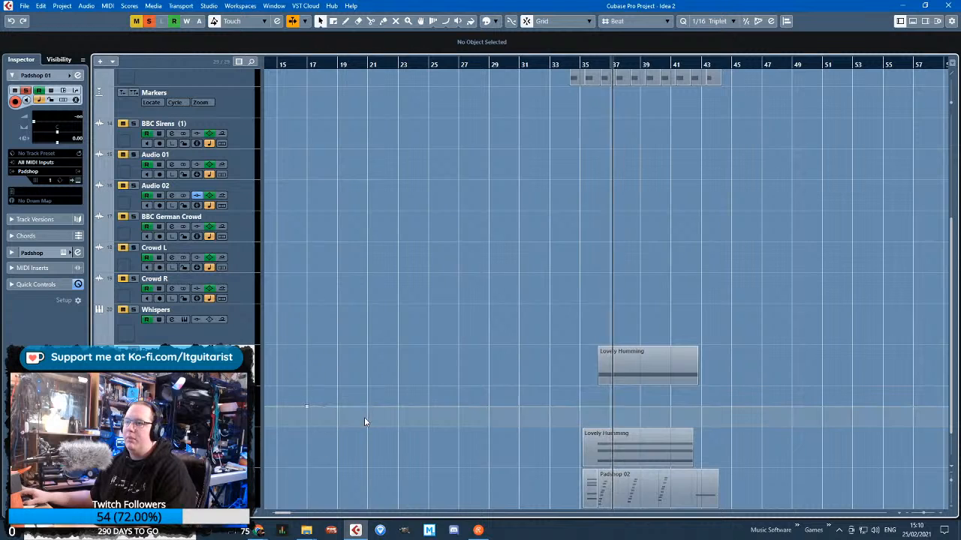
Clear the remaining volume rise around bar 12 from Padshop 01's automation and place the playhead in bar 6
scroll(362, 419, "down", 1)
scroll(379, 307, "left", 5)
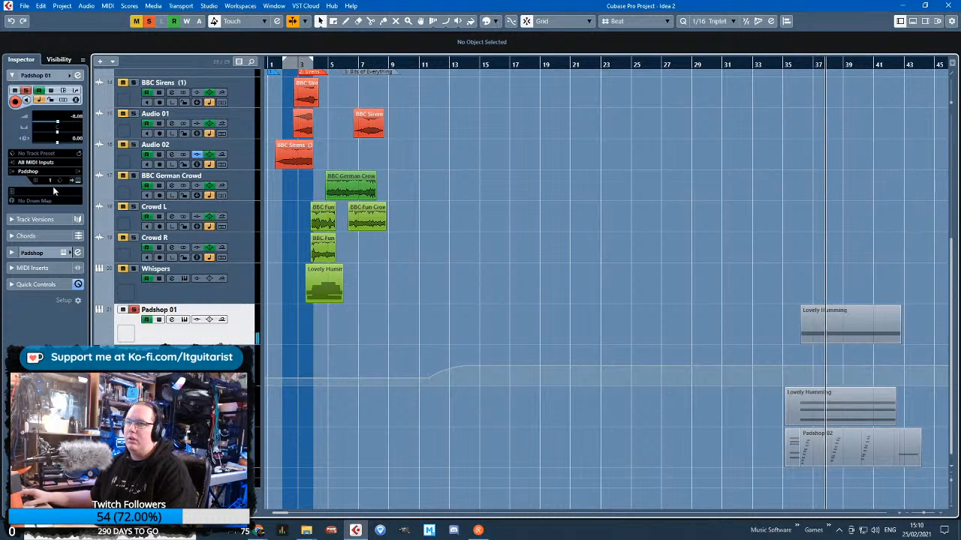
left_click(76, 182)
left_click(77, 182)
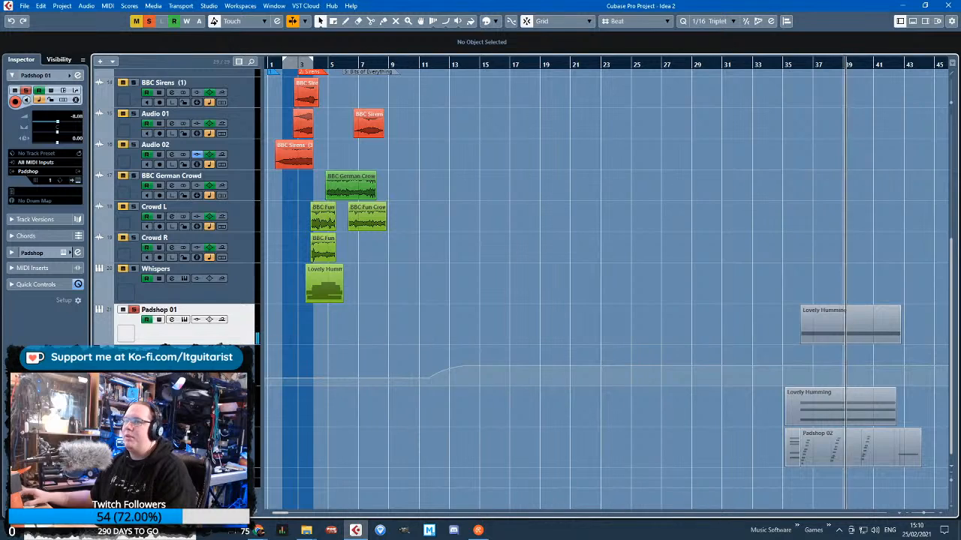
scroll(353, 301, "up", 6)
left_click_drag(377, 66, 364, 81)
scroll(518, 448, "down", 6)
key("g")
key("g")
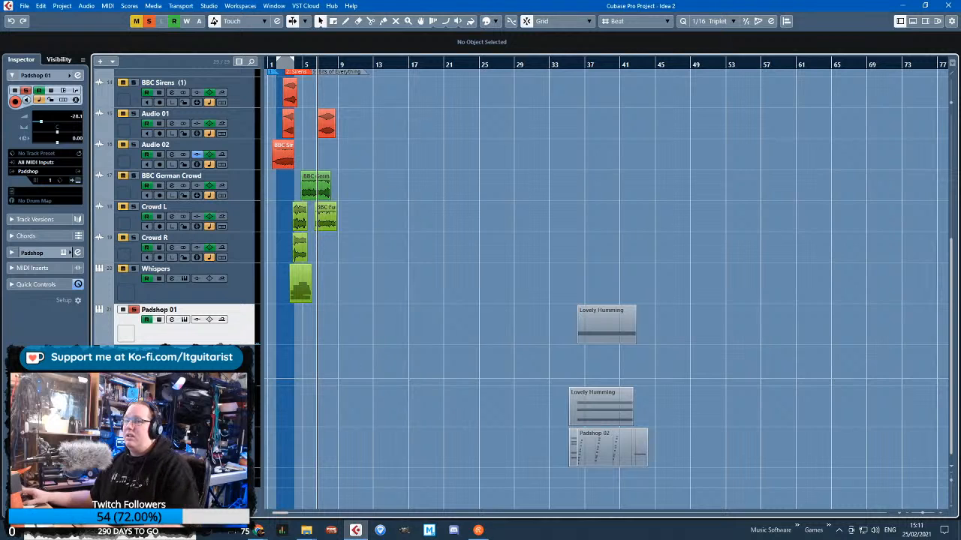
Move the Padshop 01 track directly above the Converging Pad folder and rename it Buzzing Pad
scroll(244, 81, "up", 2)
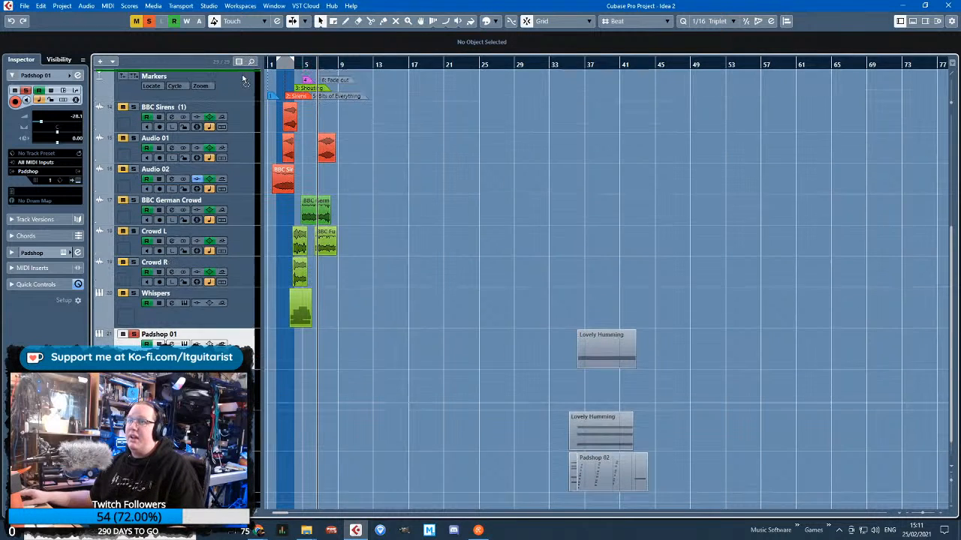
scroll(201, 182, "up", 7)
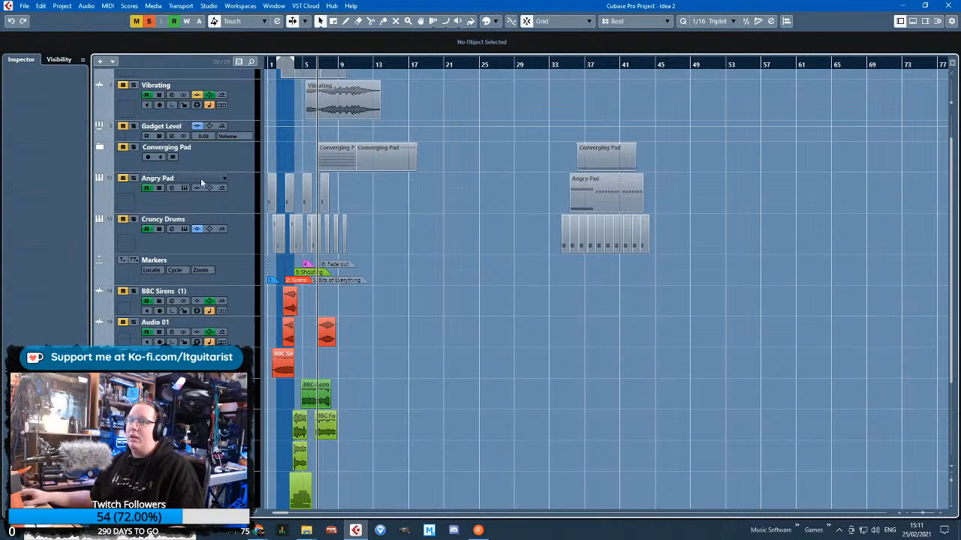
left_click(100, 148)
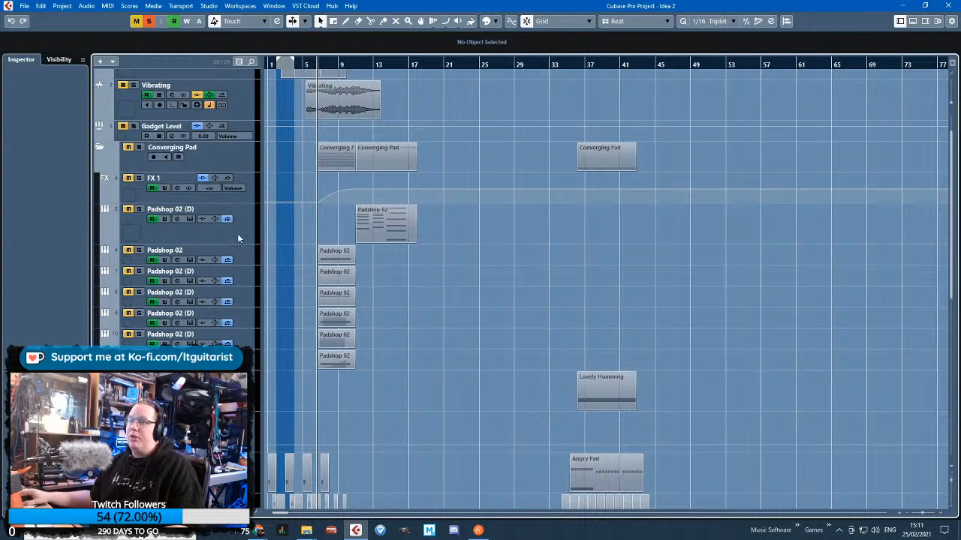
left_click_drag(235, 385, 229, 144)
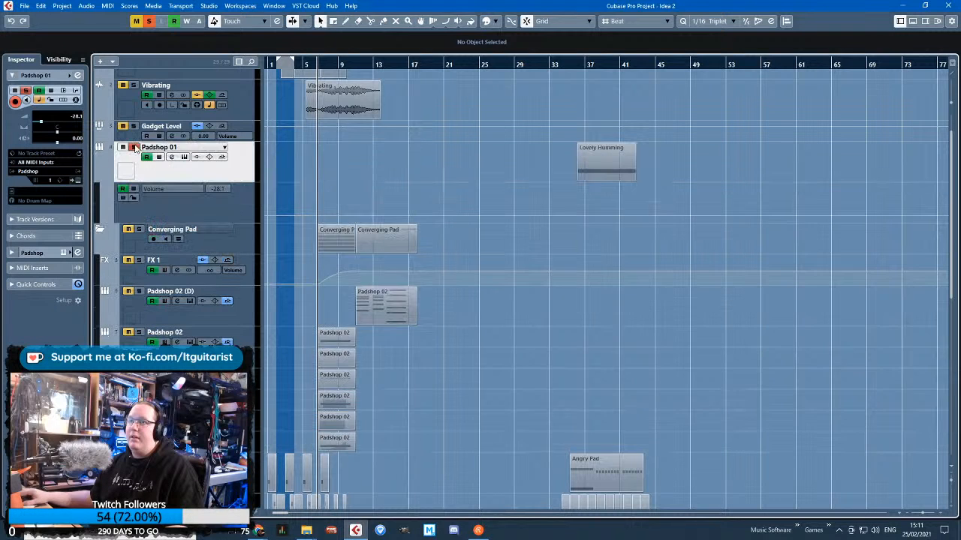
left_click(99, 229)
double_click(158, 147)
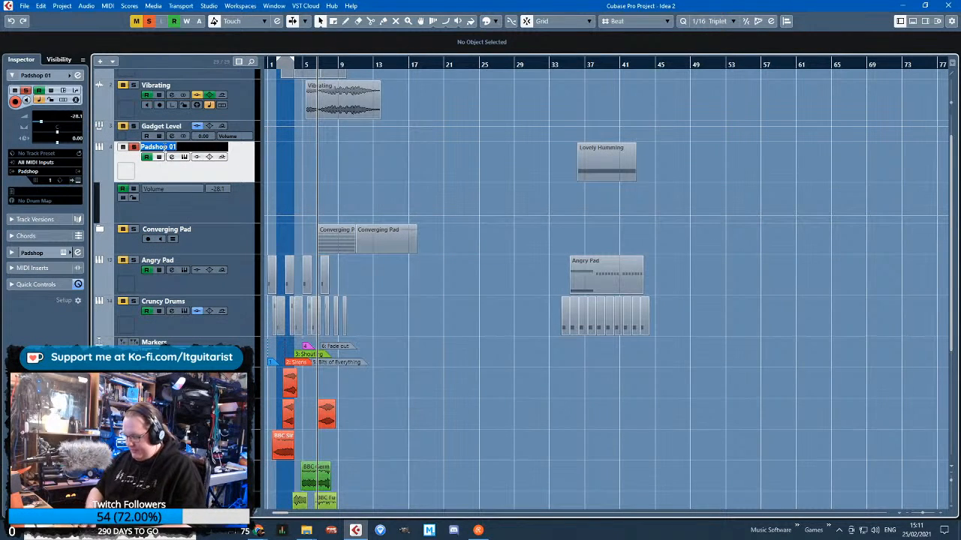
type("Buzzing Pad")
key("Return")
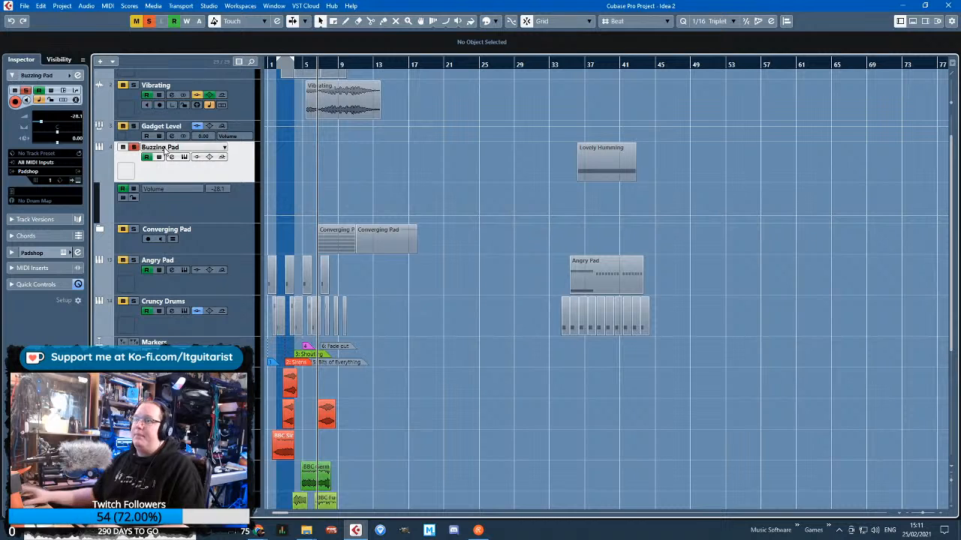
Move the Buzzing Pad track's Lovely Humming clip to start at bar 6
left_click_drag(601, 170, 167, 181)
left_click(307, 185)
scroll(366, 177, "up", 4)
left_click_drag(338, 207, 434, 188)
left_click_drag(586, 168, 437, 168)
Time-stretch the Buzzing Pad clip to end at 9.2.1 and begin together with the Vibrating clip, and restore normal sizing
scroll(424, 176, "up", 4)
key("1")
key("1")
left_click_drag(927, 178, 649, 178)
scroll(525, 202, "up", 1)
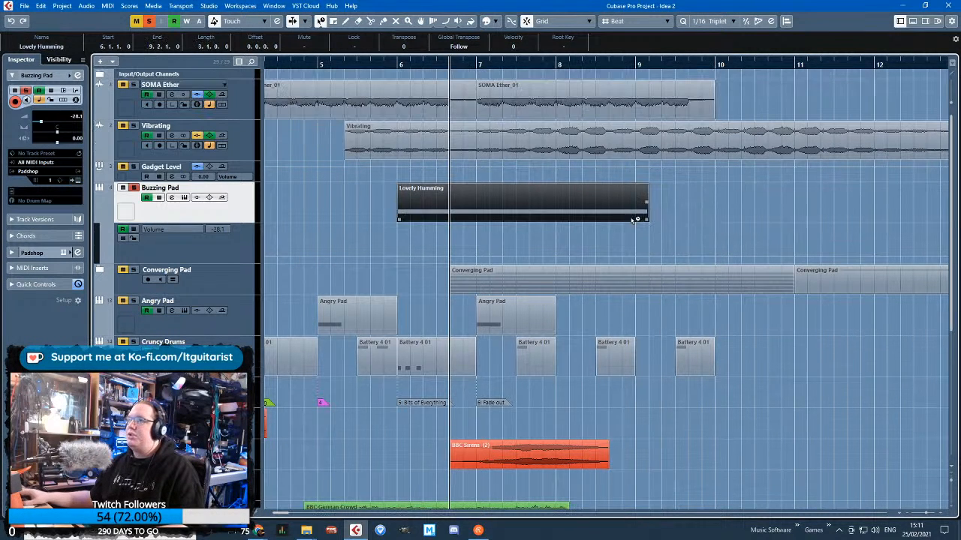
key("1")
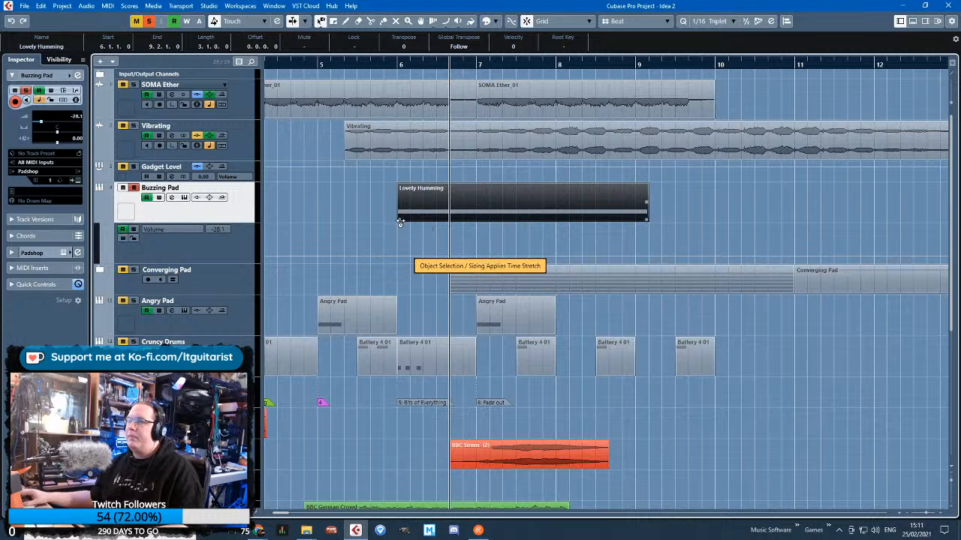
left_click_drag(399, 217, 325, 227)
left_click(325, 227)
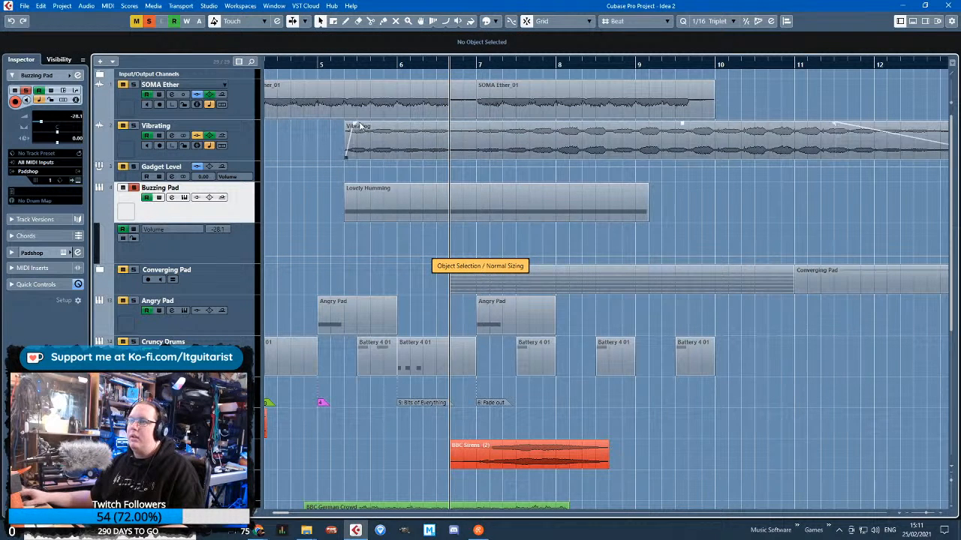
Add volume automation points to Buzzing Pad: low at the clip's start and end, with a -4.92 peak at bar 8
left_click(98, 219)
left_click(98, 219)
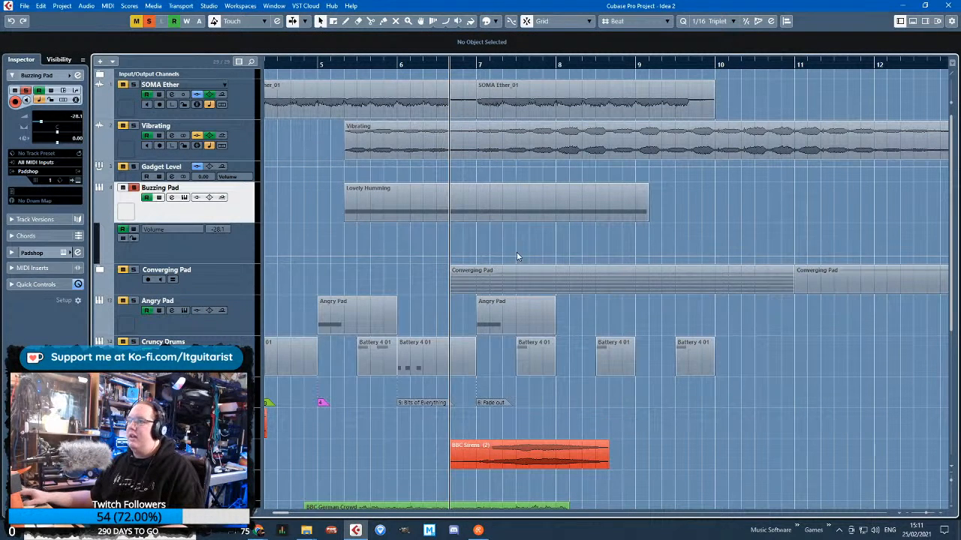
left_click(555, 239)
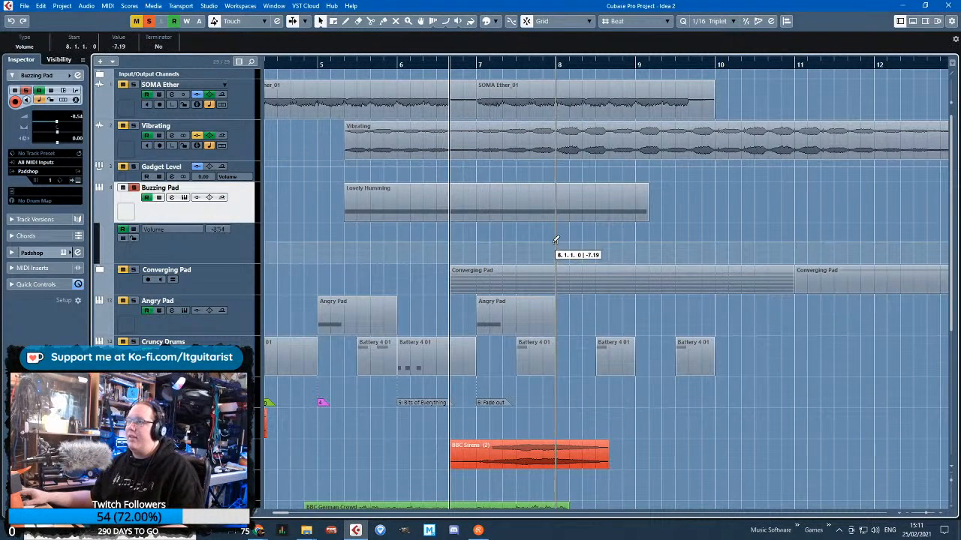
left_click(649, 254)
left_click_drag(355, 241, 345, 256)
Play the soloed Buzzing Pad from its clip start, raise the bar 8 volume peak to -1.81 and slightly raise the end point
left_click(344, 64)
key("space")
left_click_drag(555, 239, 555, 237)
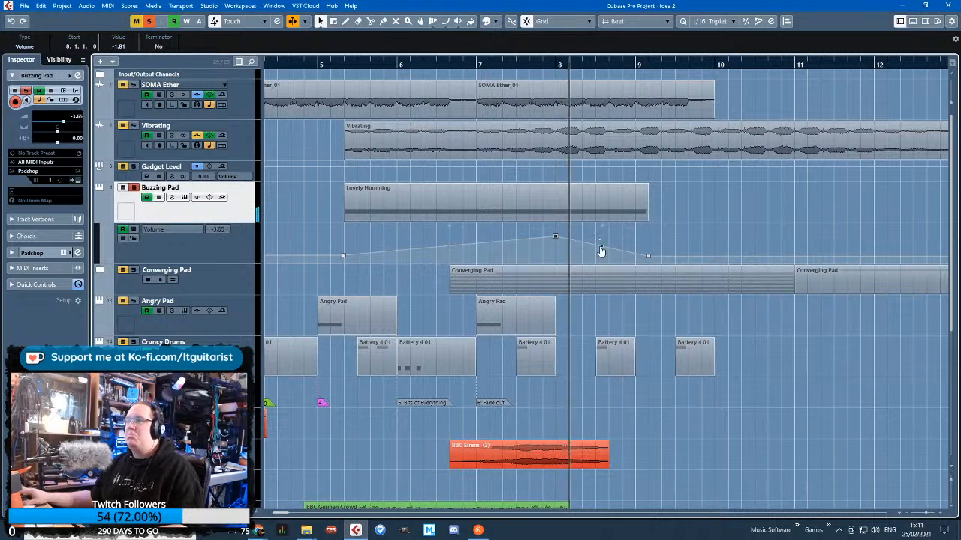
left_click(673, 243)
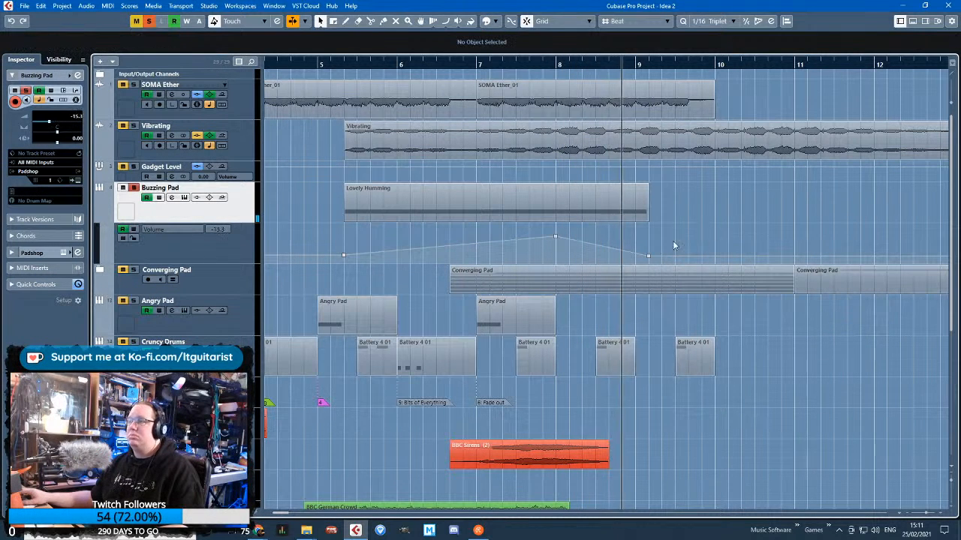
left_click_drag(649, 256, 648, 251)
left_click(664, 241)
key("space")
Clear the solo and play the full mix from bar 5 to check the Buzzing Pad's blend
left_click(149, 21)
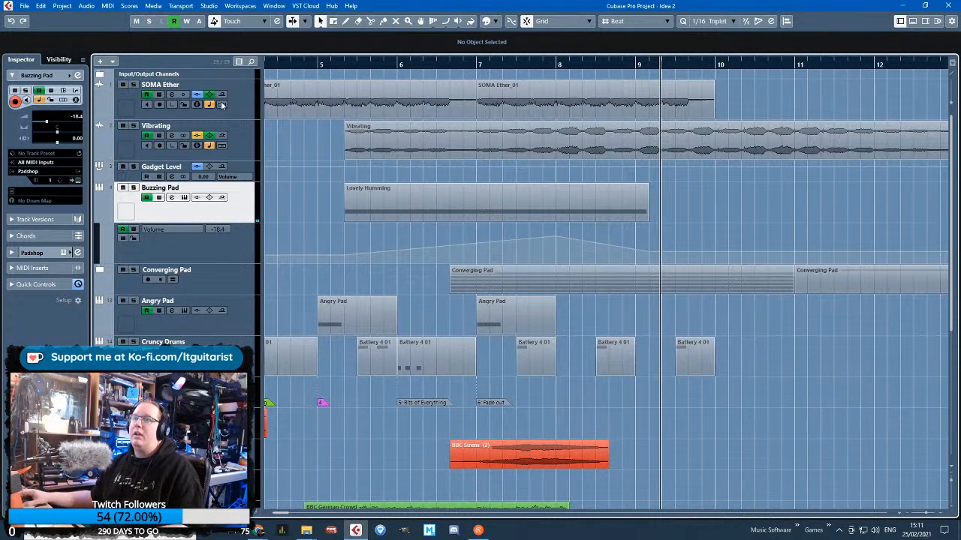
left_click(319, 65)
key("space")
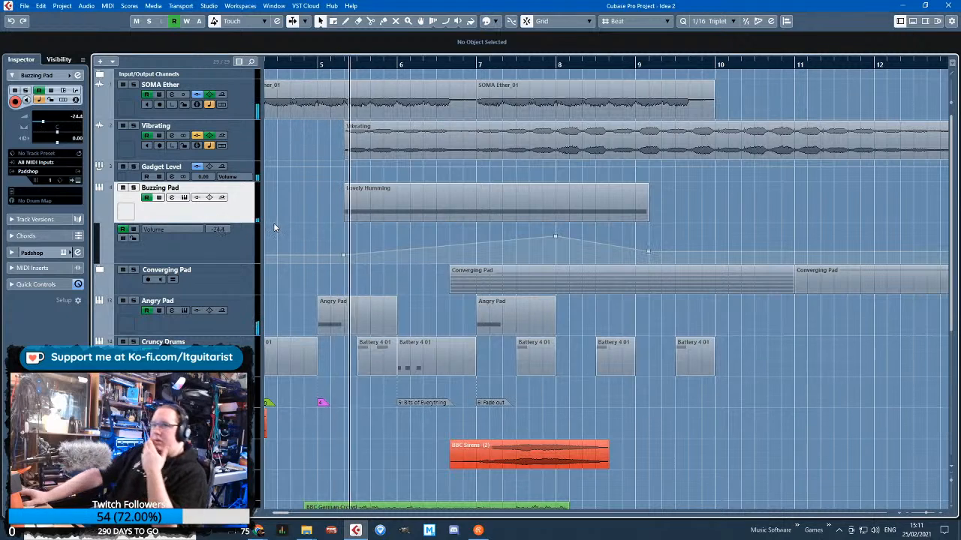
key("f")
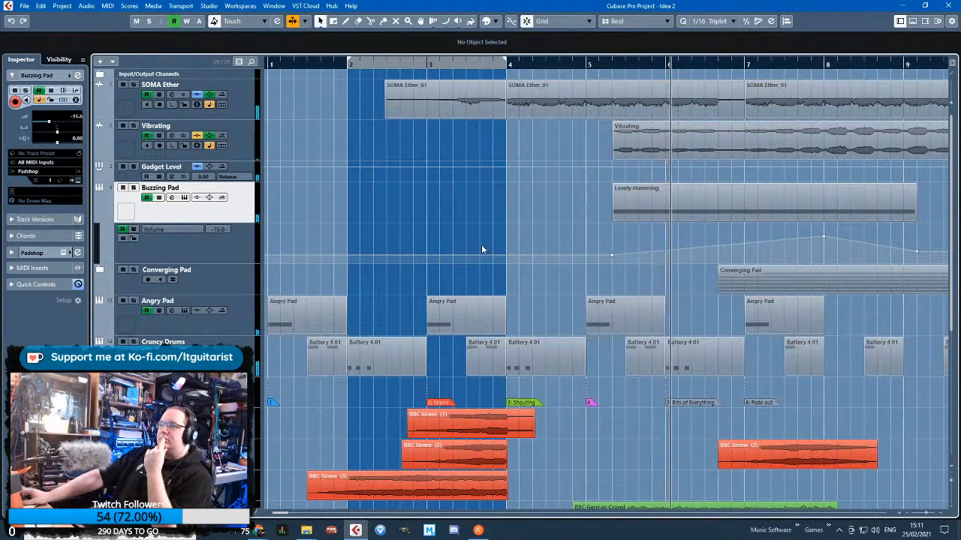
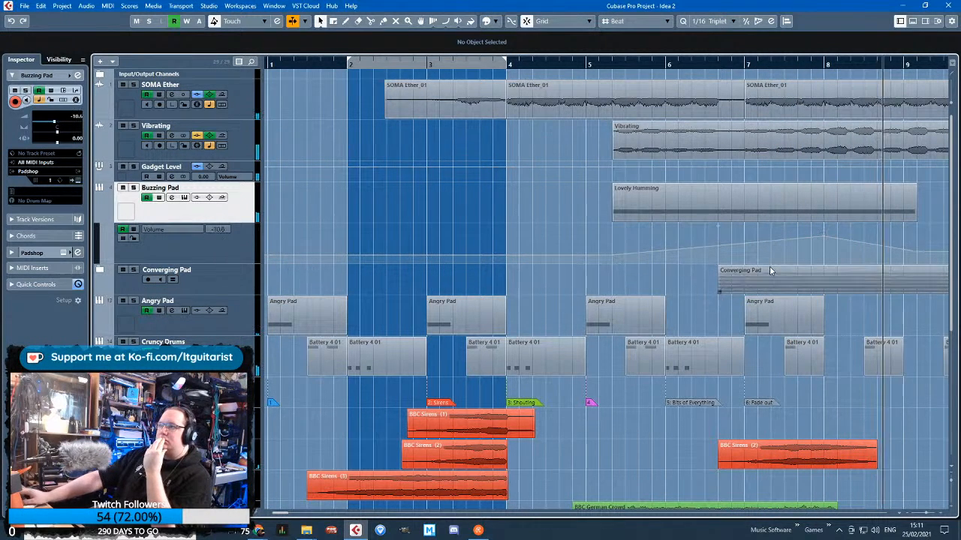
Extend the Buzzing Pad's Lovely Humming part to bar 10, delete its old fade-end volume point and end the fade at bar 10, at -14.7
left_click(804, 217)
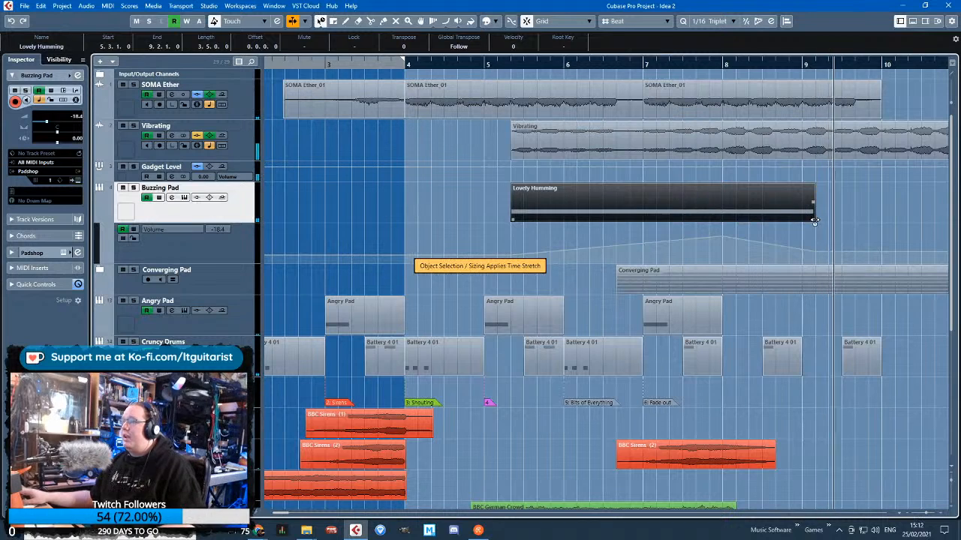
left_click_drag(808, 218, 877, 223)
key("1")
left_click_drag(829, 240, 806, 260)
key("Delete")
left_click_drag(877, 236, 878, 248)
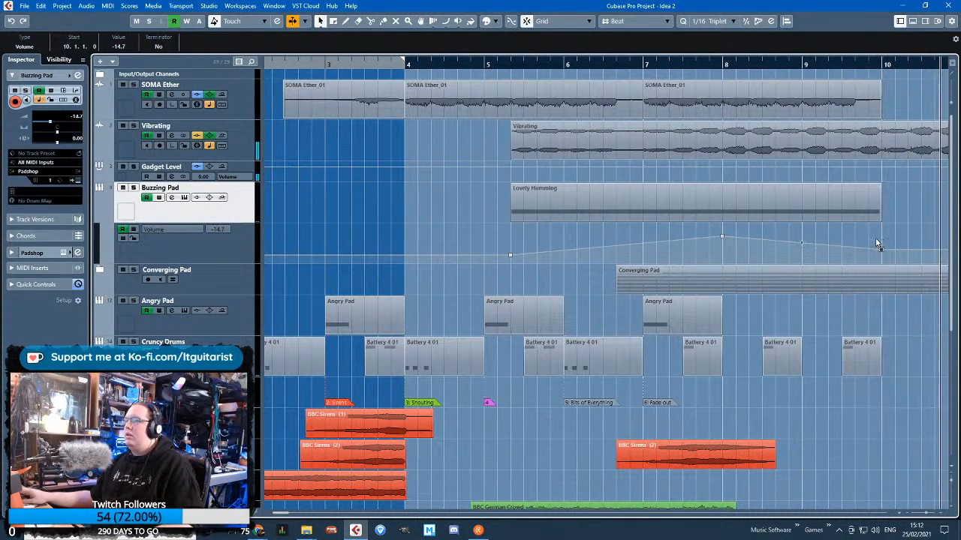
Lock the Buzzing Pad's volume automation lane and move playback to bar 5
key("g")
key("g")
left_click(460, 262)
left_click(134, 238)
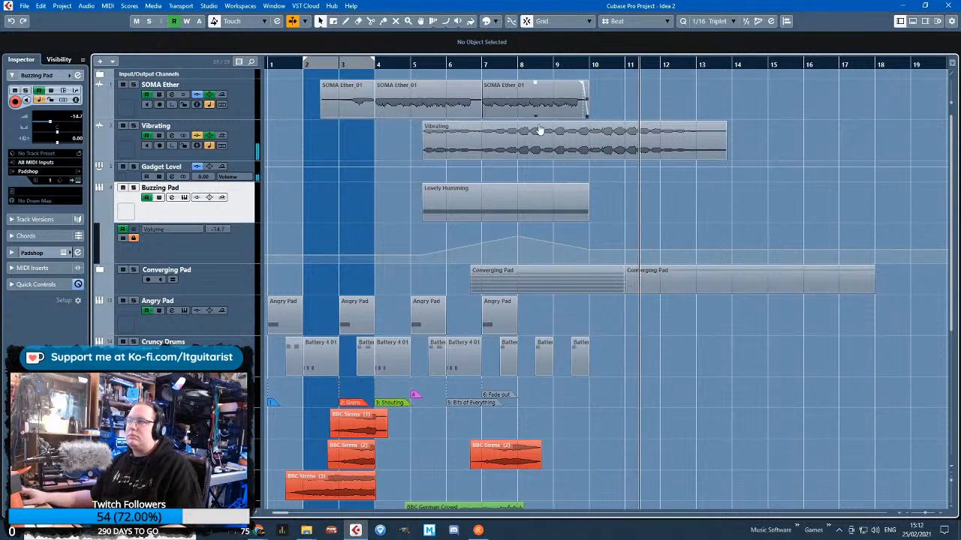
left_click(415, 65)
Unfold the Converging Pad folder, enlarge the FX 1 track and set the last point of its volume rise to bar 11 at -3.34
left_click(193, 285)
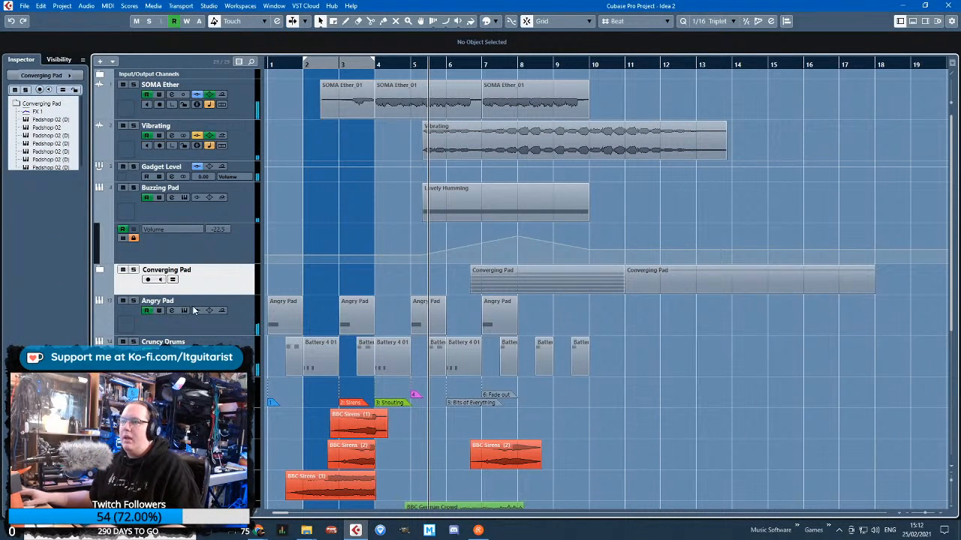
left_click(100, 271)
scroll(629, 321, "down", 2)
left_click(243, 259)
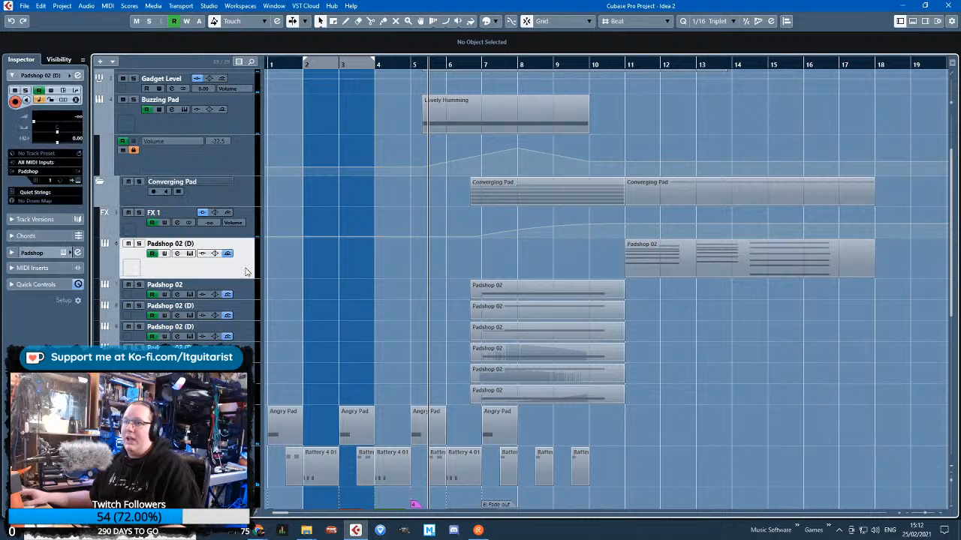
left_click(126, 232)
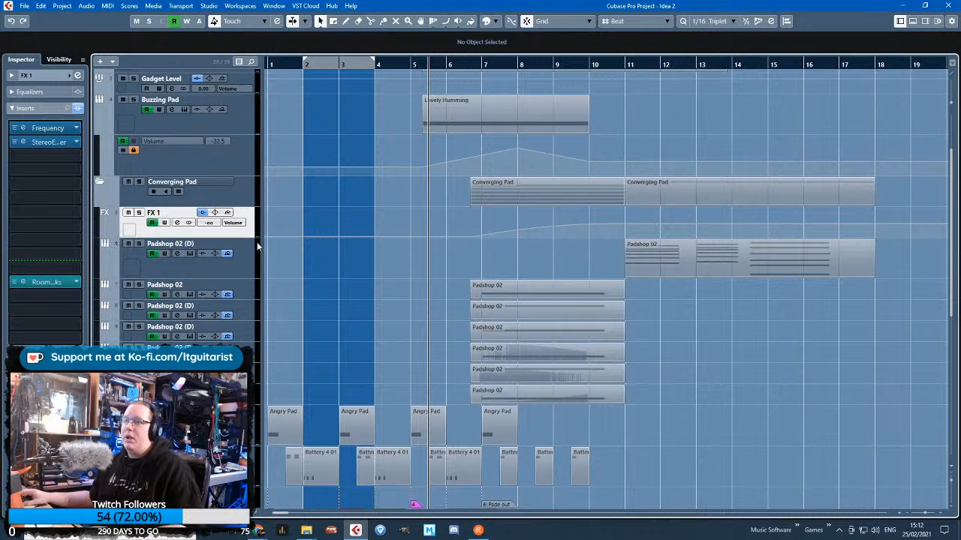
left_click_drag(252, 235, 433, 331)
scroll(623, 286, "up", 2)
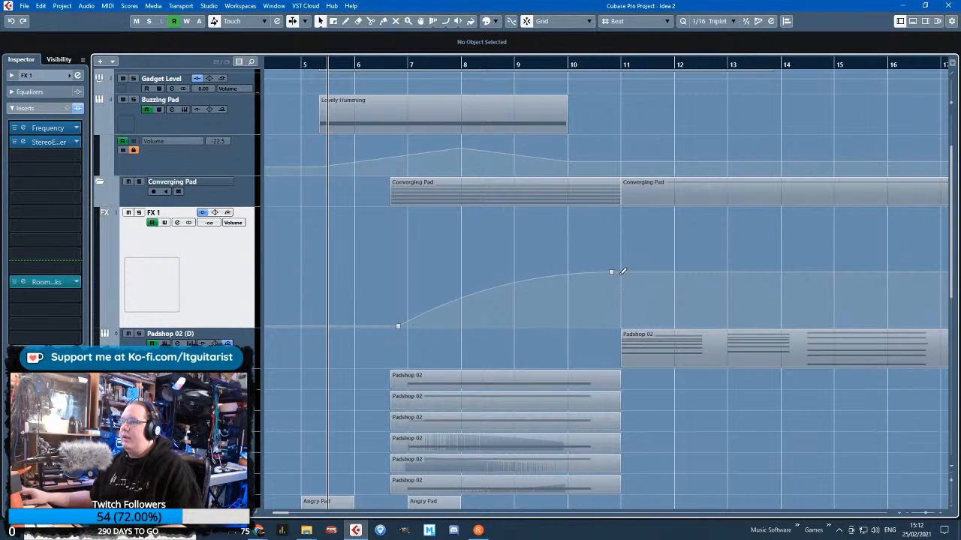
left_click_drag(611, 272, 629, 250)
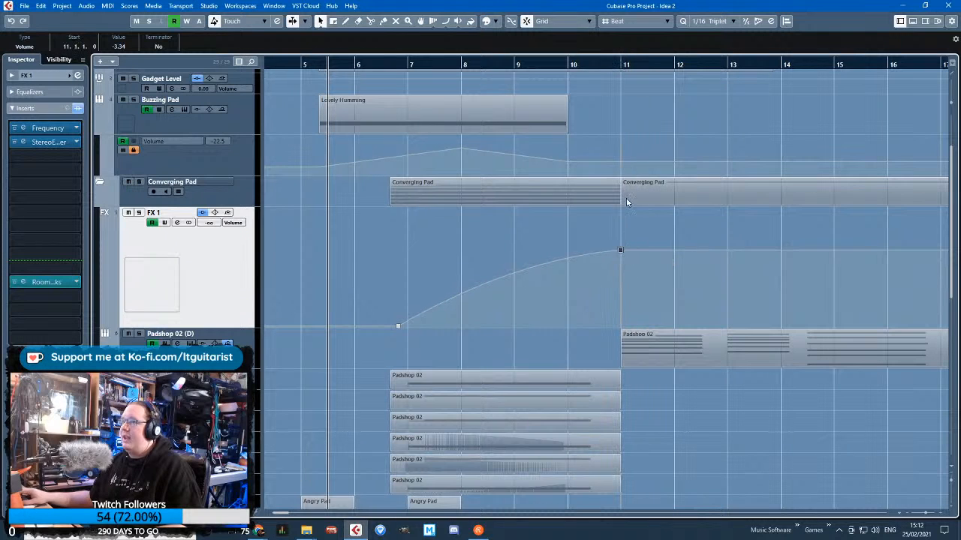
Play the arrangement from the start of the Converging Pad part, just before bar 7, with the FX 1 track reduced, and look over the lower tracks
left_click_drag(460, 66, 389, 81)
key("space")
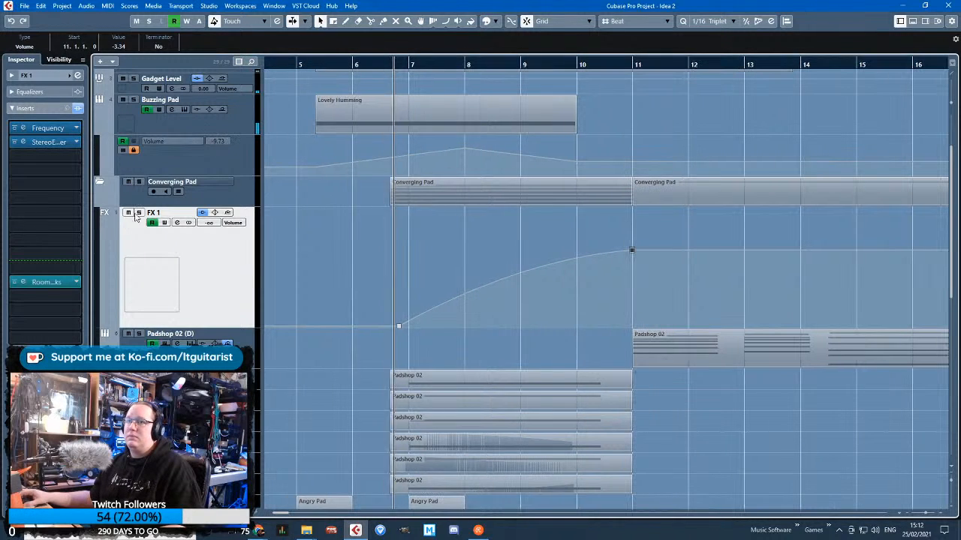
left_click_drag(237, 326, 247, 236)
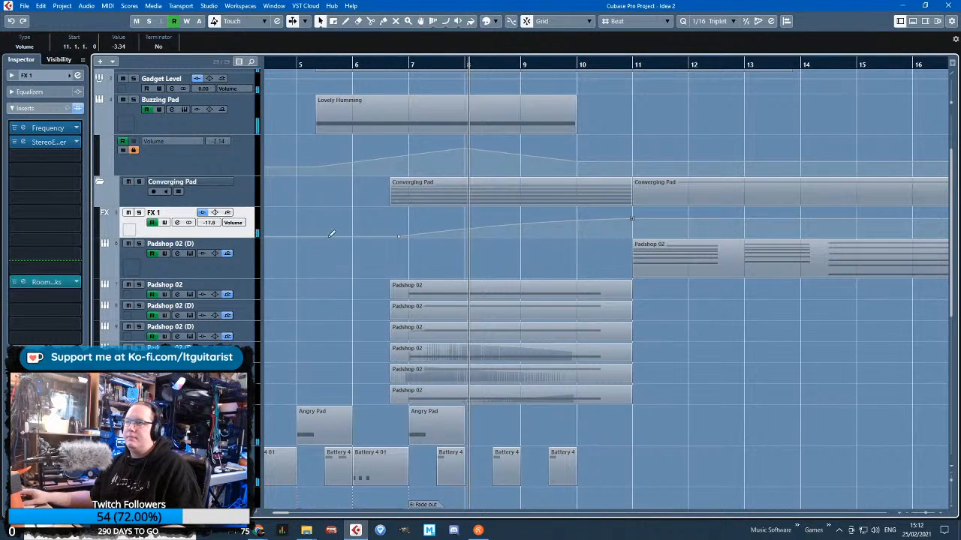
left_click_drag(315, 300, 244, 294)
scroll(442, 290, "down", 5)
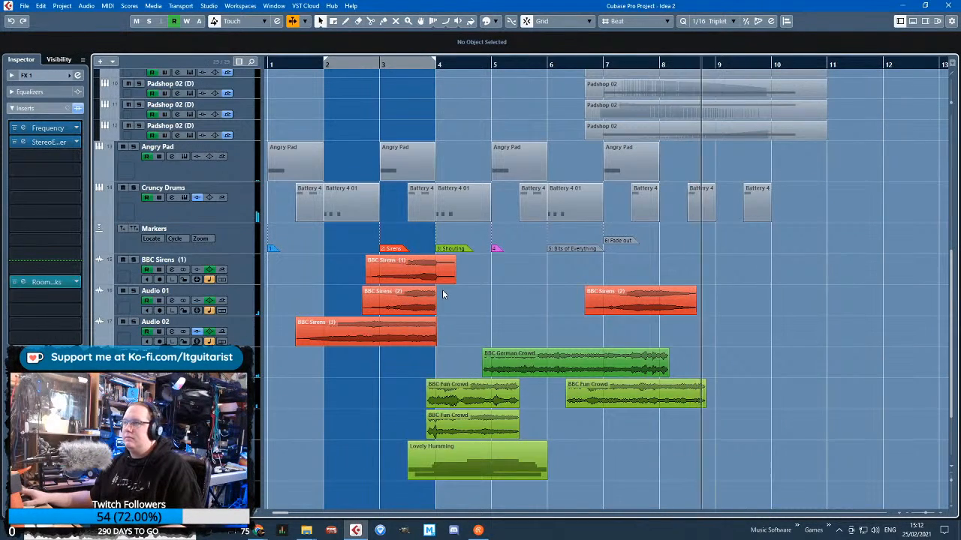
scroll(859, 407, "up", 2)
scroll(819, 381, "up", 3)
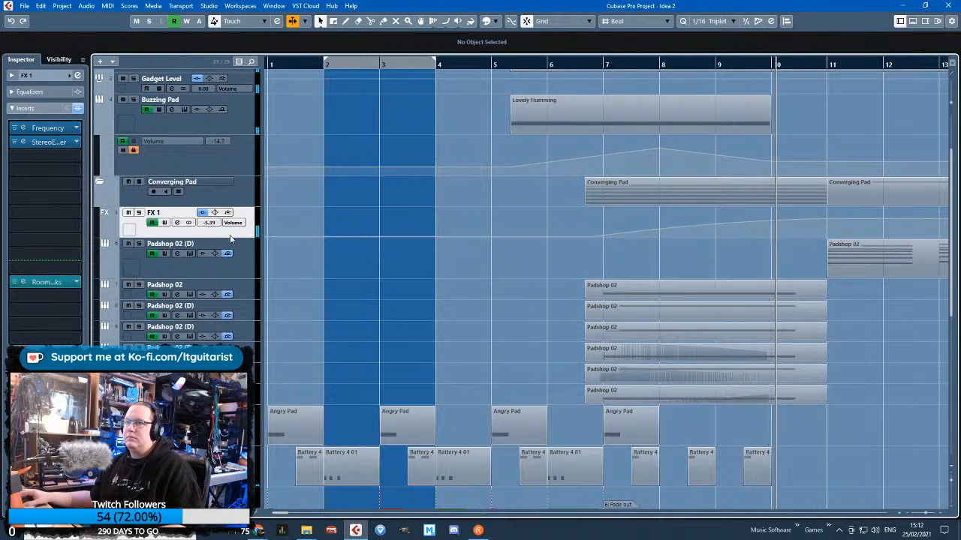
Bend FX 1's volume curve into a steeper rise and raise its bar 11 point to -3.18, with the track enlarged only for the edit
left_click_drag(230, 238, 242, 408)
left_click_drag(708, 321, 690, 310)
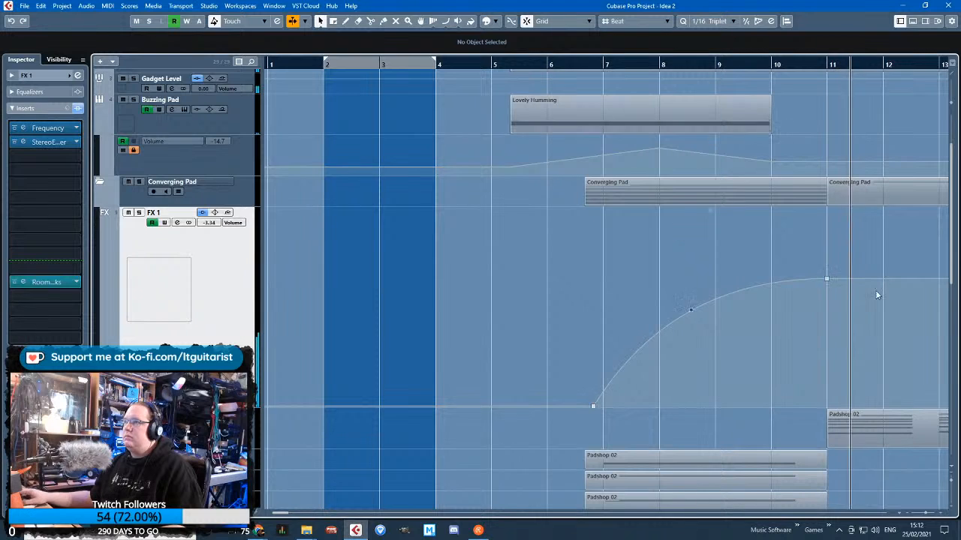
left_click_drag(826, 278, 825, 277)
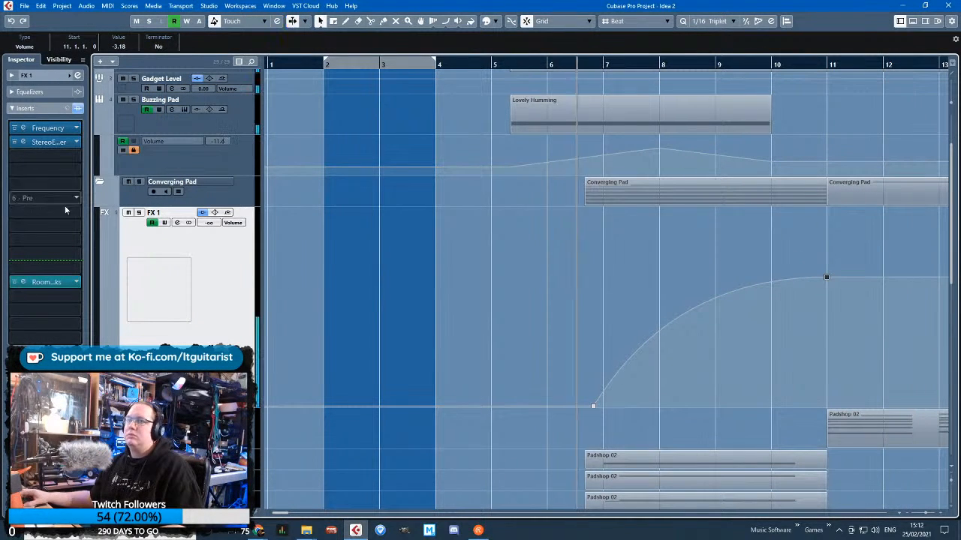
left_click_drag(210, 409, 210, 233)
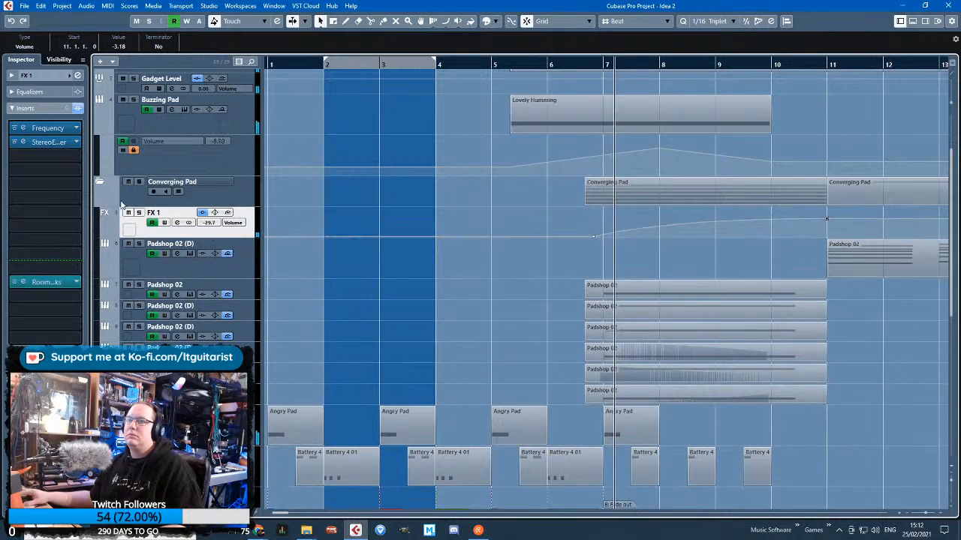
Hide the Buzzing Pad's automation lane and fold the Converging Pad folder
scroll(414, 334, "down", 4)
left_click(323, 281)
scroll(366, 308, "down", 5)
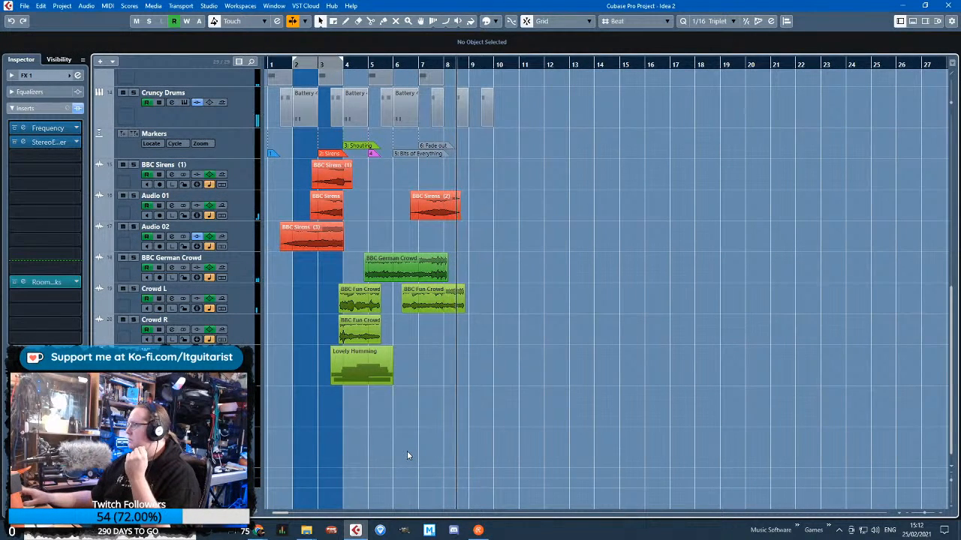
scroll(408, 454, "up", 5)
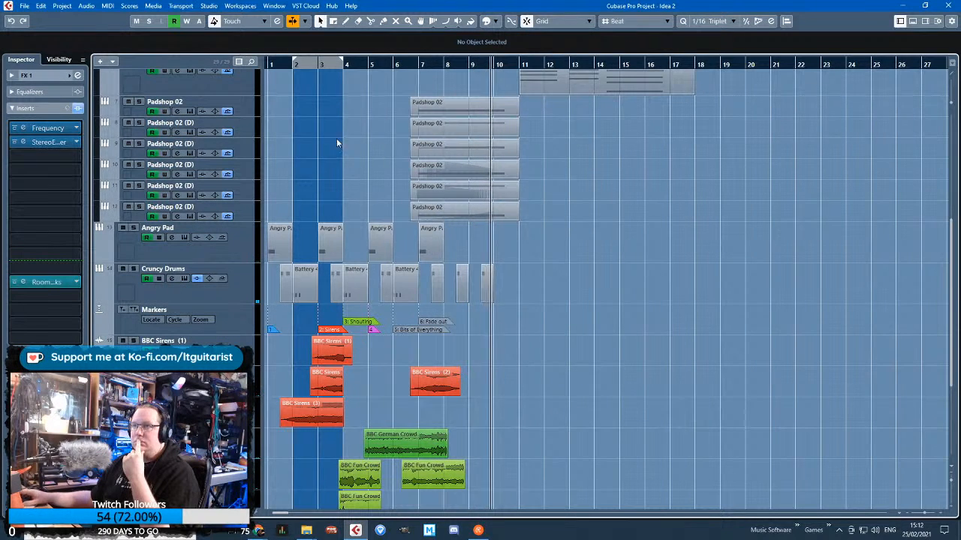
scroll(337, 142, "up", 7)
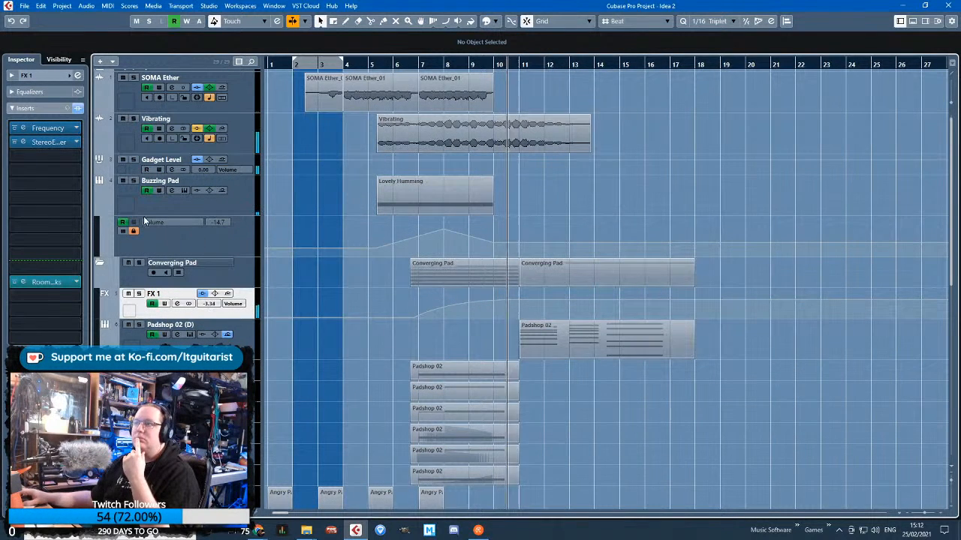
left_click(98, 211)
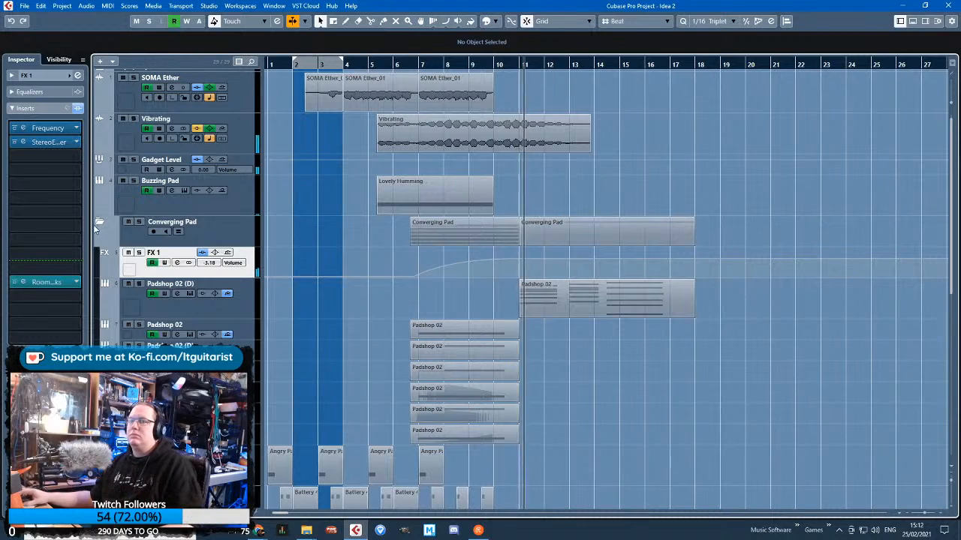
left_click(98, 223)
Delete the leftover Padshop 02 material around bars 35 to 44, below the Lovely Humming part
scroll(470, 307, "up", 2)
scroll(496, 293, "down", 2)
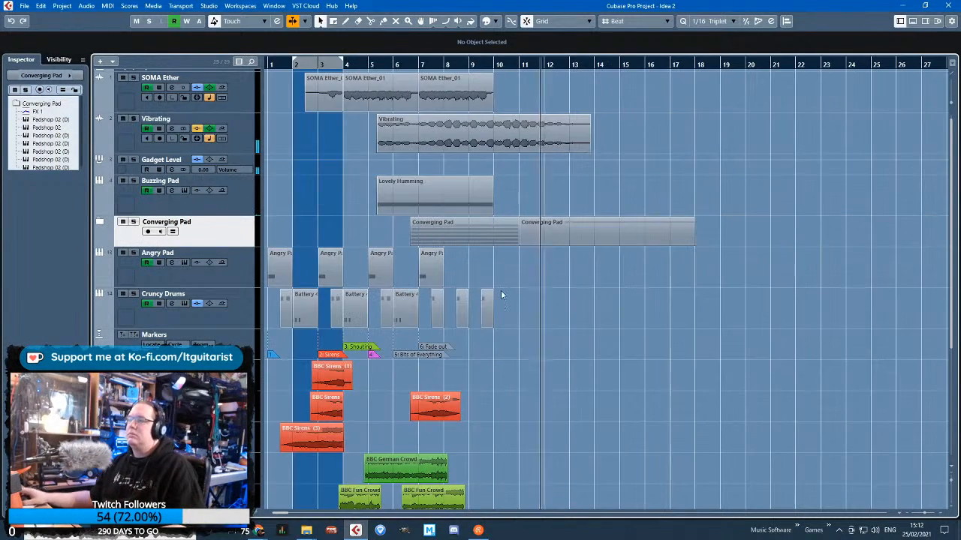
scroll(495, 323, "down", 5)
scroll(488, 347, "down", 3)
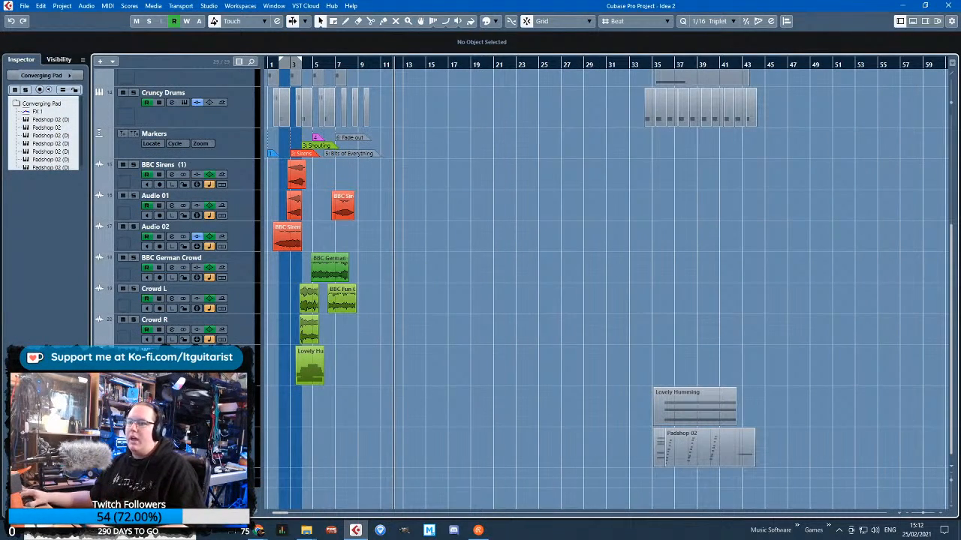
scroll(414, 455, "down", 1)
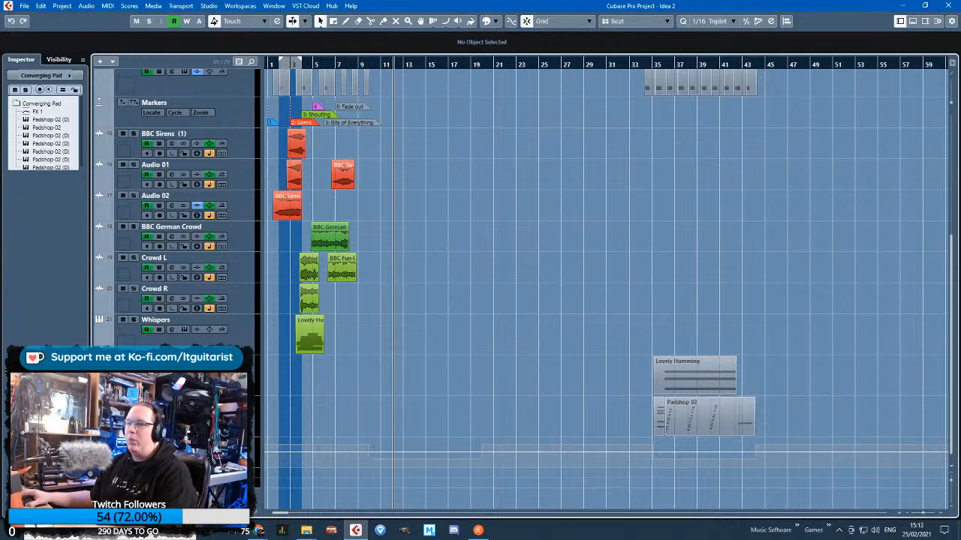
left_click_drag(755, 452, 754, 432)
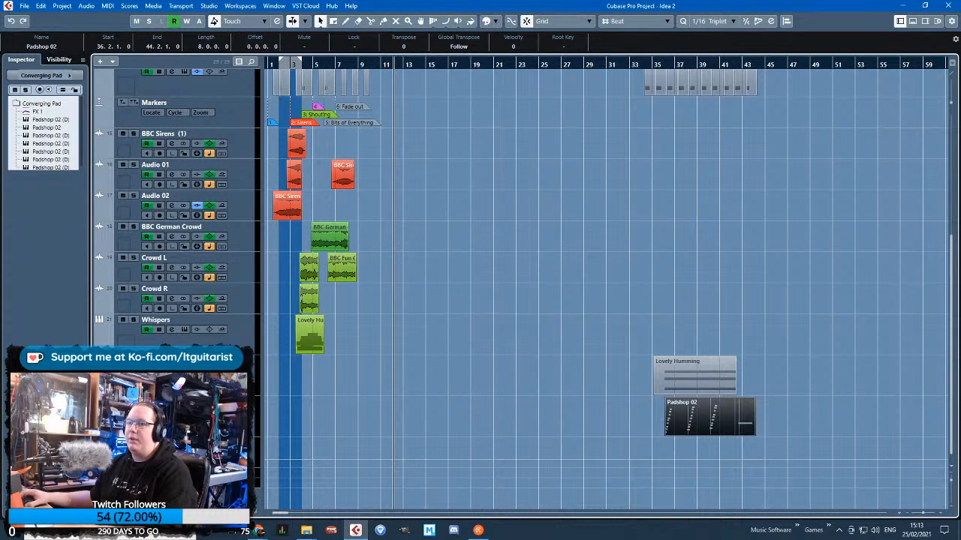
key("Delete")
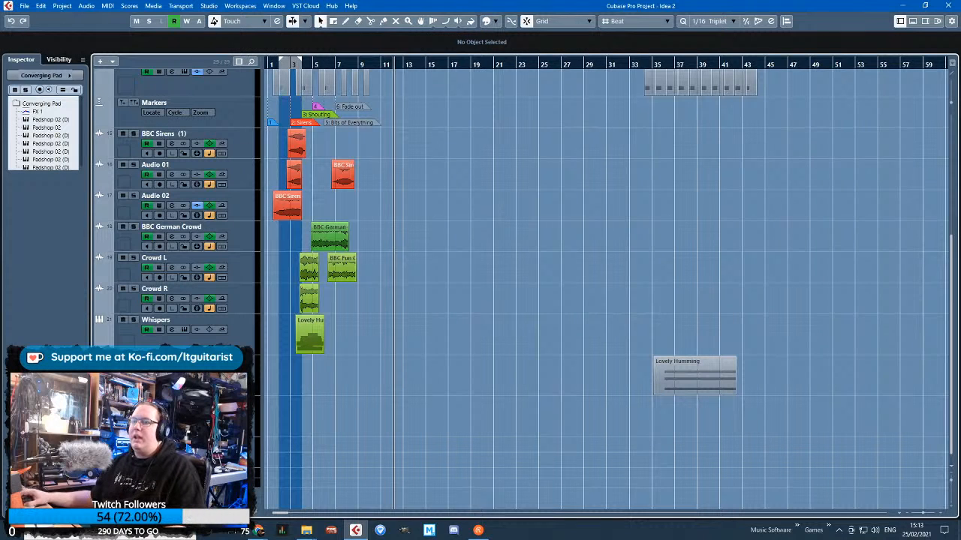
Move the Piano track up the track list to sit between Converging Pad and Angry Pad
left_click_drag(242, 460, 253, 262)
left_click_drag(238, 60, 230, 110)
scroll(345, 178, "up", 5)
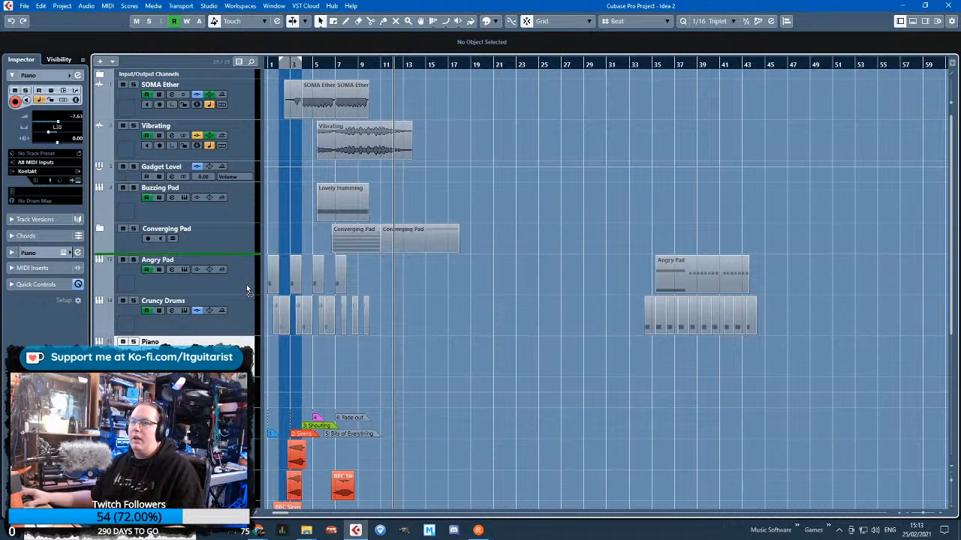
left_click_drag(247, 286, 249, 286)
scroll(308, 248, "up", 3)
scroll(308, 248, "left", 2)
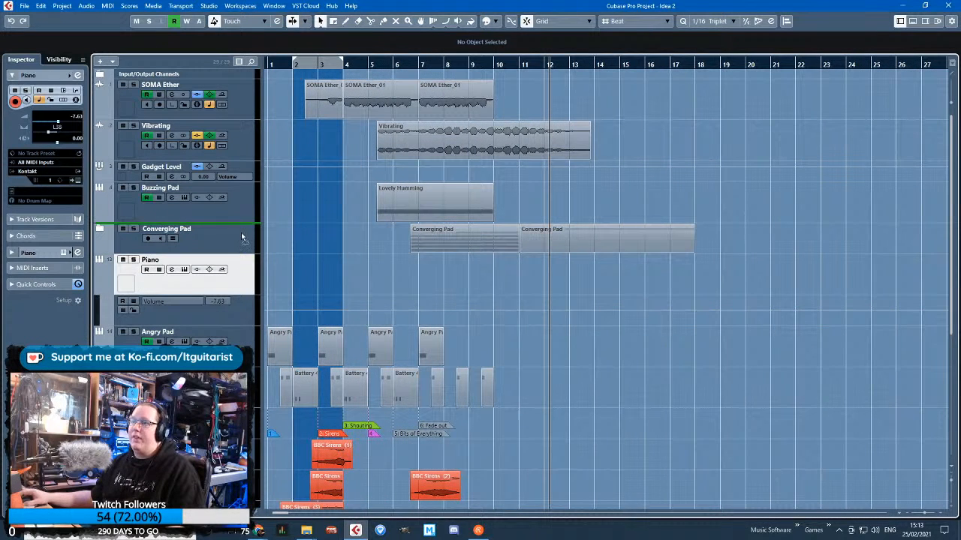
Unfold the Converging Pad folder and copy the Padshop 02 chord part at bar 11 onto the Piano track
left_click(101, 230)
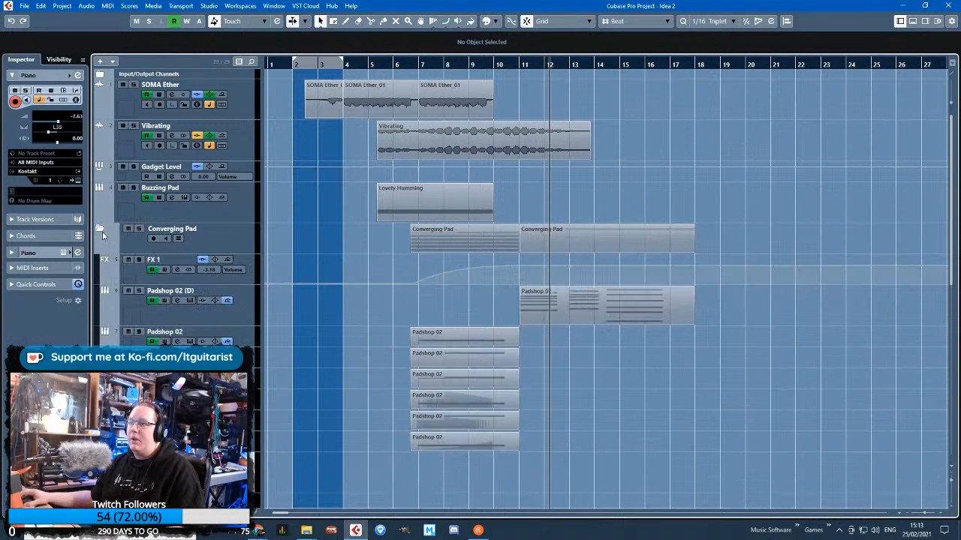
left_click(593, 297)
scroll(593, 293, "down", 4)
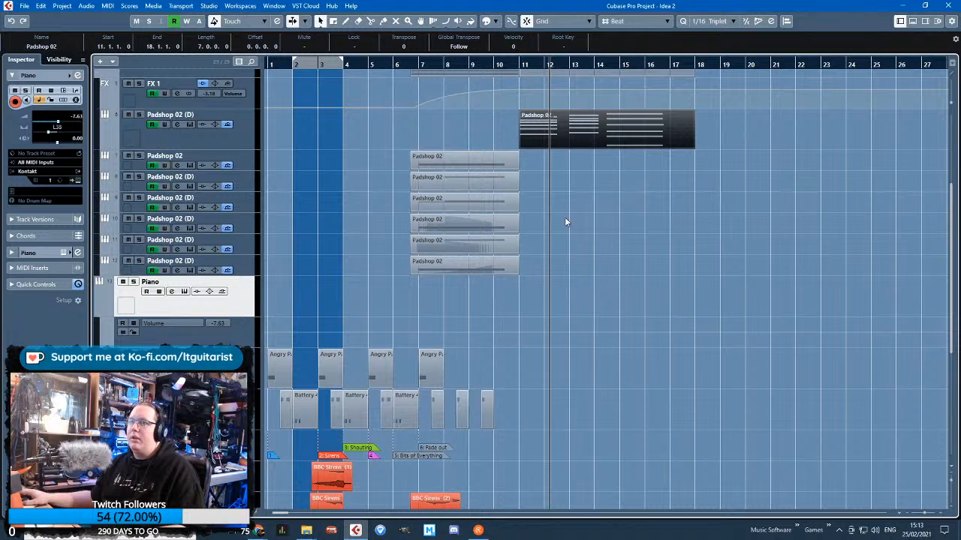
left_click_drag(566, 132, 566, 298)
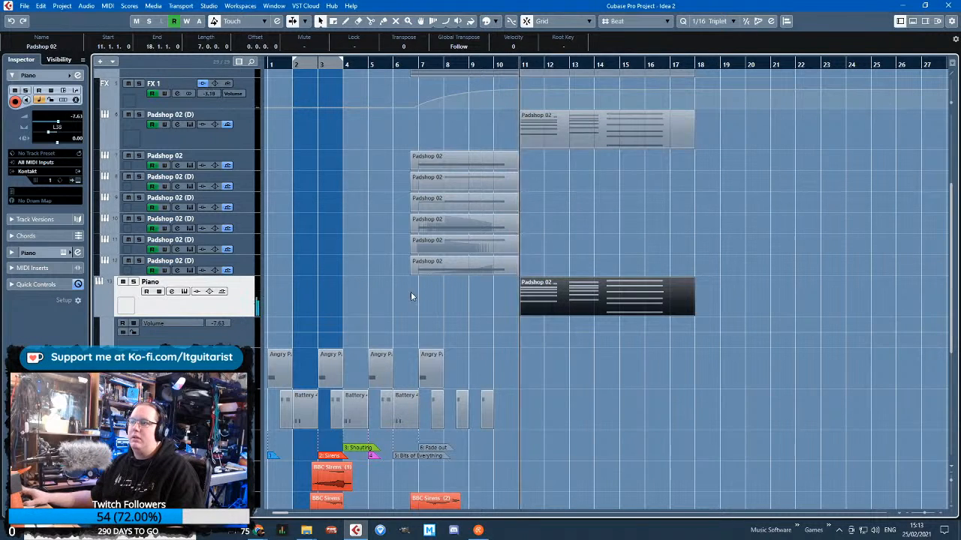
scroll(406, 307, "up", 4)
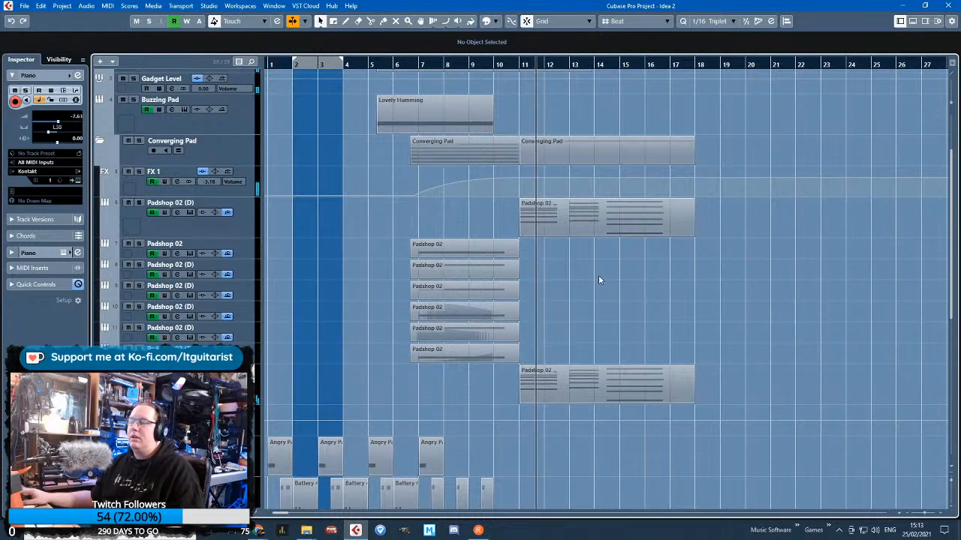
Open the Piano track's copied part for note editing and shorten its bar 11 notes, F2 to 0.0.2.80 and C3 to 0.0.2.0
double_click(554, 393)
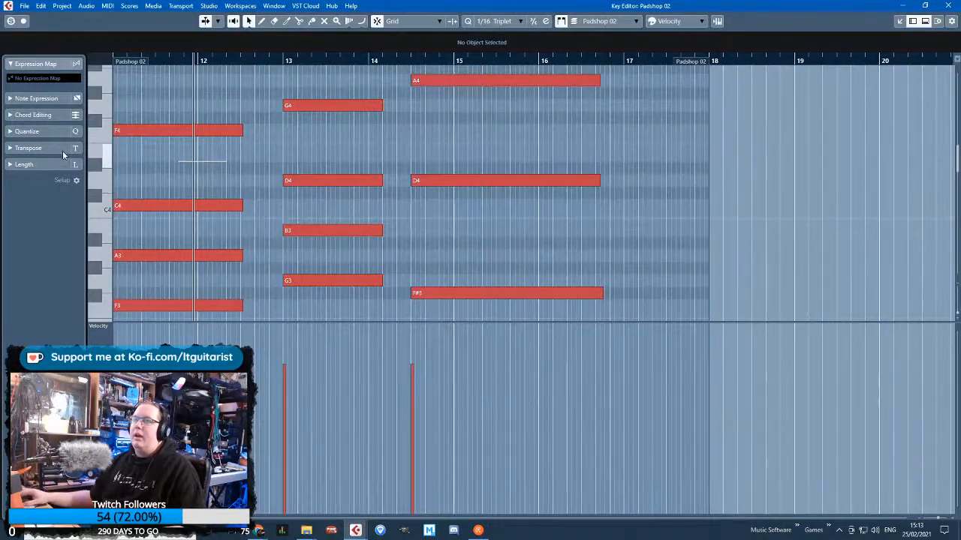
scroll(361, 171, "left", 3)
scroll(362, 171, "down", 3)
scroll(360, 255, "up", 2)
scroll(375, 254, "down", 3)
left_click(535, 175)
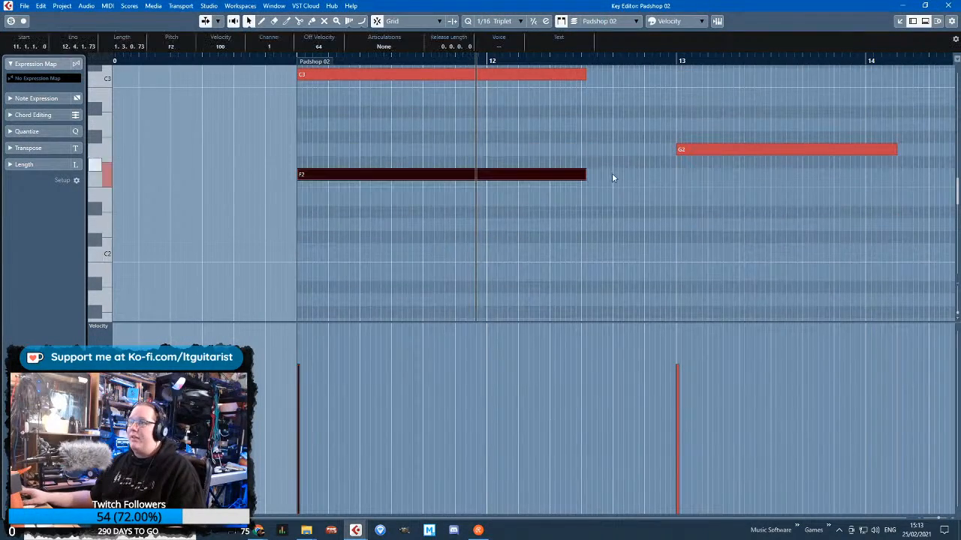
left_click_drag(585, 175, 319, 176)
scroll(461, 217, "up", 2)
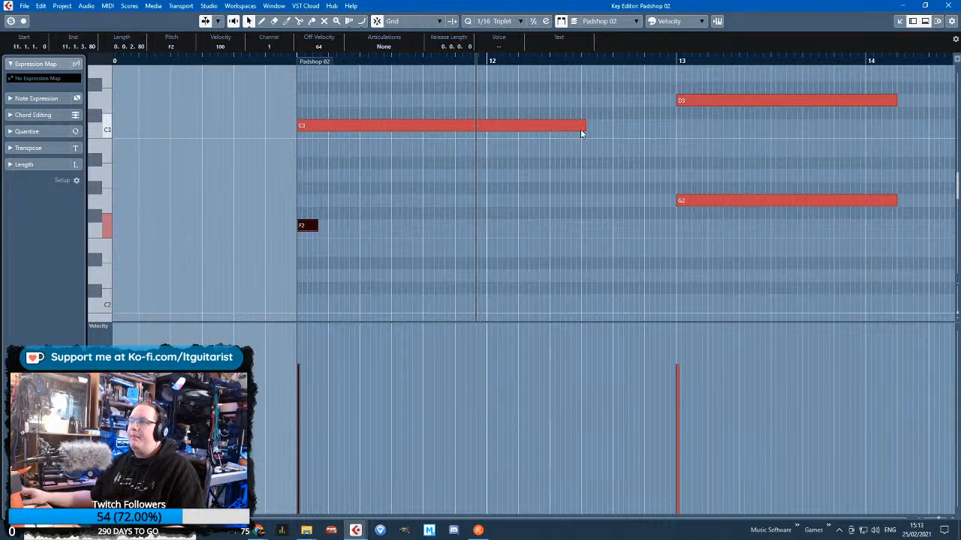
left_click_drag(580, 129, 312, 127)
scroll(309, 131, "up", 3)
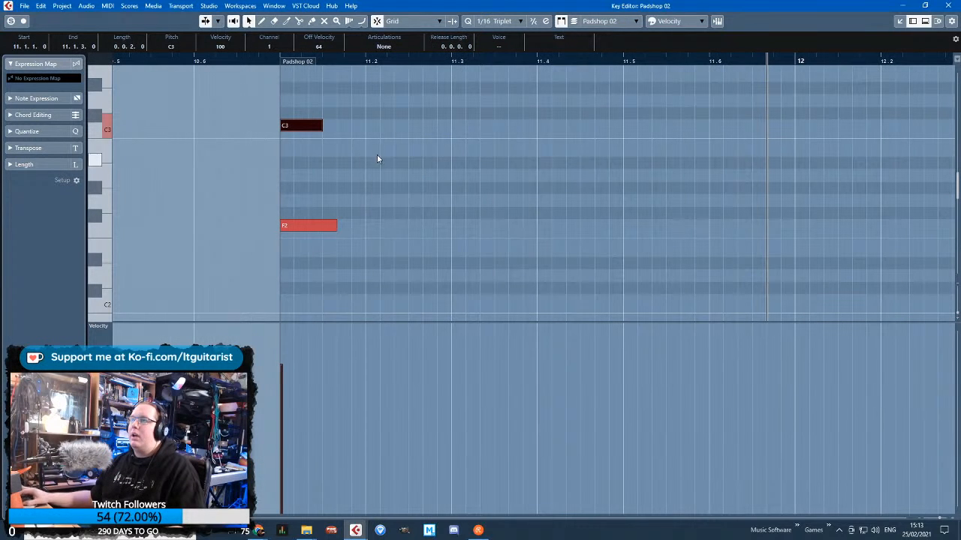
Set the quantize value to 1/8, move C3 to 11.1.3 and shorten F2 to end where C3 starts
left_click(481, 20)
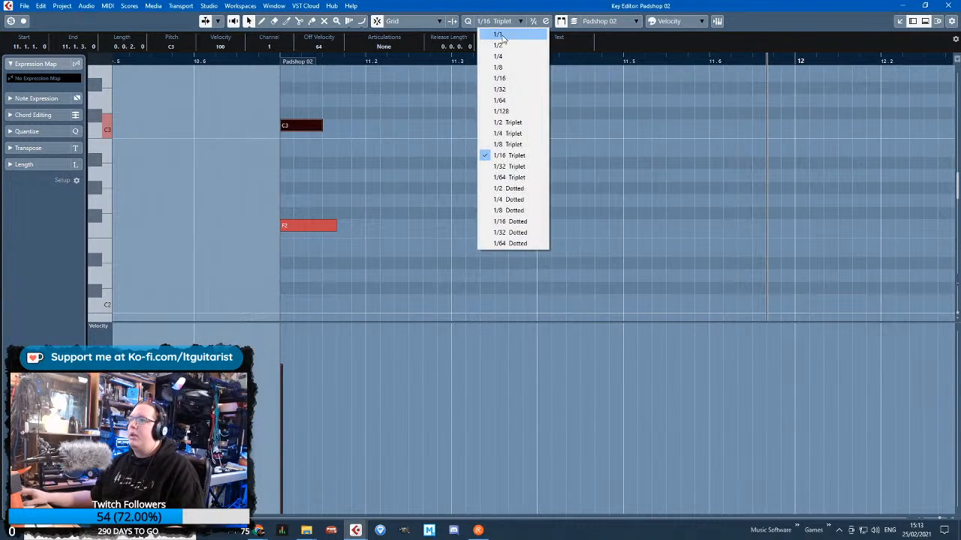
left_click(524, 75)
scroll(357, 169, "up", 2)
left_click_drag(304, 171, 347, 176)
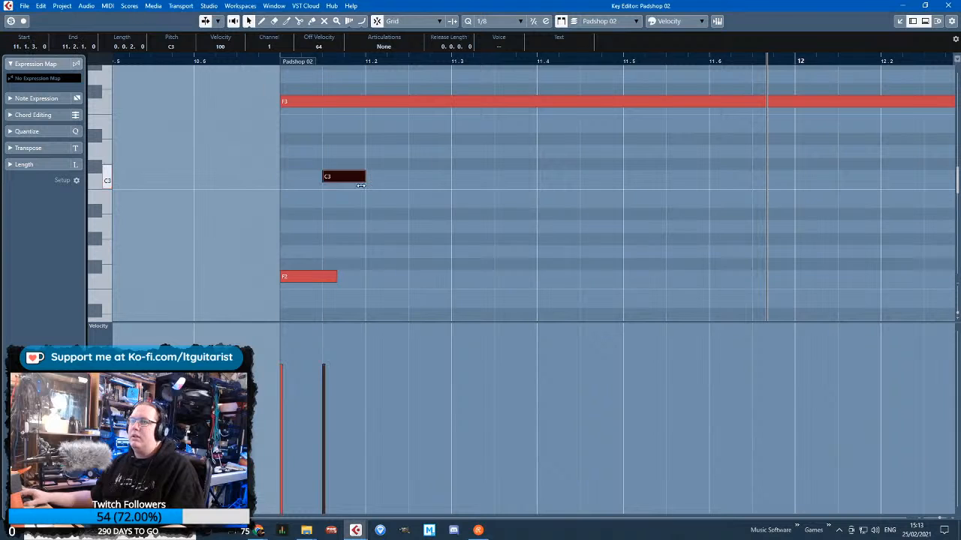
left_click_drag(335, 273, 323, 273)
Start the long F3 note at 11.2.1 and shorten it to a length of 0.0.2.0
left_click_drag(282, 103, 367, 111)
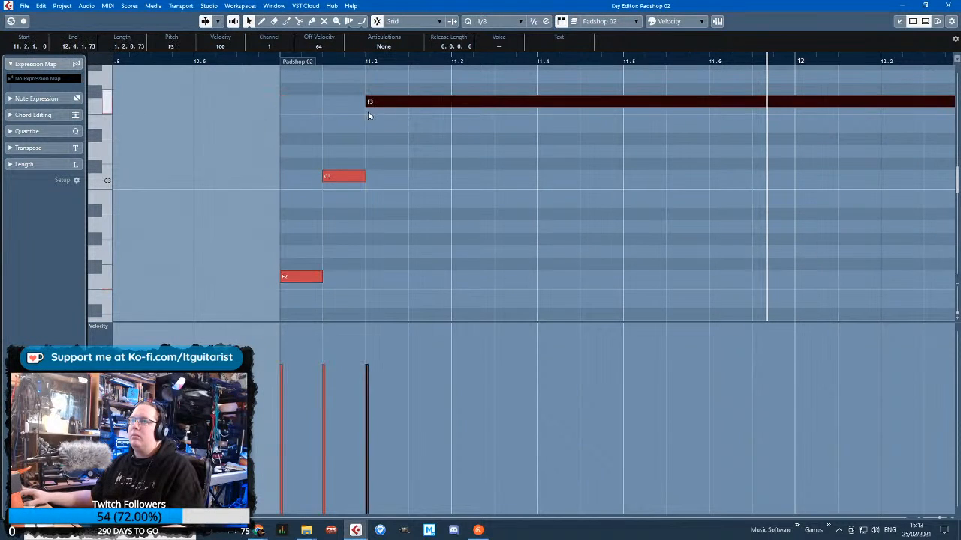
key("g")
key("g")
left_click_drag(643, 103, 394, 109)
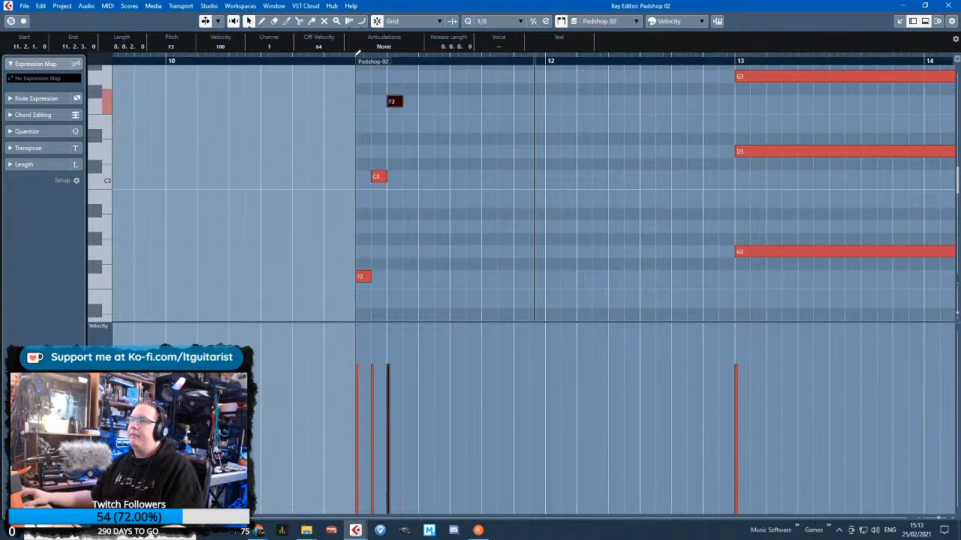
scroll(448, 127, "up", 2)
scroll(380, 154, "up", 4)
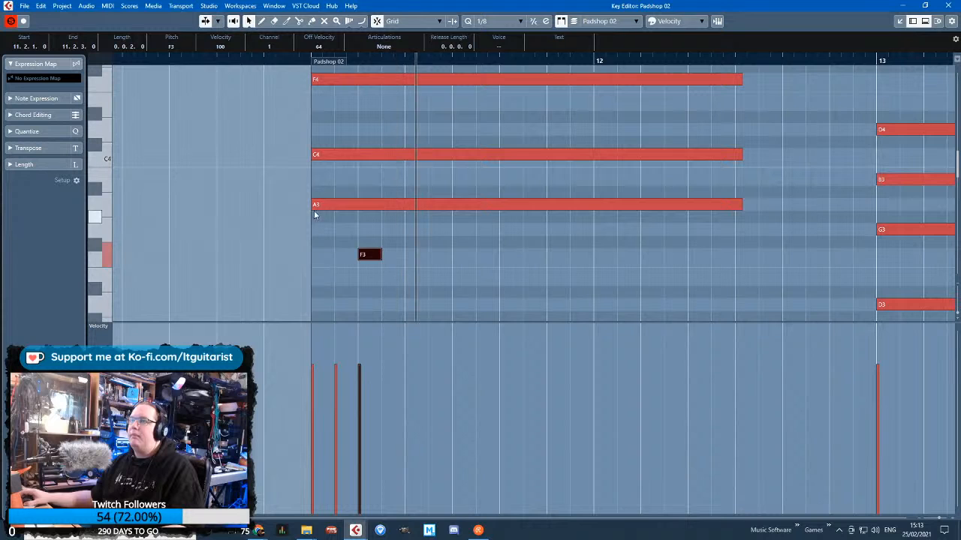
Place A3 at 11.2.3 with length 0.0.2.0 and C4 at 11.3.1 with length 0.1.0.0
left_click_drag(313, 205, 382, 205)
left_click_drag(740, 203, 406, 204)
left_click_drag(313, 155, 407, 160)
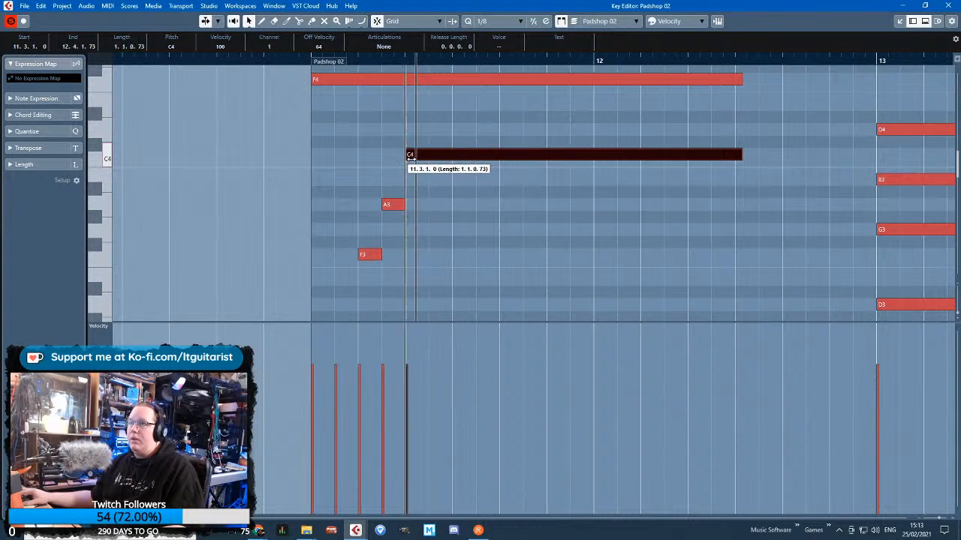
left_click_drag(730, 156, 452, 156)
scroll(461, 199, "up", 3)
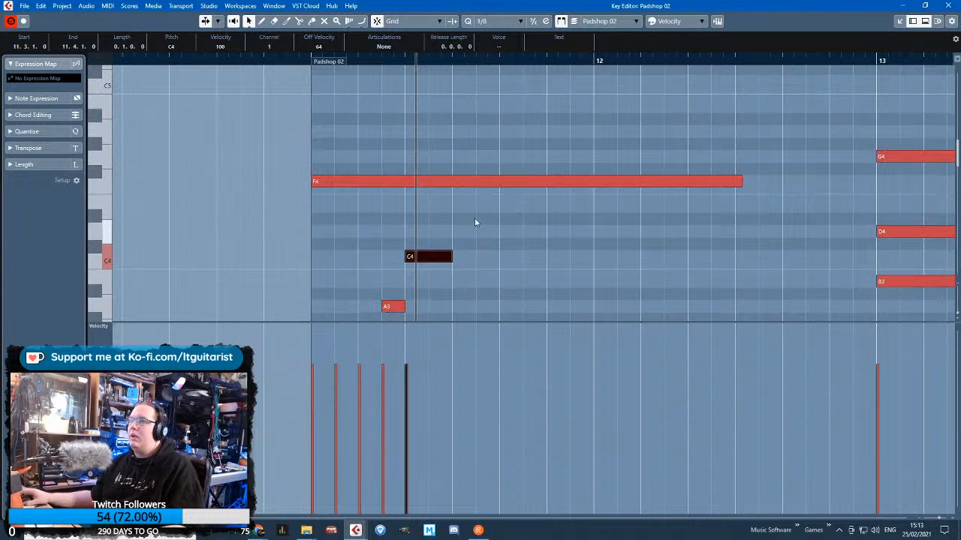
Place F4 at 11.4 with length 0.1.0.0 and add descending notes D4 at 11.5, B3 at 11.6 and A3 at bar 12
left_click_drag(315, 185, 452, 185)
scroll(453, 197, "up", 3)
scroll(452, 196, "down", 4)
left_click_drag(742, 133, 609, 262)
key("ctrl+d")
key("ctrl+d")
key("ctrl+d")
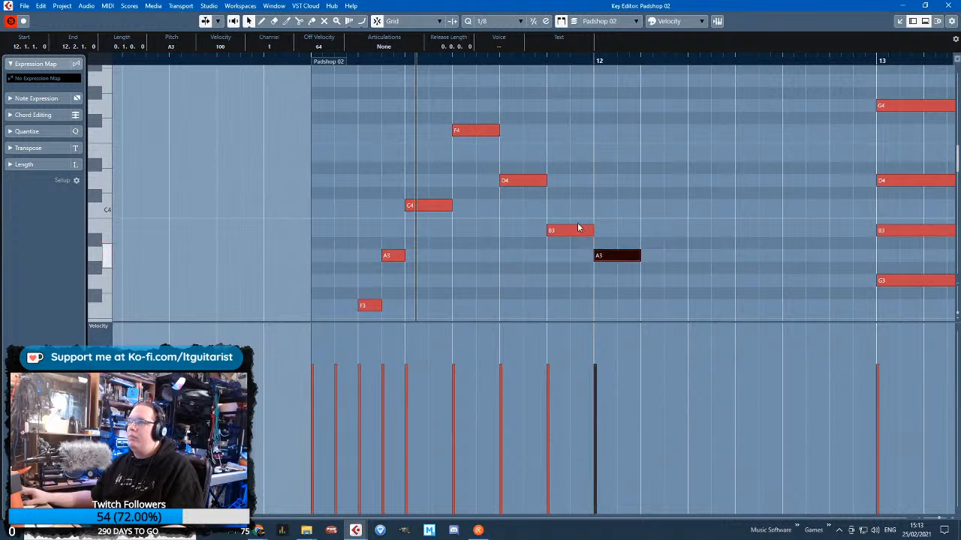
Play the phrase from bar 11 and shorten the D4 note at 11.5 to 0.0.2.0
left_click_drag(308, 63, 311, 60)
key("space")
scroll(384, 142, "down", 2)
scroll(493, 185, "up", 1)
scroll(493, 185, "up", 2)
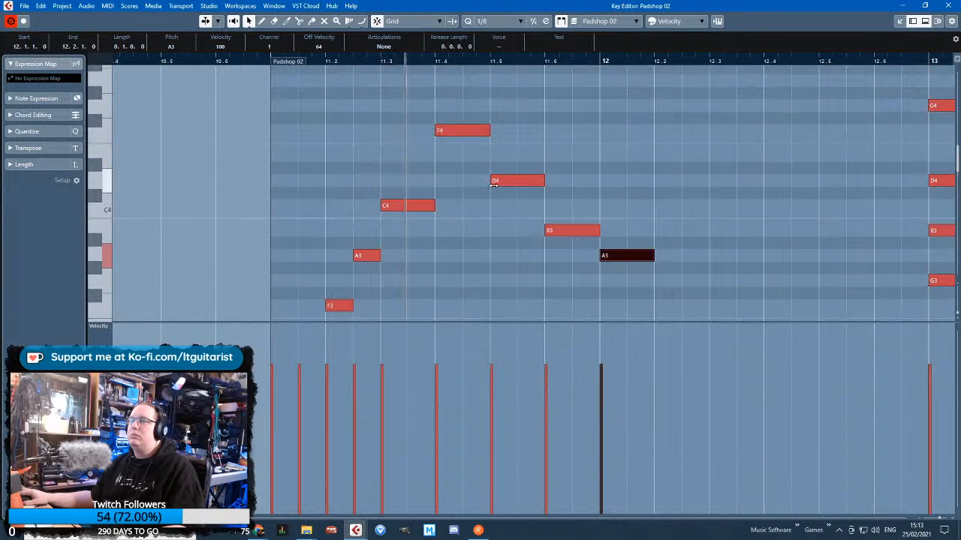
left_click(536, 180)
left_click_drag(538, 182, 517, 182)
Move B3 to 11.5.3 as a C4 with length 0.0.2.0, and move the last A3 to 11.6.1
left_click(558, 231)
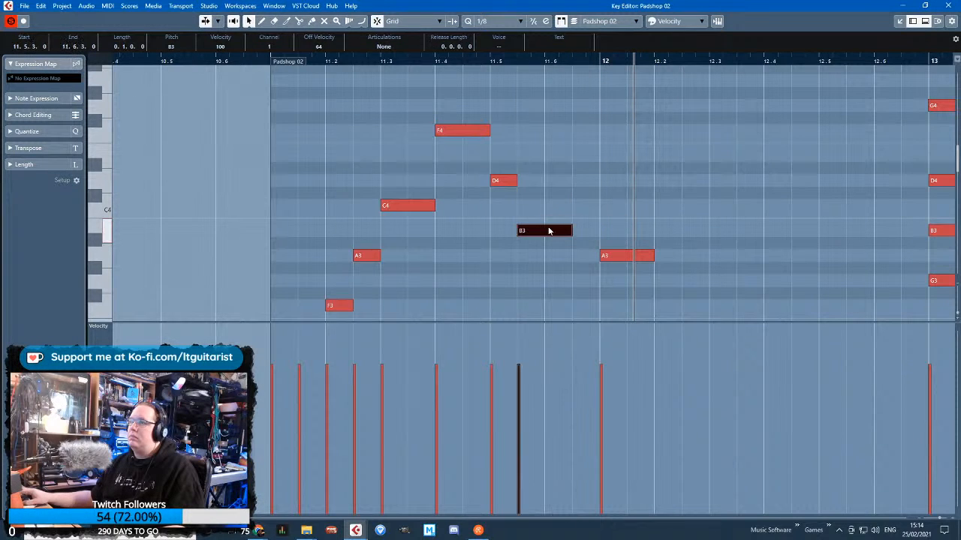
left_click_drag(575, 208, 545, 208)
left_click(607, 256)
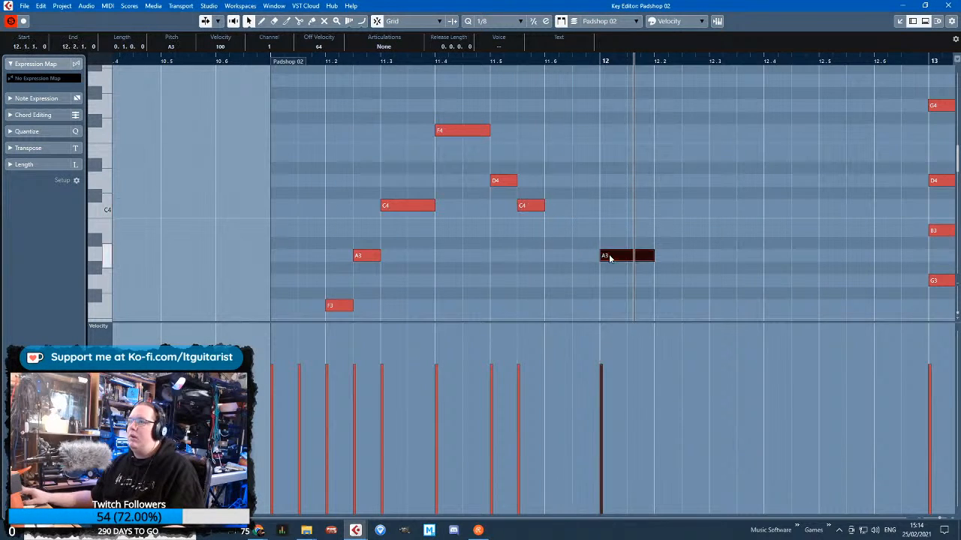
left_click_drag(606, 255, 551, 255)
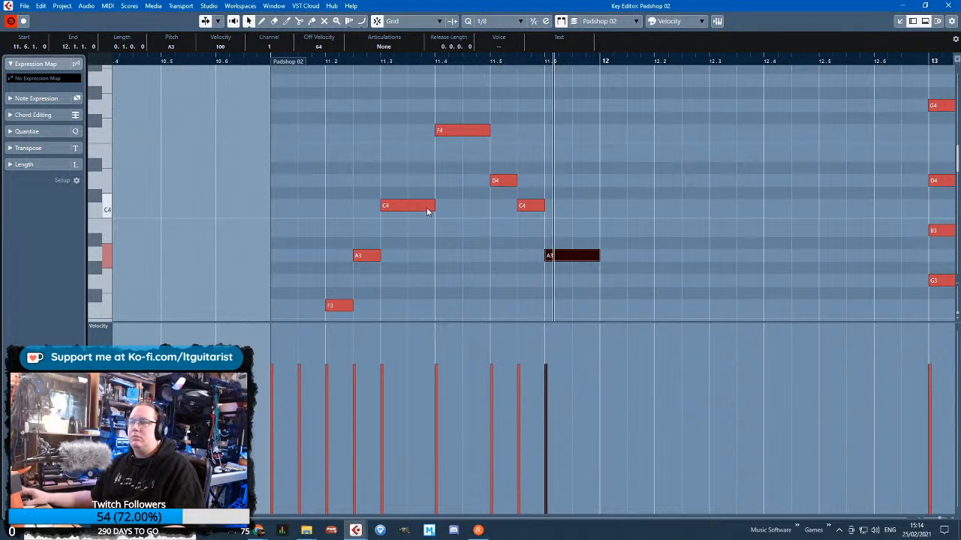
left_click(584, 210)
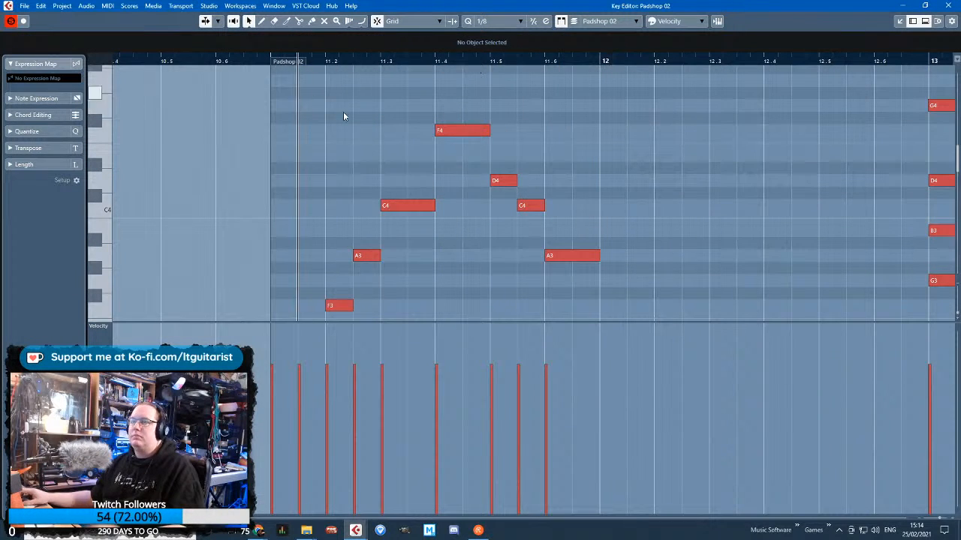
Lower the three descending notes from 11.5 onward to C4, A3 and F3
left_click(513, 184)
left_click(528, 206)
left_click(560, 263)
left_click(559, 259)
left_click_drag(506, 180, 524, 256)
scroll(571, 168, "down", 3)
left_click_drag(572, 155, 575, 218)
Play the phrase back and start the last F3 at 11.6.3 with a length of 0.0.2.0
key("space")
scroll(405, 191, "down", 2)
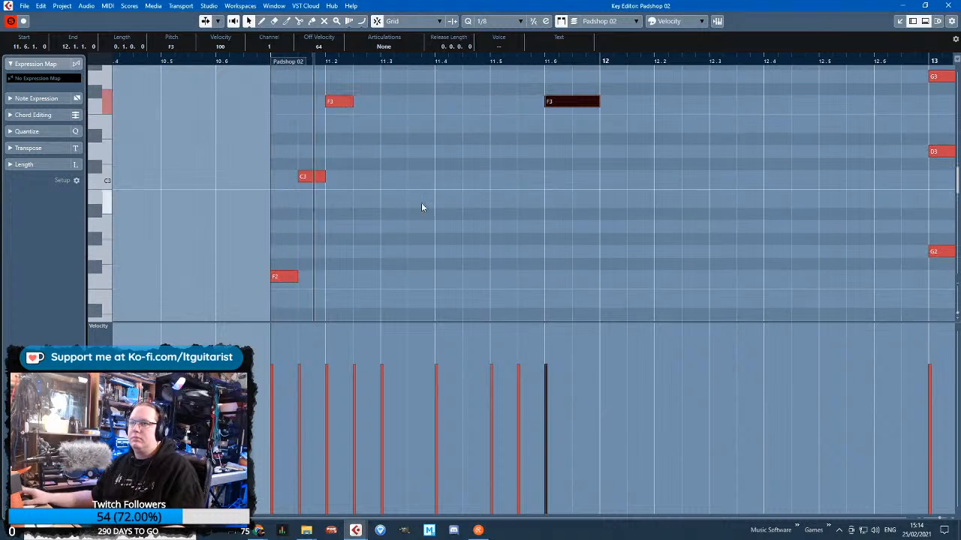
scroll(435, 223, "up", 2)
scroll(455, 229, "up", 5)
scroll(455, 231, "down", 3)
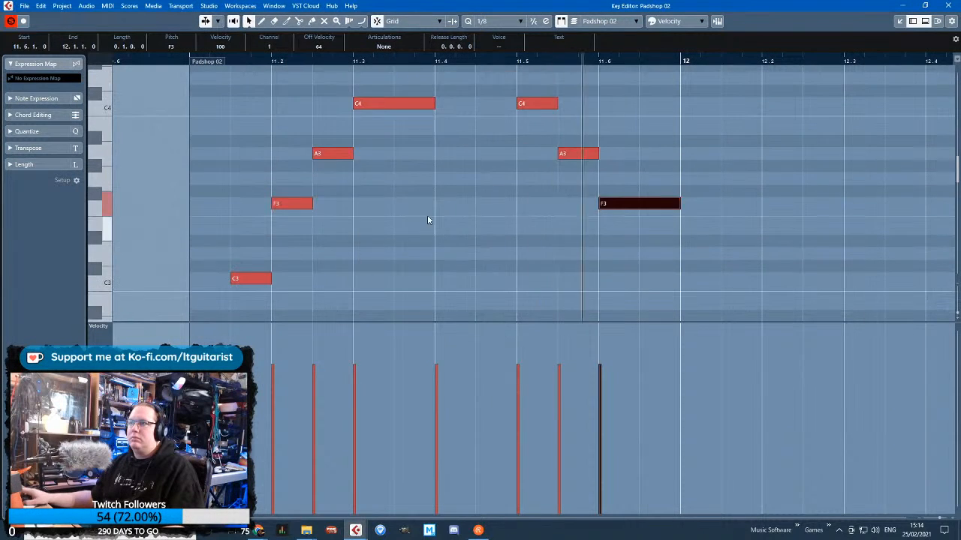
scroll(461, 223, "down", 2)
scroll(558, 223, "up", 2)
mouse_move(580, 202)
left_mouse_down()
mouse_move(662, 203)
mouse_move(582, 210)
mouse_move(595, 210)
left_mouse_up()
scroll(336, 242, "up", 3)
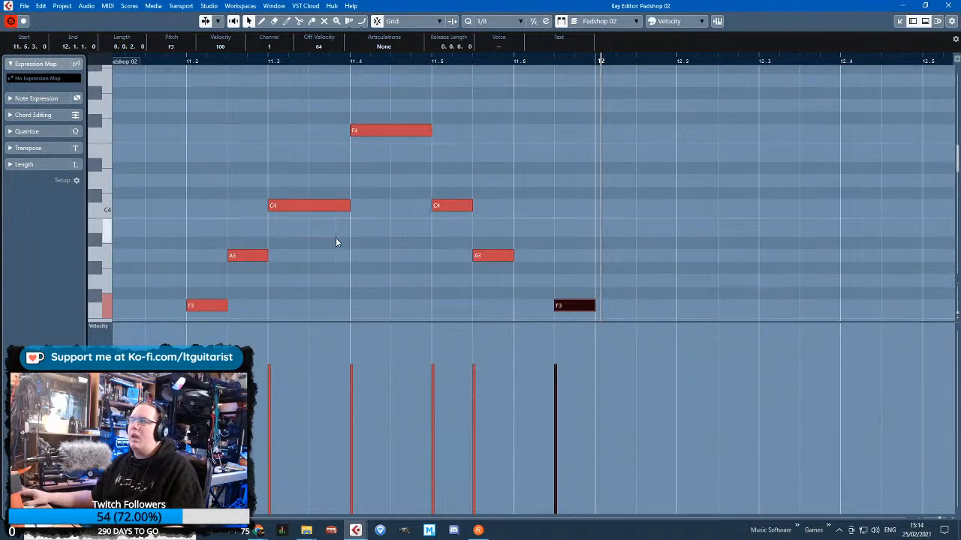
Shorten C4 at 11.3 and F4 at 11.4 to half their length, matching the neighbouring notes
left_click_drag(347, 206, 308, 206)
left_click(425, 129)
left_click_drag(426, 131, 398, 133)
left_click(323, 154)
Switch the controller lane below the notes from Velocity to CC 64 (Sustain)
scroll(259, 184, "left", 3)
scroll(250, 194, "down", 6)
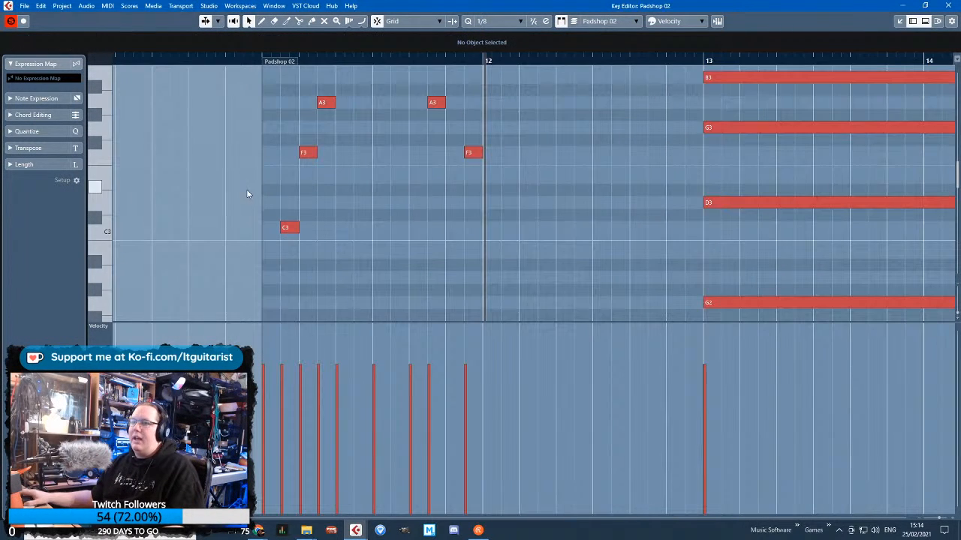
key("ctrl+a")
left_click(99, 327)
left_click(135, 262)
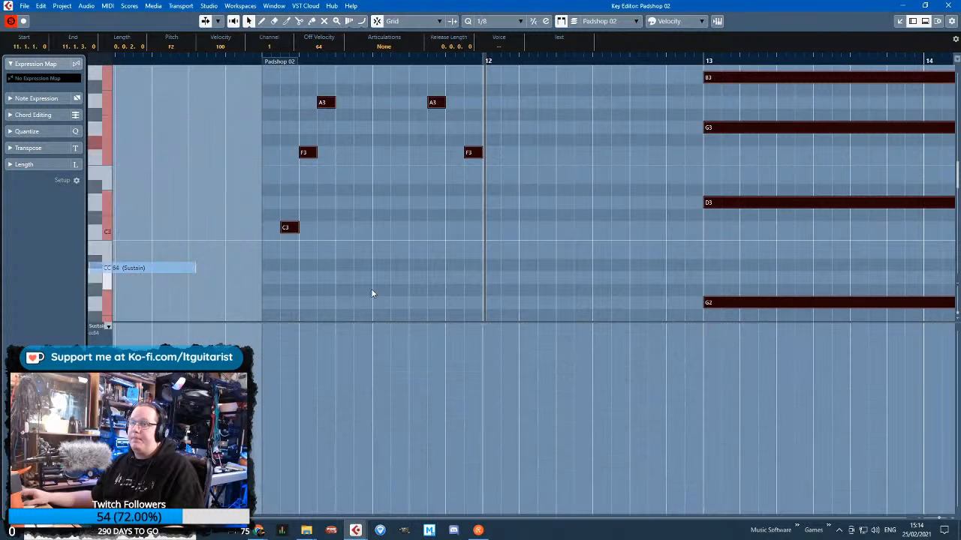
left_click(370, 292)
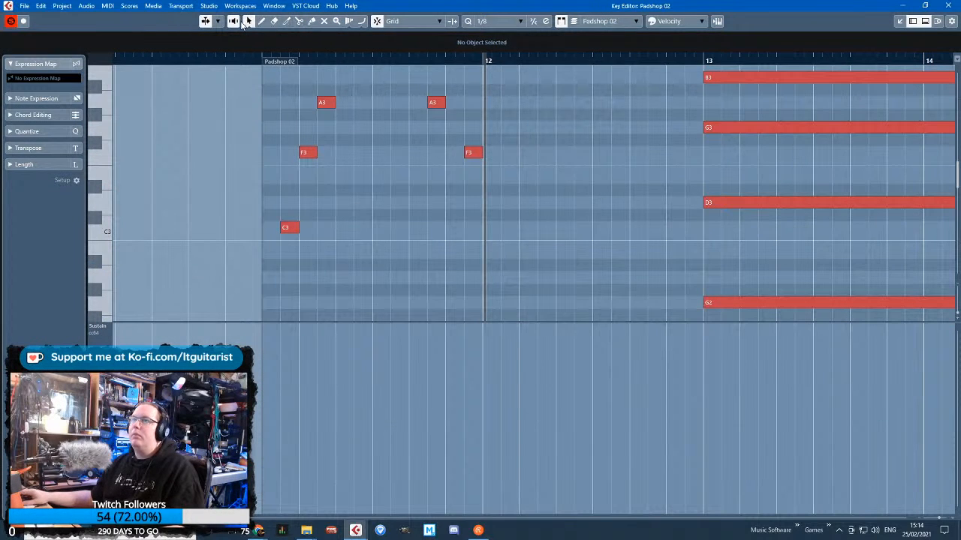
Draw a sustain event near the start of bar 11 and move it to 11.1.1.89 with value 126
left_click(244, 22)
left_click(263, 21)
left_click(293, 371)
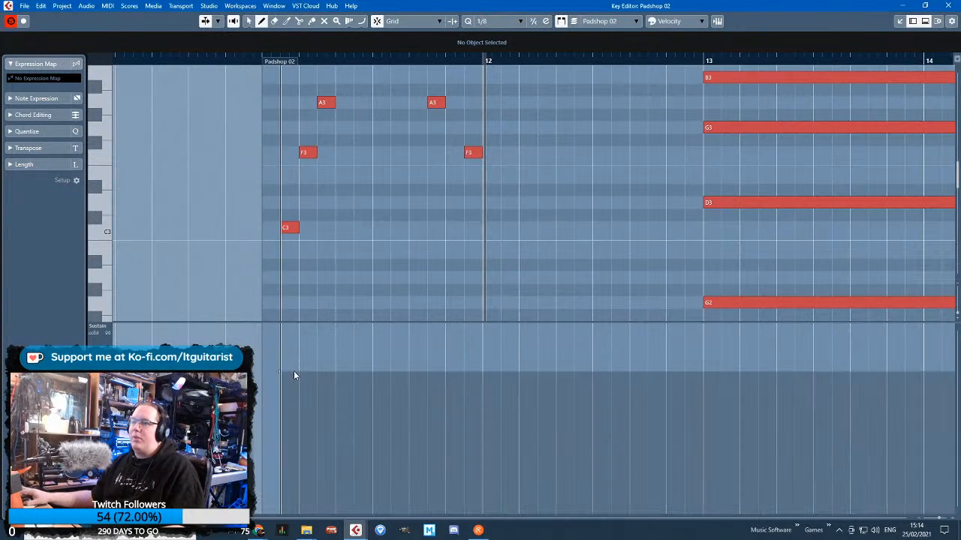
key("1")
mouse_move(281, 371)
left_mouse_down()
mouse_move(281, 326)
mouse_move(268, 324)
left_mouse_up()
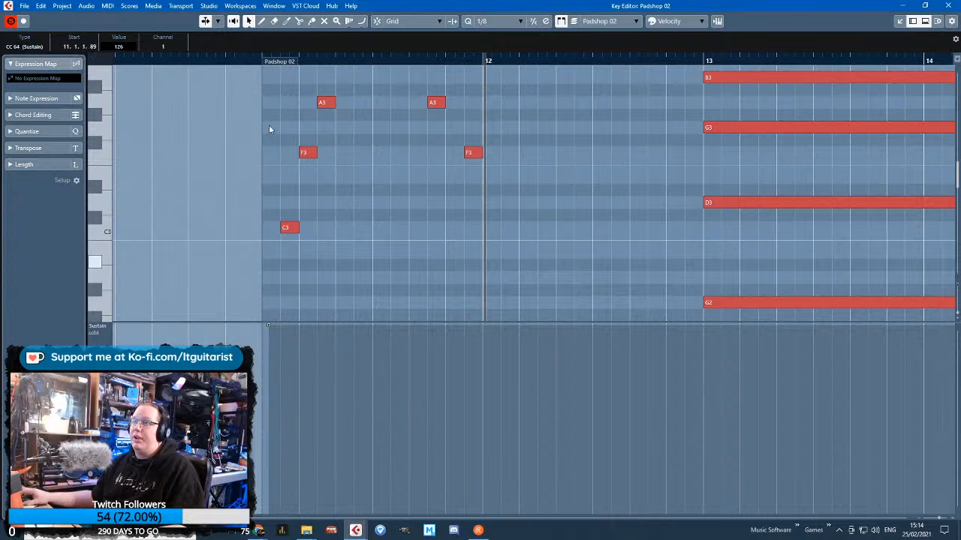
Extend the part's start back to 10.5 and place a sustain event of value 0 at 11.1.1.10
left_click_drag(279, 68, 207, 65)
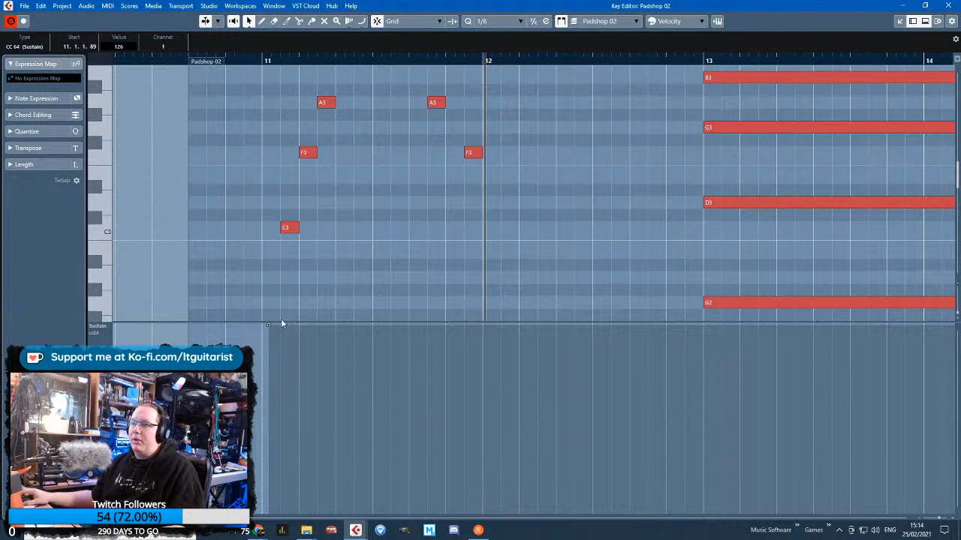
left_click_drag(284, 328, 262, 509)
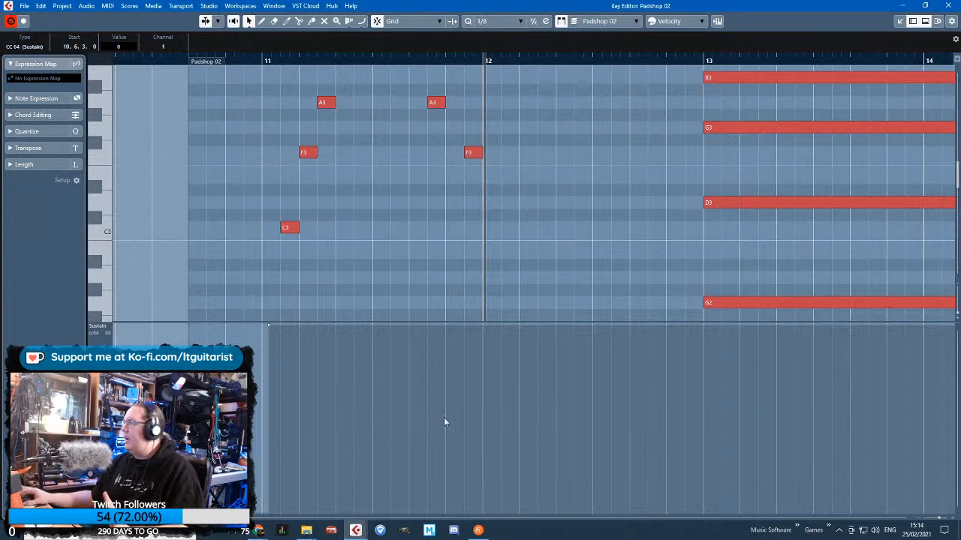
left_click_drag(322, 59, 246, 118)
scroll(251, 135, "down", 4)
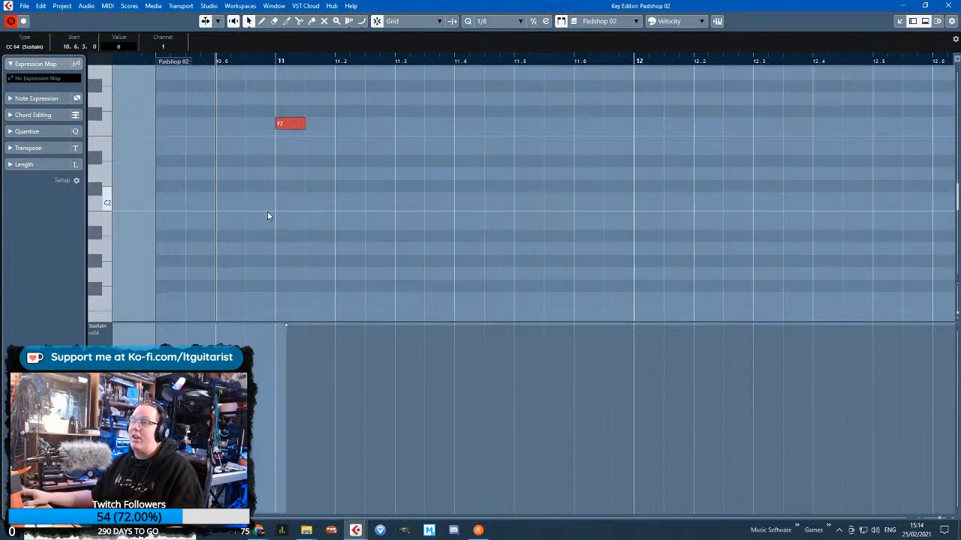
scroll(197, 384, "up", 2)
left_click(271, 516)
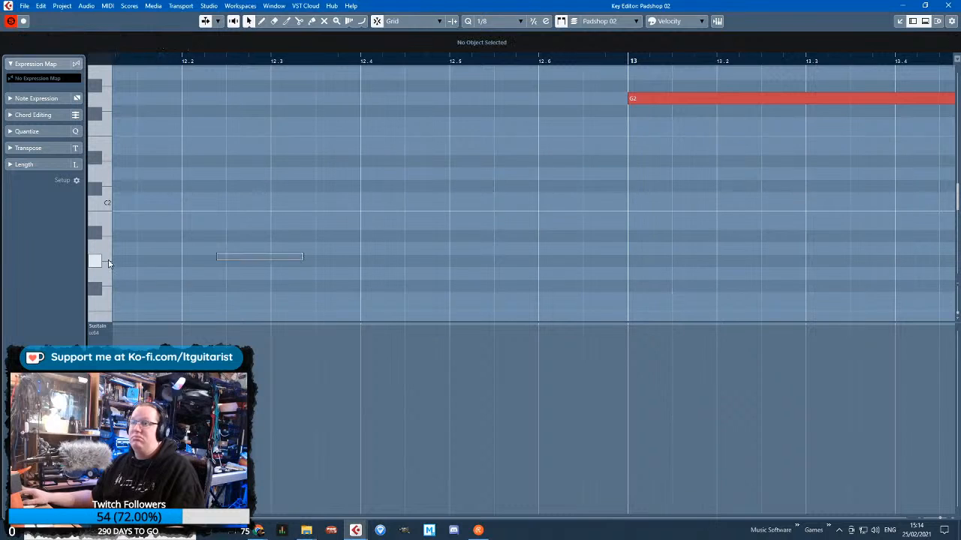
scroll(248, 303, "down", 6)
scroll(323, 288, "up", 7)
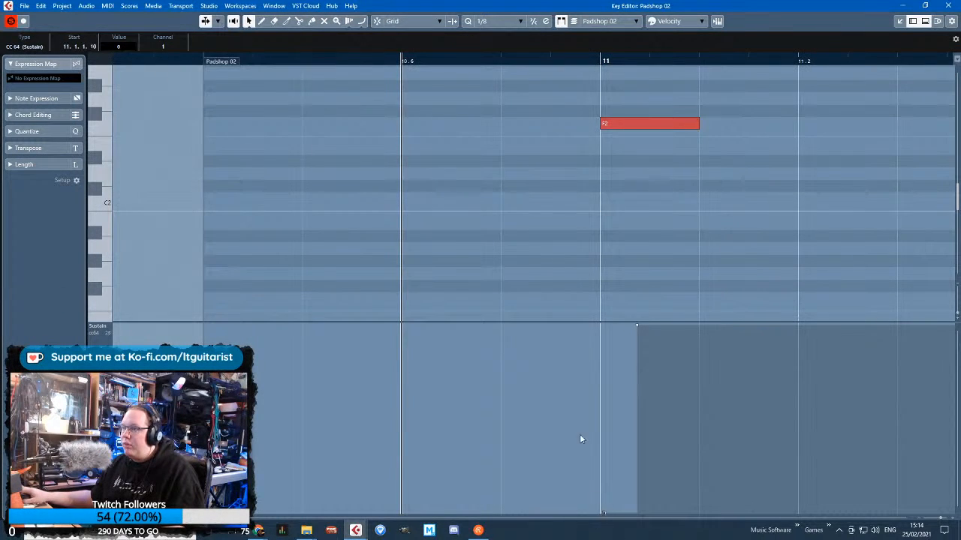
Move the pedal-down sustain event to 11.1.1.42 and raise it to 127
scroll(563, 368, "down", 3)
left_click(594, 328)
scroll(590, 328, "down", 3)
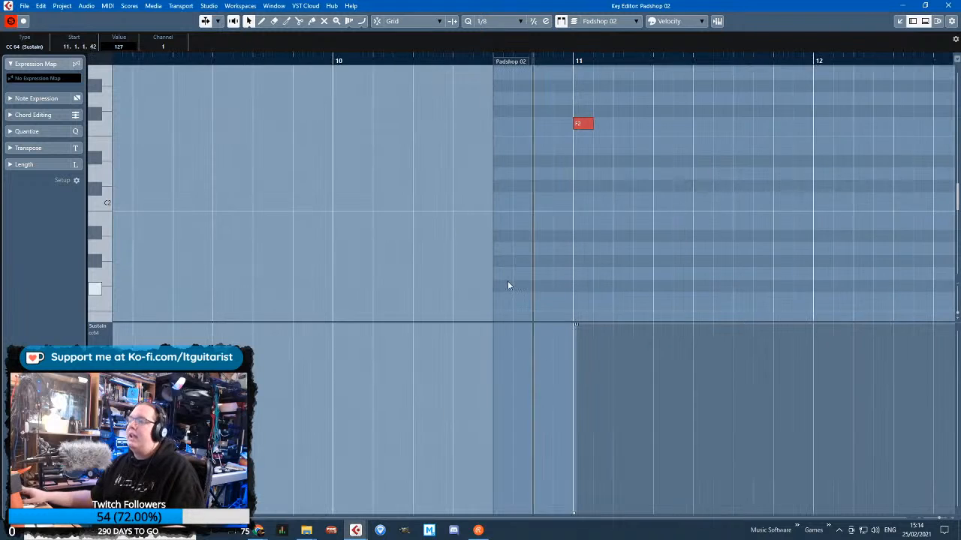
Play back the bar 11 phrase to hear it with the sustain pedal
key("space")
left_click(765, 250)
scroll(784, 214, "right", 4)
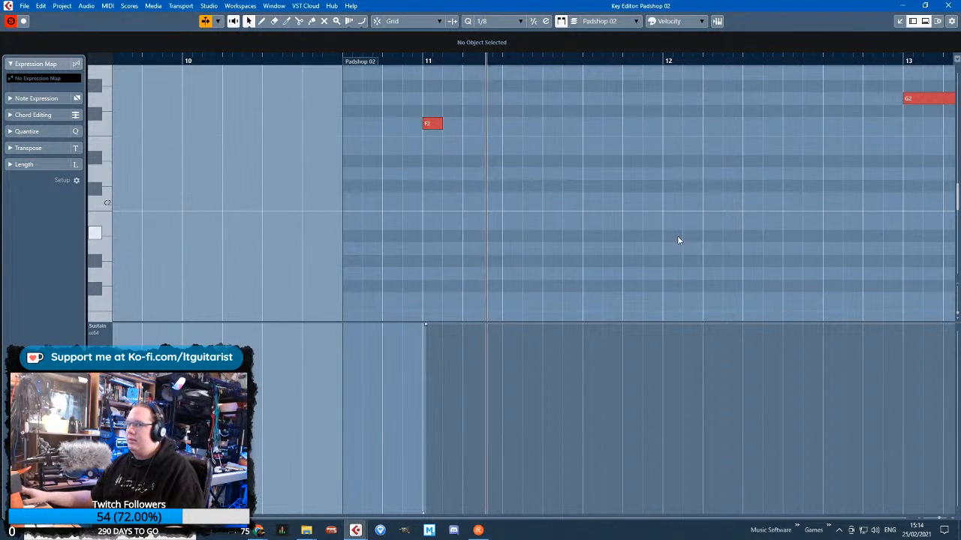
scroll(480, 246, "up", 3)
scroll(735, 263, "up", 5)
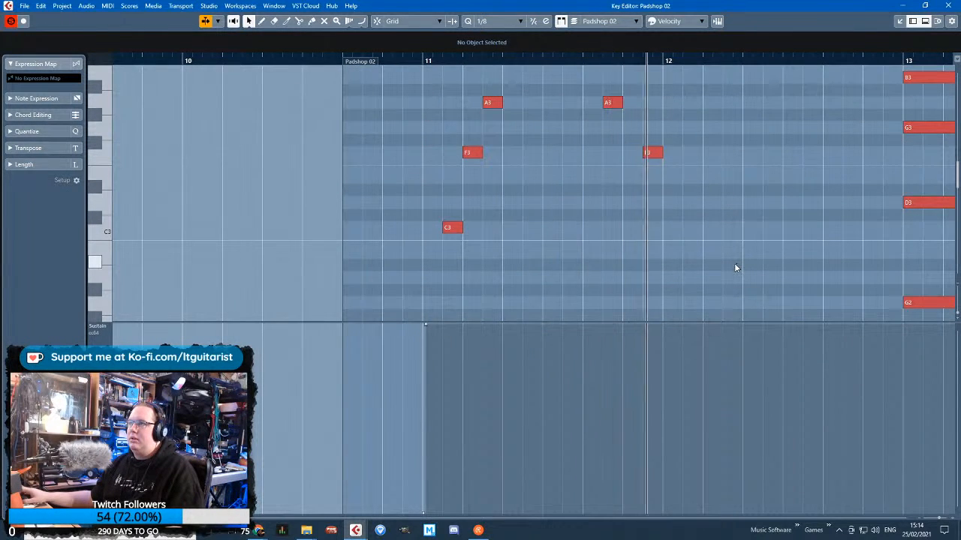
key("space")
scroll(711, 254, "down", 3)
scroll(737, 278, "up", 2)
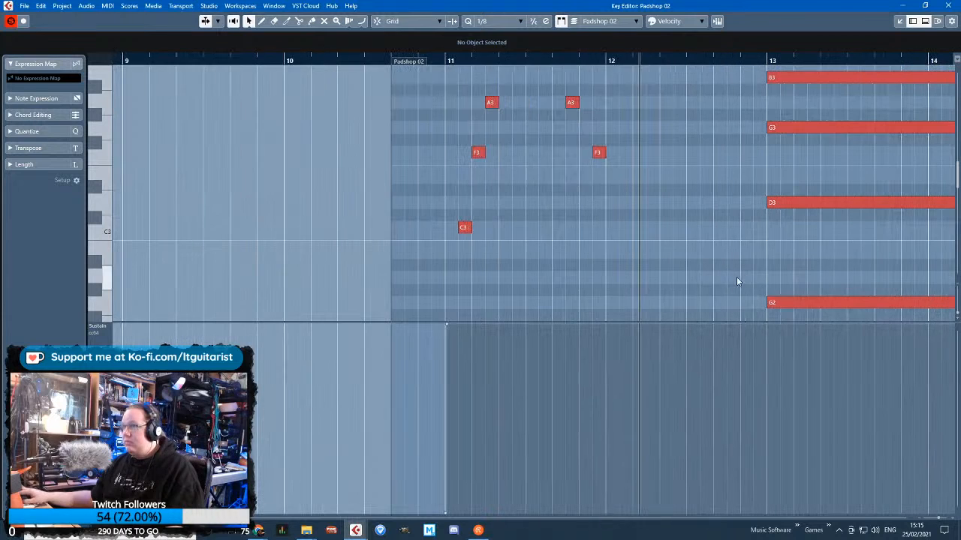
Select and delete the whole sustained chord at bar 13, from G2 up to G4
scroll(645, 251, "down", 7)
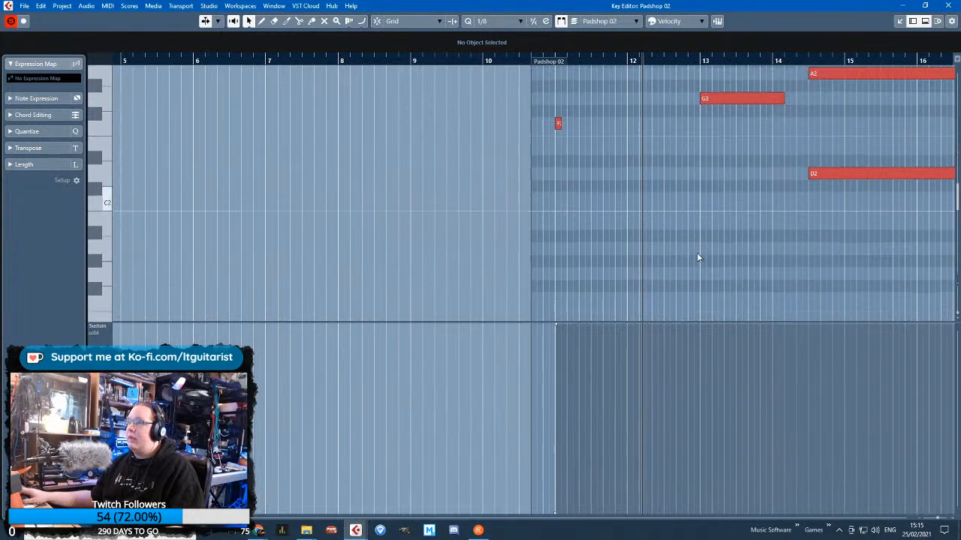
left_click_drag(753, 257, 765, 51)
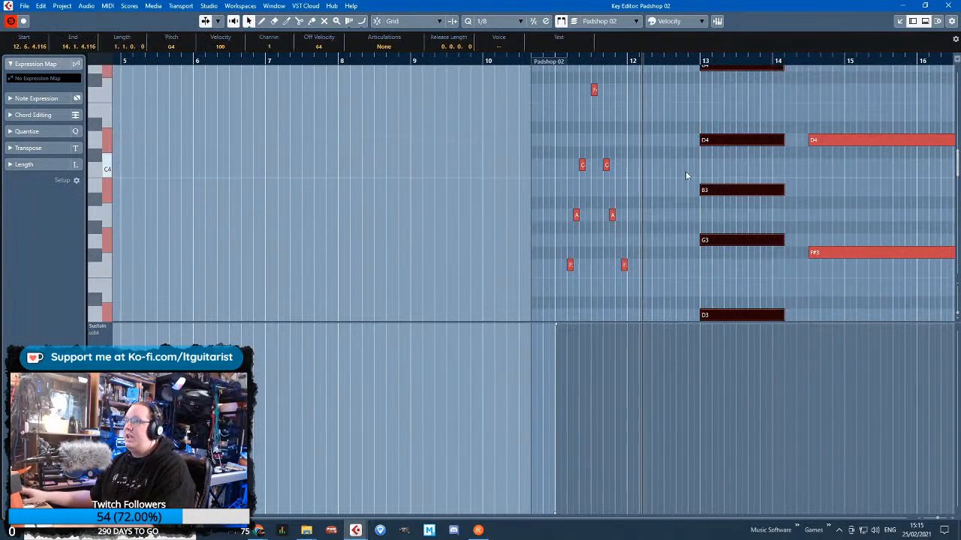
scroll(685, 170, "up", 2)
key("Delete")
Duplicate the bar 11 phrase to bar 13 and transpose the copy up two semitones to start on G2
left_click_drag(691, 150, 523, 324)
scroll(732, 281, "up", 3)
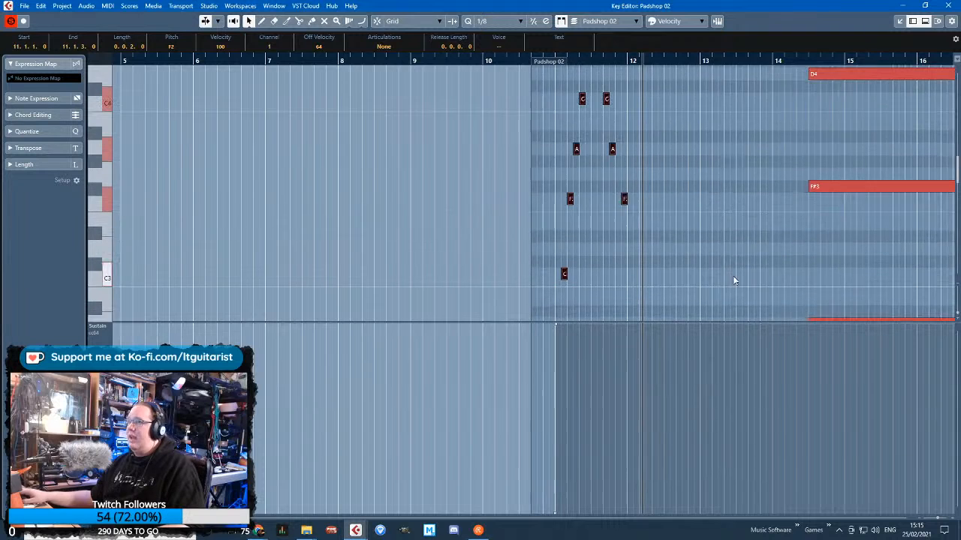
scroll(638, 259, "up", 3)
key("ctrl+d")
left_click_drag(508, 273, 667, 249)
Add a sustain pedal change at bar 13, releasing to 0 at 13.1.1.20 and going back to 127 at 13.1.2.35
left_click(656, 326)
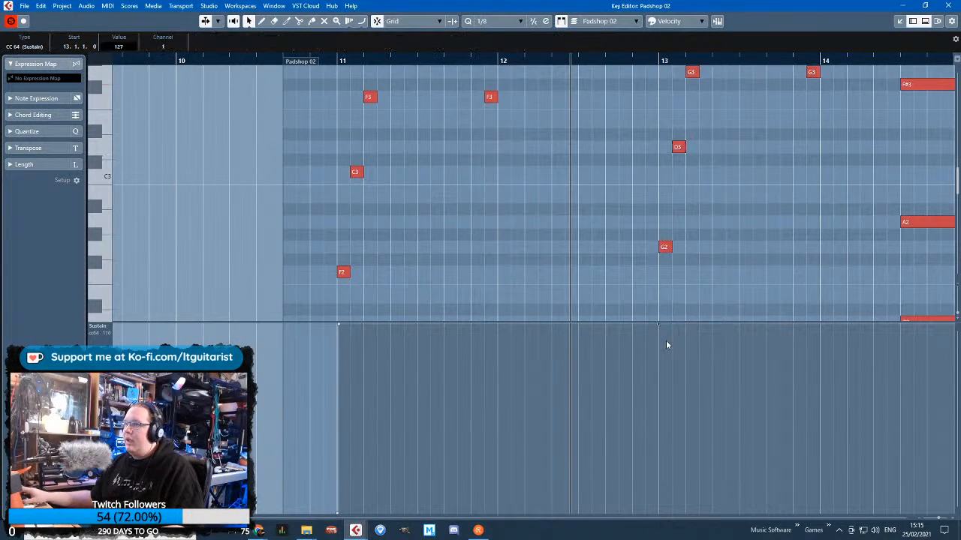
scroll(656, 324, "up", 3)
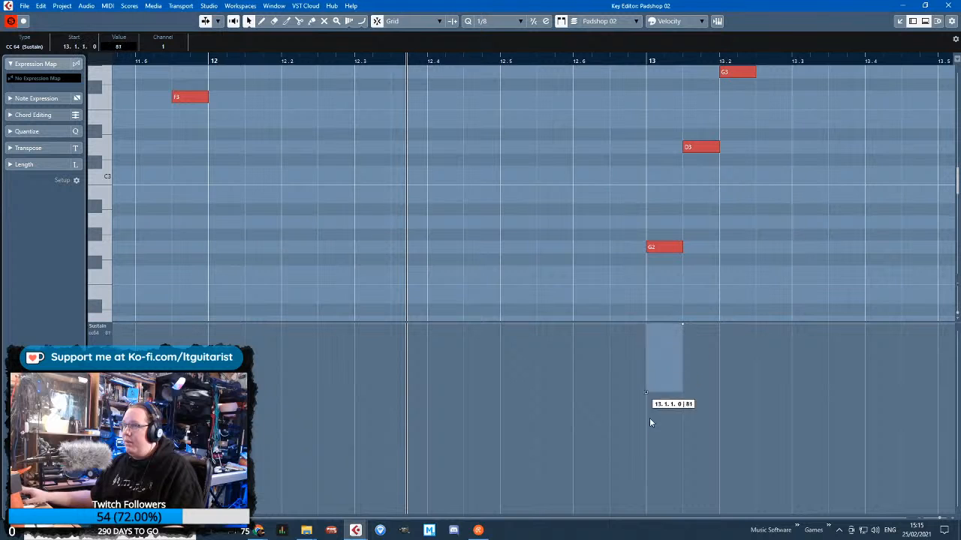
left_click_drag(650, 422, 650, 518)
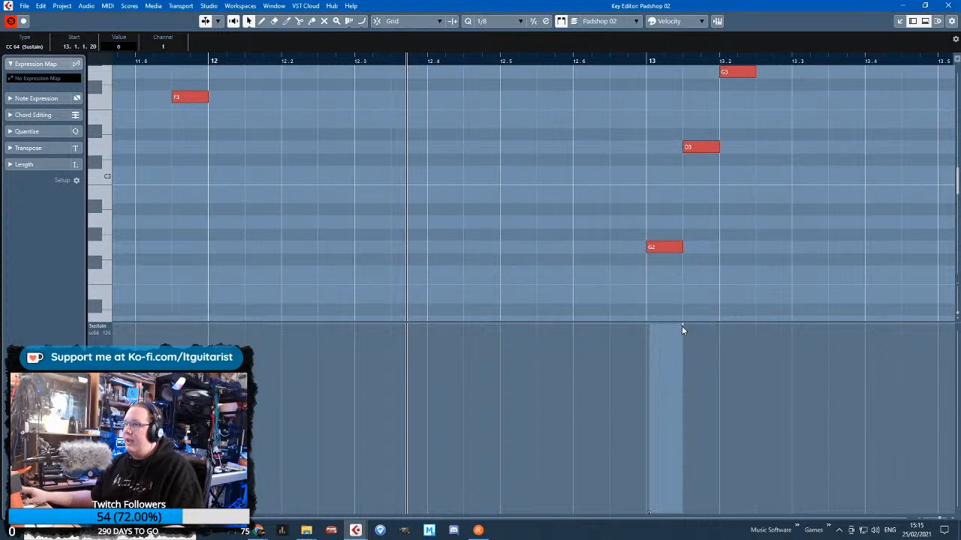
left_click_drag(682, 327, 671, 322)
scroll(601, 274, "down", 8)
scroll(612, 263, "down", 3)
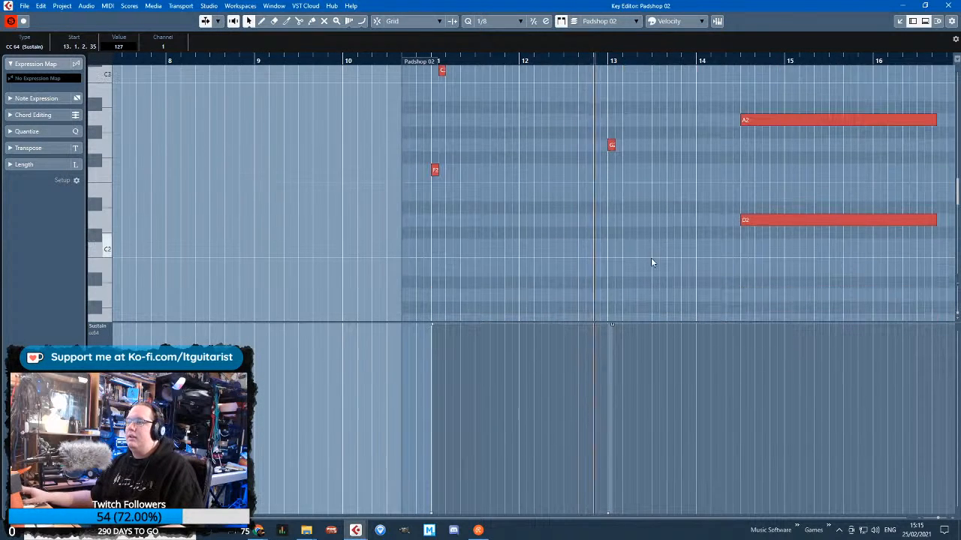
Copy the last G3 of the bar 13 phrase to 14.3.1.0 at pitch B3 and resume playback
scroll(746, 260, "up", 2)
scroll(751, 259, "up", 6)
scroll(772, 255, "up", 3)
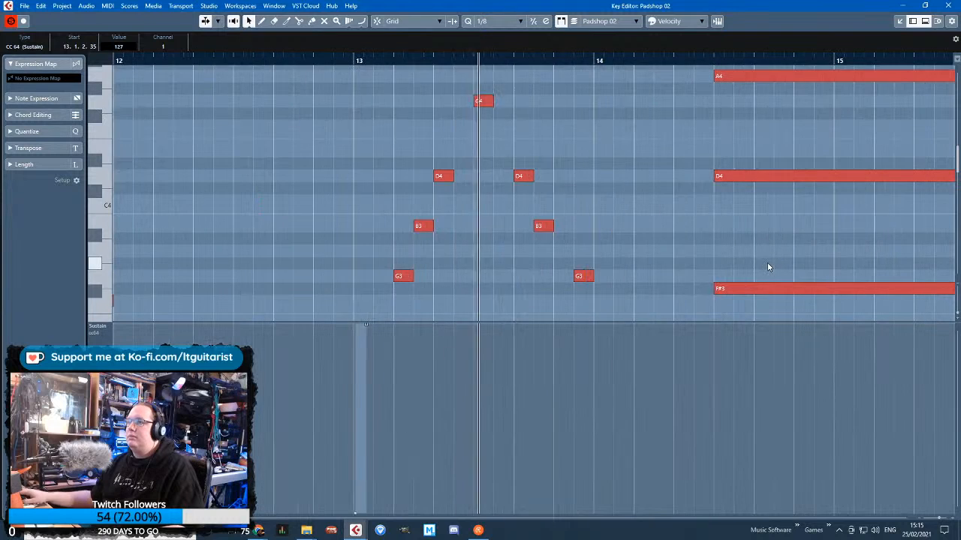
scroll(660, 266, "down", 3)
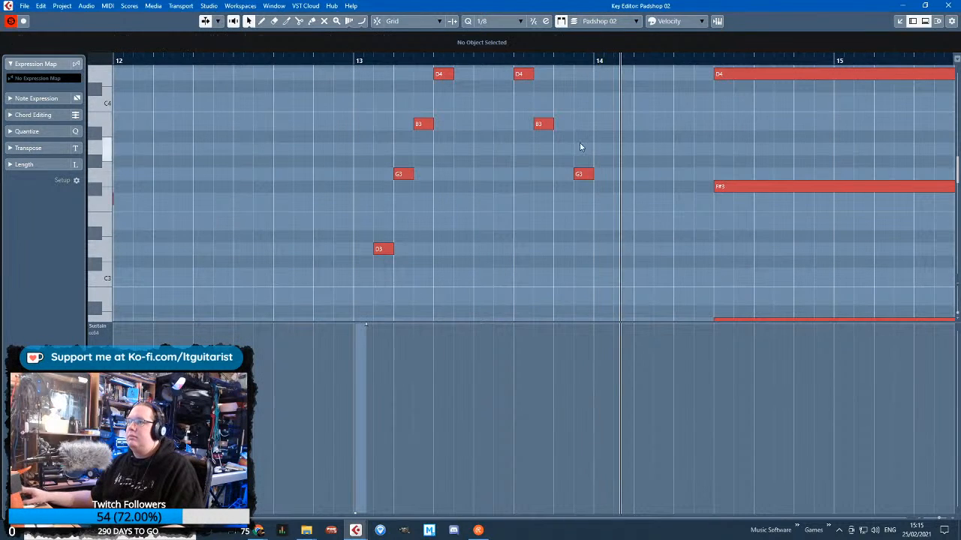
left_click_drag(587, 174, 692, 124)
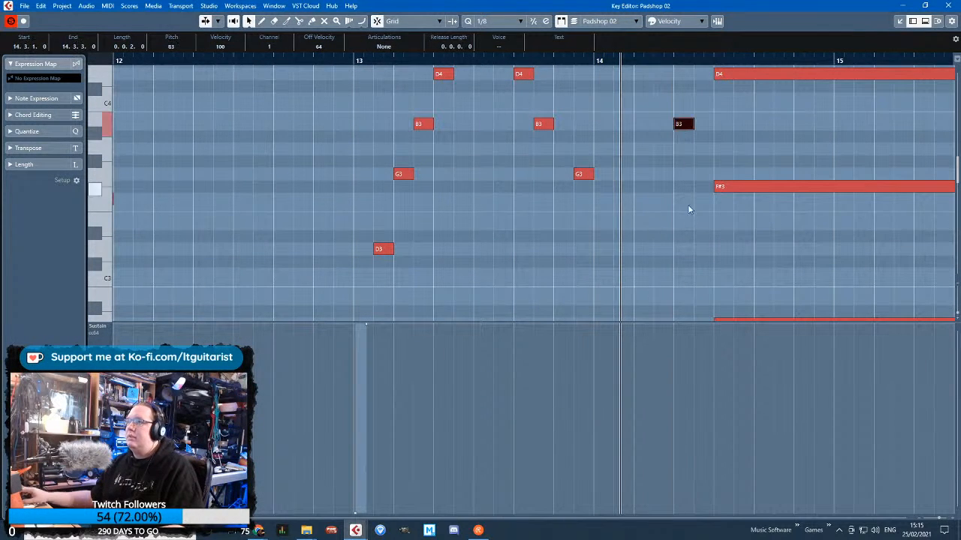
key("space")
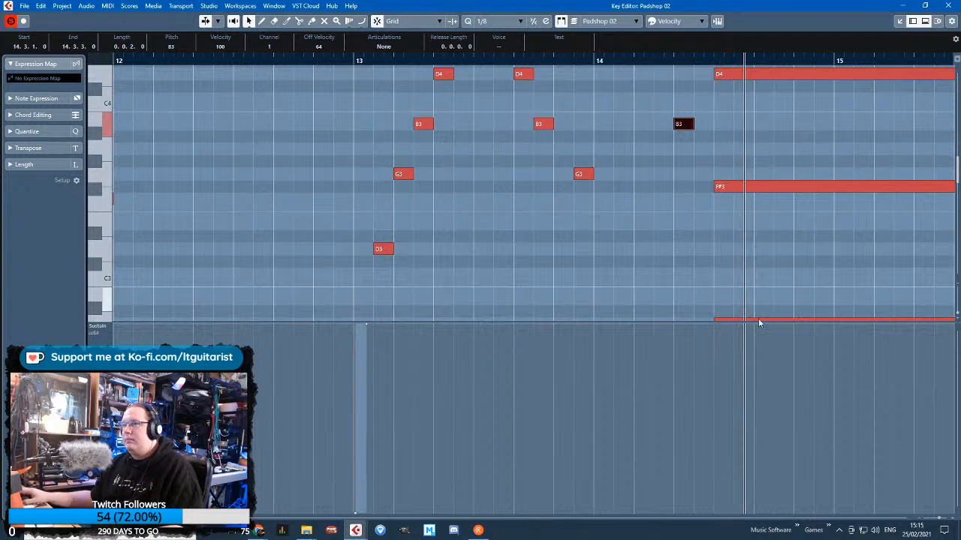
Add a sustain pedal change under the final chord at 14.4, with the pedal-down event at 14.4.1.92 and value 127
scroll(757, 323, "down", 5)
key("h")
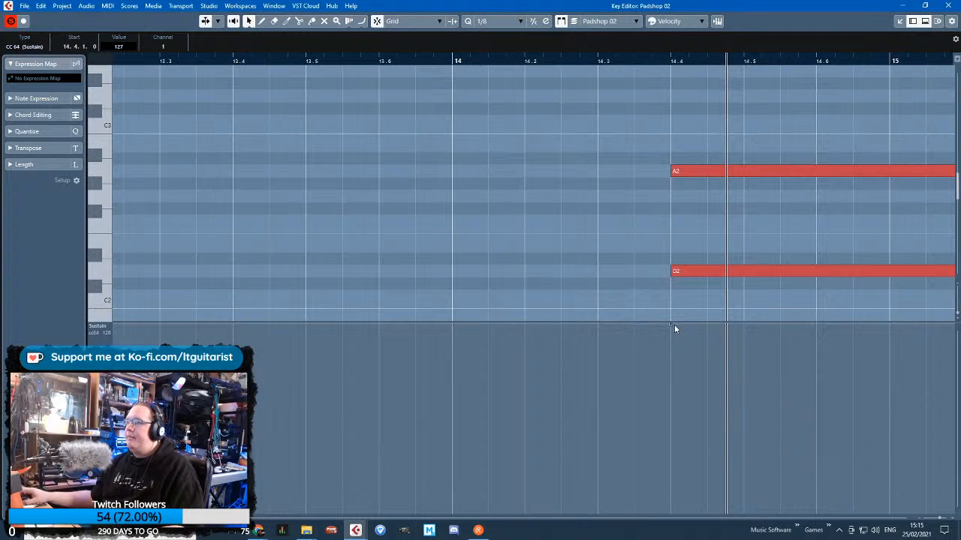
left_click_drag(671, 324, 689, 301)
Play back the transition from bar 14 into the final chord and examine its low notes
left_click_drag(624, 61, 505, 63)
key("space")
key("g")
key("g")
key("g")
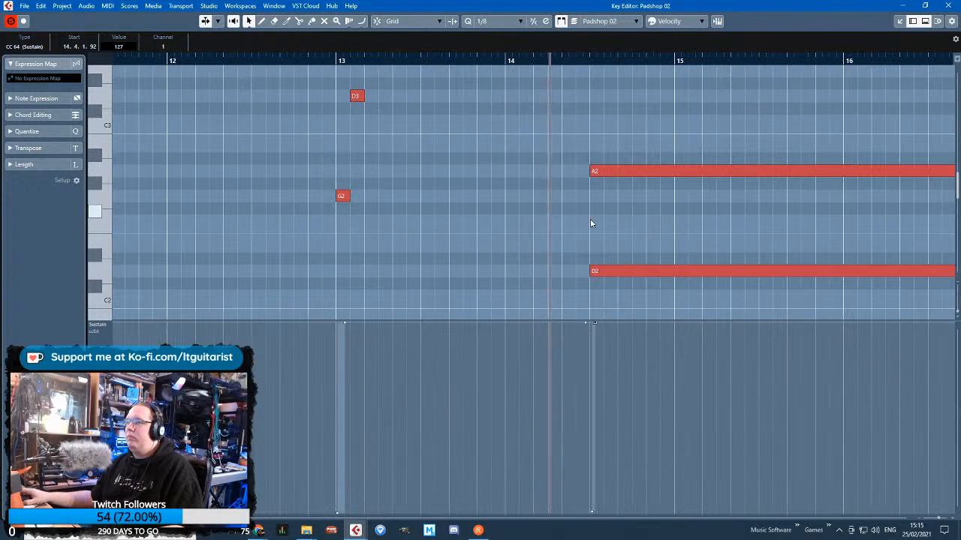
scroll(592, 290, "up", 3)
scroll(600, 297, "down", 6)
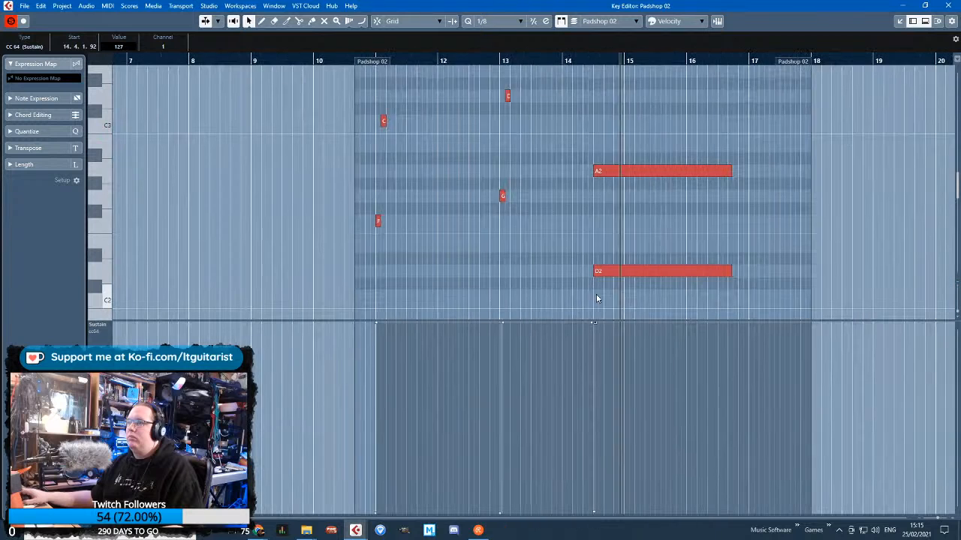
scroll(597, 289, "down", 3)
scroll(679, 197, "up", 4)
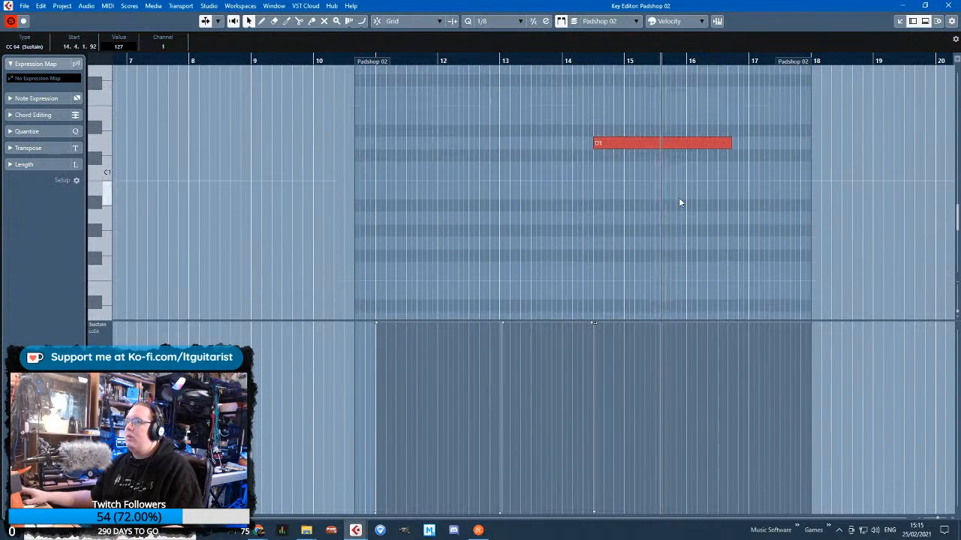
Lower the final chord's D2 note to A1
left_click(705, 216)
scroll(687, 192, "down", 4)
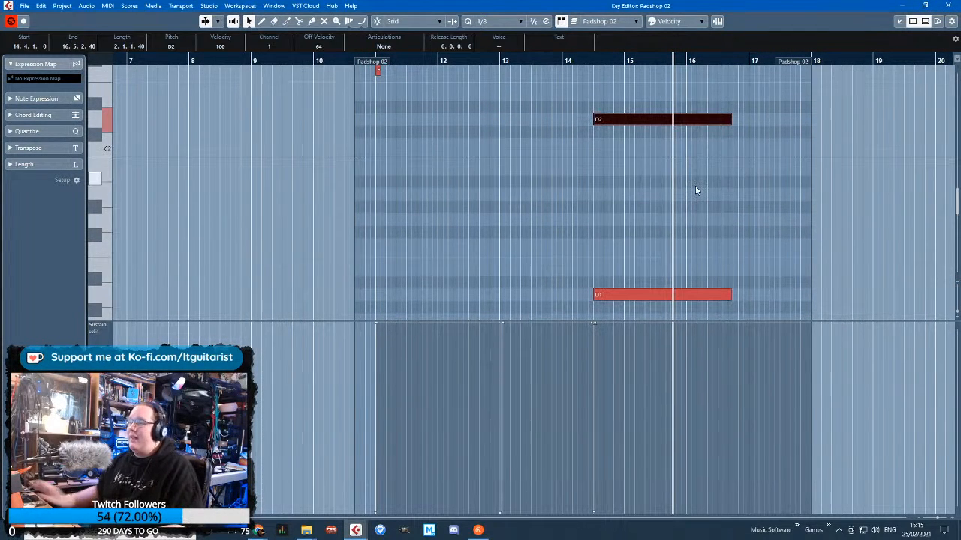
key("Down")
key("Down")
key("Down")
key("Down")
key("Down")
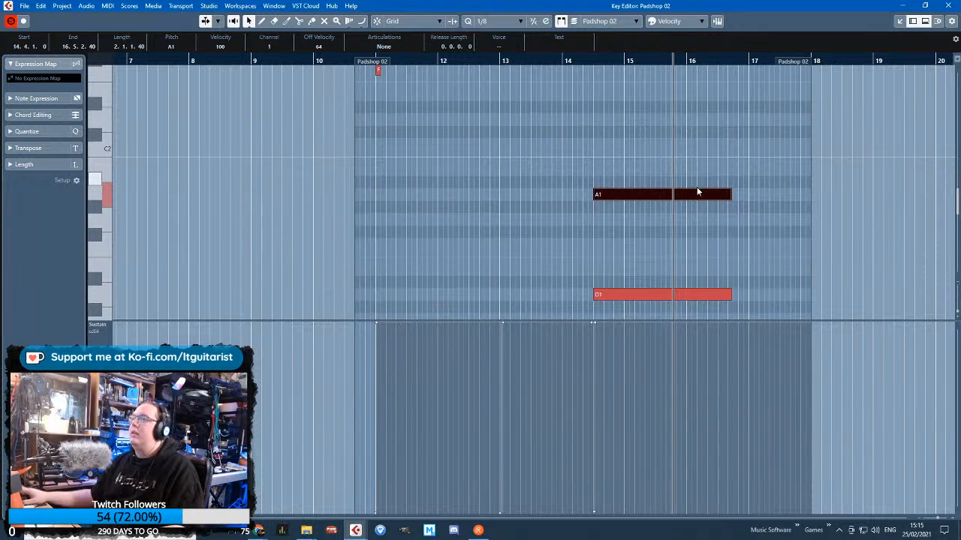
Transpose the final chord's top A4 note down an octave to A3
scroll(694, 192, "up", 7)
scroll(686, 184, "down", 4)
left_click_drag(693, 140, 655, 217)
scroll(659, 204, "up", 8)
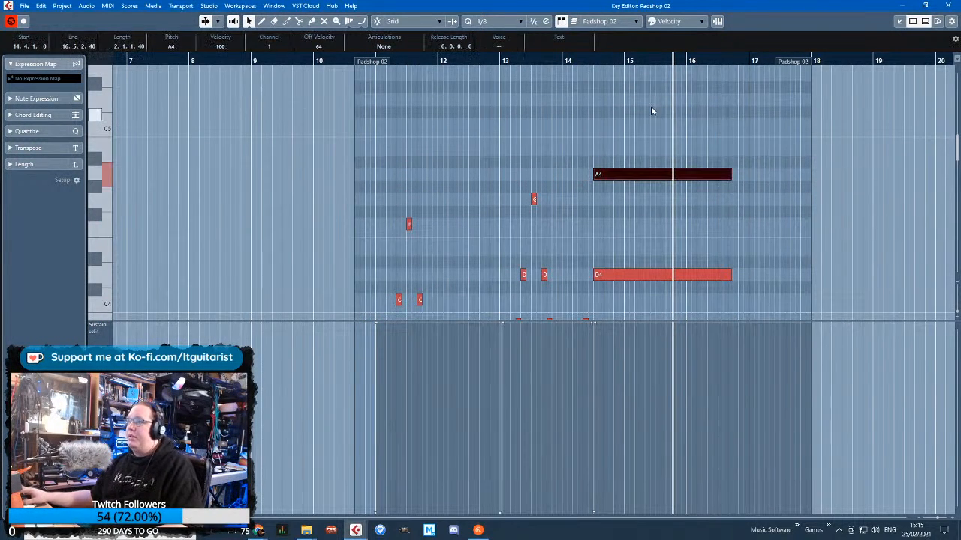
key("shift+Down")
scroll(650, 106, "down", 6)
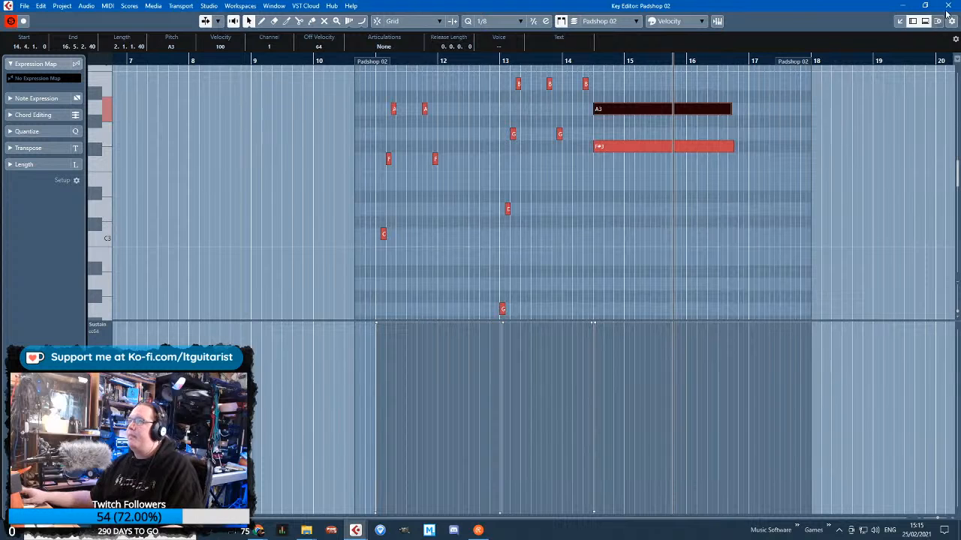
Trim the starts of the final chord's notes to about 14.4.1.55, just after the pedal change, and close the Key Editor
scroll(626, 208, "up", 5)
left_click(424, 149)
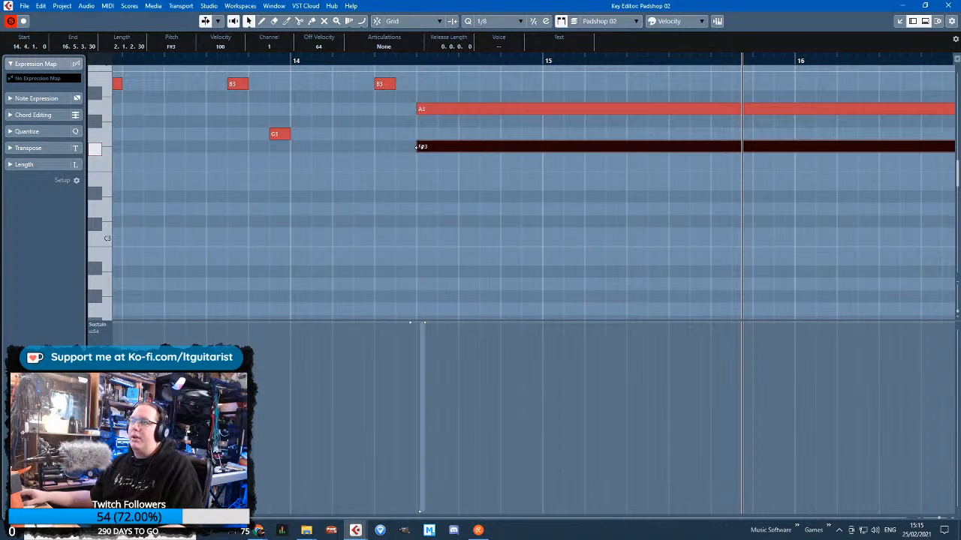
mouse_move(417, 146)
left_mouse_down()
mouse_move(420, 109)
mouse_move(420, 134)
mouse_move(431, 134)
left_mouse_up()
scroll(428, 157, "down", 8)
left_click(422, 157)
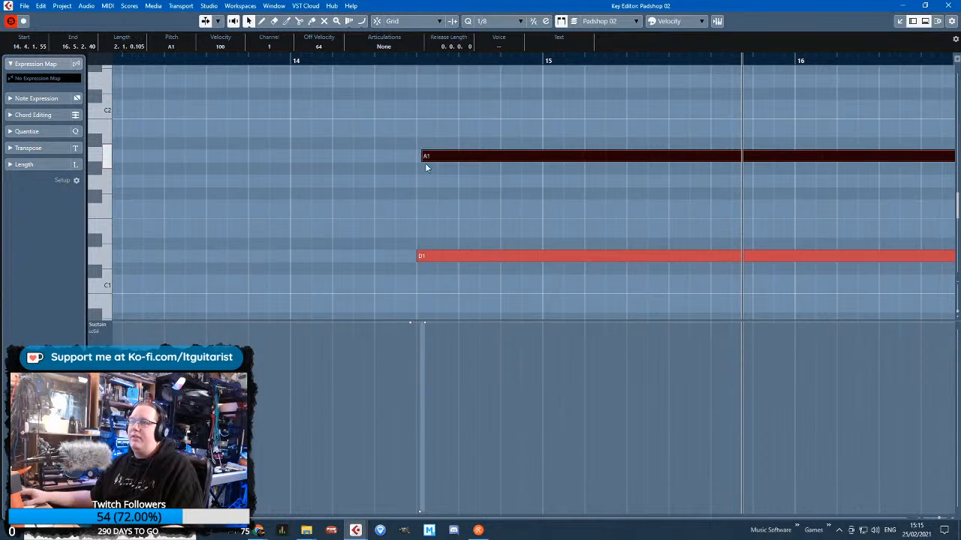
left_click_drag(416, 257, 423, 258)
left_click(947, 5)
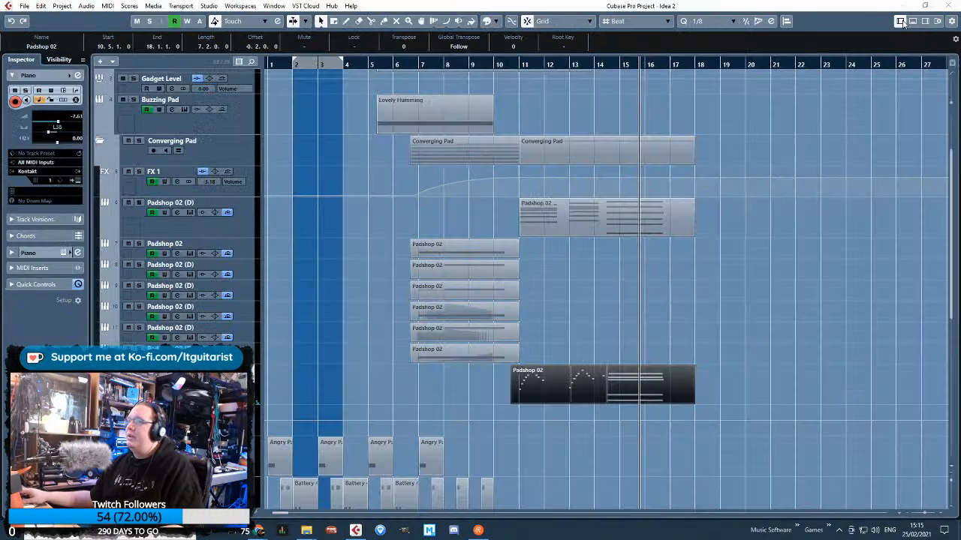
Add Piano volume automation points of -0.81 at 11.1.1.0, near the start of the final chord and at 17.3.3.55
scroll(574, 320, "up", 3, "ctrl")
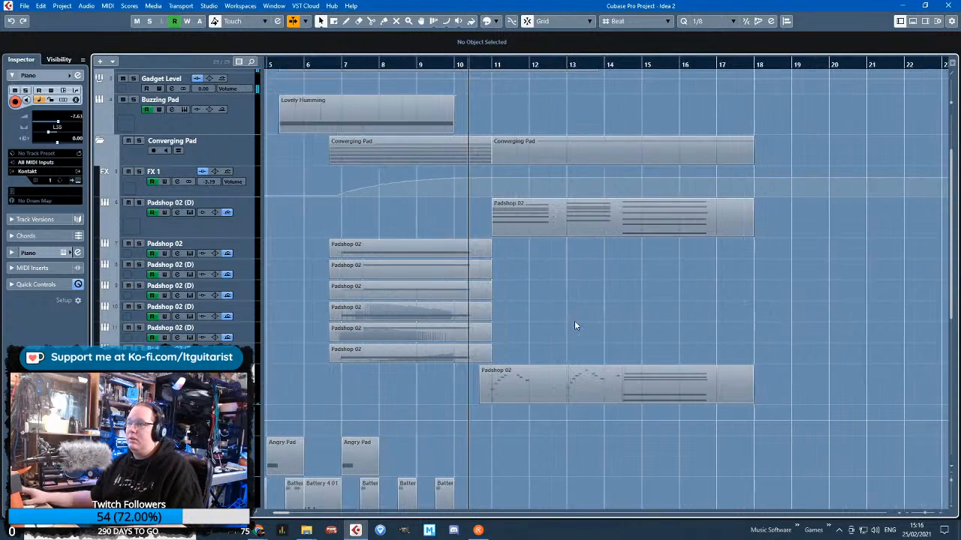
left_click(473, 413)
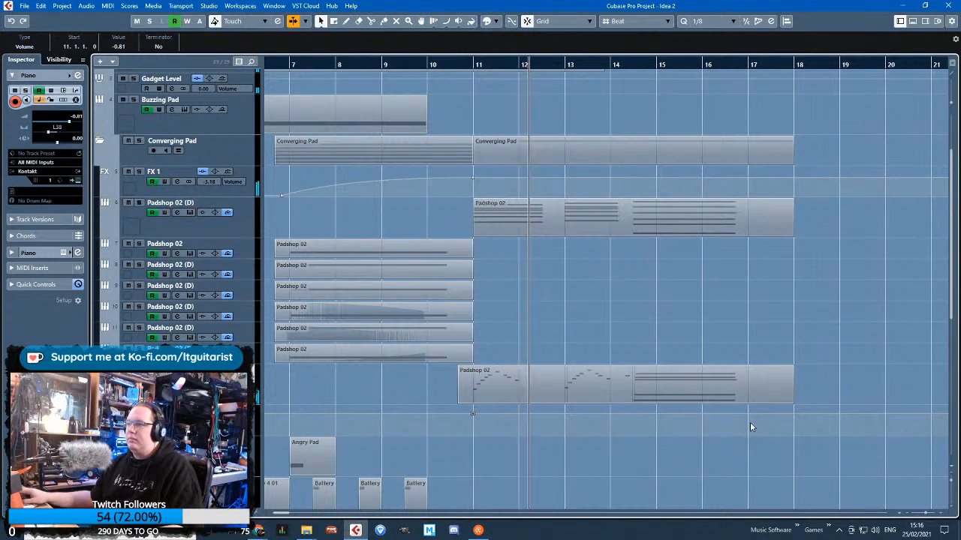
scroll(750, 421, "down", 2)
scroll(697, 422, "down", 7, "ctrl")
scroll(345, 363, "up", 7, "ctrl")
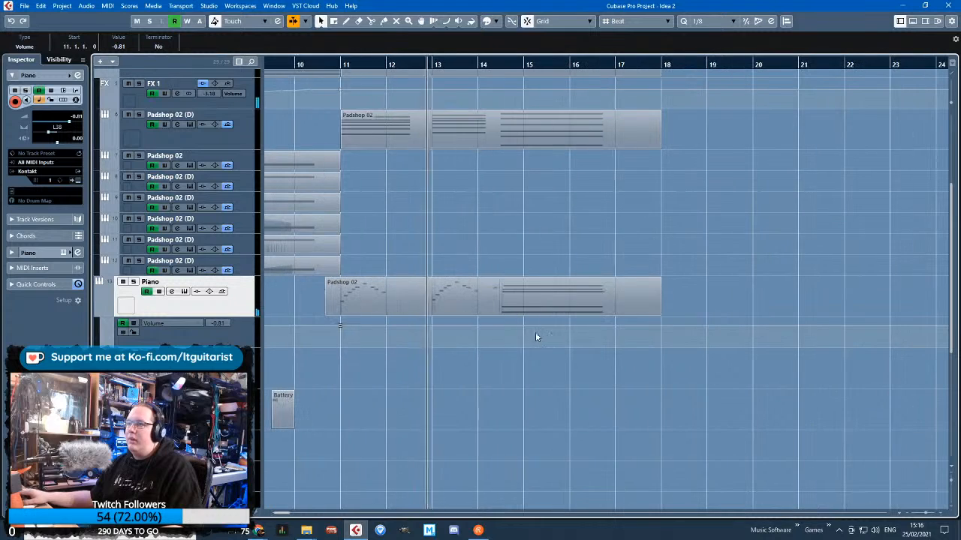
scroll(635, 330, "up", 4)
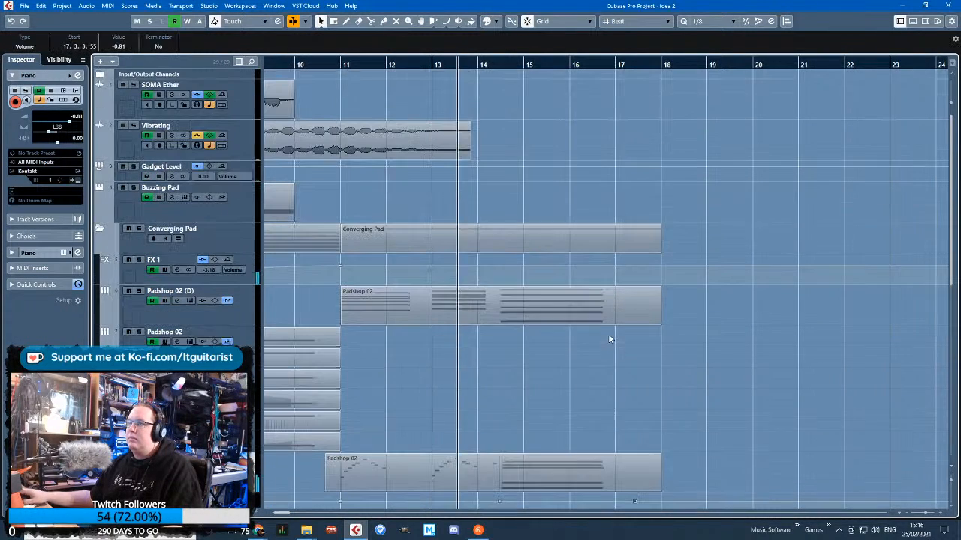
Listen to the arrangement through bar 17 to judge the piano against the pads
scroll(508, 304, "down", 2, "ctrl")
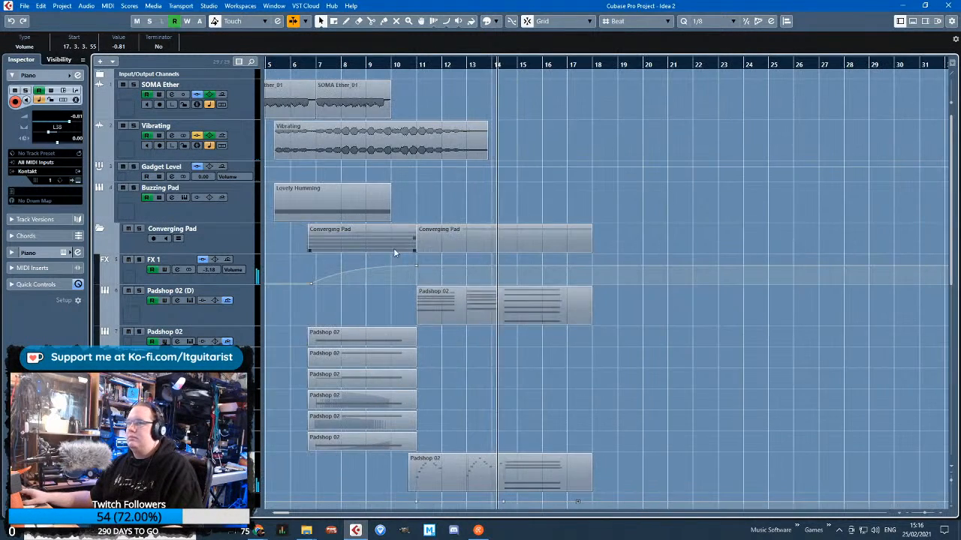
scroll(507, 338, "down", 4)
scroll(503, 374, "up", 3, "ctrl")
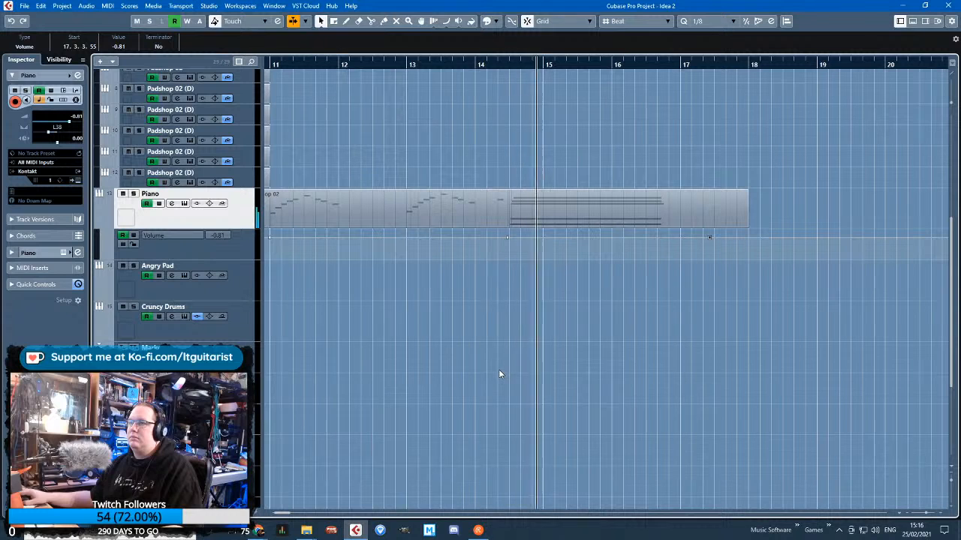
scroll(518, 351, "up", 4)
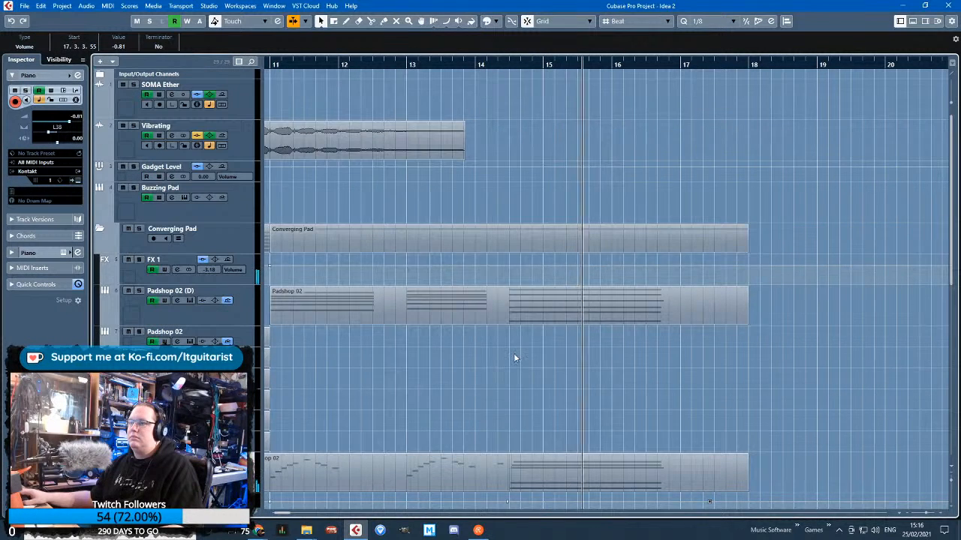
scroll(498, 378, "down", 2, "ctrl")
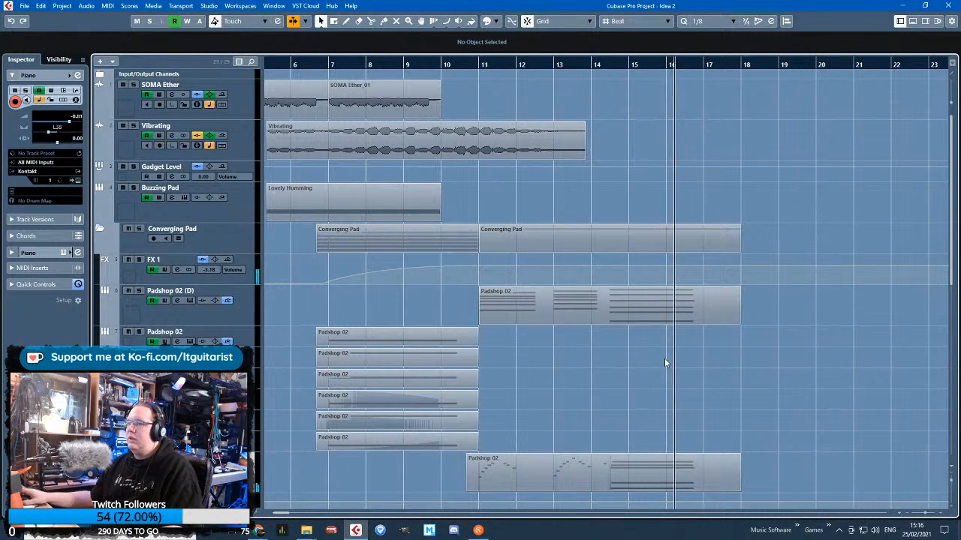
scroll(665, 362, "down", 4)
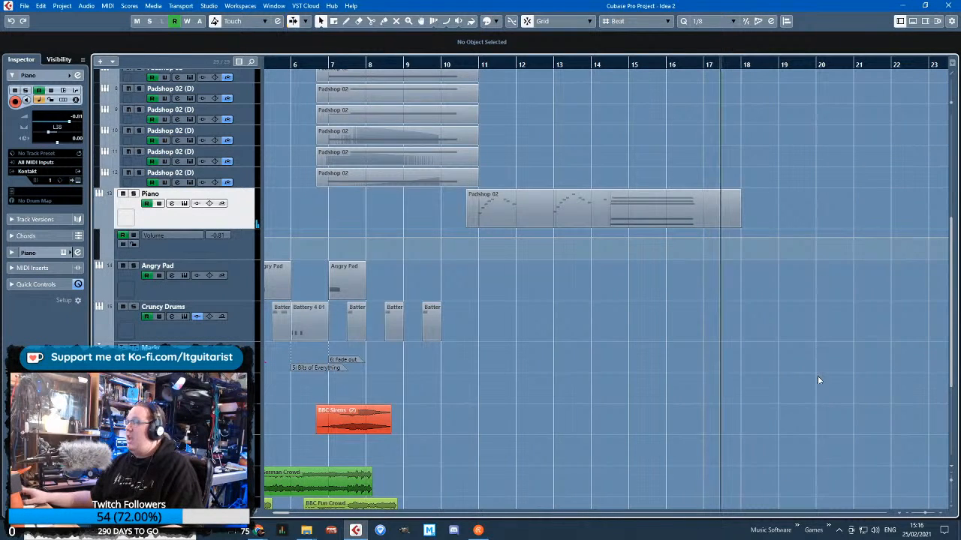
Fade the Piano volume from -0.81 and the FX 1 volume from -3.18 at 17.1.1.0 to silence at bar 18, using curves
scroll(818, 376, "up", 4)
left_click_drag(738, 66, 665, 435)
left_click(724, 412)
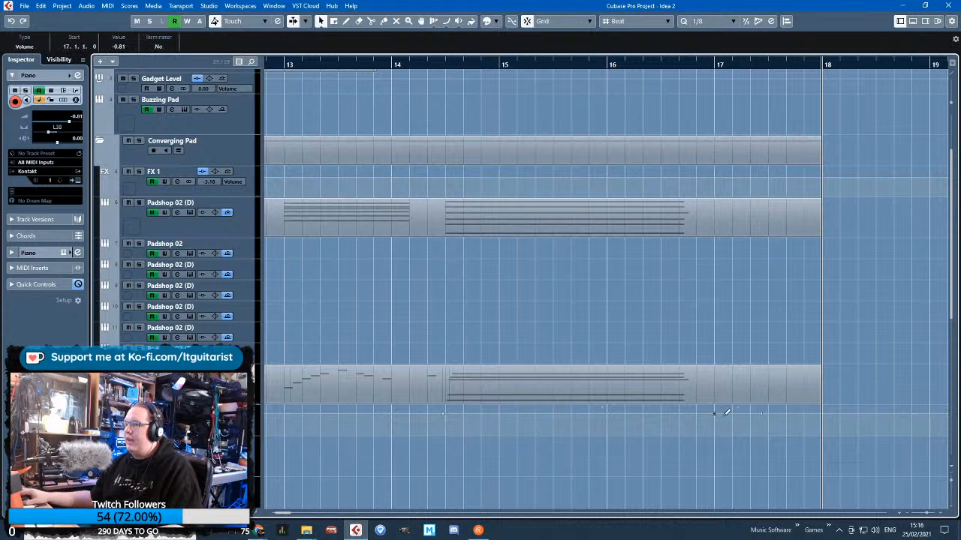
left_click_drag(764, 422, 824, 467)
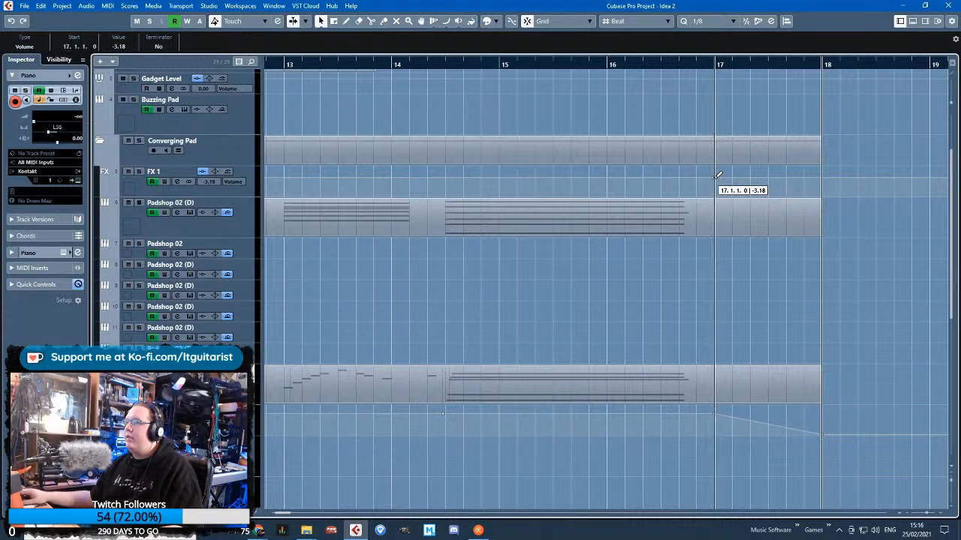
left_click_drag(822, 173, 825, 200)
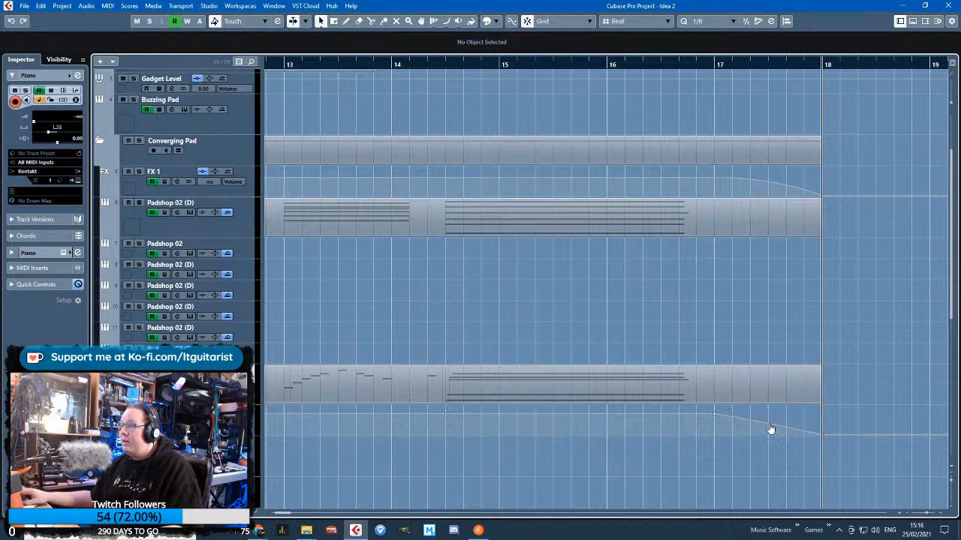
Play back the arrangement from just before bar 11 to hear the piano section
scroll(775, 426, "down", 4)
left_click(548, 64)
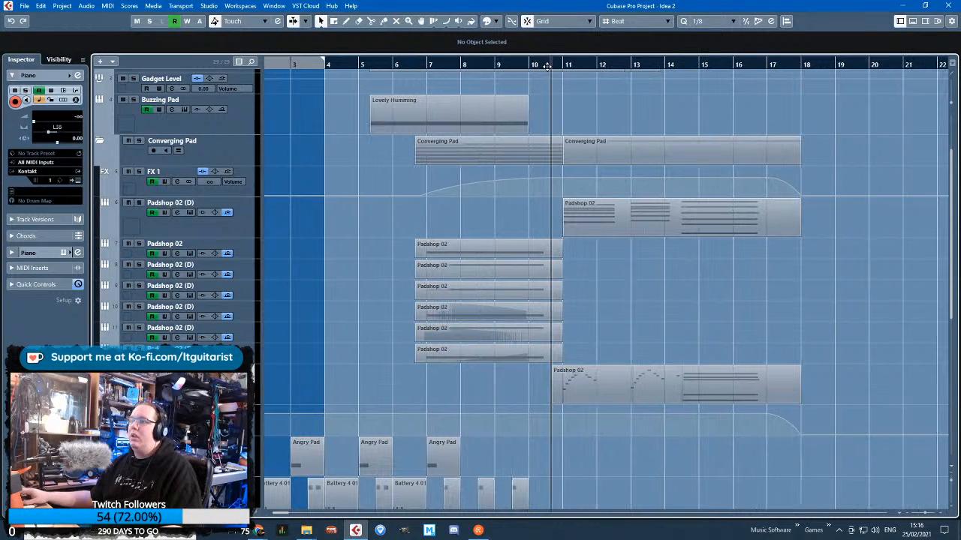
key("space")
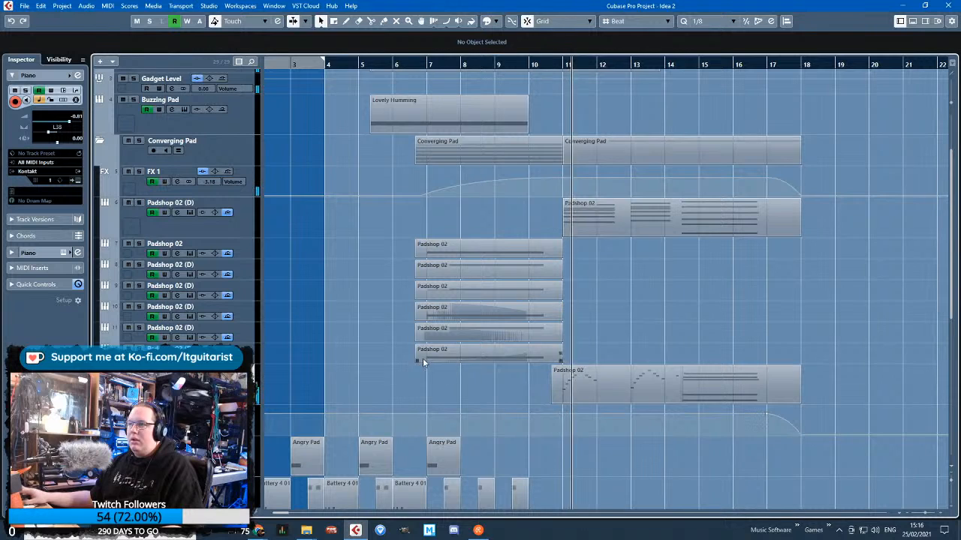
scroll(443, 372, "down", 3)
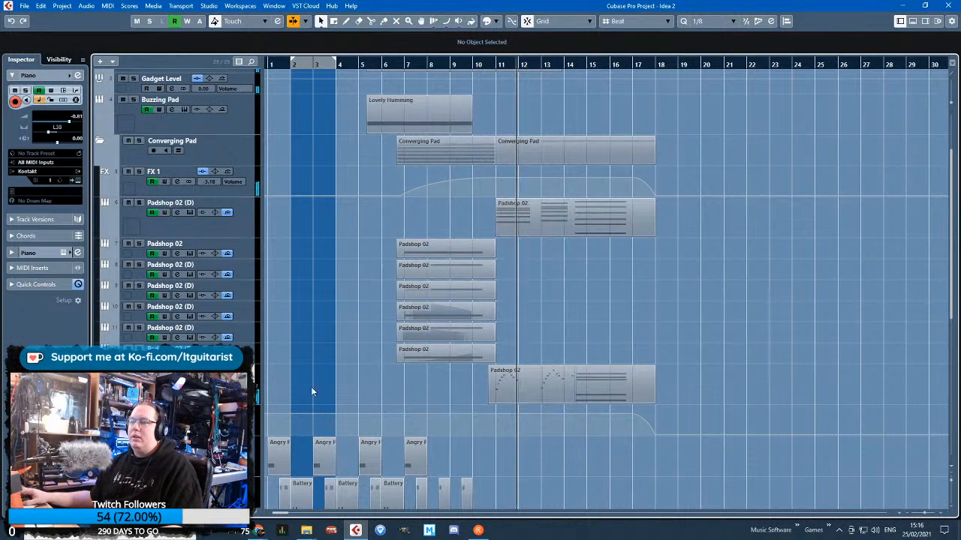
scroll(322, 383, "up", 1)
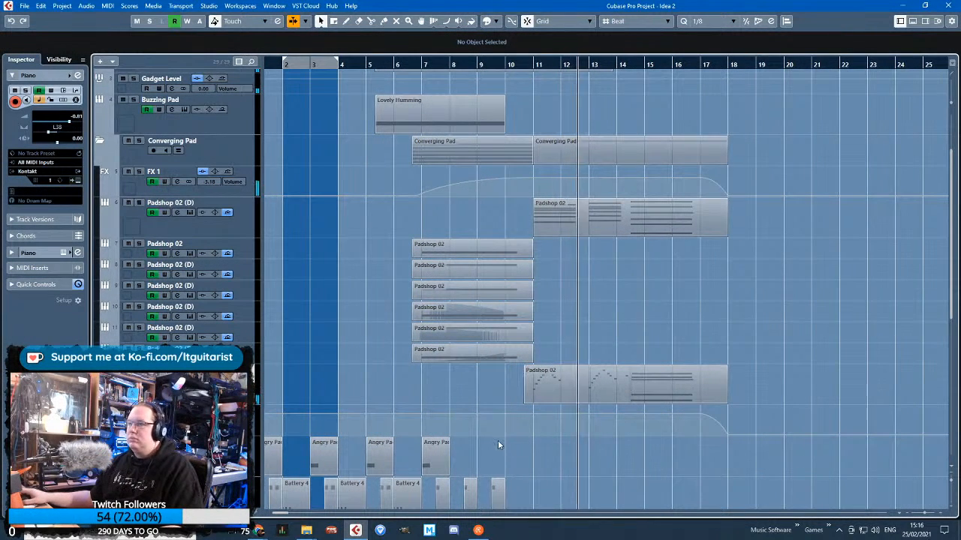
Hide the Piano track's volume automation lane while the final piano section plays
scroll(610, 474, "up", 1)
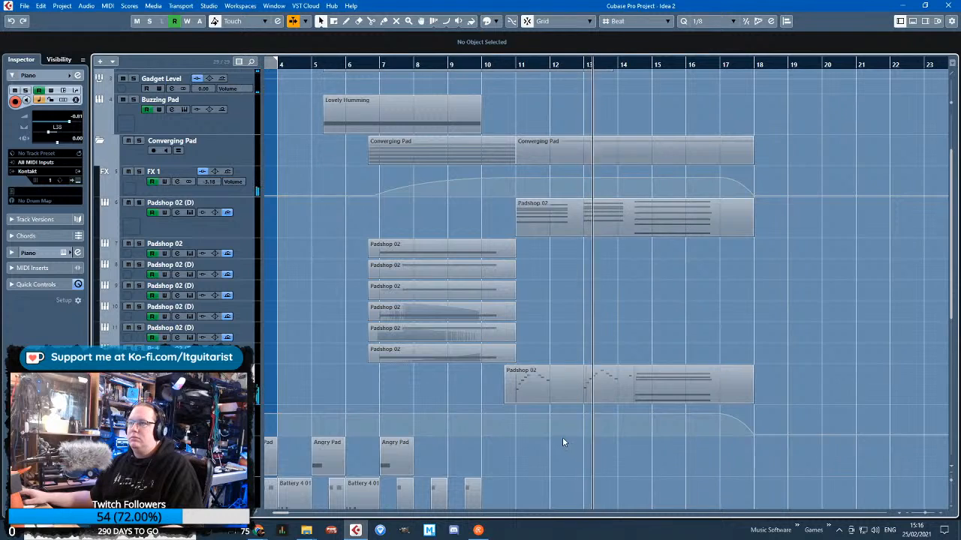
scroll(558, 431, "up", 2)
scroll(562, 416, "down", 5)
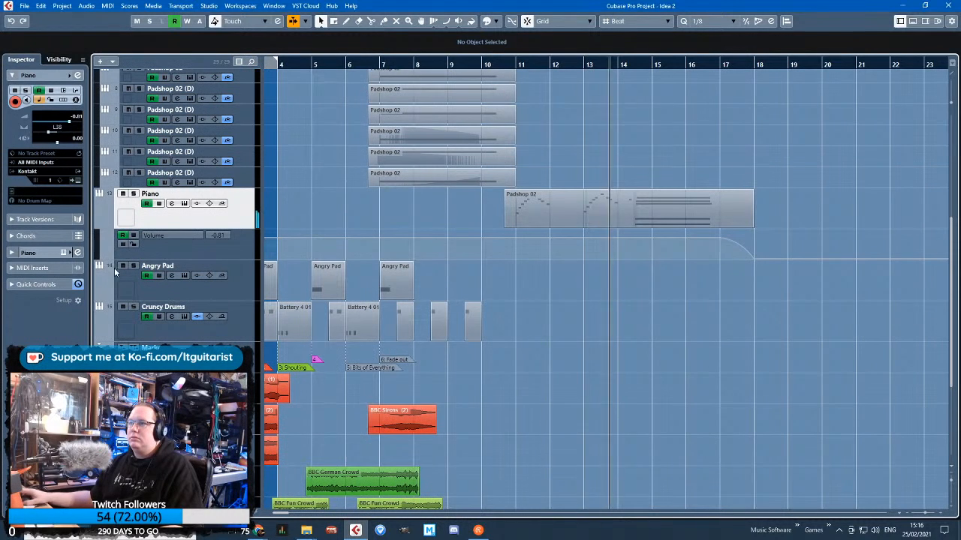
left_click(118, 224)
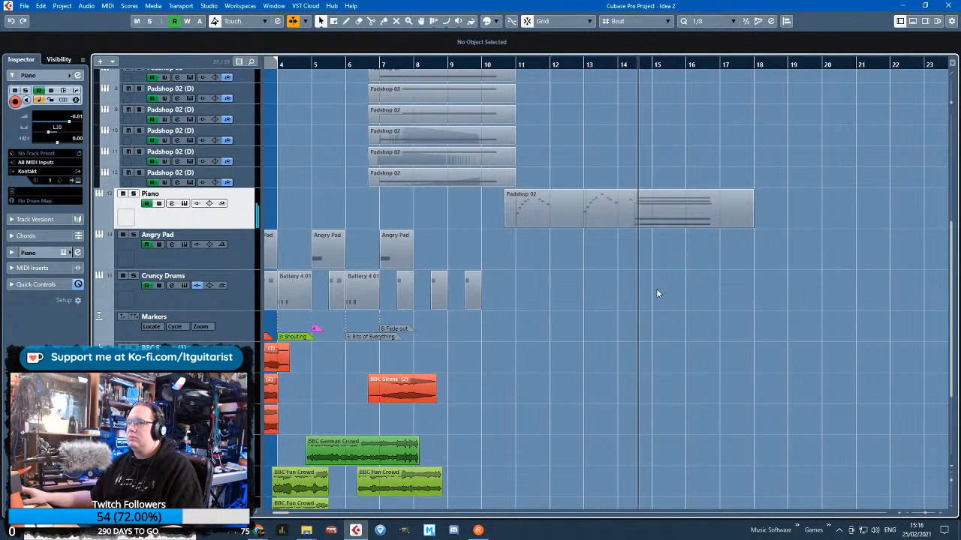
scroll(587, 284, "up", 6)
scroll(588, 209, "down", 6)
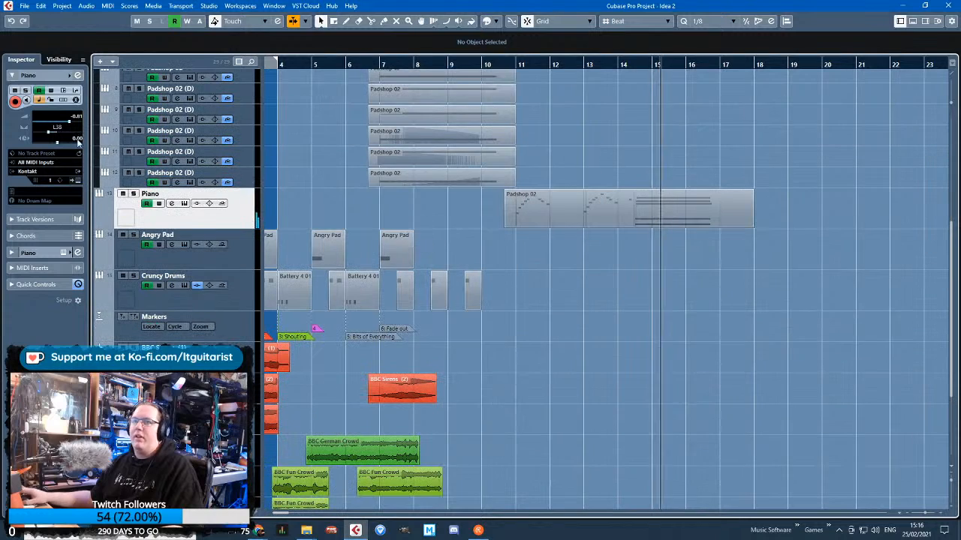
Show the Vibrating track's volume automation and its insert effects
scroll(582, 342, "up", 4)
left_click(127, 155)
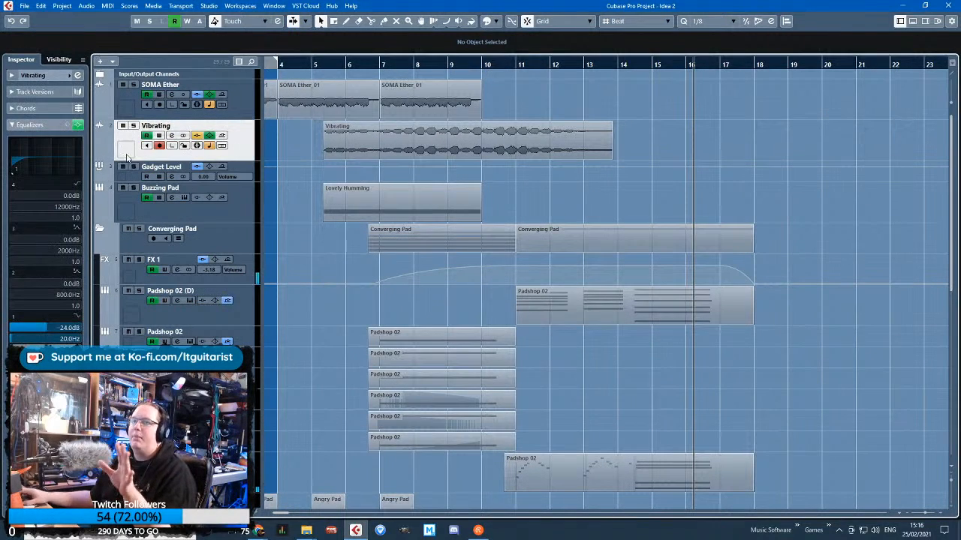
left_click(99, 157)
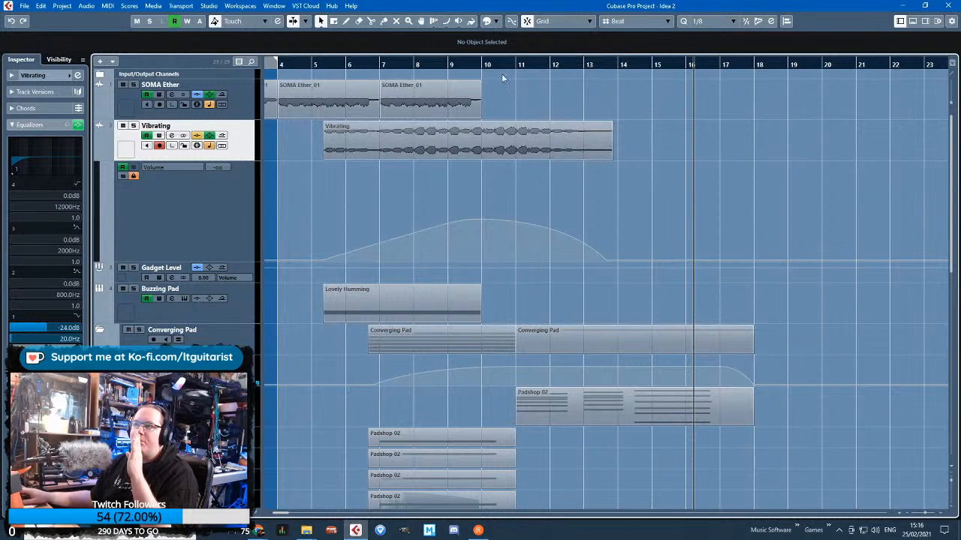
left_click(35, 364)
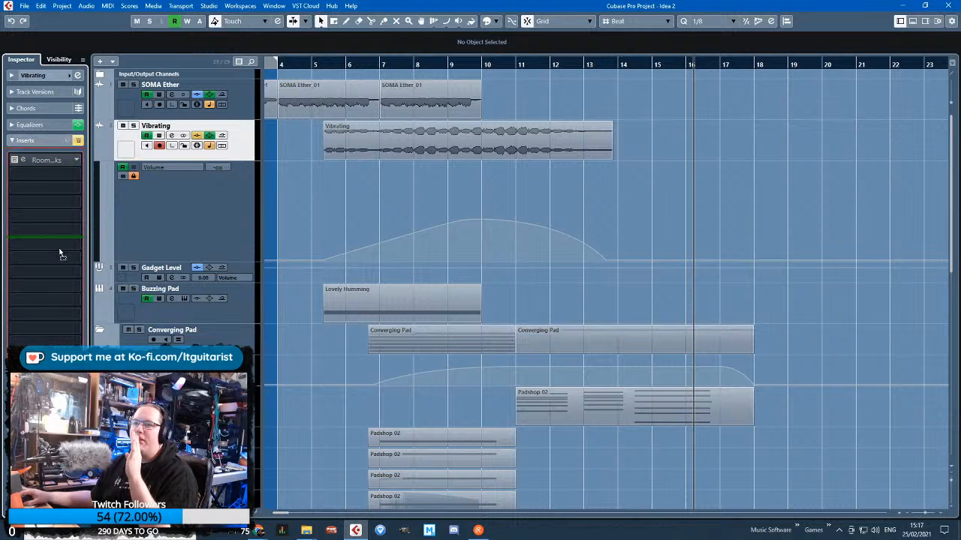
Extend the Vibrating clip to 15.4.1.0 with a fade-out from just before bar 11, and stretch its volume automation fade to the same point
left_click(545, 146)
left_click_drag(612, 158, 665, 155)
left_click_drag(590, 127, 520, 119)
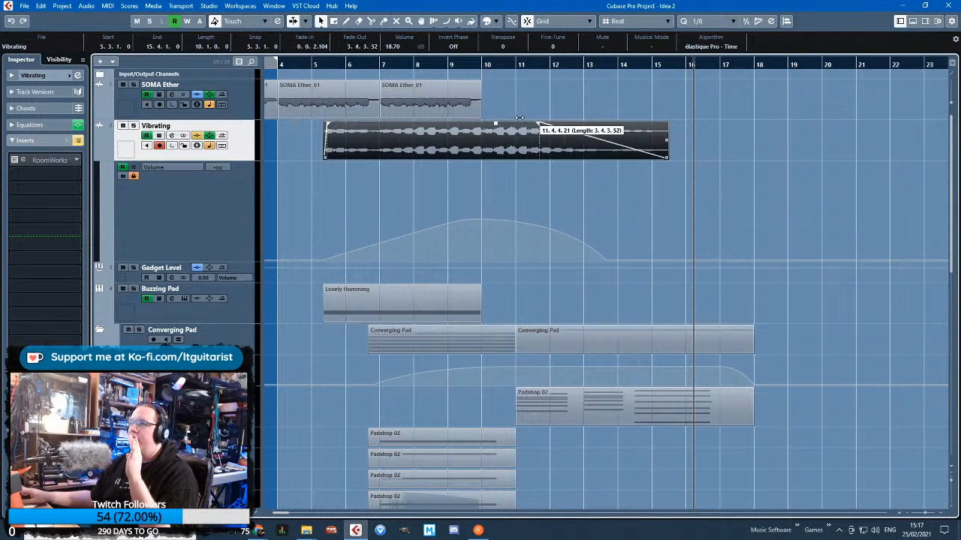
left_click(535, 258)
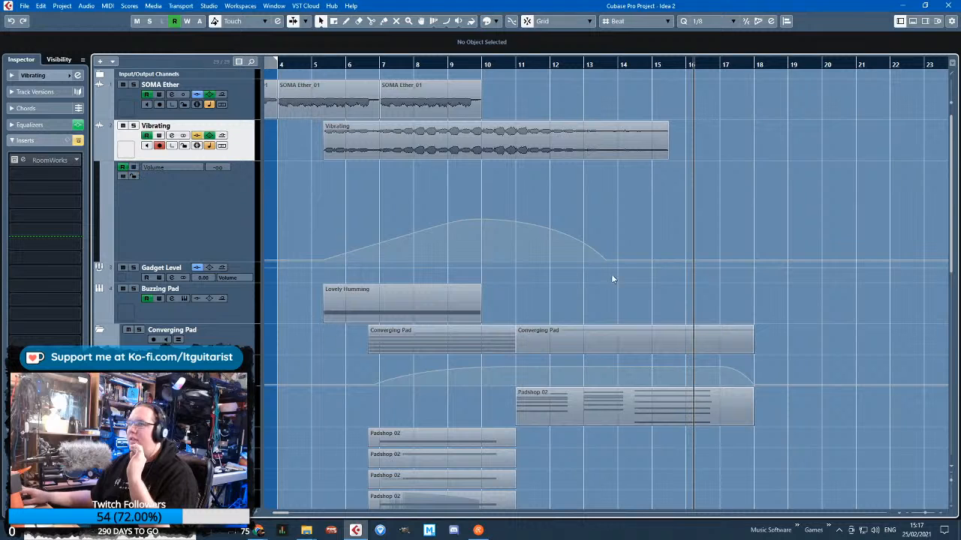
left_click_drag(609, 266, 666, 284)
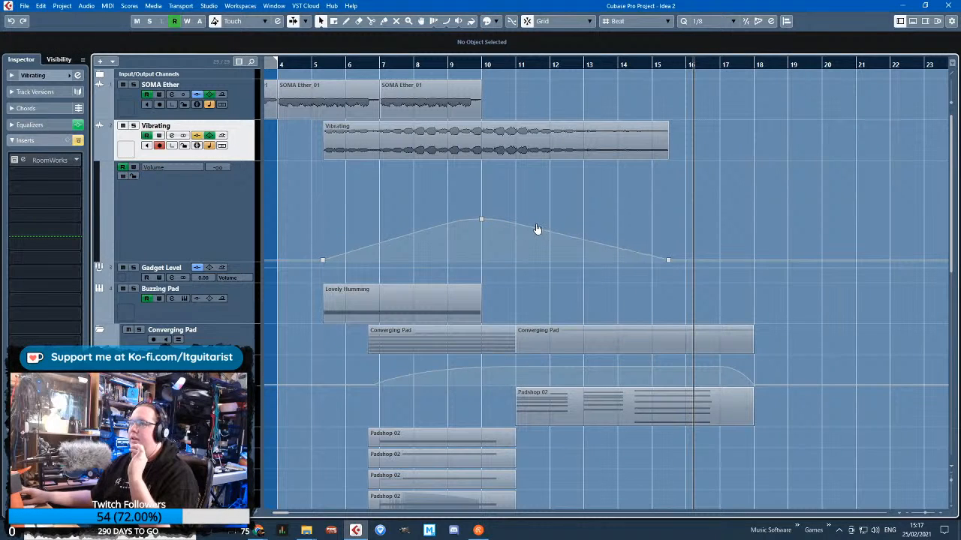
left_click(463, 67)
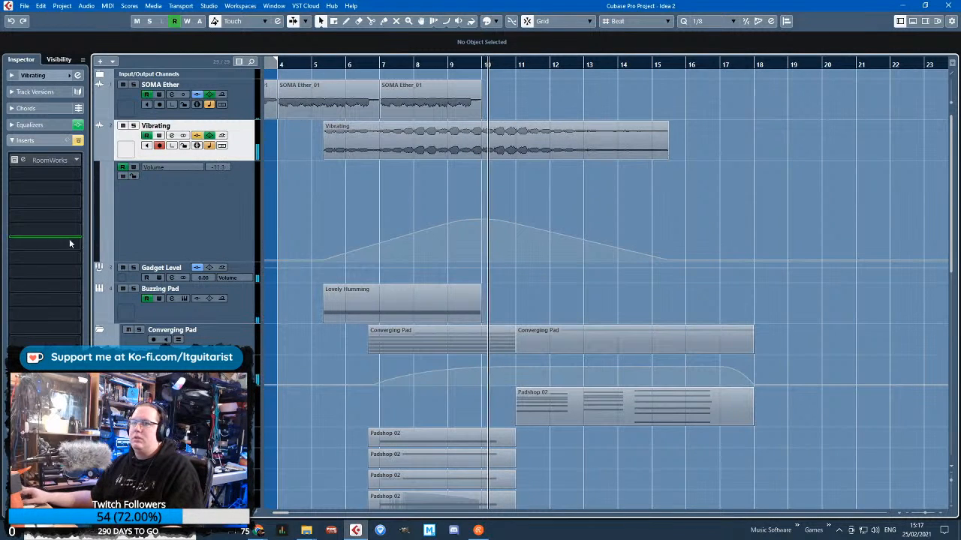
Automate the Stereo Out volume to fall along a curve from 0.00 at 17.1.1.0 to silence at bar 18
left_click(100, 75)
scroll(681, 90, "up", 2)
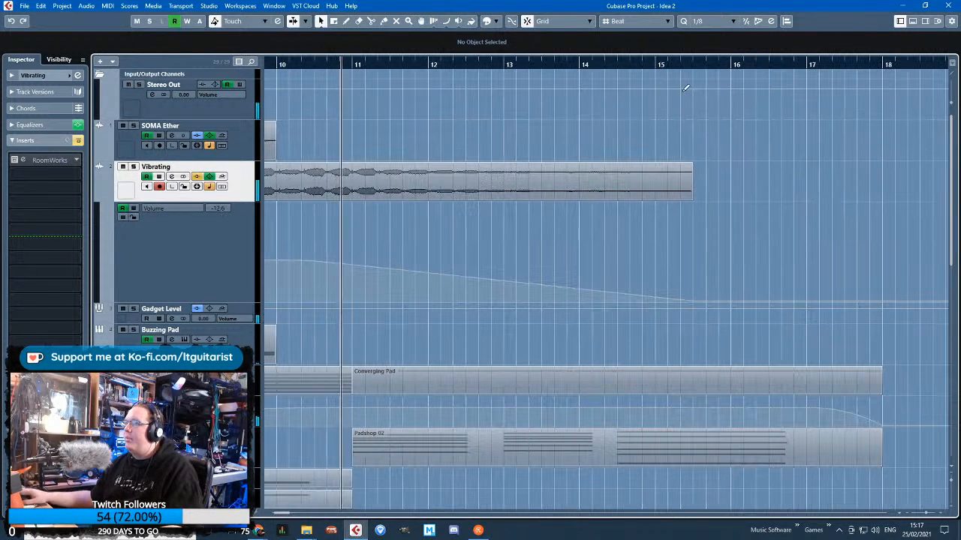
left_click(810, 87)
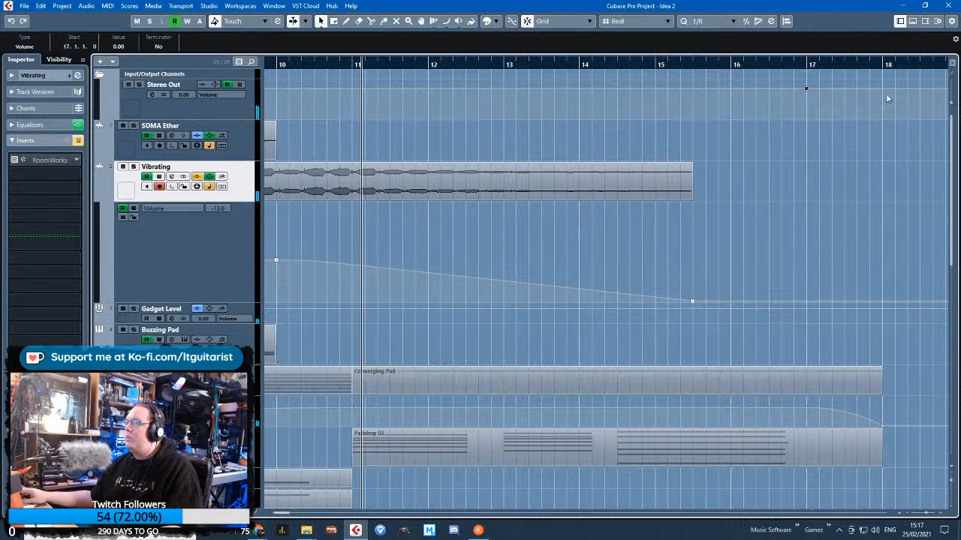
left_click_drag(887, 98, 888, 110)
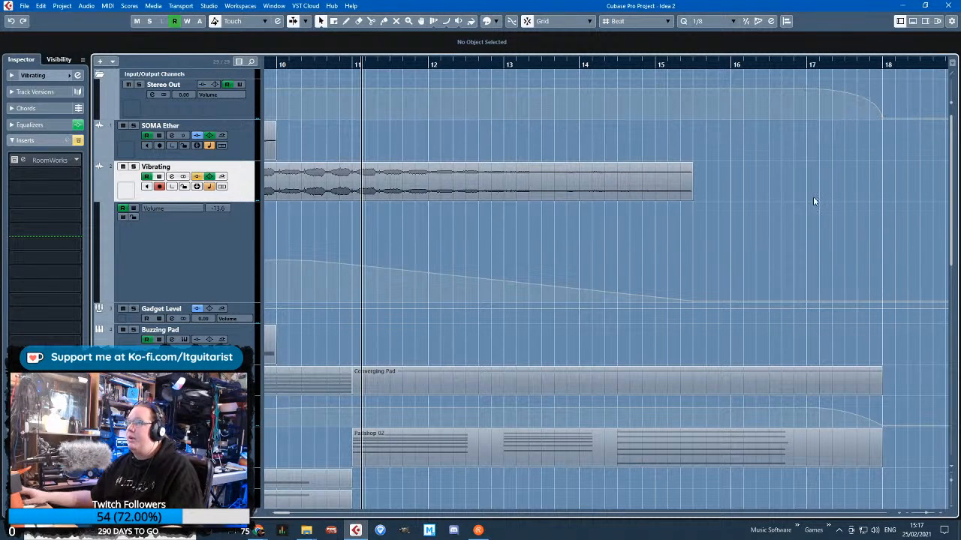
Insert a PingPongDelay in the Vibrating track's seventh insert slot and solo the track for playback from between bars 8 and 9
key("g")
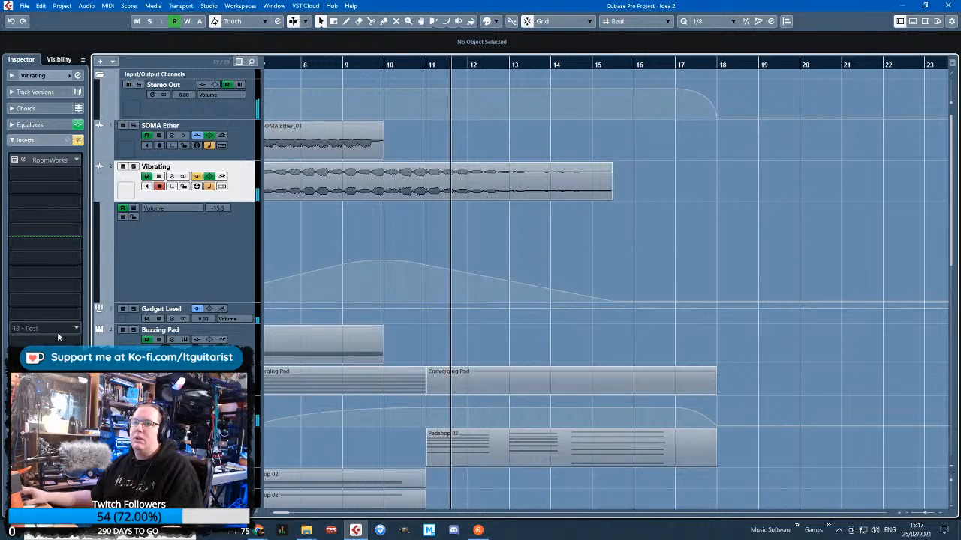
left_click(78, 248)
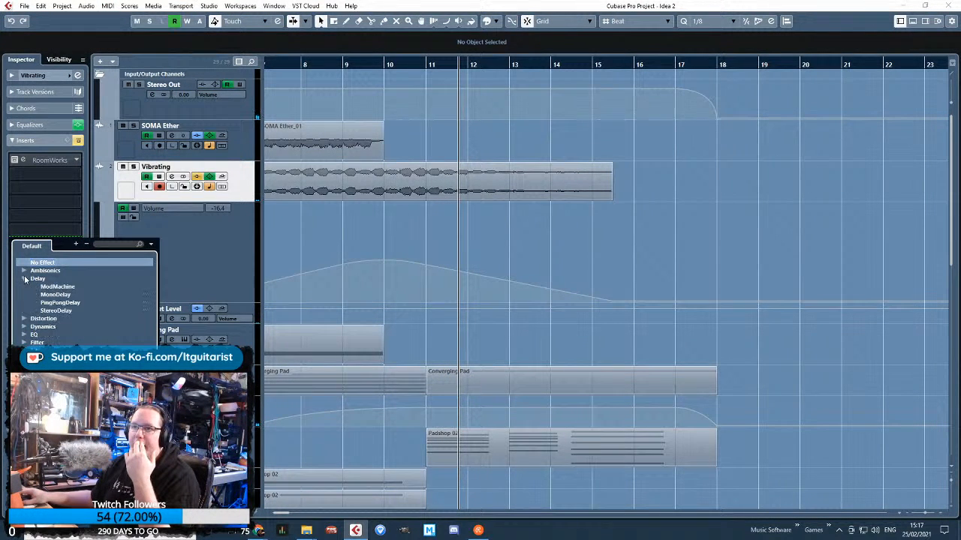
left_click(59, 302)
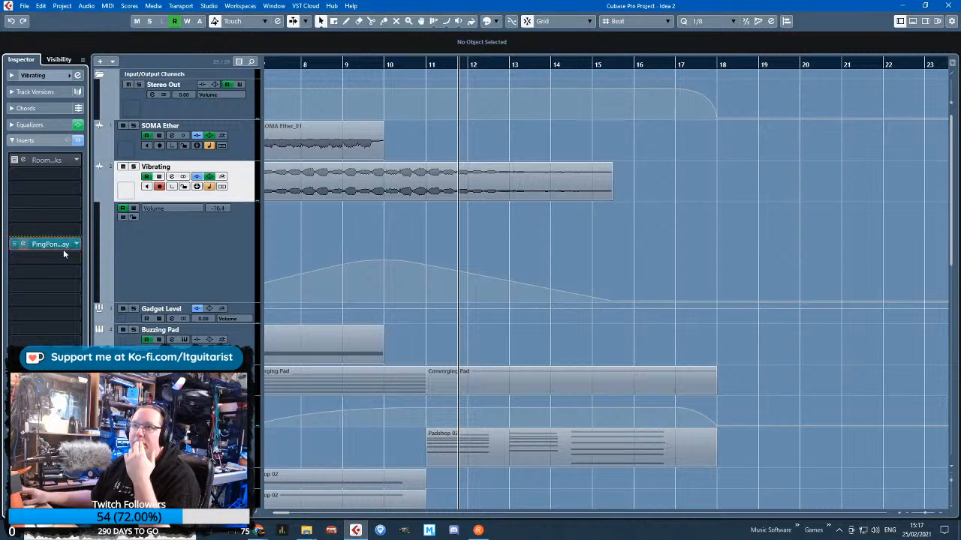
left_click(328, 65)
key("s")
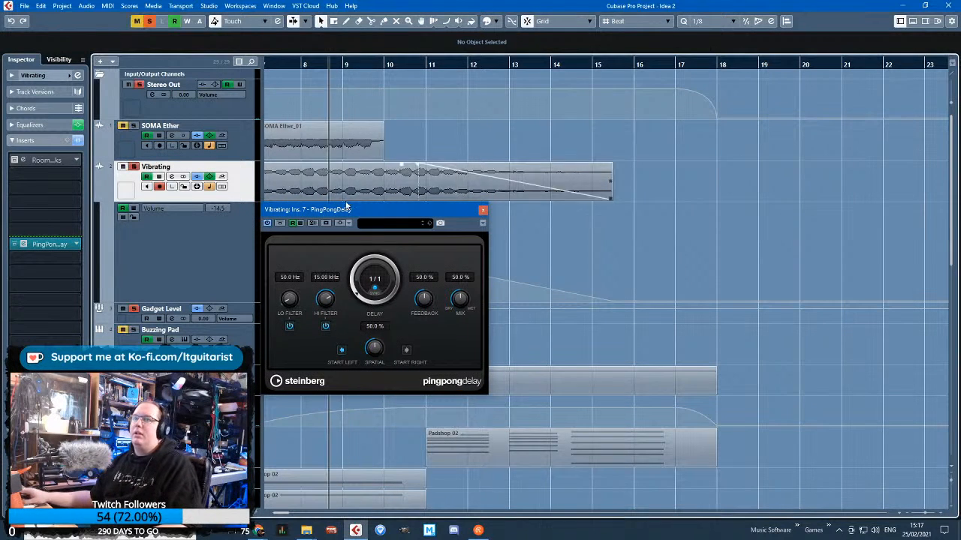
Set the delay's spatial to 91.5 %, mix 25 %, feedback 78 % and low filter 535.8 Hz, starting right, with the high filter off
left_click_drag(377, 354, 379, 358)
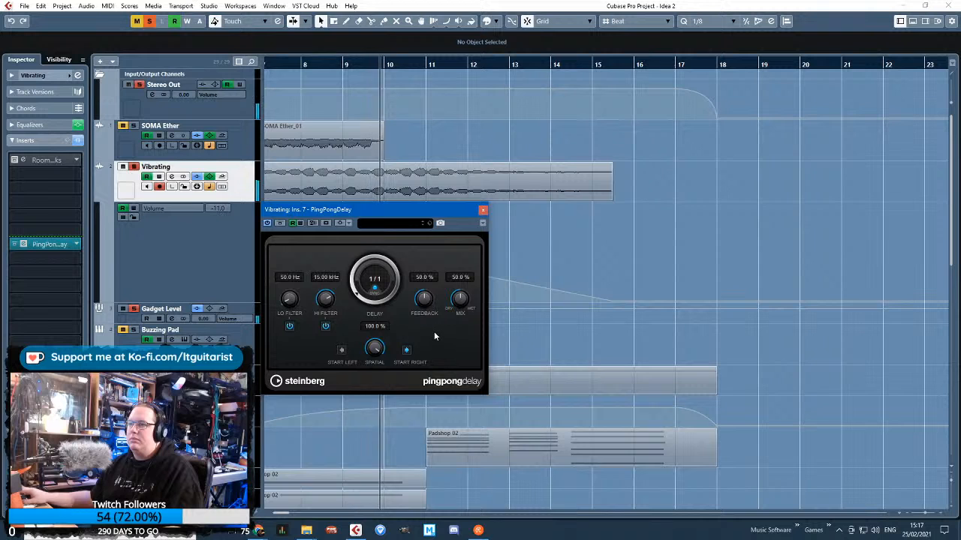
left_click_drag(456, 307, 456, 326)
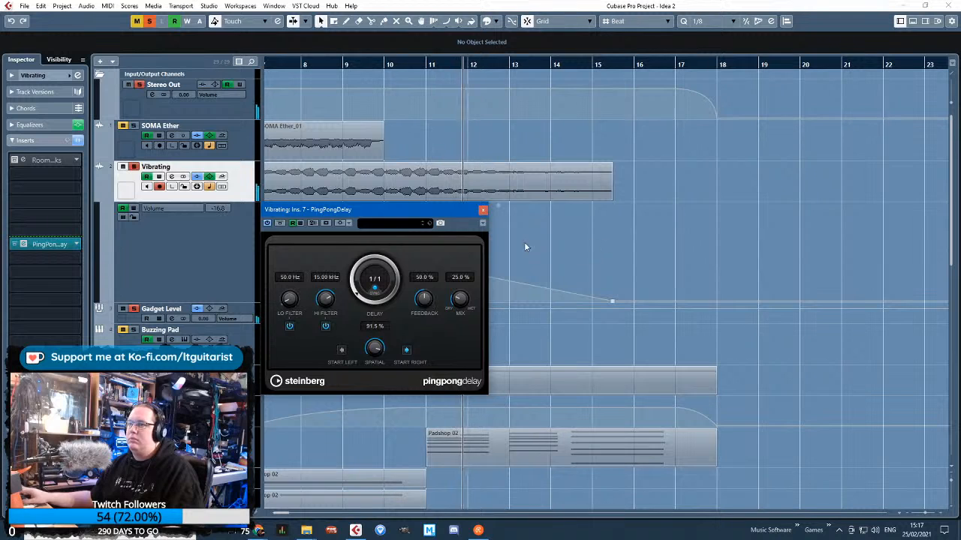
left_click(325, 325)
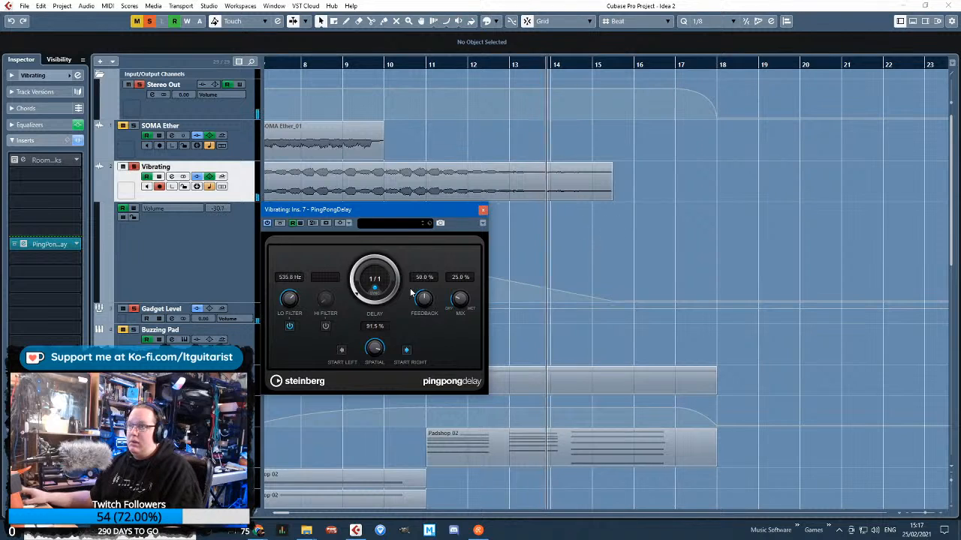
left_click_drag(351, 63, 605, 65)
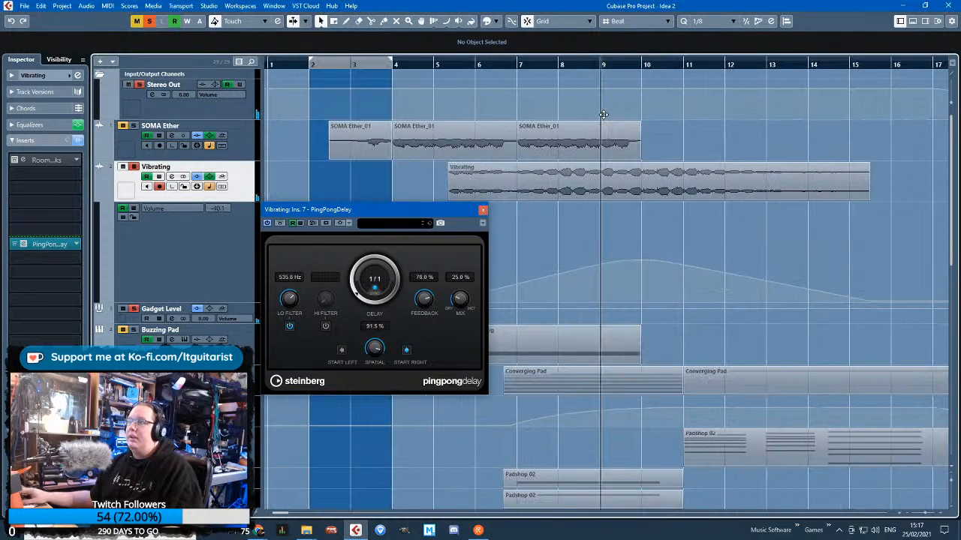
left_click_drag(437, 65, 440, 72)
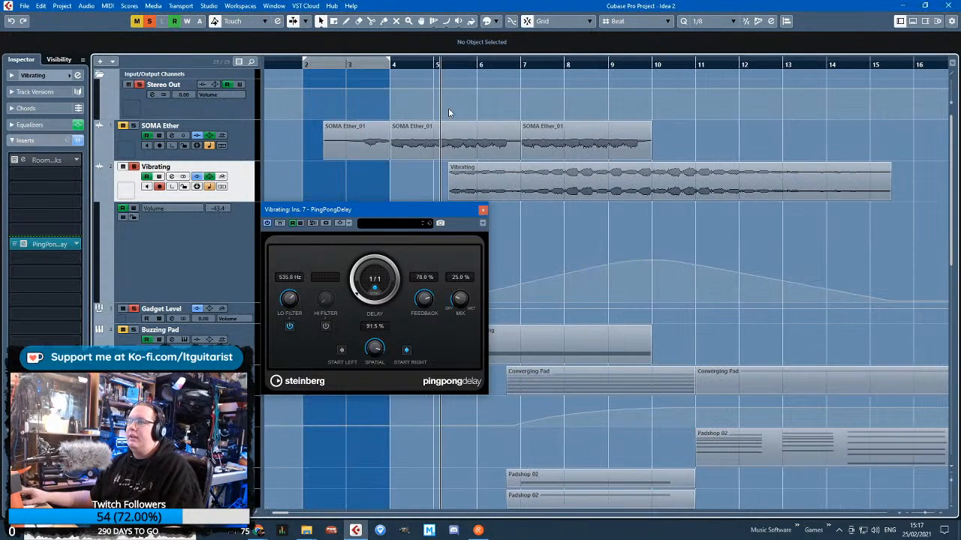
Switch the Vibrating automation lane to the PingPongDelay's Mix parameter and move the plug-in window clear of the lane
left_click(168, 208)
left_click(262, 384)
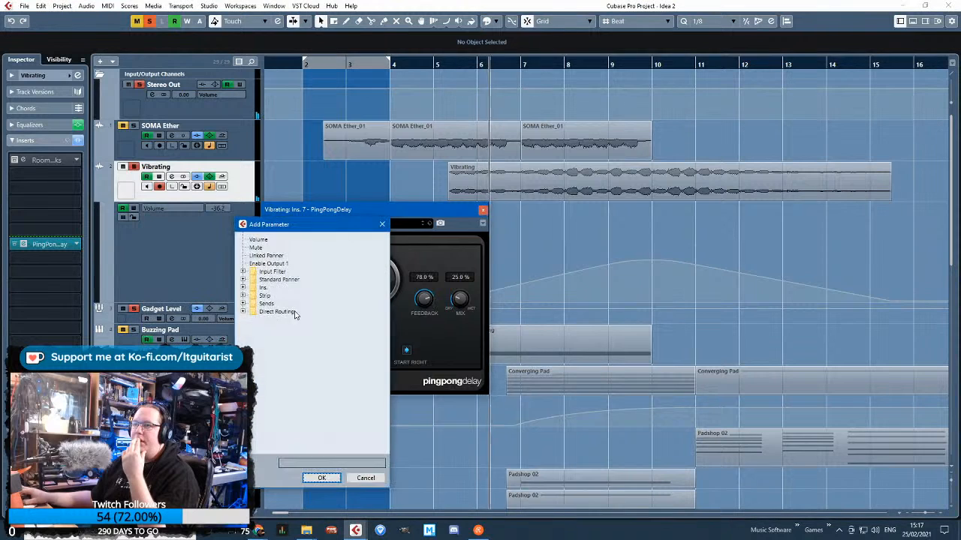
left_click(243, 288)
left_click(253, 303)
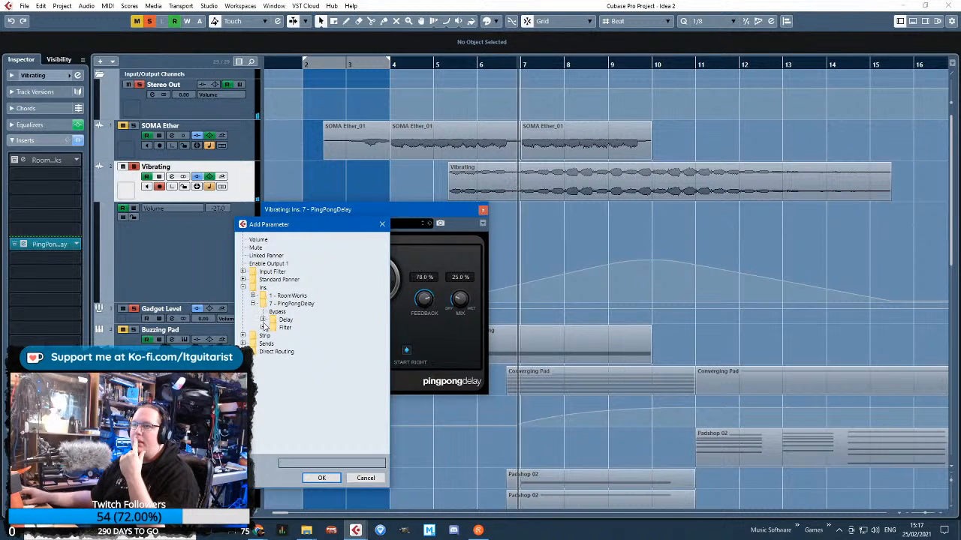
left_click(263, 320)
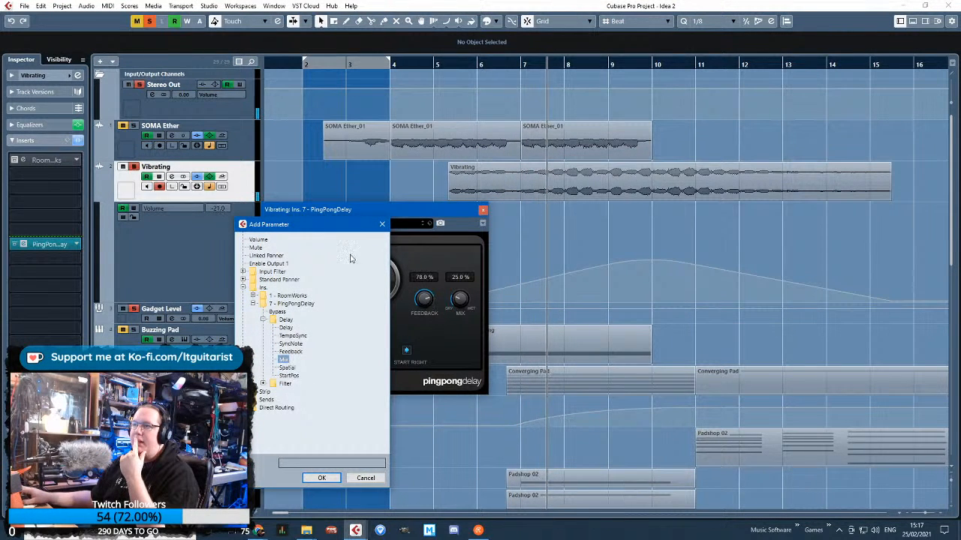
double_click(284, 360)
left_click_drag(381, 207, 271, 118)
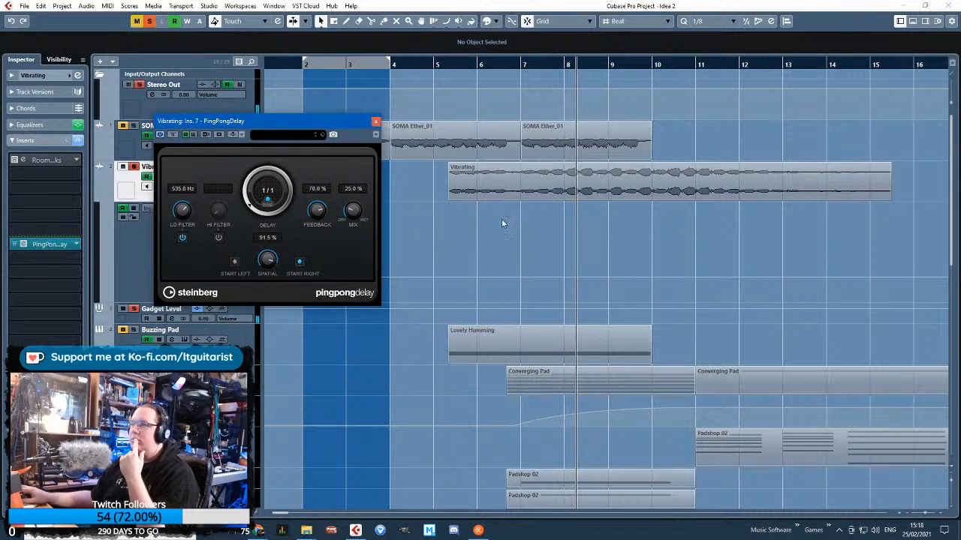
Automate the delay's Mix to rise along a curve from near zero just before bar 8 to 26.8 % at 11.1.1.0
left_click(699, 275)
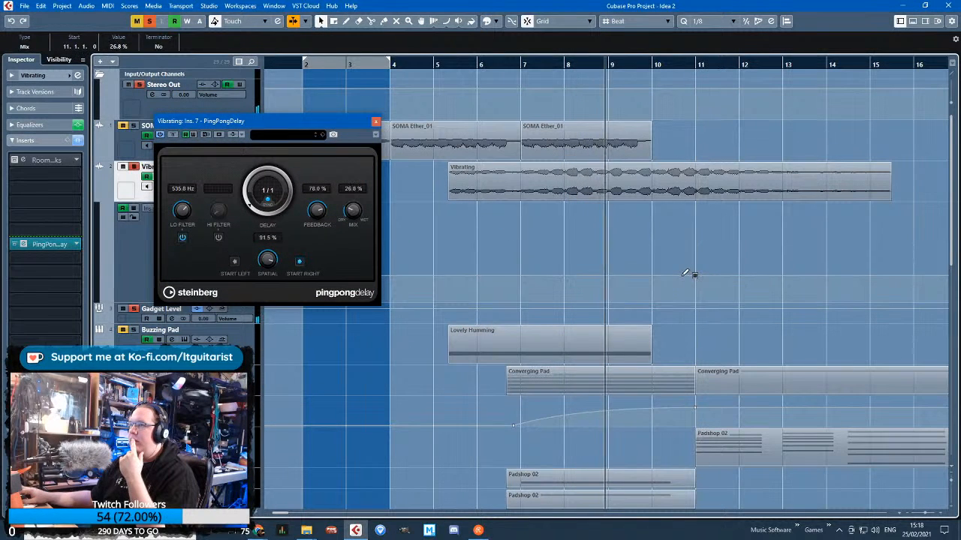
left_click_drag(556, 285, 557, 302)
left_click_drag(629, 291, 629, 298)
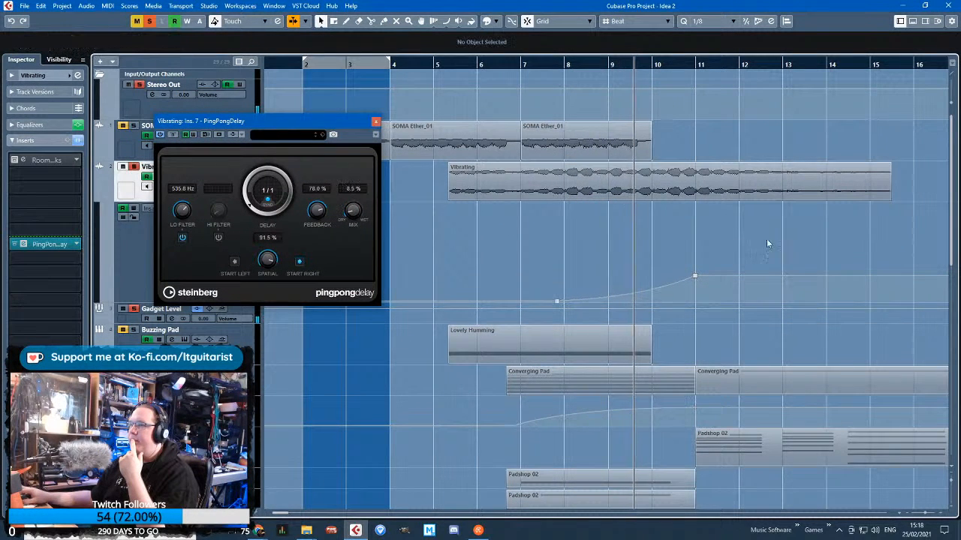
Continue the Mix automation with a slight rise to bar 15 and a curved fall to zero at bar 18, and close the delay
left_click_drag(793, 235, 952, 242)
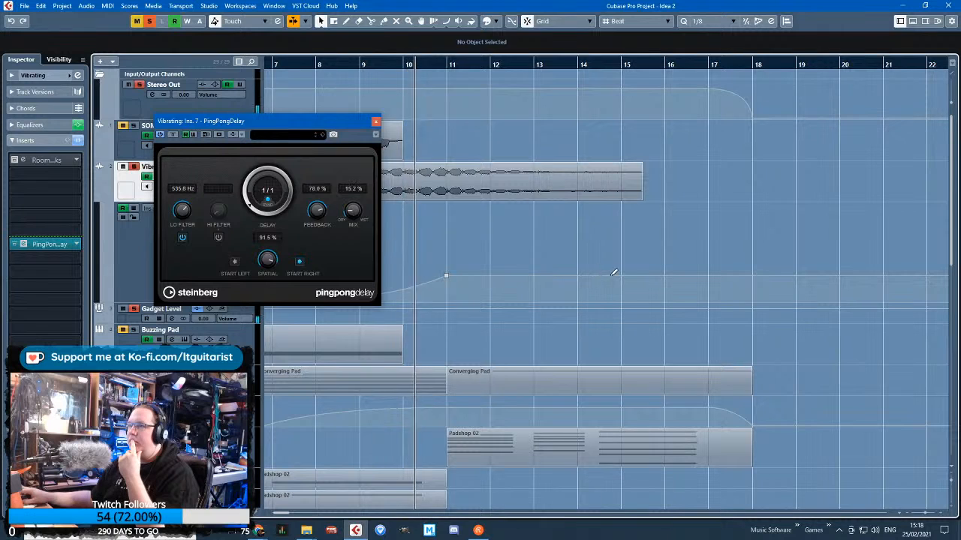
left_click(642, 268)
left_click_drag(643, 268, 643, 264)
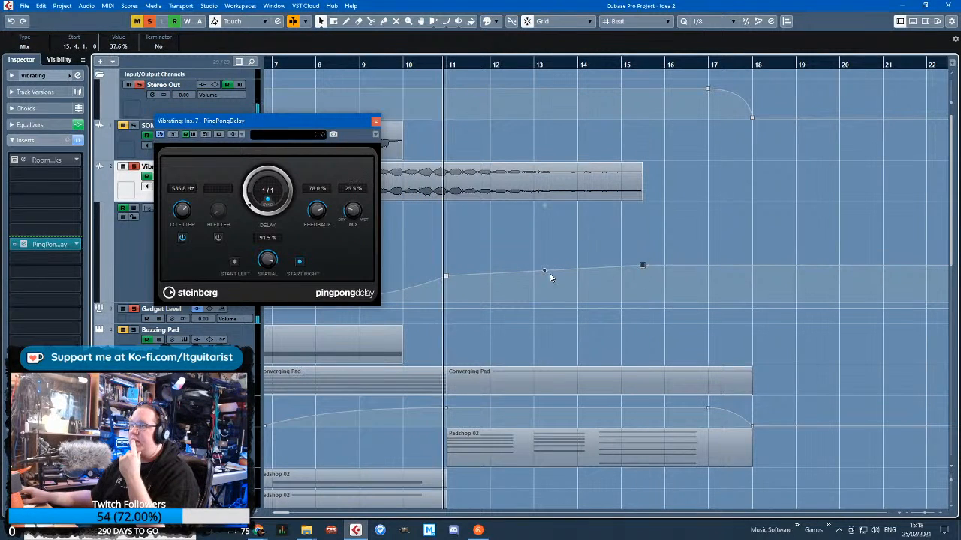
left_click(714, 263)
left_click(751, 301)
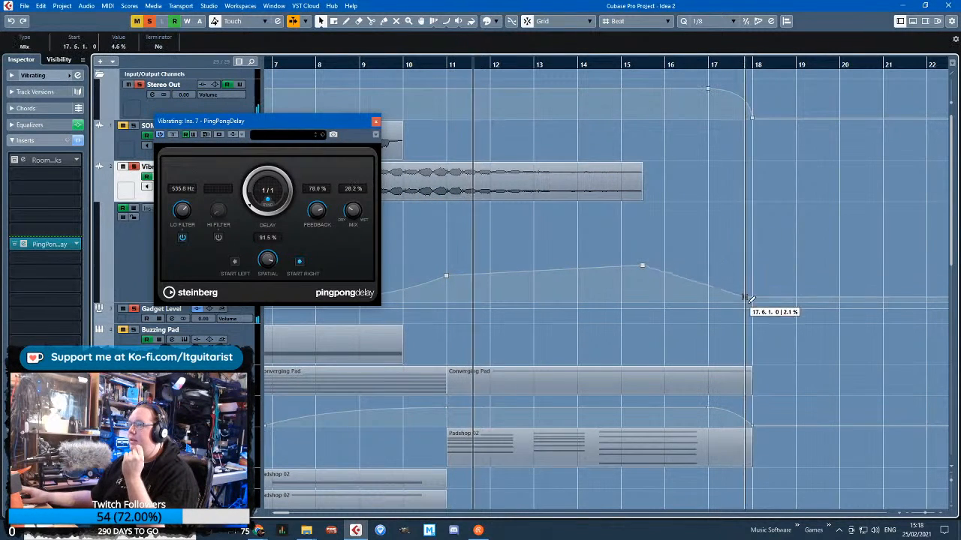
left_click_drag(699, 285, 713, 280)
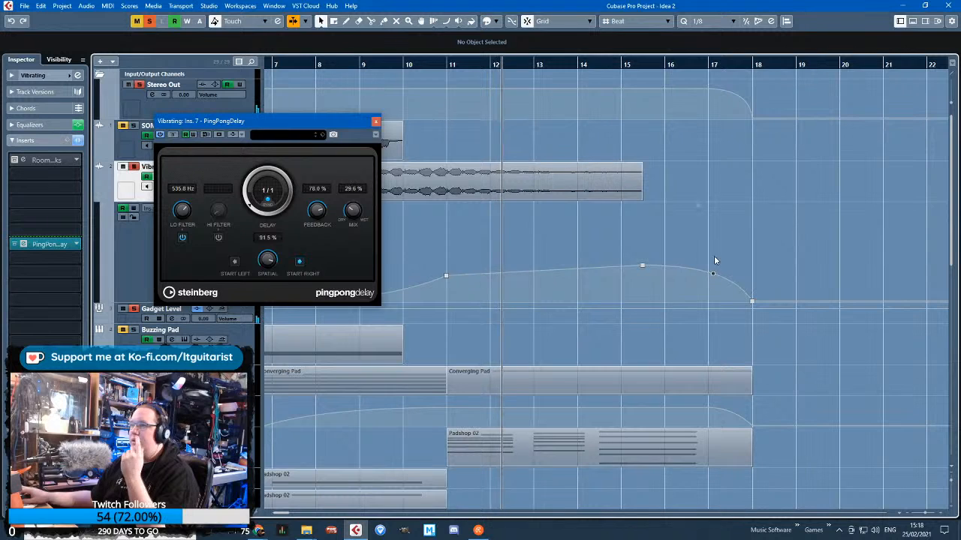
left_click_drag(643, 267, 621, 272)
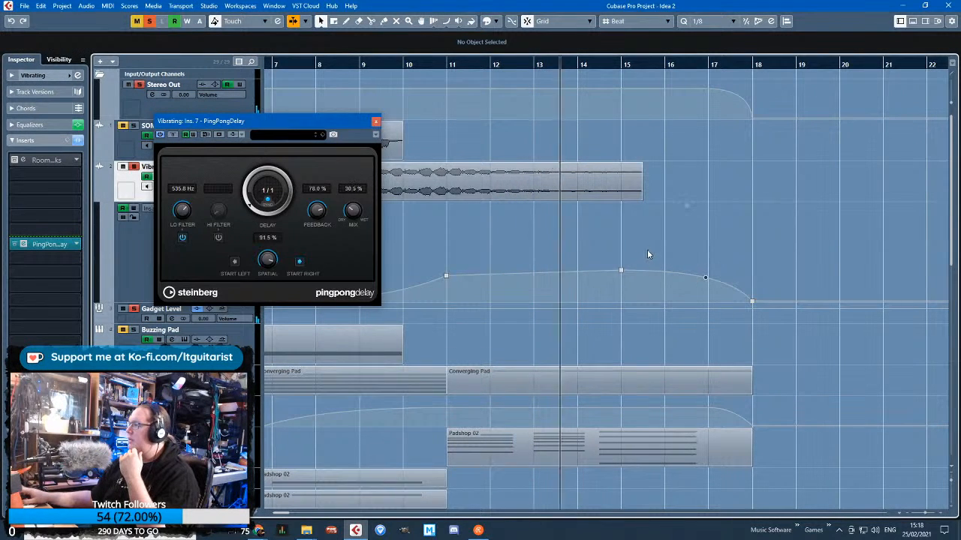
left_click(378, 121)
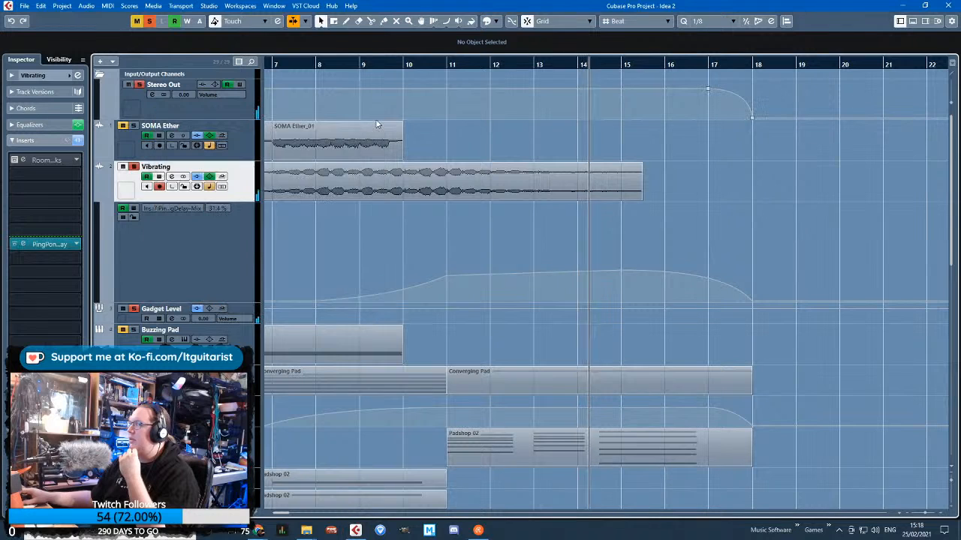
Take the Vibrating track out of solo and play the whole arrangement from its earlier bars
left_click(133, 167)
left_click(333, 65)
left_click_drag(332, 65, 269, 67)
key("g")
key("space")
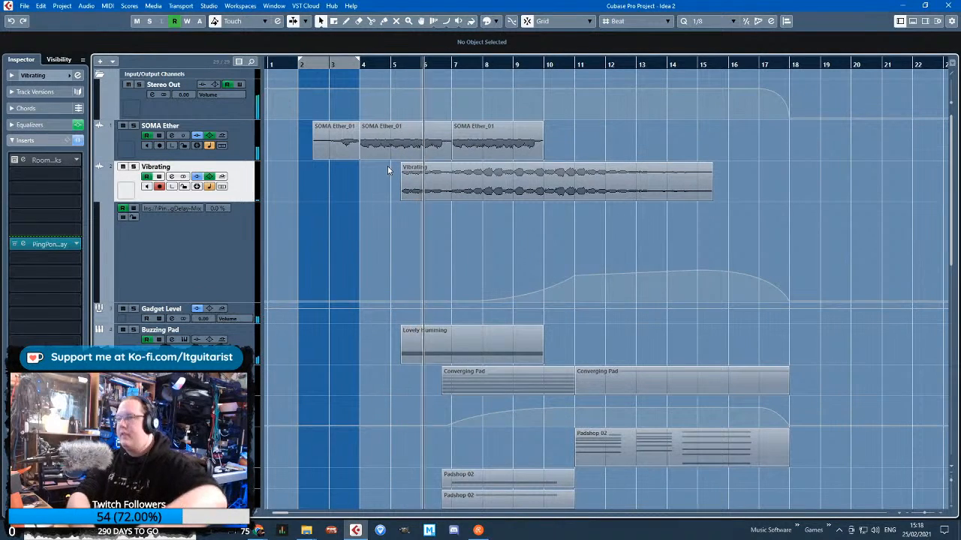
Look over all the arrangement's tracks during playback, from SOMA Ether down to the siren and crowd clips
scroll(387, 162, "down", 6)
scroll(398, 222, "up", 5)
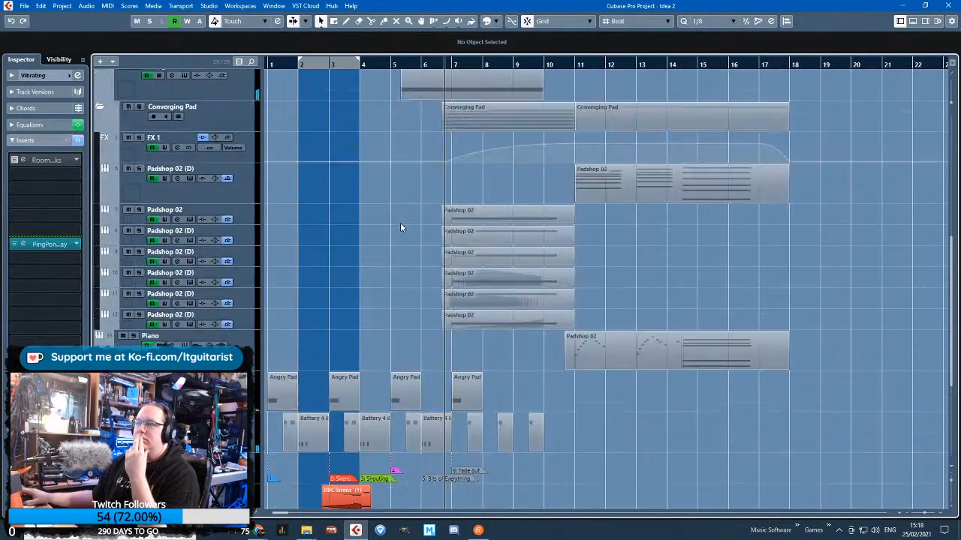
scroll(411, 220, "down", 5)
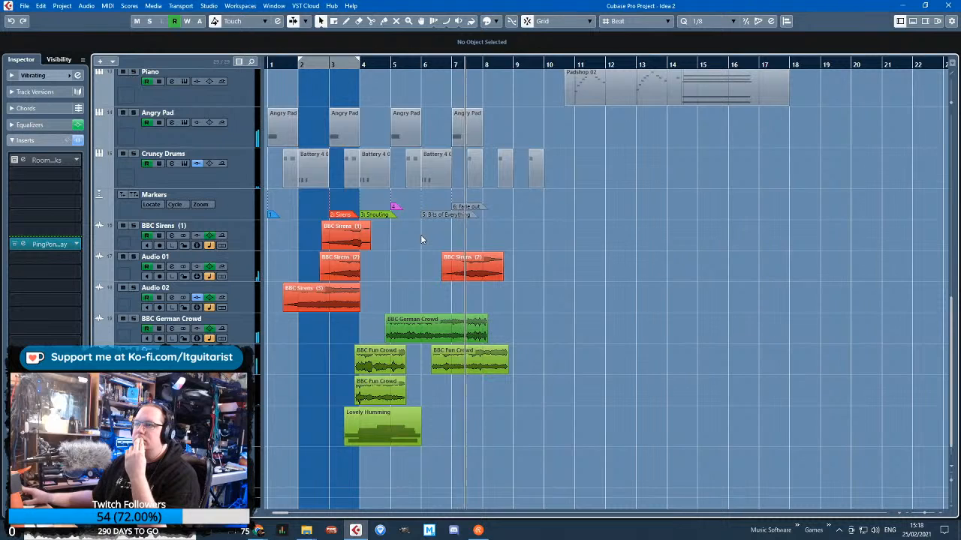
scroll(421, 239, "up", 4)
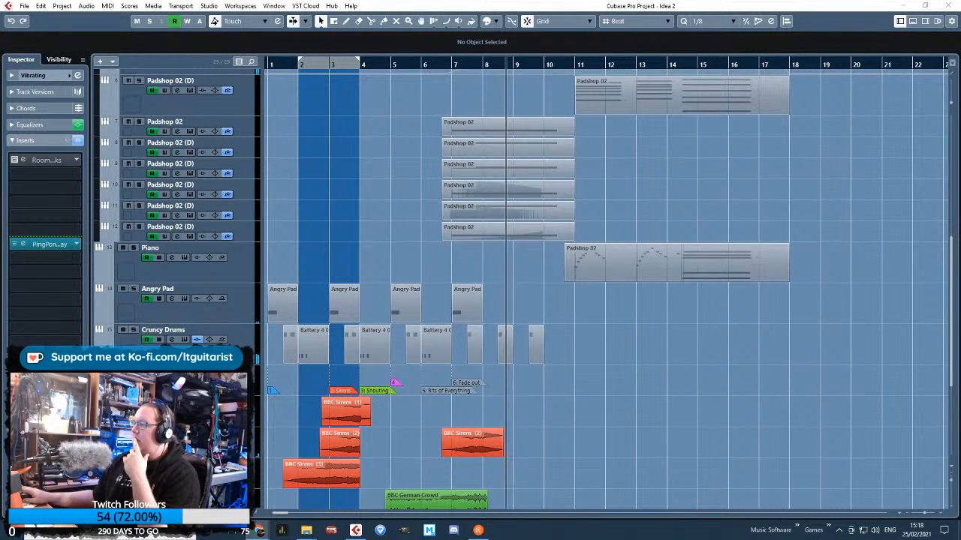
scroll(627, 353, "up", 5)
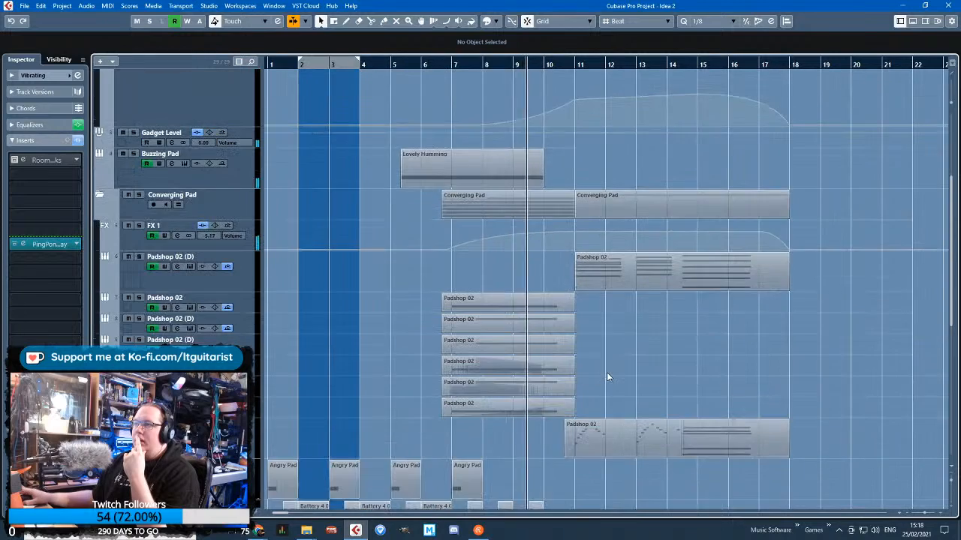
scroll(606, 372, "down", 5)
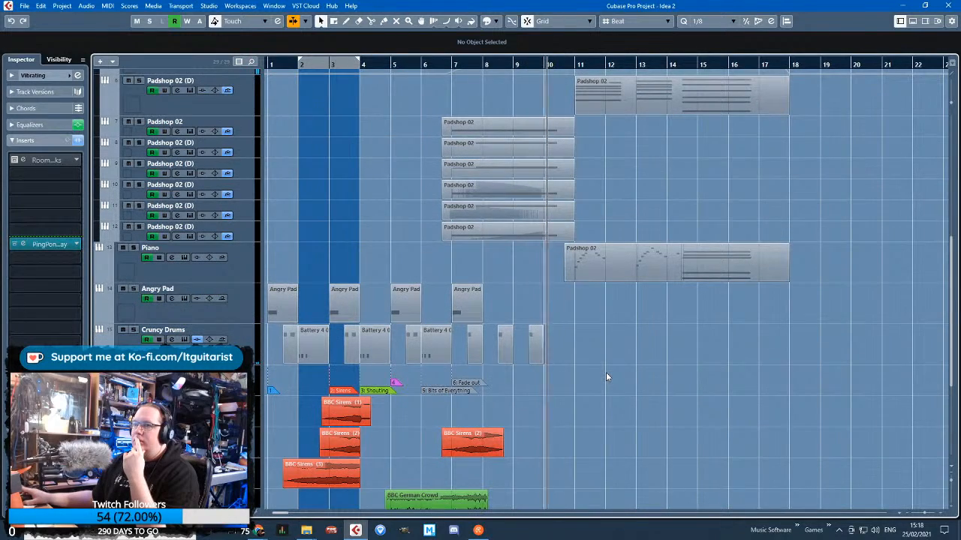
scroll(606, 372, "down", 3)
scroll(605, 372, "up", 9)
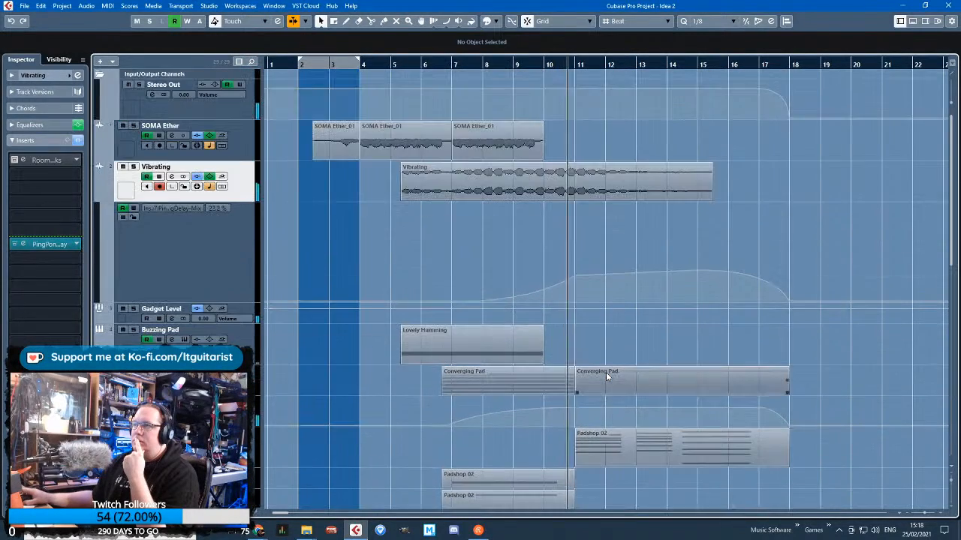
Extend the start of the Piano track's part back to 5.1.1.0 and open the part in the Key Editor
scroll(606, 373, "down", 5)
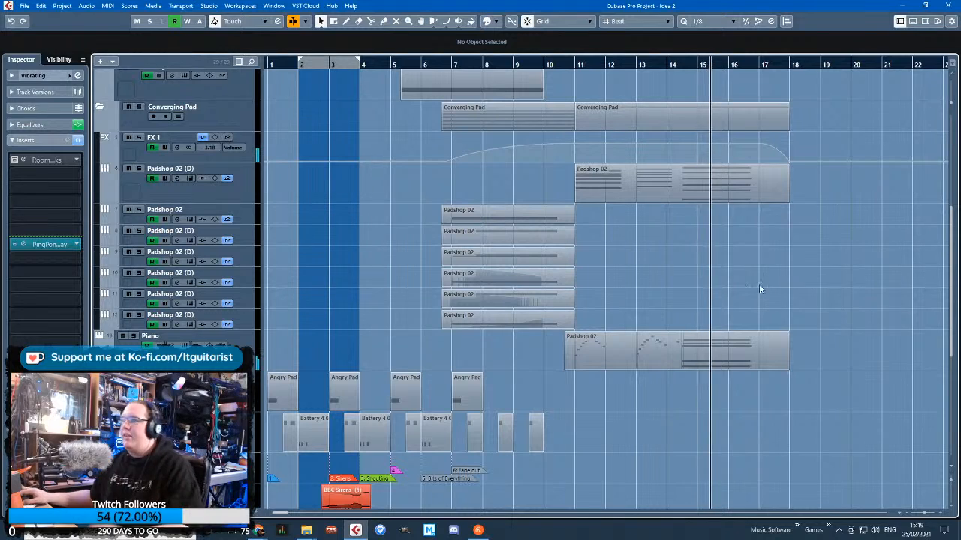
left_click_drag(565, 359, 393, 357)
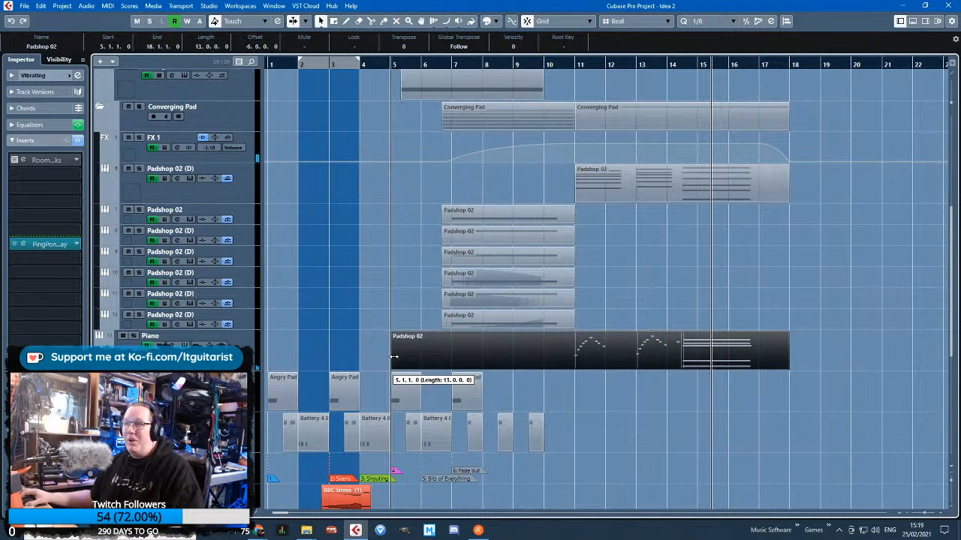
scroll(569, 396, "down", 4)
scroll(548, 309, "up", 6)
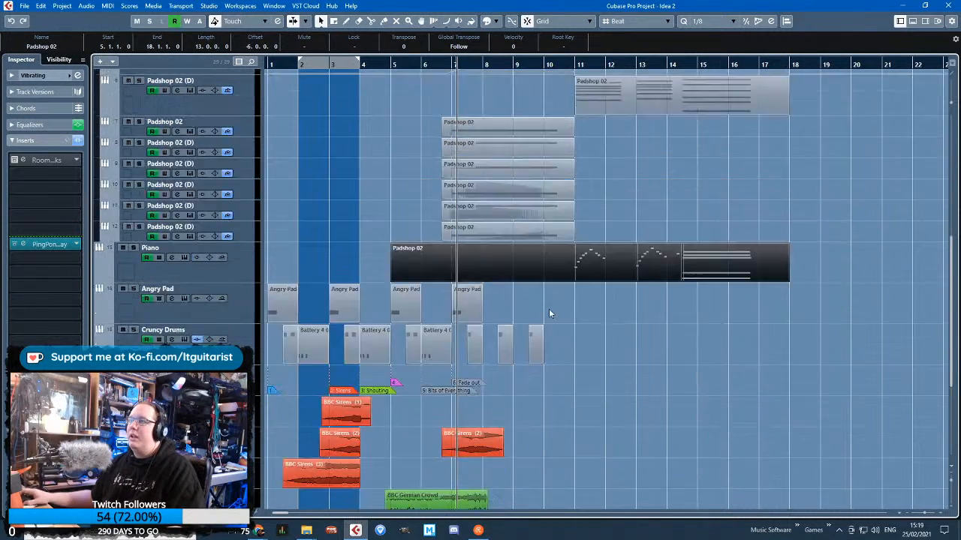
scroll(552, 391, "down", 4)
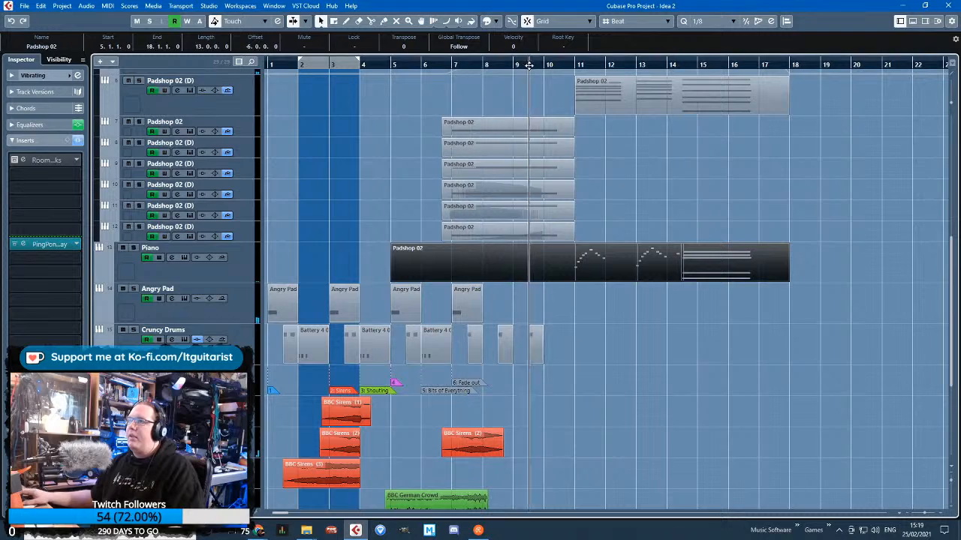
double_click(544, 274)
scroll(503, 229, "down", 10)
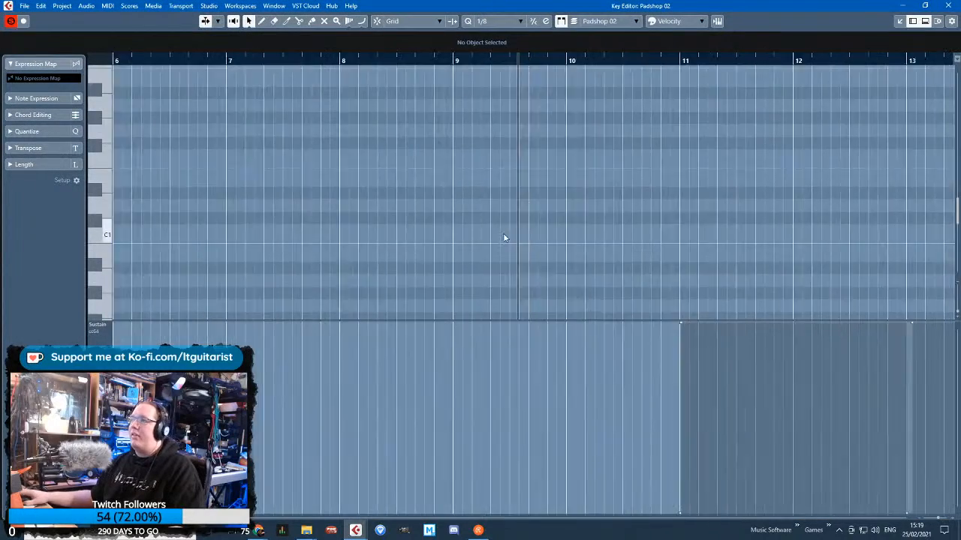
scroll(537, 256, "up", 5)
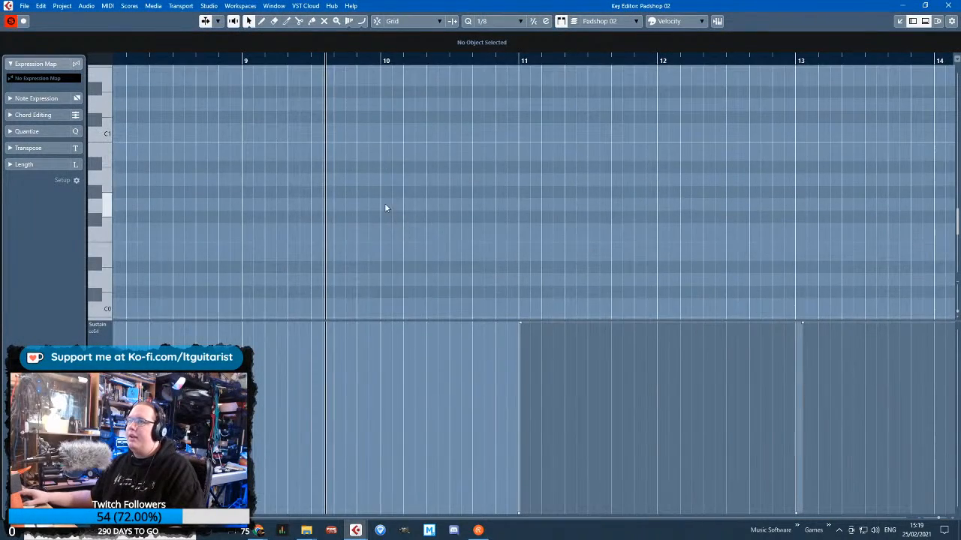
left_click_drag(385, 203, 424, 214)
scroll(500, 211, "up", 3)
key("Delete")
scroll(501, 211, "up", 3)
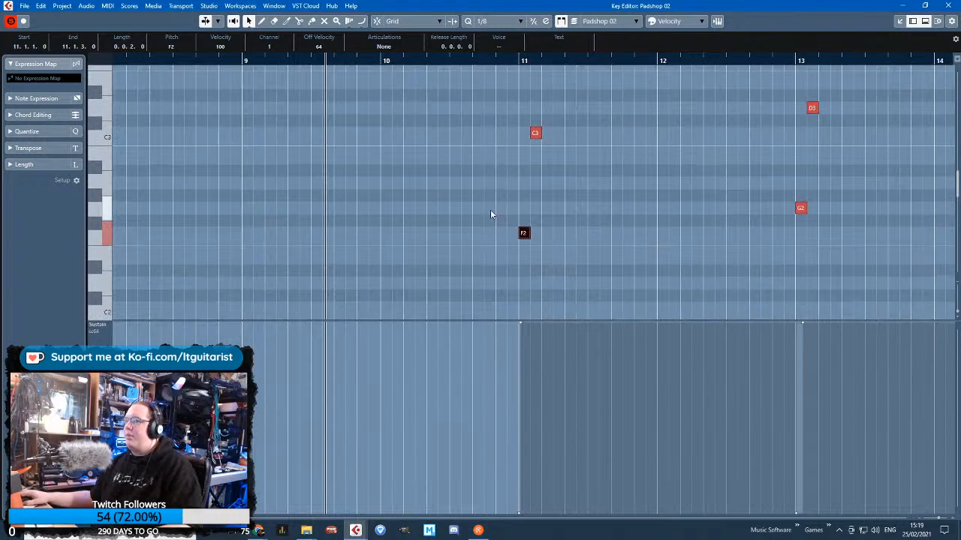
left_click(488, 210)
Draw a D2 note at bar 10 of the piano part and lower it an octave to D1
scroll(424, 215, "down", 3)
scroll(365, 224, "up", 3)
scroll(490, 254, "down", 4)
scroll(491, 259, "down", 3)
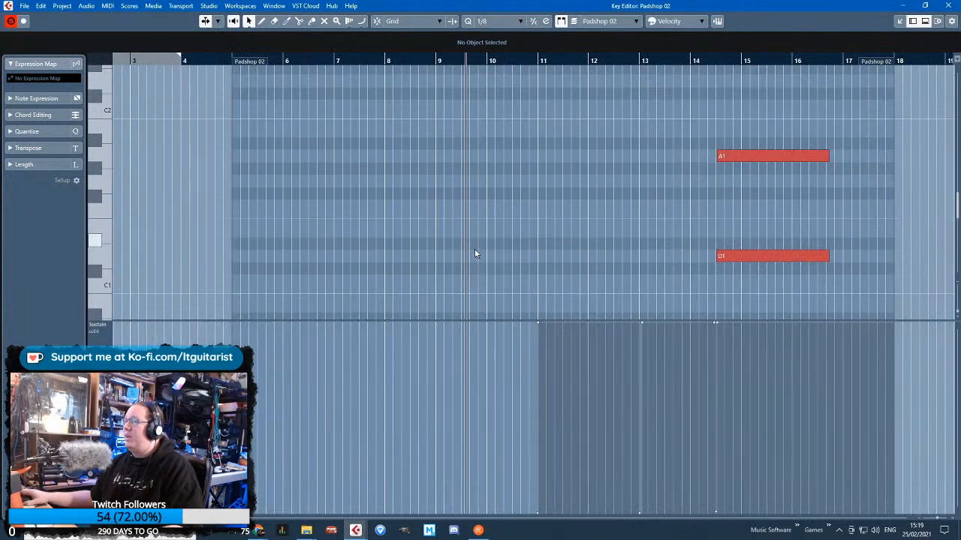
scroll(461, 262, "up", 3)
scroll(526, 222, "up", 2)
mouse_move(518, 211)
left_mouse_down()
mouse_move(589, 209)
mouse_move(559, 189)
left_mouse_up()
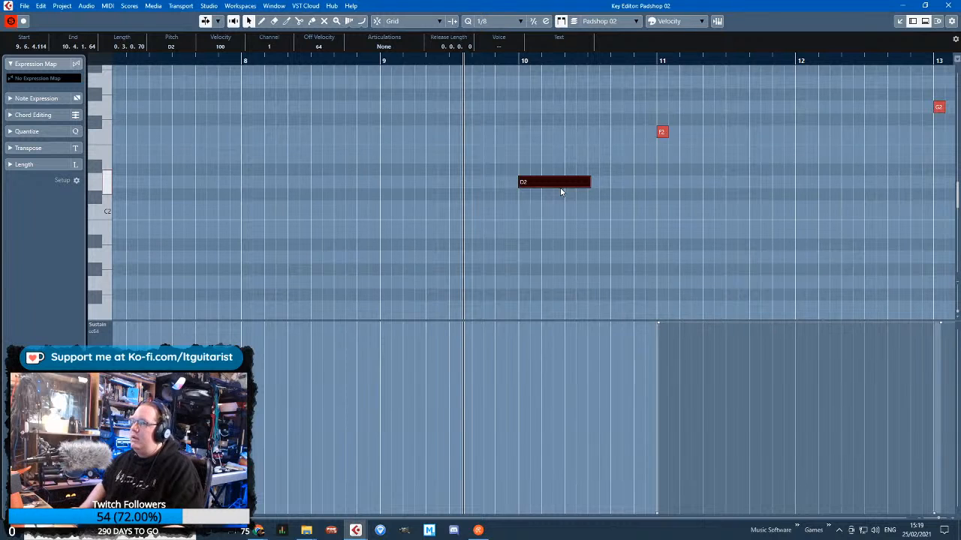
key("shift+Down")
scroll(561, 193, "down", 1)
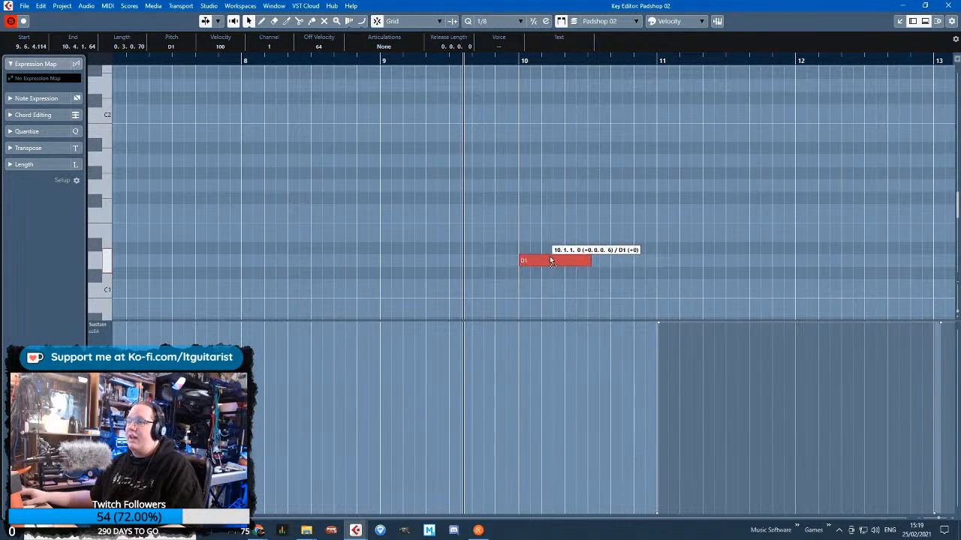
Lengthen the D1 note to 0.5.3.3 and add a matching A1 above it, both starting at 10.1.1.0
left_click_drag(591, 260, 551, 163)
key("j")
key("ctrl+d")
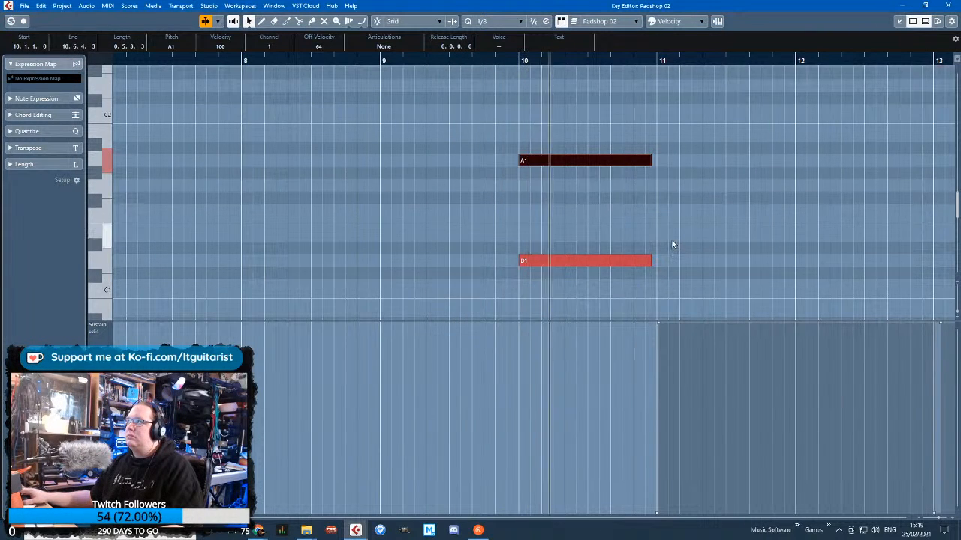
Shorten the D1 and A1 notes to 0.2.2.65 and duplicate the pair directly after them
scroll(668, 238, "up", 1)
scroll(668, 237, "up", 3)
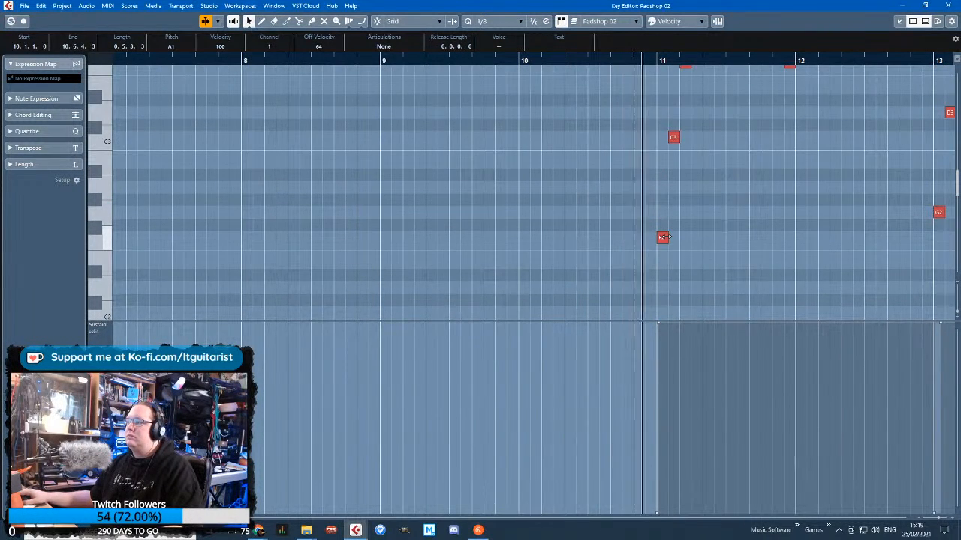
scroll(665, 238, "down", 2)
scroll(664, 239, "down", 3)
left_click_drag(640, 188, 618, 308)
key("ctrl+d")
Raise the duplicated pair two octaves to D3 and A3 and move it to start at 10.4.1.0
scroll(631, 300, "up", 1)
key("shift+Up")
key("shift+Up")
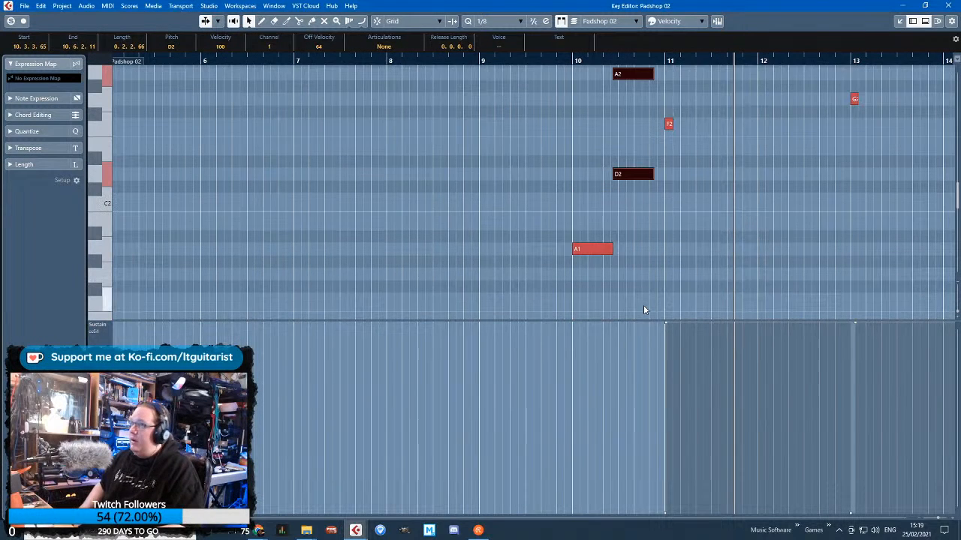
scroll(643, 308, "up", 2)
left_click_drag(628, 178, 637, 177)
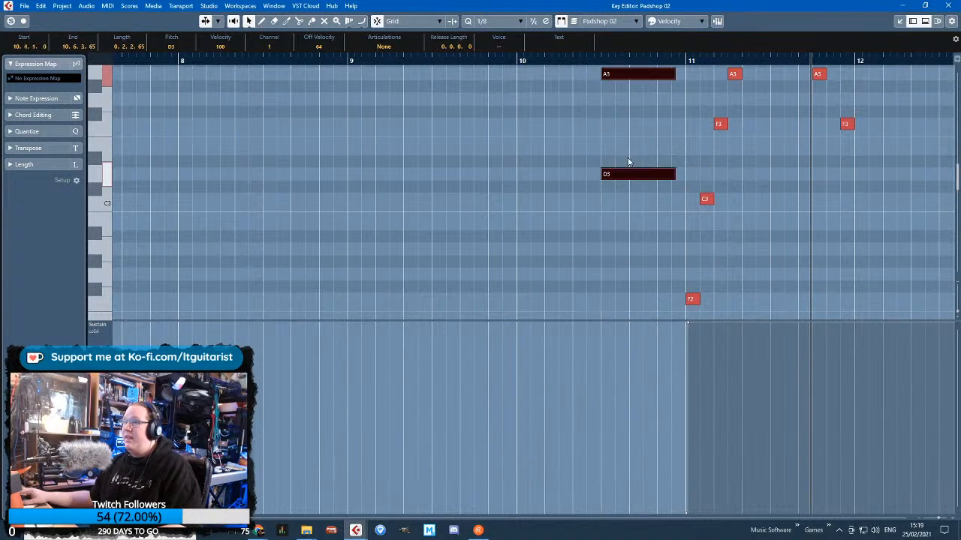
Raise only the D3 note of the duplicated pair an octave to D4, keeping the A3
left_click(629, 158)
left_click(618, 75)
left_click(638, 174)
scroll(662, 263, "up", 2)
key("shift+Down")
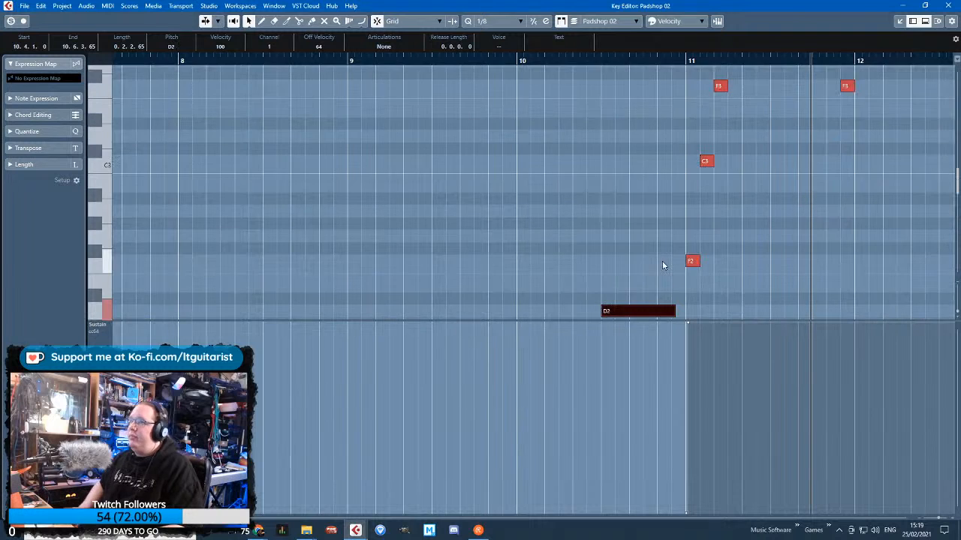
key("shift+Up")
key("shift+Up")
Add a third note below A3 in the upper chord, trying F3 and F#3 before setting it to G3
left_click_drag(700, 73, 626, 199)
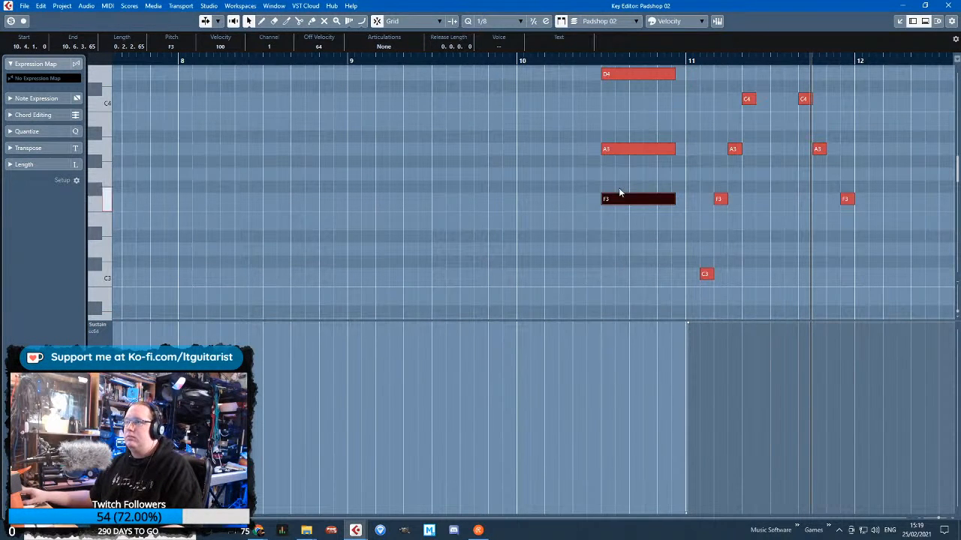
key("Up")
left_click(604, 148)
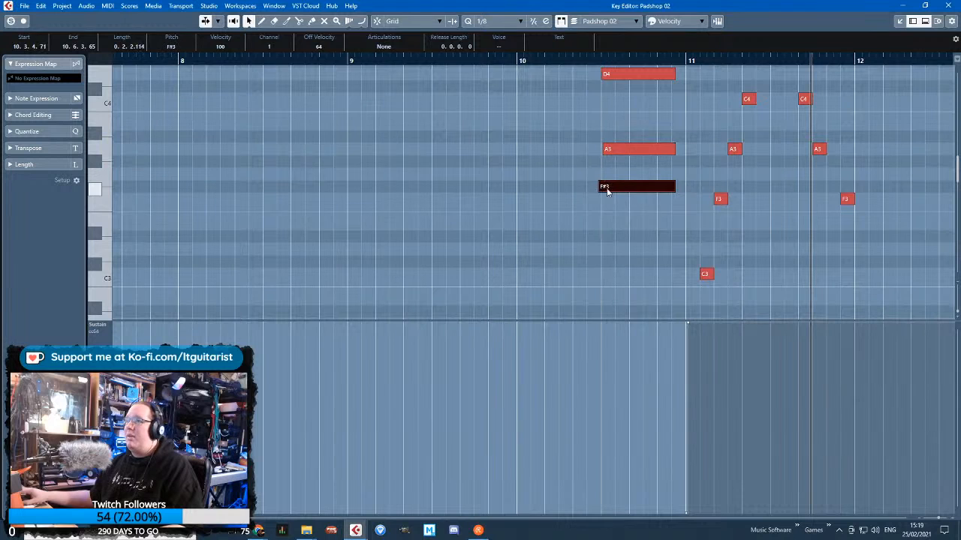
left_click_drag(602, 186, 600, 199)
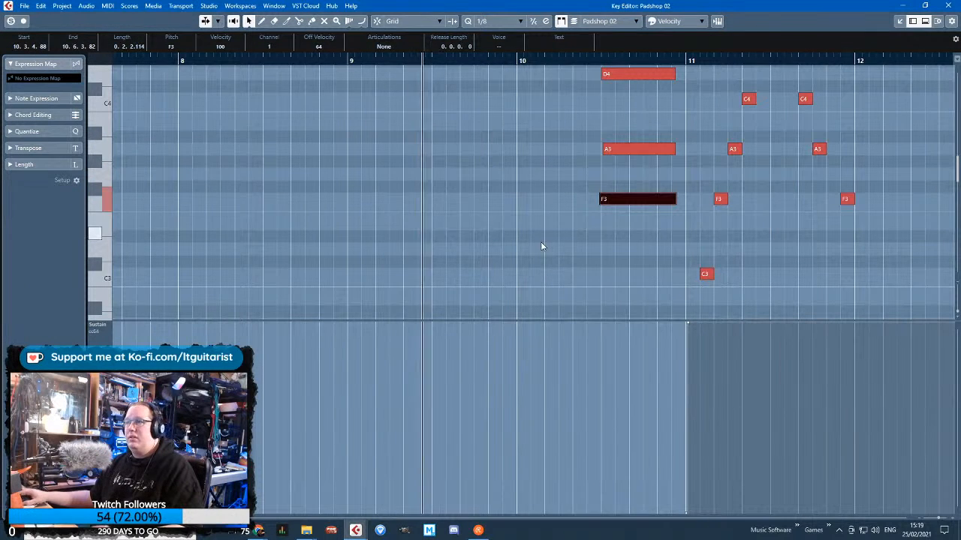
key("space")
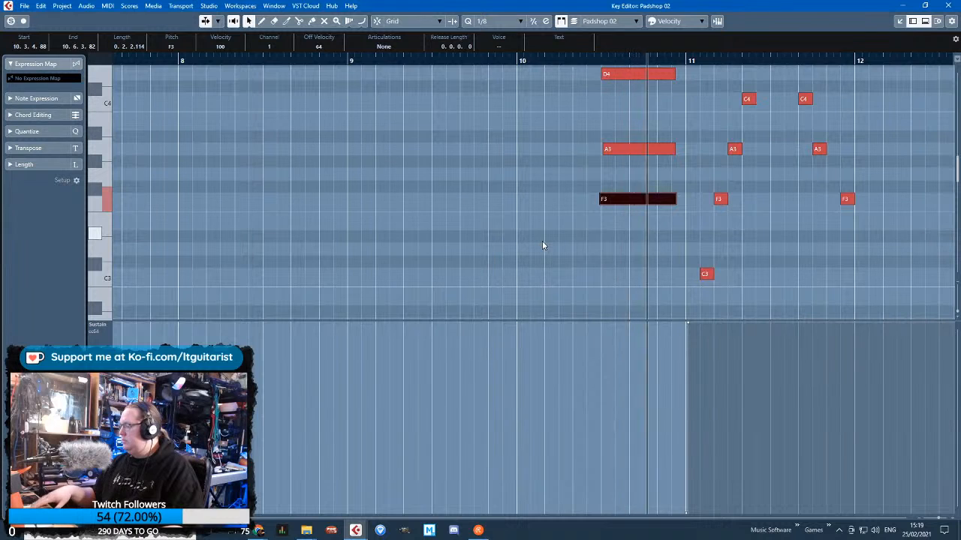
left_click_drag(622, 205, 622, 171)
left_click(577, 62)
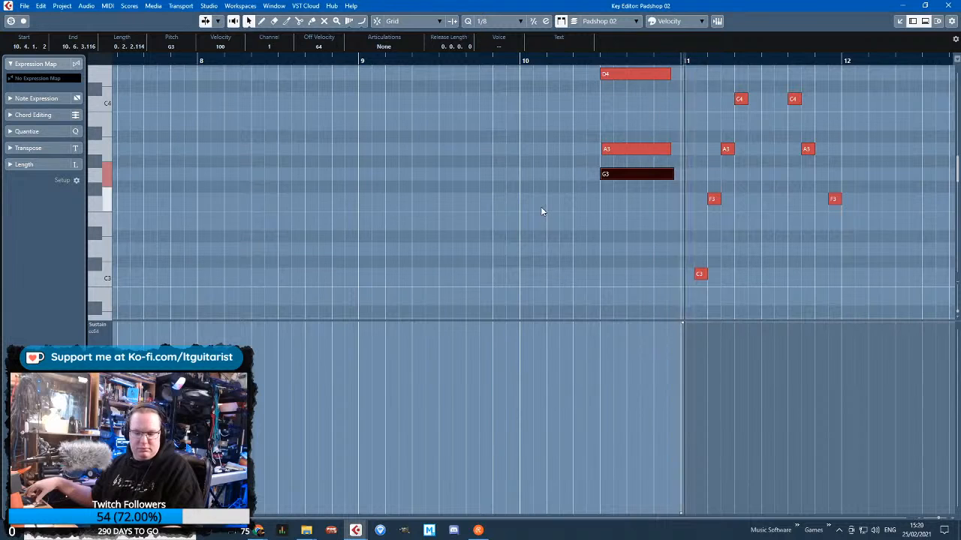
Stretch the starts of D4, A3 and G3 back to bar 10 and lengthen A1 and D1 to 0.5.0.88
left_click_drag(622, 188, 521, 75)
scroll(509, 289, "down", 5)
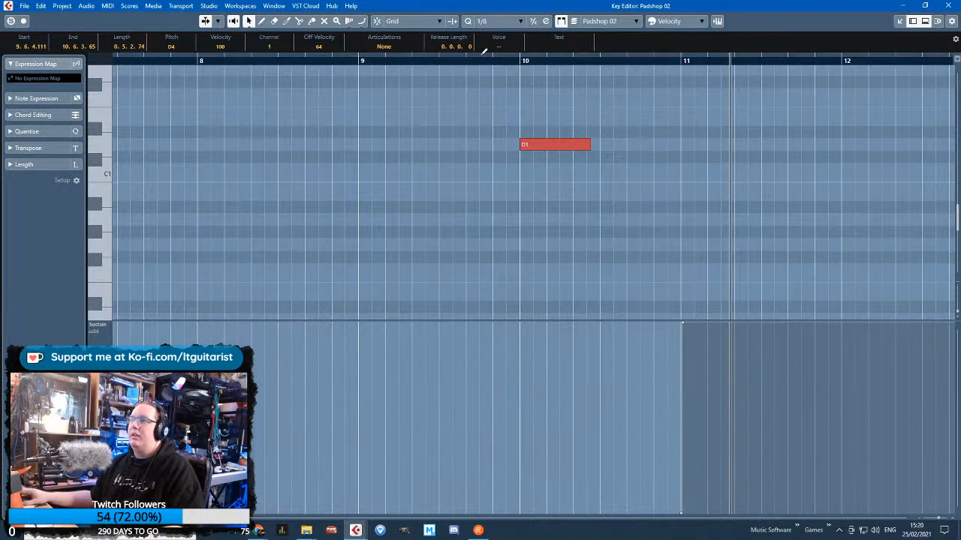
scroll(564, 234, "up", 5)
left_click(578, 196)
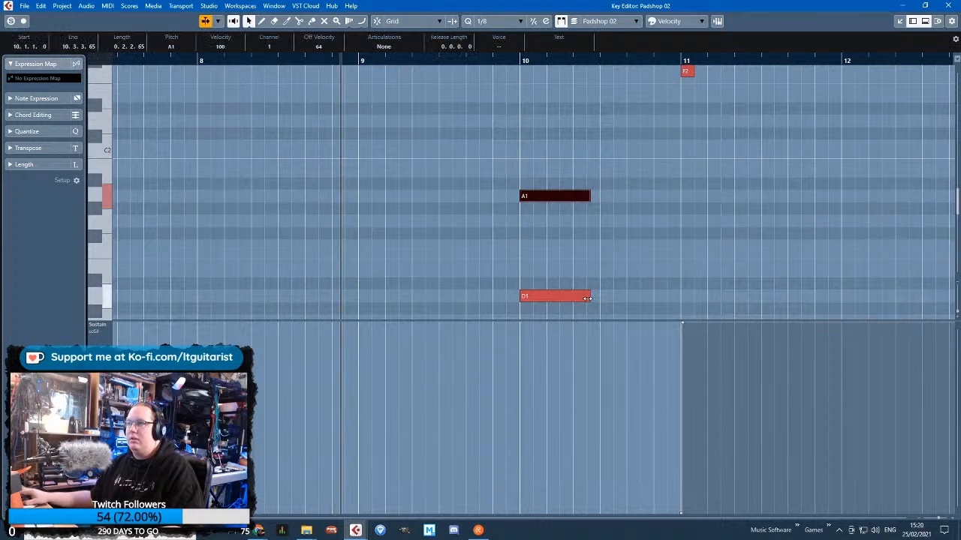
left_click(582, 296, "shift")
left_click_drag(589, 195, 658, 196)
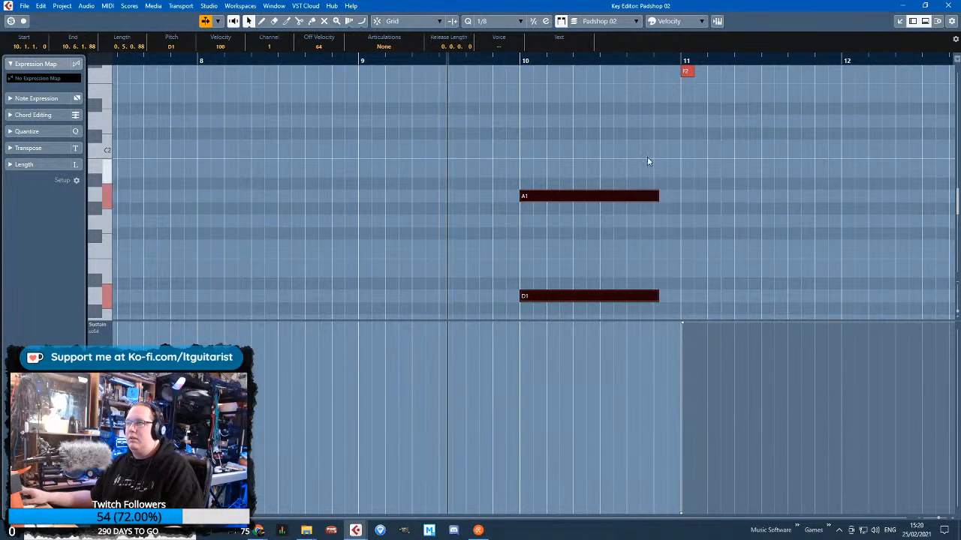
left_click(655, 155)
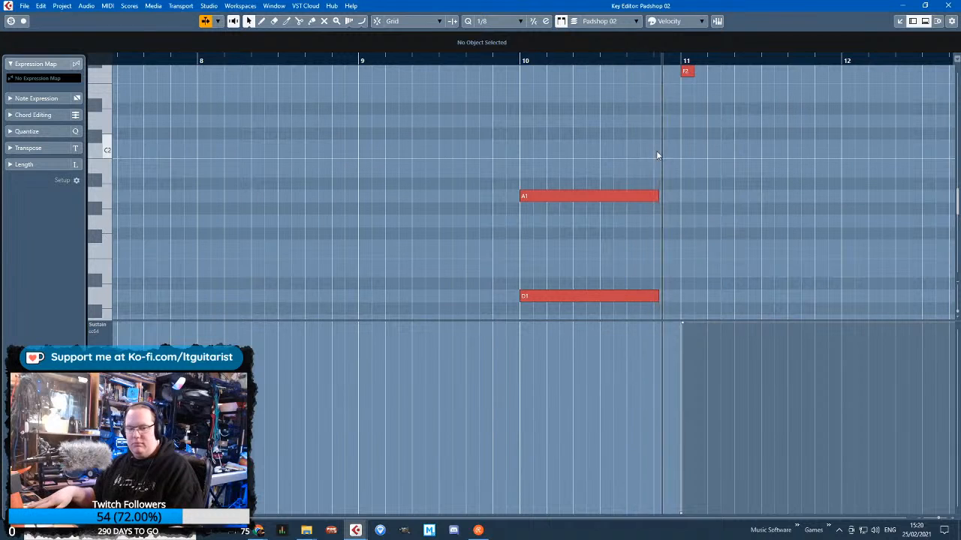
Add a sustain pedal event with value 127 at the start of bar 10, ahead of the existing one, and play the passage
scroll(632, 188, "up", 6)
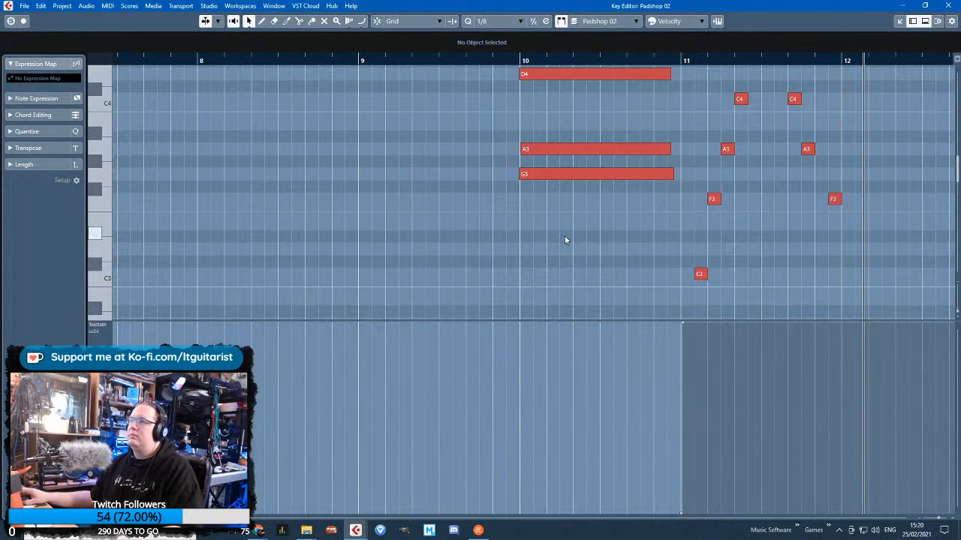
left_click_drag(591, 229, 571, 94)
left_click(545, 268)
scroll(546, 268, "down", 4)
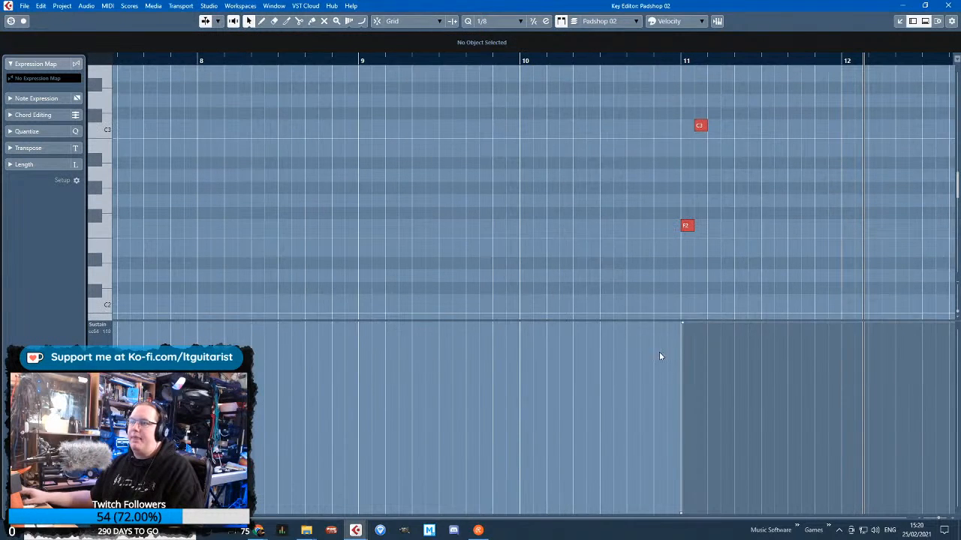
scroll(660, 355, "up", 4, "ctrl")
left_click_drag(491, 517, 515, 516)
scroll(522, 430, "down", 8, "ctrl")
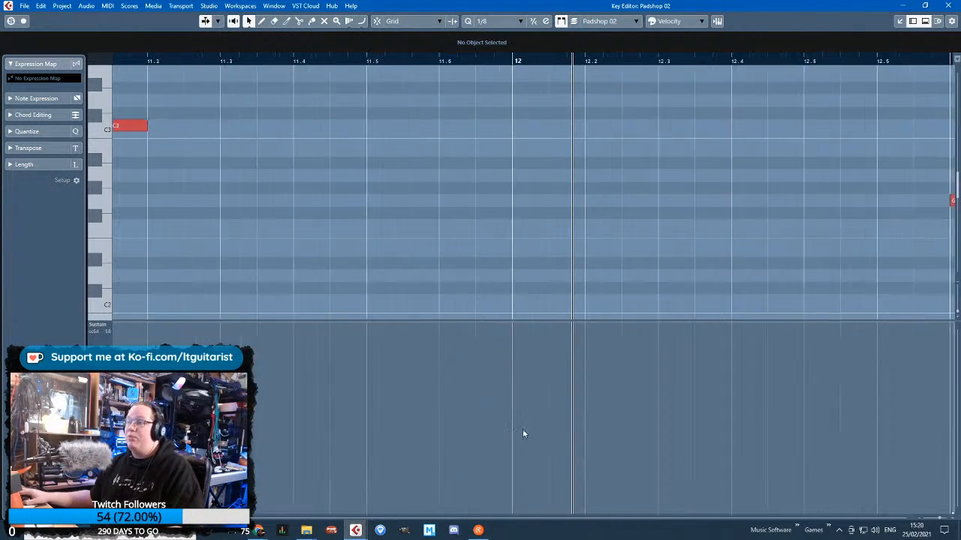
scroll(368, 413, "up", 5, "ctrl")
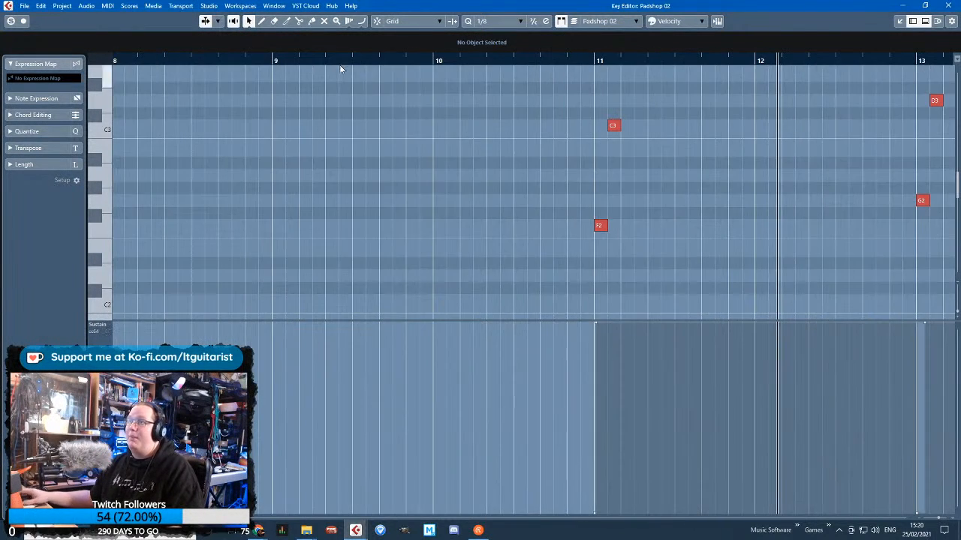
left_click(433, 357)
key("1")
scroll(443, 373, "up", 2, "ctrl")
mouse_move(428, 359)
left_mouse_down()
mouse_move(427, 525)
mouse_move(442, 364)
mouse_move(431, 303)
left_mouse_up()
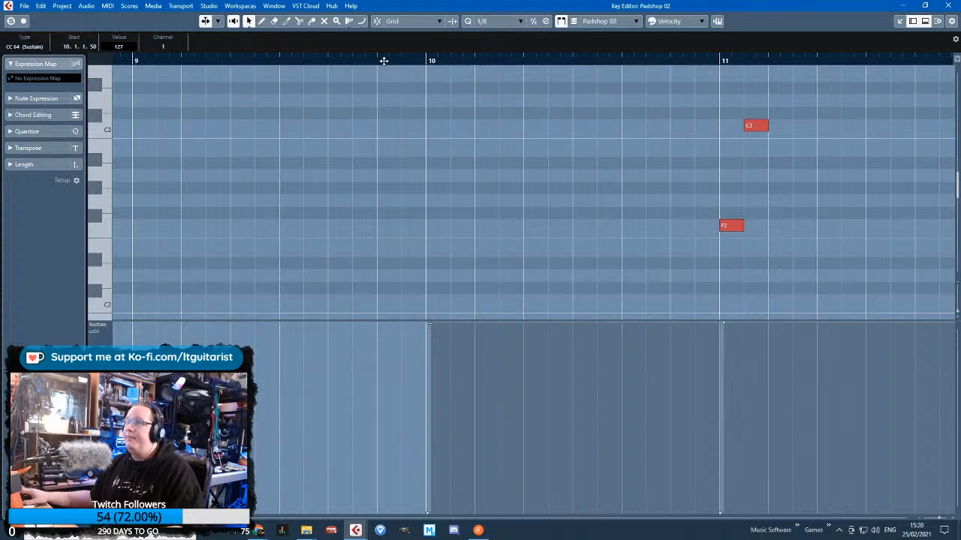
key("space")
Start the D4, A3 and G3 chord at 10.3, shorten it, and duplicate it at 10.5 with F#3 in place of G3
scroll(521, 278, "up", 5)
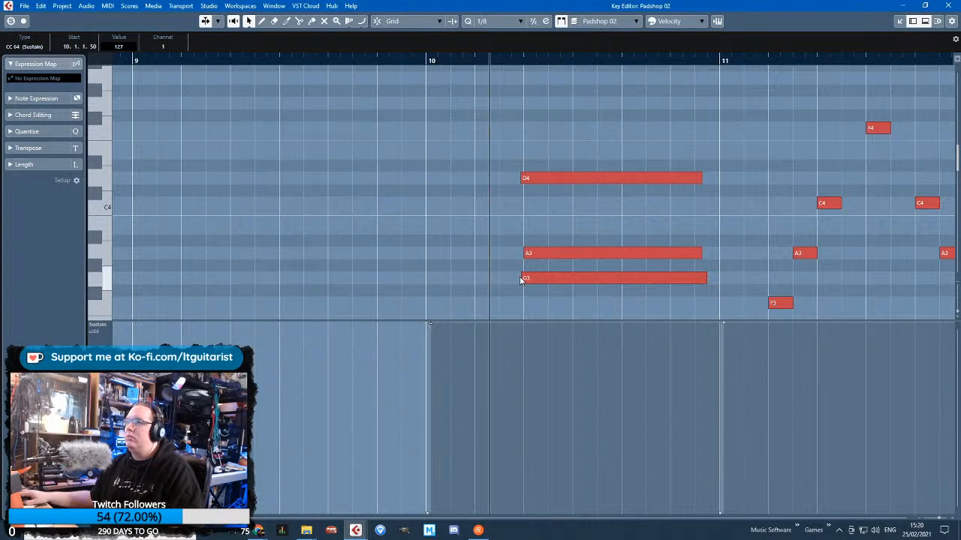
left_click_drag(521, 181, 666, 285)
left_click_drag(699, 254, 635, 297)
key("alt+d")
left_click(629, 240)
scroll(628, 246, "up", 1)
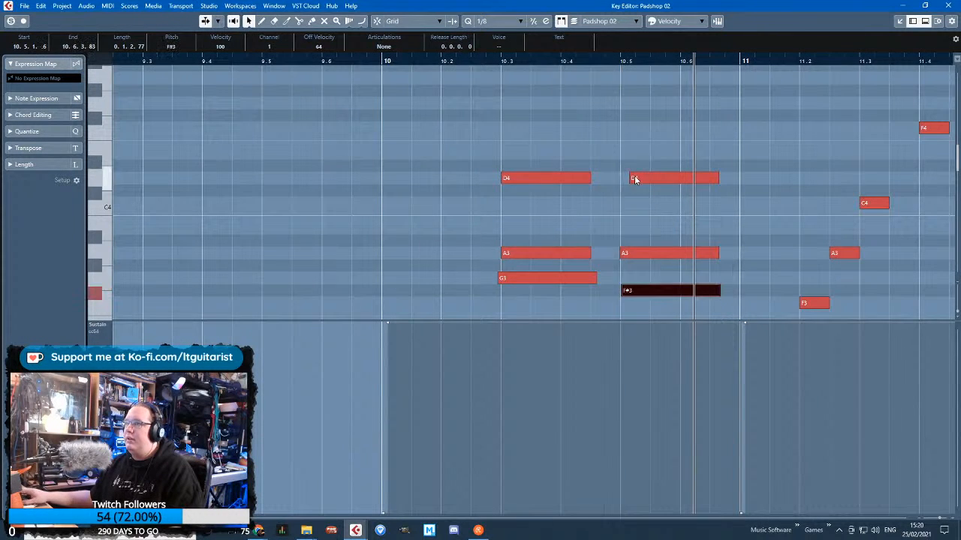
Align the second chord's D4 with the chord start at 10.5 and lower it an octave to D3
left_click_drag(628, 179, 621, 181)
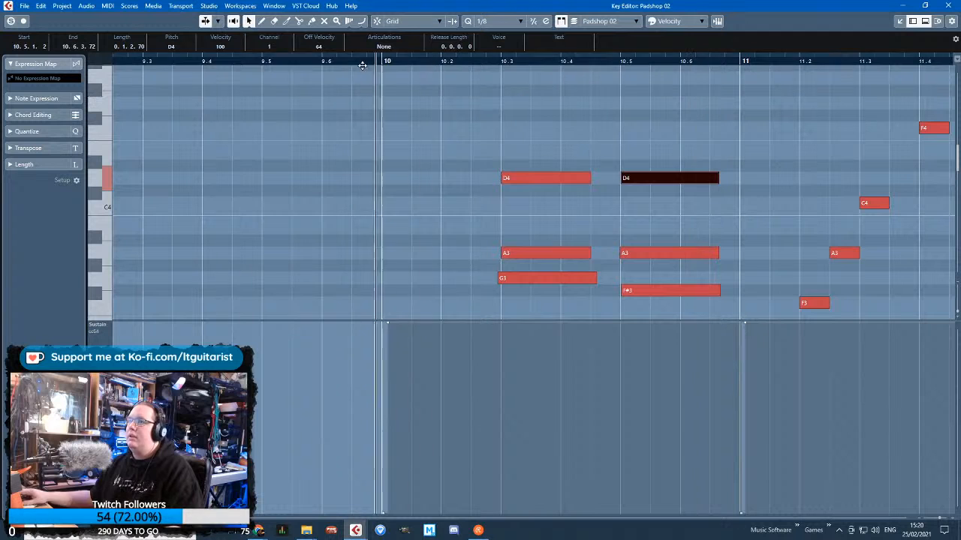
scroll(581, 227, "down", 3)
key("shift+Down")
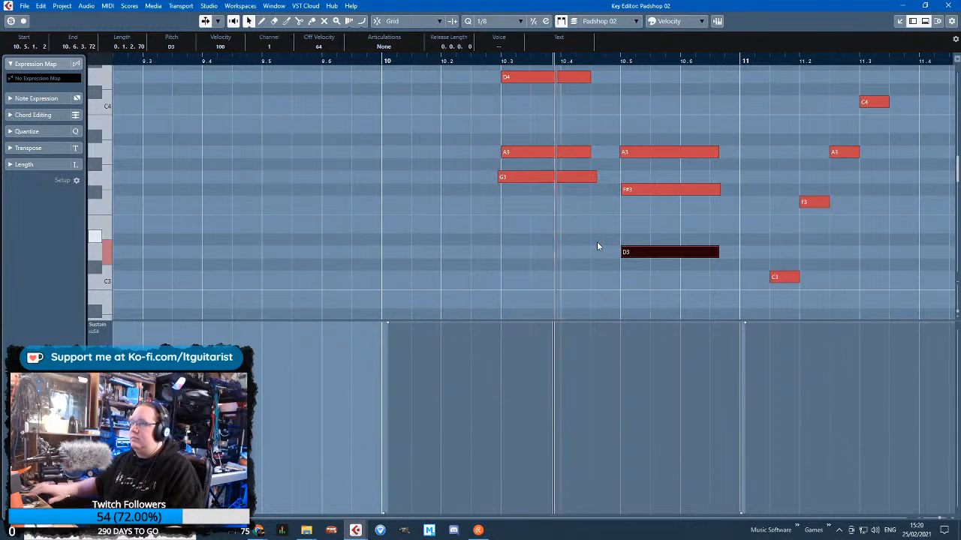
Shorten both chords to stabs, with the first chord's G3 at 0.0.3.64 and the second's A3 at 0.0.2.29, and close the editor
left_click_drag(712, 291, 652, 153)
left_click_drag(597, 199, 544, 80)
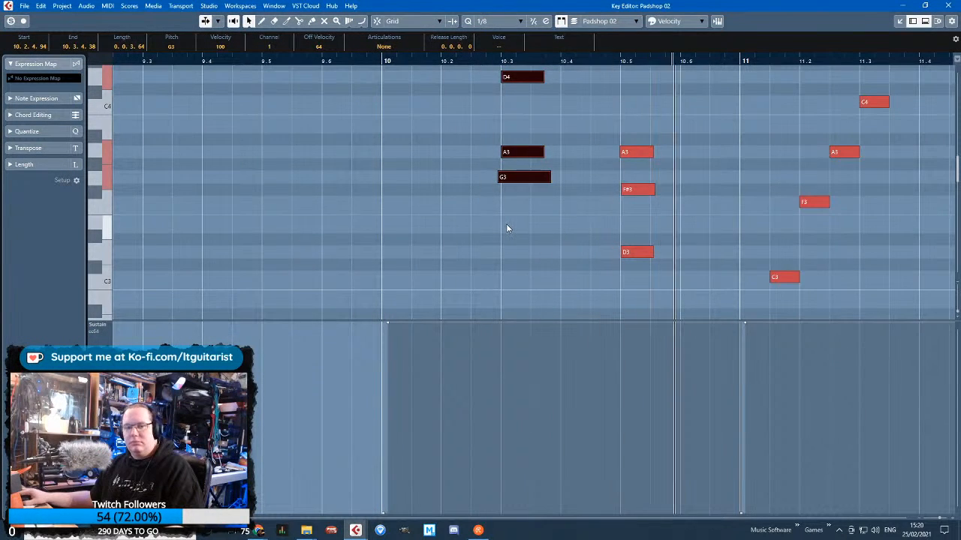
left_click_drag(646, 121, 653, 287)
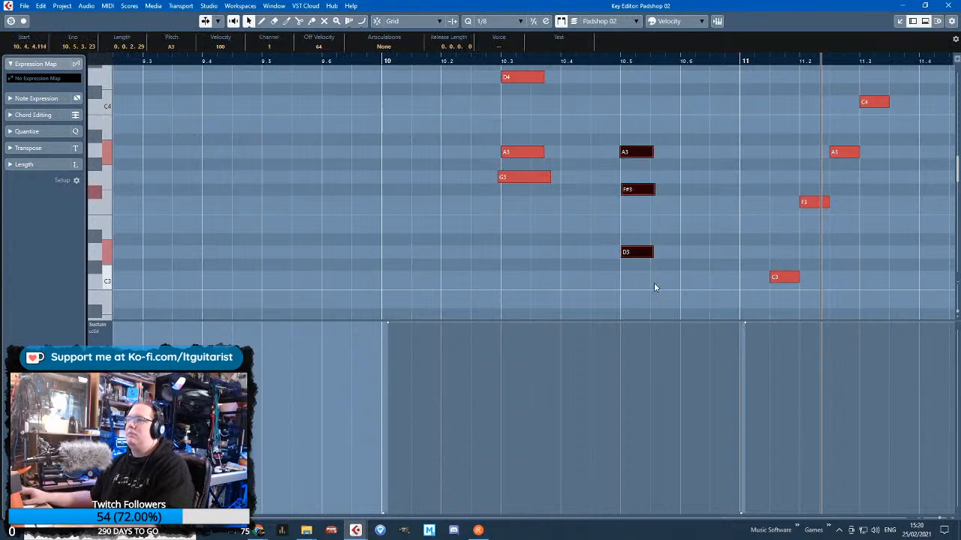
left_click(948, 5)
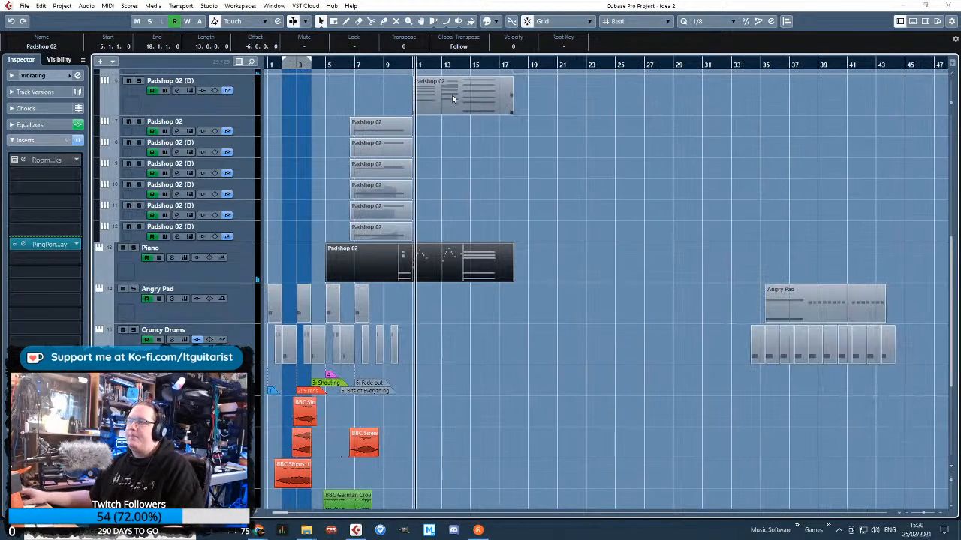
Play the arrangement from about bar 6 to check how the piano chords sit with the other tracks
left_click(351, 66)
scroll(331, 192, "up", 3)
scroll(334, 222, "up", 3)
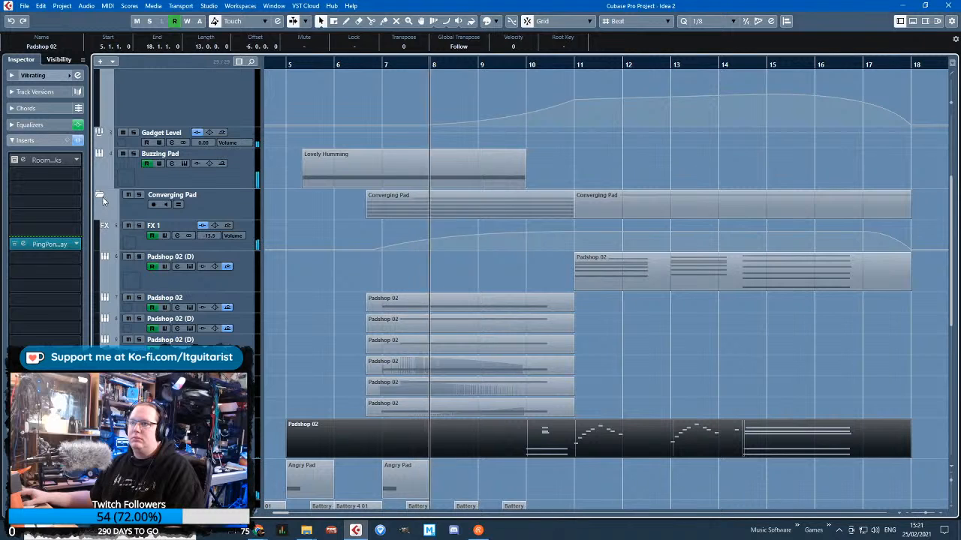
left_click(288, 326)
scroll(300, 326, "left", 3)
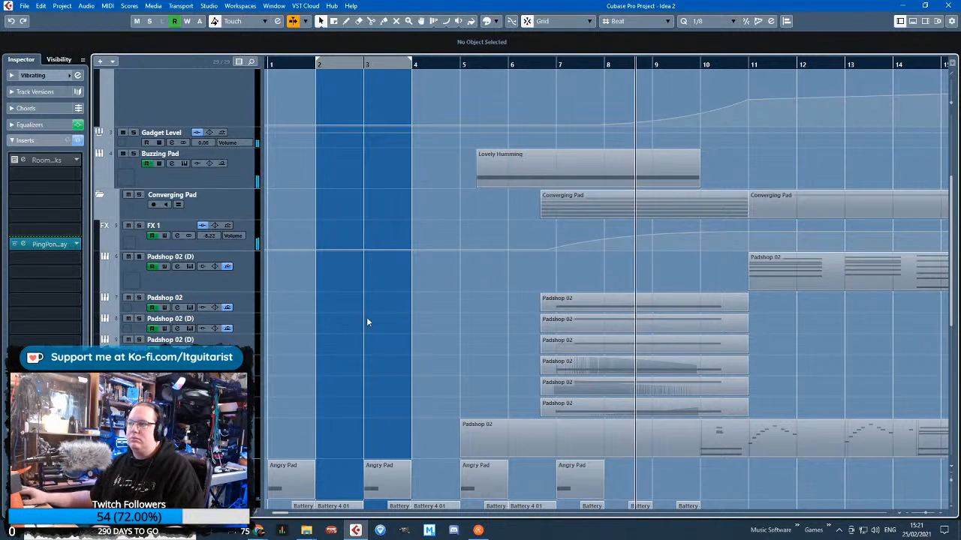
scroll(377, 308, "down", 4)
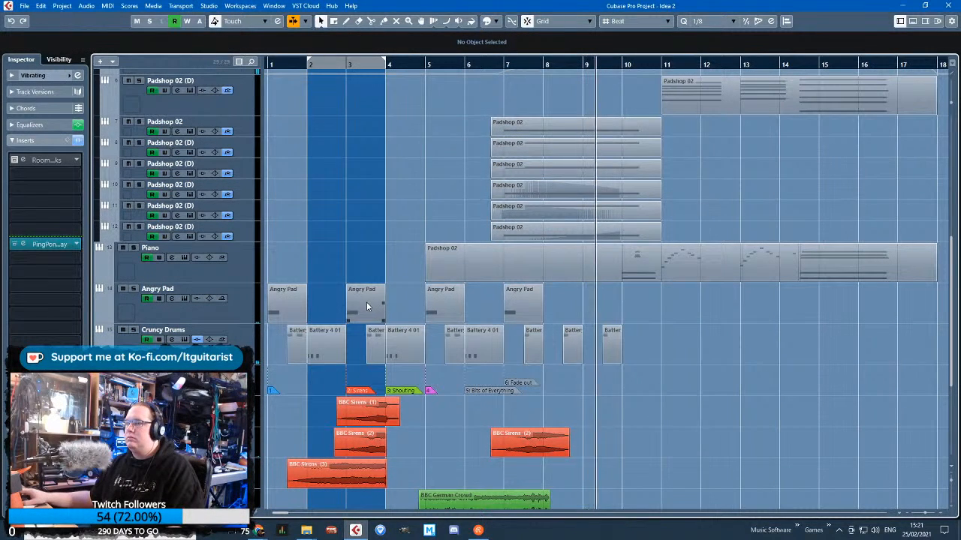
Enlarge the Piano track's volume automation, set its level before bar 11 to -9.80, and curve it upward into bar 11
left_click(99, 278)
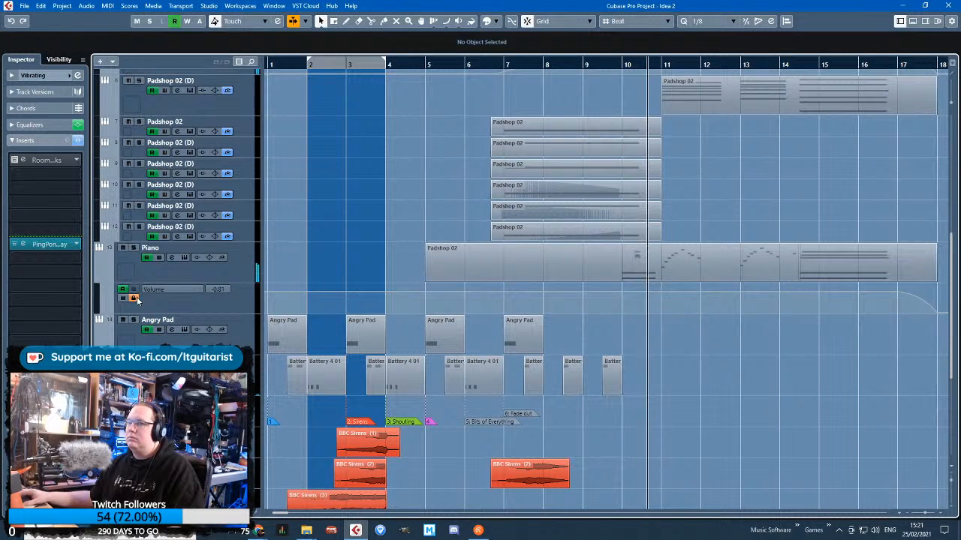
left_click(163, 309)
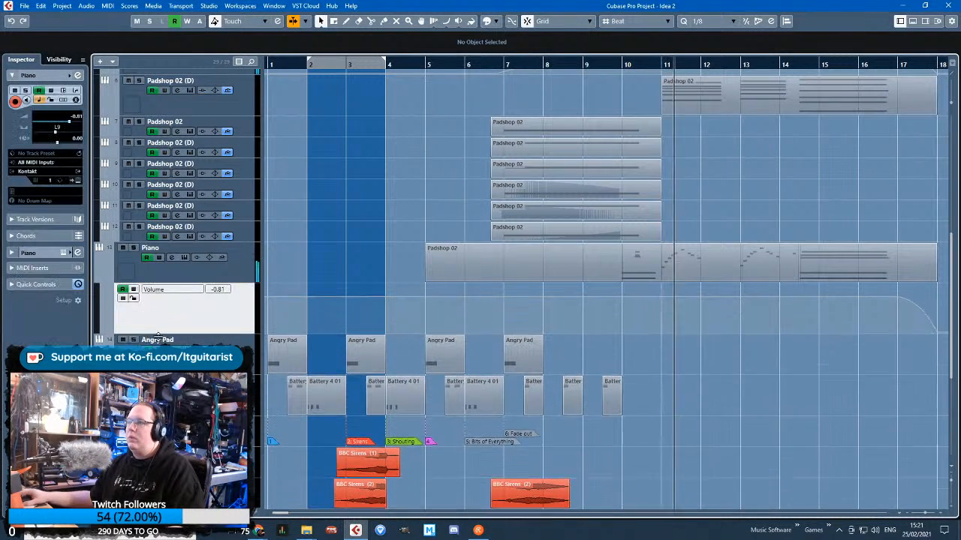
scroll(574, 347, "up", 3)
left_click(839, 345)
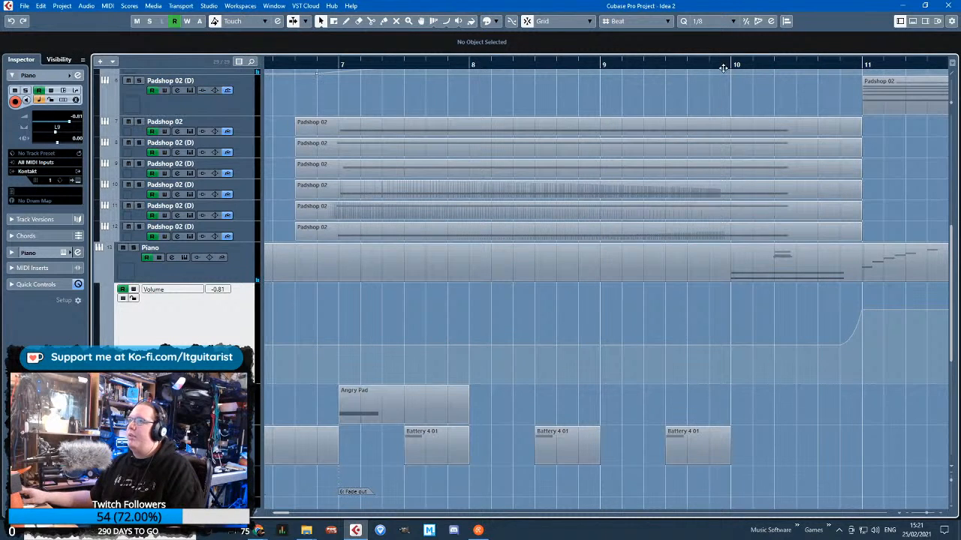
mouse_move(839, 345)
left_mouse_down()
mouse_move(827, 337)
mouse_move(845, 330)
left_mouse_up()
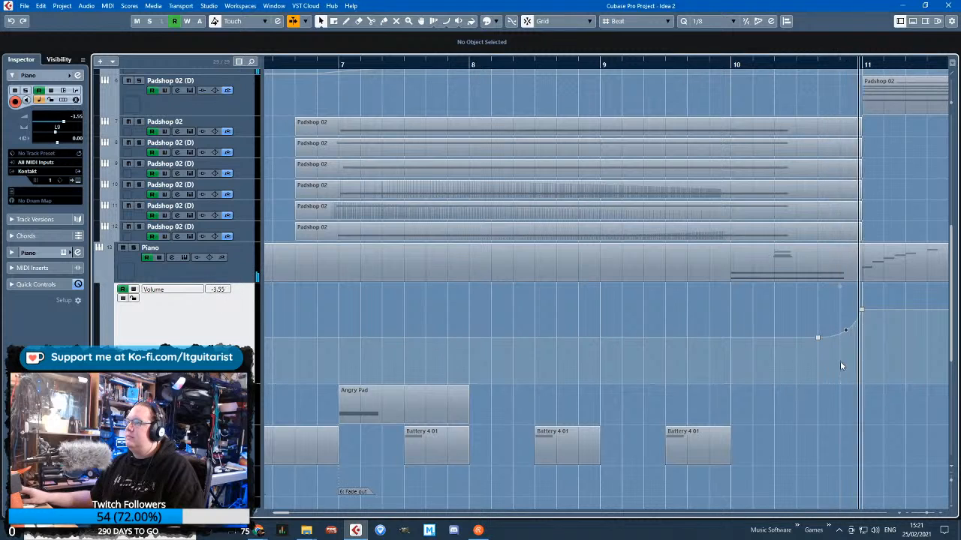
scroll(723, 351, "down", 2)
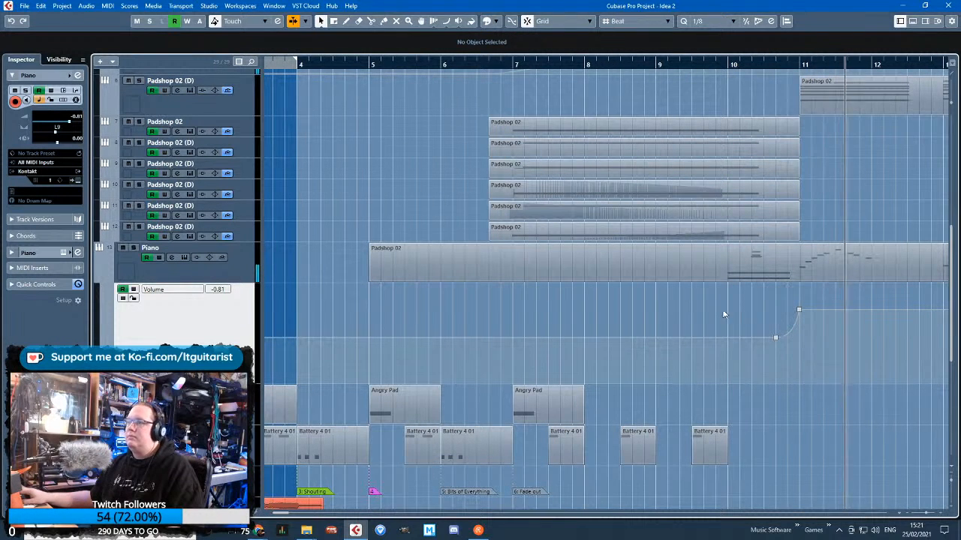
left_click(728, 337)
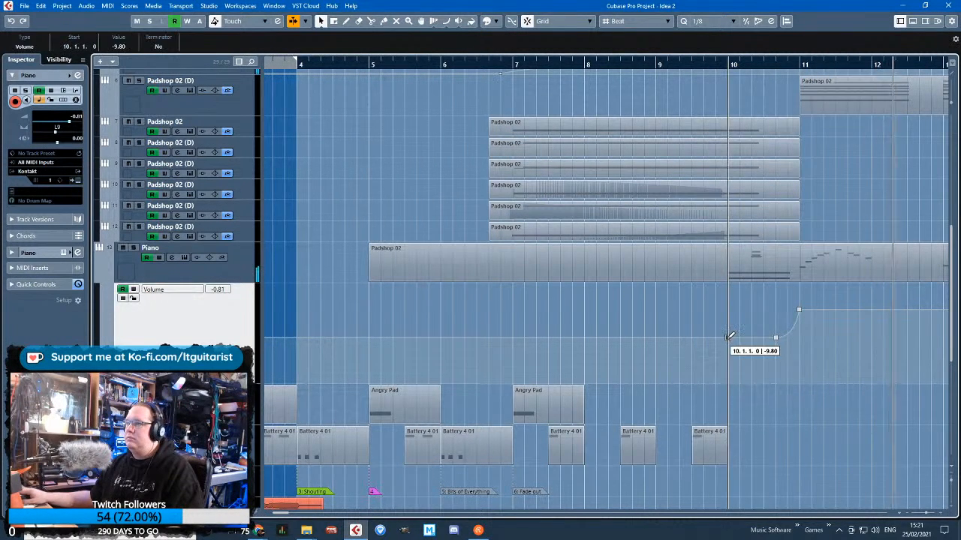
scroll(698, 329, "down", 2)
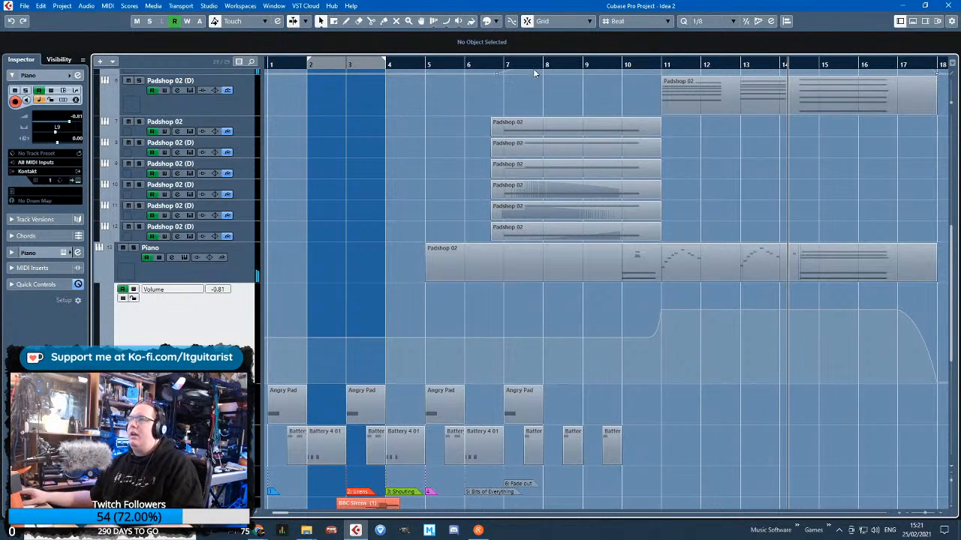
Move the playback position to just before bar 7 and mute the Vibrating track
left_click(495, 66)
scroll(258, 237, "up", 4)
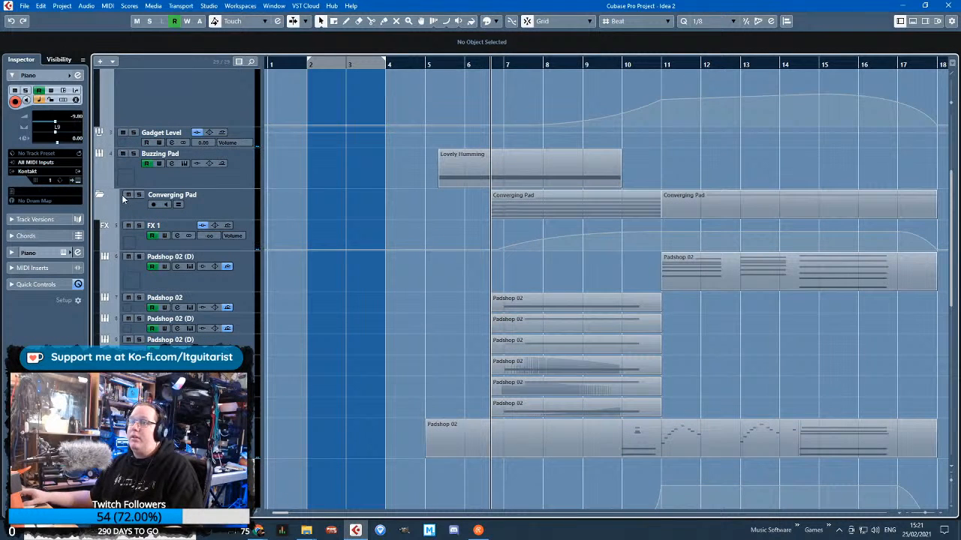
scroll(169, 158, "up", 4)
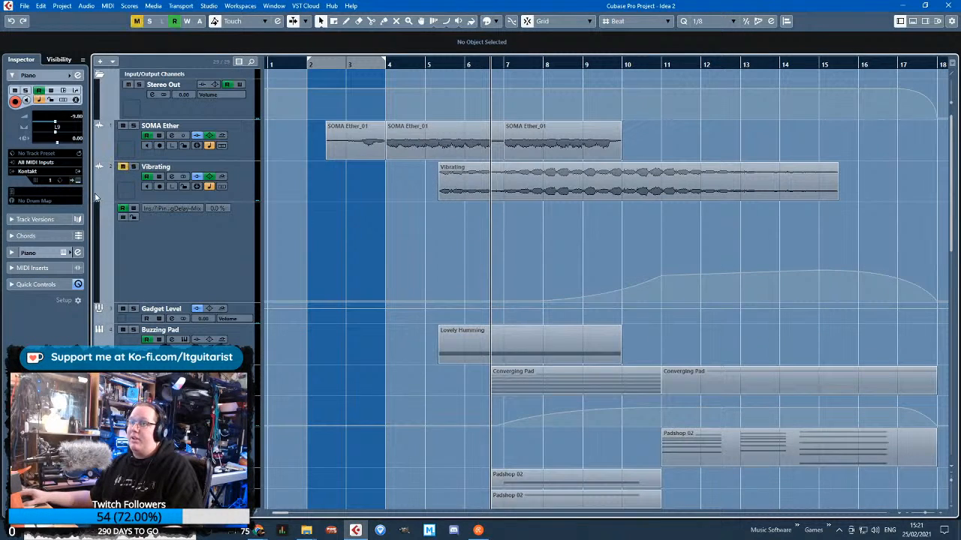
scroll(452, 309, "down", 6)
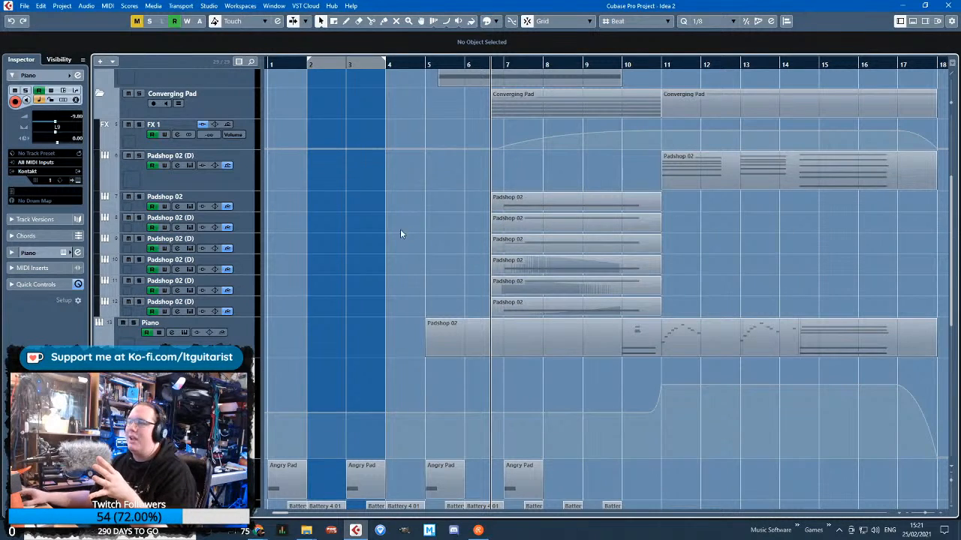
Open the Piano part for editing and add a D4 note of length 0.0.2.0 at about the start of bar 6
double_click(529, 346)
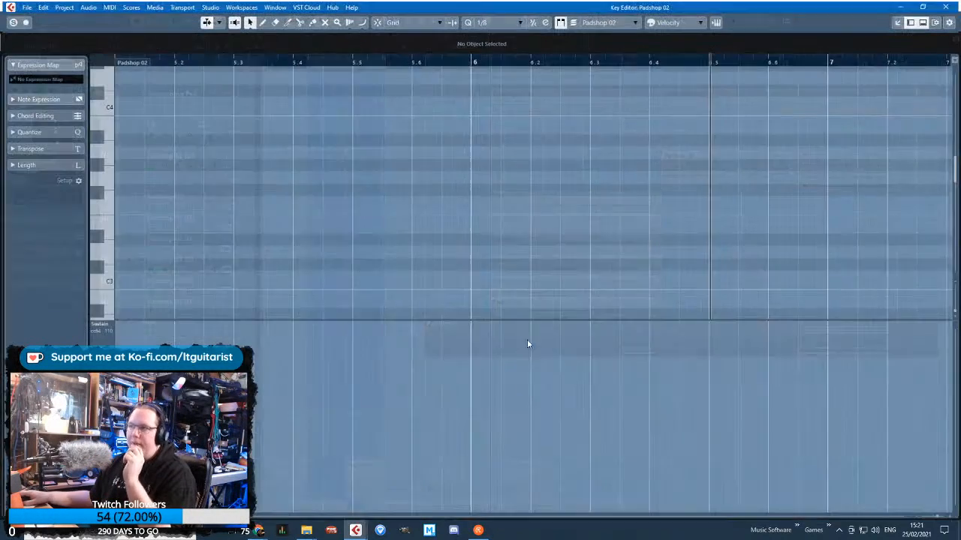
scroll(495, 239, "down", 7)
scroll(399, 204, "up", 5)
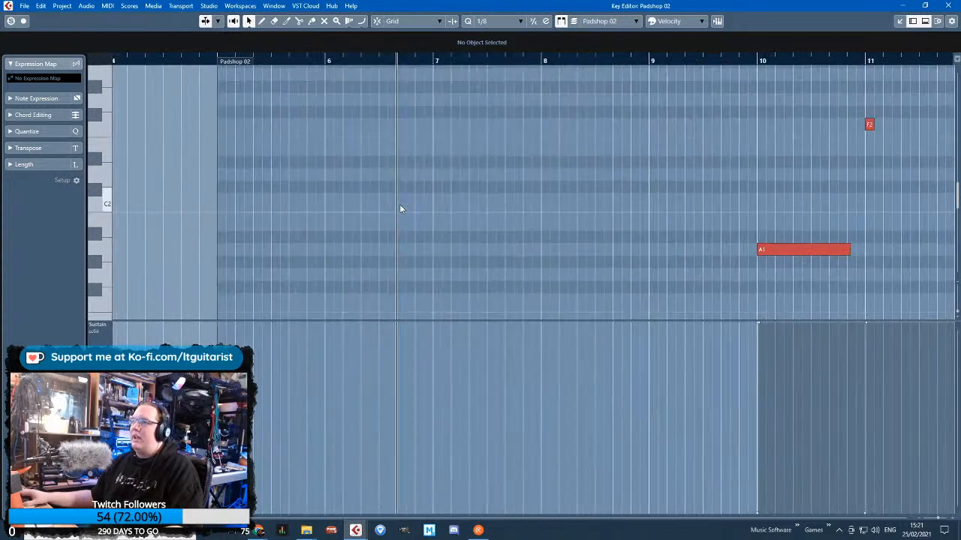
mouse_move(363, 223)
left_mouse_down()
mouse_move(443, 224)
mouse_move(350, 285)
mouse_move(350, 86)
mouse_move(376, 145)
mouse_move(366, 88)
left_mouse_up()
key("shift+Up")
scroll(382, 144, "up", 2)
scroll(311, 160, "up", 3)
left_click_drag(442, 93, 325, 89)
scroll(299, 122, "up", 5)
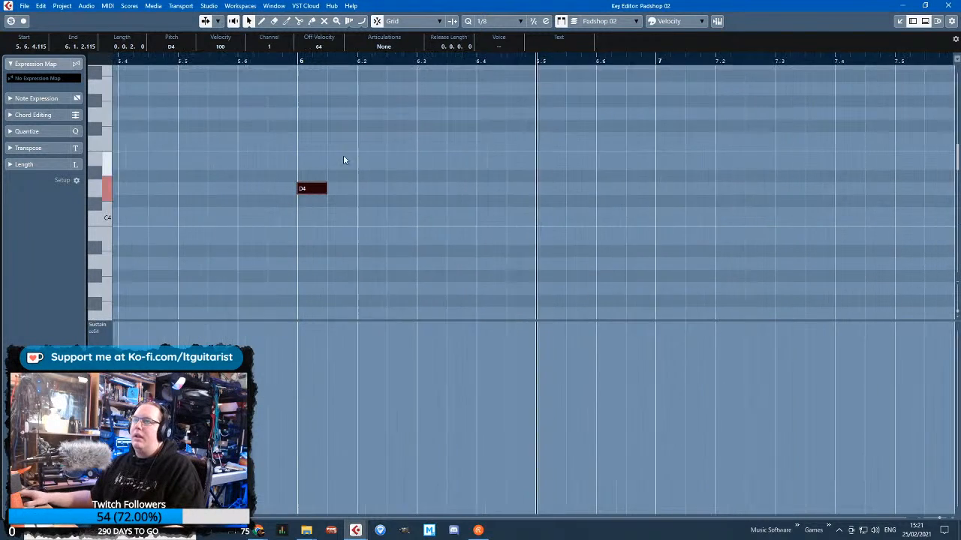
Duplicate the D4 note into a four-note figure of D4, C#4, E4 and D#4 from bar 6, and play it
key("ctrl+d")
left_click_drag(345, 190, 418, 178)
key("ctrl+d")
left_click_drag(299, 58, 297, 69)
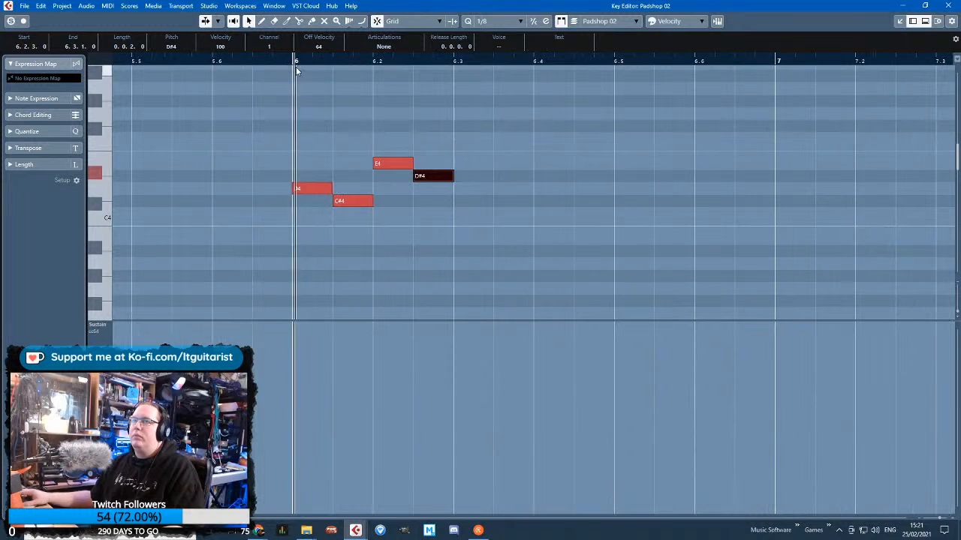
key("space")
Repeat the four-note figure back to back until it fills bars 6 and 7, and play it from bar 6
key("ctrl+a")
key("ctrl+d")
scroll(522, 248, "down", 3)
key("ctrl+d")
key("ctrl+d")
key("ctrl+d")
scroll(480, 207, "down", 2)
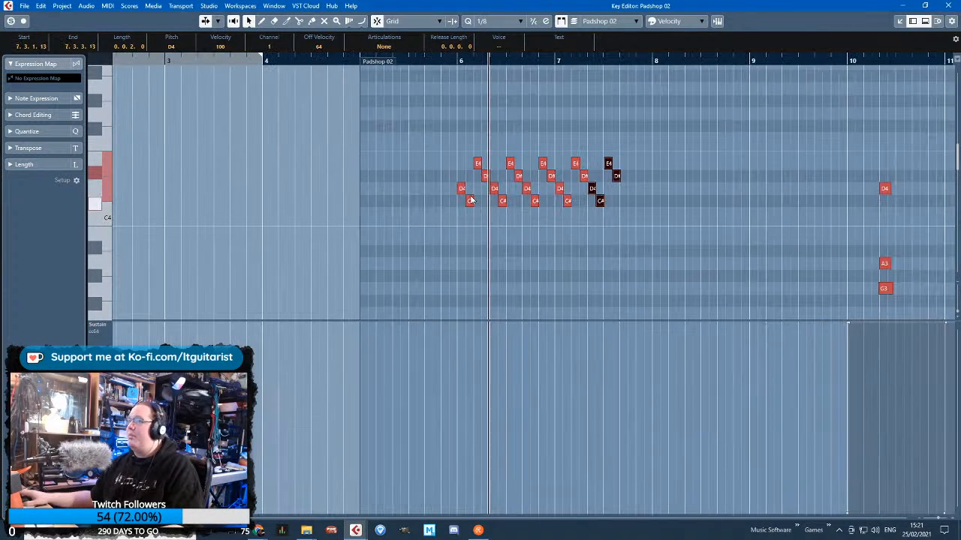
key("ctrl+d")
left_click_drag(457, 59, 454, 62)
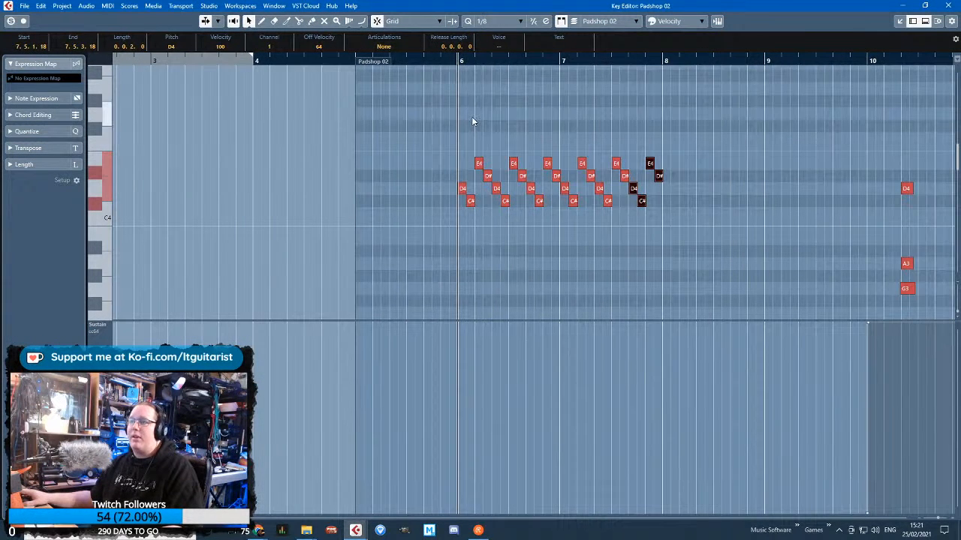
scroll(742, 254, "up", 3)
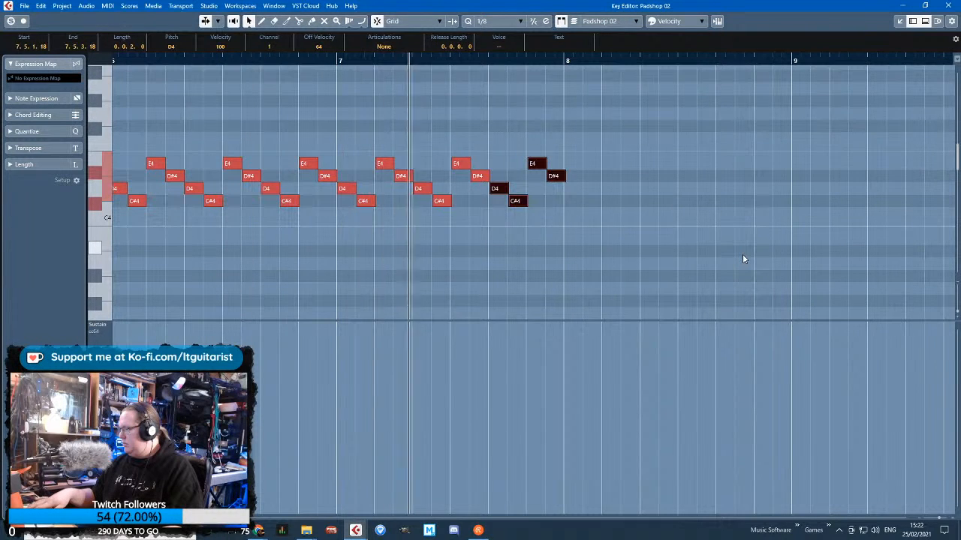
scroll(732, 251, "down", 2)
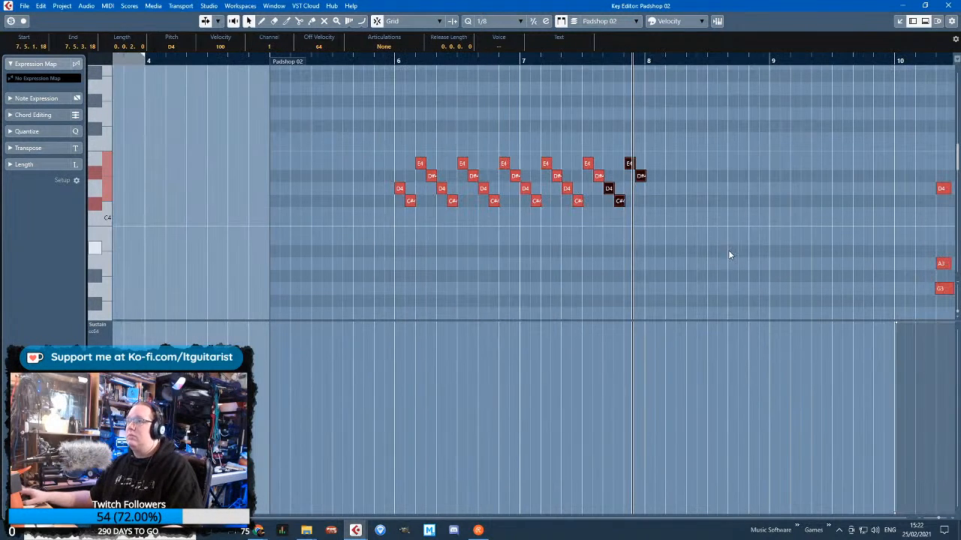
Quantize all notes of the repeated figure in bars 6 and 7 to the 1/8 grid
left_click_drag(366, 142, 655, 207)
key("q")
left_click(389, 119)
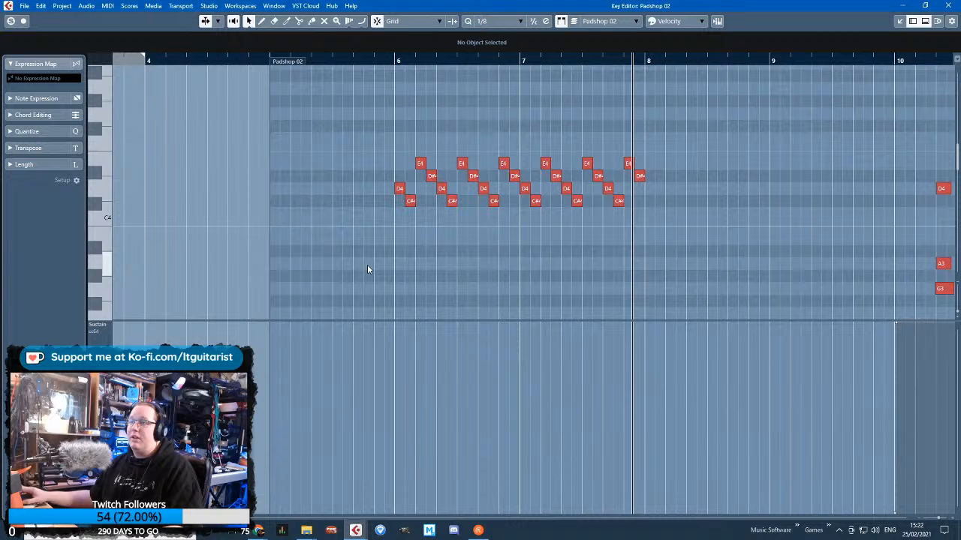
left_click(109, 325)
left_click(457, 242)
scroll(442, 285, "up", 2)
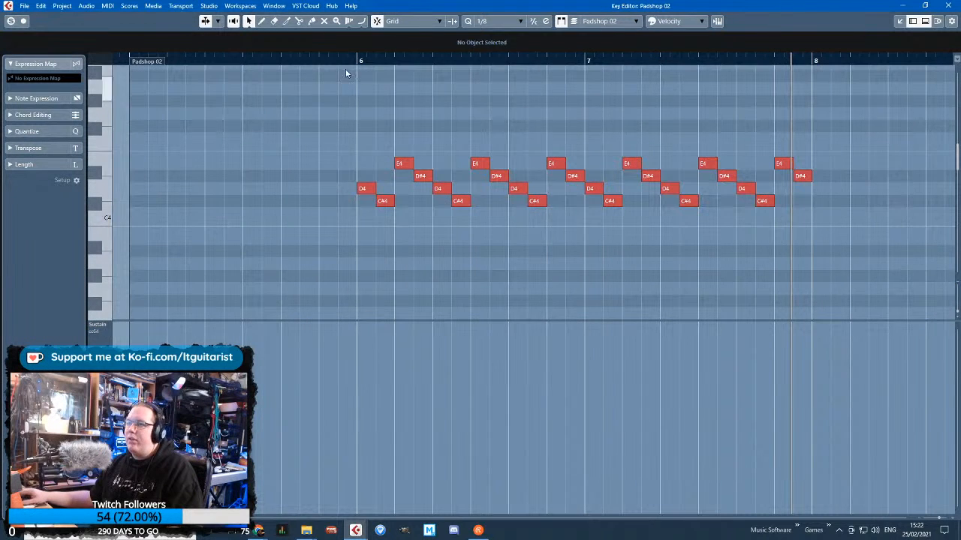
Close the note editor and extend the start of the Piano part back to bar 2
left_click(362, 324)
key("1")
scroll(369, 300, "down", 3)
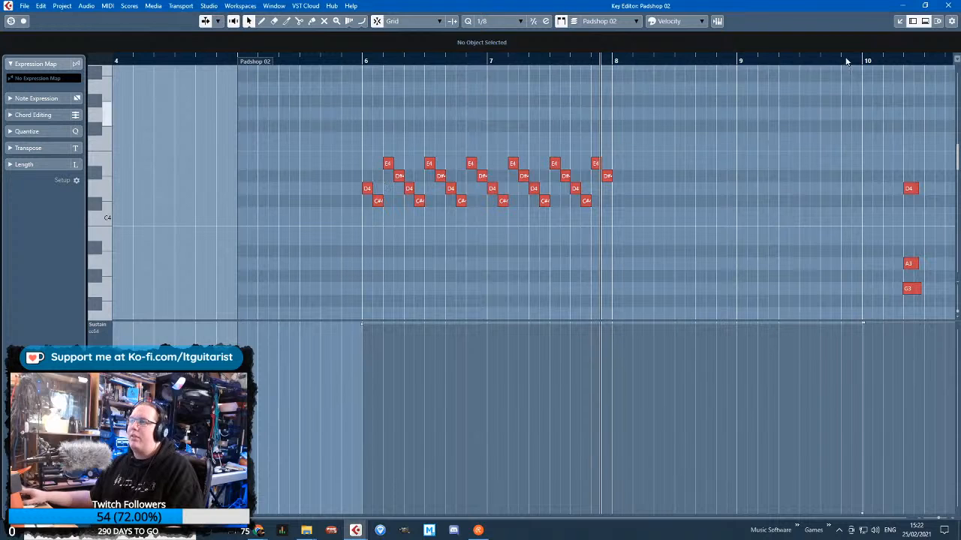
left_click(950, 6)
scroll(370, 327, "up", 4)
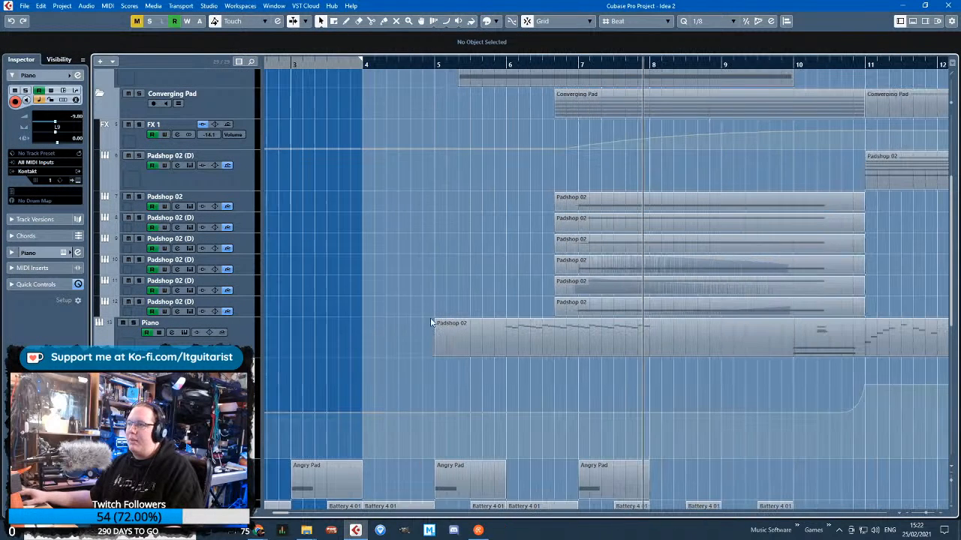
left_click_drag(557, 347, 340, 344)
left_click(531, 377)
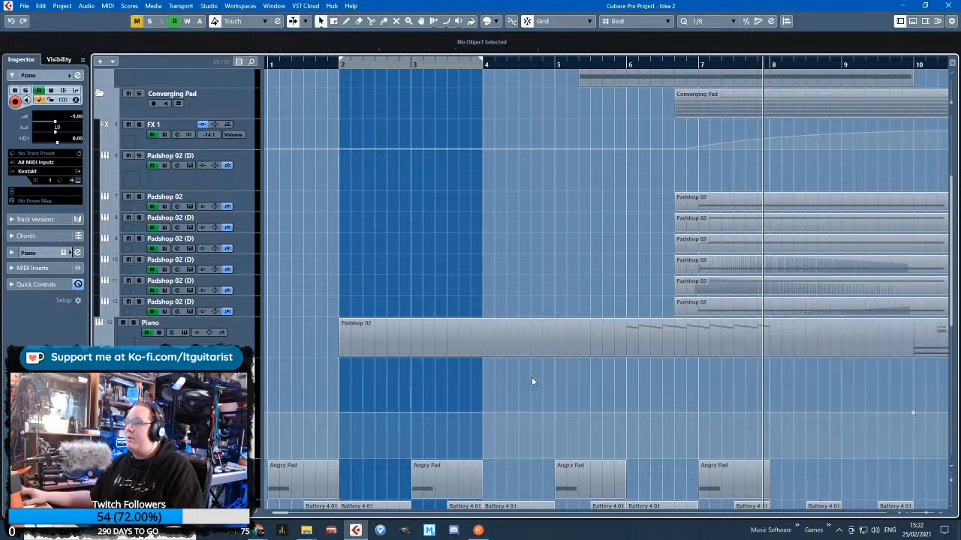
Add a curved dip to the Piano volume automation between bars 8 and 10, lowest at bar 9
scroll(531, 377, "down", 3)
left_click(544, 412)
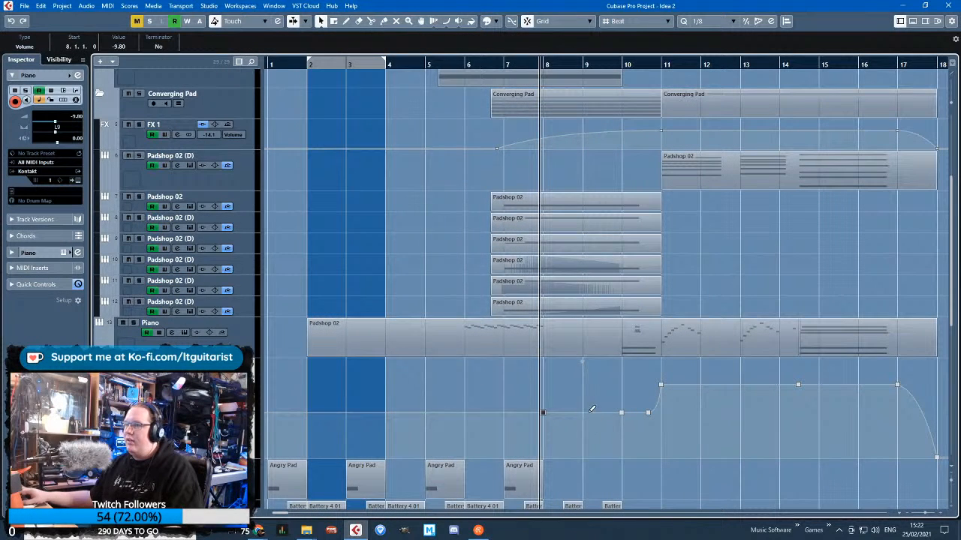
left_click_drag(589, 412, 574, 441)
scroll(593, 423, "up", 3)
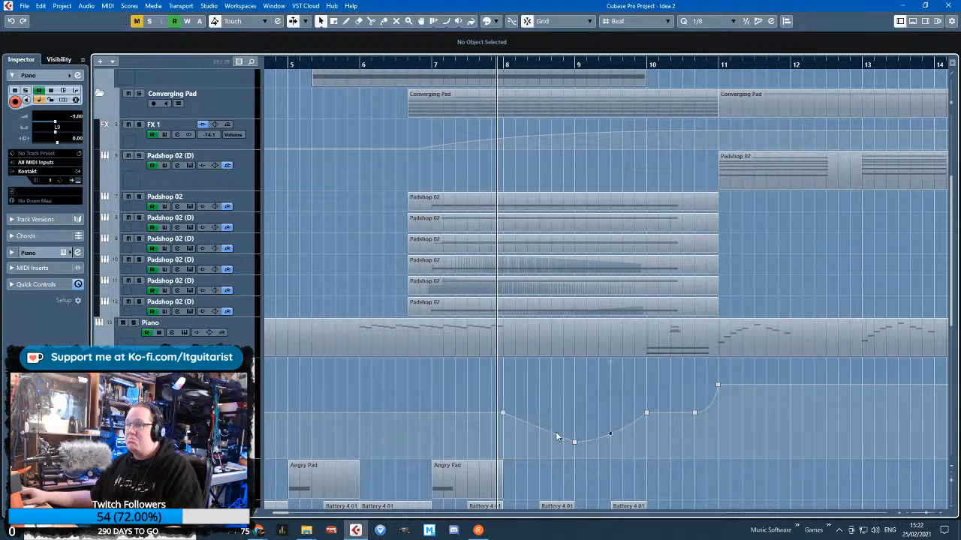
scroll(517, 414, "left", 3)
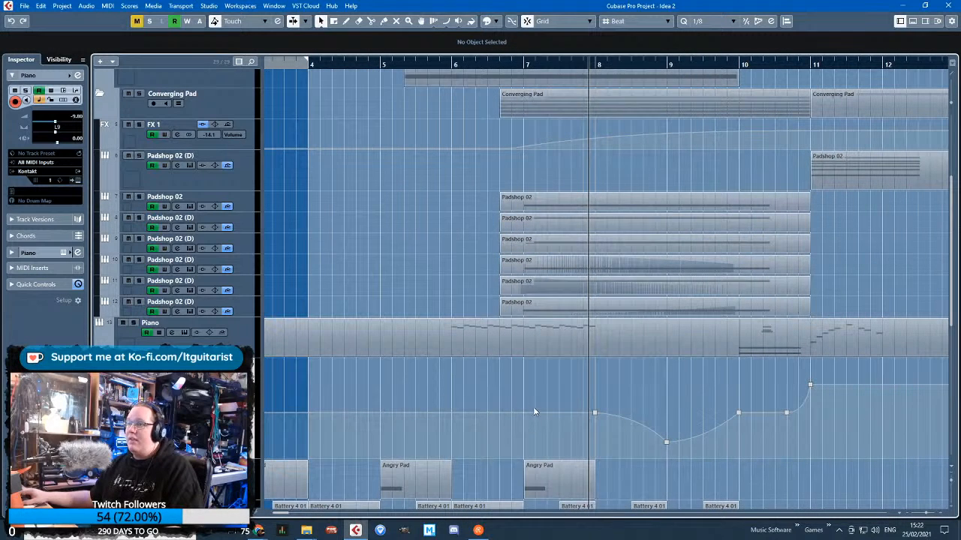
Lower the start of the Piano volume automation at bar 1 so it rises gradually towards bar 8
scroll(525, 411, "left", 3)
scroll(267, 424, "left", 2)
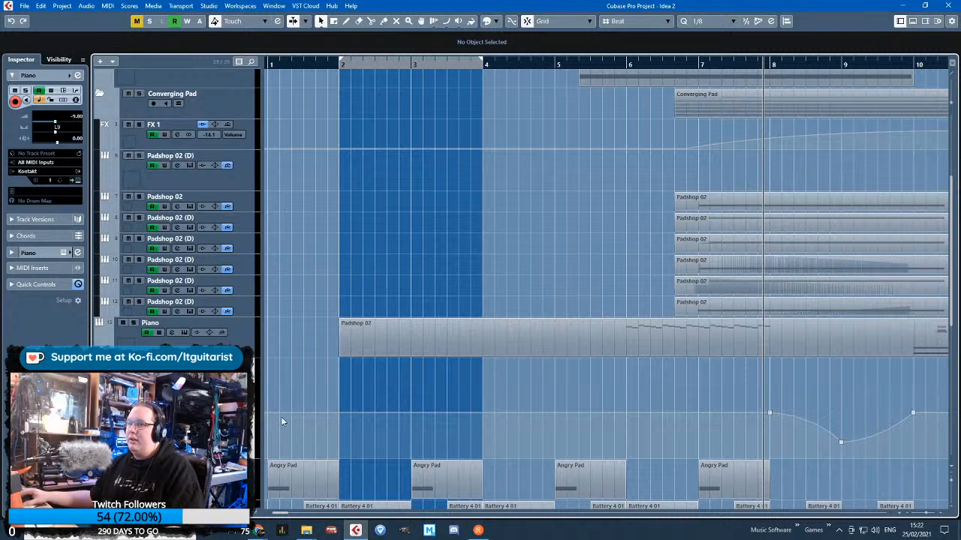
left_click_drag(267, 413, 267, 433)
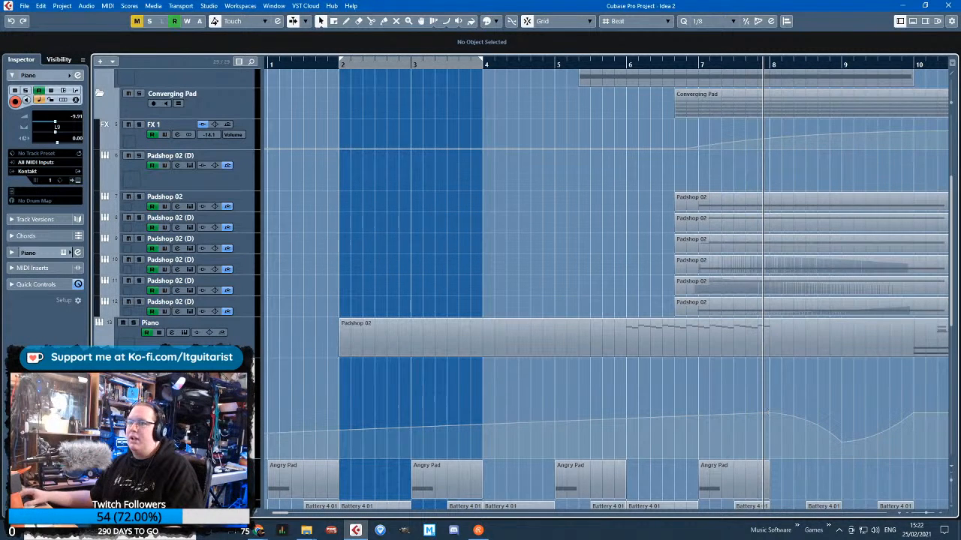
Split the Piano part at bars 6 and 8 and delete the empty section before bar 6
key("g")
left_click(608, 334)
left_click(606, 335, "alt")
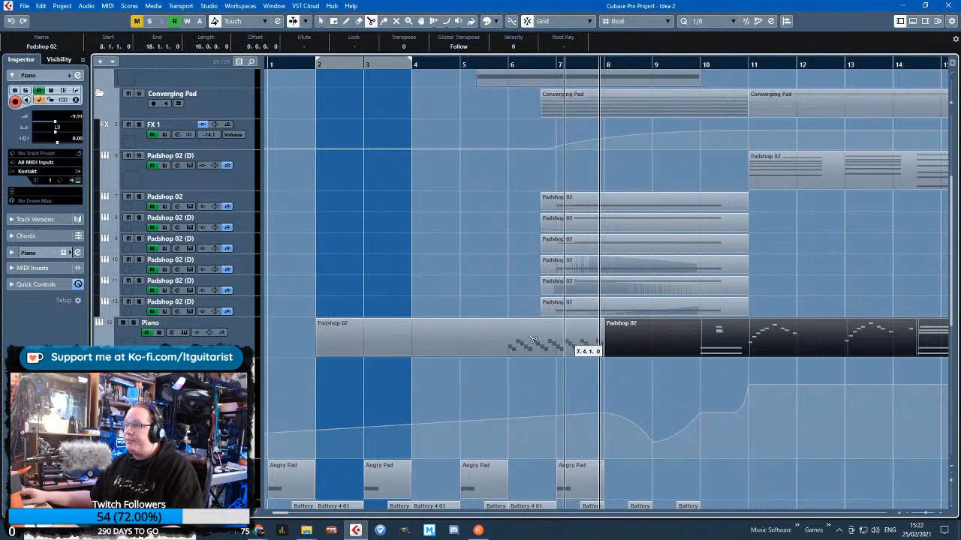
left_click(509, 337, "alt")
left_click(480, 340)
key("Delete")
Move the two-bar figure to bar 2 and duplicate it until it fills the Piano track up to bar 9
left_click_drag(552, 348, 357, 343)
key("ctrl+d")
key("ctrl+d")
left_click_drag(605, 352, 658, 349)
key("Left")
key("ctrl+d")
left_click(662, 379)
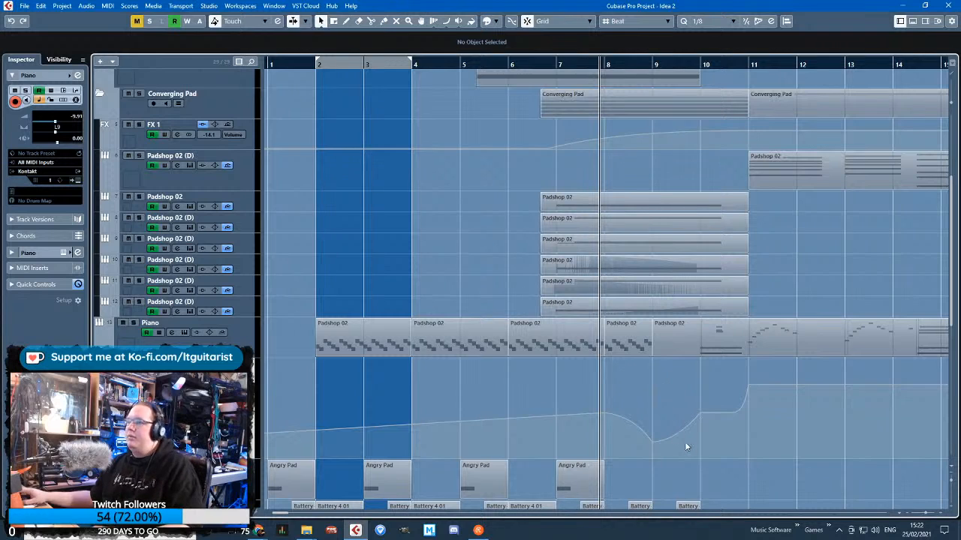
key("5")
left_click(344, 331)
key("z")
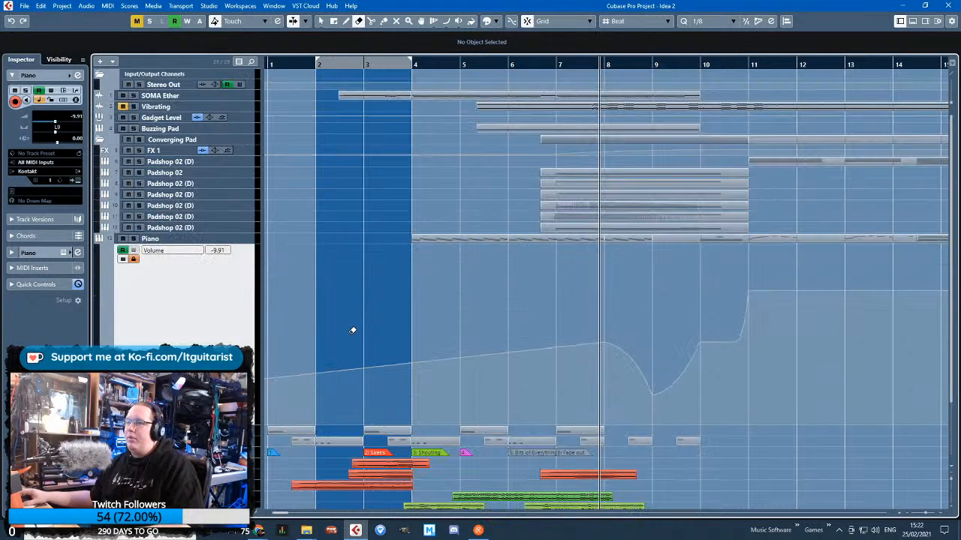
Select all tracks and increase their height so their controls and part contents show
left_click(241, 241)
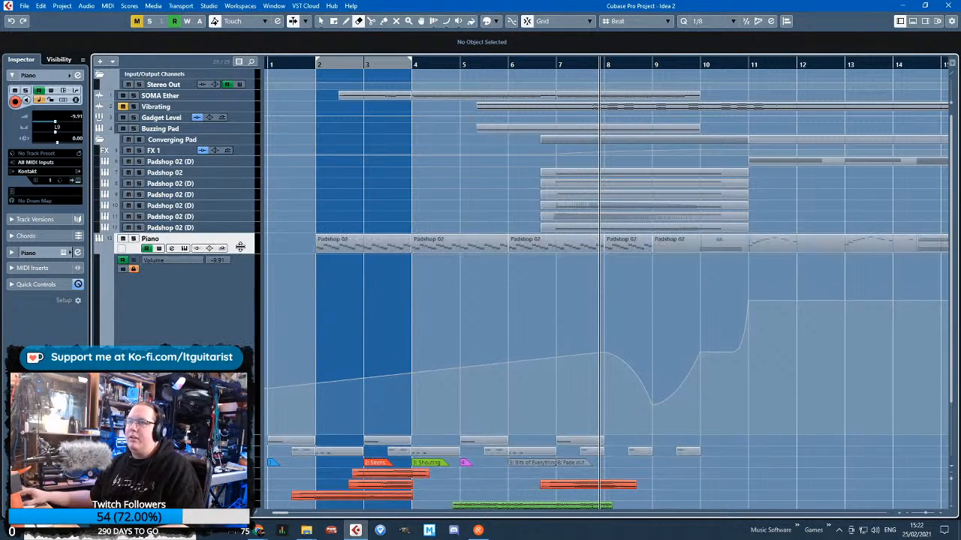
left_click(255, 84)
scroll(273, 433, "down", 2)
scroll(251, 307, "up", 2)
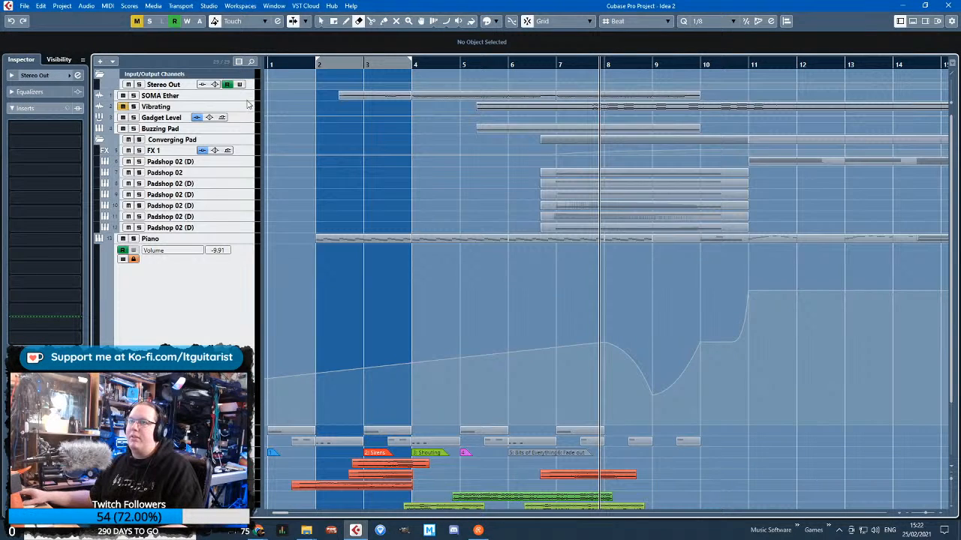
left_click_drag(249, 87, 247, 105)
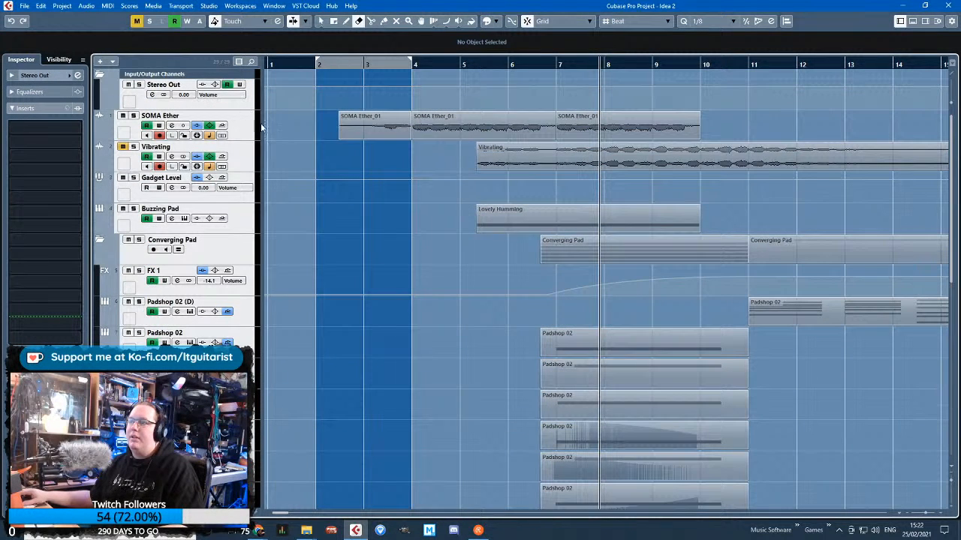
Collapse the Converging Pad folder and make the Piano volume automation lane taller
left_click(99, 240)
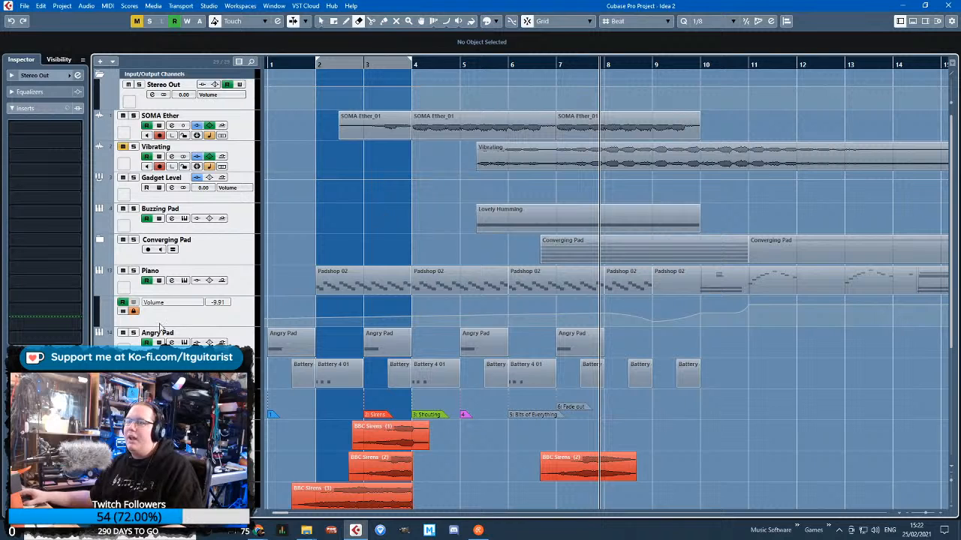
left_click(234, 324)
left_click_drag(235, 326, 235, 438)
Glue all the Piano parts from bar 2 onwards into one continuous part
key("1")
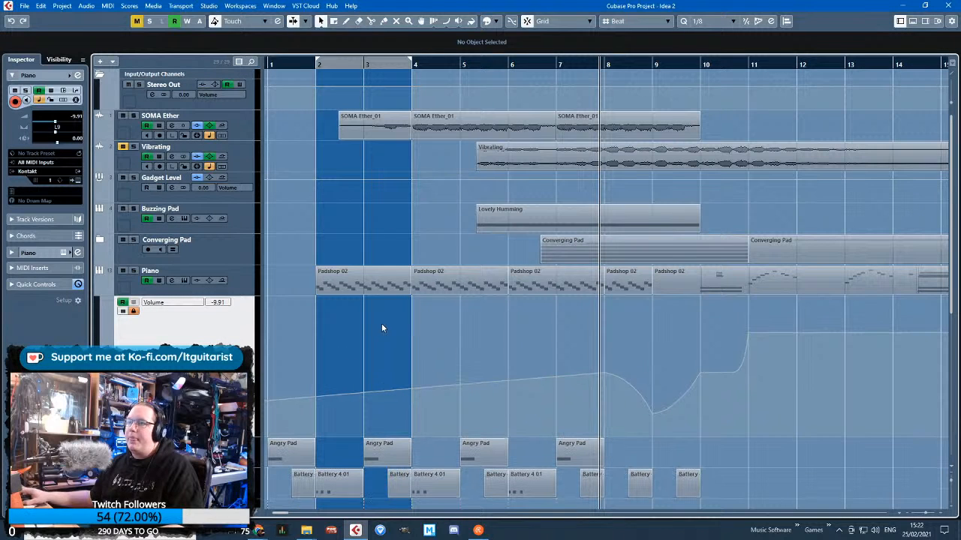
key("3")
key("4")
left_click(367, 282)
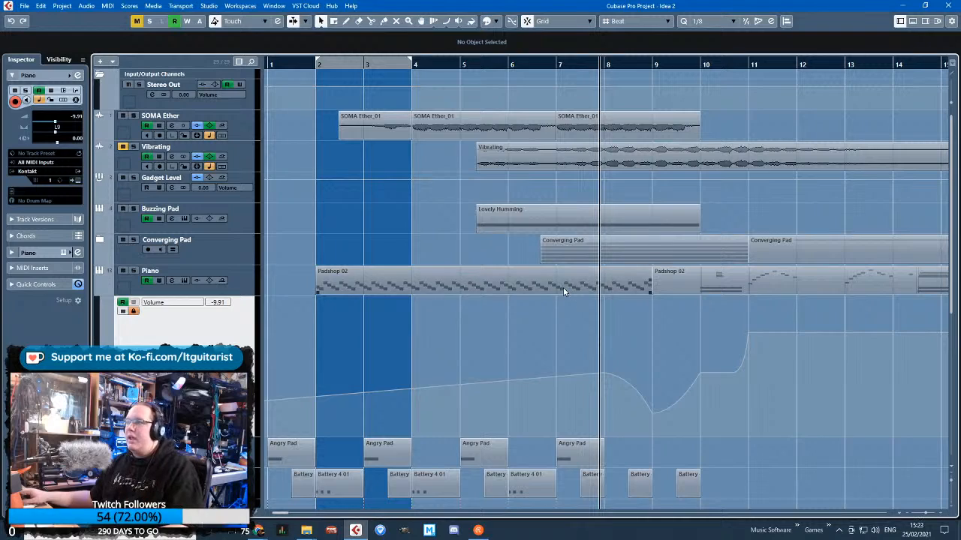
key("4")
left_click(470, 275)
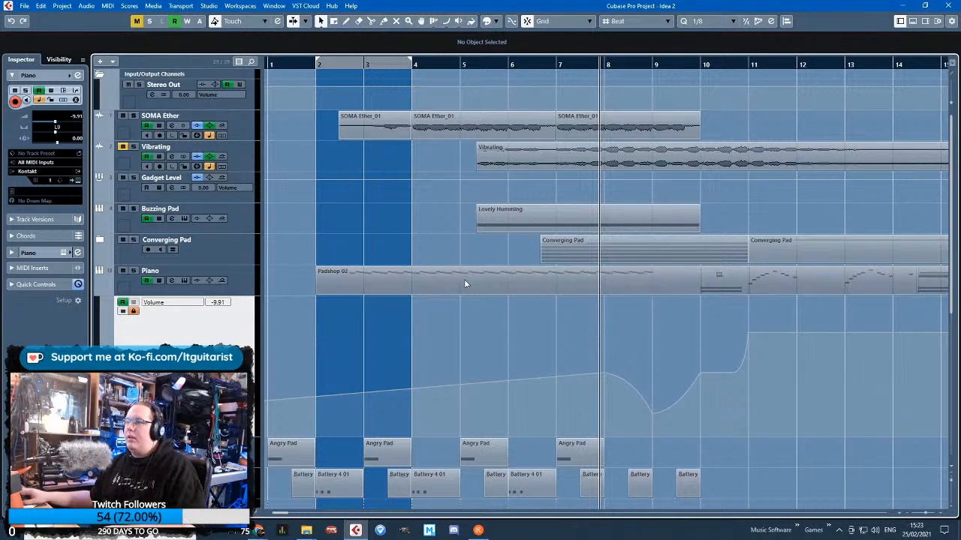
Open the joined Piano part for editing and delete the sustain pedal events at bar 9
double_click(464, 279)
key("h")
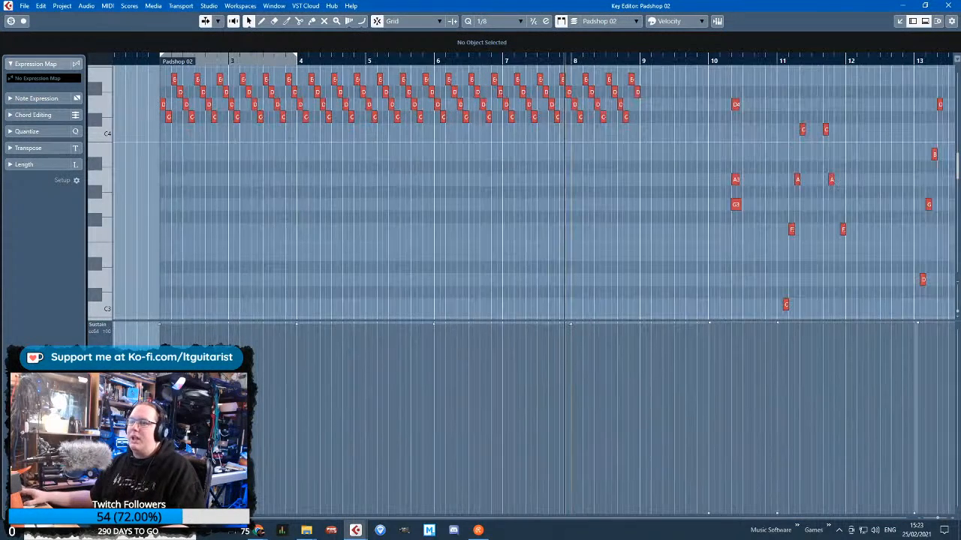
mouse_move(629, 261)
left_mouse_down()
mouse_move(644, 331)
mouse_move(605, 318)
left_mouse_up()
key("h")
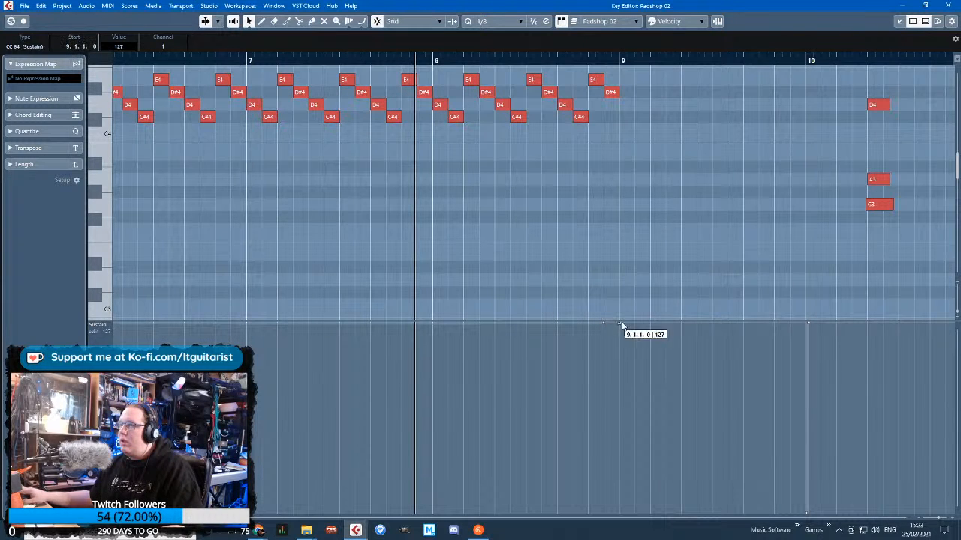
left_click(622, 326)
left_click_drag(629, 520, 636, 388)
key("Delete")
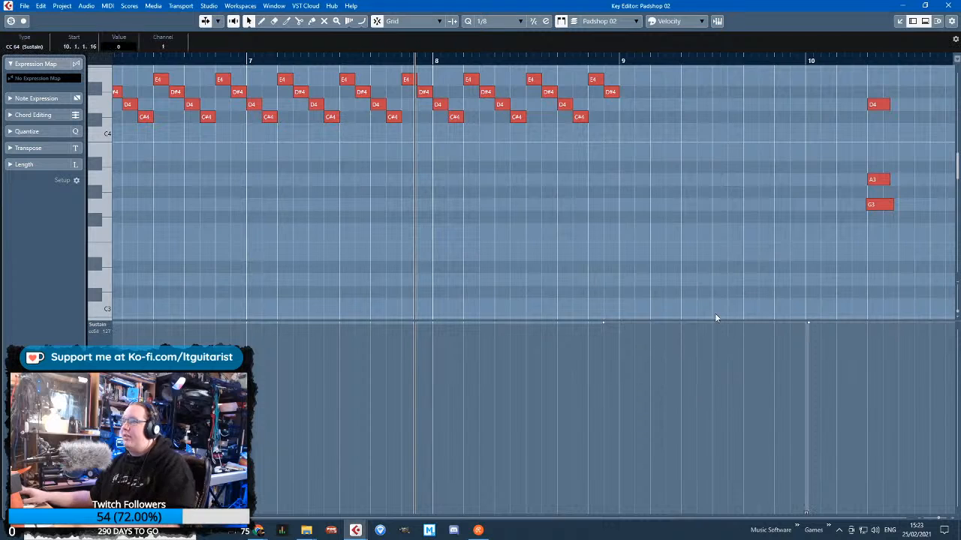
Move the sustain release event near bar 10 to 9.6.4.109, just before the bar line
scroll(716, 314, "down", 2)
scroll(787, 455, "up", 4)
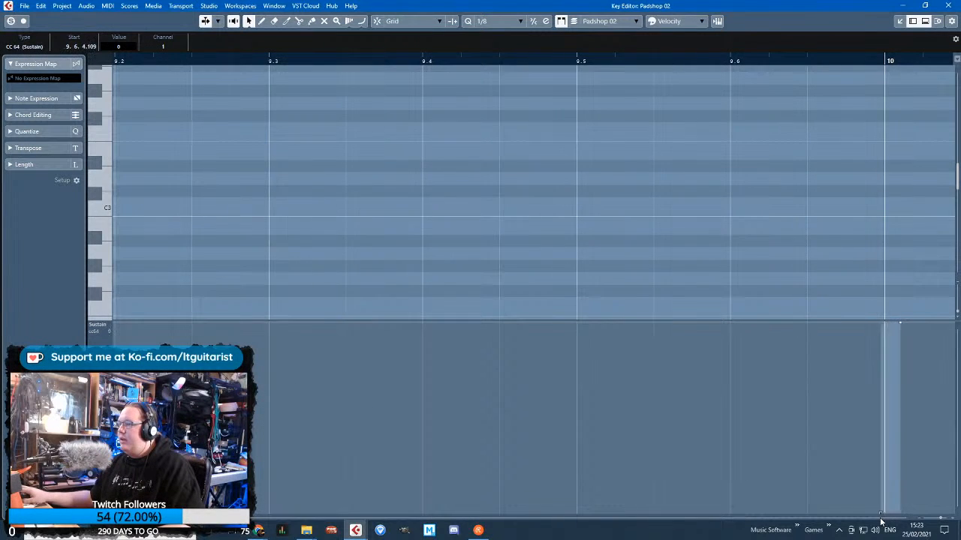
scroll(557, 270, "down", 6)
Delete the earlier sustain events and move the remaining sustain-on event near bar 9 to the part's start at bar 2
scroll(375, 408, "left", 5)
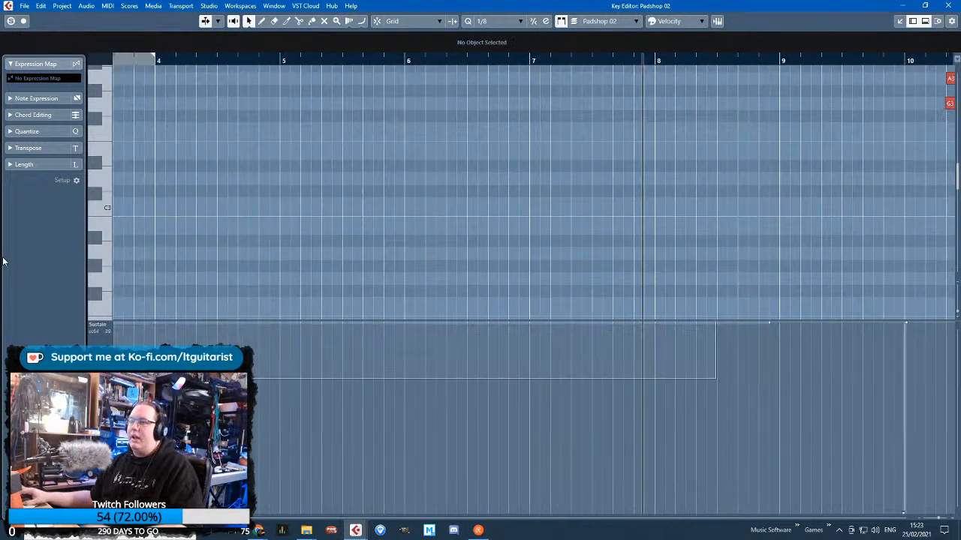
scroll(396, 410, "down", 3)
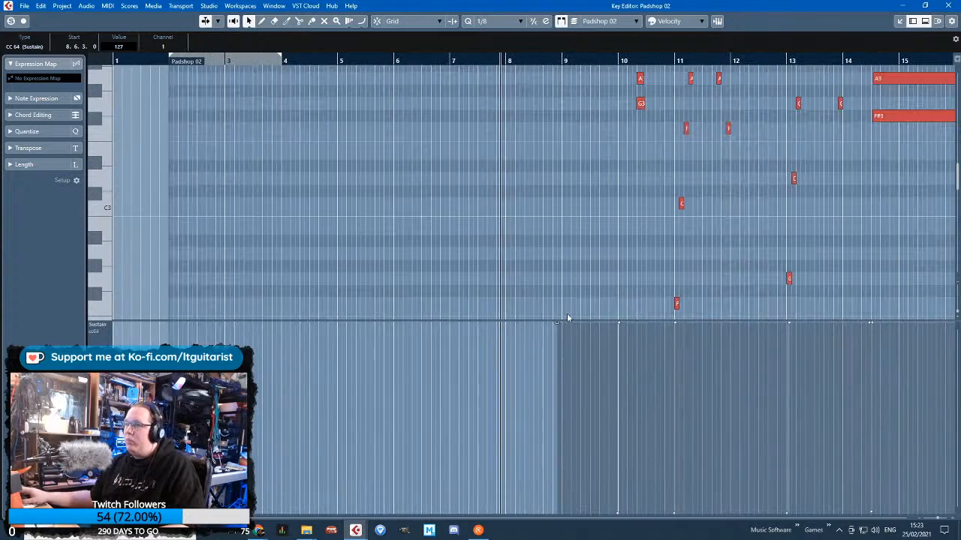
left_click_drag(557, 325, 174, 234)
scroll(149, 209, "up", 4)
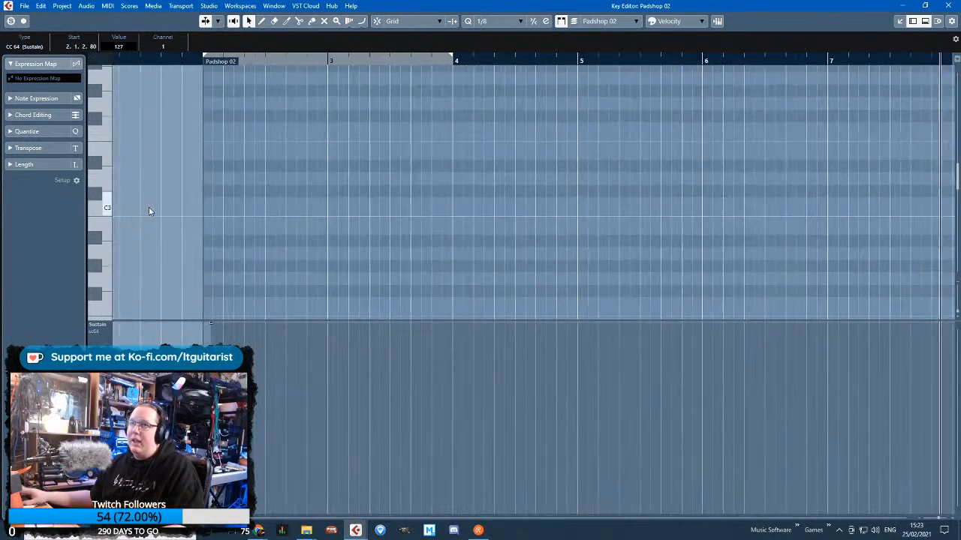
left_click(268, 236)
scroll(270, 239, "up", 2)
scroll(270, 240, "up", 3)
left_click_drag(327, 325, 302, 316)
scroll(340, 257, "down", 6)
scroll(244, 263, "up", 2)
left_click(148, 271)
scroll(149, 271, "up", 2)
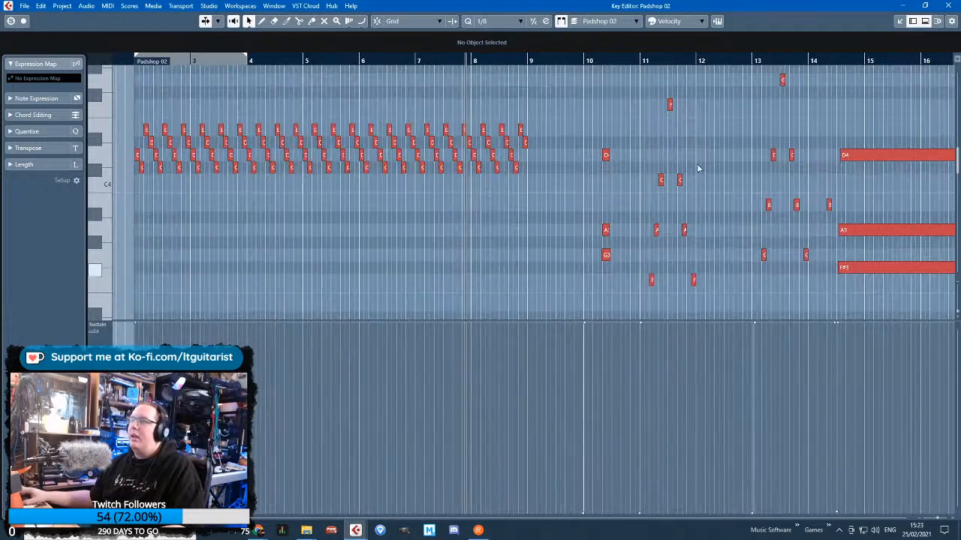
Return to the project, reopen the Piano part for editing and show note velocities instead of sustain
left_click(904, 5)
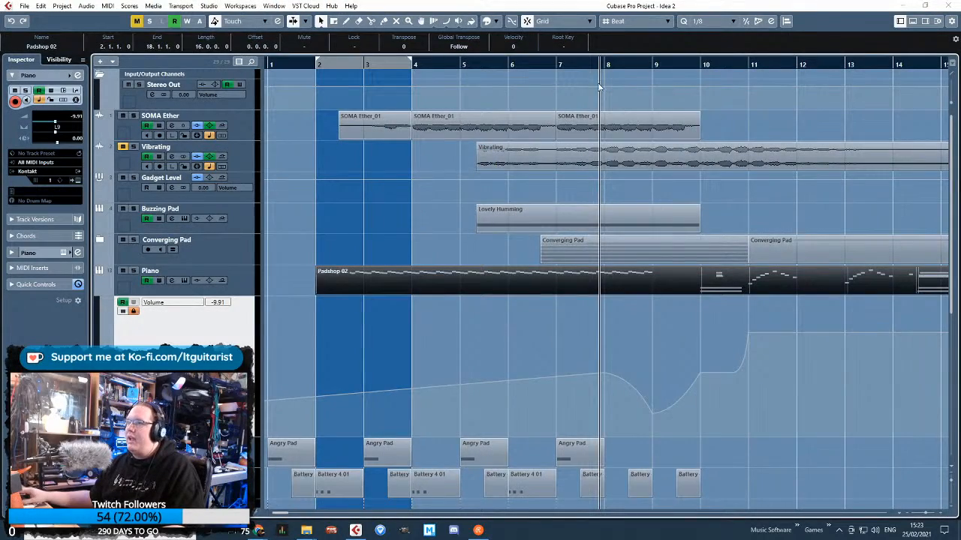
double_click(604, 283)
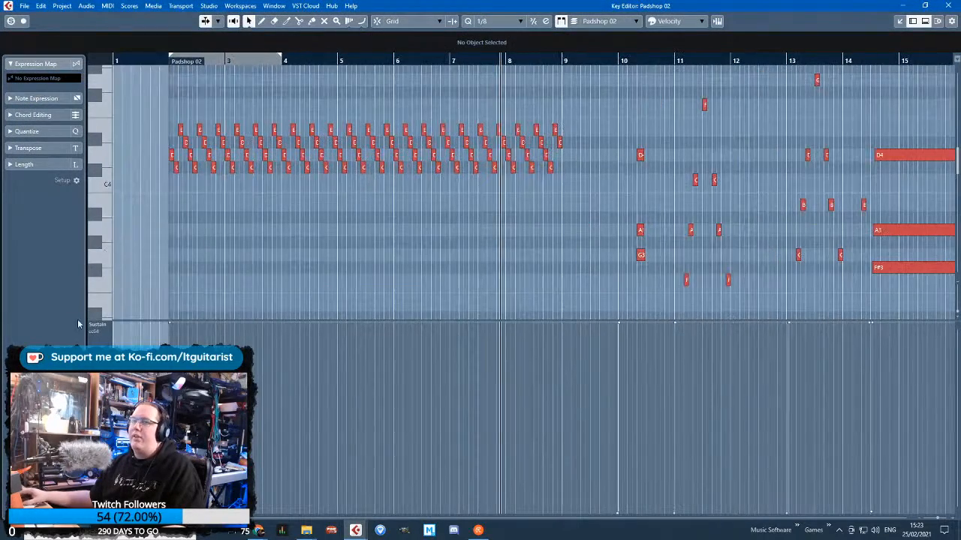
left_click(96, 329)
Ramp the repeated figure's velocities up from 74 at bar 2 towards bar 8, and down from there to bar 9
left_click(138, 124)
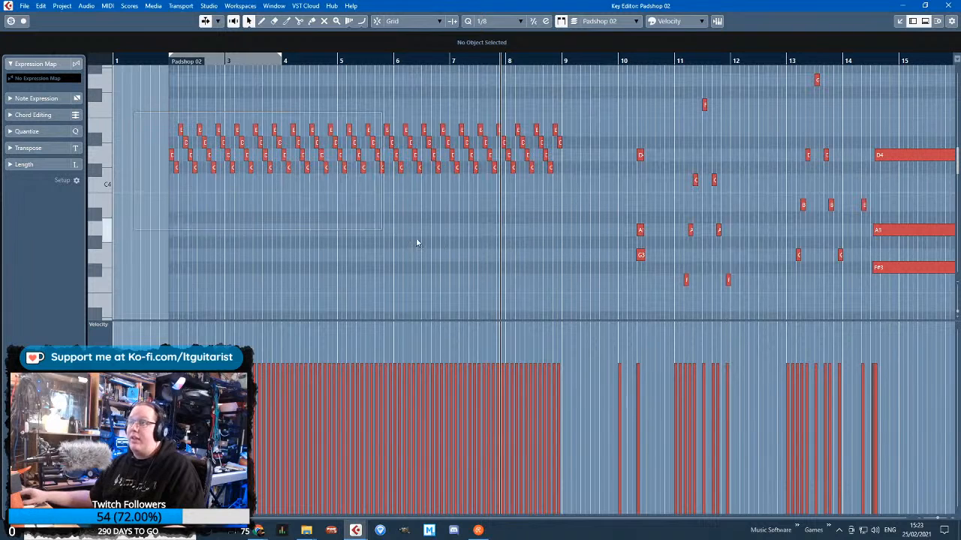
left_click_drag(417, 242, 497, 239)
left_click_drag(170, 329, 167, 342)
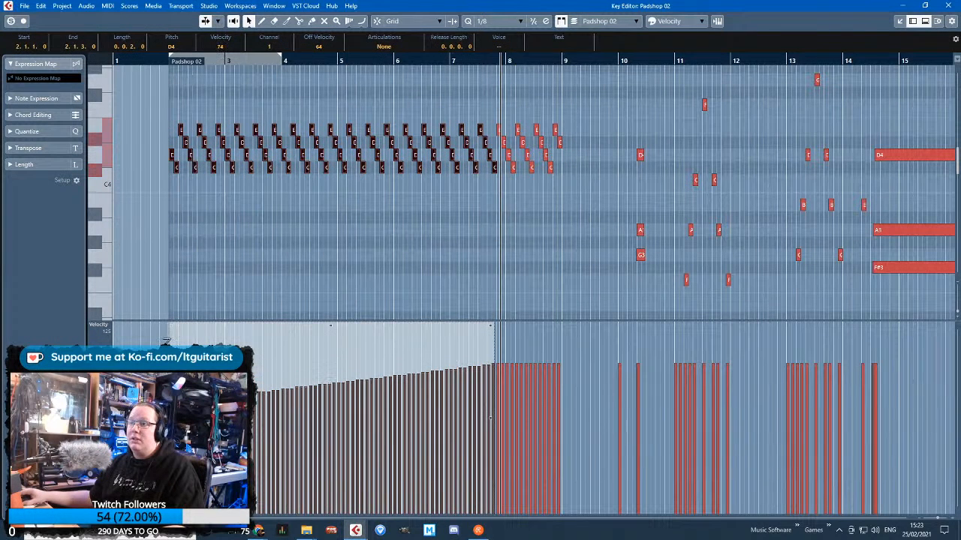
left_click_drag(568, 206, 506, 118)
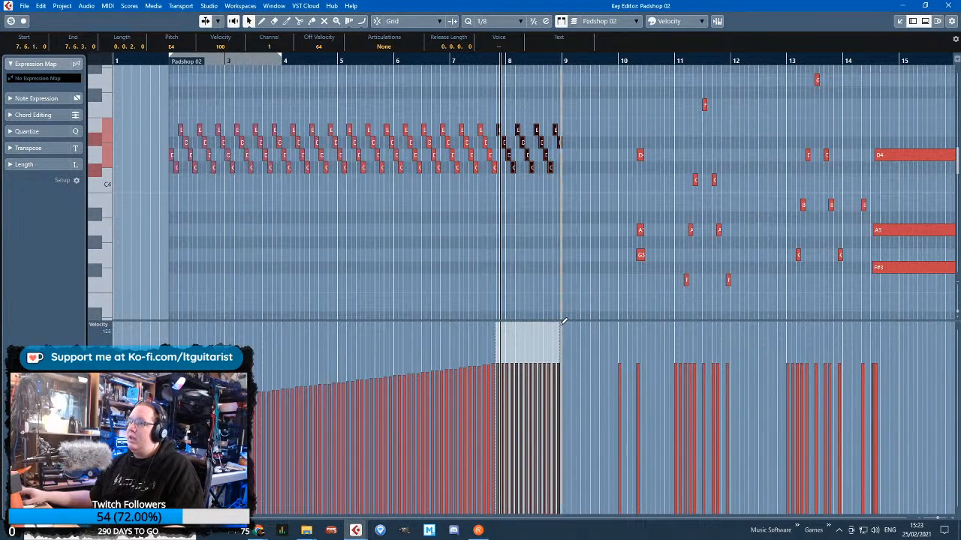
left_click_drag(564, 320, 563, 315)
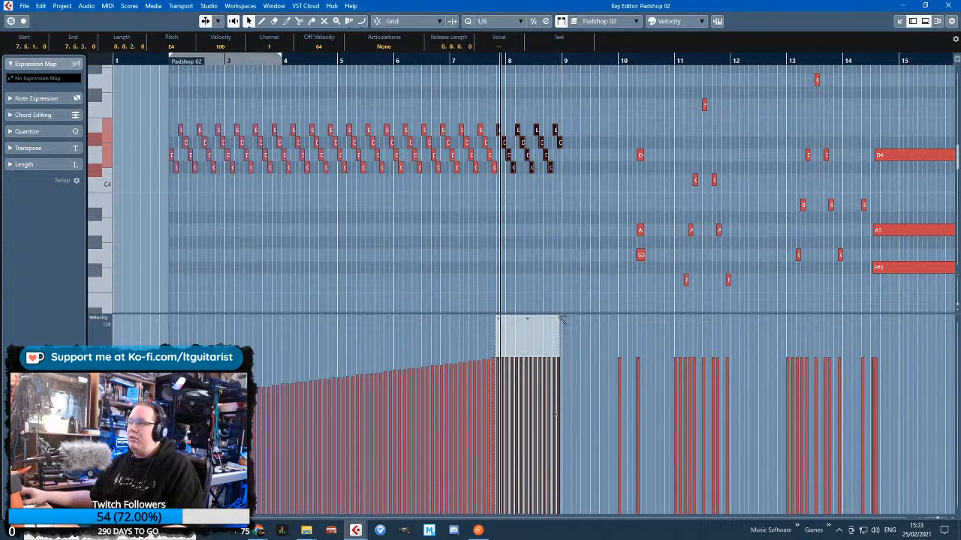
Select scattered notes across the repeated figure and raise their velocities slightly, with the first D4 at 78
left_click_drag(573, 275, 297, 113)
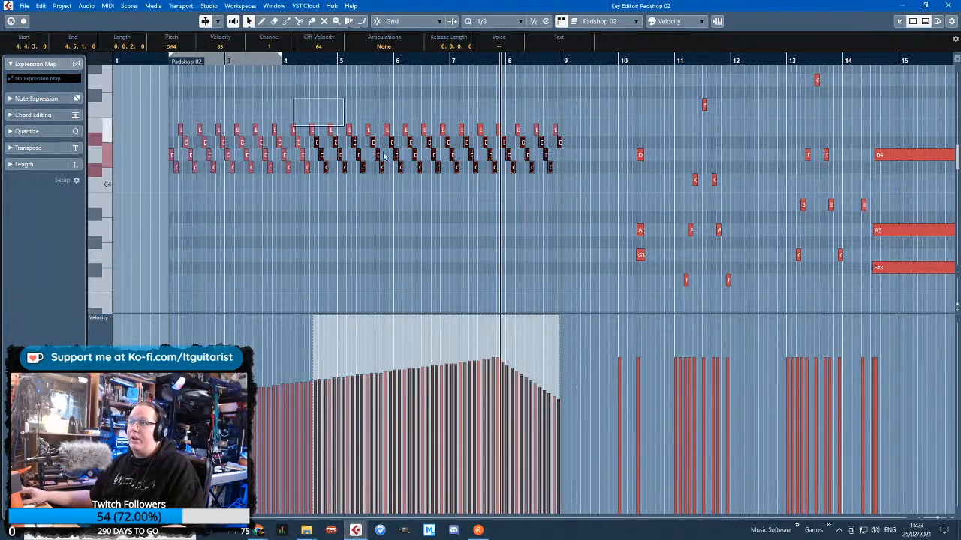
left_click_drag(276, 172, 169, 137)
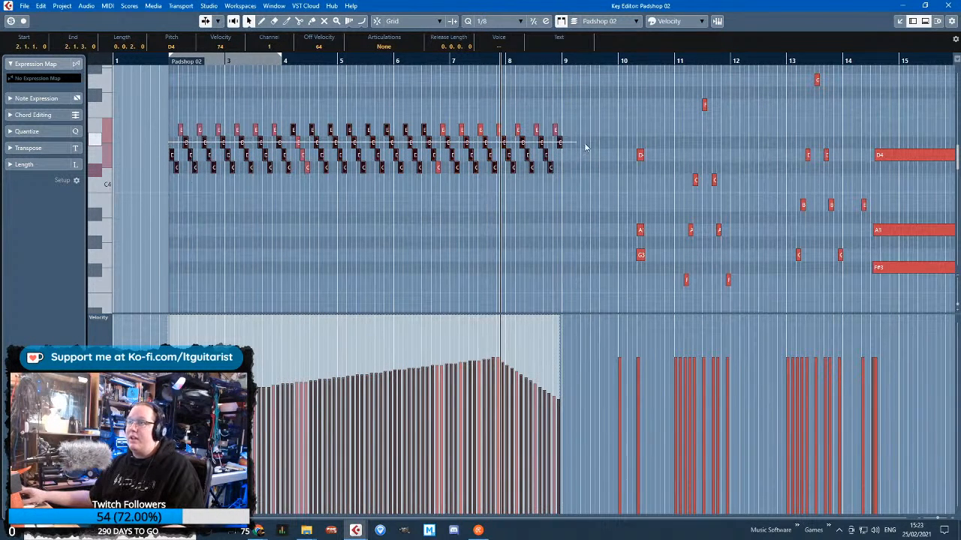
left_click_drag(586, 148, 588, 149)
left_click_drag(523, 109, 328, 222)
left_click_drag(458, 109, 357, 179)
left_click_drag(434, 92, 189, 184)
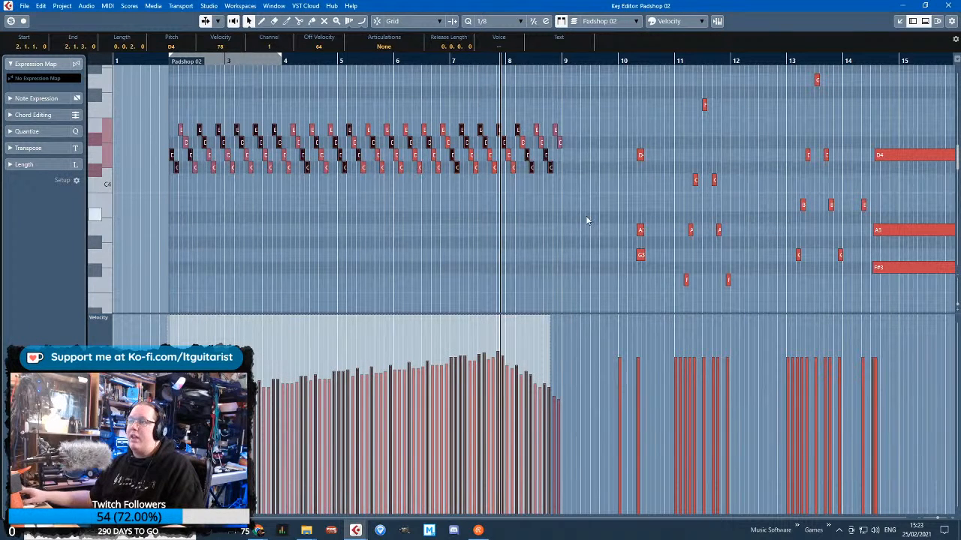
Select scattered notes in the repeated figure from bar 2 to 9 and nudge their velocities, with the first D4 reaching 80
left_click_drag(584, 212, 166, 105)
left_click_drag(167, 147, 588, 141)
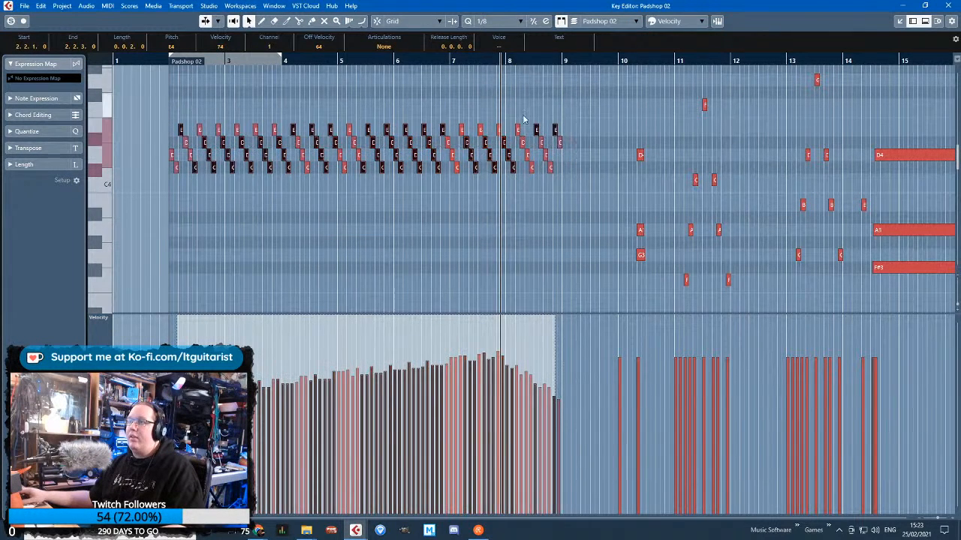
left_click_drag(523, 120, 611, 155)
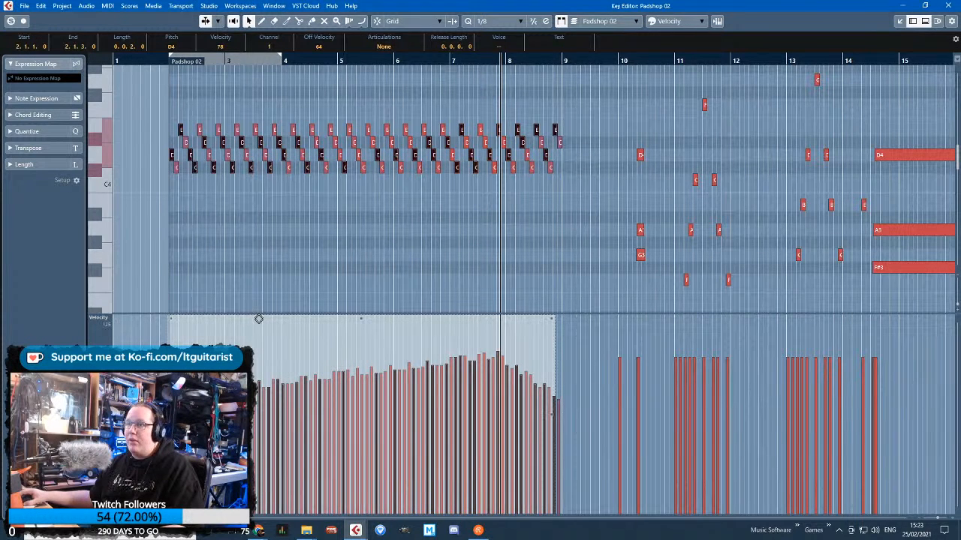
left_click_drag(535, 255, 299, 101)
left_click_drag(469, 113, 451, 105)
left_click_drag(218, 109, 528, 180)
left_click_drag(583, 134, 143, 122)
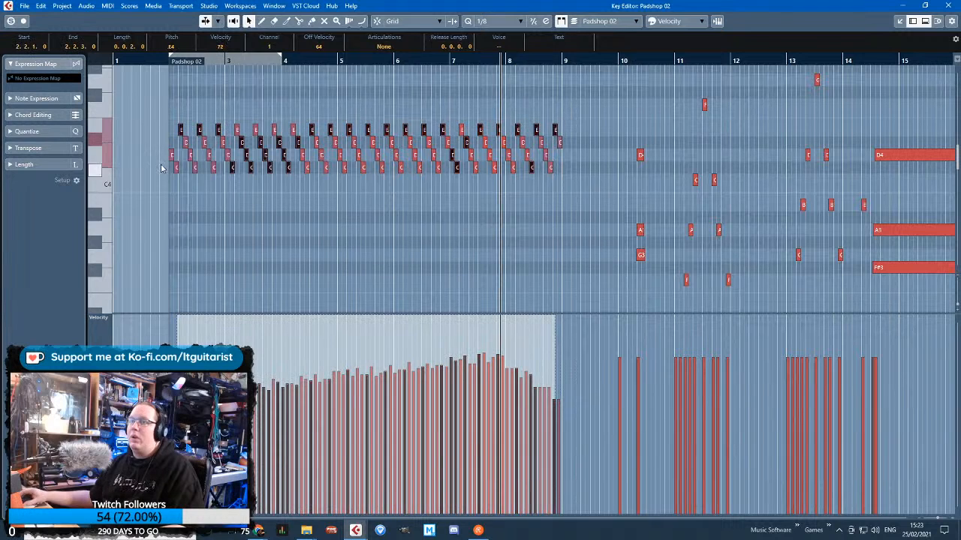
left_click_drag(160, 158, 554, 158)
left_click_drag(494, 200, 393, 138)
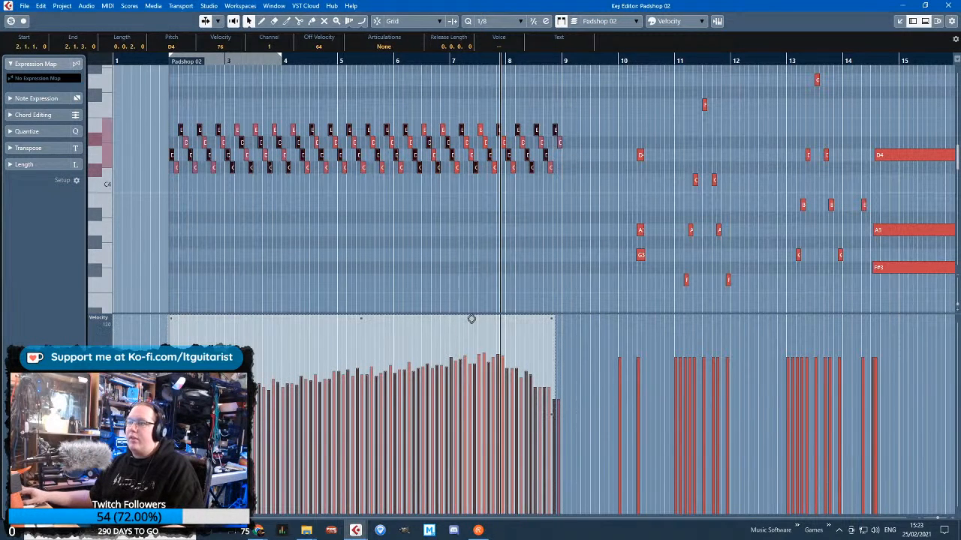
left_click_drag(472, 317, 473, 311)
Select a different scattered set of notes from bar 2 to 9 and lower their velocities, mainly in the early bars
left_click_drag(506, 199, 306, 113)
left_click_drag(154, 113, 394, 180)
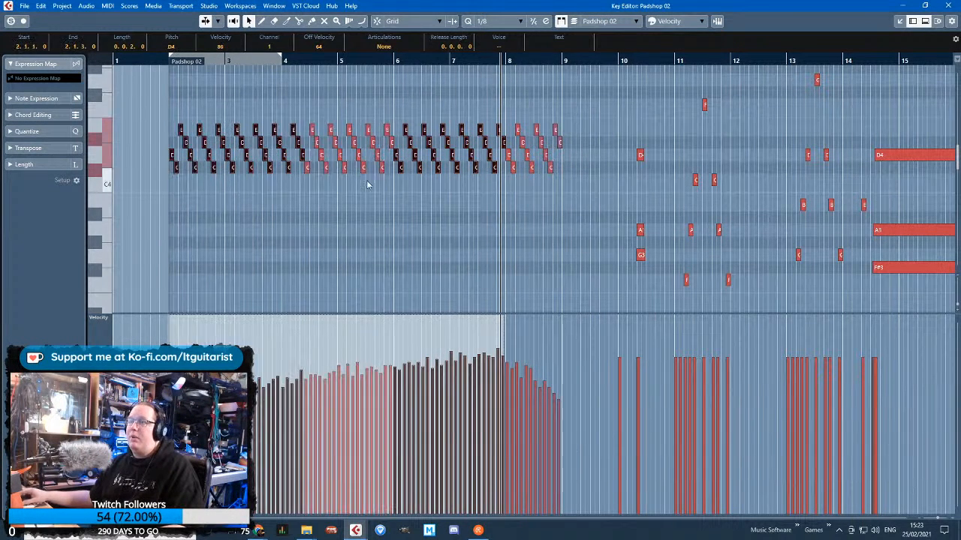
left_click_drag(168, 192, 422, 152)
left_click_drag(163, 117, 565, 183)
left_click_drag(474, 189, 292, 122)
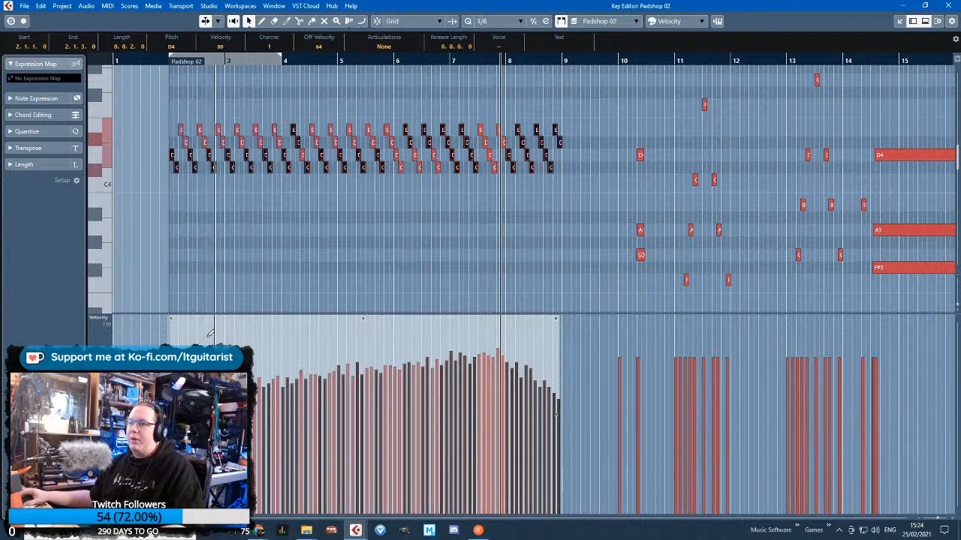
left_click(472, 255)
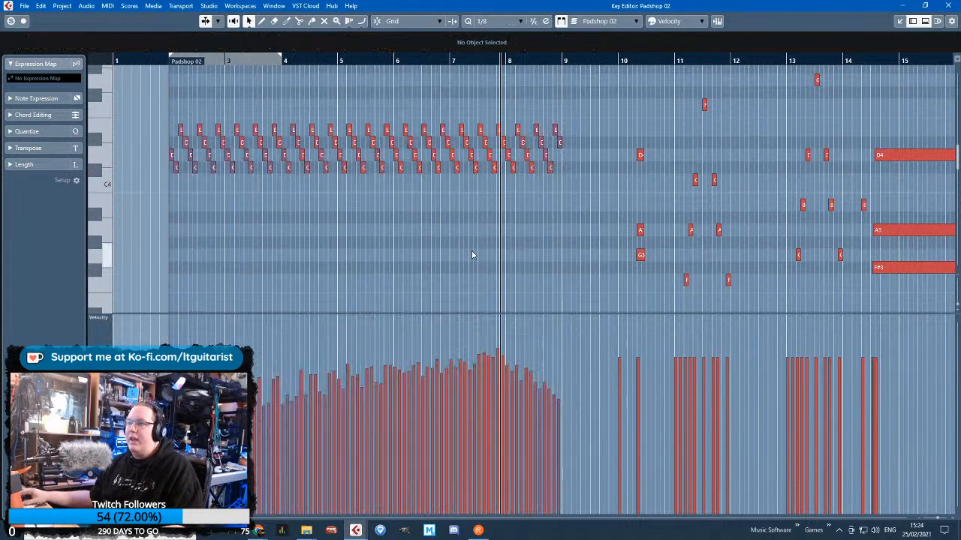
Vary the velocities of scattered notes between bars 6 and 9, then raise those around bar 8 slightly
left_click_drag(510, 129, 476, 114)
left_click(518, 259)
left_click_drag(580, 214, 475, 114)
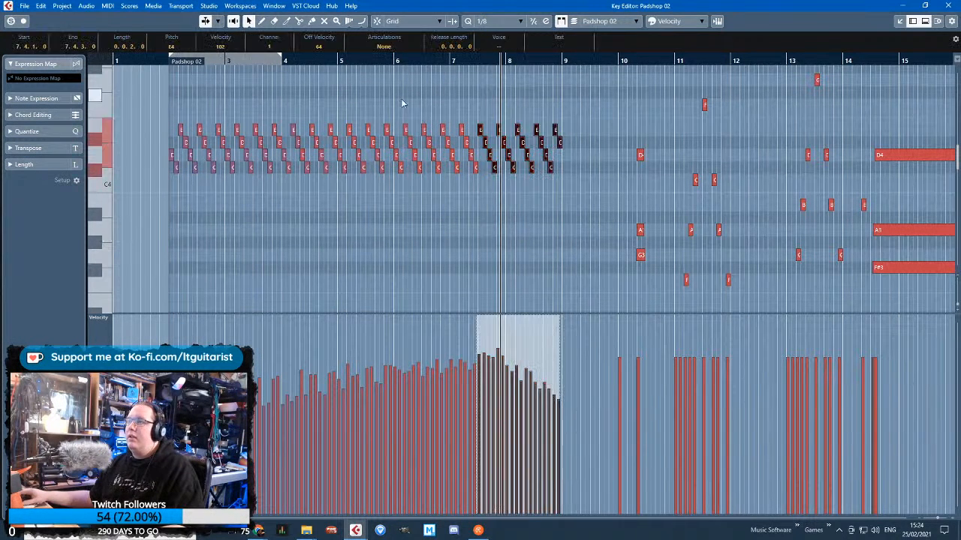
left_click_drag(397, 103, 518, 180)
left_click_drag(495, 197, 547, 159)
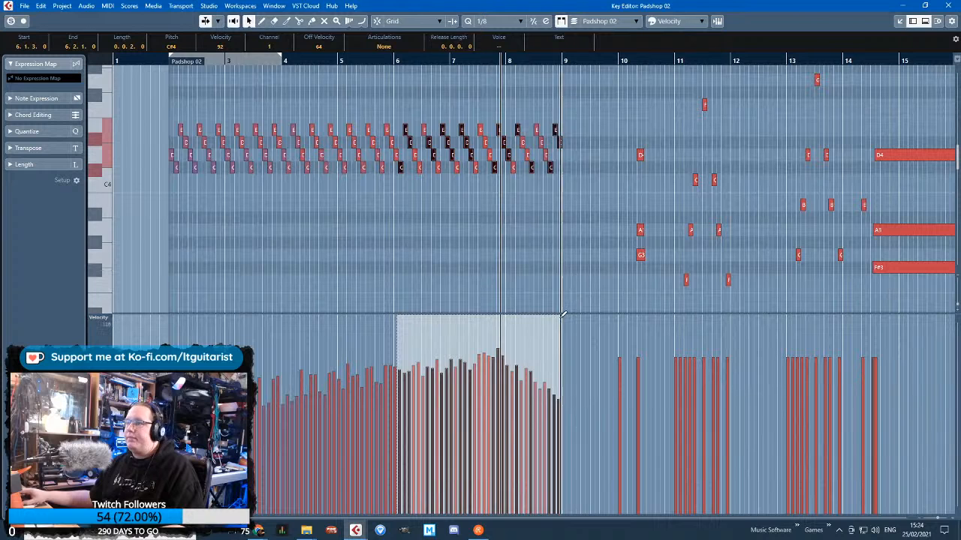
left_click_drag(562, 316, 562, 316)
left_click_drag(533, 269, 470, 124)
mouse_move(495, 323)
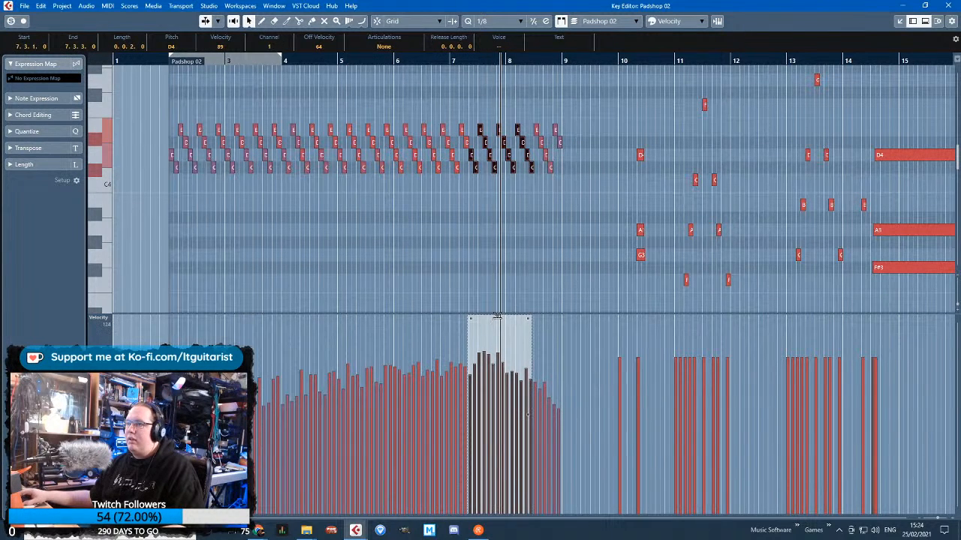
left_click(514, 295)
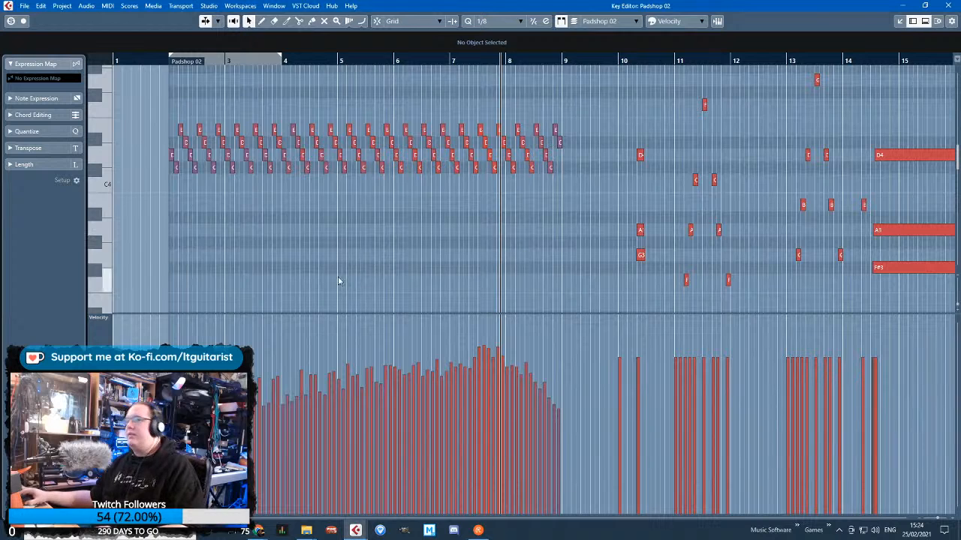
Lower a few individual note velocities just before bar 5 and return to the project arrangement
scroll(305, 384, "up", 2)
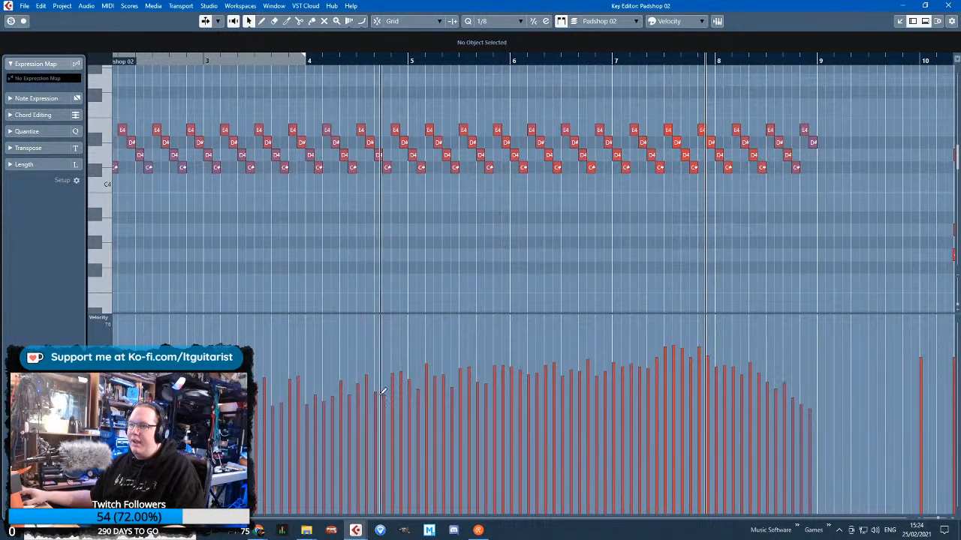
mouse_move(379, 395)
left_mouse_down()
mouse_move(388, 398)
mouse_move(398, 370)
left_mouse_up()
scroll(87, 294, "left", 2)
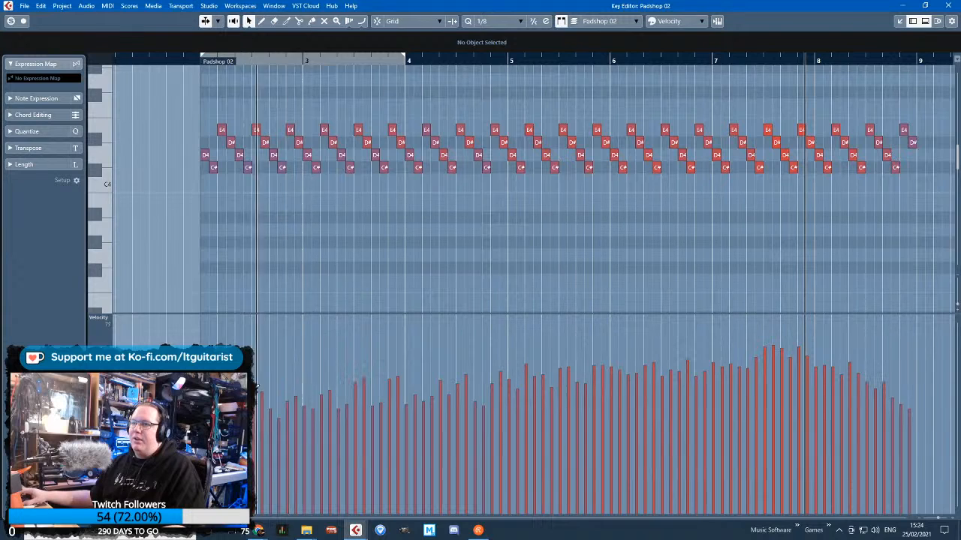
scroll(398, 262, "down", 2)
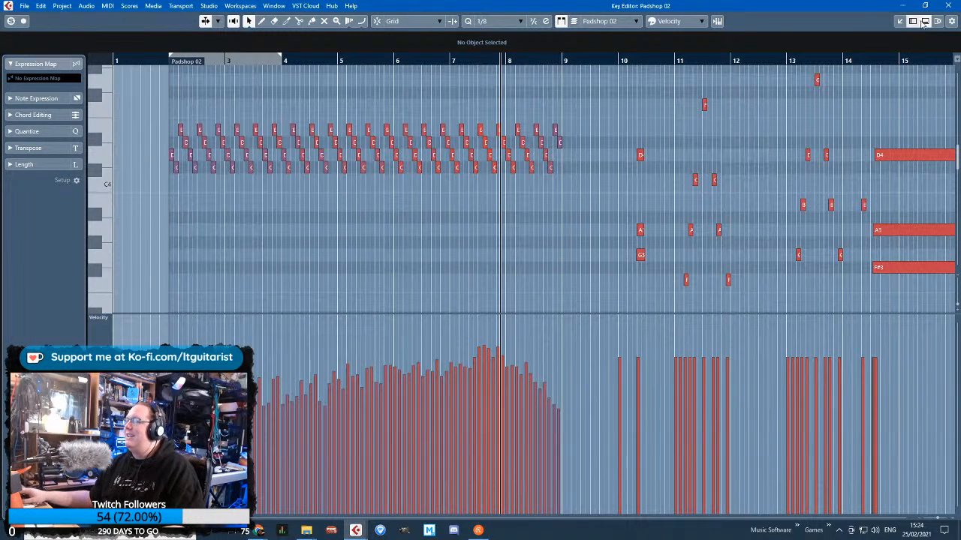
left_click(939, 6)
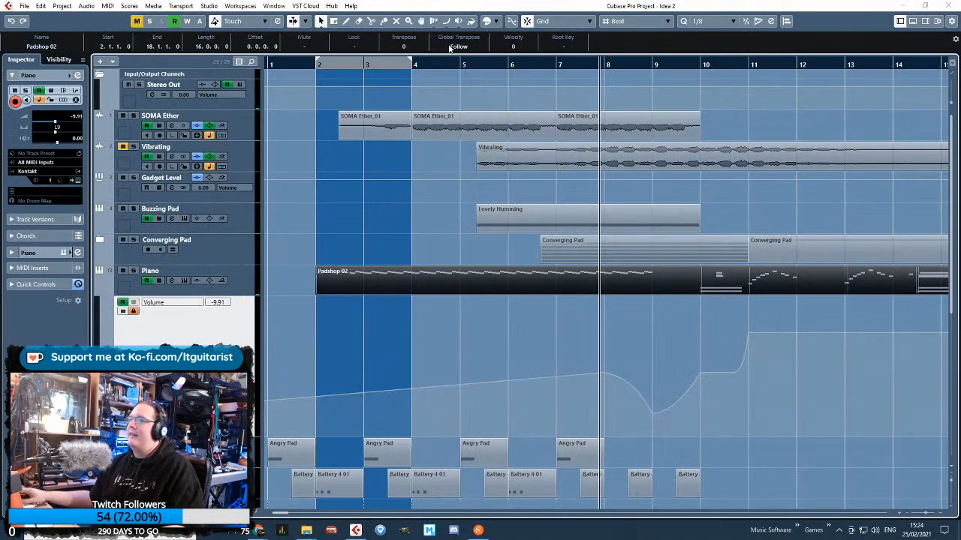
Play the arrangement from before bar 2 to bar 10 and review the tracks against the Piano volume curve
left_click(298, 208)
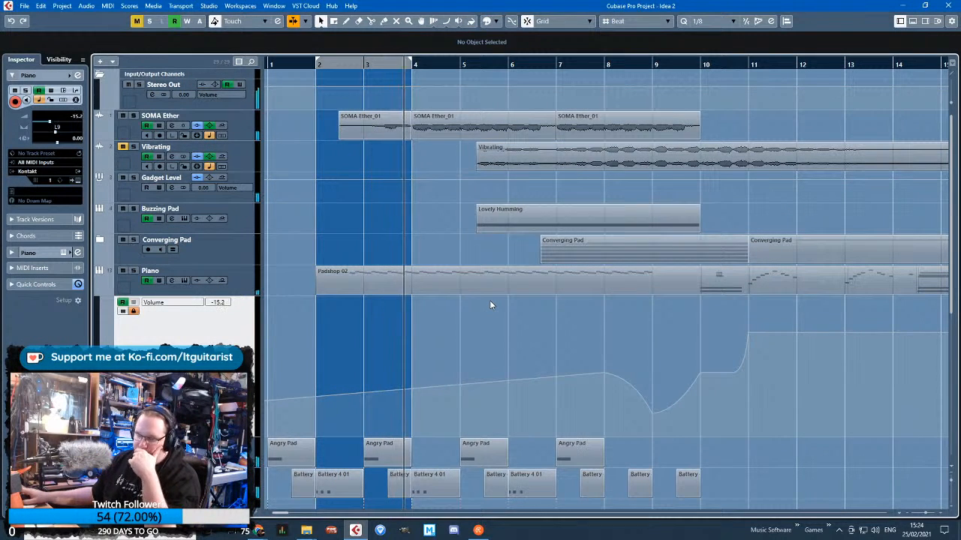
scroll(490, 304, "down", 2)
scroll(489, 304, "down", 2)
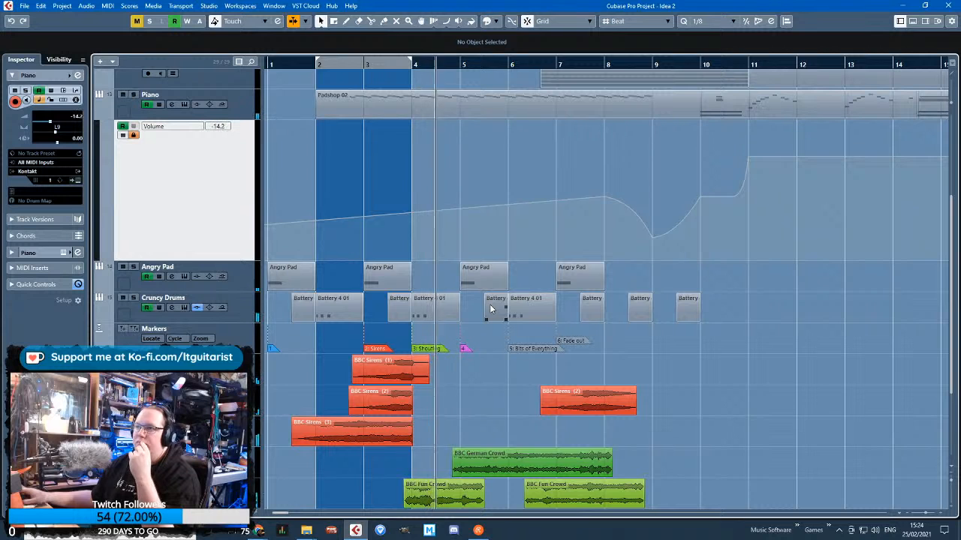
scroll(489, 309, "down", 3)
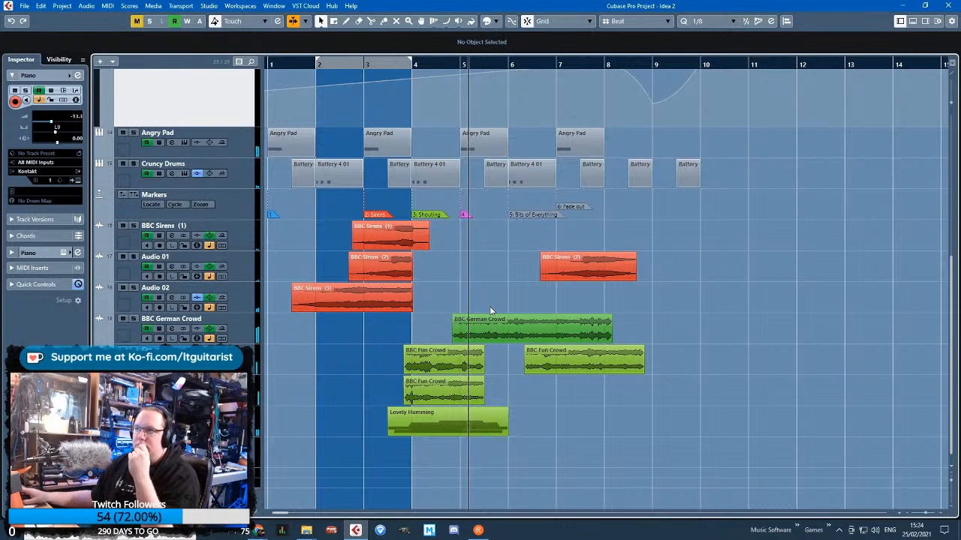
scroll(488, 310, "up", 7)
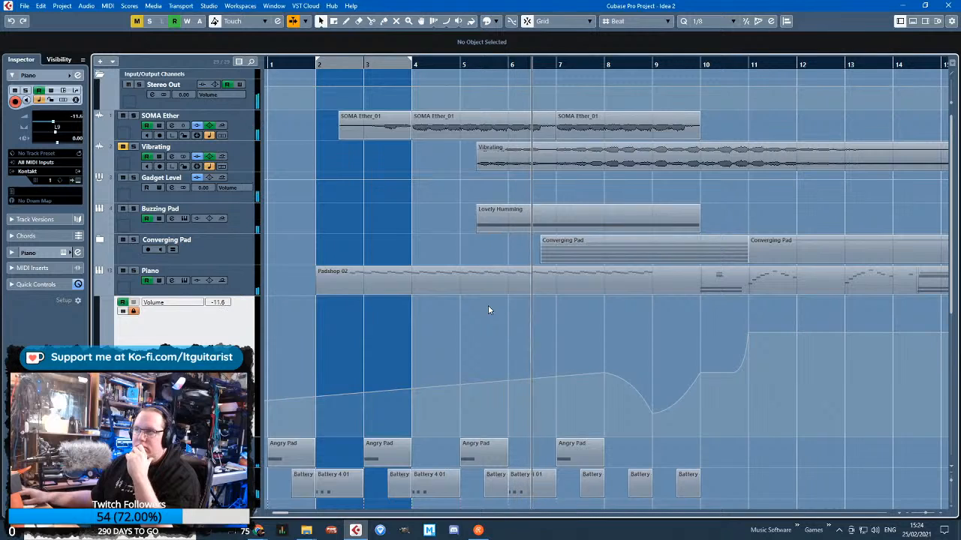
scroll(488, 310, "down", 6)
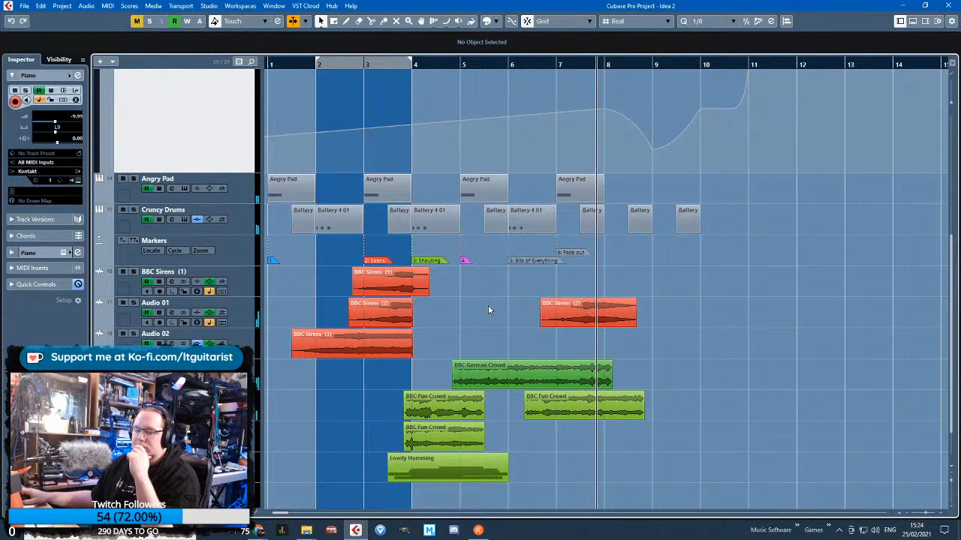
scroll(488, 309, "up", 2)
scroll(488, 309, "up", 4)
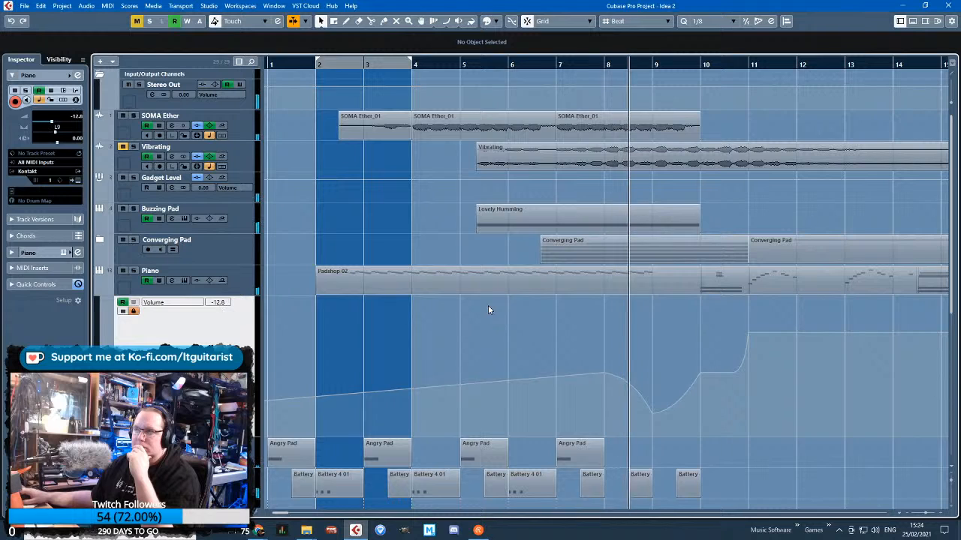
scroll(488, 311, "down", 4)
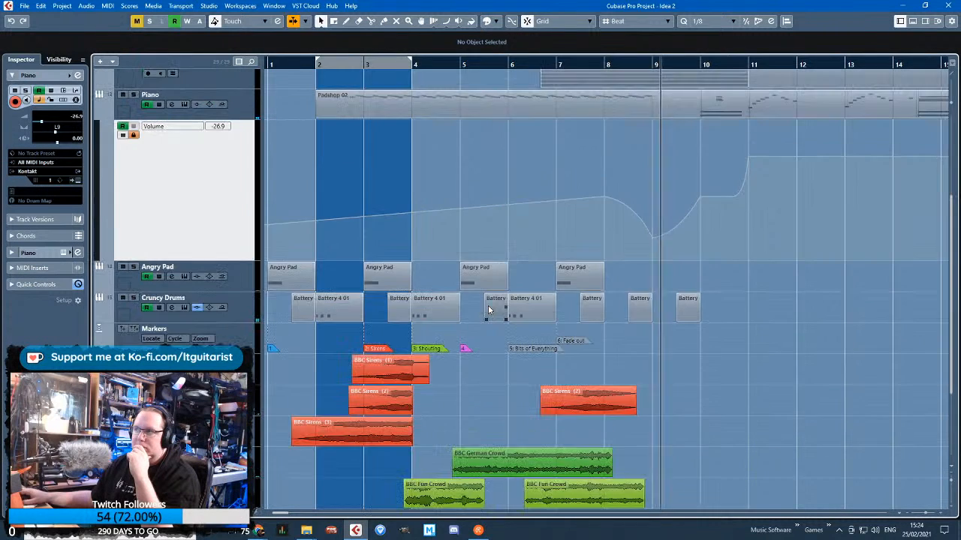
scroll(491, 314, "up", 4)
scroll(726, 415, "up", 3)
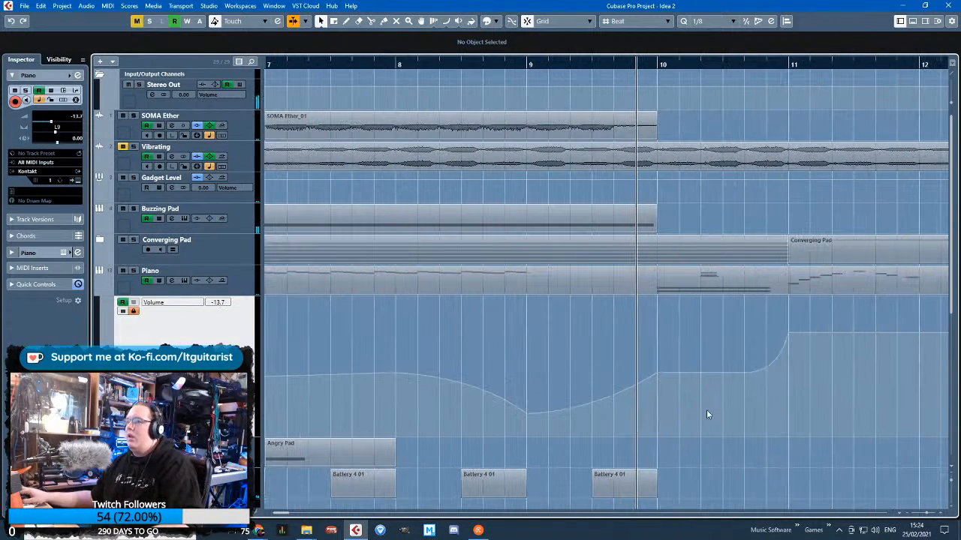
Move the low point of the Piano volume curve to halfway through bar 9 and reopen the Piano part for editing
left_click_drag(526, 413, 590, 417)
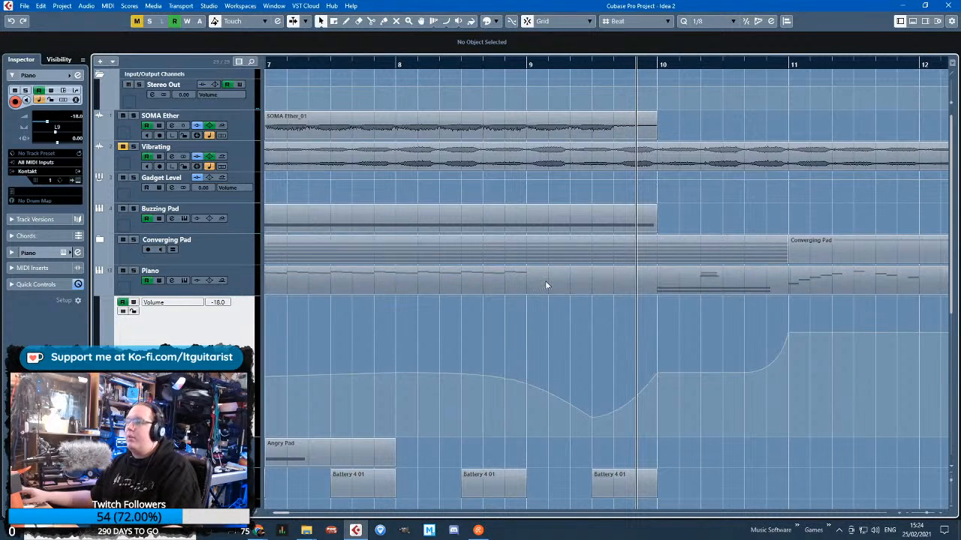
left_click(573, 279)
double_click(574, 280)
scroll(489, 224, "up", 7)
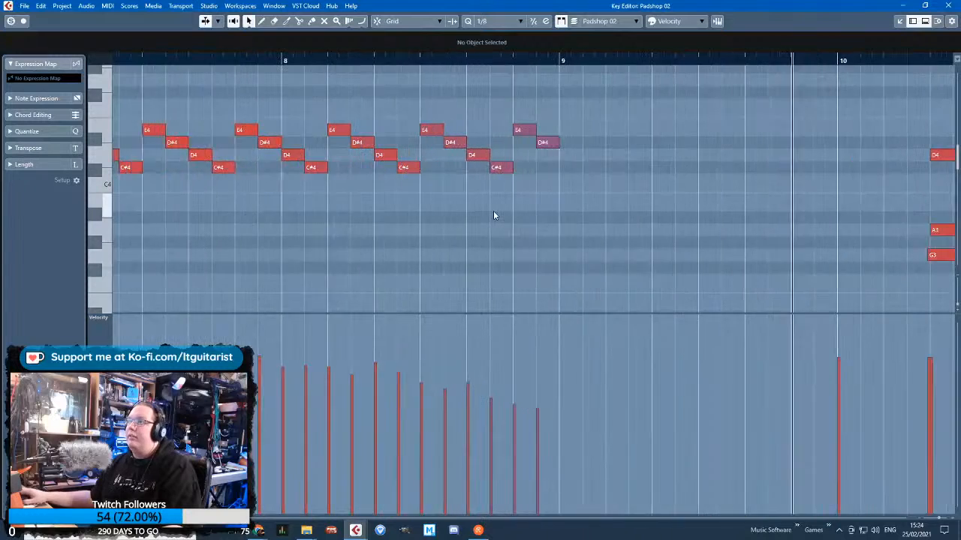
Select the repeated figure's notes in bar 8 and duplicate them into bar 9
left_click_drag(614, 201, 405, 104)
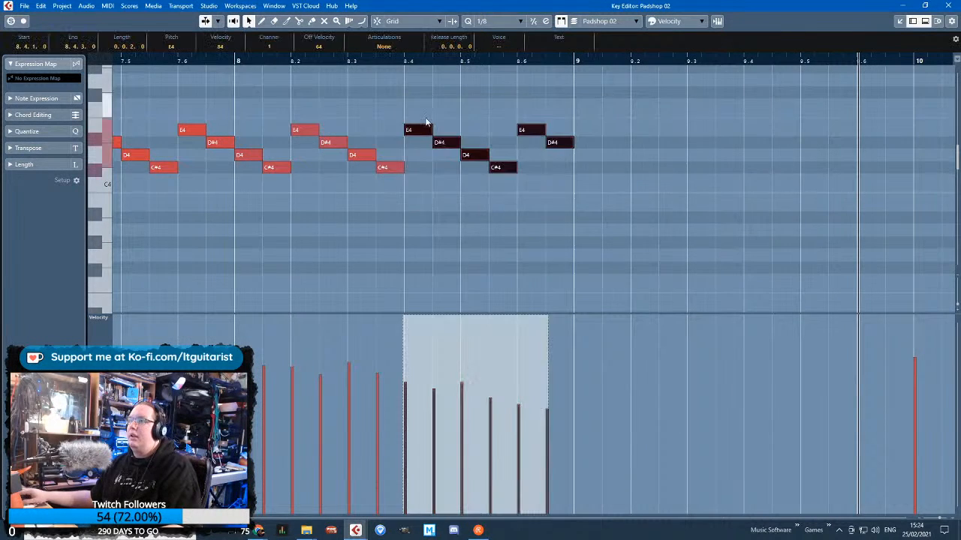
scroll(440, 171, "down", 2)
left_click_drag(559, 198, 336, 86)
key("alt+d")
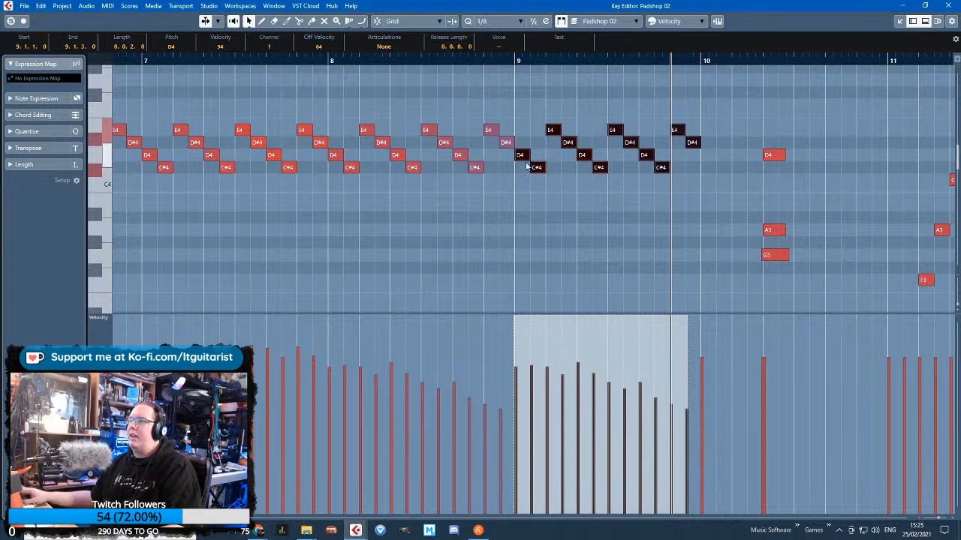
Taper the bar 9 velocities downward with small variations and delete the figure's last E4 and D#4 before bar 10
left_click(586, 242)
mouse_move(515, 397)
left_mouse_down()
mouse_move(637, 423)
mouse_move(677, 442)
left_mouse_up()
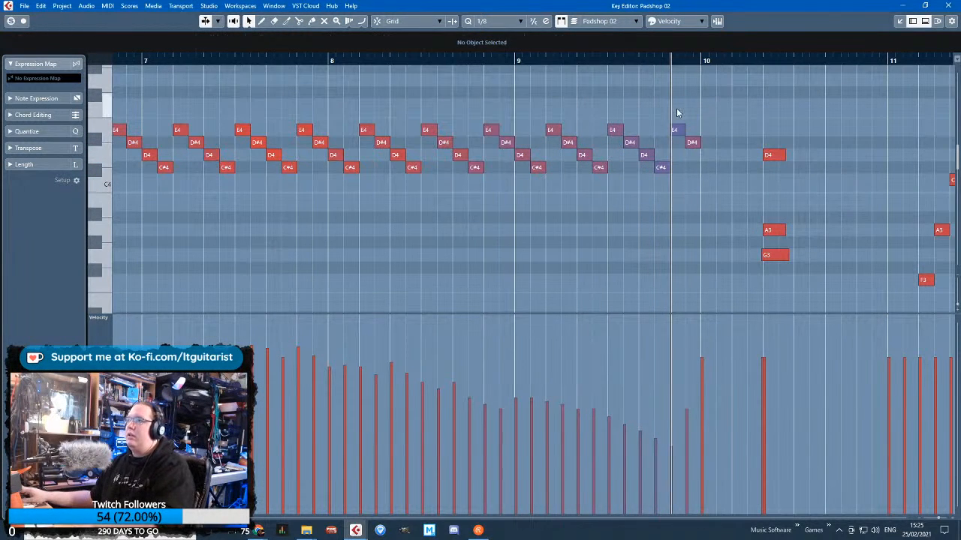
left_click_drag(676, 113, 704, 150)
key("Delete")
left_click(500, 391)
left_click(532, 404)
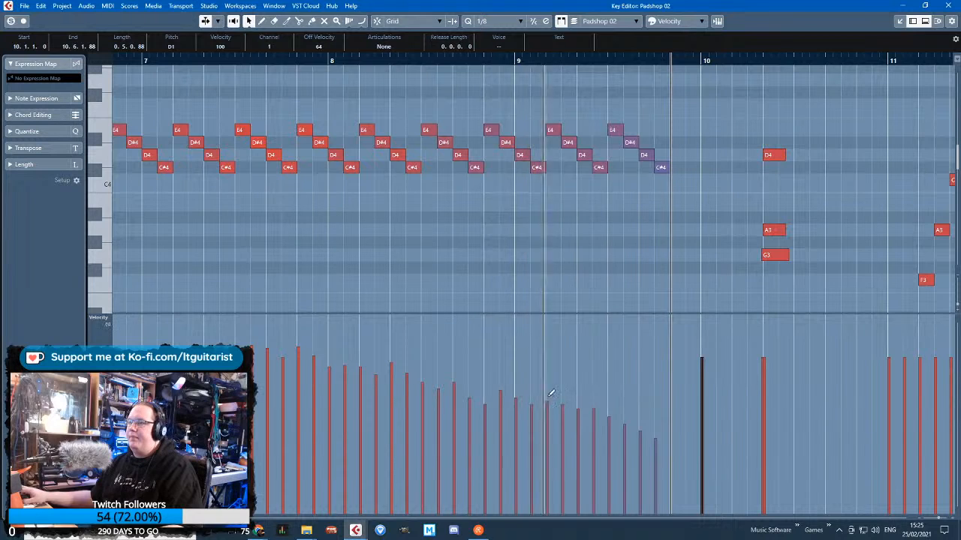
left_click(547, 387)
Back in the project, cut the Piano section from mid-bar 9 to the figure's end and glue the remaining parts together
left_click(948, 5)
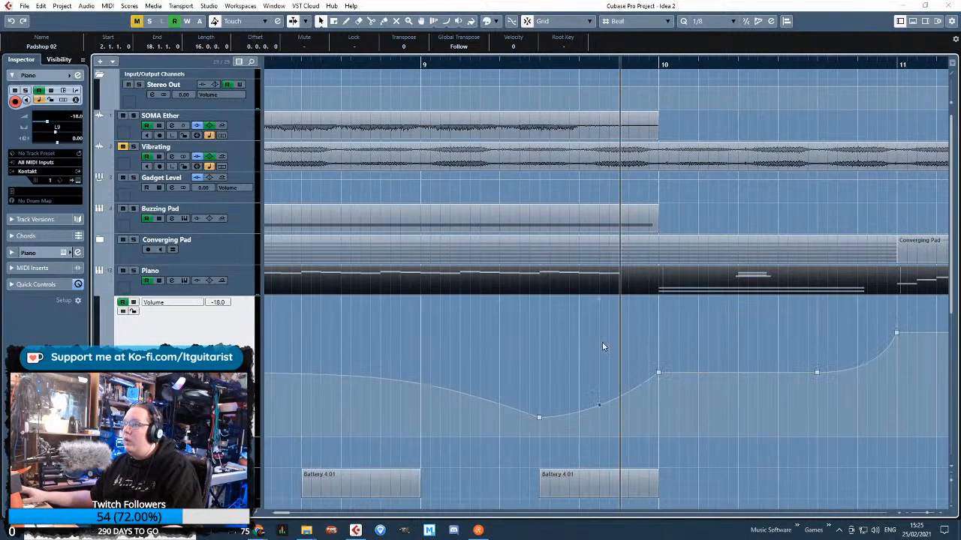
left_click(540, 287, "alt")
left_click(621, 285, "alt")
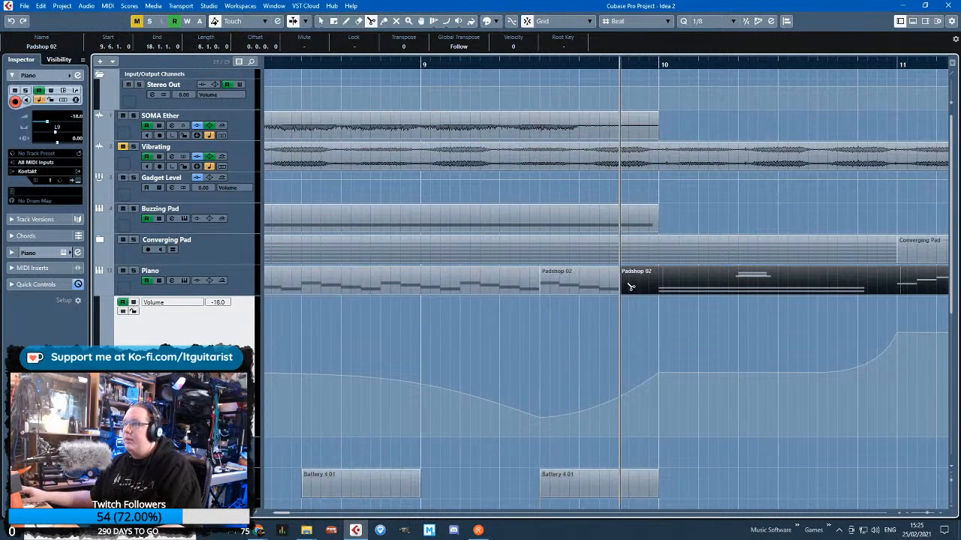
left_click(582, 287)
key("Delete")
left_click(507, 279)
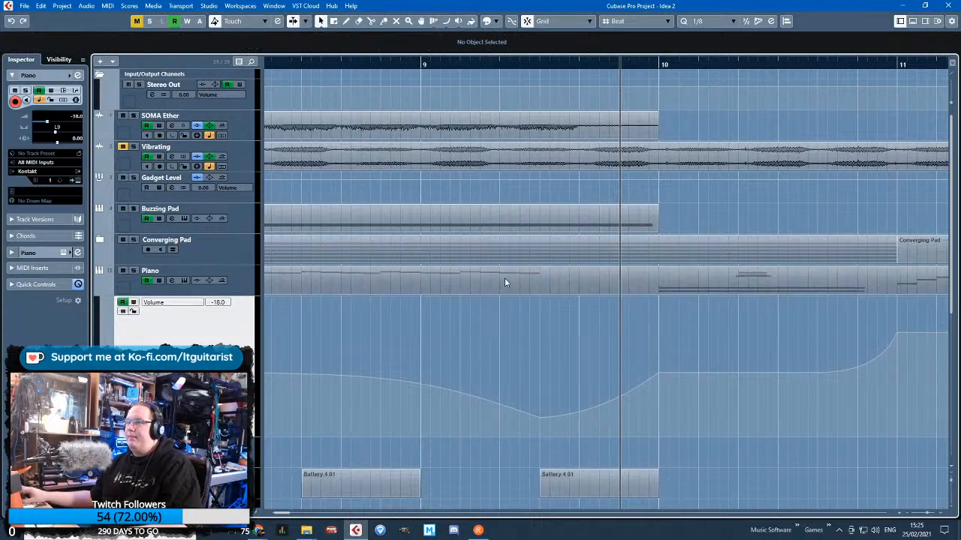
left_click(321, 20)
Play the shortened ending from just before bar 9 and reopen the Piano part at the repeated figure
left_click(351, 63)
scroll(420, 316, "left", 3)
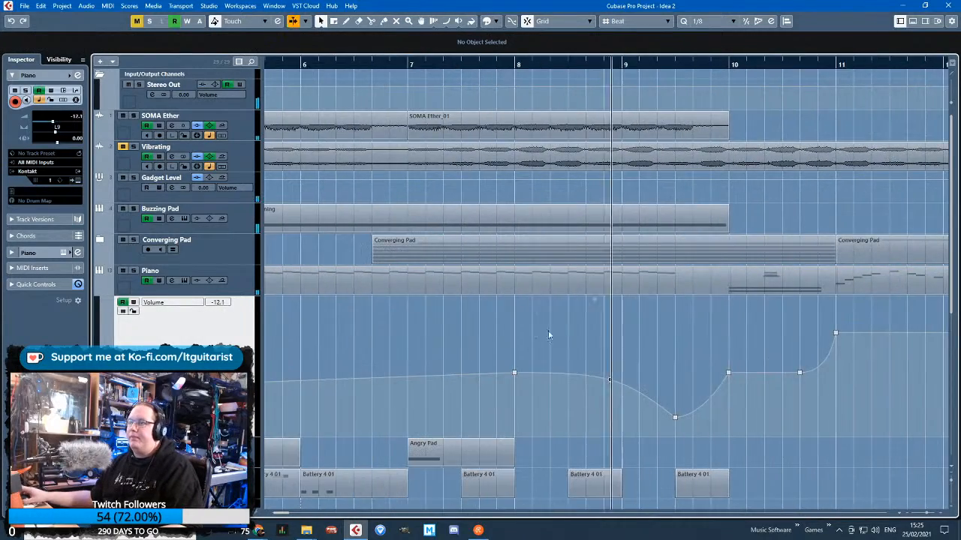
scroll(561, 332, "up", 1)
double_click(629, 287)
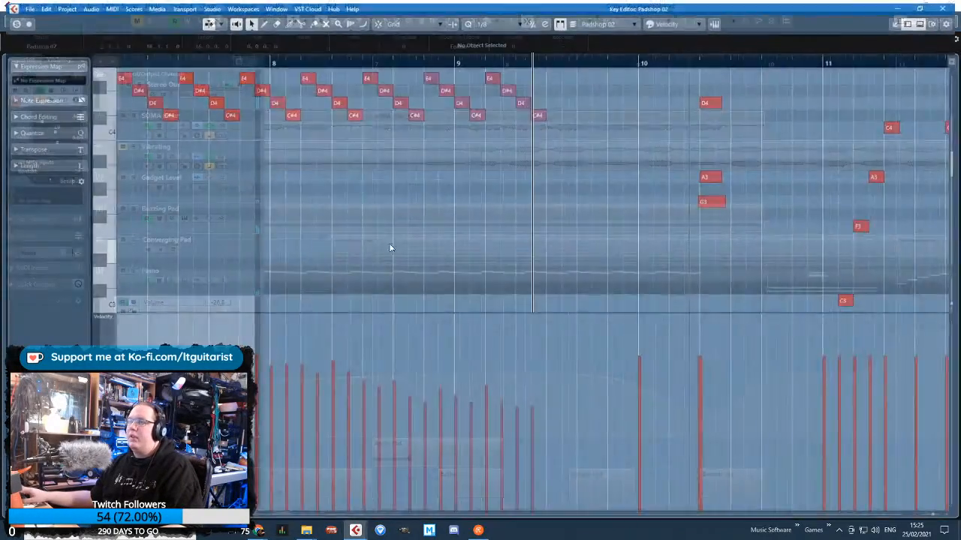
left_click_drag(95, 272, 96, 270)
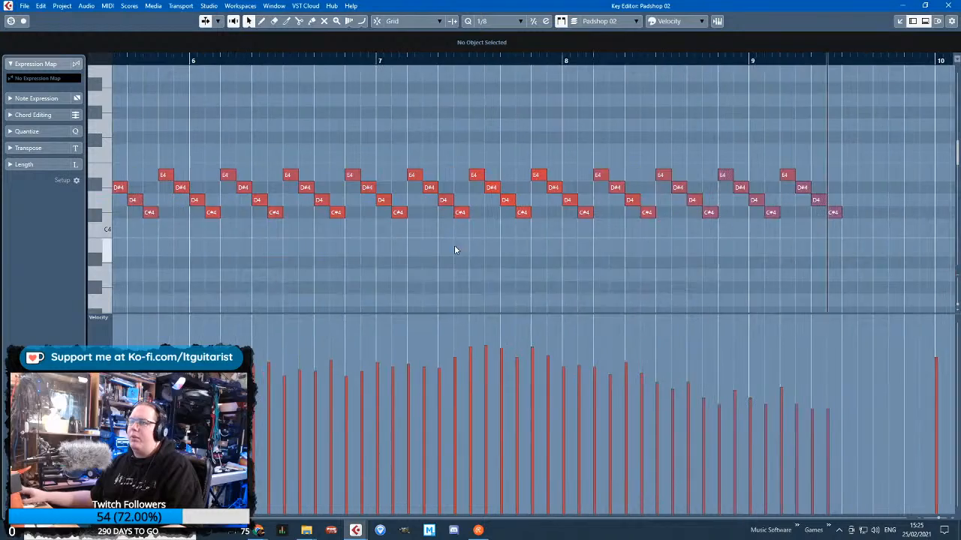
Examine the Piano figure's notes and velocities up to mid-bar 9, select its last D4 and C#4, and close the editor
scroll(454, 246, "down", 3)
left_click_drag(450, 257, 1, 260)
scroll(219, 247, "up", 2)
scroll(218, 246, "down", 1)
scroll(218, 245, "down", 1)
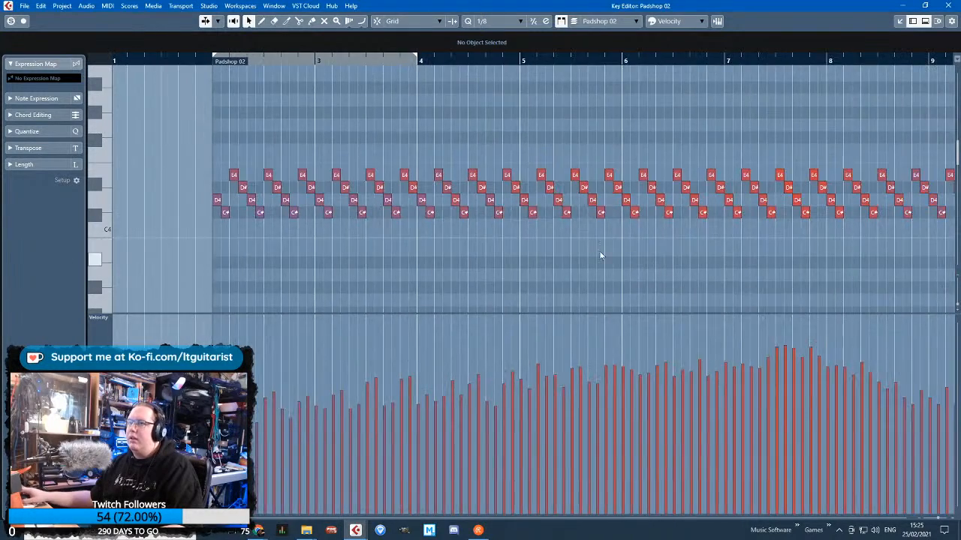
scroll(602, 255, "down", 2)
scroll(798, 267, "up", 4)
scroll(795, 246, "down", 1)
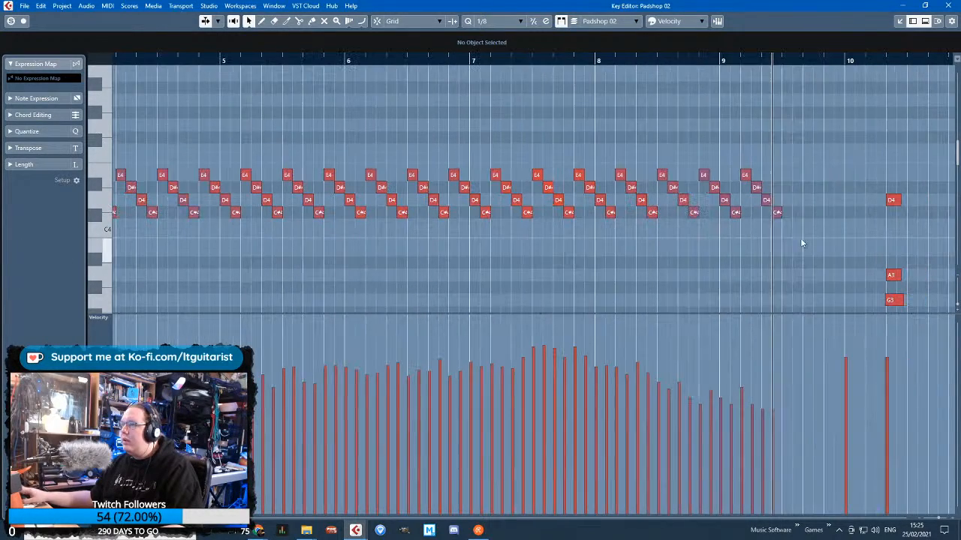
left_click_drag(800, 238, 762, 194)
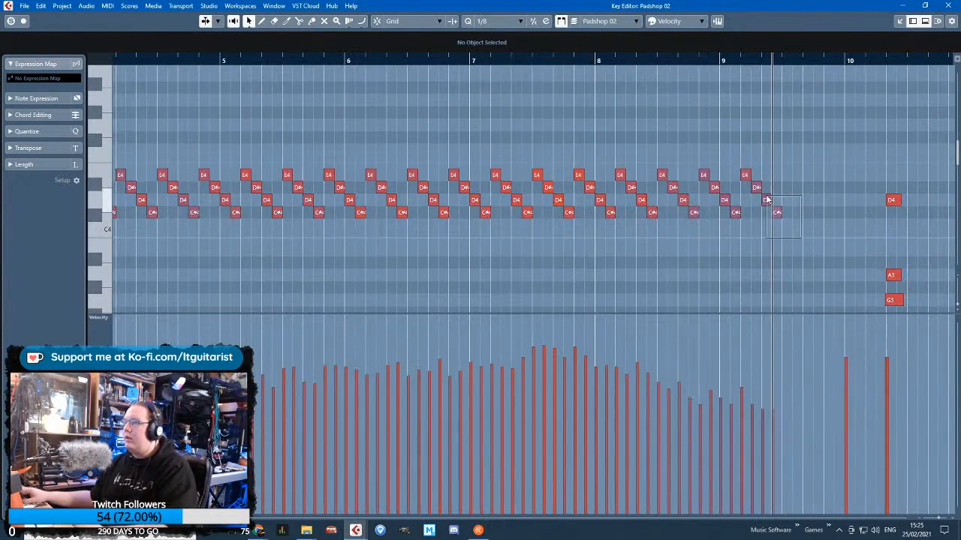
left_click(947, 5)
Play the arrangement from the start of bar 2
scroll(405, 277, "down", 3)
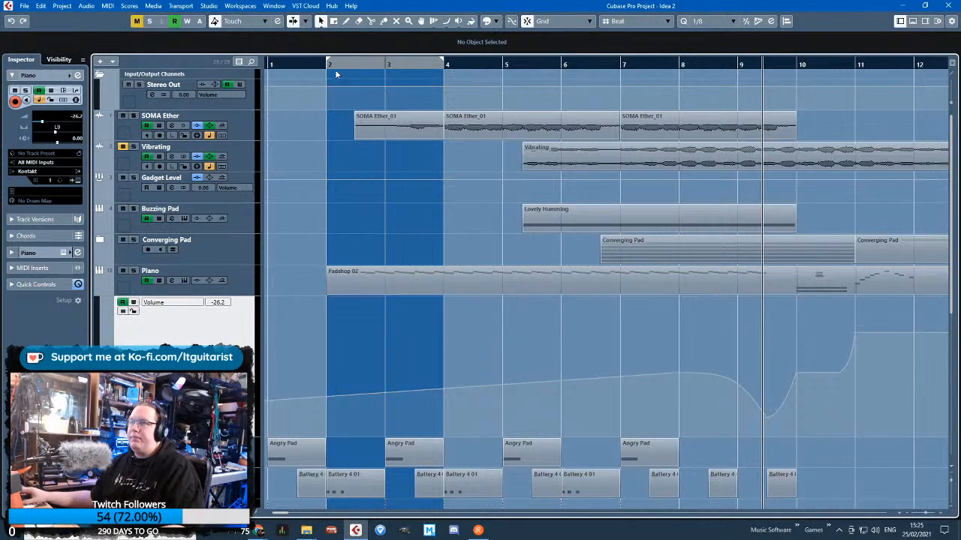
left_click(335, 69)
scroll(516, 275, "down", 1)
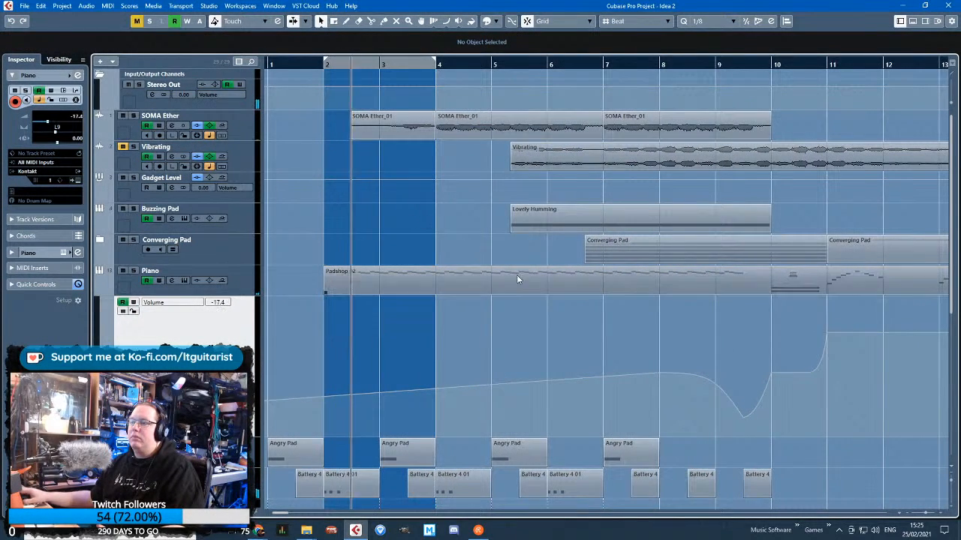
Move the Piano track's first volume automation point to the start of bar 2 at -20.7 and fold its automation lane away
scroll(517, 275, "down", 3)
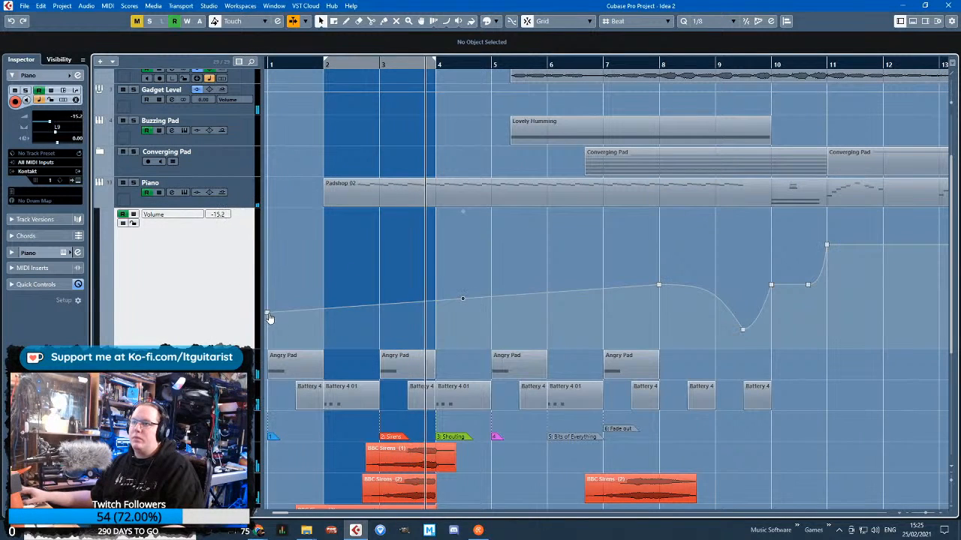
left_click_drag(268, 317, 323, 316)
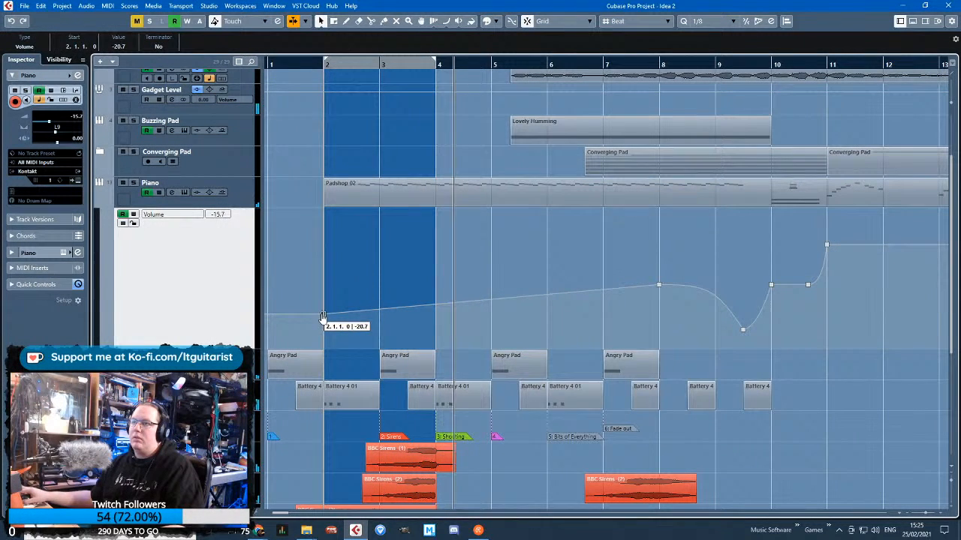
left_click(133, 224)
left_click(98, 204)
scroll(365, 277, "down", 1)
scroll(361, 328, "up", 3)
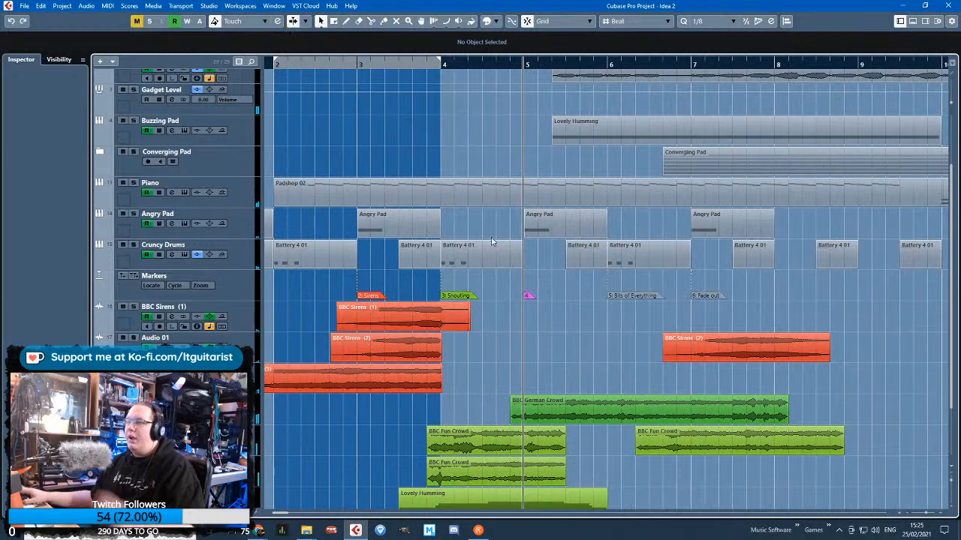
Play from bar 3 and set the BBC Sirens (1) clip's volume to -4.75 dB
left_click(360, 65)
left_click_drag(402, 322, 403, 316)
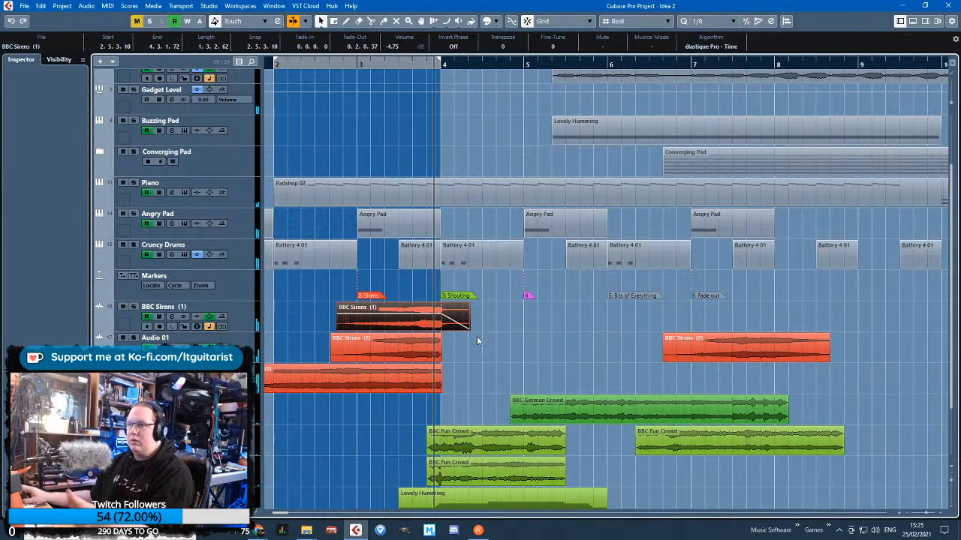
left_click(511, 345)
scroll(298, 366, "down", 3)
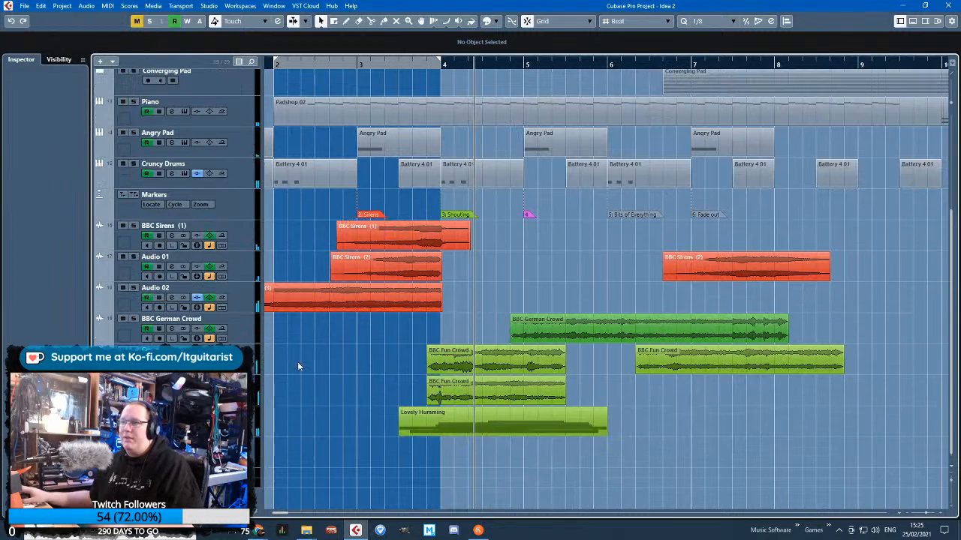
Check the volume automation of the first BBC Fun Crowd track and Audio 02, and the fade-in of the BBC German Crowd clip
left_click(118, 371)
scroll(520, 375, "up", 3)
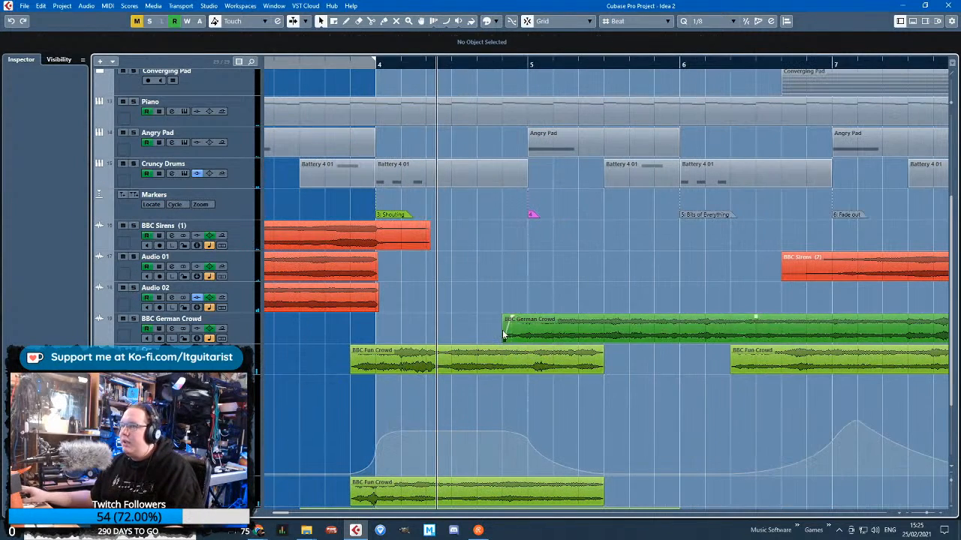
left_click(506, 335)
left_click(98, 310)
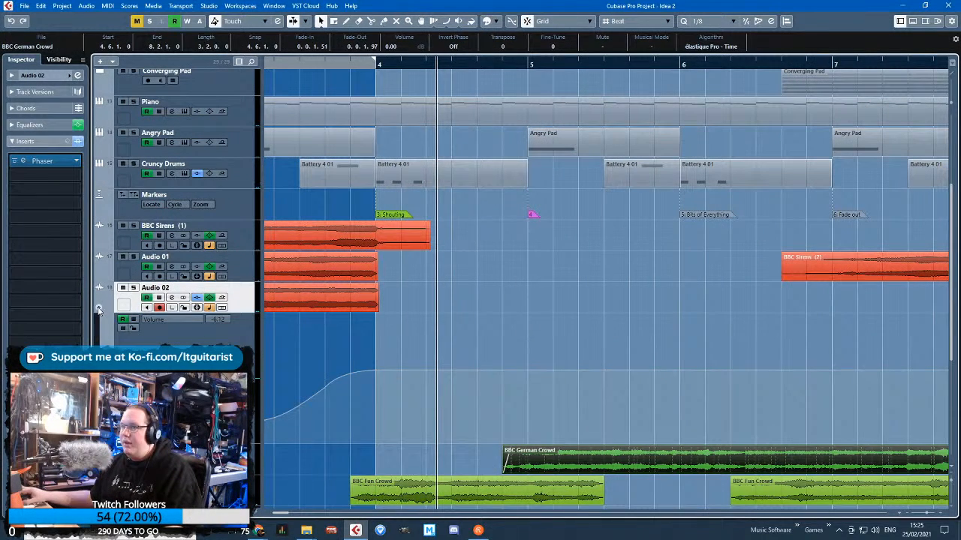
left_click(98, 310)
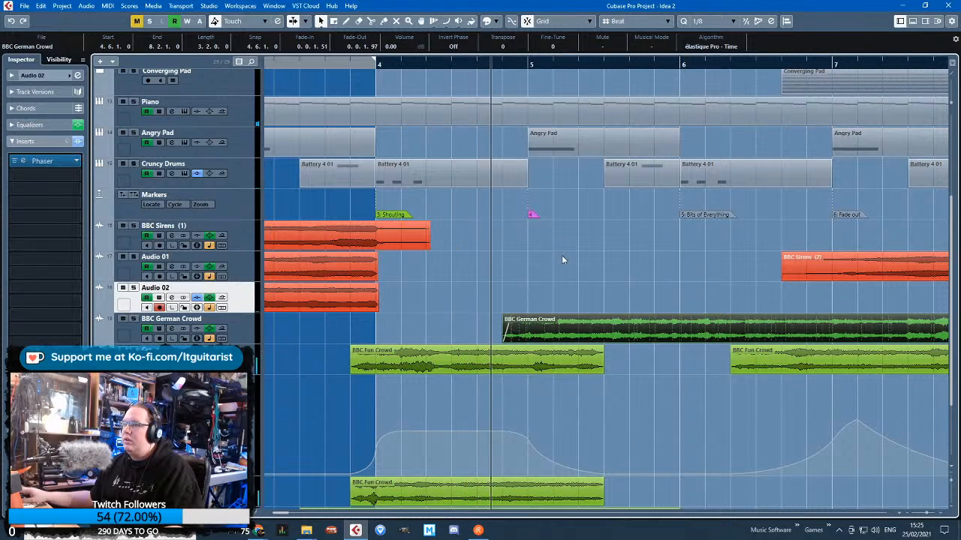
scroll(535, 302, "down", 2)
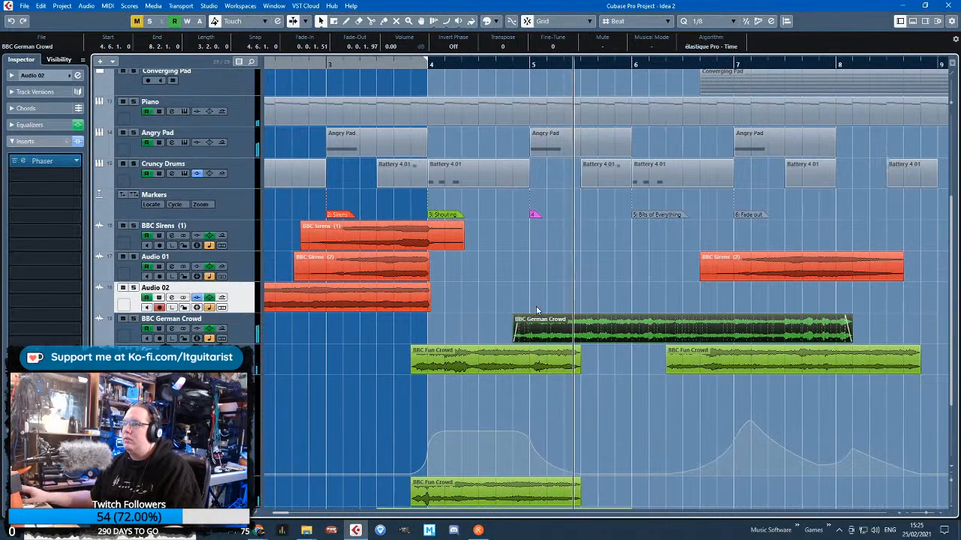
left_click(536, 310)
scroll(525, 310, "down", 2)
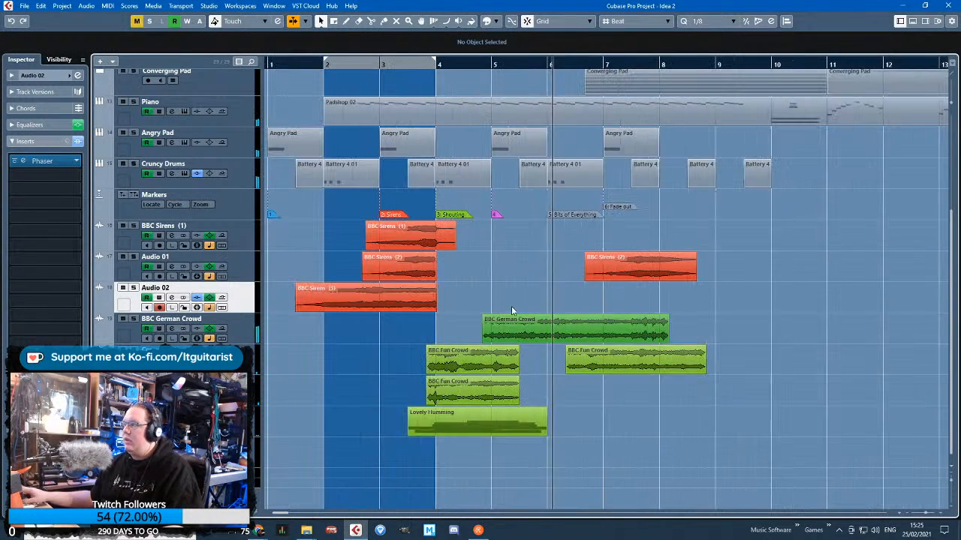
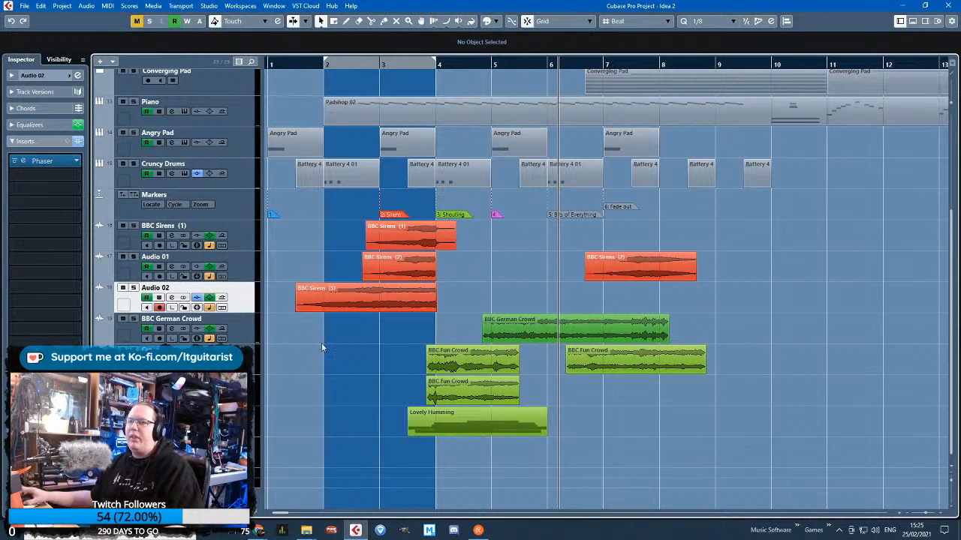
Add a Massive instrument track and place it directly above the BBC Sirens (1) track
left_click_drag(493, 62, 480, 64)
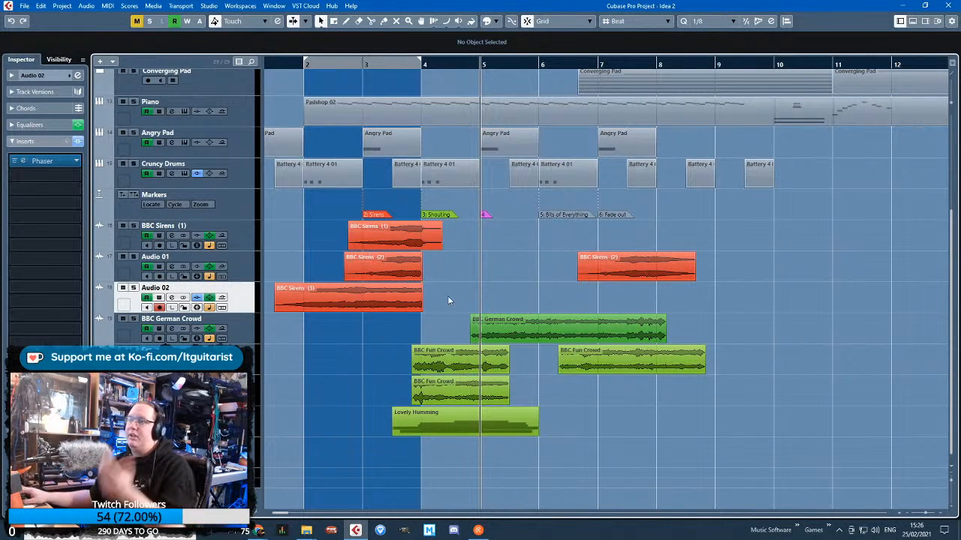
right_click(254, 266)
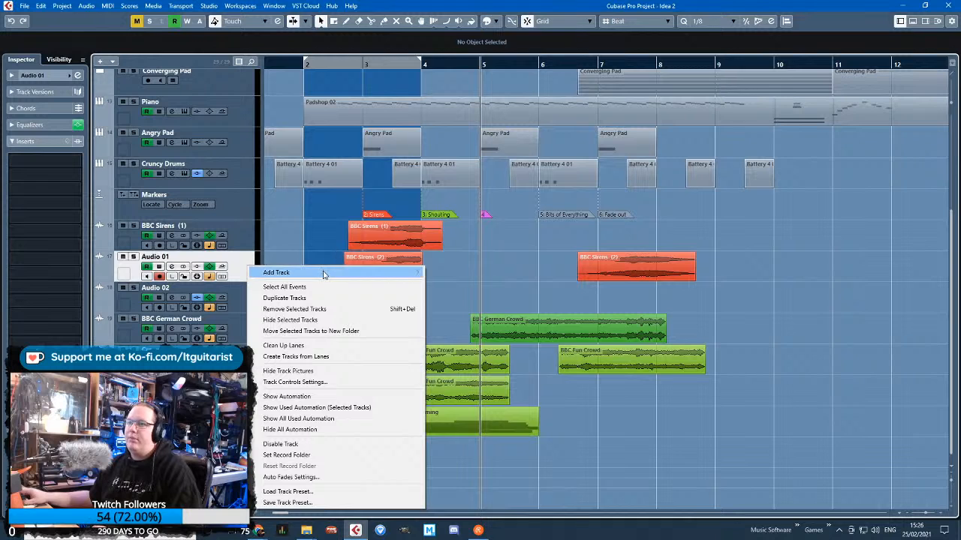
mouse_move(300, 273)
left_click(477, 285)
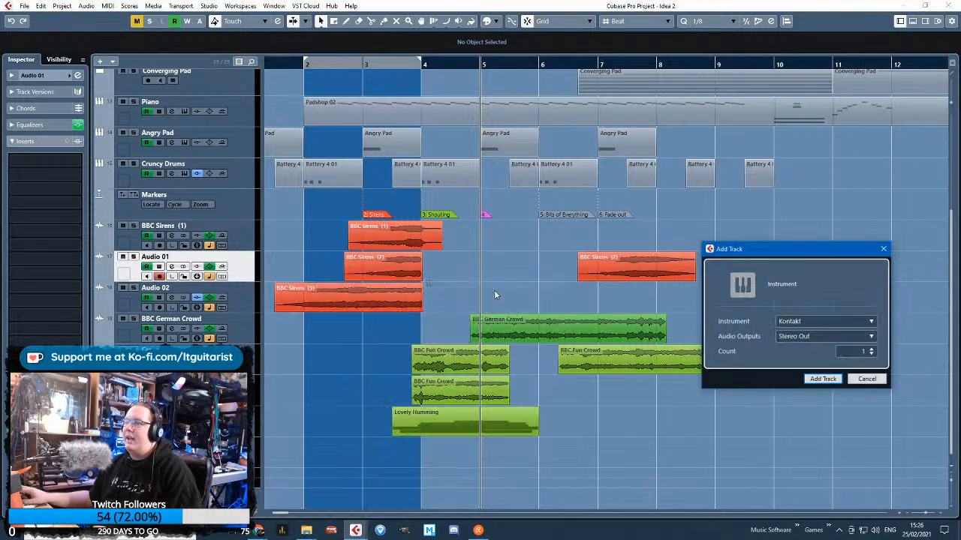
left_click(871, 323)
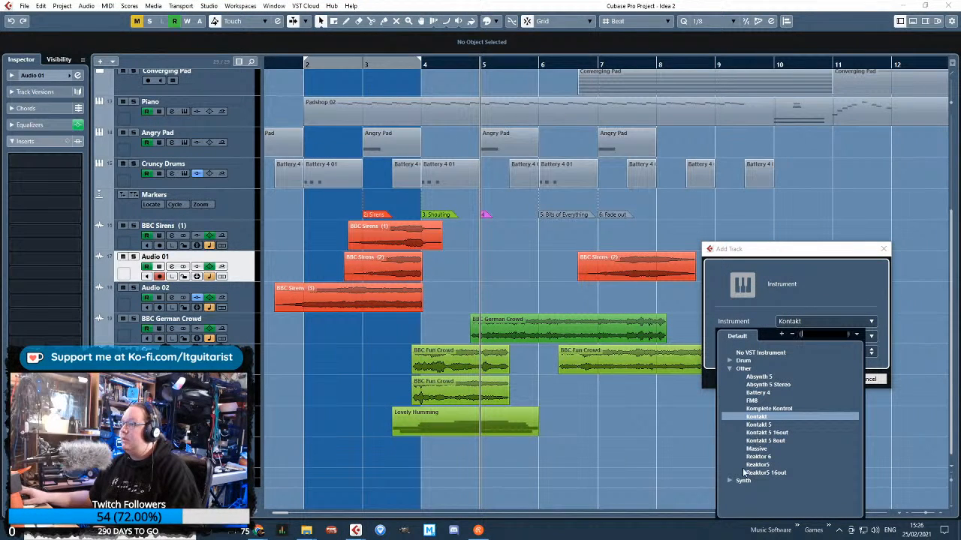
left_click(756, 449)
left_click(823, 379)
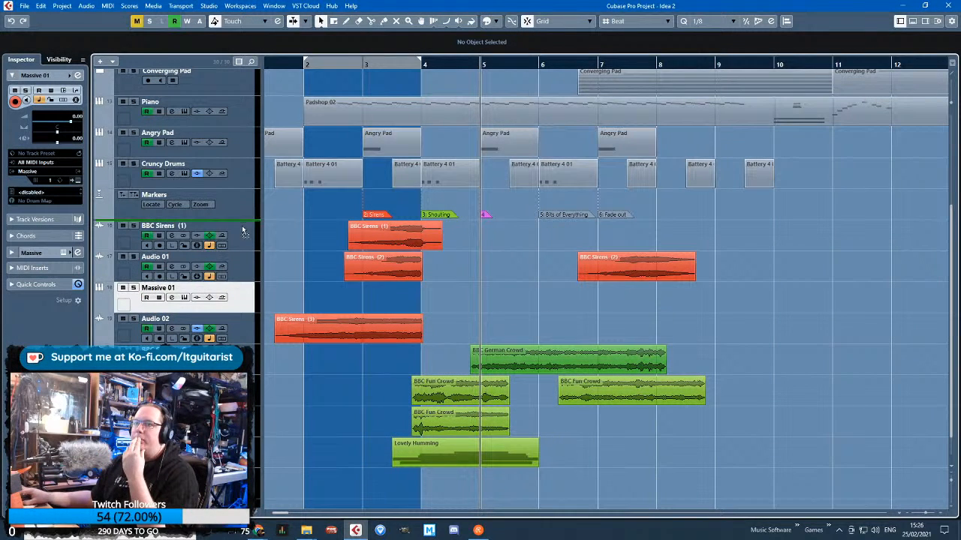
left_click_drag(242, 231, 244, 231)
Draw a one-bar clip on the Massive 01 track from bar 5 to bar 6
left_click(345, 23)
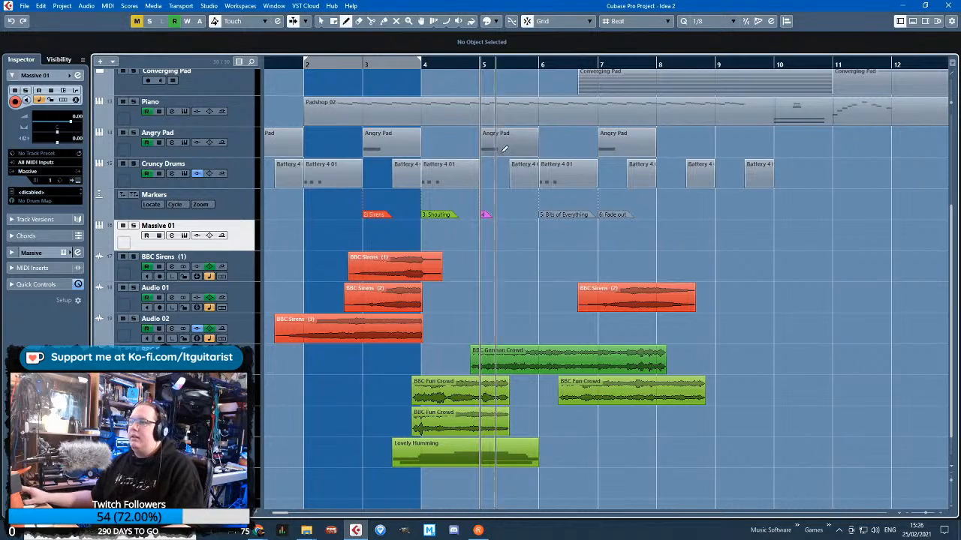
scroll(503, 158, "up", 3)
left_click_drag(470, 235, 572, 232)
key("1")
left_click(571, 306)
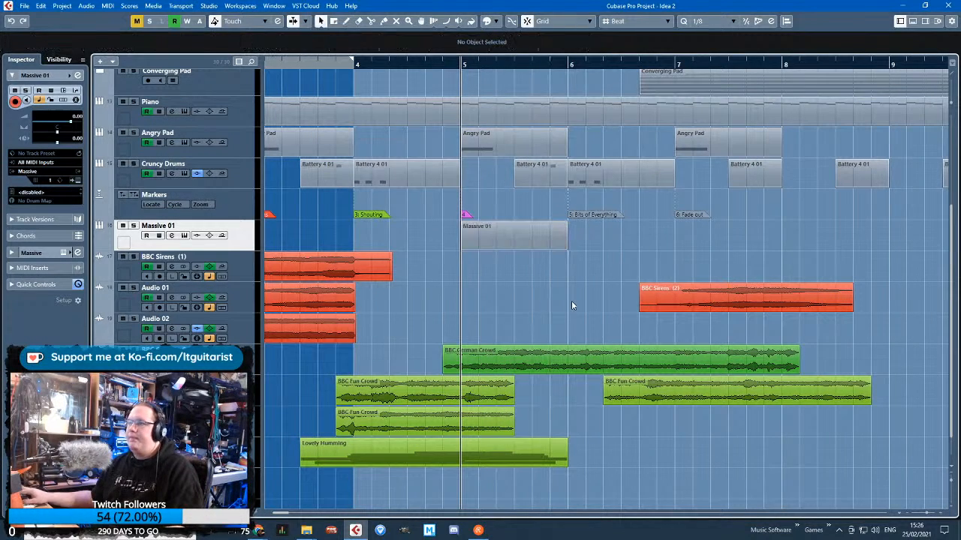
Draw a D2 note spanning the whole bar in the Massive 01 clip and close its editor
double_click(500, 246)
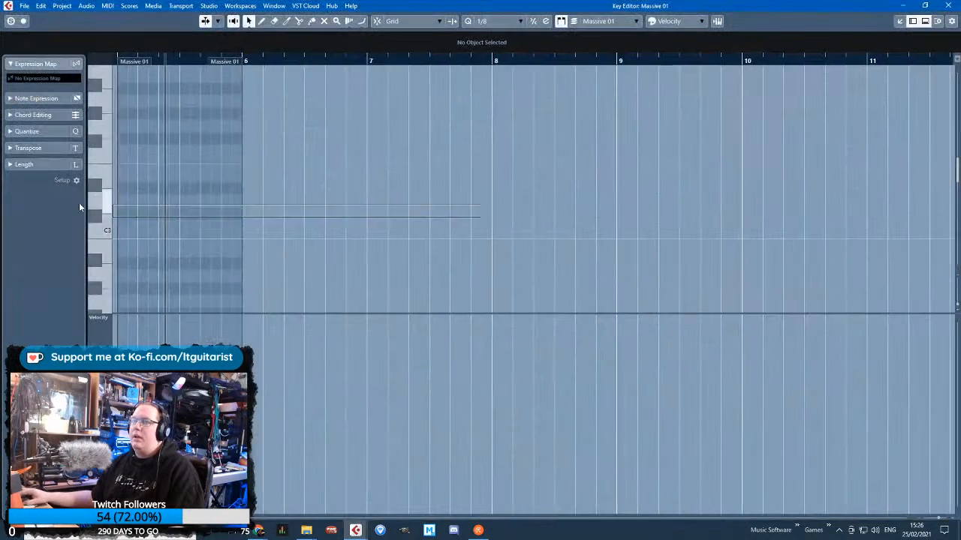
scroll(230, 225, "up", 3)
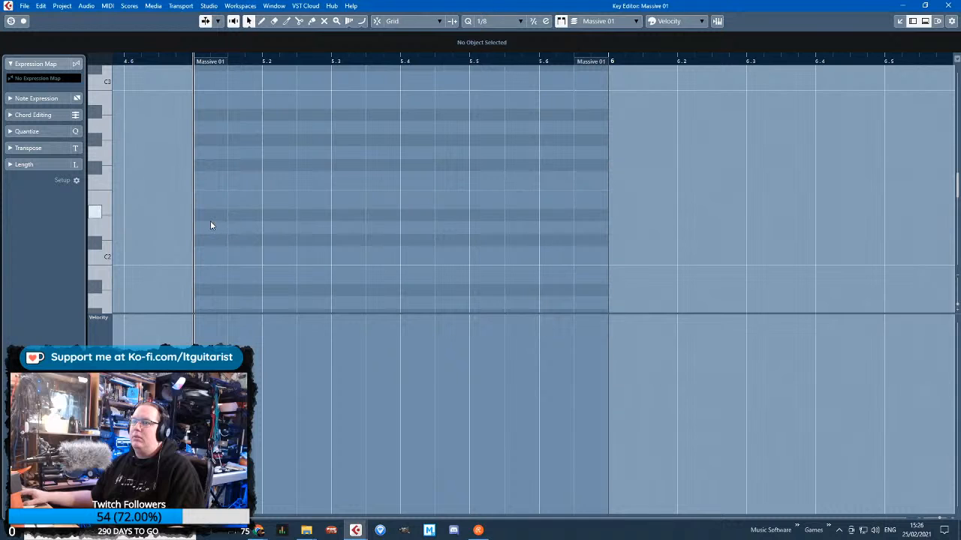
left_click_drag(211, 218, 363, 219)
left_click_drag(252, 220, 236, 233)
left_click_drag(341, 235, 610, 231)
left_click(948, 5)
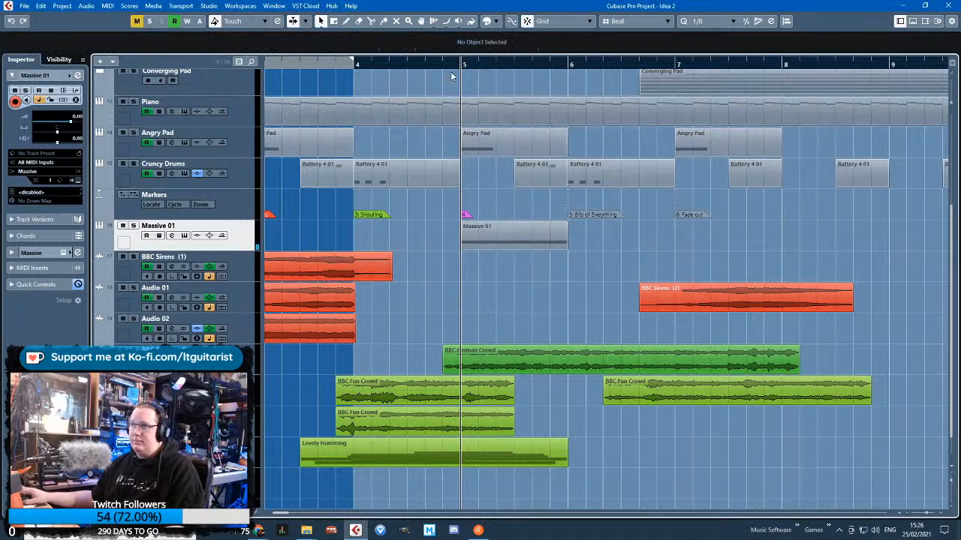
Set the cycle range to bar 5 and tune Massive's OSC1 to -24.00 and OSC2 to -12.00
left_click(564, 67)
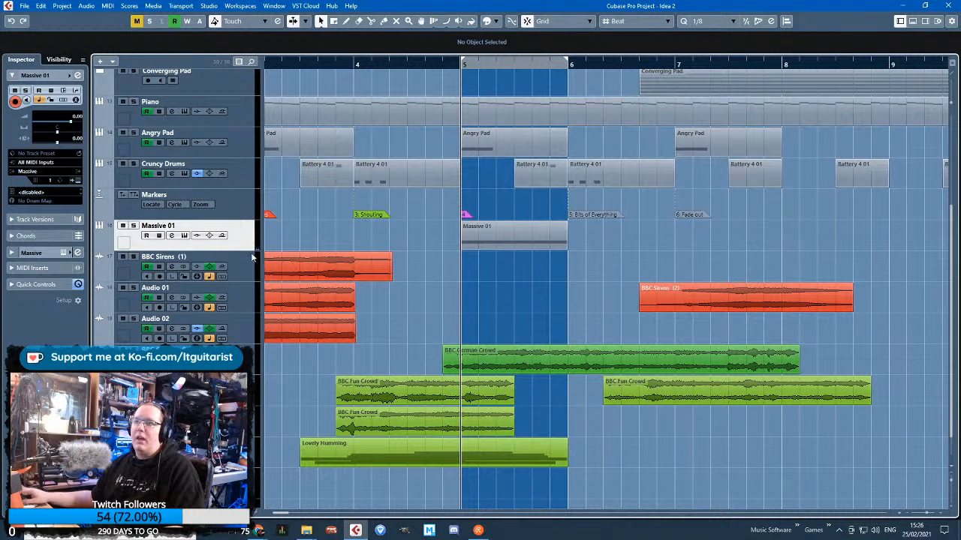
left_click(77, 182)
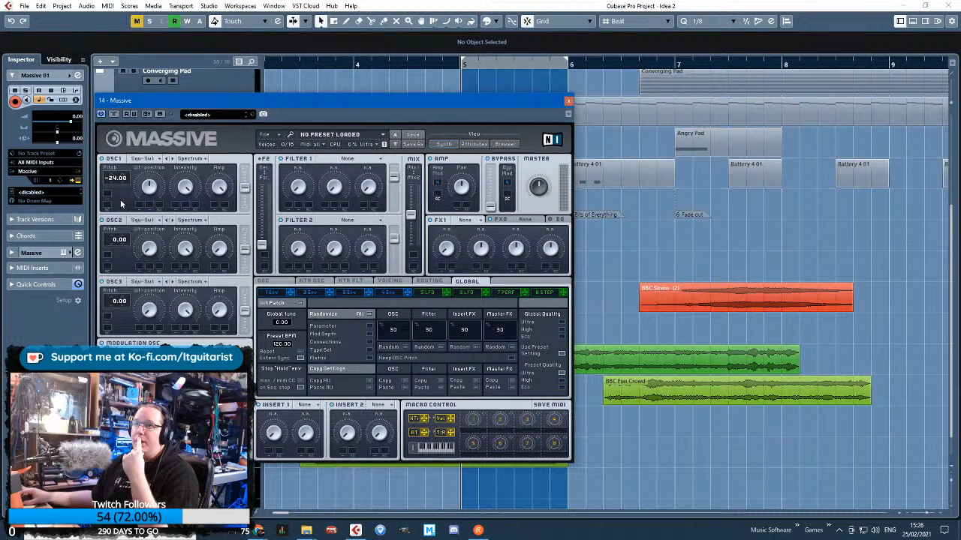
left_click_drag(115, 240, 114, 252)
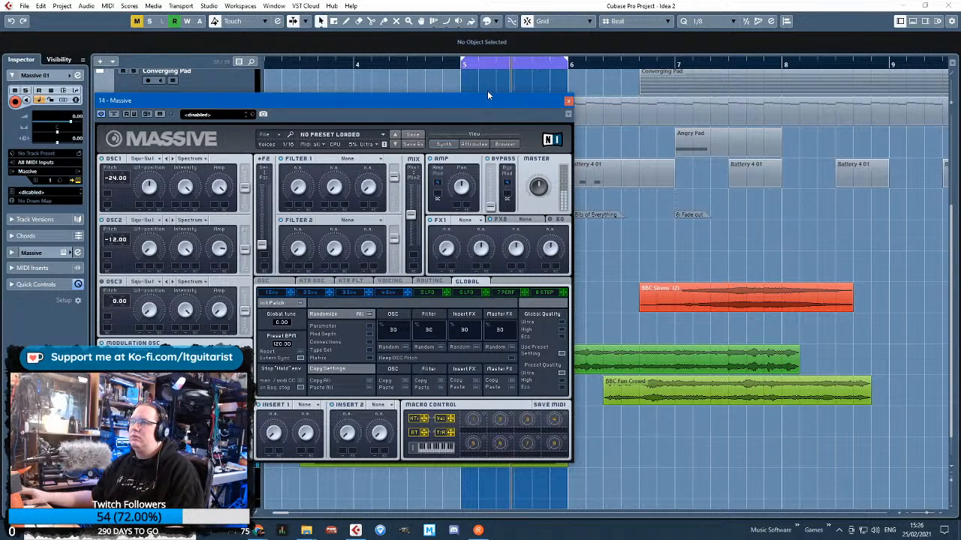
Shorten the D2 note in the Massive 01 clip to 0.3.0.0 so that it ends at 5.4.1.0
left_click_drag(549, 103, 358, 202)
double_click(542, 242)
left_click_drag(527, 228, 396, 231)
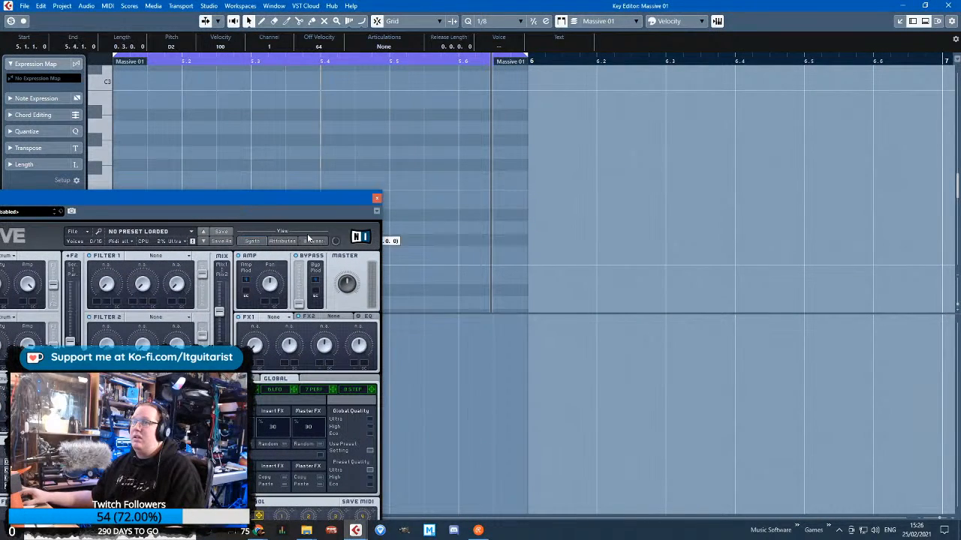
left_click(477, 220)
left_click(947, 5)
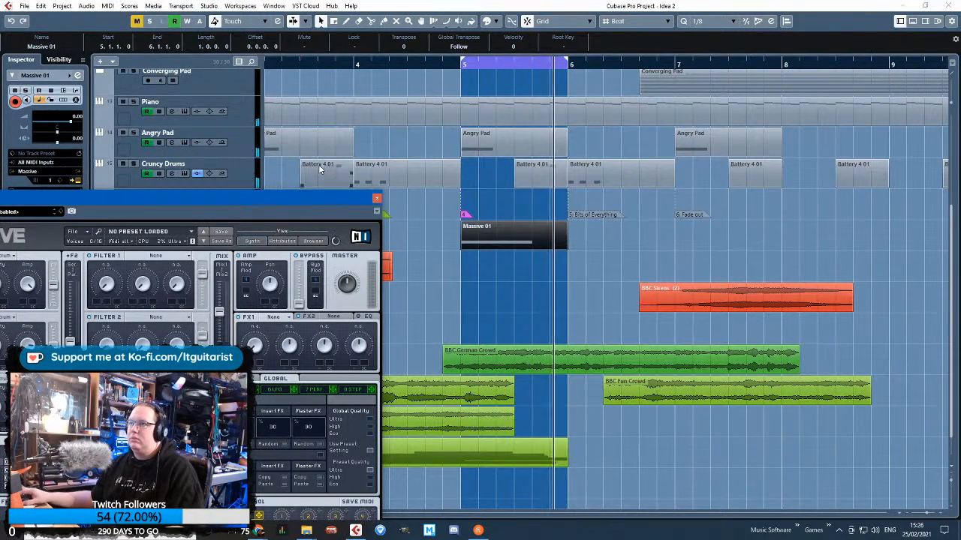
Lengthen the attack and release of Massive's envelope 4 and solo the Massive 01 track
left_click_drag(290, 196, 478, 61)
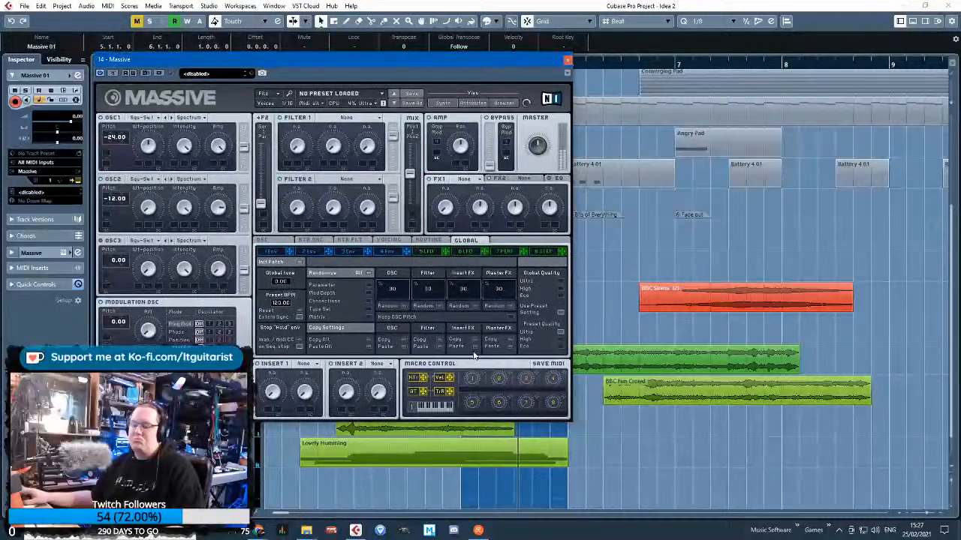
left_click(392, 252)
left_click_drag(547, 335, 548, 327)
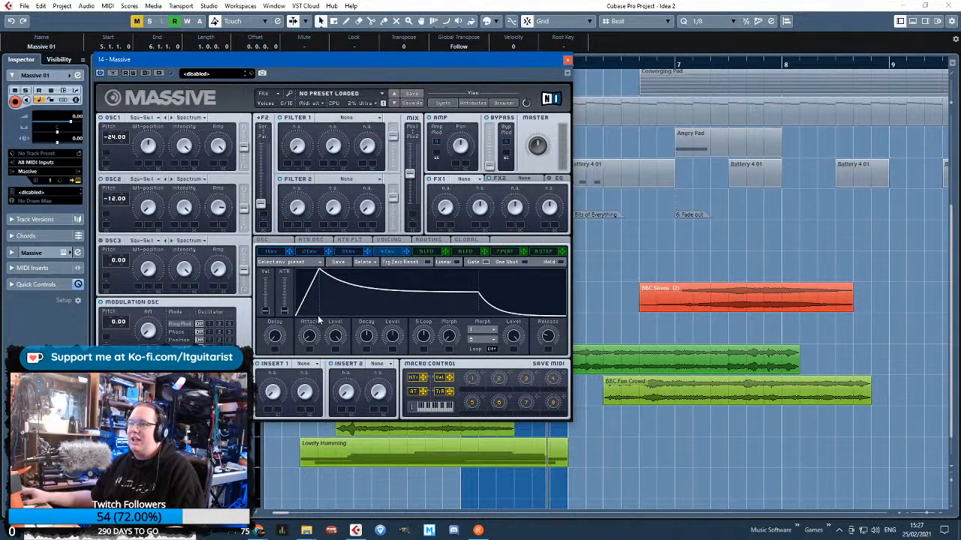
left_click_drag(310, 335, 309, 328)
left_click_drag(427, 62, 496, 130)
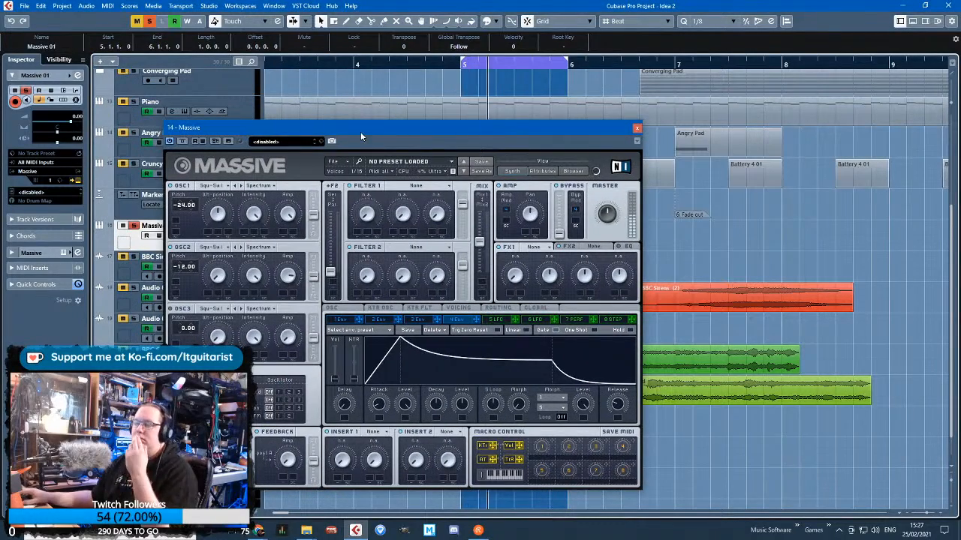
left_click_drag(404, 127, 343, 72)
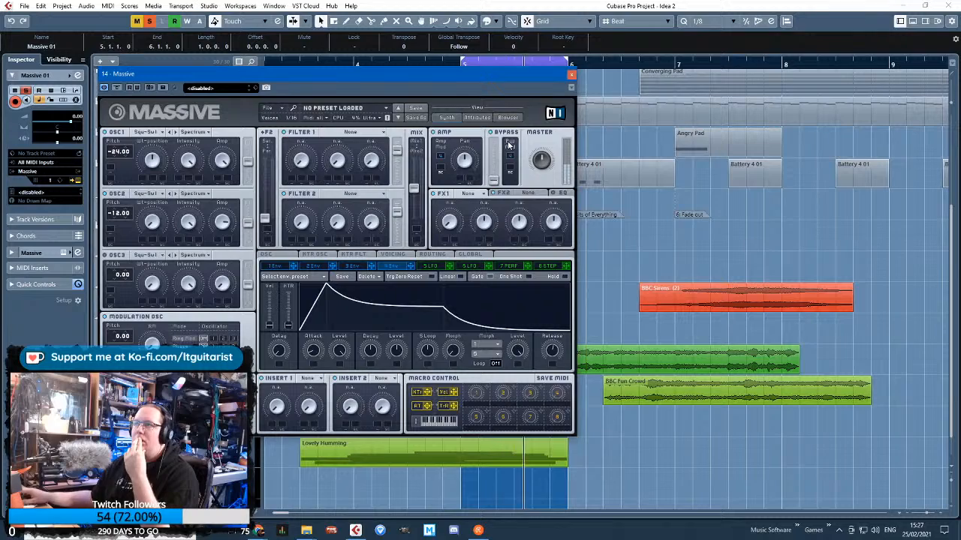
left_click_drag(538, 75, 565, 107)
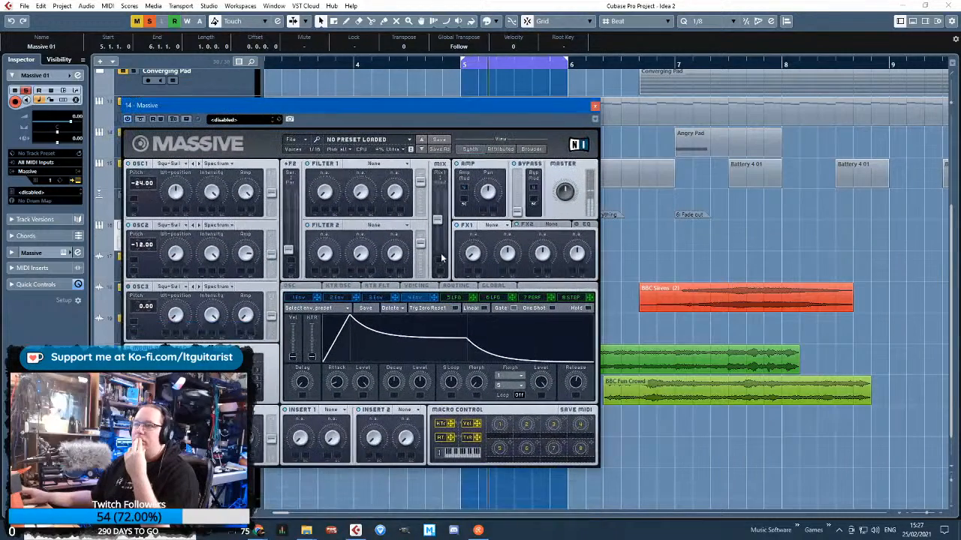
left_click_drag(343, 387, 344, 367)
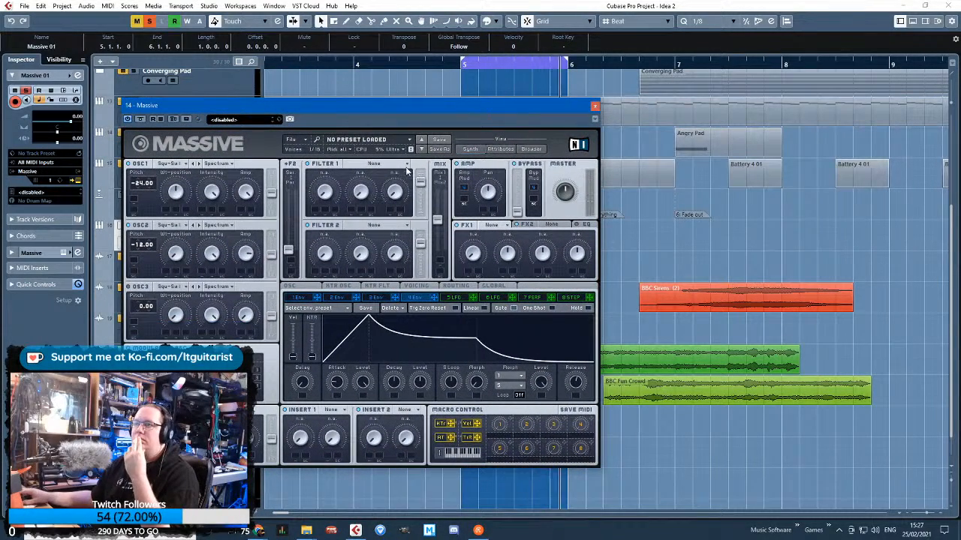
Set Massive's Filter 1 to Scream with envelope 3 modulating its controls, and lengthen that envelope's attack
left_click(375, 163)
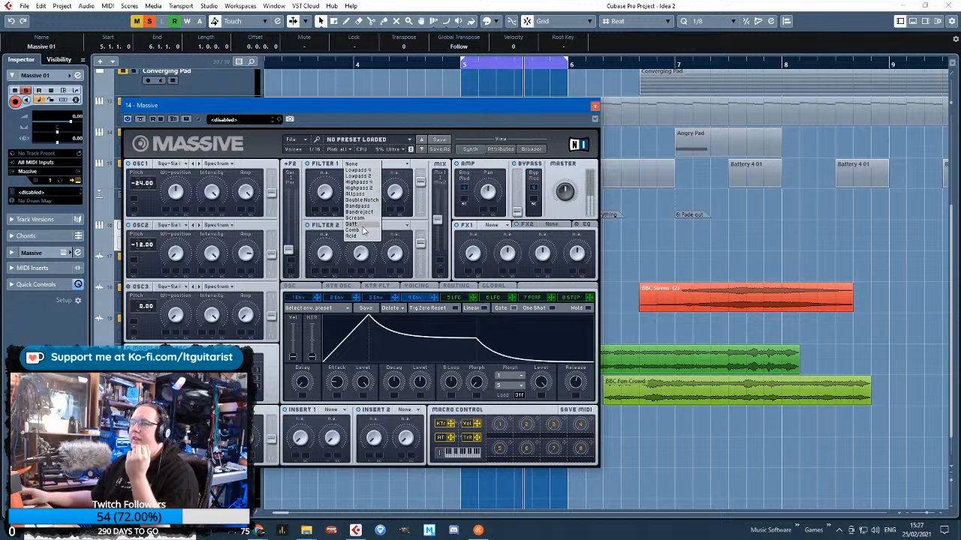
left_click(361, 219)
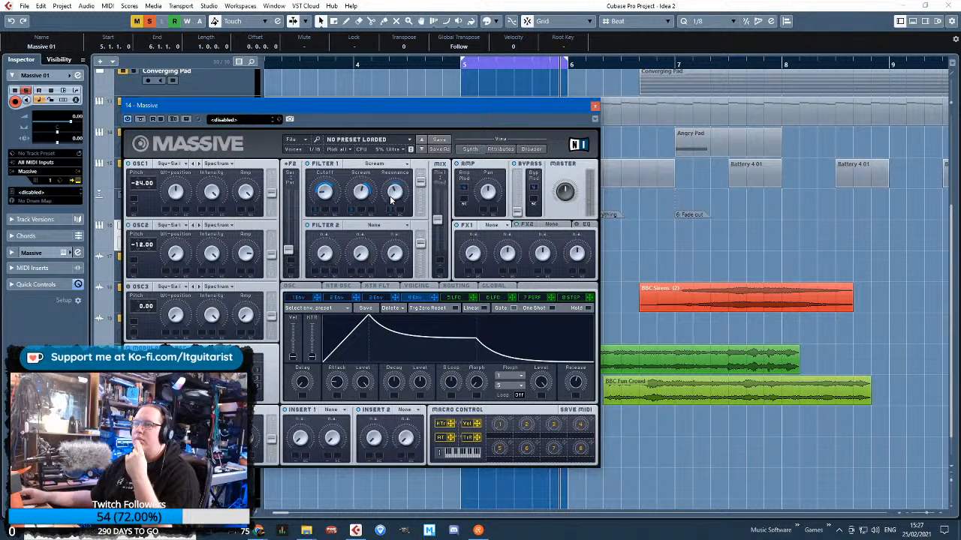
left_click(376, 297)
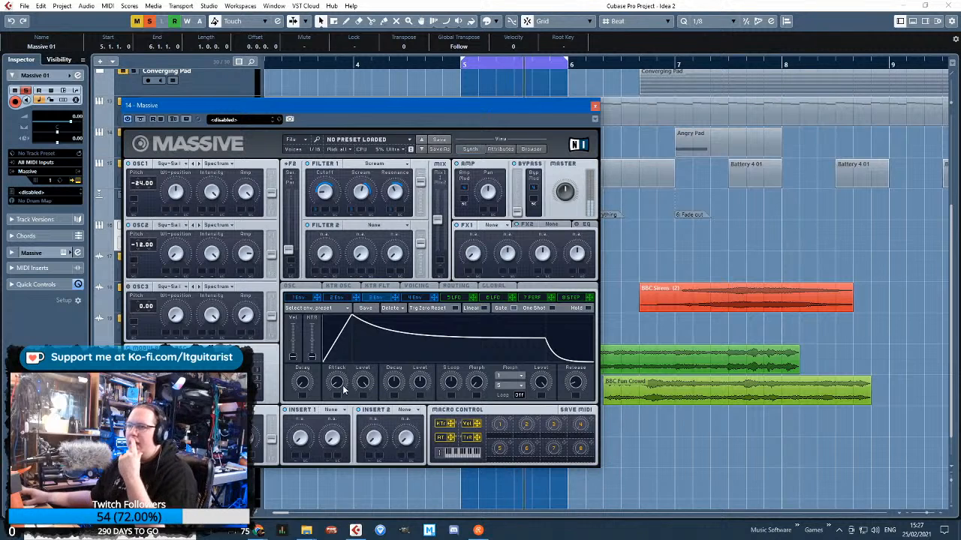
left_click_drag(336, 383, 337, 372)
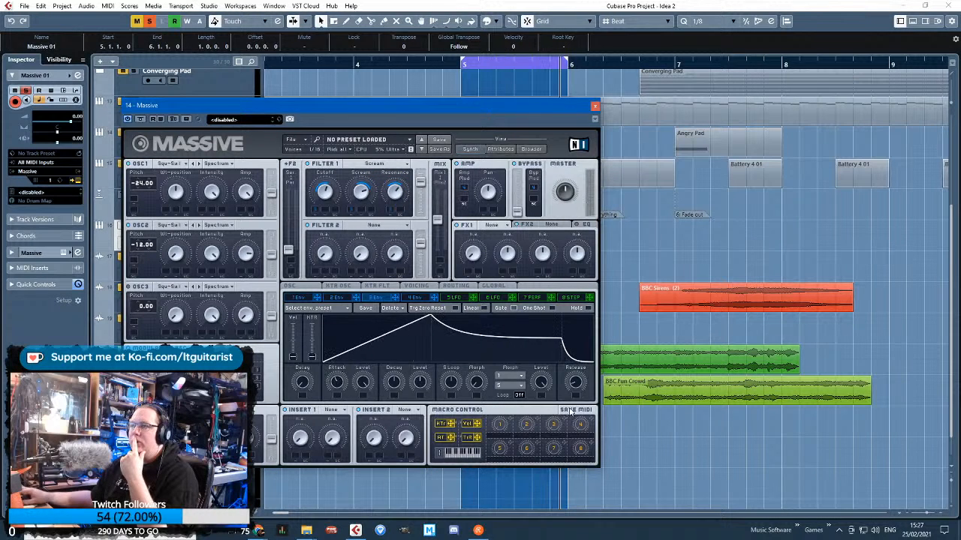
Lengthen envelope 3's release and shorten its attack, fine-tuning its decay while the loop plays
left_click_drag(576, 382, 572, 346)
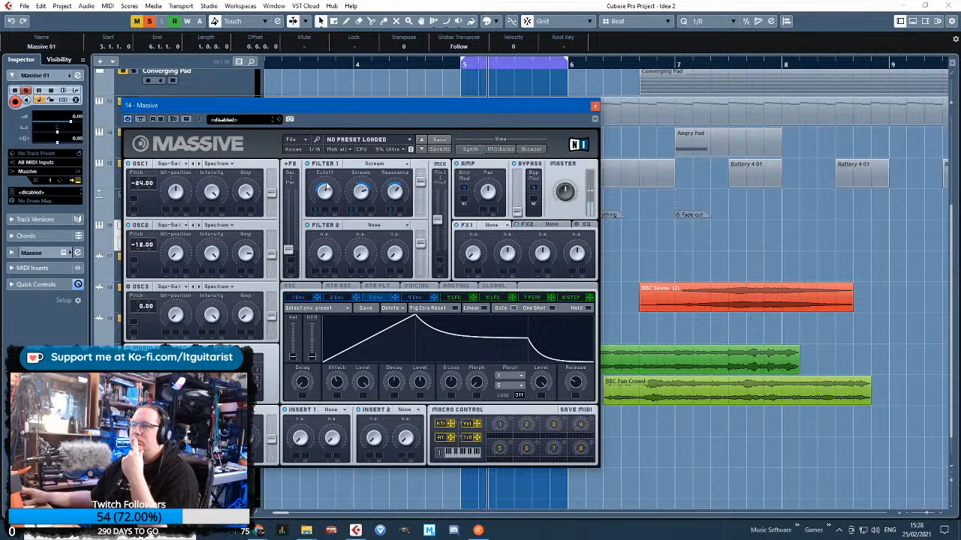
left_click_drag(394, 388, 394, 384)
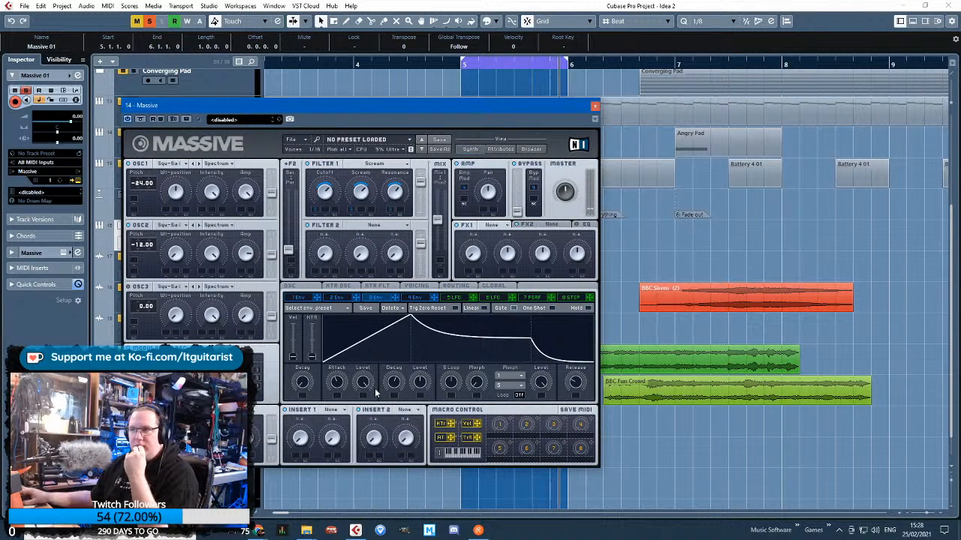
left_click_drag(339, 382, 309, 383)
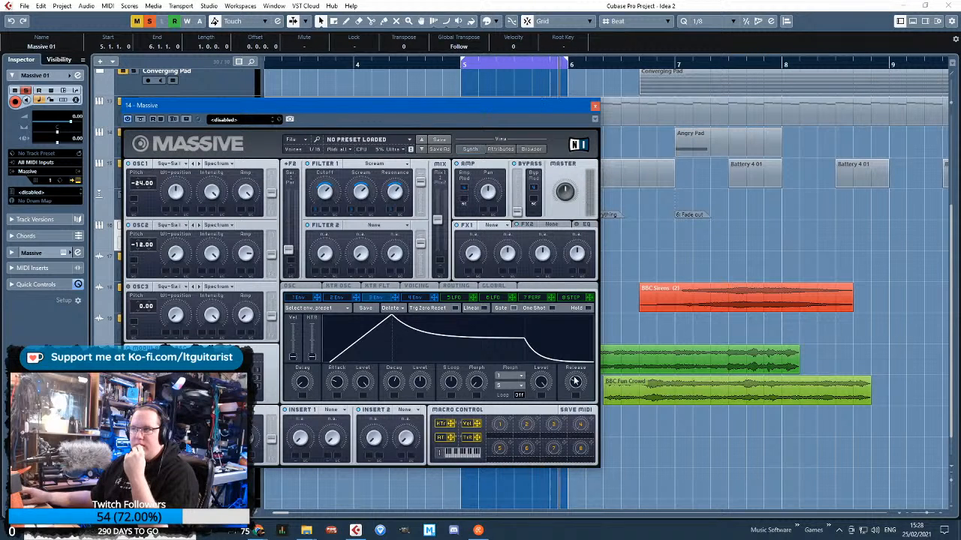
left_click_drag(575, 383, 573, 398)
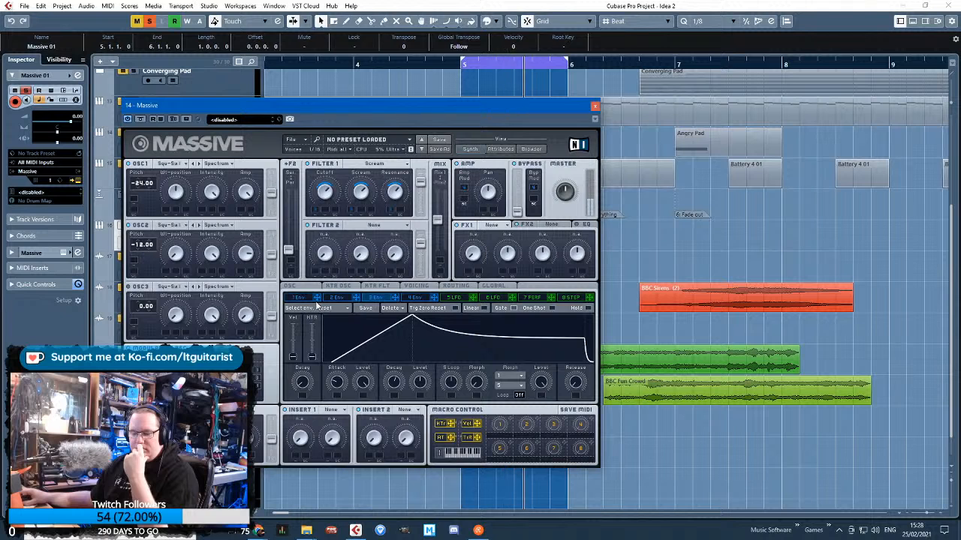
left_click_drag(576, 383, 573, 326)
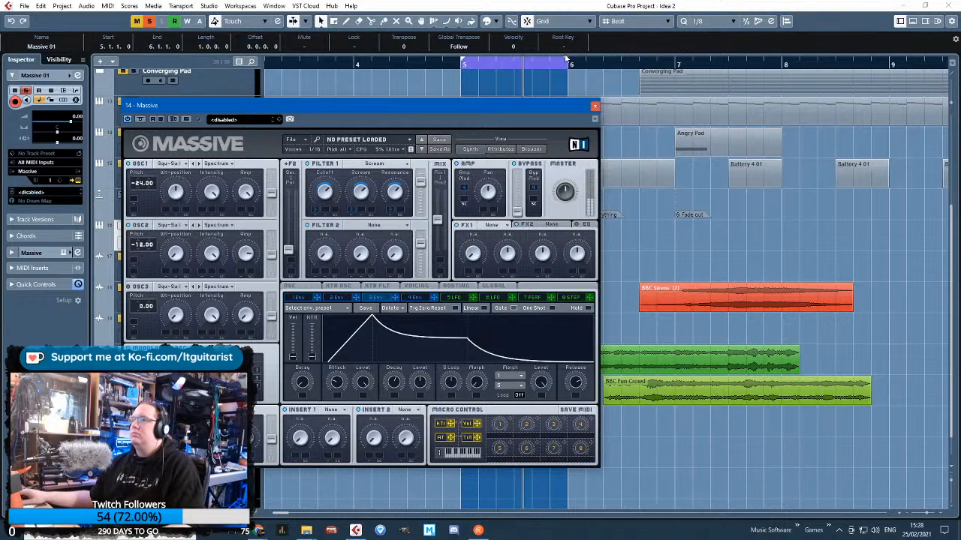
Extend the cycle range to bar 7 and copy the Massive 01 clip to bar 6
left_click_drag(567, 60, 655, 88)
left_click_drag(592, 111, 416, 307)
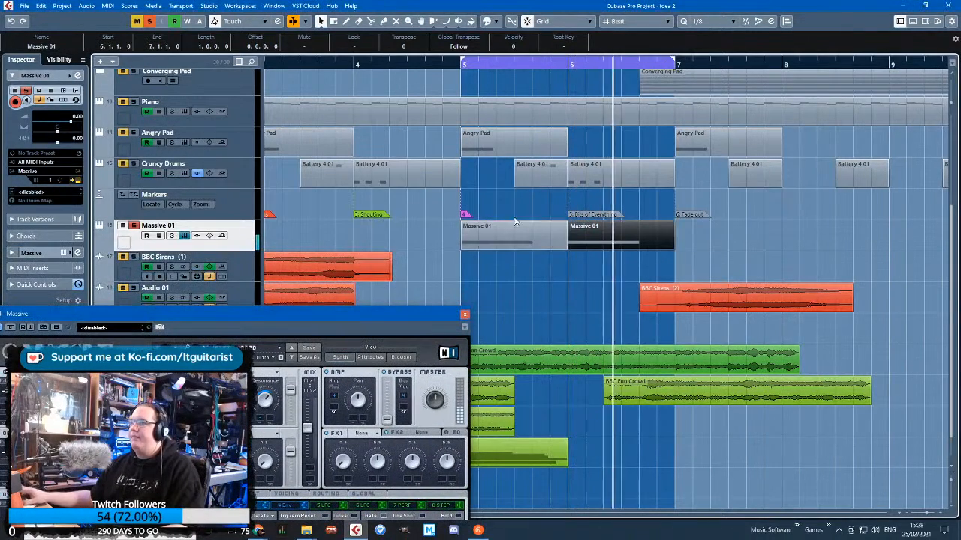
left_click(415, 318)
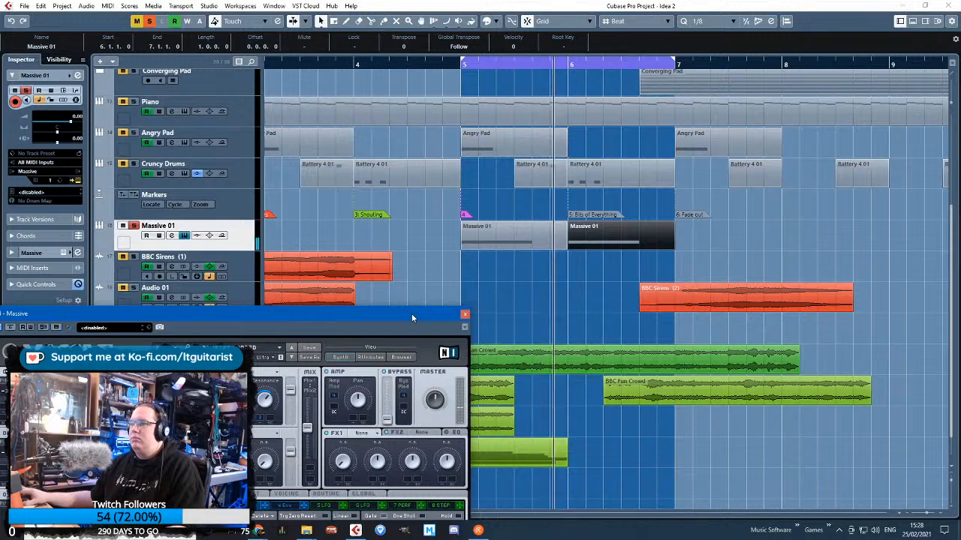
Slow envelope 3's rise with a much longer attack and rebalance Filter 1's Cutoff and Scream modulation
left_click_drag(408, 311, 509, 113)
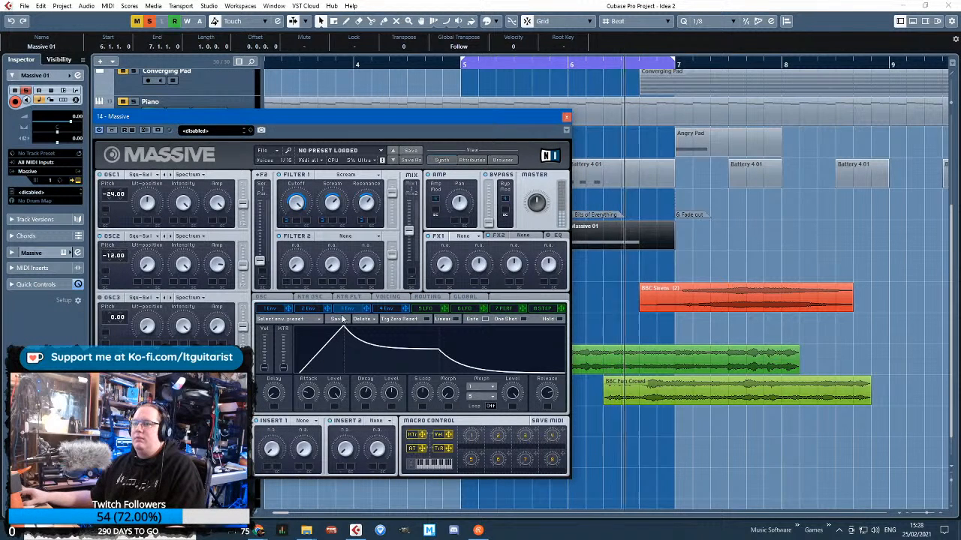
left_click_drag(306, 403, 306, 385)
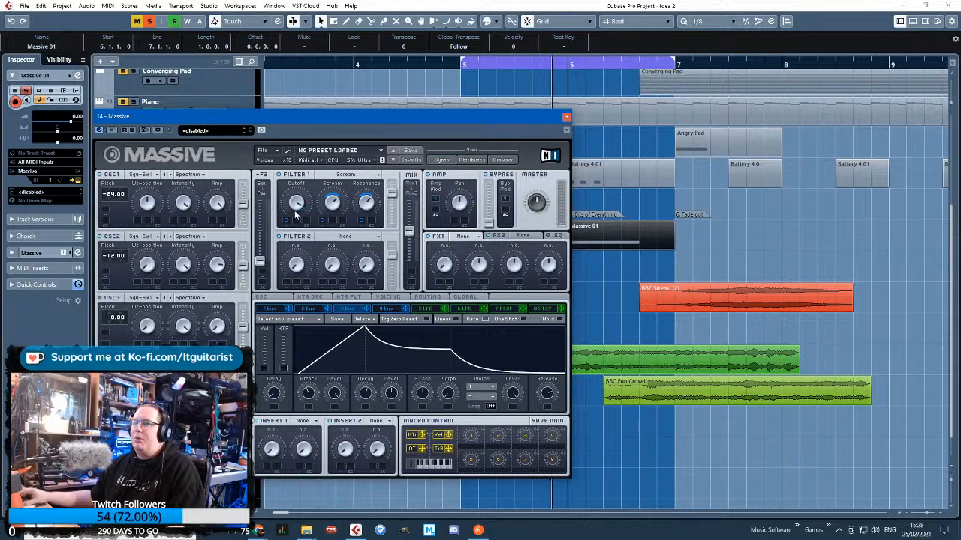
left_click_drag(309, 394, 308, 361)
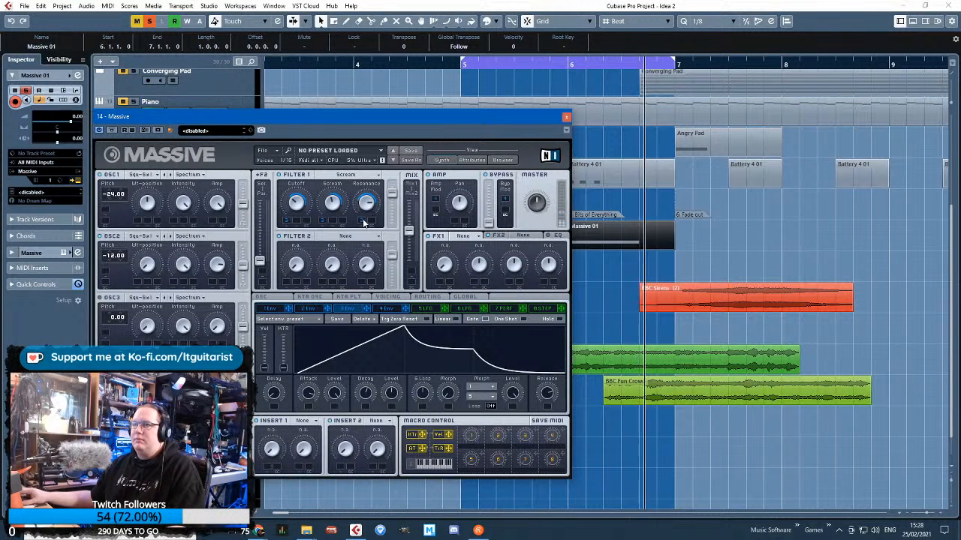
Audition the Multiplex, Drive II, Groan II and Formant Saw wavetables on Massive's oscillator 1 while the loop plays
left_click(143, 177)
left_click(186, 268)
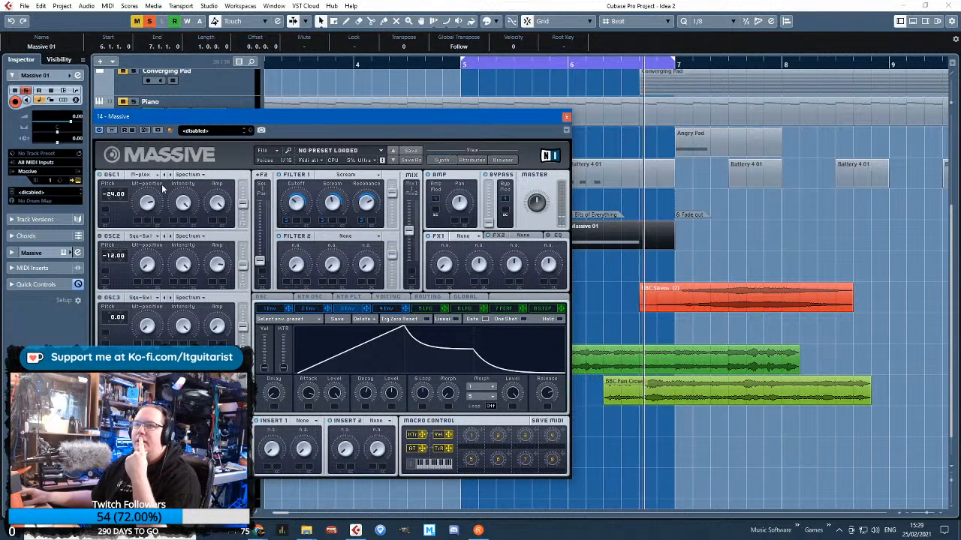
left_click(144, 174)
left_click(223, 242)
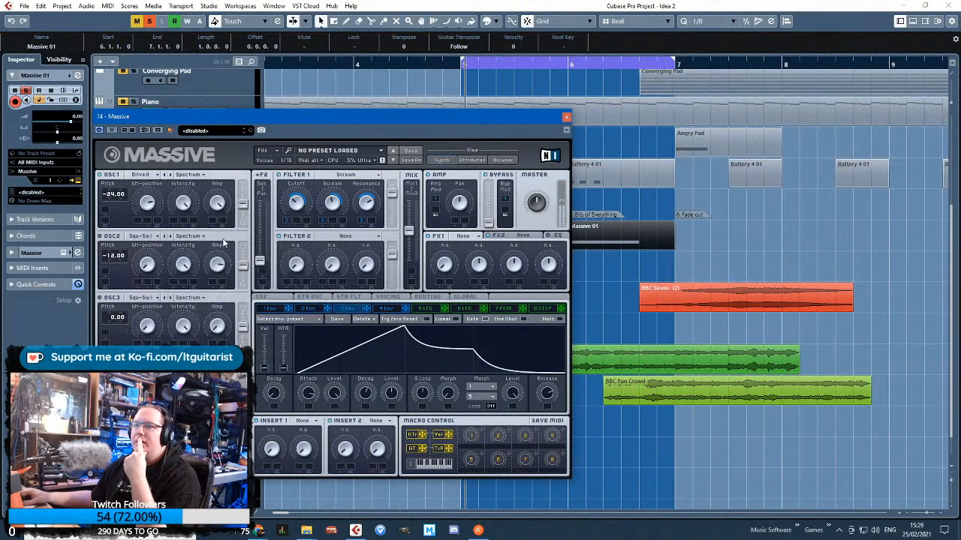
left_click(151, 176)
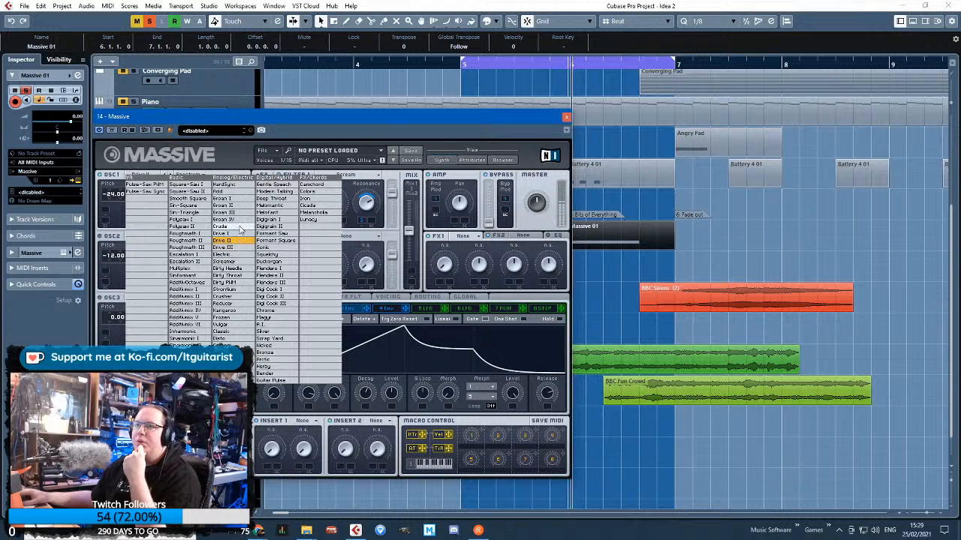
left_click(221, 205)
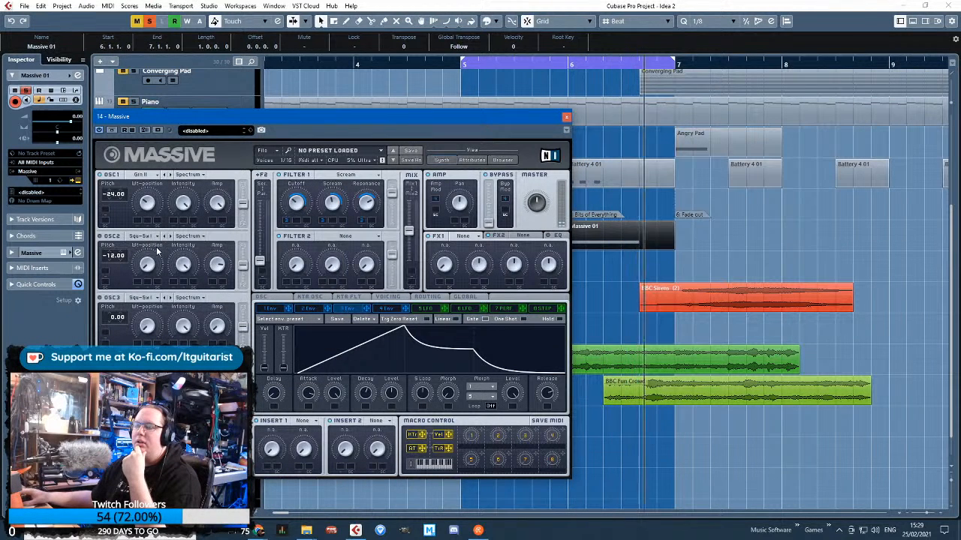
left_click(140, 174)
left_click(157, 209)
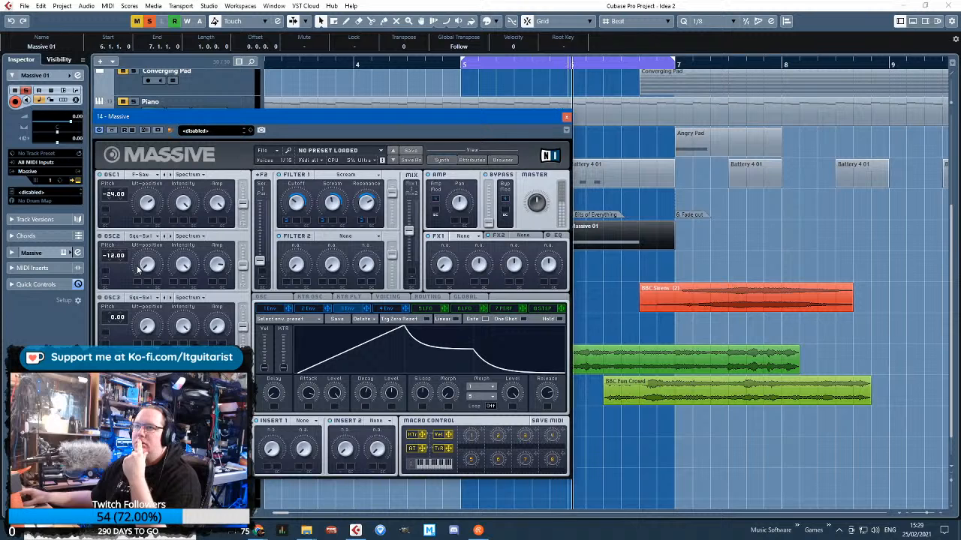
Try Iron and Modern Talking on oscillator 1 at pitch -13, and settle on Square-Saw II at pitch -24
left_click_drag(121, 196, 118, 190)
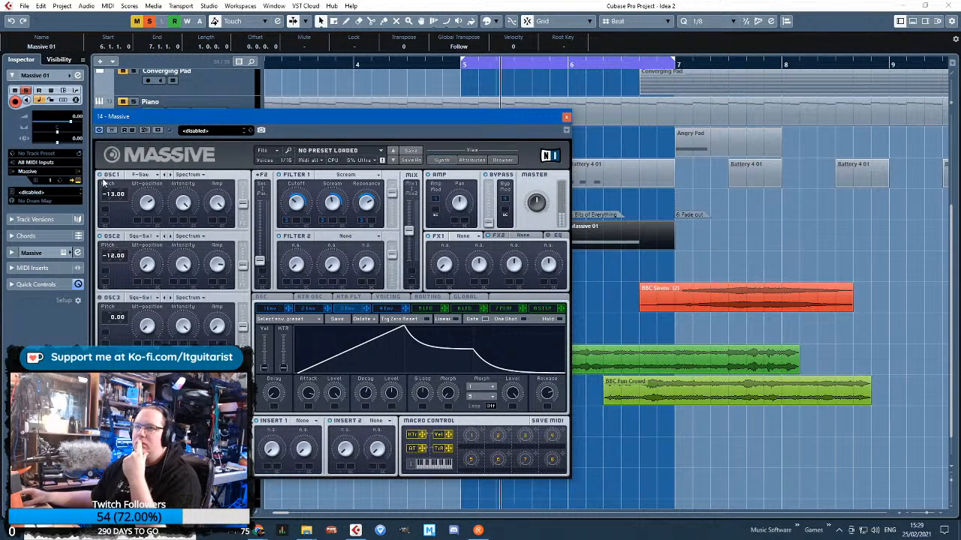
left_click(152, 175)
left_click(315, 187)
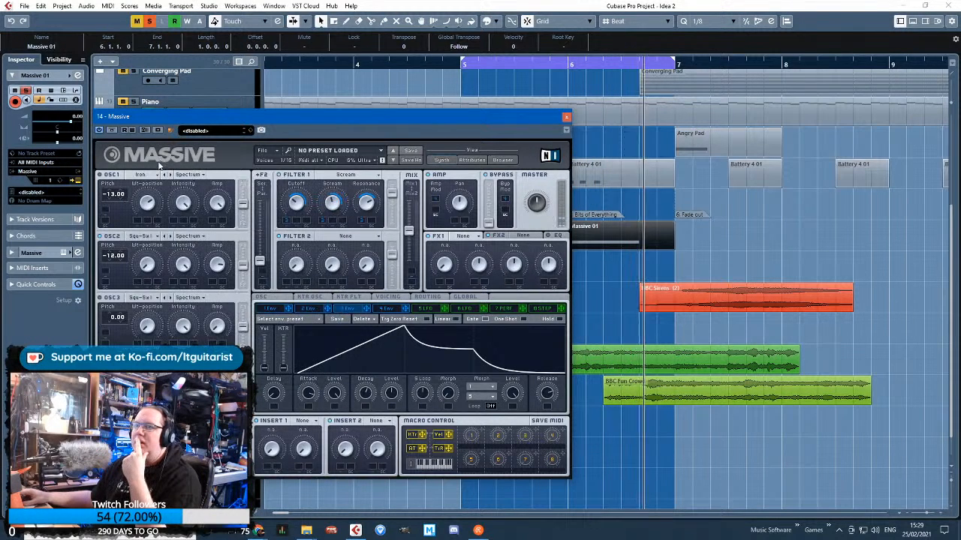
left_click(151, 174)
left_click(122, 183)
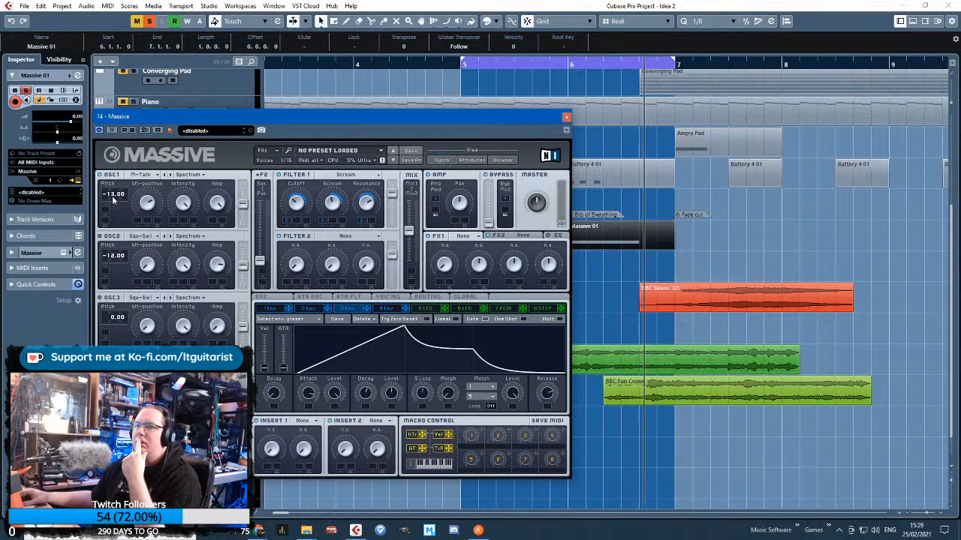
left_click_drag(112, 199, 117, 210)
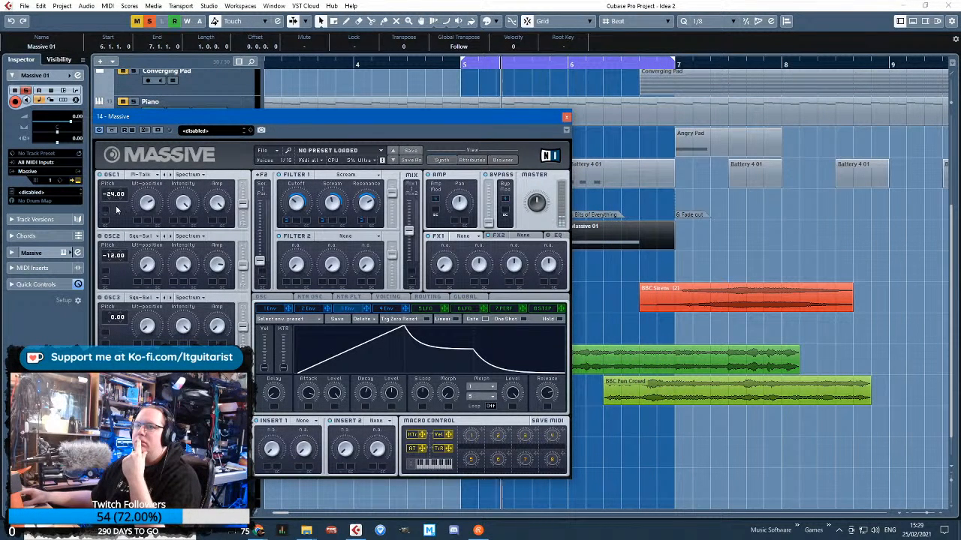
left_click(143, 175)
left_click(182, 199)
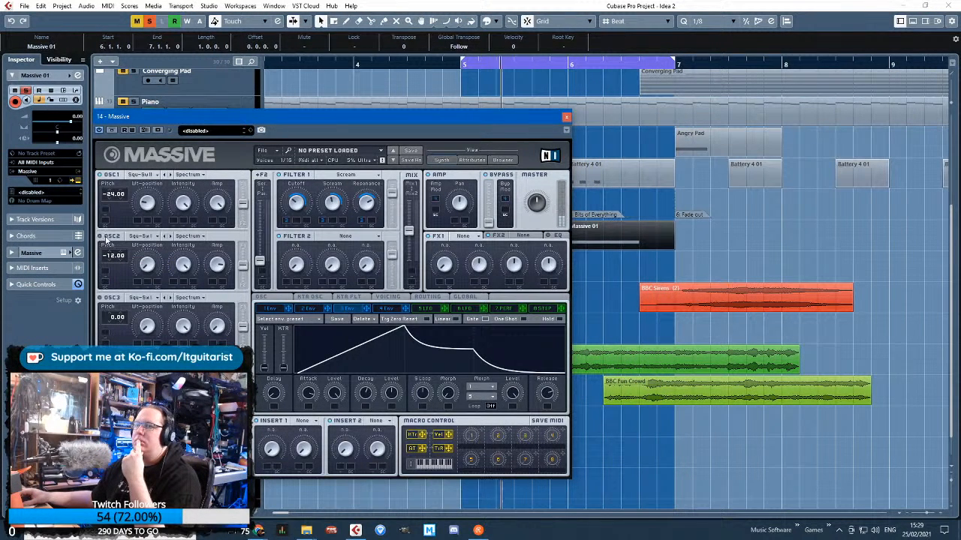
Lengthen the release of envelope 4 and slightly increase its attack
left_click(387, 310)
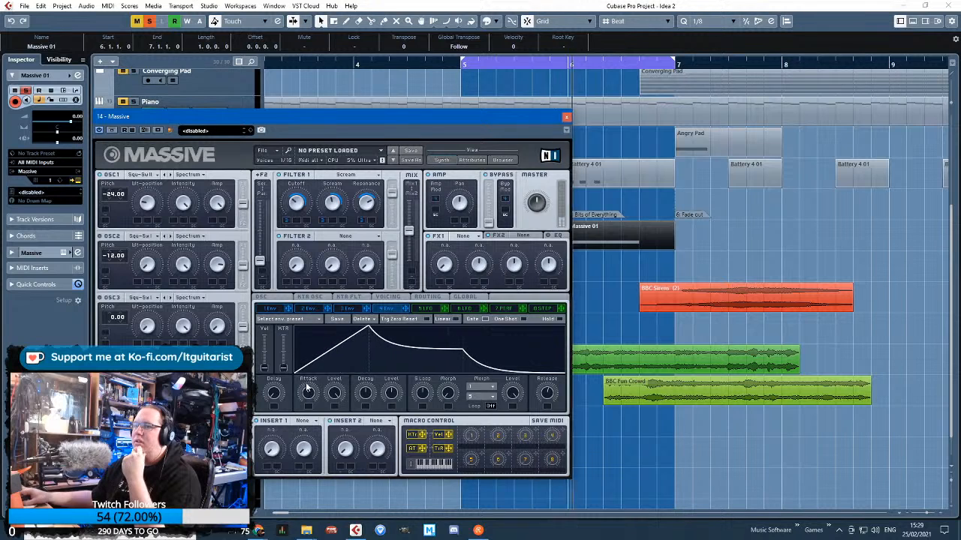
left_click_drag(547, 395, 553, 380)
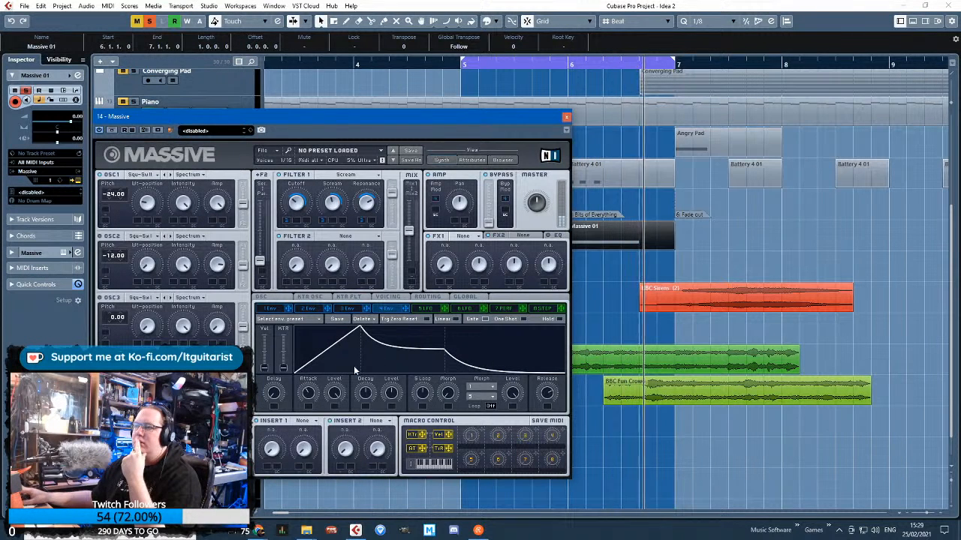
left_click_drag(311, 396, 312, 392)
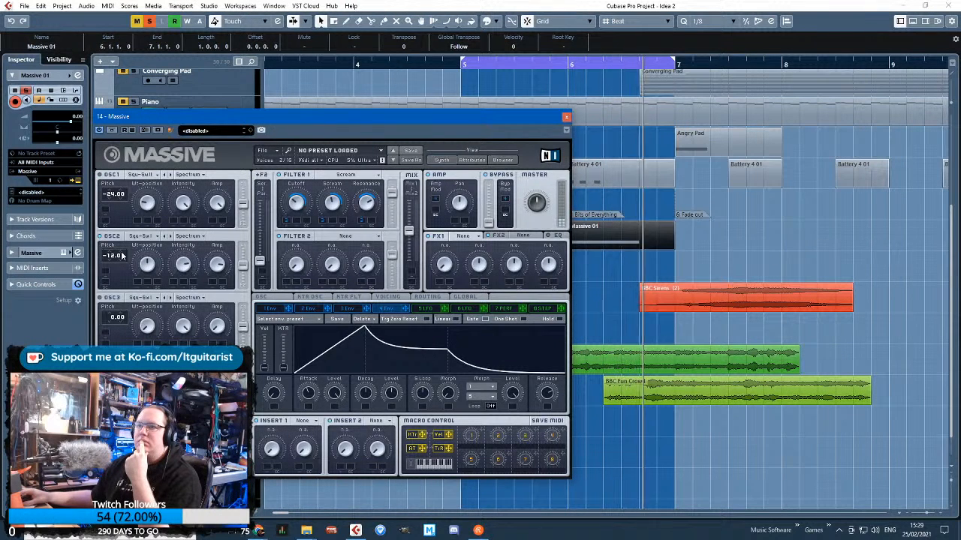
Audition wavetables including Crude and Melomantic on oscillator 2
left_click(139, 235)
left_click(136, 254)
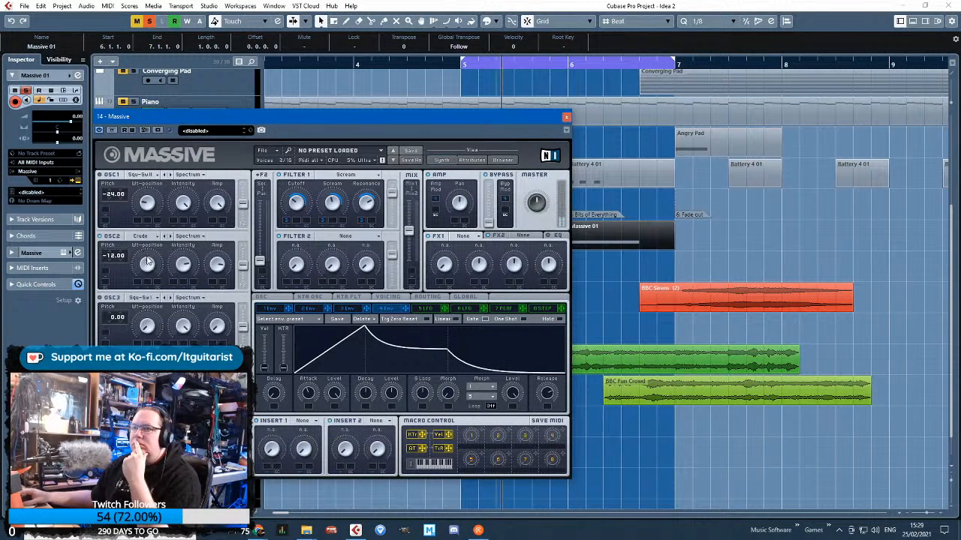
left_click(141, 236)
left_click(226, 288)
left_click(141, 237)
left_click(150, 263)
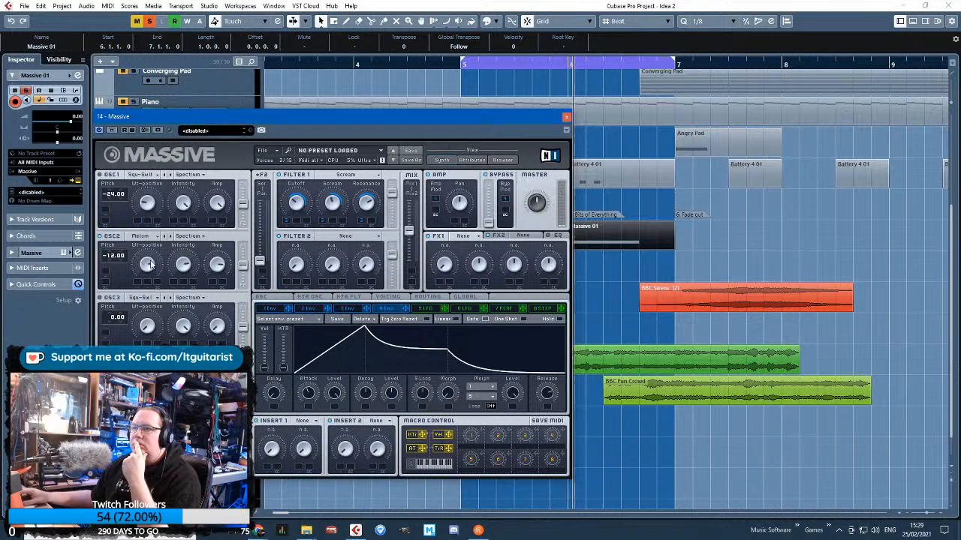
Try further wavetables, including Sonic, on oscillator 2 and settle on Groan III
left_click(141, 237)
left_click(278, 287)
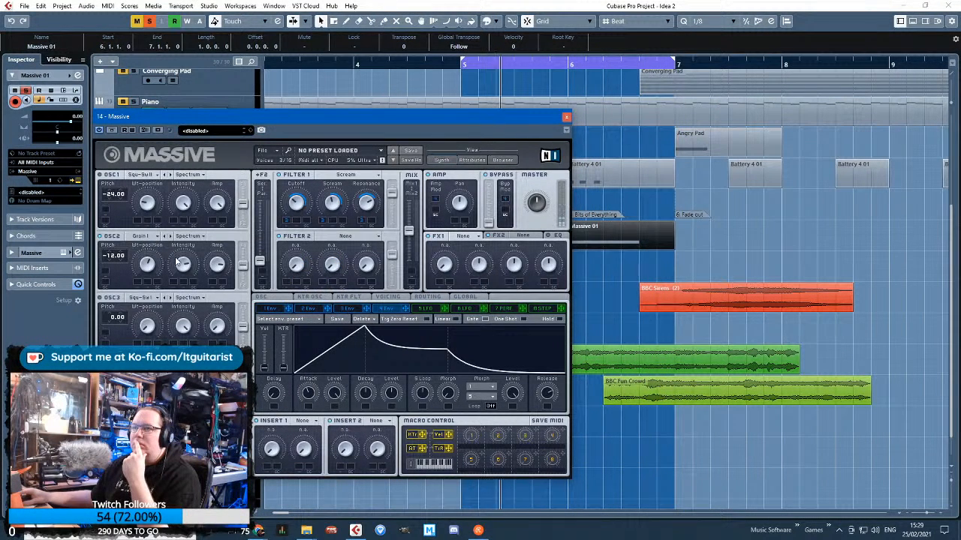
left_click(141, 236)
left_click(275, 313)
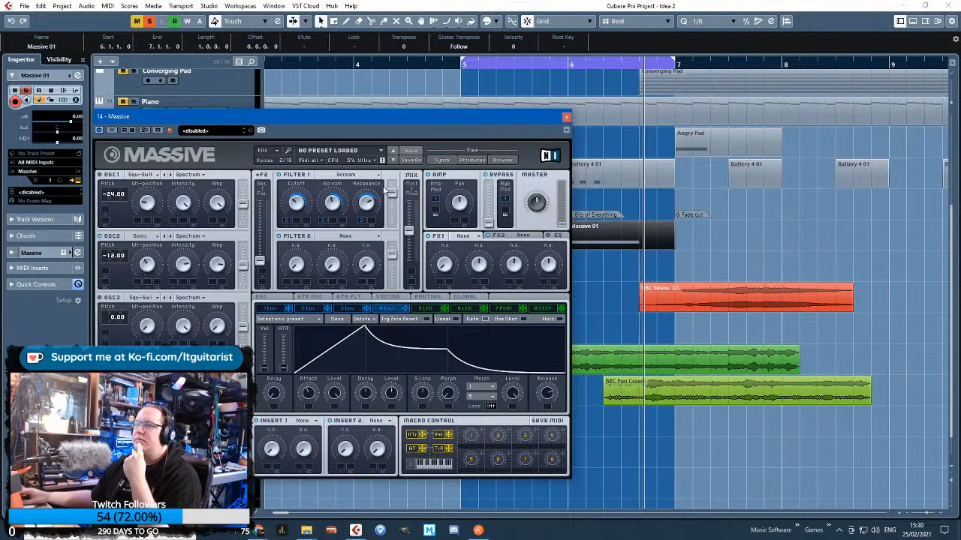
left_click(150, 237)
left_click(253, 285)
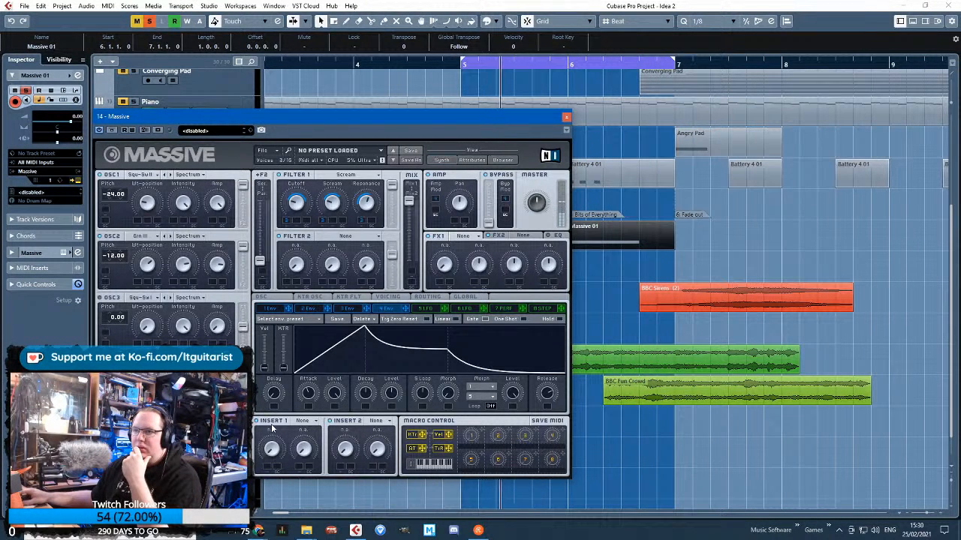
Load the Hardclipper effect into Massive's Insert 1 and close the synth window
left_click(314, 423)
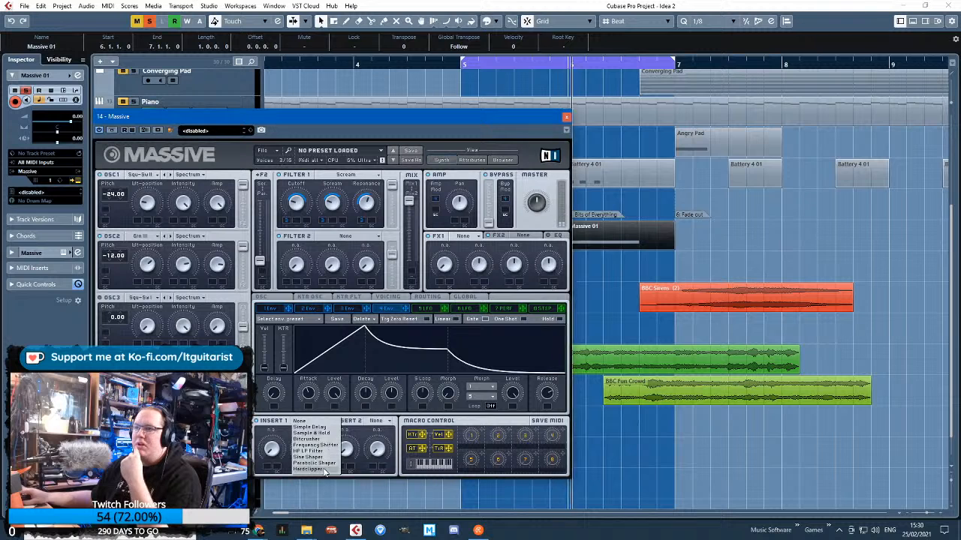
left_click(324, 470)
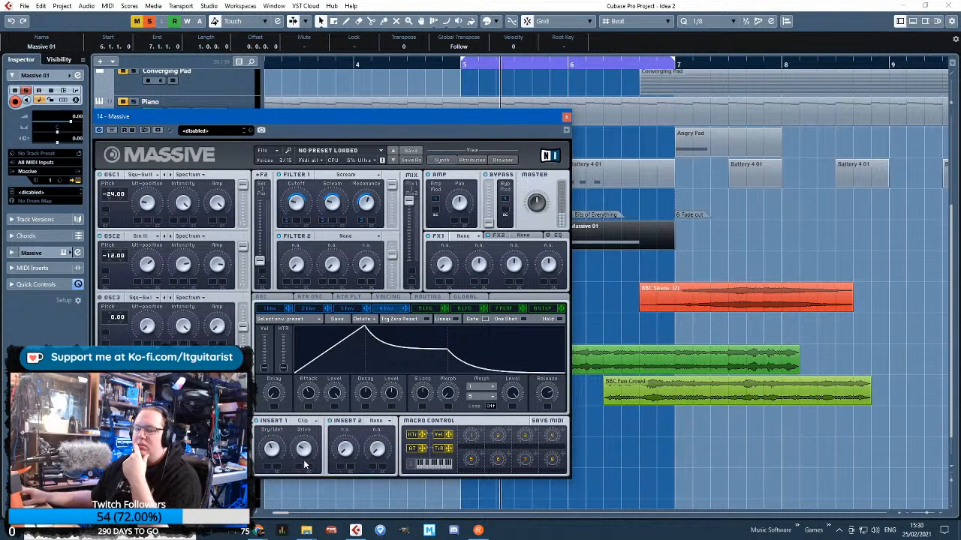
left_click(567, 117)
left_click(484, 291)
Time-stretch both Massive 01 clips in bars 5 and 6 shorter, to a length of 0.4.0.0
scroll(485, 288, "down", 1)
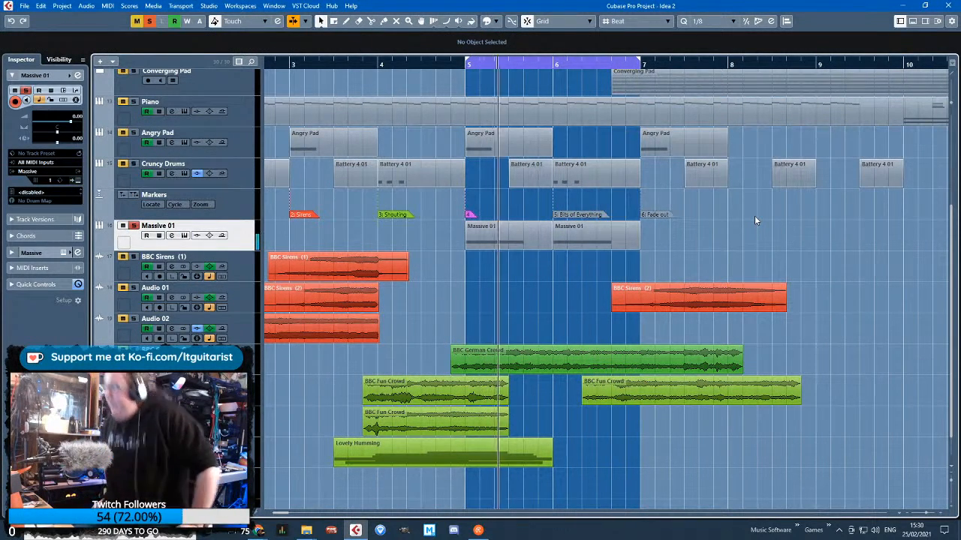
left_click(522, 233)
left_click_drag(531, 247, 536, 249)
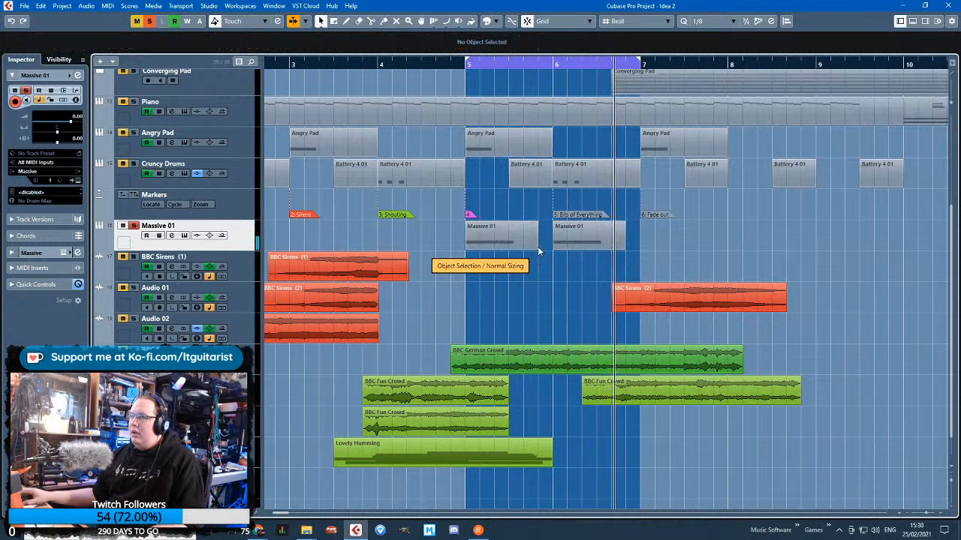
left_click_drag(622, 250, 610, 250)
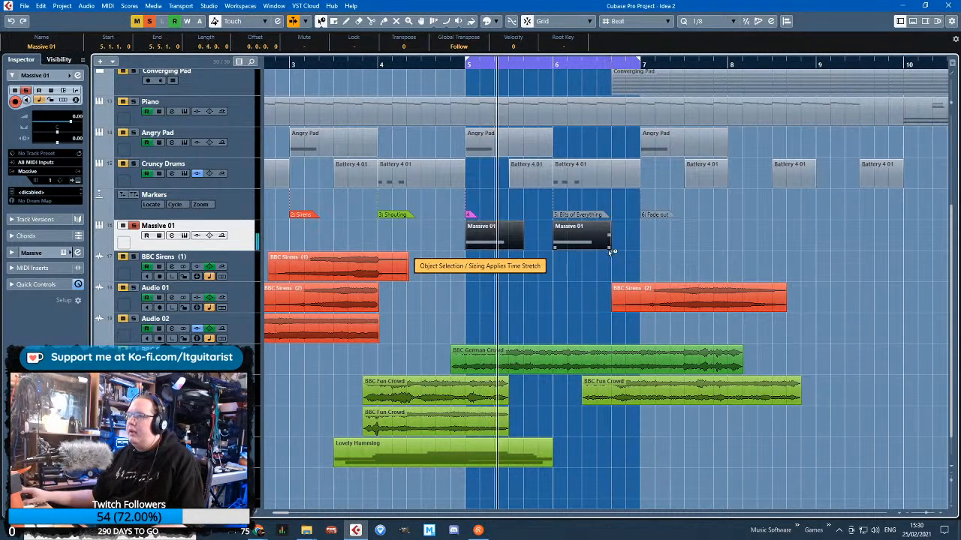
Extend the Massive 01 clips back to one full bar with normal sizing and copy them to bars 4, 7 and 8
key("1")
left_click(503, 240)
left_click_drag(521, 248, 421, 235)
left_click(582, 266)
key("ctrl+d")
key("ctrl+d")
key("ctrl+d")
key("ctrl+d")
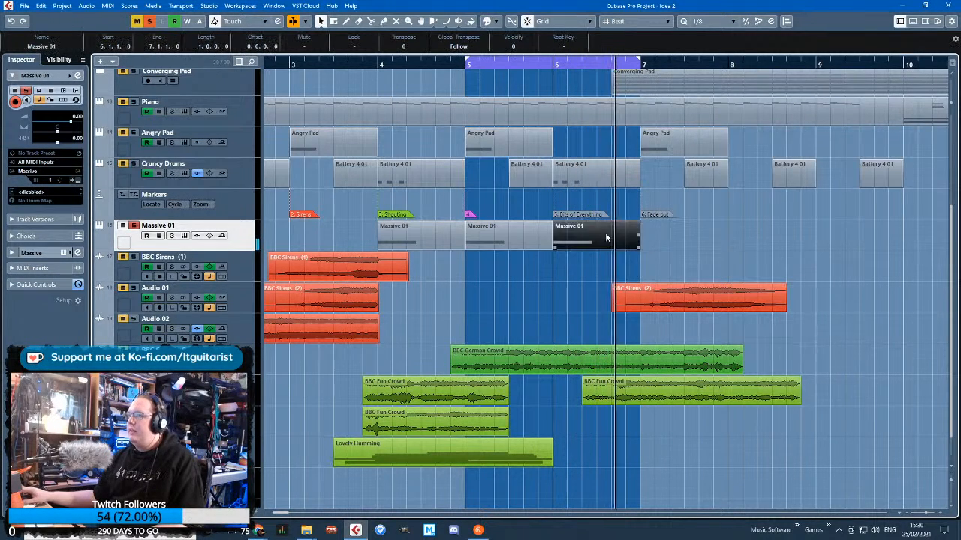
Show and enlarge Massive 01's volume automation lane, and draw a rise from bar 4 to 0.19 at bar 6, falling to -6.77 after bar 9
scroll(564, 285, "down", 1)
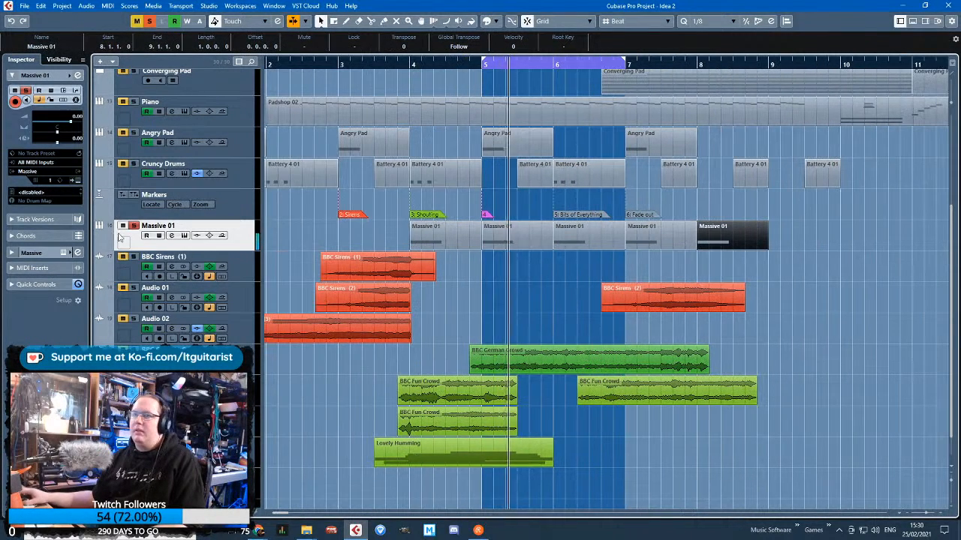
left_click(95, 251)
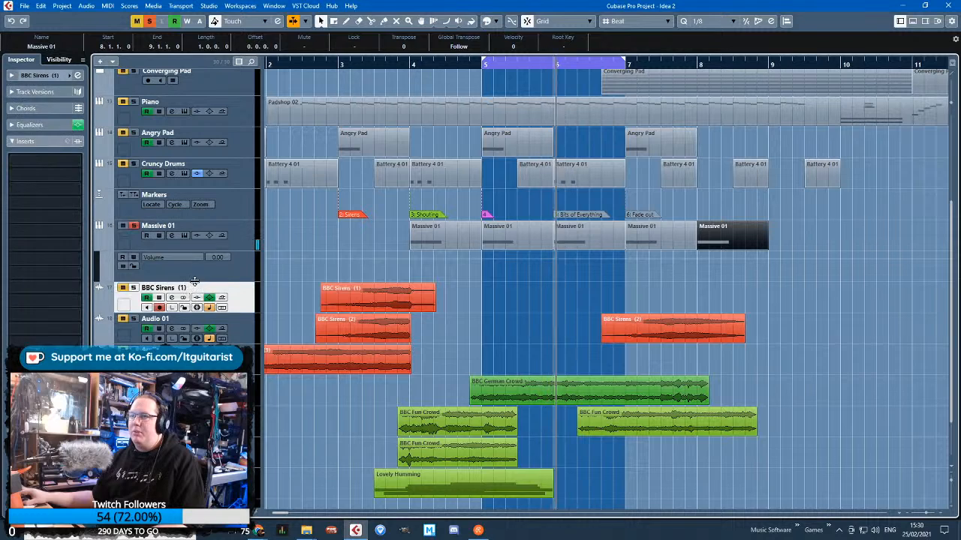
left_click_drag(189, 283, 189, 350)
left_click(555, 271)
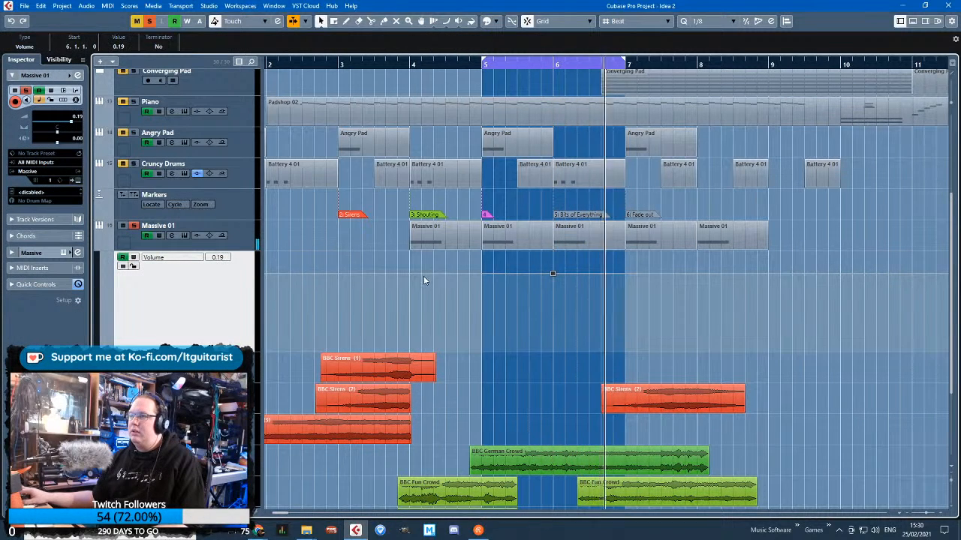
left_click(409, 291)
left_click(722, 274)
left_click_drag(733, 273, 788, 297)
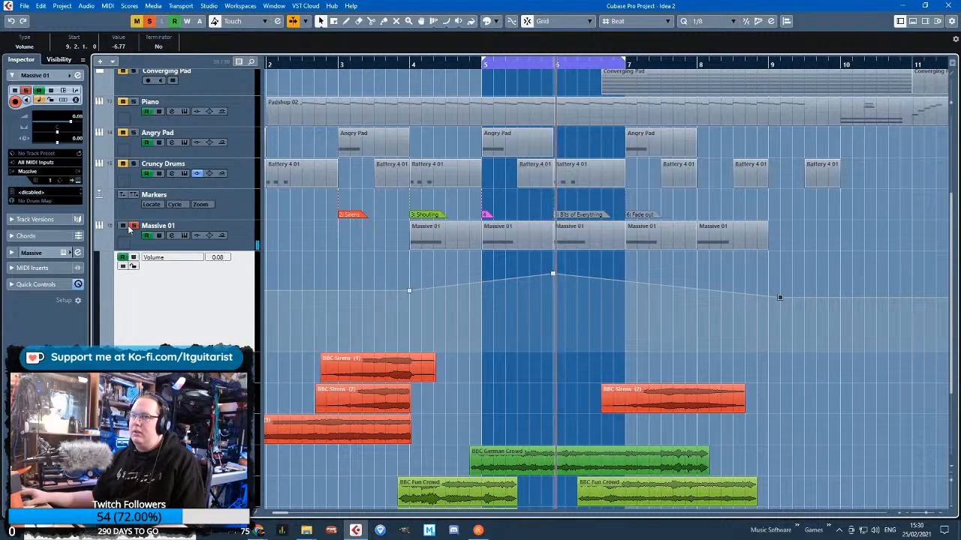
Unsolo Massive 01 and play the full arrangement from just before bar 3
left_click(134, 226)
left_click_drag(353, 63, 313, 63)
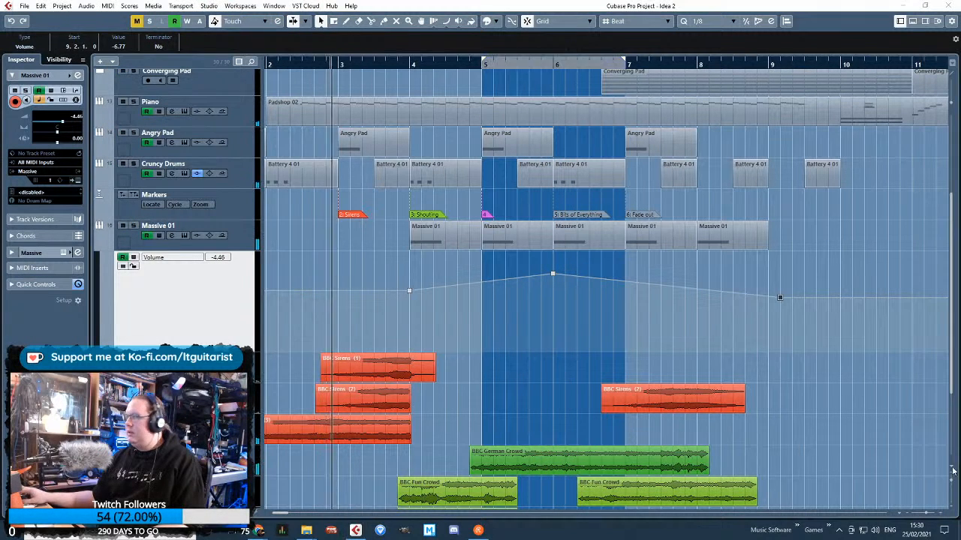
scroll(338, 271, "up", 3)
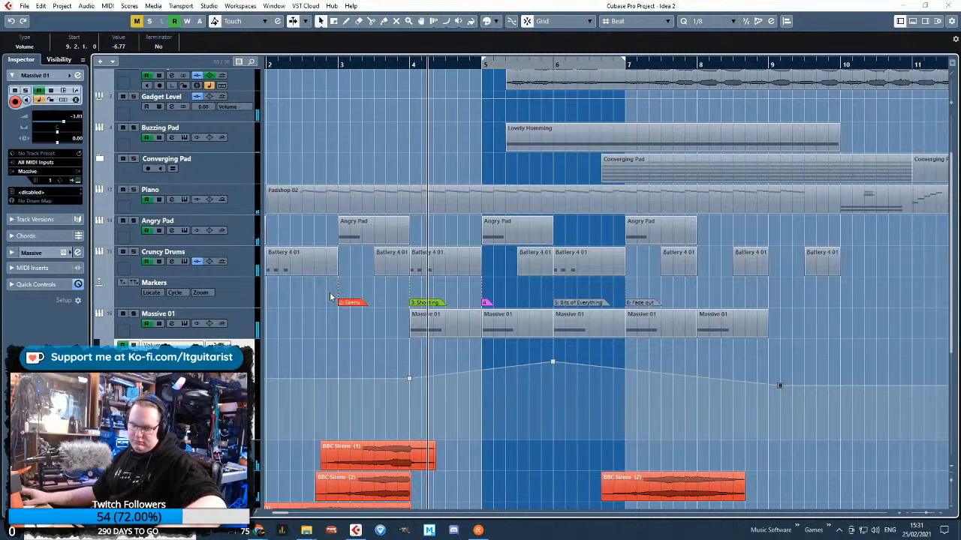
Fine-tune the bar 6 peak of Massive 01's volume automation, trying 0.79 before lowering it slightly
left_click(407, 382)
left_click_drag(553, 363, 553, 360)
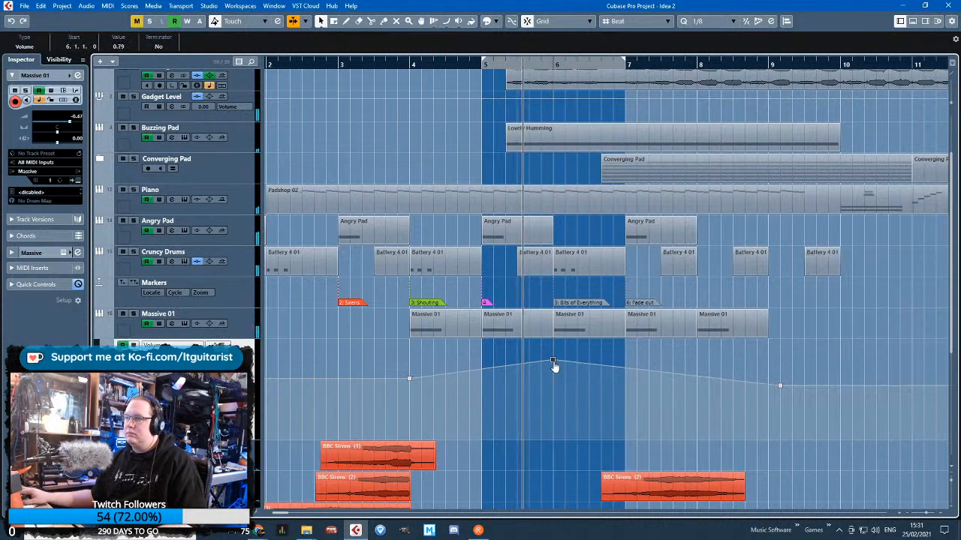
left_click(555, 394)
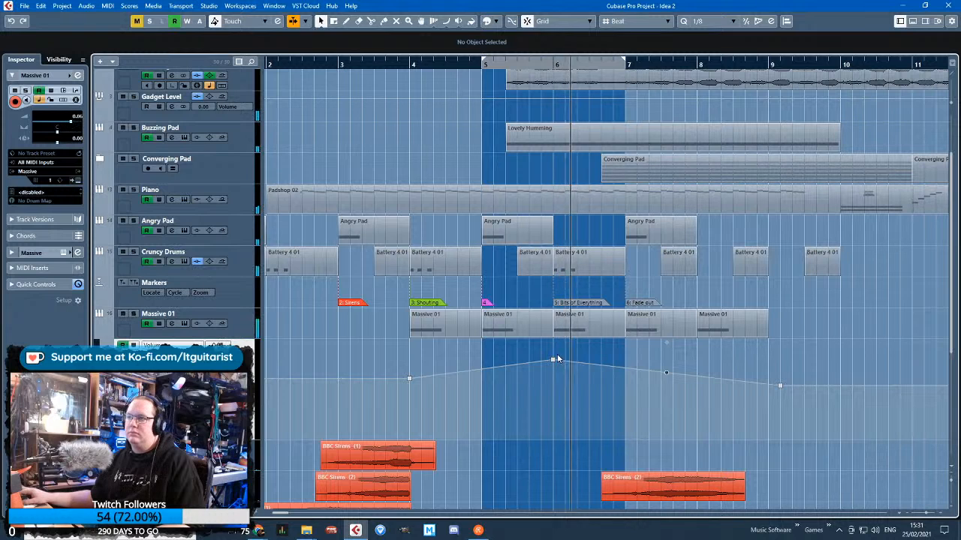
left_click(553, 361)
left_click(565, 400)
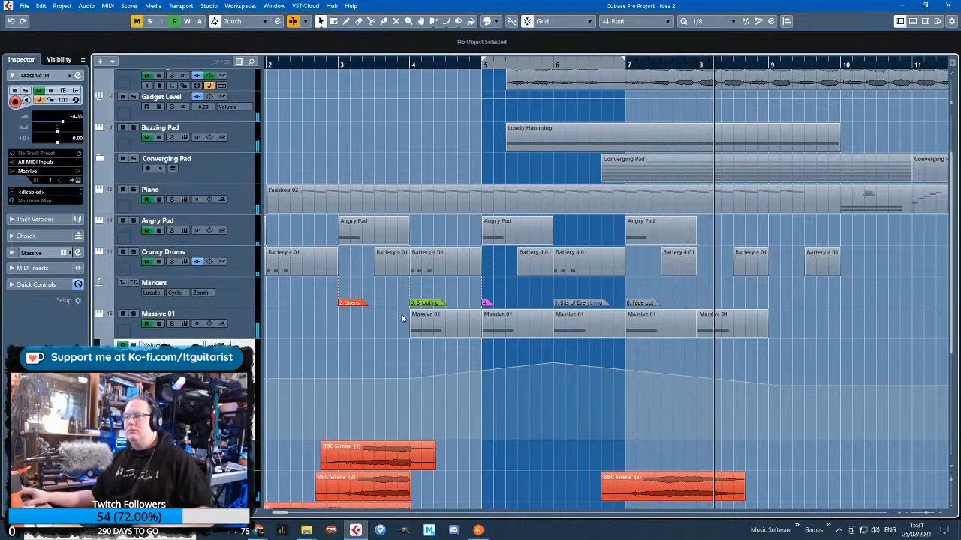
scroll(923, 340, "right", 10)
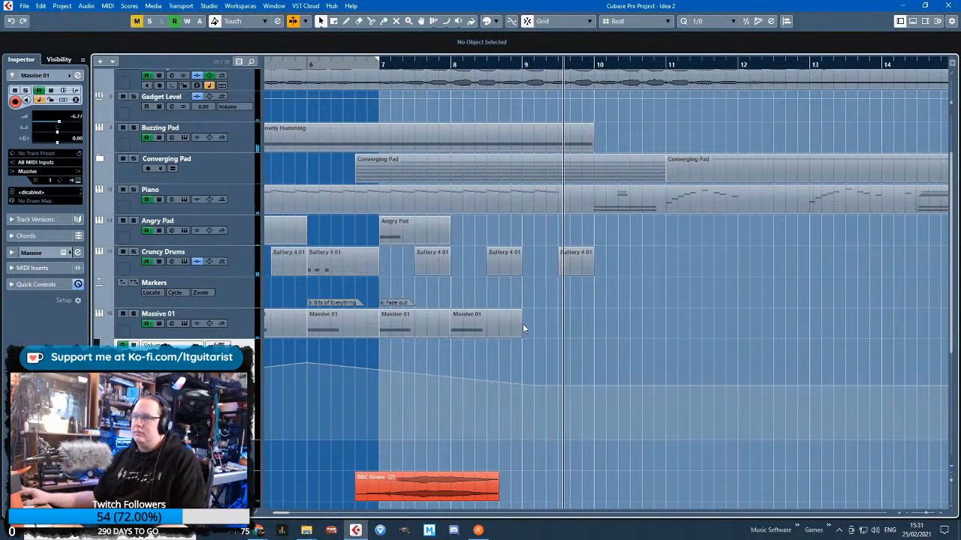
scroll(686, 296, "down", 2)
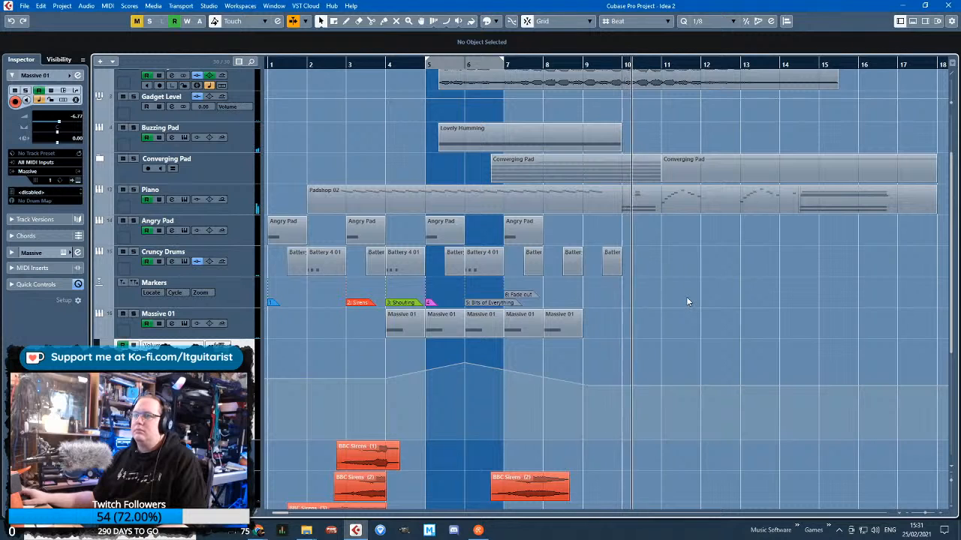
Copy the last Massive 01 clip into bar 9 and extend the volume automation's fall to about -10.4 at bar 10
scroll(618, 325, "up", 2)
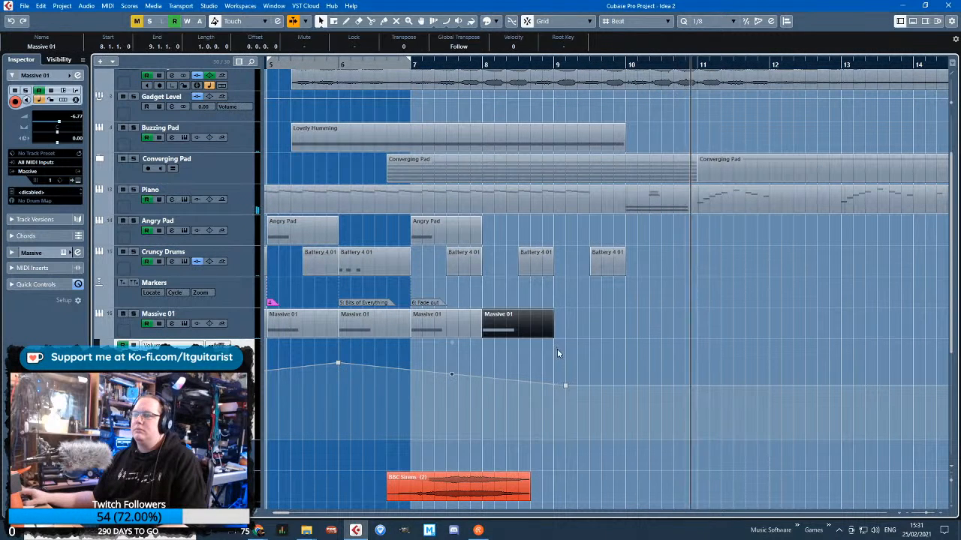
scroll(558, 354, "down", 2)
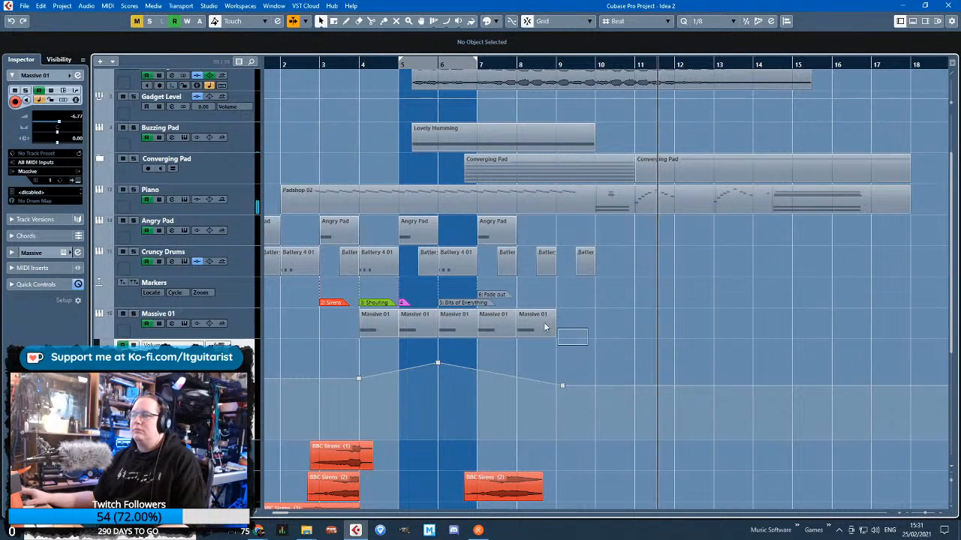
left_click(543, 323)
key("ctrl+d")
left_click_drag(541, 361, 596, 396)
key("Delete")
left_click(596, 386)
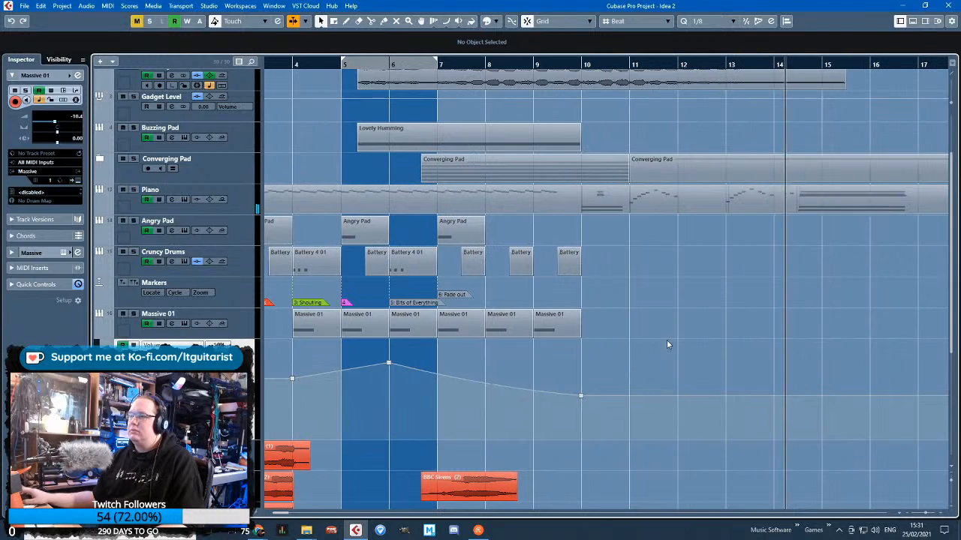
scroll(664, 342, "up", 1)
scroll(519, 306, "down", 2)
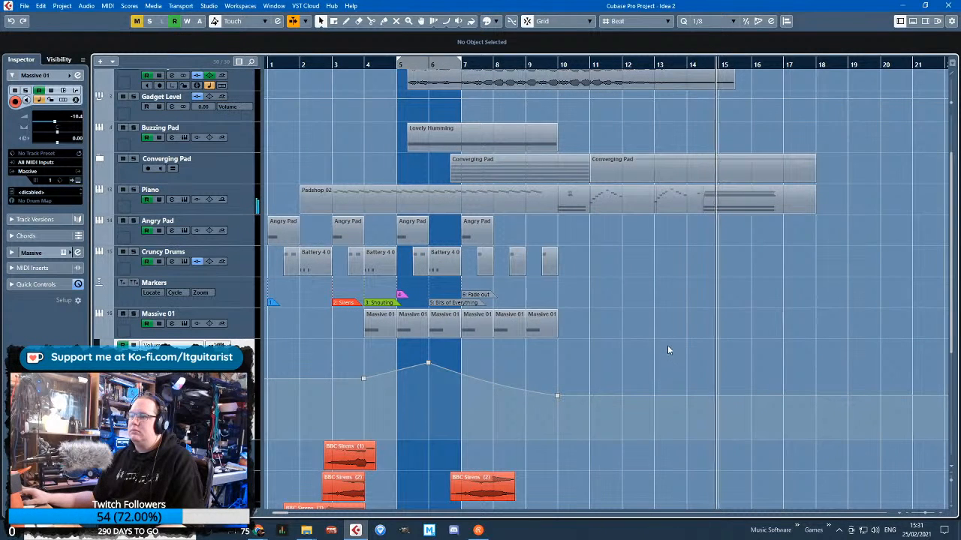
Solo Massive 01, start playback from bar 4 and loop bars 5 and 6
left_click(248, 331)
left_click(369, 64)
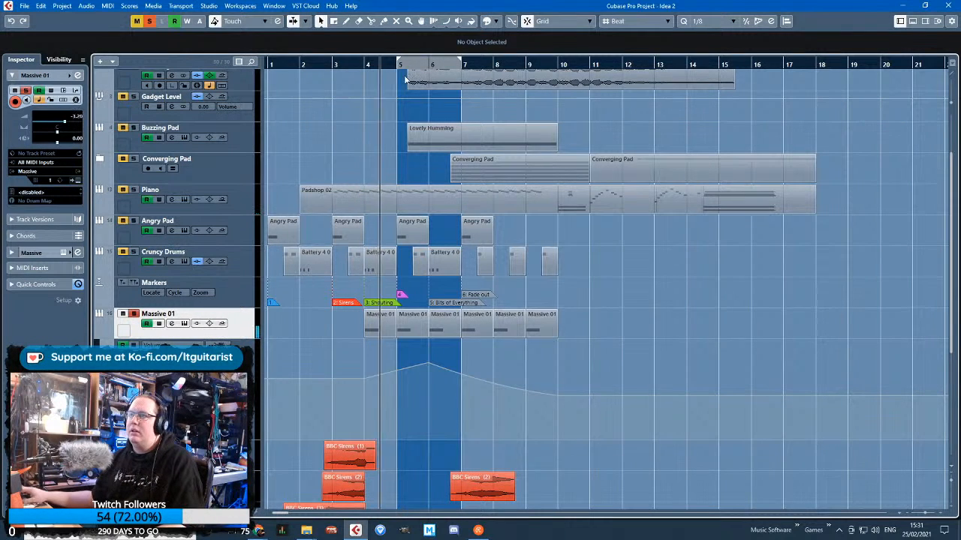
key("h")
key("KP_Divide")
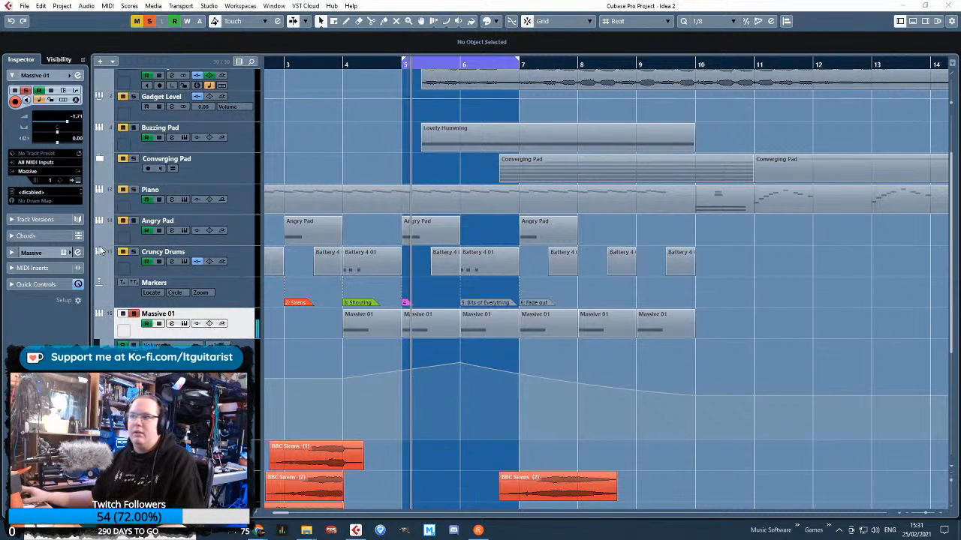
In Massive, set the LFO 5 ratio to 1:12, modulate the EQ's Boost, Frequency and High Shelf with it, and close the synth
left_click(79, 180)
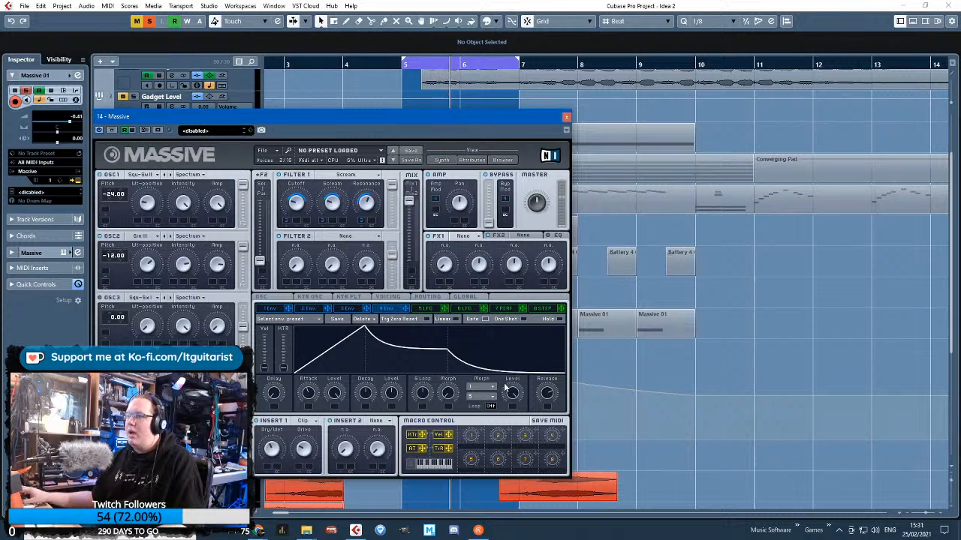
left_click(427, 309)
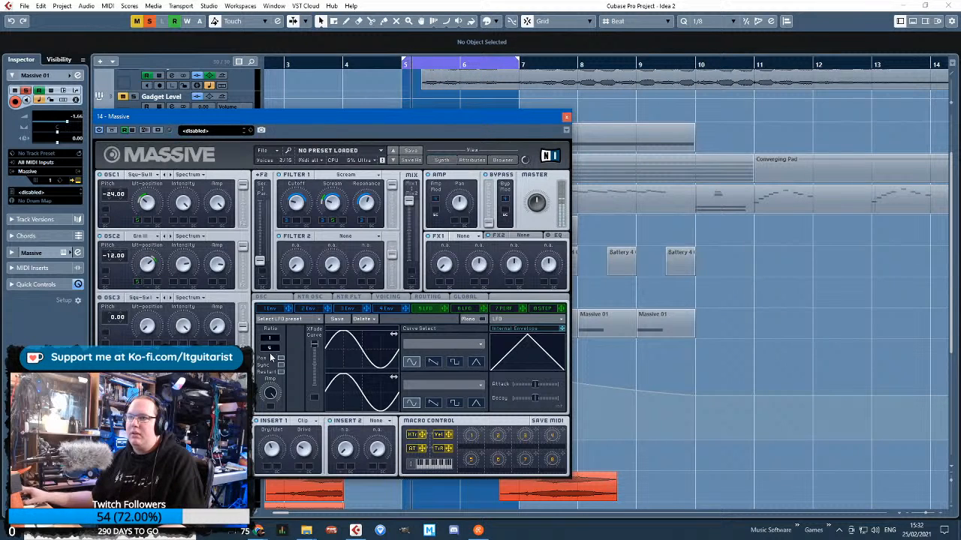
left_click_drag(275, 347, 277, 347)
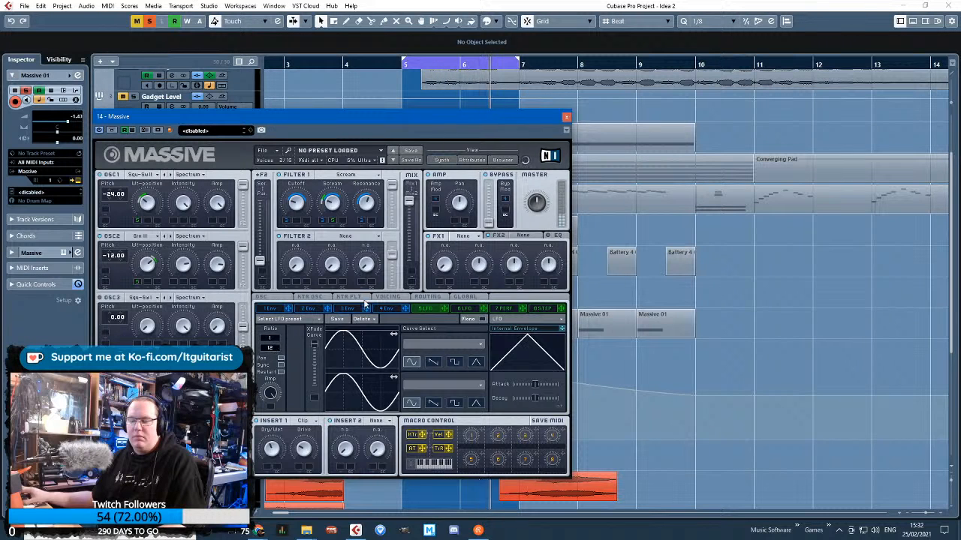
left_click(548, 238)
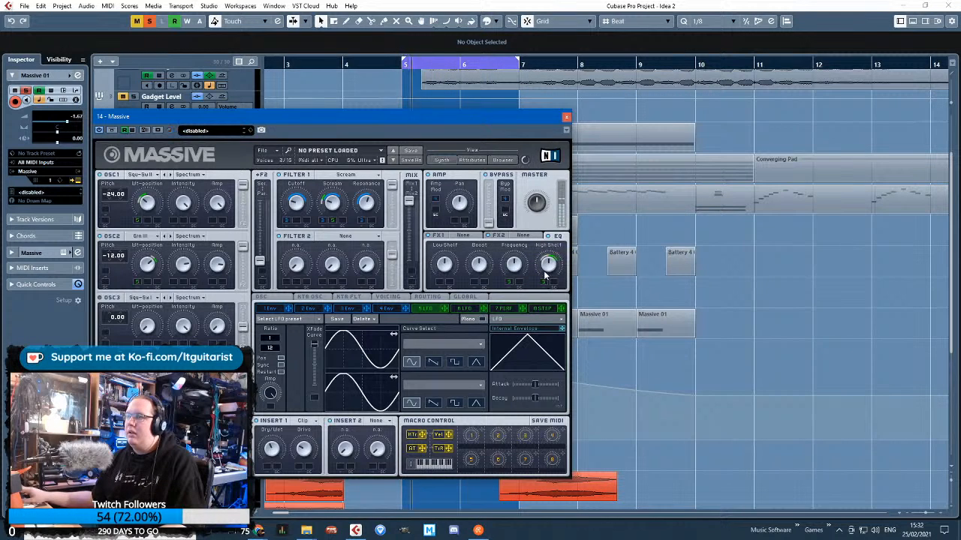
left_click_drag(445, 309, 477, 271)
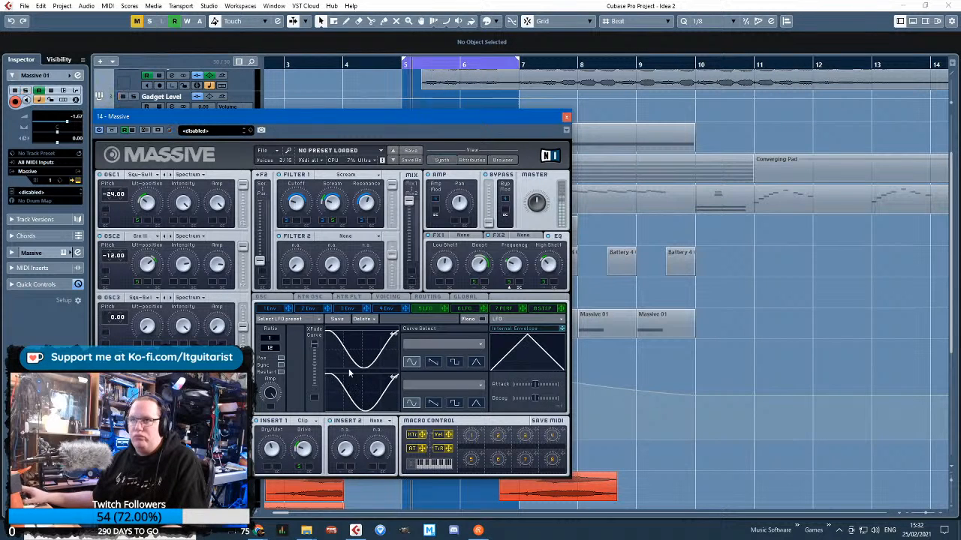
left_click_drag(390, 62, 392, 67)
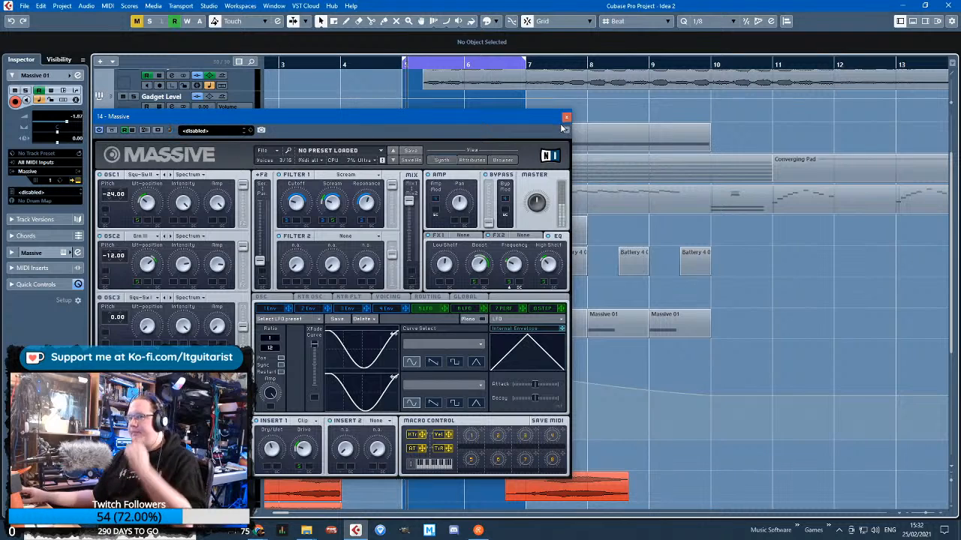
left_click(566, 118)
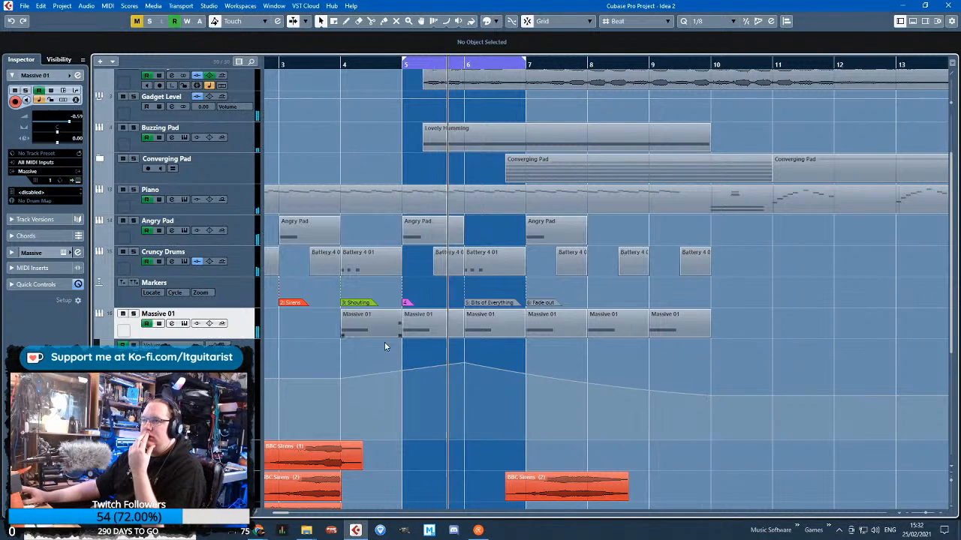
Hide Massive 01's automation and lower the Angry Pad's volume automation slightly around bar 5
scroll(384, 342, "left", 2)
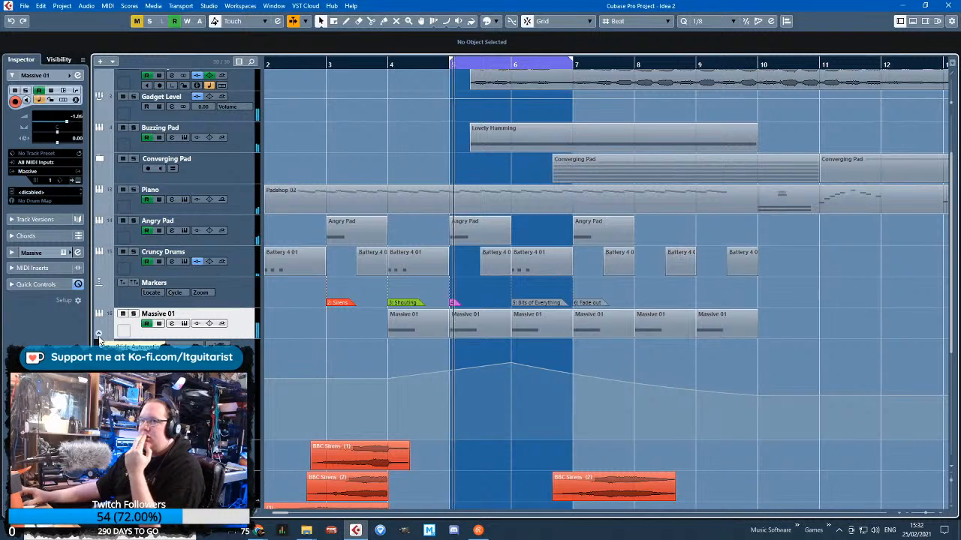
scroll(235, 291, "down", 3)
left_click(242, 234)
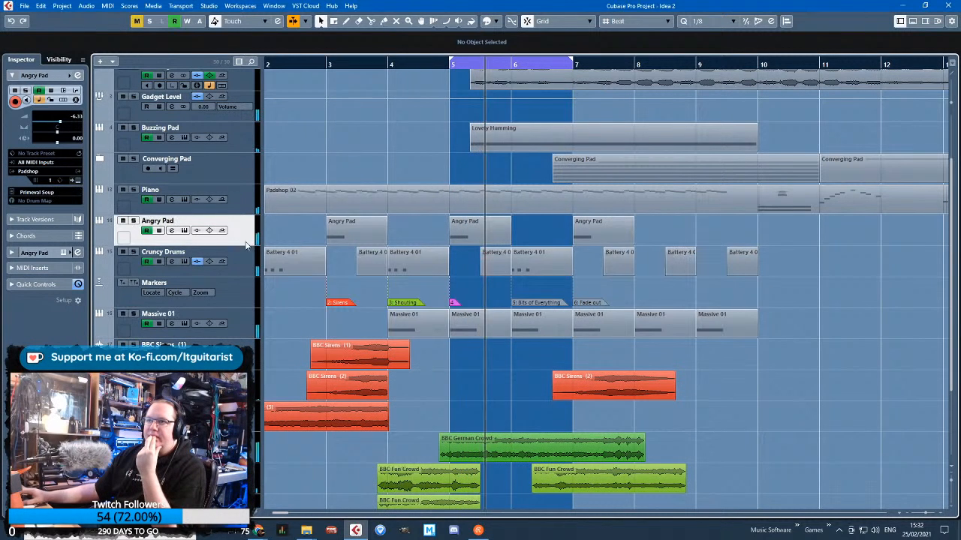
left_click(117, 244)
left_click_drag(449, 290, 449, 299)
left_click(396, 268)
left_click(117, 240)
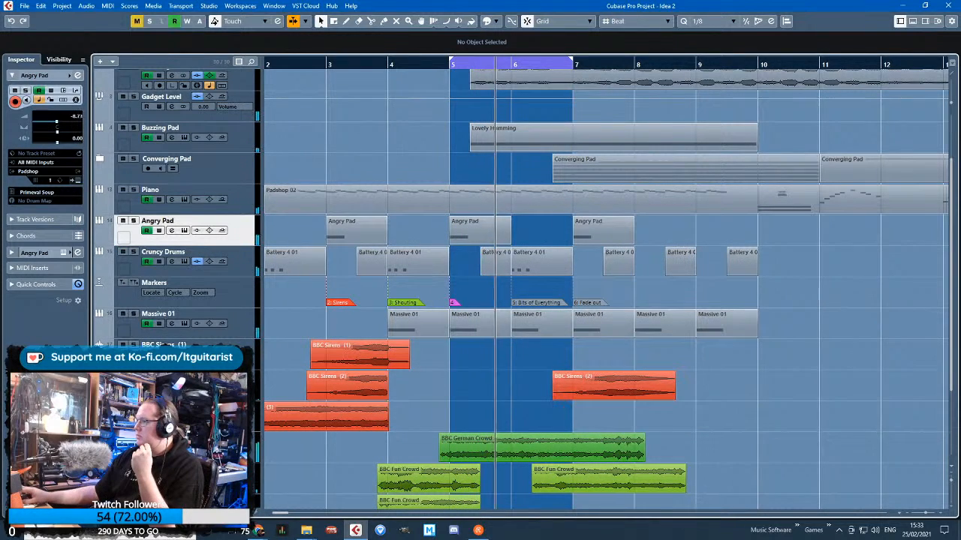
Turn off looping, let the full arrangement play on past bar 6, and stop playback
key("KP_Divide")
left_click(445, 165)
scroll(444, 165, "left", 2)
scroll(497, 192, "up", 3)
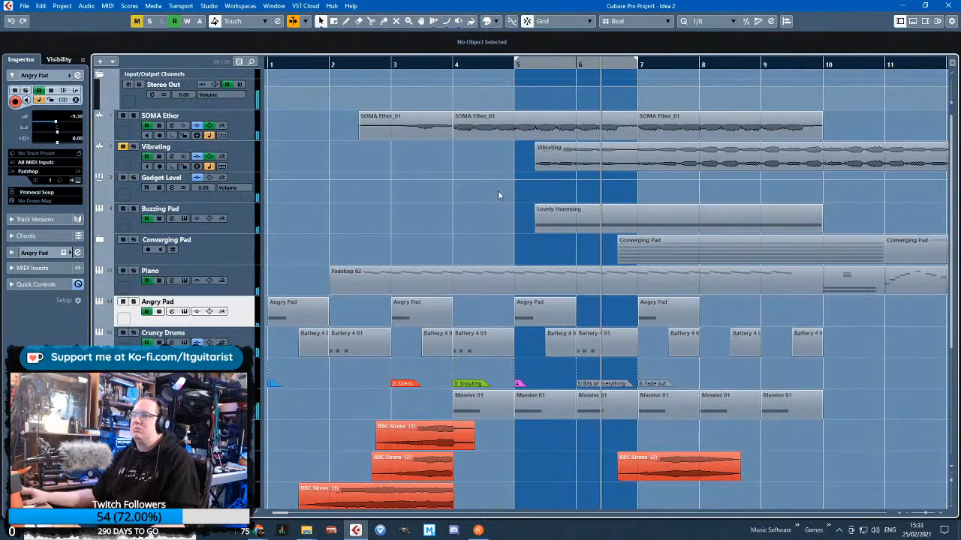
key("space")
key("g")
scroll(437, 208, "down", 5)
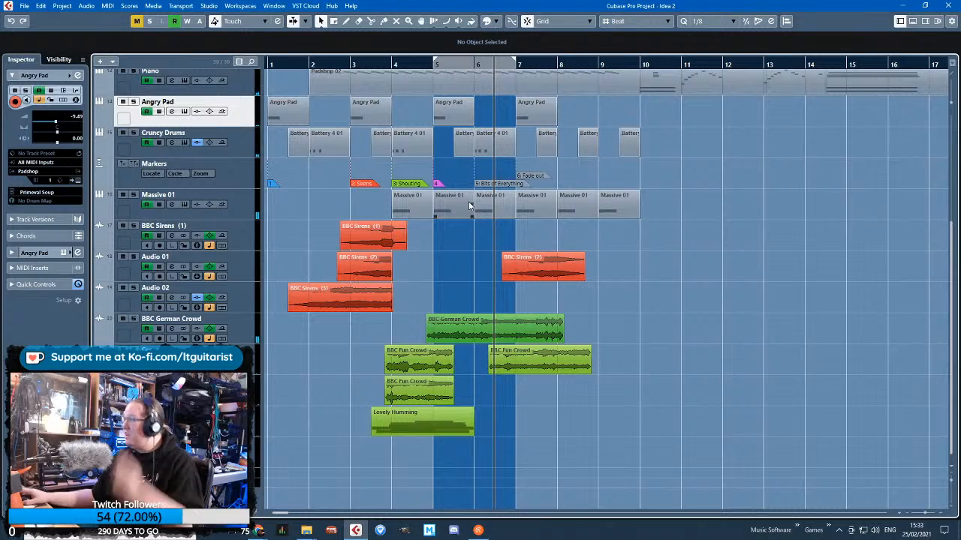
Move the Massive 01 track above the Markers track, directly below Cruncy Drums
scroll(382, 225, "up", 5)
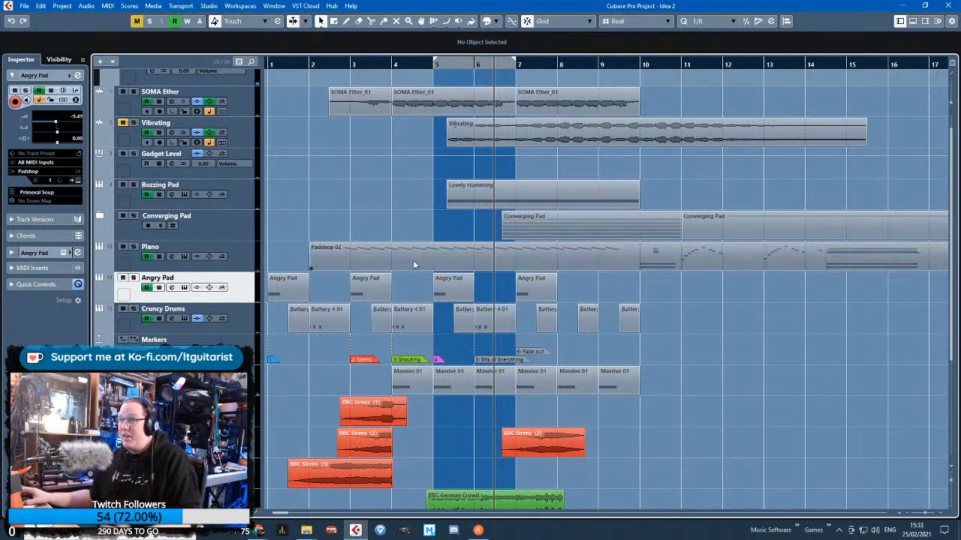
scroll(456, 383, "up", 2)
left_click_drag(490, 416, 526, 385)
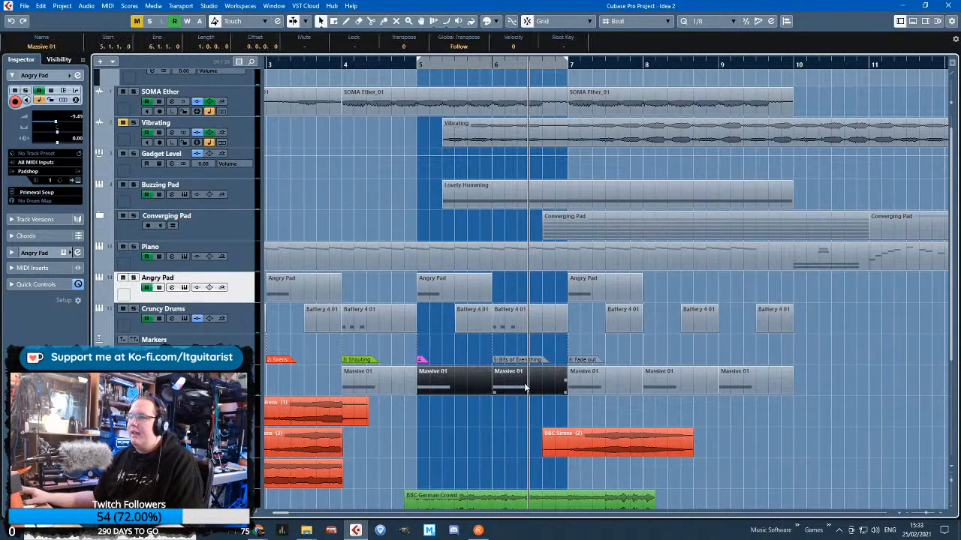
scroll(526, 379, "down", 2)
scroll(438, 304, "down", 3)
left_click(432, 338)
scroll(417, 342, "up", 2)
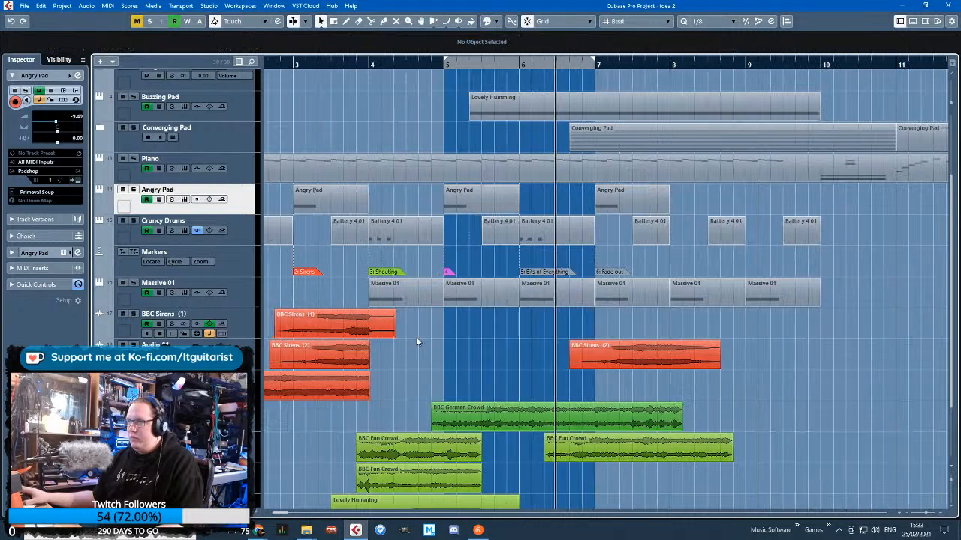
left_click_drag(234, 262, 237, 300)
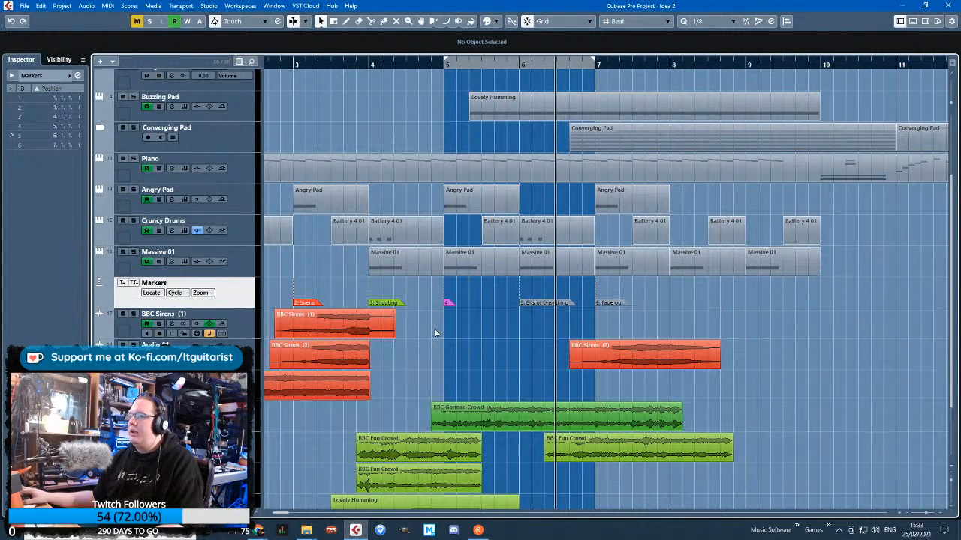
left_click_drag(356, 270, 222, 265)
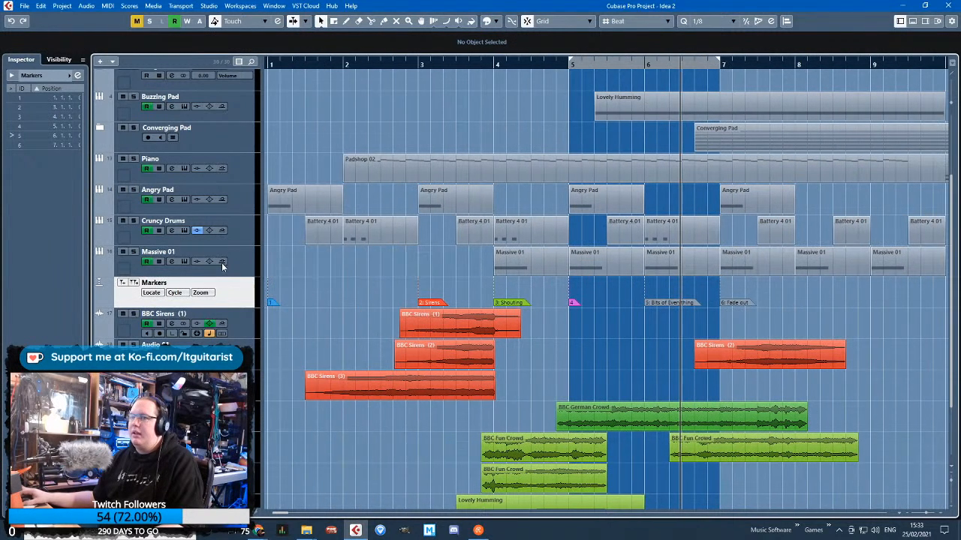
Show the Cruncy Drums automation lanes, solo the track during playback and check its Battery kit
left_click(100, 244)
scroll(423, 284, "down", 2)
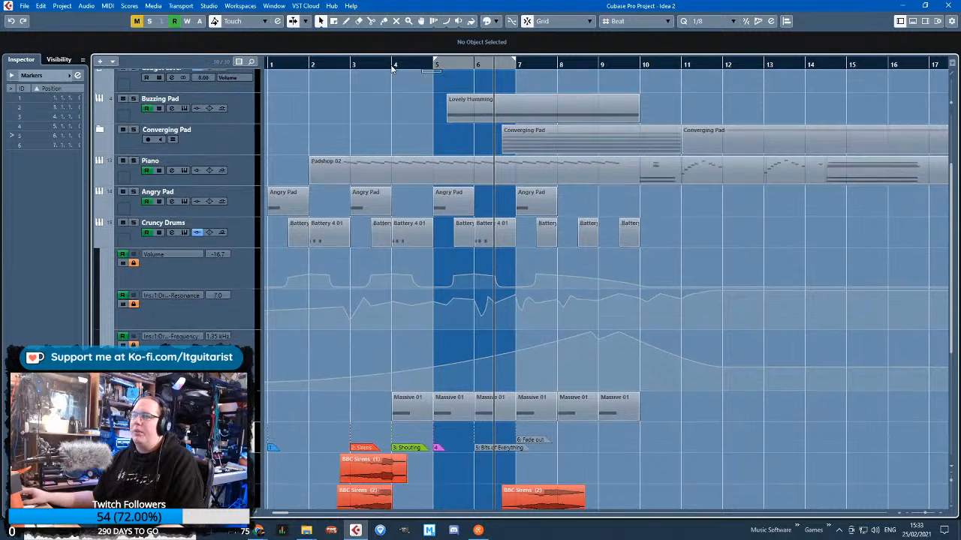
scroll(440, 81, "up", 1)
left_click(248, 250)
scroll(282, 261, "up", 2)
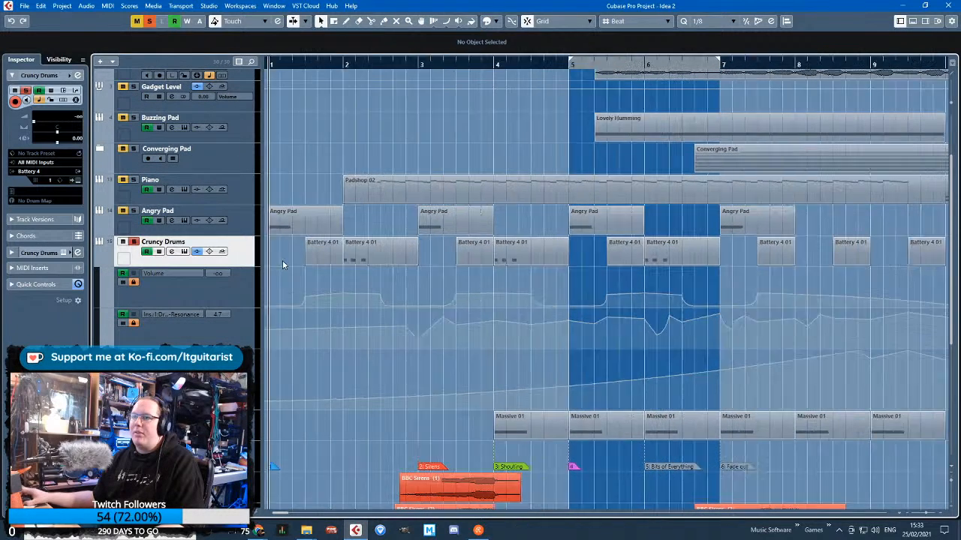
scroll(400, 172, "down", 2)
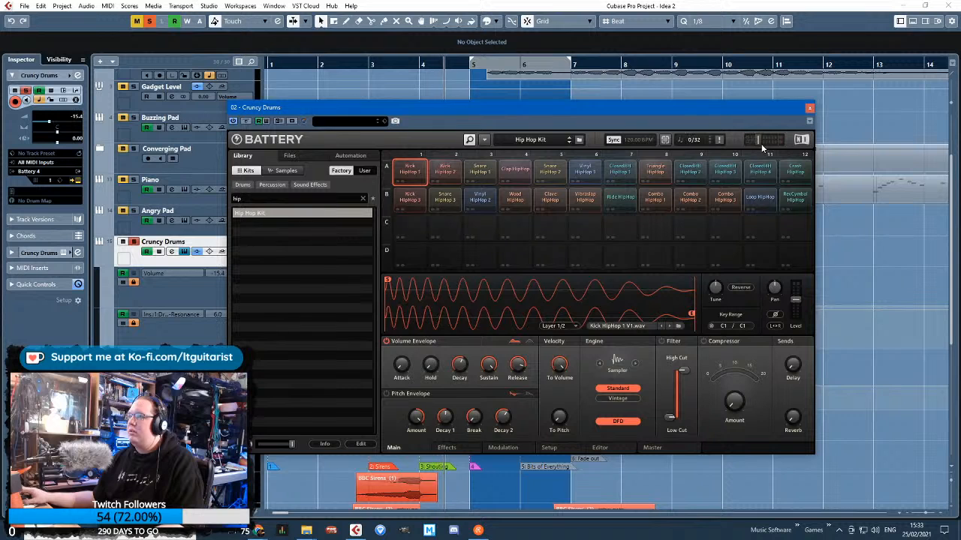
left_click(809, 108)
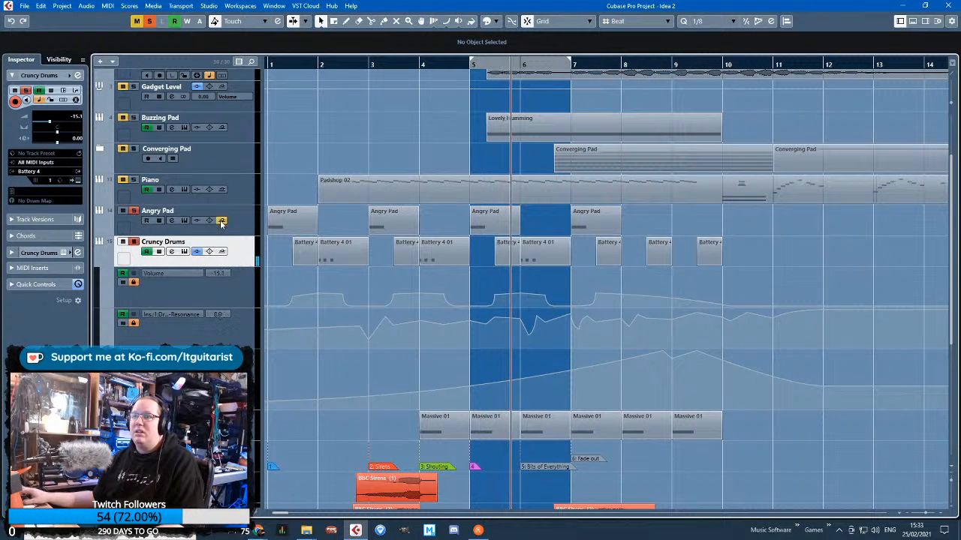
Listen to the Angry Pad together with Cruncy Drums, check its Padshop settings, and clear all solos
left_click(141, 224)
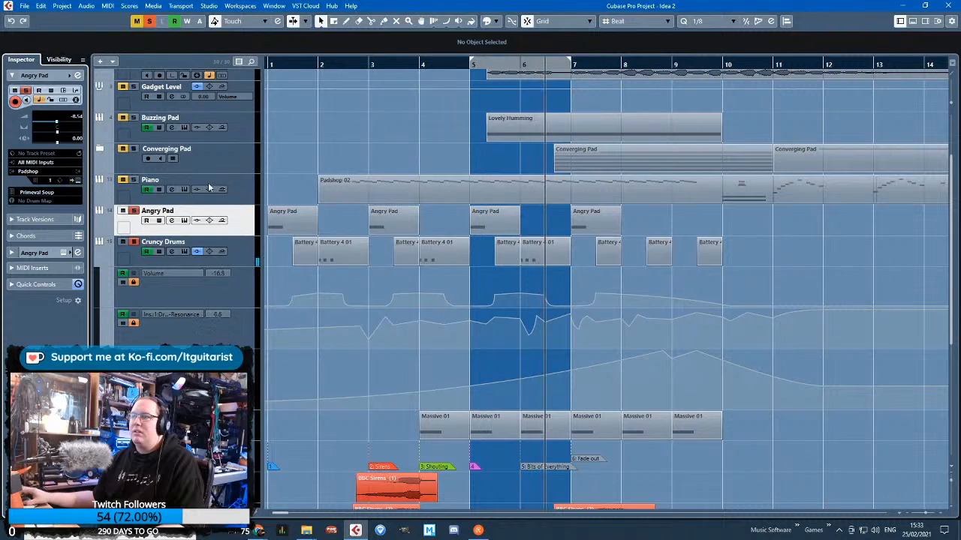
left_click(78, 181)
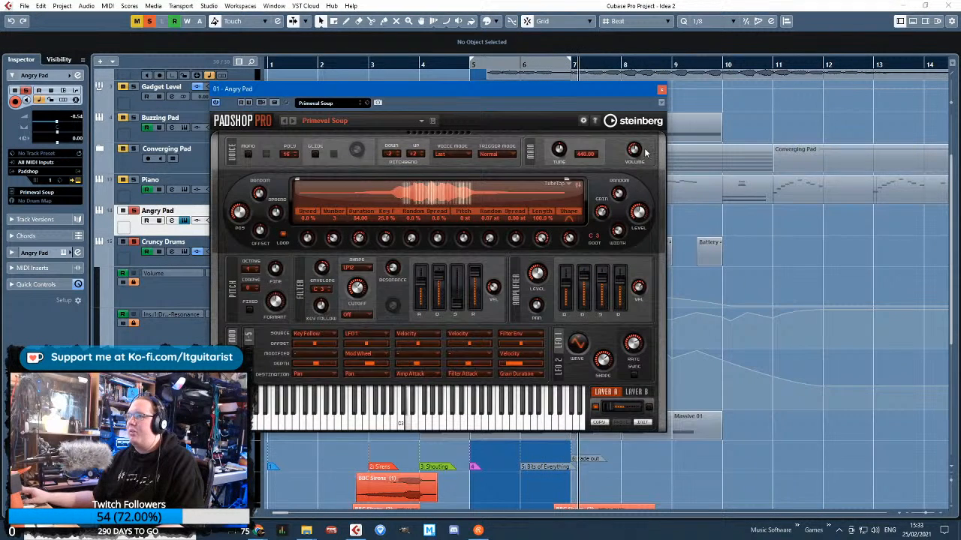
left_click(661, 89)
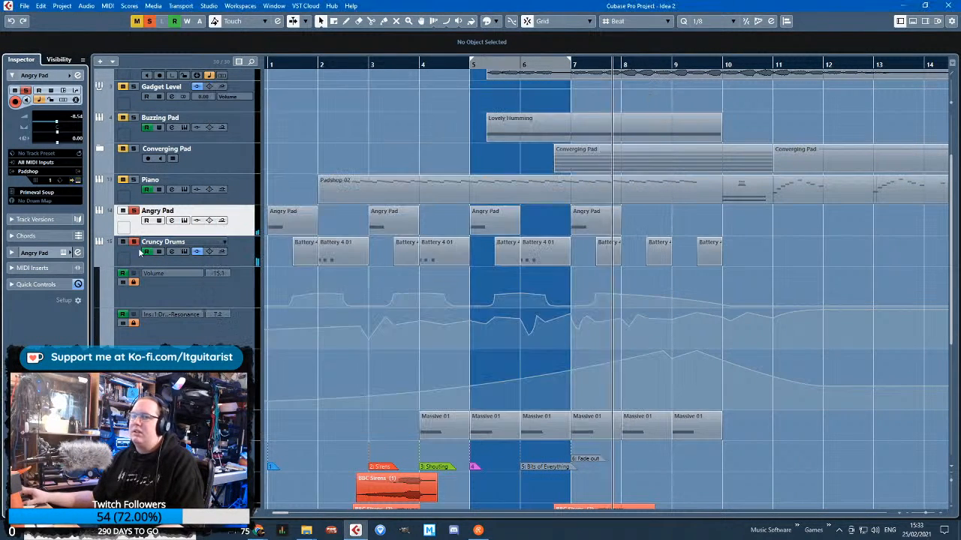
left_click(149, 21)
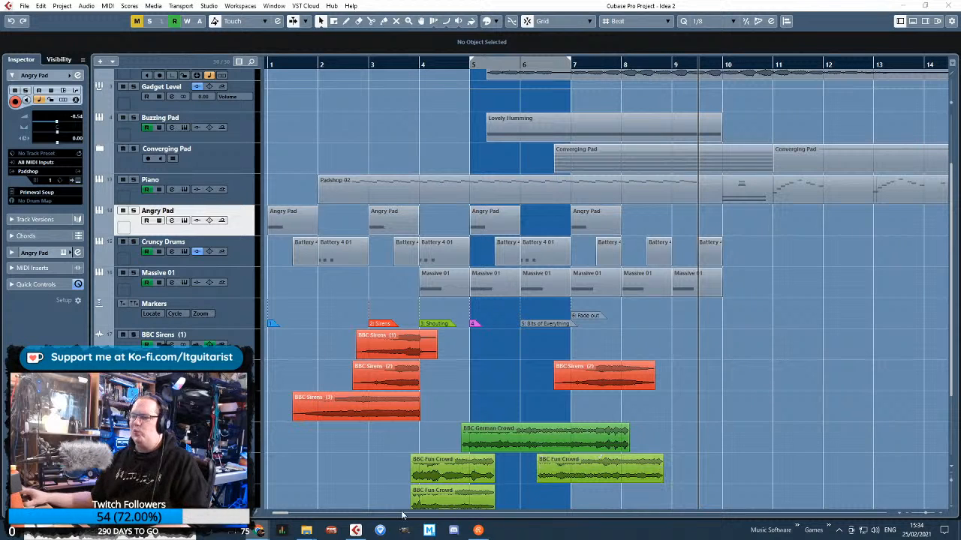
Place the playhead about halfway through bar 3 and look over the siren and crowd tracks
left_click(322, 465)
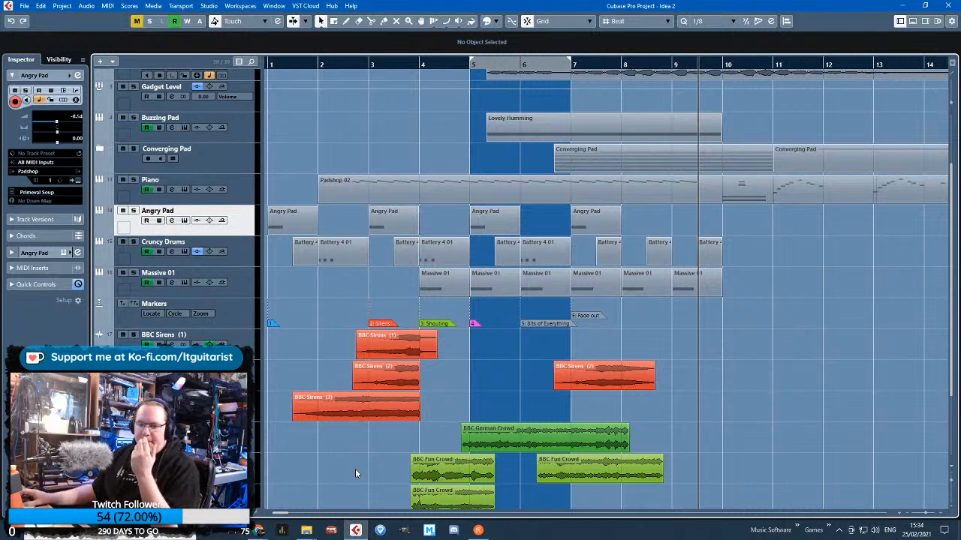
left_click(385, 66)
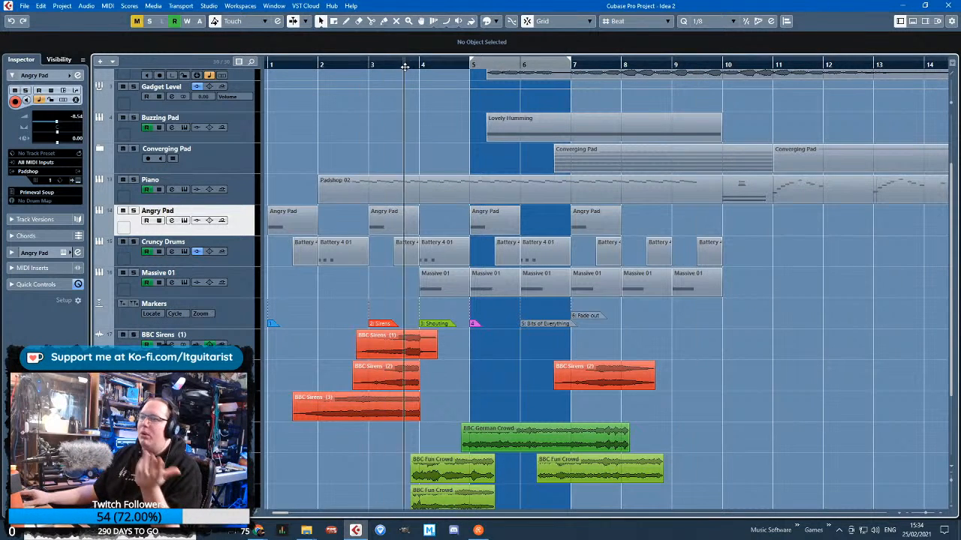
scroll(343, 349, "down", 3)
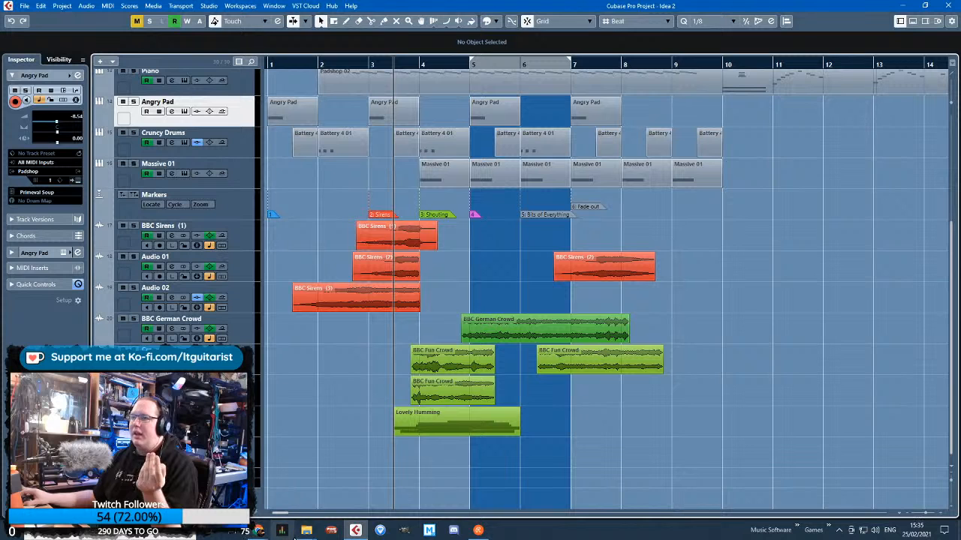
mouse_move(256, 533)
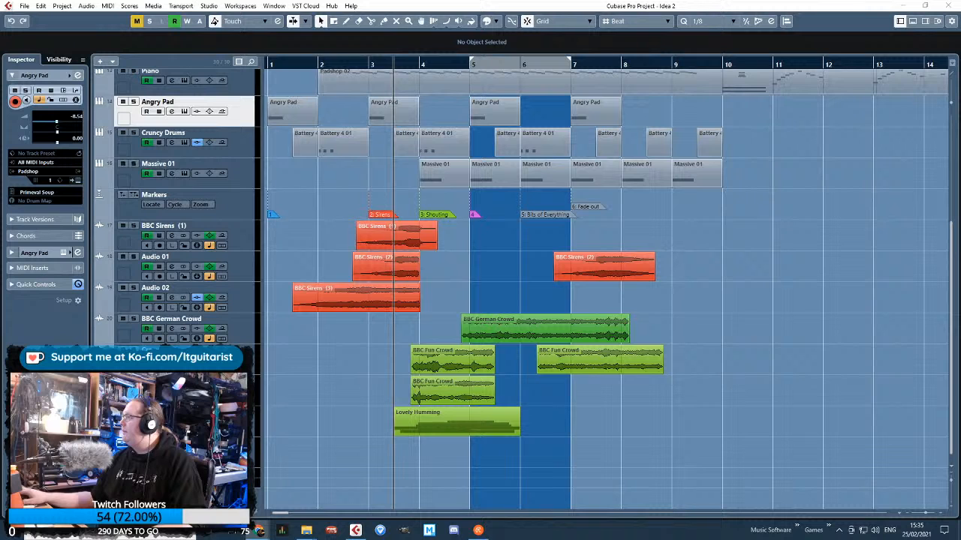
Add a stereo audio track below the Markers track, with its input set to Stereo In 4 (Input 7 / 8)
right_click(315, 463)
right_click(236, 215)
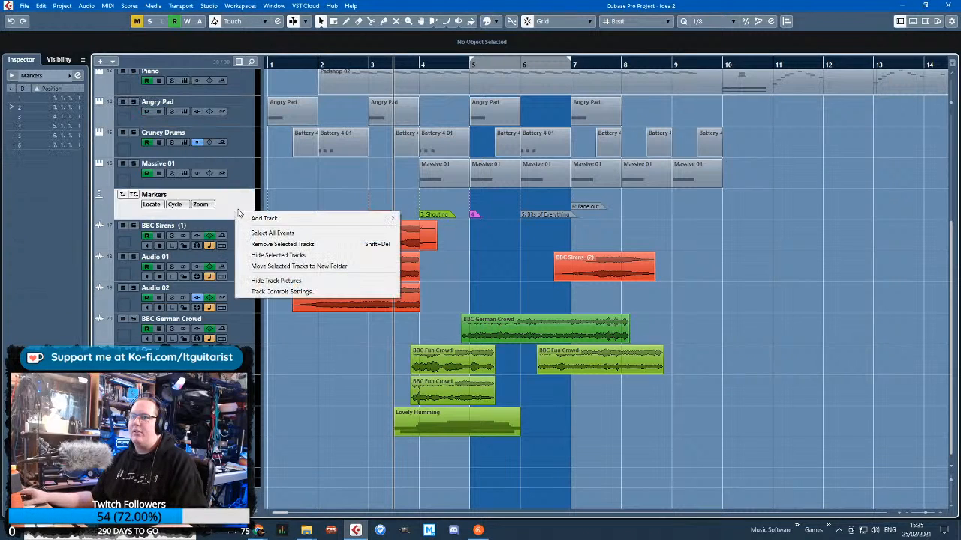
mouse_move(280, 219)
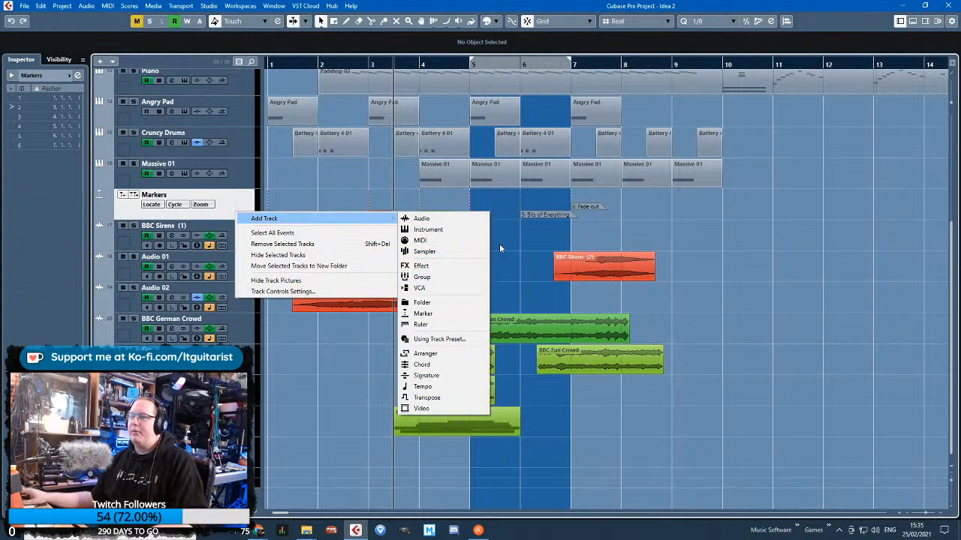
left_click(467, 221)
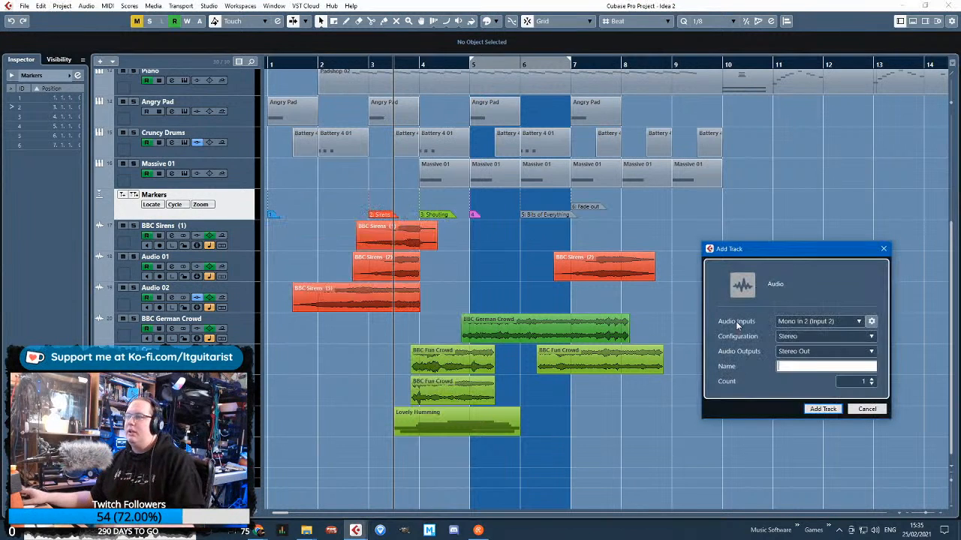
left_click(818, 321)
left_click(827, 314)
left_click(835, 335)
left_click(833, 322)
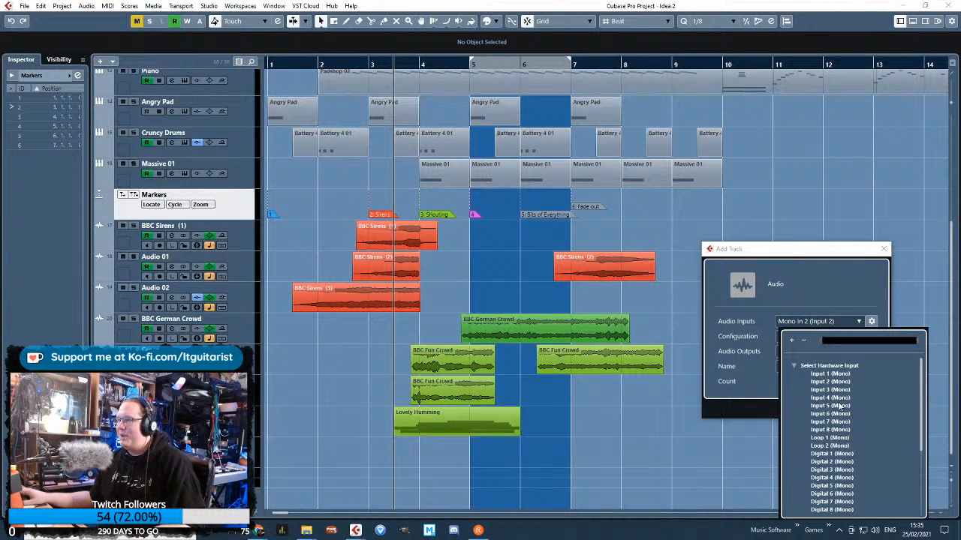
scroll(850, 480, "down", 3)
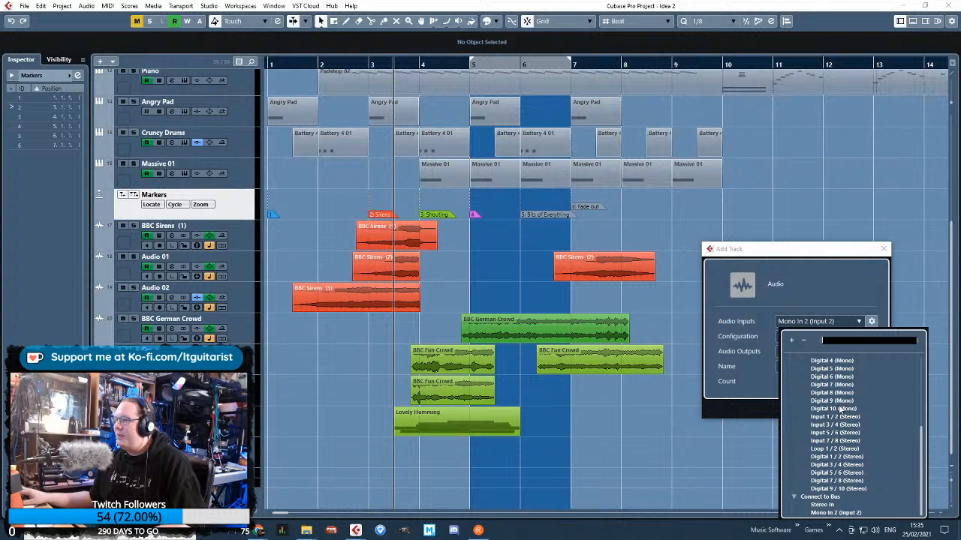
key("Escape")
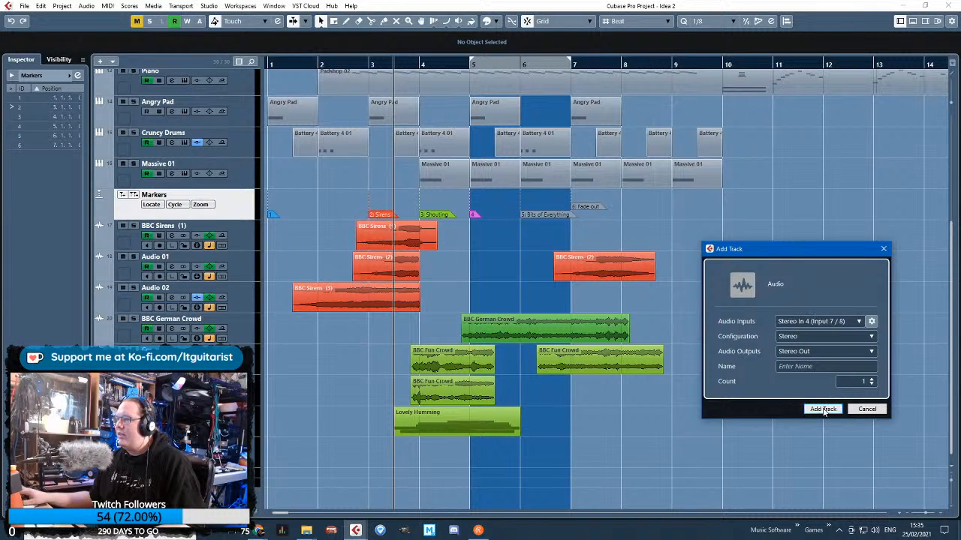
left_click(824, 409)
Enlarge the new audio track and record a soloed take from late in bar 1 to just past the start of bar 5
left_click_drag(253, 249, 342, 291)
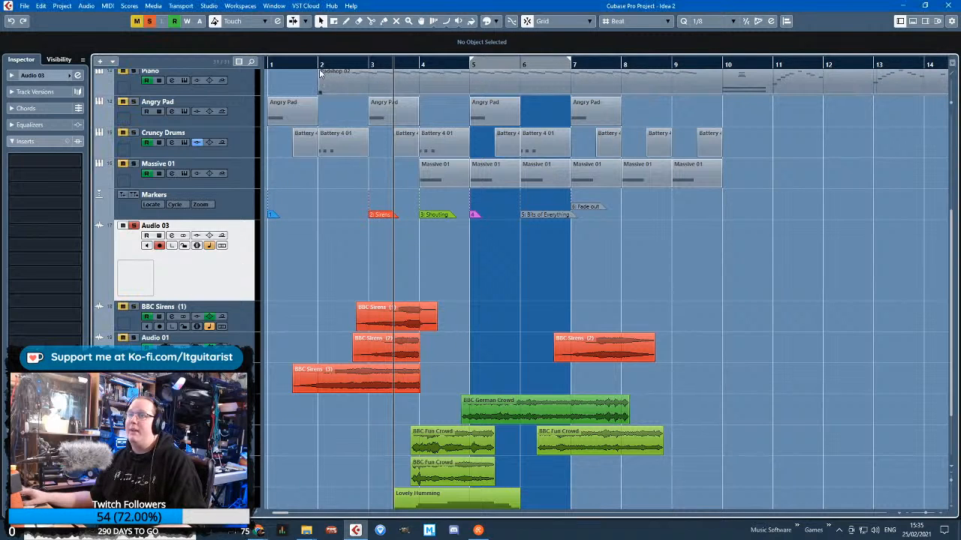
key("KP_Multiply")
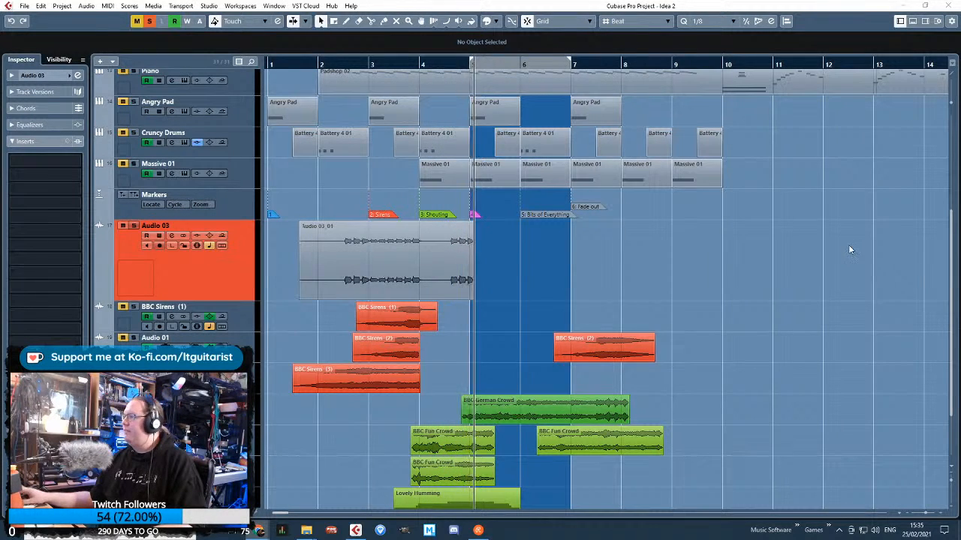
key("space")
Split the recorded take at 2.3.1 and 4.2.1 and delete the unwanted sections before and after
scroll(438, 251, "up", 4)
left_click(418, 262, "alt")
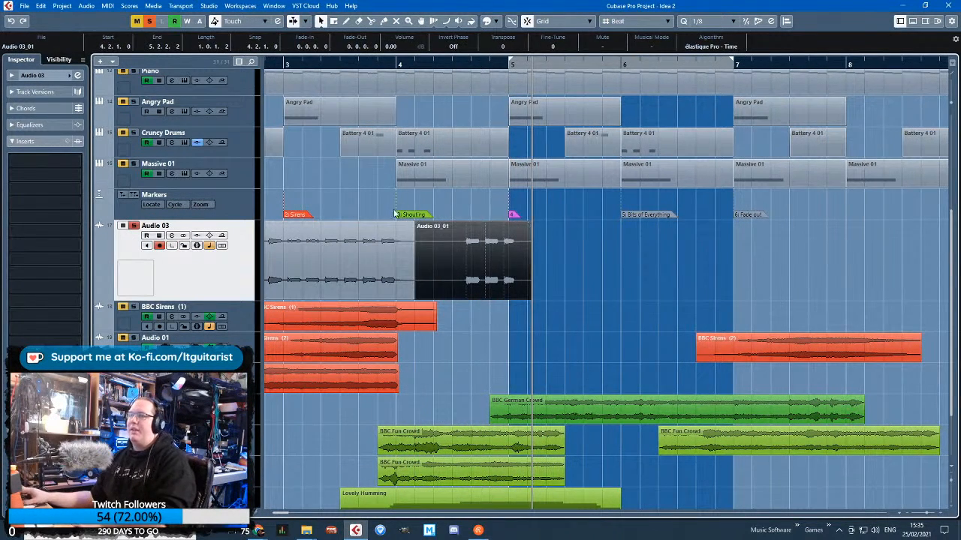
key("Delete")
scroll(442, 213, "left", 3)
left_click(418, 264, "alt")
left_click(398, 269)
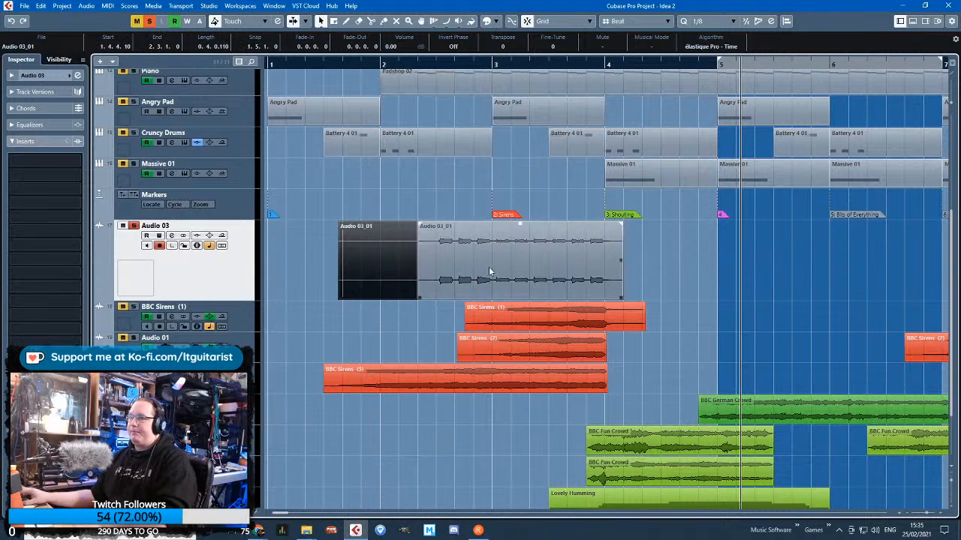
key("Delete")
Time-stretch the remaining clip to end at 4.5.1, then move it to start at 2.1.1
left_click(514, 290)
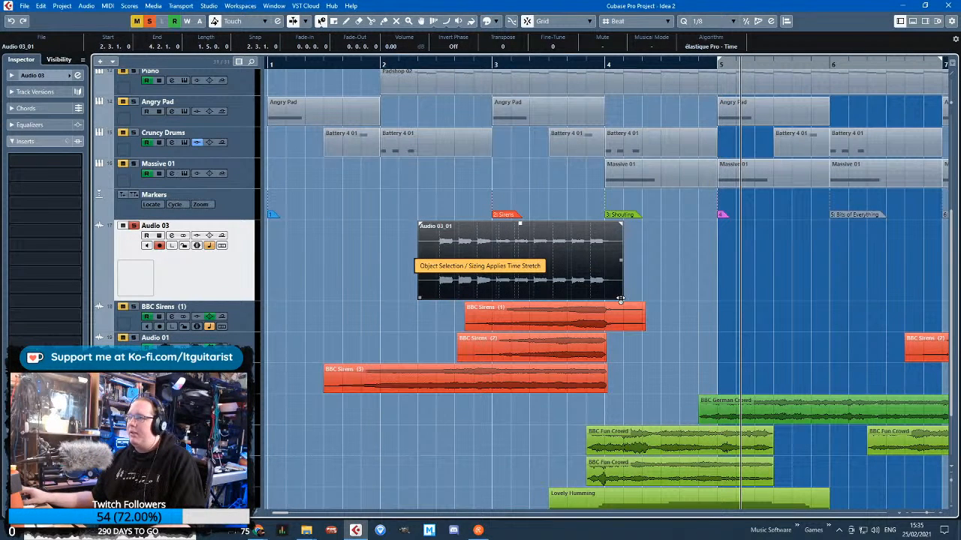
left_click_drag(620, 298, 680, 304)
key("1")
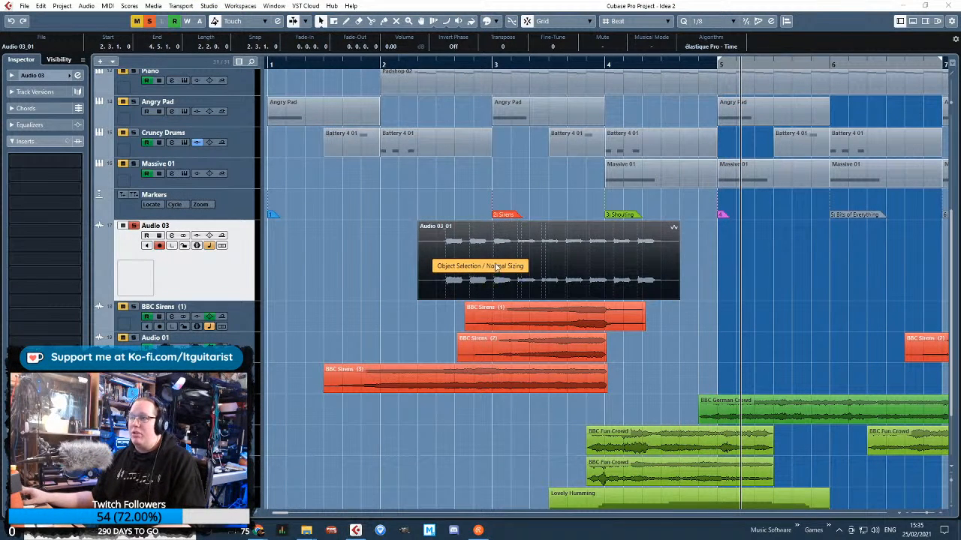
left_click_drag(624, 272, 578, 275)
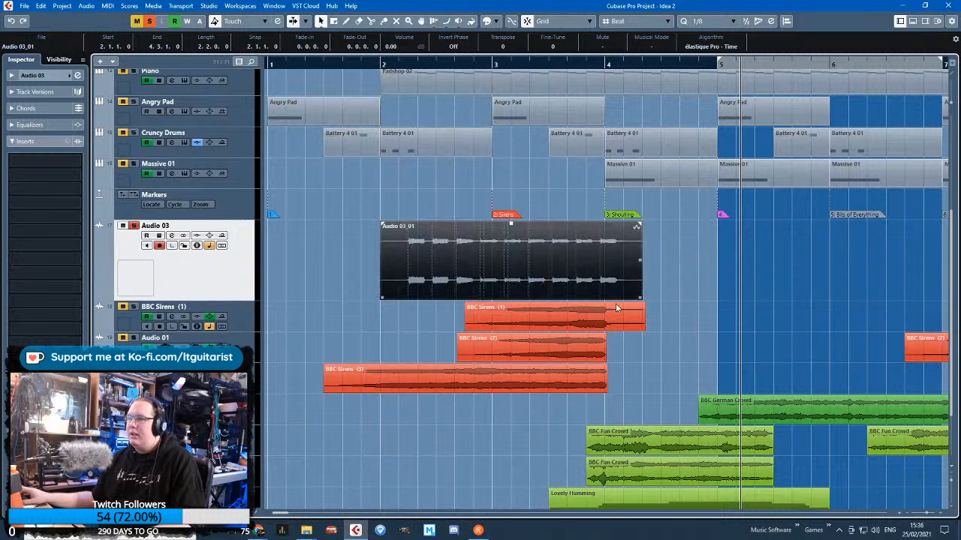
Trim the clip to run from 2.2.1 to 4.1.2, with a short fade-out and a longer fade-in
scroll(616, 307, "up", 3)
left_click_drag(674, 388, 579, 369)
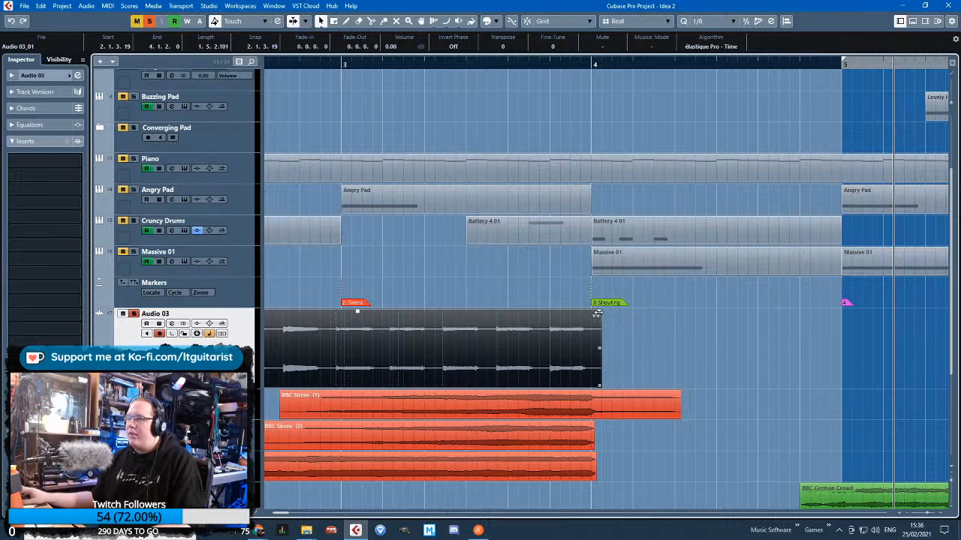
scroll(582, 304, "down", 3)
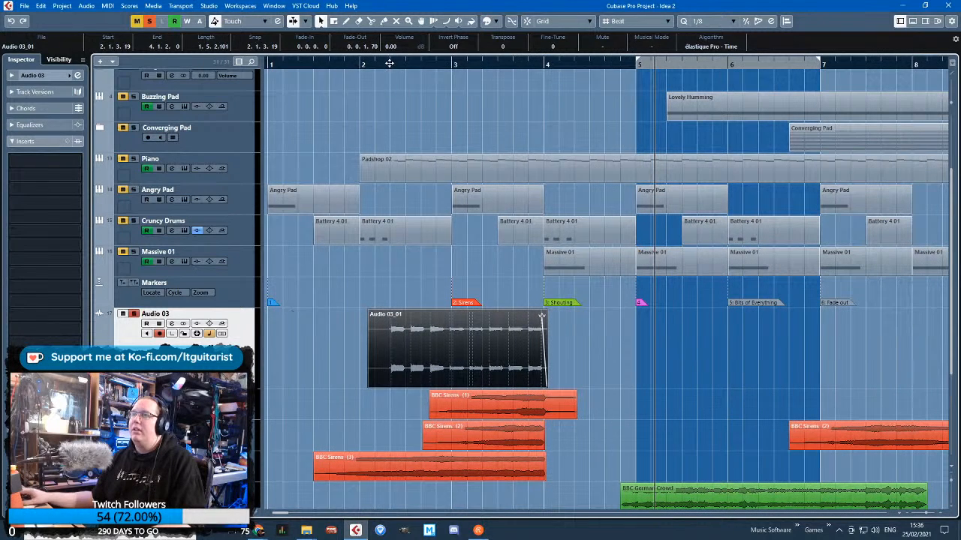
scroll(390, 63, "up", 3)
left_click_drag(371, 384, 395, 387)
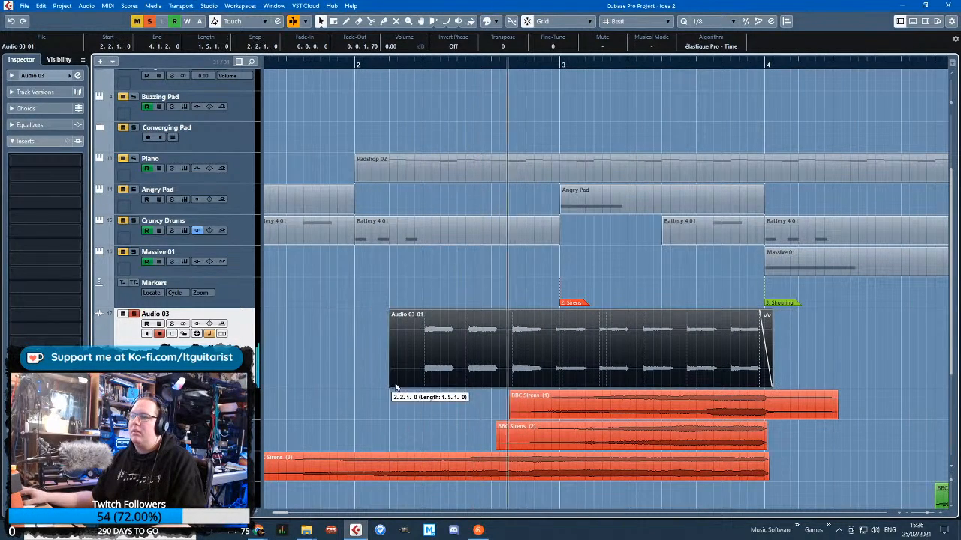
left_click_drag(391, 311, 414, 298)
Draw volume automation on Audio 03 rising from early in bar 2 to 0.00 at 4.1.1, then dropping to -12.5 at 4.2.1
left_click(632, 279)
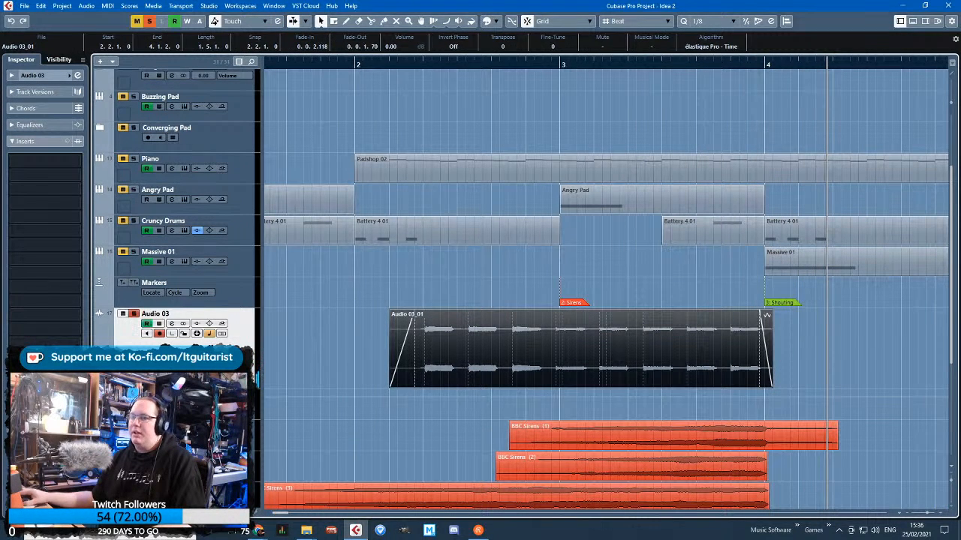
left_click(767, 397)
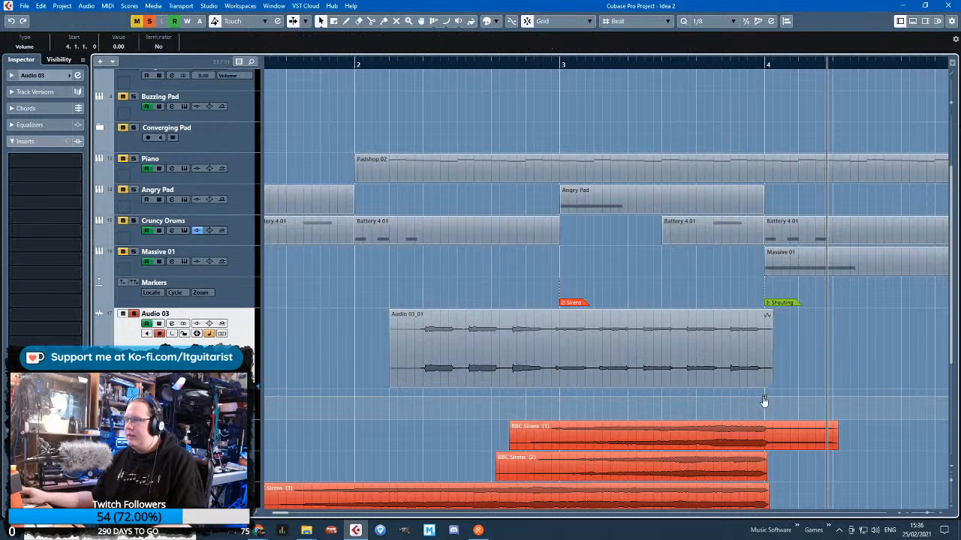
left_click_drag(430, 398, 409, 412)
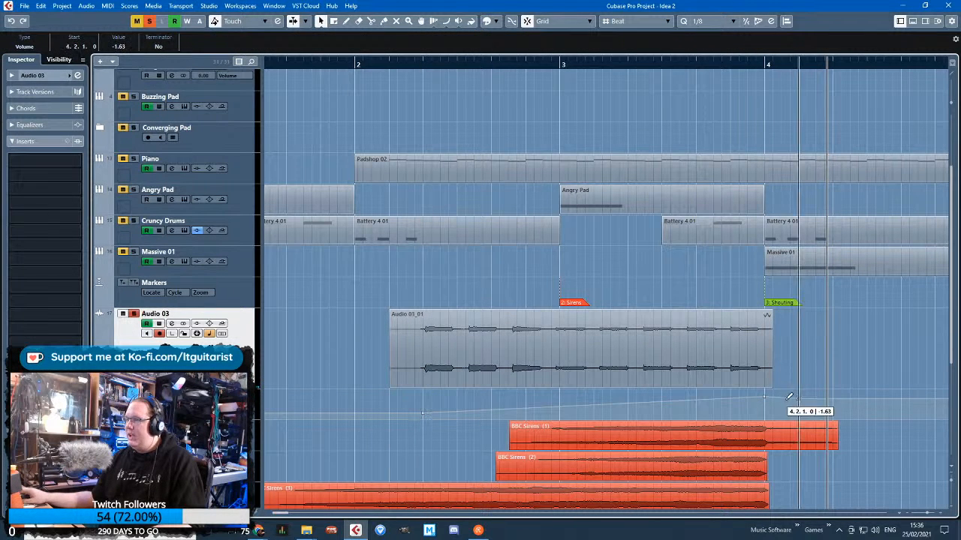
left_click_drag(788, 395, 798, 408)
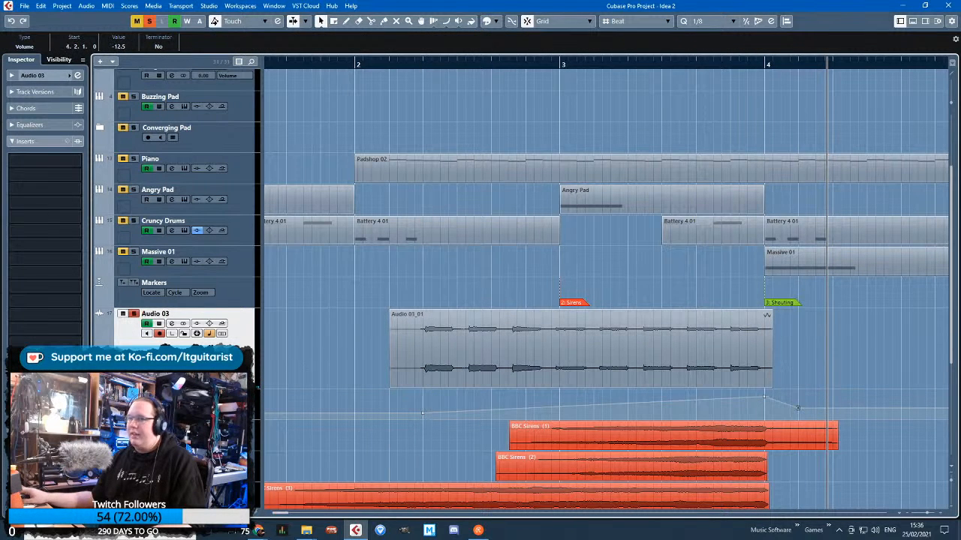
Play the mix from before bar 2, lower the bar 4 volume peak to -5.32 and curve the rise leading to it
left_click(327, 63)
key("space")
left_click_drag(180, 420, 180, 500)
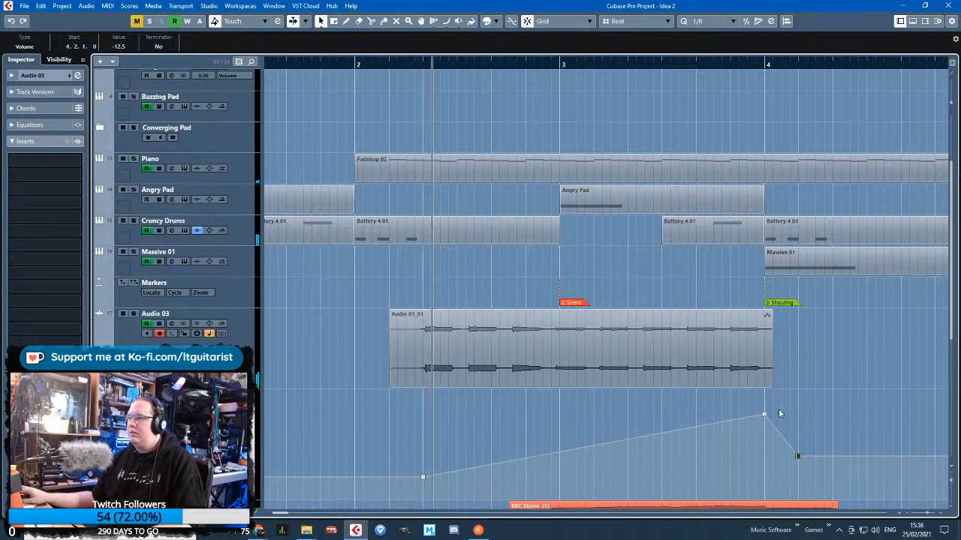
left_click_drag(764, 414, 764, 435)
scroll(657, 400, "down", 4)
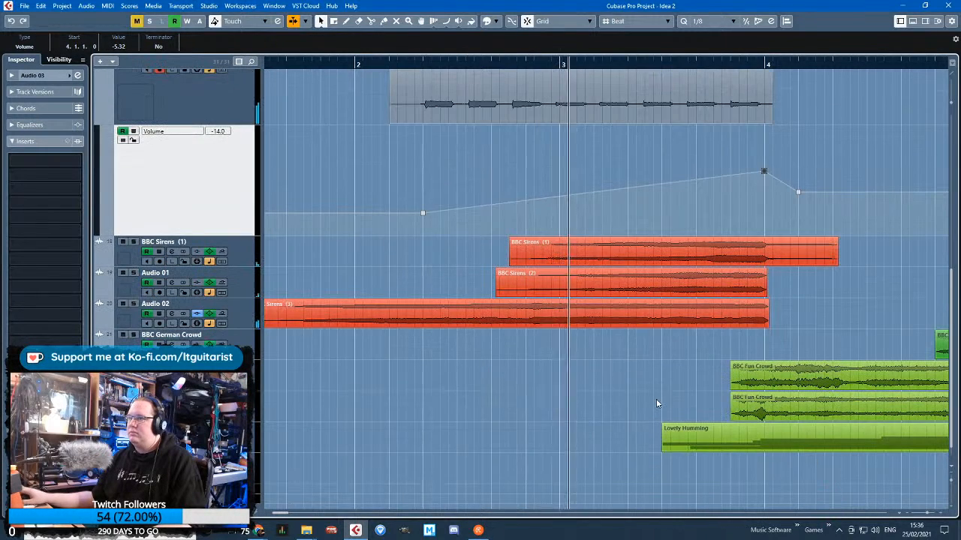
left_click(599, 198)
scroll(548, 255, "up", 3)
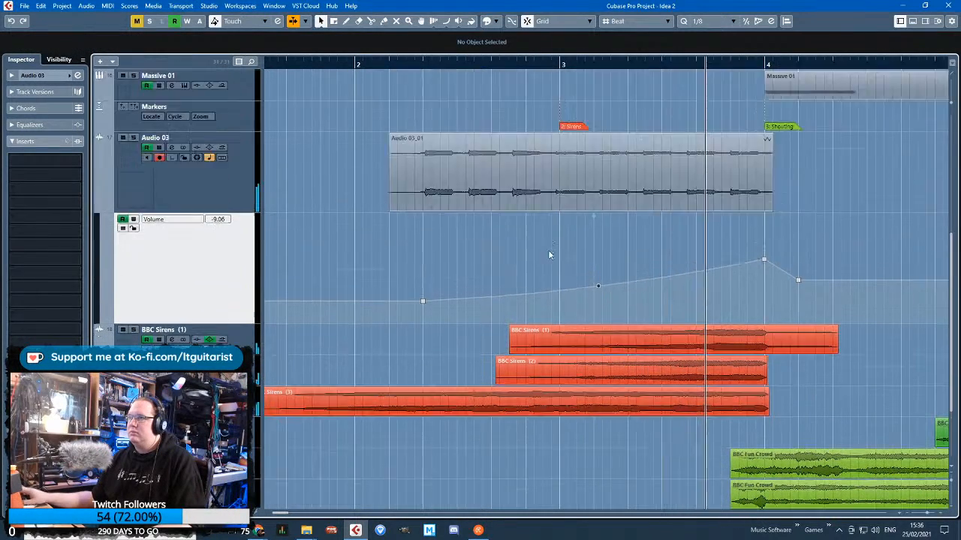
scroll(825, 361, "up", 6)
scroll(824, 361, "down", 9)
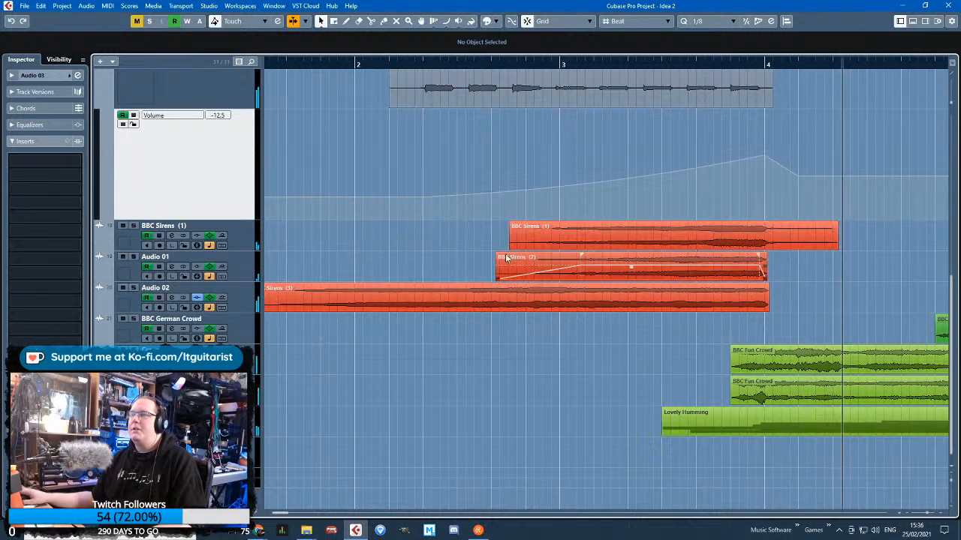
scroll(507, 257, "down", 2)
scroll(208, 169, "up", 3)
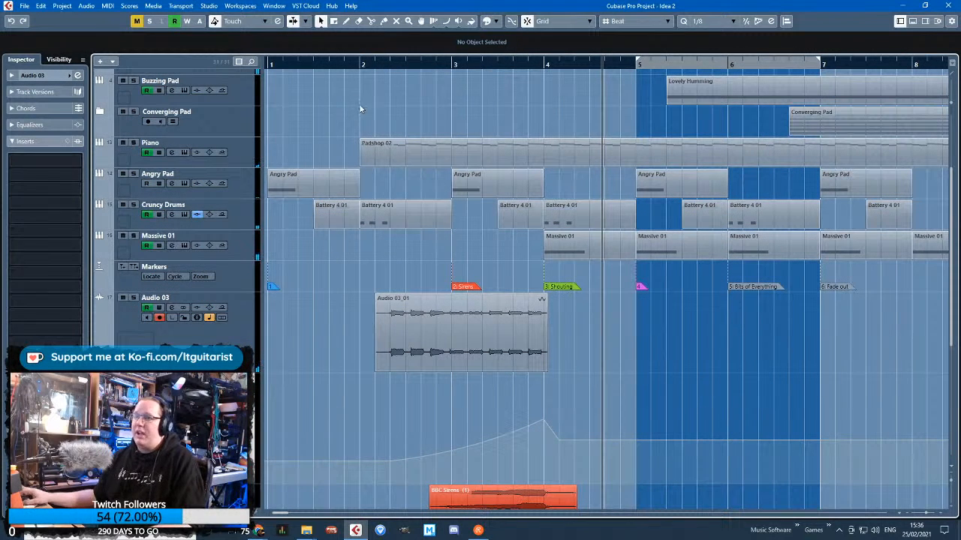
Rename the Audio 03 track as Alarm Sound and compact it by hiding its automation lane and reducing its height
double_click(157, 299)
type("Alarm Sound")
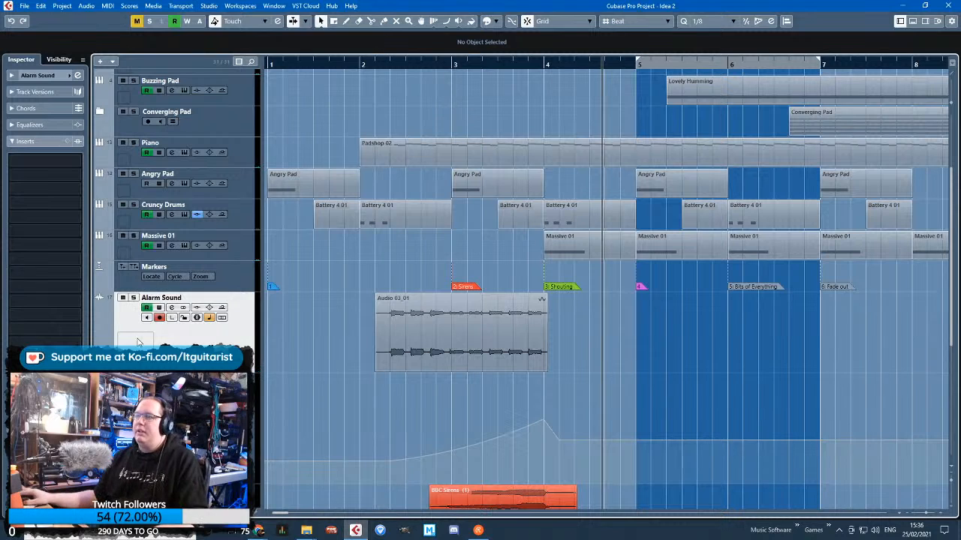
left_click(103, 368)
right_click(257, 320)
right_click(239, 334)
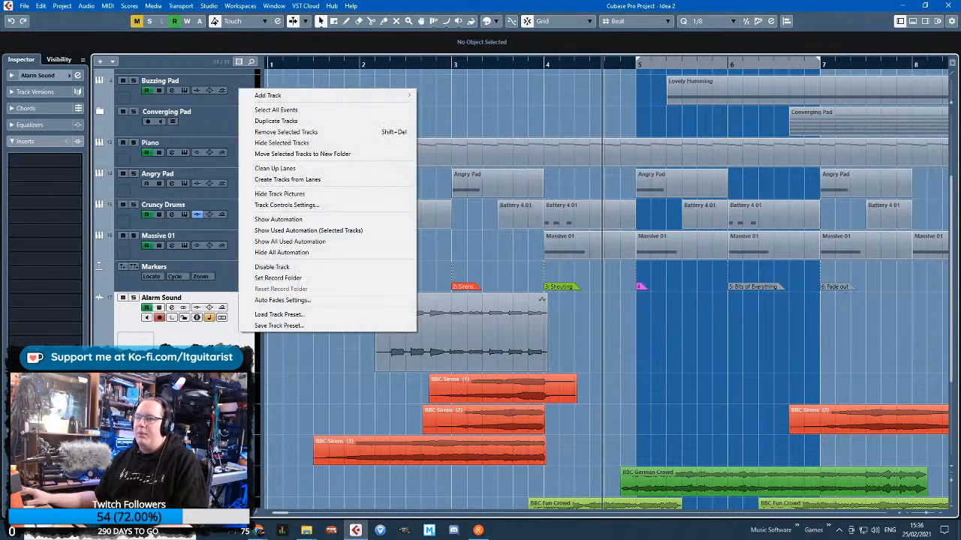
left_click(237, 336)
left_click_drag(243, 373, 242, 333)
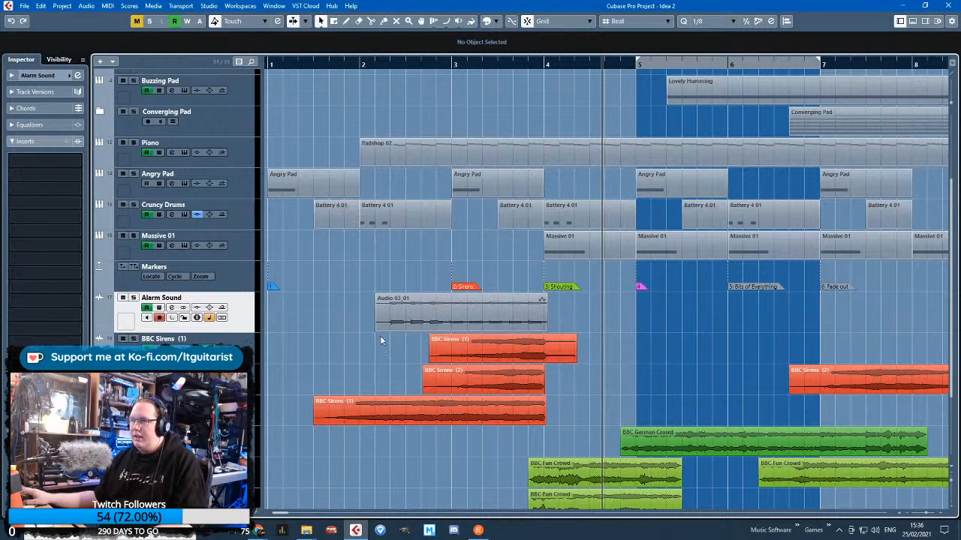
Place the playhead at bar 5, solo the Alarm Sound track and show its volume automation lane
key("g")
key("h")
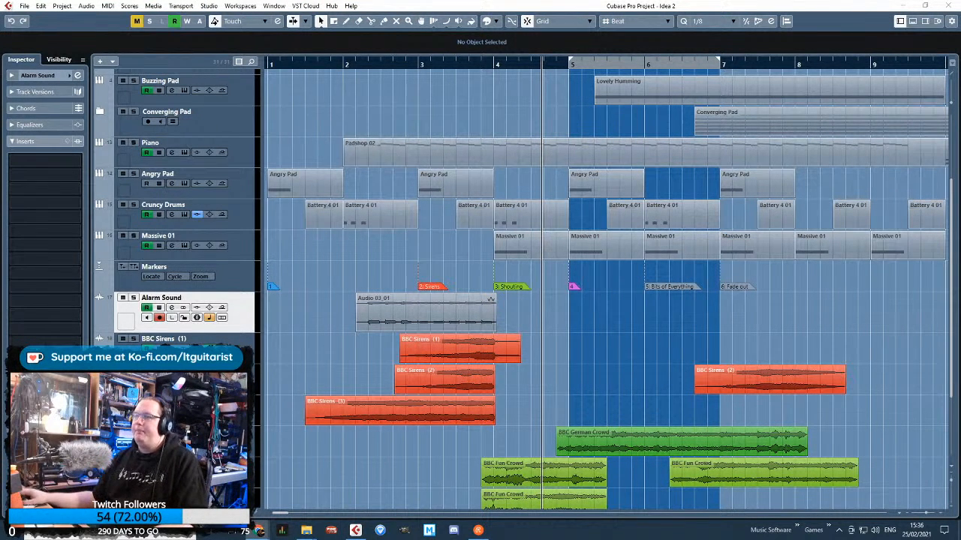
left_click(639, 341)
mouse_move(568, 66)
left_mouse_down()
mouse_move(649, 66)
mouse_move(568, 63)
left_mouse_up()
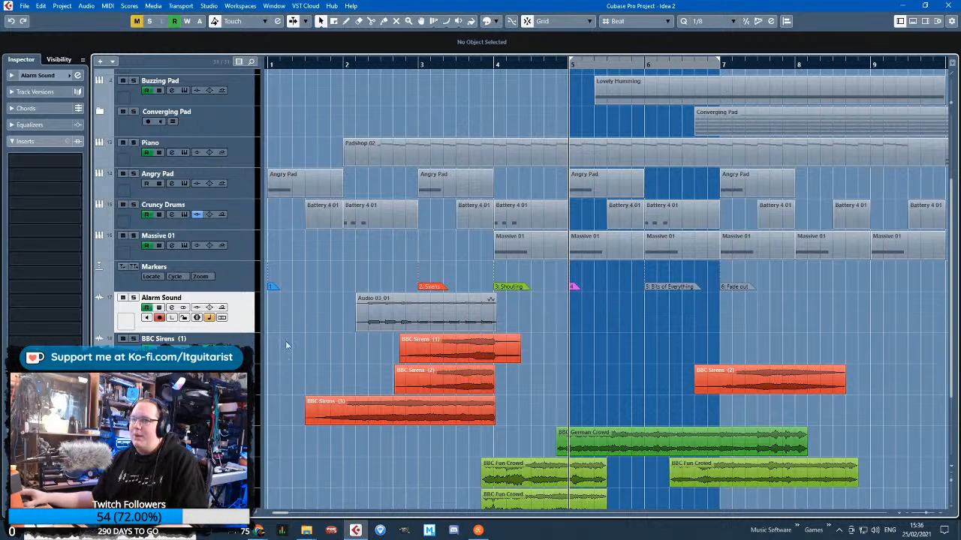
left_click(97, 330)
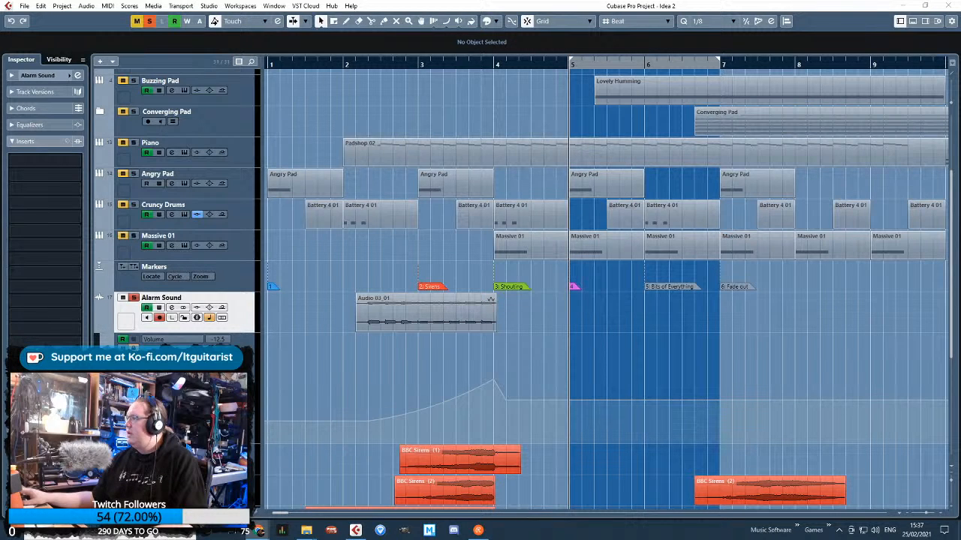
Record a second take on the Alarm Sound track from just before bar 5 until the start of bar 8
left_click(559, 80)
key("KP_Multiply")
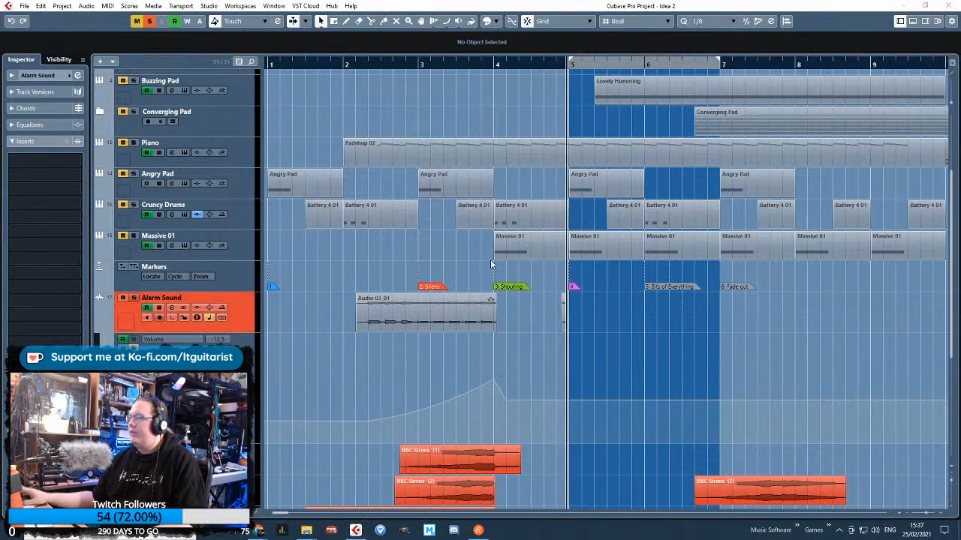
scroll(683, 380, "up", 3)
scroll(675, 379, "down", 3)
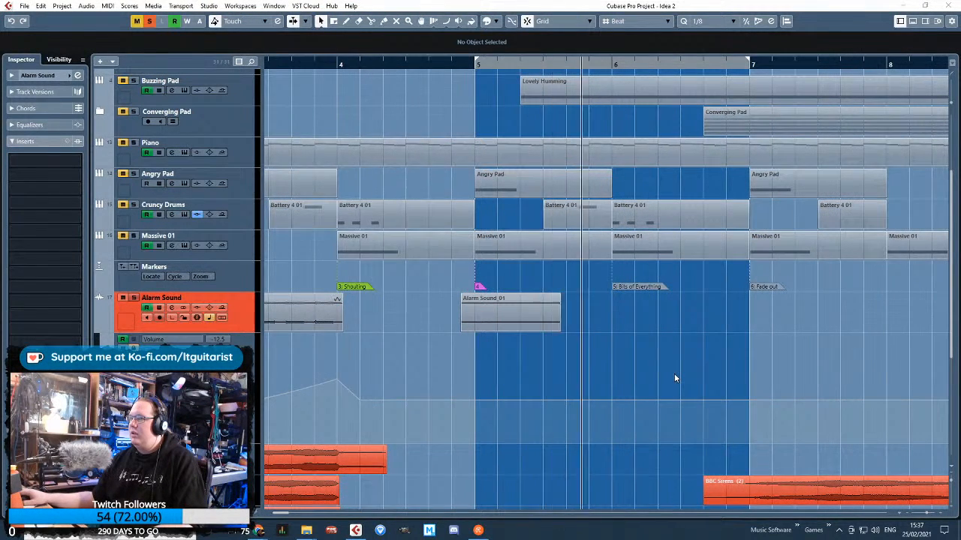
scroll(674, 375, "down", 4)
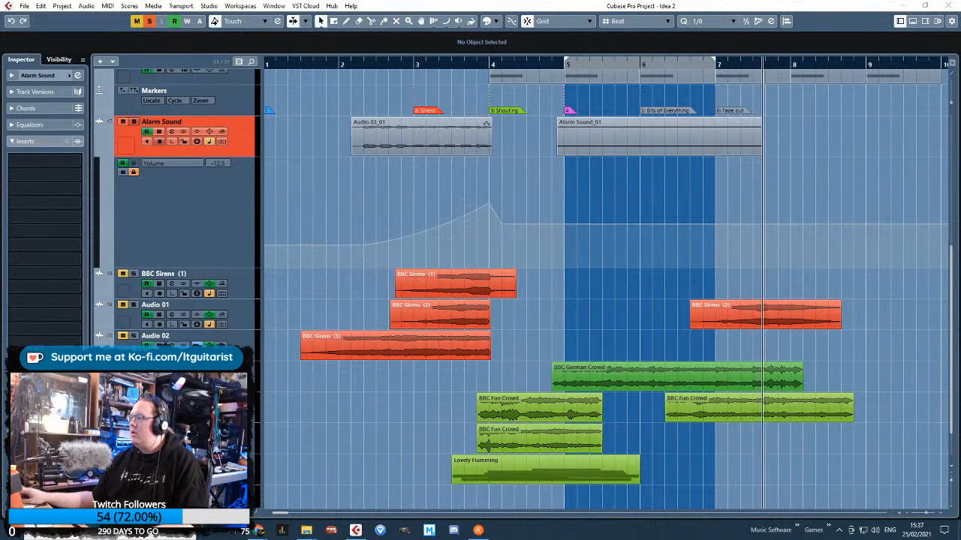
left_click(862, 182)
key("space")
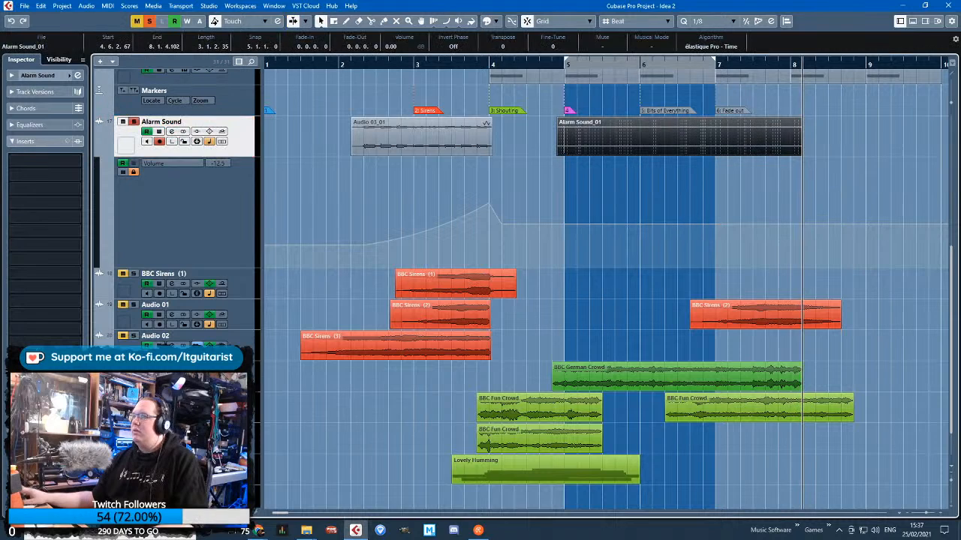
Raise the second Alarm Sound clip's volume to 12.24 dB and play it soloed from the middle of bar 4
left_click_drag(679, 119, 679, 5)
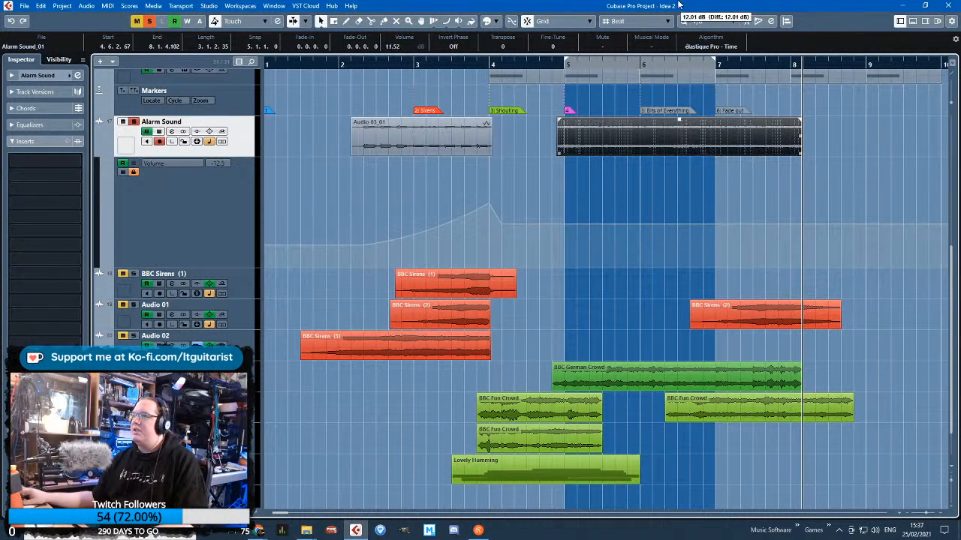
left_click(537, 64)
scroll(607, 239, "up", 3)
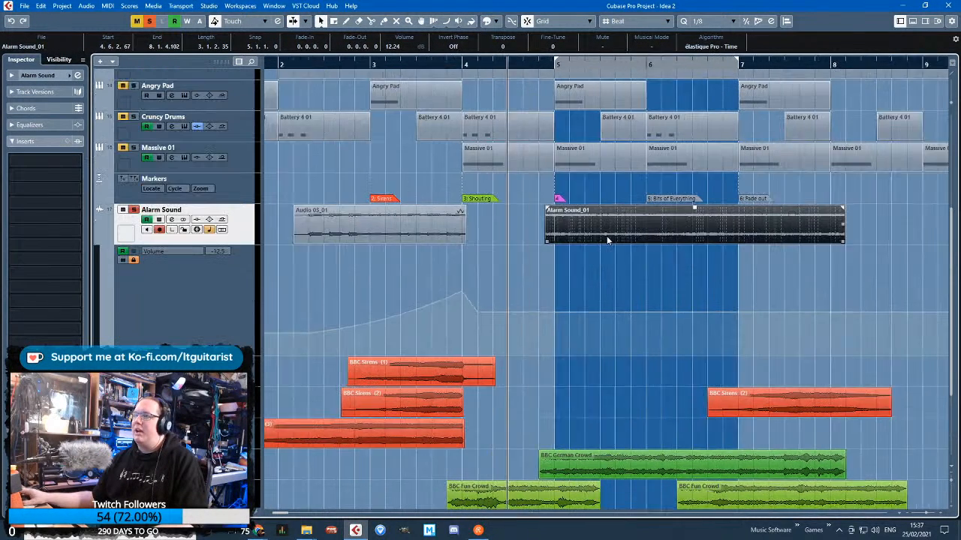
key("space")
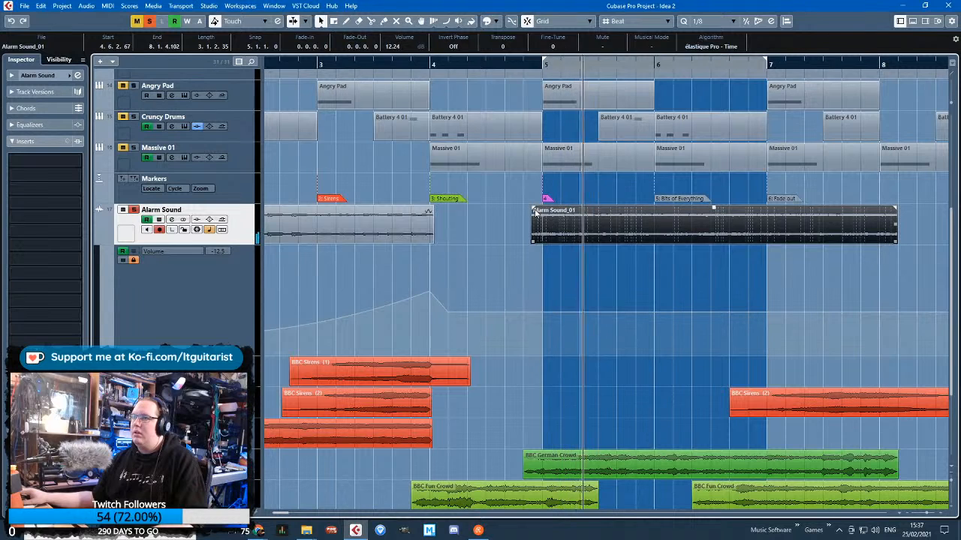
Move the second Alarm Sound clip to start at 4.5.2.67 and give it short fades at both ends
left_click_drag(576, 234, 558, 211)
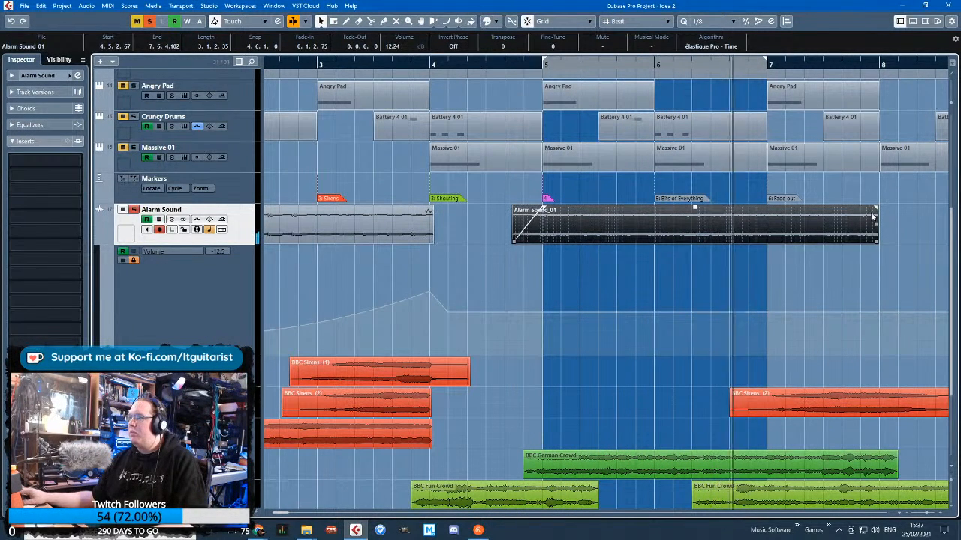
left_click_drag(875, 211, 857, 210)
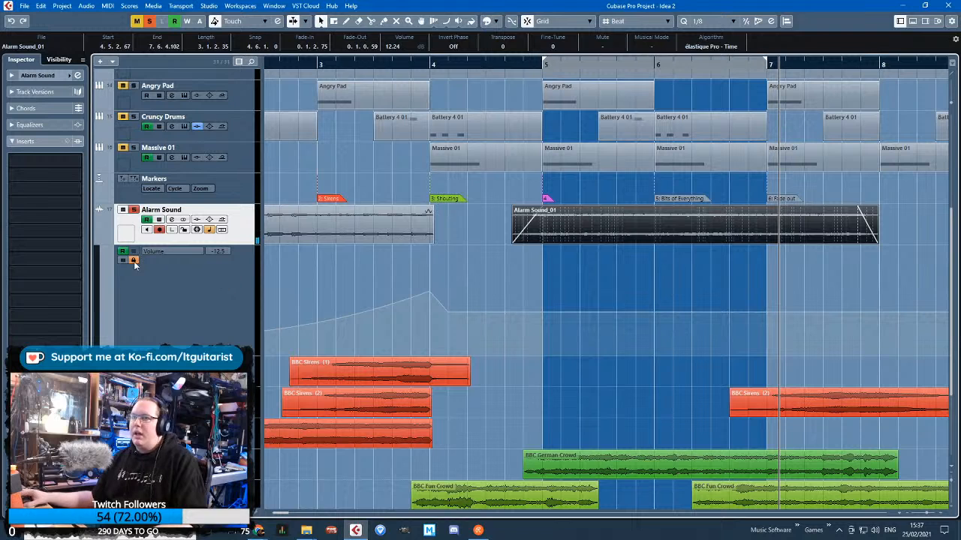
Unlock the Alarm Sound volume automation and draw a dip before bar 5, a peak at 1.27 and a curved drop to about -16.4
left_click(495, 313)
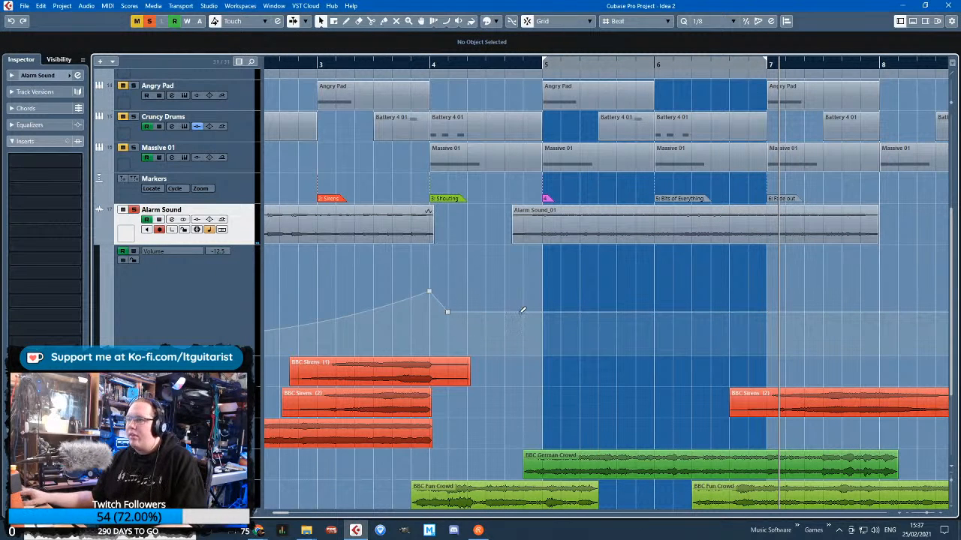
left_click_drag(522, 310, 560, 270)
left_click_drag(543, 308, 545, 316)
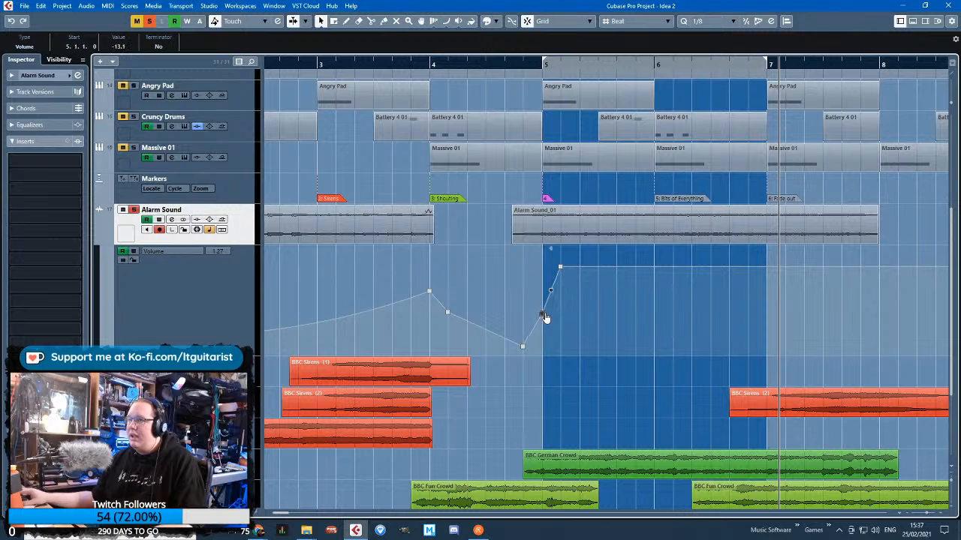
key("ctrl+z")
scroll(568, 306, "up", 2)
left_click_drag(592, 266, 612, 327)
Unsolo the Alarm Sound track, play the mix from bar 4 and curve the volume descent leading into the dip before bar 5
key("s")
left_click(418, 76)
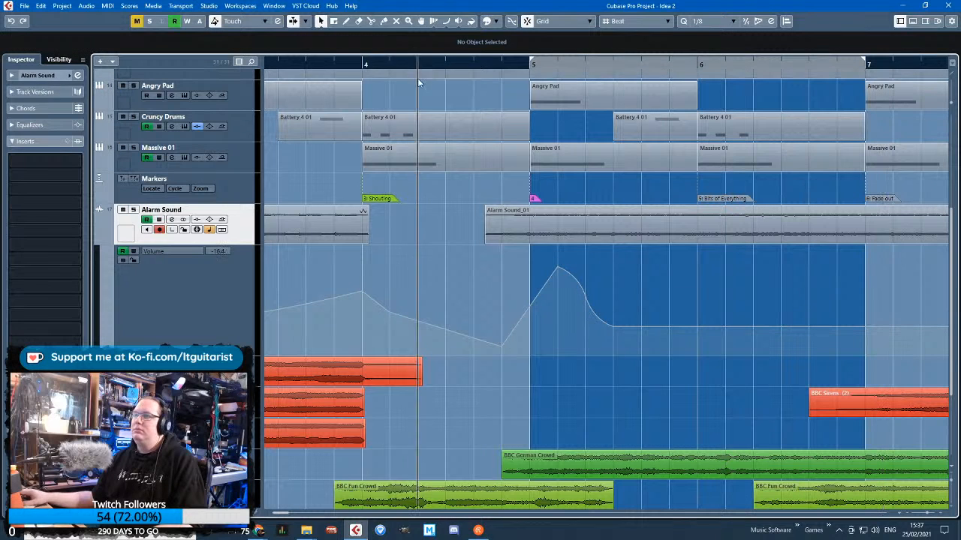
key("space")
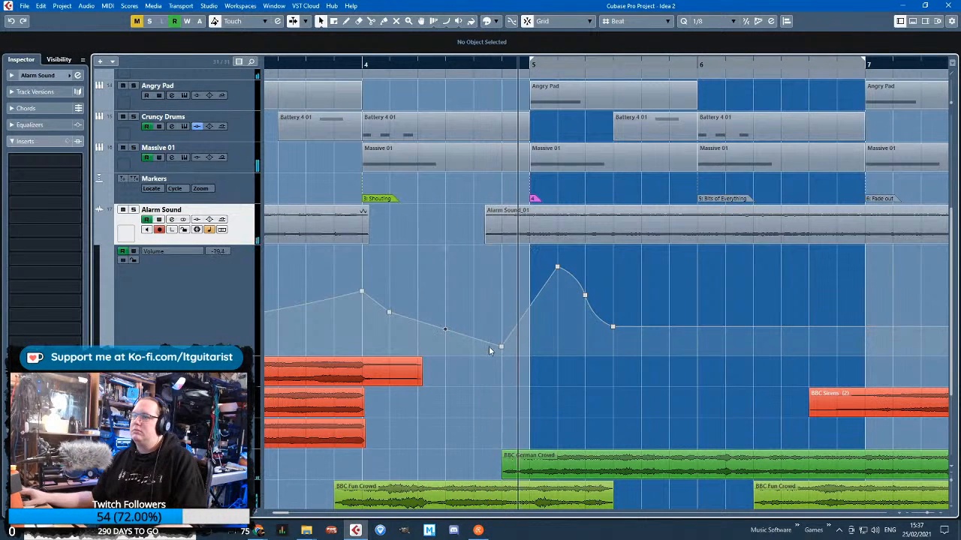
left_click_drag(440, 330, 446, 343)
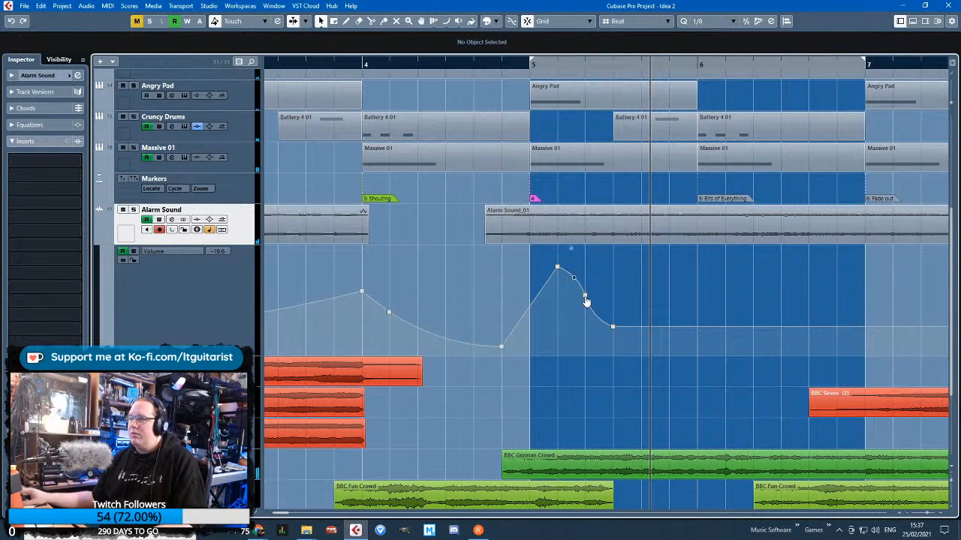
Replay from bar 4, raise the volume point at 5.4.1 to -6.17 and slightly lower the bar 5 peak and the point following it
left_click_drag(612, 326, 613, 293)
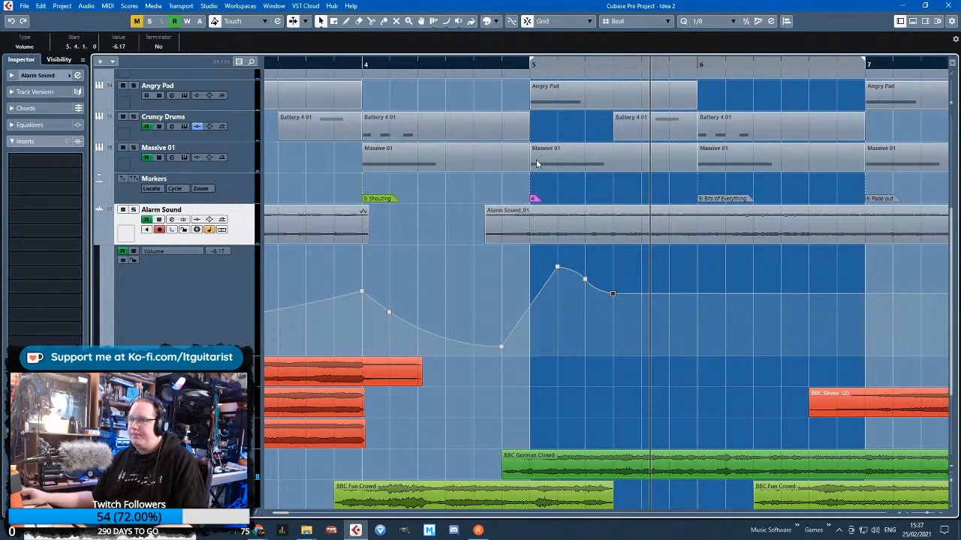
left_click(451, 60)
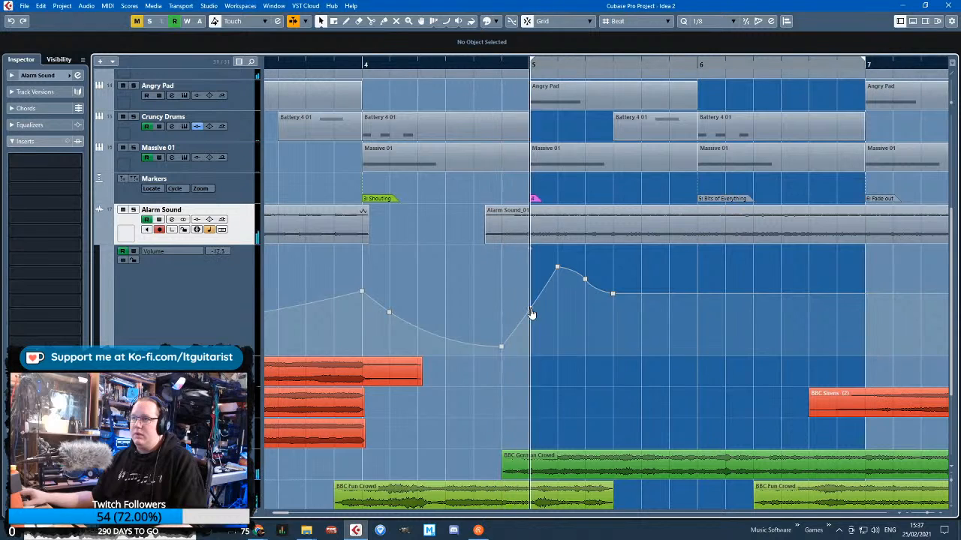
left_click_drag(585, 280, 585, 283)
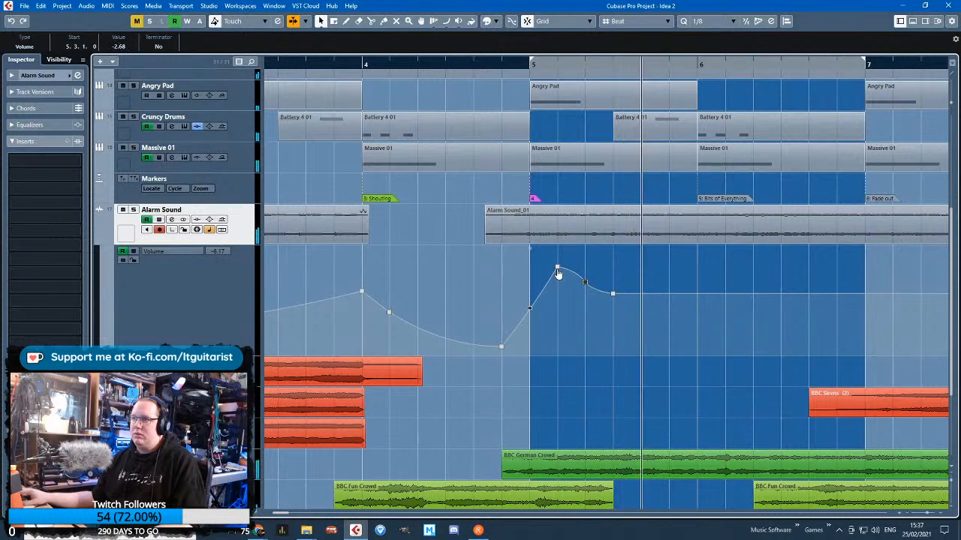
left_click_drag(744, 338, 913, 342)
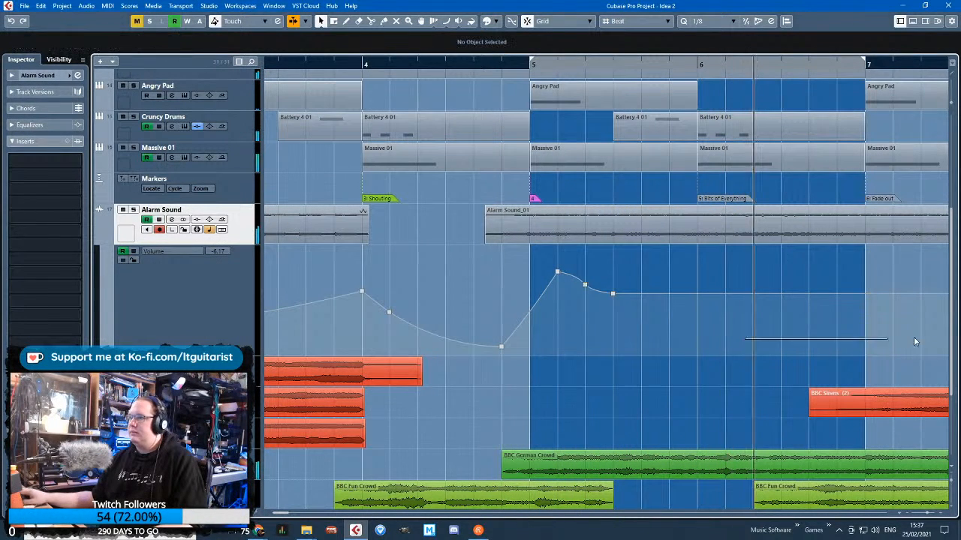
Add a small volume swell in bar 6 from 6.2.1, peaking at -2.56 at 6.4.1, and replay from bar 5
left_click(725, 295)
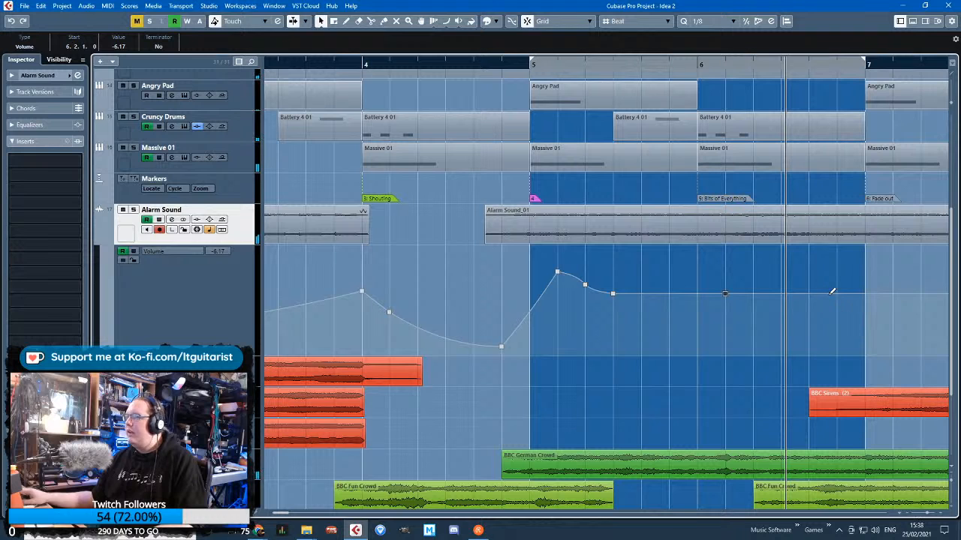
left_click_drag(784, 293, 782, 286)
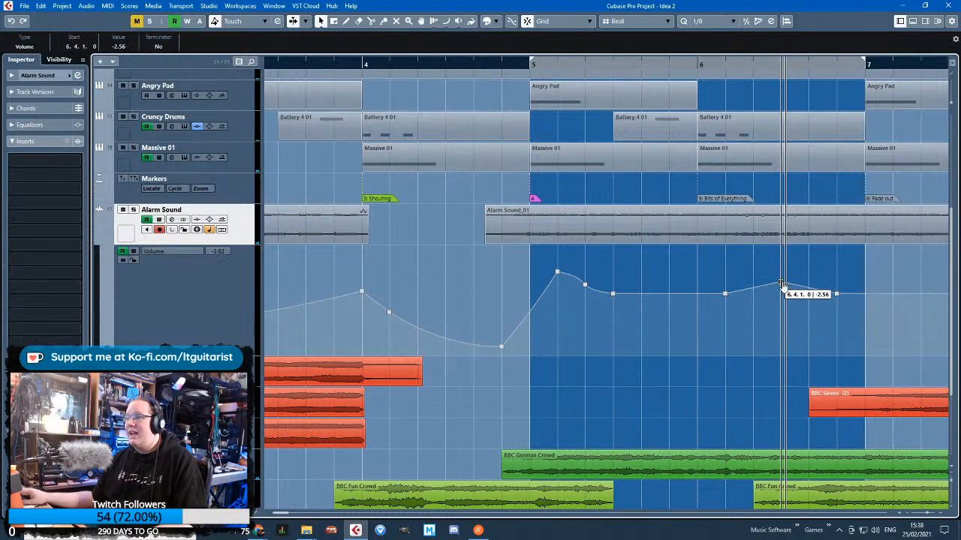
left_click(636, 67)
key("space")
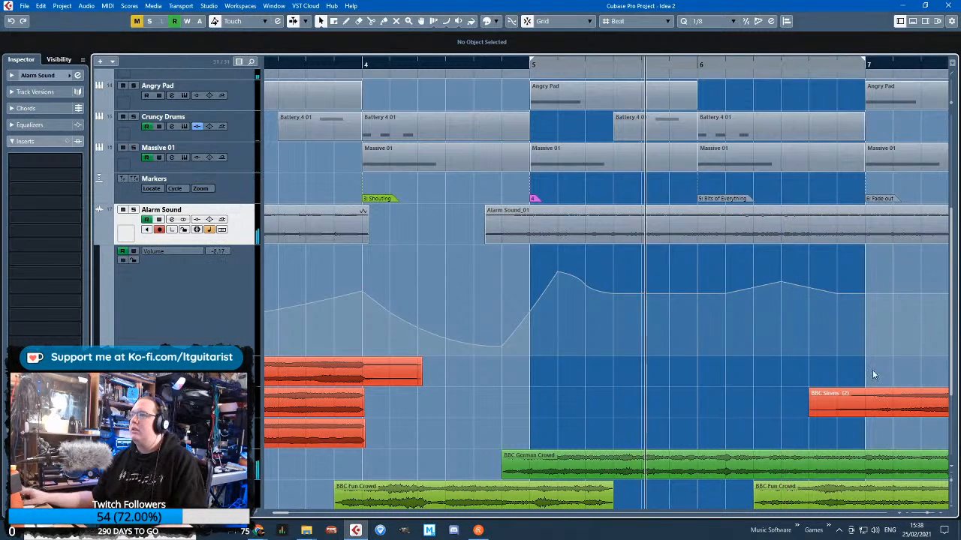
Draw a curved volume fade-out from -4.82 at 6.6.1 down to about -28 at bar 8
scroll(870, 356, "right", 3)
left_click_drag(706, 292, 696, 337)
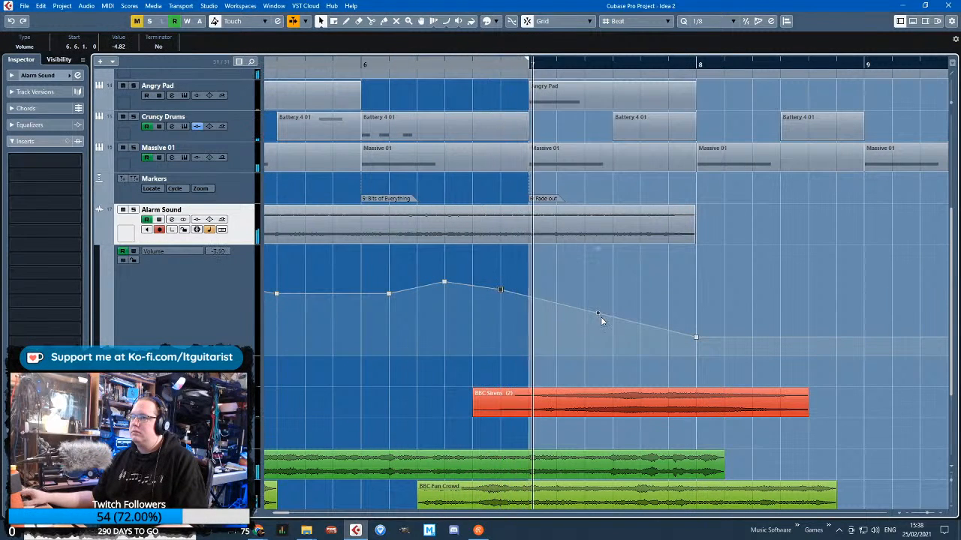
left_click_drag(598, 314, 605, 310)
scroll(671, 307, "down", 3)
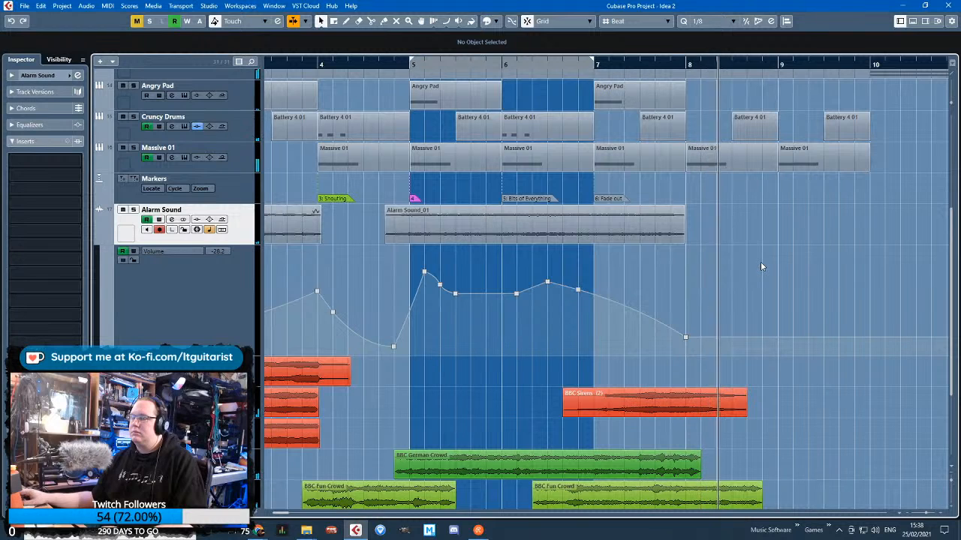
Move the second Alarm Sound clip with its automation to start at 5.2.2.67, and delete redundant volume points between bars 4 and 5
left_click_drag(441, 228, 483, 234)
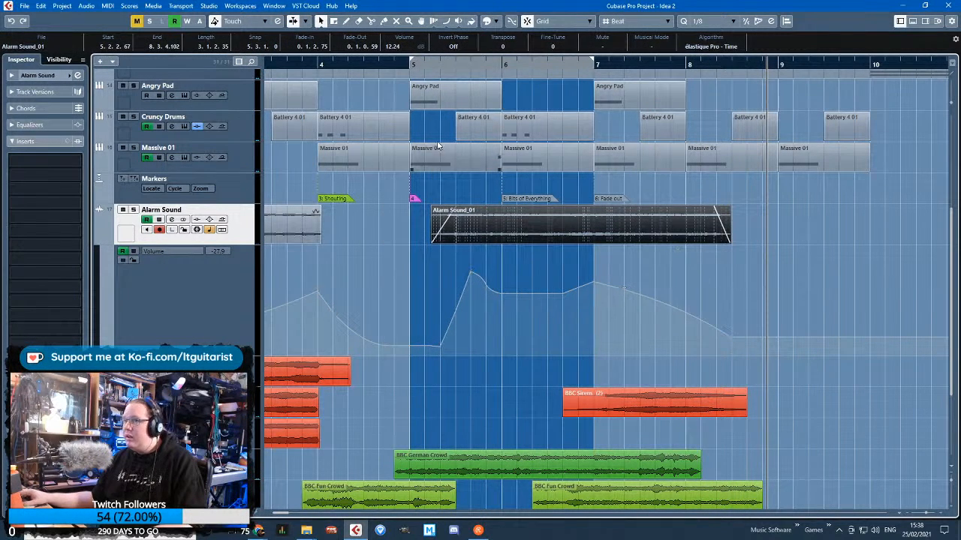
left_click(415, 68)
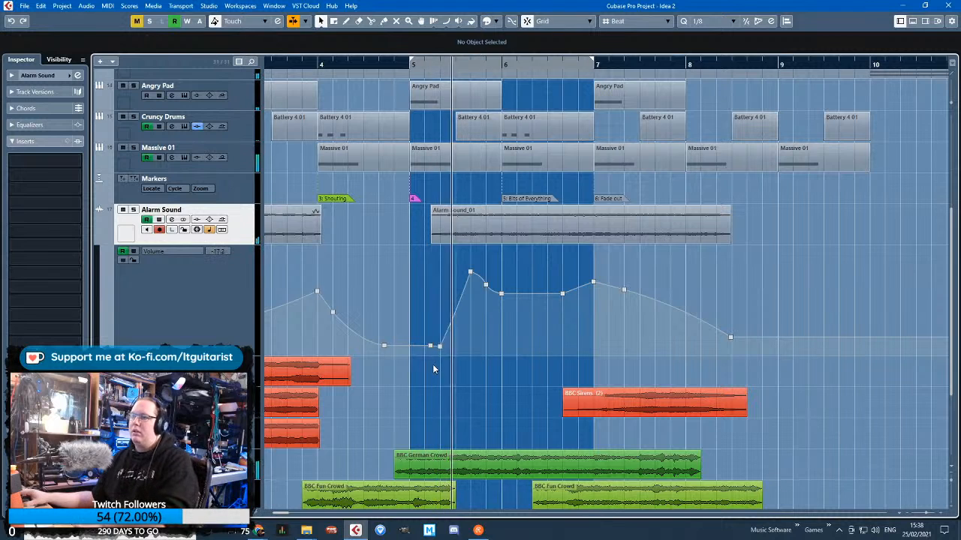
left_click_drag(433, 365, 422, 336)
key("Delete")
left_click_drag(350, 331, 326, 303)
key("Delete")
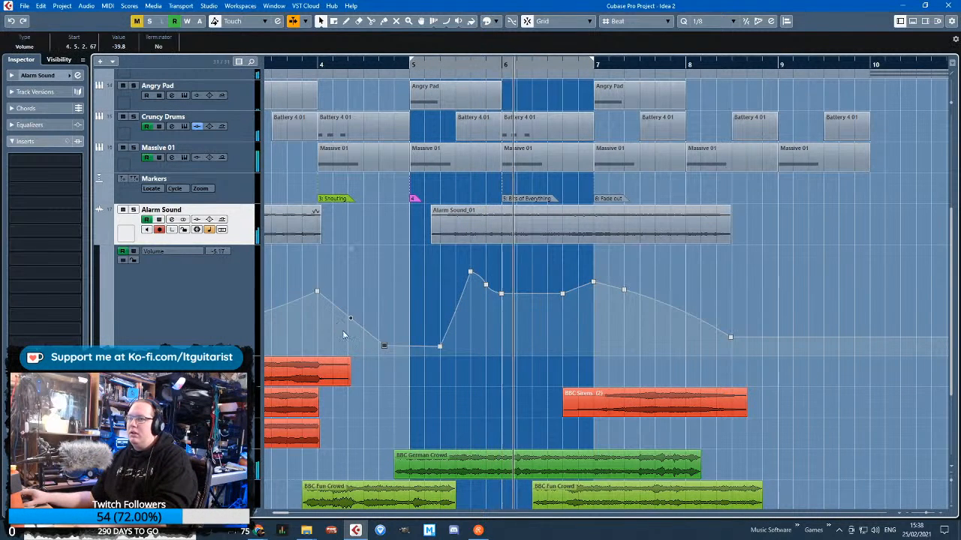
Curve the volume drop following bar 4 and smooth the start of the rise in bar 5 by removing its corner point
left_click(350, 318)
key("Delete")
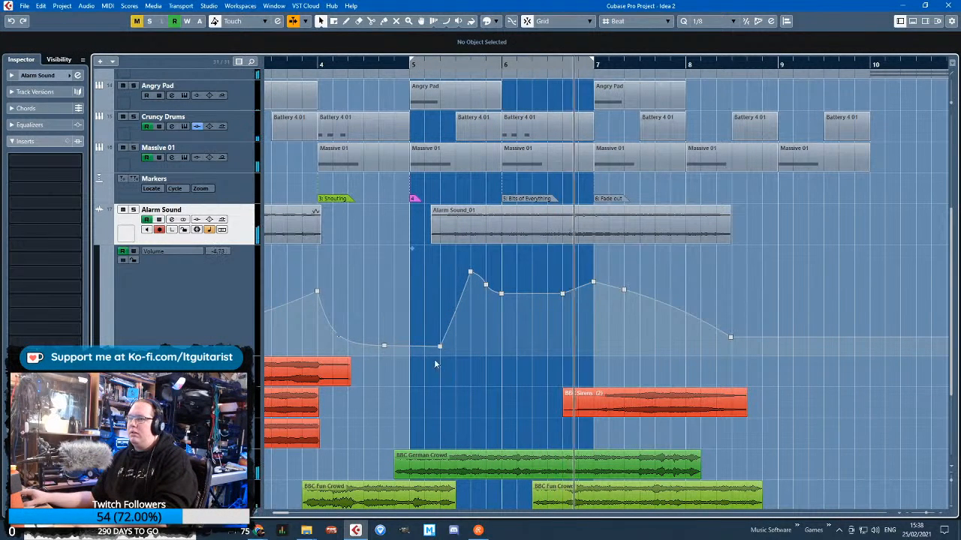
left_click_drag(434, 360, 440, 339)
key("Delete")
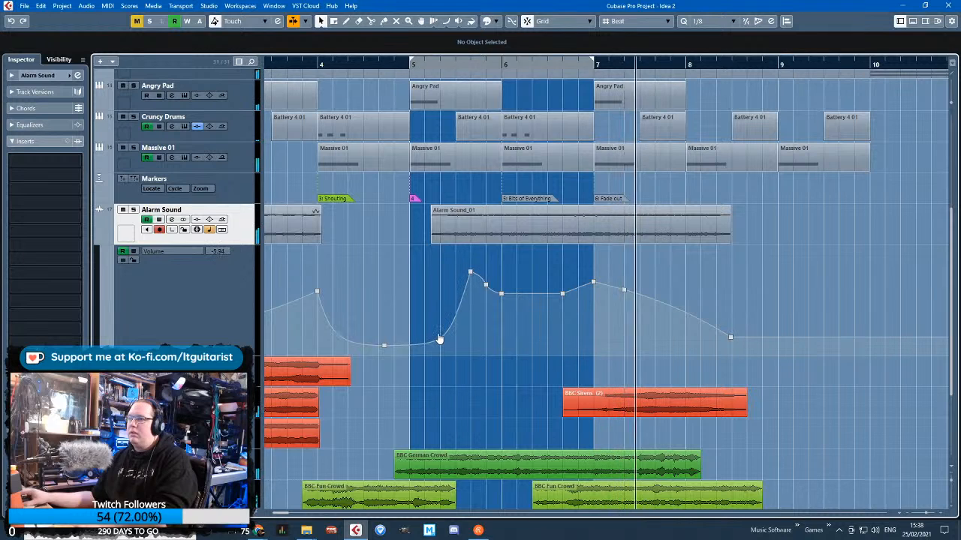
Delete the extra volume point just past bar 7 and bow the fade-out curve upward
left_click(624, 290)
key("Delete")
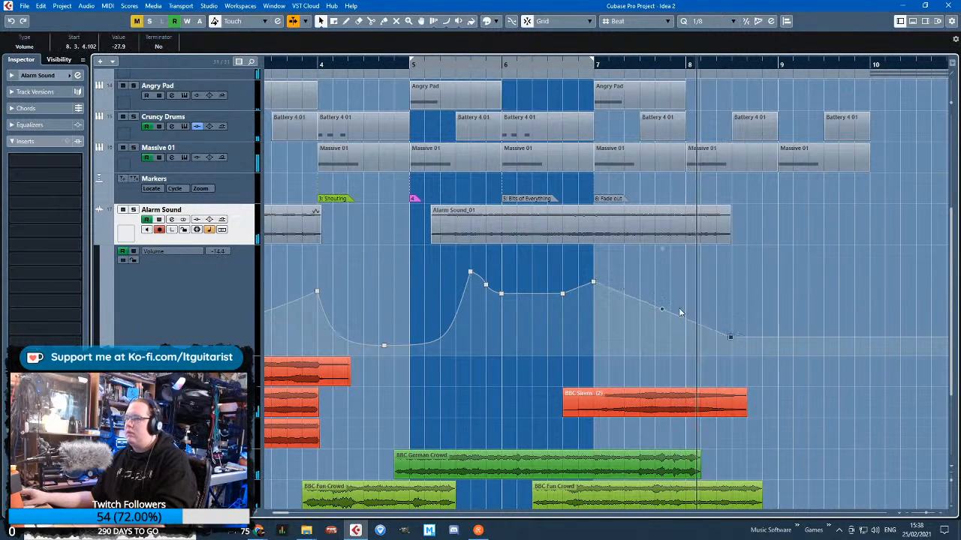
left_click_drag(679, 311, 676, 300)
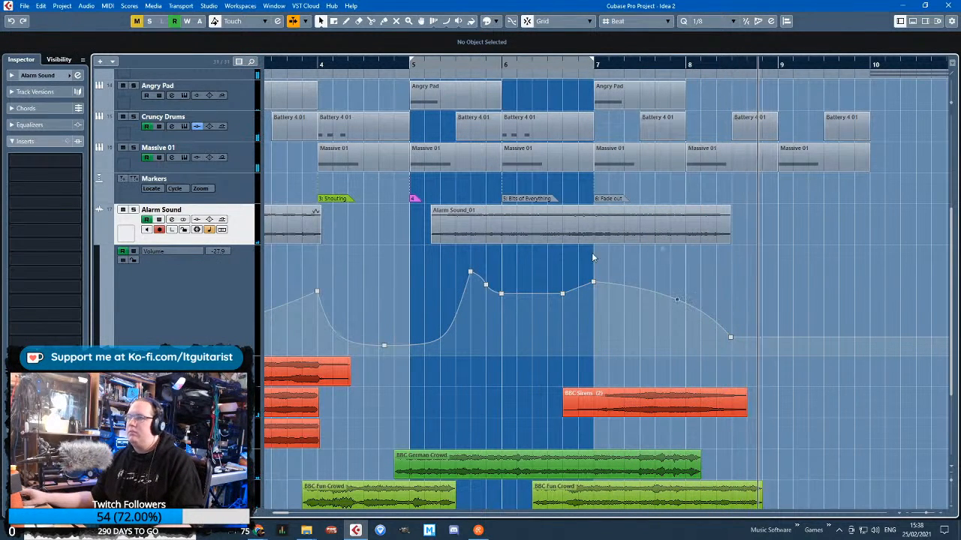
Play from bar 5 and lower the flat volume section between 6.1 and 6.5.1 to about -11.5
left_click(435, 65)
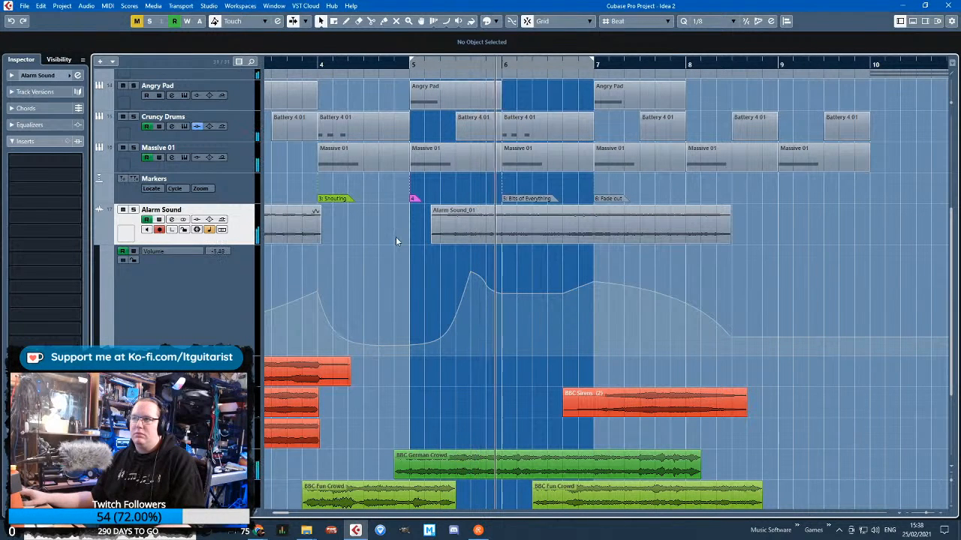
left_click(559, 308)
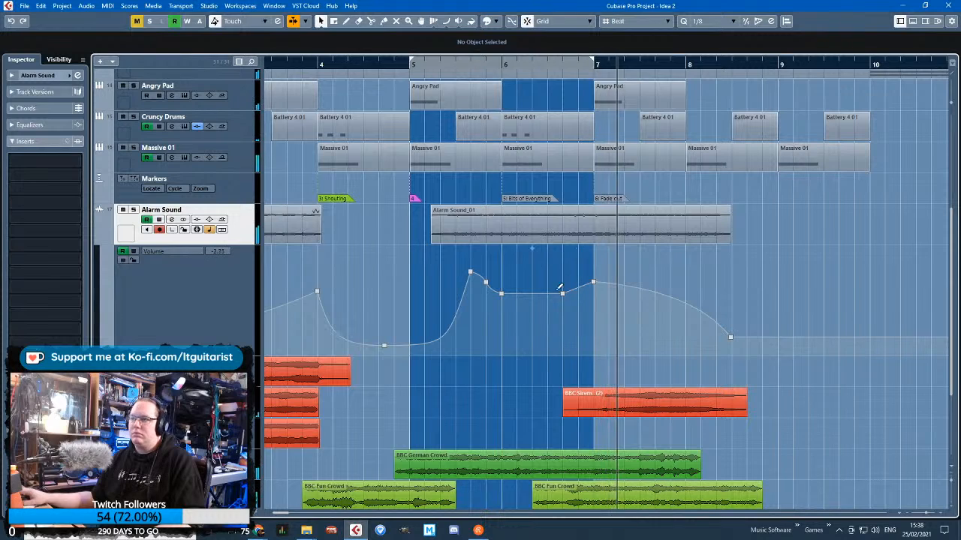
left_click_drag(503, 295, 501, 308)
left_click_drag(562, 297, 564, 315)
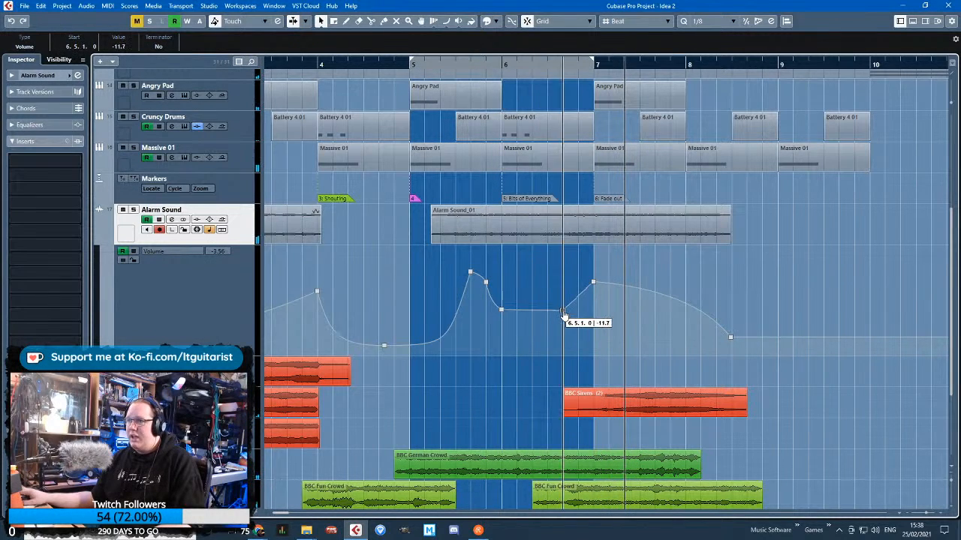
Lower the volume point between the bar 5 peak and bar 6 for a smoother drop, and play the passage back
scroll(523, 299, "up", 3)
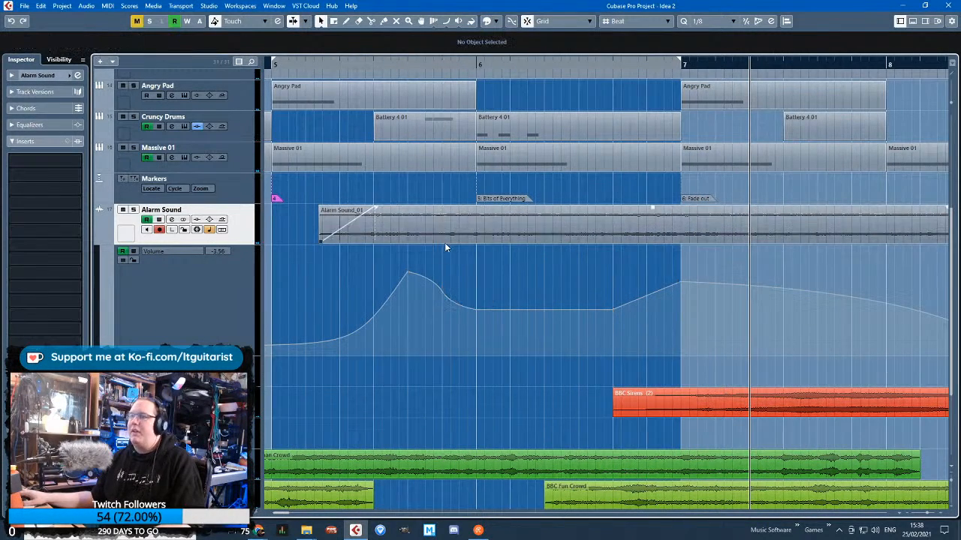
scroll(445, 242, "down", 3)
left_click(381, 64)
key("space")
scroll(428, 195, "up", 3)
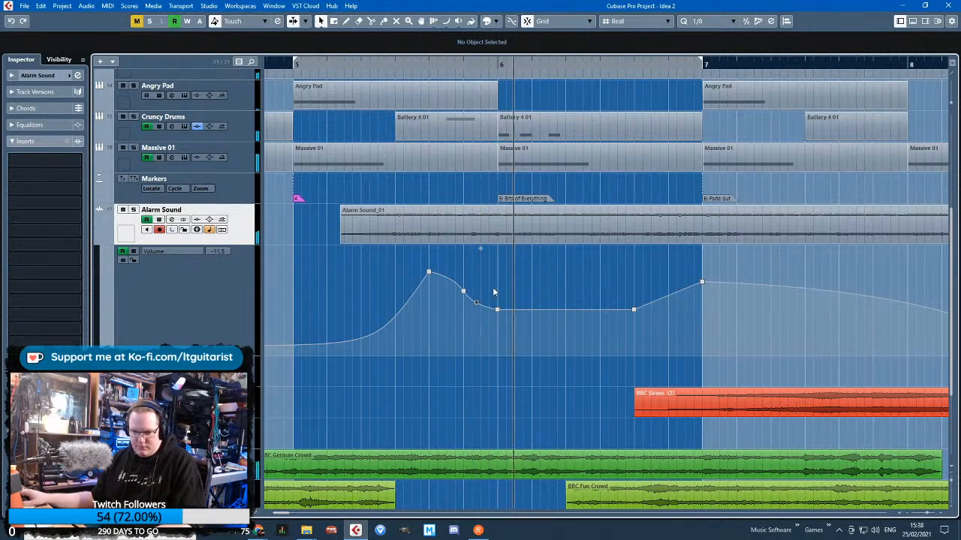
key("g")
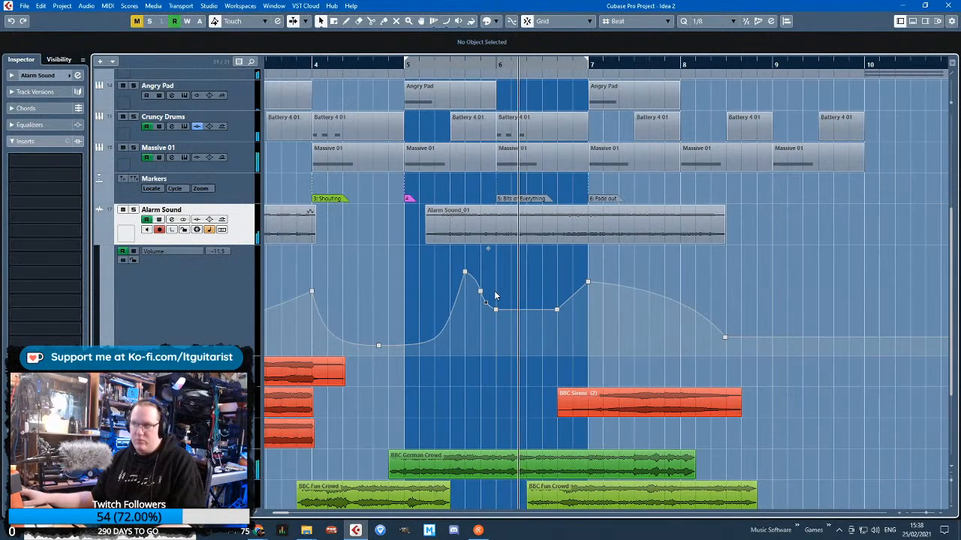
Switch the Alarm Sound track's automation lane to the standard panner's left-right pan and add a point at 5.3.1
left_click(168, 250)
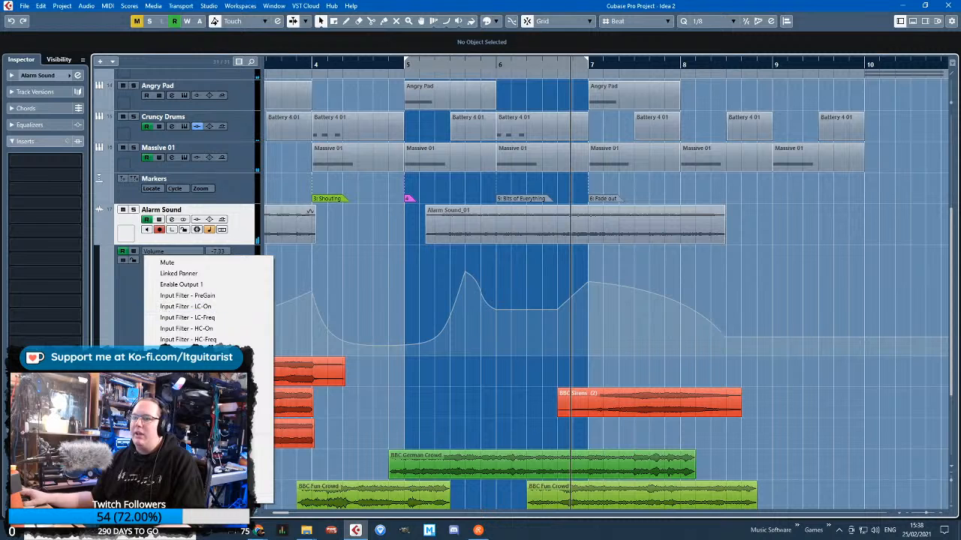
left_click(210, 383)
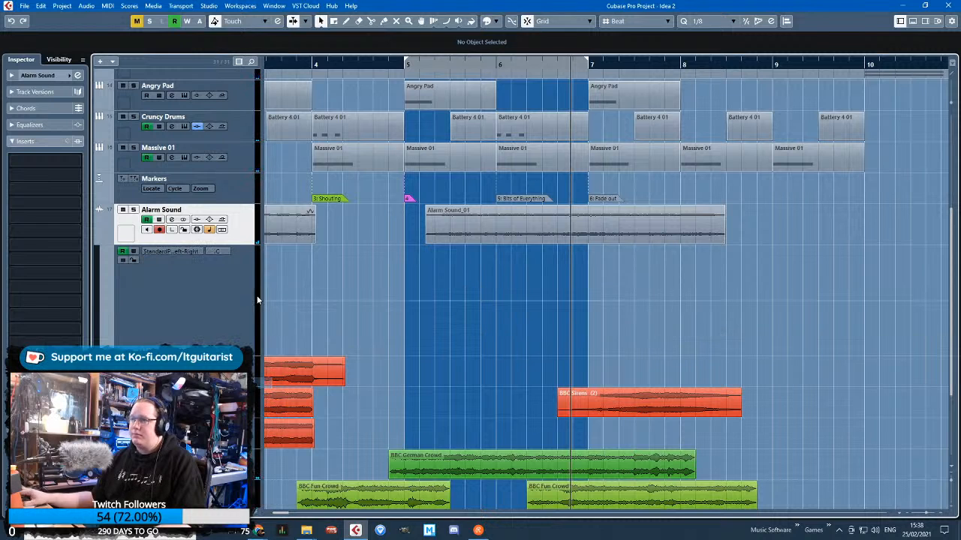
left_click(433, 300)
Show all used automation for the selected Alarm Sound track and make its volume lane taller
right_click(259, 228)
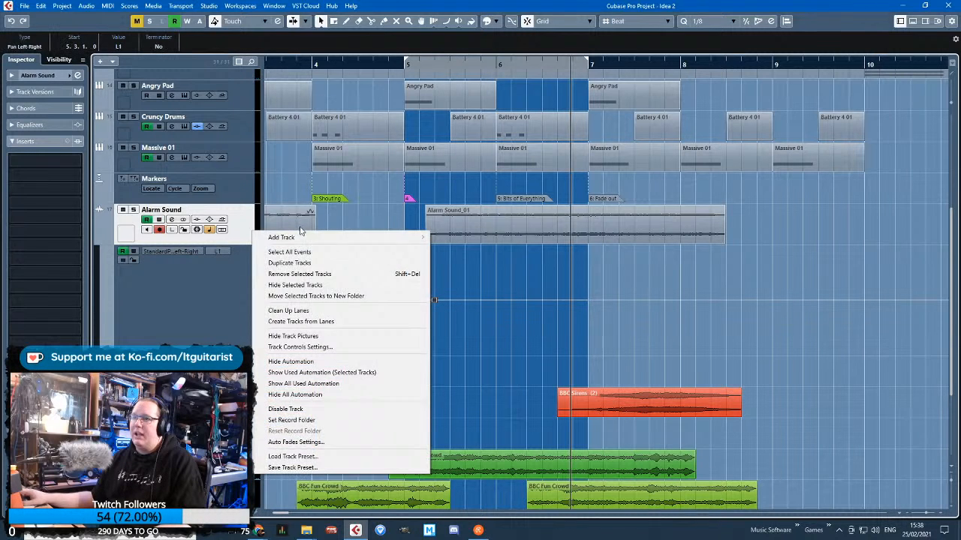
left_click(358, 369)
scroll(485, 359, "down", 3)
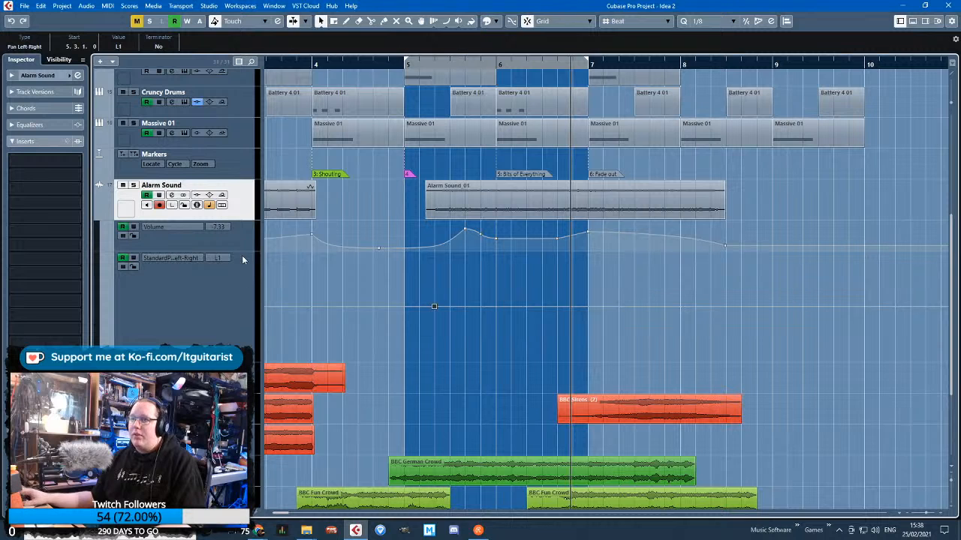
left_click_drag(242, 252, 242, 303)
Move the pan point to bar 5 at R64, add one at bar 6 at L92, and curve the line between them
scroll(466, 371, "up", 3)
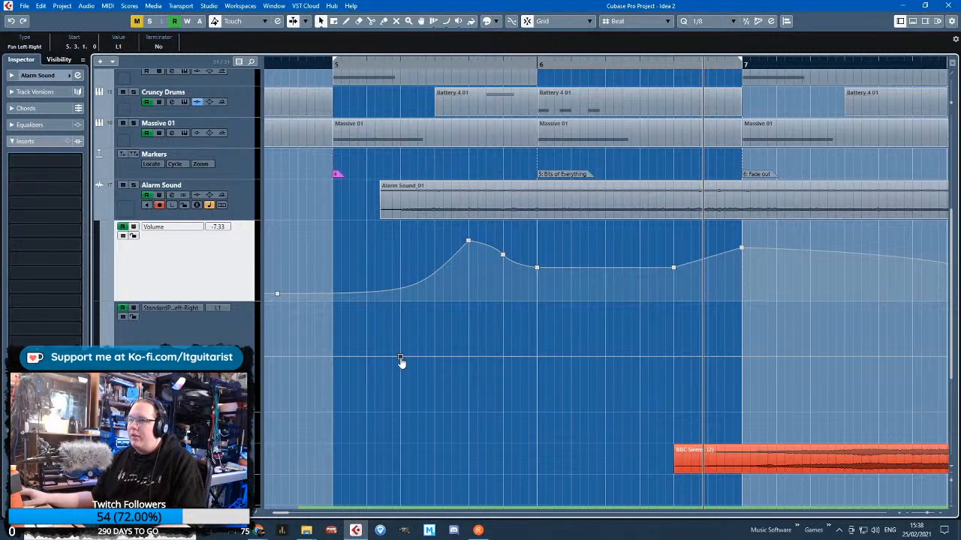
left_click_drag(400, 358, 345, 396)
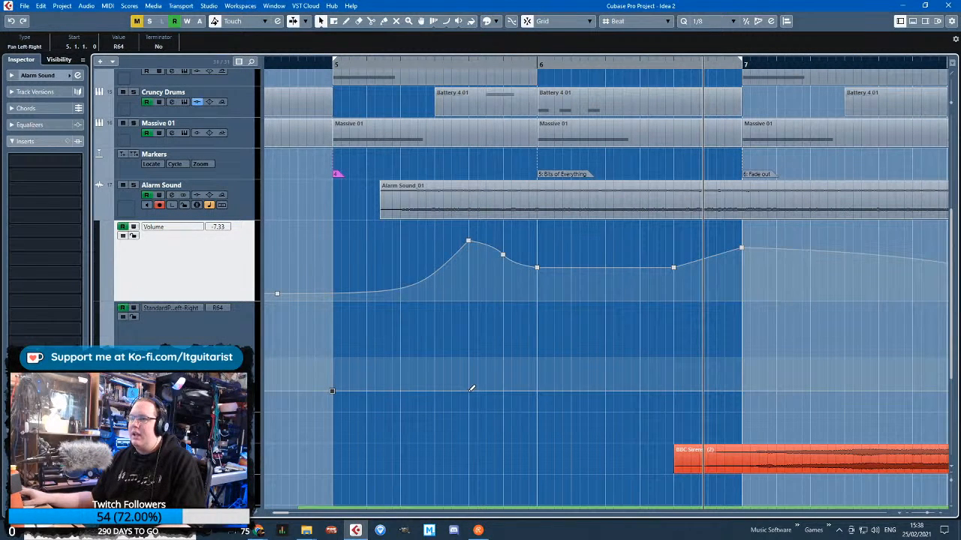
left_click_drag(471, 388, 536, 306)
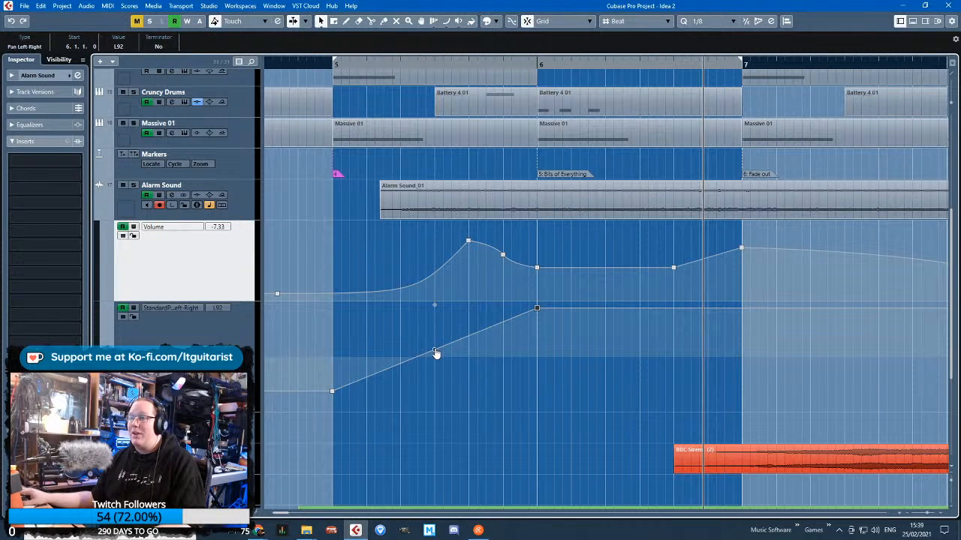
left_click_drag(436, 353, 463, 360)
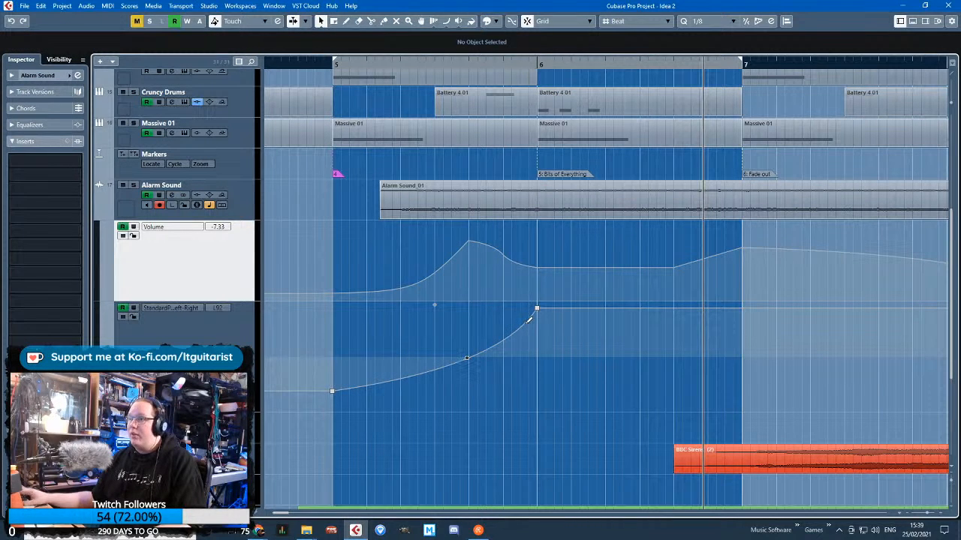
Continue the pan automation with points at 6.5.1 slightly nearer centre, far right early in bar 7, and R36 at 8.4.1
left_click_drag(676, 315, 831, 376)
left_click(795, 398)
scroll(791, 397, "right", 3)
scroll(769, 378, "down", 3)
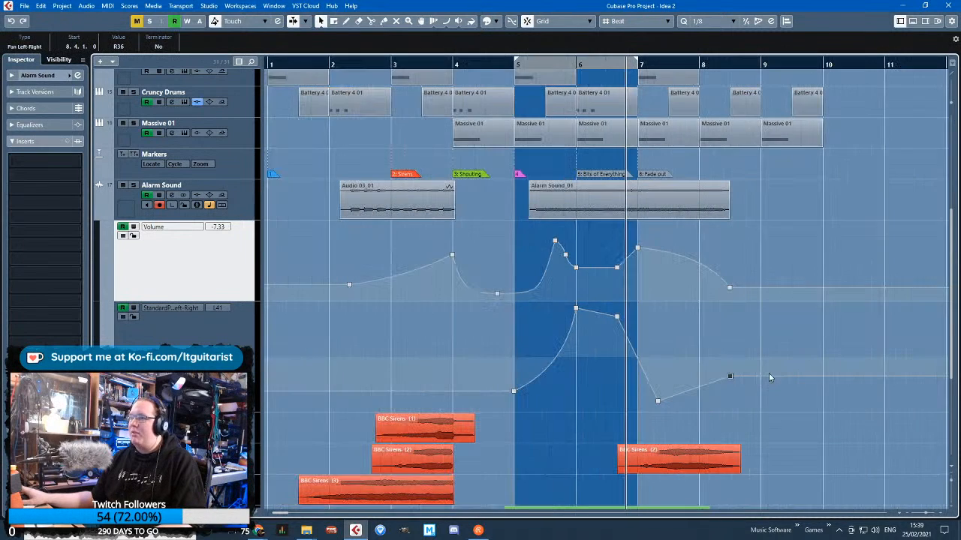
Solo the Alarm Sound track and play it from bar 5 to check the pan movement
left_click(507, 63)
key("space")
scroll(605, 275, "up", 3)
key("s")
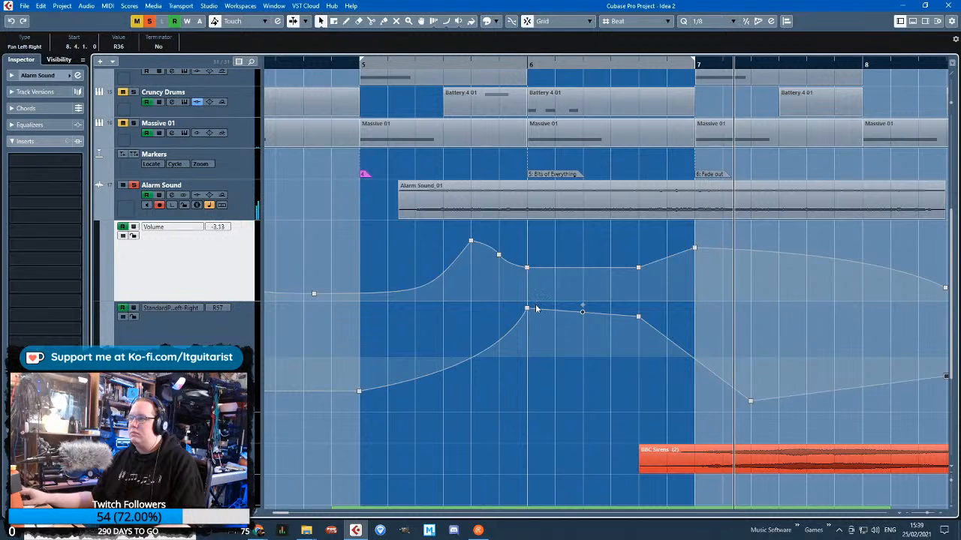
Bow the pan curve between early bar 7 and 8.4.1 and set its end point to R18
scroll(536, 308, "down", 2)
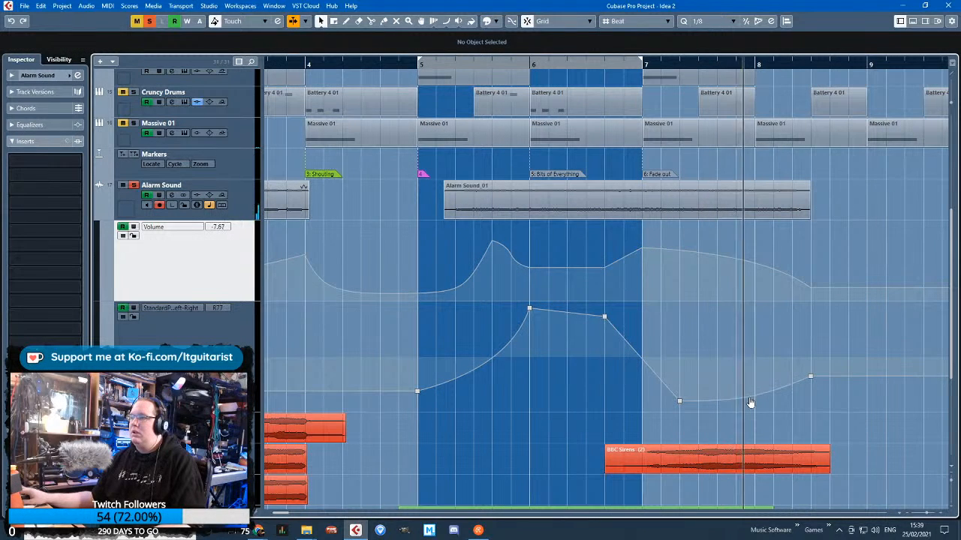
left_click(752, 401)
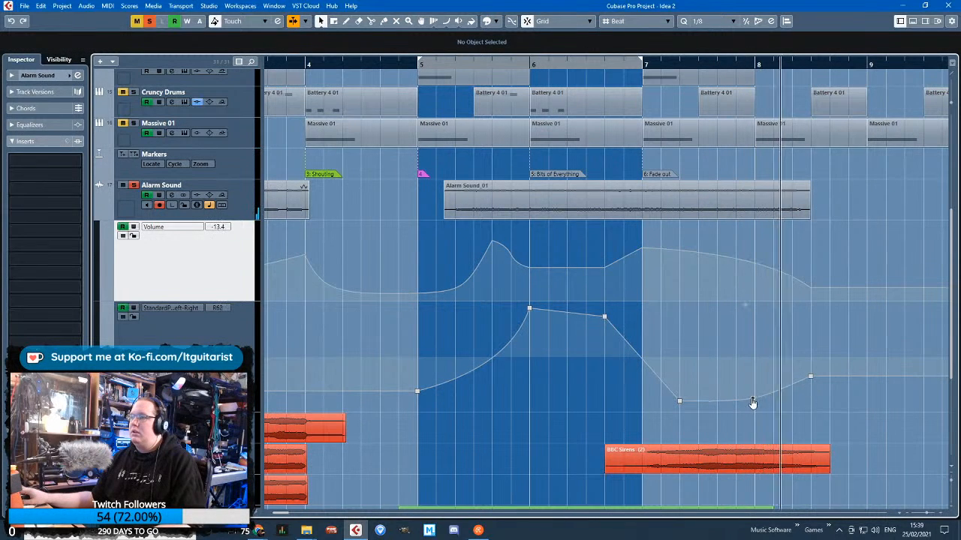
left_click(810, 376)
left_click_drag(811, 382, 778, 369)
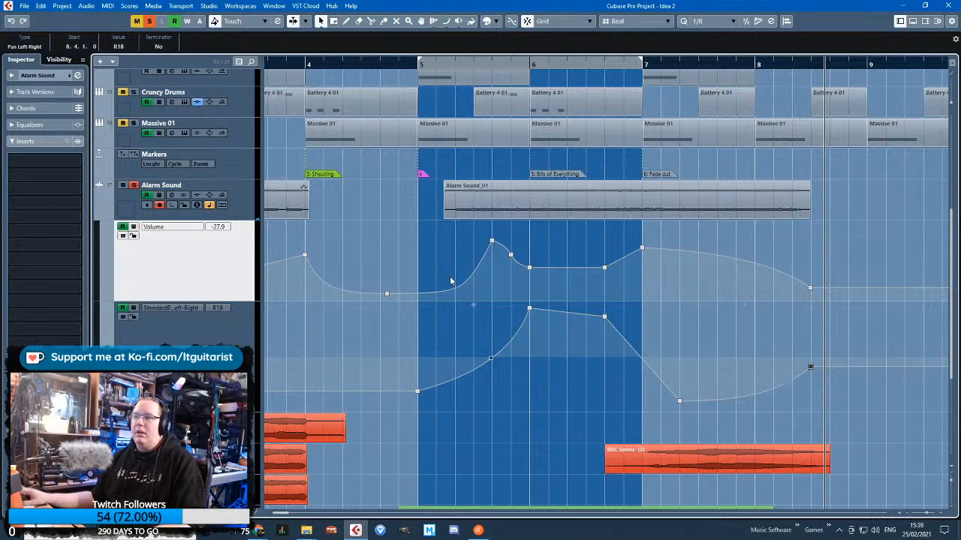
Play the full mix from bar 5 with Alarm Sound unsoloed, and hide the track's automation lanes
left_click(415, 66)
key("space")
left_click(133, 186)
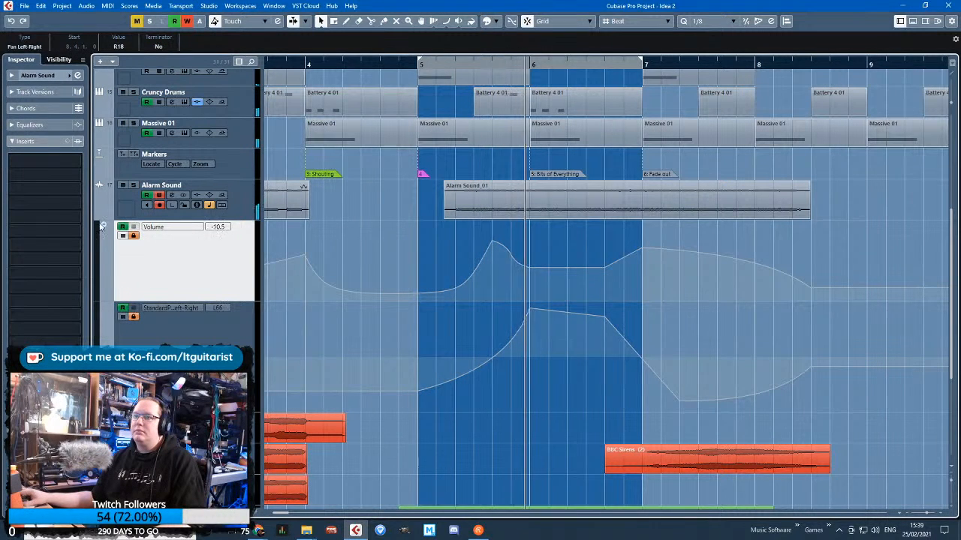
left_click(97, 216)
key("g")
key("g")
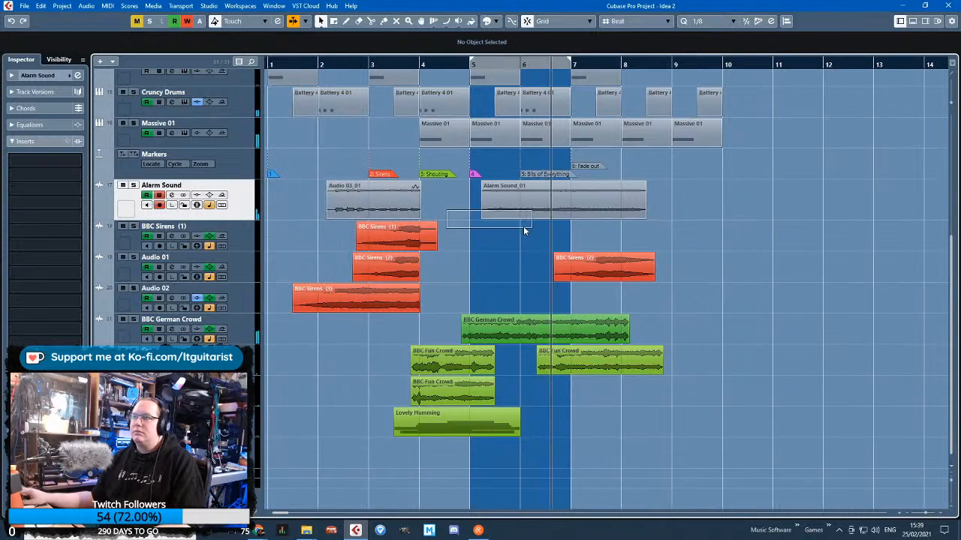
key("g")
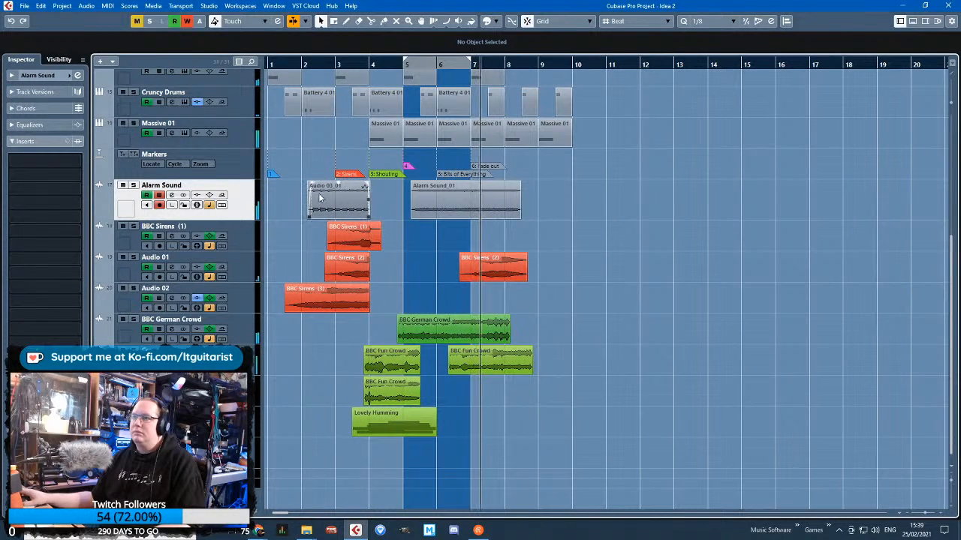
scroll(388, 143, "up", 6)
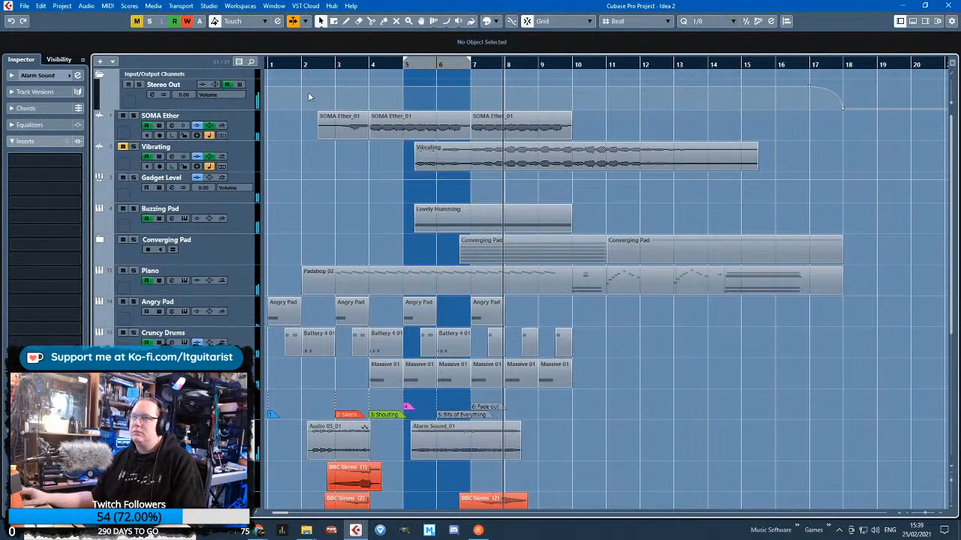
scroll(497, 191, "down", 6)
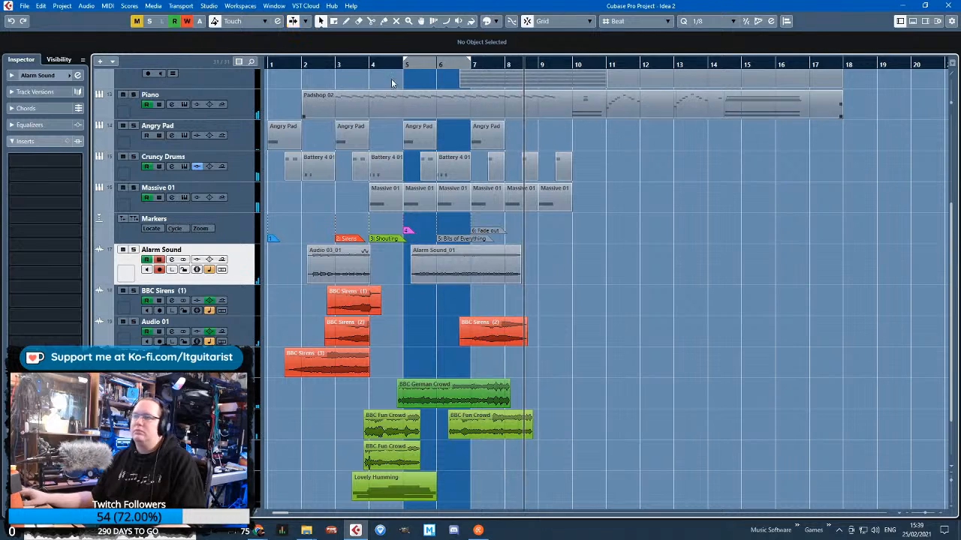
Move the playback position back near the start of the arrangement and start playback
left_click(369, 65)
left_click_drag(369, 65, 169, 79)
key("g")
key("g")
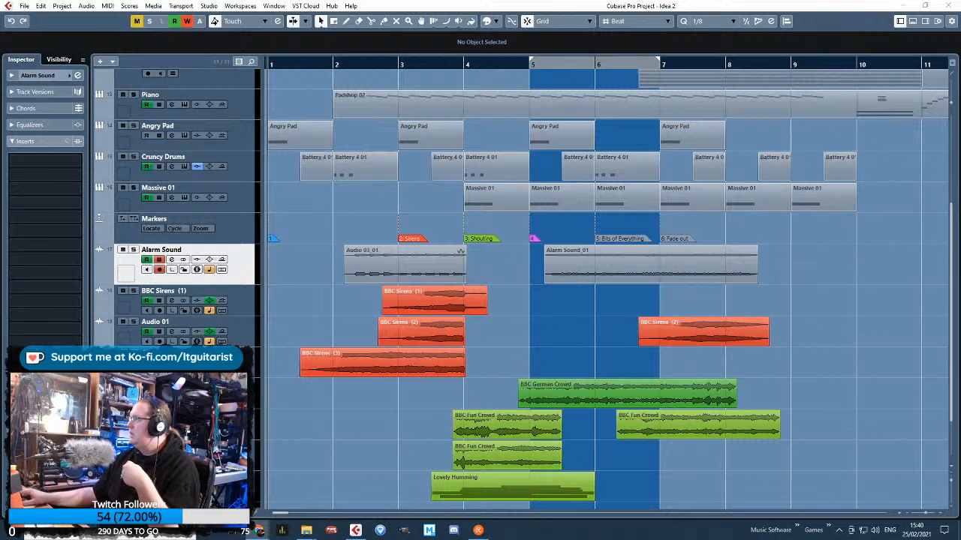
left_click(884, 272)
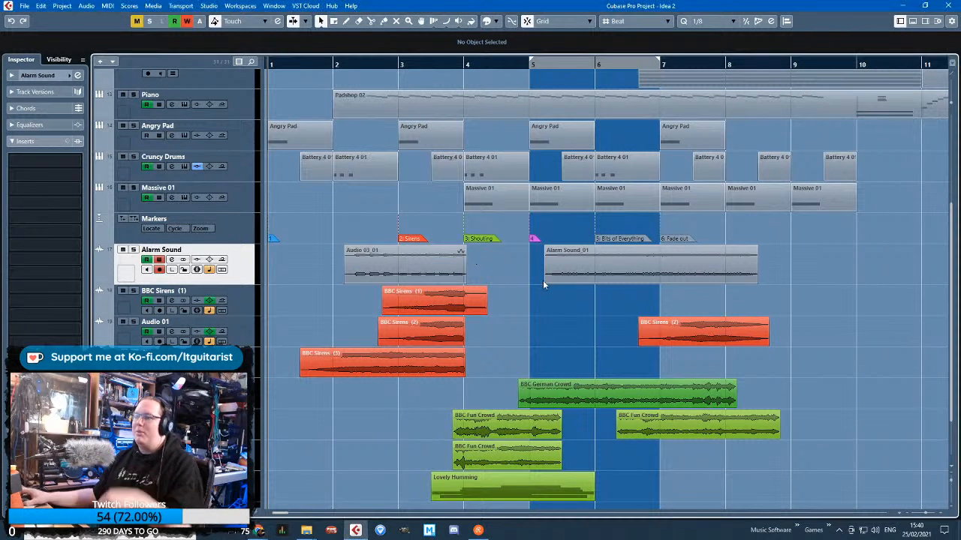
key("g")
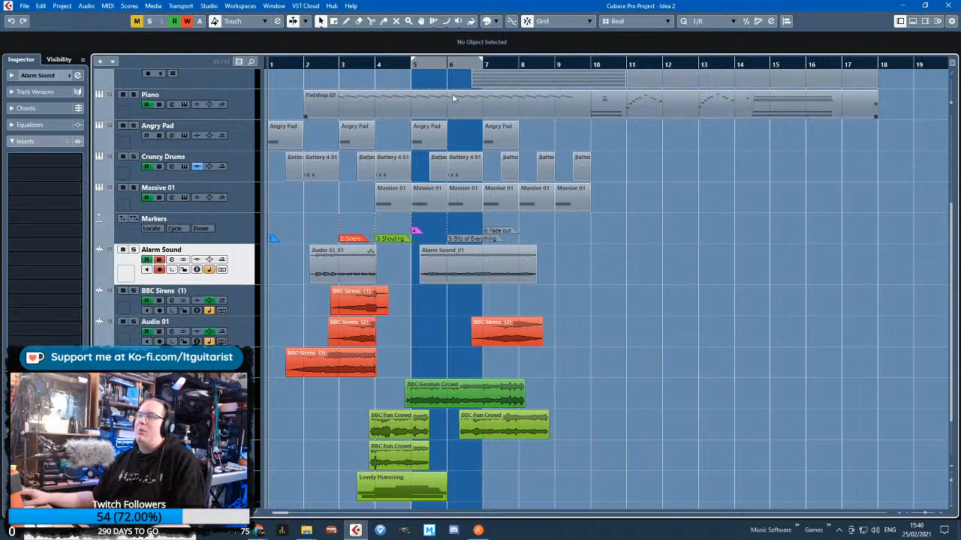
left_click_drag(457, 65, 283, 45)
left_click_drag(380, 54, 330, 65)
key("space")
Listen through the arrangement, checking how the alarm, siren and crowd clips sit with the drums and synth
scroll(329, 235, "up", 3)
scroll(328, 235, "up", 1)
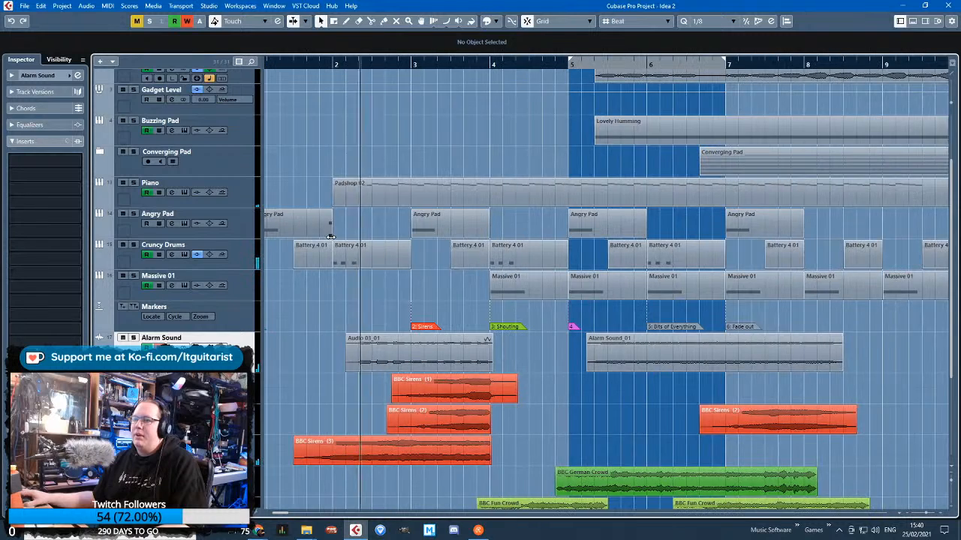
scroll(342, 229, "down", 5)
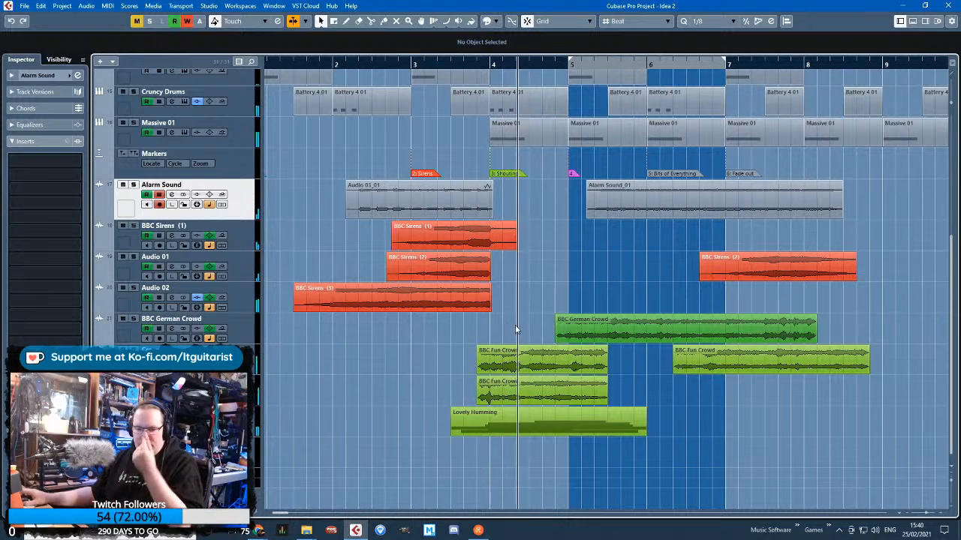
scroll(532, 334, "up", 1)
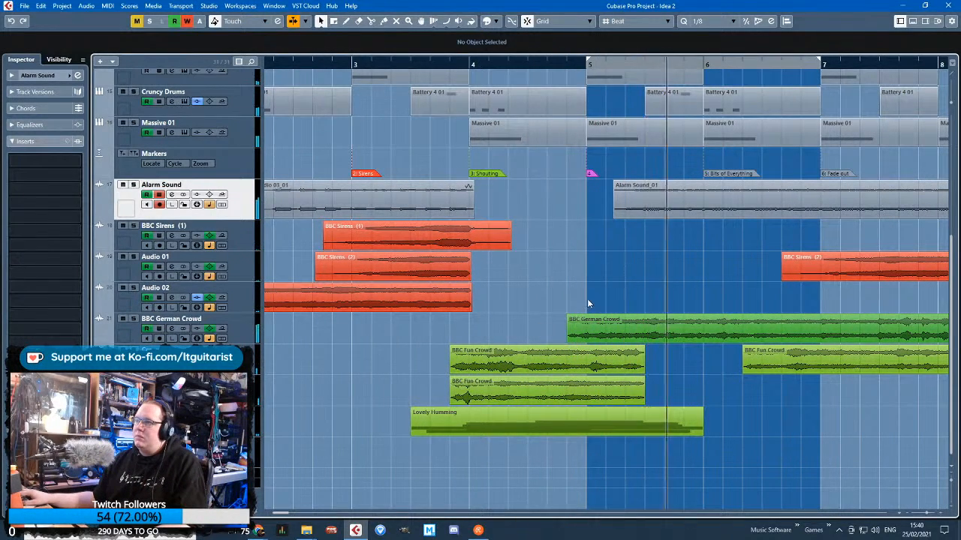
scroll(587, 302, "down", 2)
scroll(570, 302, "up", 3)
scroll(526, 318, "up", 3)
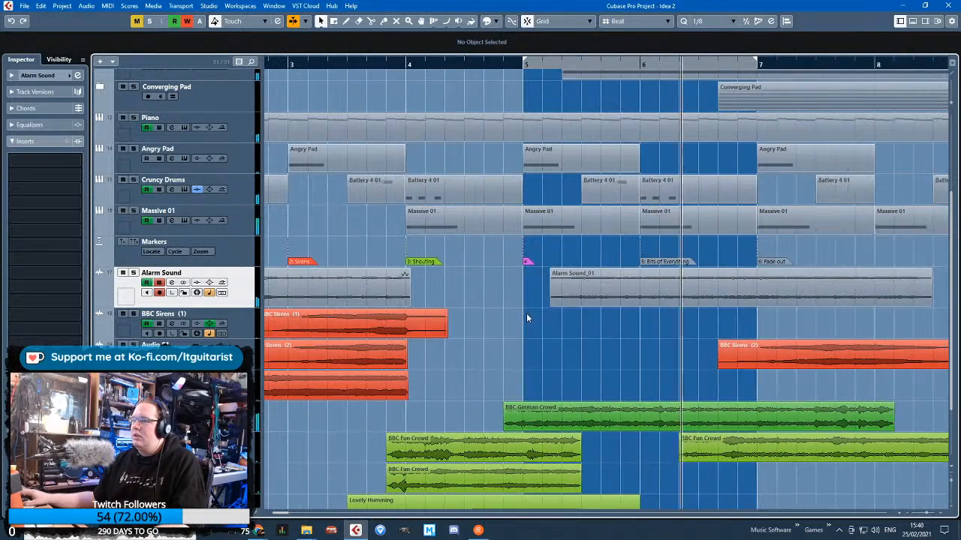
scroll(528, 319, "down", 3)
scroll(529, 319, "down", 2)
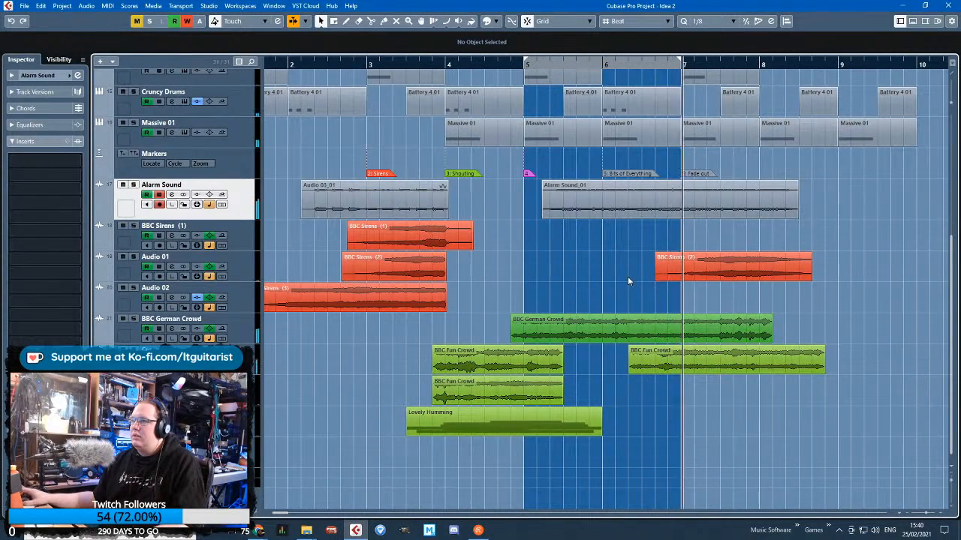
scroll(376, 342, "left", 2)
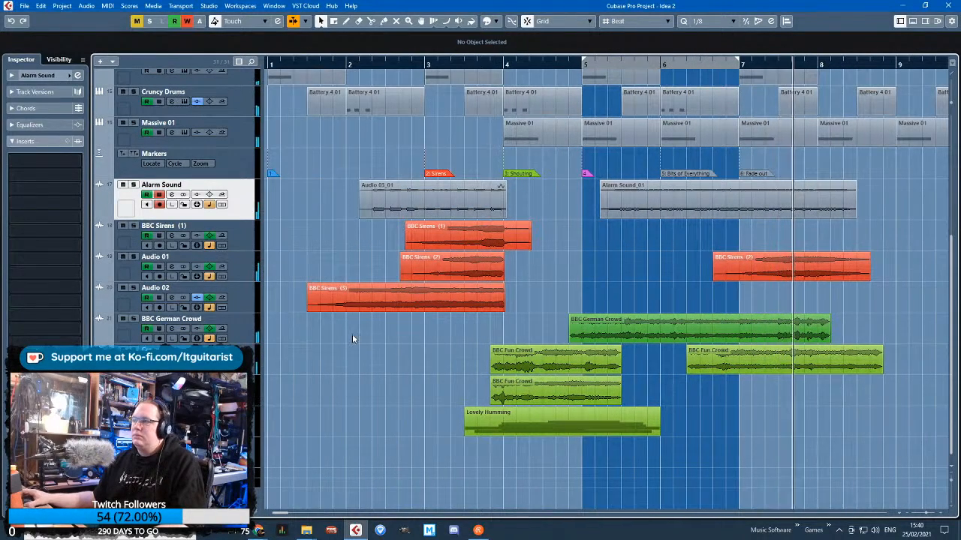
scroll(352, 334, "down", 2)
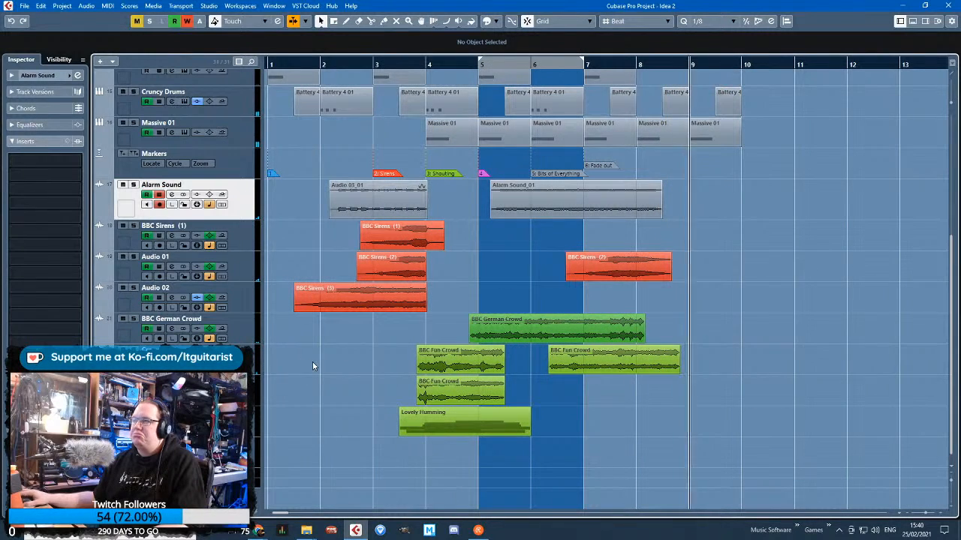
scroll(394, 365, "up", 3)
scroll(687, 439, "down", 2)
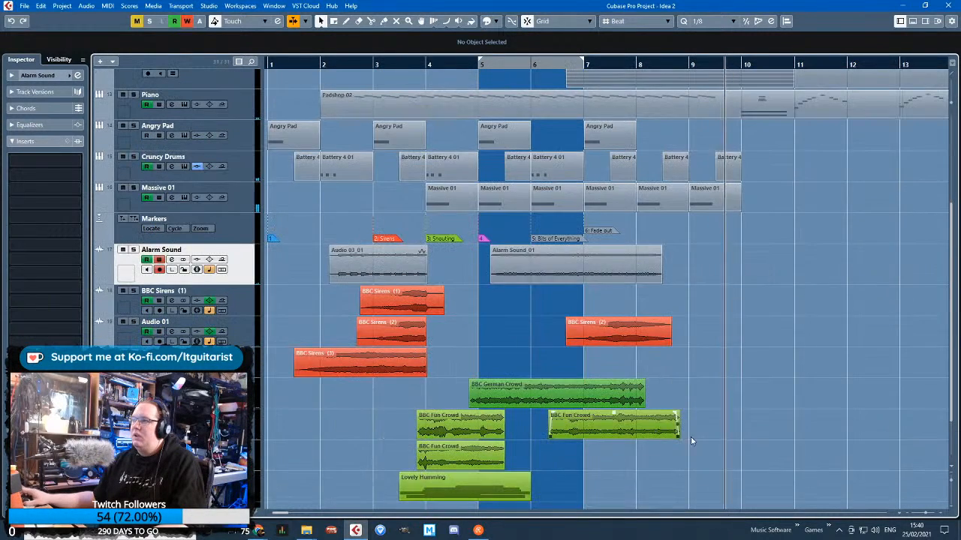
Unmute the Vibrating track and play the arrangement from bar 7
scroll(701, 435, "up", 1)
scroll(734, 300, "up", 1)
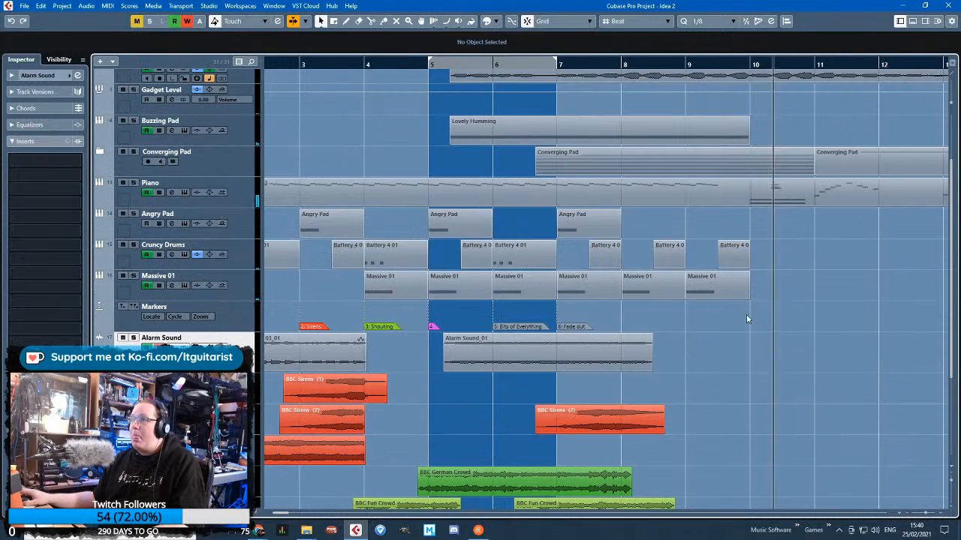
scroll(746, 314, "down", 4)
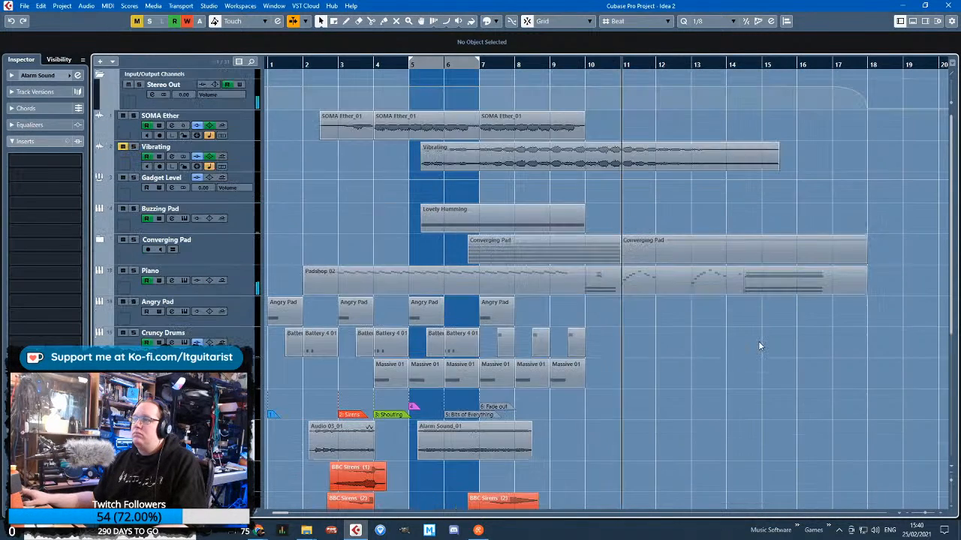
scroll(758, 341, "up", 2)
scroll(754, 341, "down", 2)
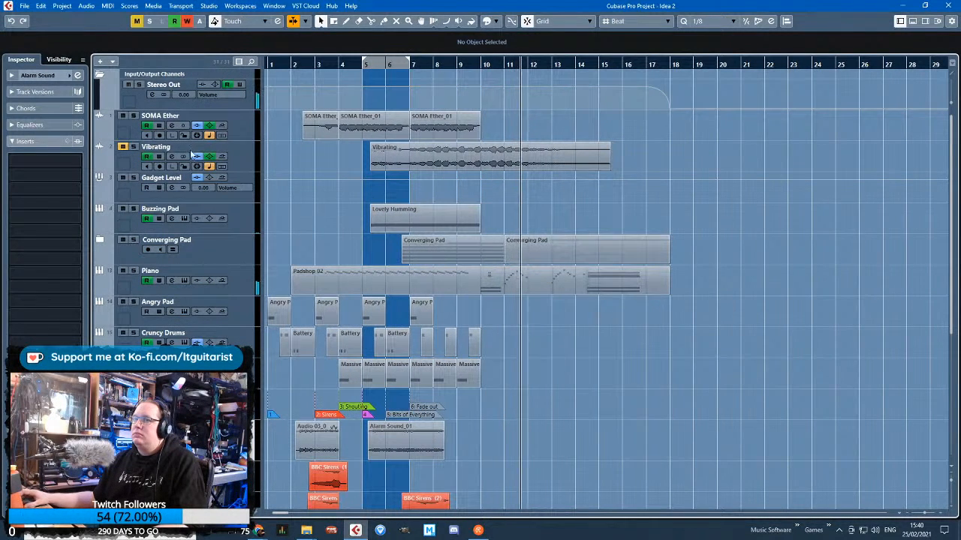
left_click(411, 65)
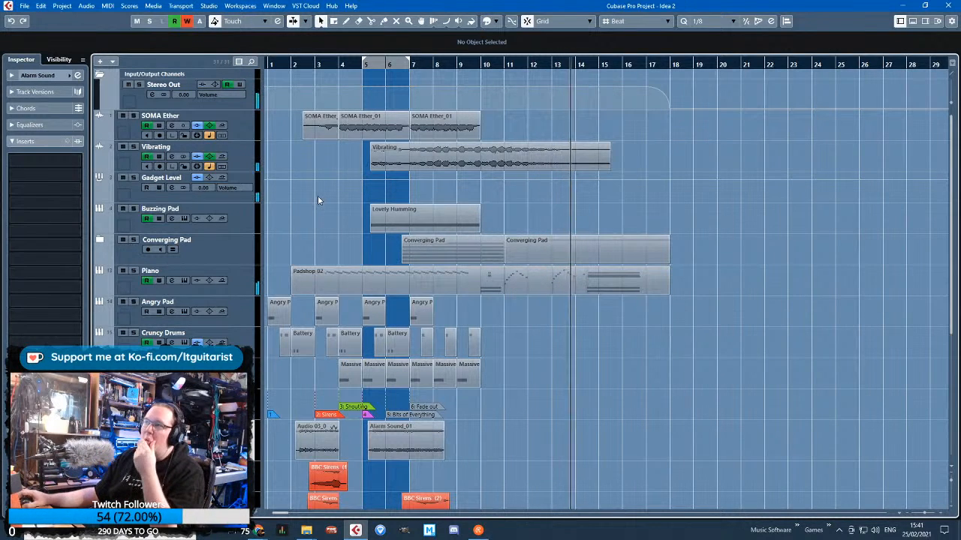
scroll(328, 186, "down", 5)
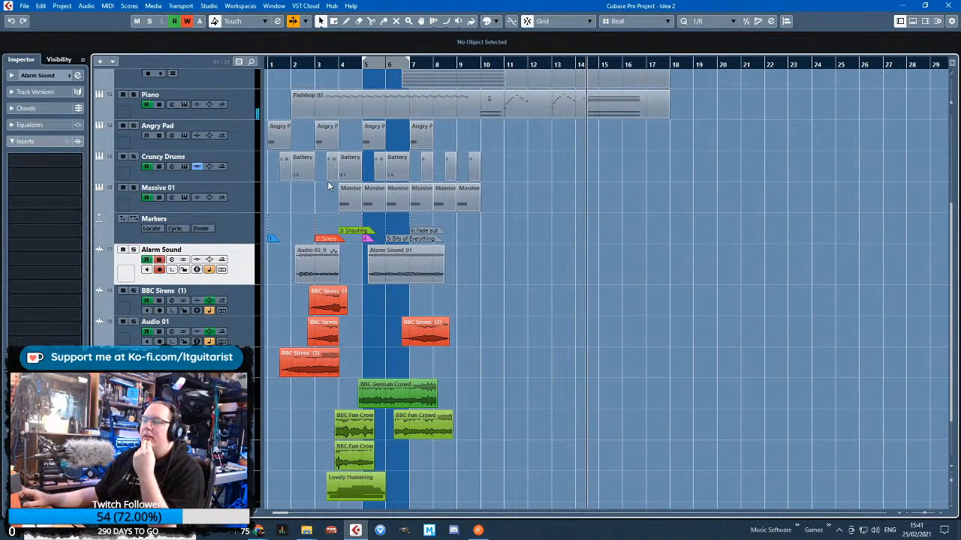
scroll(328, 184, "up", 5)
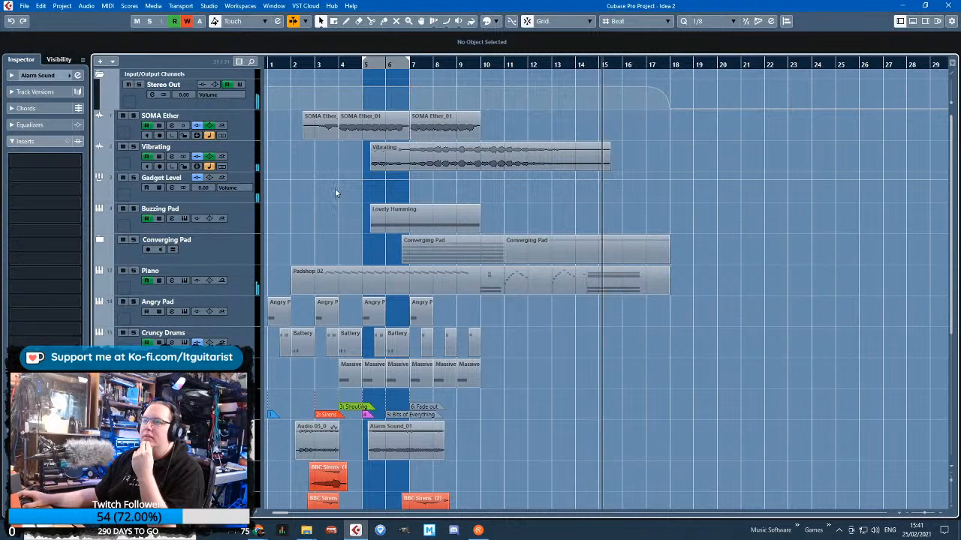
Show the Vibrating track's delay mix automation, lower its bar 11 point to 17.0%, and bring the bar 15 point down to about that level
left_click(100, 170)
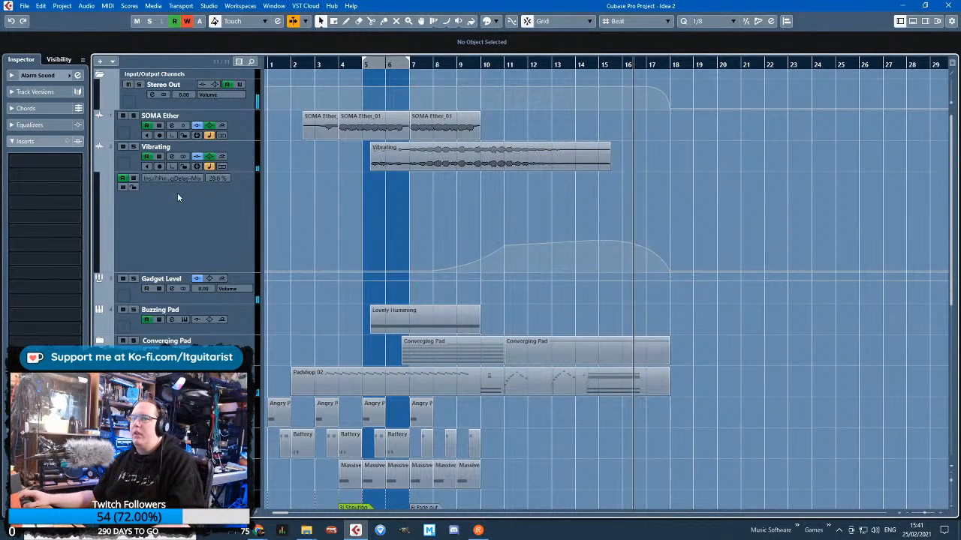
scroll(512, 259, "up", 2)
left_click(497, 255)
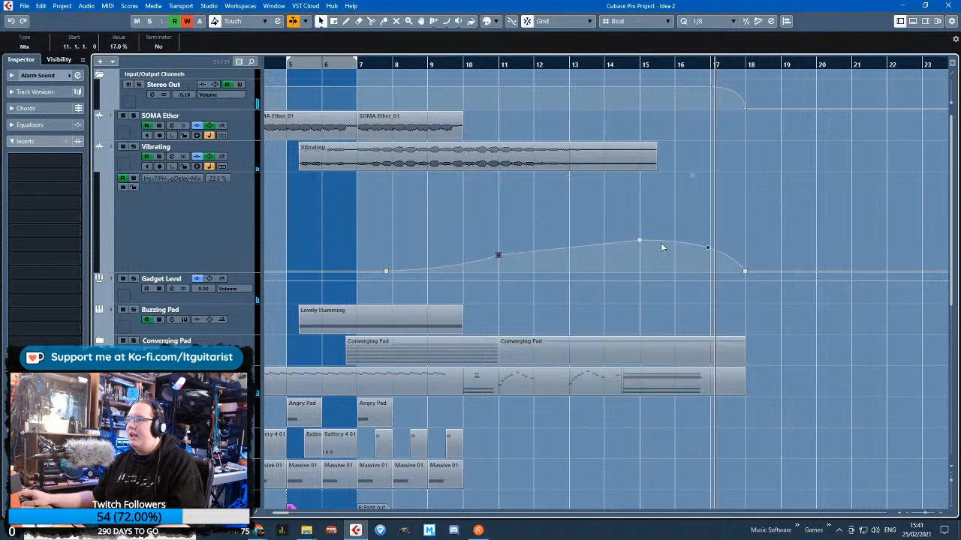
left_click_drag(638, 241, 639, 255)
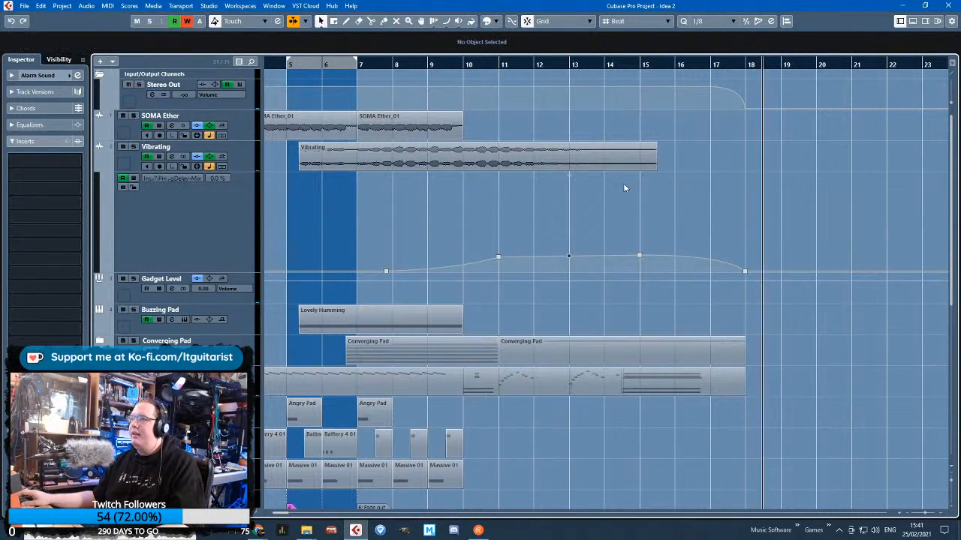
Play from bar 12 and shorten the Vibrating delay mix curve, moving its second plateau point to bar 13 and its zero point to 15.2.1
left_click(541, 67)
left_click_drag(639, 264, 569, 260)
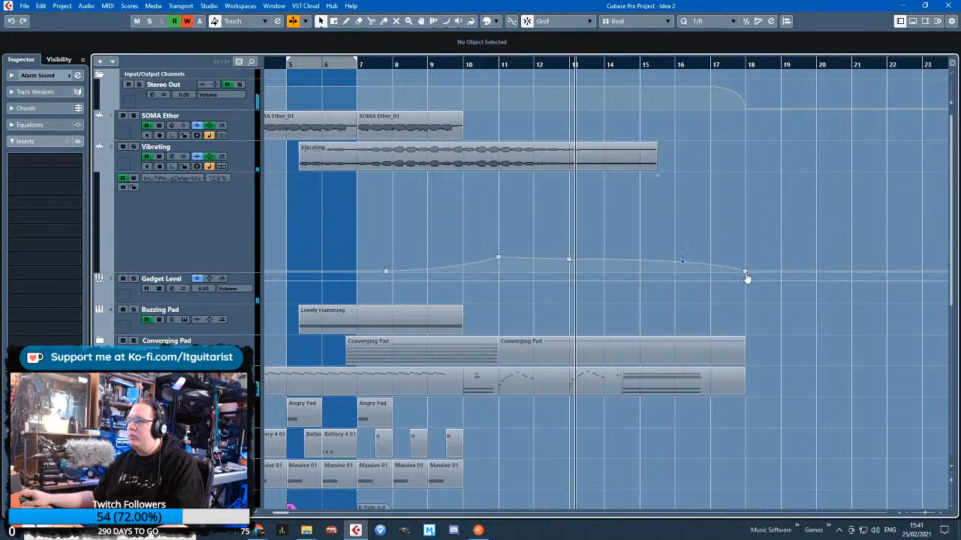
left_click_drag(744, 278, 646, 281)
scroll(561, 256, "up", 1)
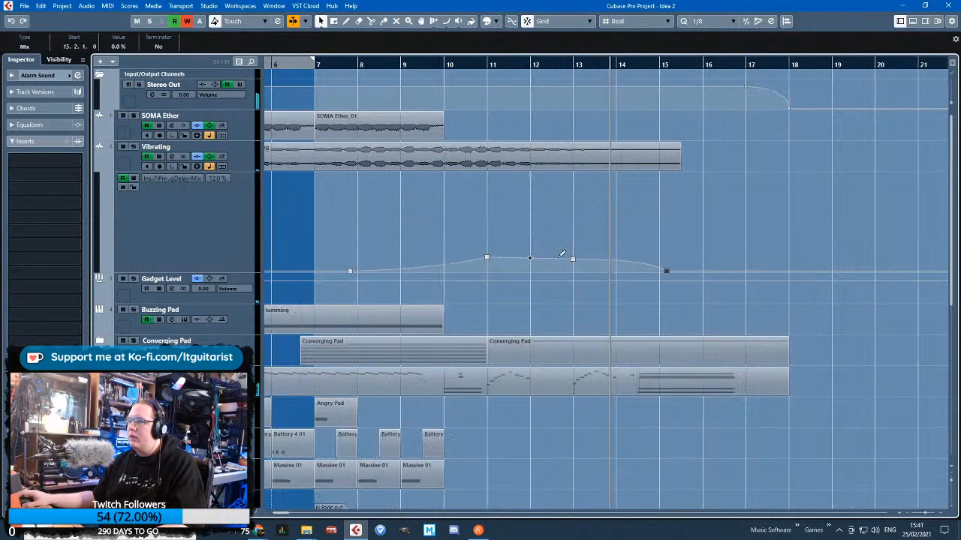
Fine-tune the Vibrating delay mix point at bar 13 level with the bar 11 point, at about 14.9%, and hide the automation lane
left_click(573, 261)
left_click_drag(574, 261, 575, 259)
left_click(551, 266)
scroll(535, 268, "down", 4)
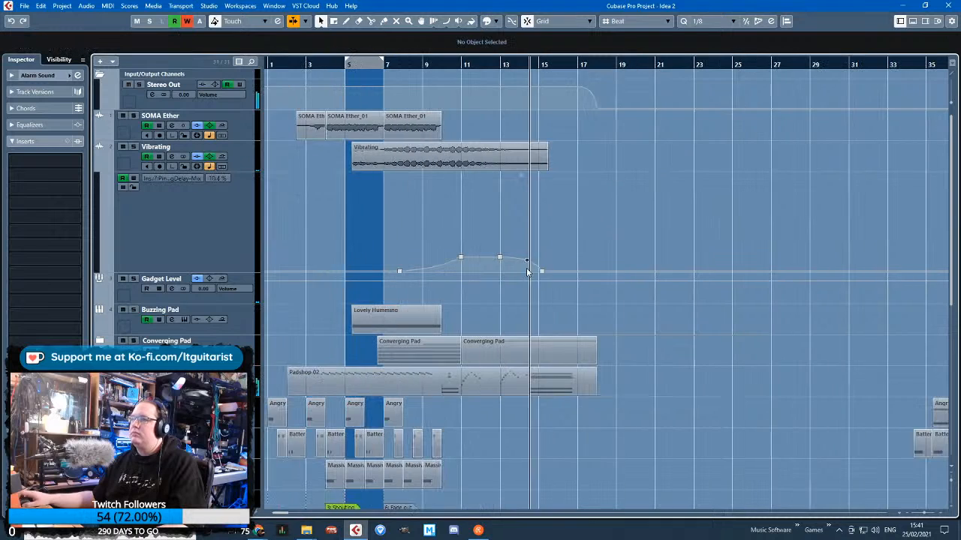
scroll(508, 254, "up", 3)
left_click(495, 260)
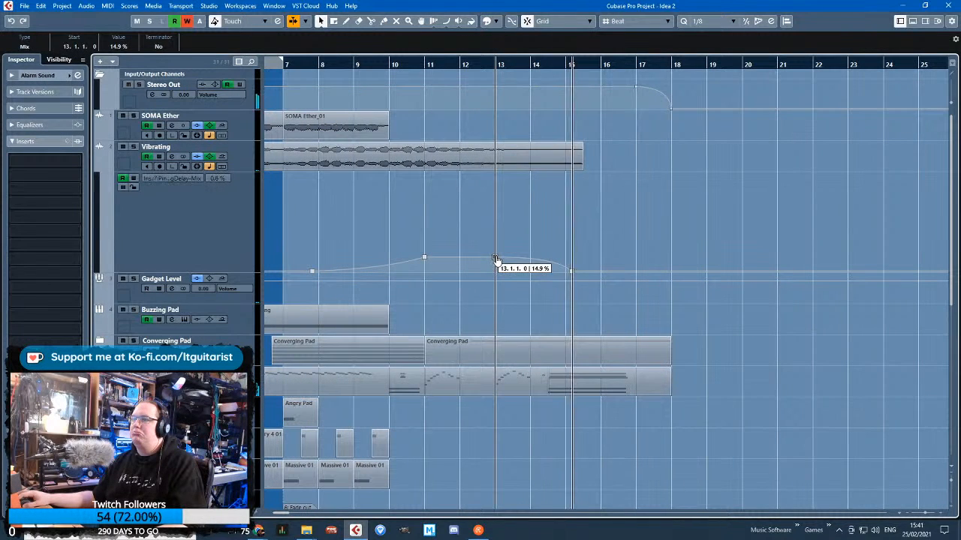
left_click(526, 240)
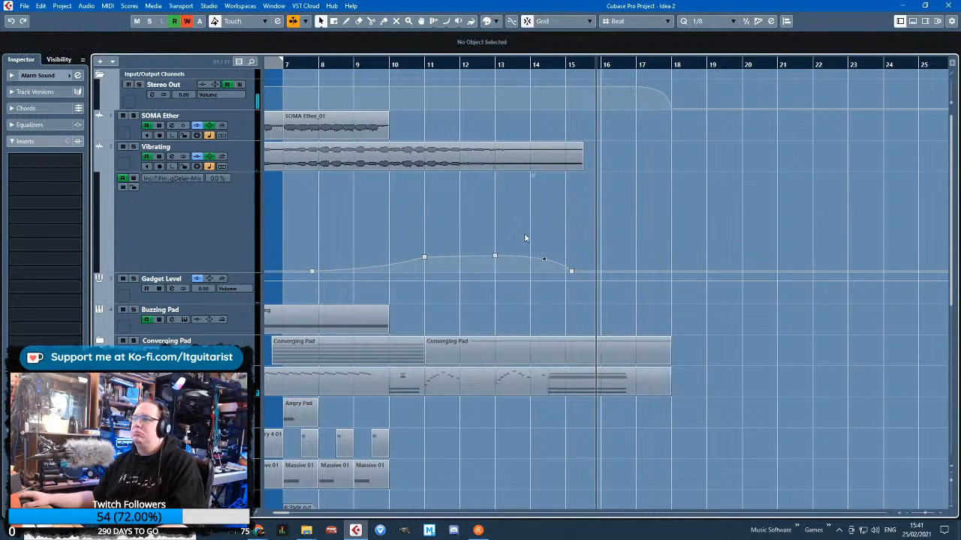
scroll(541, 277, "down", 2)
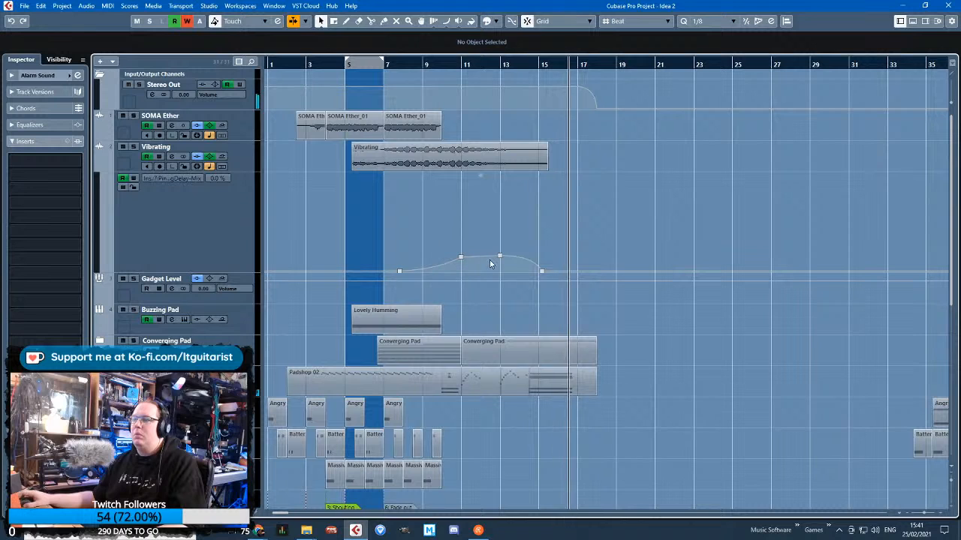
left_click(527, 260)
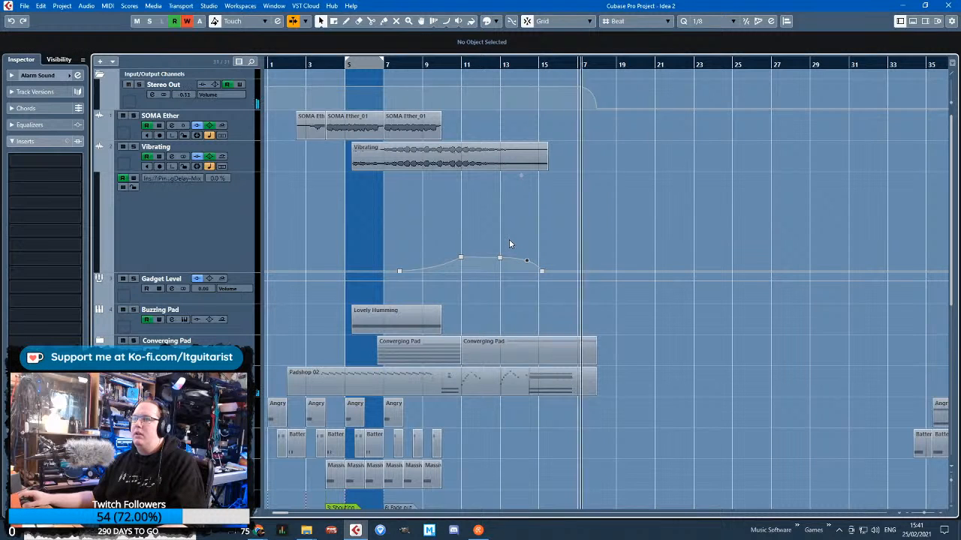
scroll(575, 369, "down", 2)
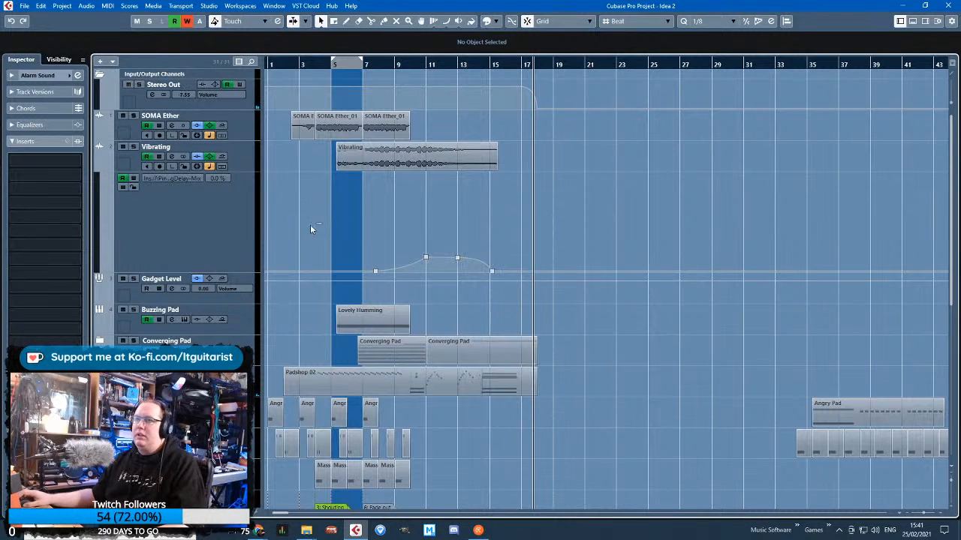
left_click(102, 163)
Move the Lovely Humming track from the end of the track list to directly beneath Buzzing Pad
scroll(315, 248, "up", 5)
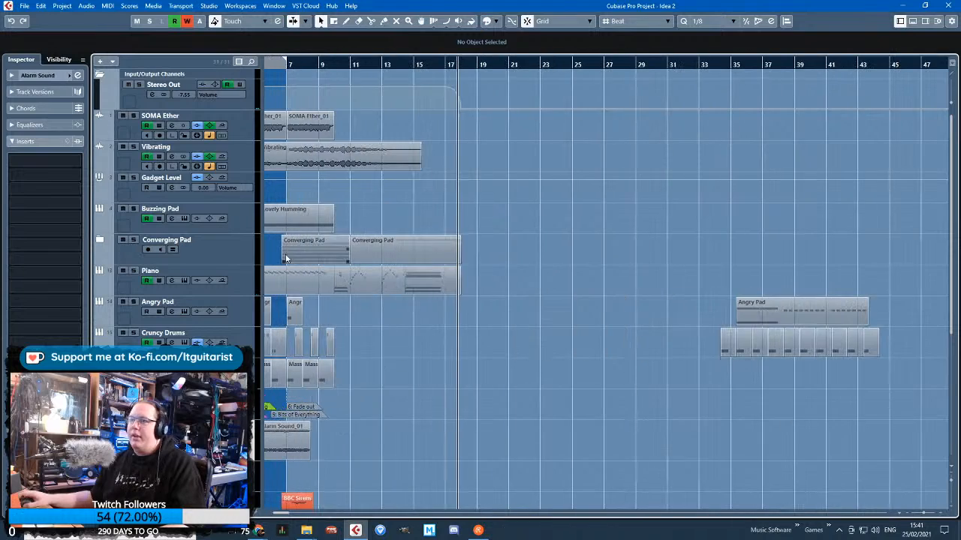
scroll(302, 253, "left", 1)
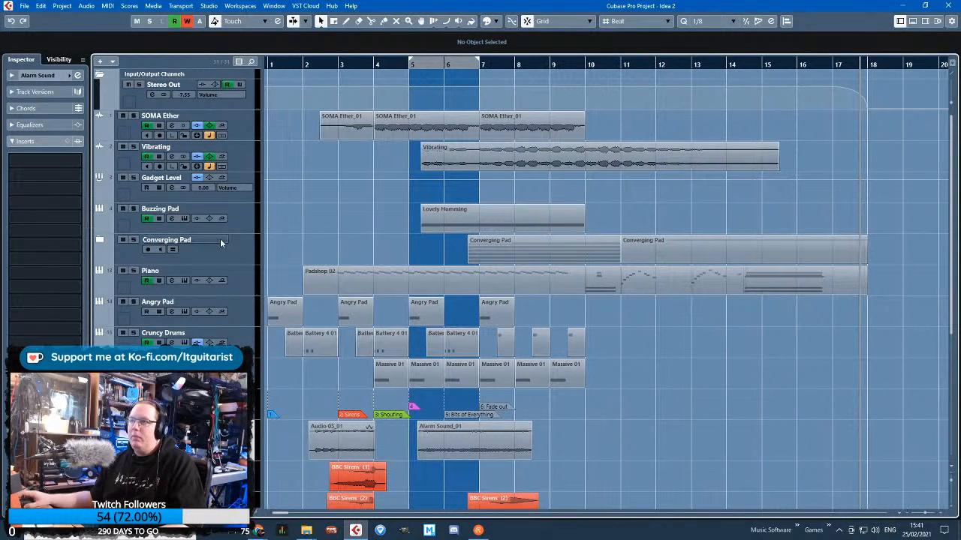
scroll(320, 252, "down", 3)
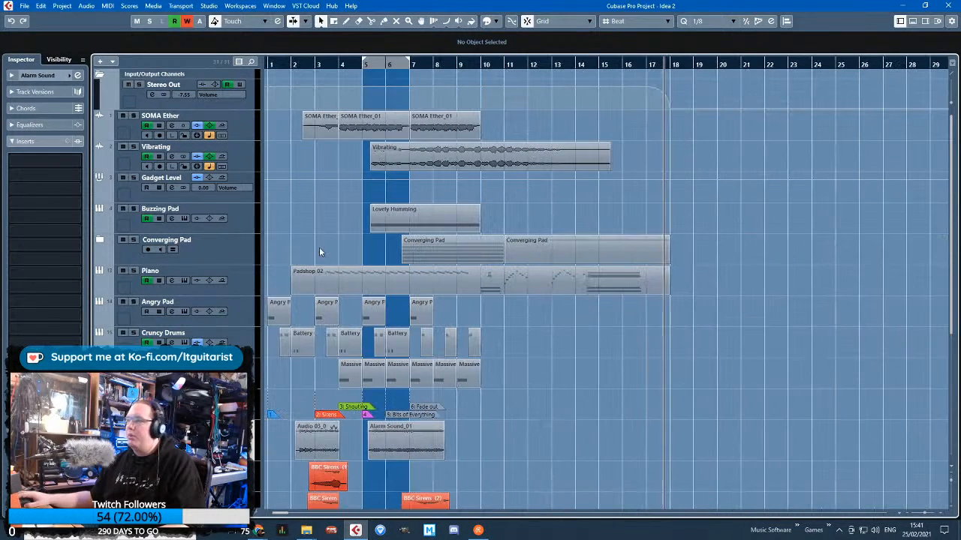
scroll(320, 252, "down", 3)
scroll(318, 263, "down", 2)
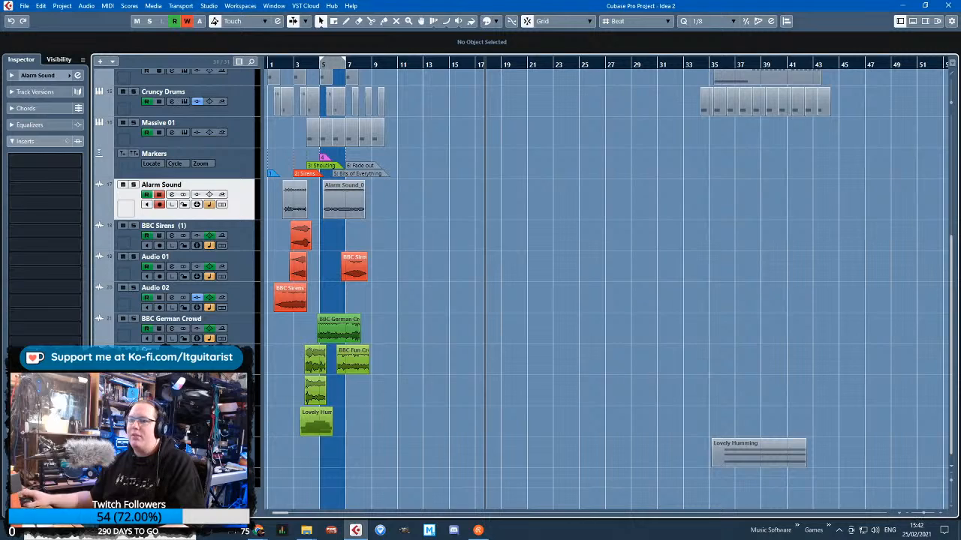
left_click(196, 452)
scroll(212, 84, "up", 5)
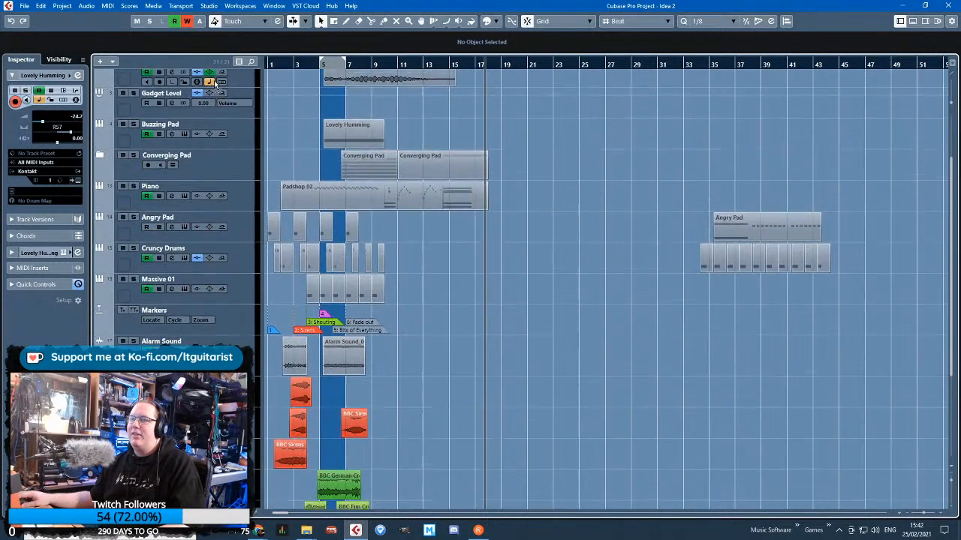
scroll(216, 84, "up", 3)
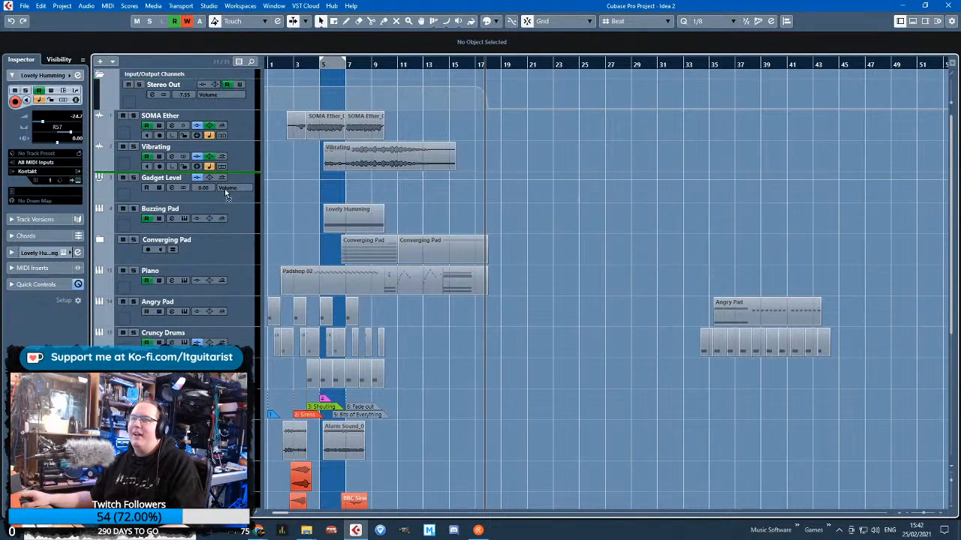
left_click_drag(225, 188, 247, 264)
Move the Lovely Humming clip from bar 35 to start at 8.6.1 and show the track's volume automation
scroll(308, 247, "up", 3)
scroll(292, 244, "down", 2)
left_click_drag(810, 252, 391, 251)
left_click(98, 259)
scroll(320, 260, "up", 3)
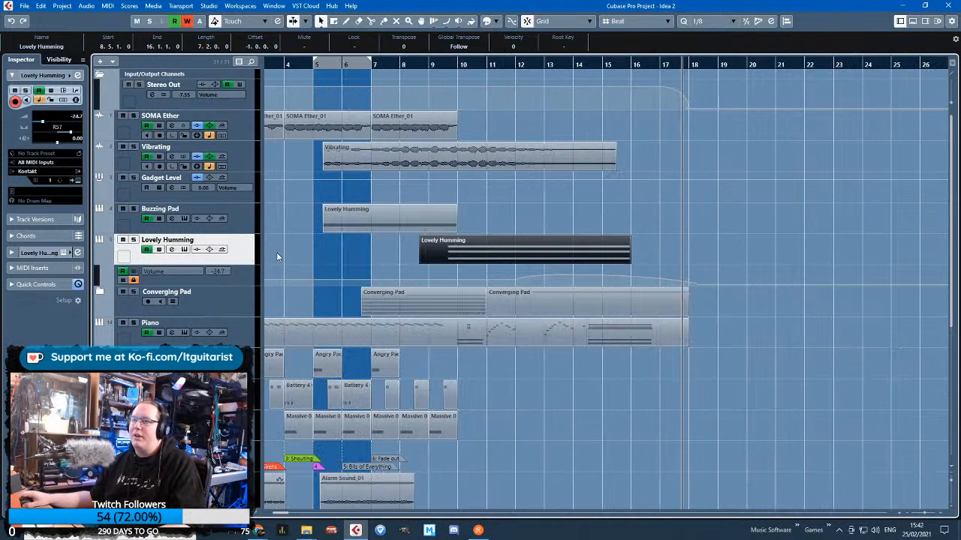
left_click_drag(277, 254, 170, 288)
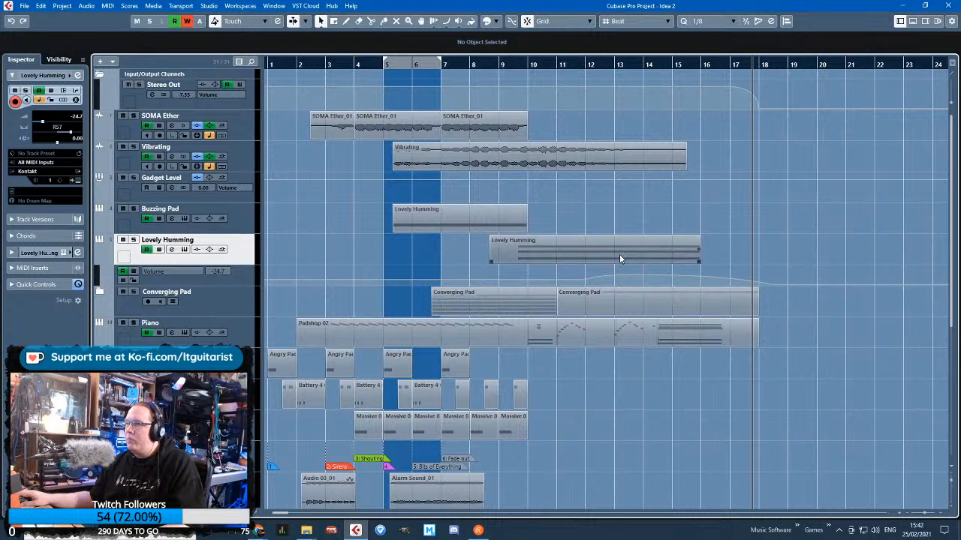
mouse_move(619, 259)
left_mouse_down()
mouse_move(668, 259)
mouse_move(627, 261)
left_mouse_up()
Solo Lovely Humming and reshape its volume automation, starting the rise at 10.5.1 and placing a lower peak at about bar 12
key("s")
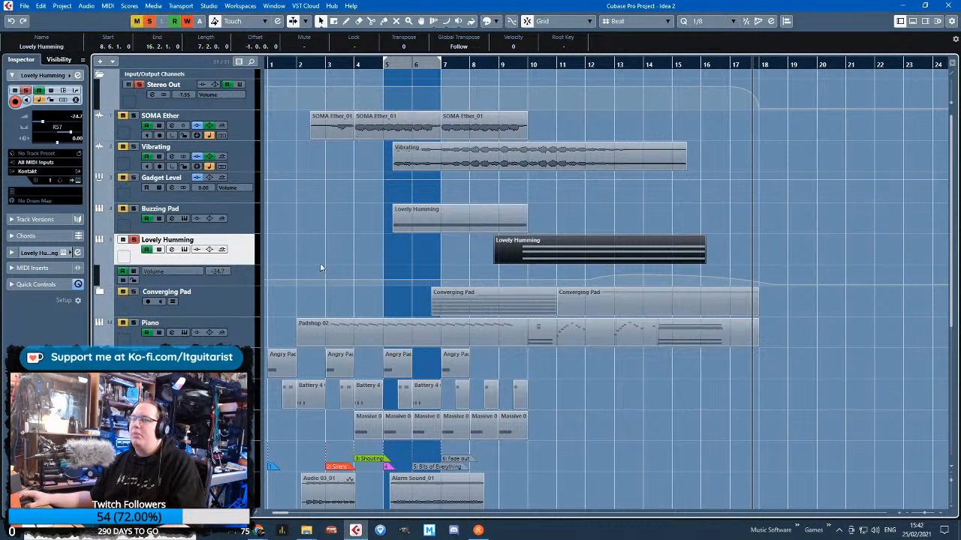
left_click(147, 282)
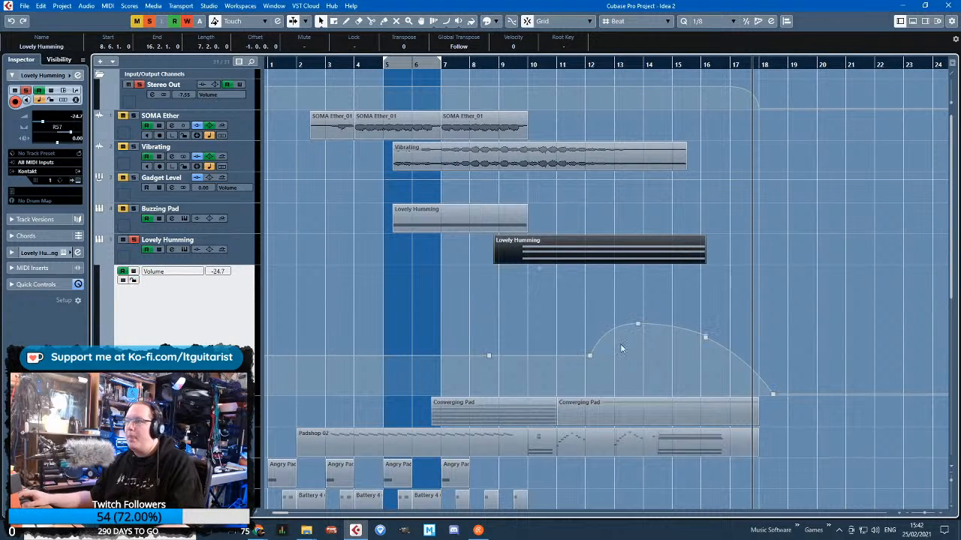
left_click_drag(701, 350, 715, 363)
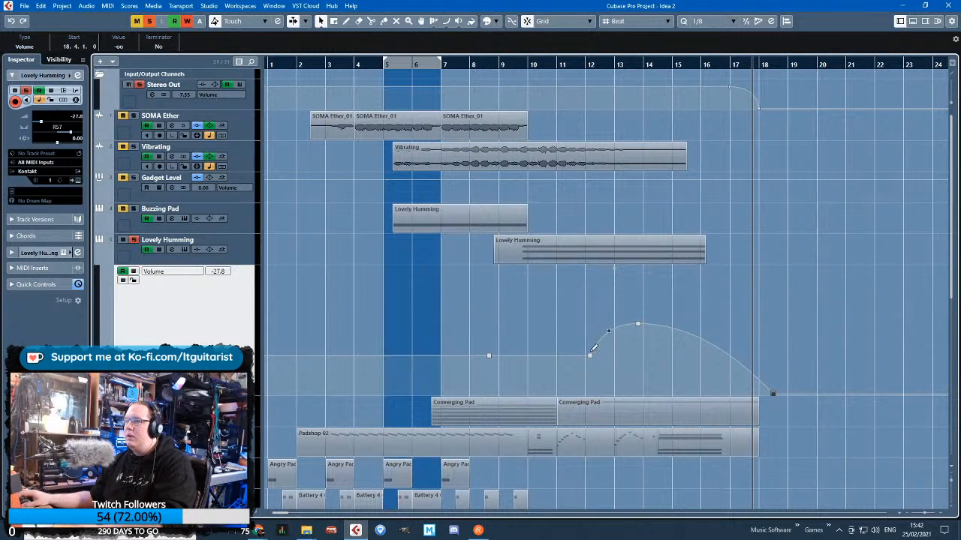
left_click_drag(591, 352, 554, 359)
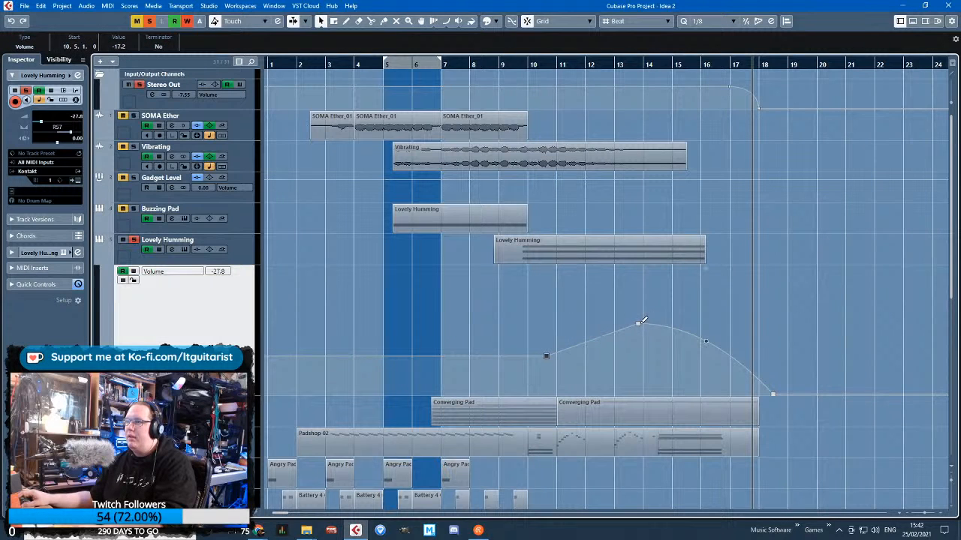
left_click_drag(638, 324, 589, 345)
Stretch the end of the Lovely Humming clip to just before bar 17 and move the final volume point to 18.1.1
left_click(704, 263)
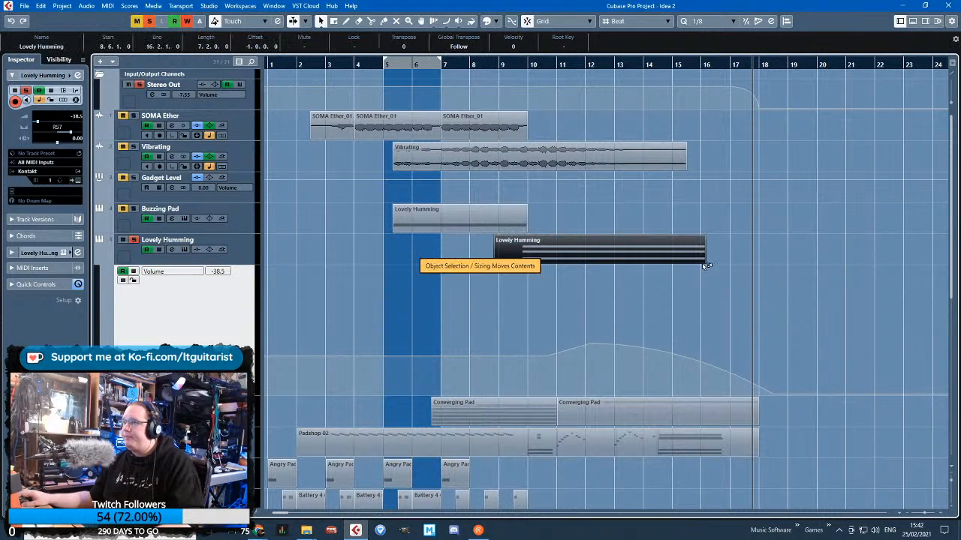
left_click_drag(704, 263, 725, 264)
left_click(743, 323)
key("1")
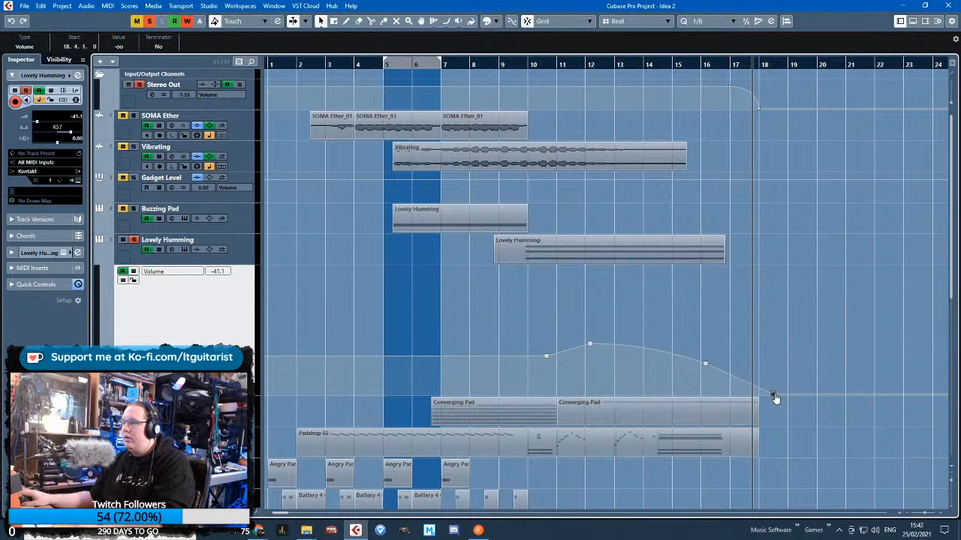
mouse_move(774, 396)
left_mouse_down()
mouse_move(751, 400)
mouse_move(758, 395)
left_mouse_up()
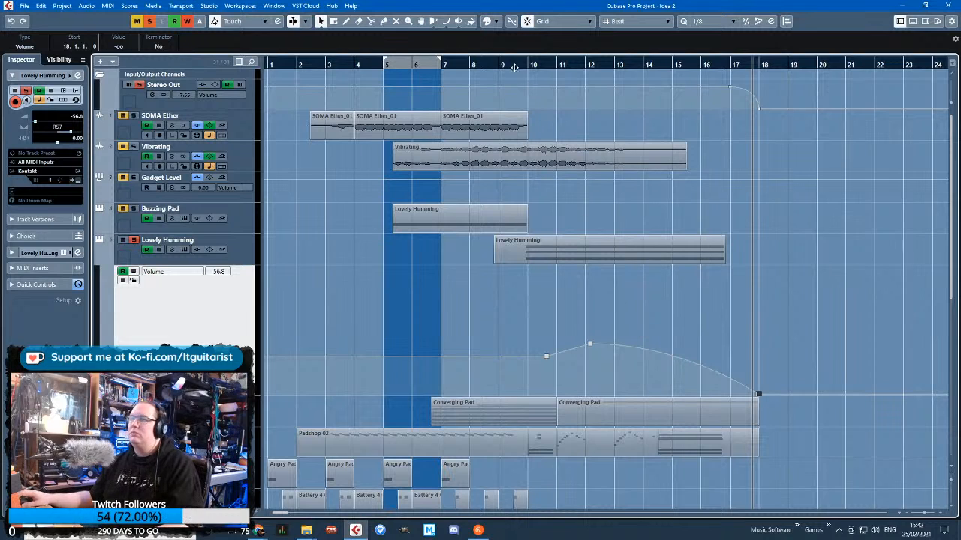
Audition Lovely Humming from its clip start while setting the first volume point to -18.2 at bar 10 and lowering the bar 12 peak slightly
left_click_drag(489, 62, 491, 68)
key("space")
left_click_drag(552, 355, 533, 353)
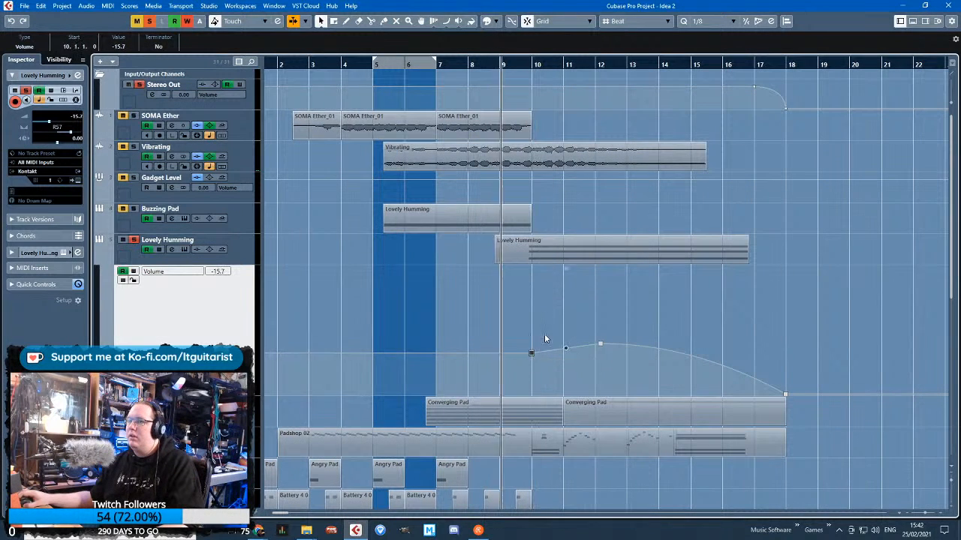
scroll(629, 328, "up", 3)
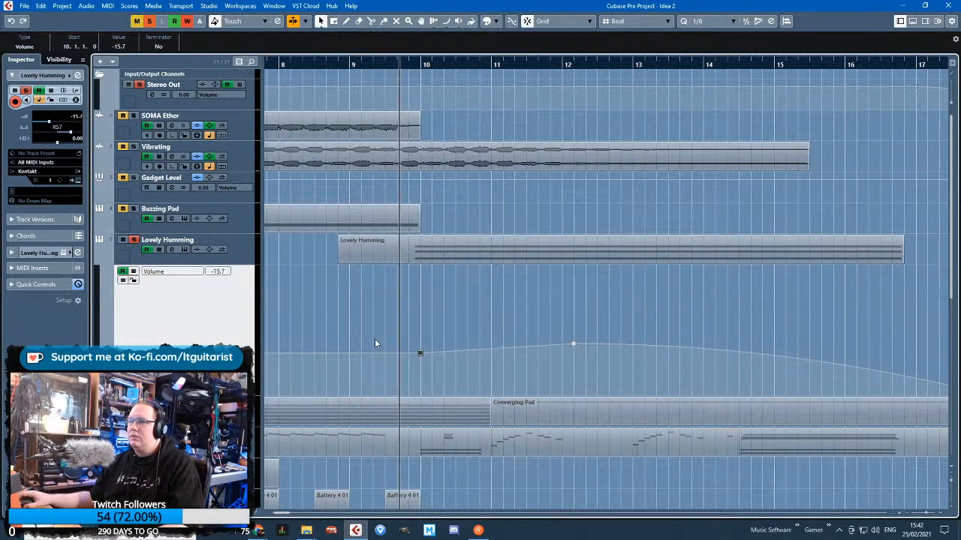
left_click_drag(420, 354, 420, 358)
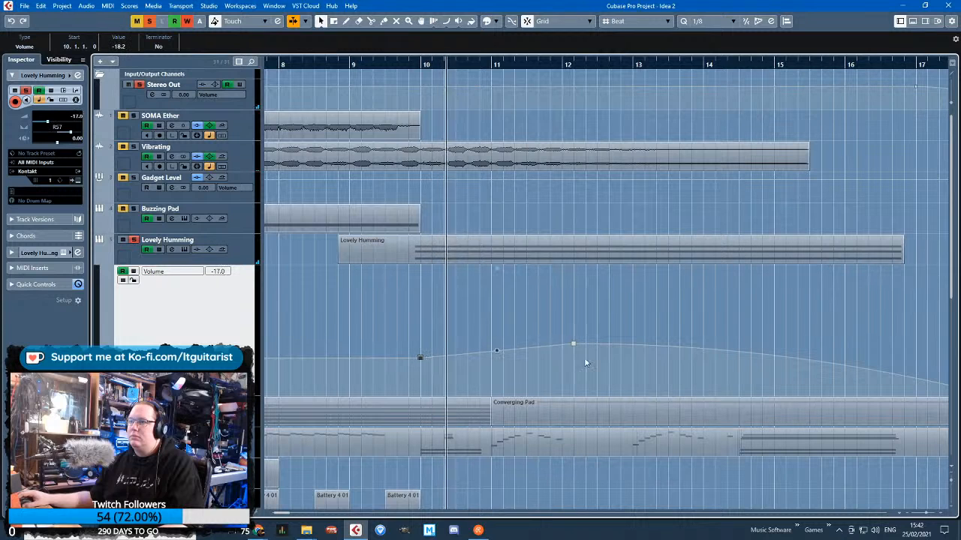
scroll(577, 328, "down", 3)
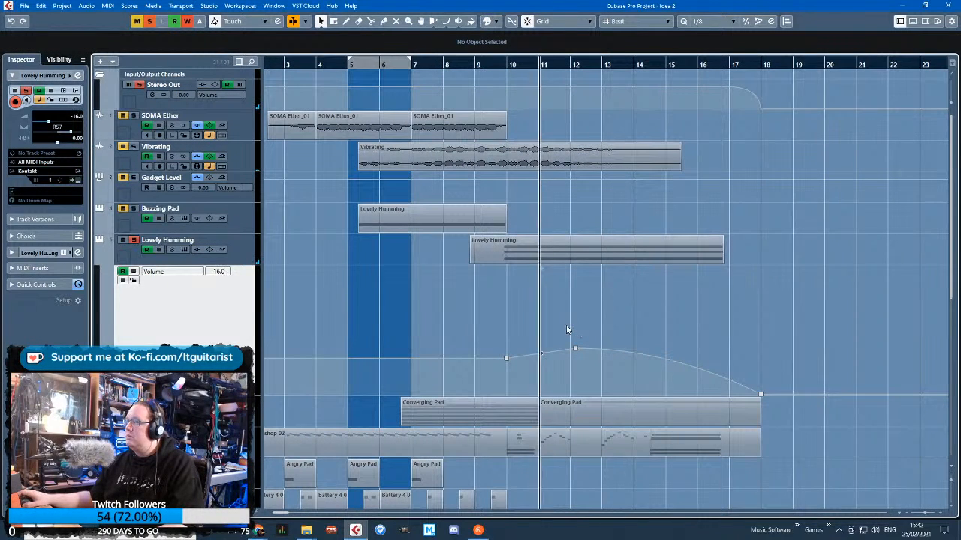
key("space")
Unsolo Lovely Humming and play the full mix from just after bar 8 to check how the humming blends in
key("s")
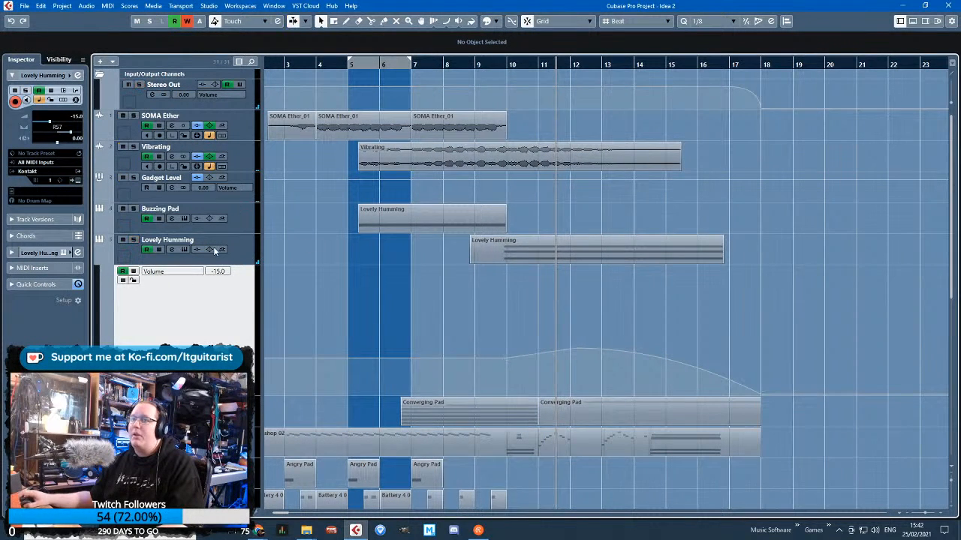
left_click(214, 250)
left_click(457, 65)
key("space")
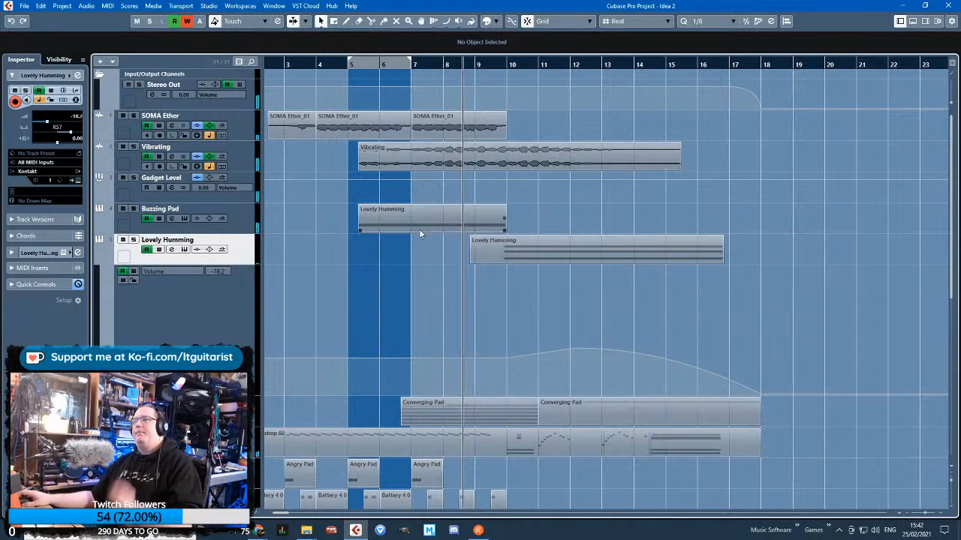
scroll(446, 279, "down", 6)
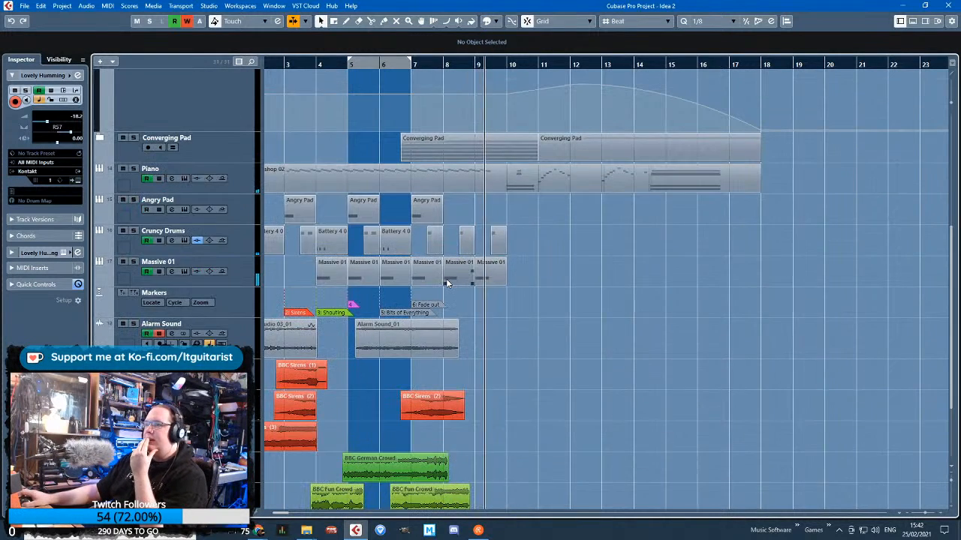
scroll(446, 281, "up", 4)
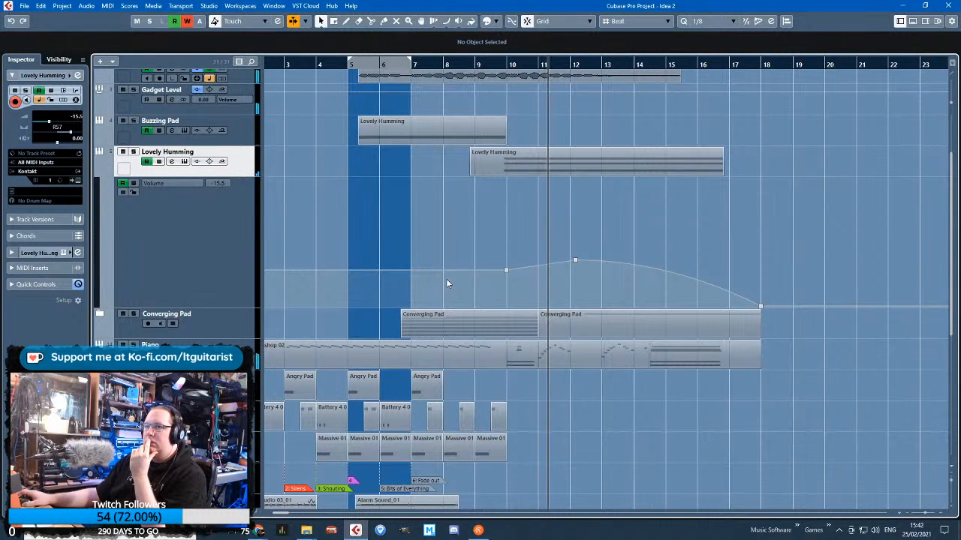
scroll(450, 238, "up", 3)
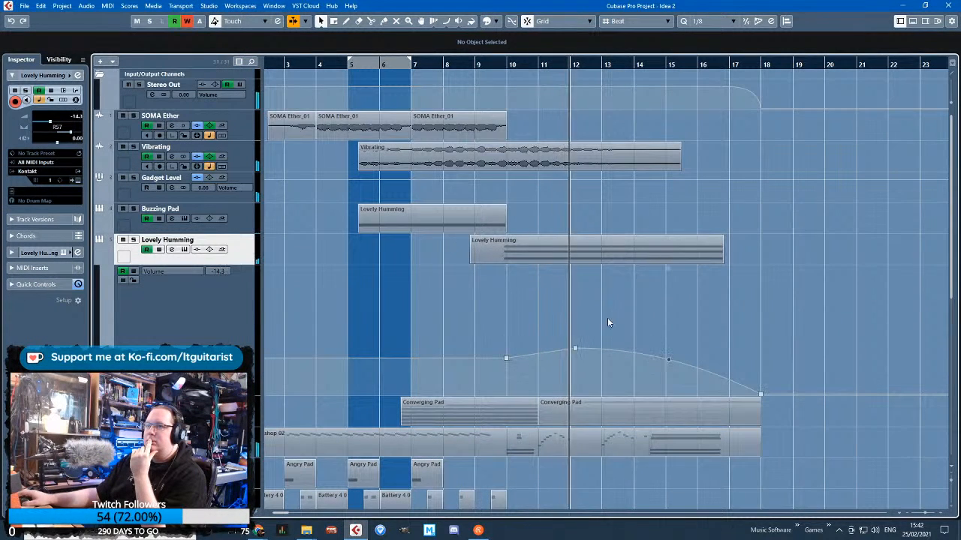
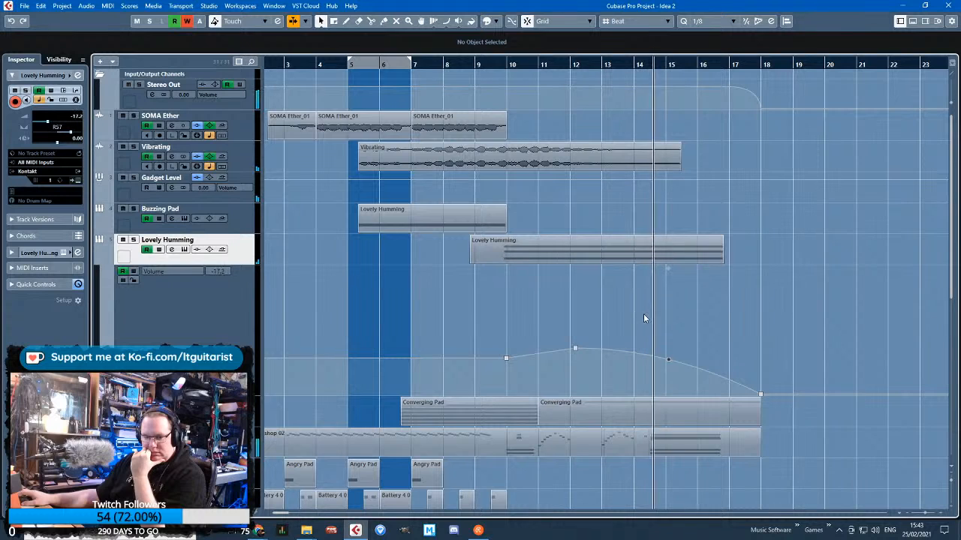
Briefly solo Lovely Humming, raise its volume peak near bar 12 slightly, and set the first volume point to -15.7 at 9.6.1
left_click(134, 241)
left_click(134, 240)
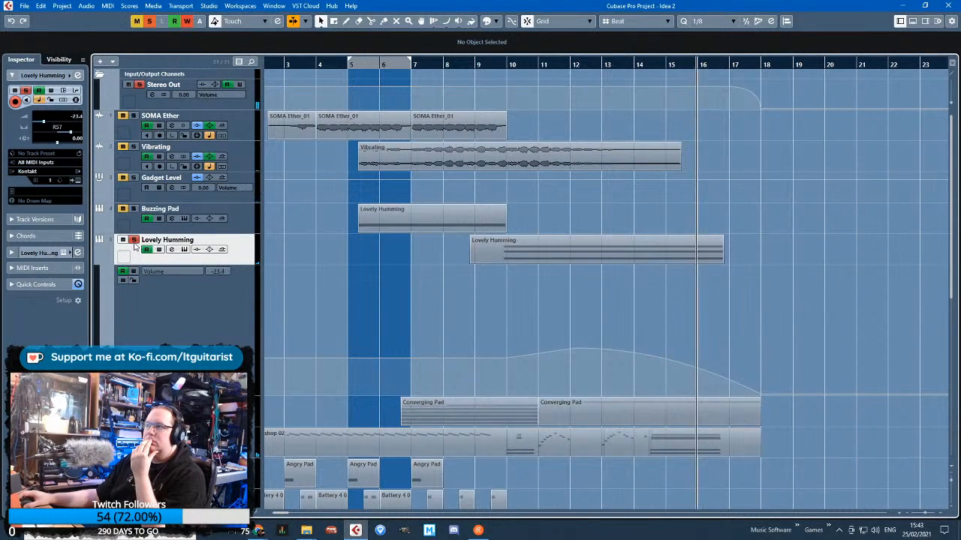
left_click_drag(575, 346, 575, 342)
left_click_drag(507, 359, 500, 353)
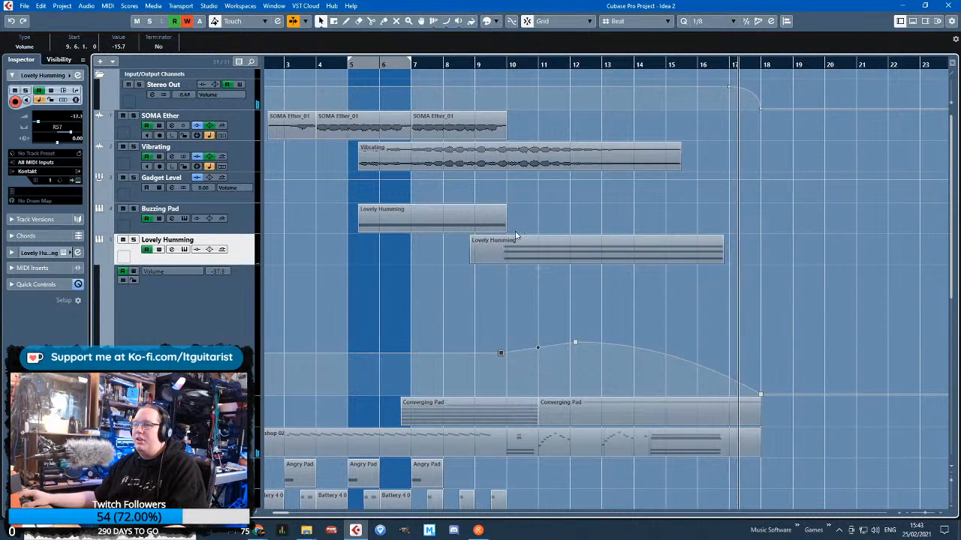
Play the full mix from just before bar 10 and bow Lovely Humming's closing volume curve outward so its fade drops later
left_click(499, 63)
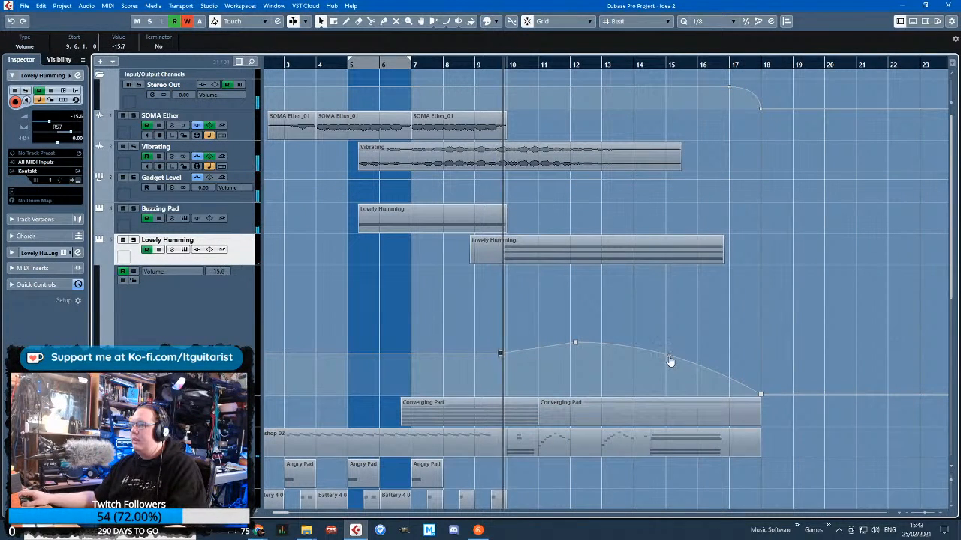
left_click_drag(670, 356, 687, 349)
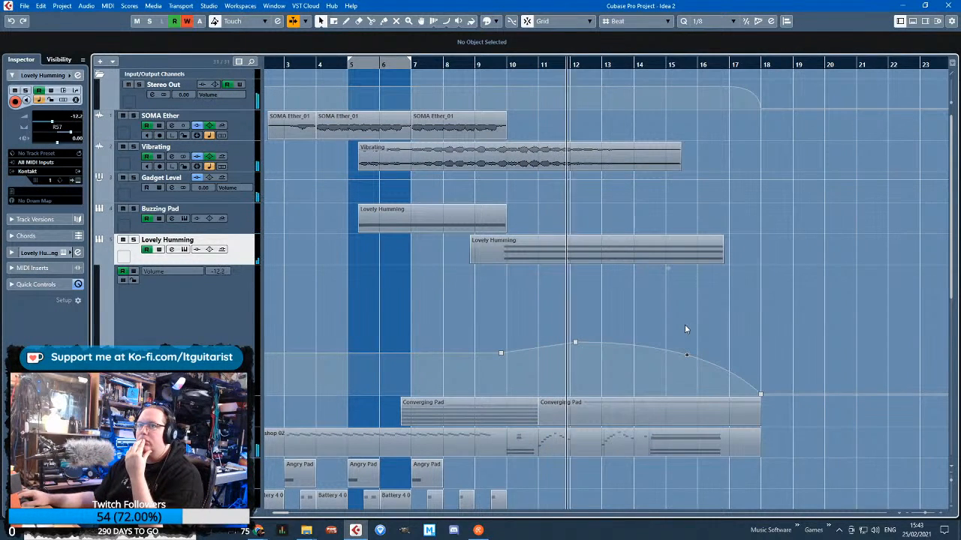
scroll(672, 391, "down", 3)
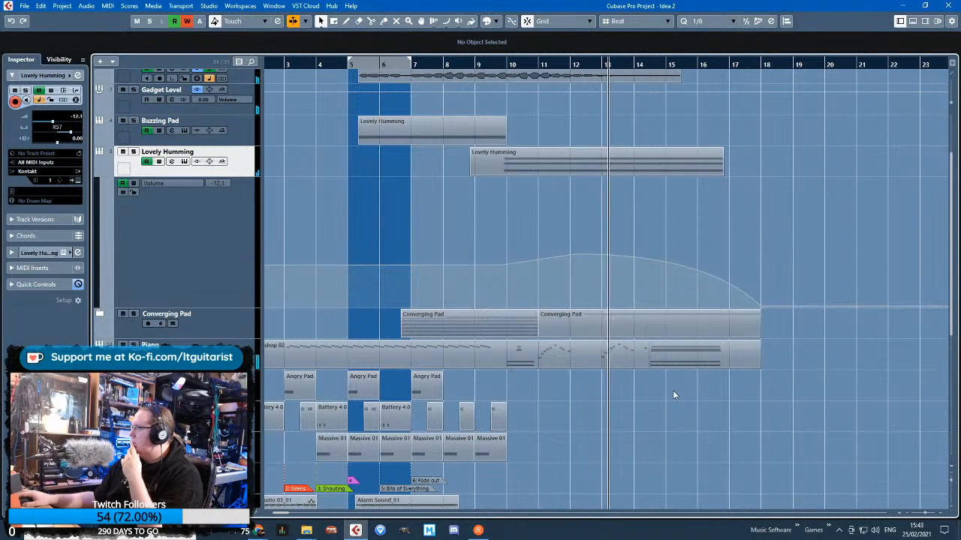
scroll(673, 391, "down", 3)
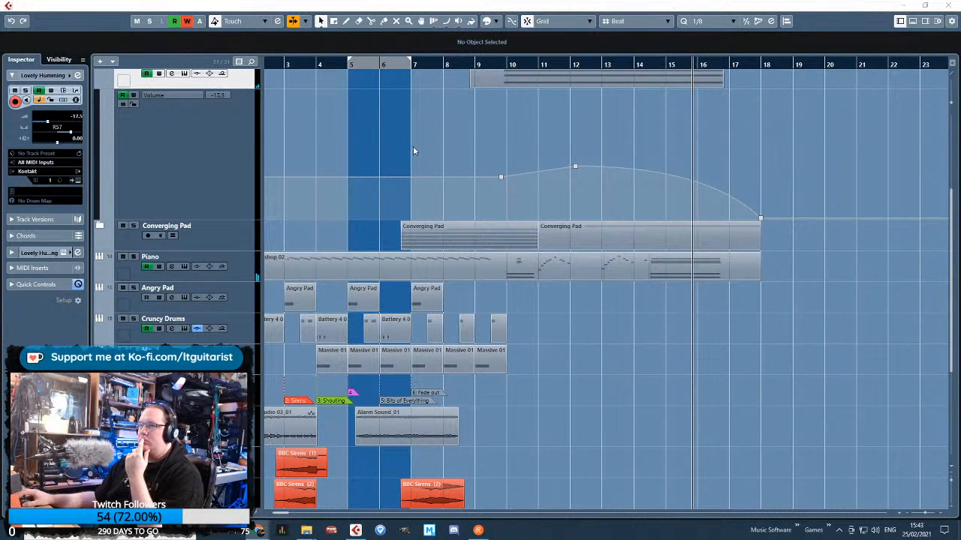
Hide Lovely Humming's automation lane, review the lower effects tracks, and place the playhead midway through bar 1
scroll(189, 167, "up", 3)
left_click(103, 172)
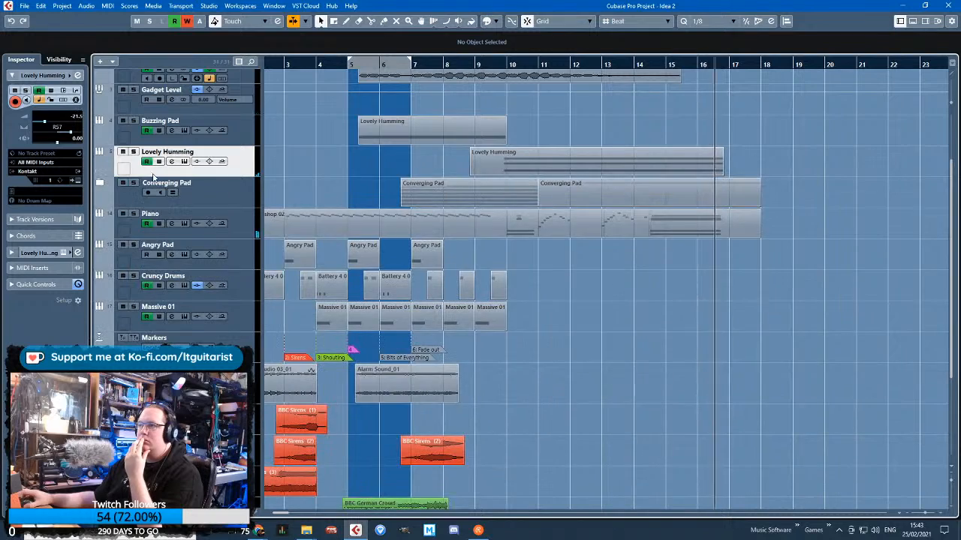
scroll(382, 211, "up", 3)
left_click_drag(330, 241, 236, 245)
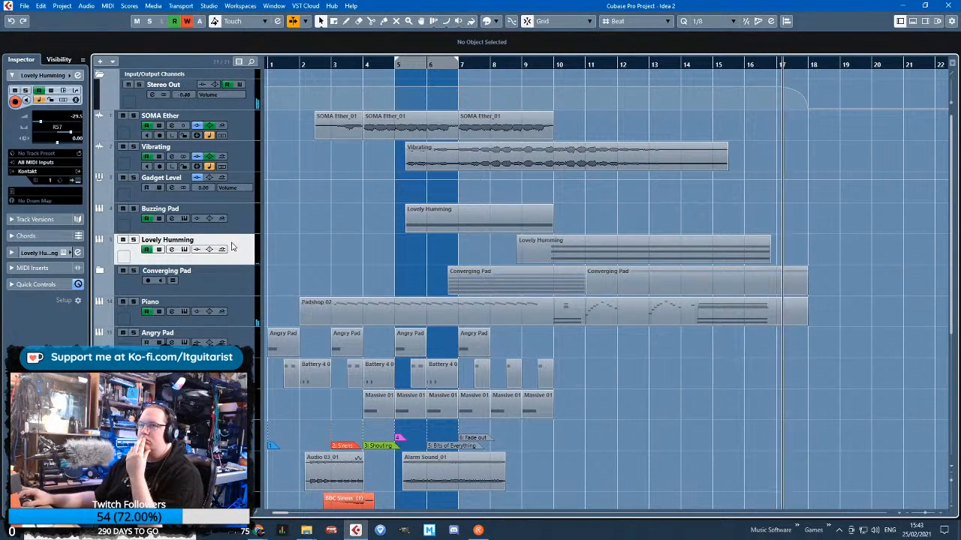
scroll(342, 224, "down", 8)
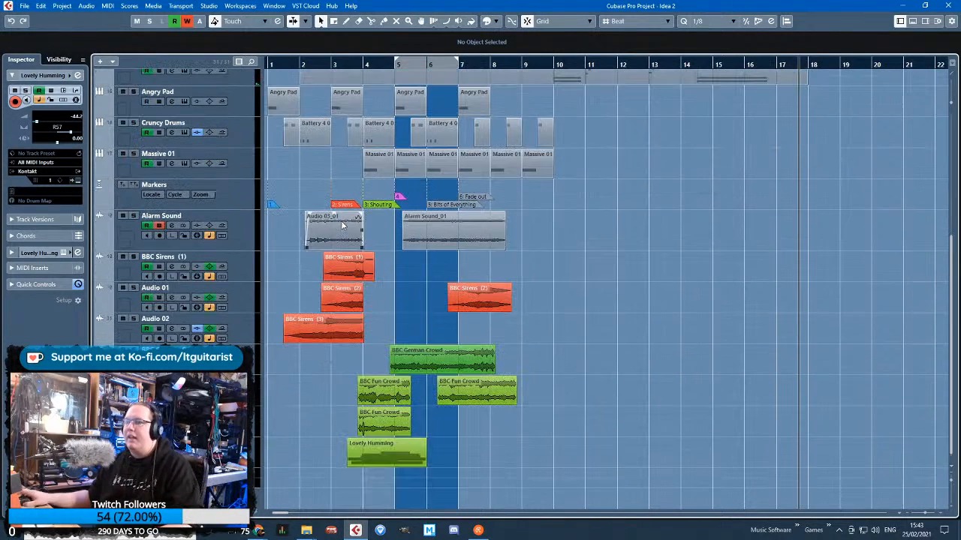
scroll(295, 201, "up", 5)
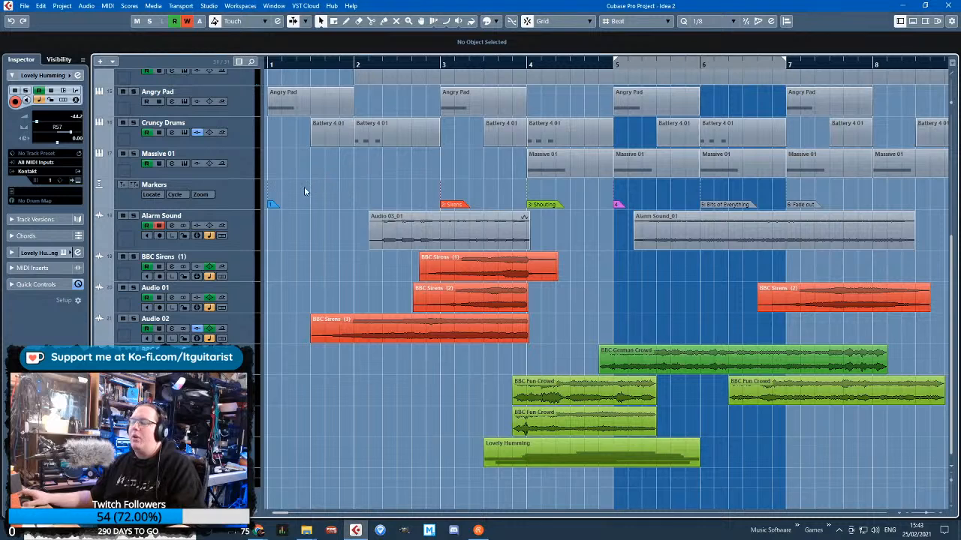
scroll(330, 187, "up", 2)
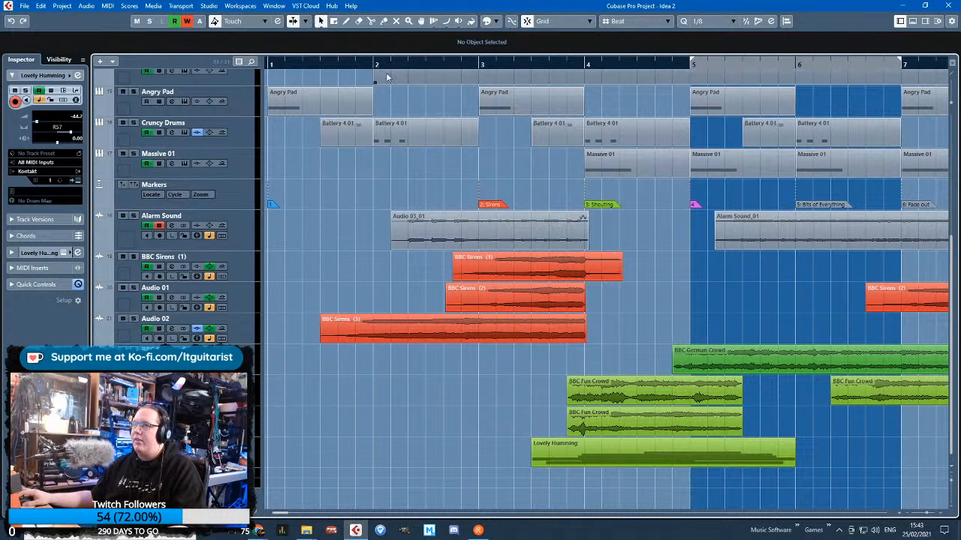
left_click(327, 65)
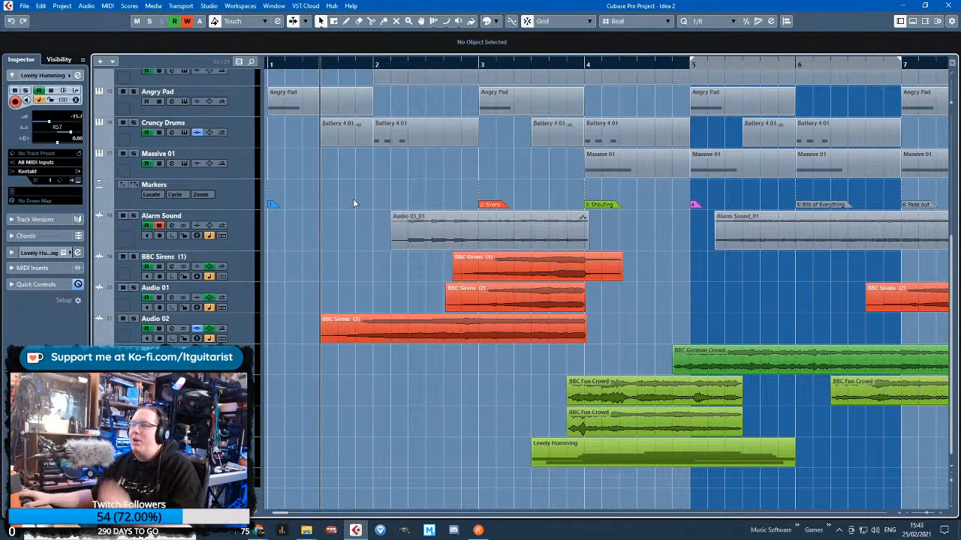
scroll(518, 271, "right", 2)
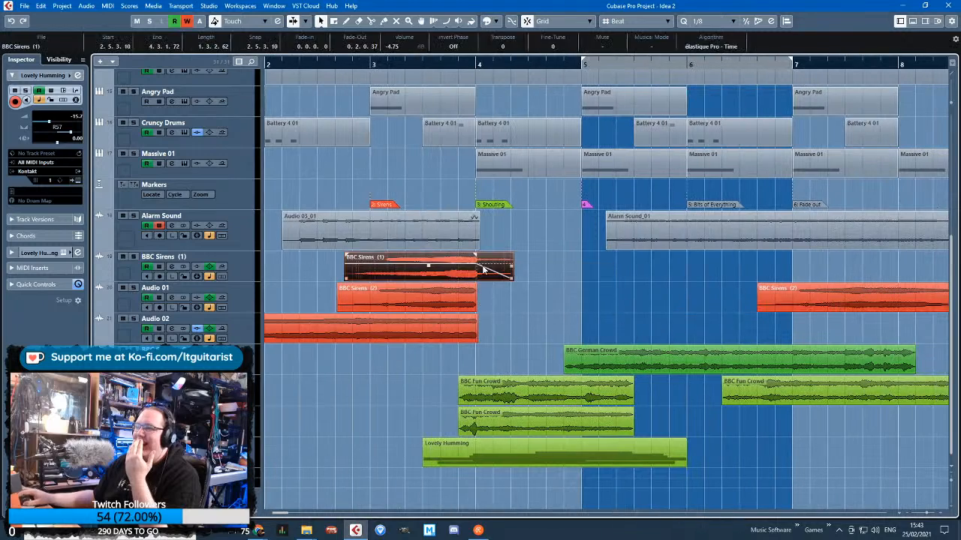
Duplicate the Alarm Sound track and delete both audio clips from the copy
left_click(166, 228)
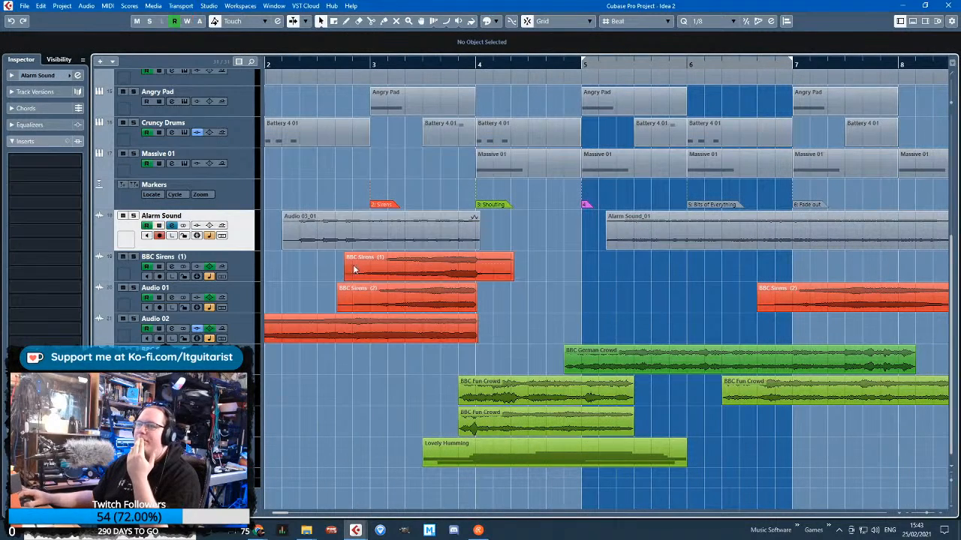
key("g")
right_click(237, 239)
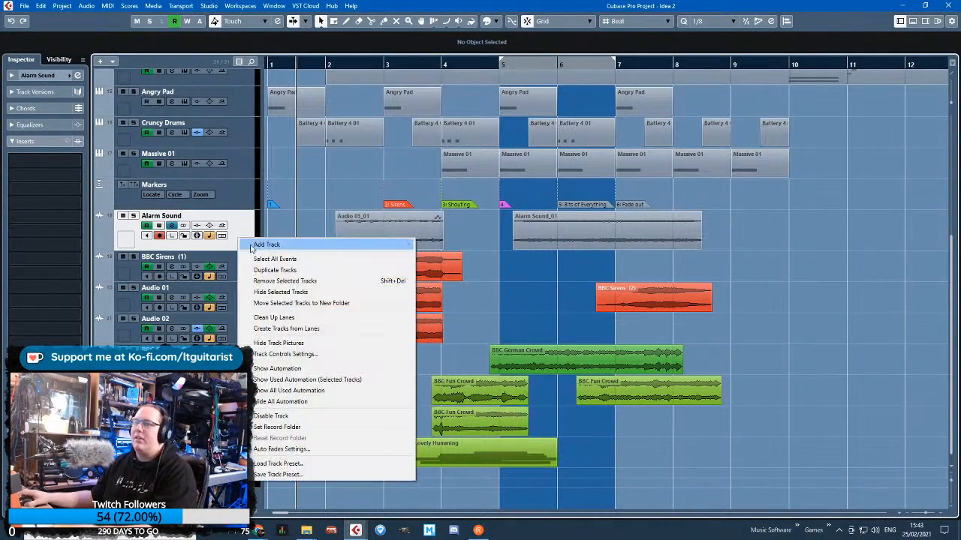
left_click(266, 266)
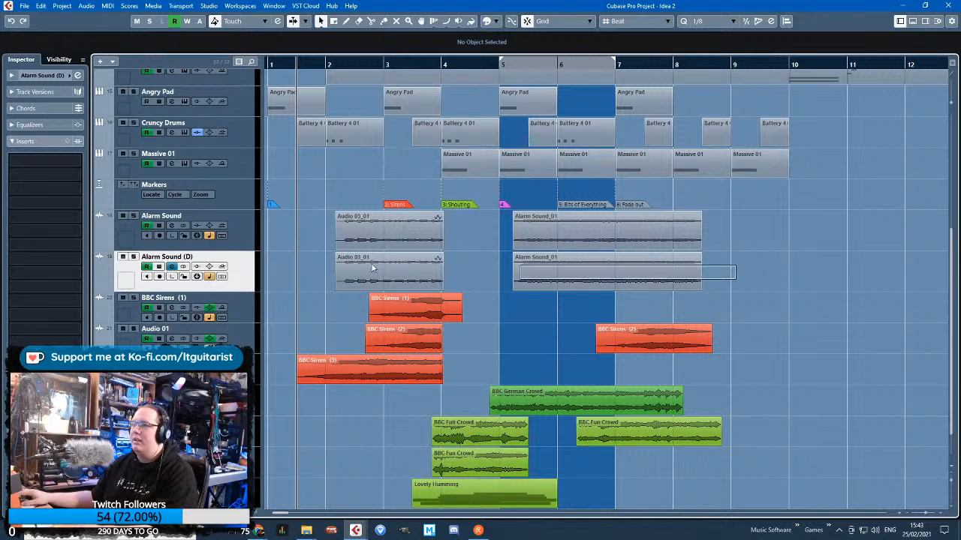
left_click_drag(372, 268, 368, 268)
key("Delete")
Show the duplicated Alarm Sound track's automation and delete all of its volume and pan points
left_click(100, 288)
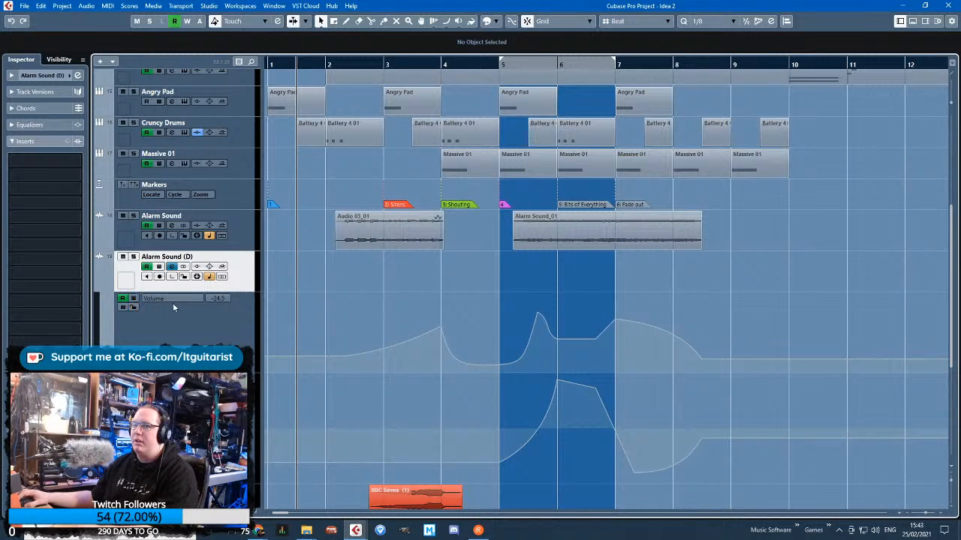
left_click_drag(720, 411, 720, 411)
key("Delete")
left_click_drag(366, 391, 716, 489)
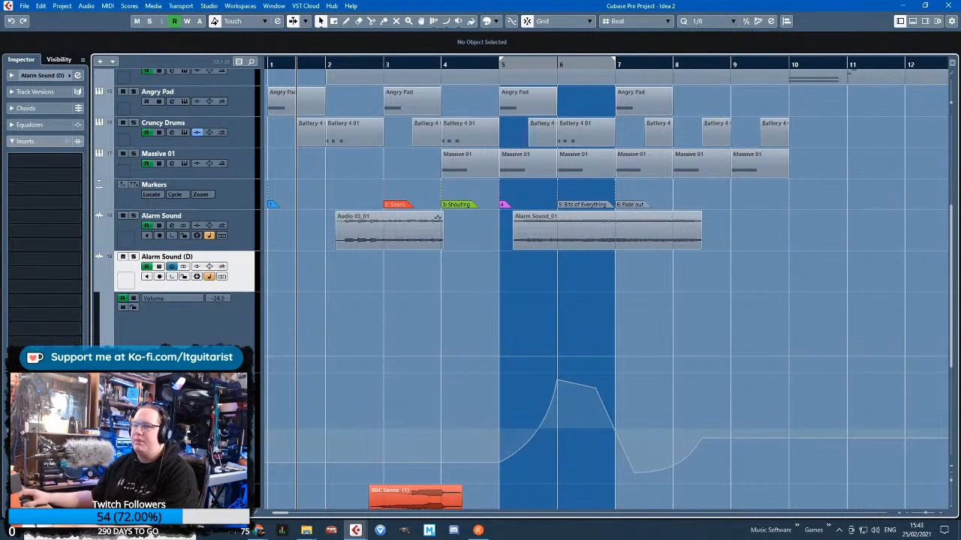
left_click_drag(611, 428, 732, 461)
key("Delete")
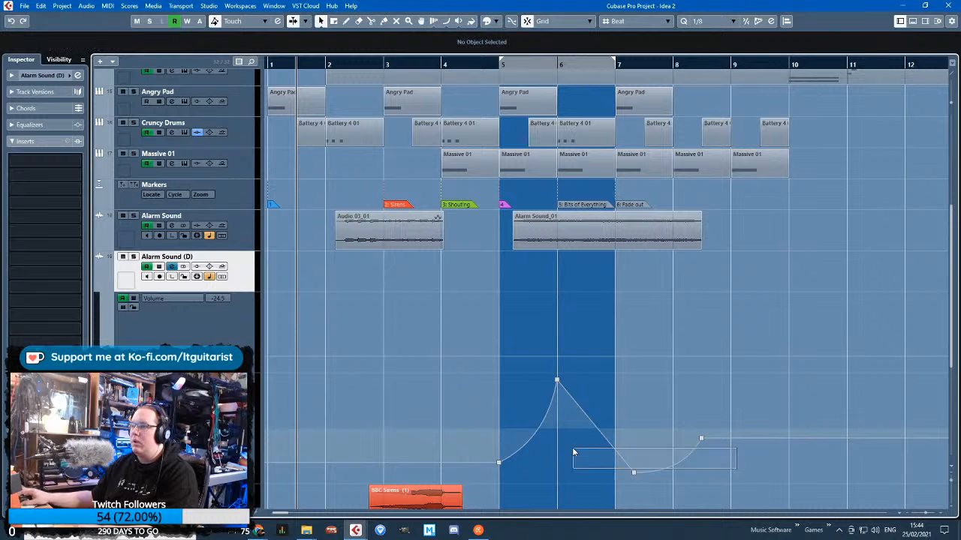
left_click_drag(641, 490, 518, 372)
key("Delete")
left_click_drag(498, 406, 531, 472)
key("Delete")
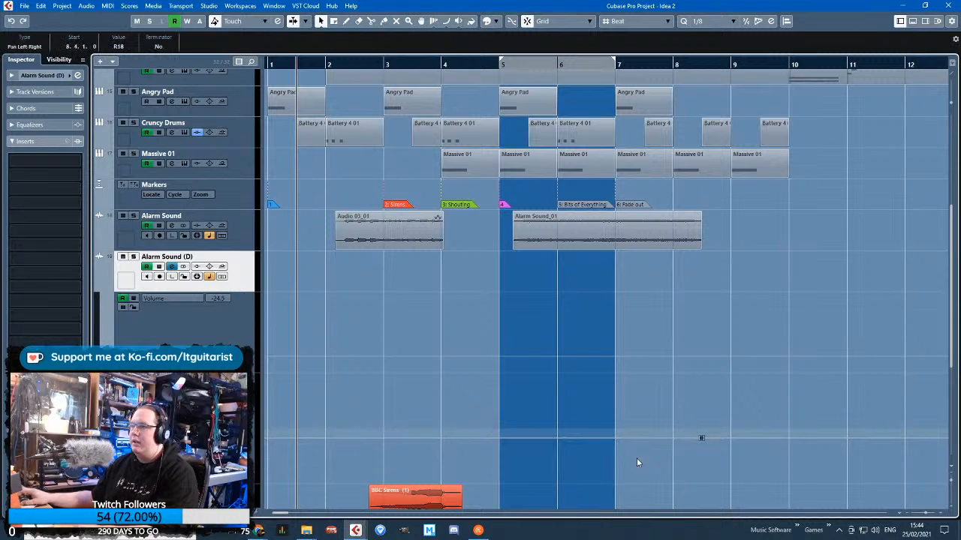
key("Delete")
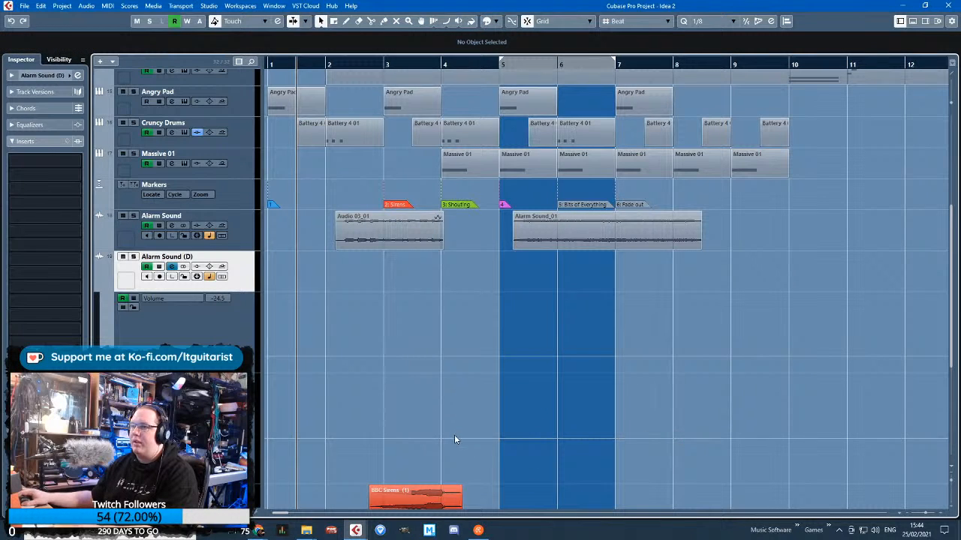
Set the duplicated track's flat pan line to R3 and its volume line to -9.72
left_click_drag(454, 439, 451, 433)
left_click_drag(441, 363, 441, 317)
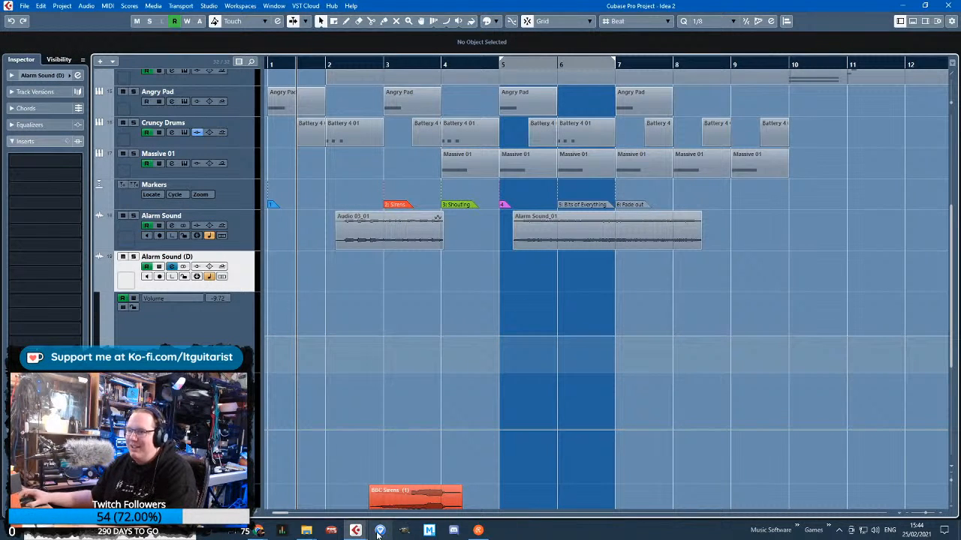
Switch to the browser window with the BBC news search to source another sound for the arrangement
left_click(264, 535)
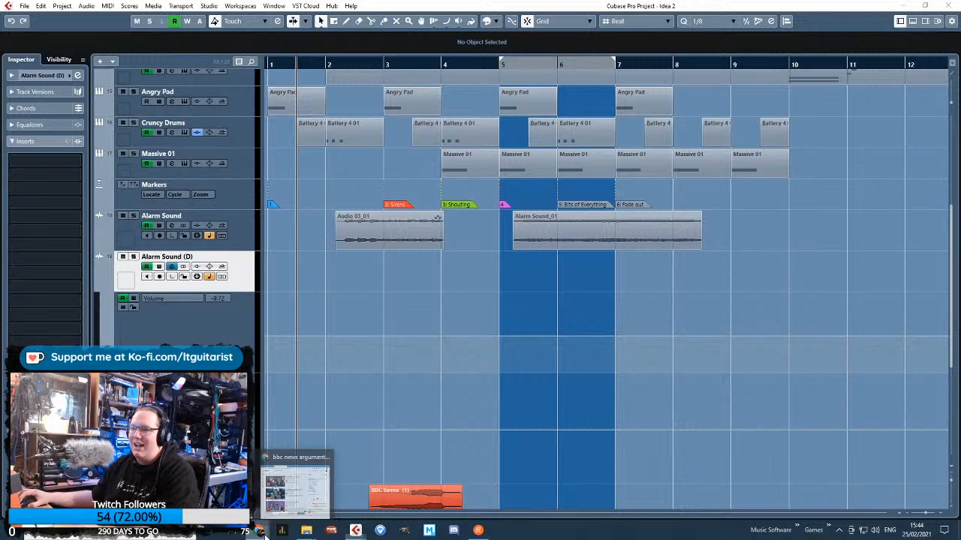
left_click(285, 491)
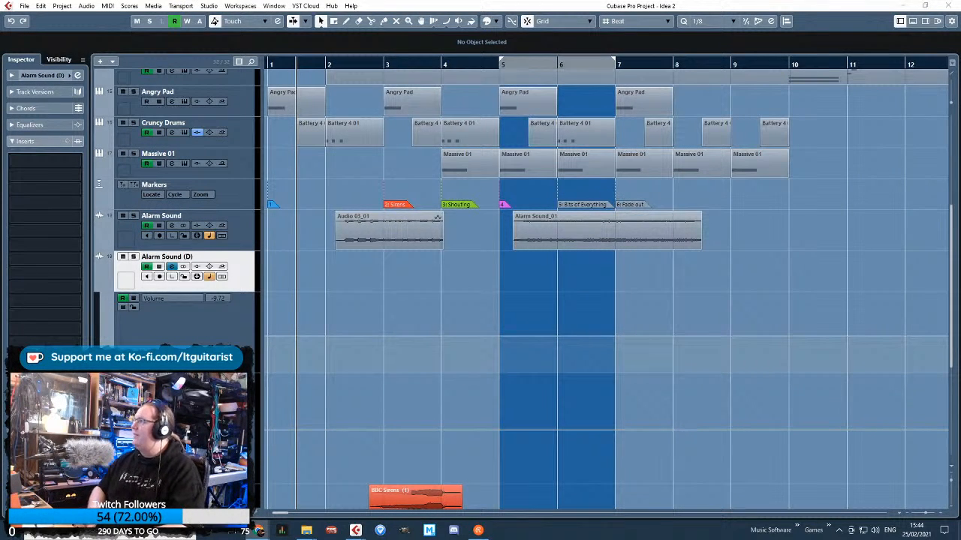
Place the playhead within bar 6, rename the duplicated Alarm Sound track Baby Crying, and solo it
scroll(585, 315, "down", 5)
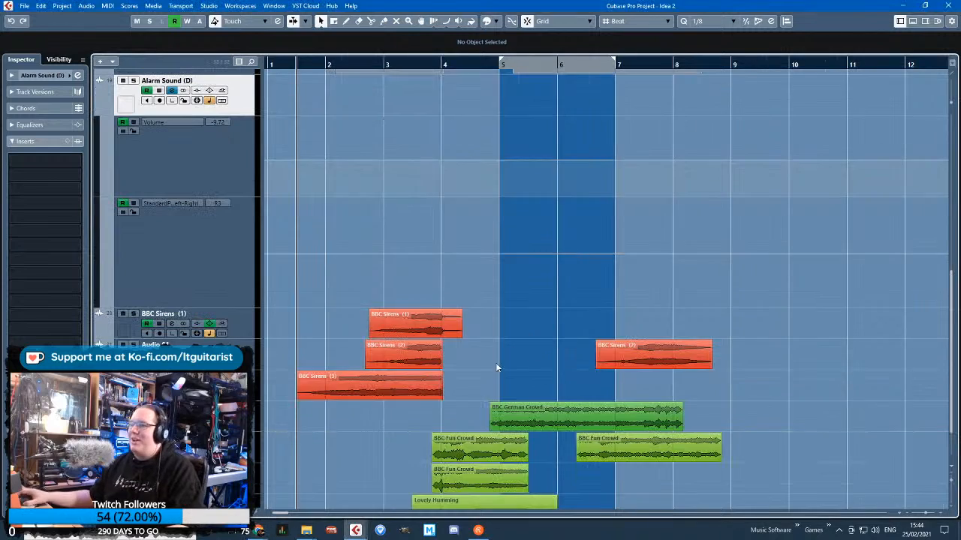
scroll(496, 362, "up", 3, "ctrl")
scroll(642, 326, "down", 1, "ctrl")
scroll(676, 226, "up", 2)
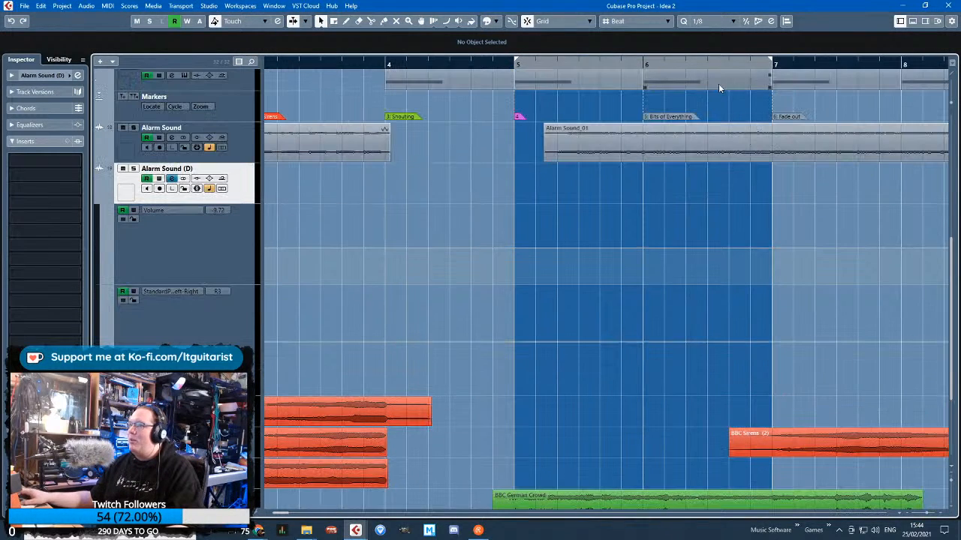
left_click_drag(680, 66, 553, 69)
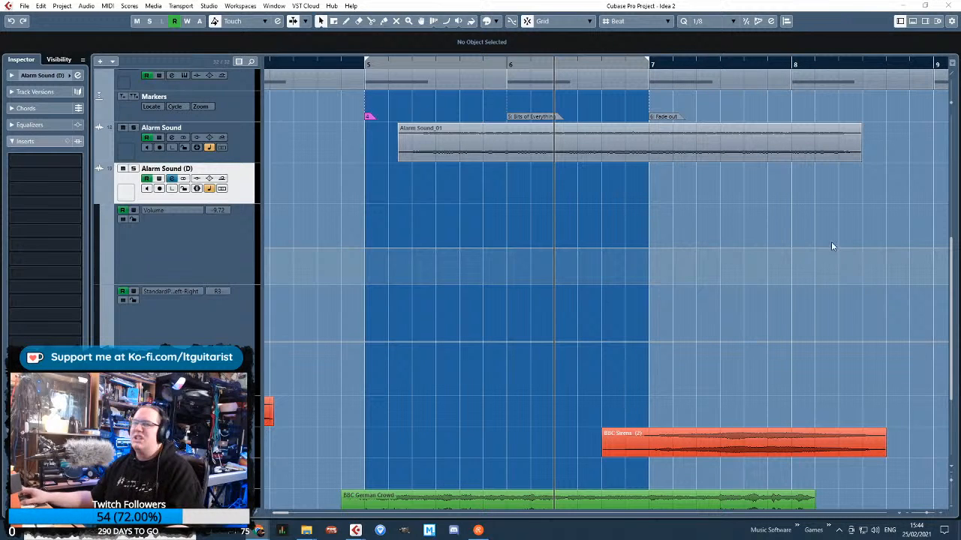
left_click(293, 203)
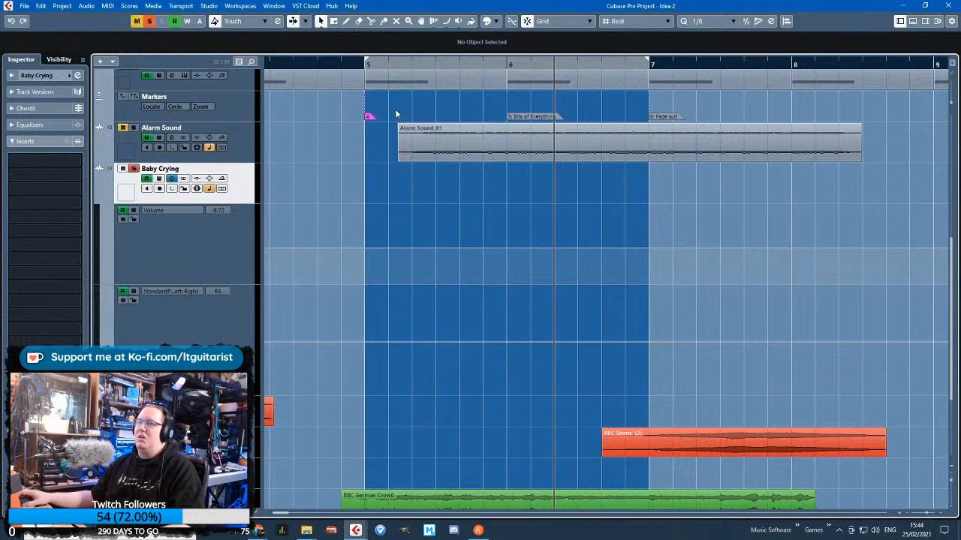
Record the baby crying sound onto the Baby Crying track from within bar 6 to just past the start of bar 10
left_click(422, 75)
key("space")
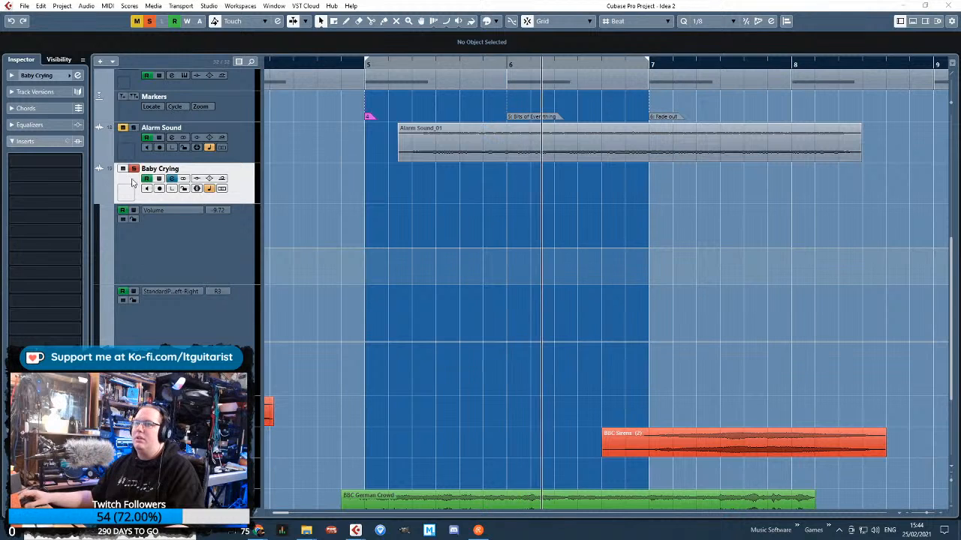
key("KP_Multiply")
scroll(507, 338, "down", 2)
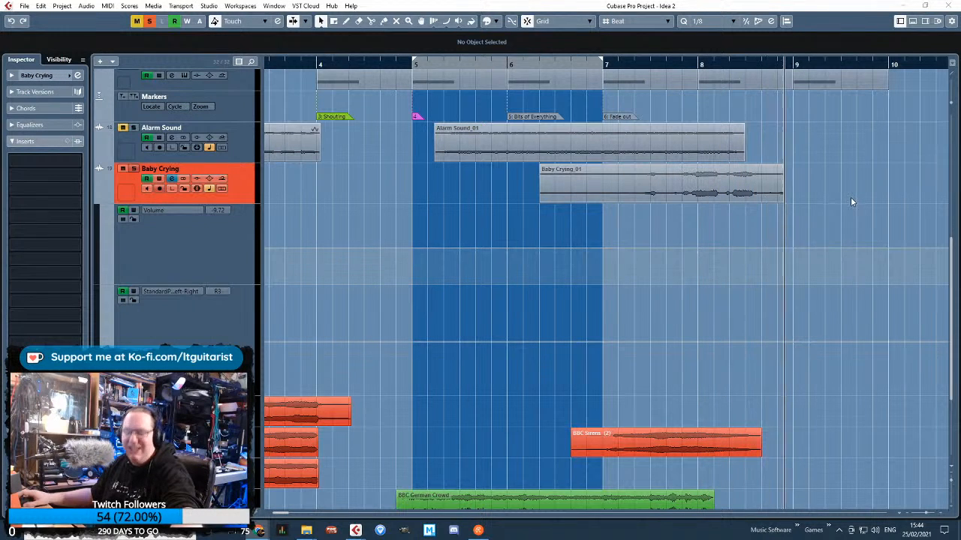
left_click(899, 204)
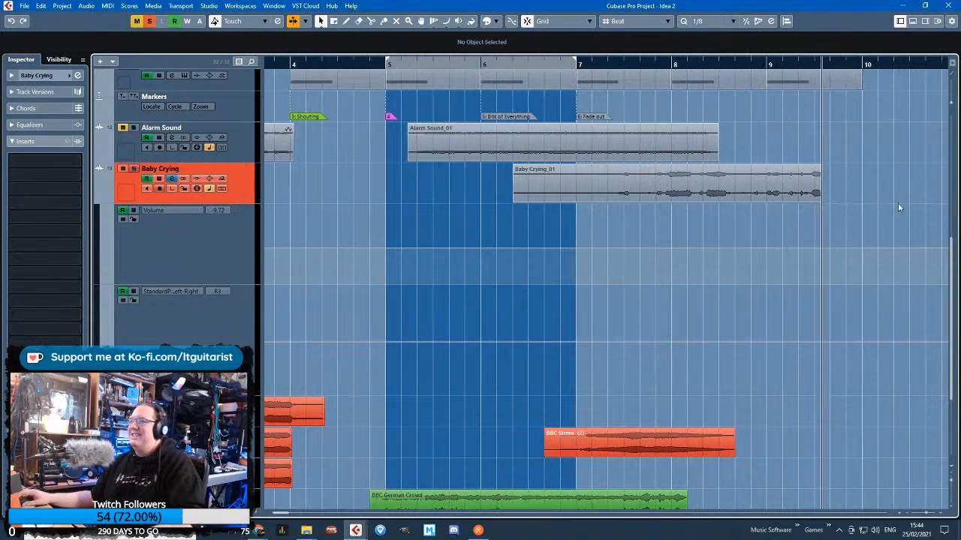
key("space")
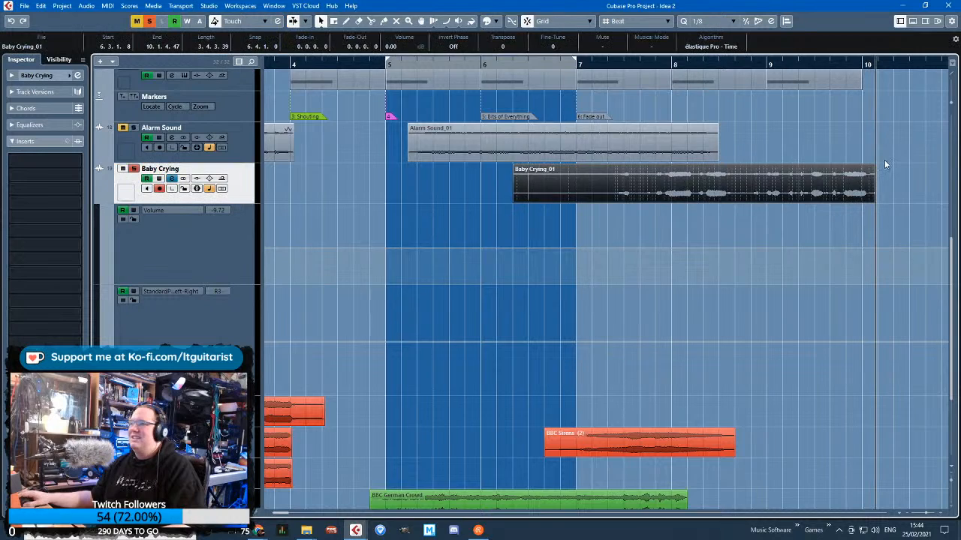
scroll(885, 163, "down", 1)
double_click(725, 110)
scroll(825, 180, "up", 2)
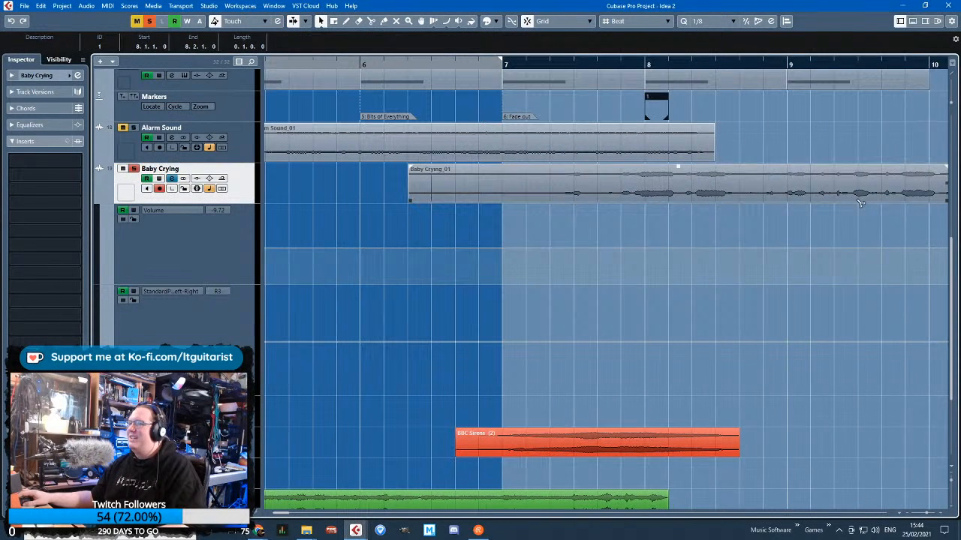
left_click(821, 143)
Split the Baby Crying_01 clip just after the start of bar 10 and delete the leftover tail
left_click(758, 180)
scroll(757, 180, "right", 2)
scroll(758, 180, "down", 2)
key("3")
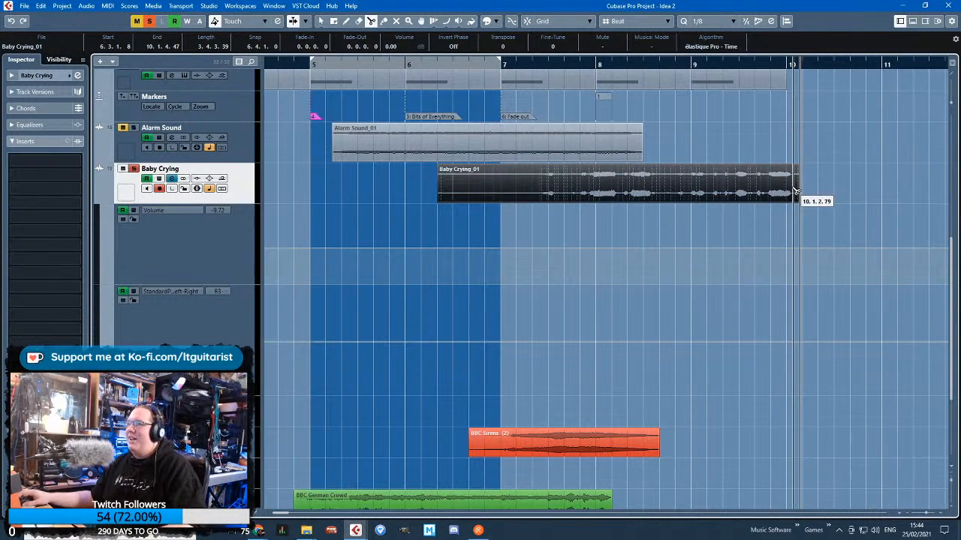
left_click(798, 188)
key("1")
left_click(806, 185)
left_click(797, 185)
key("Delete")
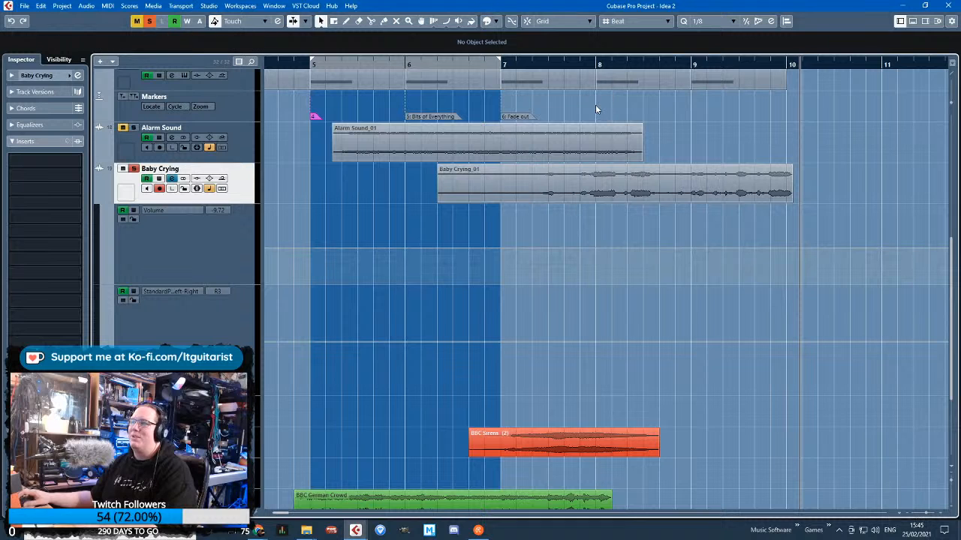
Trim the quiet opening of the Baby Crying_01 clip up to late in bar 7 and play the unsoloed mix from within bar 5
left_click(440, 201)
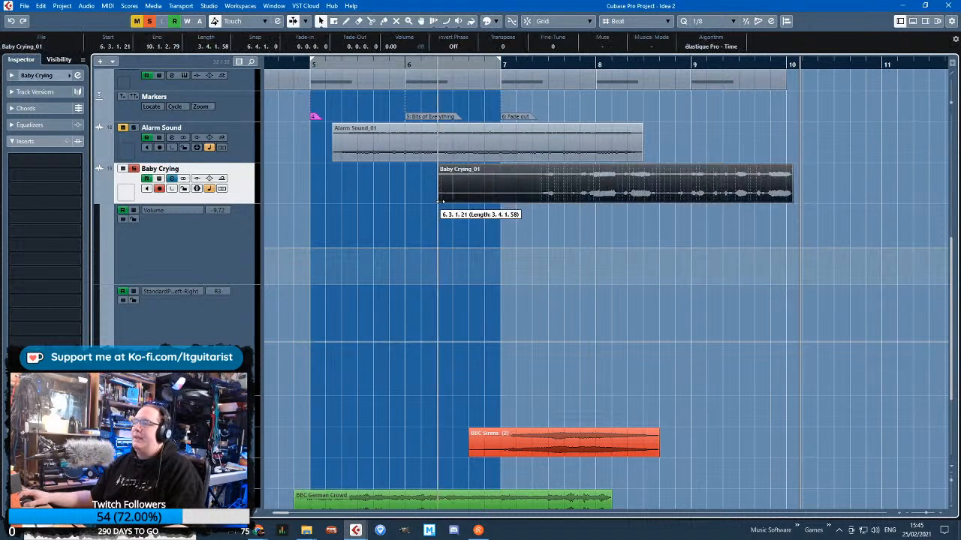
left_click_drag(442, 202, 569, 217)
left_click(412, 194)
left_click(374, 67)
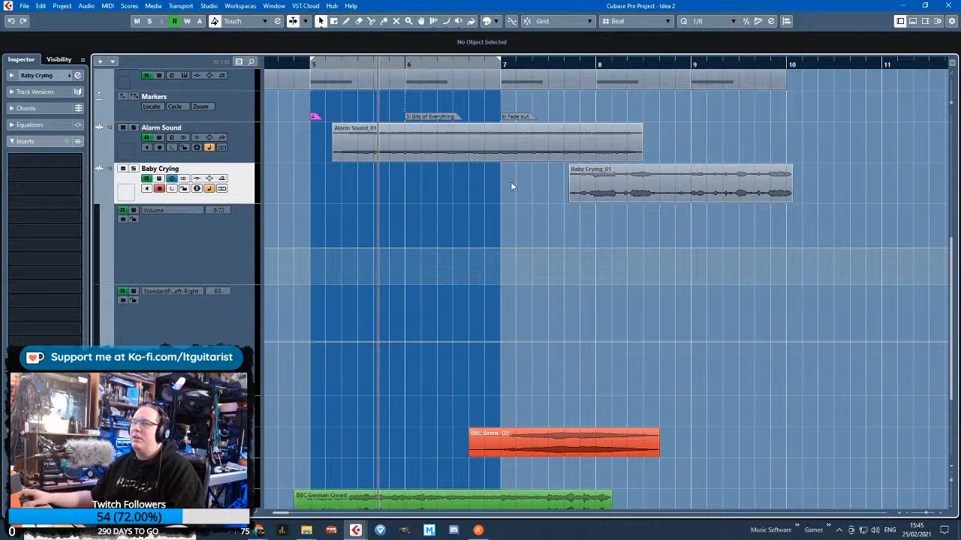
scroll(495, 225, "down", 4)
scroll(488, 229, "up", 2)
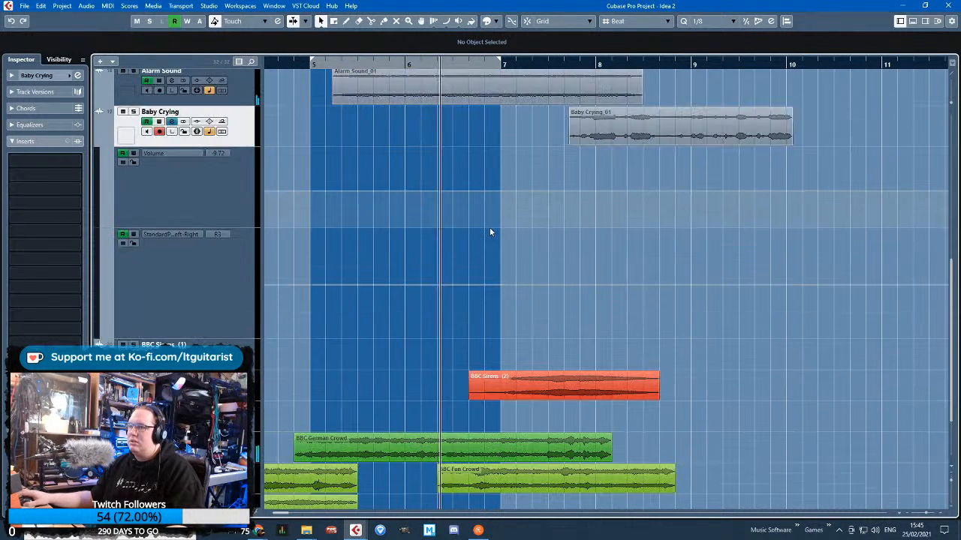
Move the trimmed Baby Crying_01 clip to start at 6.2.2.33, play from early in bar 6, and add a short fade-in
left_click_drag(610, 136, 467, 136)
left_click(418, 62)
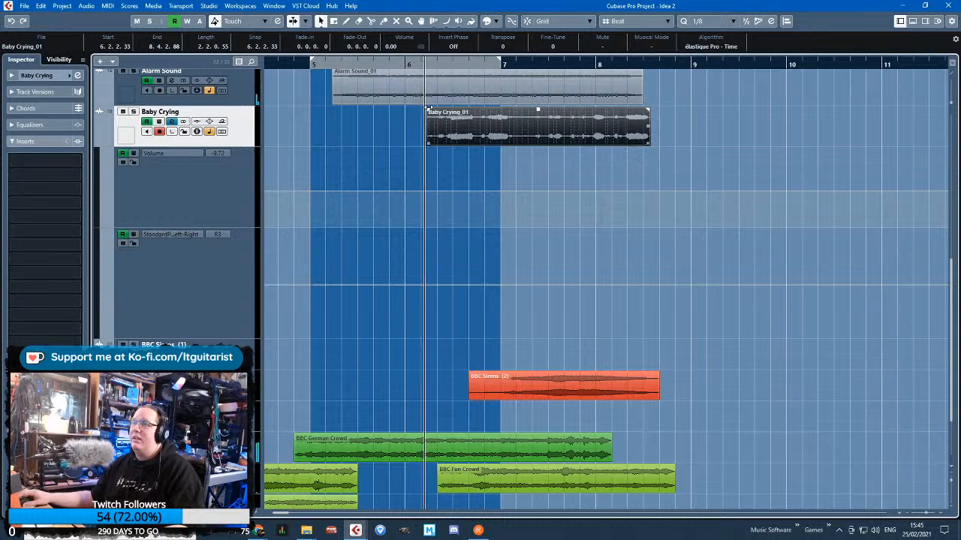
left_click_drag(428, 111, 431, 112)
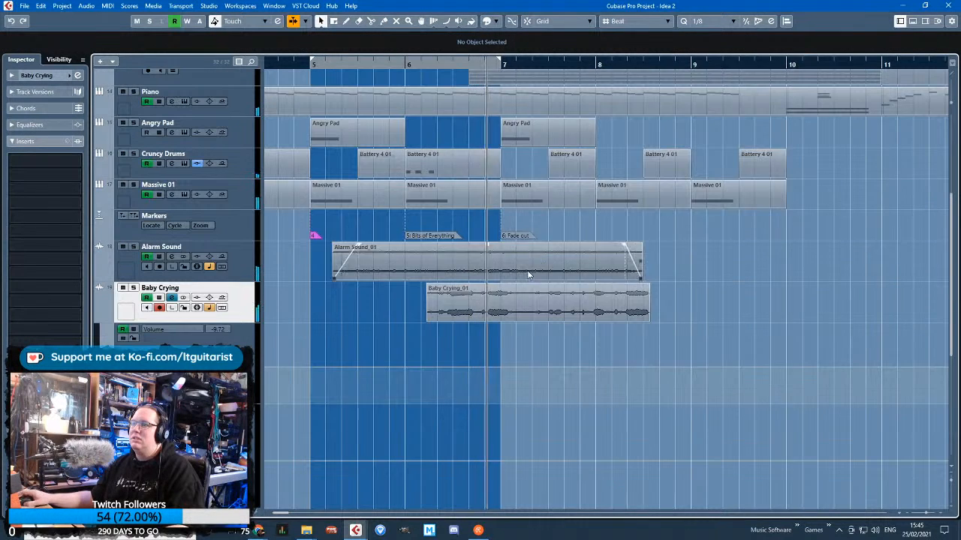
Split the Baby Crying_01 clip early in bar 7 and duplicate the Baby Crying track
scroll(529, 274, "up", 1)
left_click(530, 308, "alt")
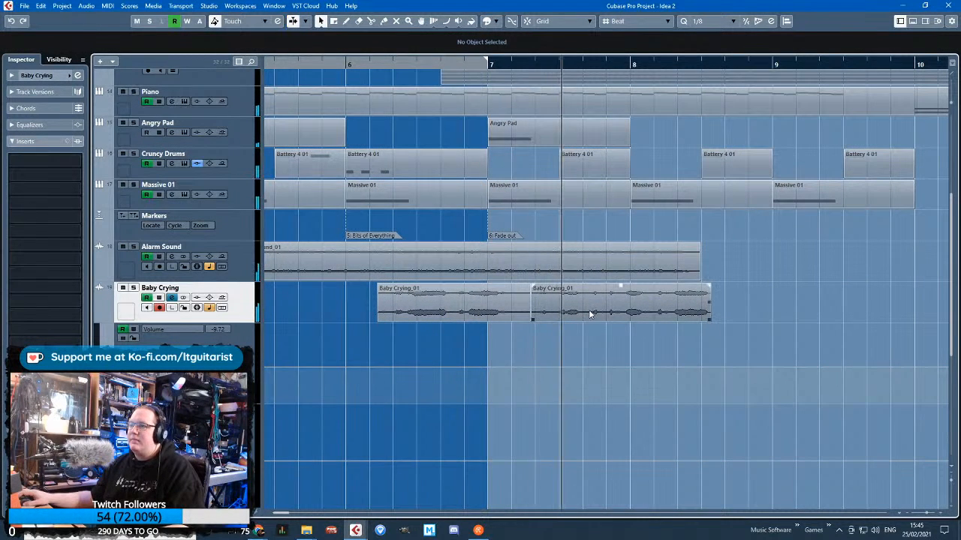
right_click(252, 300)
left_click(318, 85)
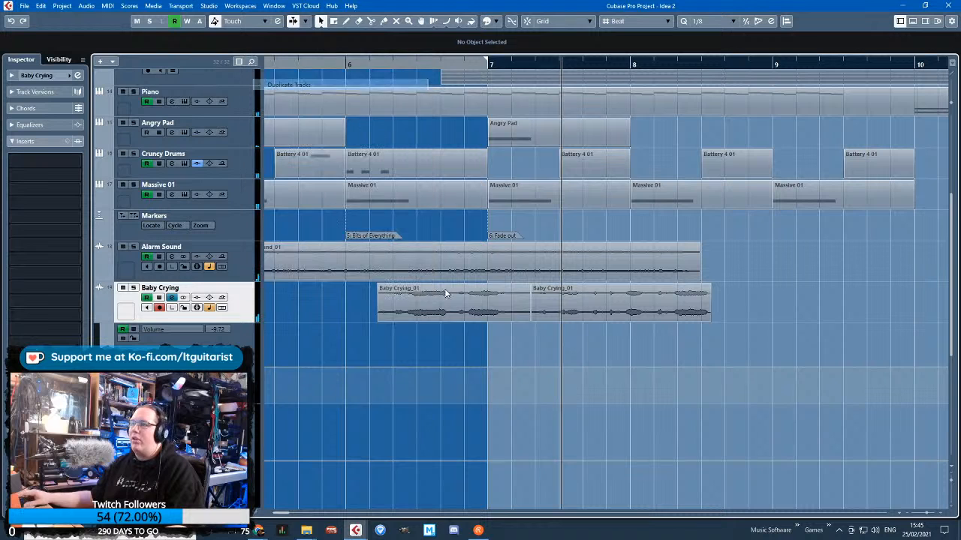
Keep only the first half on the original track and the second half on the duplicate, shifted to 6.1.2.68 and extended to 7.3.2.40
left_click(453, 357)
key("Delete")
left_click(570, 139)
key("Delete")
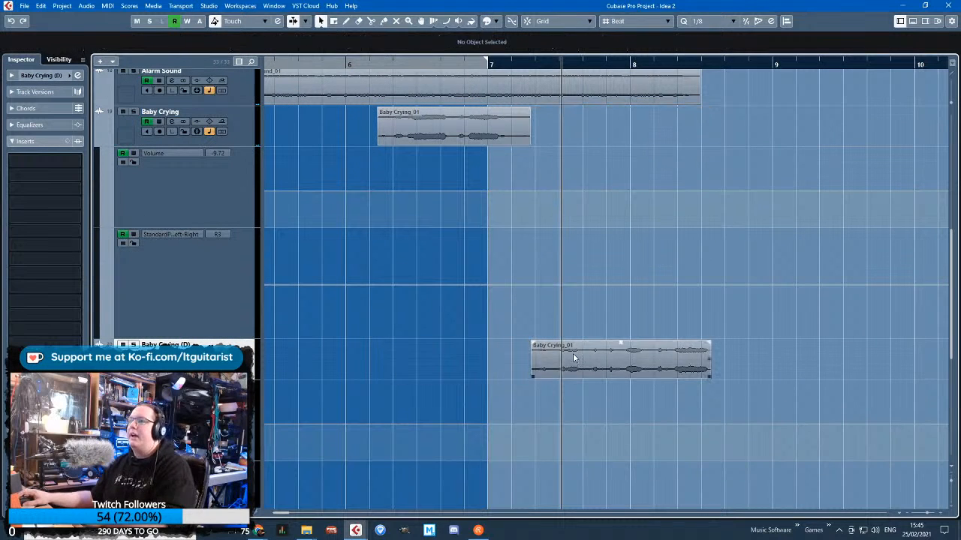
left_click_drag(571, 357, 396, 353)
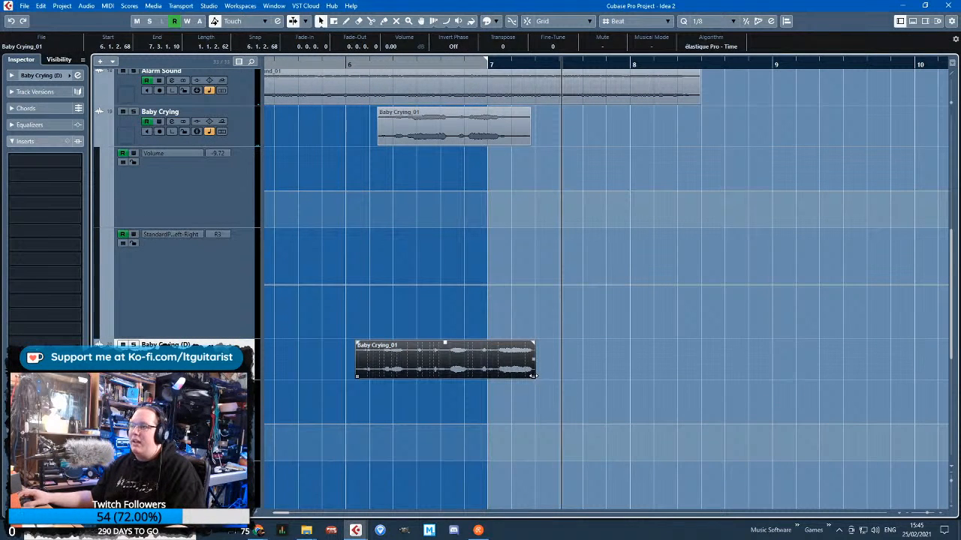
left_click_drag(534, 374, 543, 374)
Set the stretch algorithm of the duplicate track's Baby Crying_01 clip to élastique Pro - Tape in the Sample Editor
double_click(520, 356)
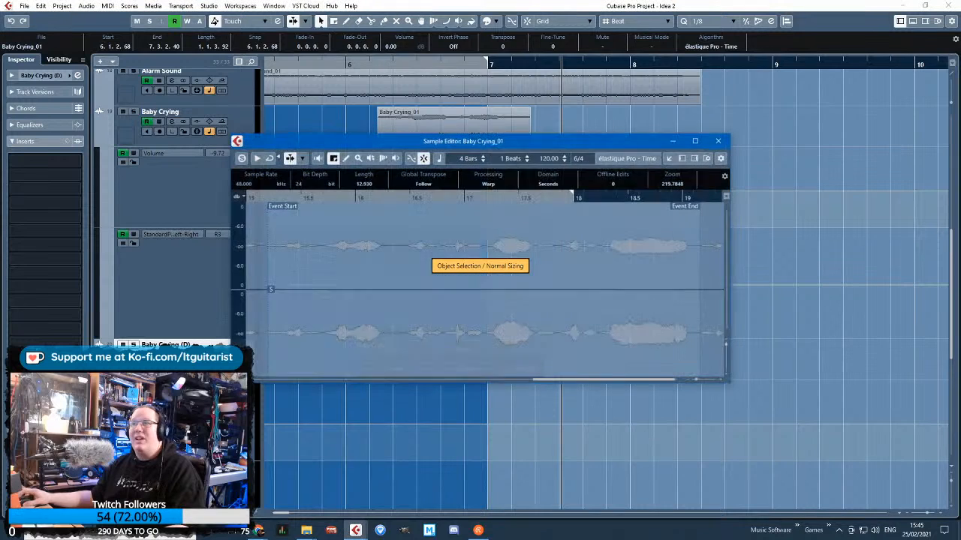
left_click(627, 159)
mouse_move(623, 172)
left_click(698, 193)
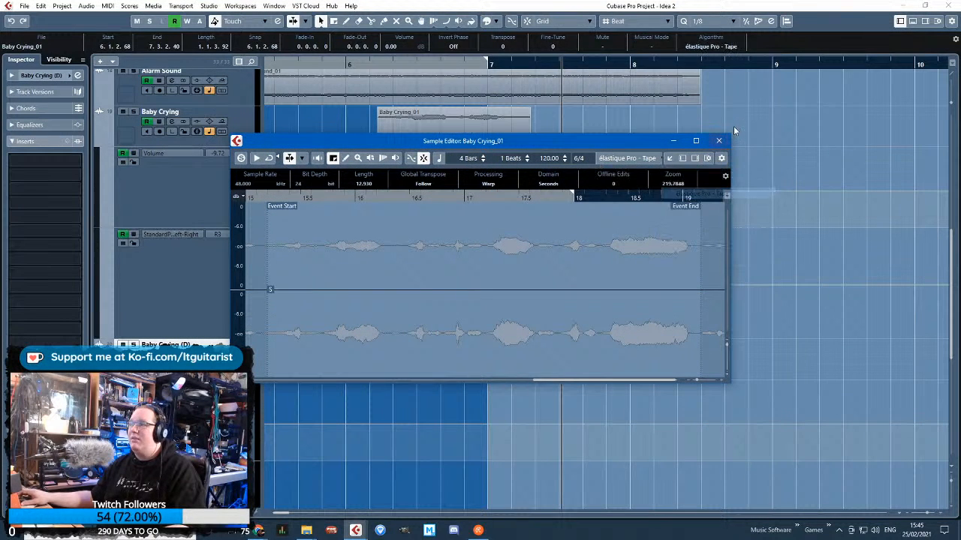
left_click(731, 132)
double_click(445, 351)
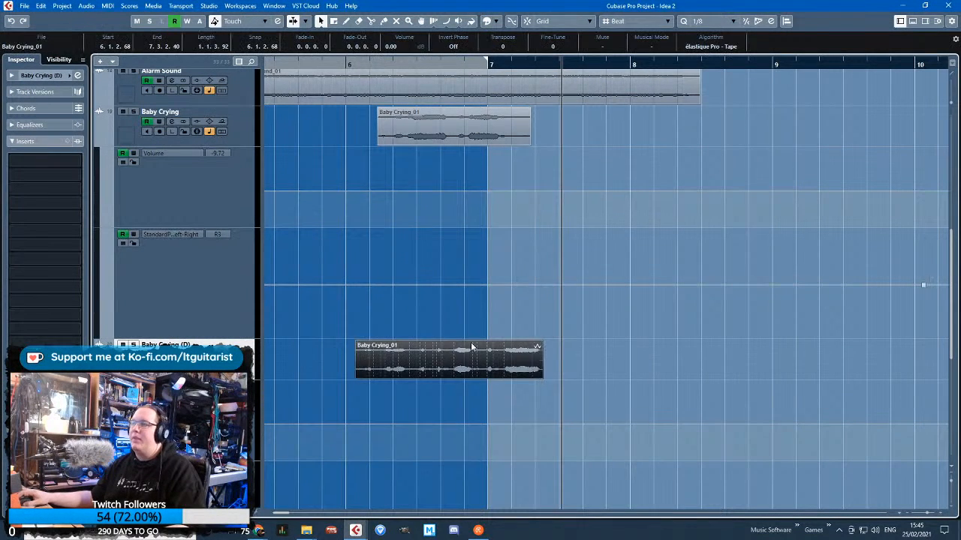
left_click(624, 162)
left_click(719, 142)
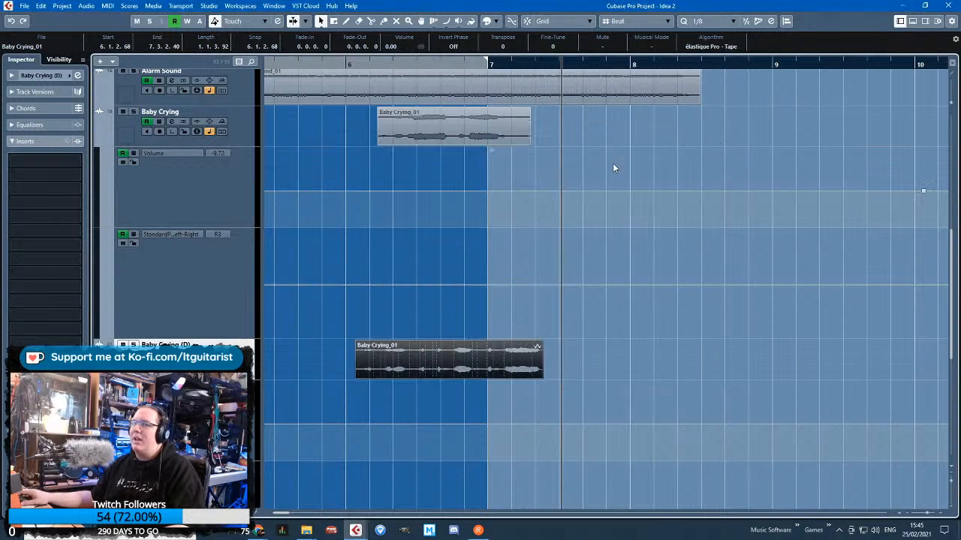
Audition the duplicate track in solo, add a short fade-in and fade-out to its clip, and shift the clip to start at 6.1.4.102
left_click(366, 64)
key("space")
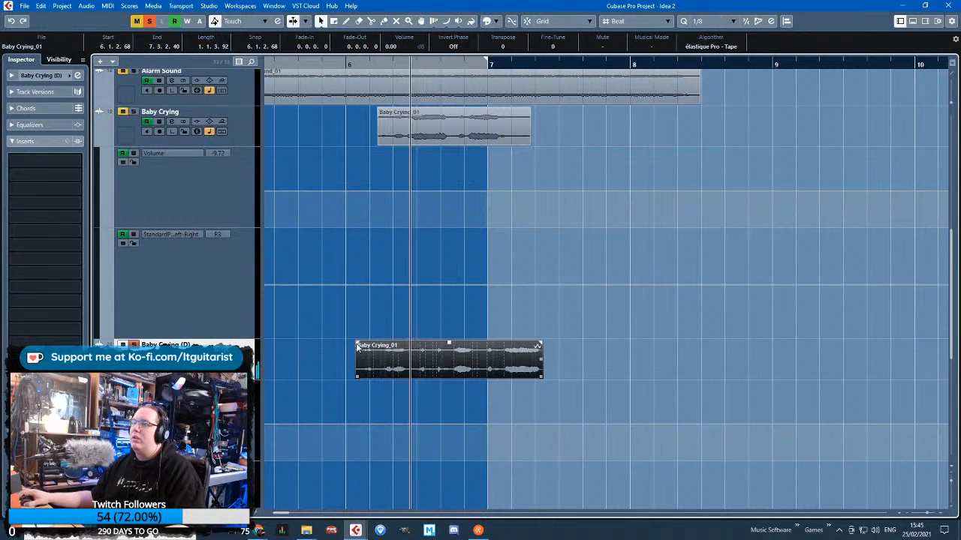
left_click_drag(357, 343, 362, 344)
left_click_drag(546, 347, 537, 347)
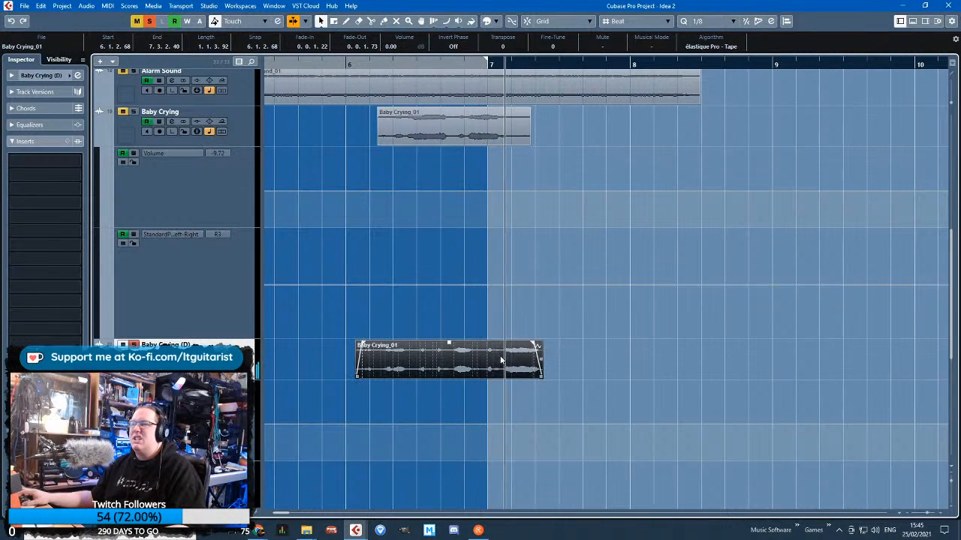
left_click_drag(471, 360, 484, 360)
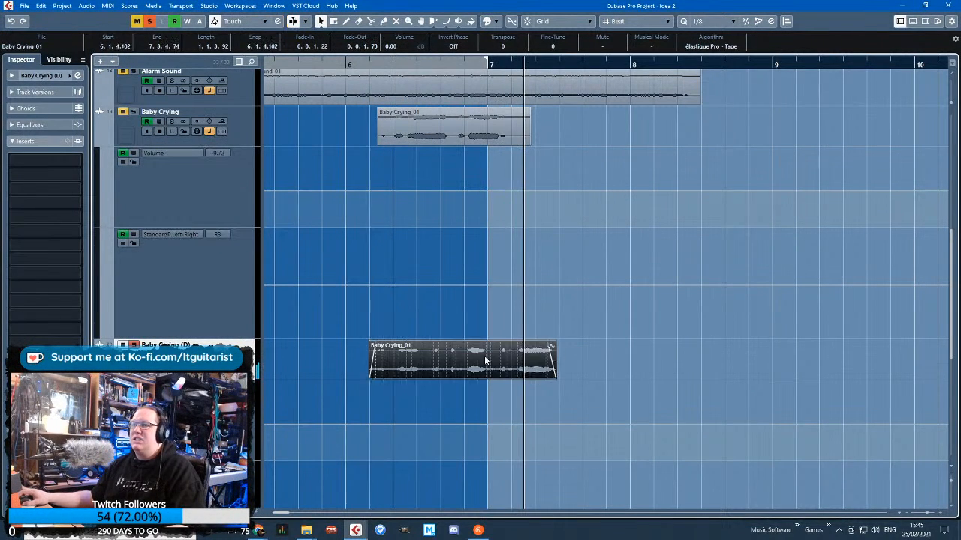
Draw pan automation on Baby Crying (D) towards the right across its clip, with R58 at 7.4.1.75
left_click(325, 394)
scroll(335, 410, "down", 2)
left_click_drag(369, 444, 371, 452)
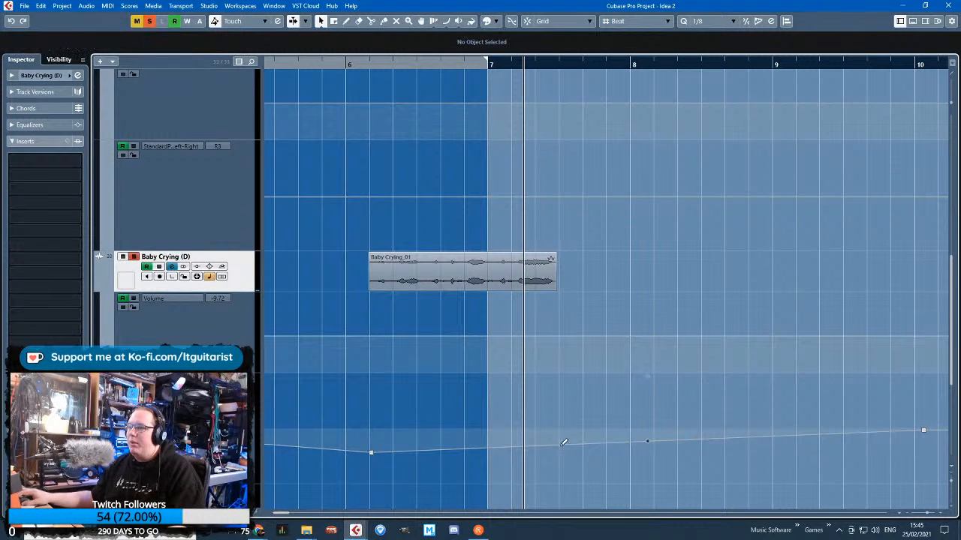
left_click_drag(564, 444, 563, 460)
scroll(529, 406, "up", 4)
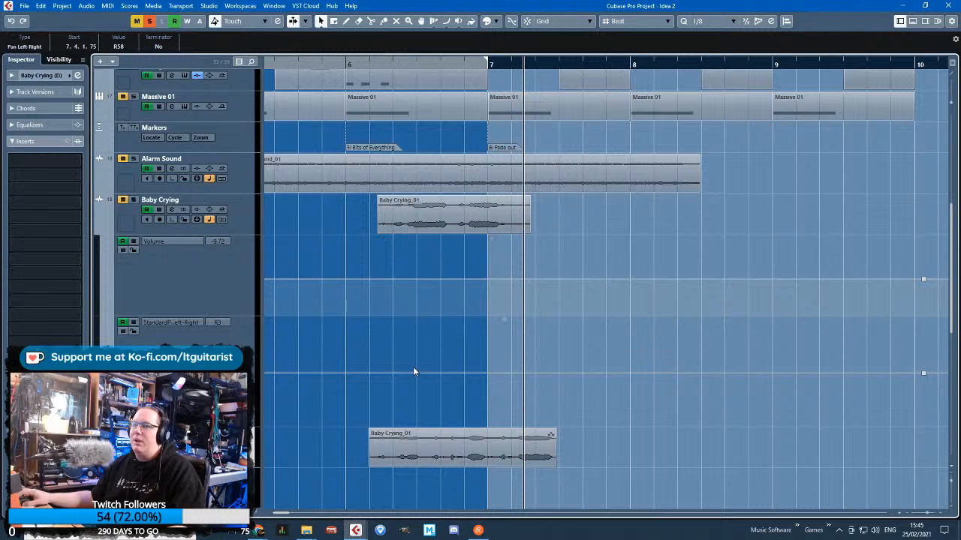
Add two pan automation points on the original Baby Crying track, holding it at about L40 across its clip
left_click(382, 350)
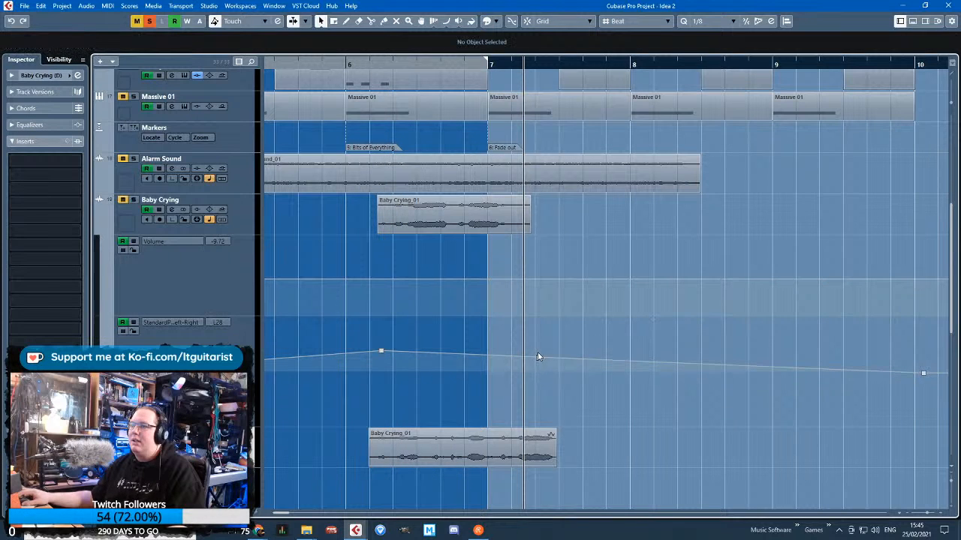
left_click_drag(537, 357, 537, 351)
scroll(375, 265, "left", 1)
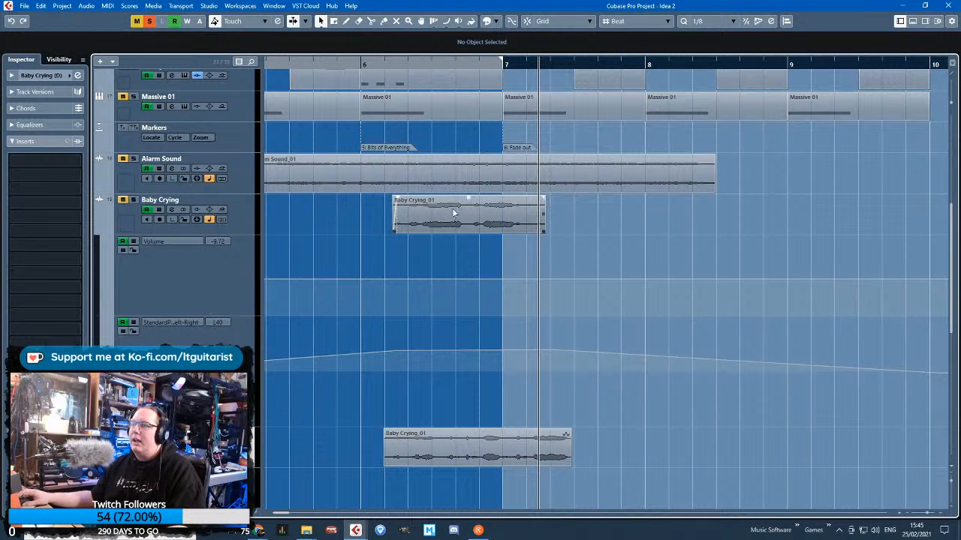
Add a short fade-out to the original Baby Crying_01 clip and play the full mix from within bar 5
left_click(543, 204)
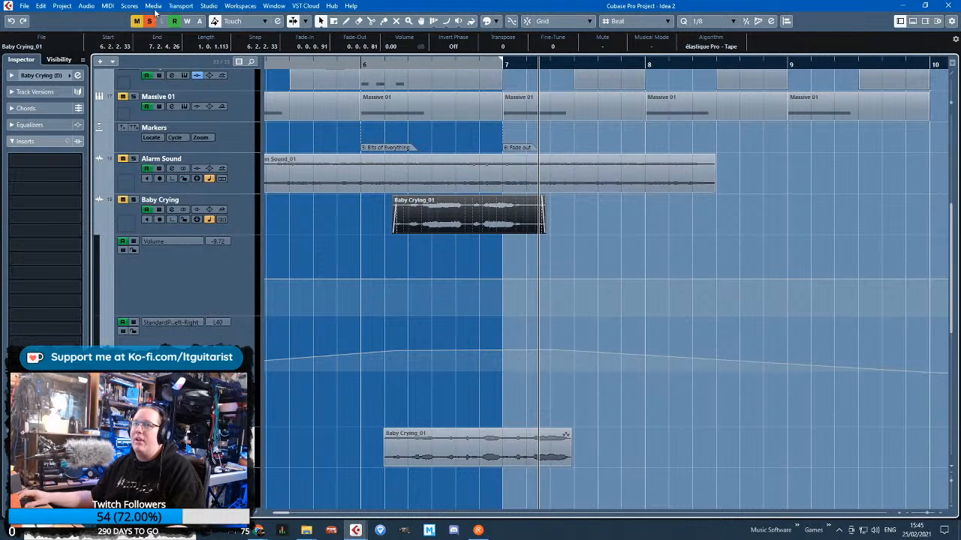
left_click(300, 61)
key("space")
scroll(354, 262, "up", 1)
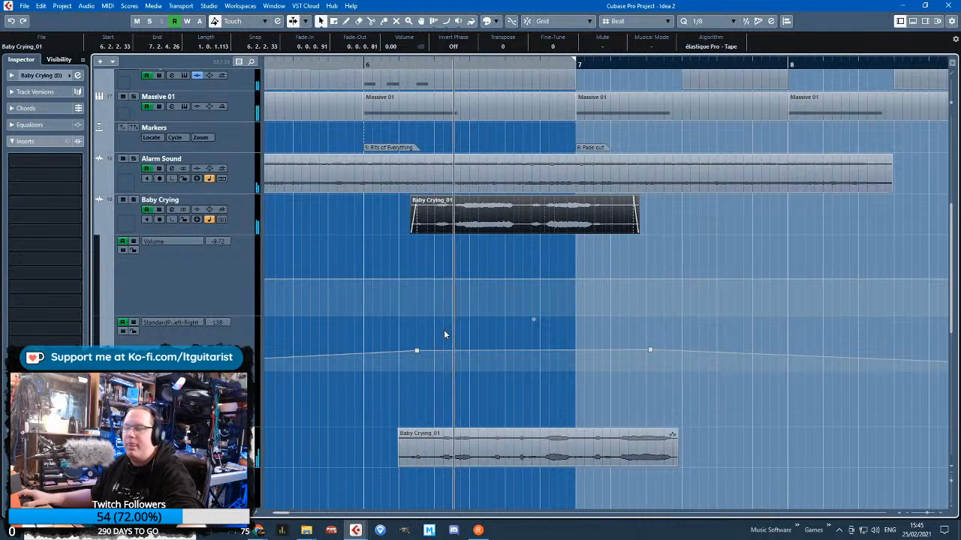
Pan the original Baby Crying track further left, with L52 at 6.2.2.113, and set its volume automation to -7.43 at 6.1.4.95
left_click(373, 253)
left_click(254, 233)
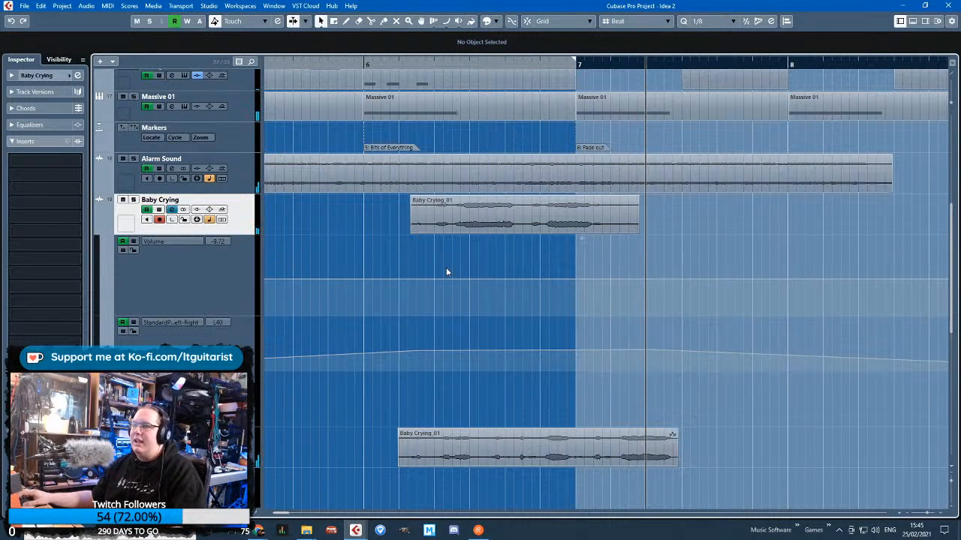
left_click_drag(417, 353, 420, 348)
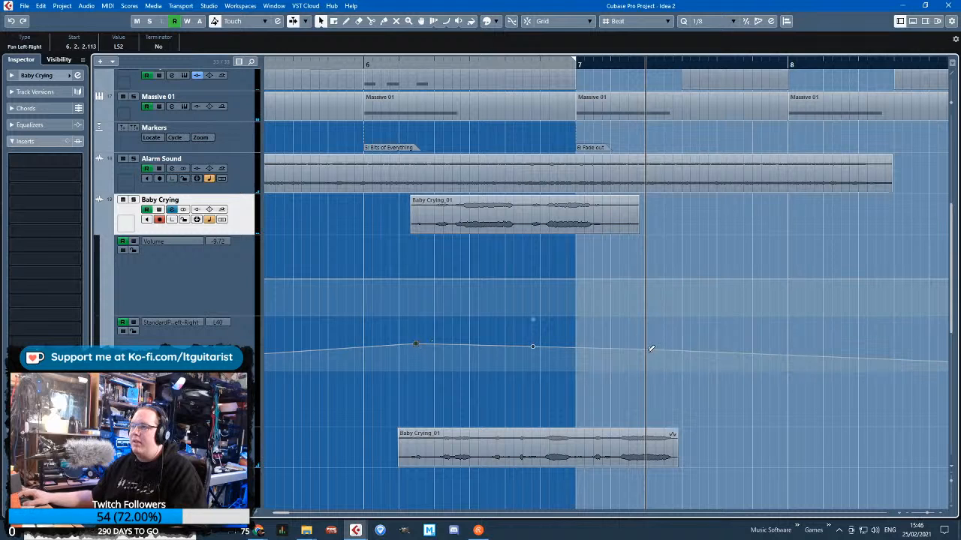
left_click_drag(651, 348, 650, 345)
left_click(398, 274)
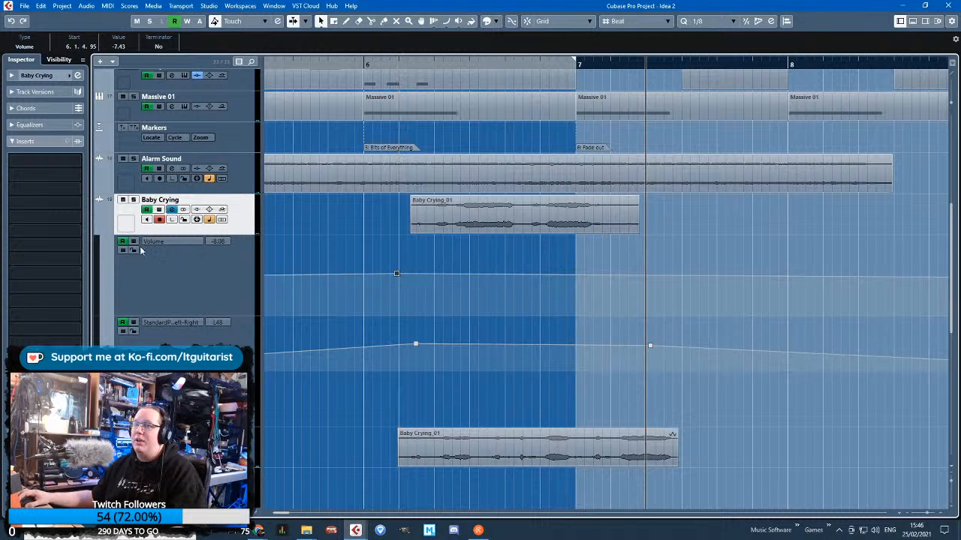
With the automation lanes locked, move the original Baby Crying_01 clip to 5.6.3.15 and the duplicate track's clip to 6.2.2.93
left_click_drag(474, 228, 411, 217)
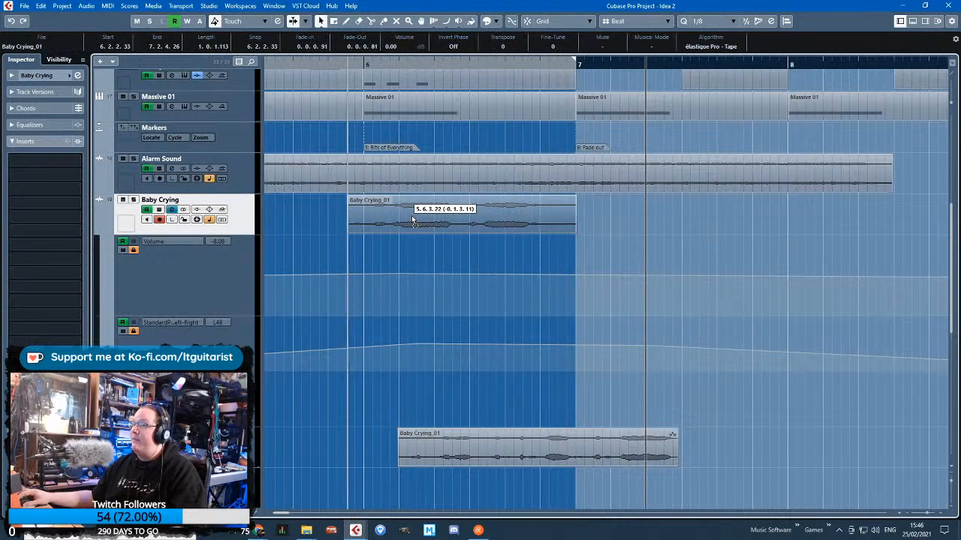
scroll(482, 421, "down", 5)
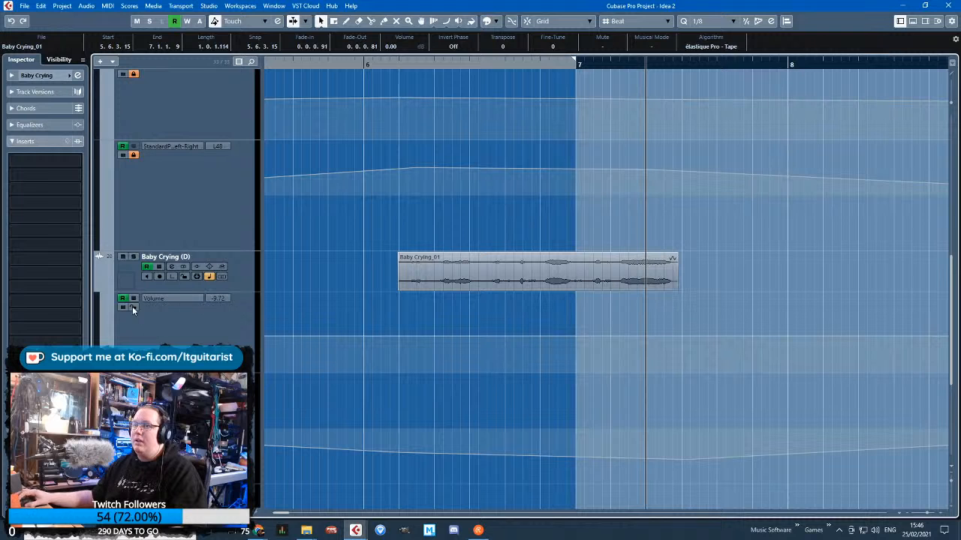
left_click_drag(473, 289, 486, 286)
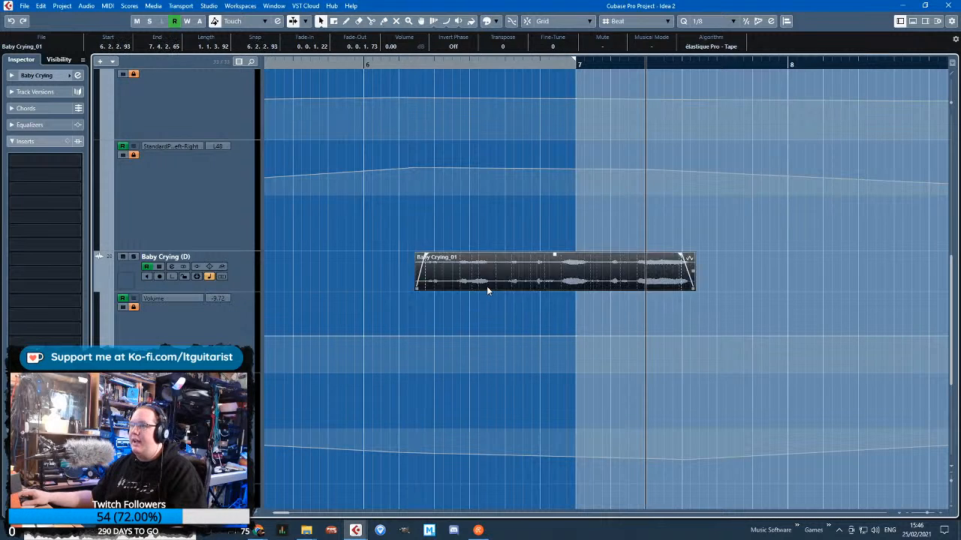
scroll(479, 322, "up", 3)
scroll(478, 322, "down", 5)
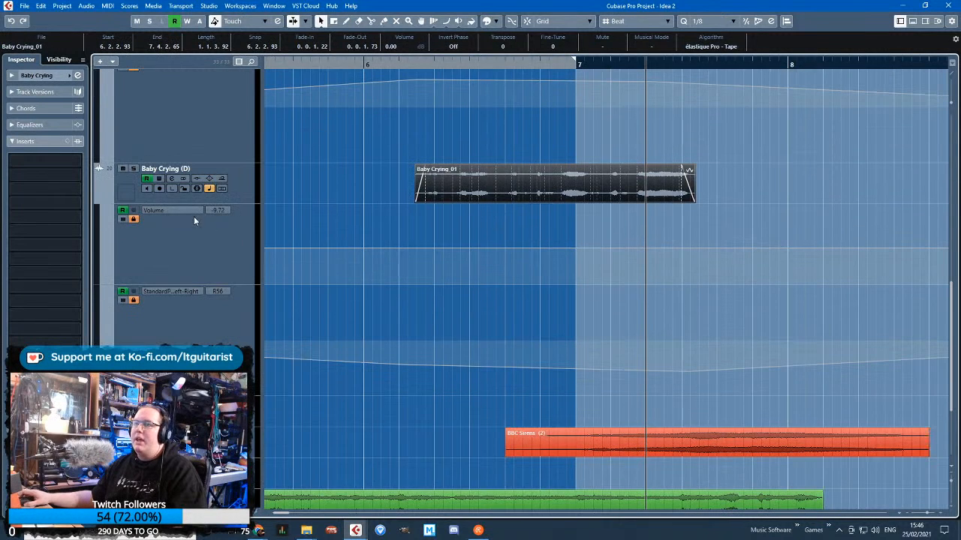
Shape Baby Crying (D)'s volume automation to rise from -27.2 at 6.2.2.52, hold level, and fall from early bar 7 to -23.6 at 7.4.4.15
left_click(485, 247)
left_click_drag(409, 246, 411, 269)
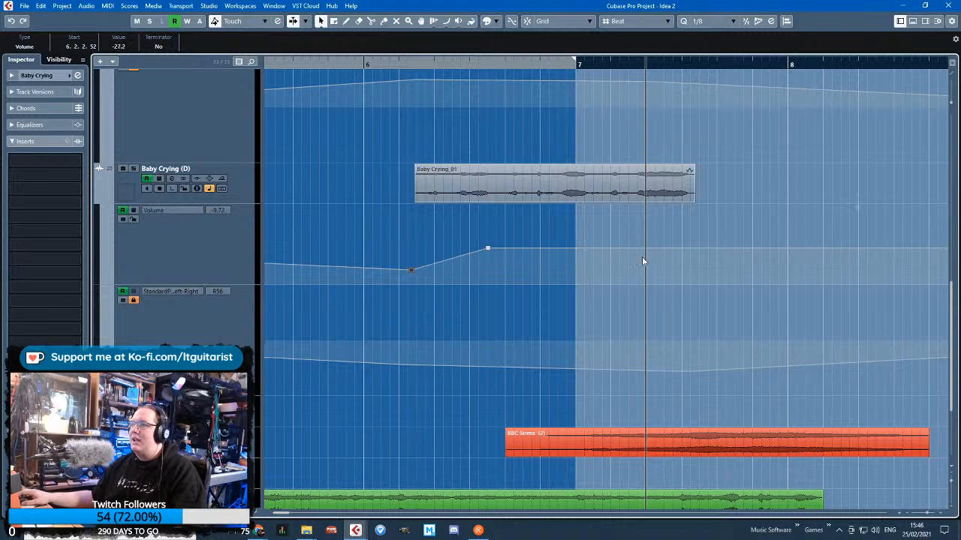
left_click(659, 247)
left_click_drag(691, 248, 709, 268)
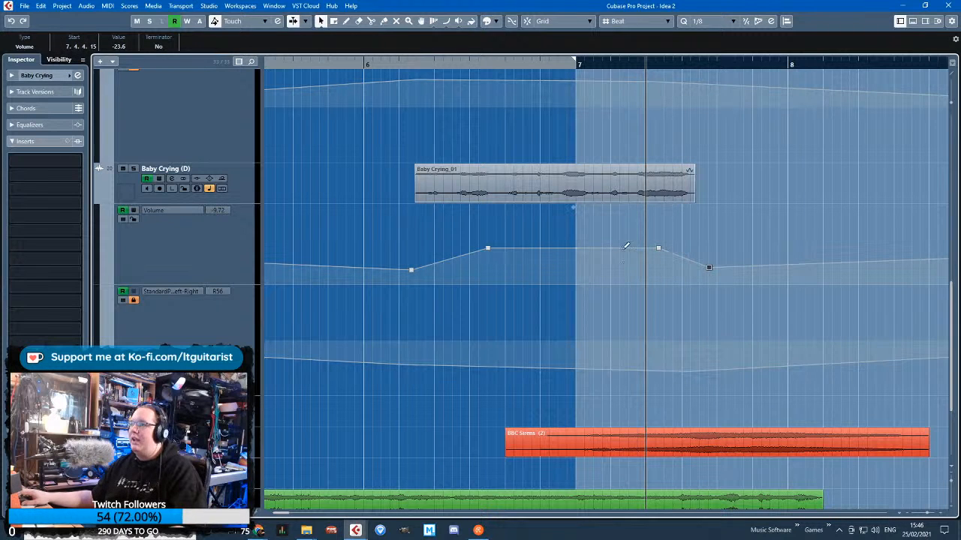
left_click(626, 248)
left_click_drag(651, 234, 676, 267)
key("Delete")
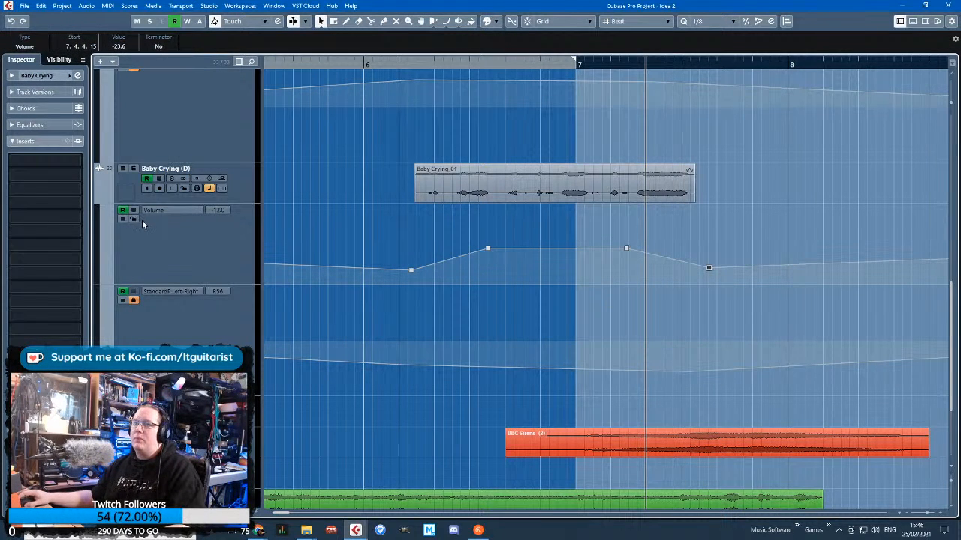
Shape the original Baby Crying track's volume automation to rise from -21.0 at 5.6.2.47 and fall to -21.5 at 7.1.1.28
scroll(445, 319, "up", 5)
left_click(123, 250)
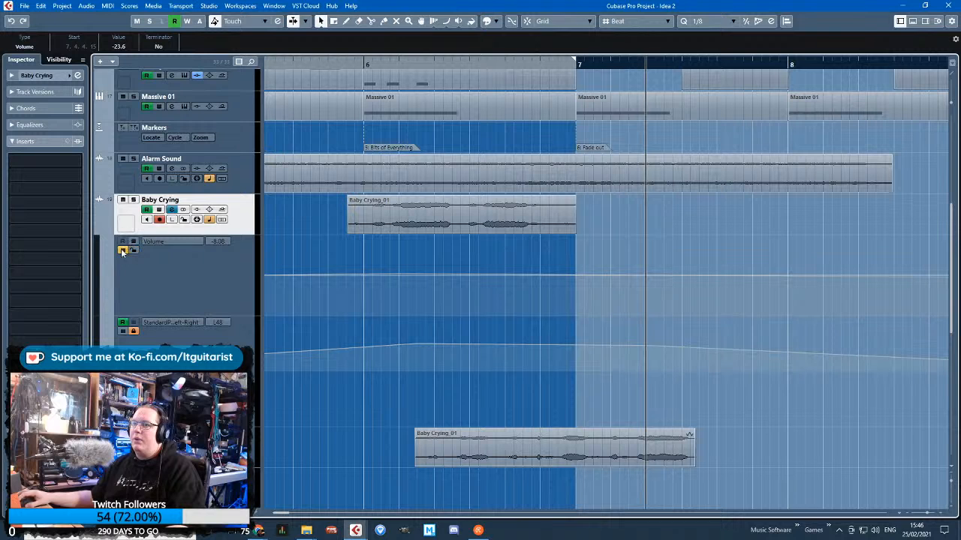
left_click(123, 249)
left_click_drag(345, 275, 349, 294)
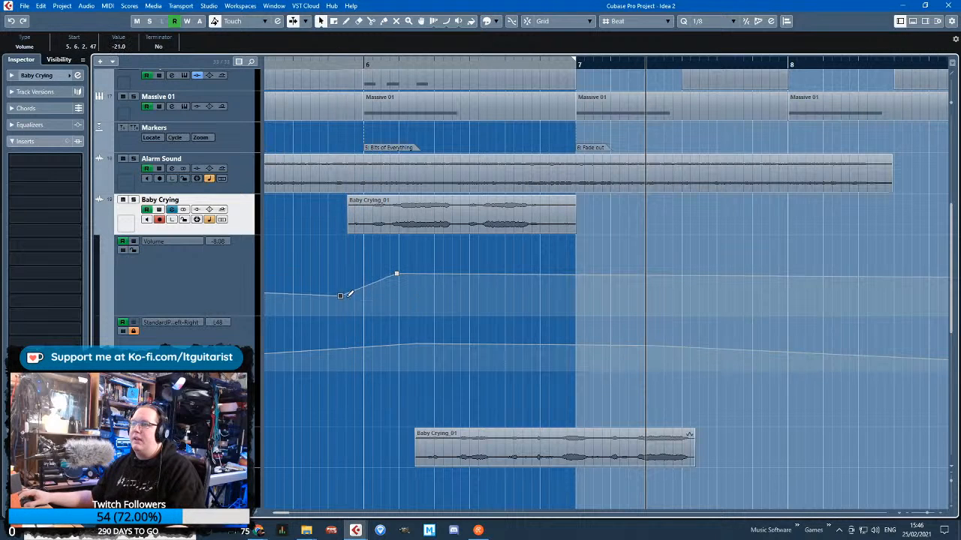
left_click_drag(556, 275, 577, 297)
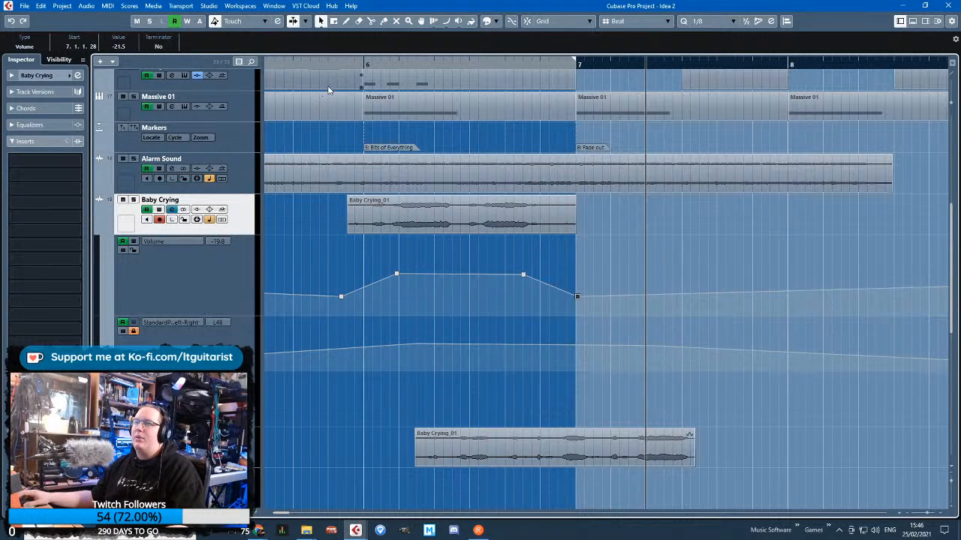
Lengthen the fade-out on the Baby Crying (D) track's clip to 0.1.0.45, starting at 7.3.1.78
scroll(499, 370, "left", 2)
scroll(499, 370, "down", 2)
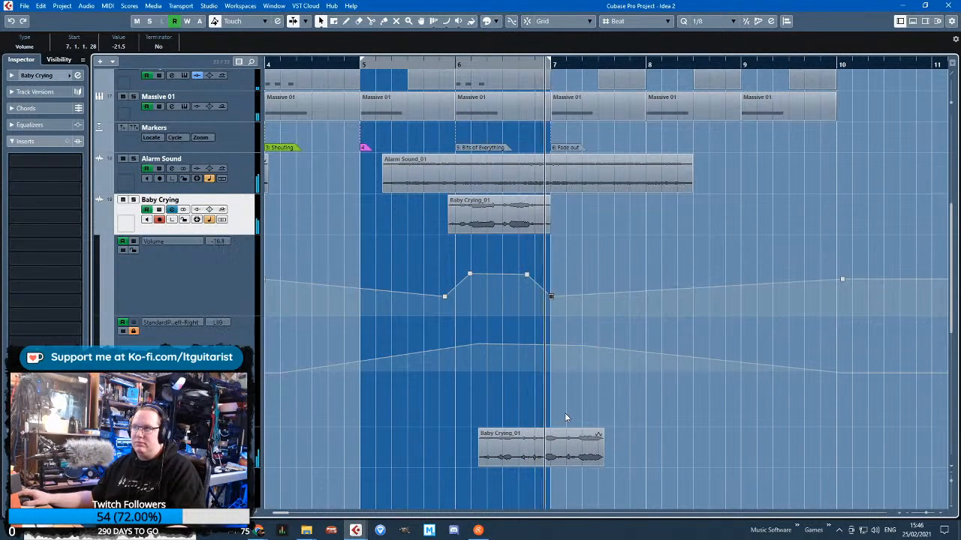
left_click(576, 460)
scroll(576, 462, "up", 2)
scroll(576, 462, "up", 1)
left_click_drag(618, 432, 596, 433)
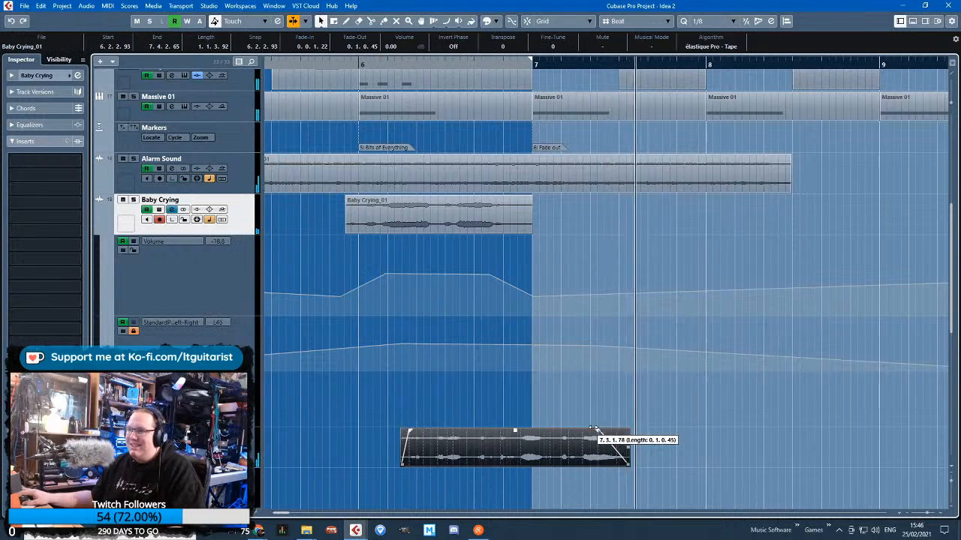
left_click(583, 418)
Collapse the automation lanes of the Baby Crying and Baby Crying (D) tracks and stop playback
scroll(574, 427, "down", 3)
scroll(537, 434, "down", 2)
scroll(533, 431, "up", 3)
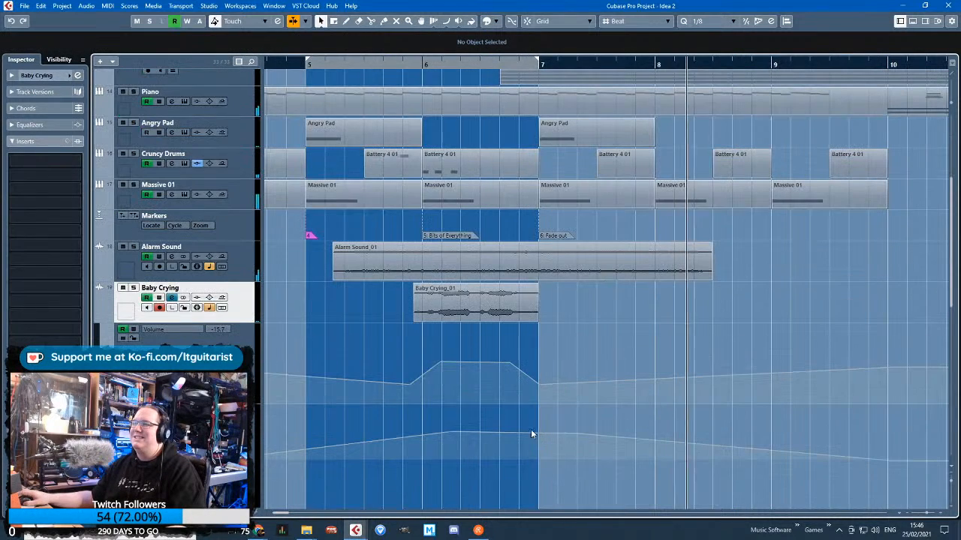
left_click(104, 321)
scroll(379, 398, "down", 2)
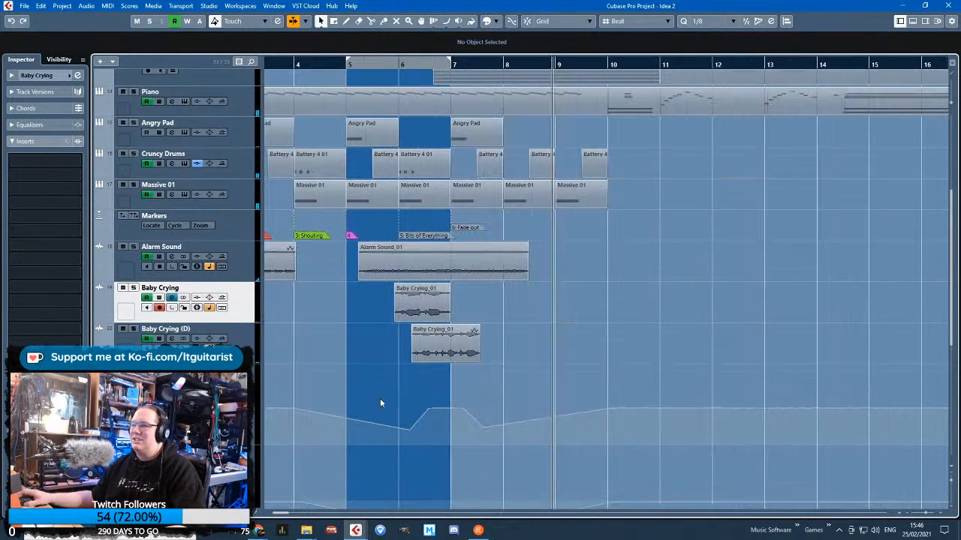
left_click(106, 360)
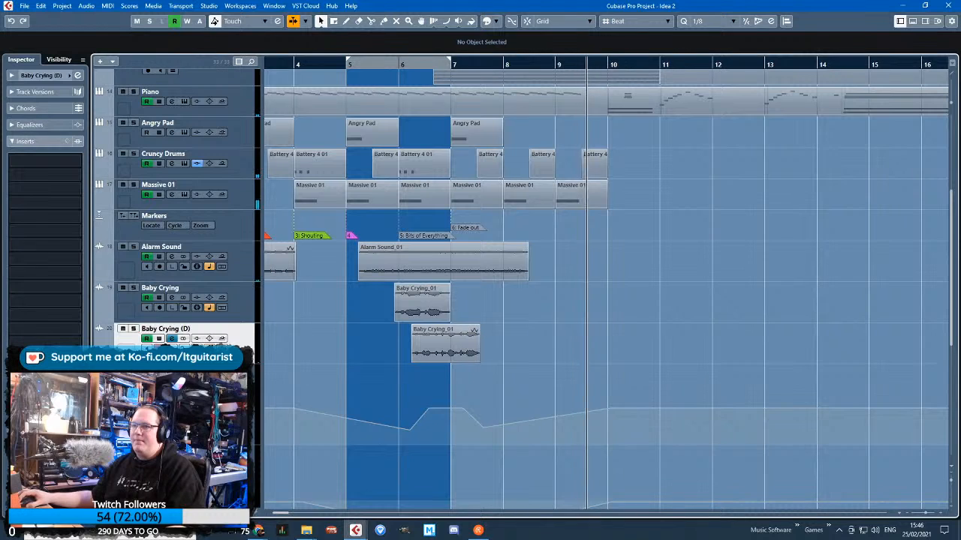
left_click(105, 361)
left_click_drag(350, 341, 390, 346)
key("space")
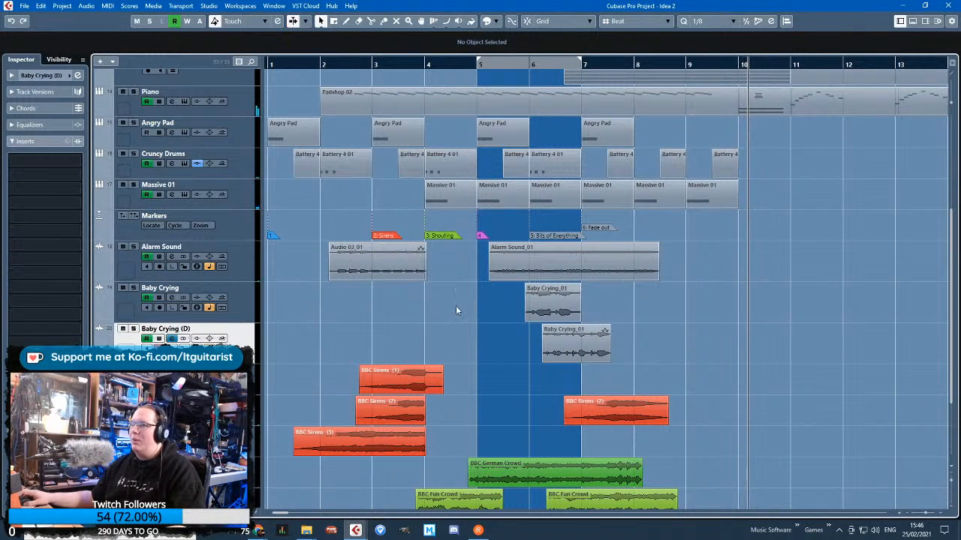
Colour both Baby Crying_01 clips and the Bits of Everything marker purple
left_click_drag(460, 302, 599, 347)
scroll(581, 342, "up", 2)
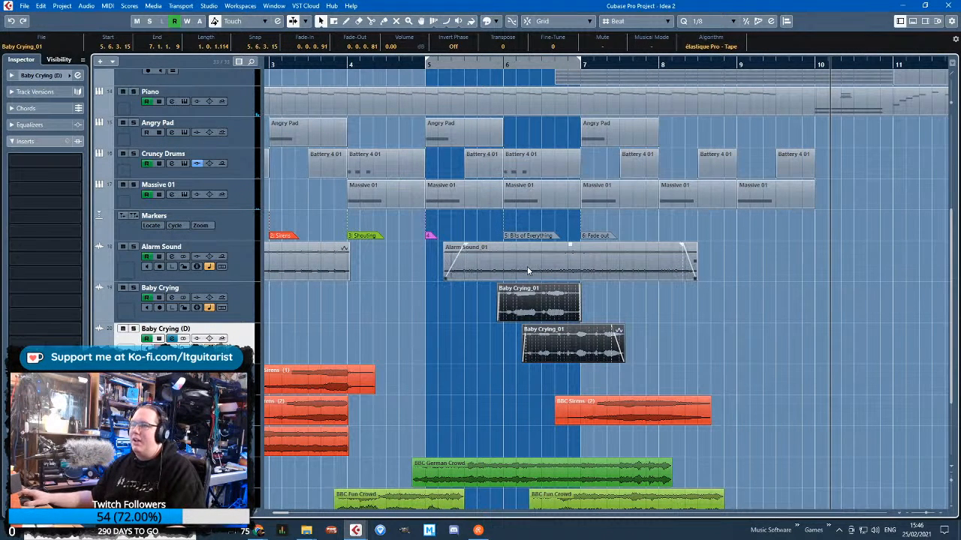
left_click(404, 309)
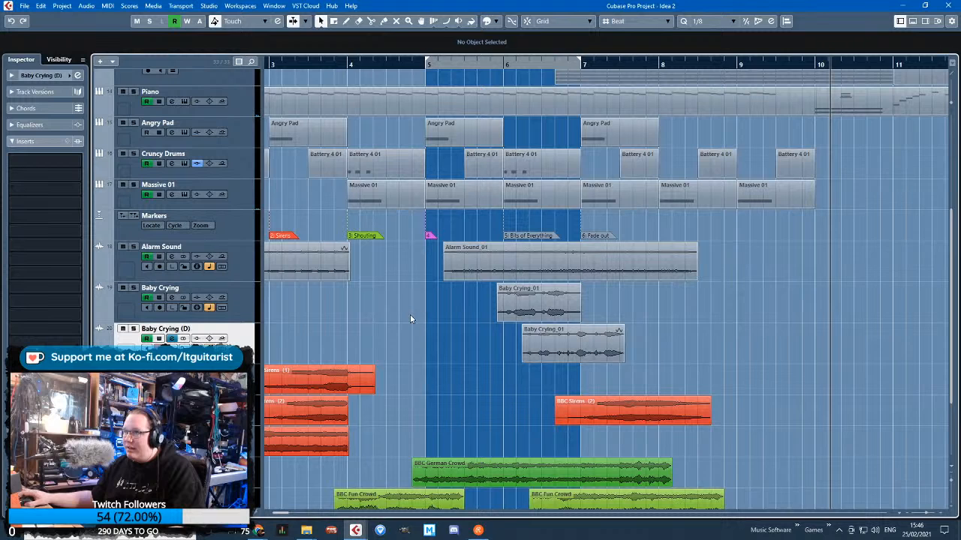
scroll(409, 314, "down", 2)
left_click(494, 239)
scroll(464, 321, "up", 2)
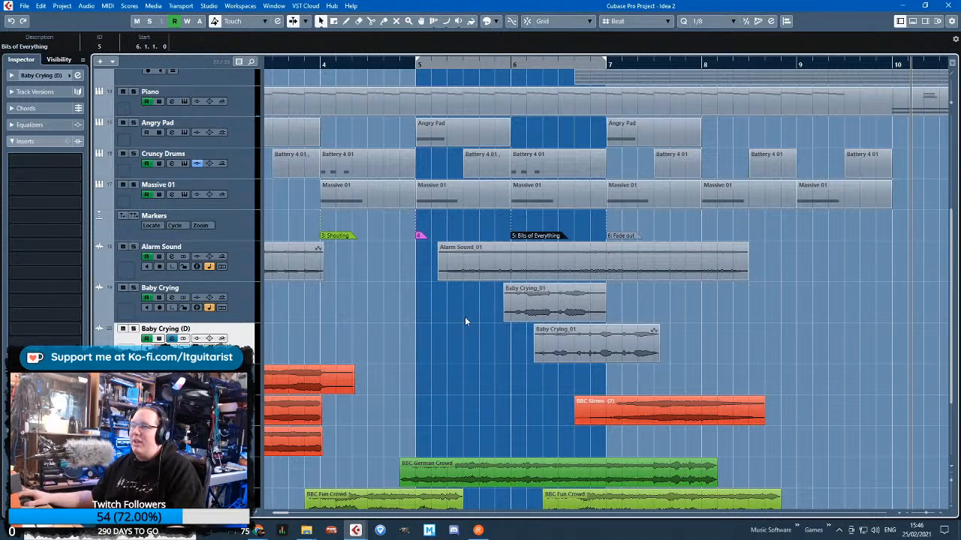
left_click(602, 360)
left_click(492, 22)
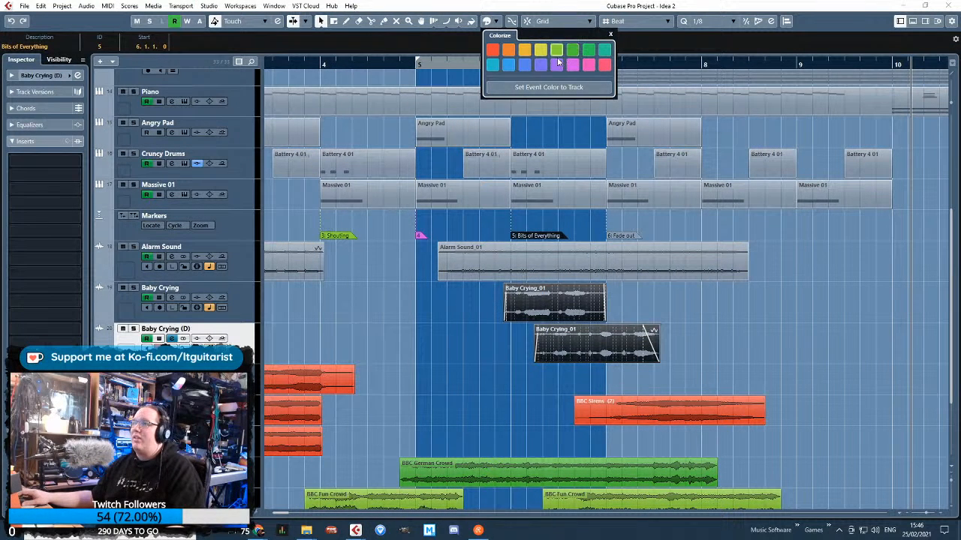
left_click(557, 65)
Colour the Alarm Sound_01 clip pink to match marker 4
left_click(623, 269)
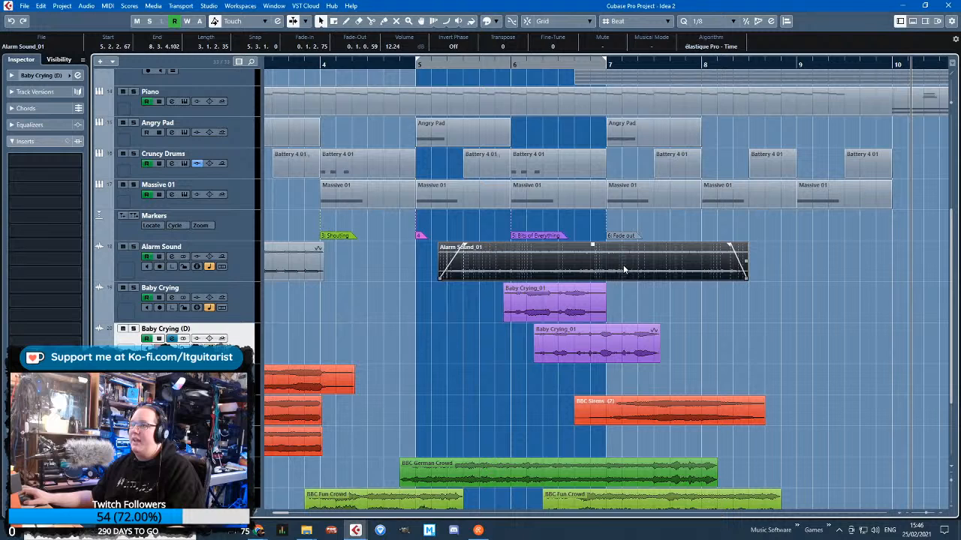
left_click(496, 23)
left_click(436, 238)
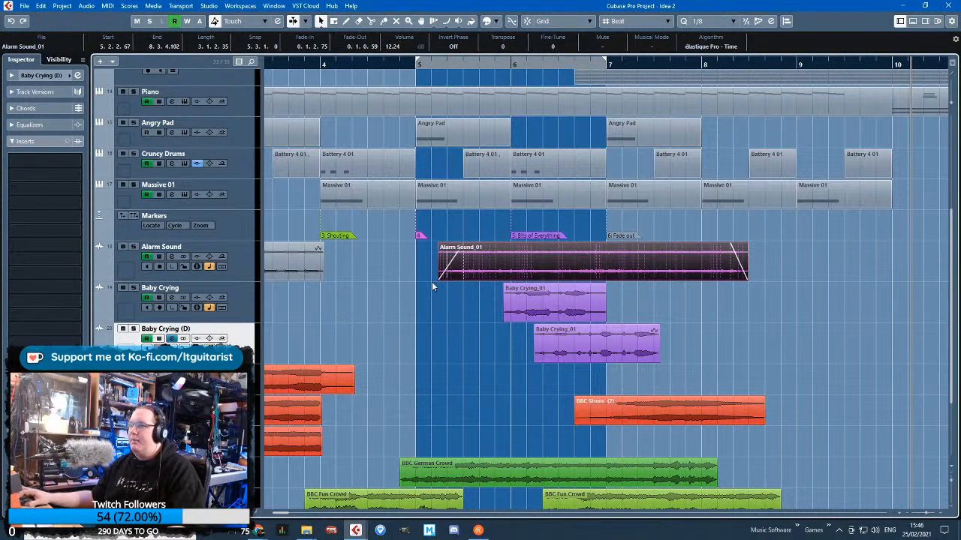
left_click(433, 281)
left_click(444, 278)
left_click(429, 266)
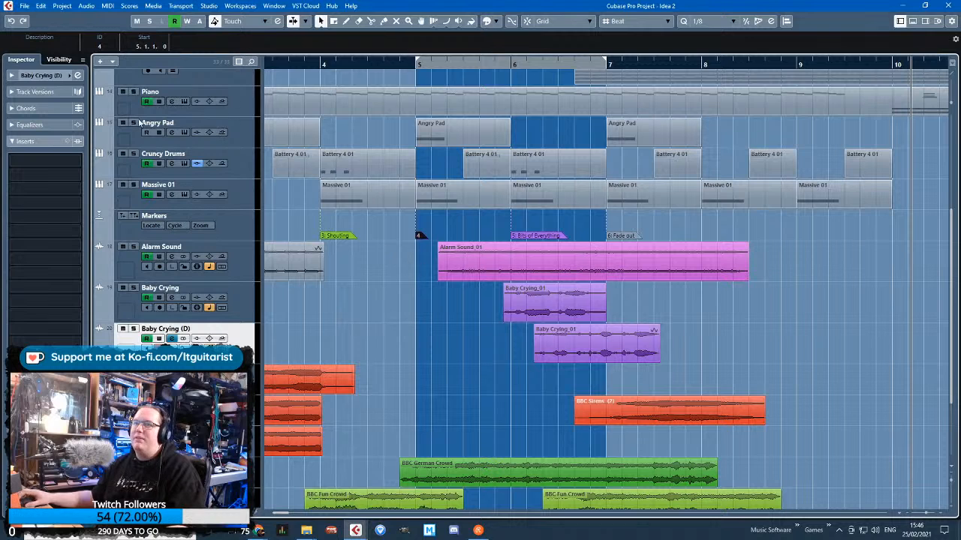
Check the Baby Crying (D) channel settings and play the arrangement from late bar 2 into bar 5
left_click(77, 76)
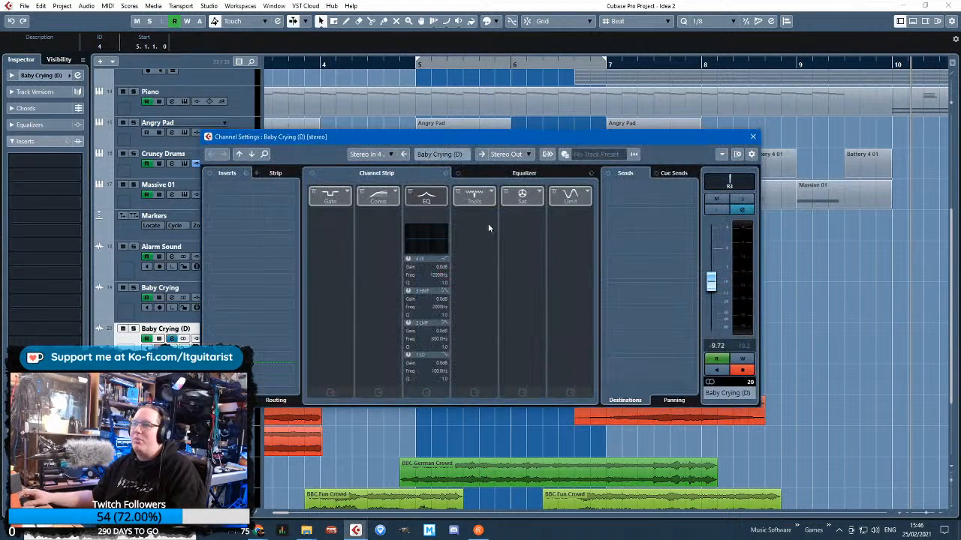
left_click(754, 137)
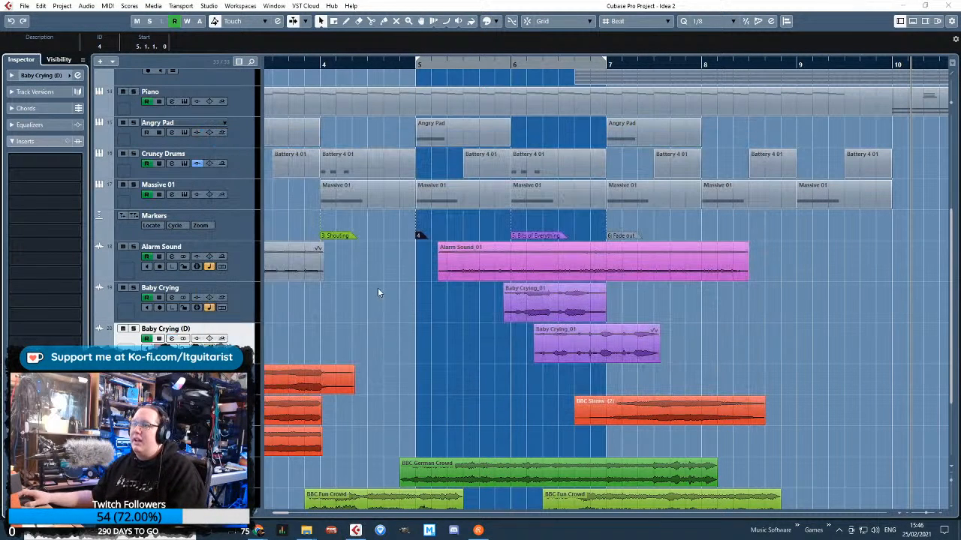
left_click(376, 303)
scroll(556, 350, "left", 3)
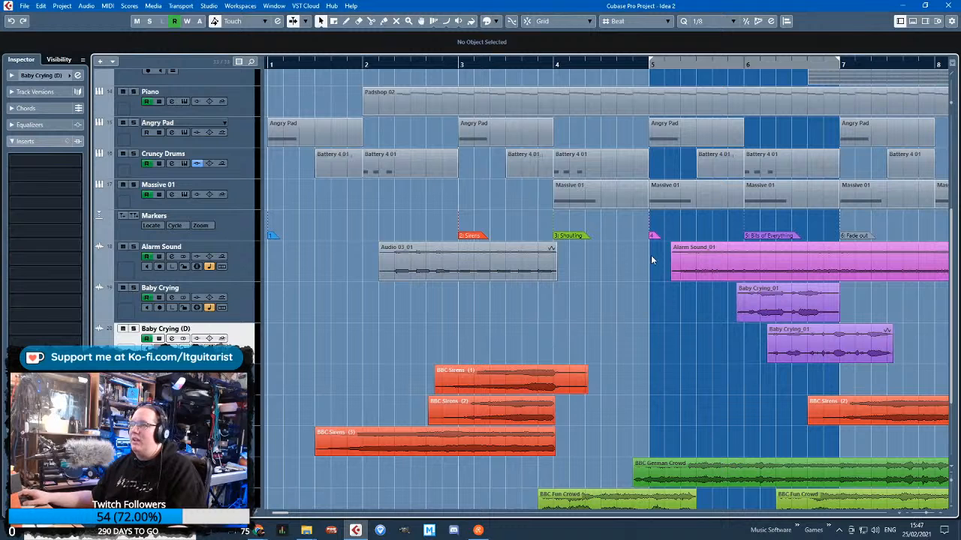
left_click(654, 236)
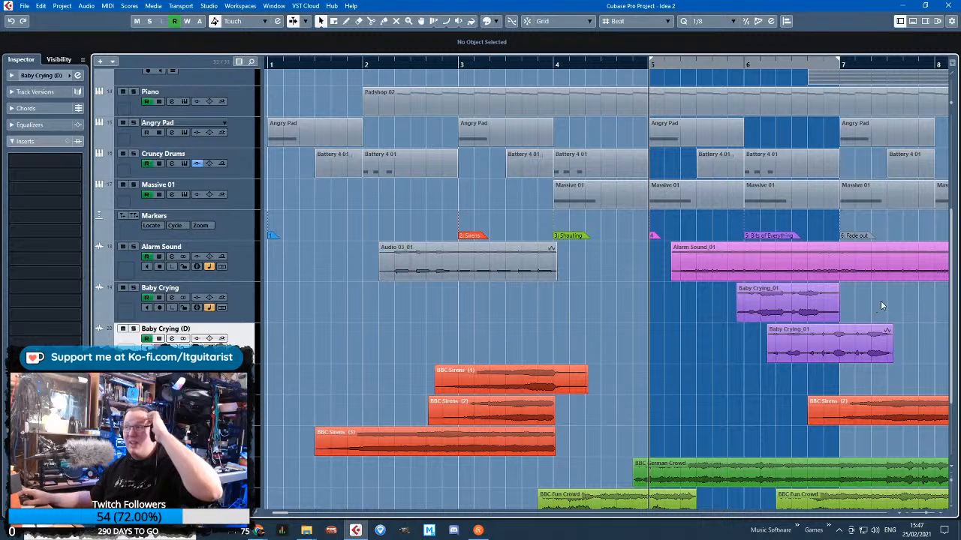
scroll(880, 301, "right", 1)
key("g")
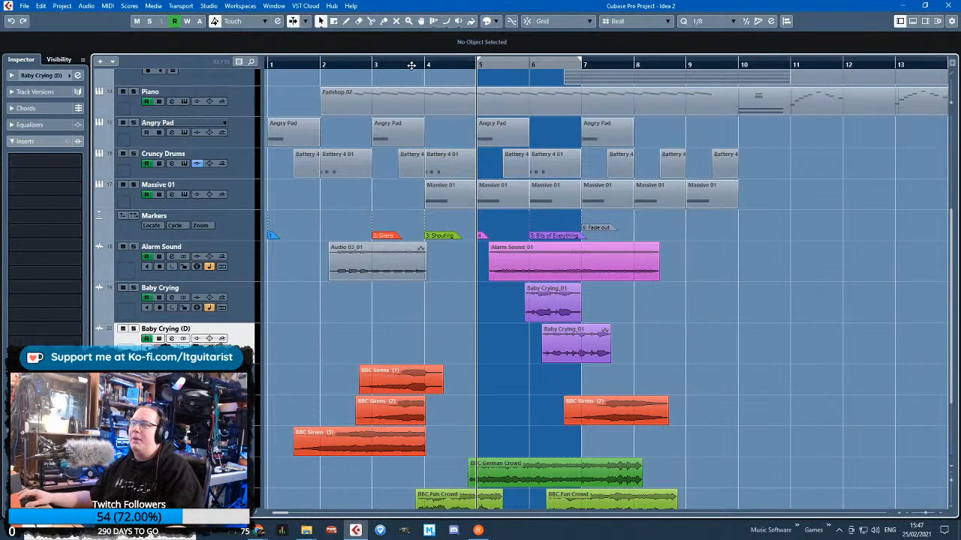
left_click(358, 66)
key("space")
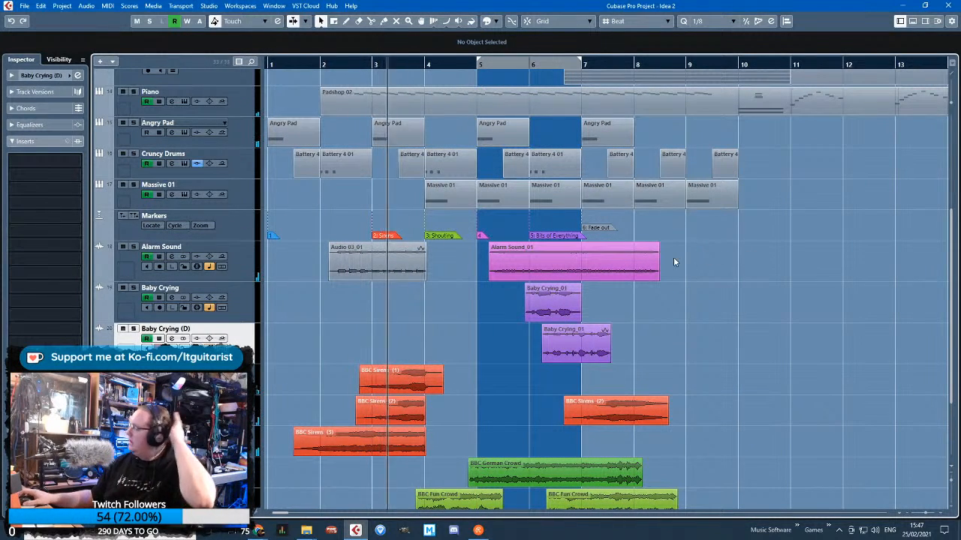
left_click(455, 305)
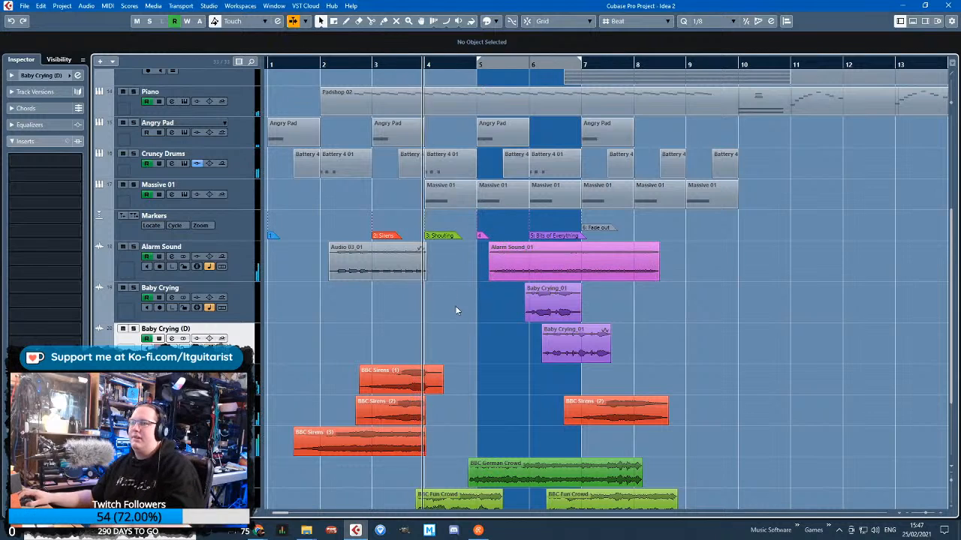
key("space")
scroll(493, 321, "up", 3)
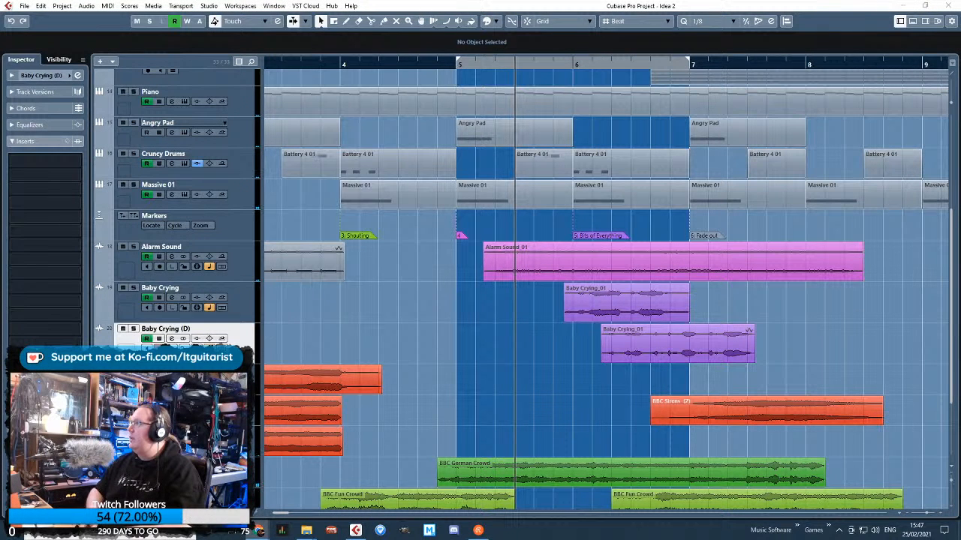
Rename the original Baby Crying track to Glass Smash and solo it
left_click(225, 308)
left_click(236, 316)
key("g")
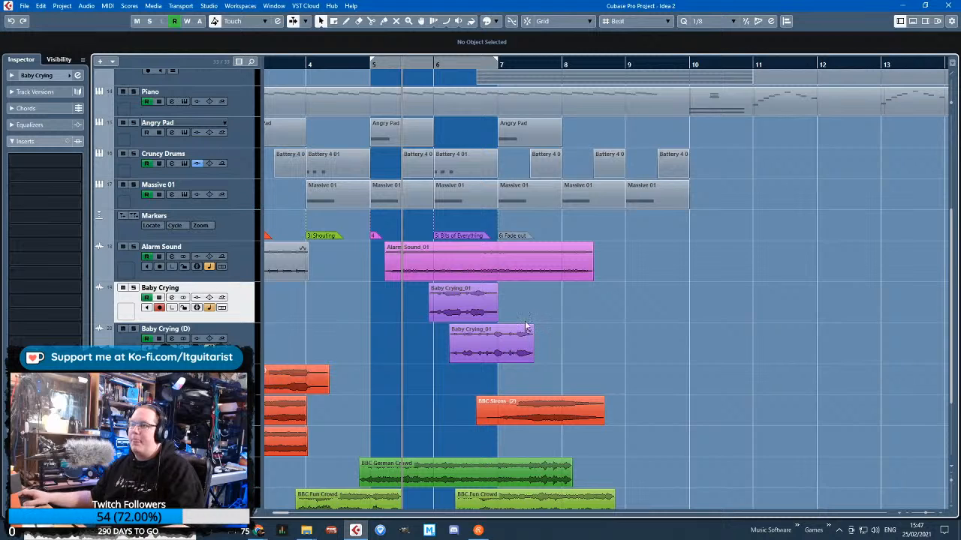
double_click(183, 288)
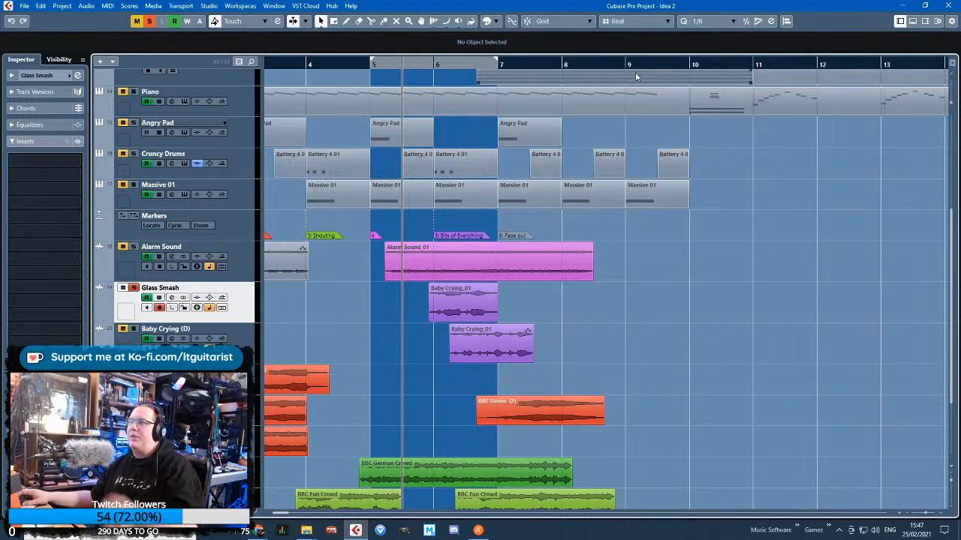
Record the glass-smash audio on the soloed track from early bar 9 to early bar 21, and rename the track to Various
left_click(639, 65)
left_click(123, 330)
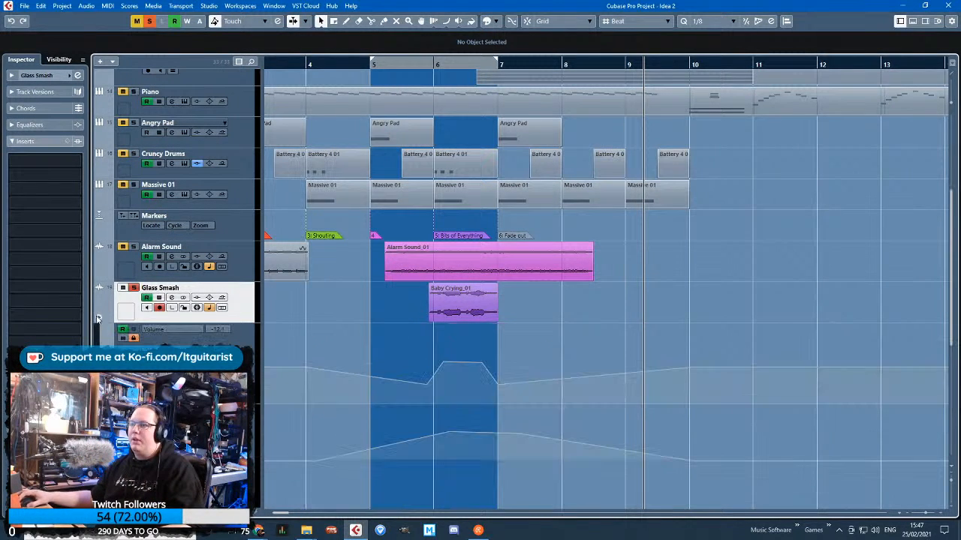
scroll(789, 320, "right", 2)
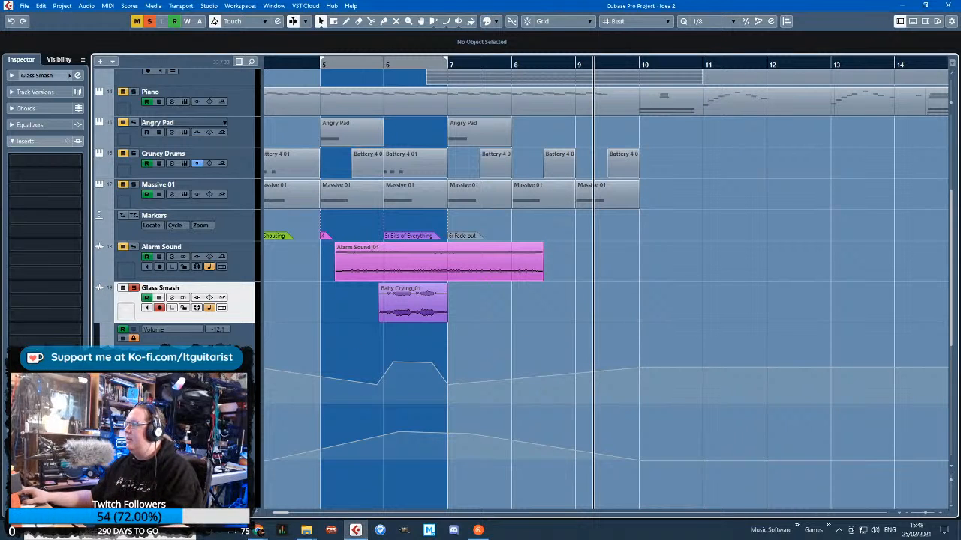
key("KP_Multiply")
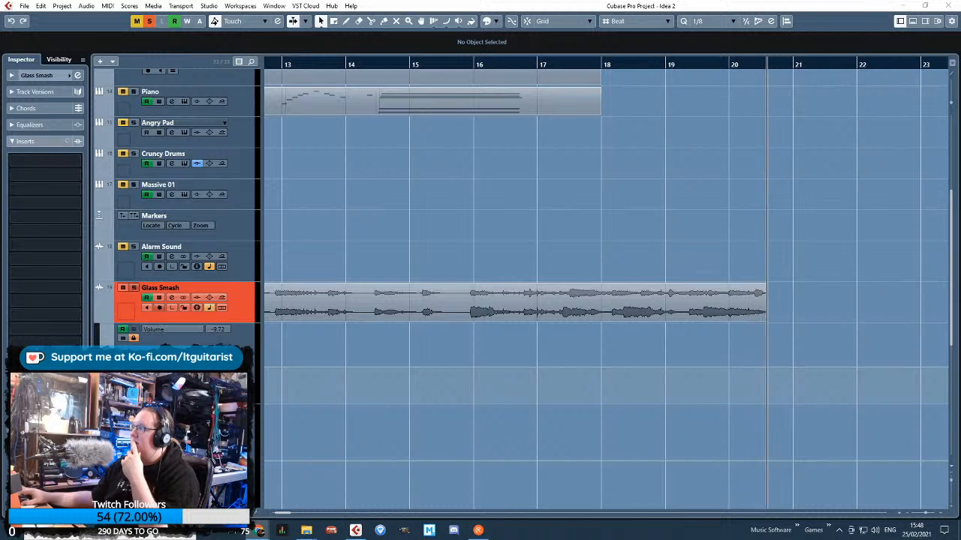
left_click(784, 240)
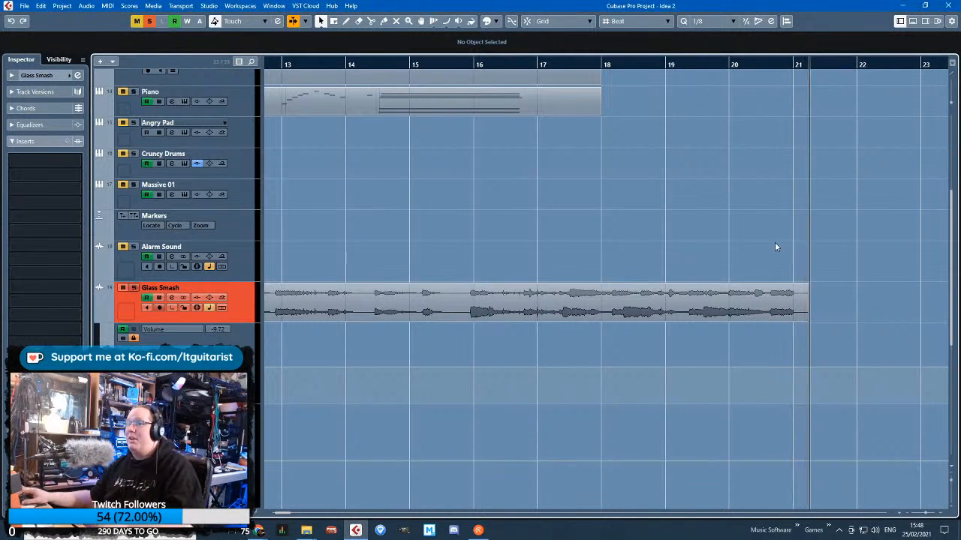
key("space")
scroll(571, 294, "down", 3)
left_click_drag(310, 324, 522, 349)
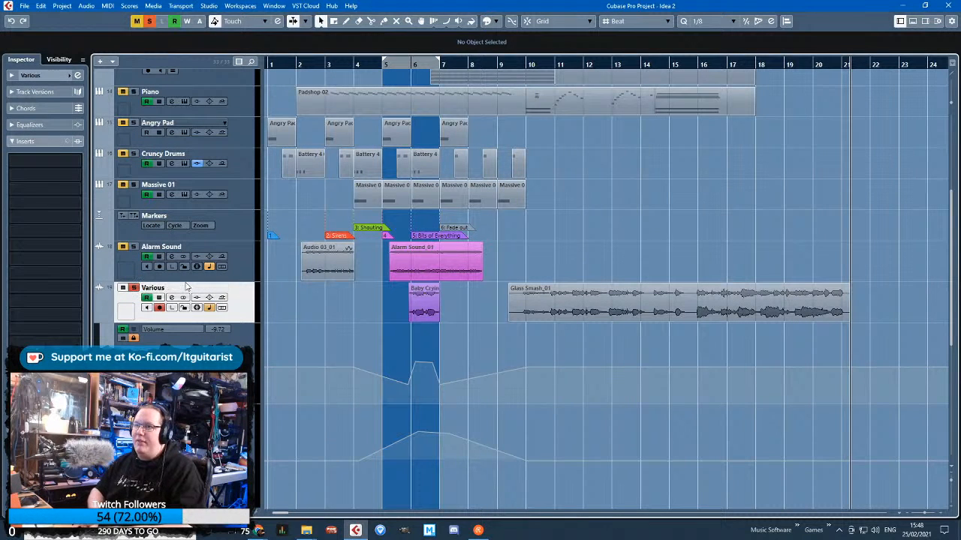
Split the Glass Smash_01 clip at 9.6.1.10 and delete the piece before the cut
scroll(657, 319, "up", 4)
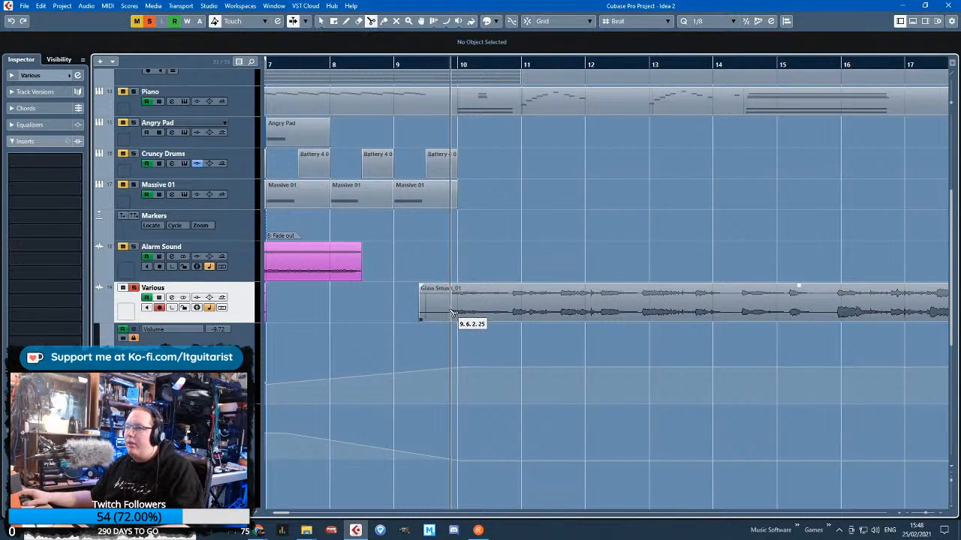
left_click(448, 317)
key("1")
left_click(438, 318)
key("Delete")
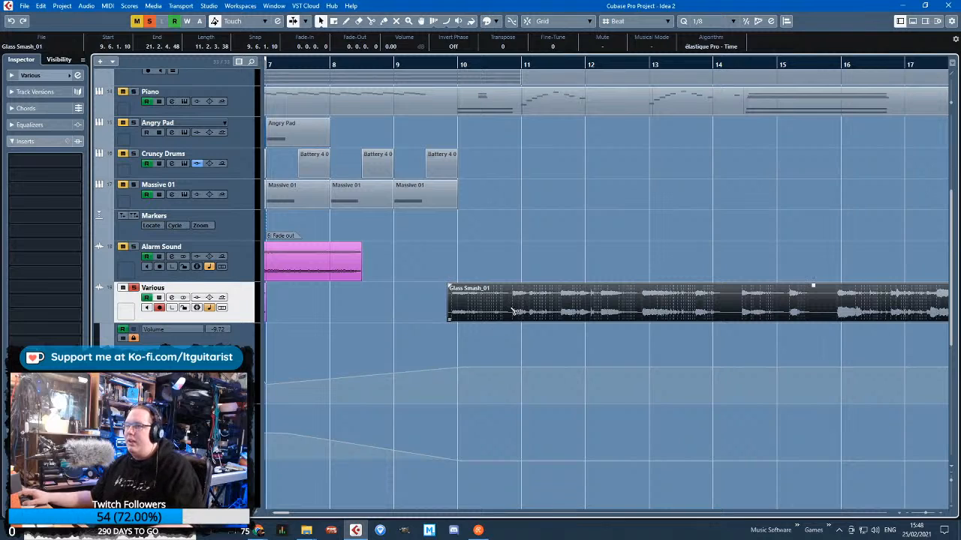
Split the Glass Smash_01 clip before each separate smash from late bar 10 to late bar 15, including at 11.4.3.1 and 14.3.3.31
left_click(513, 311)
left_click(559, 311)
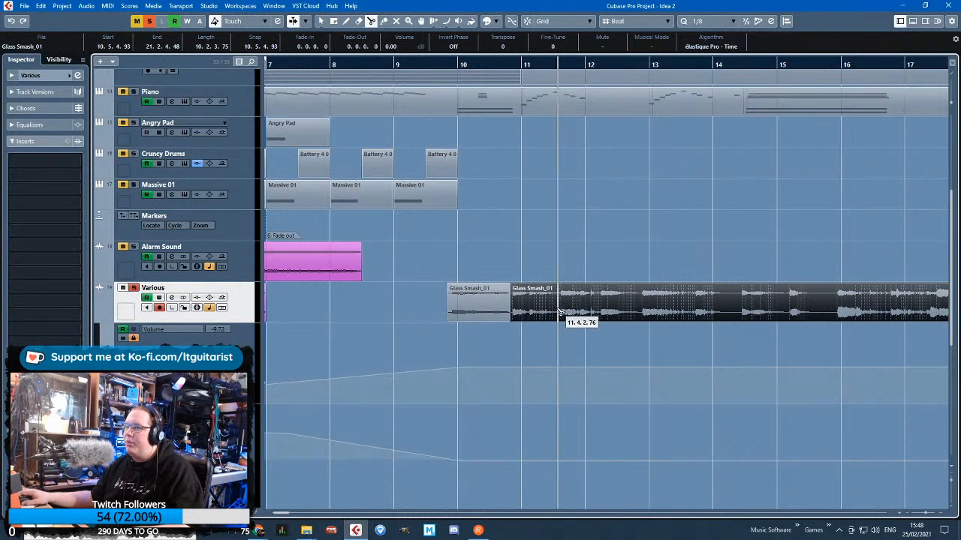
left_click(642, 313)
left_click(741, 313)
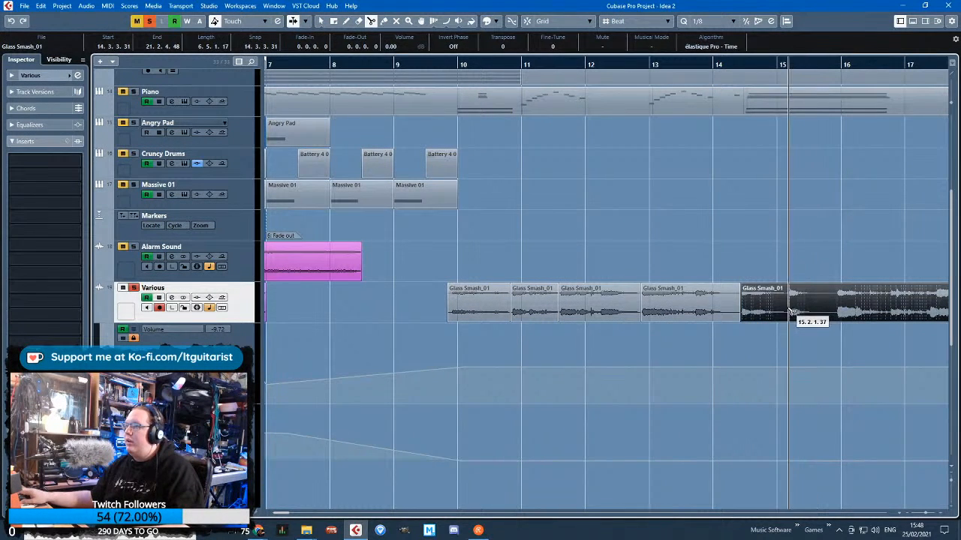
left_click(789, 311)
left_click(833, 311)
key("1")
left_click(740, 203)
scroll(740, 203, "right", 9)
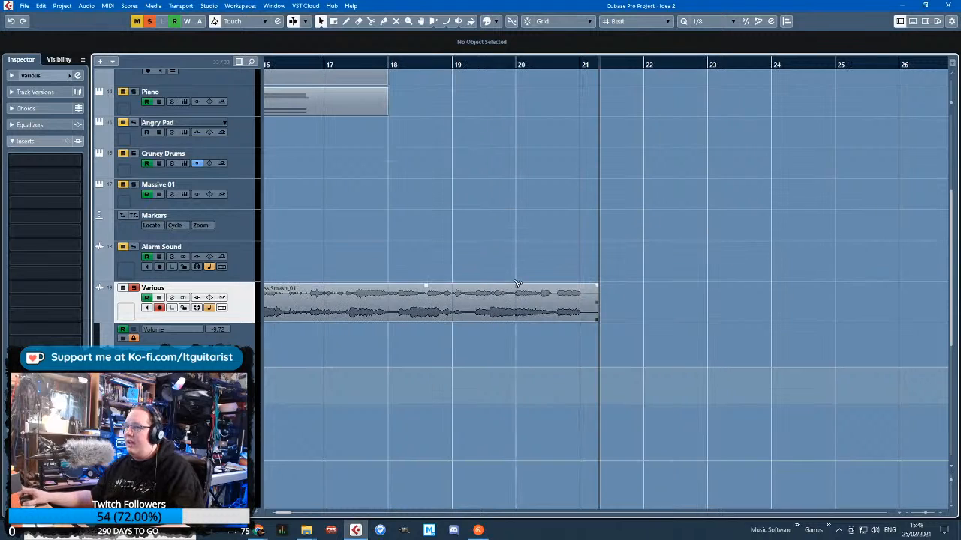
Split the remaining Glass Smash_01 clip at about bar 18 and delete the section between late bar 15 and that cut
key("3")
left_click(394, 311)
key("1")
scroll(384, 336, "down", 2)
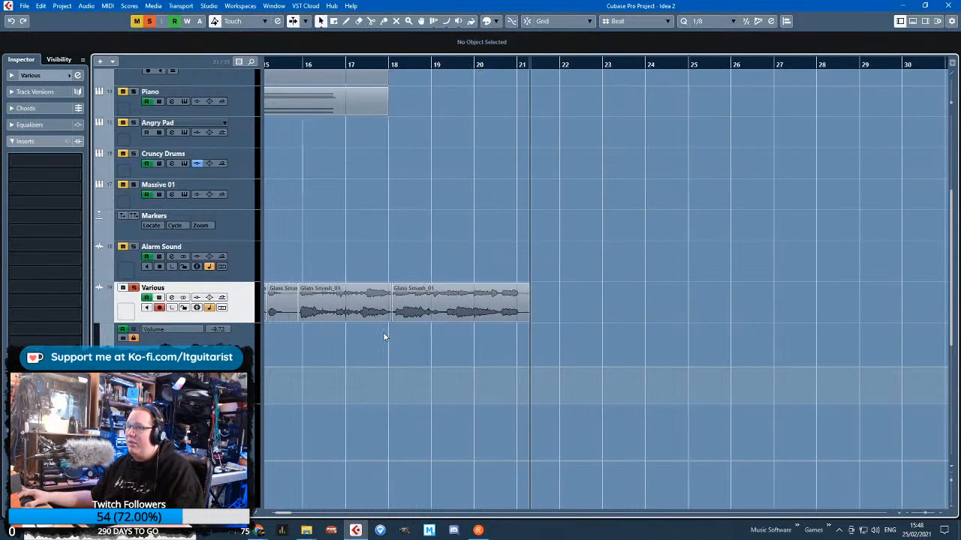
scroll(383, 336, "down", 3)
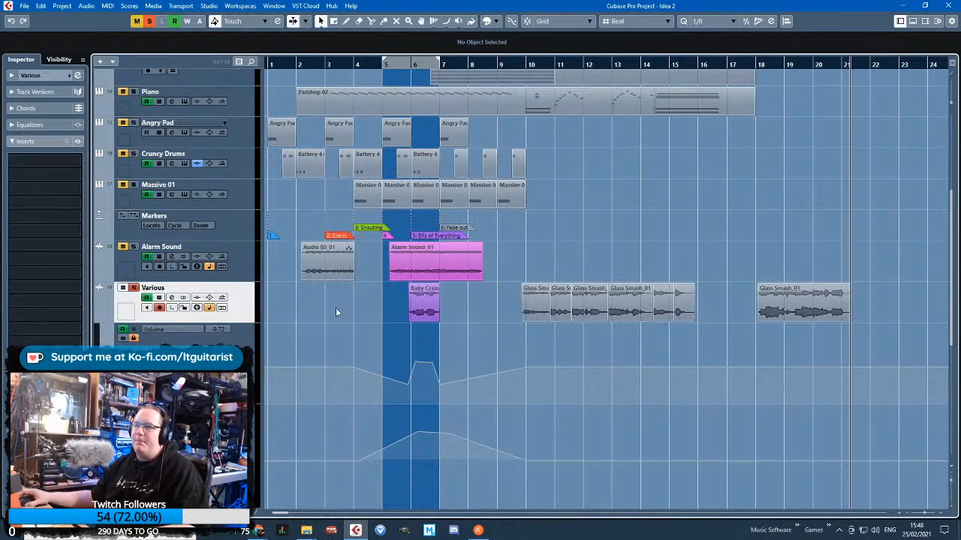
Move the first Glass Smash_01 piece to 4.2.2.78 on the Various track and play the mix from bar 3
scroll(335, 312, "up", 3)
left_click_drag(795, 304, 437, 304)
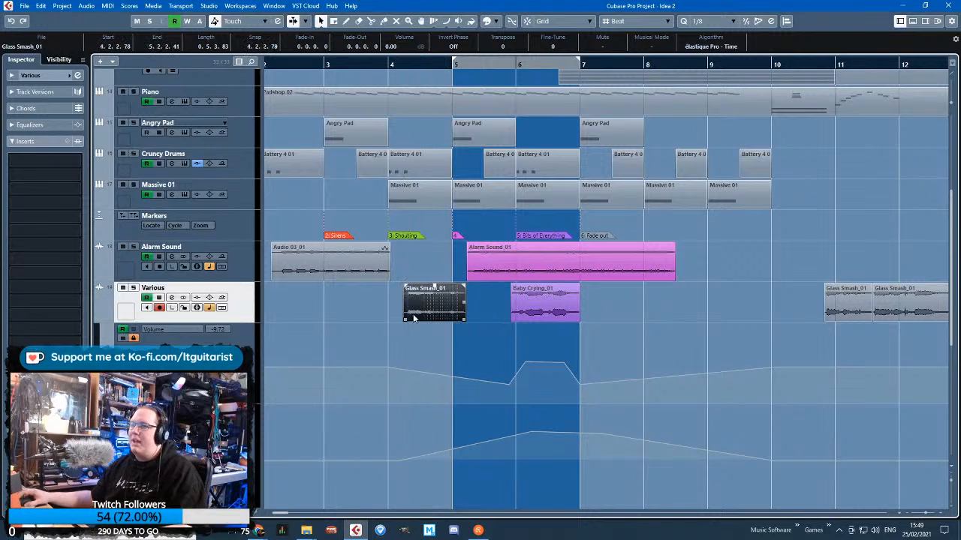
scroll(394, 318, "up", 2)
left_click(302, 65)
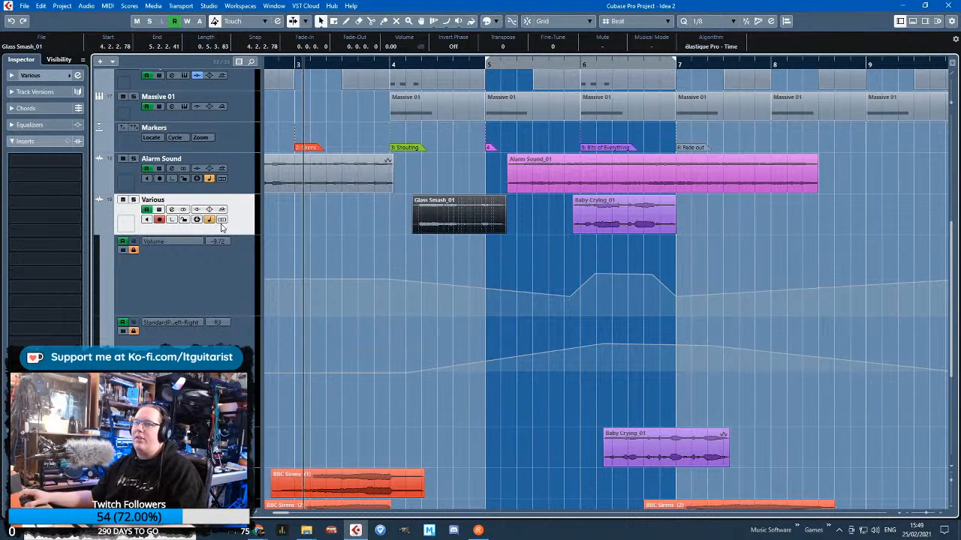
key("space")
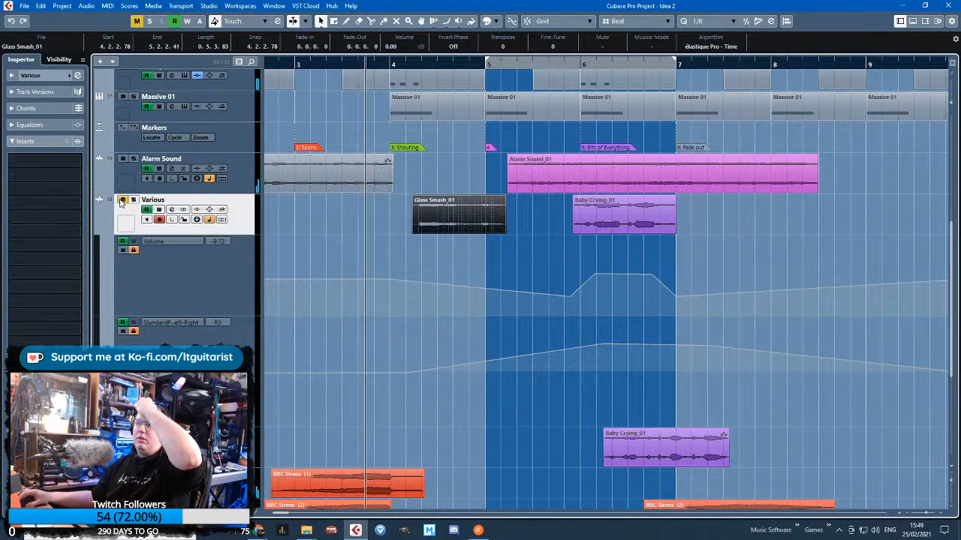
Move the Glass Smash_01 clip on the Various track to 4.5.3.6 and give it short fades in and out
scroll(390, 239, "up", 2)
scroll(511, 294, "down", 5)
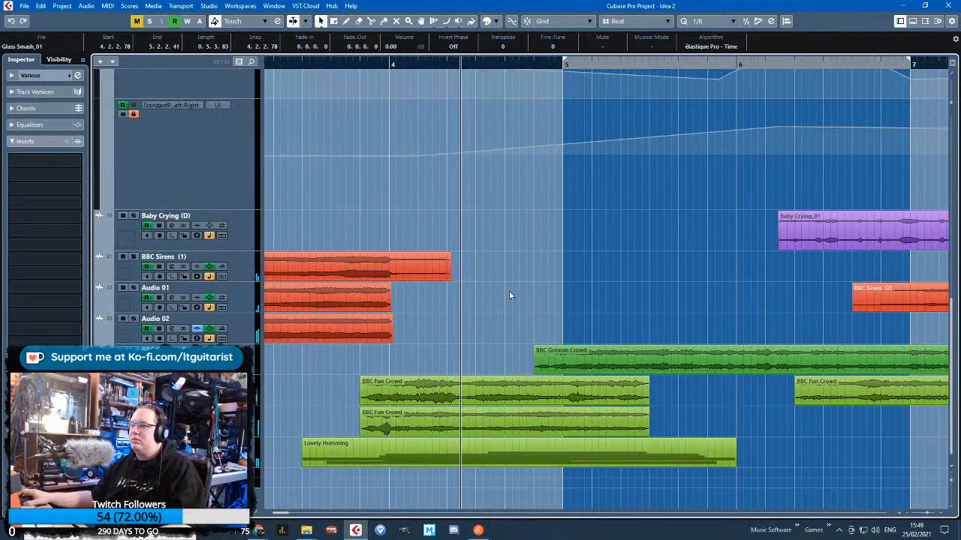
scroll(512, 302, "up", 2)
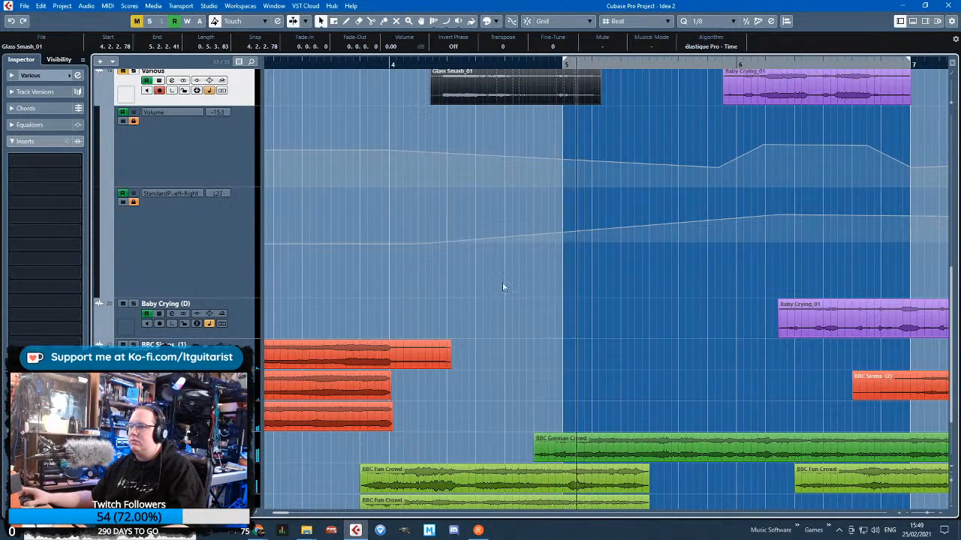
scroll(550, 209, "up", 2)
left_click_drag(500, 187, 590, 188)
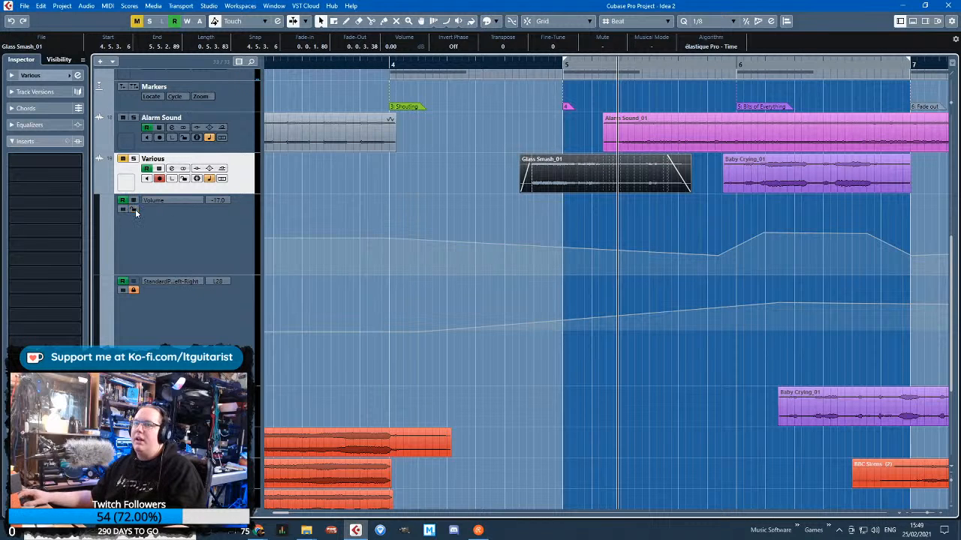
Shape the Various volume automation to peak near the Glass Smash_01 clip's start and dip at its end, and play the track soloed
left_click(690, 255)
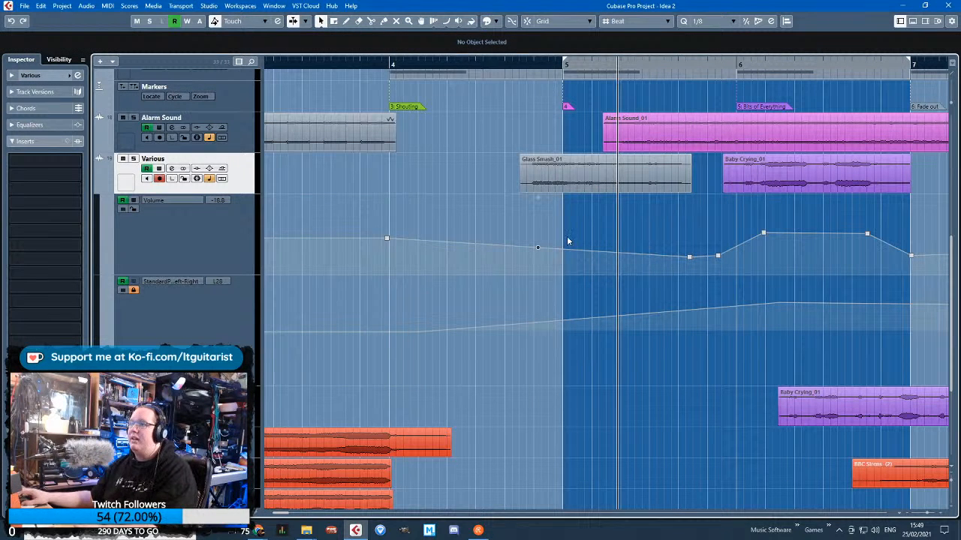
left_click_drag(538, 247, 535, 222)
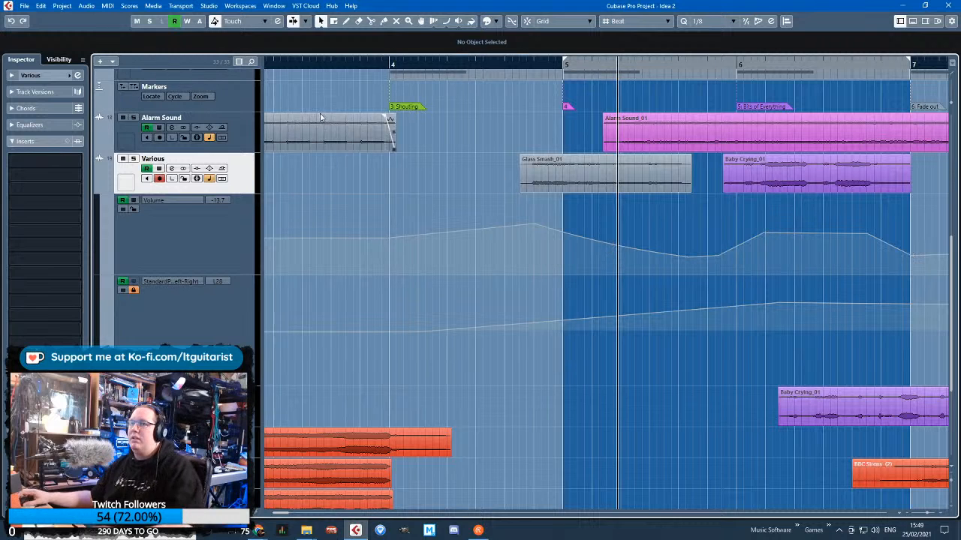
left_click(520, 72)
left_click(518, 65)
key("space")
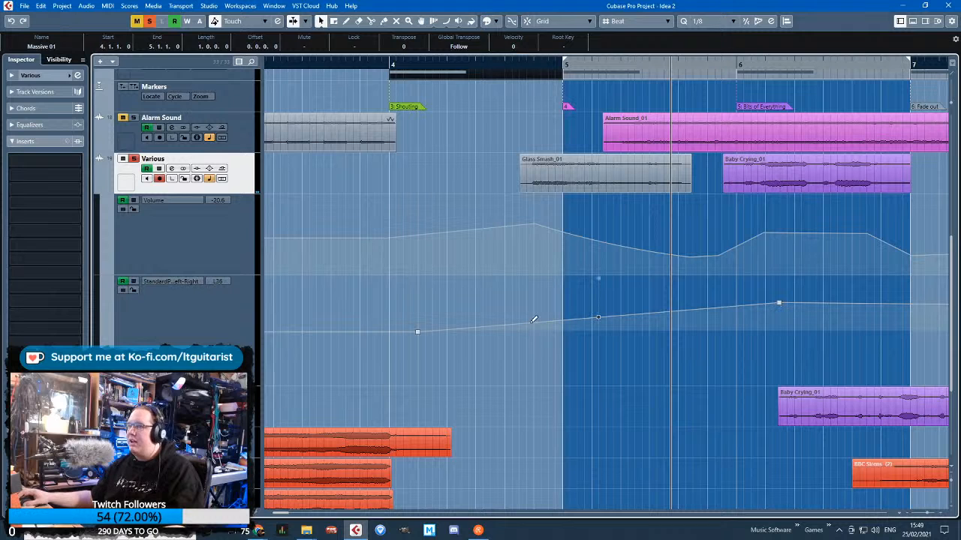
Automate the pan to L50 at 4.5.1.105 on the Various track and to R51 at 4.5.3.108 on the Baby Crying (D) track
left_click_drag(534, 320, 514, 303)
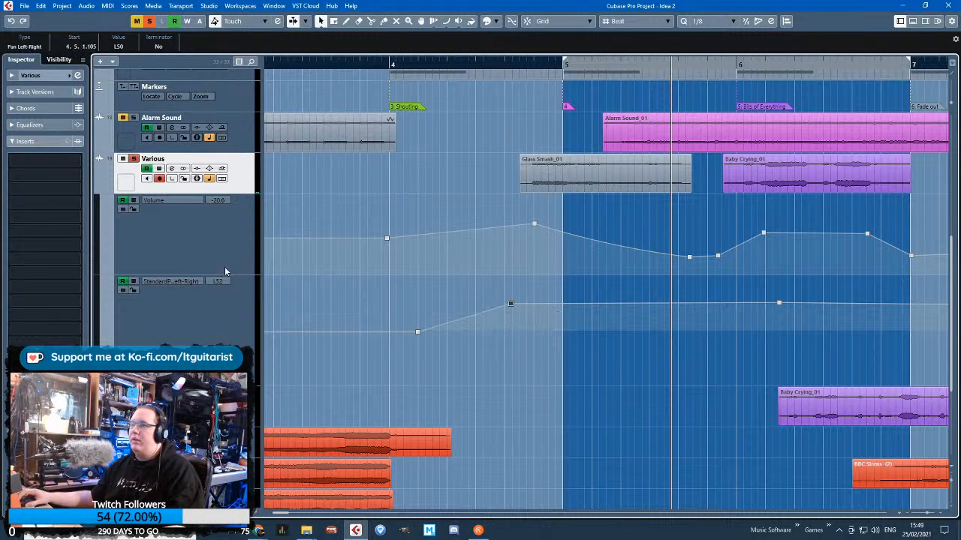
left_click(101, 188)
left_click(98, 245)
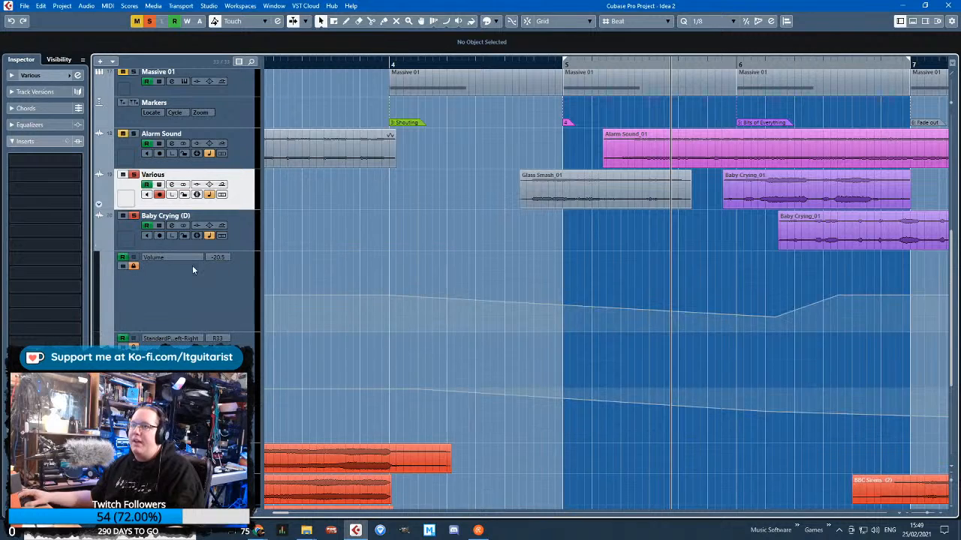
scroll(576, 388, "down", 2)
left_click(130, 338)
scroll(515, 423, "up", 2)
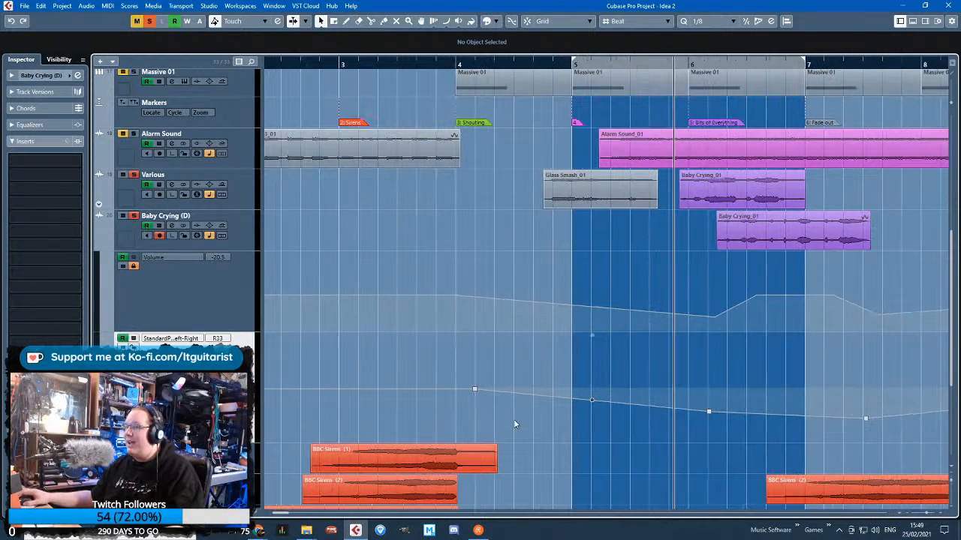
left_click_drag(567, 397, 554, 416)
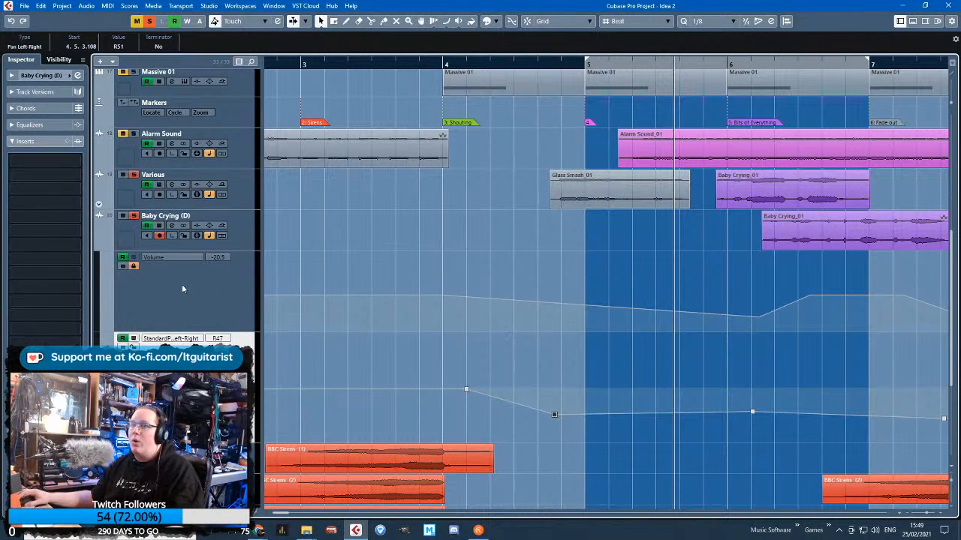
Add Baby Crying (D) volume points of -28.6 at 5.6.1.4, -9.96 at 5.5.2.58 and -2.27 at 4.5.4.95
scroll(724, 328, "up", 2)
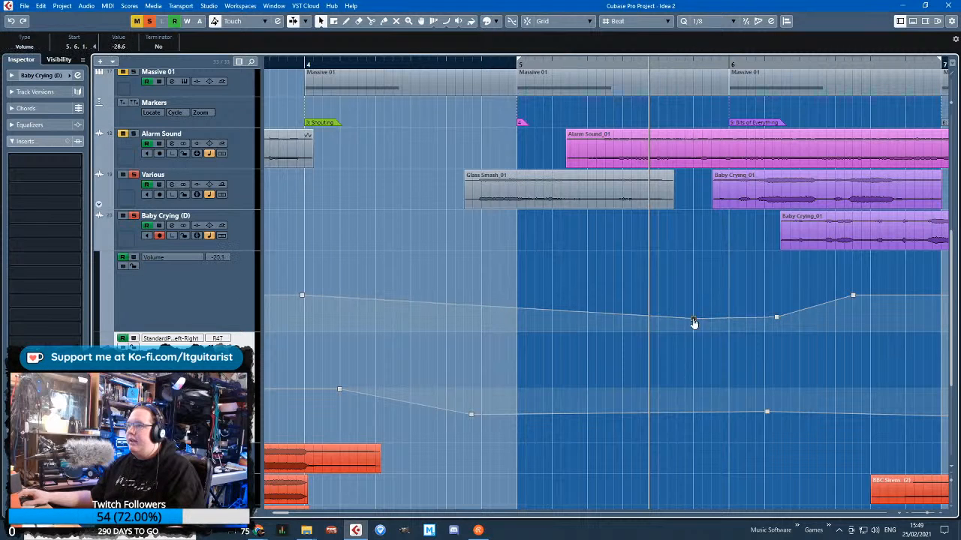
left_click_drag(664, 317, 670, 295)
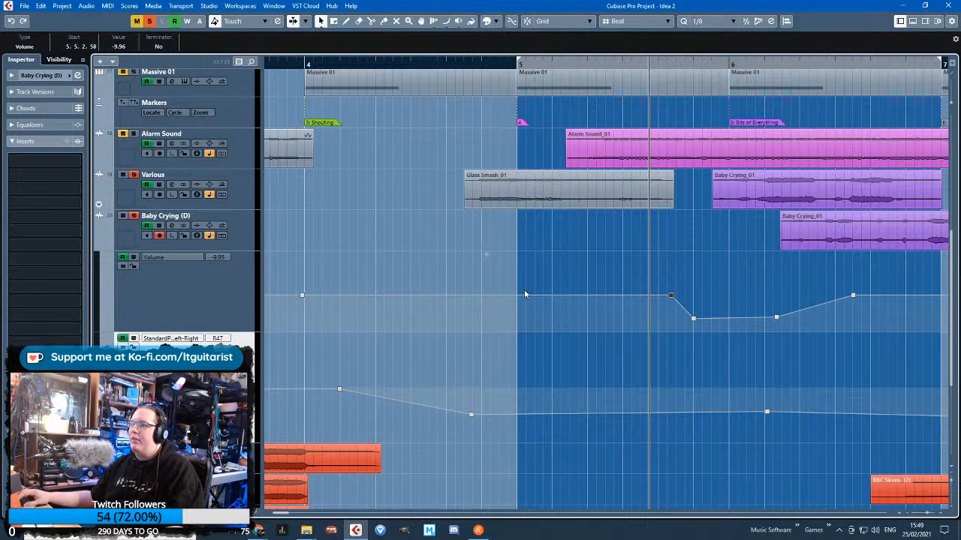
left_click_drag(525, 295, 477, 276)
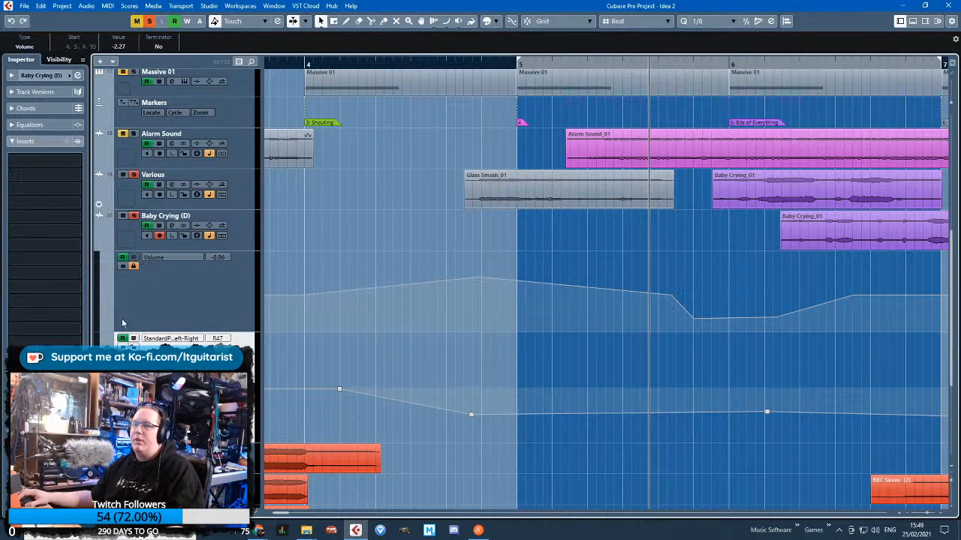
Move the bar 11 Glass Smash_01 piece to 4.5.3.105 on the Baby Crying (D) track, with a 0.0.0.105 fade-in and 0.1.2.0 fade-out
scroll(460, 302, "down", 7)
scroll(726, 256, "up", 3)
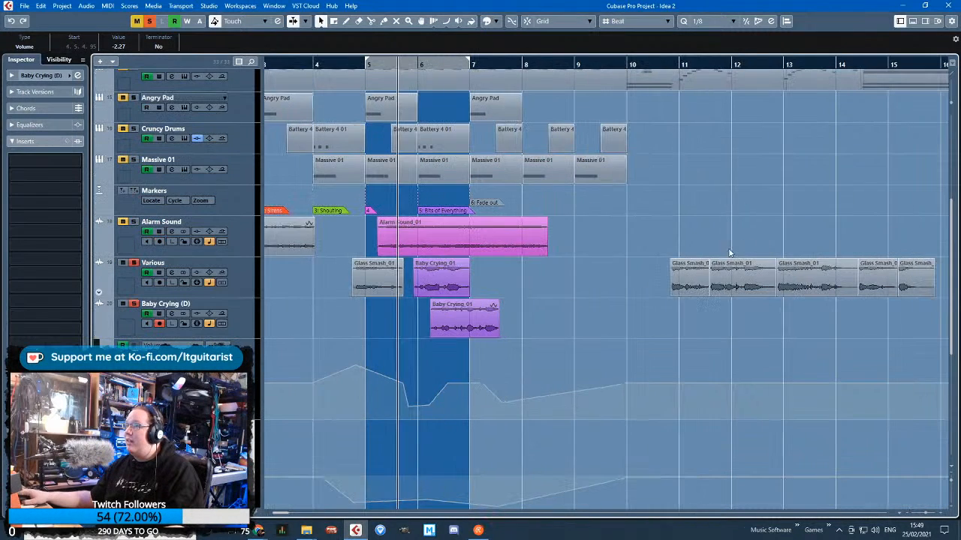
left_click_drag(734, 285, 455, 330)
scroll(353, 330, "up", 6)
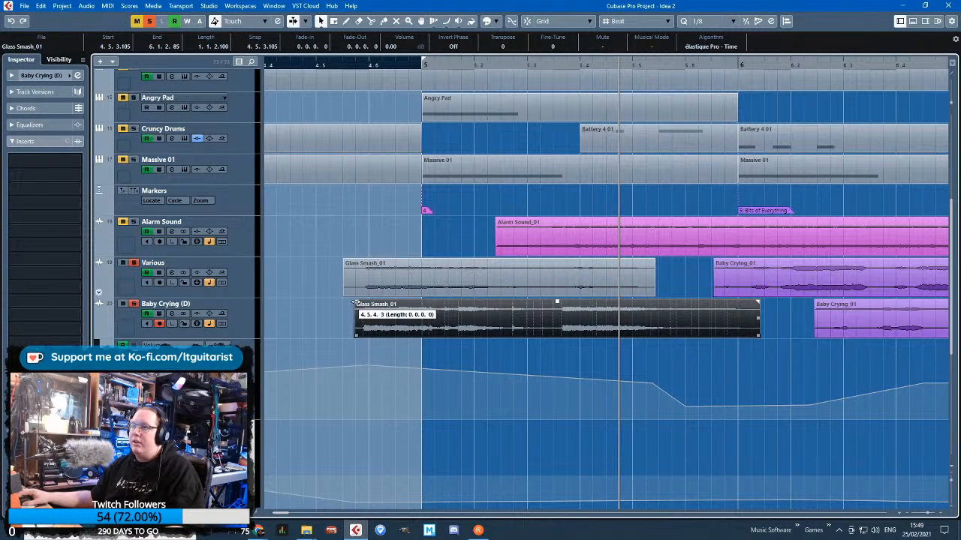
left_click_drag(355, 304, 366, 303)
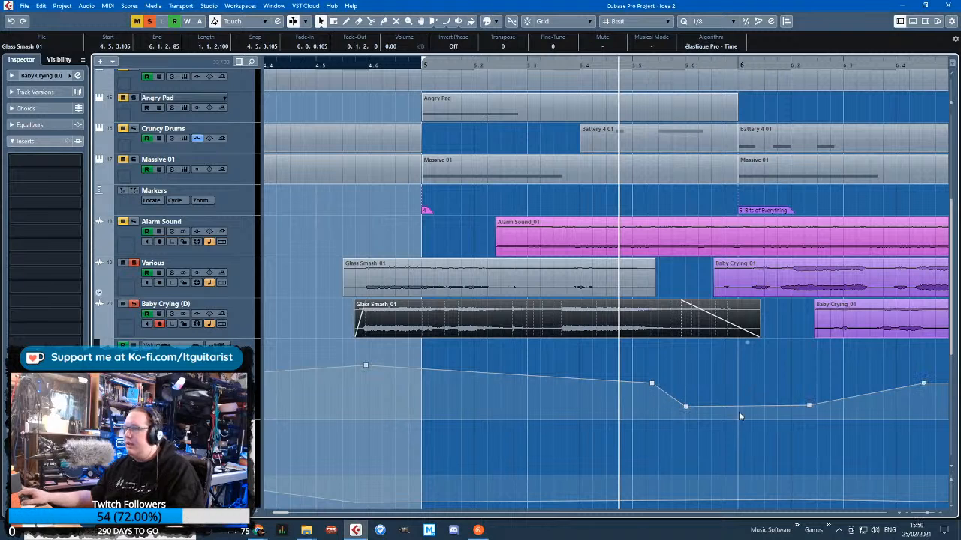
Replace the late bar 5 volume points on Baby Crying (D) with a gentle curve down to -27.6 at 6.1.3.14, and lower its peak slightly
left_click_drag(721, 427, 669, 403)
key("Delete")
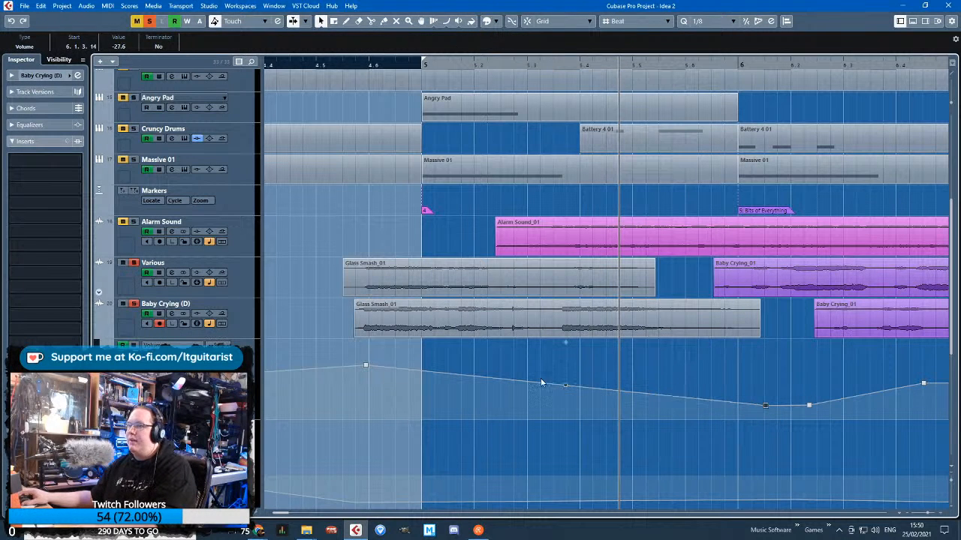
left_click_drag(563, 385, 569, 380)
left_click(298, 65)
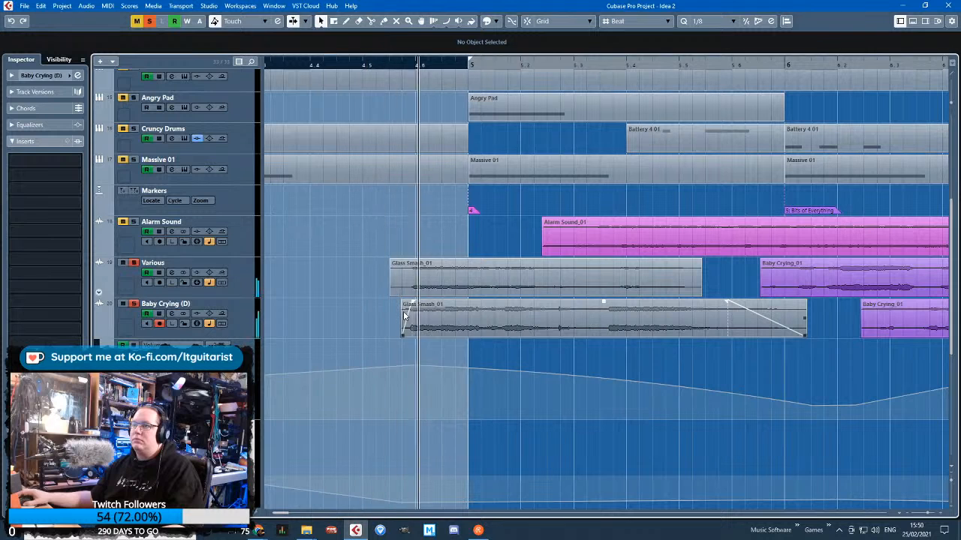
left_click_drag(415, 365, 415, 371)
left_click_drag(622, 384, 625, 381)
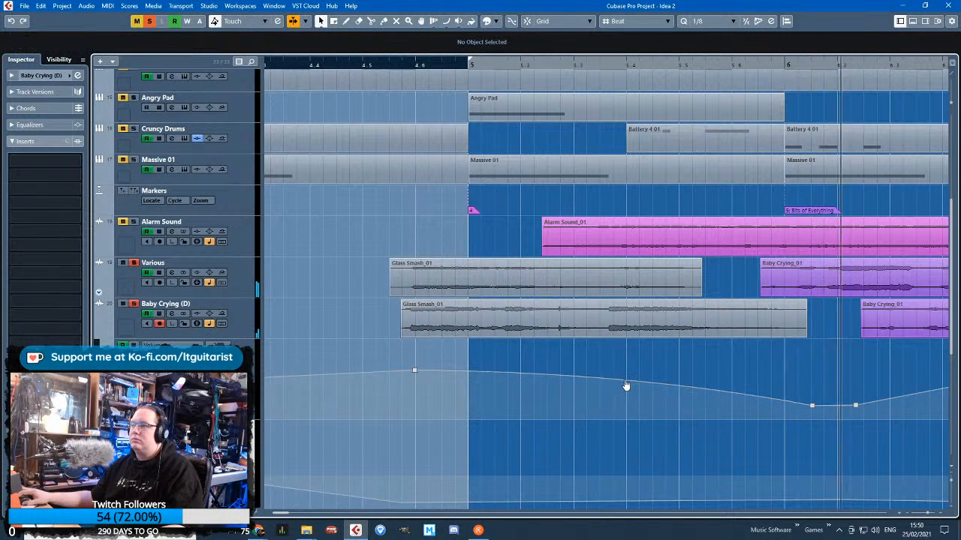
Play the full mix from bar 4 and lower the Baby Crying (D) volume peak to -5.98 at 4.5.4.109
left_click(324, 64)
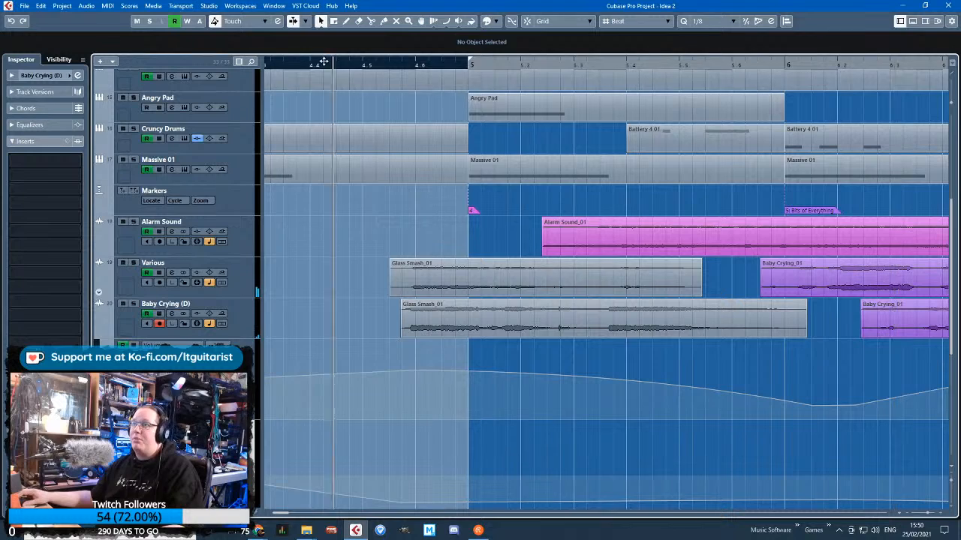
scroll(380, 329, "up", 3)
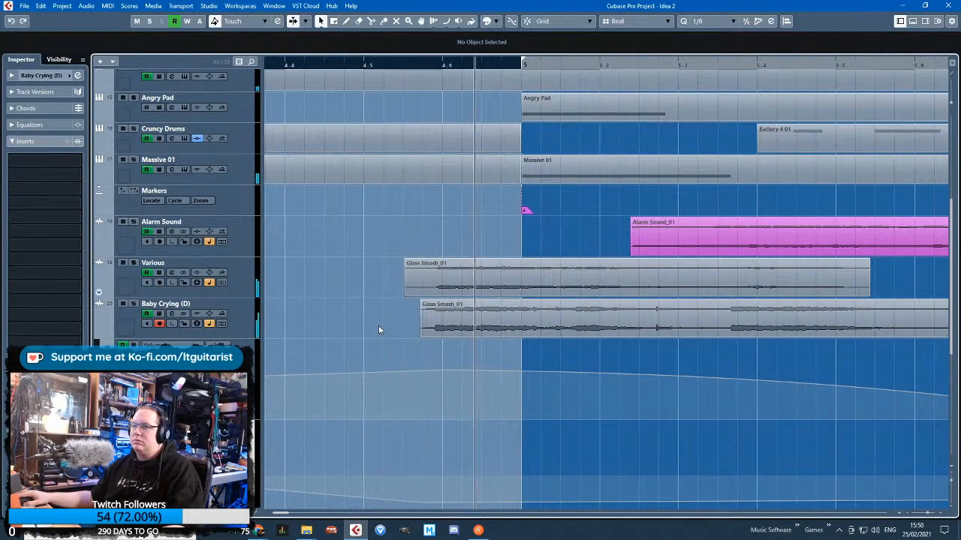
scroll(380, 328, "down", 5)
scroll(379, 322, "up", 5)
left_click(441, 359)
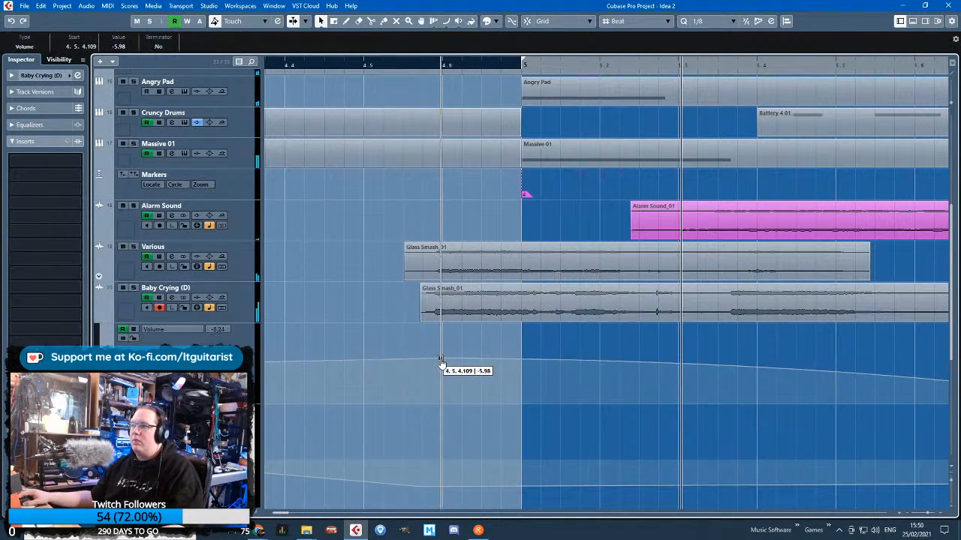
Lower the Various track's volume peak at the glass smash slightly, hide its automation lanes and replay from just before the smash
left_click(98, 279)
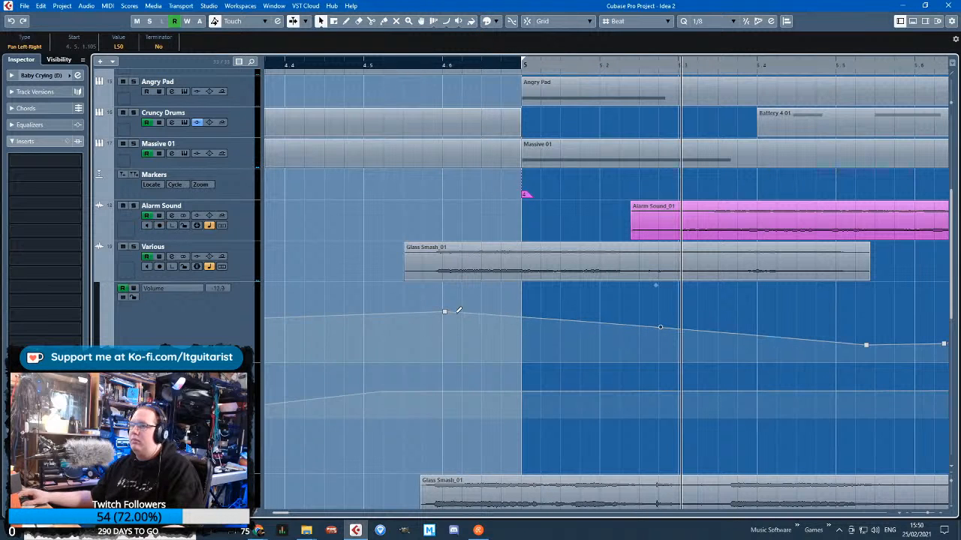
left_click_drag(445, 311, 442, 317)
left_click(98, 279)
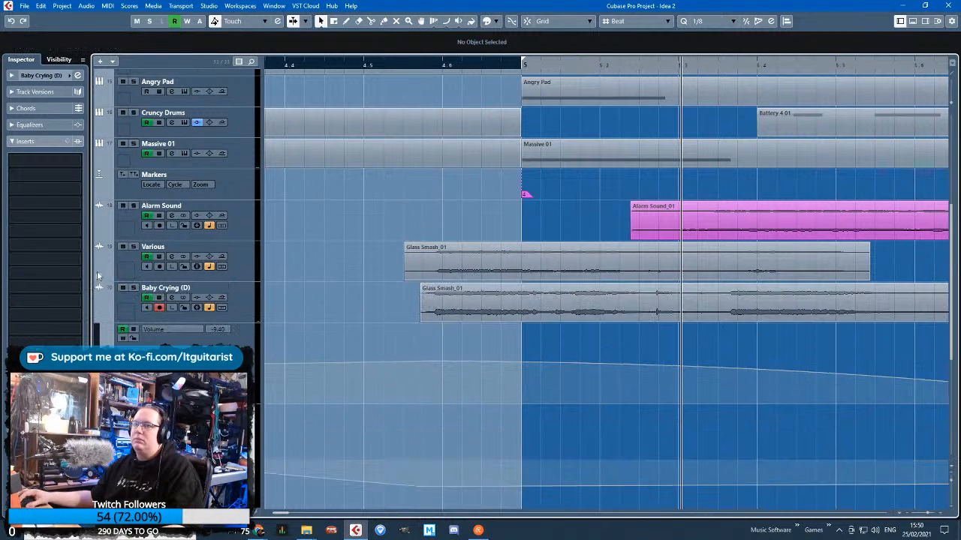
scroll(405, 335, "down", 3)
left_click(373, 63)
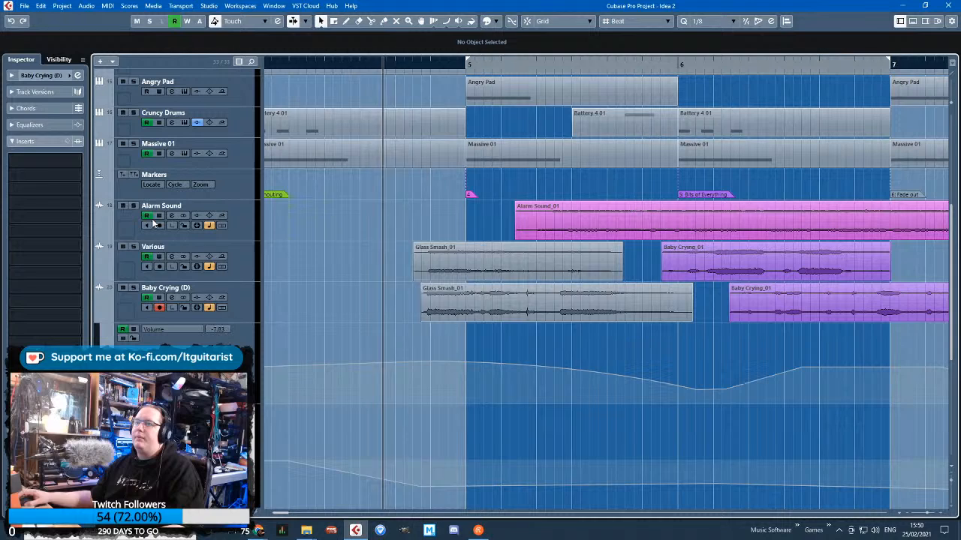
Rename the Baby Crying (D) track to Various
double_click(174, 287)
type("Variious")
key("BackSpace")
key("BackSpace")
key("BackSpace")
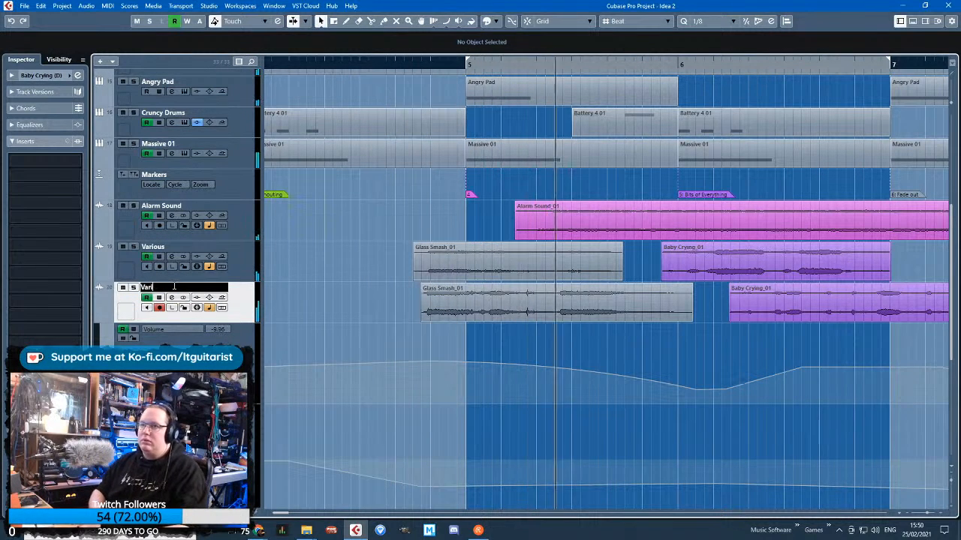
type("us")
key("Return")
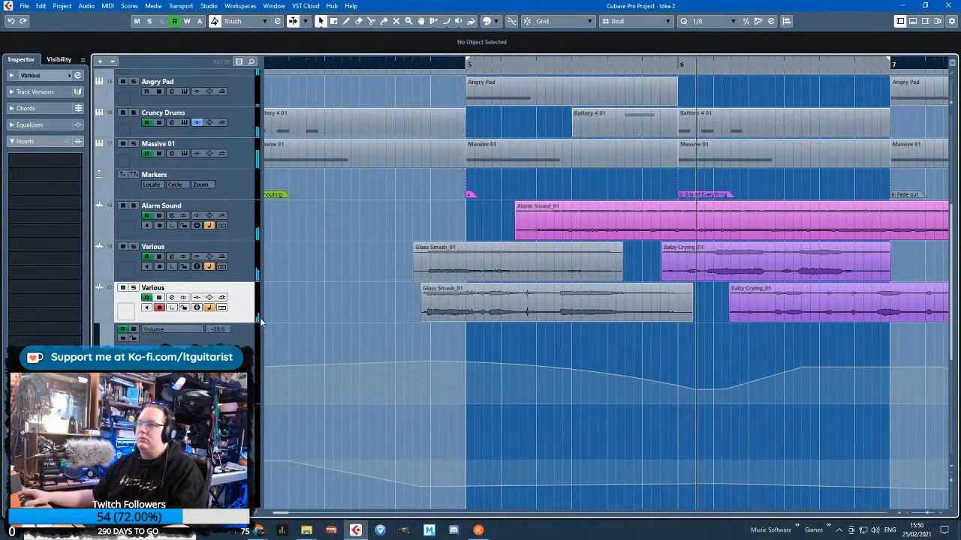
Try the lower Glass Smash_01 clip at 4.4.4.58, and return it to just after the upper clip's start
scroll(402, 318, "up", 1)
left_click_drag(504, 315, 464, 317)
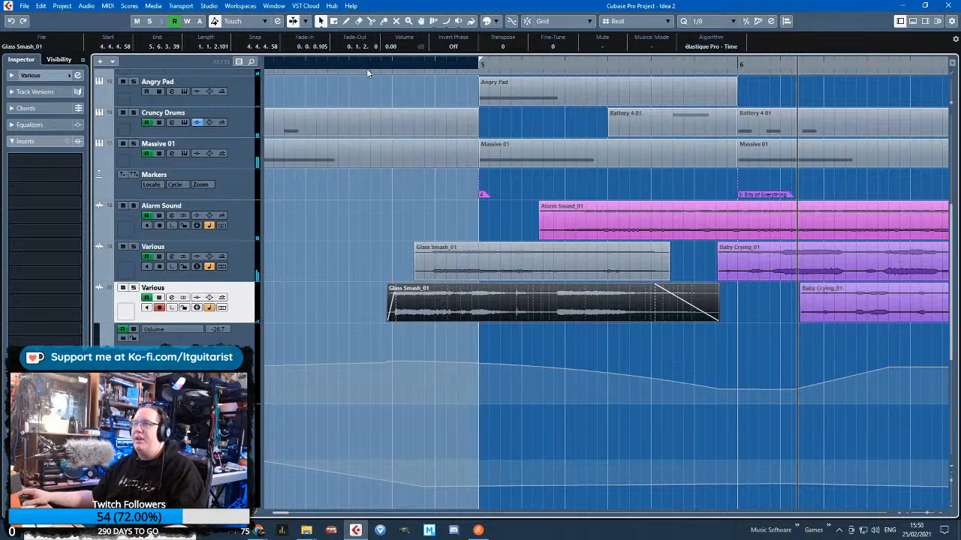
scroll(366, 68, "up", 1)
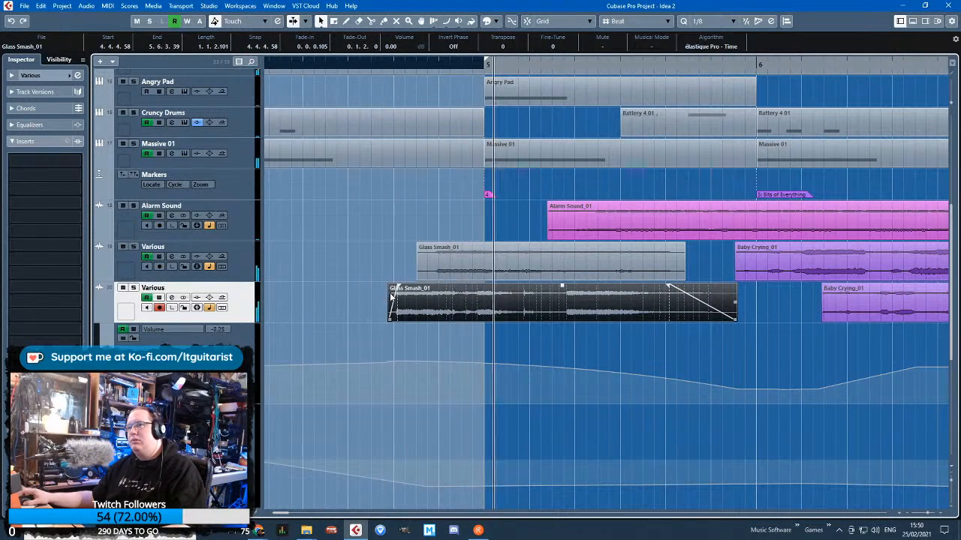
left_click_drag(390, 296, 428, 297)
left_click(334, 322)
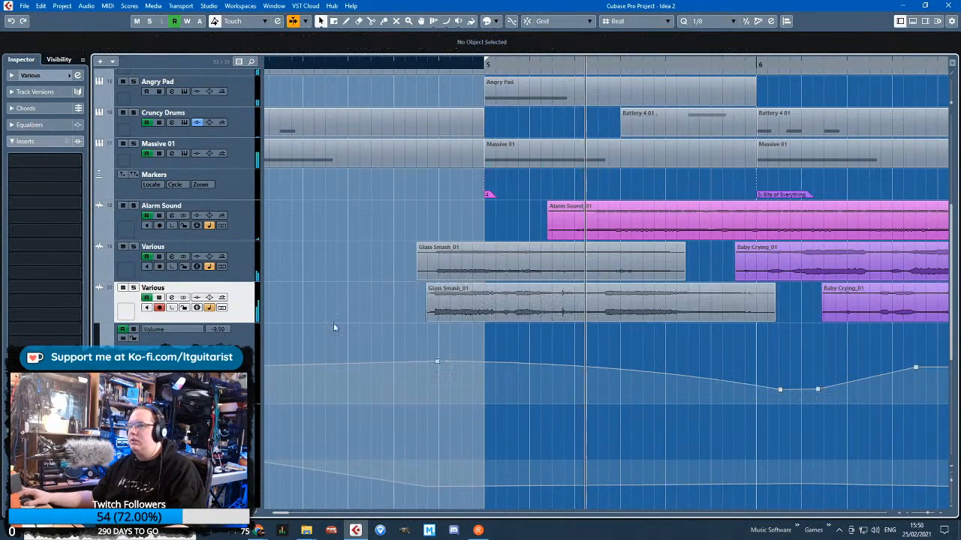
Hide the lower Various track's automation lanes and review the layered sound effects from bar 5 to bar 7 during playback
left_click(97, 319)
scroll(413, 343, "down", 3)
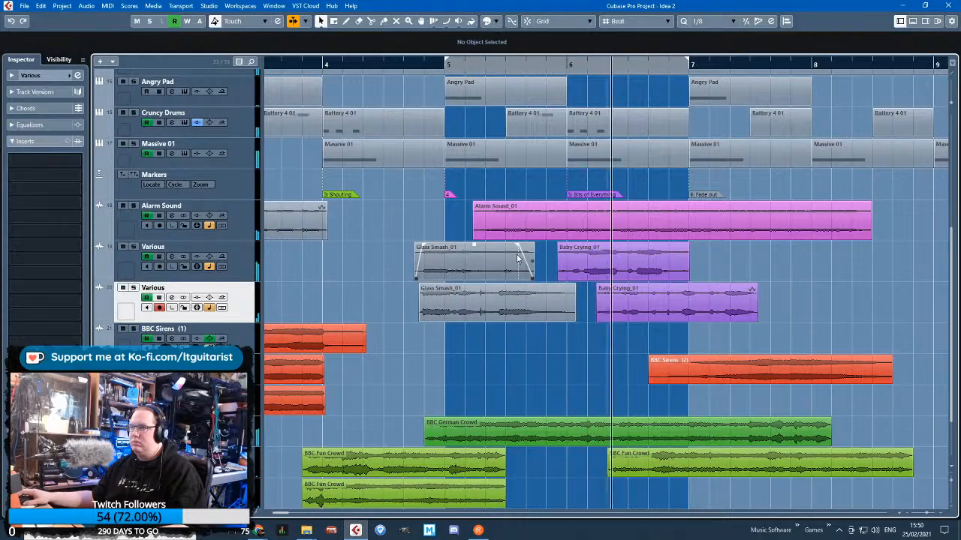
scroll(514, 262, "up", 3)
scroll(503, 285, "down", 3)
scroll(499, 289, "up", 1)
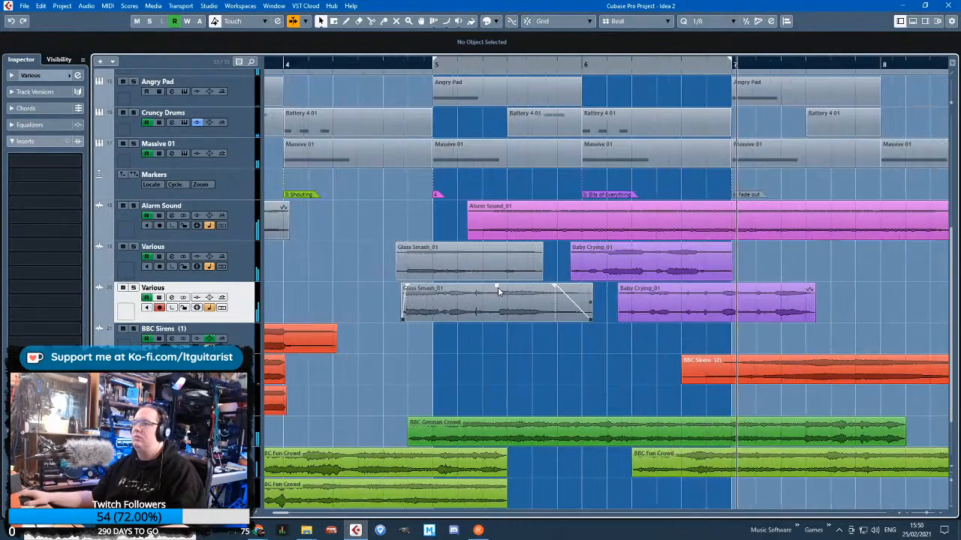
Review the sound-effect clips across the full arrangement and replay it from just after bar 2
scroll(465, 322, "down", 1)
scroll(433, 359, "down", 3)
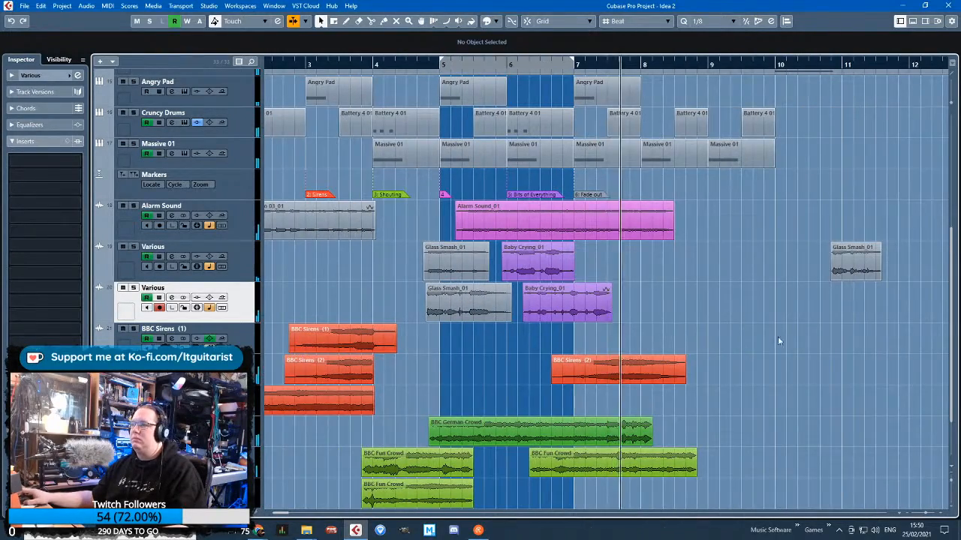
scroll(778, 340, "up", 2)
scroll(762, 343, "down", 4)
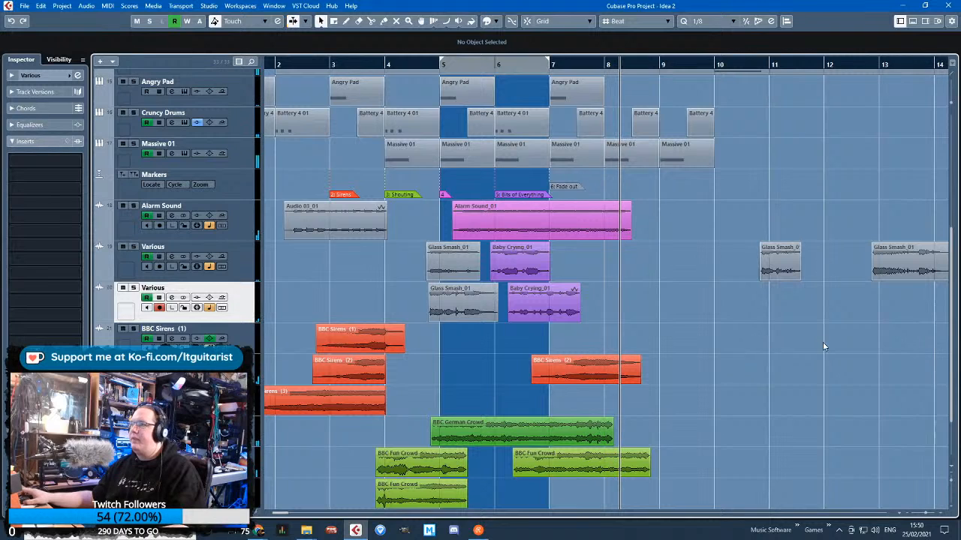
scroll(637, 312, "down", 2)
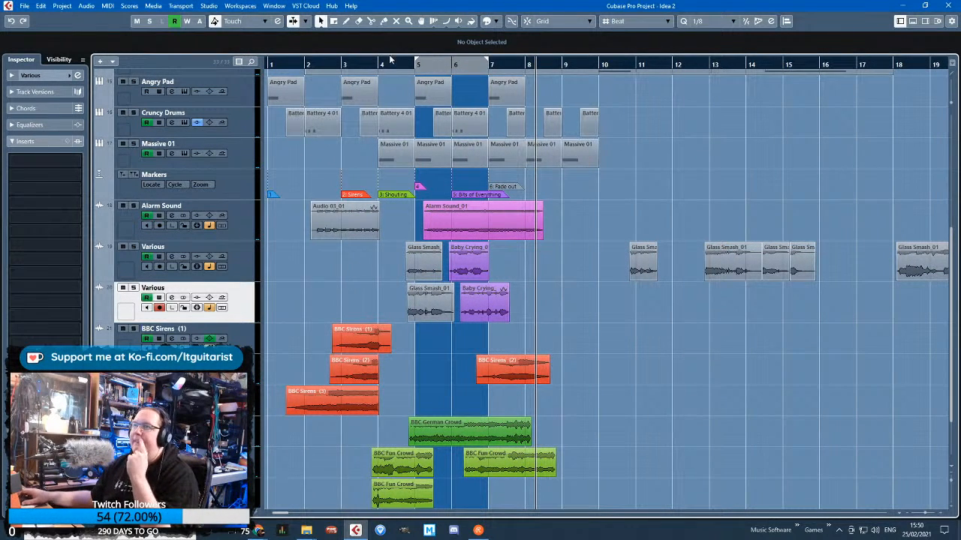
left_click_drag(313, 65, 292, 97)
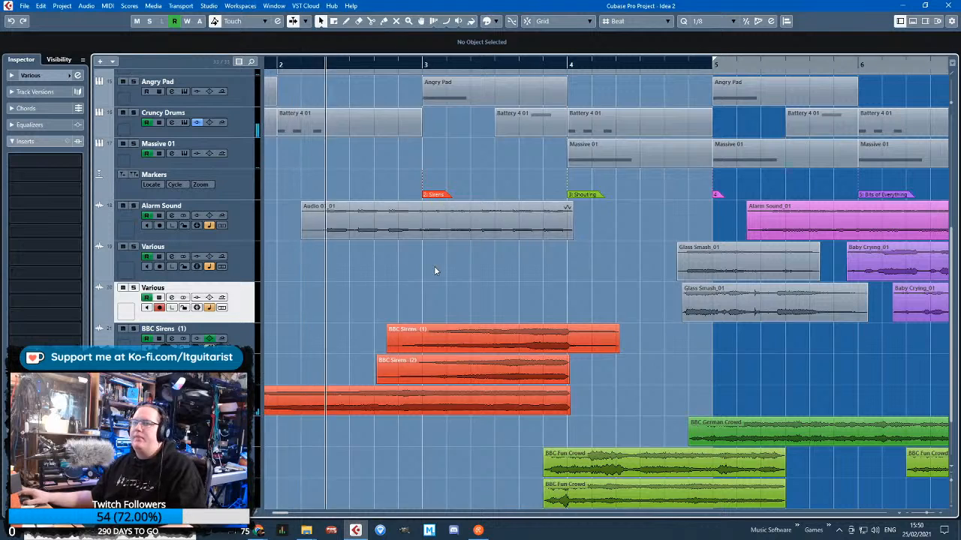
Enable an equalizer low cut on both Various tracks, with the lowest band at -24.0 dB
scroll(434, 270, "down", 2)
left_click(240, 269)
left_click(30, 125)
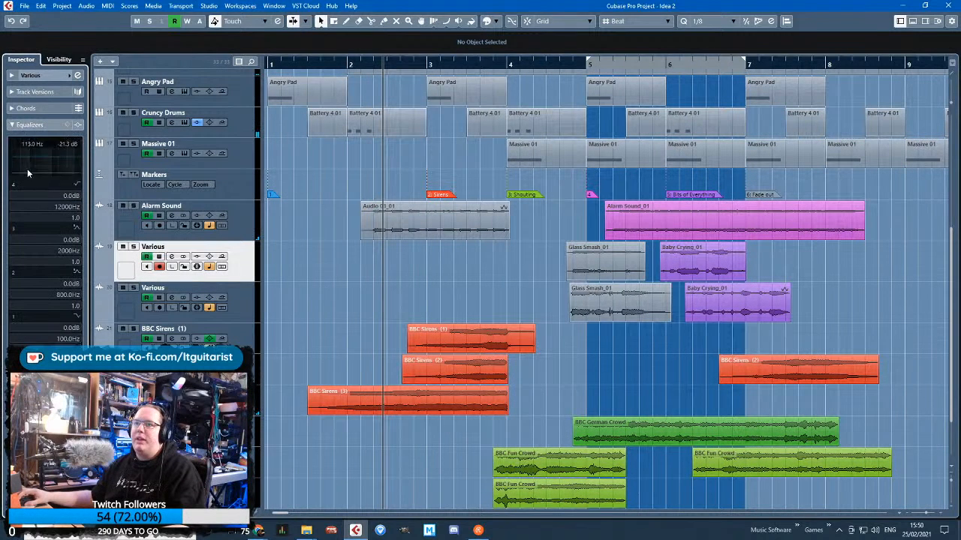
left_click(230, 305)
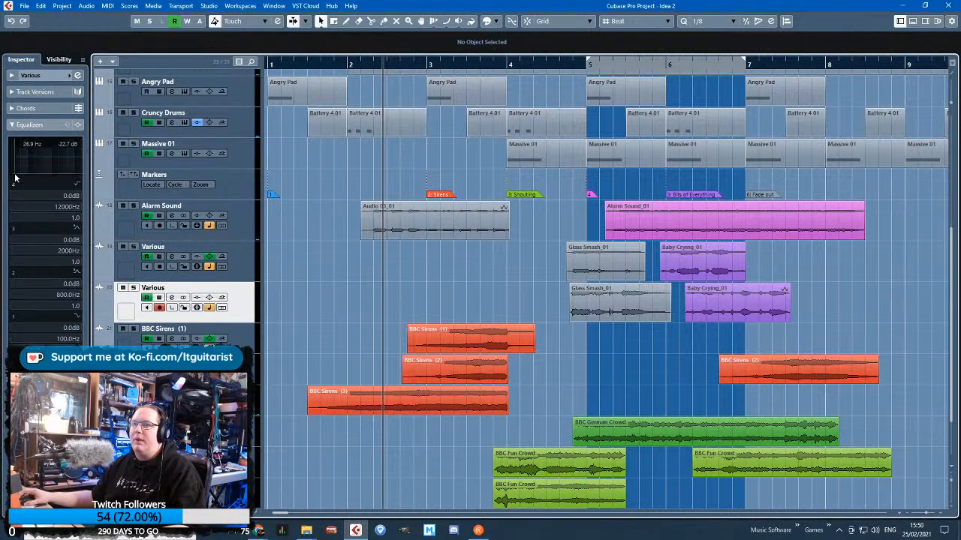
Replay the arrangement from just before bar 4, and replay the layered effects around bars 5 and 6 again
left_click(496, 67)
key("space")
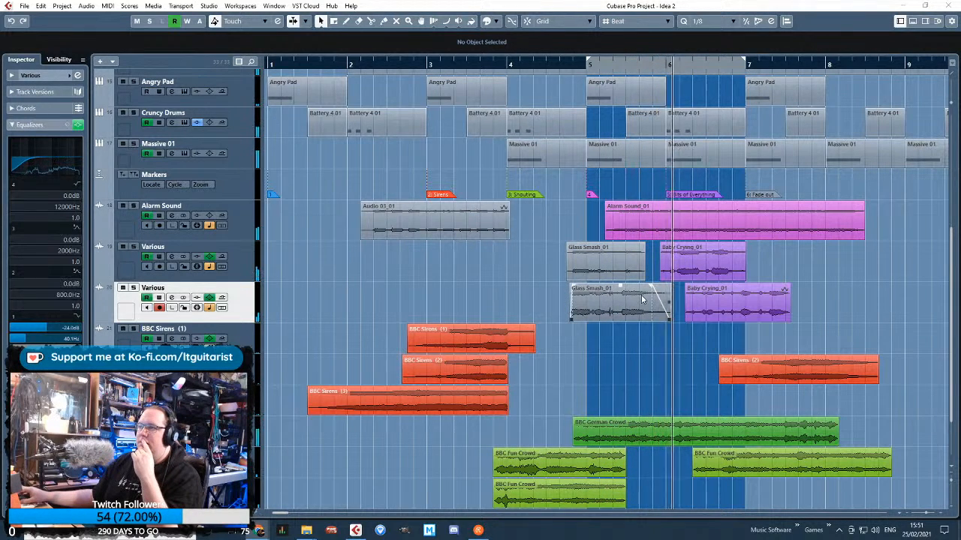
left_click_drag(825, 288, 927, 286)
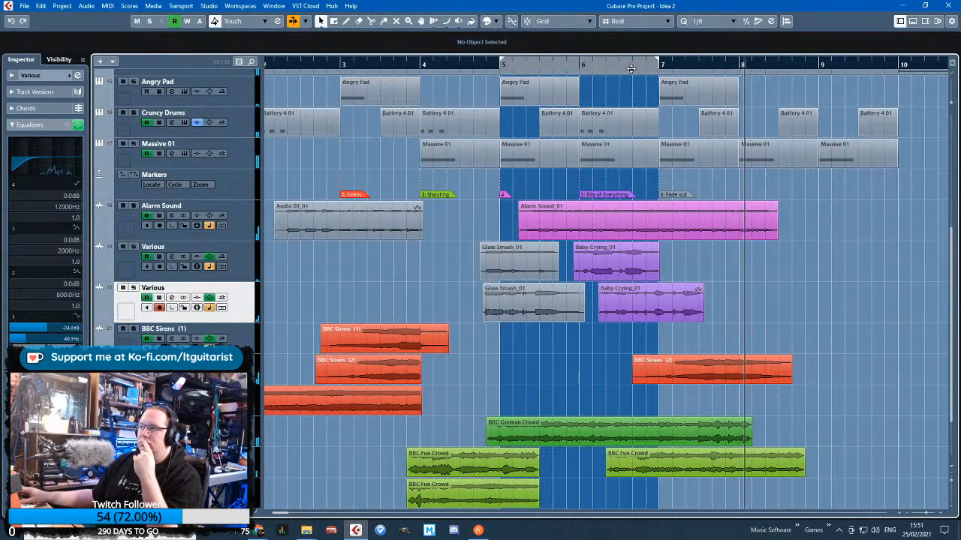
left_click_drag(269, 68, 587, 69)
scroll(450, 302, "down", 5)
scroll(438, 298, "up", 4)
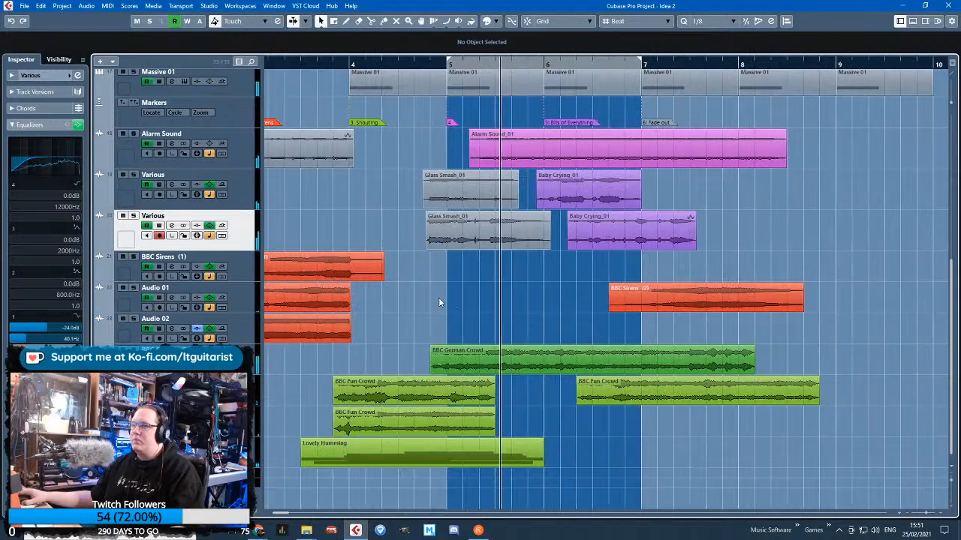
scroll(518, 319, "up", 3)
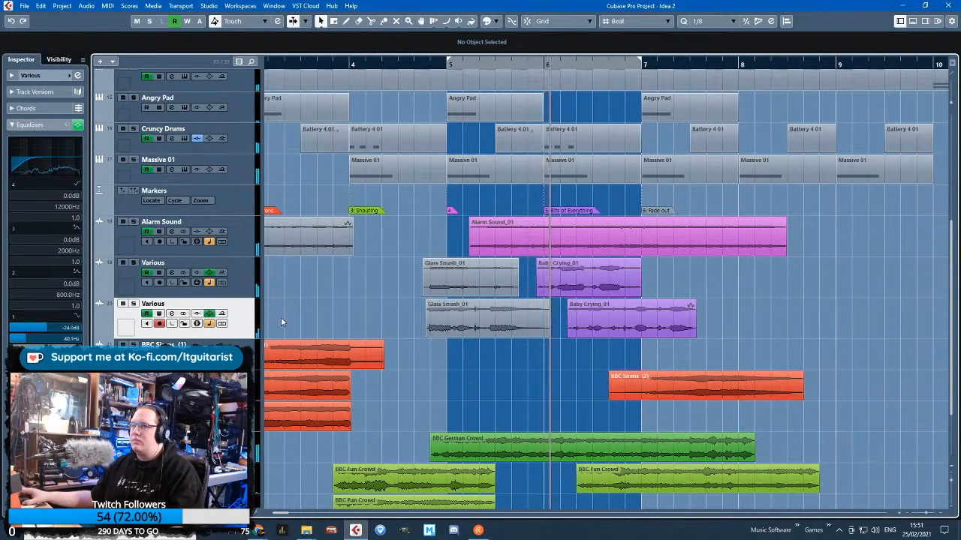
Lower the upper Glass Smash_01 clip's volume to -0.46 dB and replay from just before the clip
left_click(514, 329)
left_click(470, 273)
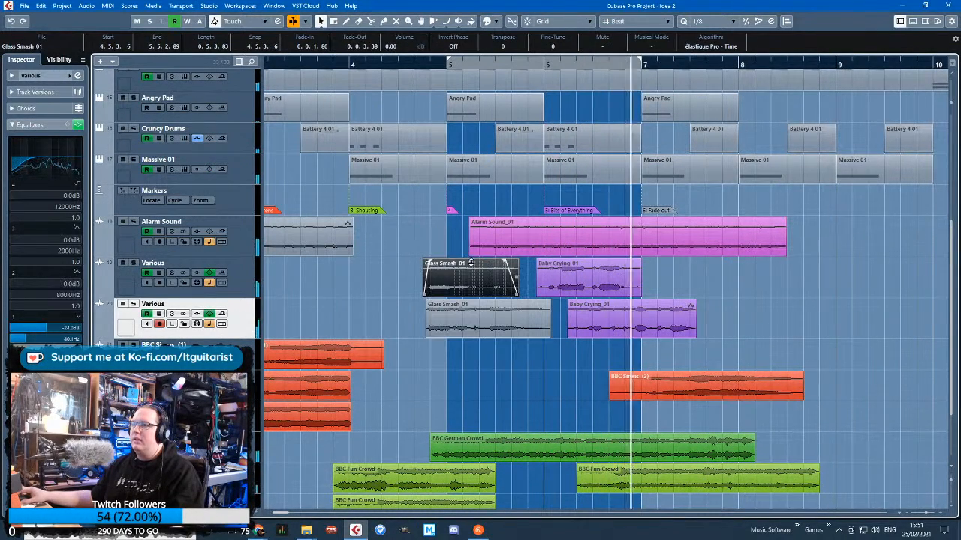
left_click_drag(470, 263, 470, 265)
left_click_drag(423, 69, 421, 65)
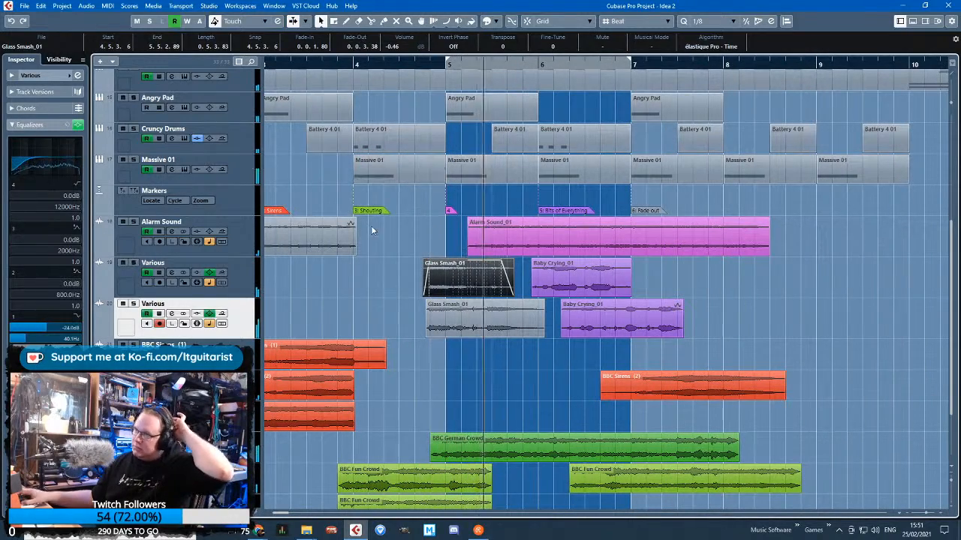
left_click(381, 297)
scroll(385, 302, "up", 2)
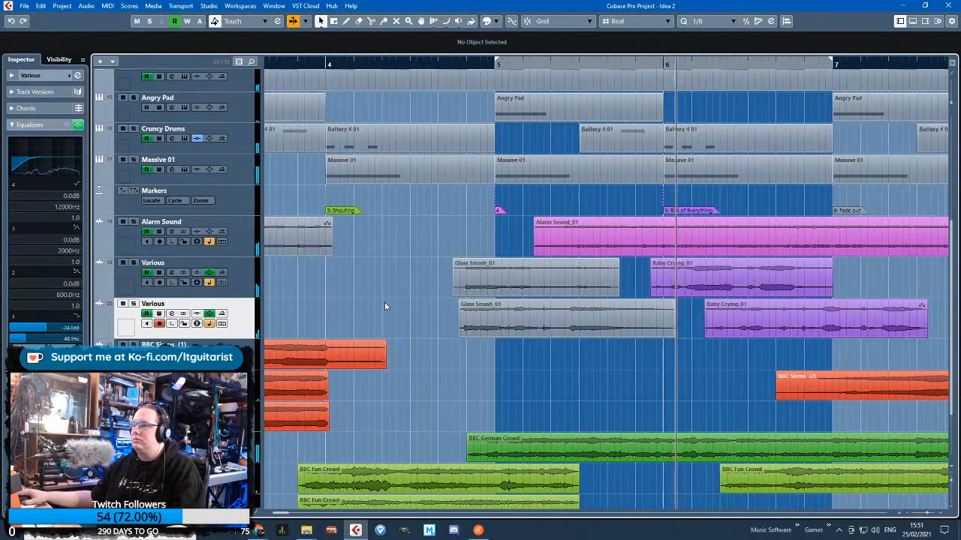
scroll(385, 301, "down", 2)
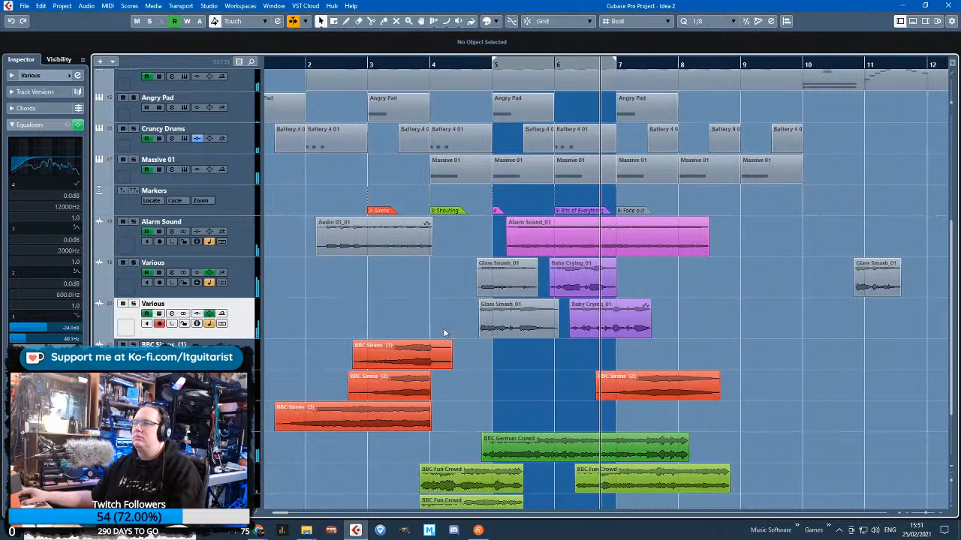
Color the two Glass Smash_01 clips near bar 5 pink to match the Alarm Sound_01 clip
left_click_drag(470, 295, 495, 320)
scroll(499, 320, "up", 1)
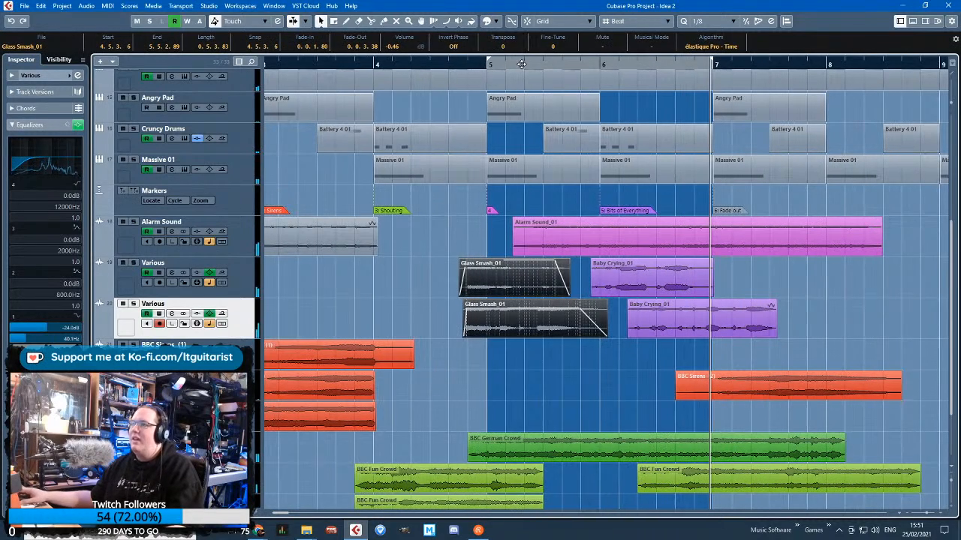
left_click(500, 21)
left_click(572, 66)
left_click(387, 275)
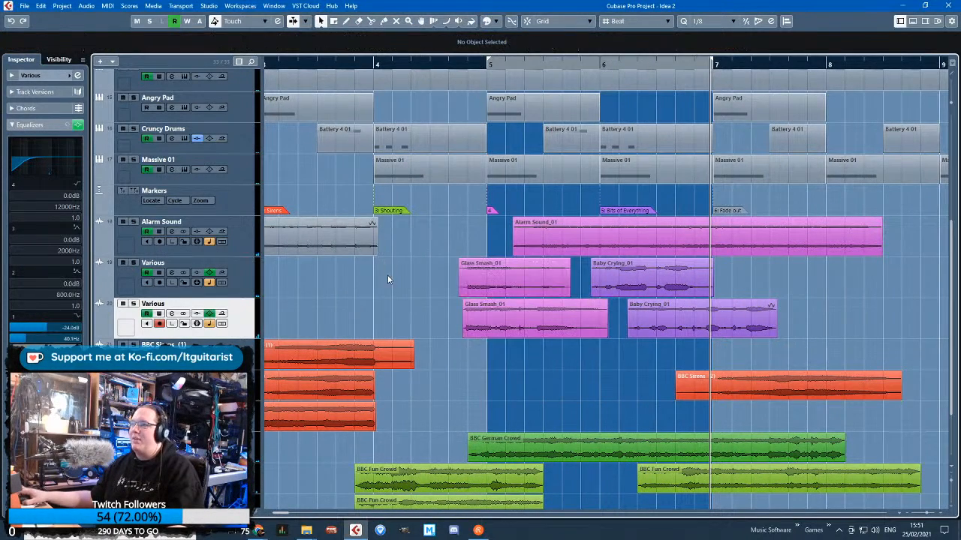
Color the Audio 03_01 clip on the Alarm Sound track orange-red like the BBC Sirens clips
scroll(360, 307, "down", 2)
left_click(392, 248)
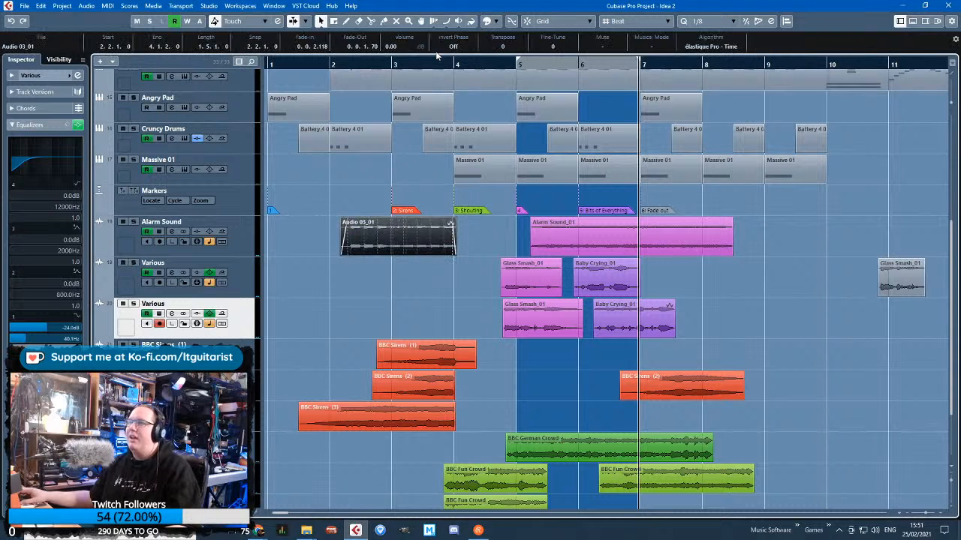
left_click(496, 23)
left_click(422, 328)
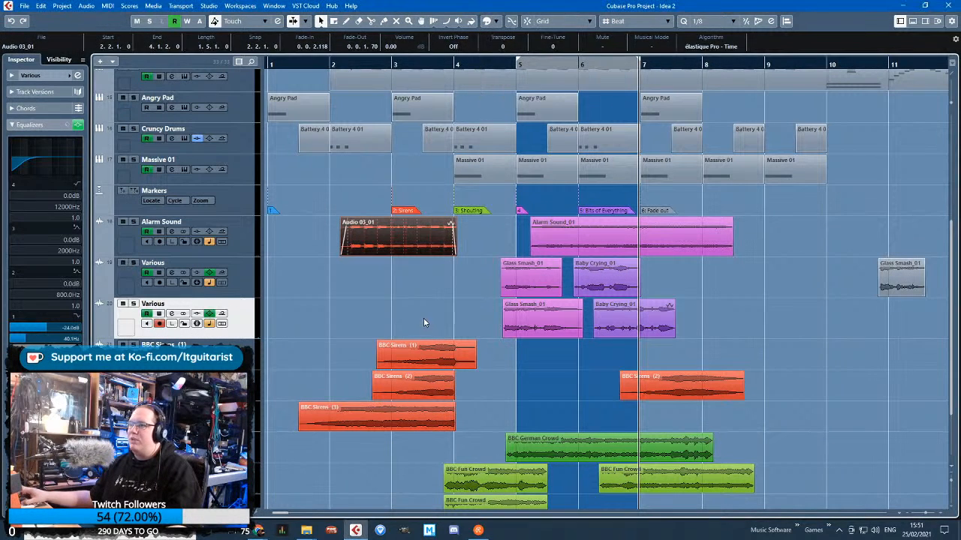
left_click(423, 321)
Audition the SOMA Ether track in solo from about bar 4, and listen to it again within the full mix
scroll(538, 401, "up", 1)
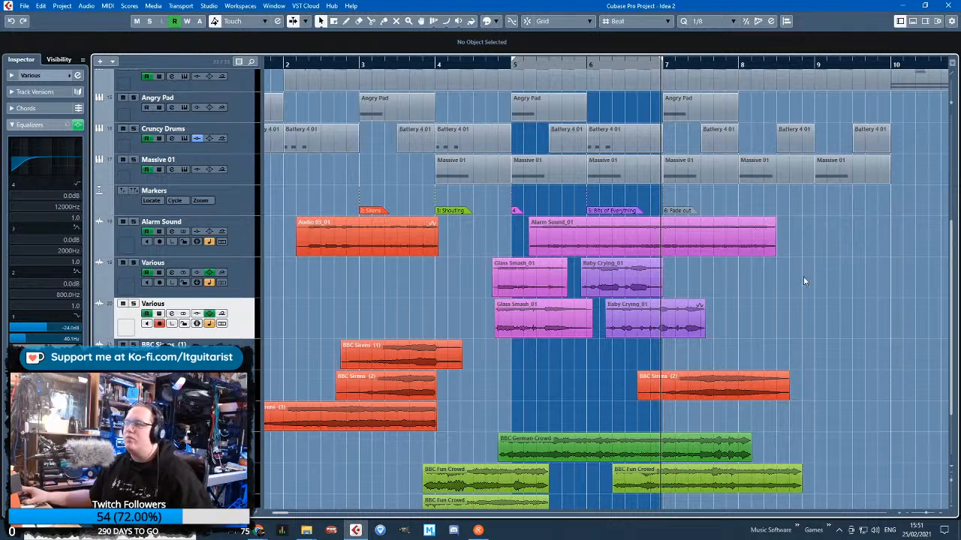
scroll(818, 276, "down", 3)
scroll(818, 275, "up", 10)
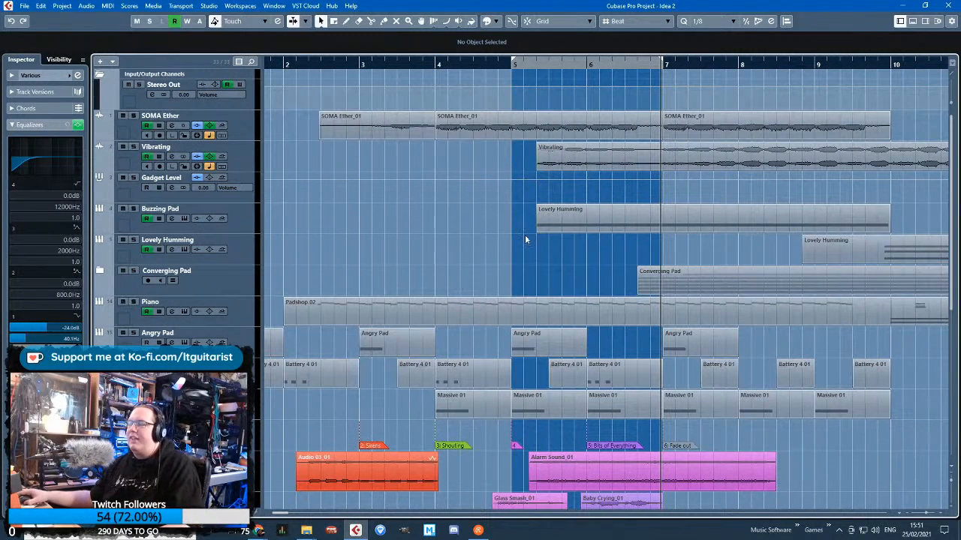
key("g")
left_click(256, 131)
left_click(376, 63)
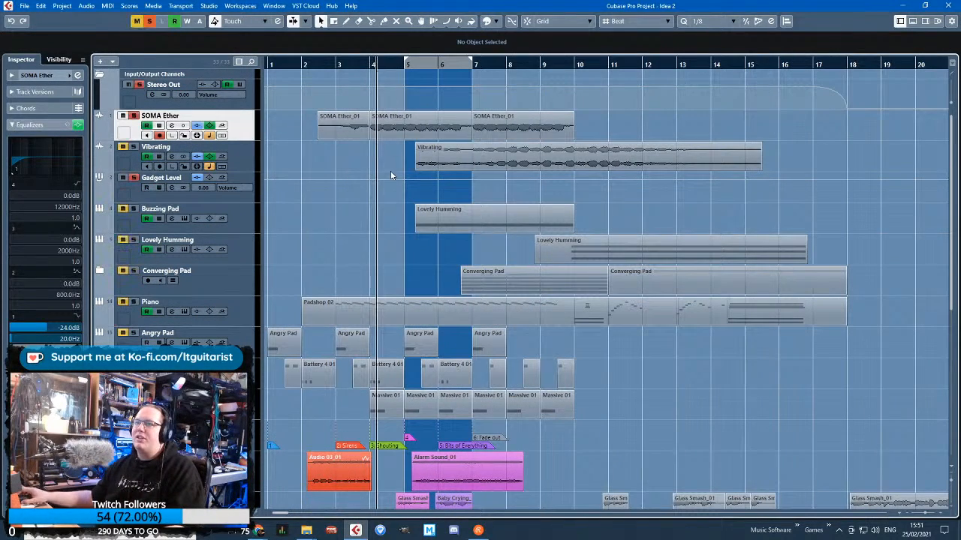
key("space")
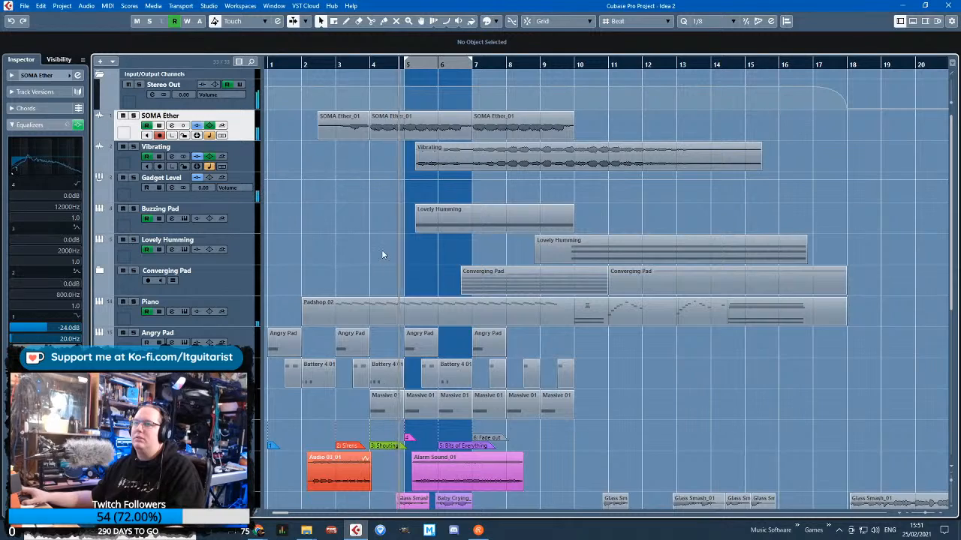
key("h")
key("h")
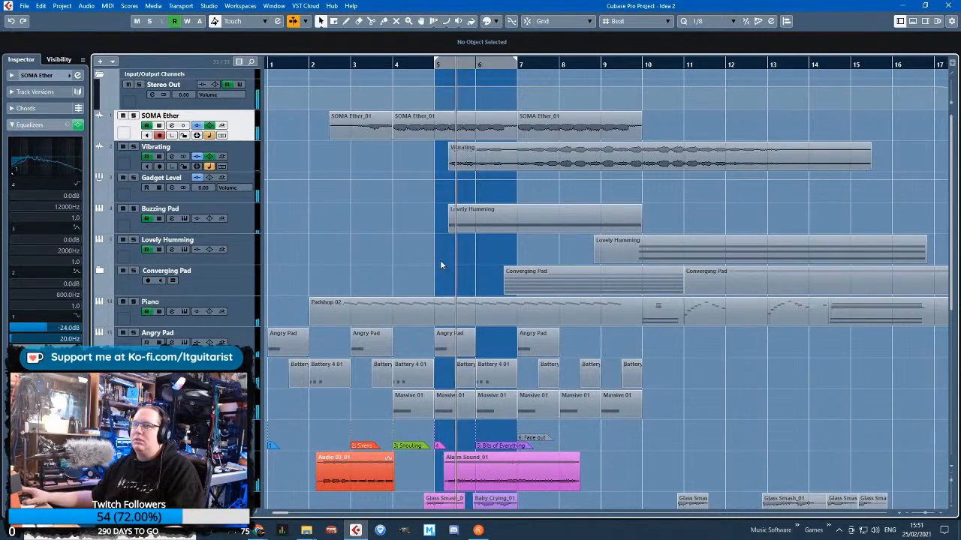
scroll(427, 253, "down", 5)
scroll(430, 264, "up", 6)
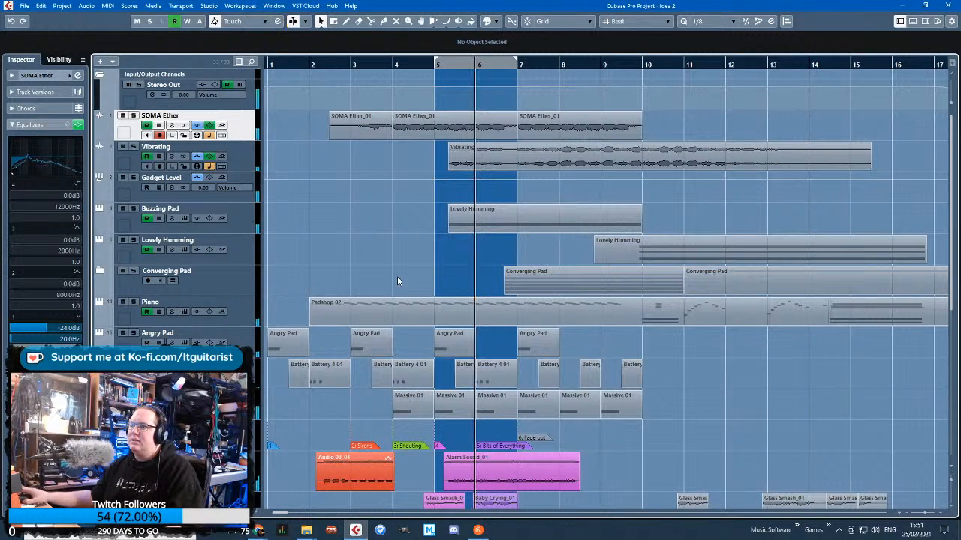
Audition the Cruncy Drums track in solo from between bars 2 and 3, and delete the track
left_click(210, 374)
key("s")
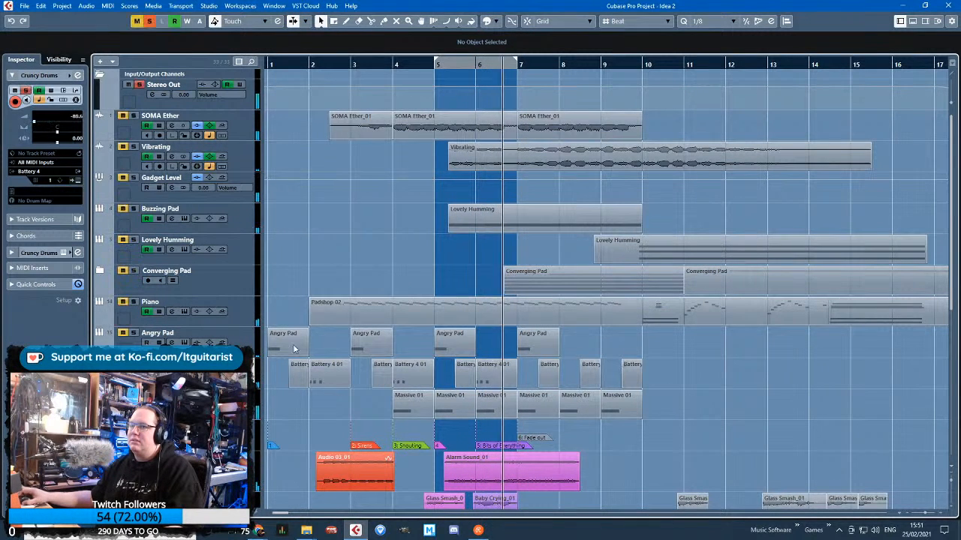
left_click(328, 66)
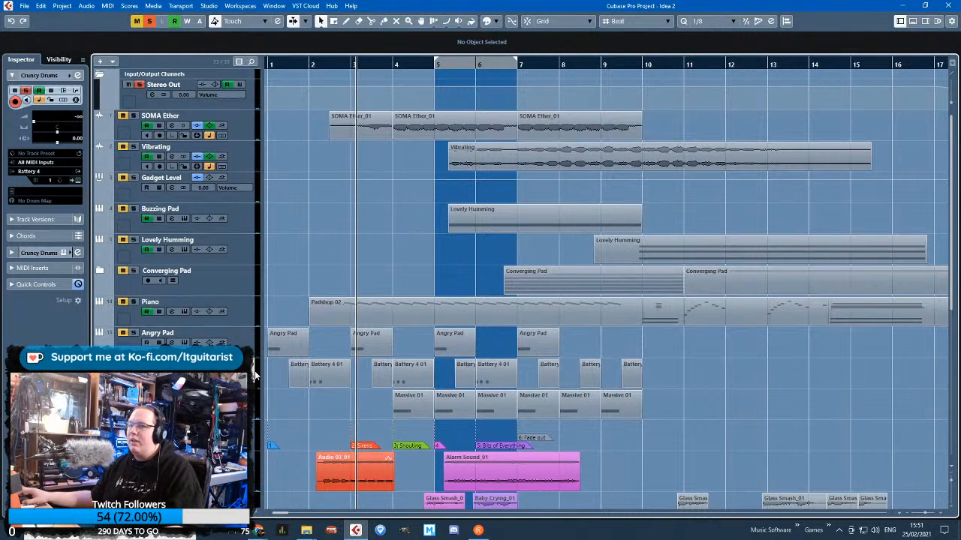
key("Delete")
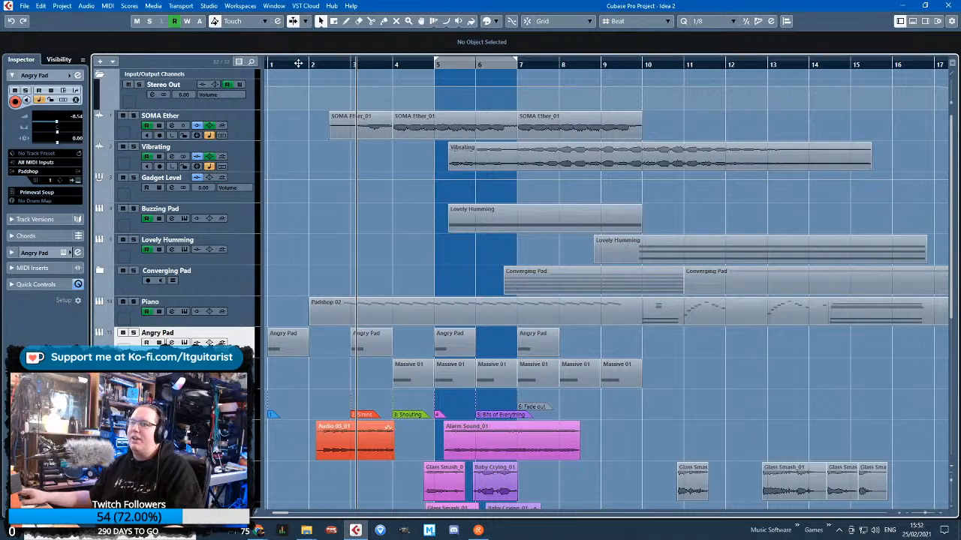
Audition the Angry Pad track in solo from between bars 2 and 3, and turn its solo off
left_click_drag(298, 63, 322, 61)
key("s")
key("space")
key("h")
key("h")
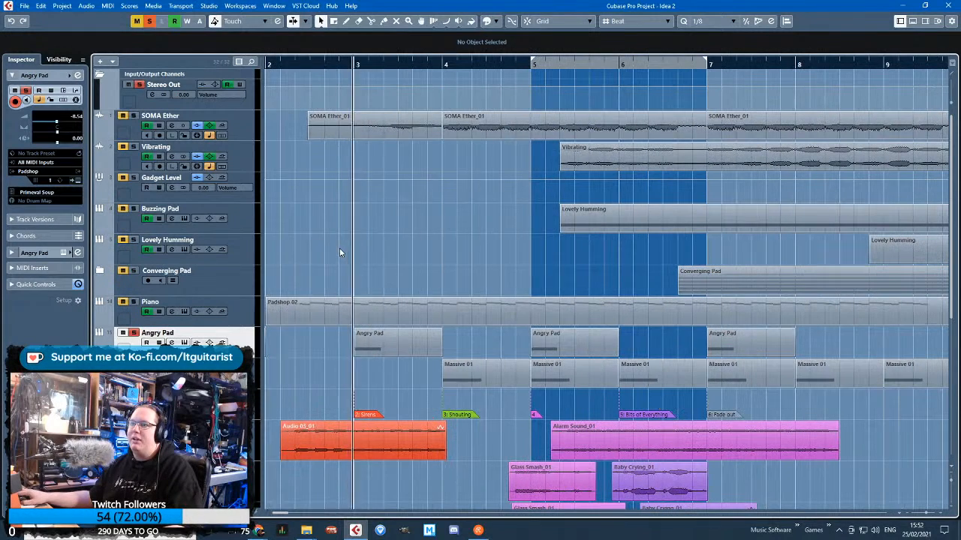
key("s")
Review the whole arrangement from the upper pads down to the crowd clips during playback through bar 8
key("g")
key("g")
key("g")
left_click_drag(335, 232, 210, 240)
scroll(225, 232, "down", 5)
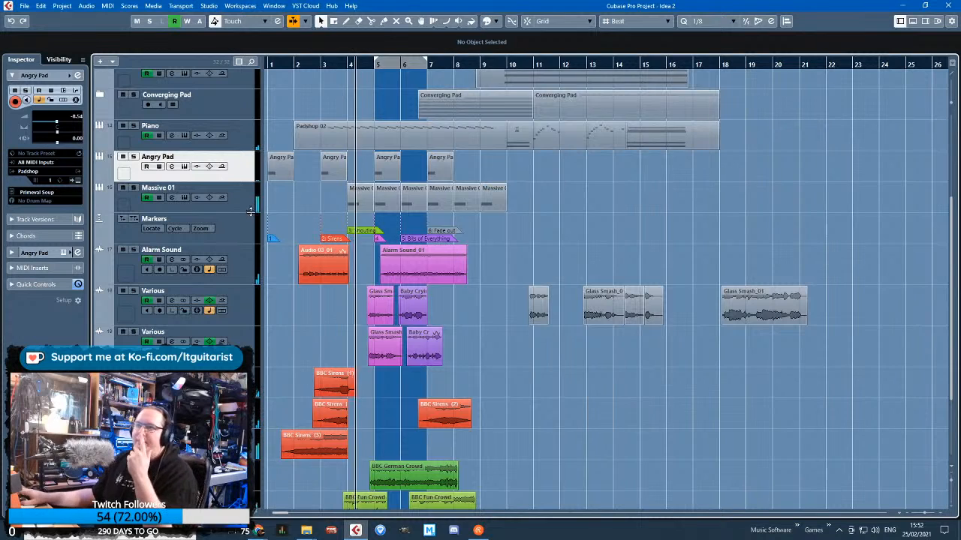
scroll(326, 226, "up", 5)
left_click_drag(320, 204, 175, 236)
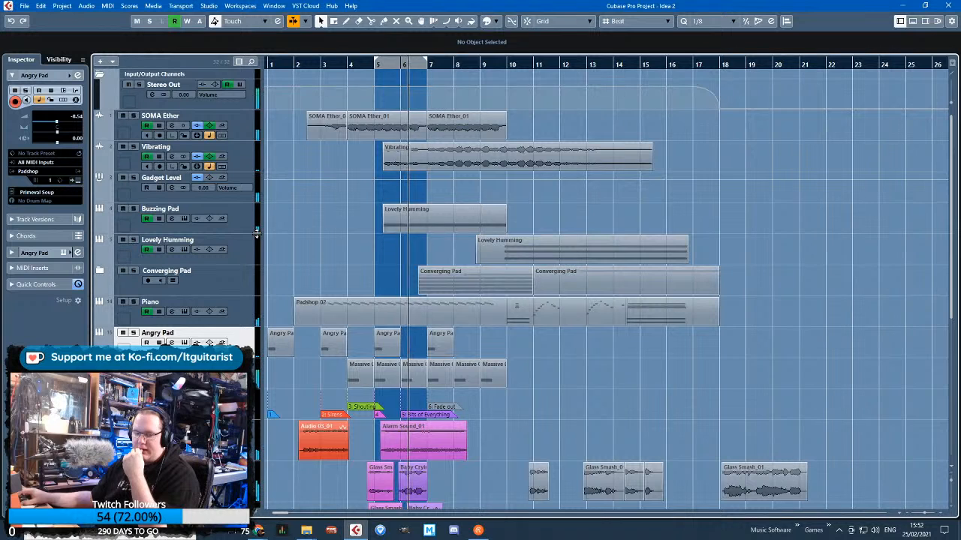
scroll(360, 315, "down", 6)
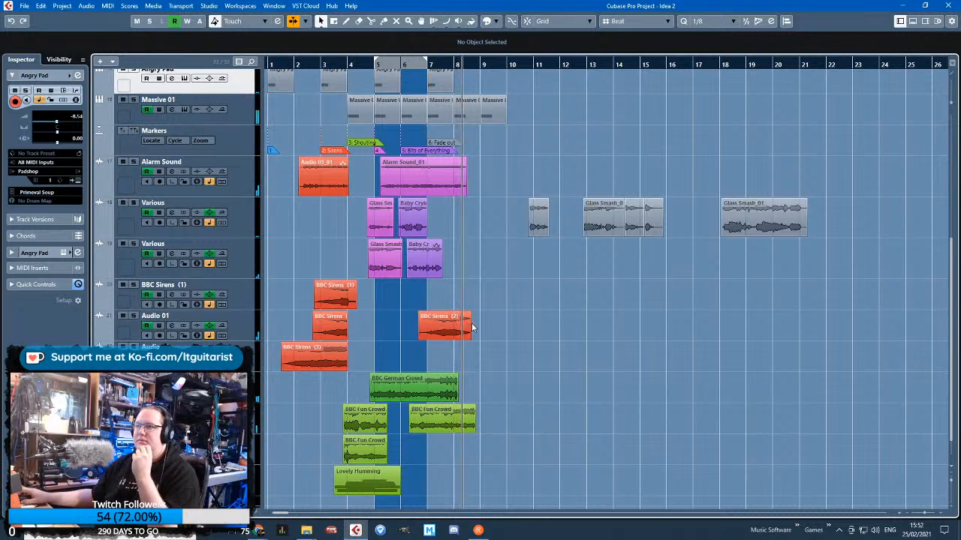
scroll(412, 340, "up", 3, "ctrl")
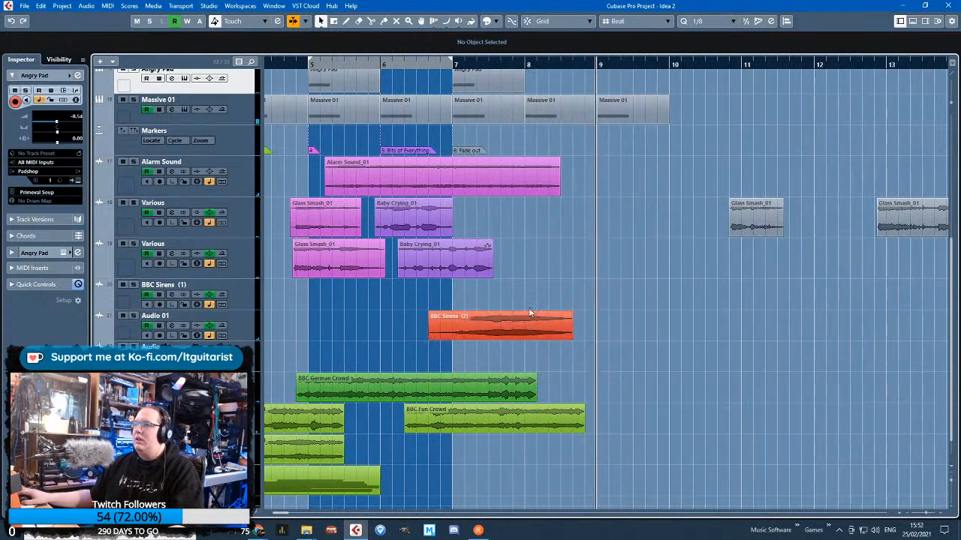
Move the Glass Smash_01 clip from bar 12 to 7.2.4.87 on the upper Various track and give it a 0.1.3.74 fade-in
key("g")
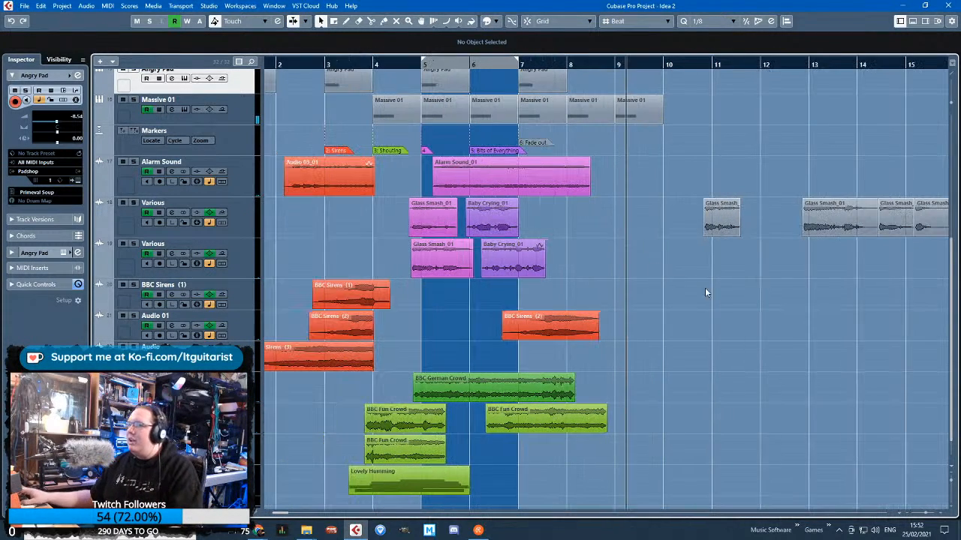
left_click_drag(832, 218, 564, 218)
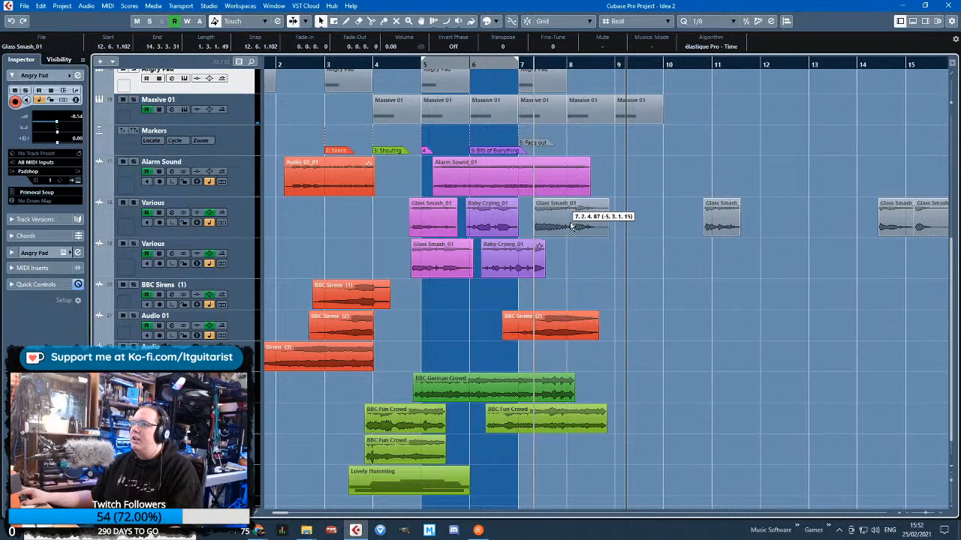
key("h")
left_click_drag(495, 201, 522, 201)
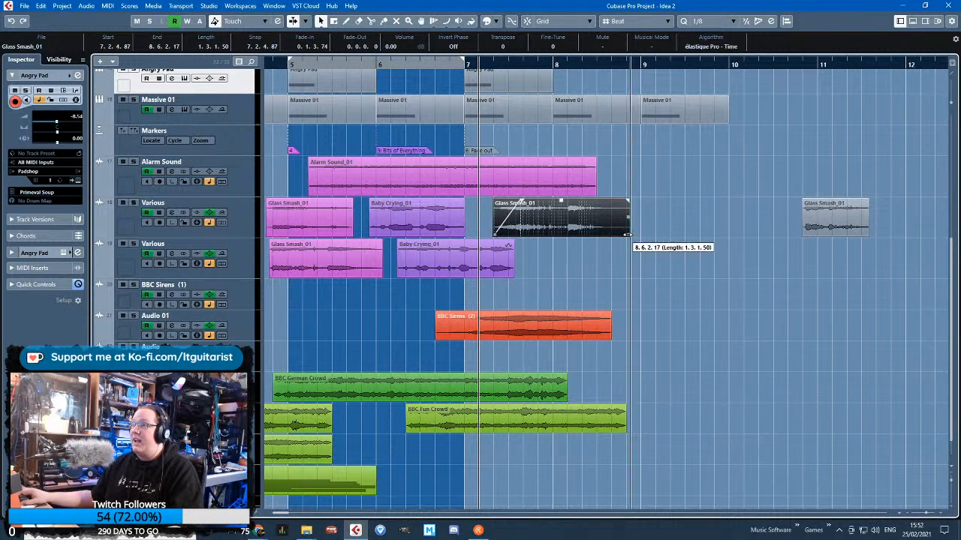
Shorten the Glass Smash_01 clip at 7.2.4.87 to end at 8.4.4.0, with a 0.0.3.15 fade-out
left_click_drag(628, 235, 606, 208)
Add volume points on the upper Various track: -30.9 at 7.2.3.47, -20.6 at 7.4.2.94 and -27.8 at 8.4.4.110
left_click(119, 228)
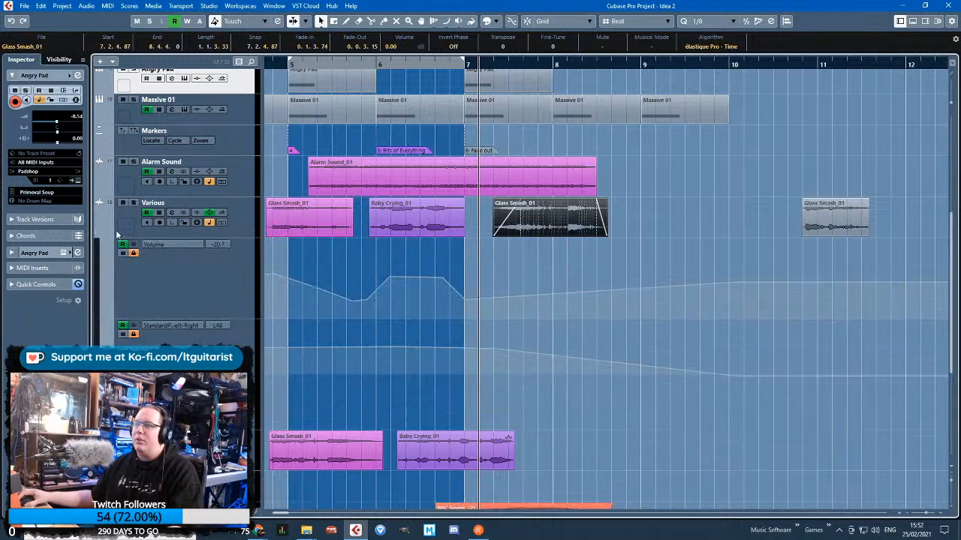
key("h")
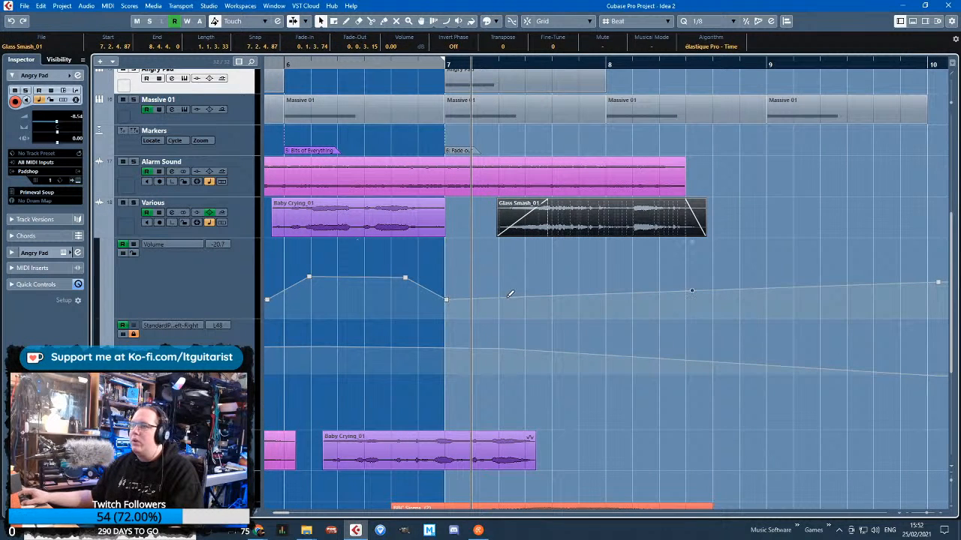
left_click_drag(508, 297, 712, 299)
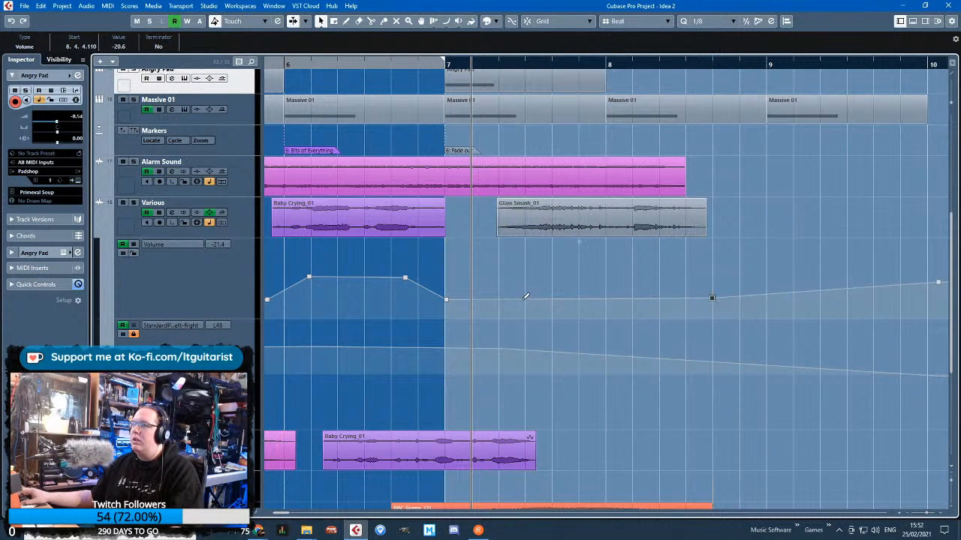
left_click(488, 304)
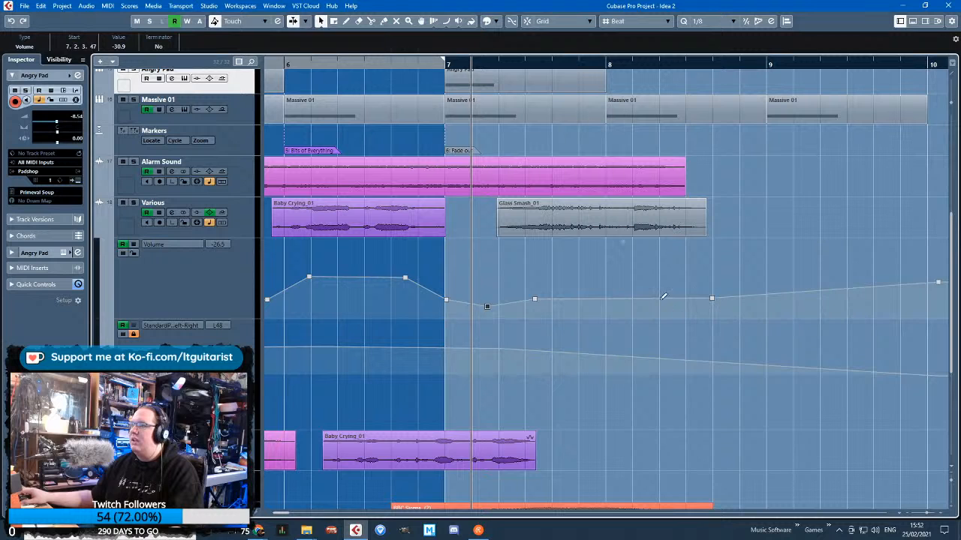
left_click_drag(713, 301, 700, 312)
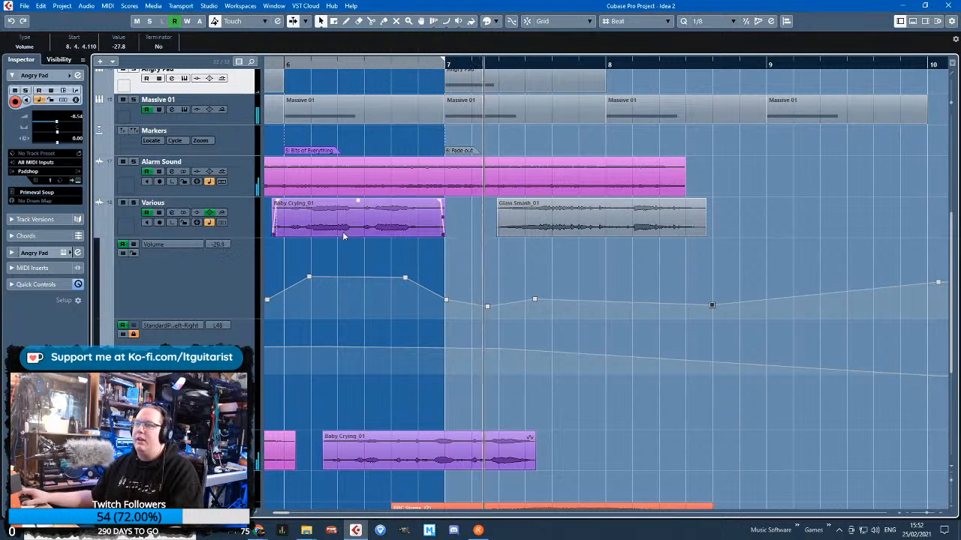
left_click(535, 300)
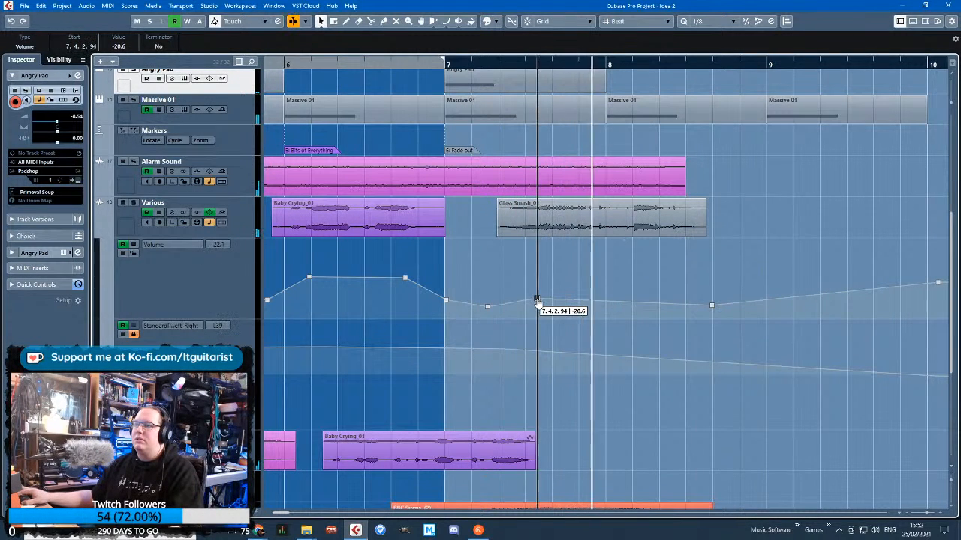
Color the Glass Smash_01 clip starting at 7.2.4.87 the same pink as the earlier Glass Smash_01 clips
scroll(629, 293, "down", 3)
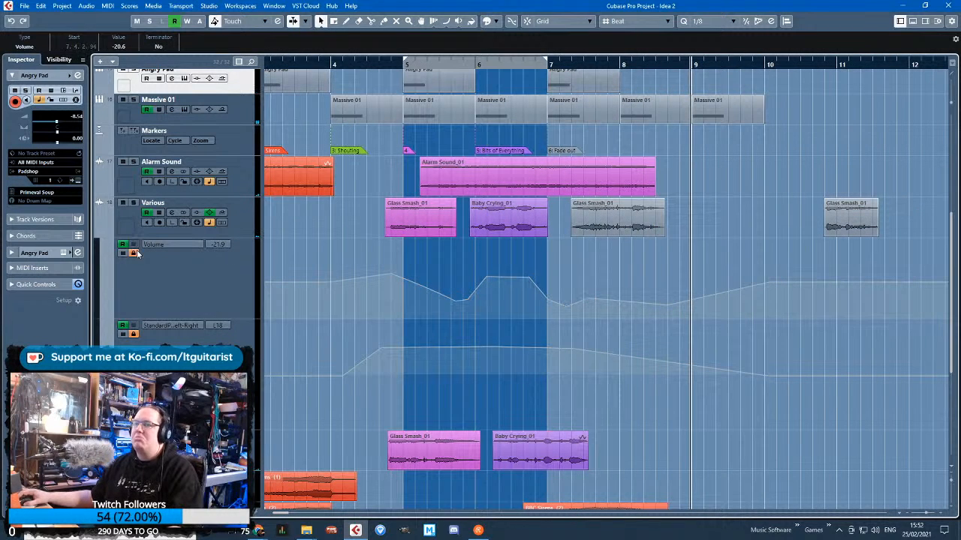
left_click(662, 229)
left_click(490, 22)
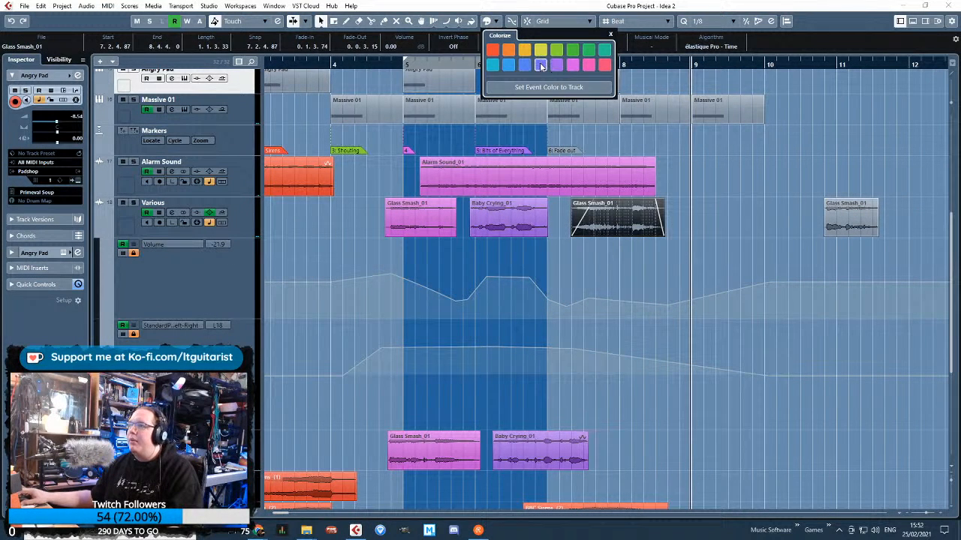
left_click(750, 181)
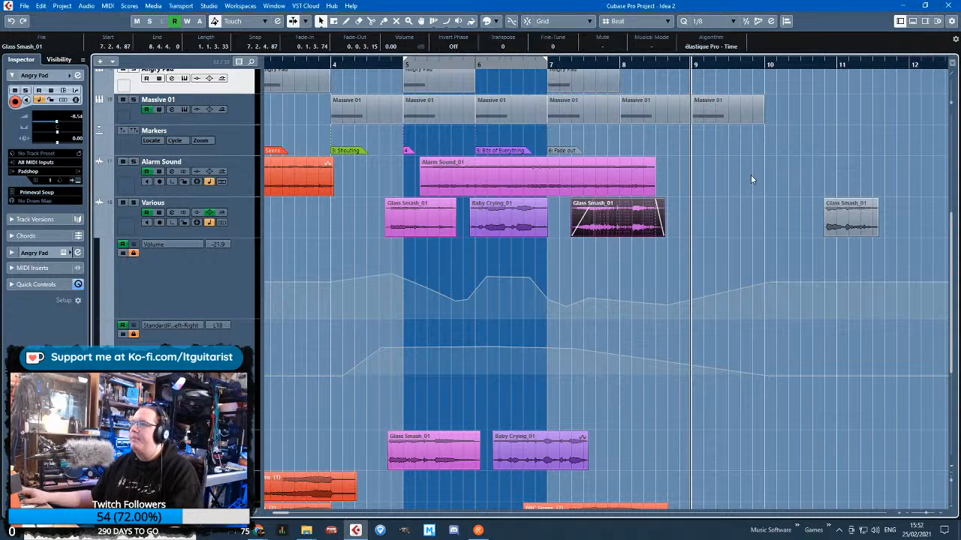
Move the gray Glass Smash_01 clip near bar 11 to 8.2.3.59 on the lower Various track
left_click_drag(855, 225, 678, 459)
scroll(679, 457, "up", 3)
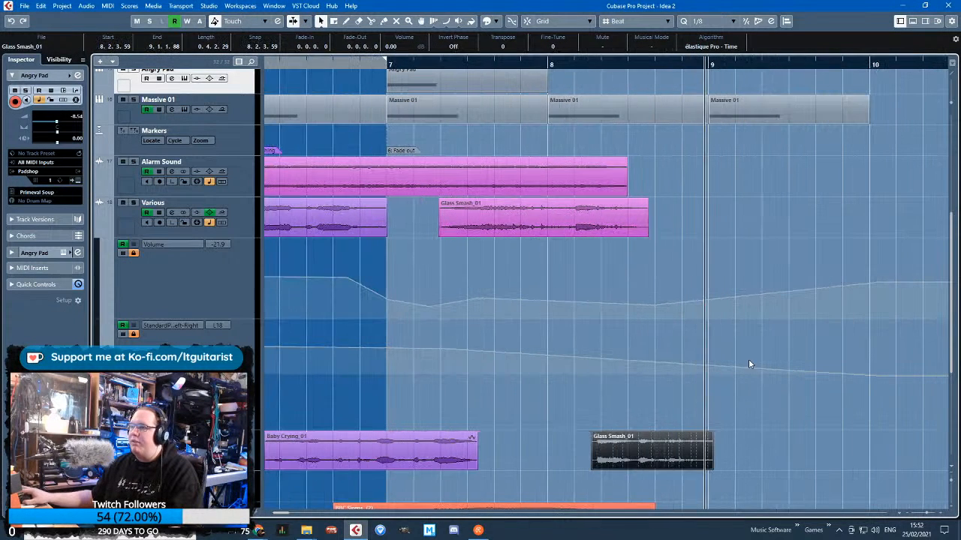
On the lower Various track, set volume points of -25.3 at 9.2.3.66 and -19.7 at 7.5.1.92, and pan R56 at 9.2.2.43
scroll(651, 249, "down", 4)
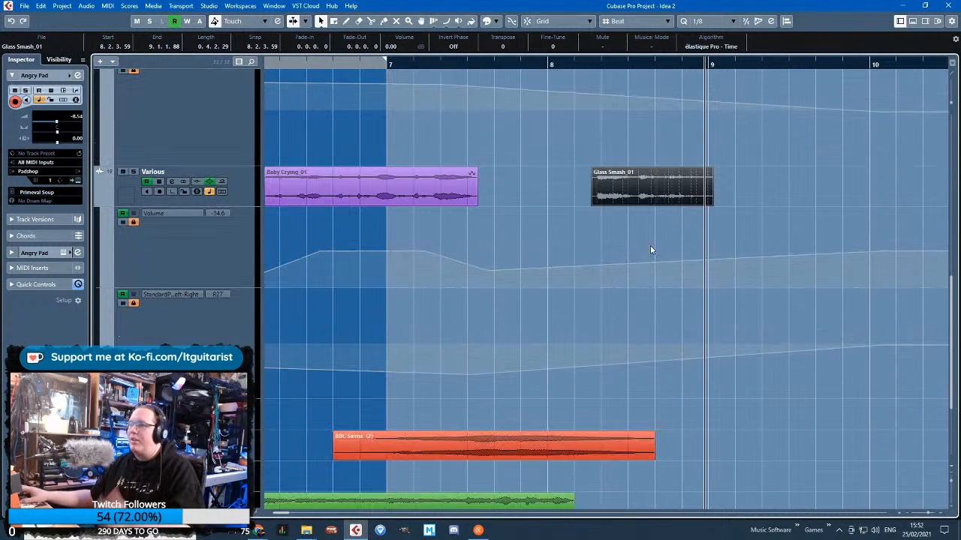
left_click_drag(704, 256, 752, 270)
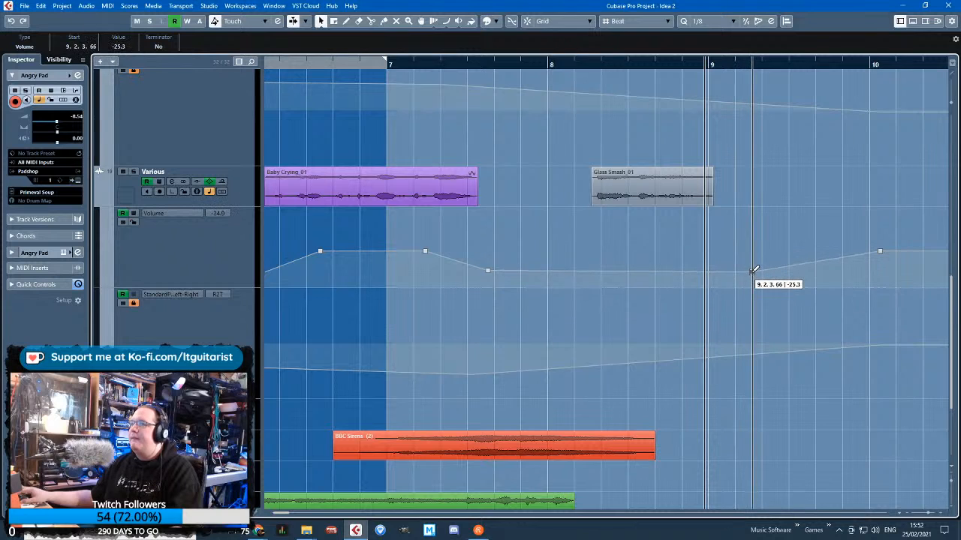
left_click_drag(488, 275, 496, 270)
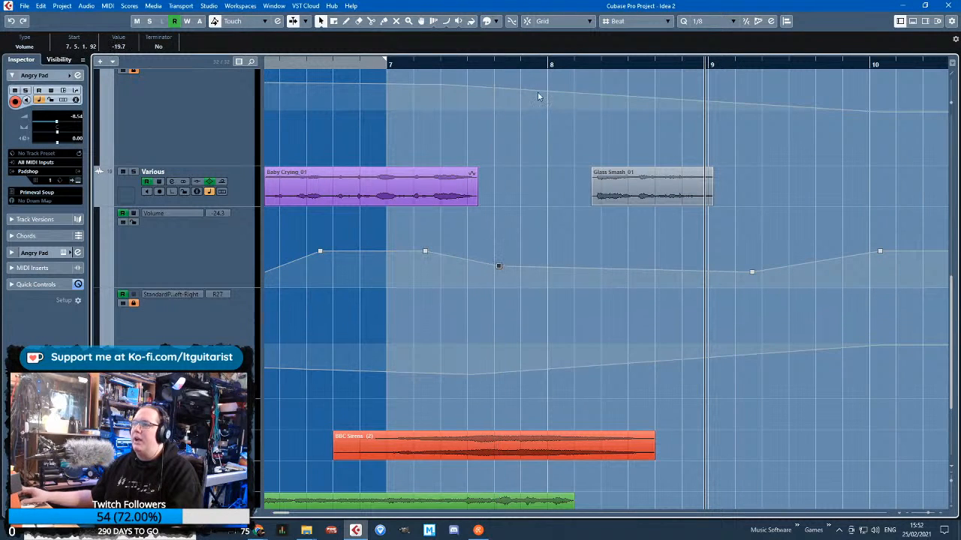
mouse_move(726, 375)
left_mouse_down()
mouse_move(731, 363)
mouse_move(744, 373)
left_mouse_up()
Audition the arrangement from bar 8 and delete the gray Glass Smash_01 clip at 8.2.3.59 on the lower Various track
left_click(554, 65)
key("space")
scroll(539, 271, "down", 2)
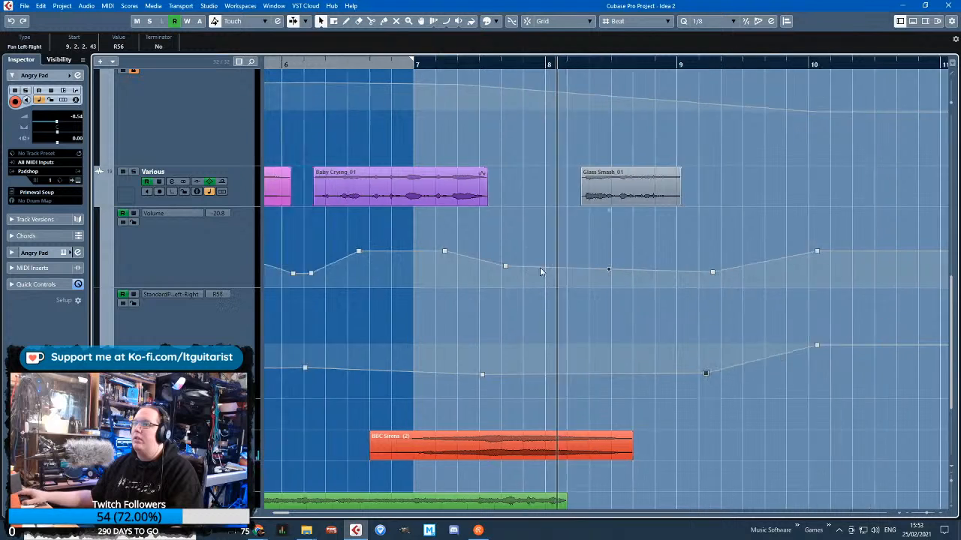
scroll(540, 271, "up", 4)
scroll(644, 408, "up", 3)
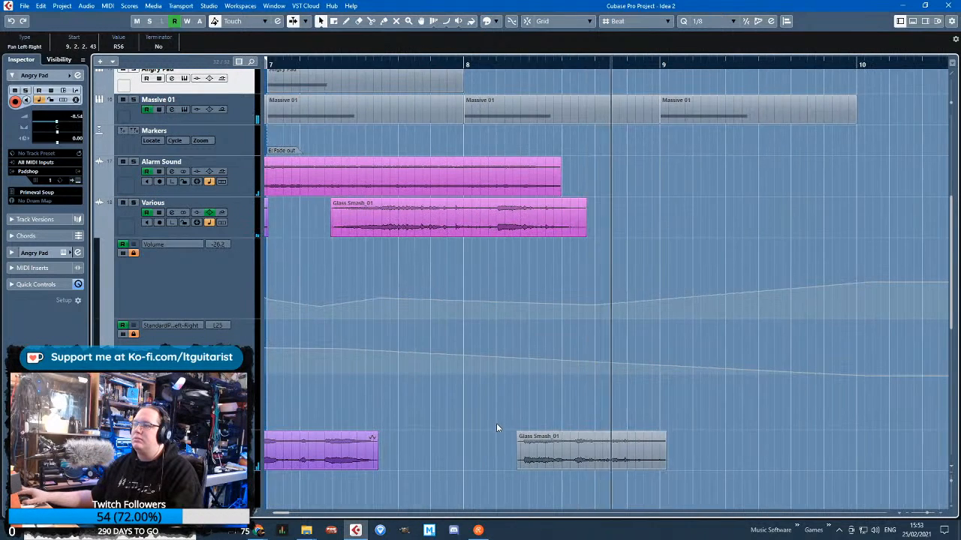
scroll(568, 370, "down", 2)
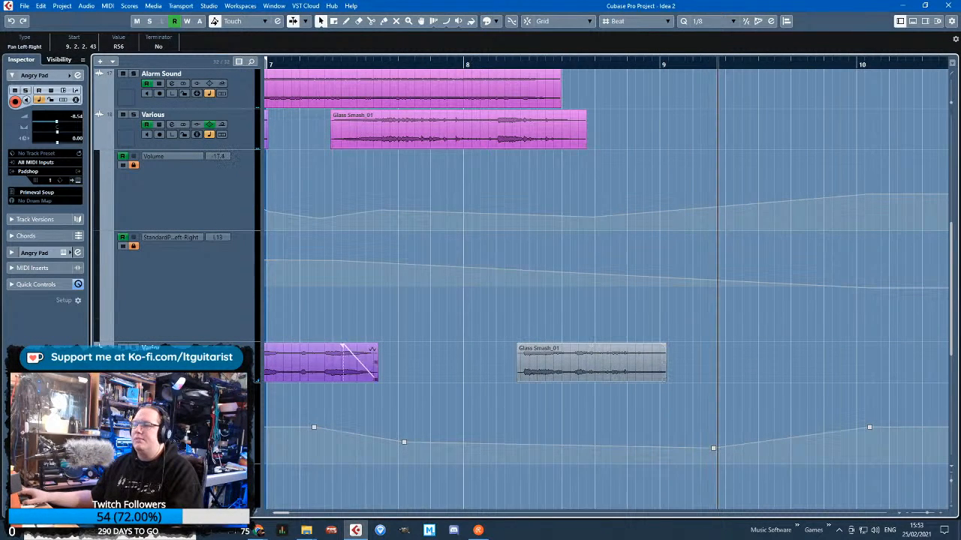
left_click(603, 371)
key("Delete")
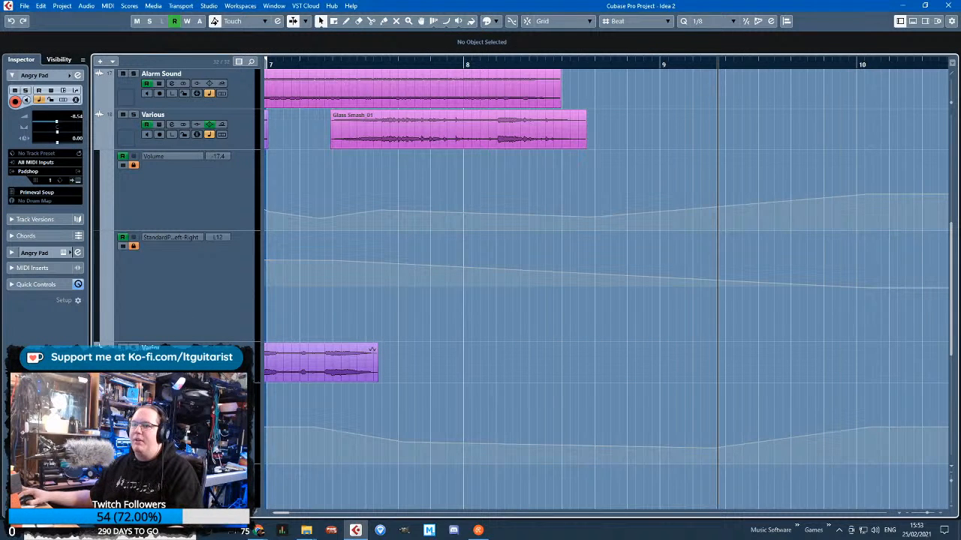
Hide the automation lanes of both Various tracks while playing back from about bar 7
scroll(360, 207, "down", 4)
scroll(360, 206, "down", 3)
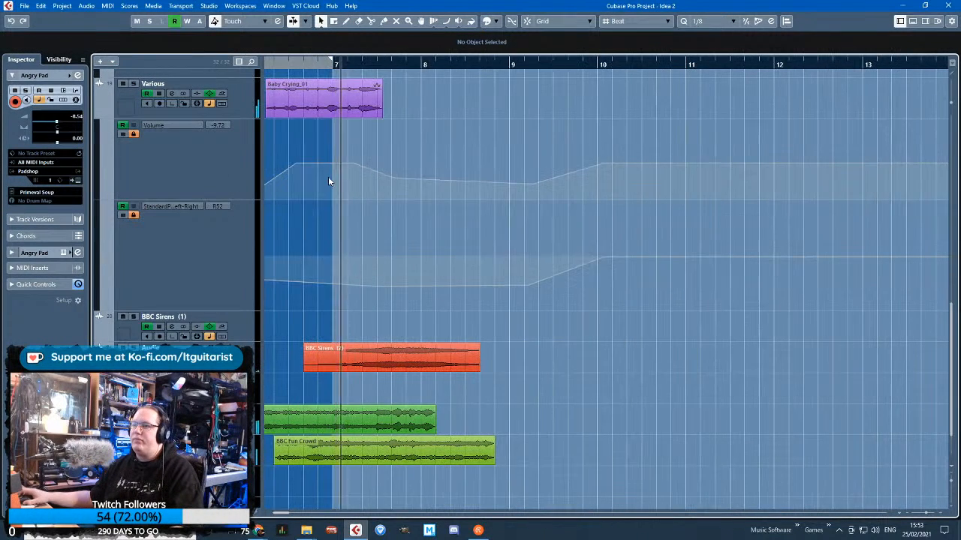
scroll(353, 204, "up", 3)
left_click(98, 275)
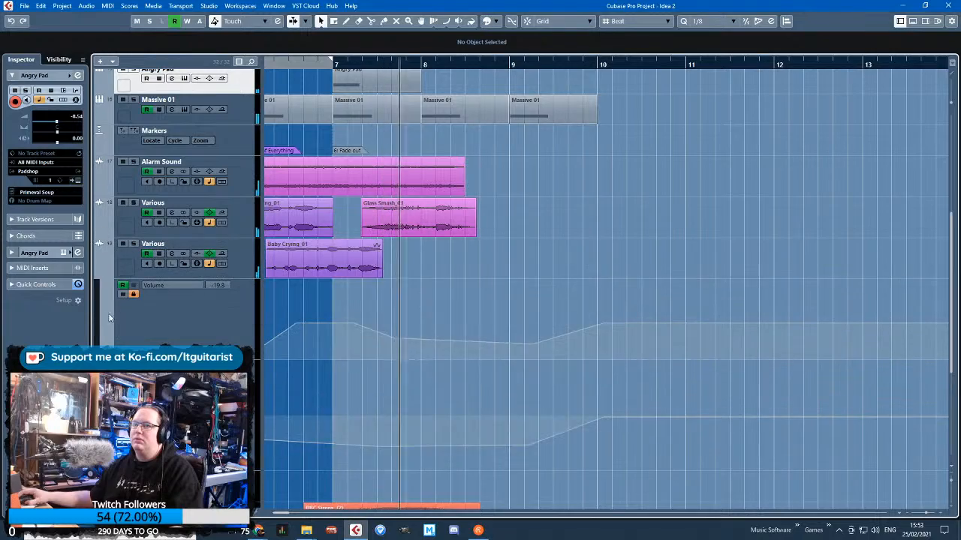
scroll(396, 284, "down", 3)
left_click_drag(396, 284, 601, 288)
Review the arrangement from Stereo Out down to the lowest clips during playback past bar 9
scroll(635, 292, "up", 3)
scroll(635, 293, "up", 3)
scroll(635, 292, "down", 5)
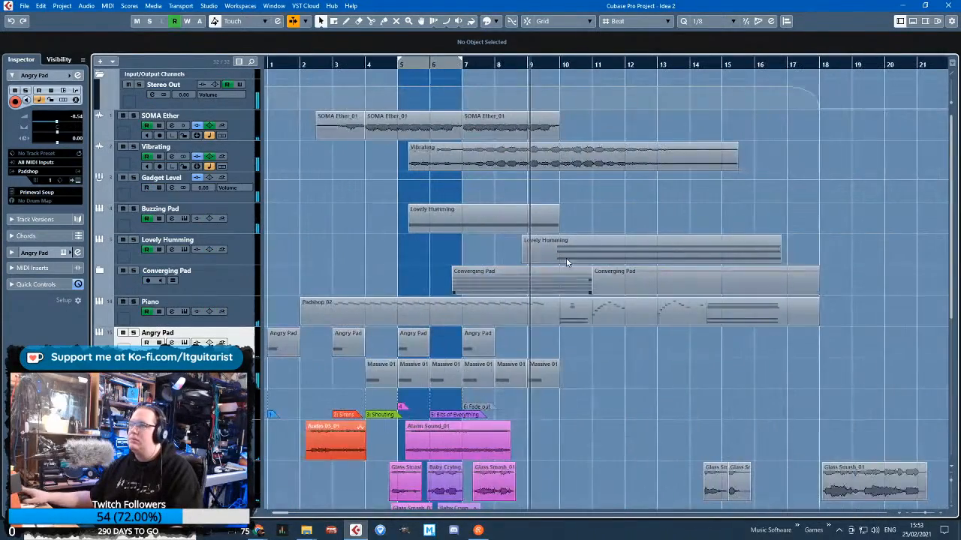
scroll(552, 261, "down", 1)
scroll(409, 254, "down", 3)
scroll(338, 261, "down", 1)
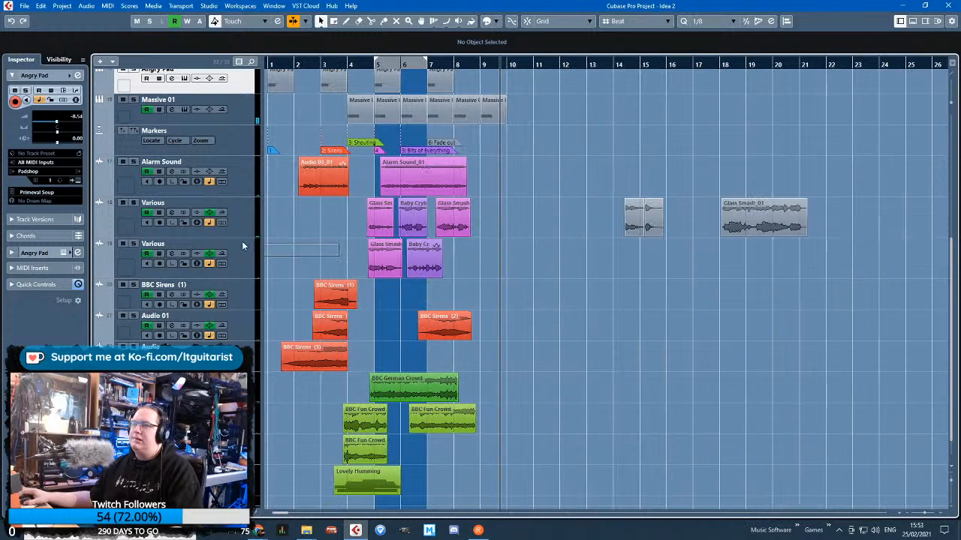
scroll(307, 240, "up", 1)
scroll(307, 243, "up", 2)
scroll(392, 281, "up", 5)
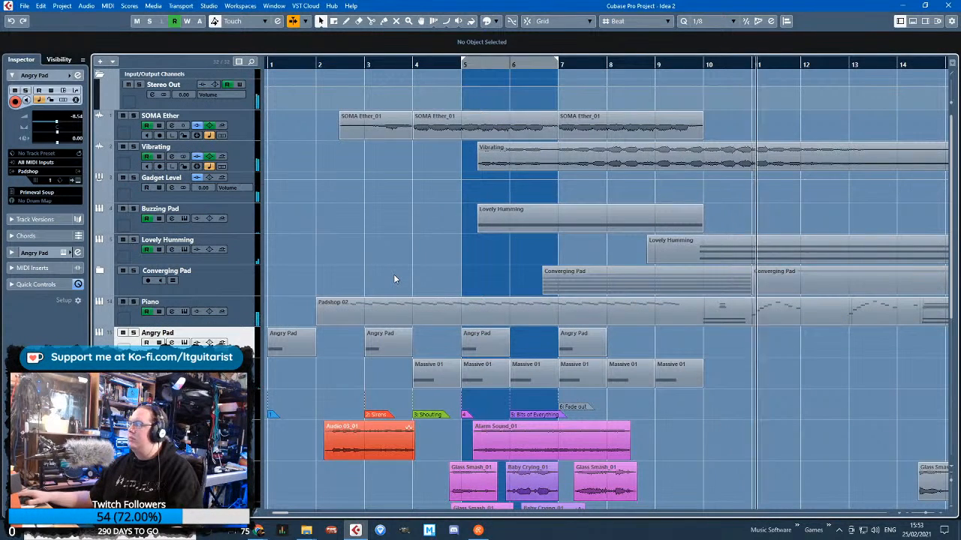
Raise the Piano track's volume around bar 10, with points of -6.97 at 9.6.4.66 and -6.62 at 10.5.1.5
left_click(98, 322)
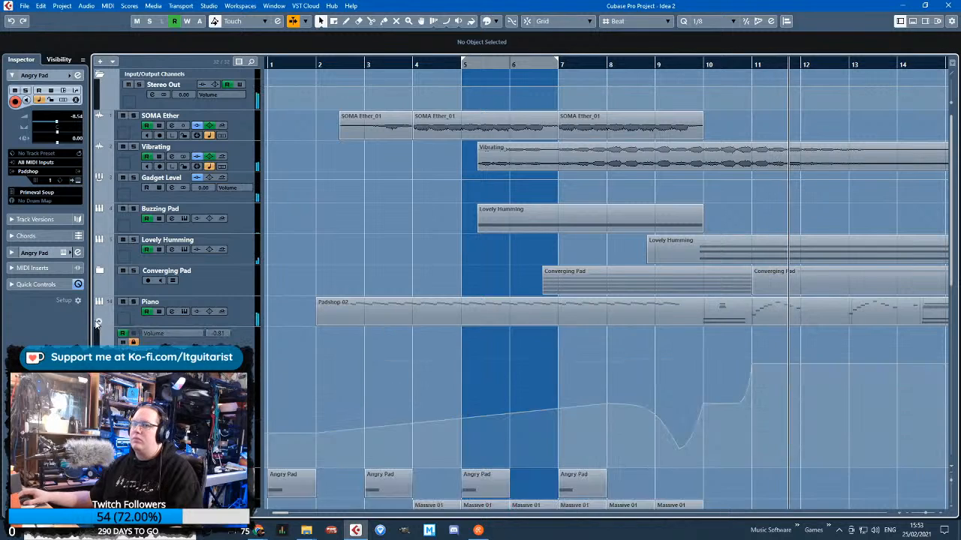
scroll(792, 420, "up", 2)
left_click(133, 342)
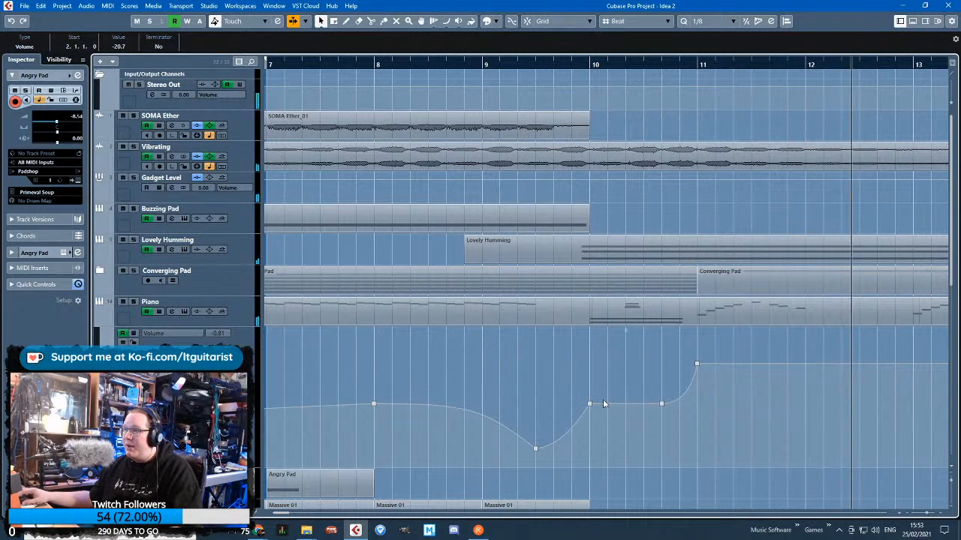
left_click_drag(589, 404, 588, 393)
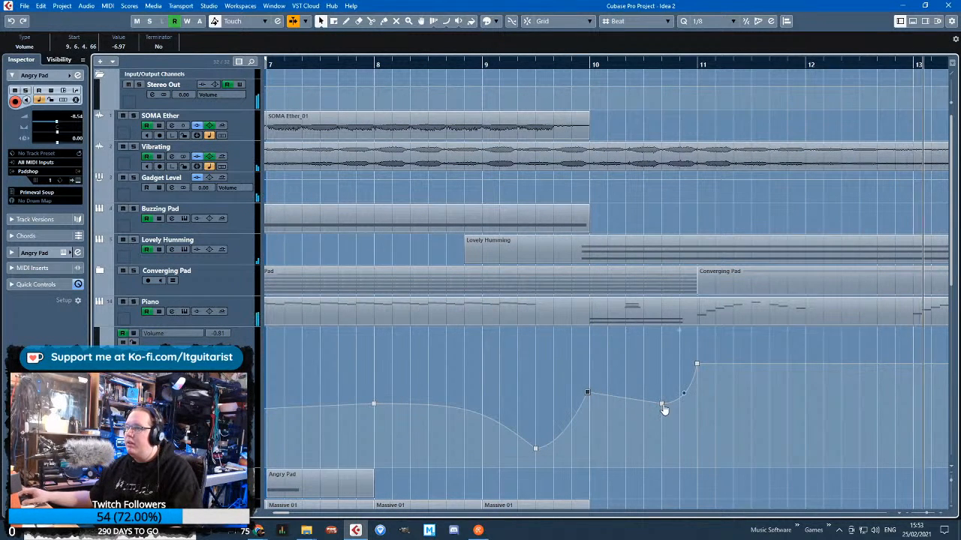
left_click_drag(661, 404, 662, 395)
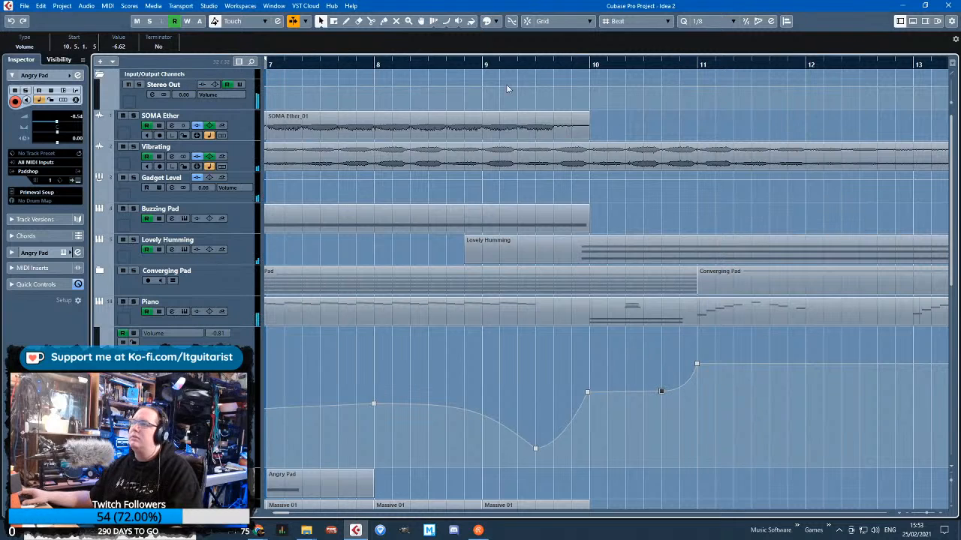
Audition the Piano's volume change from about a third into bar 9 and hide its automation lane
left_click(518, 68)
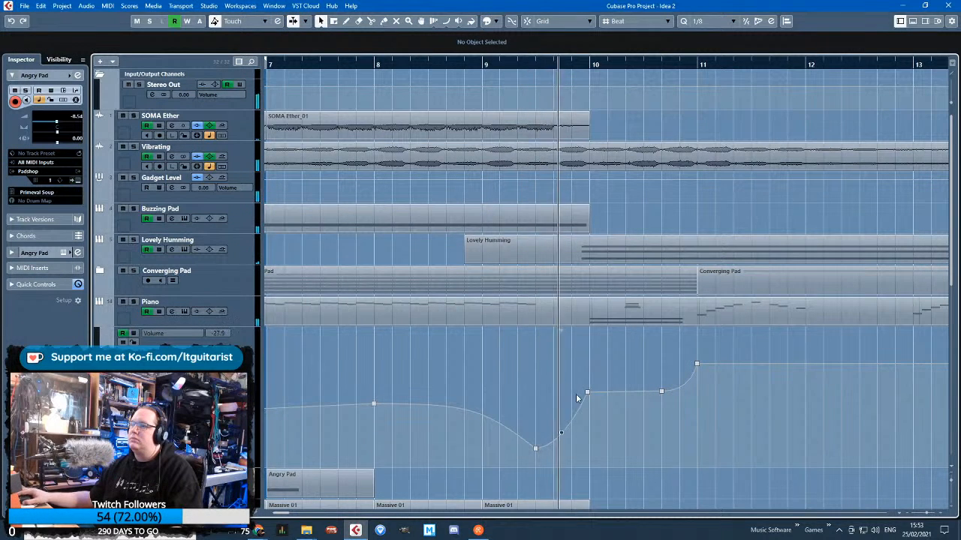
scroll(564, 435, "down", 3)
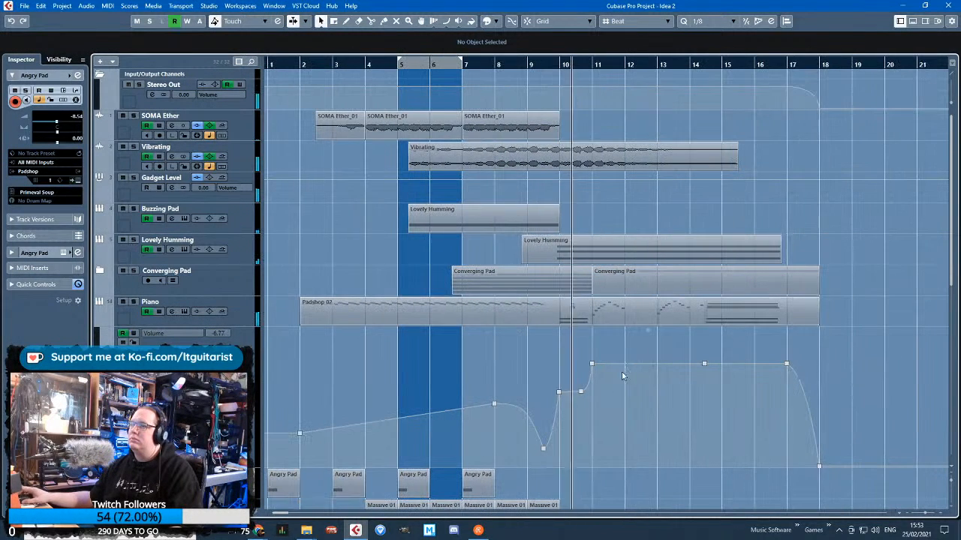
left_click(104, 323)
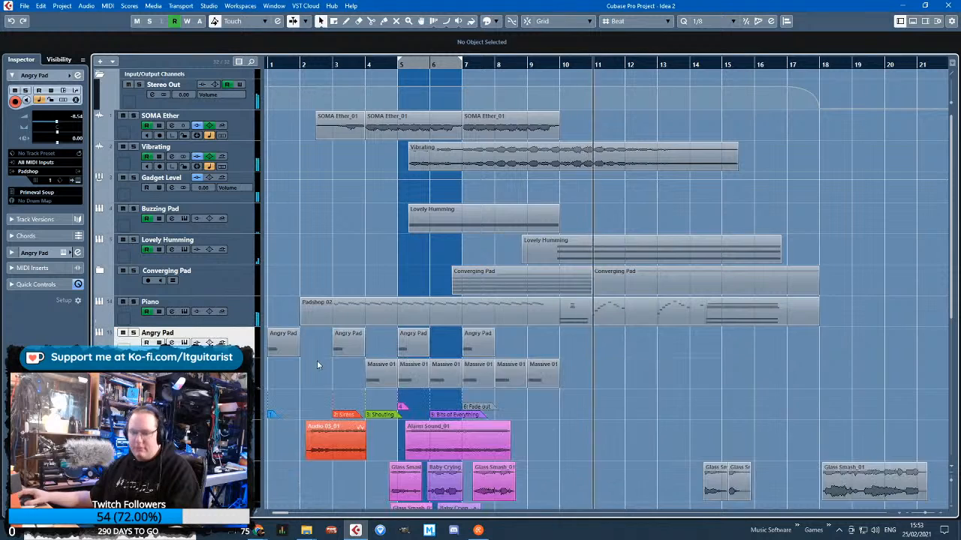
Delete the unused glass smash clips from bar 14 onward on the upper Various track and the Angry Pad clip at bar 35
key("g")
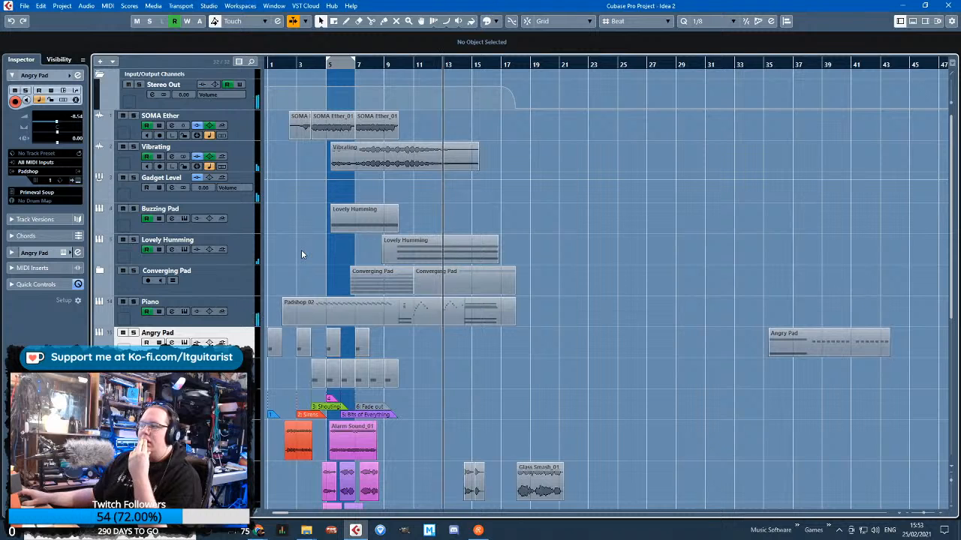
scroll(324, 267, "down", 2)
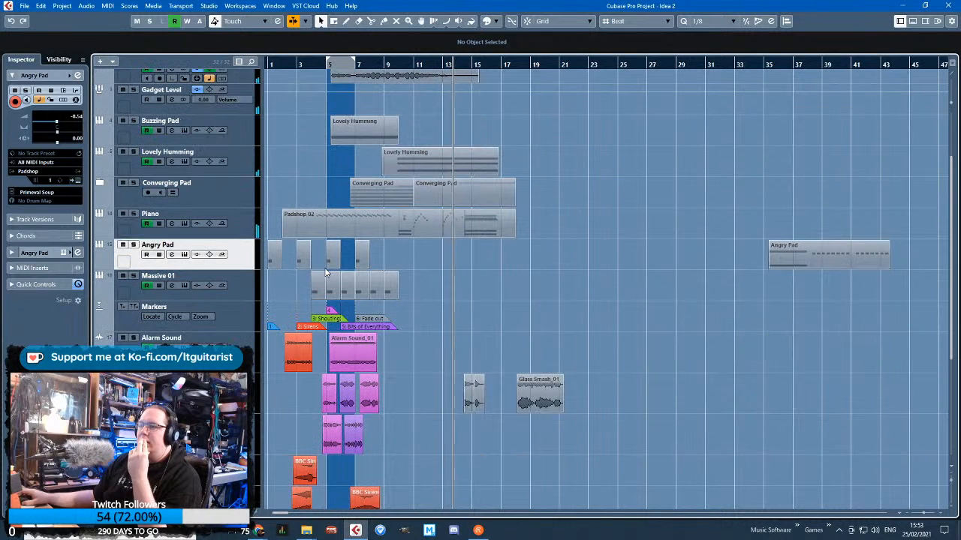
left_click_drag(607, 403, 609, 404)
key("Delete")
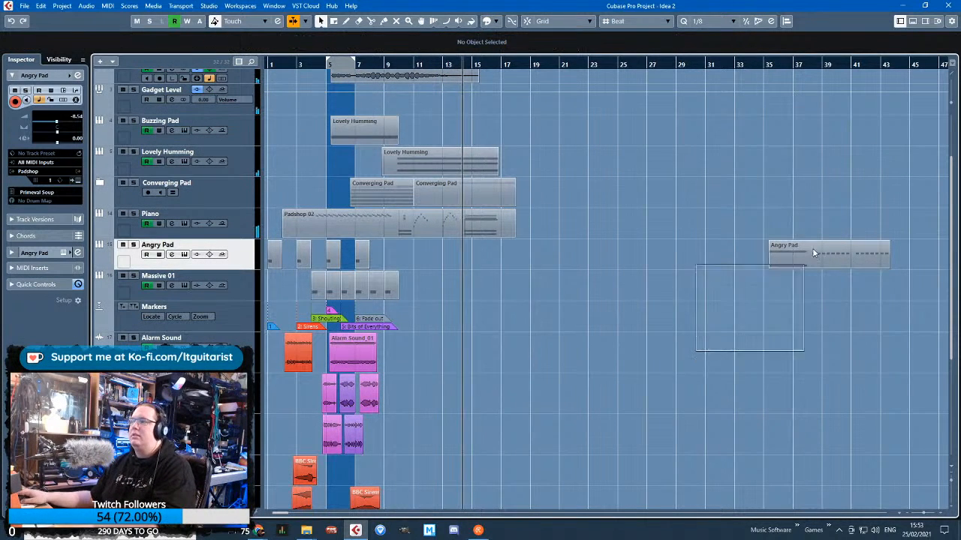
left_click(813, 252)
key("Delete")
scroll(325, 293, "up", 4, "ctrl")
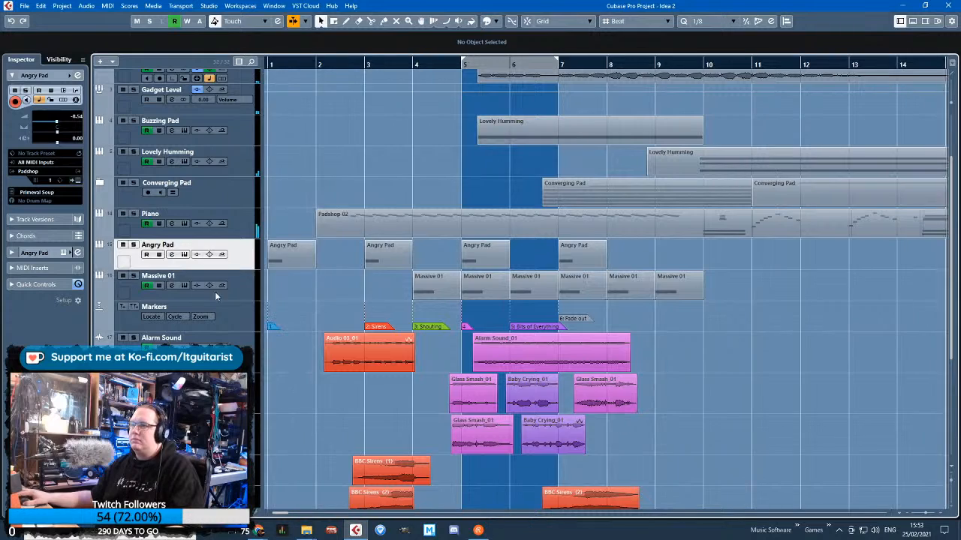
scroll(249, 304, "down", 4)
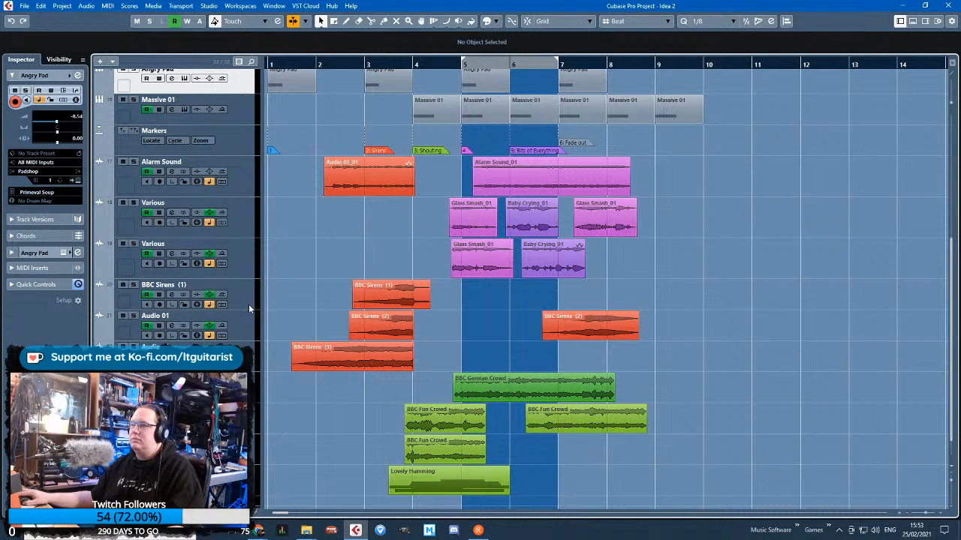
scroll(280, 288, "down", 2, "ctrl")
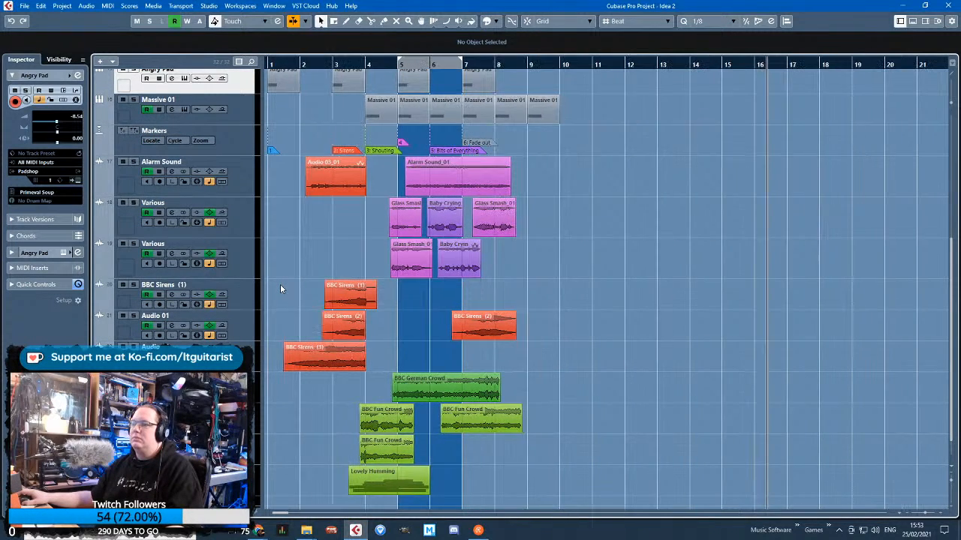
Insert the Frequency EQ in the first insert slot of Stereo Out, with the playhead placed at bar 3
scroll(281, 288, "up", 6)
scroll(280, 288, "down", 7)
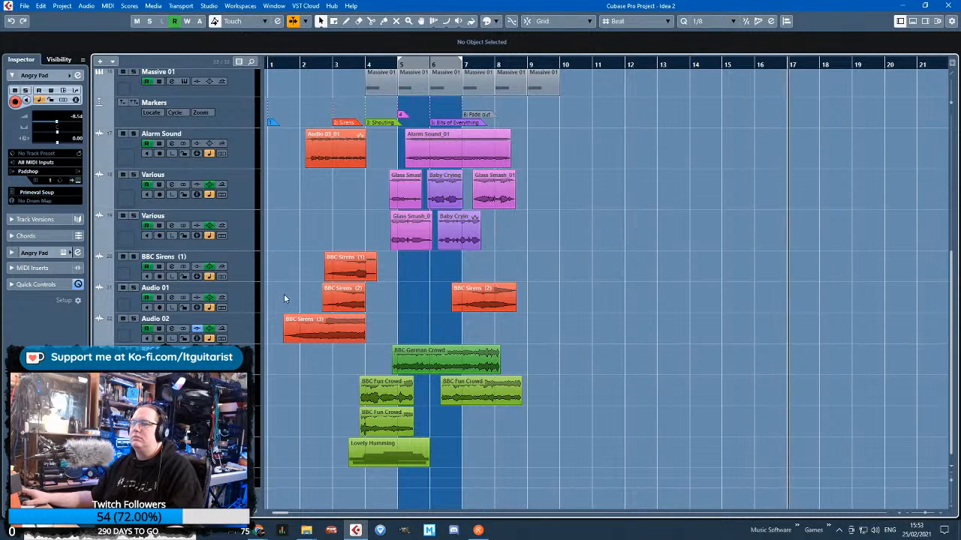
scroll(283, 294, "up", 3)
scroll(286, 248, "up", 2)
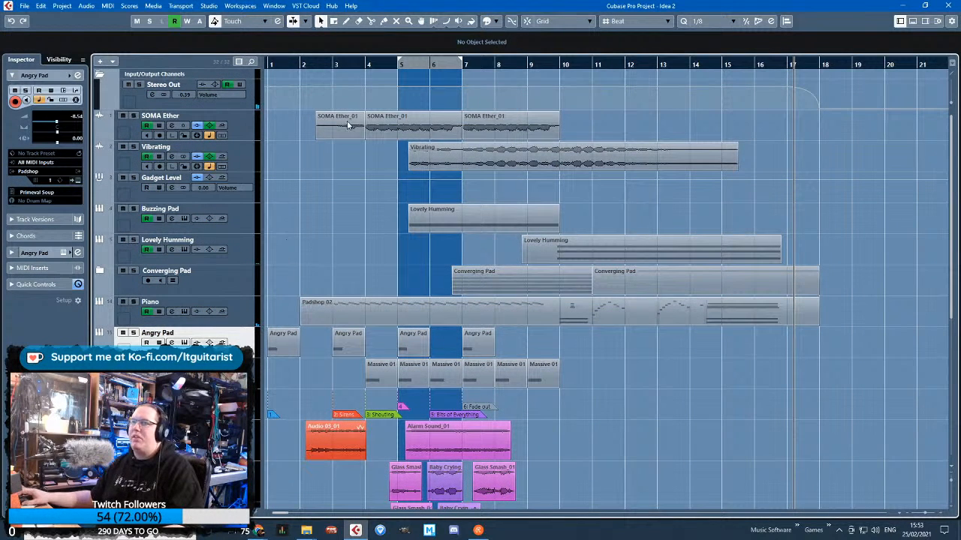
left_click(335, 65)
left_click(195, 106)
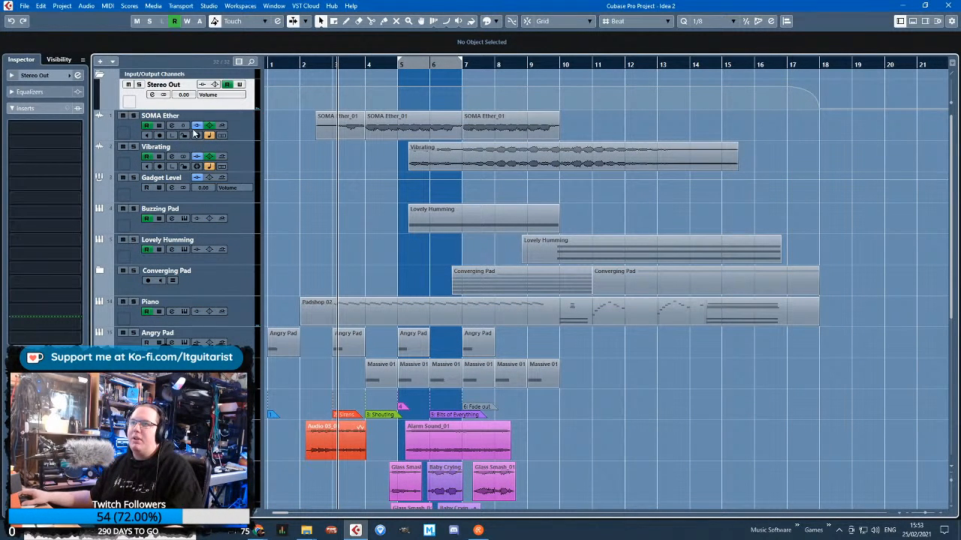
left_click(78, 130)
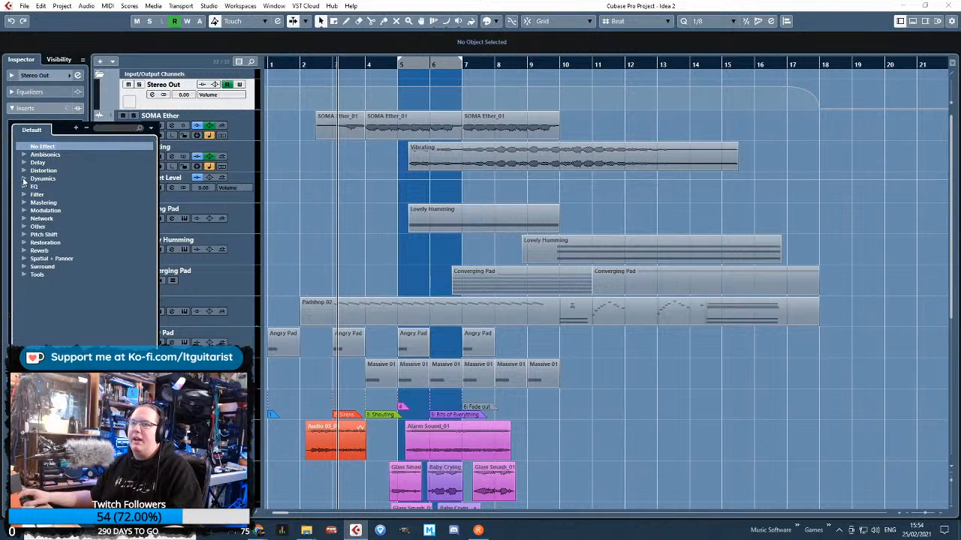
left_click(23, 186)
left_click(63, 214)
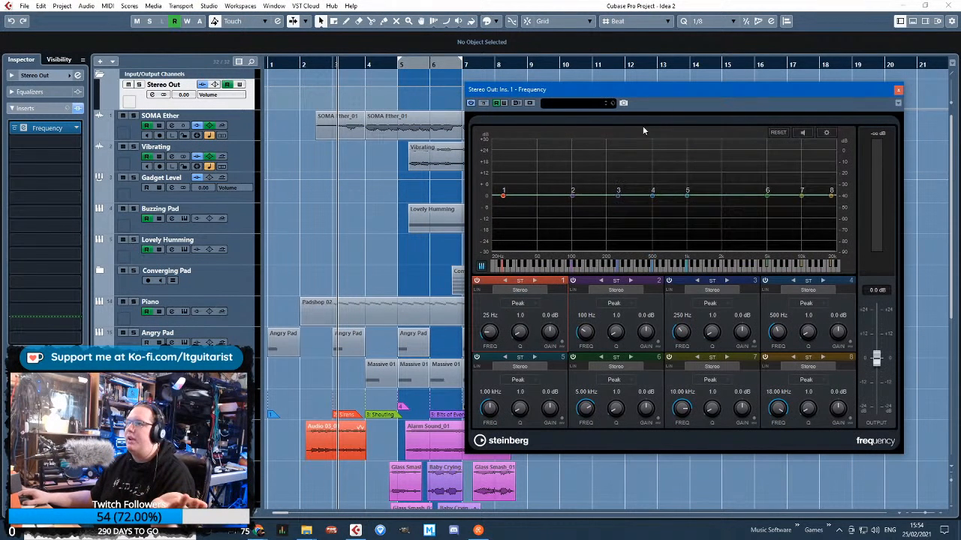
Load the Master Buss DeMudder preset in the Frequency EQ and start playback from bar 3
left_click(576, 102)
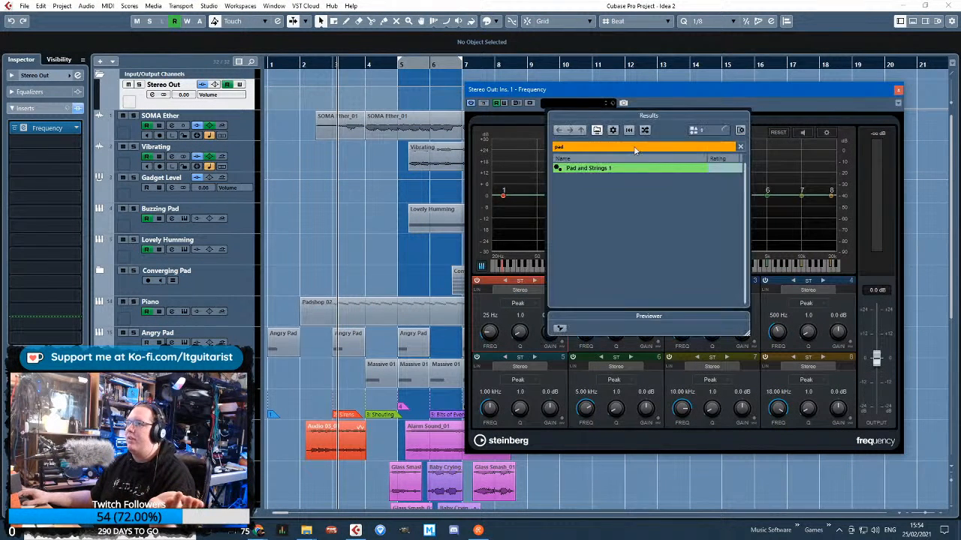
type("master")
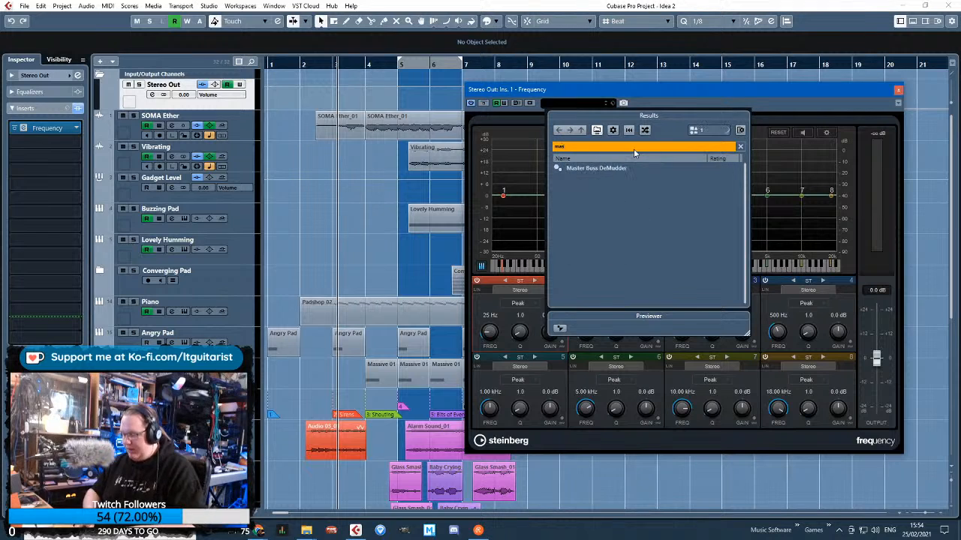
double_click(594, 168)
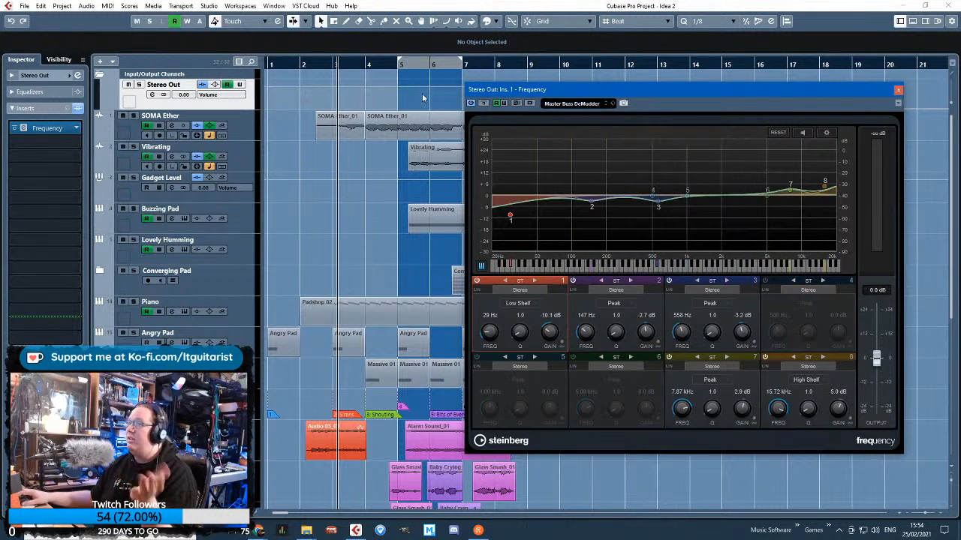
key("space")
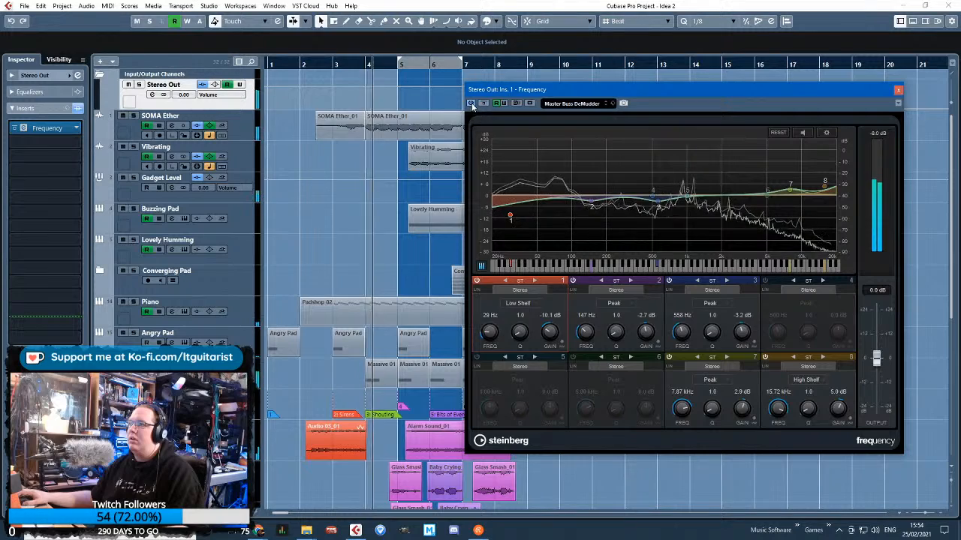
left_click(77, 140)
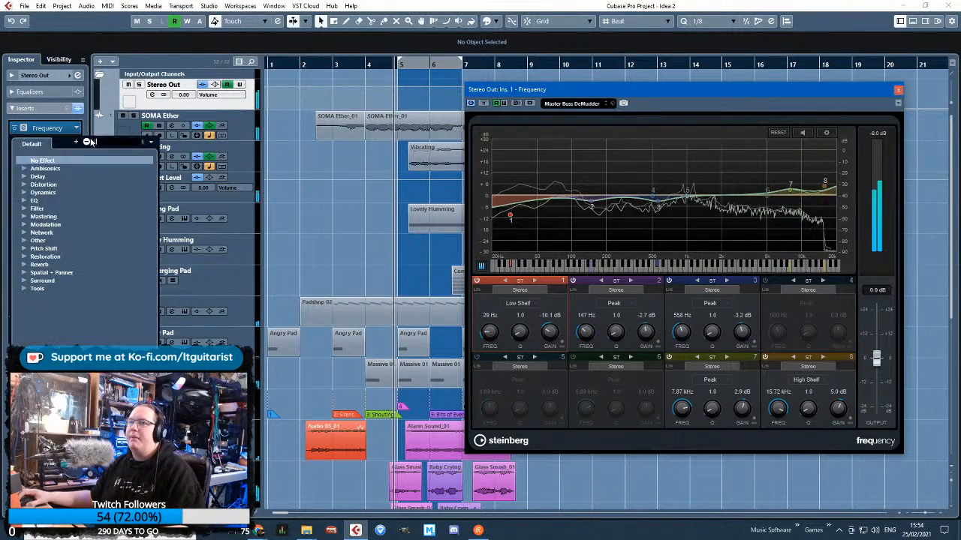
Set EQ band 1 to 22 Hz, Q 2.7, -20.4 dB, band 2 to 155 Hz, -4.0 dB, and band 8 to 18.64 kHz, 3.5 dB
left_click_drag(511, 216, 497, 235)
left_click_drag(518, 331, 516, 317)
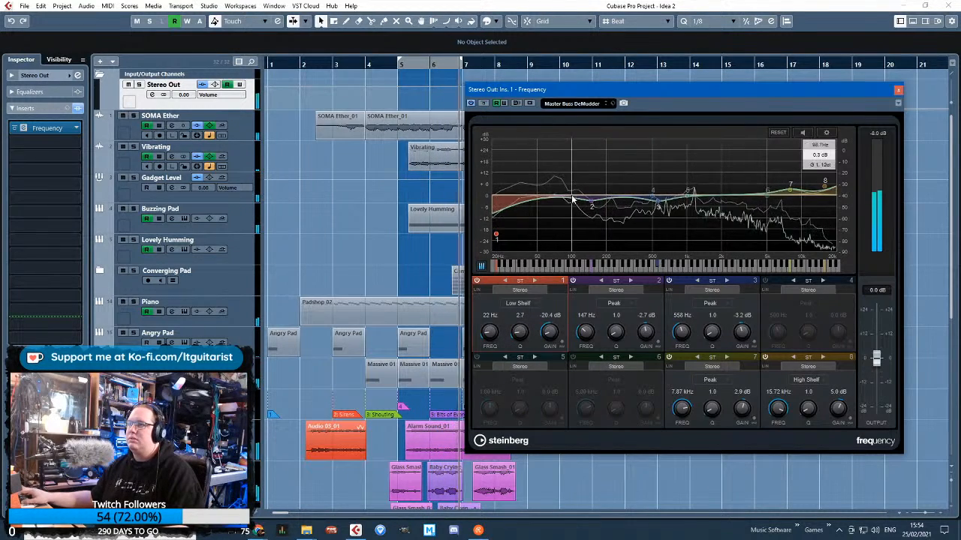
left_click_drag(592, 203, 595, 206)
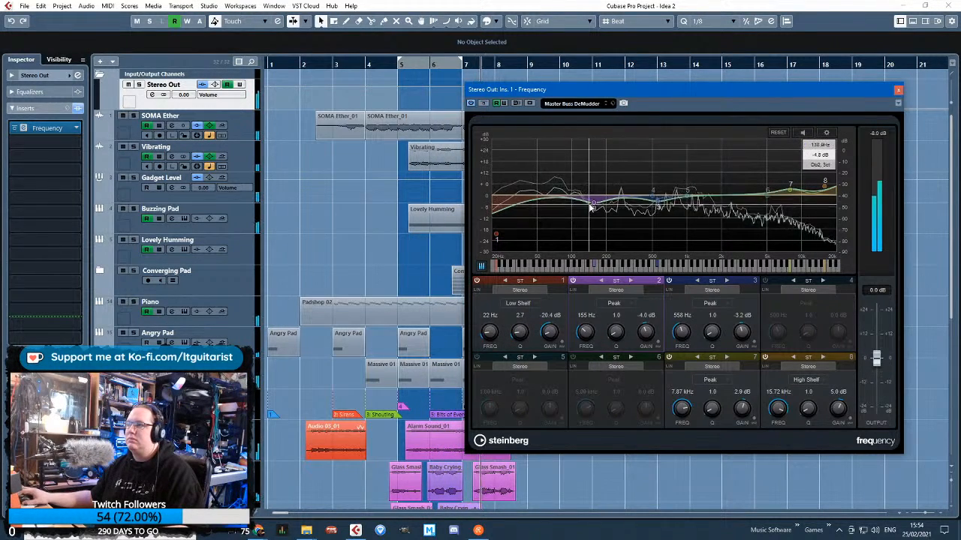
left_click_drag(830, 190, 833, 192)
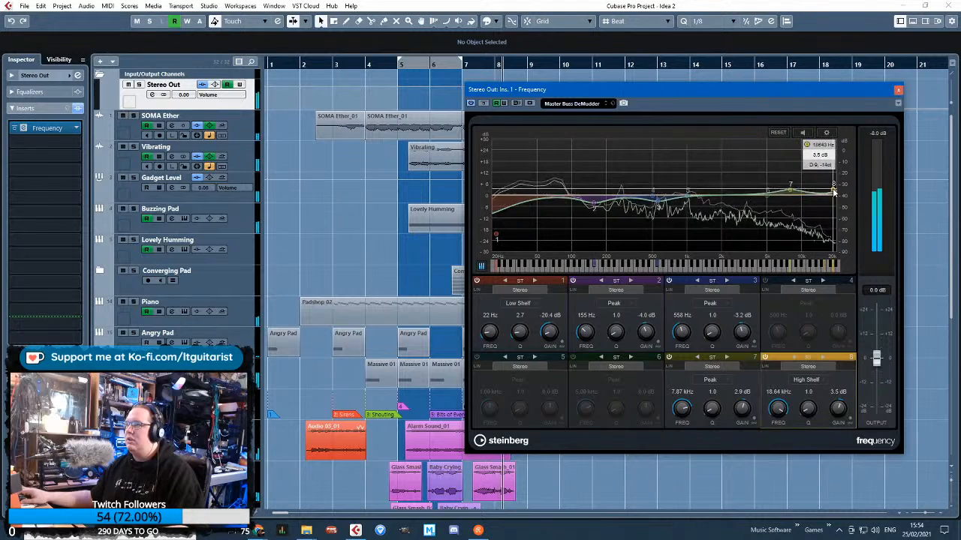
left_click(790, 191)
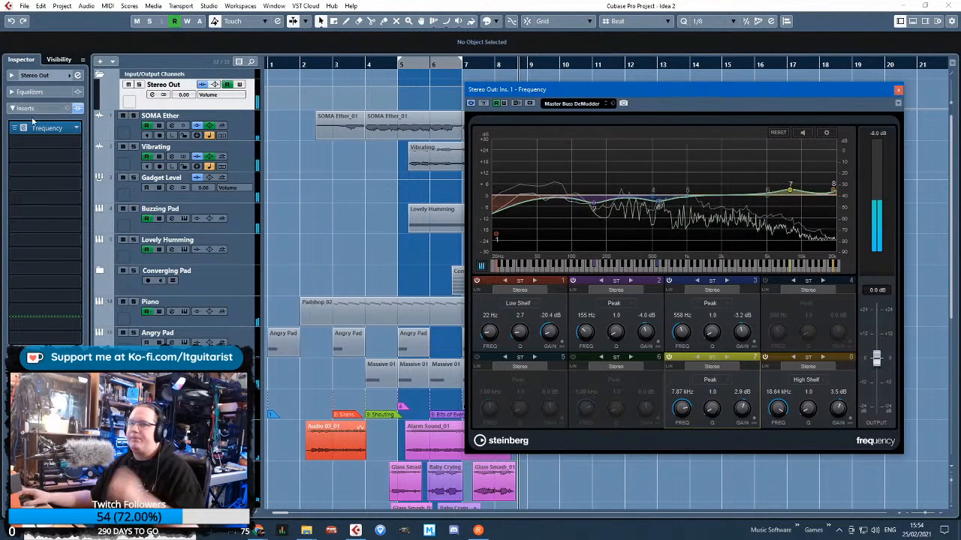
Insert Maximizer in the second insert slot of Stereo Out and load the Master Buss Dynamics Are Cool preset
left_click(75, 144)
left_click(23, 193)
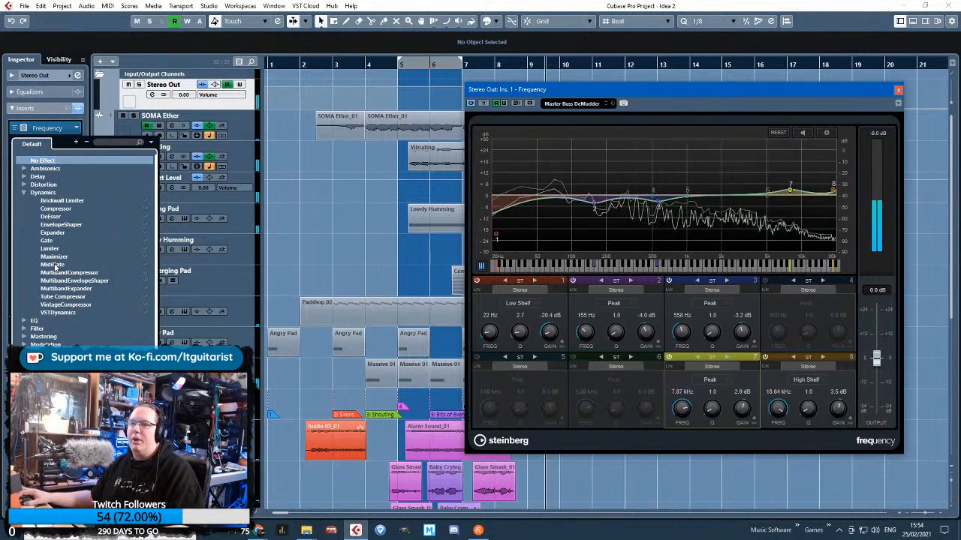
double_click(56, 267)
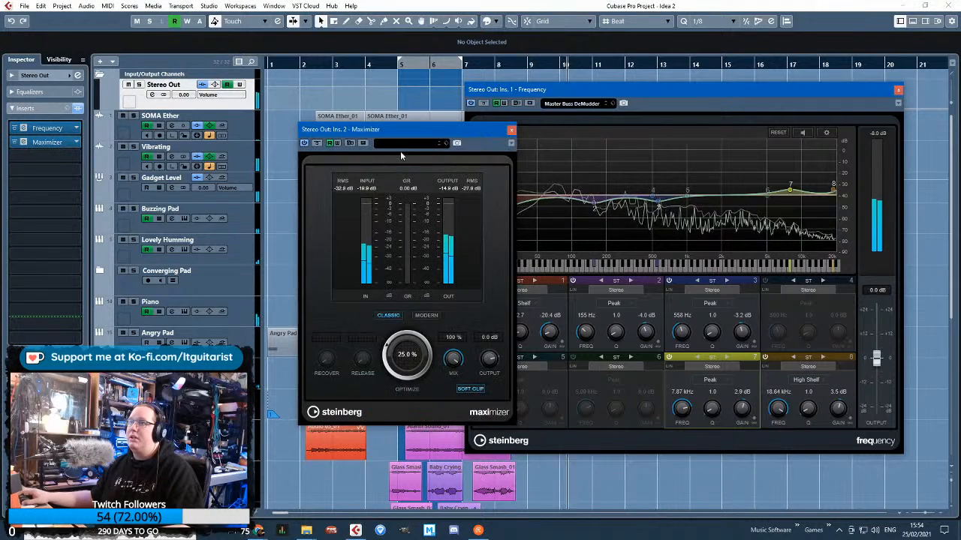
left_click(407, 147)
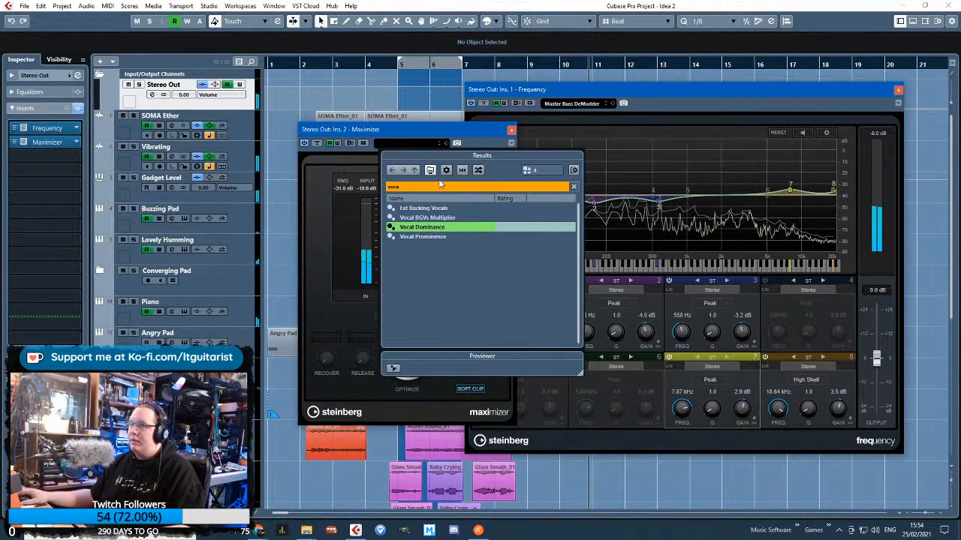
type("maxi")
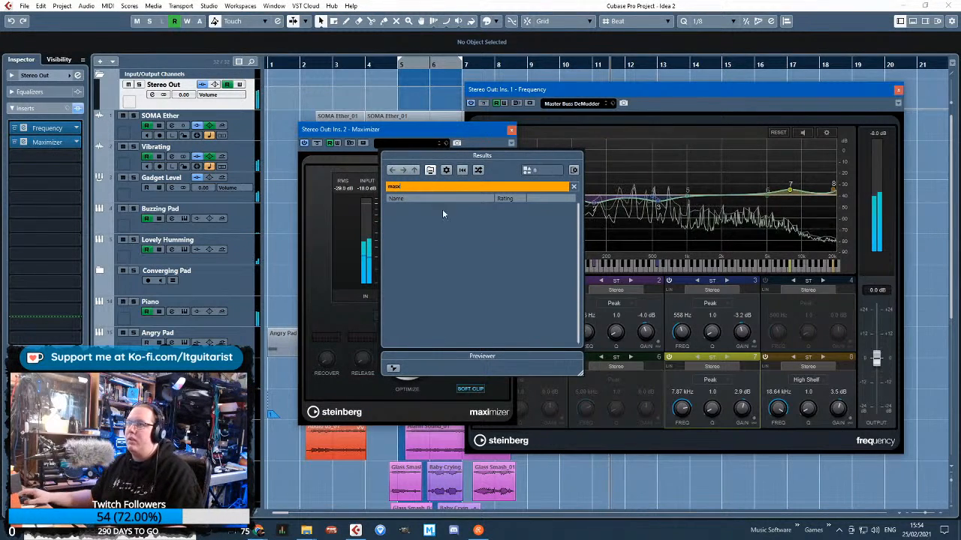
key("BackSpace")
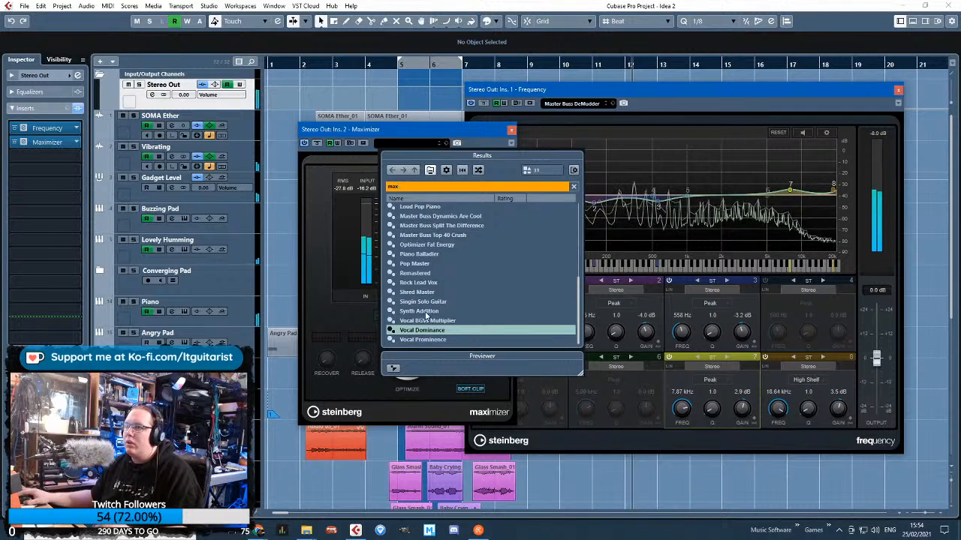
key("BackSpace")
type("st")
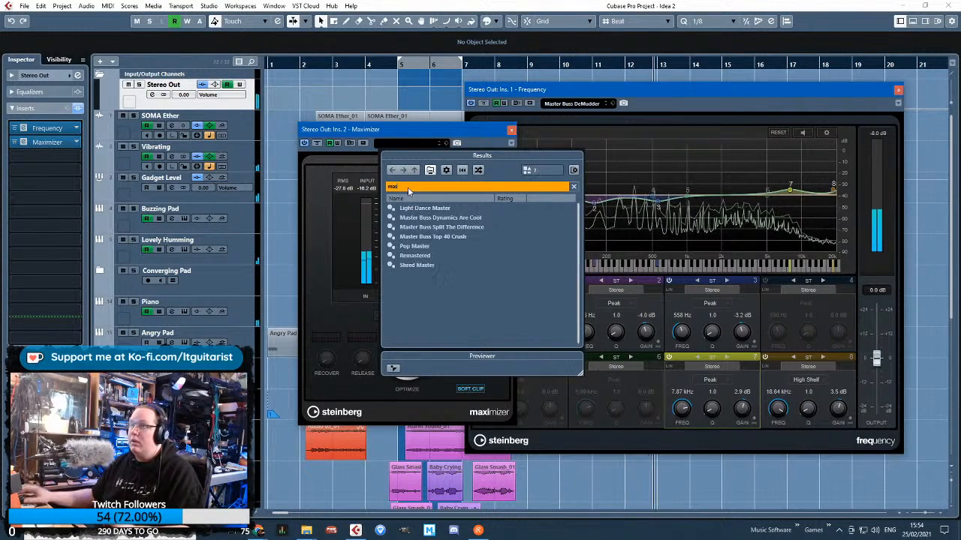
double_click(439, 218)
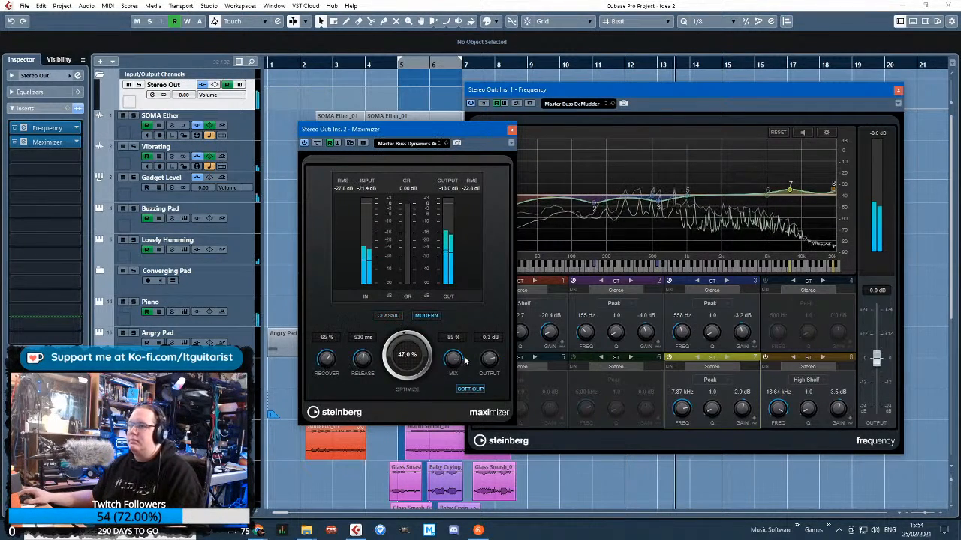
Set the Maximizer's output to -2.0 dB and mix to 70 %, reduce its Optimize amount, and close both plug-in windows
double_click(489, 338)
type("-2")
key("Return")
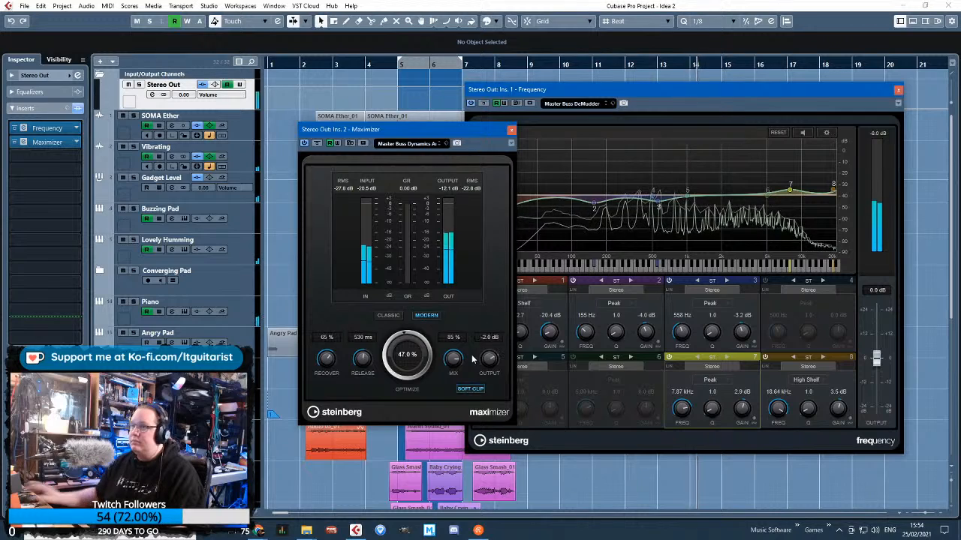
double_click(456, 339)
type("70")
key("Return")
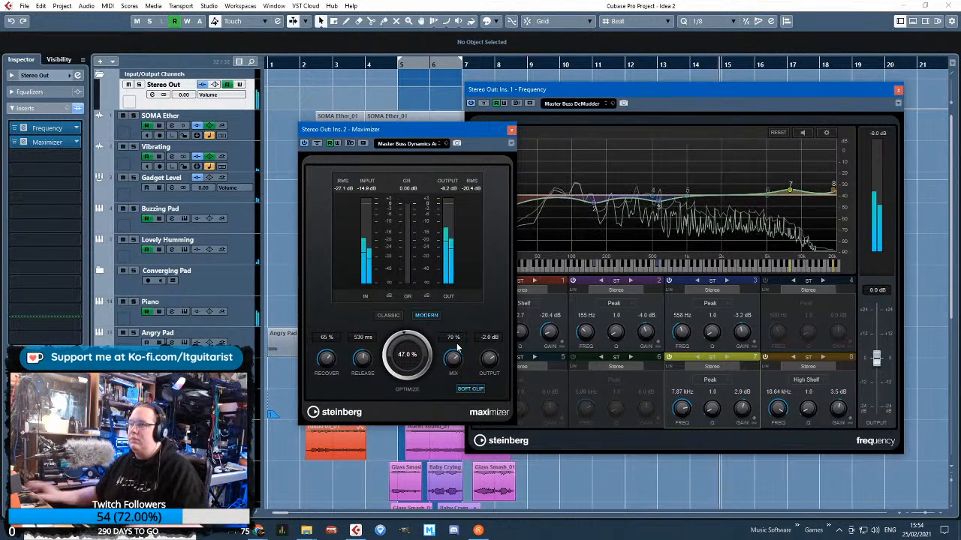
double_click(407, 353)
type("4.")
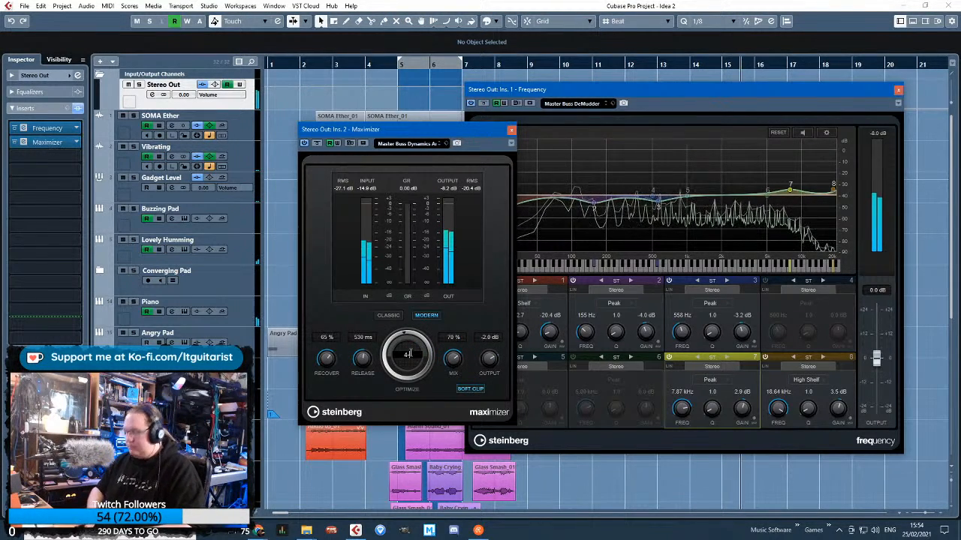
type("0")
key("Return")
left_click(511, 131)
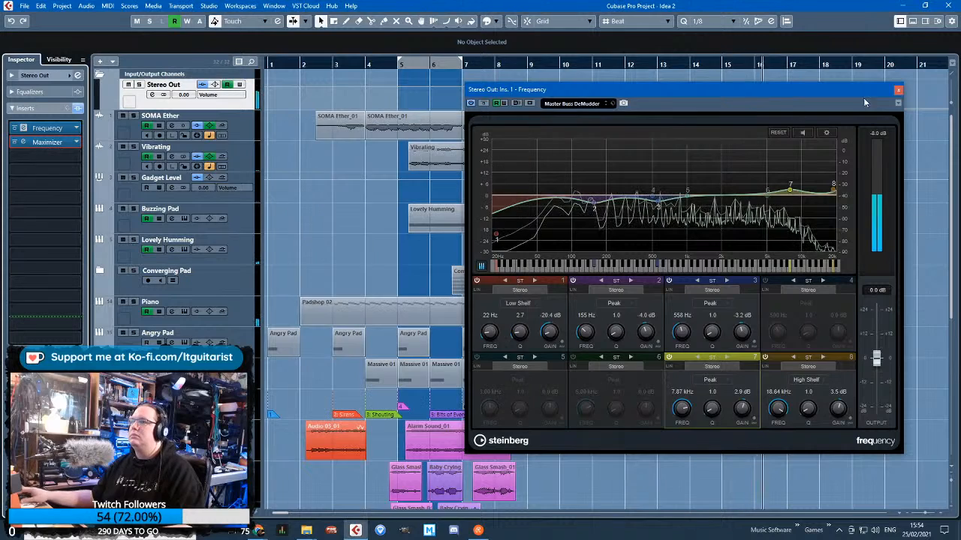
left_click(898, 90)
Inspect the Alarm Sound track's volume automation around bar 2 during playback, and hide its automation lanes again
scroll(863, 224, "up", 3)
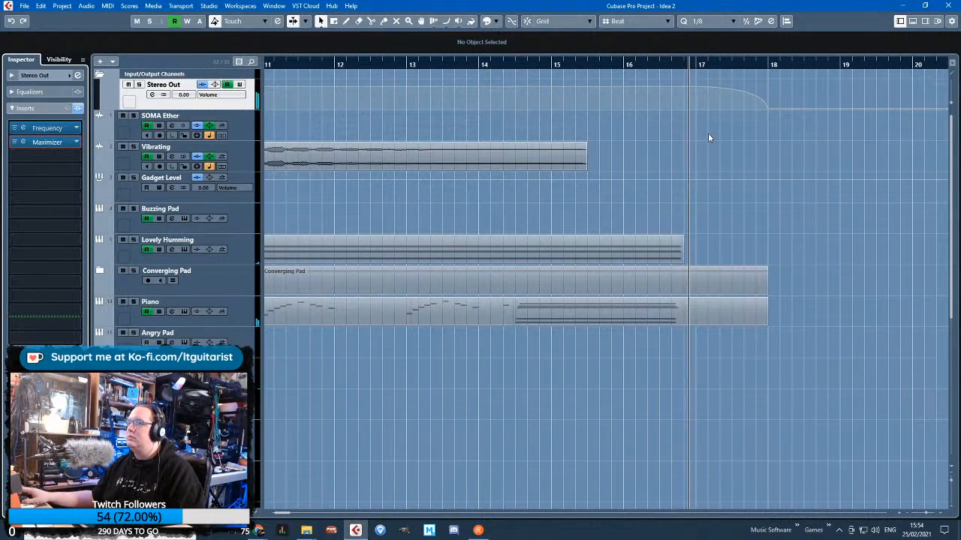
scroll(629, 180, "down", 4)
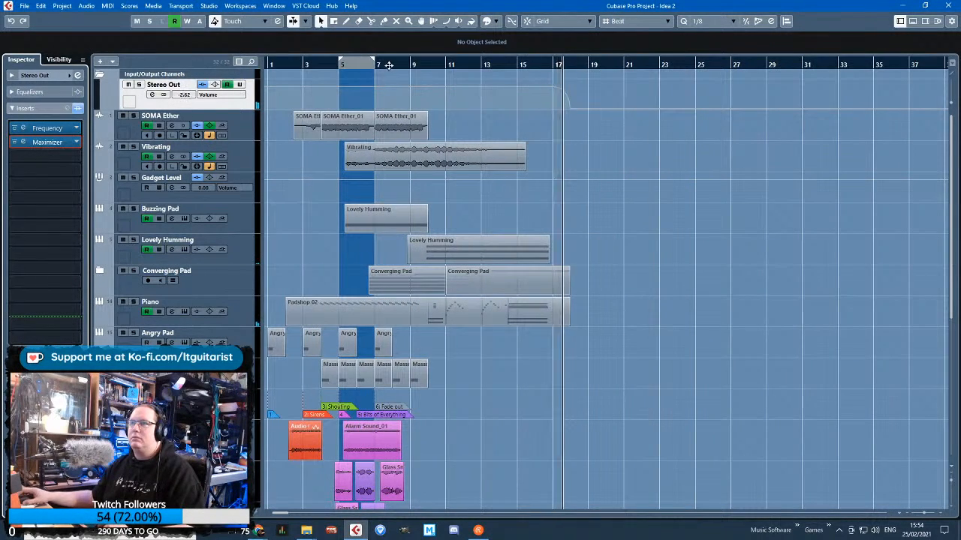
scroll(278, 233, "up", 2)
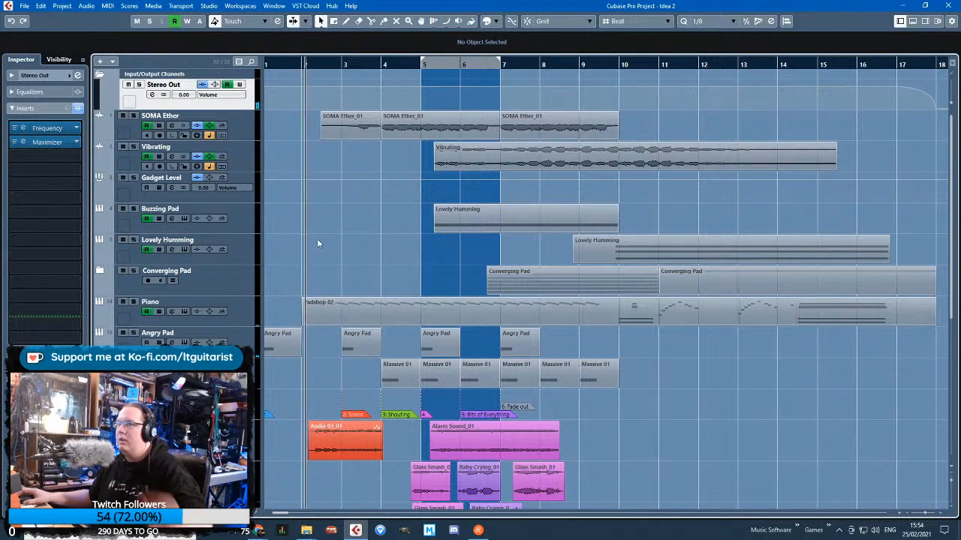
scroll(315, 248, "down", 3)
scroll(308, 114, "down", 5)
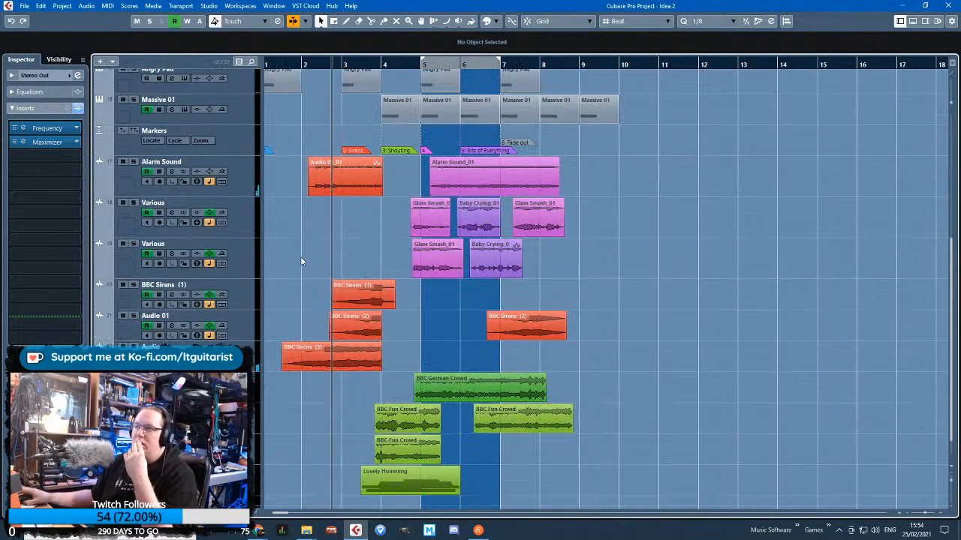
left_click(99, 194)
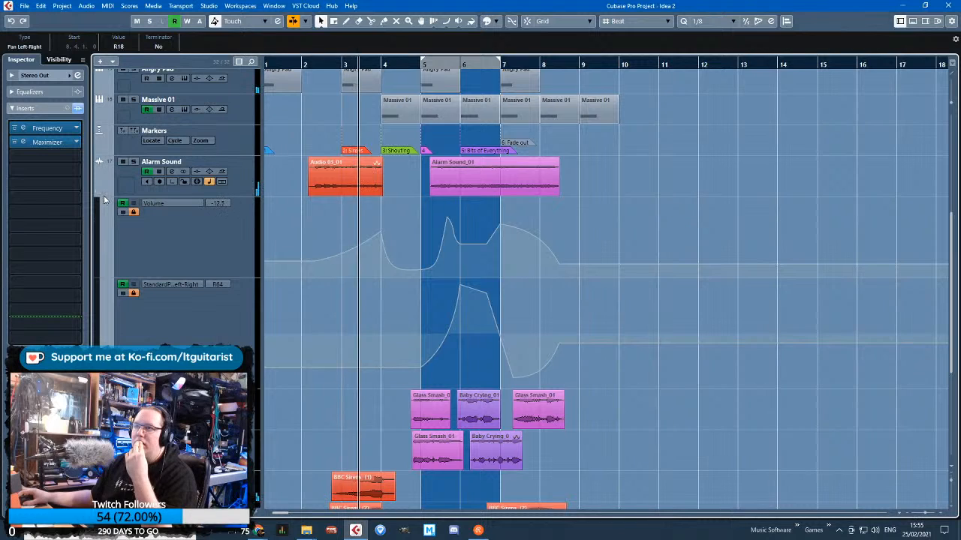
left_click(133, 211)
left_click(315, 261)
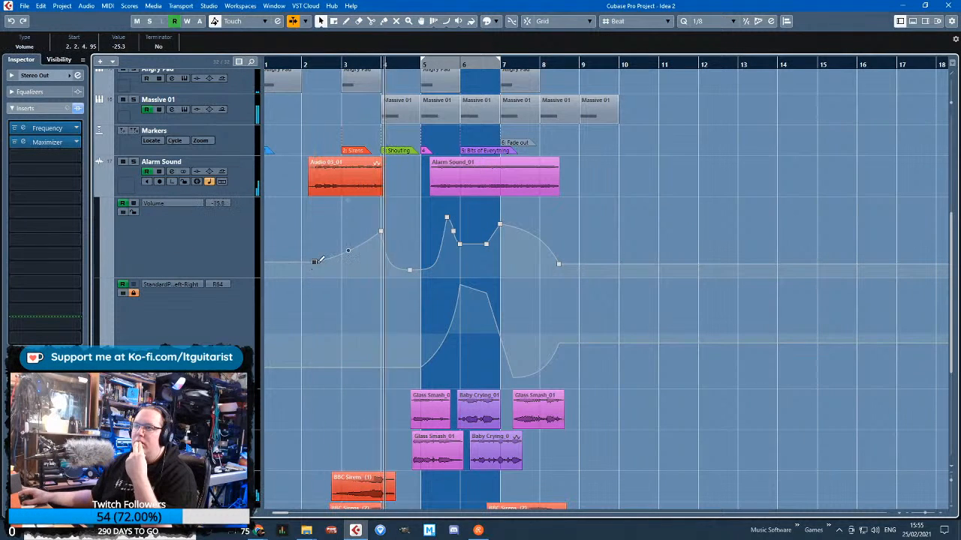
left_click(133, 212)
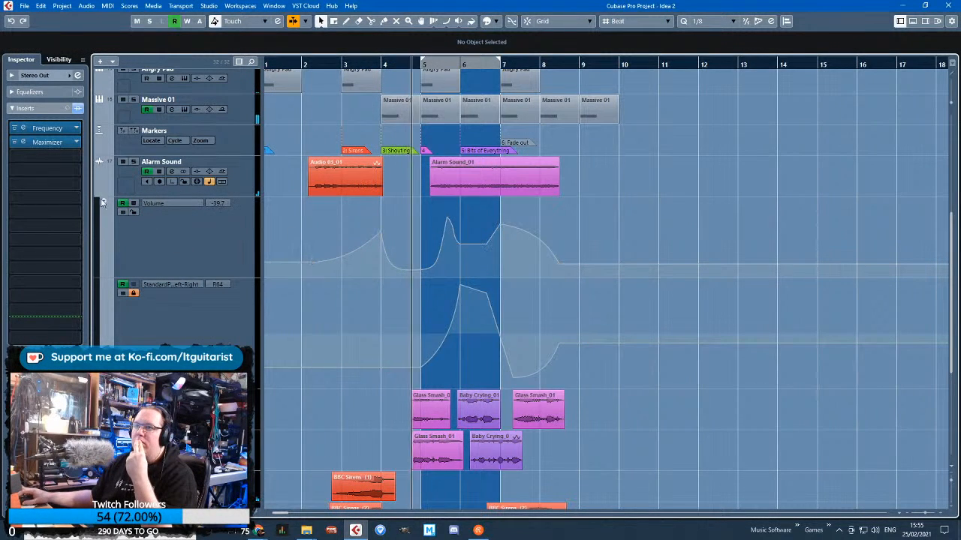
left_click(98, 194)
Review the arrangement from the sound effect clips up to Stereo Out during playback from bar 7 past bar 9
scroll(337, 272, "down", 5)
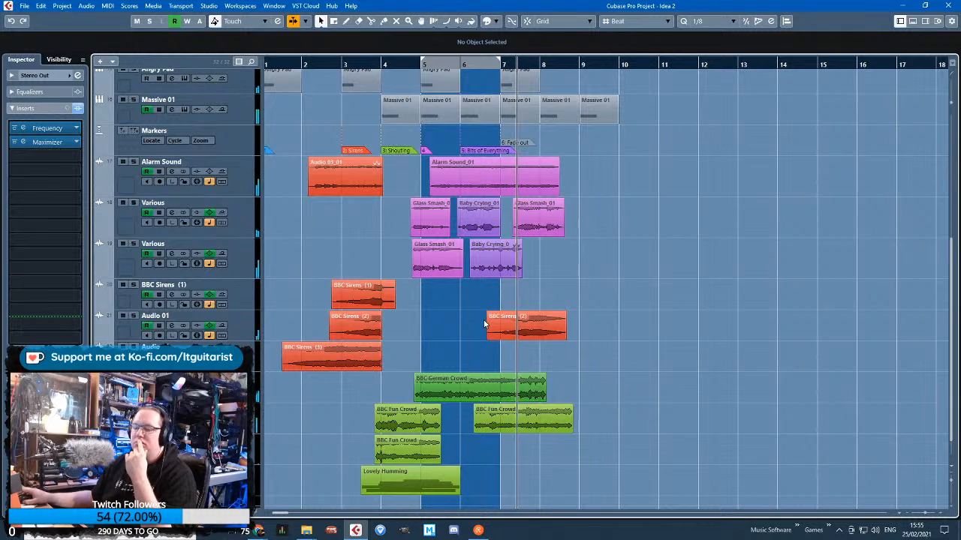
scroll(653, 300, "up", 6)
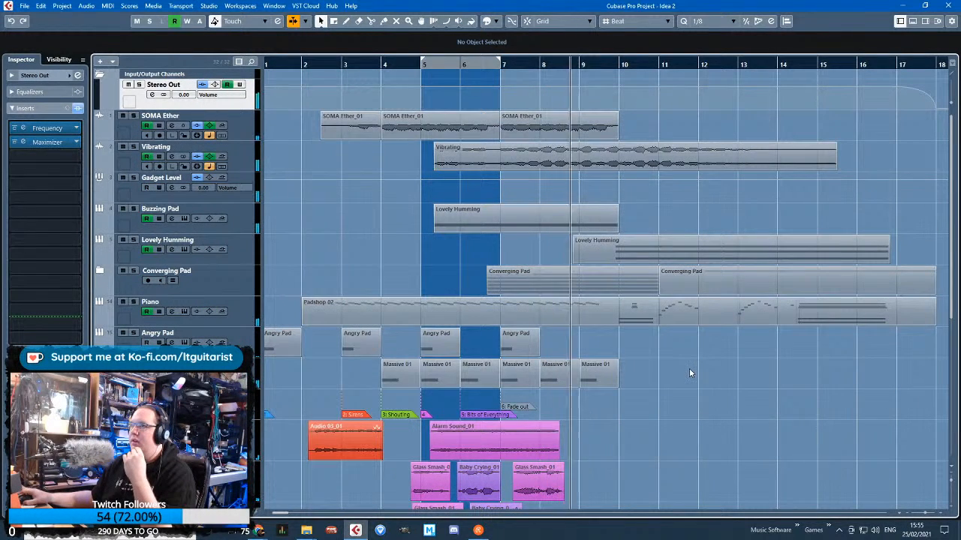
scroll(689, 369, "down", 6)
scroll(689, 373, "up", 6)
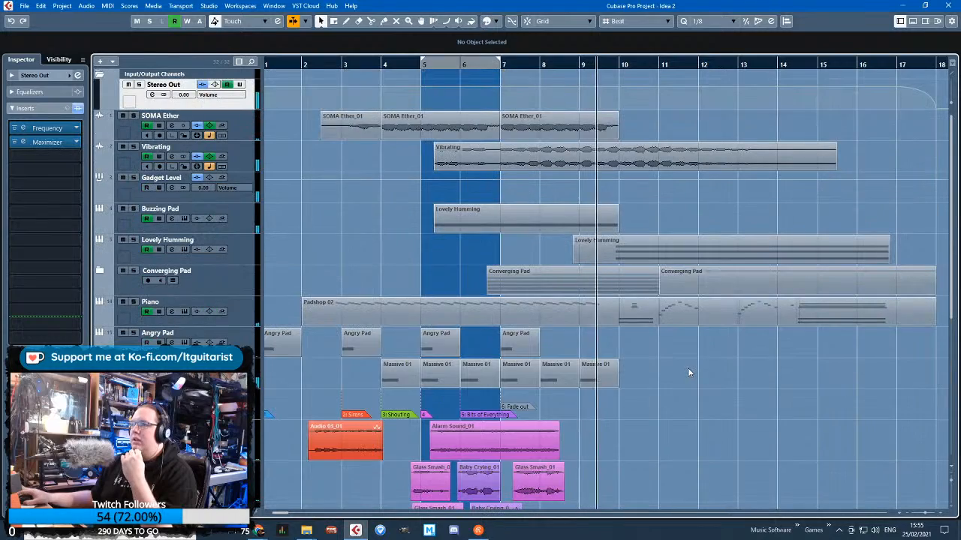
Review the arrangement during playback up to about bar 14, checking the Vibrating track's delay mix automation lane and hiding it again
scroll(685, 372, "down", 3)
scroll(684, 367, "down", 3)
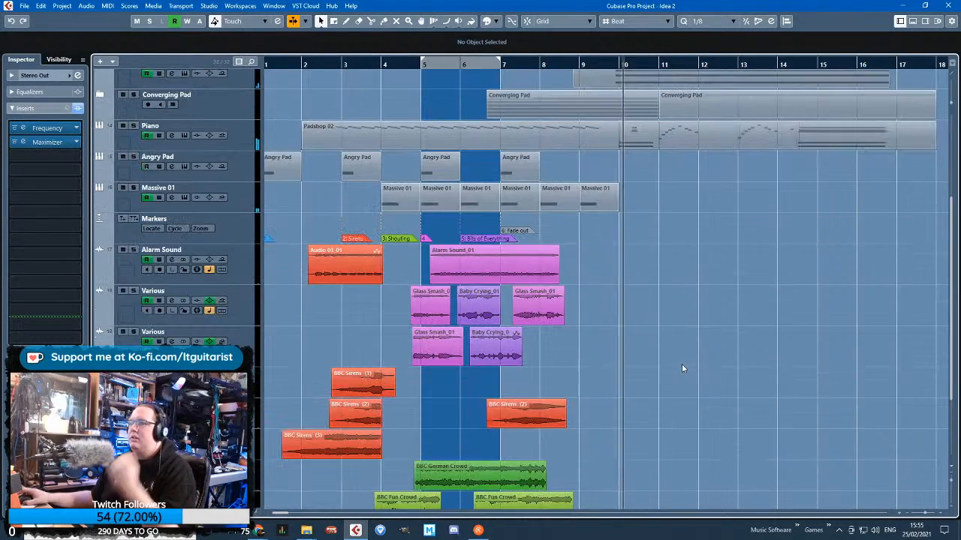
scroll(732, 370, "up", 9)
scroll(593, 374, "down", 2)
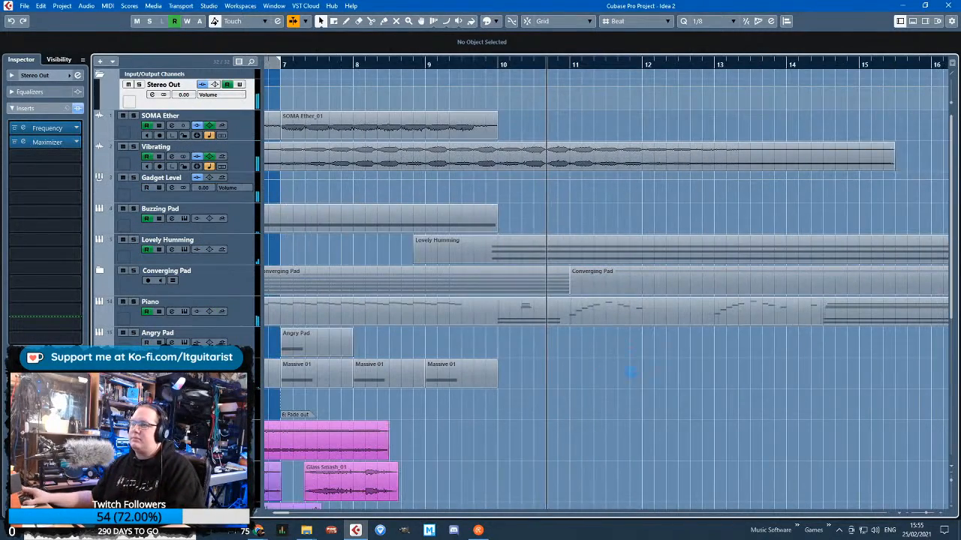
scroll(608, 371, "down", 3)
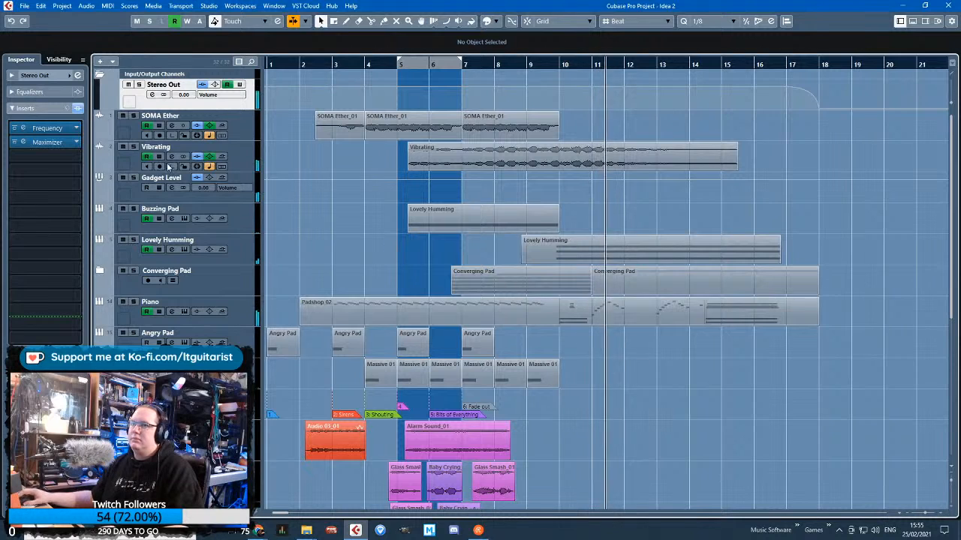
left_click(98, 168)
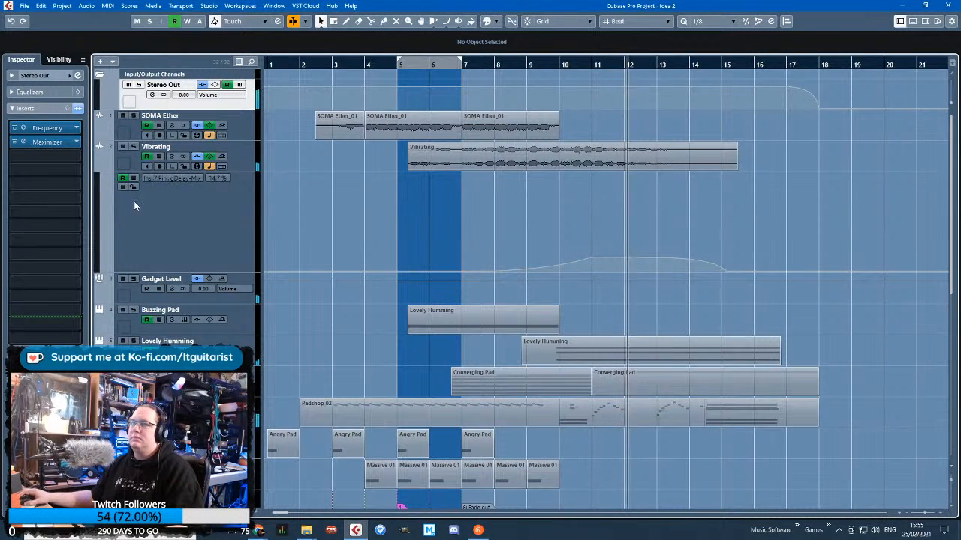
left_click(101, 170)
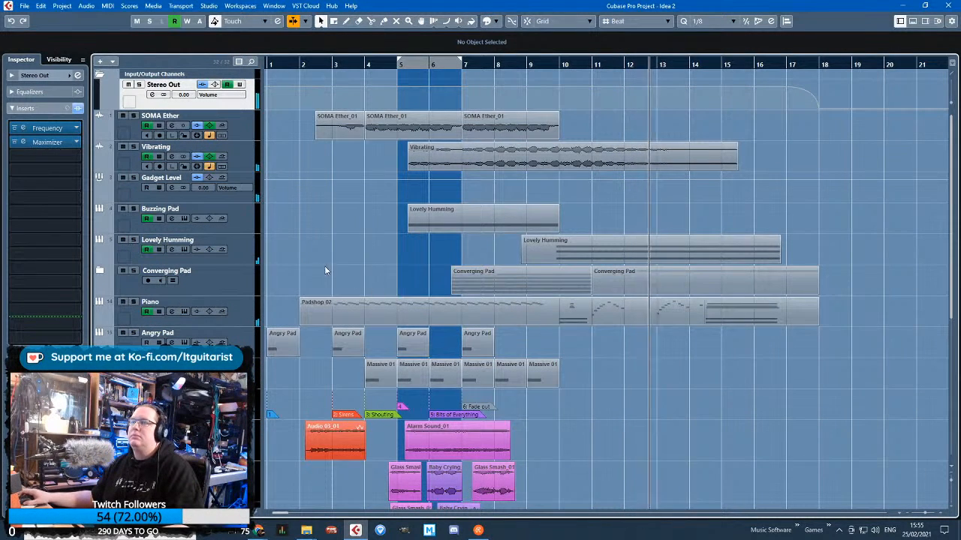
scroll(324, 266, "down", 2)
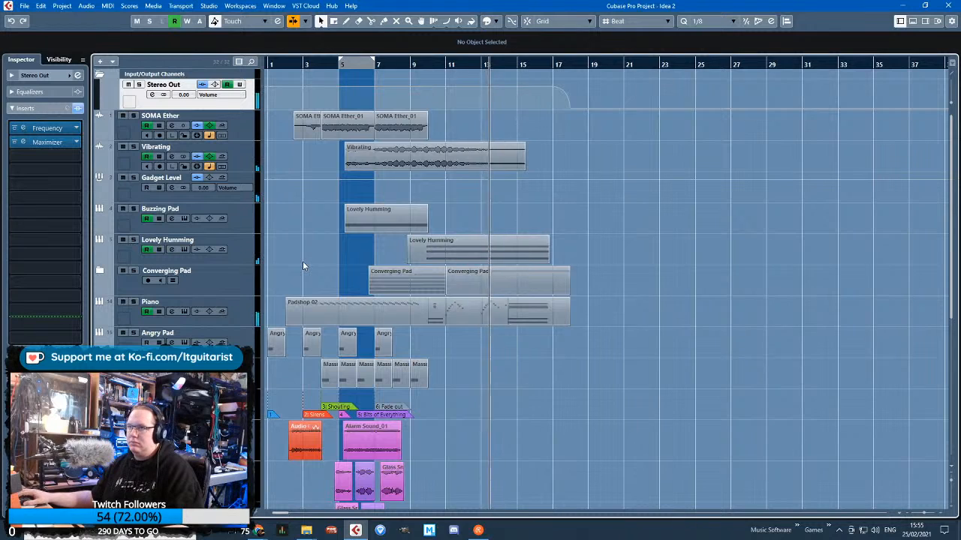
scroll(302, 262, "up", 2)
Split the Piano track's Padshop 02 part at 9.5.1 and return to the selection tool
left_click_drag(765, 370, 597, 160)
left_click(348, 243)
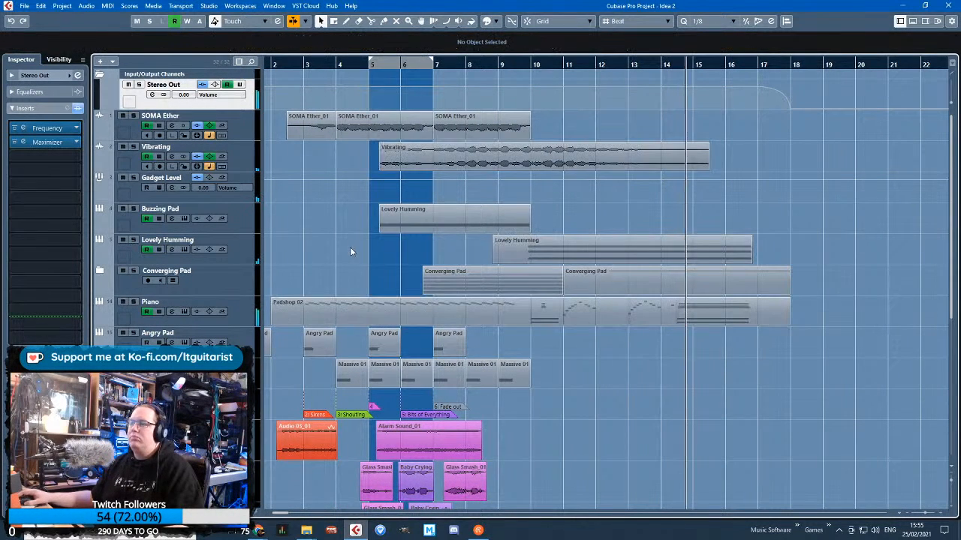
scroll(518, 326, "up", 2)
key("3")
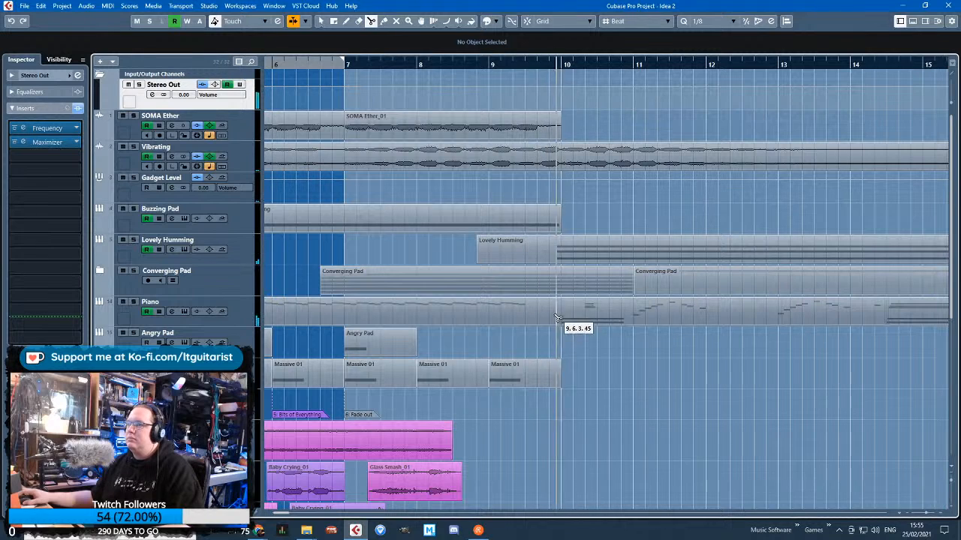
scroll(574, 344, "down", 3)
key("1")
Colour the Vibrating, Buzzing Pad and Lovely Humming clips and the second Piano part cyan
left_click_drag(728, 373, 630, 213)
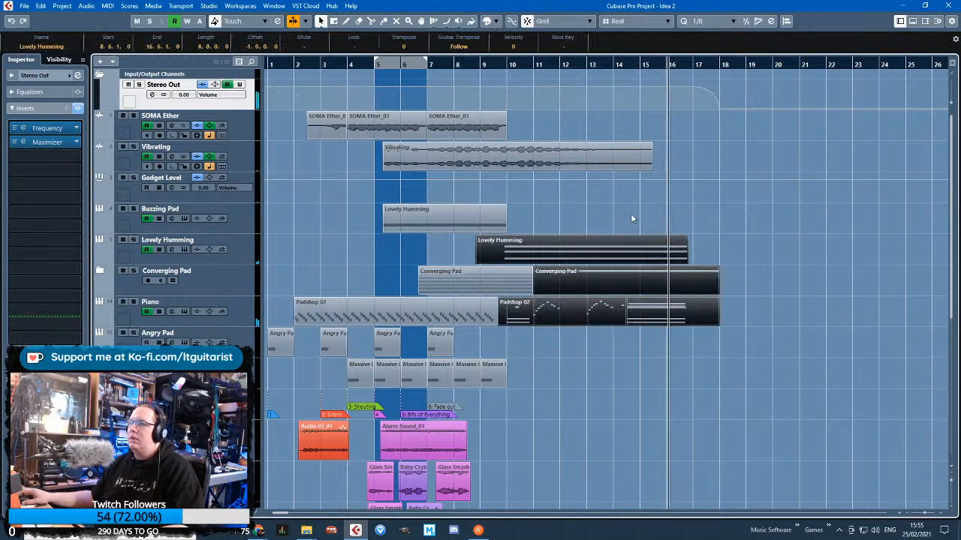
left_click_drag(457, 209, 455, 211)
left_click(532, 158, "shift")
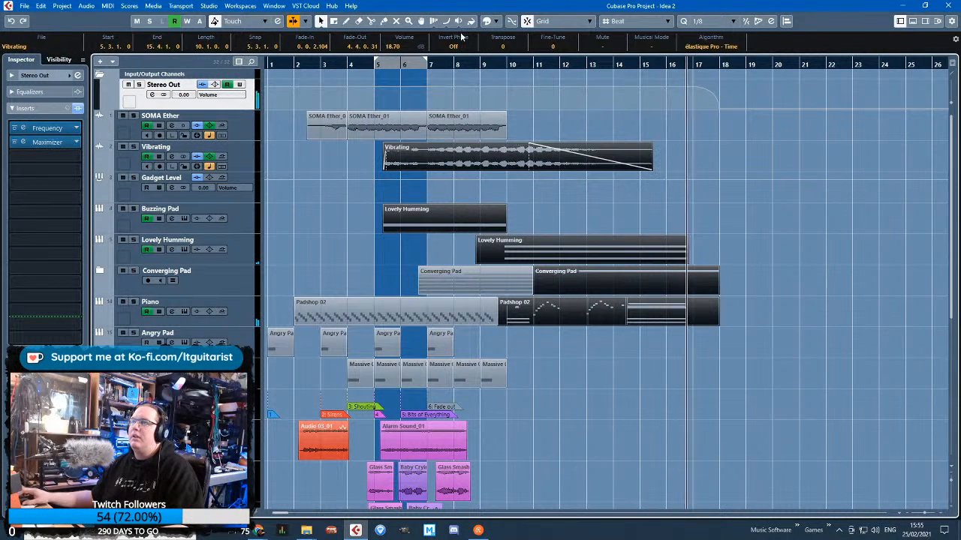
left_click(497, 24)
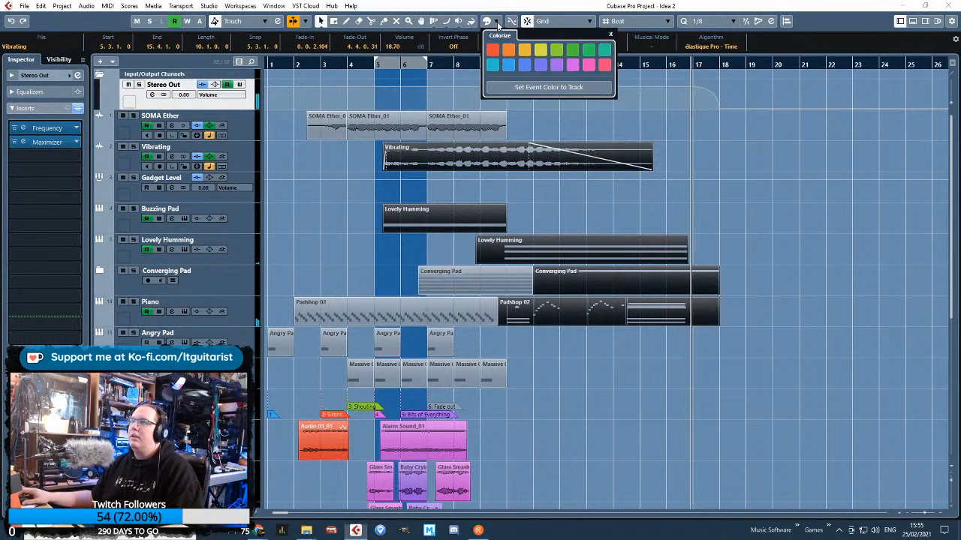
left_click(492, 66)
left_click(802, 262)
Expand the Converging Pad folder and colour its Padshop 02 part from bar 11 to 18 cyan
scroll(591, 339, "down", 3)
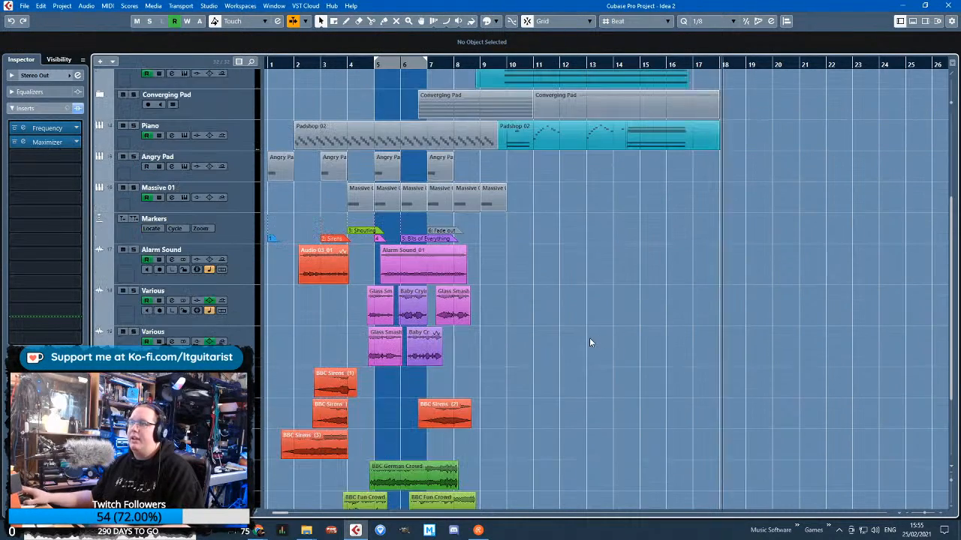
scroll(585, 338, "up", 3)
scroll(286, 270, "down", 3)
scroll(299, 266, "up", 3)
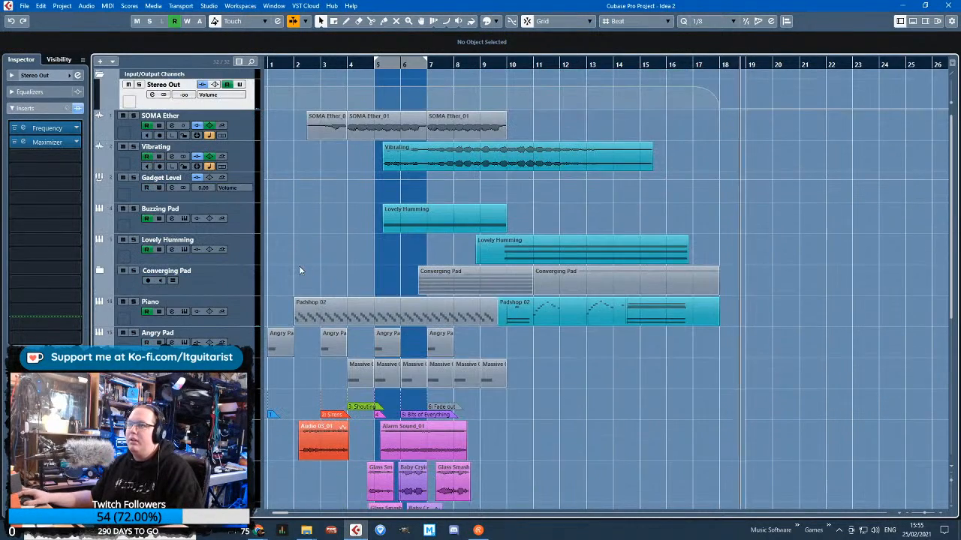
scroll(298, 266, "down", 1)
left_click_drag(474, 130, 321, 120)
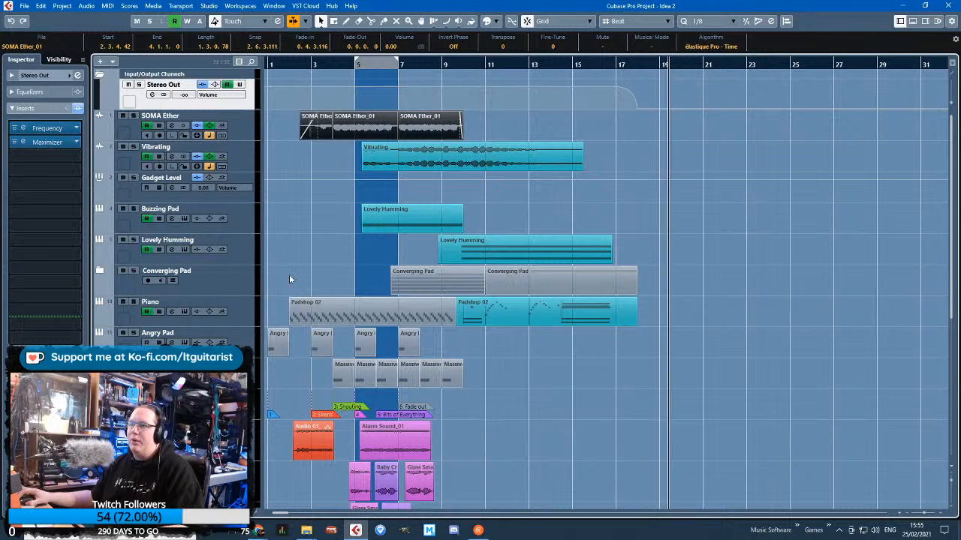
left_click(107, 272)
left_click(100, 270)
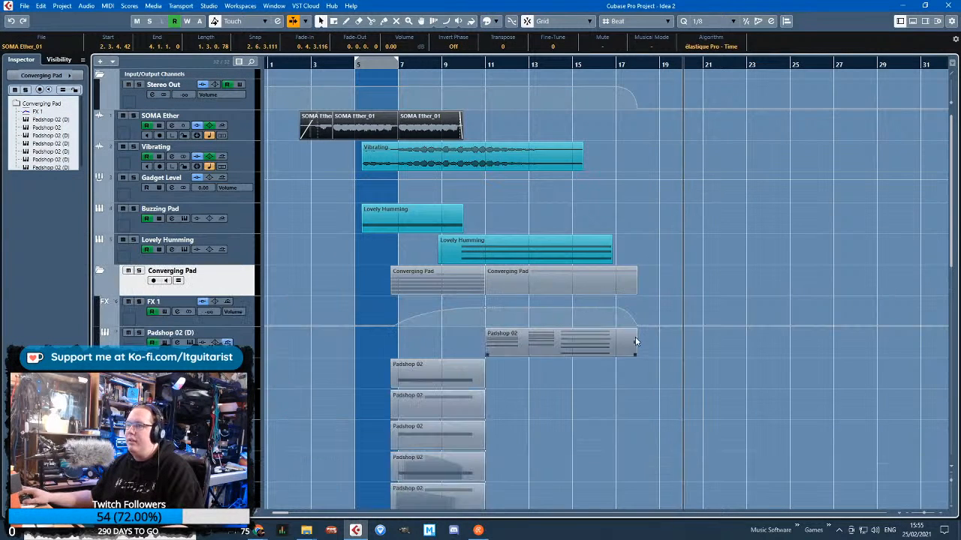
left_click(552, 345)
left_click(471, 20)
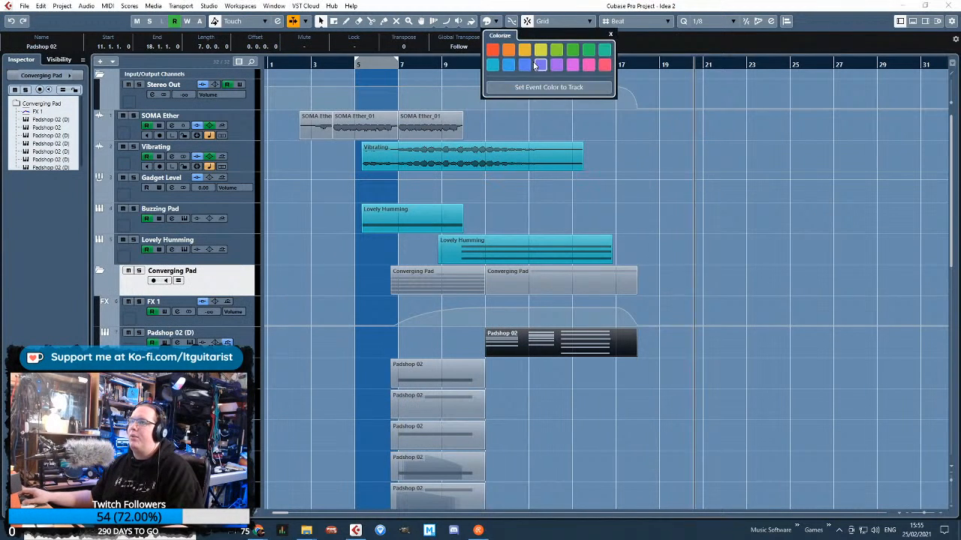
left_click(492, 65)
Colour the SOMA Ether clips, the six stacked Padshop 02 parts, the first Piano part, and all Angry Pad and Massive 01 parts orange
scroll(502, 378, "down", 3)
left_click(371, 204)
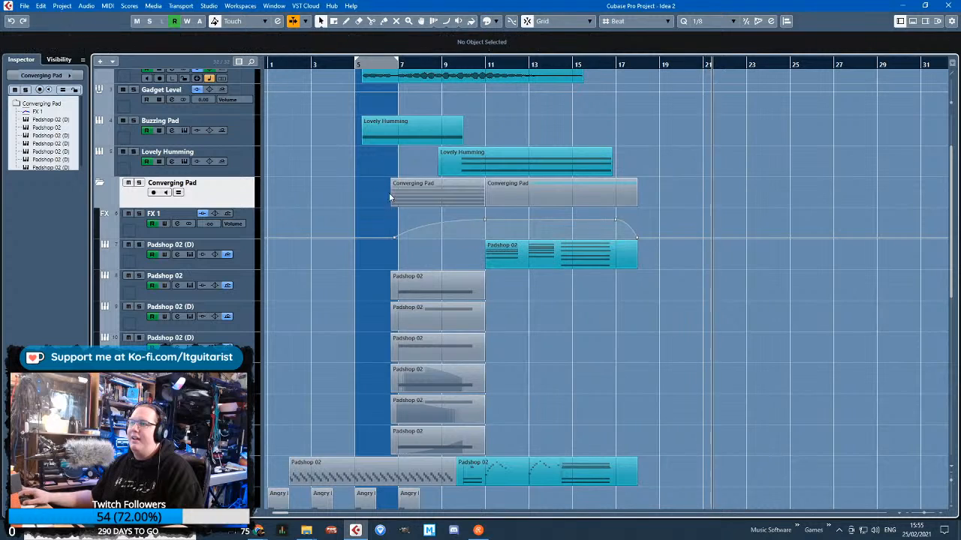
left_click_drag(471, 335, 394, 443)
scroll(368, 391, "down", 5)
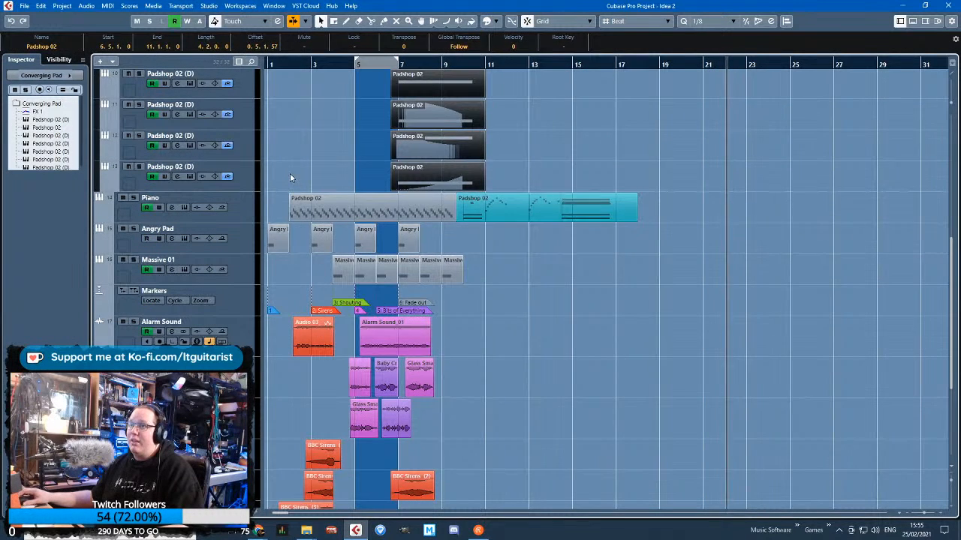
left_click_drag(277, 174, 324, 182)
left_click_drag(344, 200, 447, 253)
left_click_drag(577, 299, 487, 246)
mouse_move(568, 273)
left_mouse_down()
mouse_move(590, 323)
mouse_move(324, 238)
left_mouse_up()
key("Delete")
left_click(386, 207, "shift")
scroll(399, 259, "up", 3)
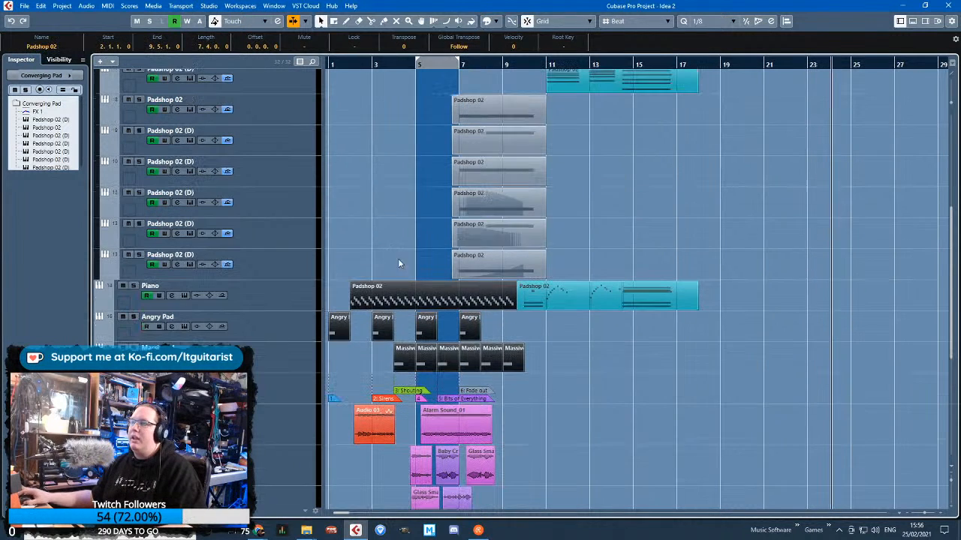
left_click_drag(558, 115, 504, 256)
scroll(504, 256, "up", 4)
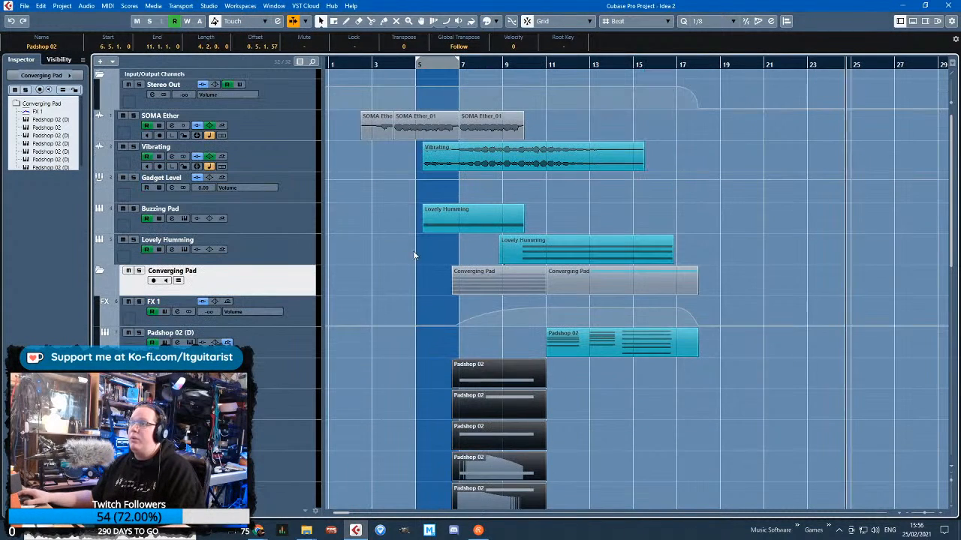
left_click_drag(370, 179, 379, 134)
left_click_drag(561, 136, 440, 129)
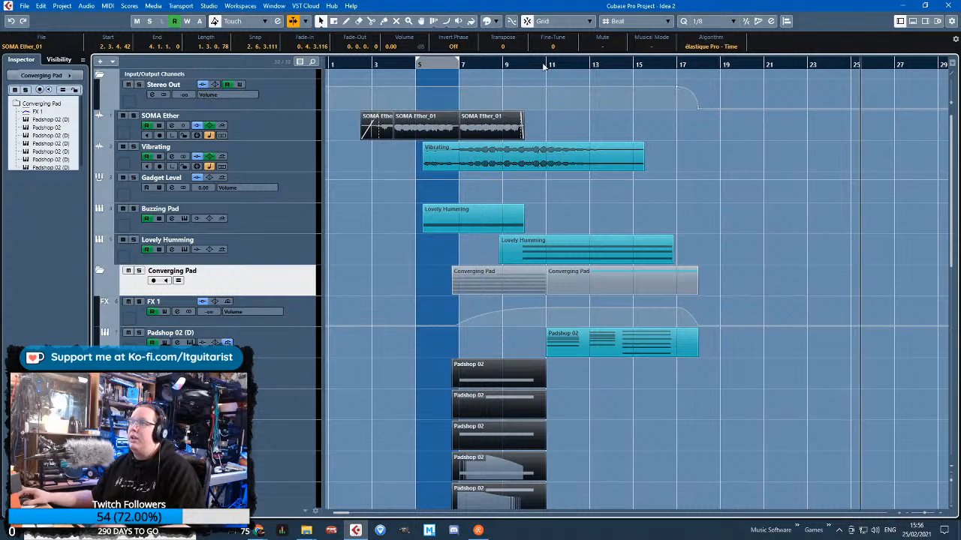
left_click(500, 22)
left_click(509, 50)
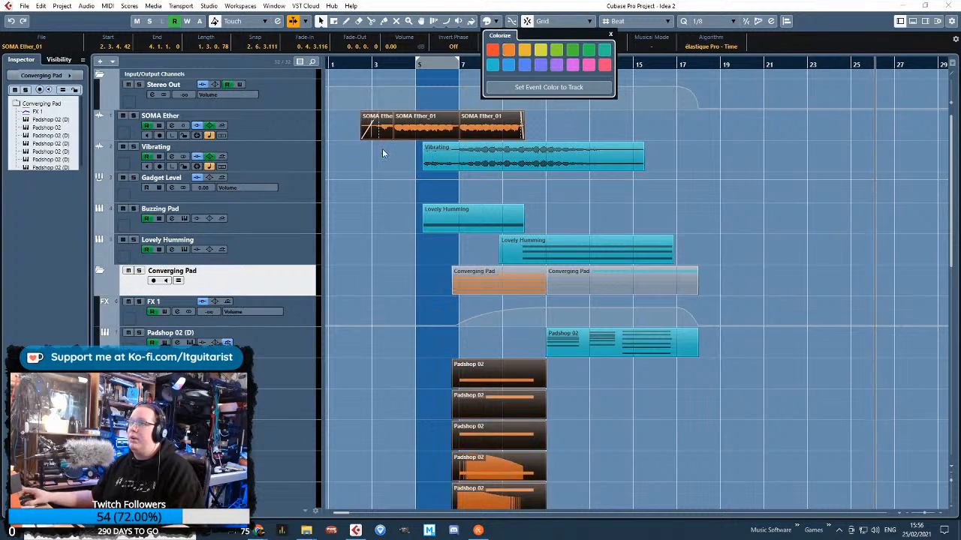
left_click(382, 148)
Collapse the Converging Pad folder and the Input/Output Channels folder in the track list
scroll(374, 156, "down", 4)
scroll(375, 157, "up", 3)
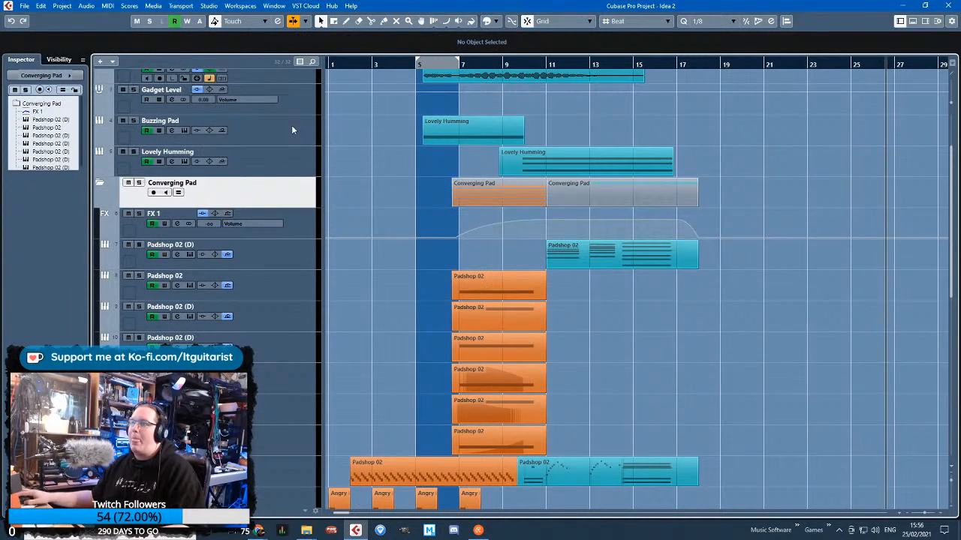
left_click(100, 183)
scroll(394, 153, "up", 3, "ctrl")
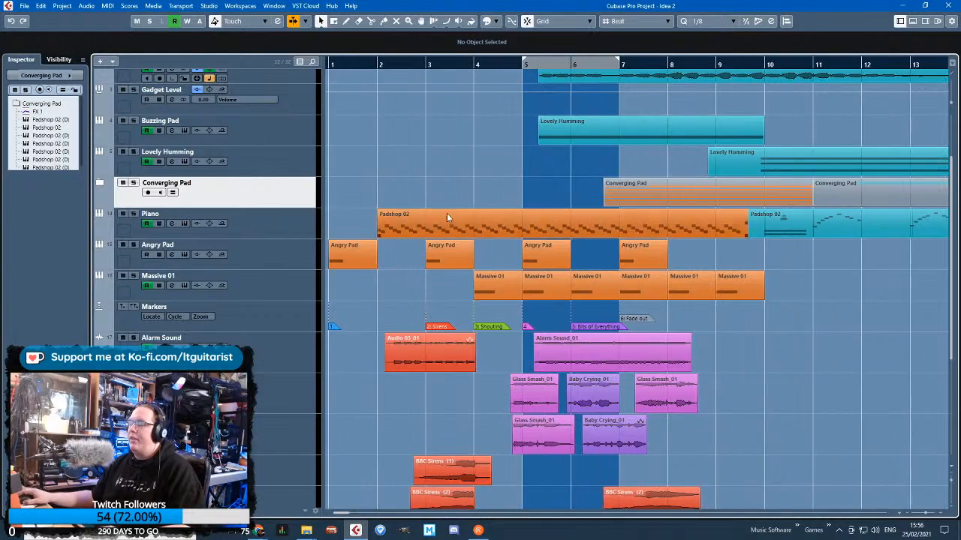
scroll(447, 213, "down", 4)
scroll(428, 216, "up", 4)
scroll(401, 190, "down", 3)
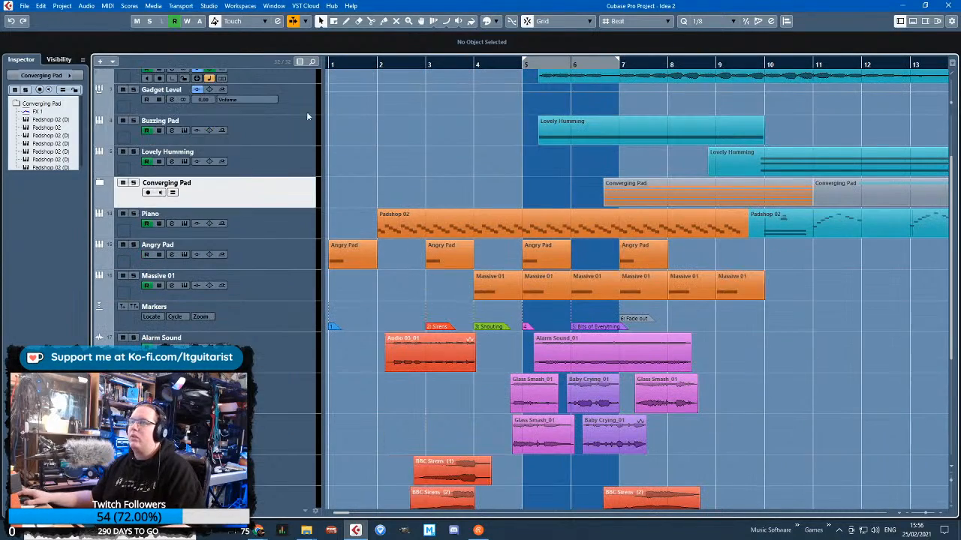
scroll(346, 115, "up", 3)
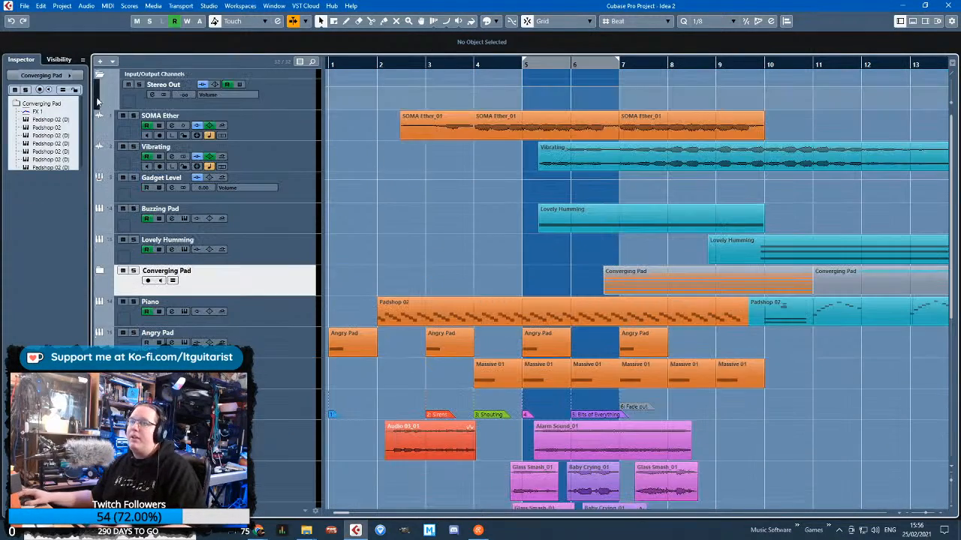
left_click(101, 76)
Look over the colour-coded arrangement down to the crowd and siren clips, and play it from bar 1
scroll(448, 205, "down", 3)
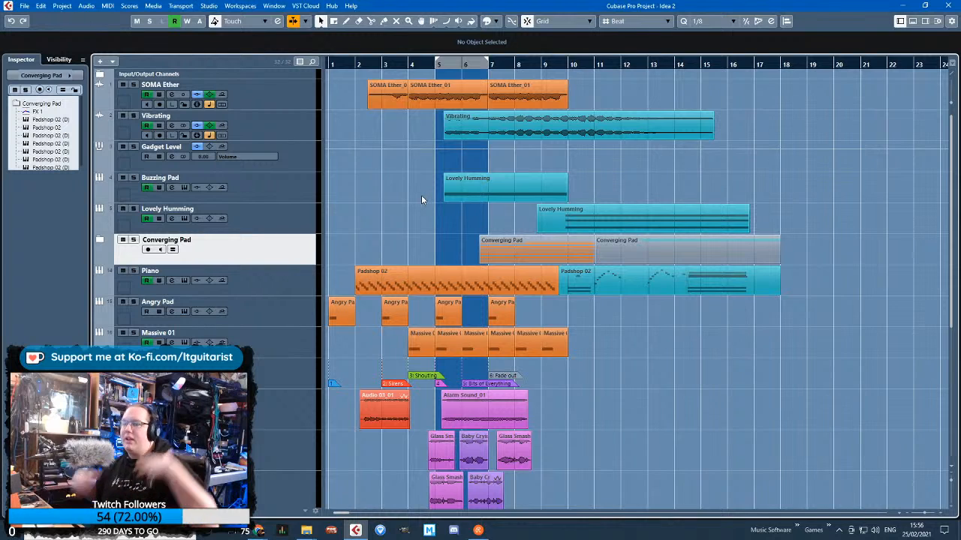
scroll(421, 195, "down", 6)
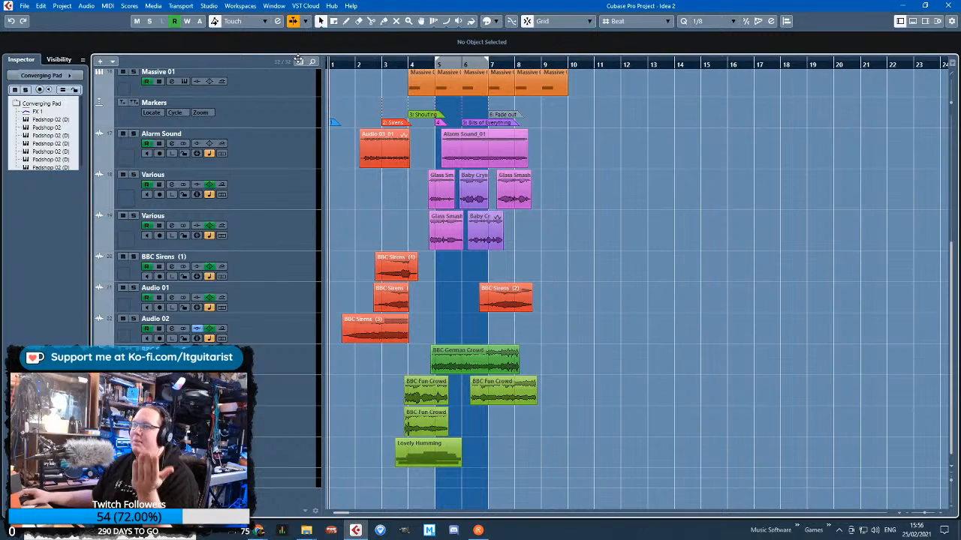
scroll(331, 91, "up", 3)
scroll(331, 91, "up", 2)
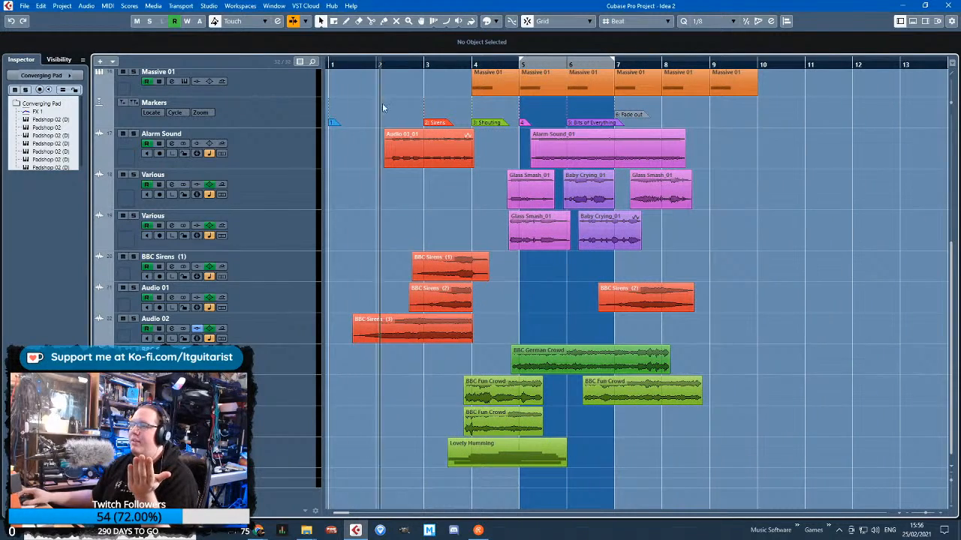
scroll(360, 102, "up", 1)
scroll(359, 97, "down", 1)
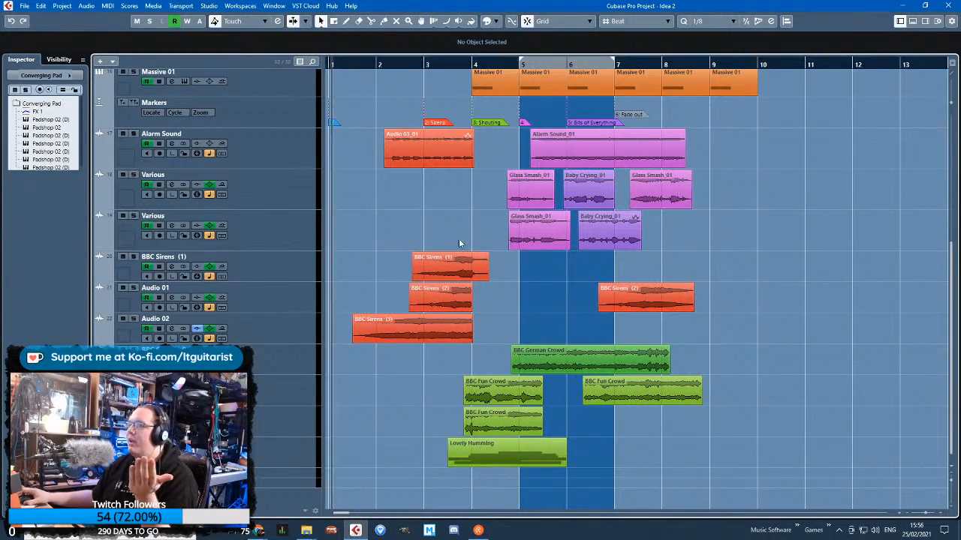
scroll(461, 245, "up", 5)
left_click(399, 199)
key("space")
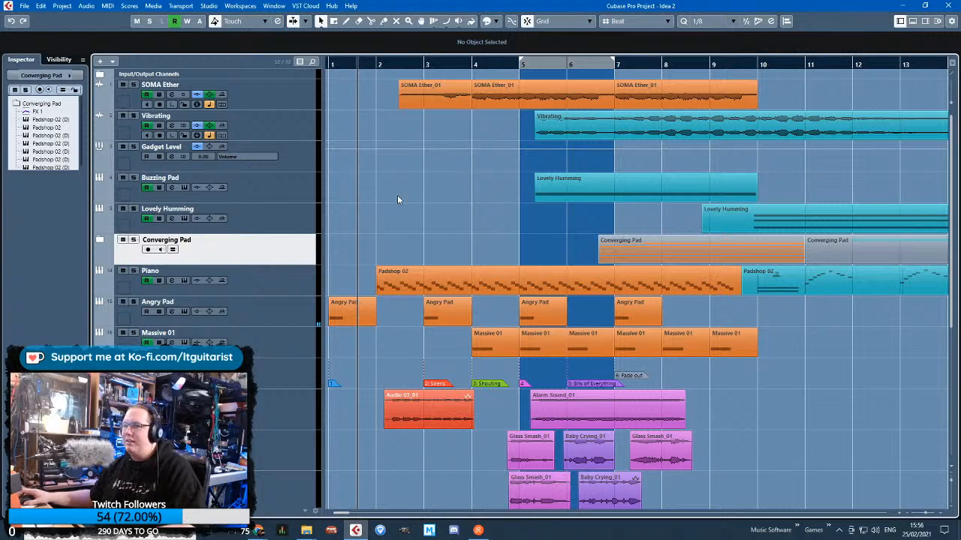